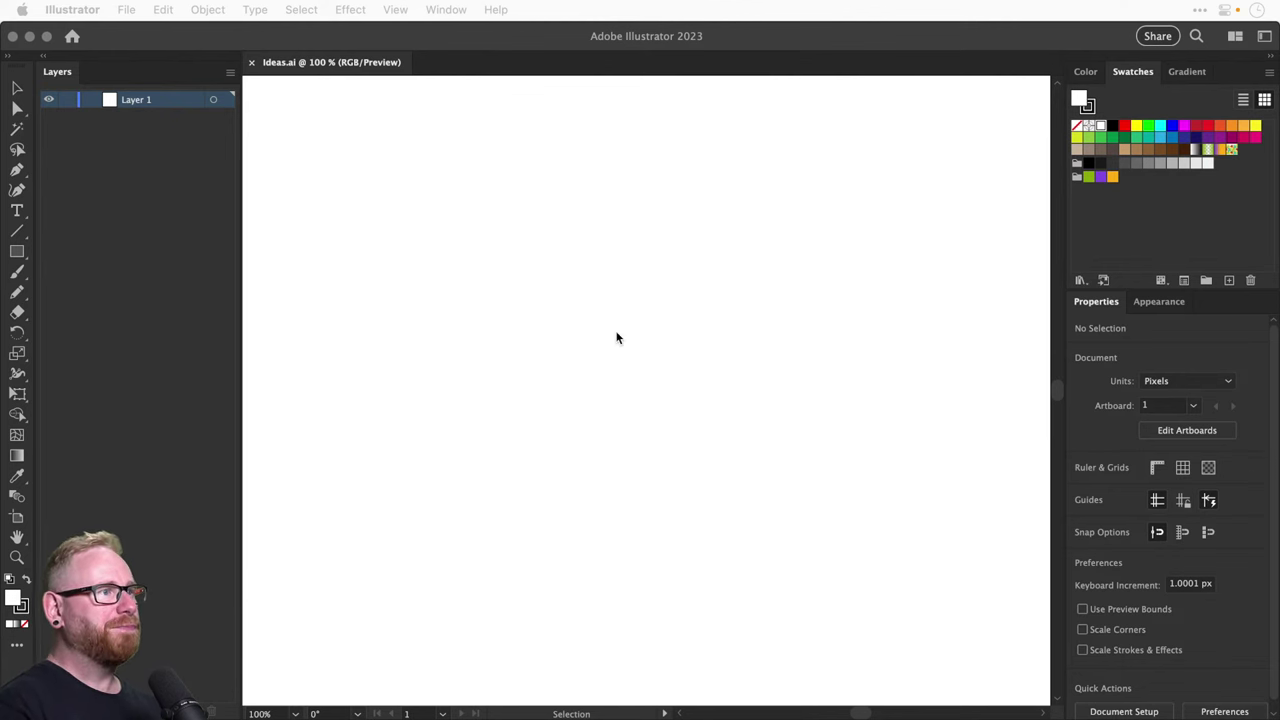
Fit the whole artboard in the window, then zoom in on it
left_click(660, 384)
key("a")
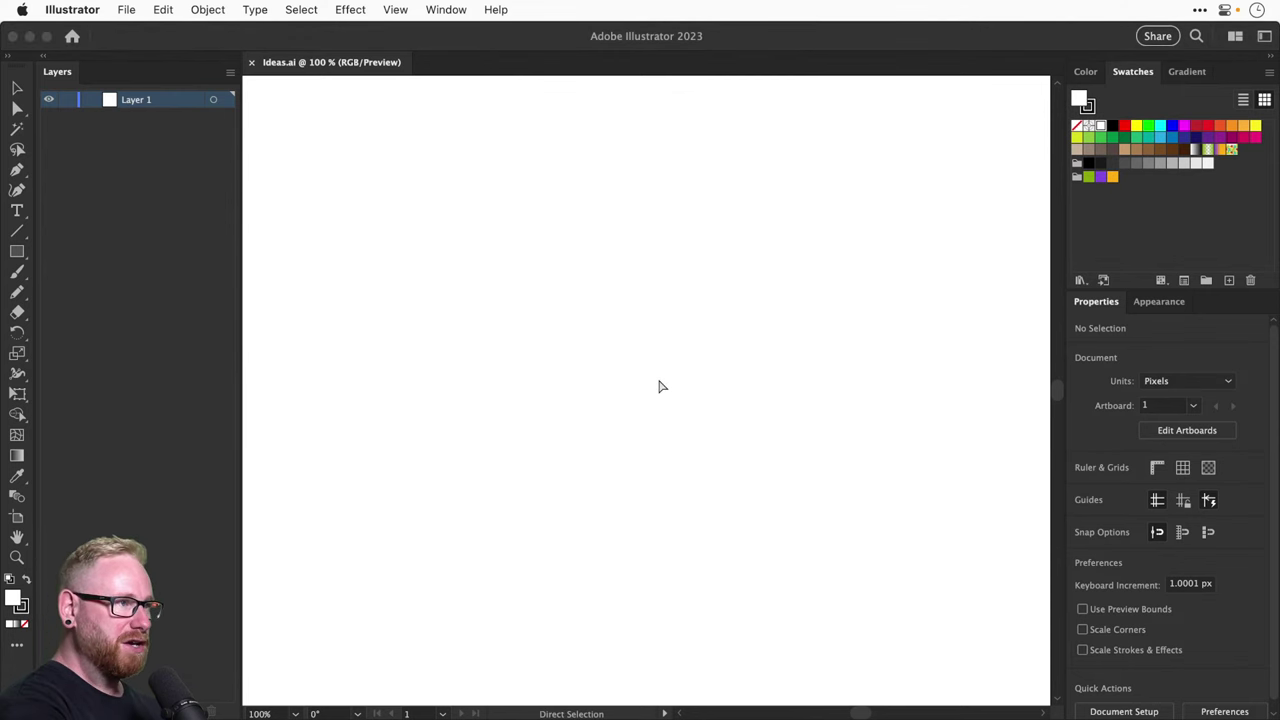
key("super+0")
key("v")
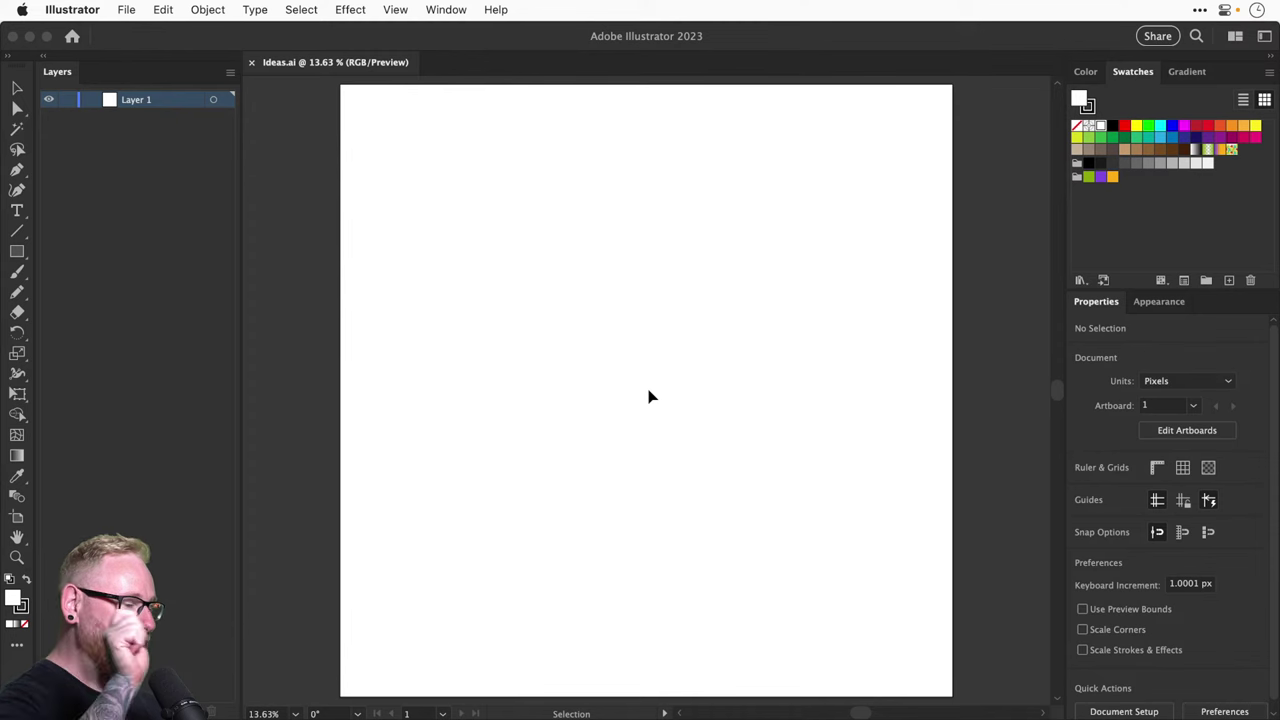
key("a")
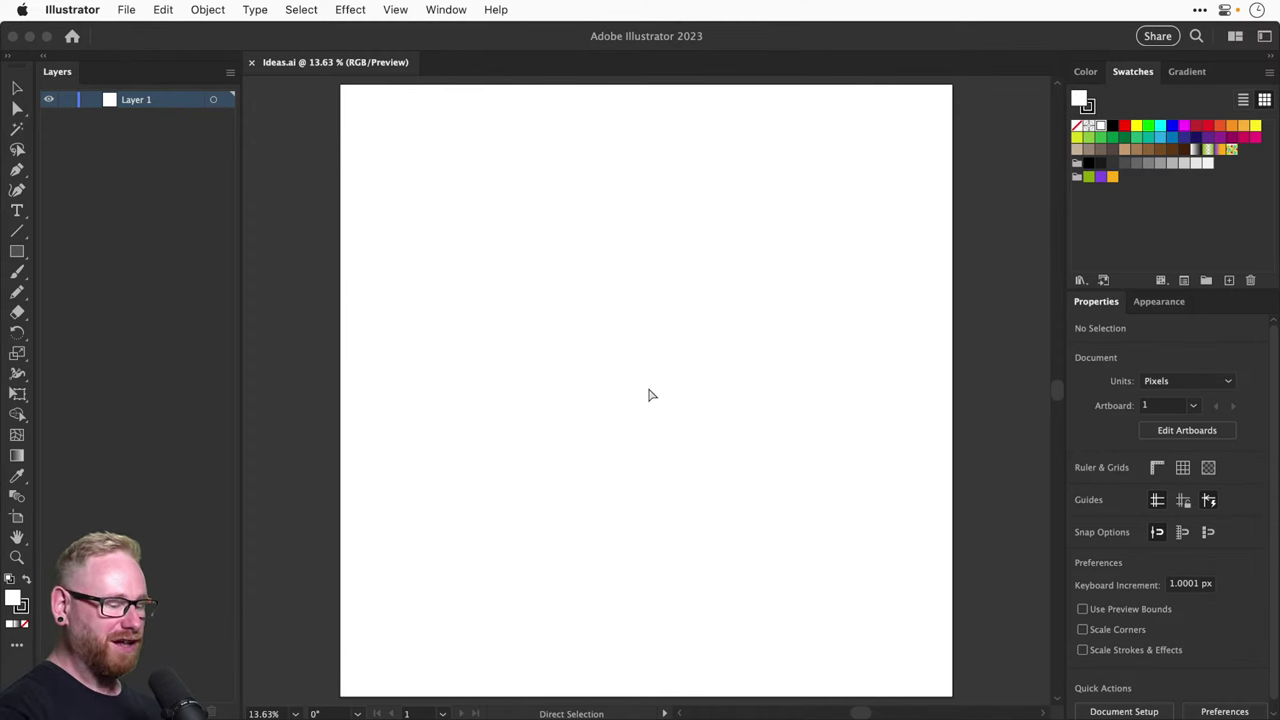
key("super+equal")
key("super+equal")
key("super+equal")
key("v")
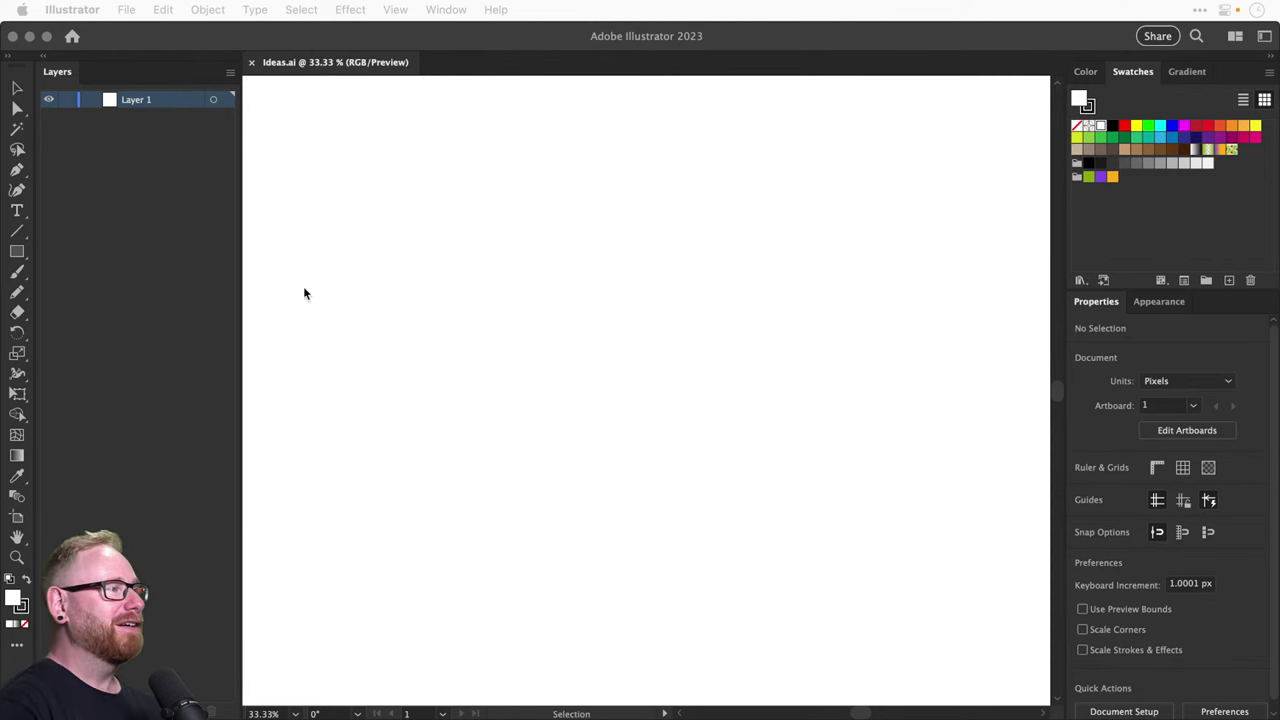
left_click(17, 172)
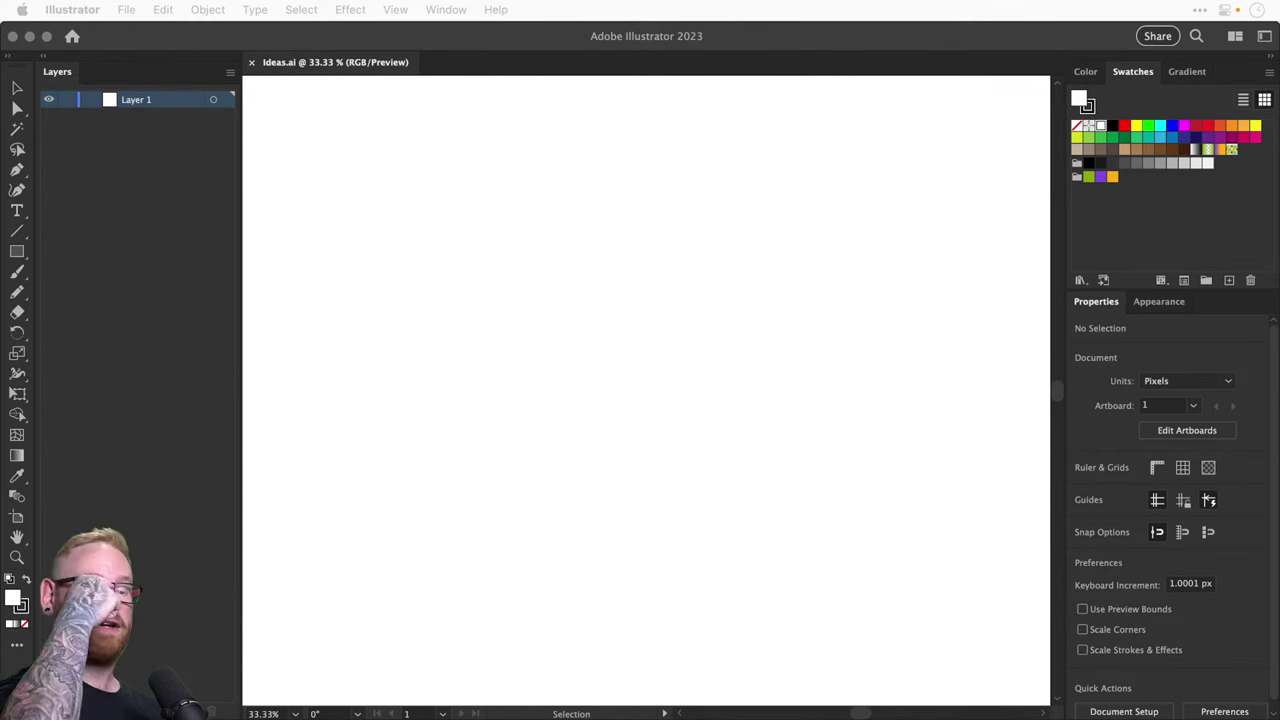
Draw a small square with the Rectangle Tool and make it solid black with no outline
left_click(531, 314)
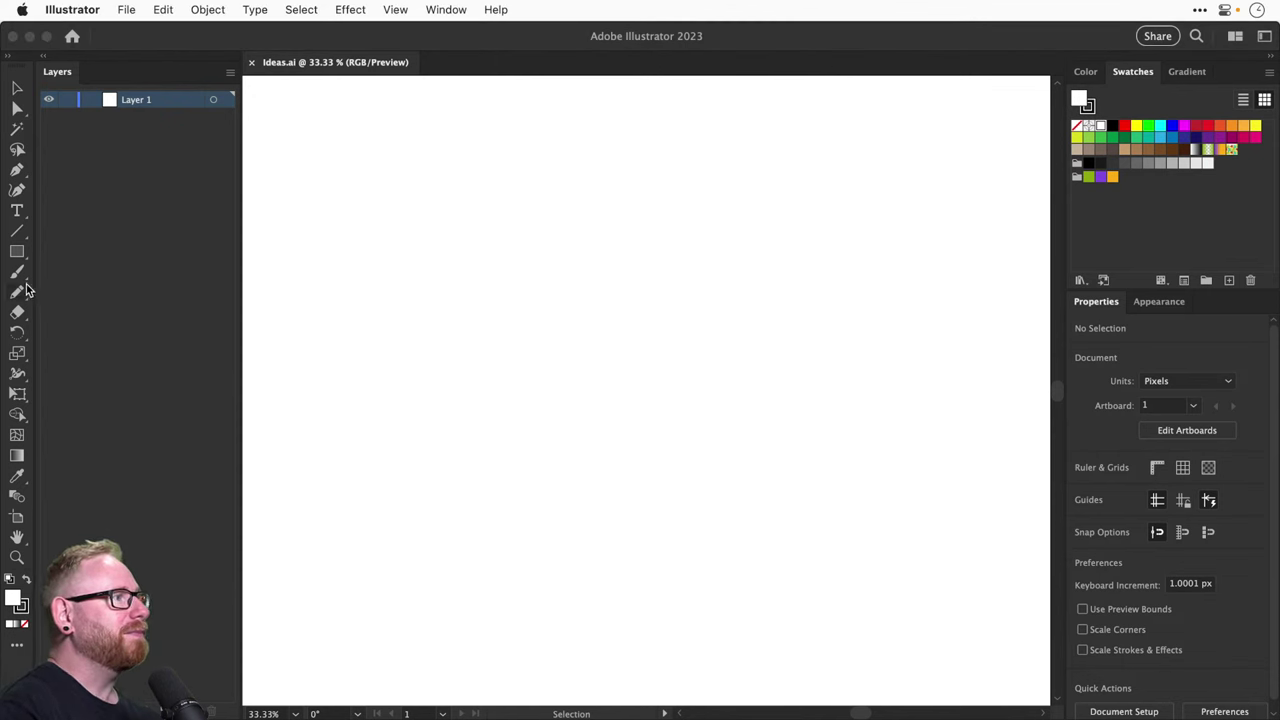
left_click(17, 170)
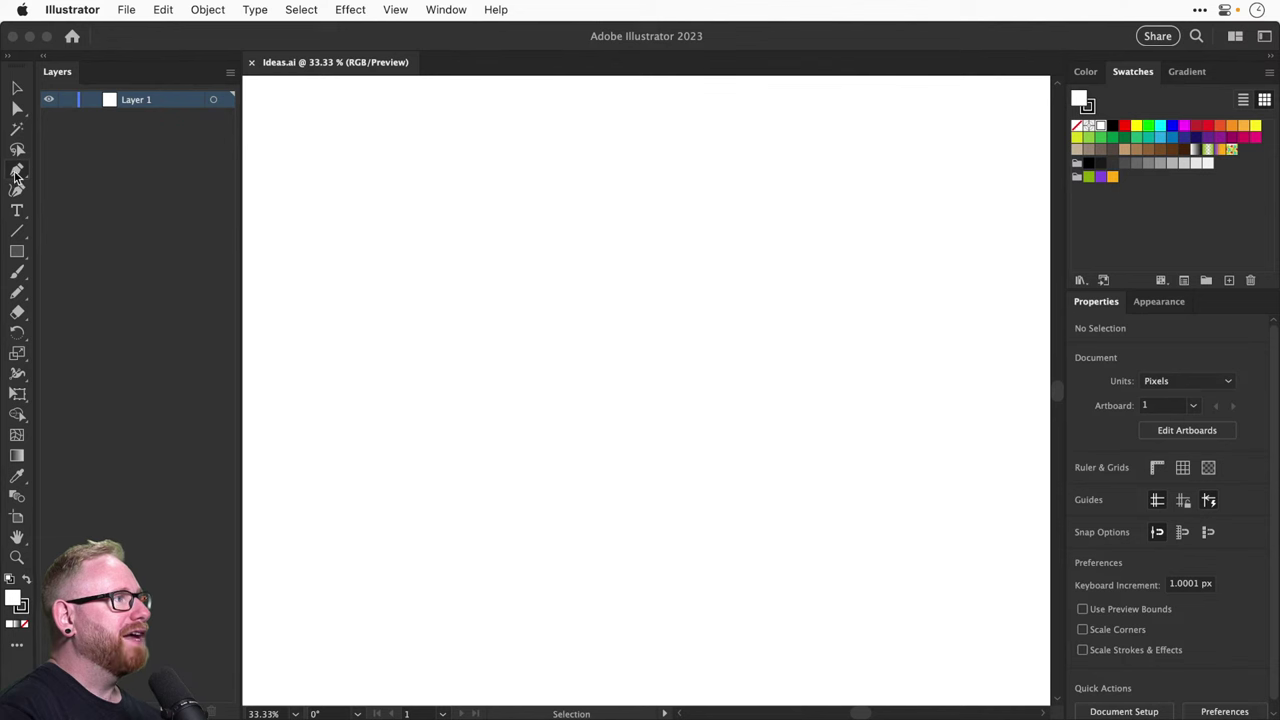
left_click(17, 251)
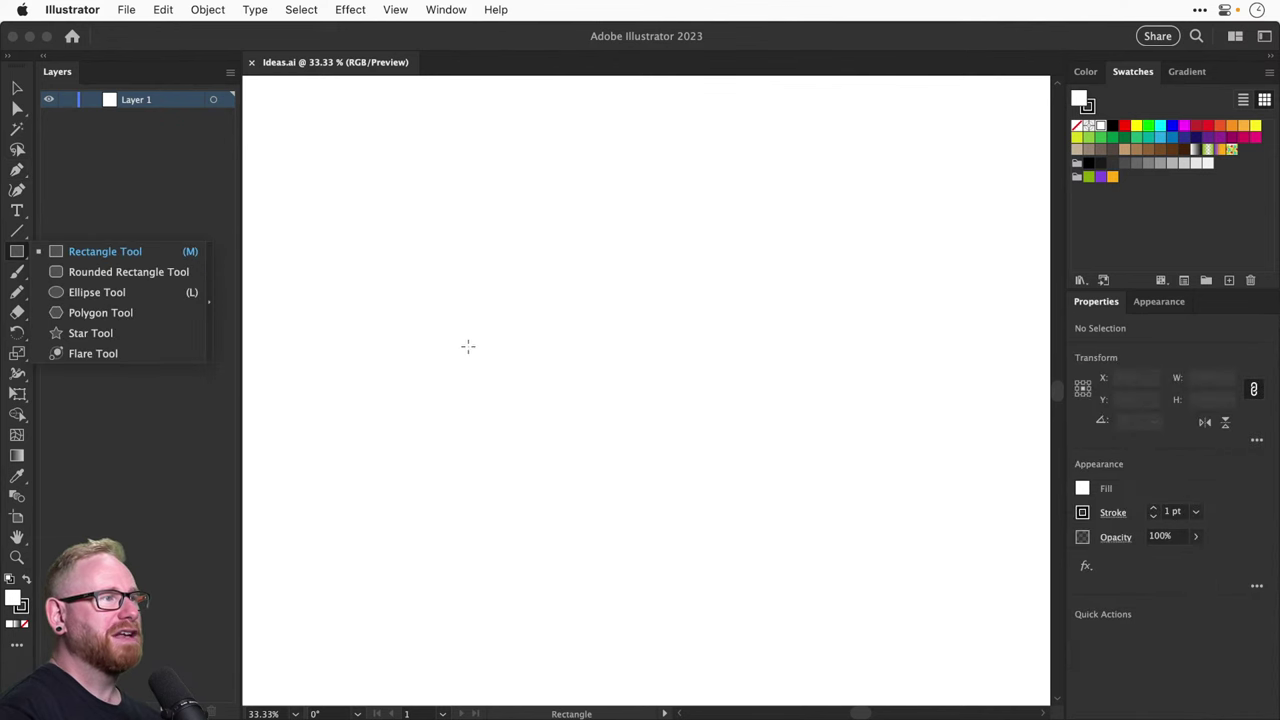
left_click_drag(466, 346, 535, 410)
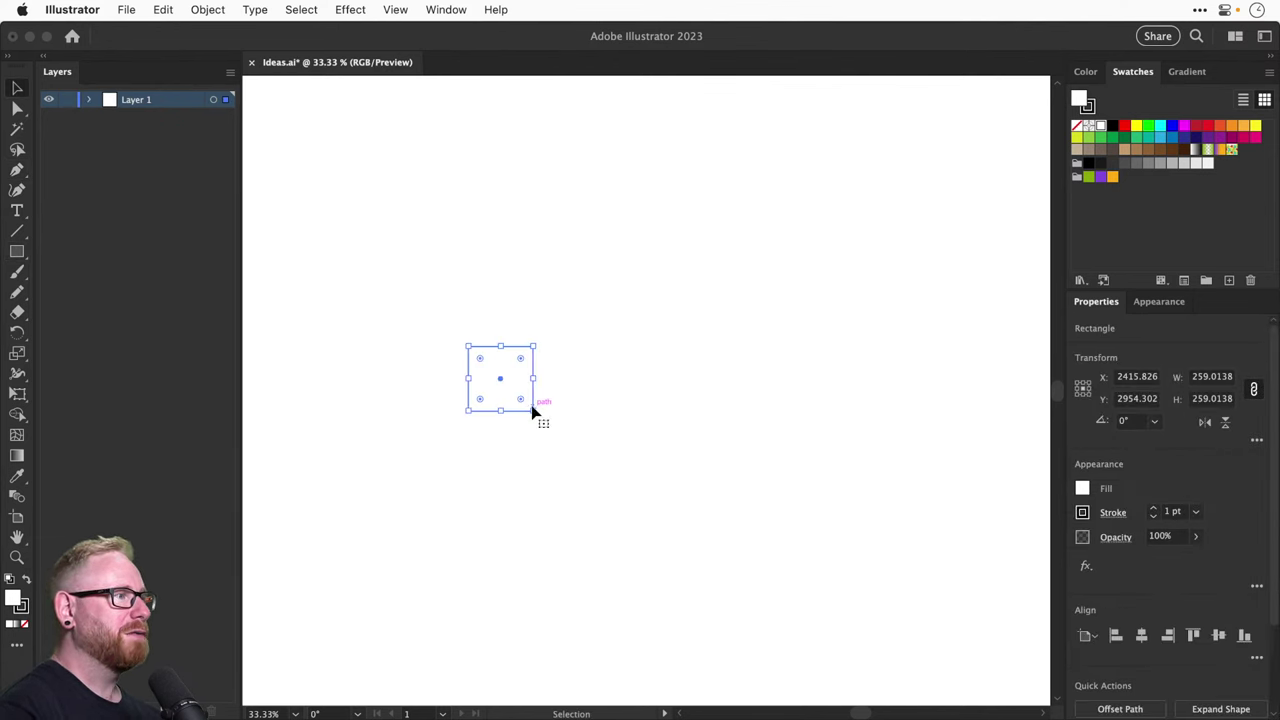
key("v")
left_click(26, 623)
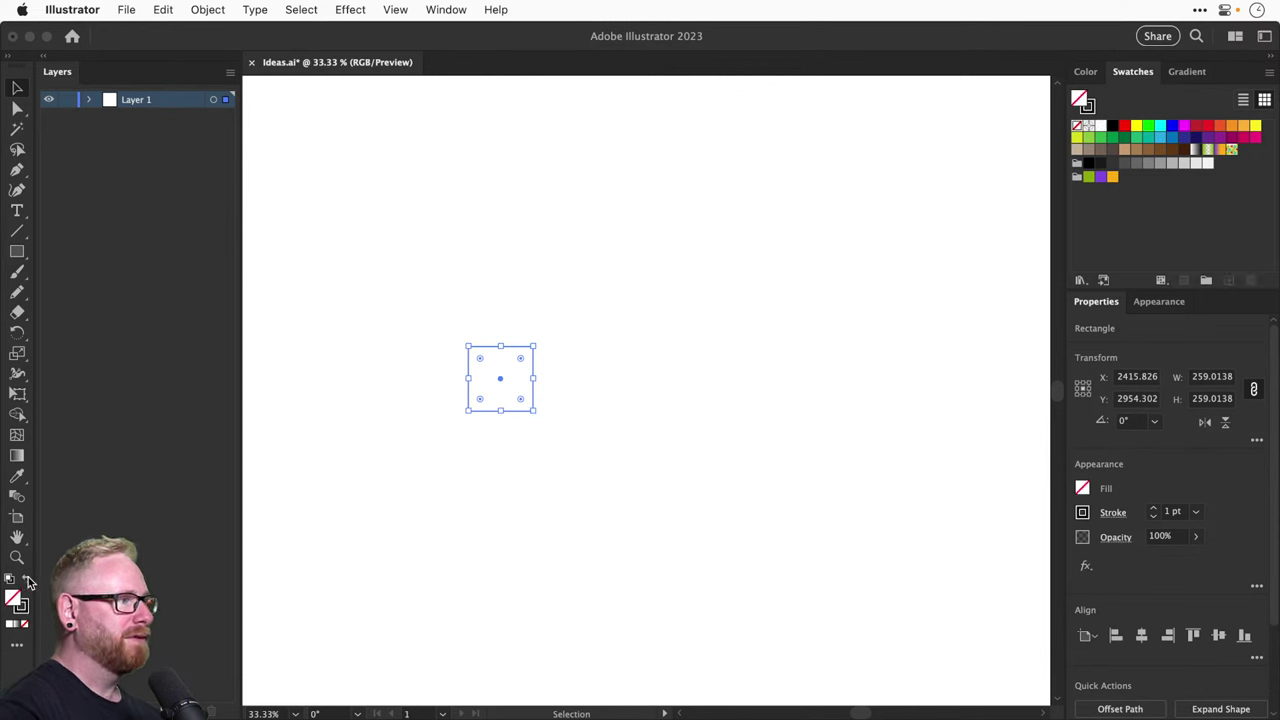
left_click(27, 579)
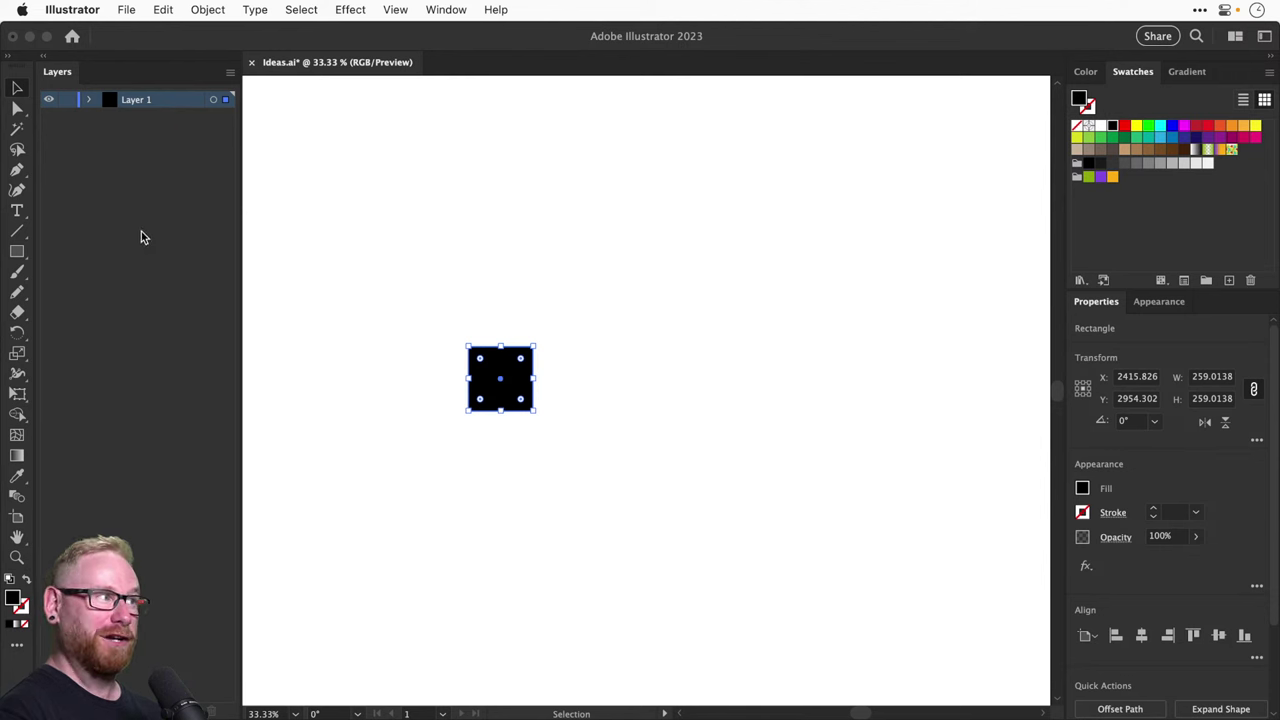
Create a 3-sided polygon, enlarge it, and set it on top of the square
left_click(14, 253)
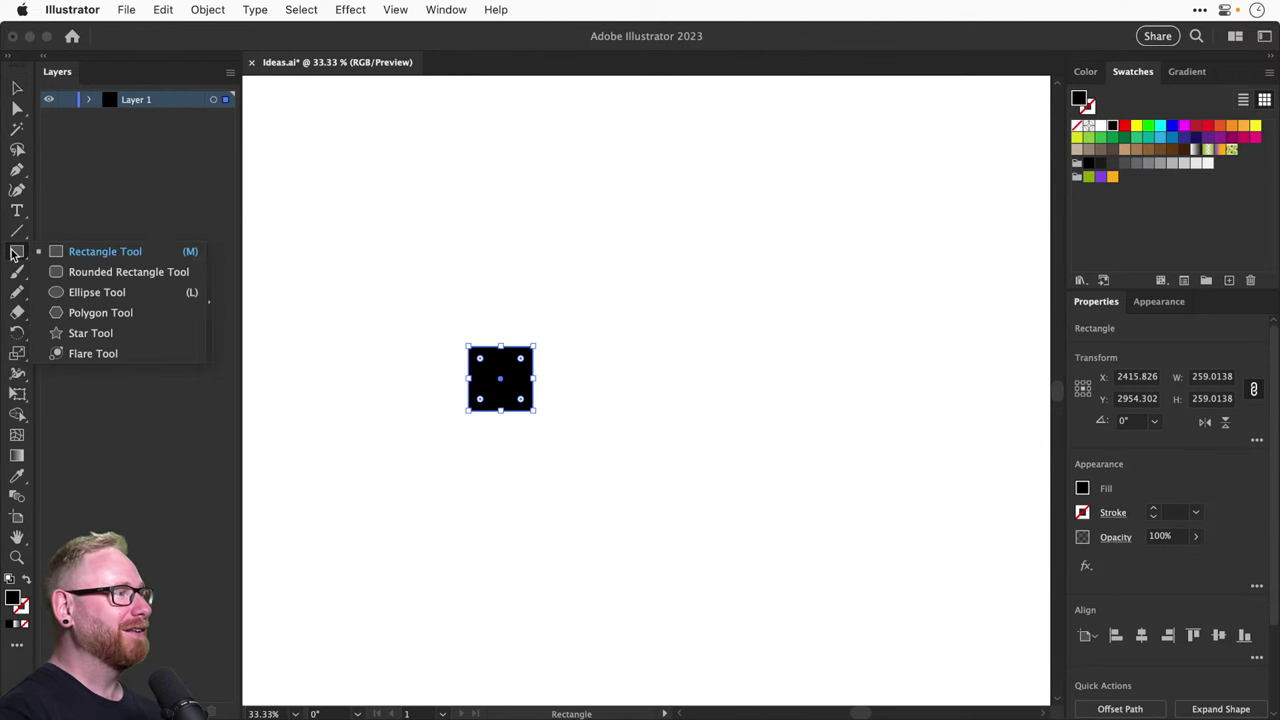
left_click(100, 314)
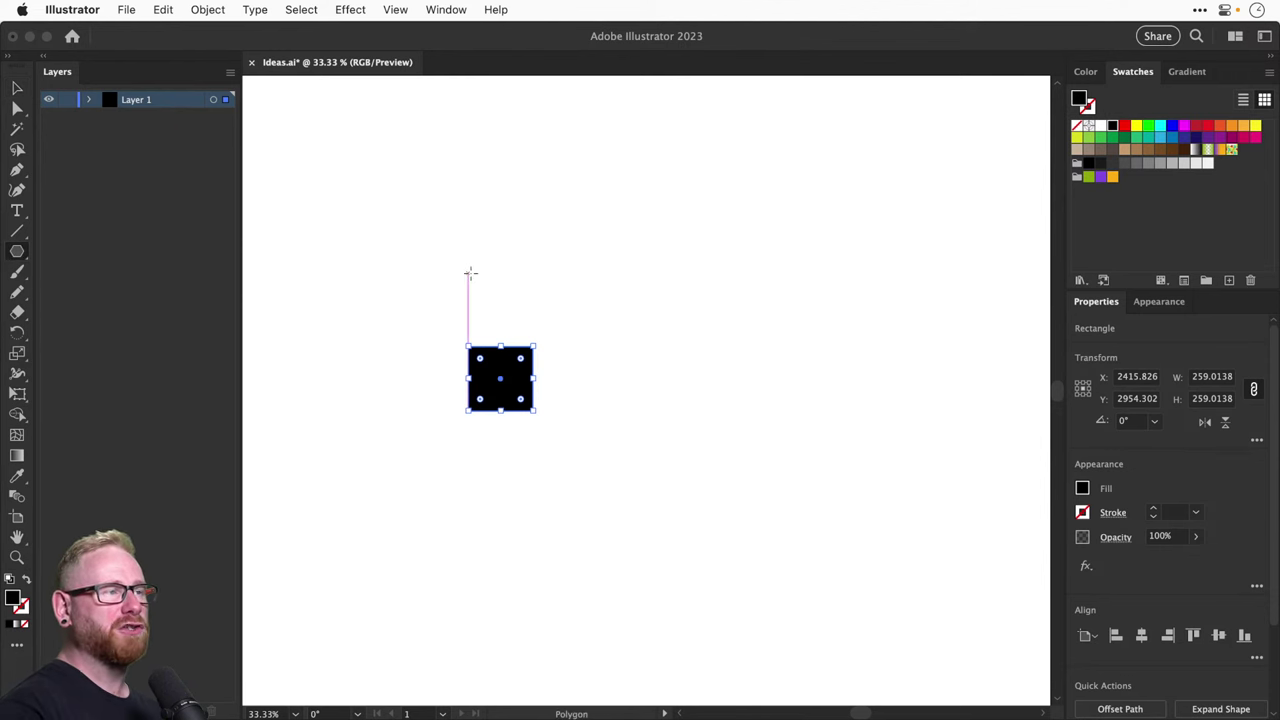
left_click(470, 273)
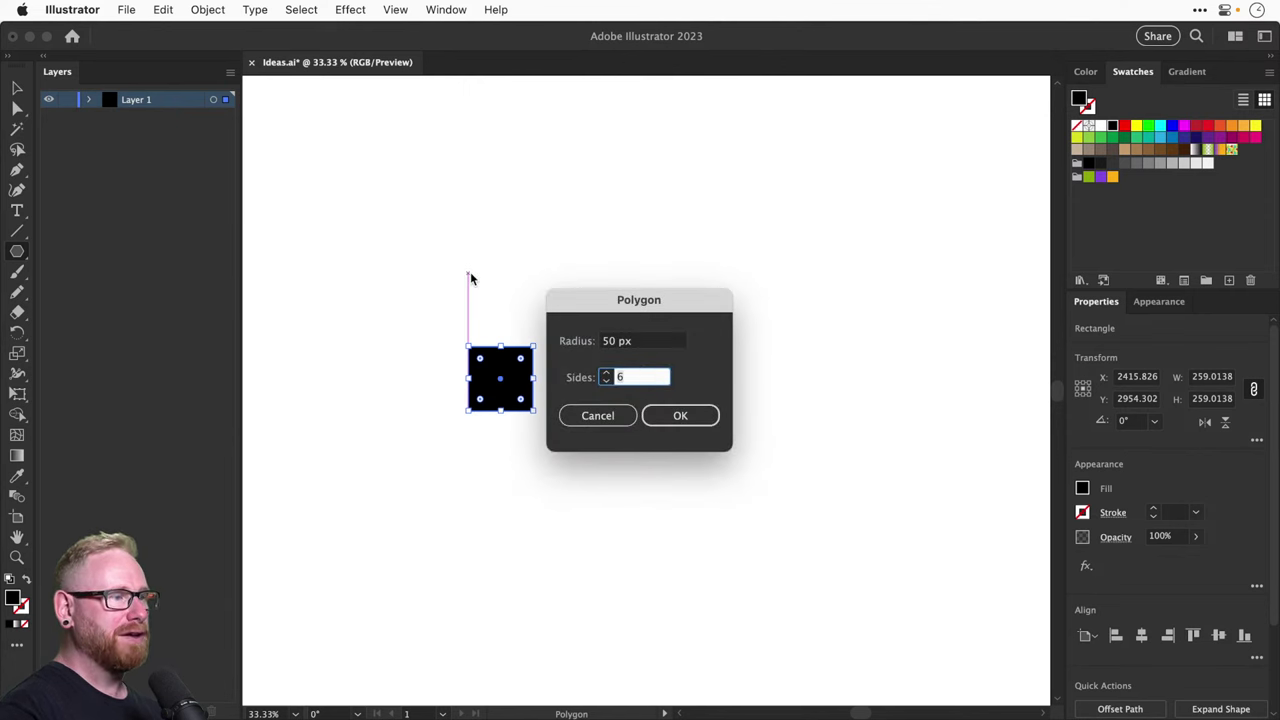
type("3")
key("Return")
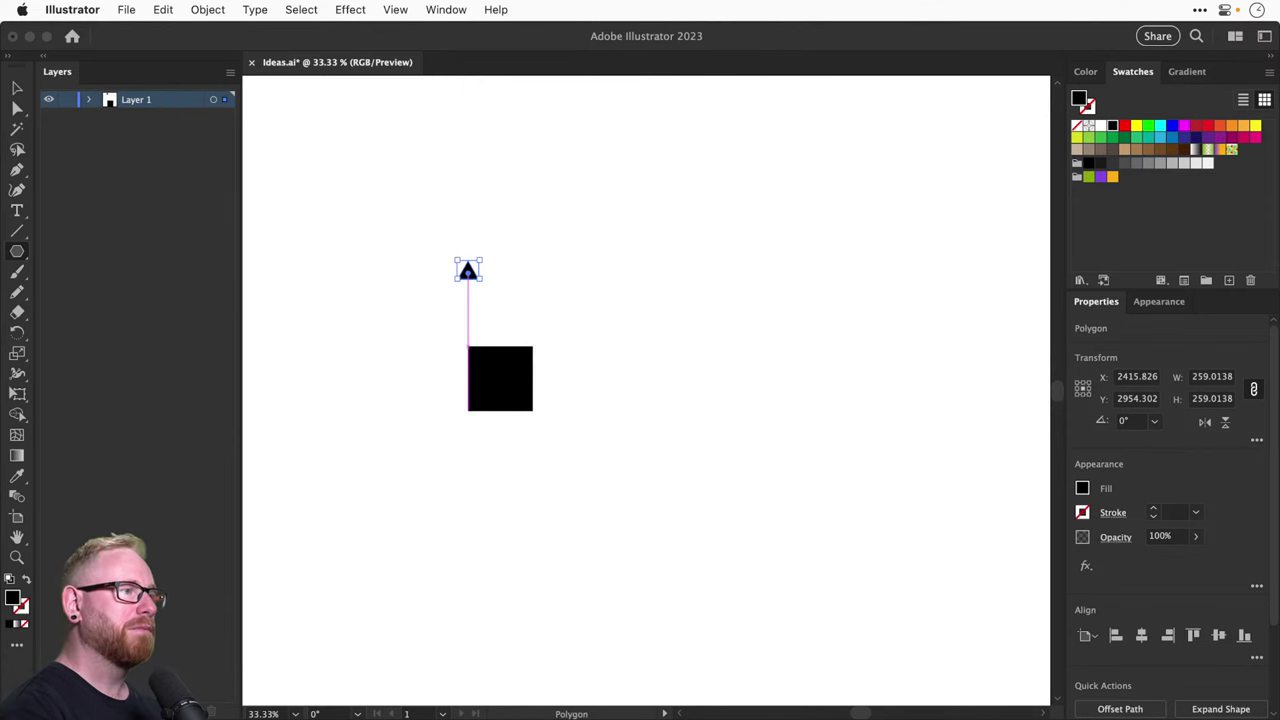
key("v")
left_click_drag(482, 262, 603, 165)
left_click_drag(548, 248, 528, 320)
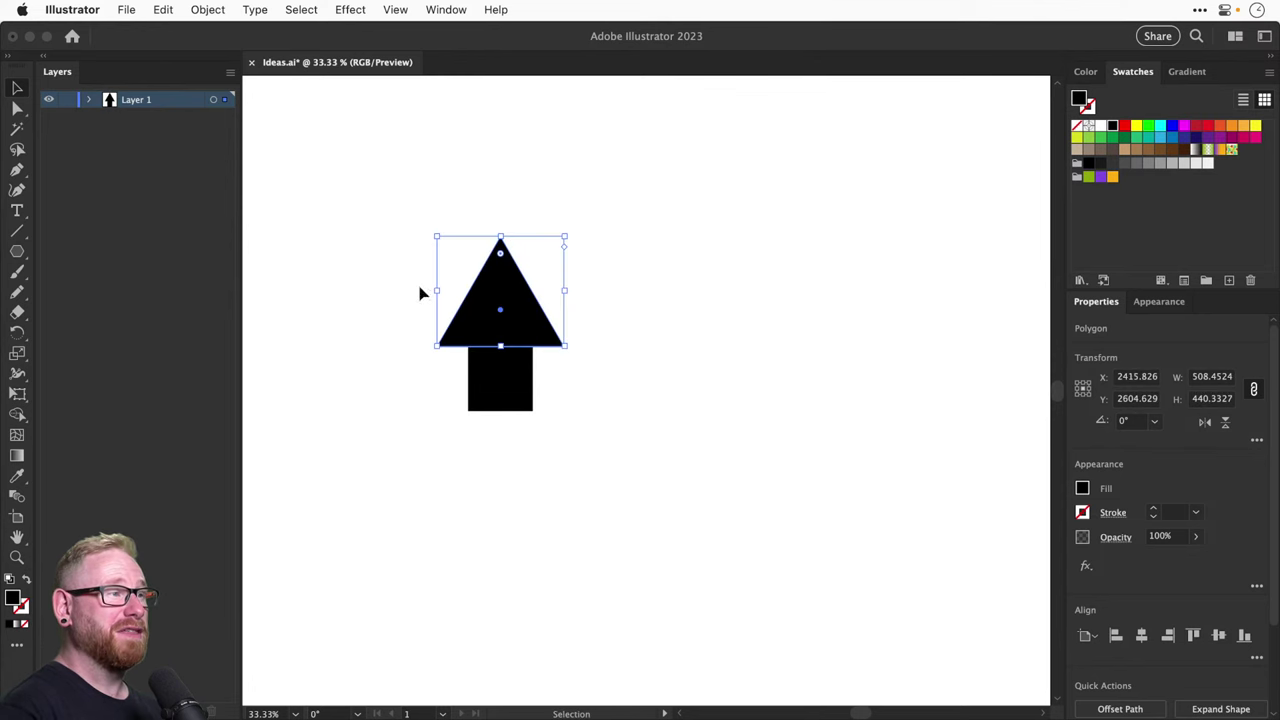
Move the triangle-and-square arrow up-left and drag out a resized second copy
left_click_drag(420, 291, 531, 371)
left_click_drag(518, 316, 423, 264)
left_click_drag(477, 363, 571, 286)
left_click(555, 163)
key("a")
left_click(495, 190)
Zoom in and make the arrow's stem rectangle slightly narrower, keeping it centred
key("z")
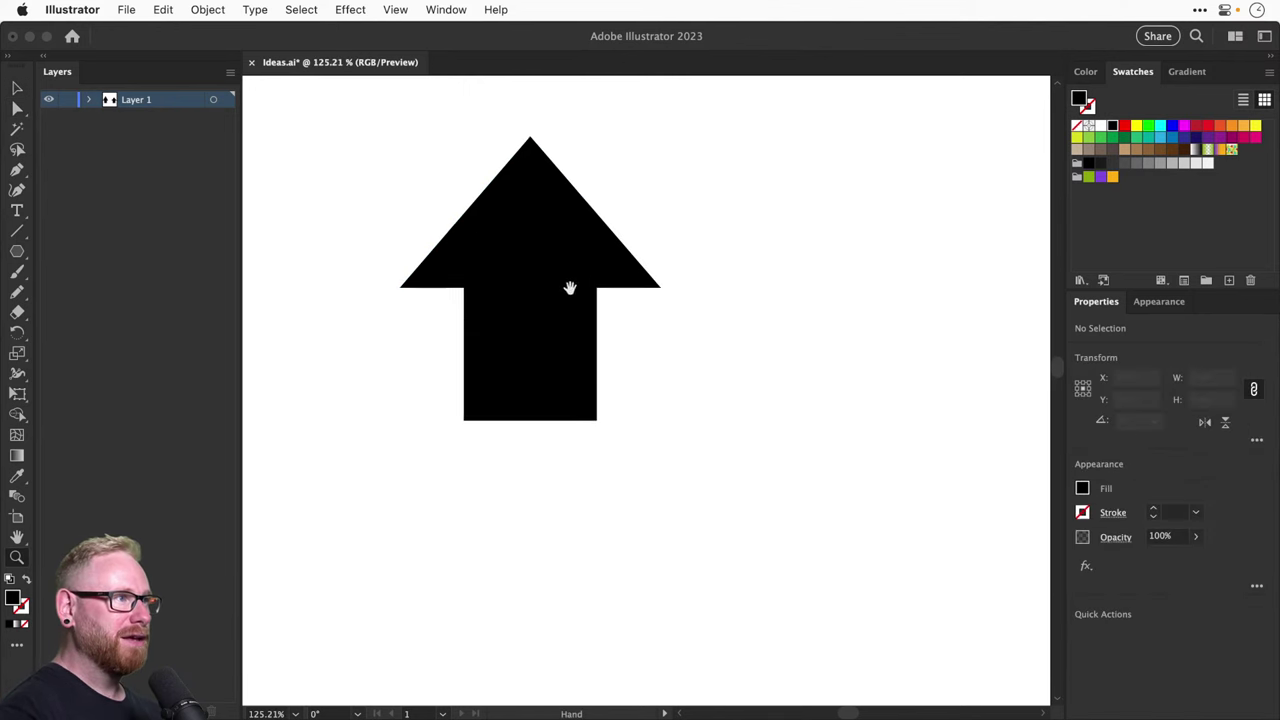
key("v")
left_click(563, 377)
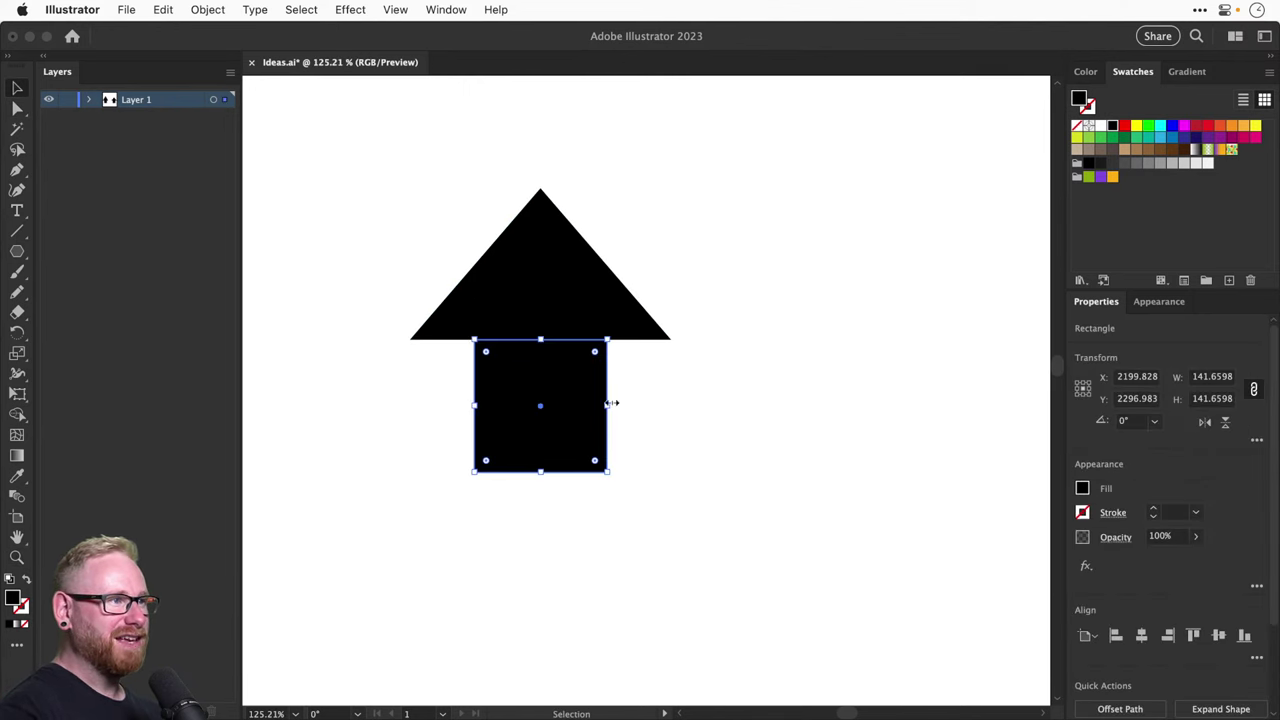
left_click_drag(610, 405, 740, 405)
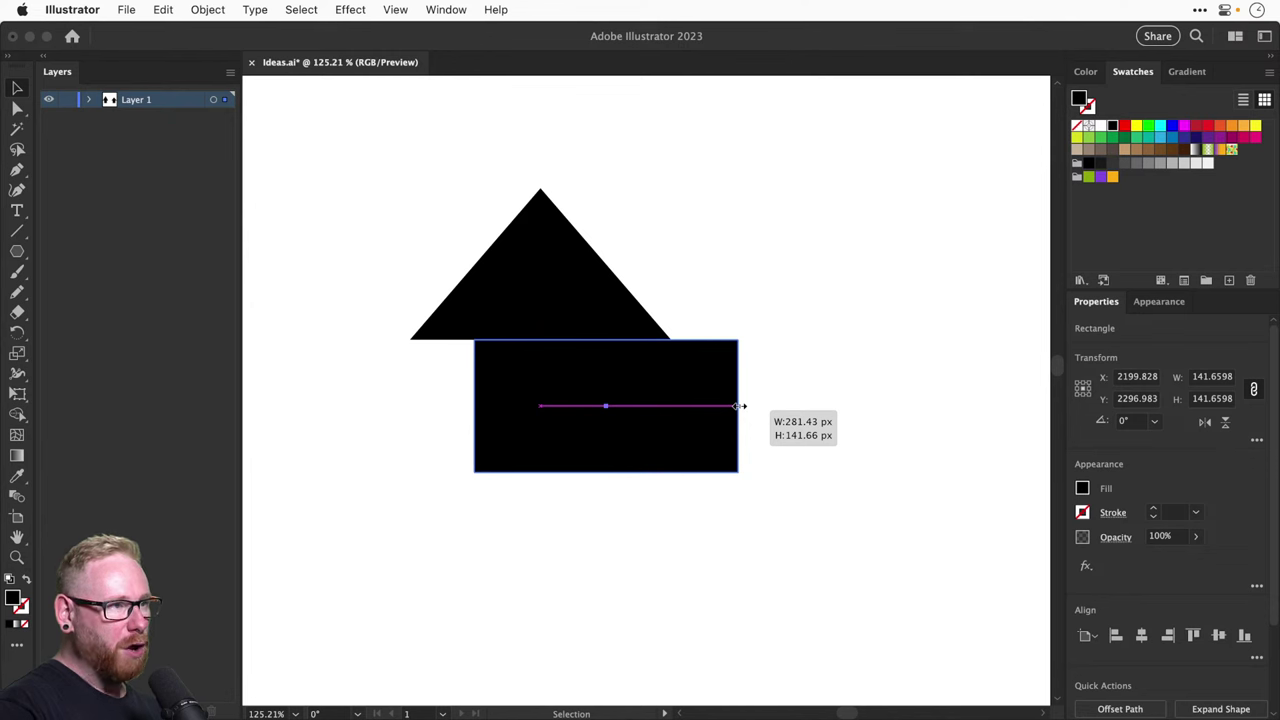
left_click_drag(740, 405, 603, 372)
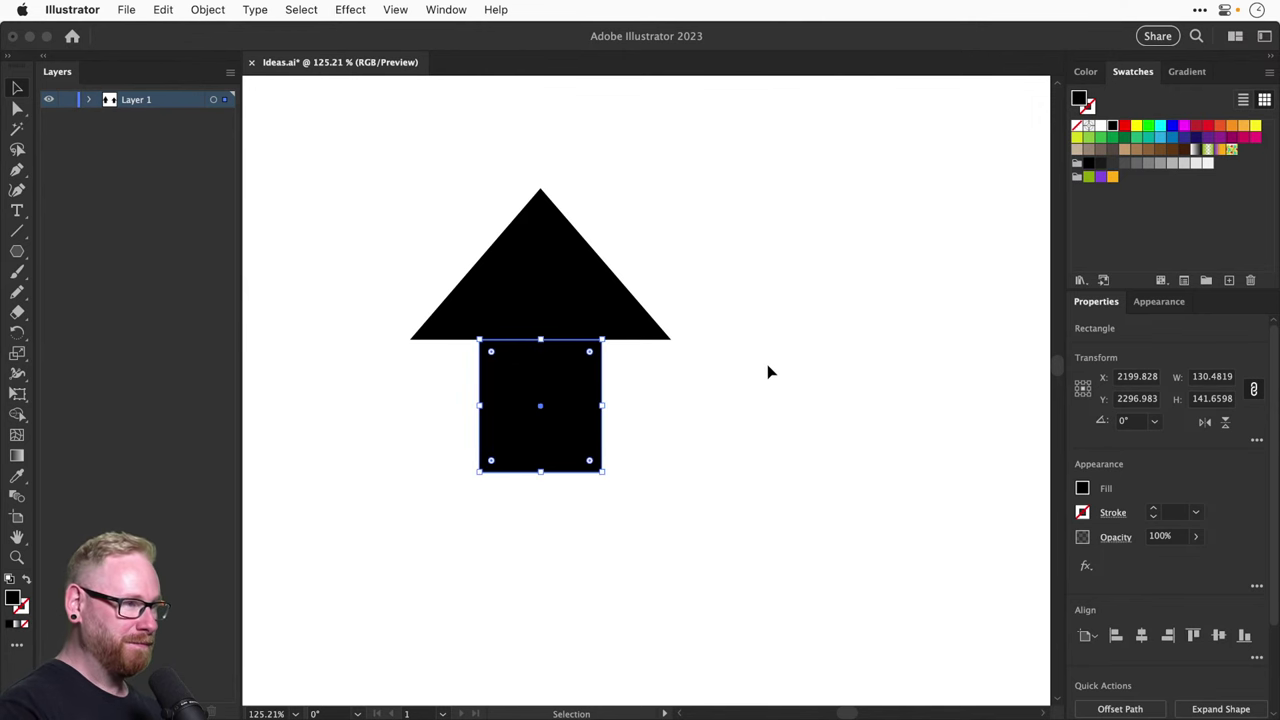
left_click(767, 364)
Stretch the second arrow's stem rectangle downward to make it much longer
key("super+minus")
key("super+minus")
key("super+minus")
key("super+minus")
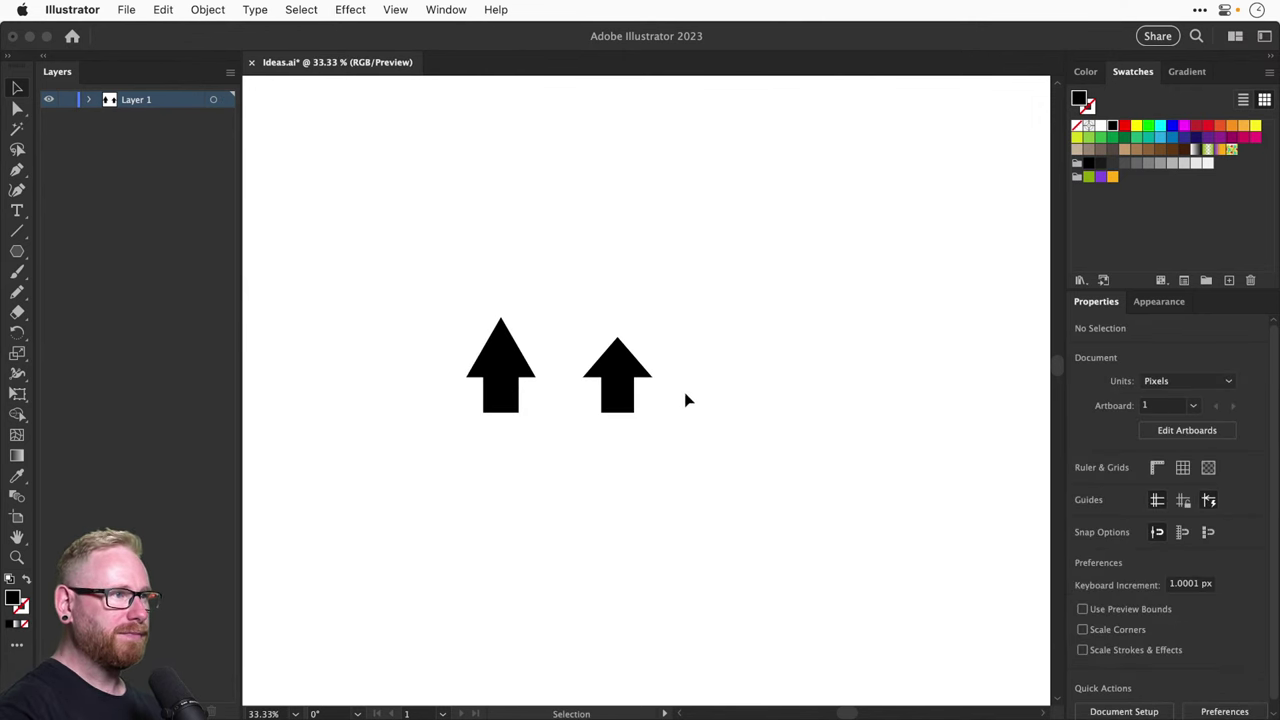
left_click(617, 394)
left_click_drag(615, 411, 614, 453)
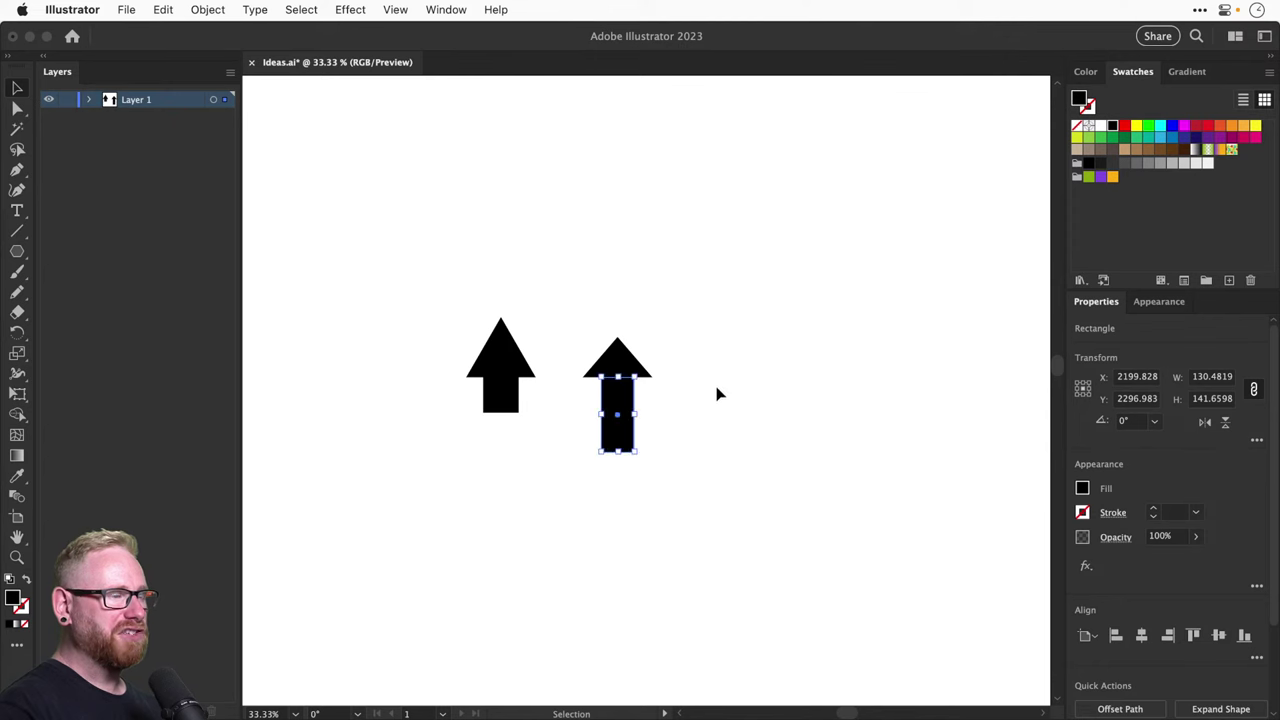
left_click(717, 391)
left_click_drag(669, 351, 625, 353)
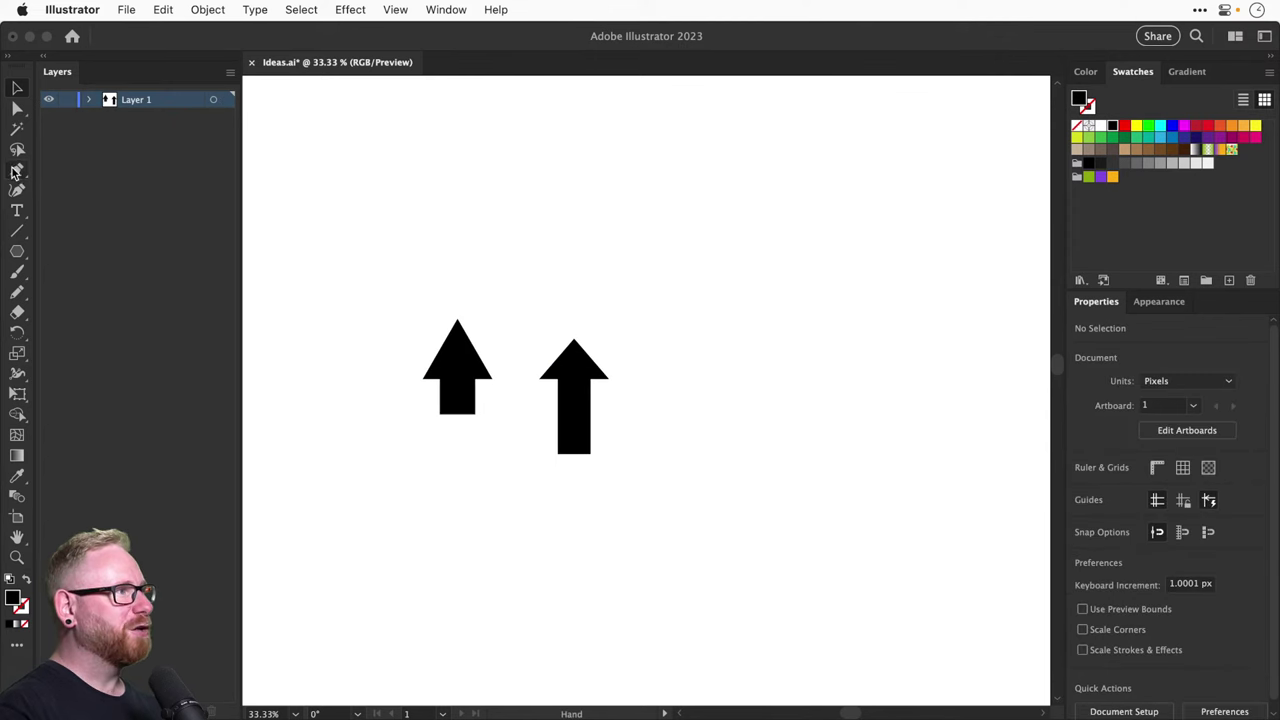
left_click(17, 170)
Draw a vertical line beside the arrows with a thick black stroke and no fill
left_click(710, 340)
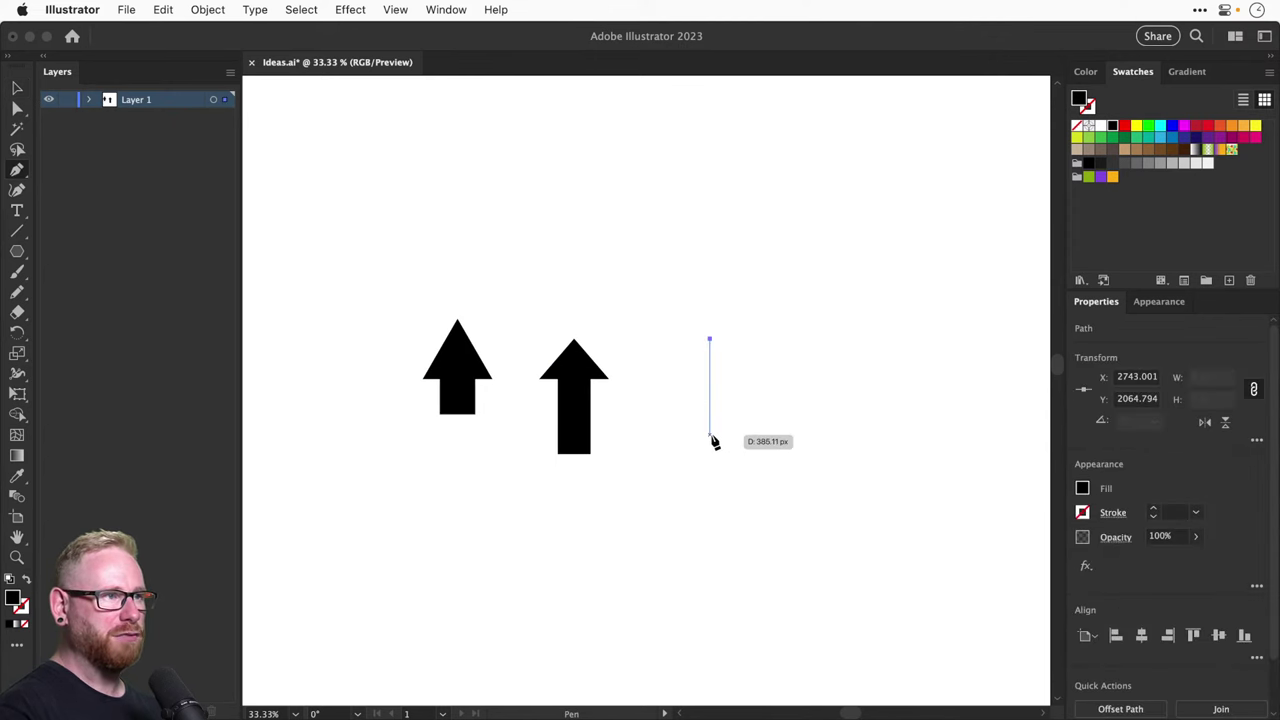
left_click(711, 436)
key("v")
left_click(822, 413)
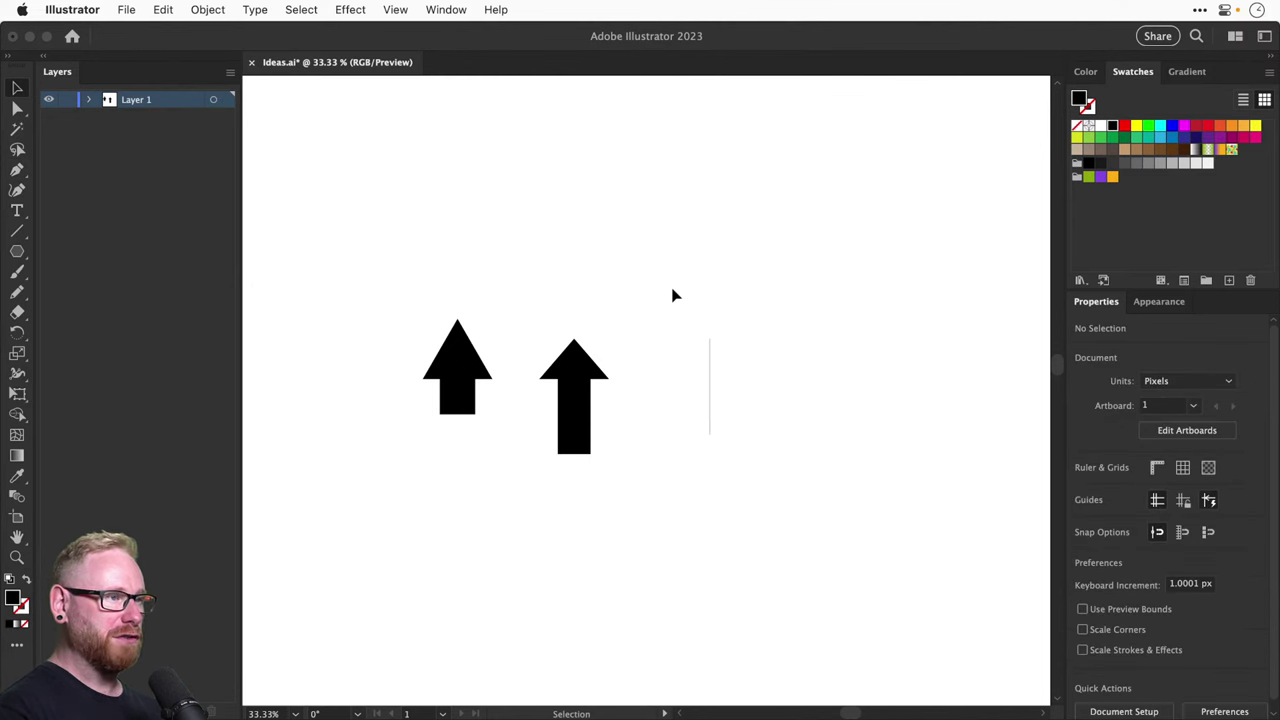
left_click_drag(652, 272, 751, 426)
left_click(1155, 509)
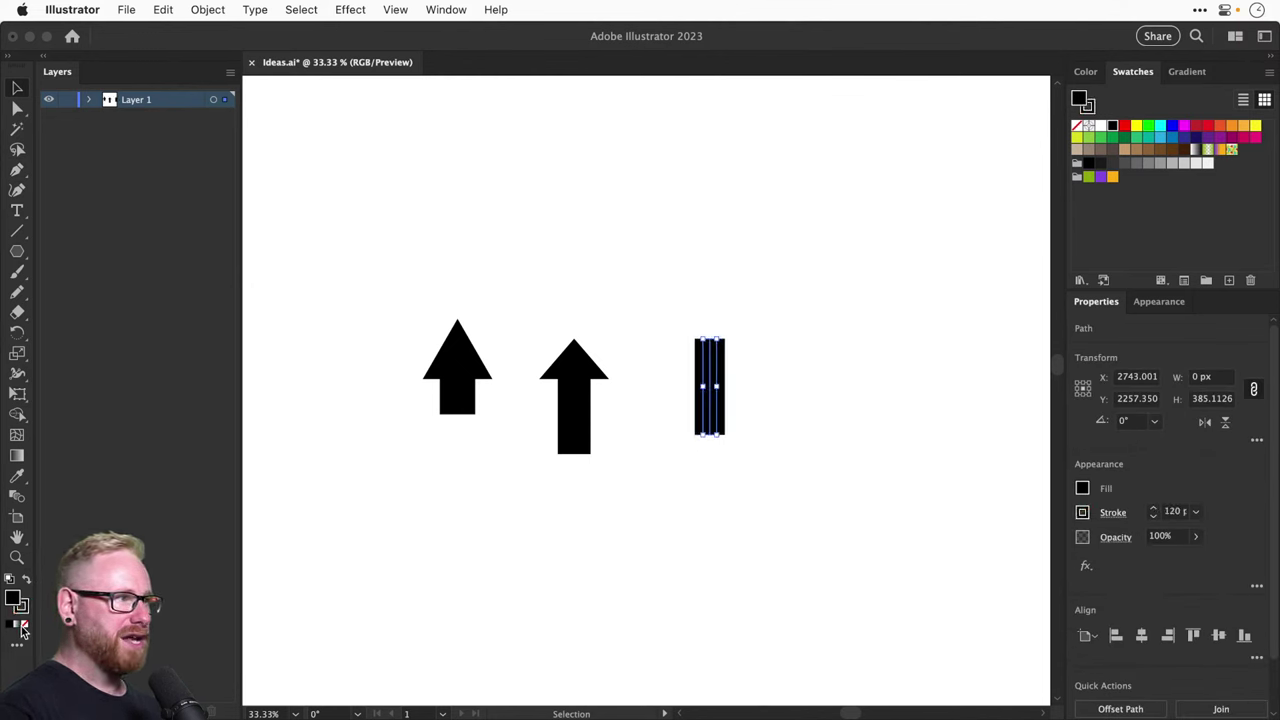
left_click(23, 627)
Copy the arrowhead onto the top of the new vertical line
left_click_drag(588, 364, 799, 423)
left_click(826, 394)
key("z")
scroll(700, 460, "up", 5)
scroll(700, 460, "left", 3)
key("v")
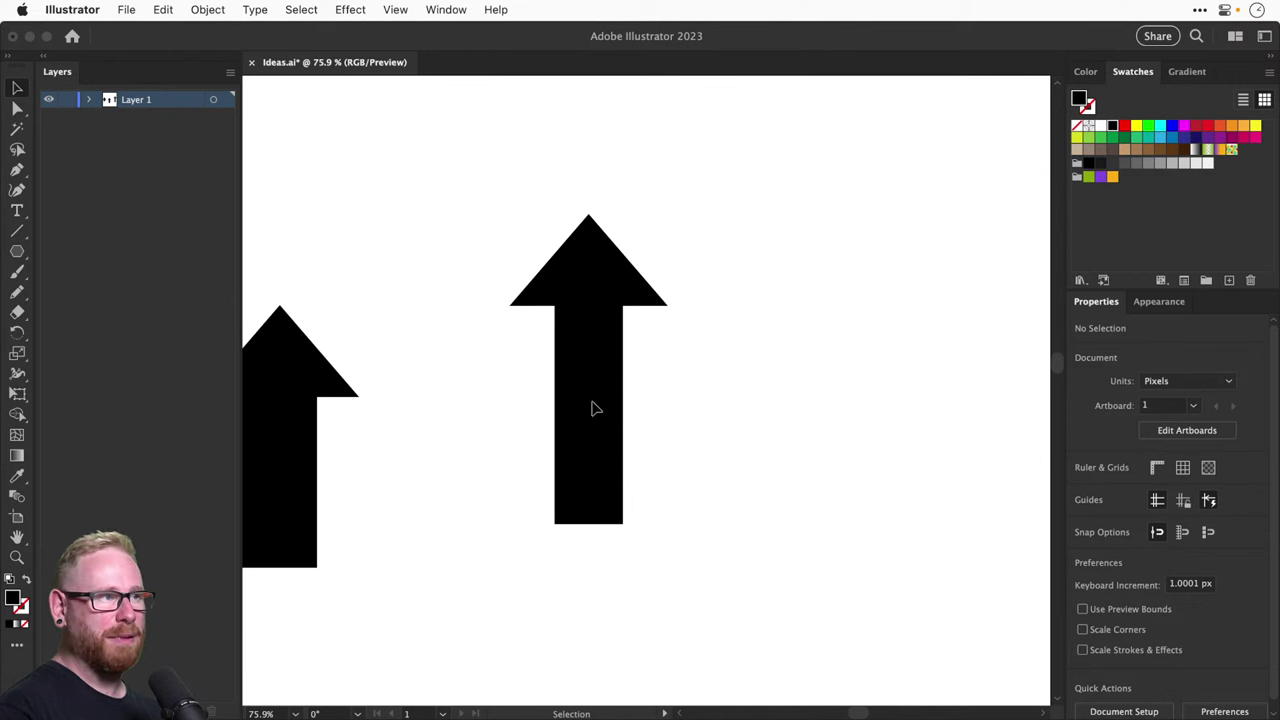
Keep the stem stroke flat-ended, solid rather than dashed, and uniform width after trying a tapered profile
left_click(595, 412)
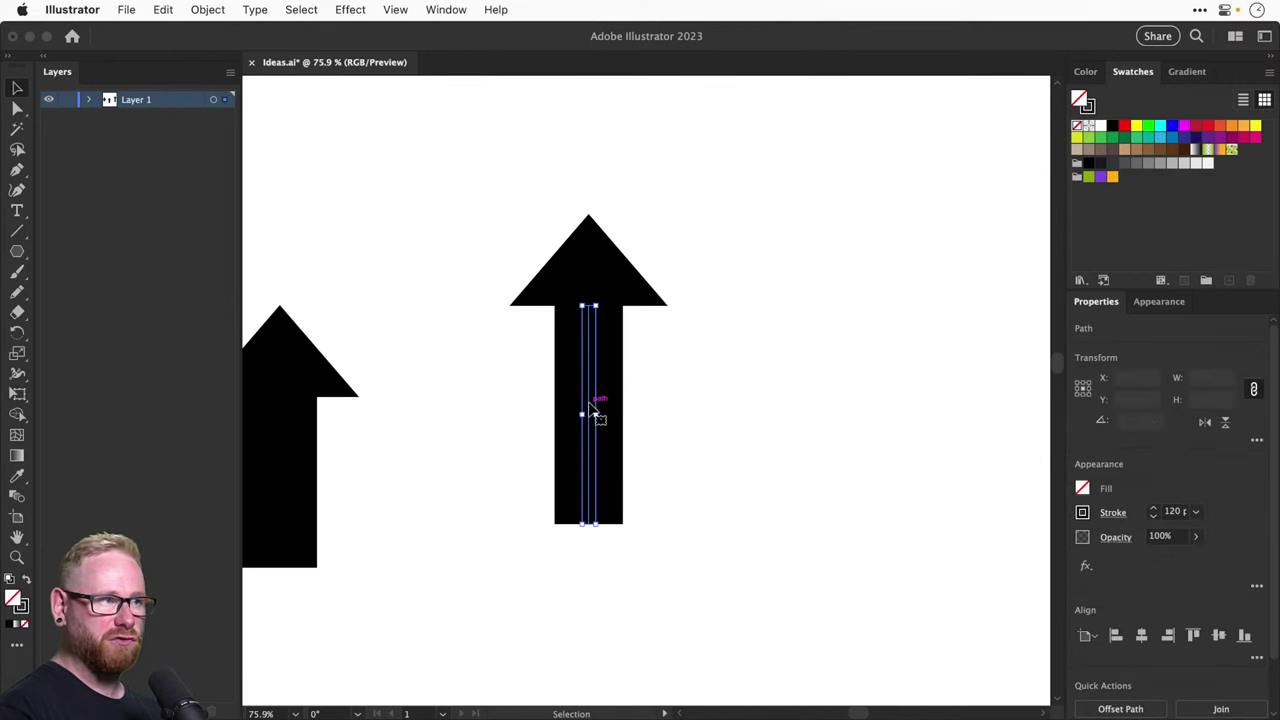
left_click(1113, 512)
left_click(1021, 269)
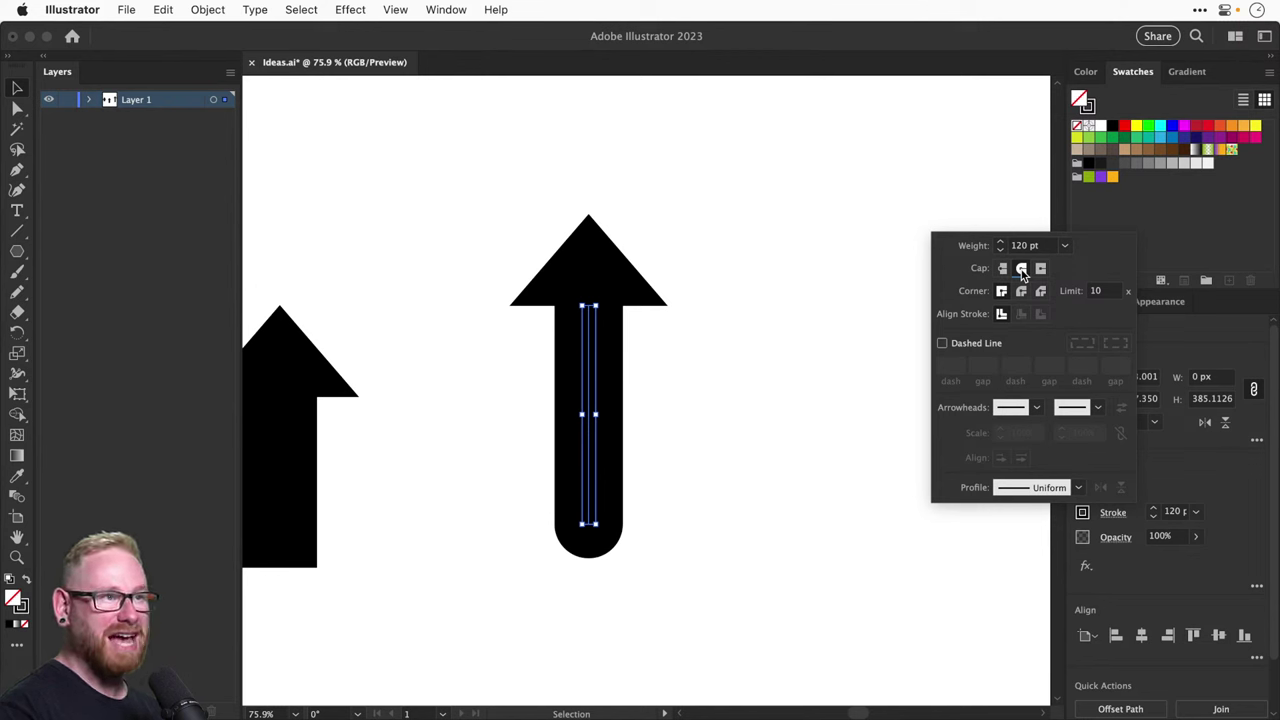
left_click(1003, 268)
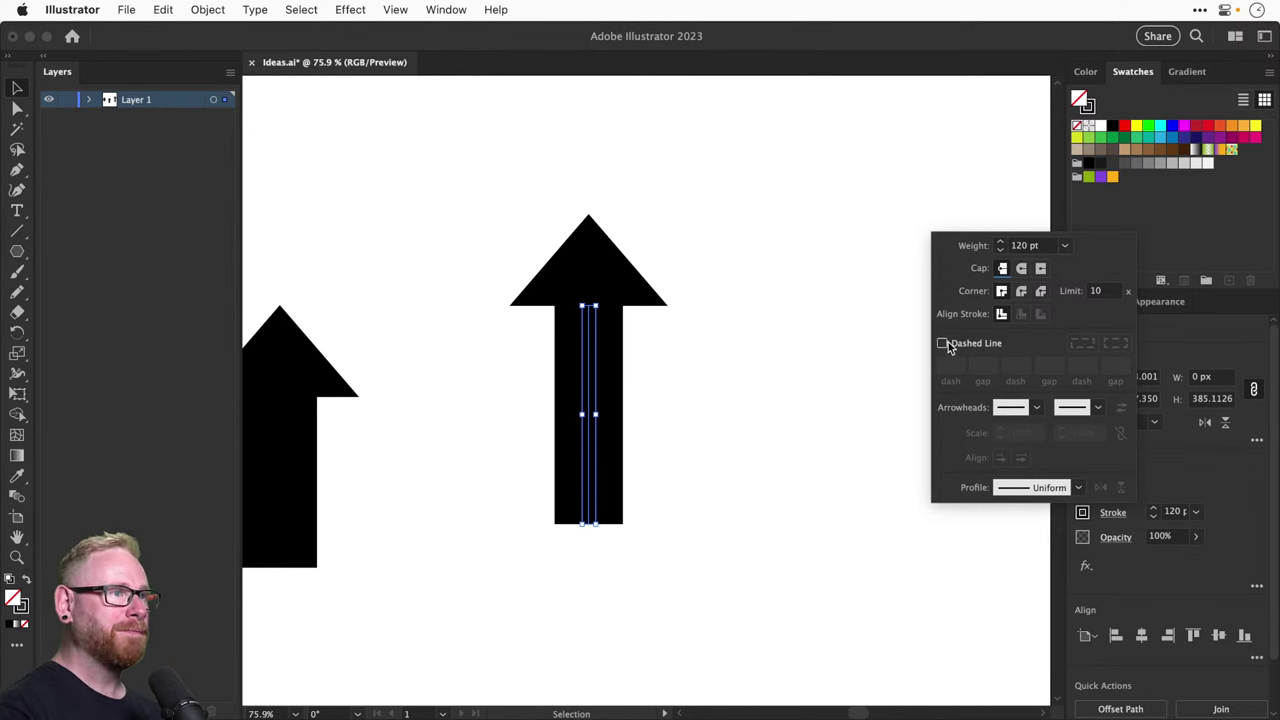
left_click(942, 343)
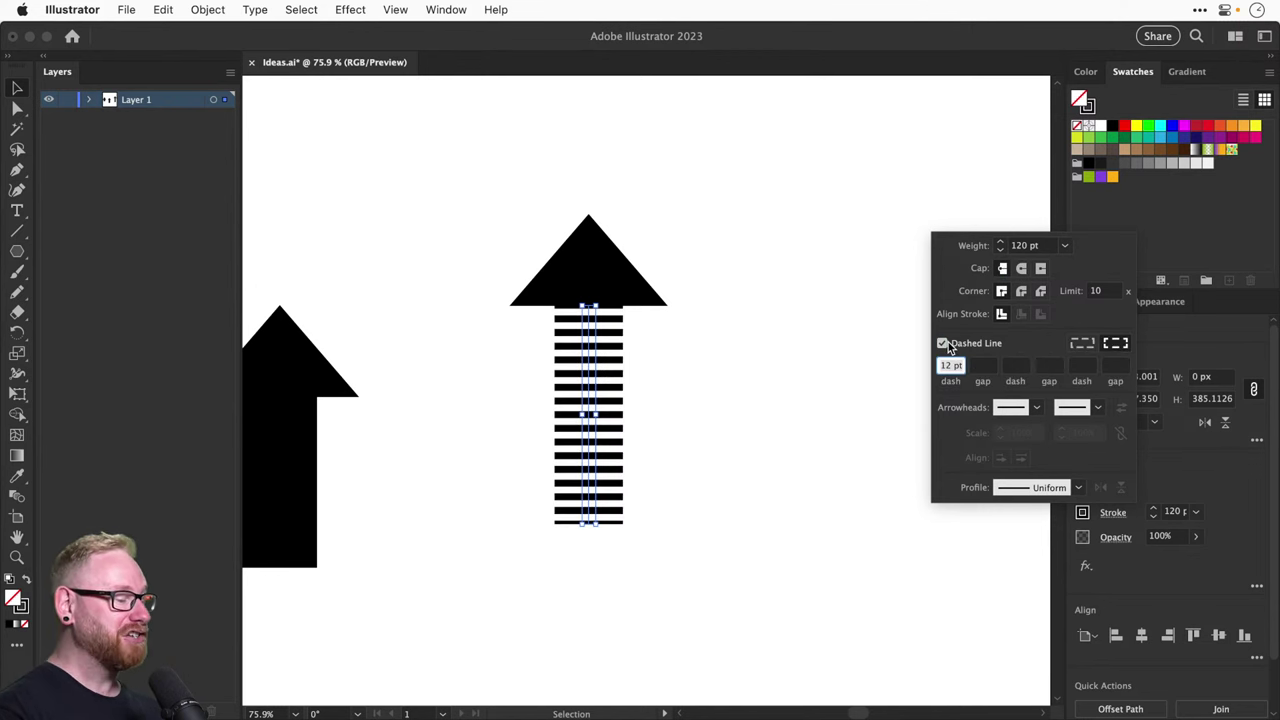
left_click(942, 343)
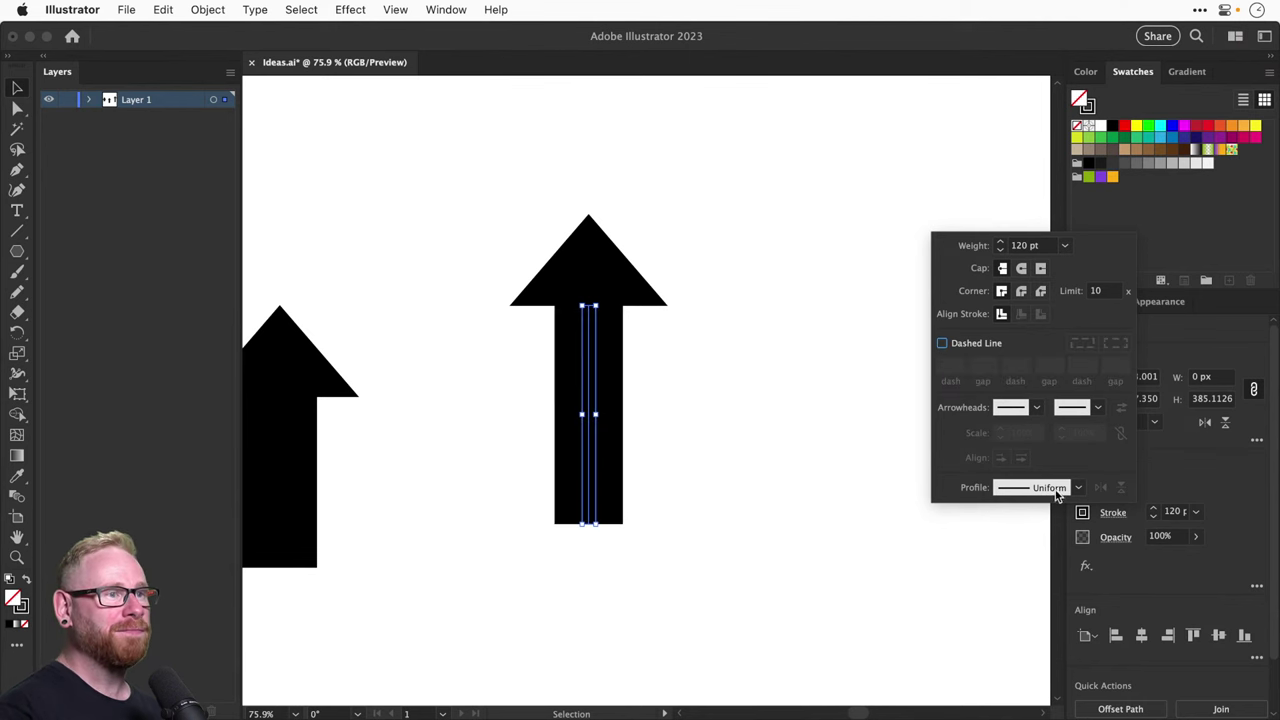
left_click(1078, 488)
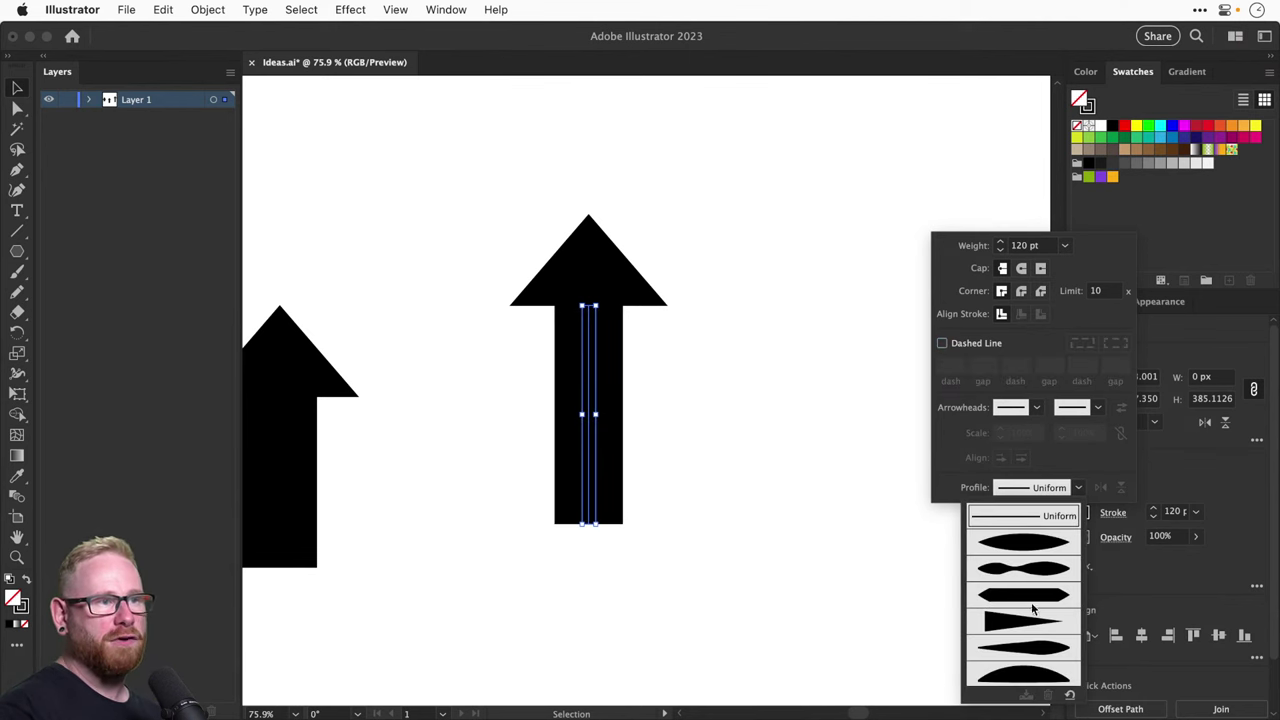
left_click(1022, 630)
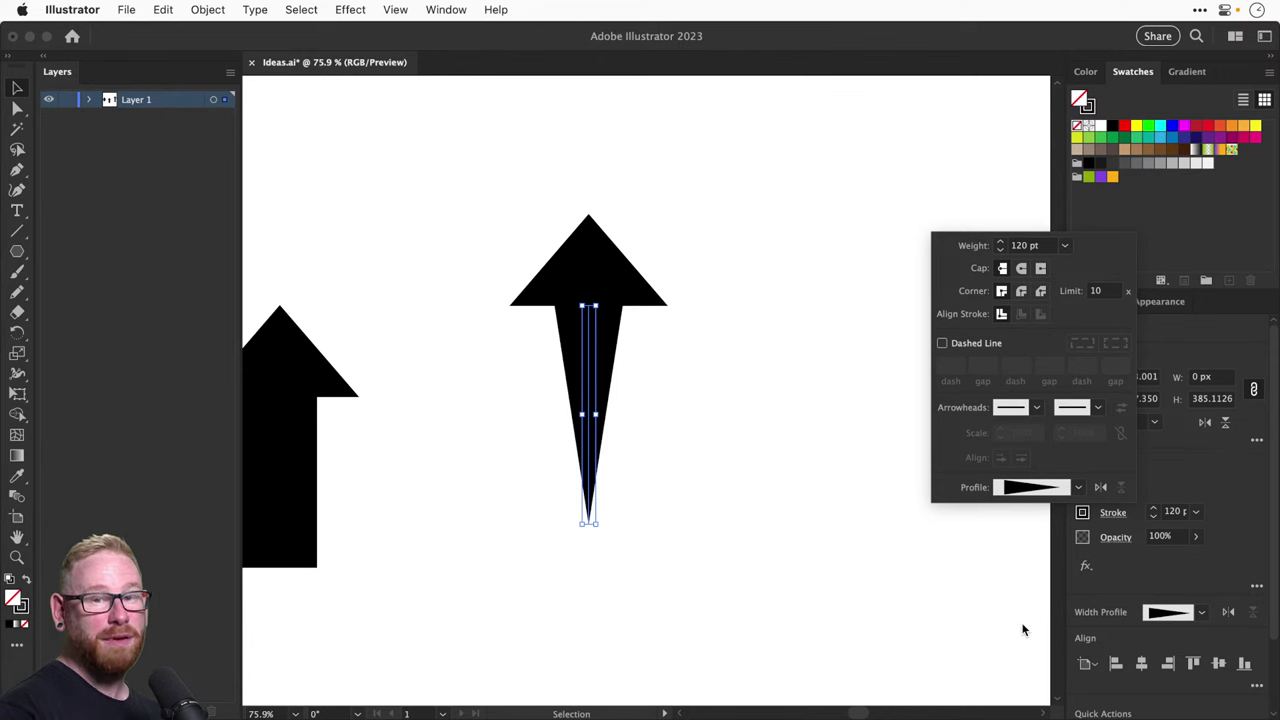
left_click(766, 443)
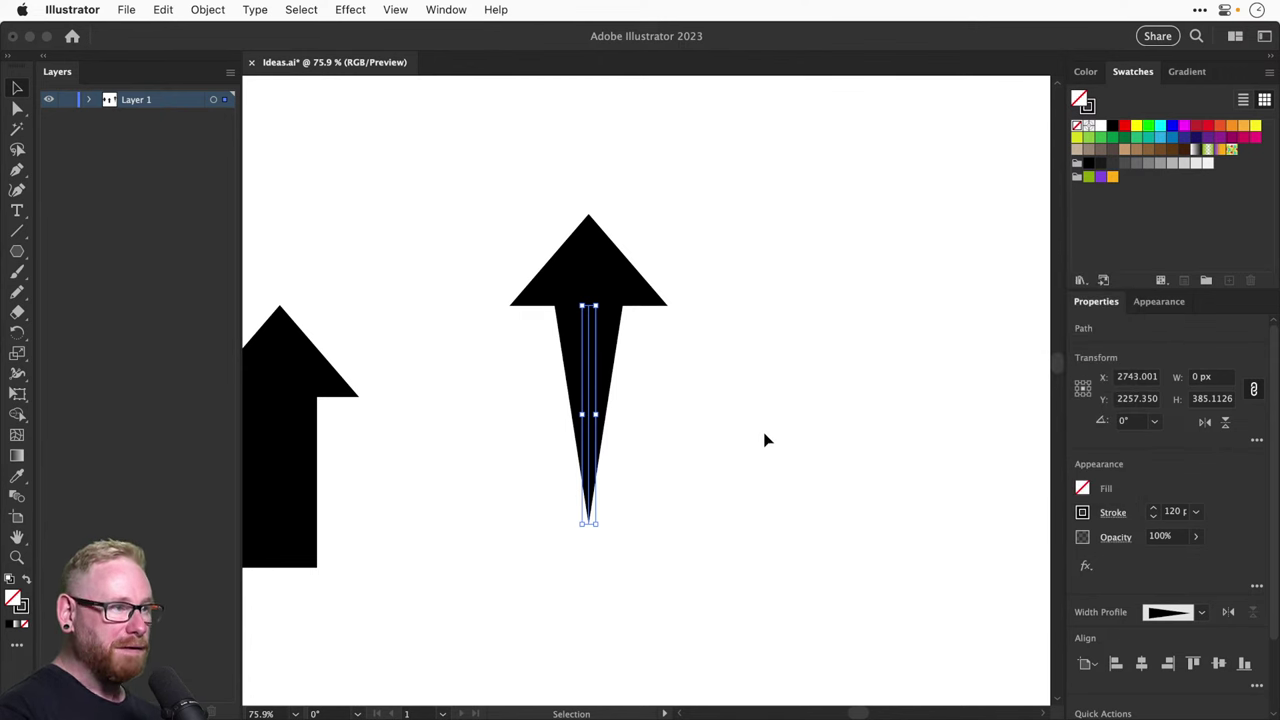
left_click(744, 432)
key("ctrl+z")
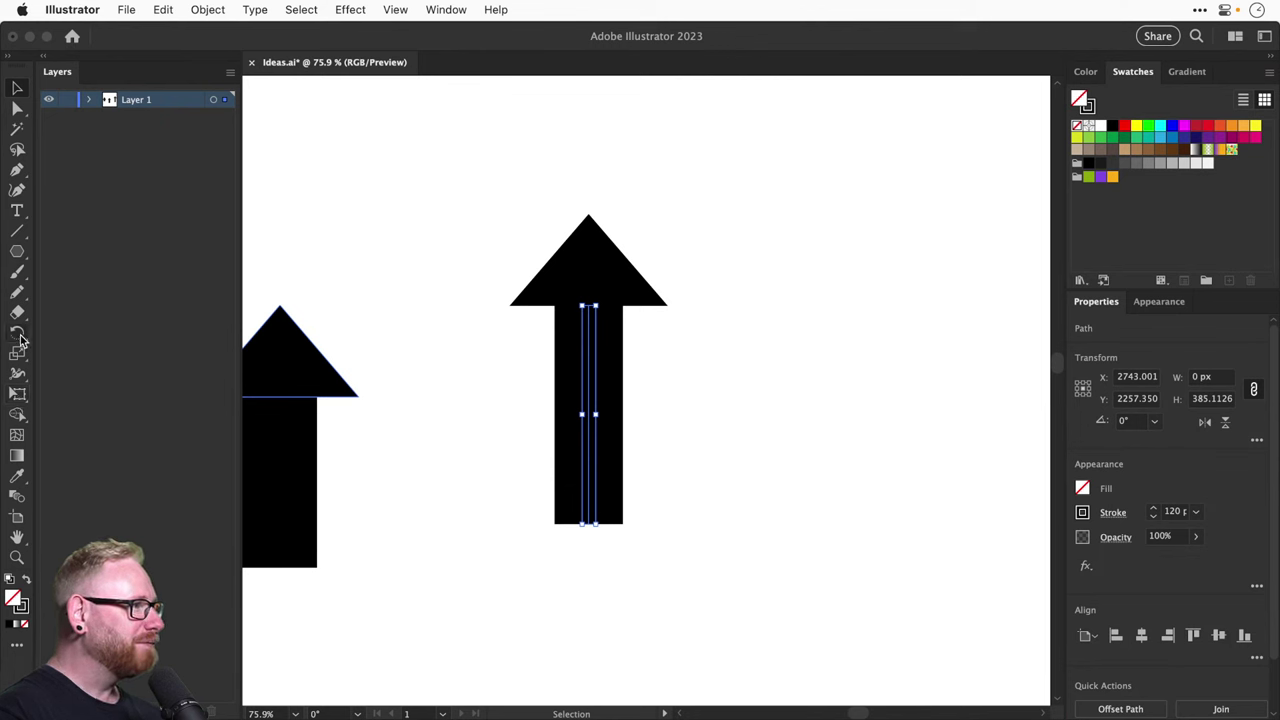
Widen the stem's bottom to about 306 px with the Width Tool
left_click(18, 375)
left_click(18, 375)
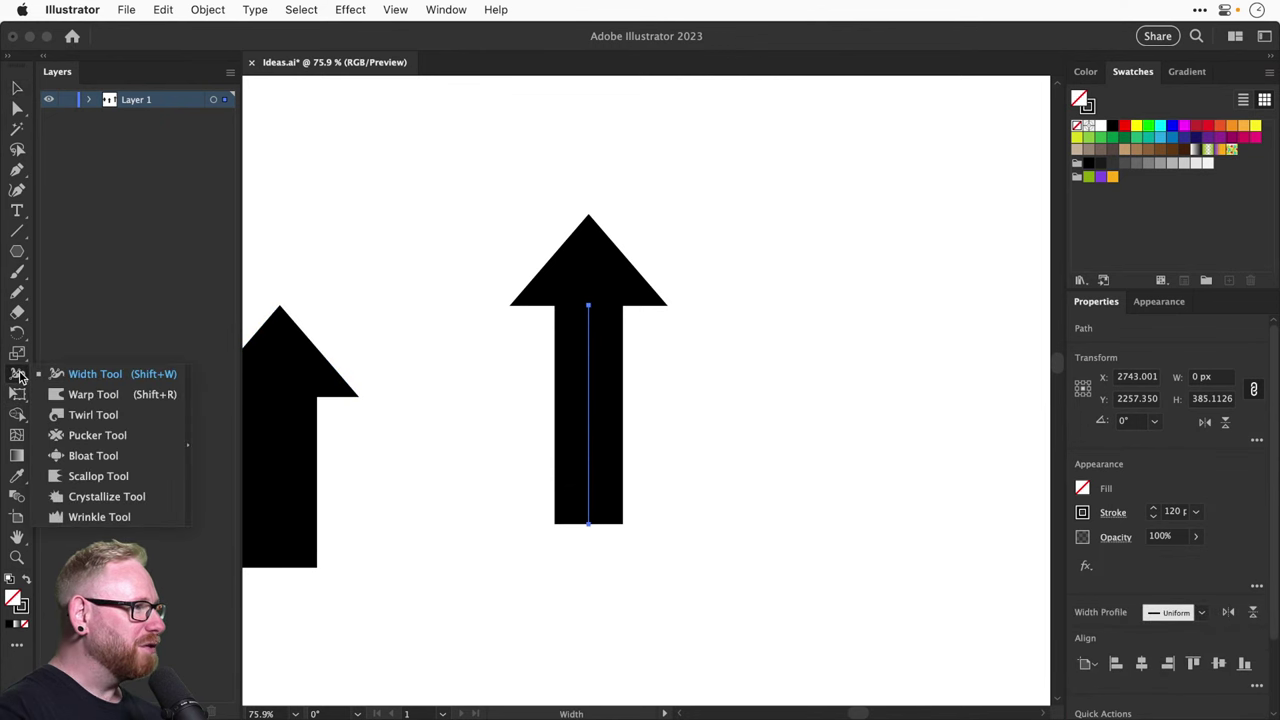
left_click(75, 376)
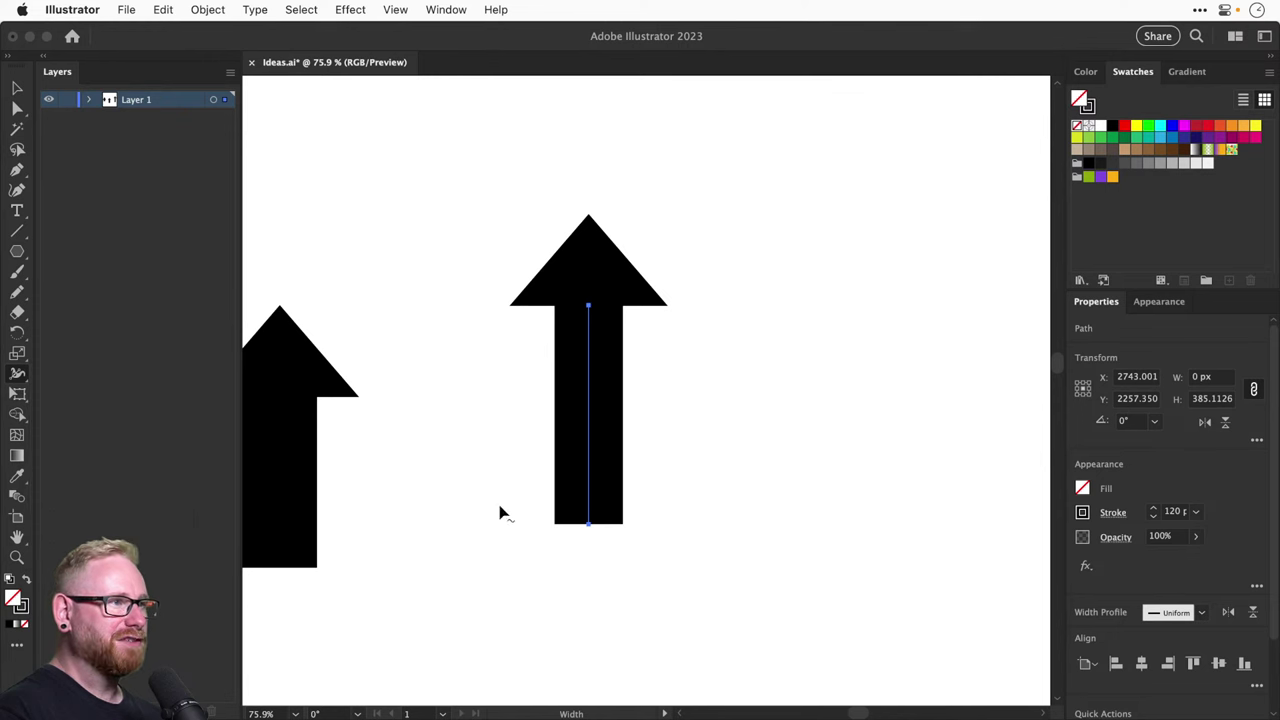
left_click_drag(590, 530, 660, 521)
key("v")
left_click(766, 394)
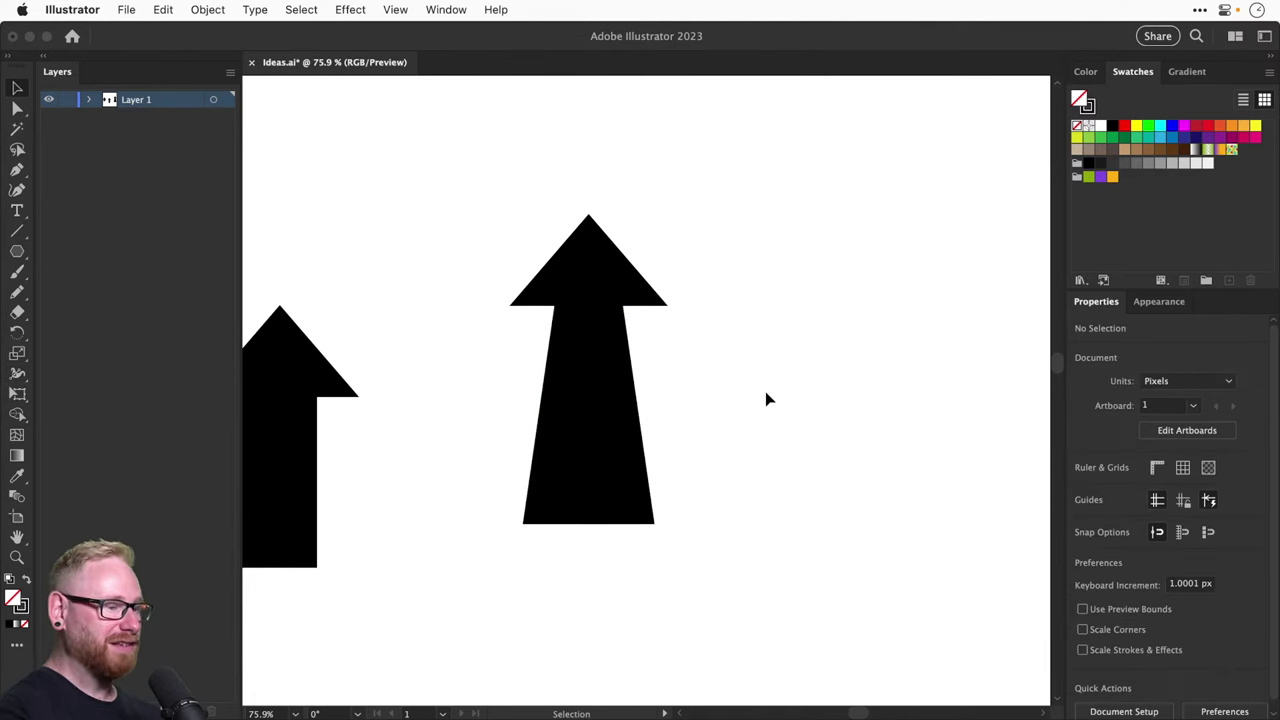
key("super+minus")
key("super+minus")
key("super+minus")
Place a copy of the tapered arrow to the right and reset its stem to a uniform width
left_click_drag(584, 282, 745, 408)
left_click(740, 441)
left_click(643, 405)
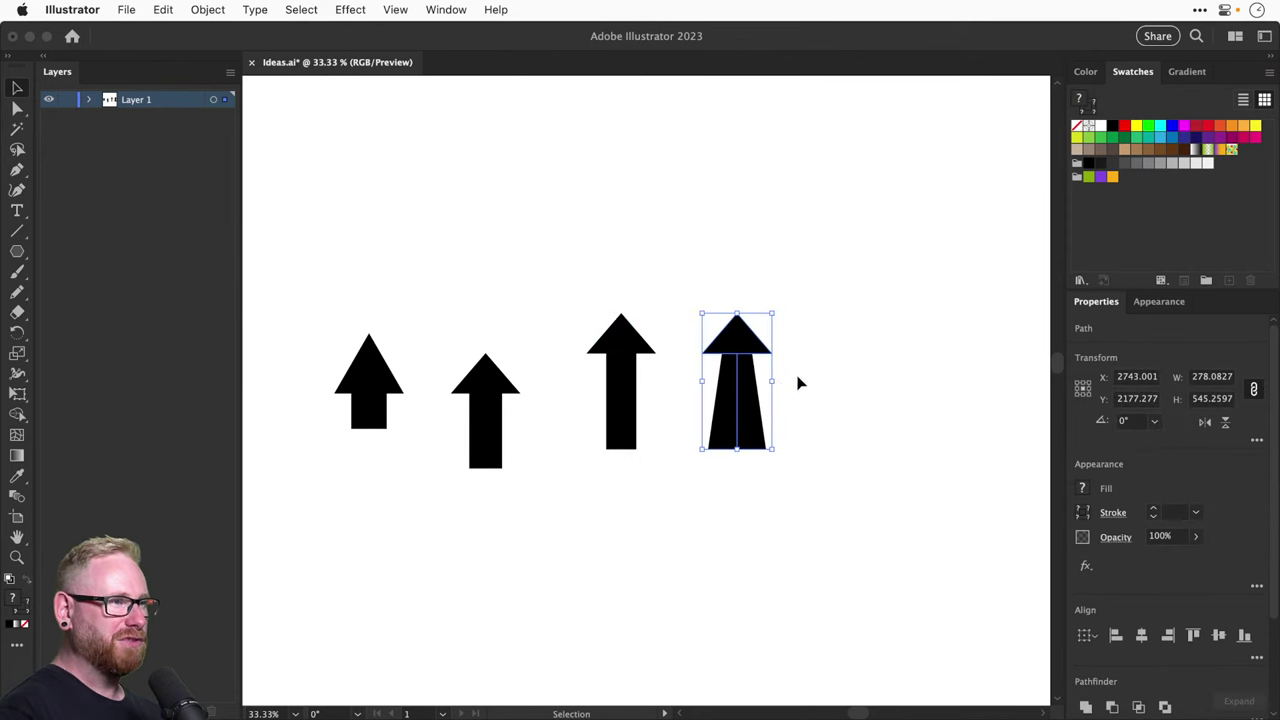
left_click(866, 379)
left_click_drag(881, 388, 816, 387)
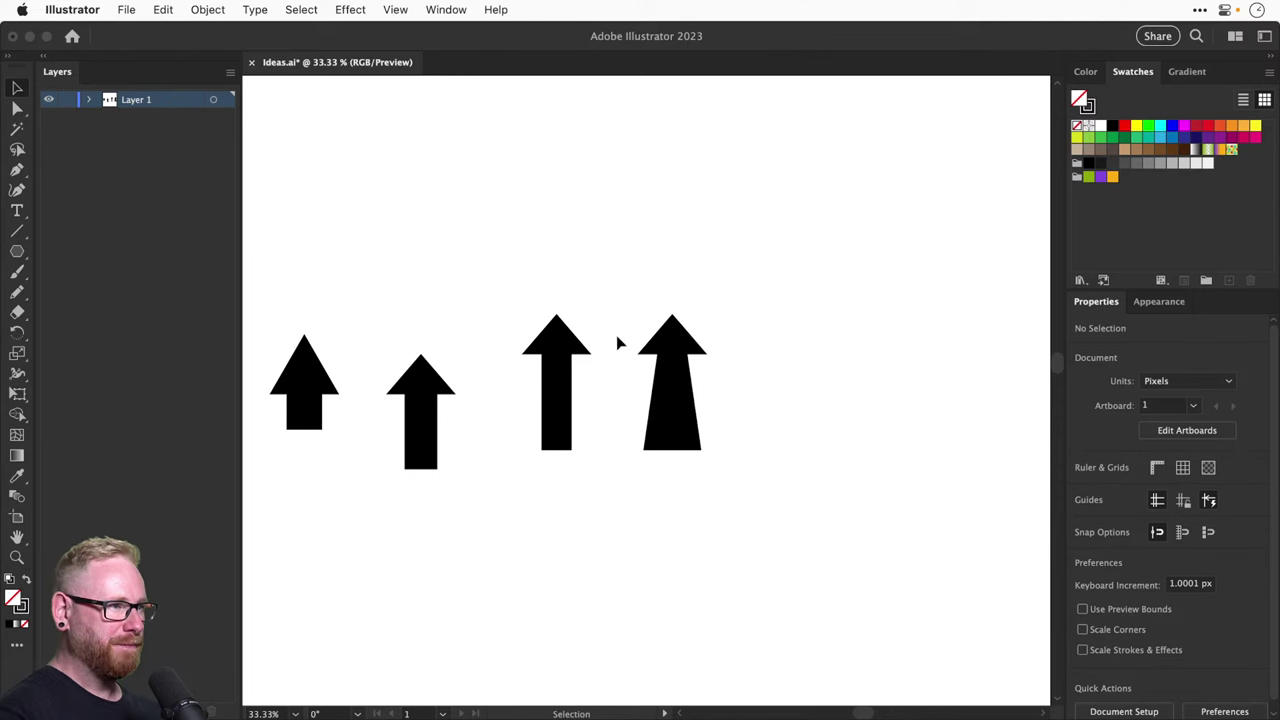
left_click(674, 408)
mouse_move(677, 408)
left_mouse_down()
mouse_move(800, 408)
mouse_move(806, 450)
mouse_move(766, 450)
mouse_move(791, 451)
left_mouse_up()
key("backslash")
key("shift+w")
scroll(745, 447, "right", 3)
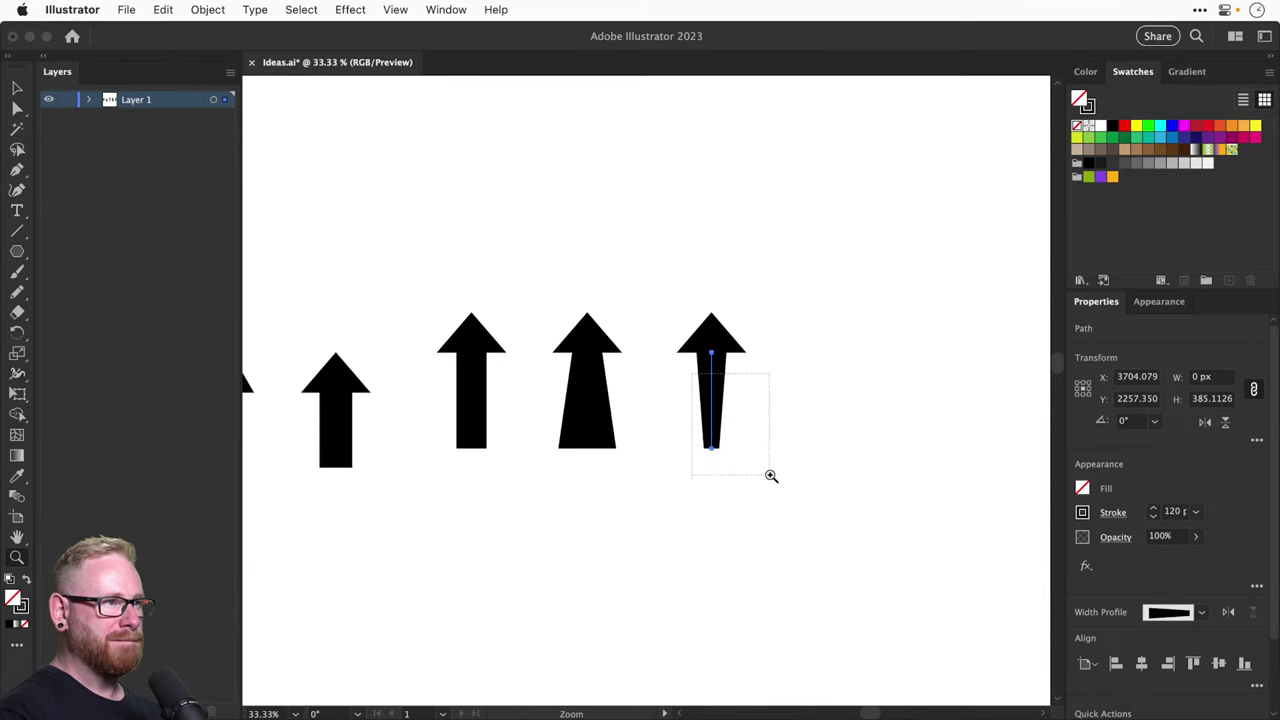
scroll(769, 474, "up", 5)
scroll(743, 480, "down", 2)
Give the newest arrow's stem a Round Cap and narrow its bottom slightly into a rounded tip
key("a")
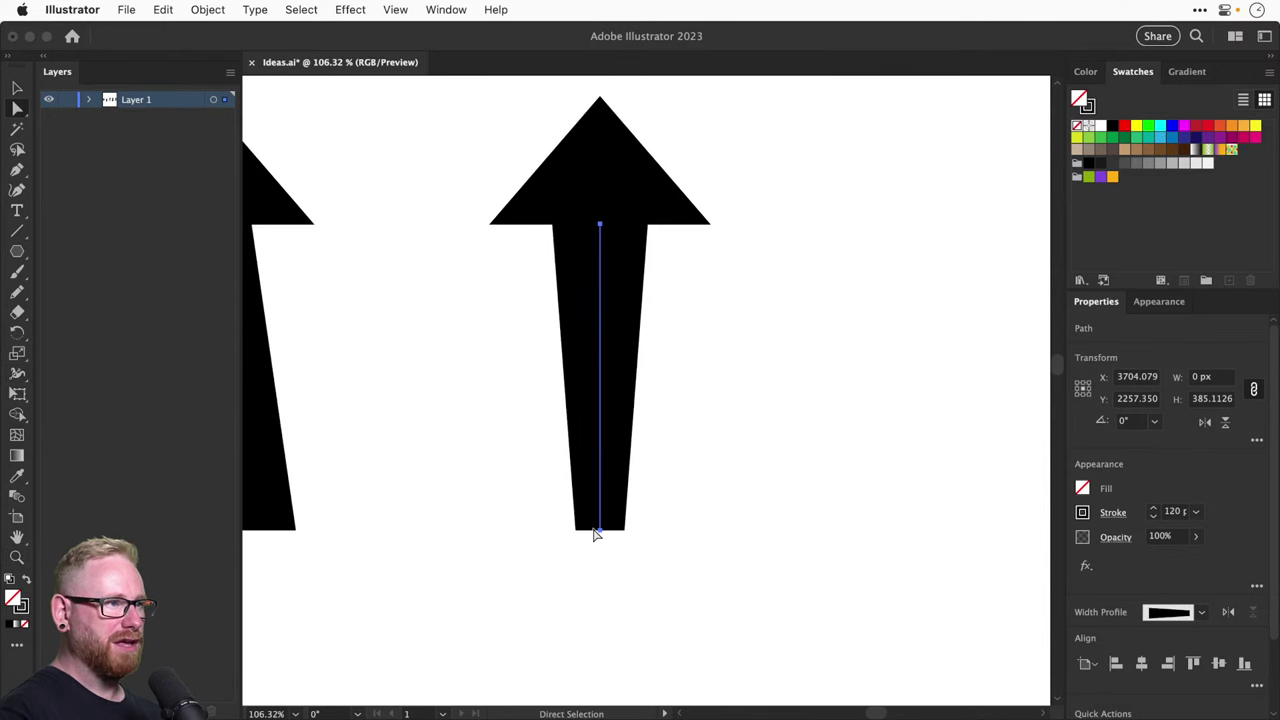
left_click(1113, 513)
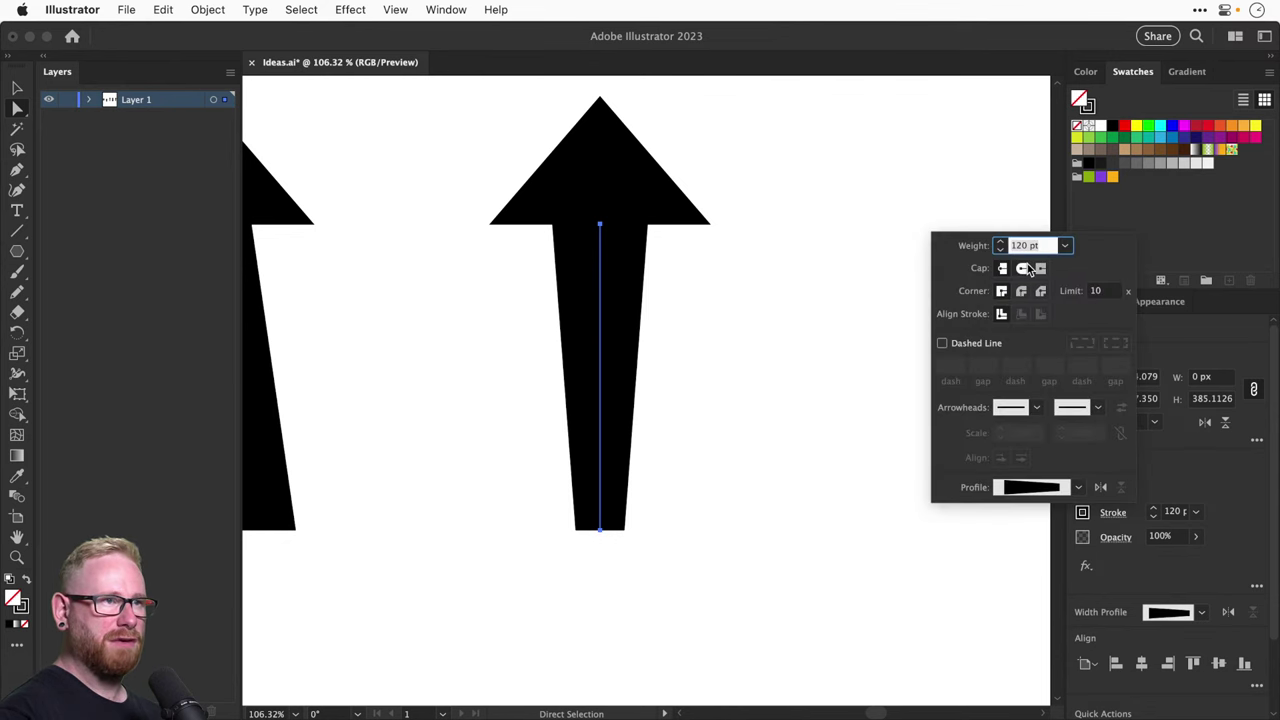
left_click(1021, 268)
key("shift+w")
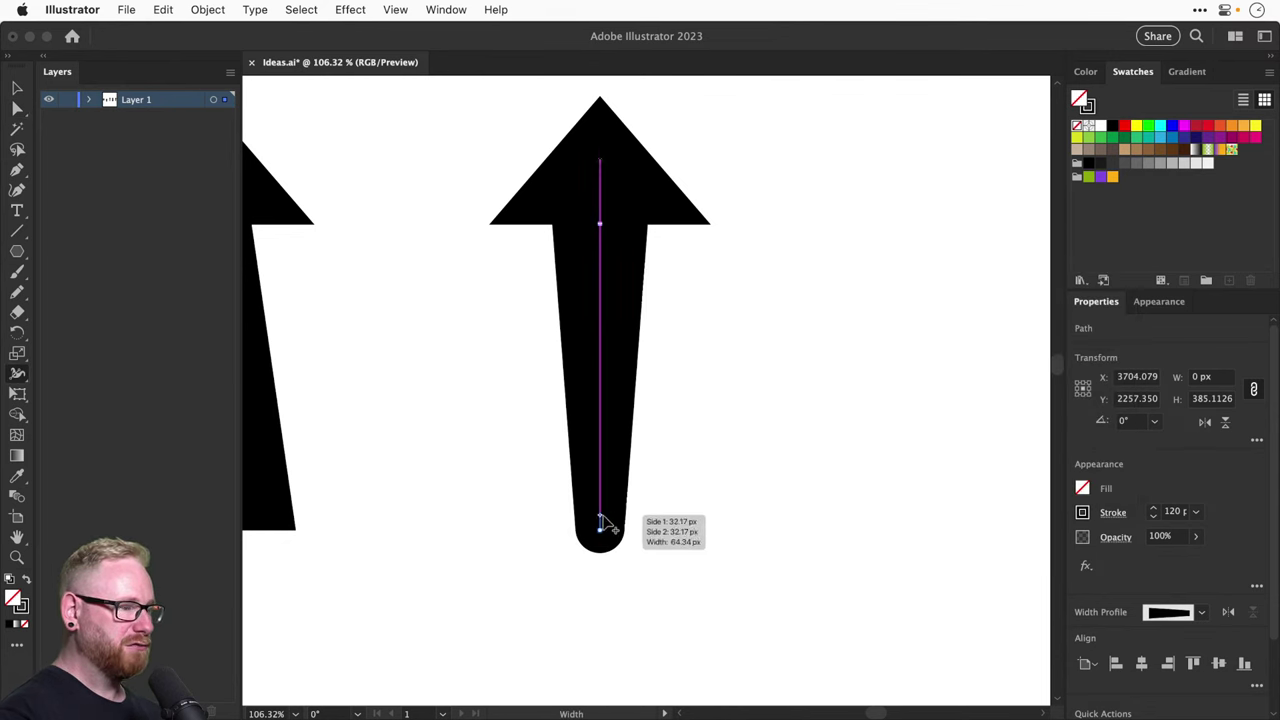
mouse_move(740, 533)
left_mouse_down()
mouse_move(763, 530)
mouse_move(717, 533)
left_mouse_up()
key("super+z")
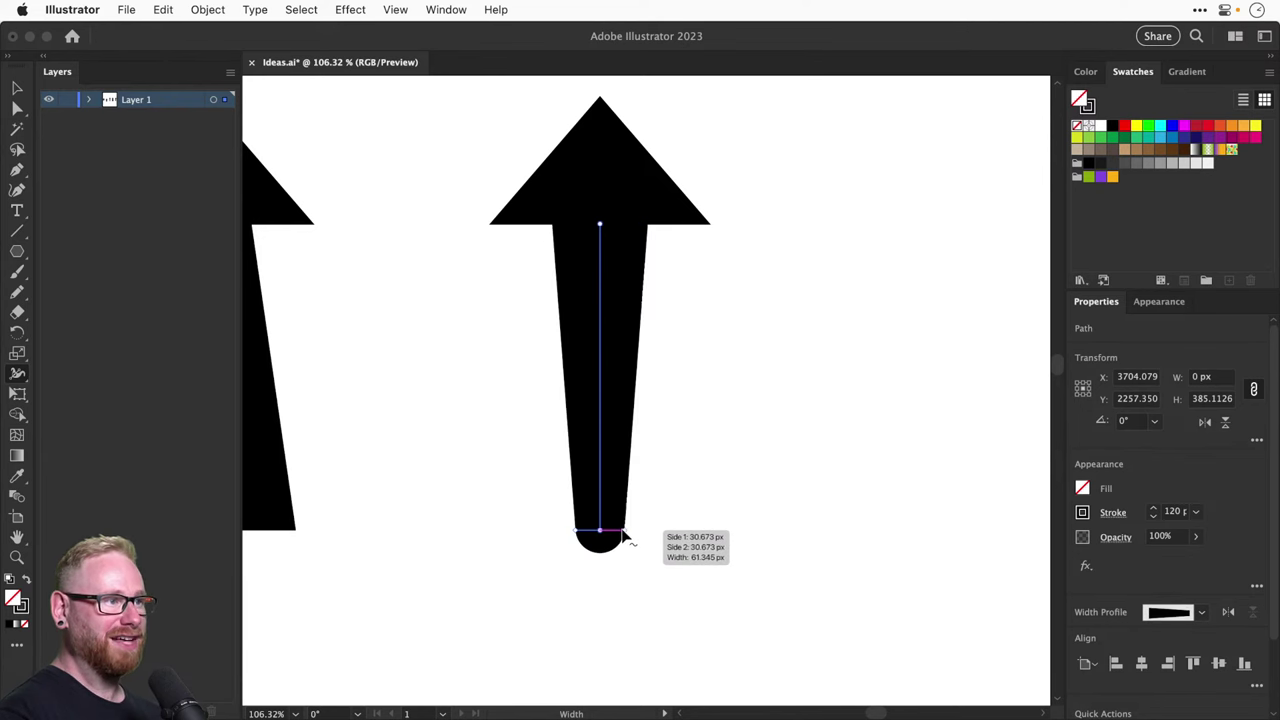
left_click_drag(620, 533, 599, 530)
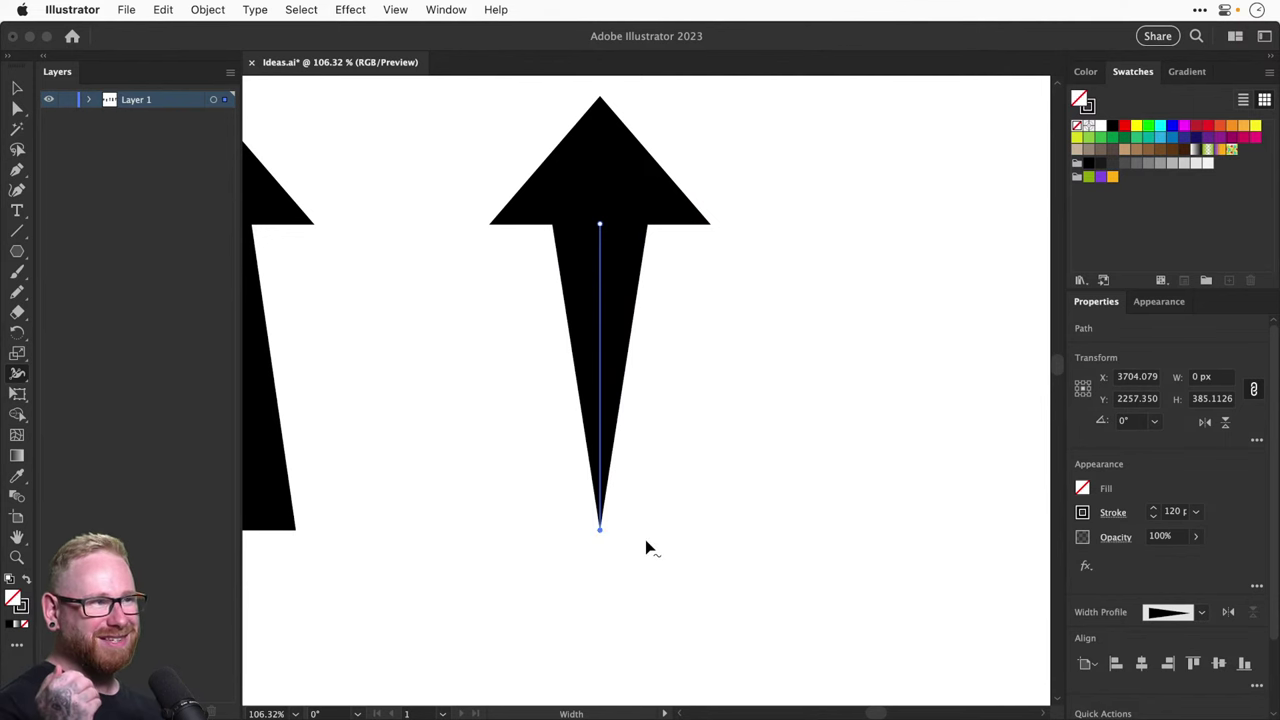
key("super+z")
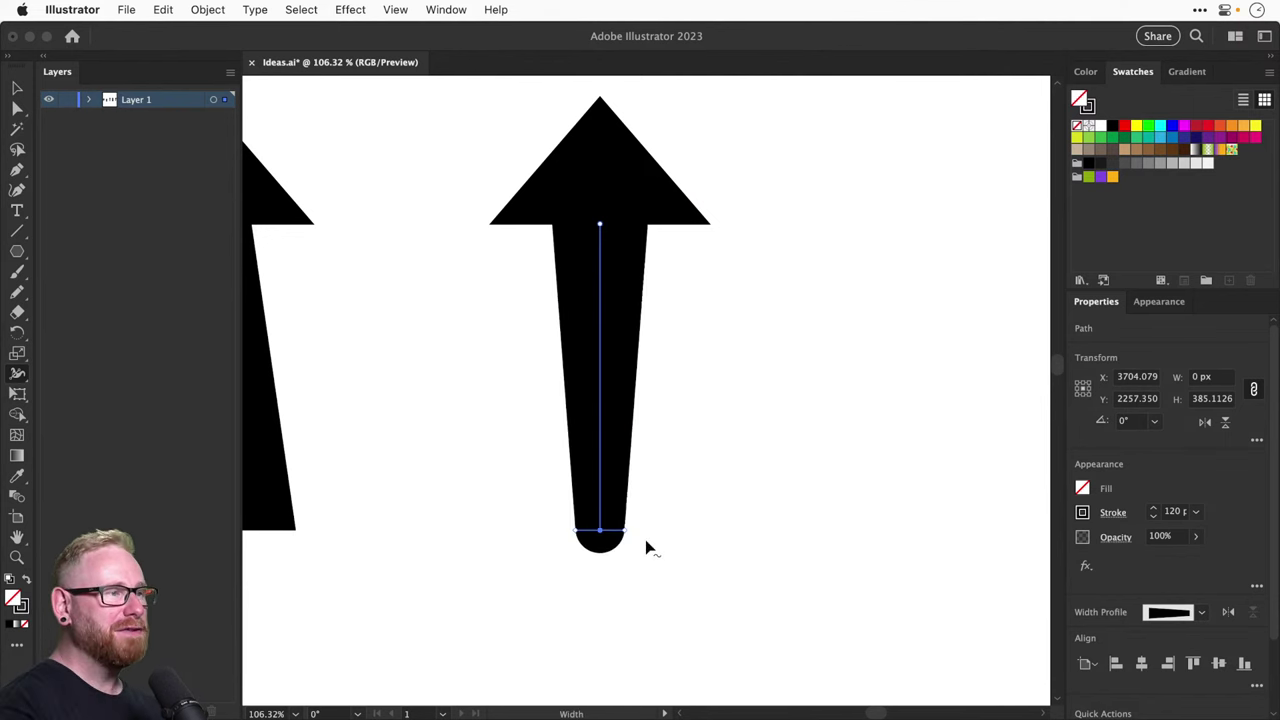
left_click_drag(632, 537, 618, 537)
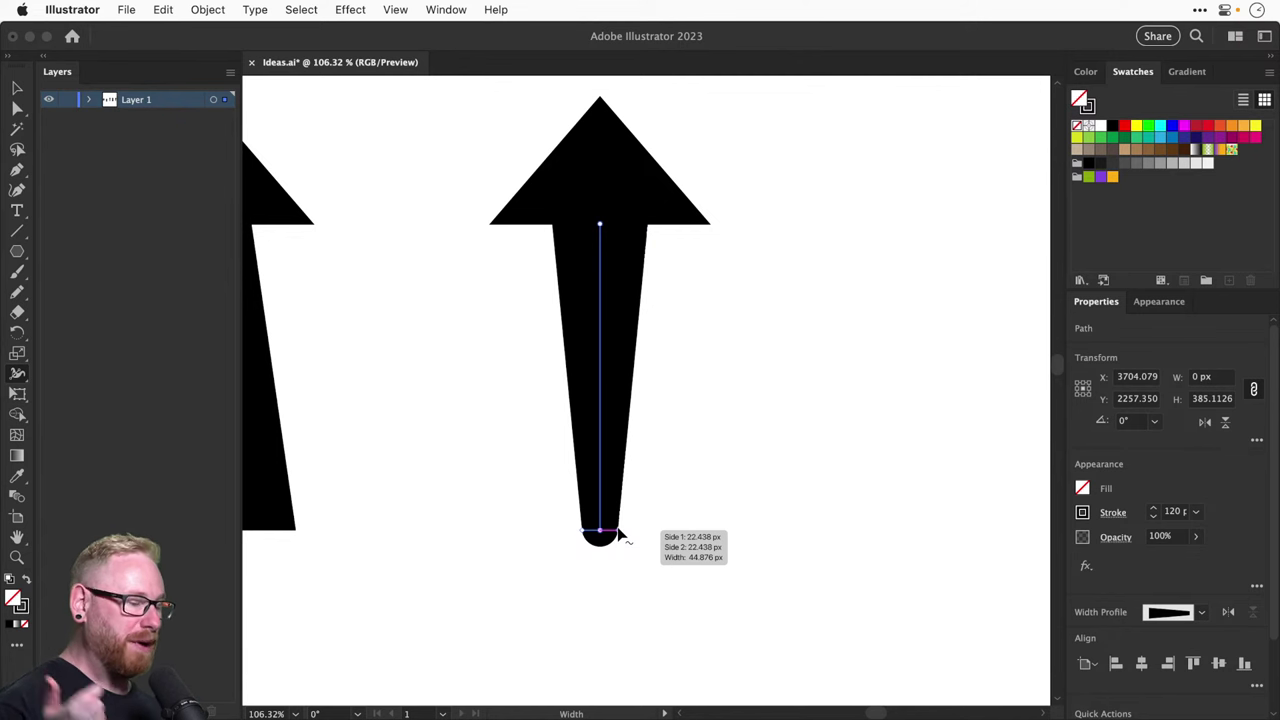
key("v")
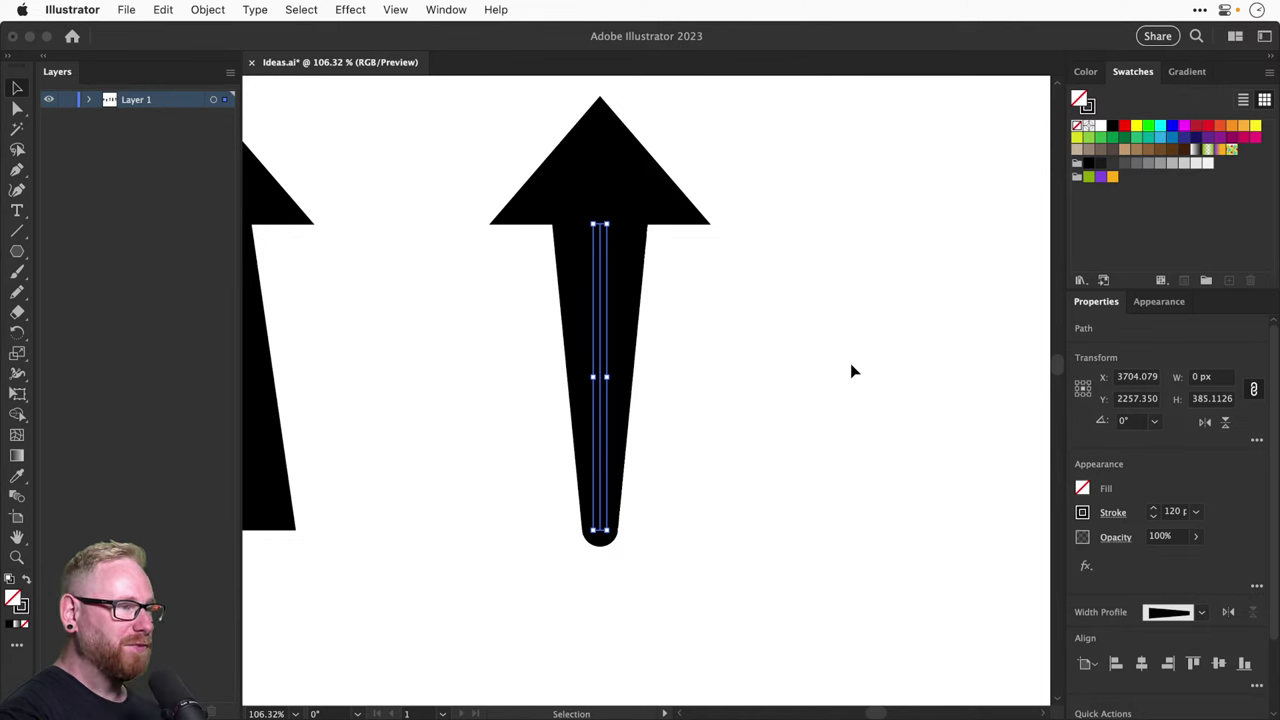
left_click(811, 357)
key("super+y")
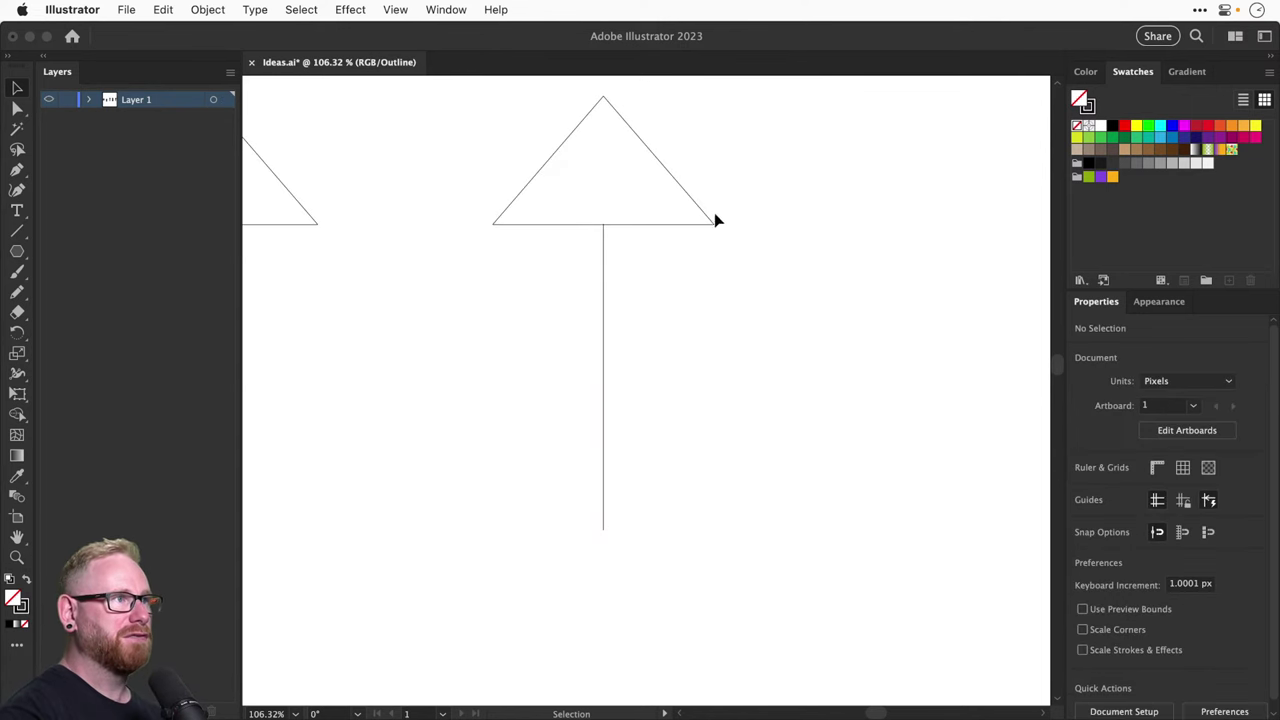
key("a")
left_click(603, 97)
left_click(491, 226)
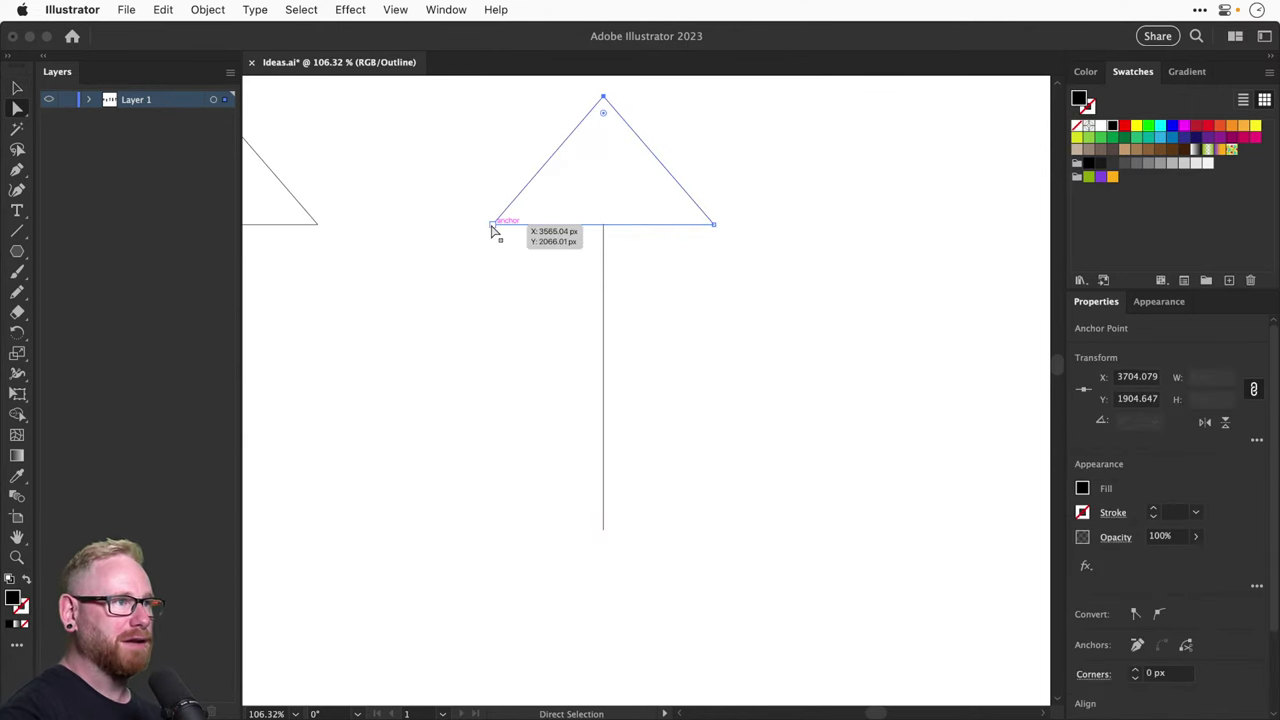
left_click_drag(723, 231, 870, 396)
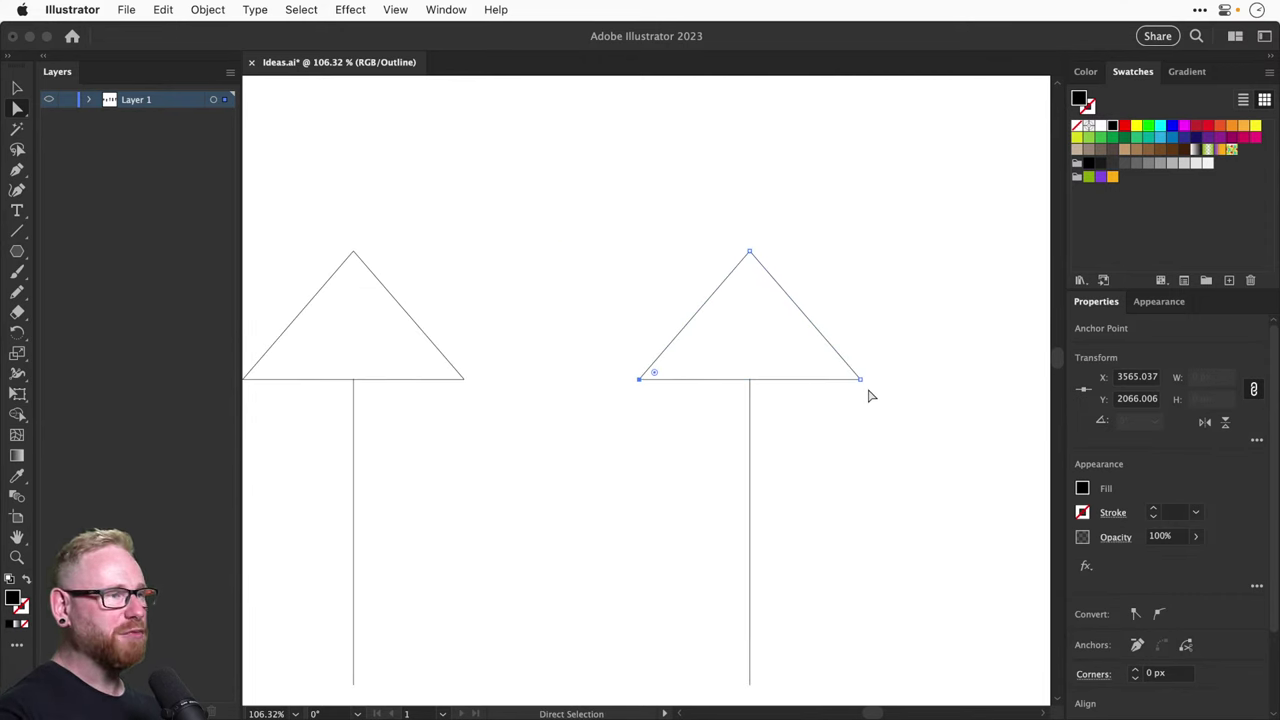
left_click(908, 426)
left_click_drag(908, 426, 734, 331)
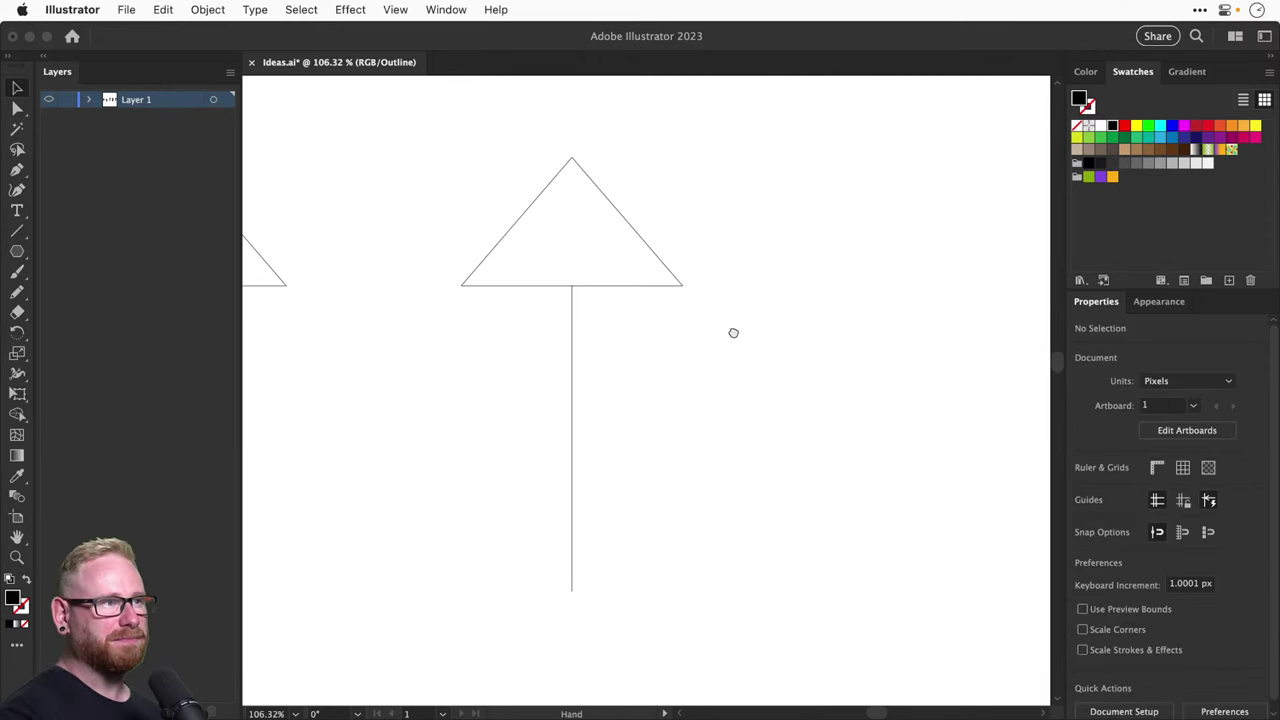
key("super+y")
key("v")
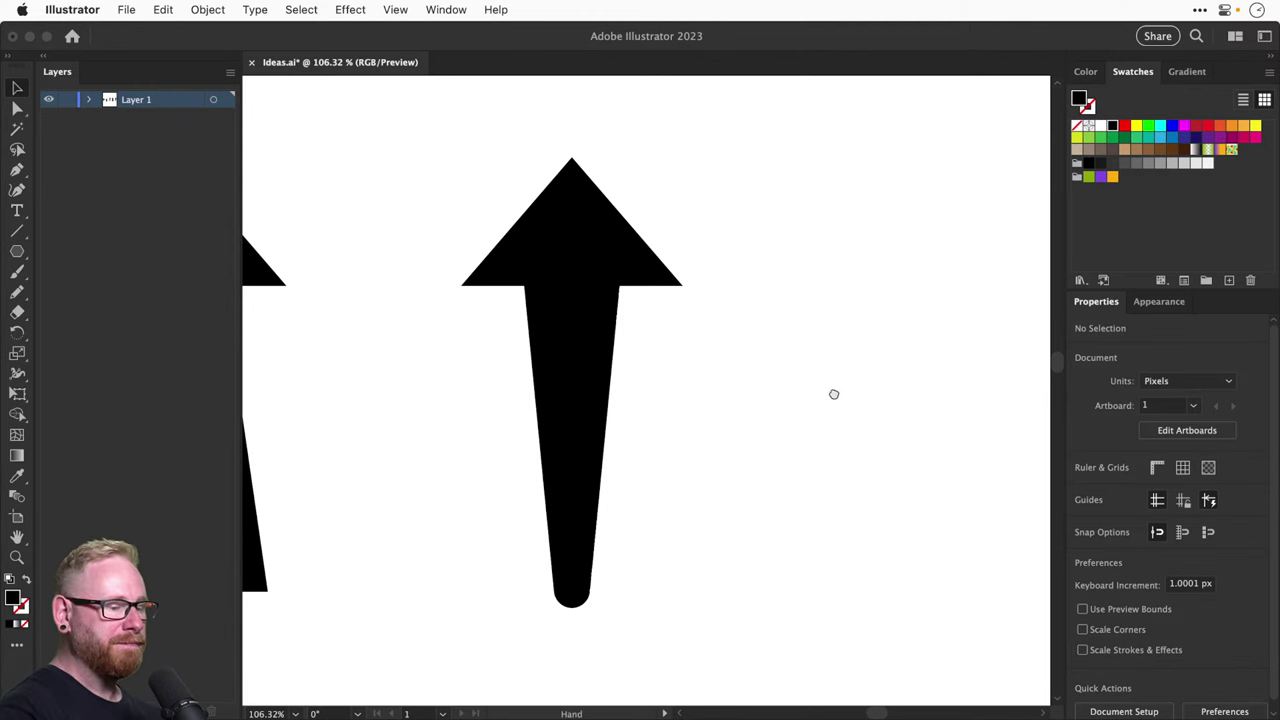
left_click_drag(831, 394, 791, 396)
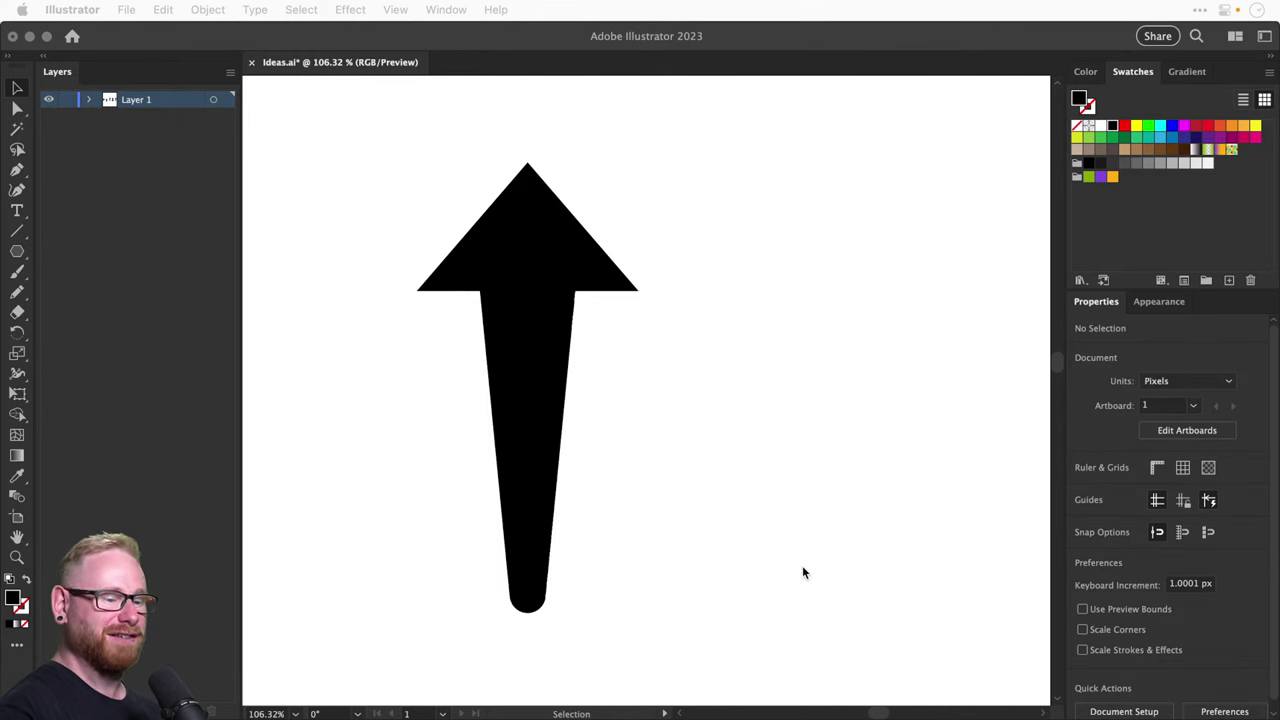
left_click(778, 529)
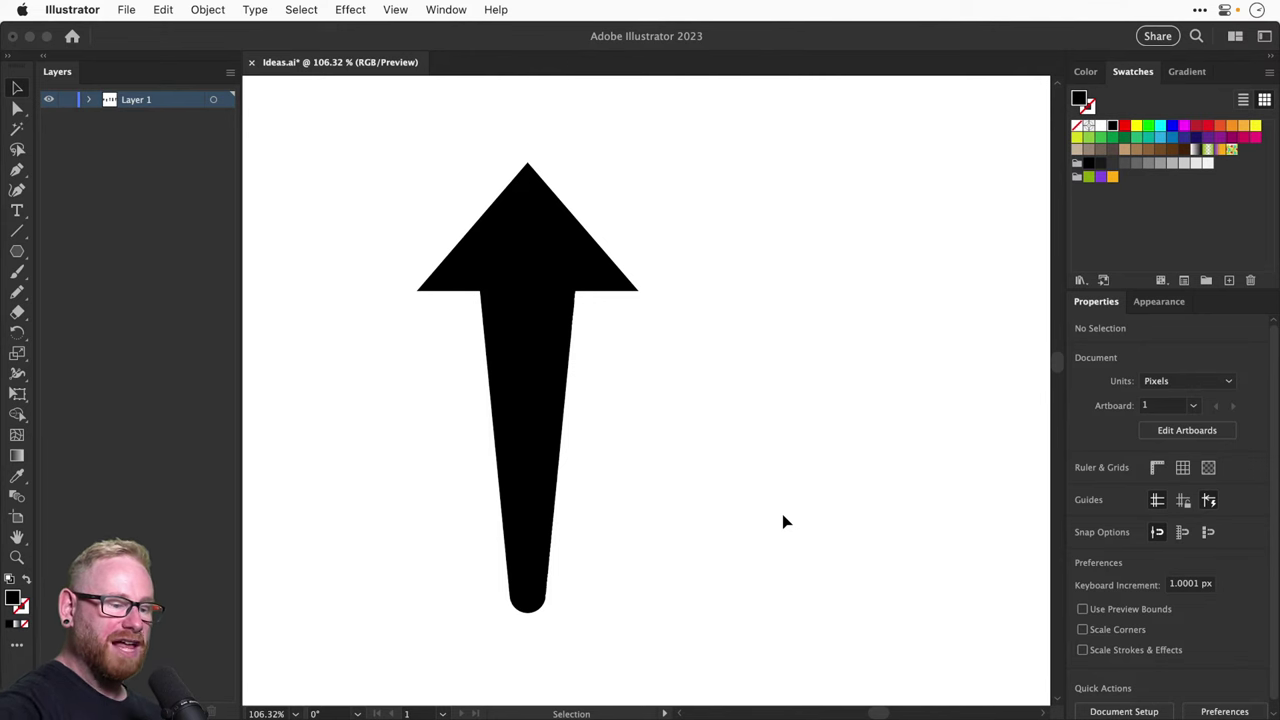
Round the arrowhead triangle's corners slightly using its corner widget
left_click(560, 238)
key("a")
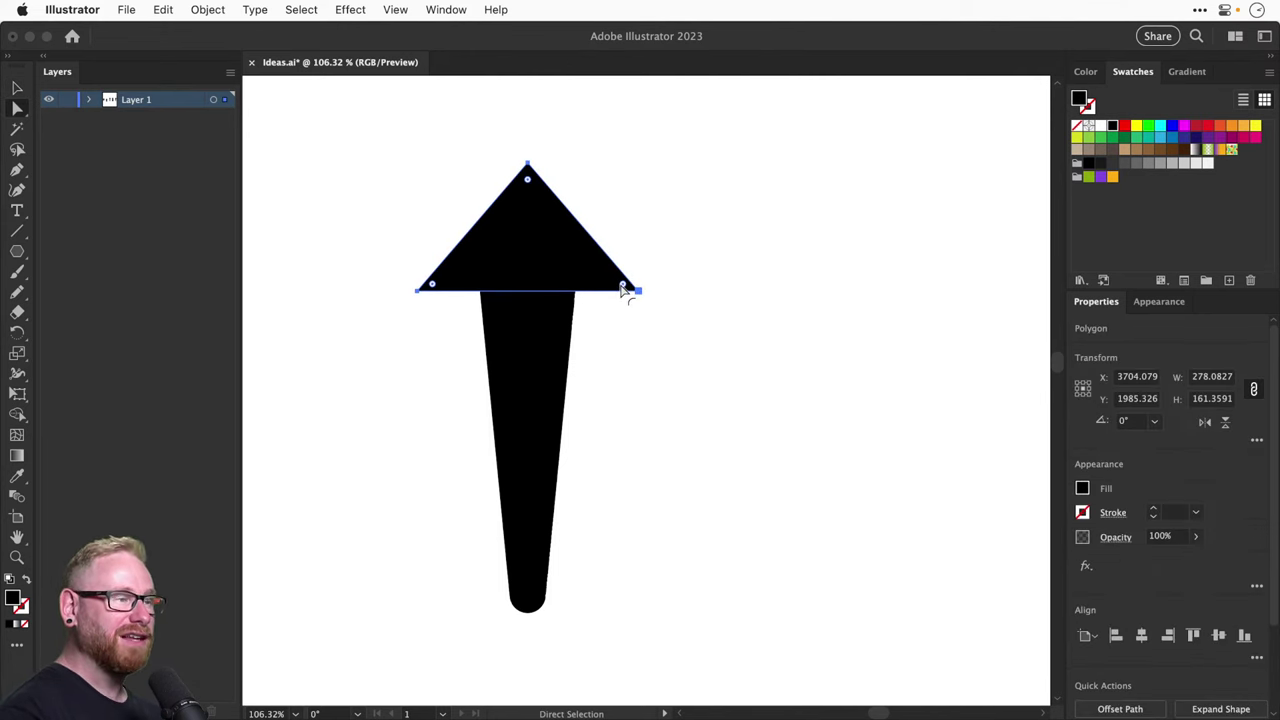
left_click_drag(622, 288, 582, 275)
key("v")
left_click(703, 327)
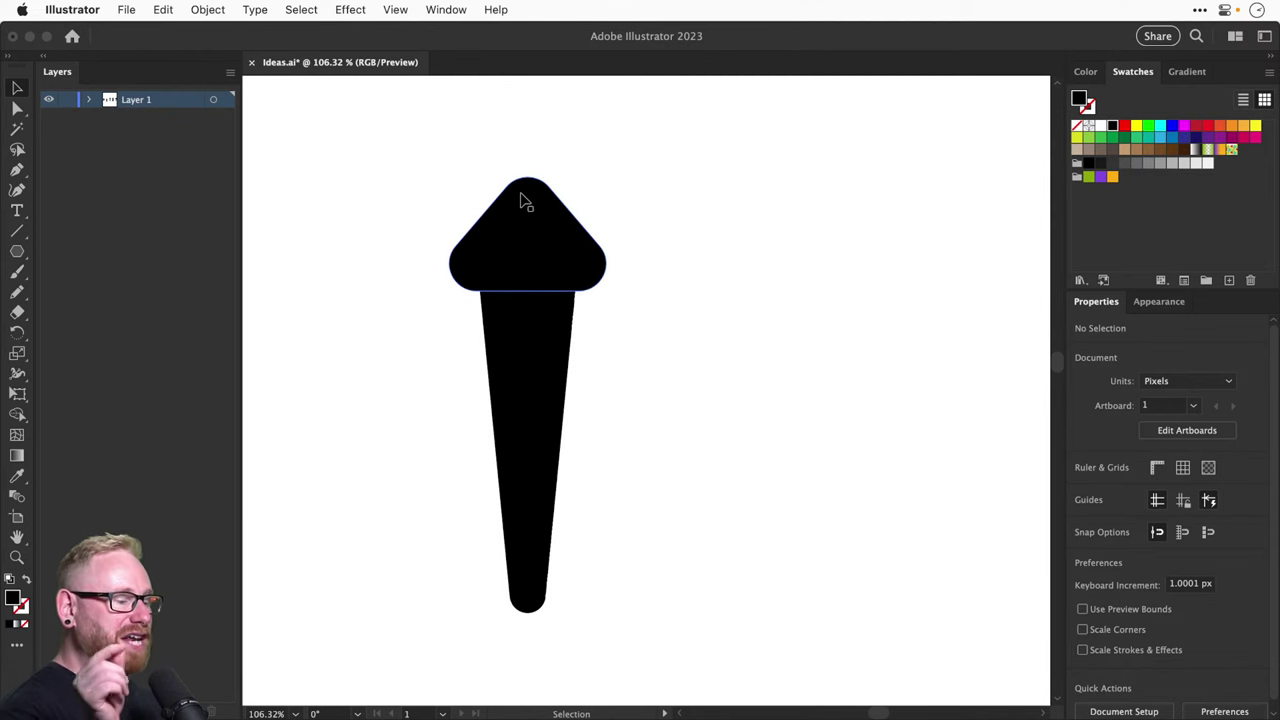
key("super+z")
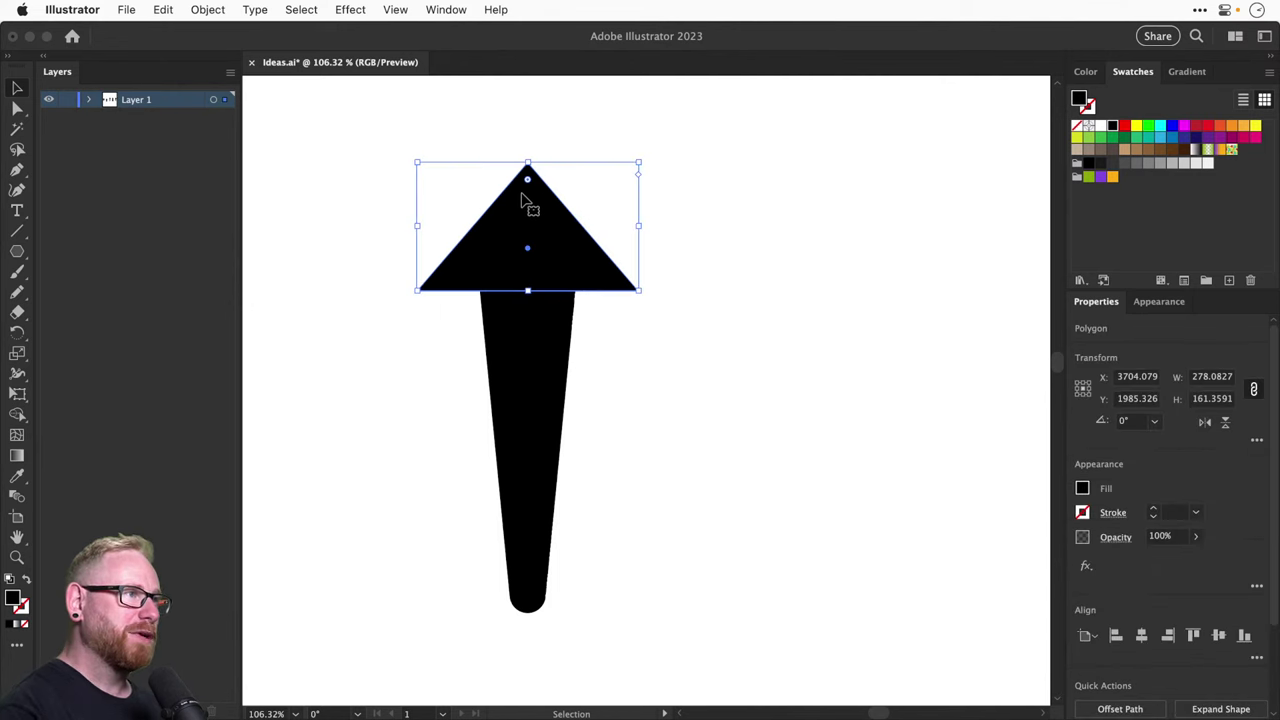
key("a")
left_click_drag(528, 184, 540, 195)
key("v")
left_click(858, 321)
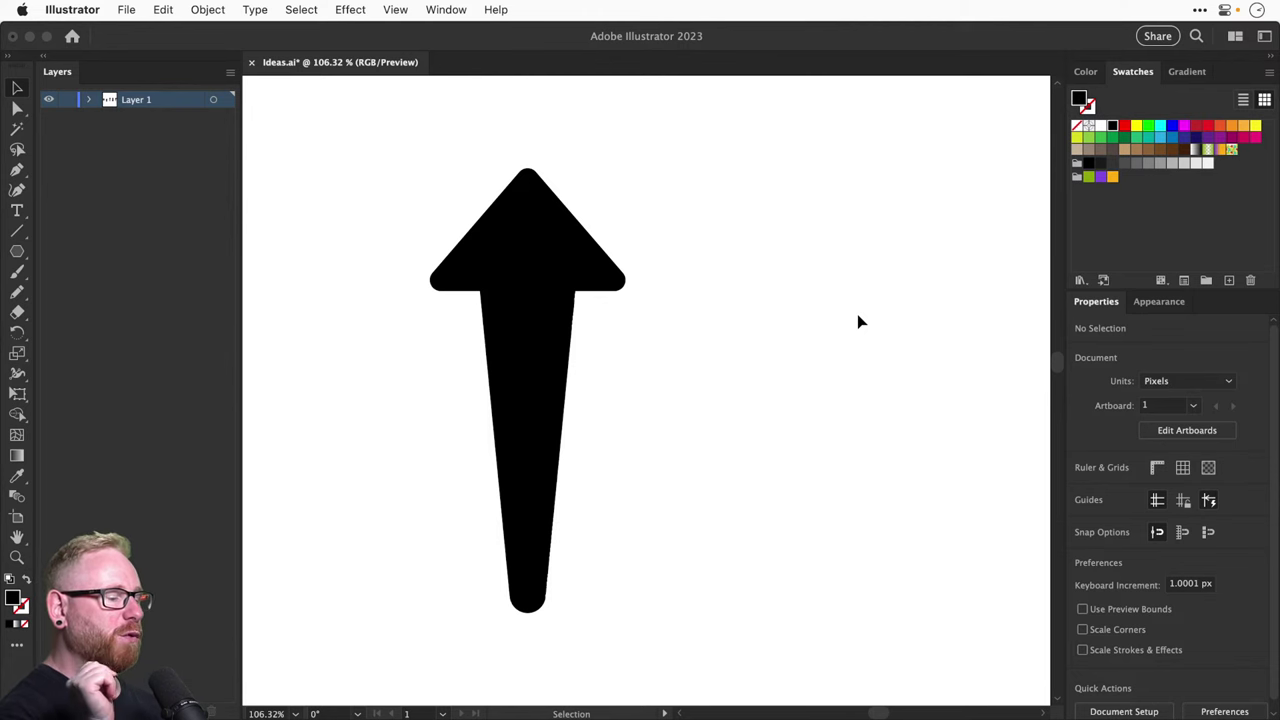
Place a copy of the whole arrow to the right and round its arrowhead corners to 15.52 px
left_click(523, 257)
left_click_drag(342, 220, 632, 513)
left_click_drag(537, 409, 885, 409)
left_click_drag(873, 356, 736, 367)
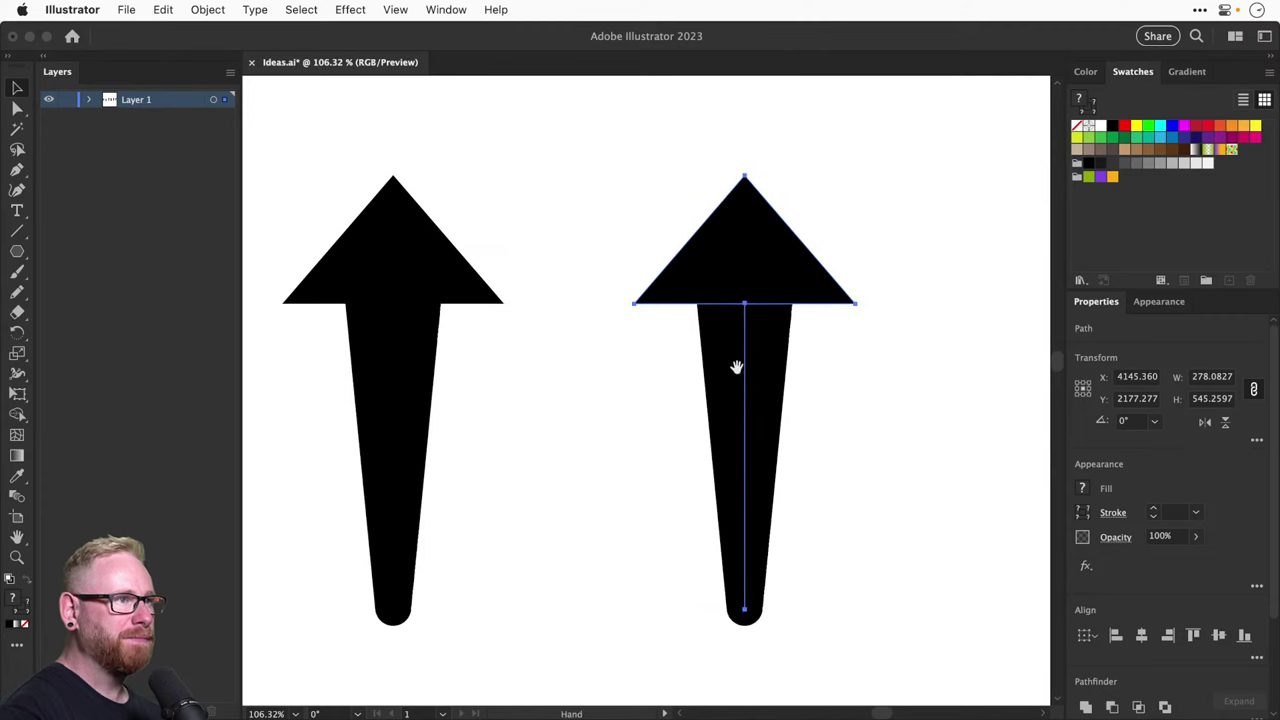
left_click(923, 229)
left_click(791, 249)
key("a")
left_click_drag(748, 193, 746, 199)
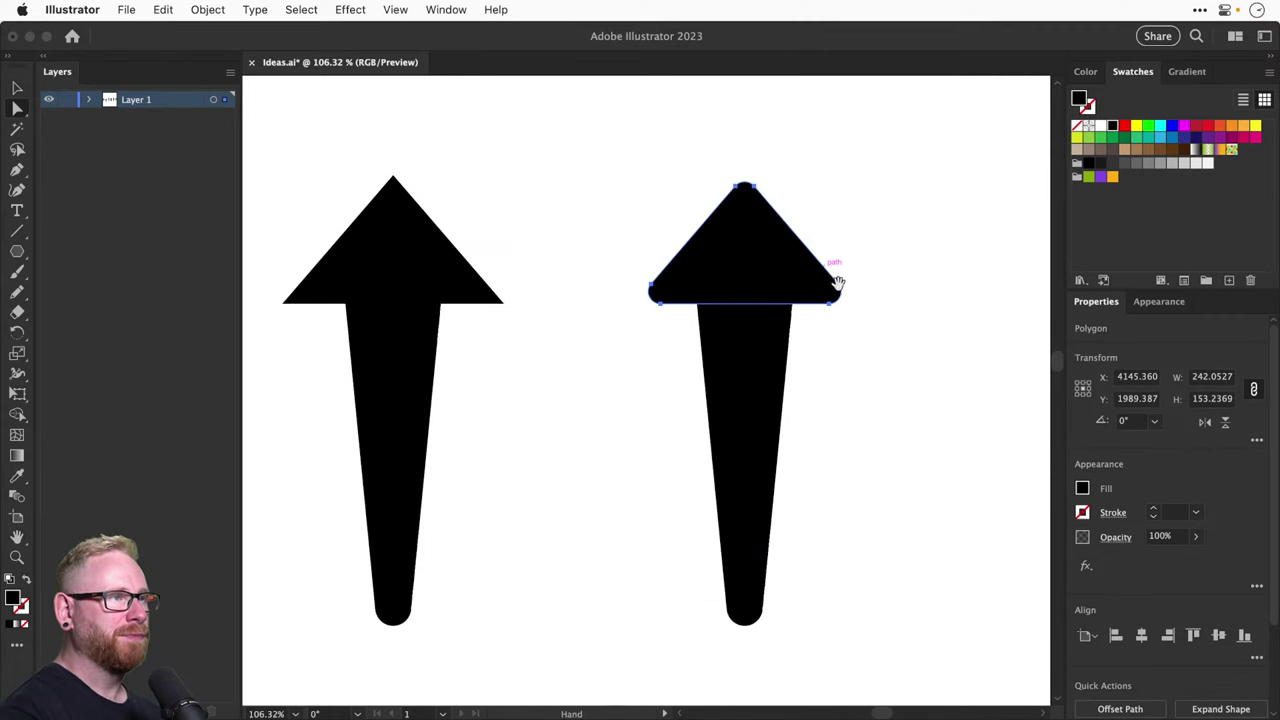
Try heavier arrowhead rounding (around 46 px), undoing back to the slightly softened pointed triangle
left_click_drag(838, 283, 590, 286)
left_click_drag(502, 198, 509, 446)
key("v")
left_click(695, 332)
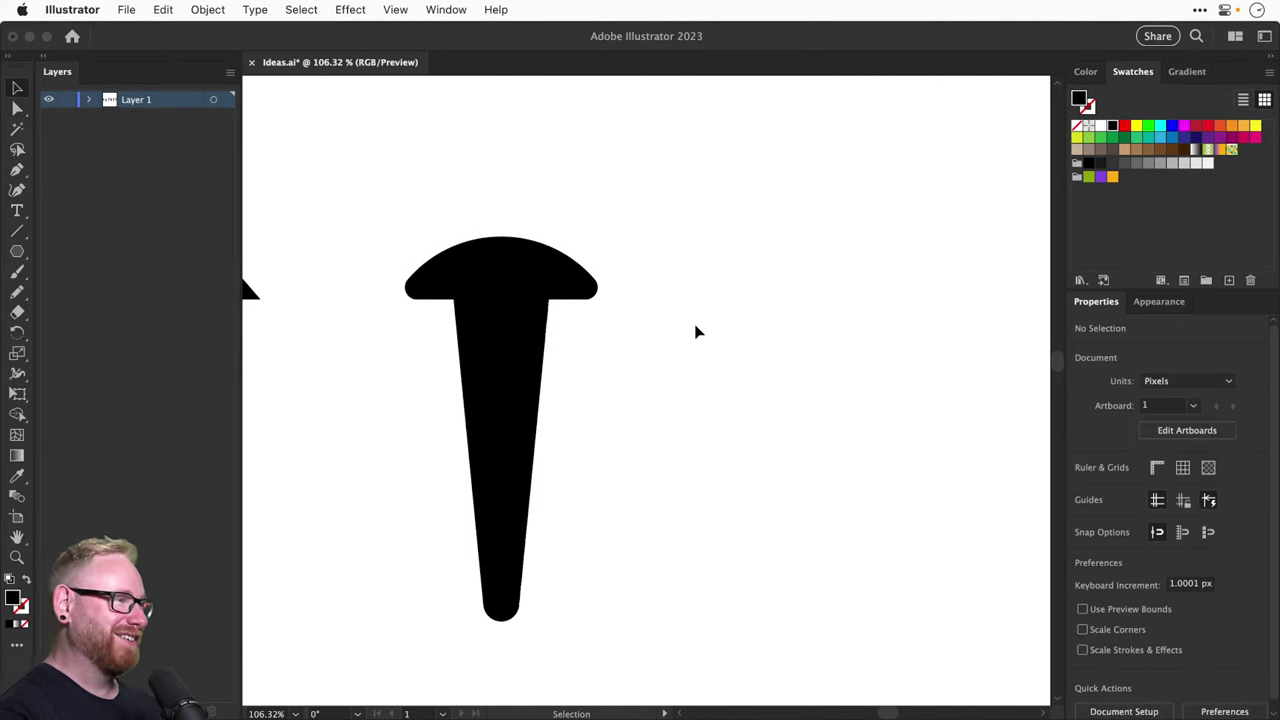
key("super+z")
key("a")
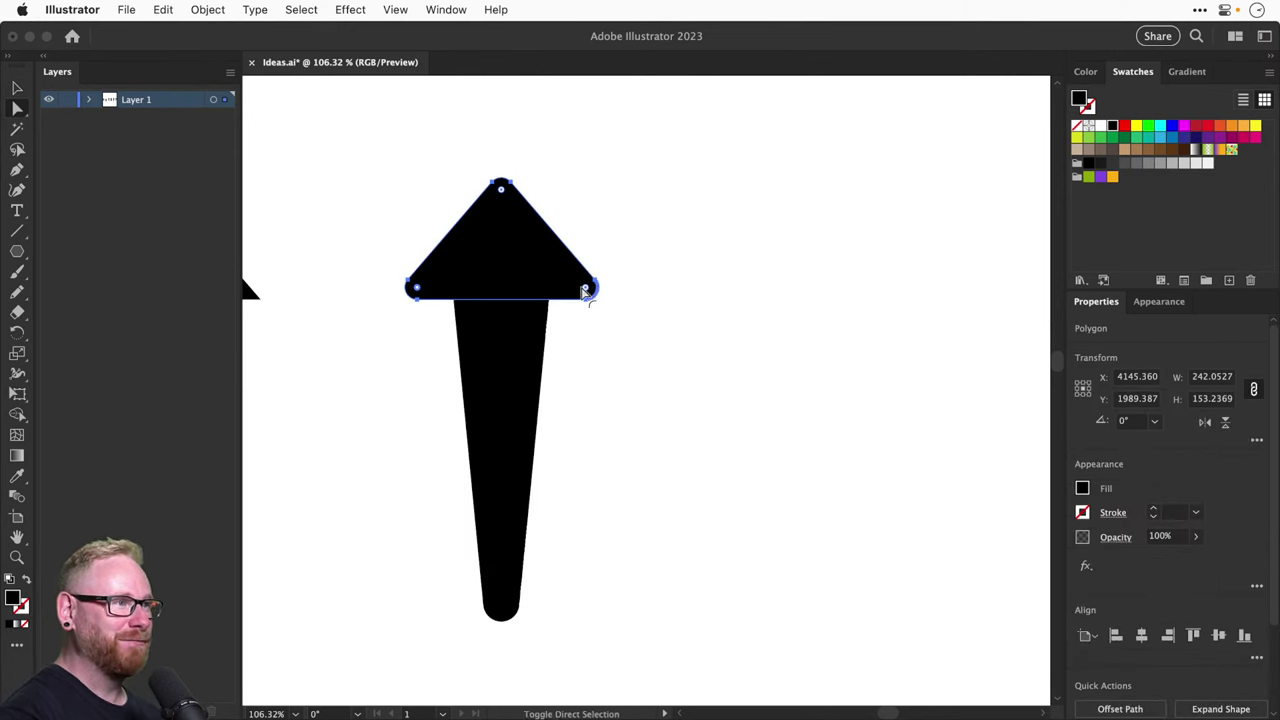
left_click_drag(585, 288, 531, 272)
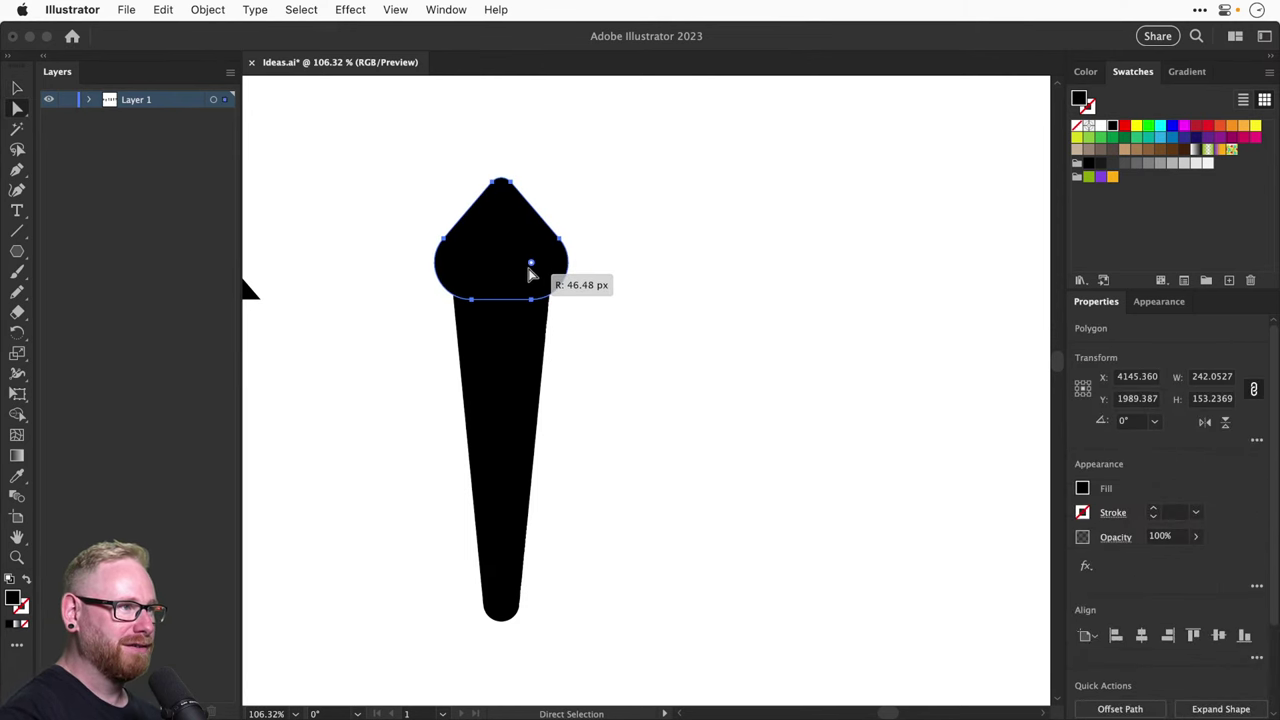
key("v")
left_click(719, 351)
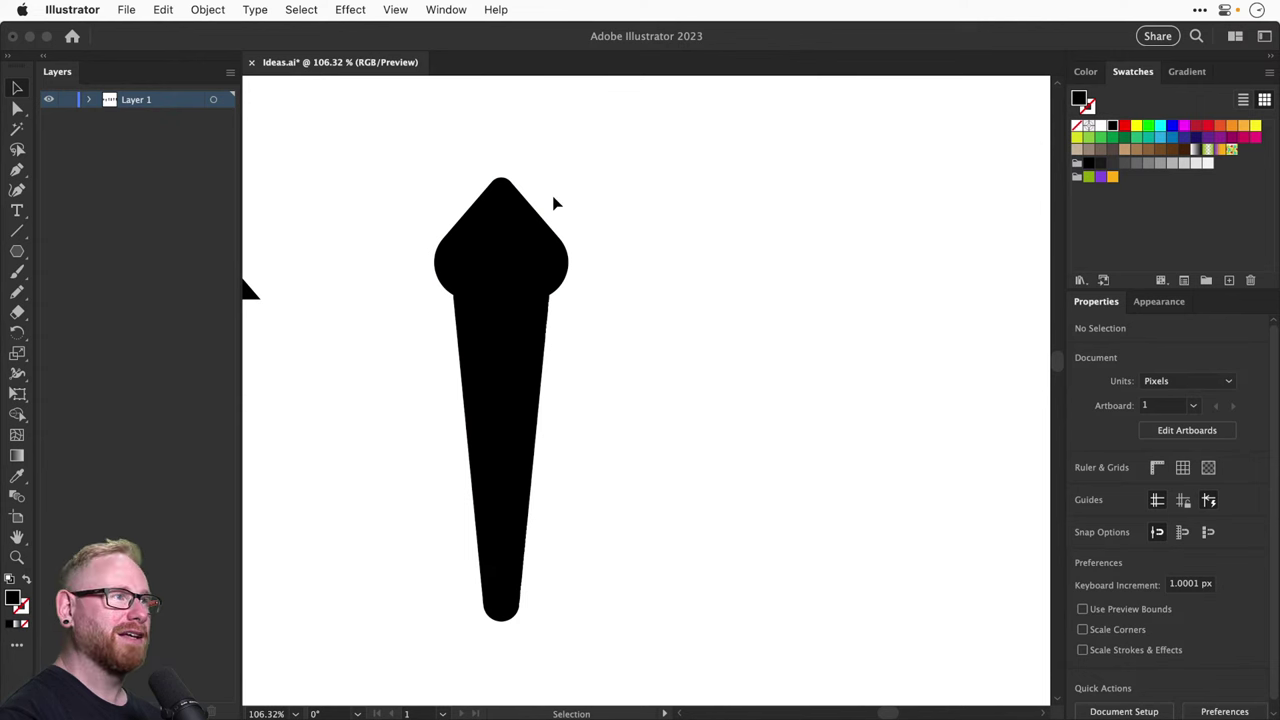
key("super+z")
left_click_drag(625, 280, 796, 310)
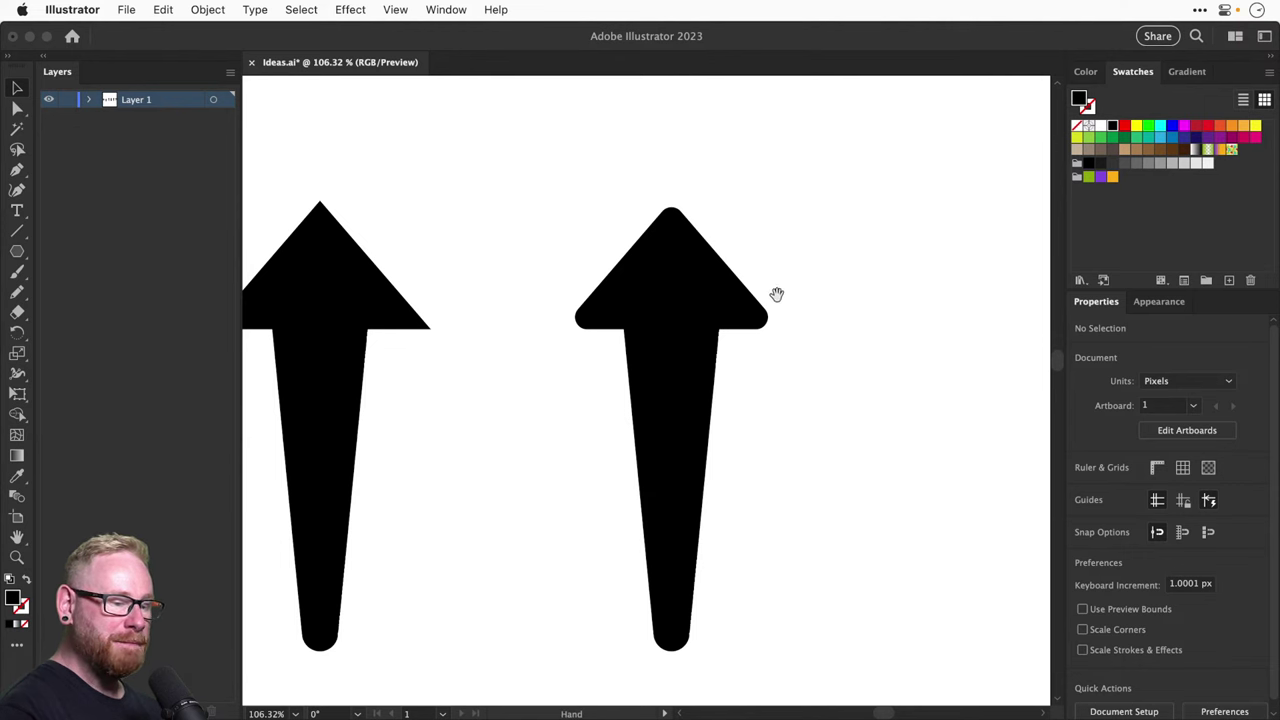
left_click_drag(816, 298, 682, 248)
Draw a quarter-circle arc about 311 px across, right of the two arrows, with the Arc Tool
key("super+minus")
key("super+minus")
key("super+minus")
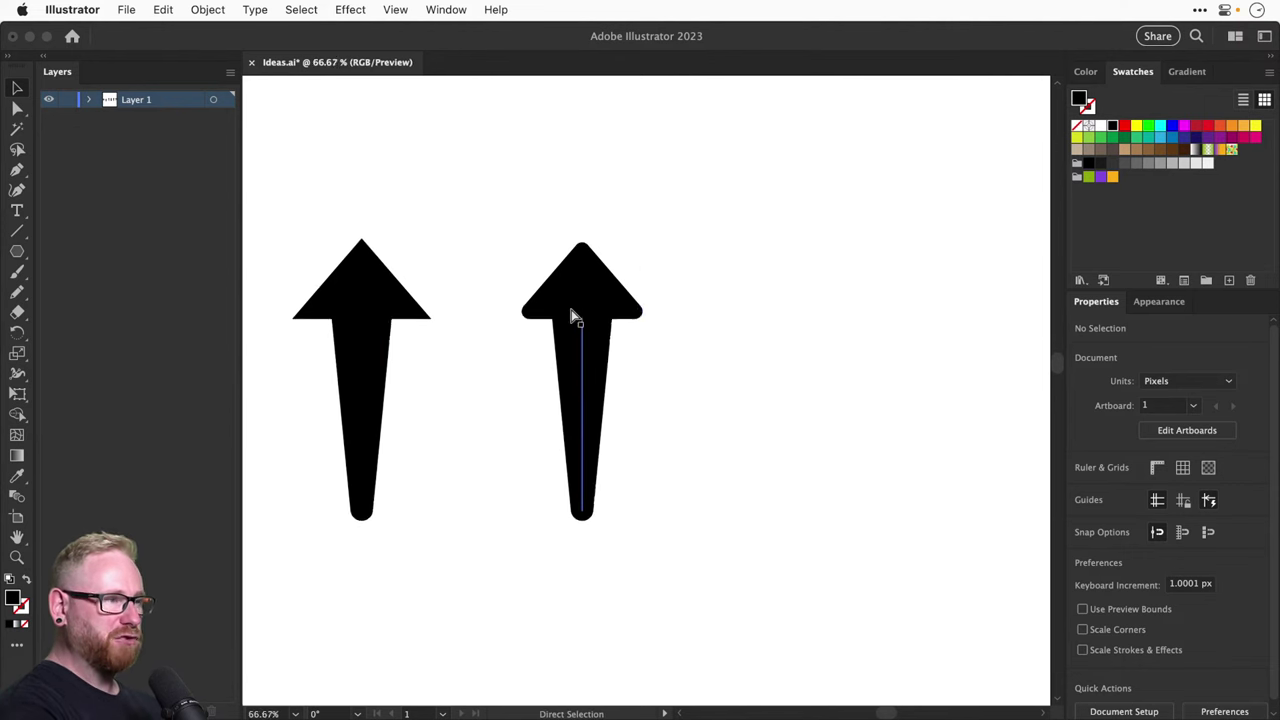
left_click_drag(571, 309, 451, 309)
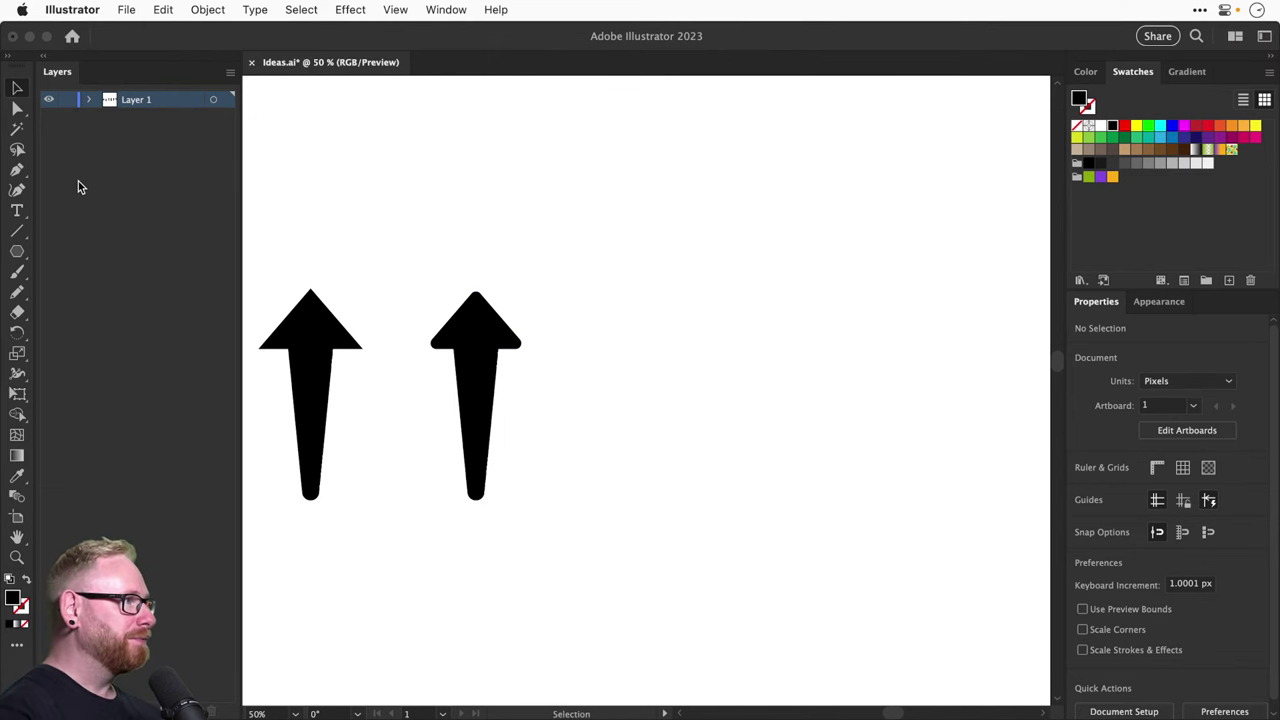
left_click(16, 170)
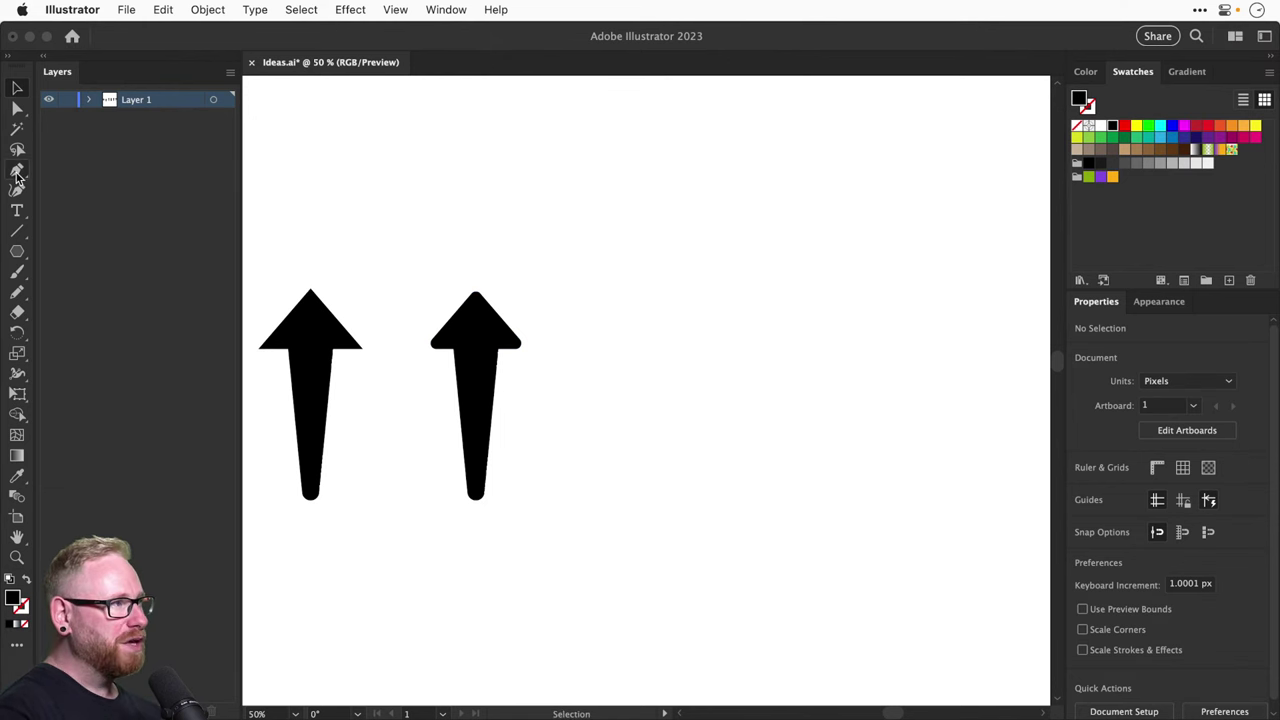
left_click(649, 395)
left_click_drag(753, 275, 878, 424)
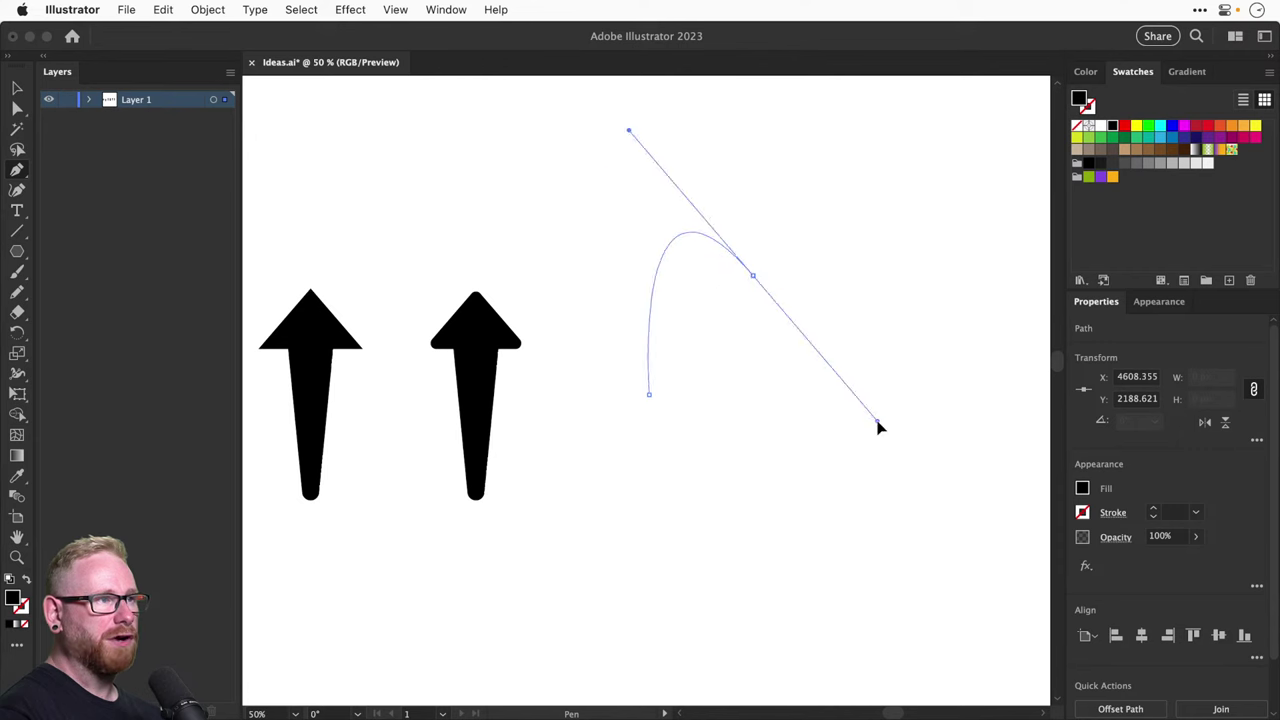
key("super+z")
key("super+z")
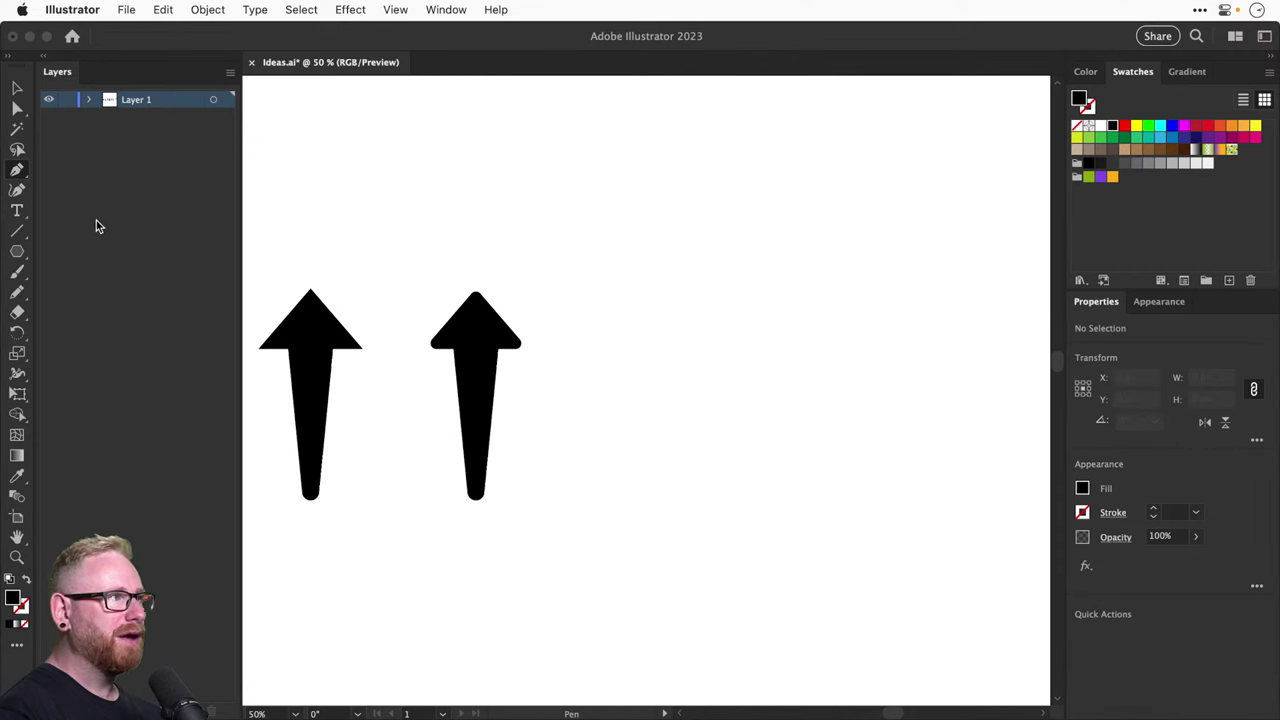
left_click(15, 232)
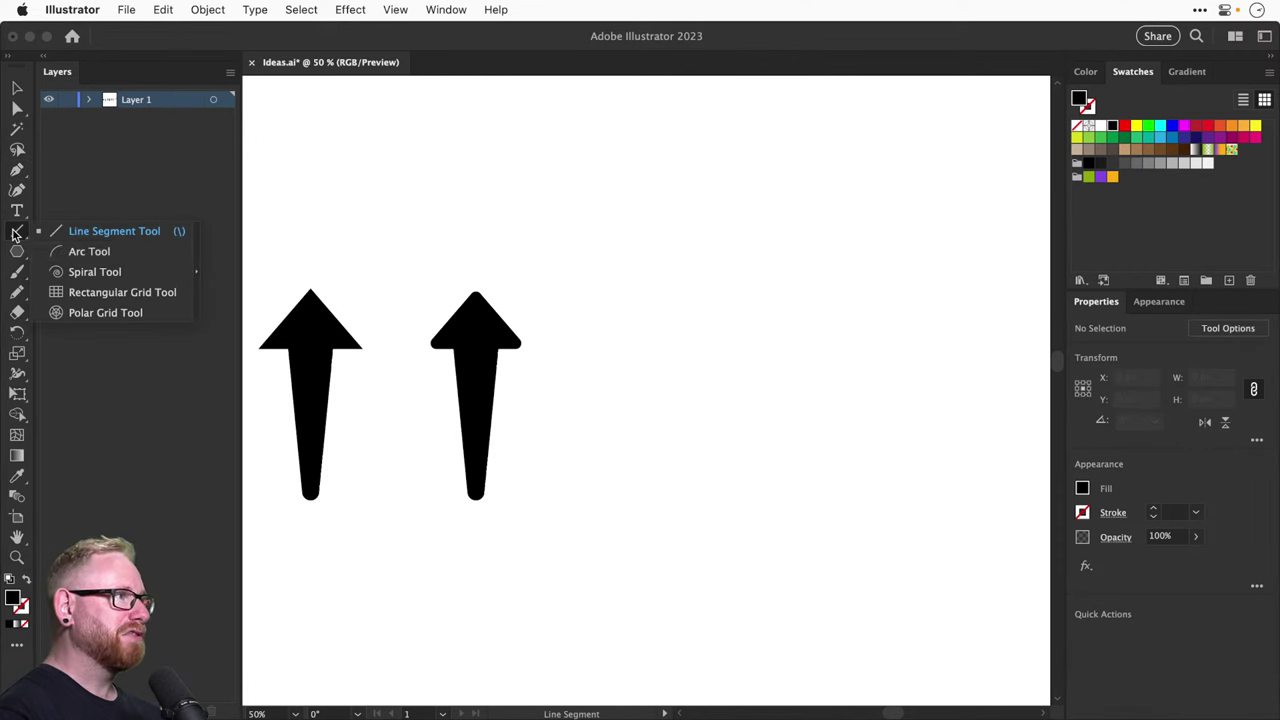
left_click(80, 252)
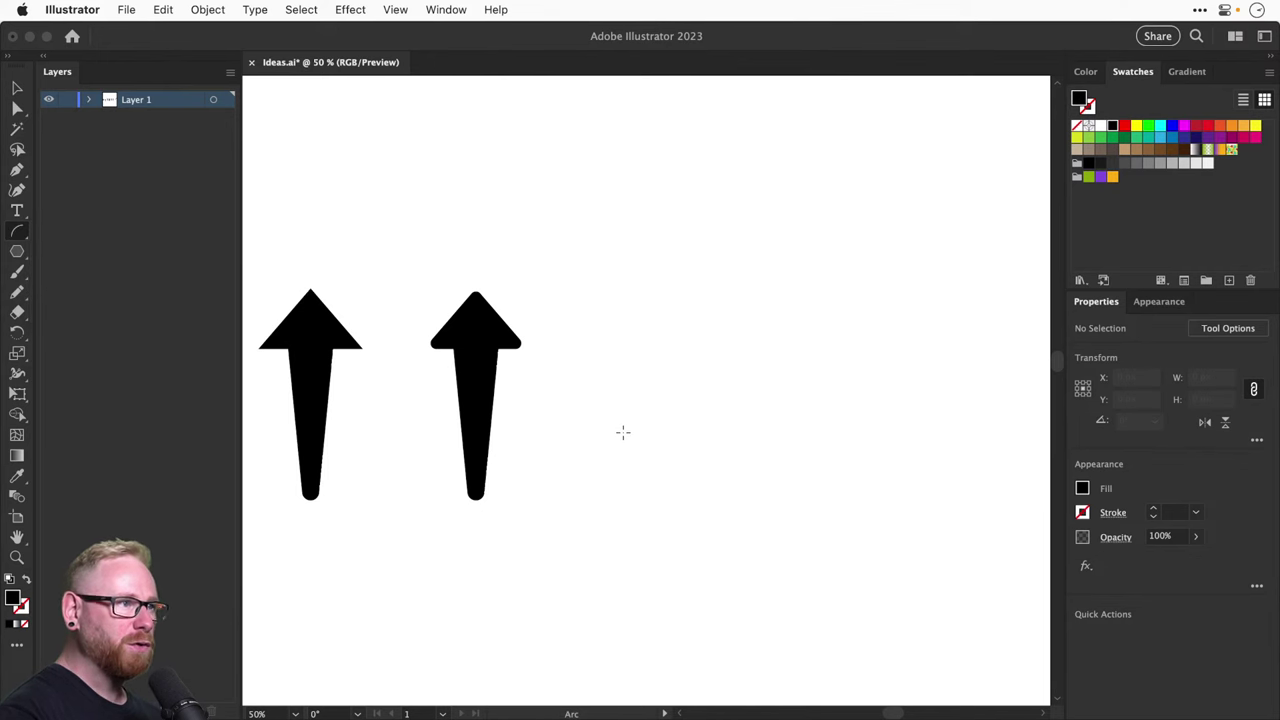
left_click_drag(622, 432, 740, 321)
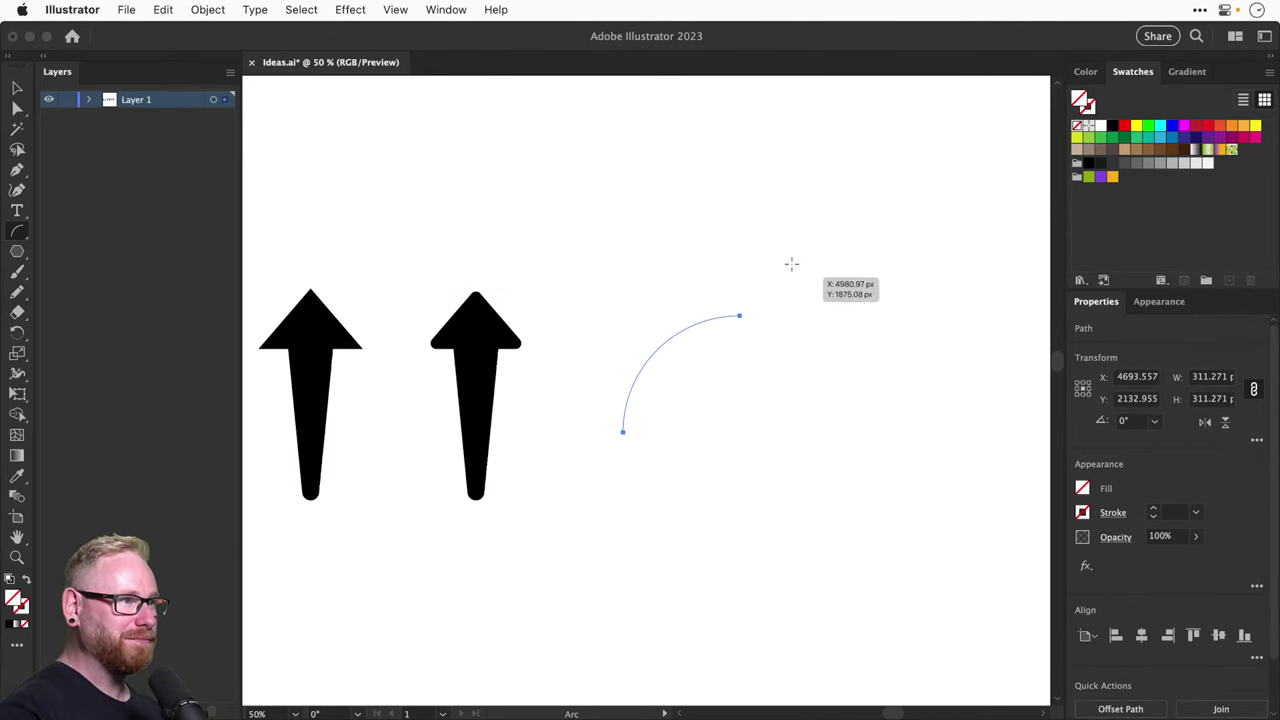
key("v")
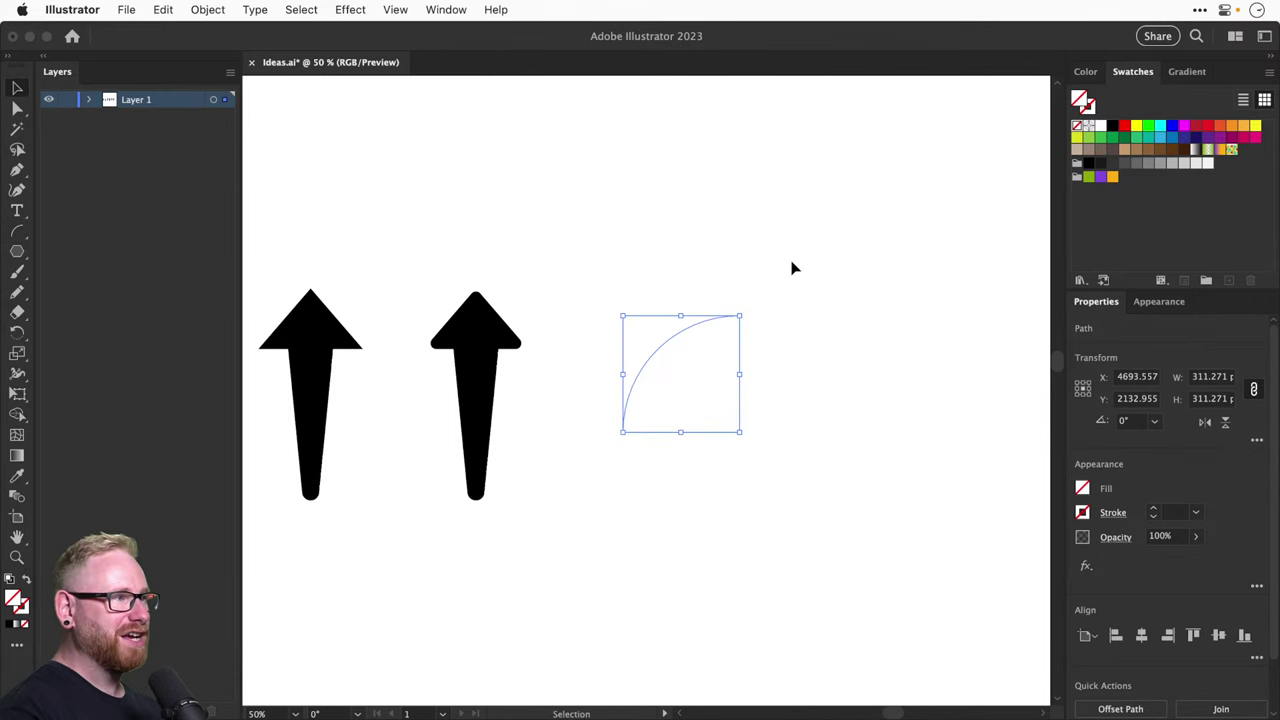
Sample the second arrow's heavy 120 pt black stroke onto the arc with the Eyedropper
left_click(17, 478)
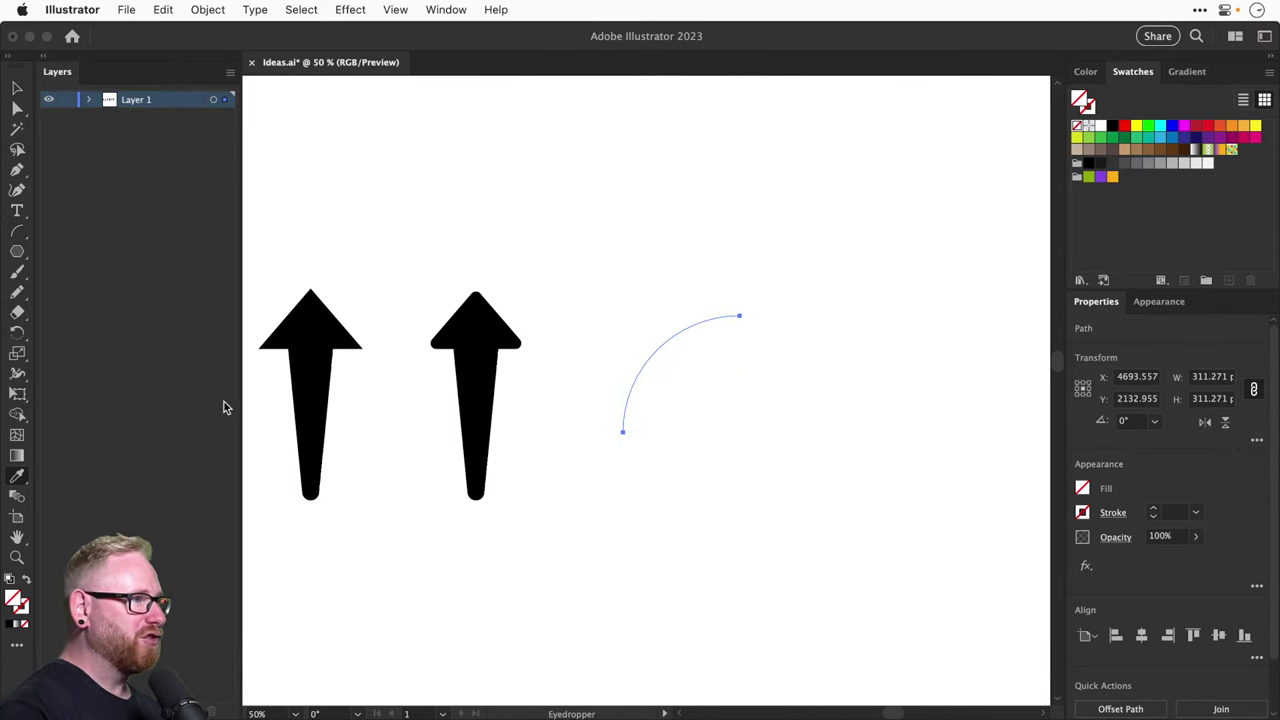
left_click(478, 374)
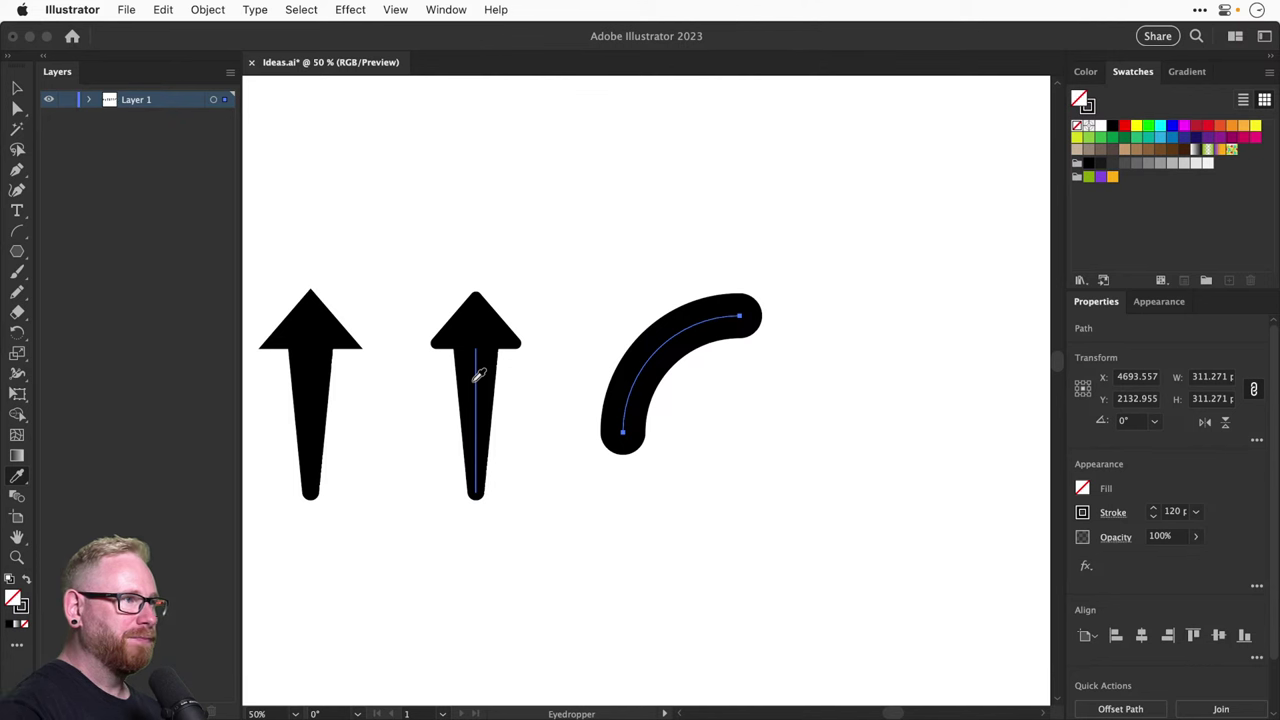
key("v")
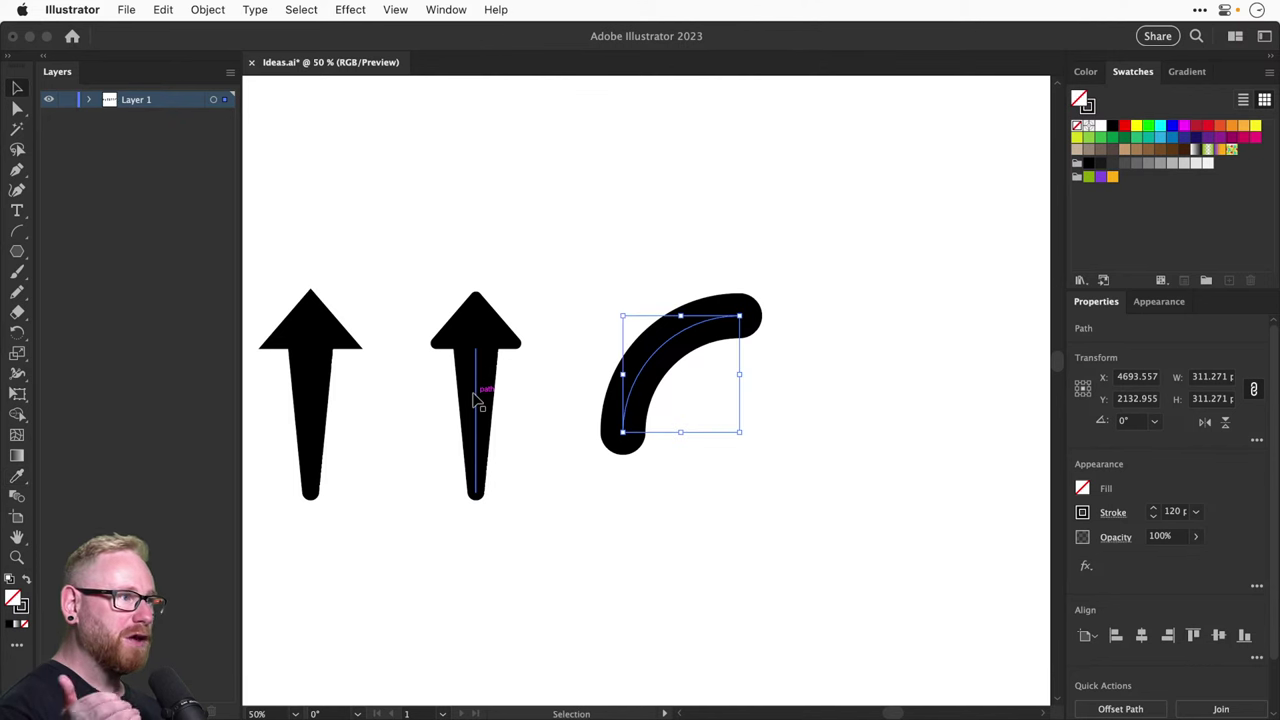
Review the Eyedropper options, toggling Appearance pickup and apply, then close without changes
double_click(18, 477)
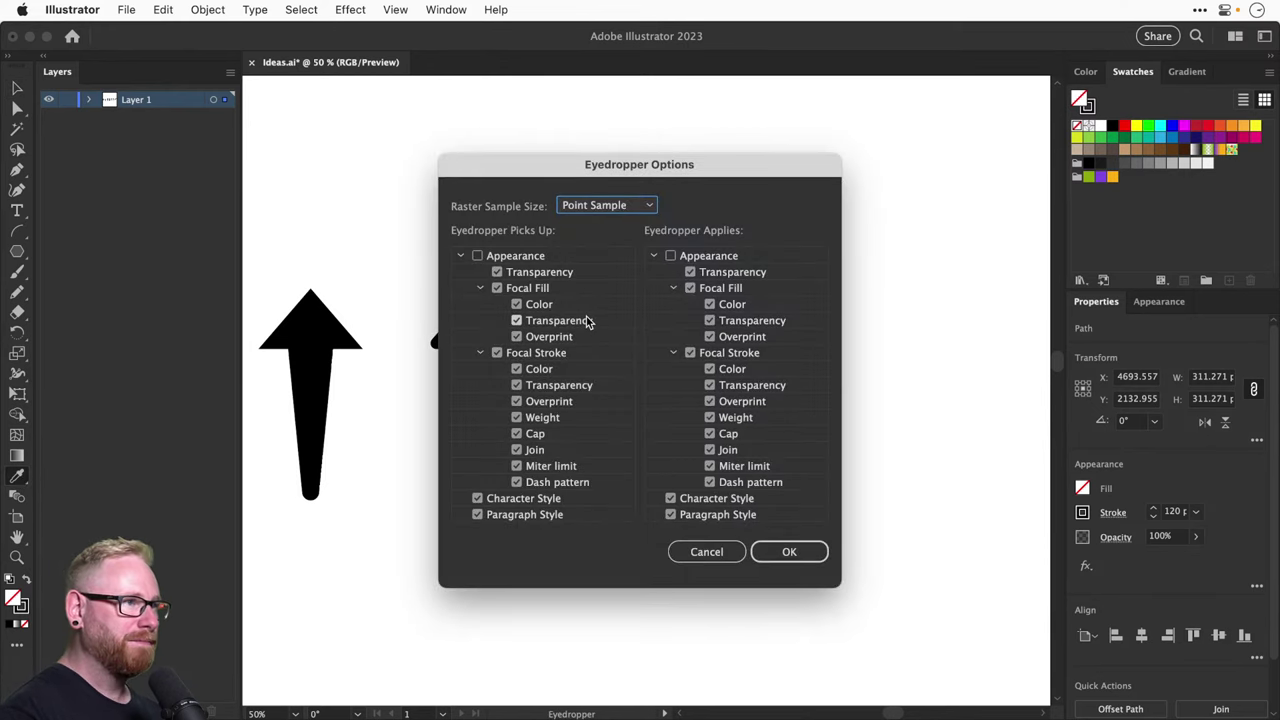
left_click(461, 256)
left_click(477, 256)
left_click(477, 256)
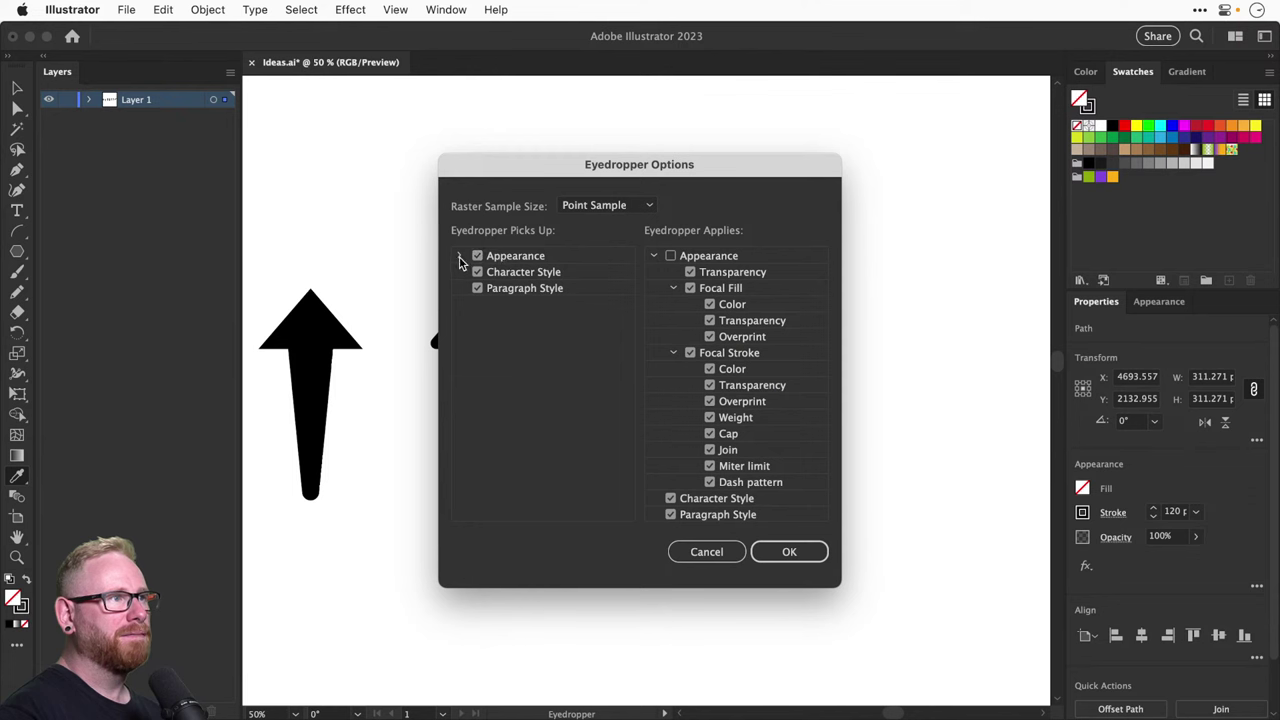
left_click(461, 256)
left_click(670, 256)
left_click(670, 256)
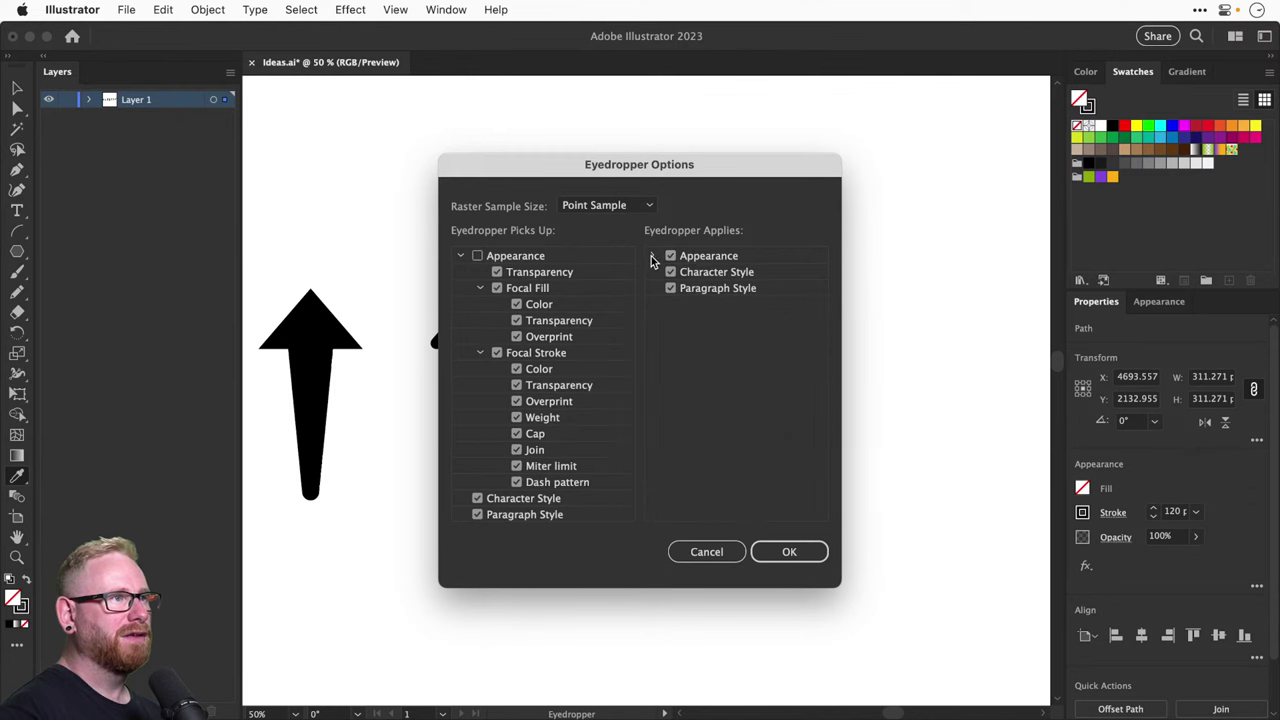
left_click(653, 256)
left_click(800, 556)
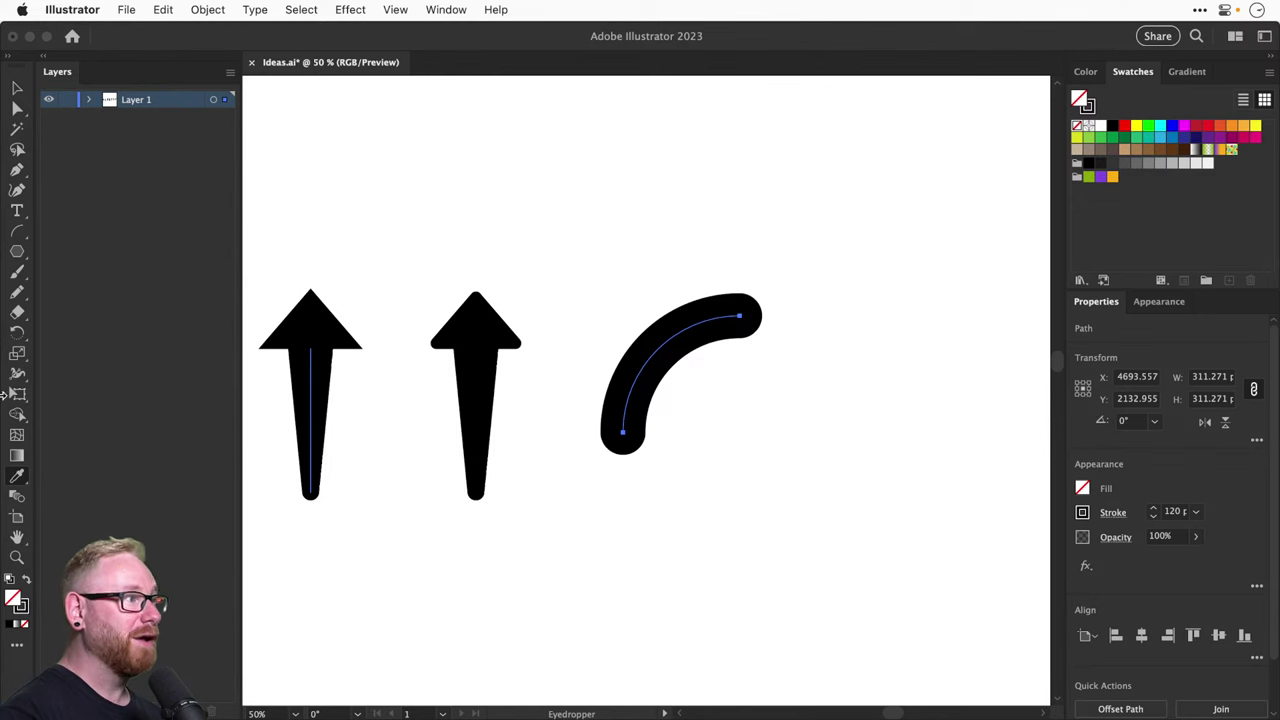
double_click(17, 479)
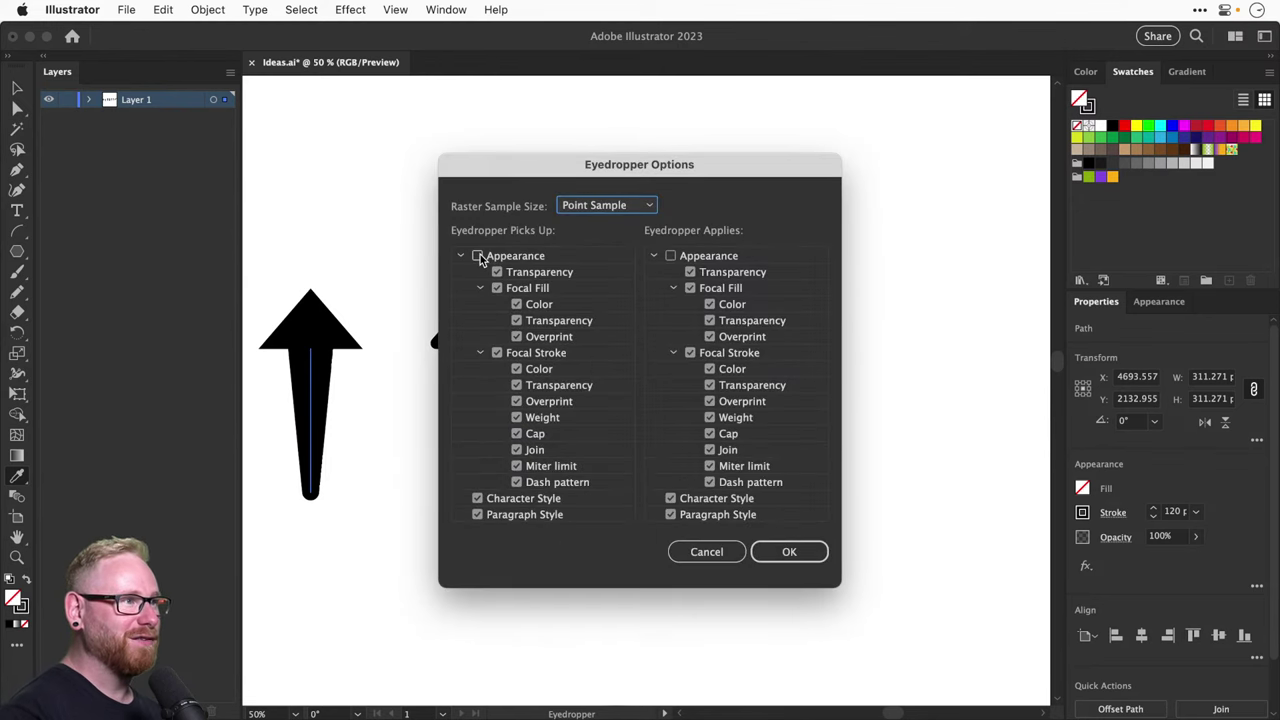
left_click(792, 553)
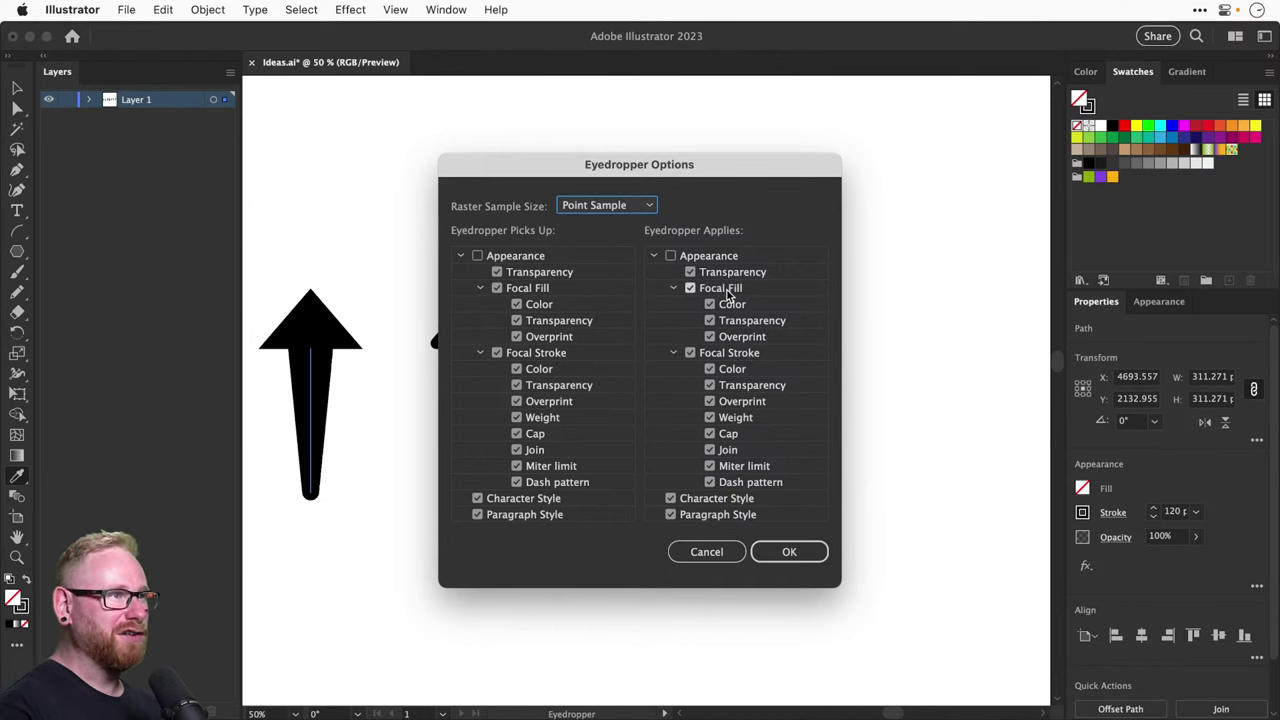
left_click(731, 558)
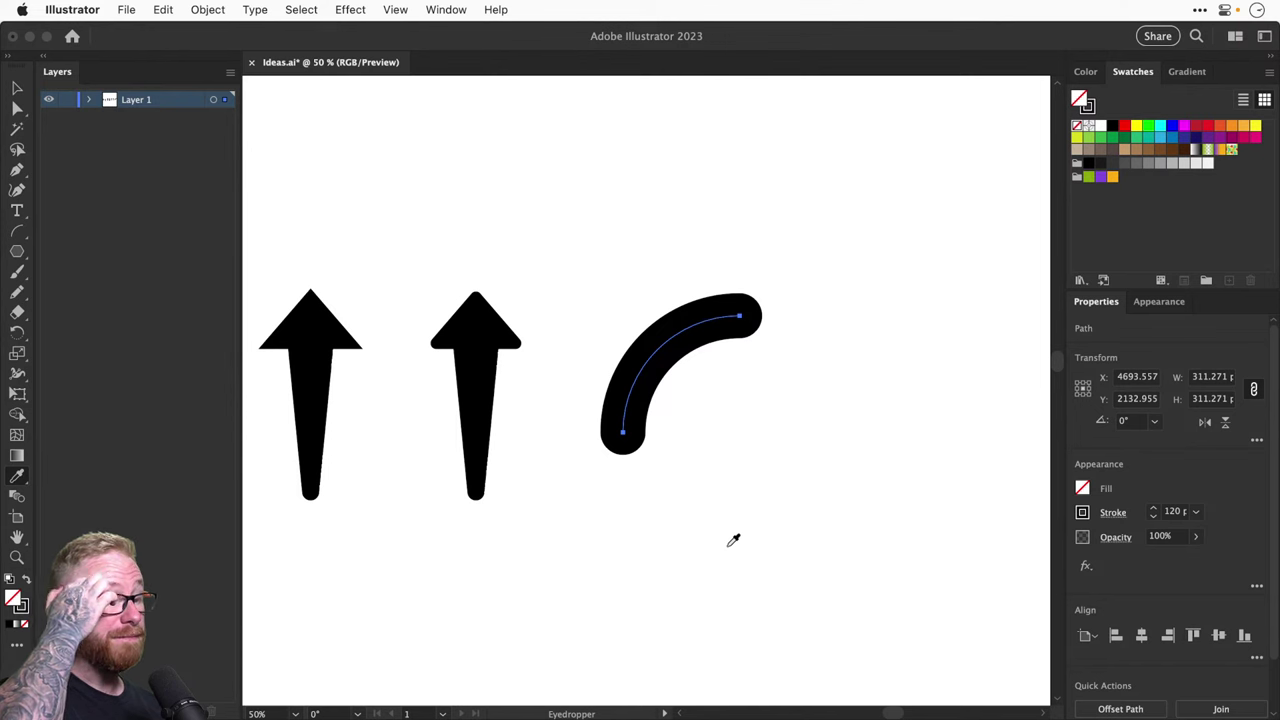
key("v")
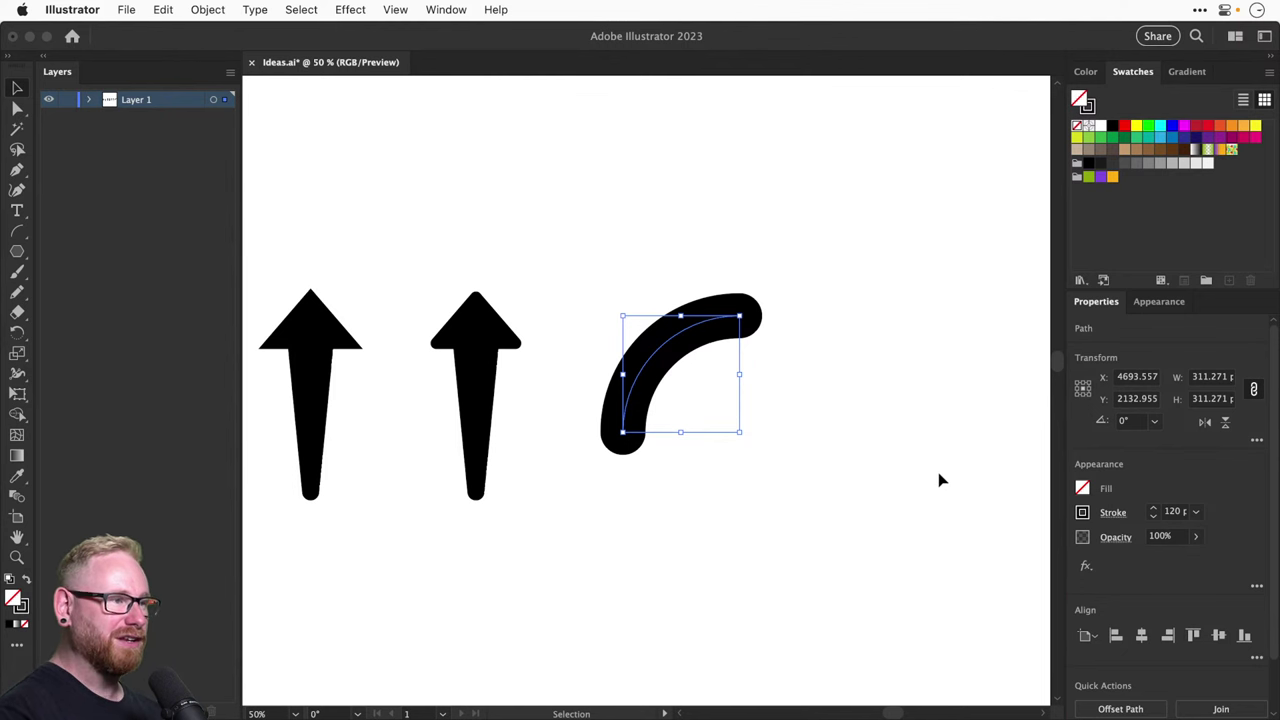
Narrow the thick curve's stroke at its bottom end with the Width tool
left_click(723, 193)
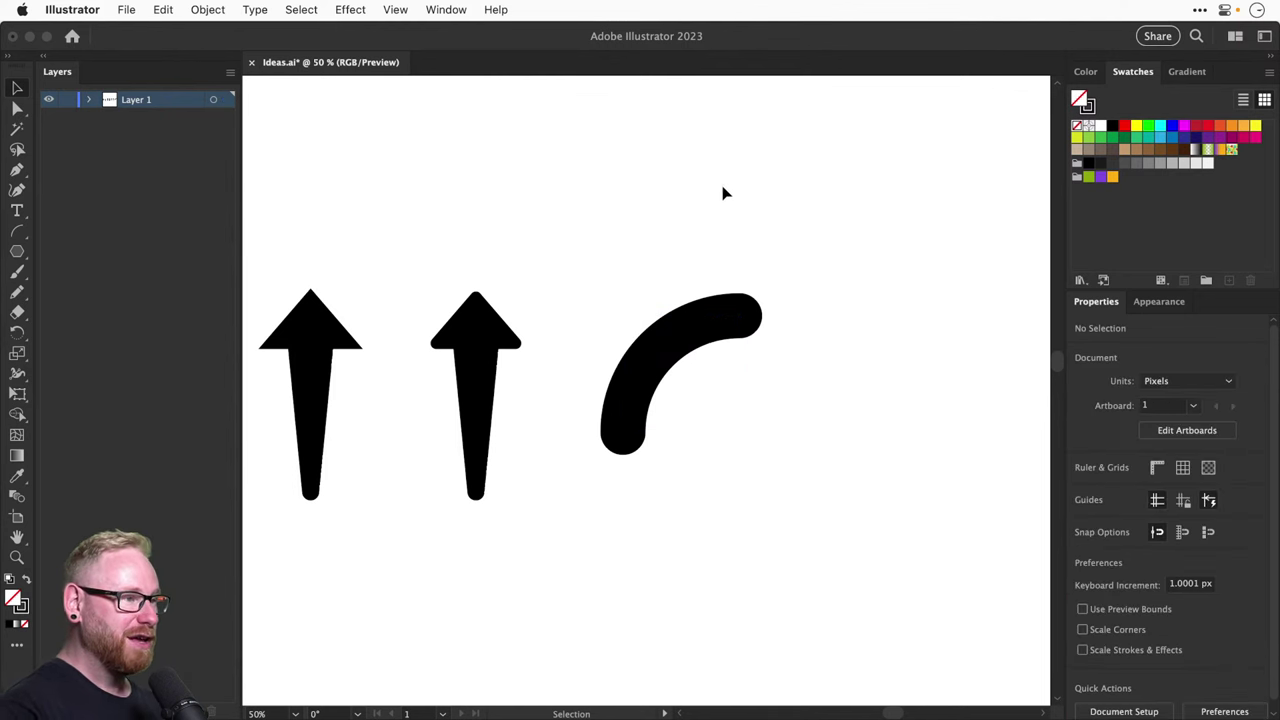
key("shift+w")
left_click(638, 400)
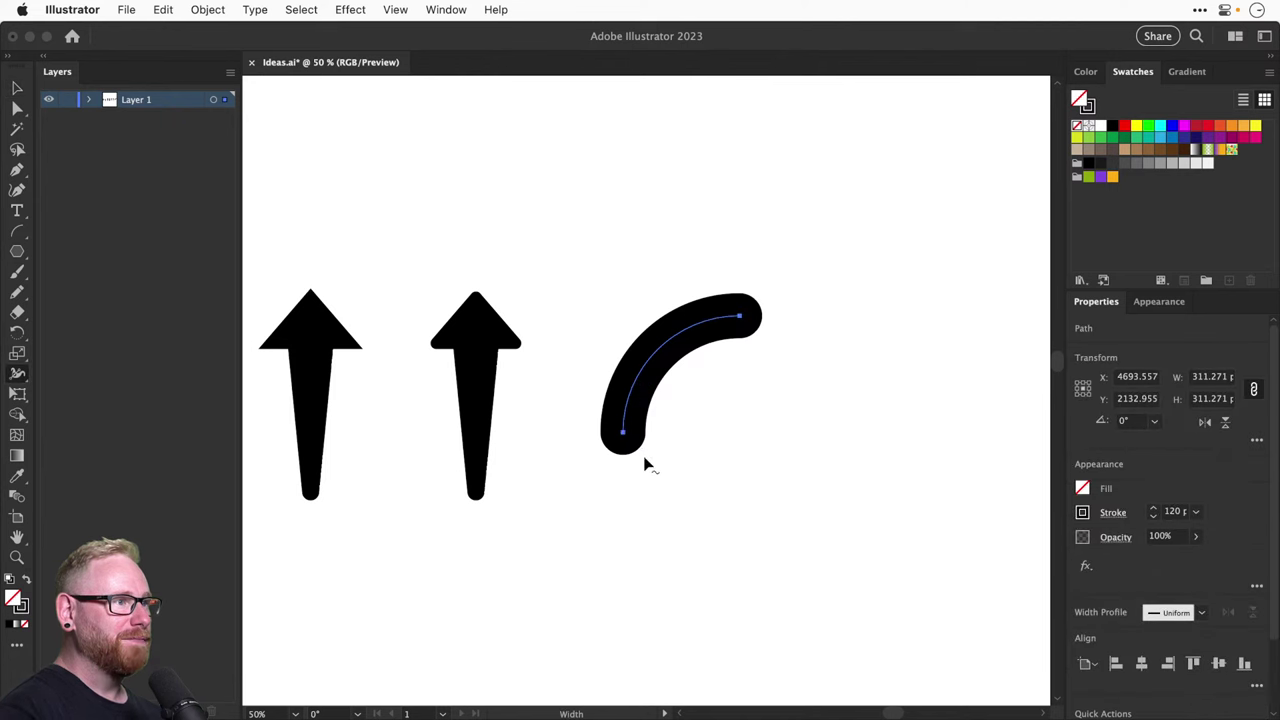
left_click_drag(632, 437, 624, 434)
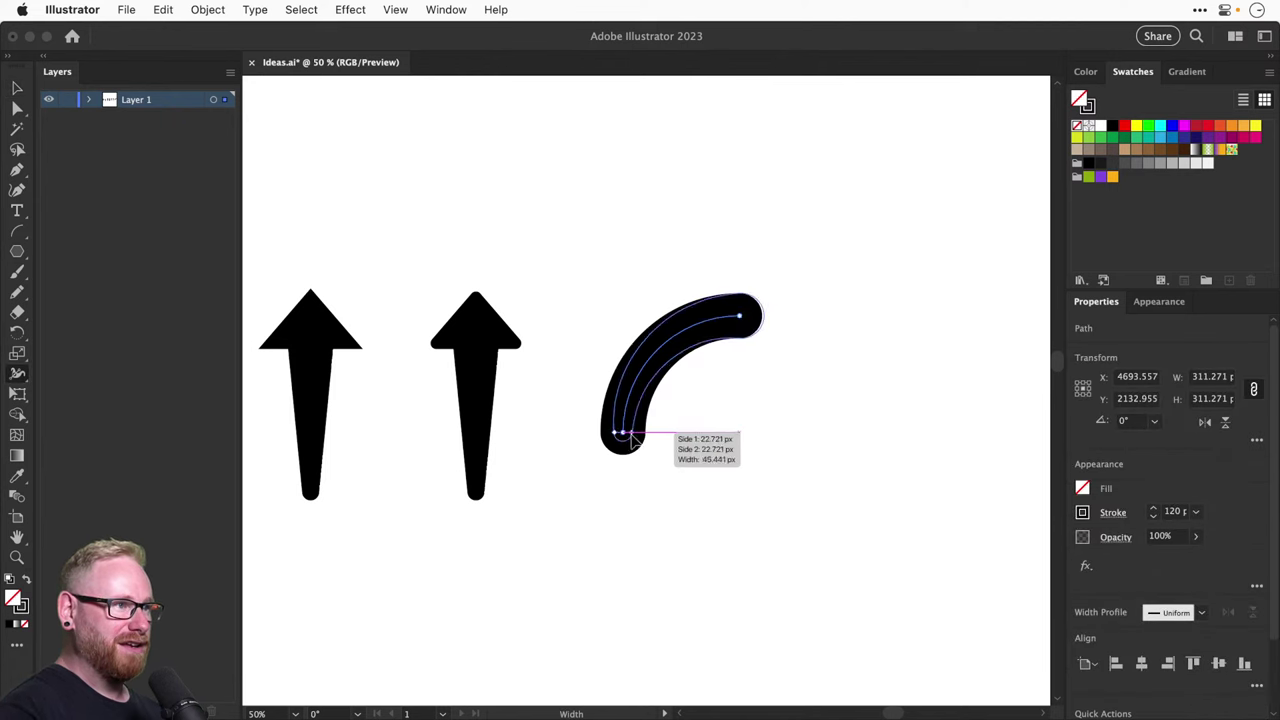
key("v")
Copy the left arrowhead, rotate it to point right, and place it on the curve's end
left_click(745, 253)
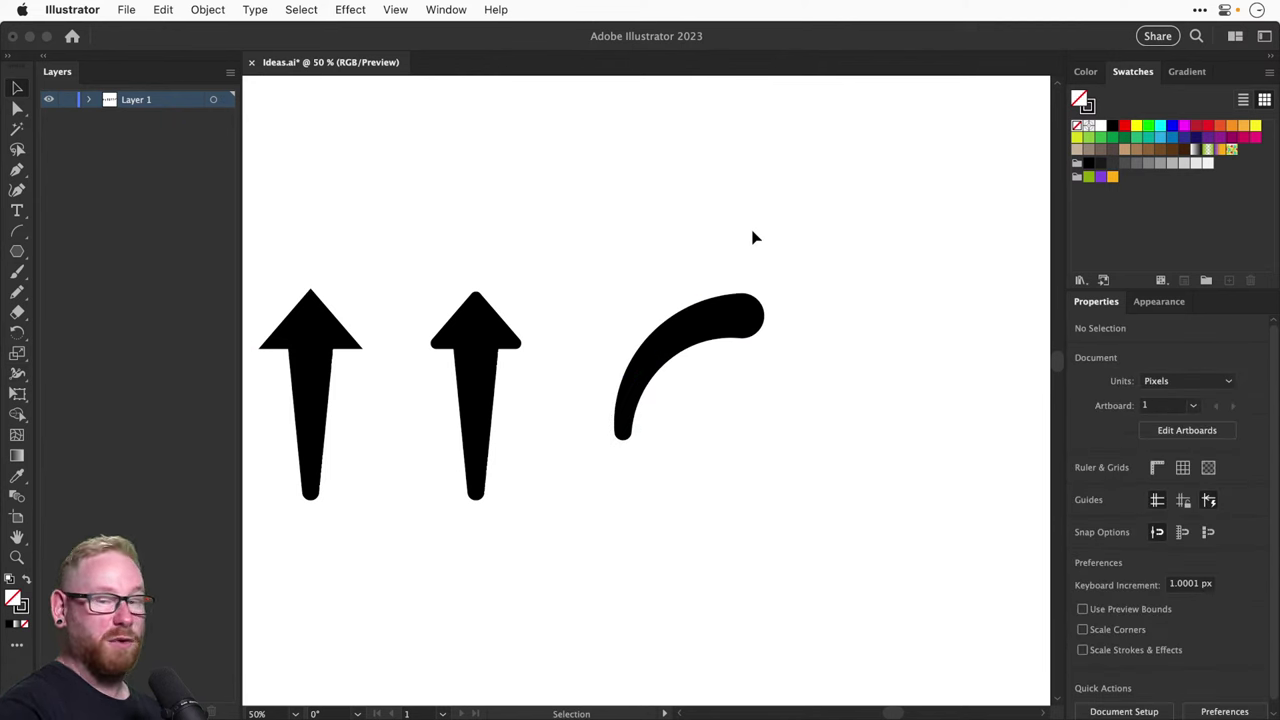
left_click_drag(658, 257, 586, 263)
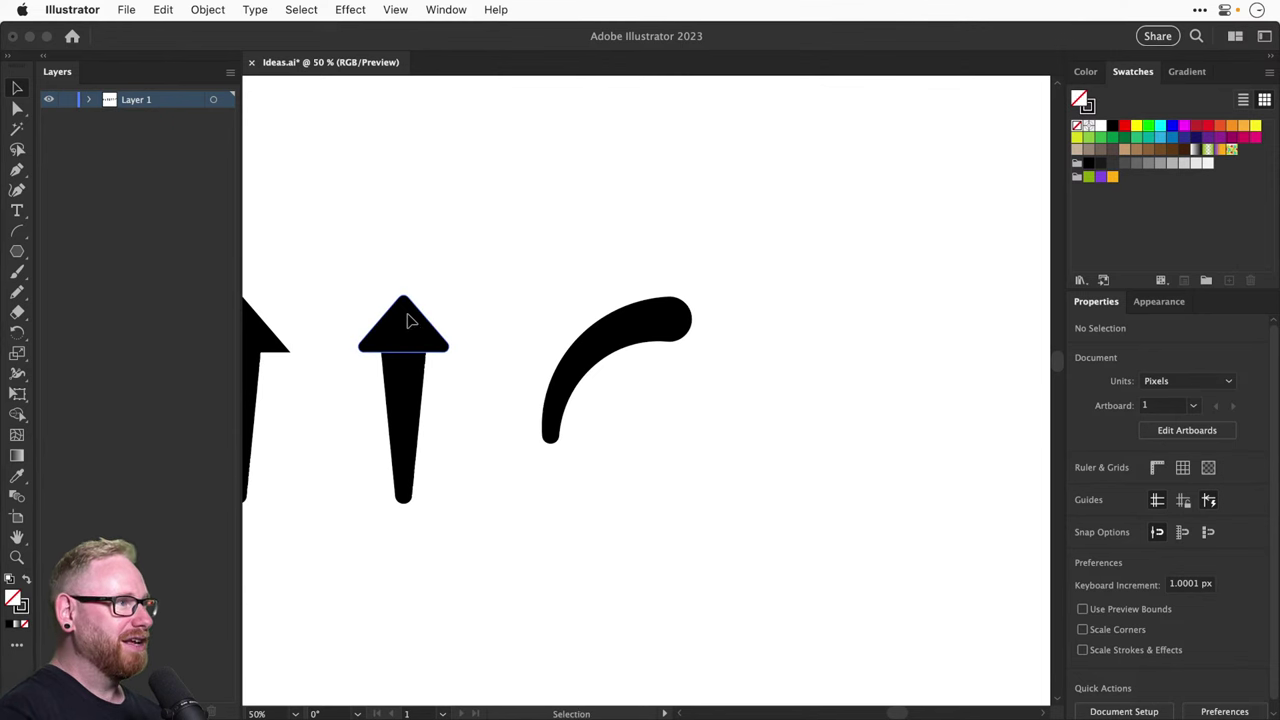
left_click_drag(408, 320, 643, 318)
key("super+z")
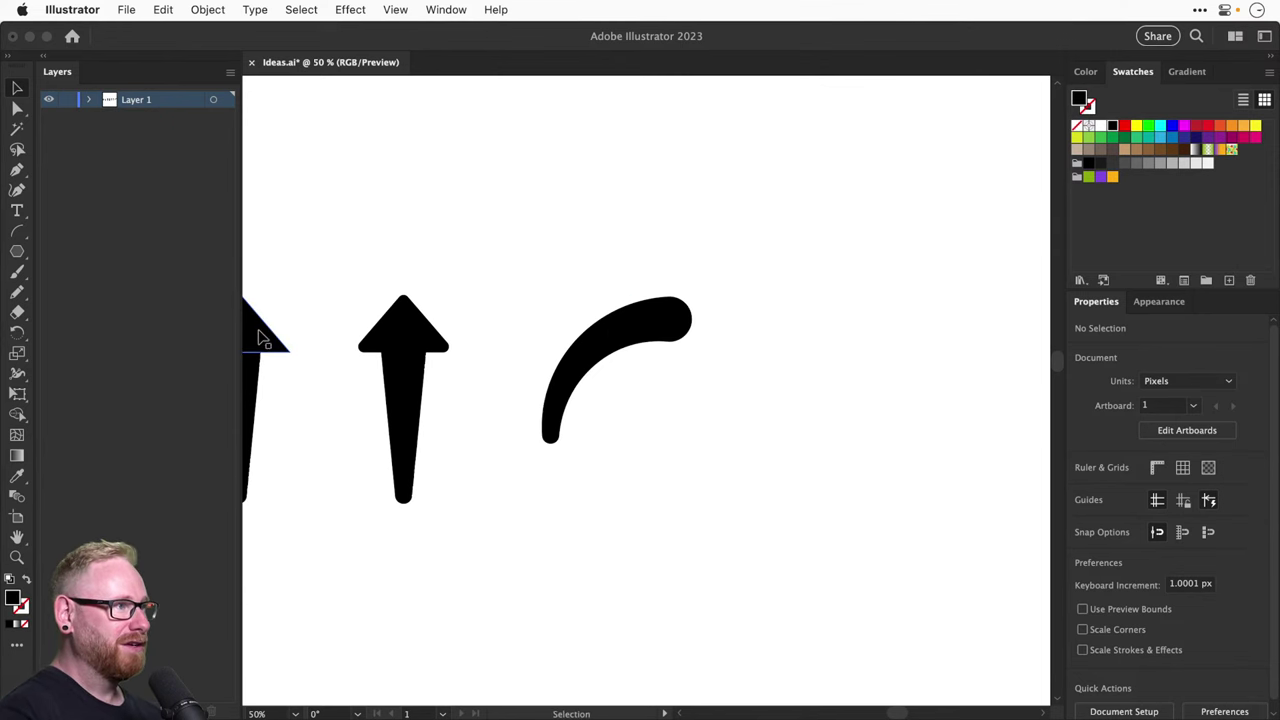
left_click_drag(263, 329, 681, 338)
key("r")
left_click_drag(794, 340, 718, 335)
key("v")
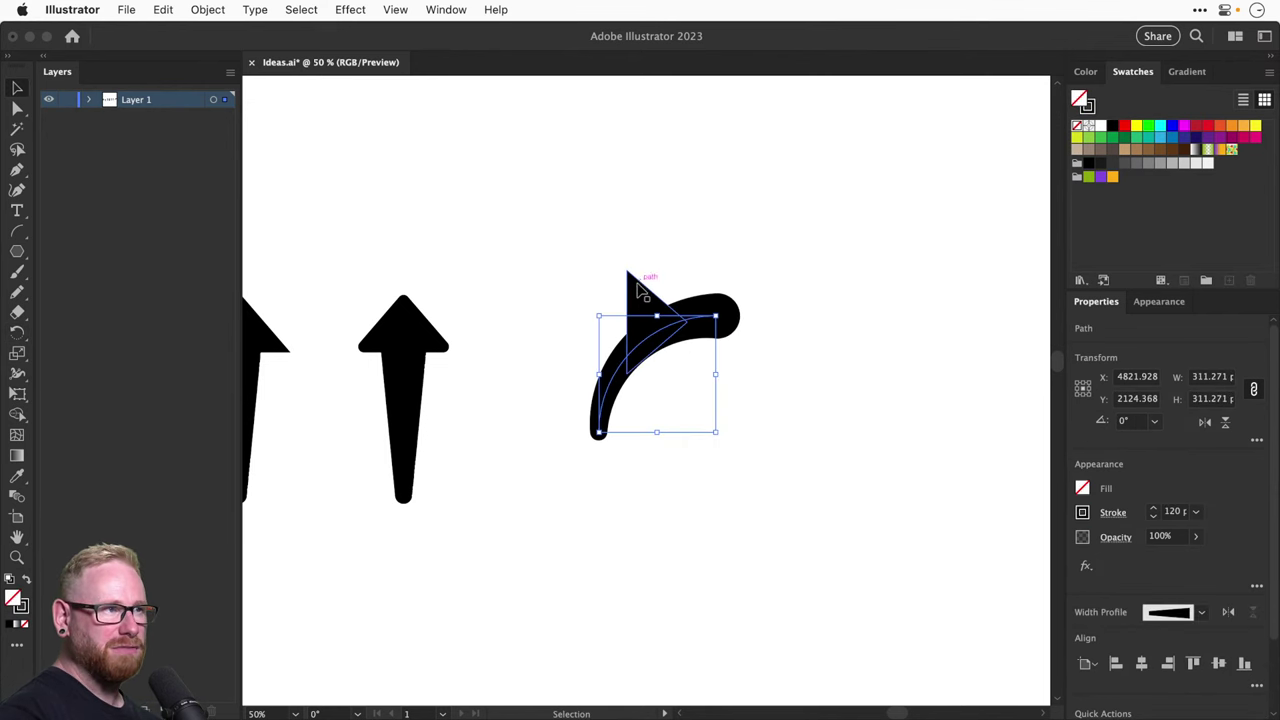
left_click_drag(640, 300, 723, 281)
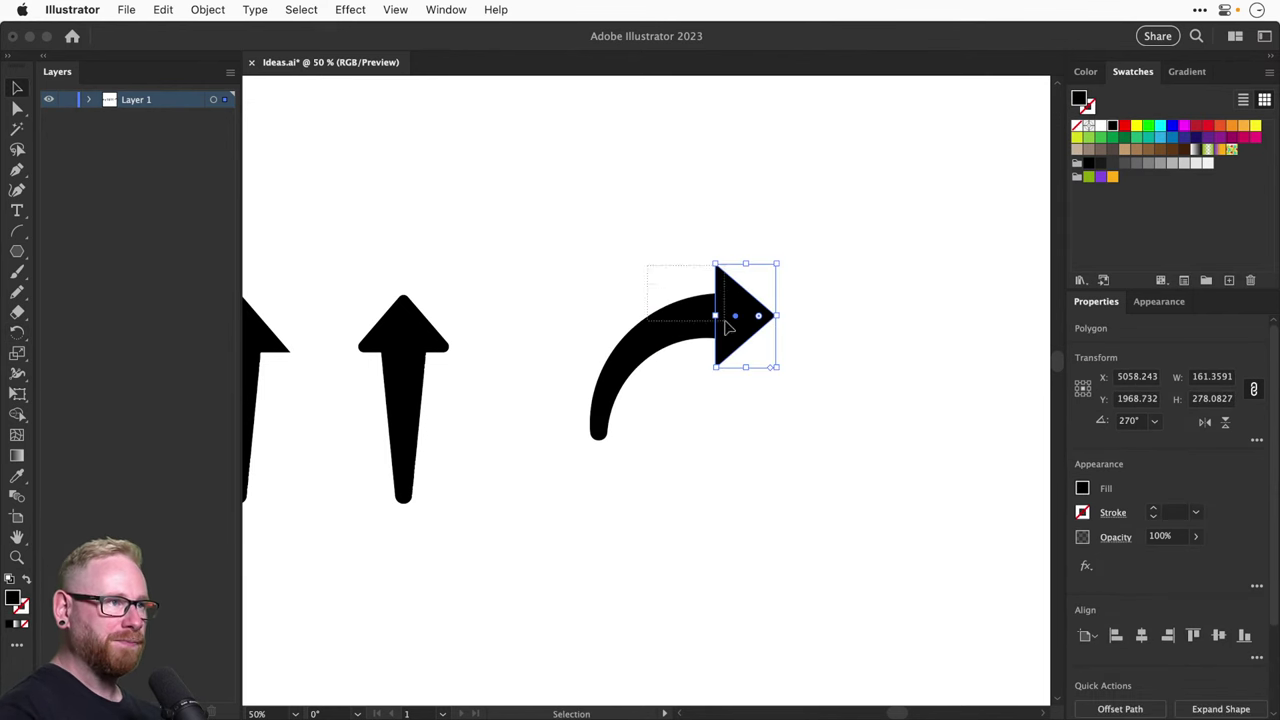
Select the curve with its arrowhead and rotate the curved arrow to point straight up
left_click(735, 342, "shift")
left_click_drag(735, 342, 705, 346)
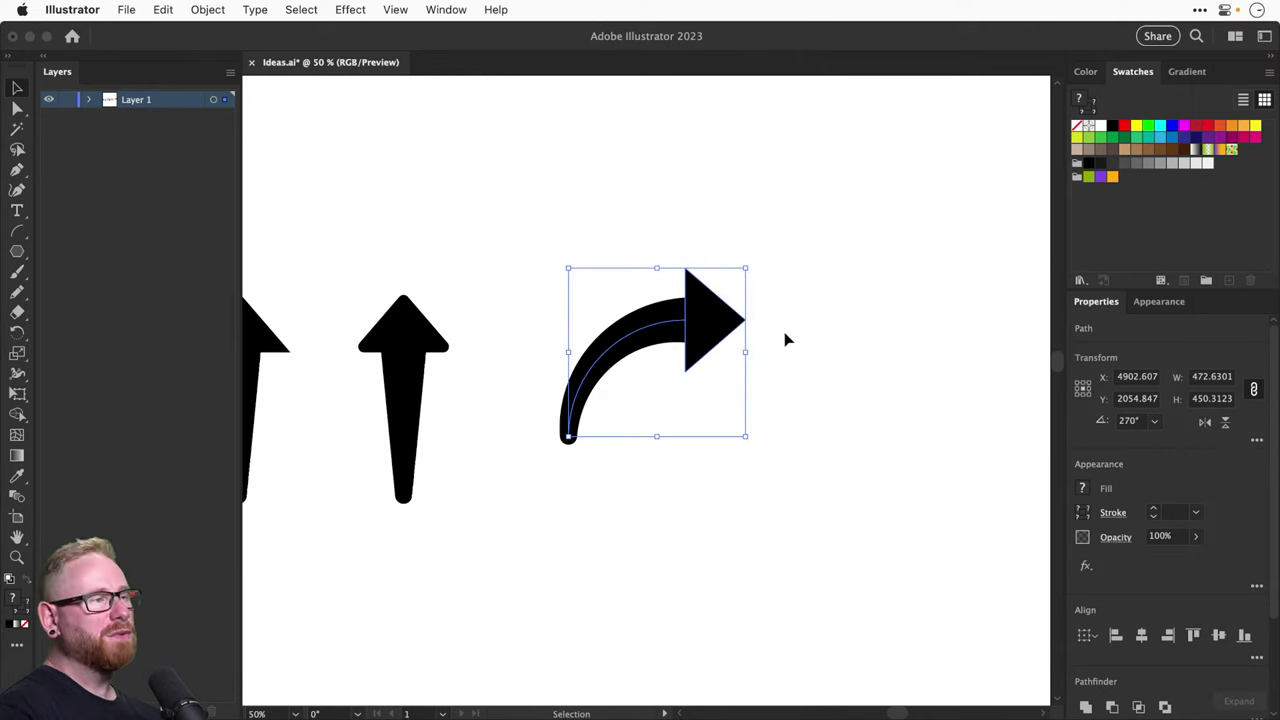
key("r")
left_click_drag(800, 331, 600, 229)
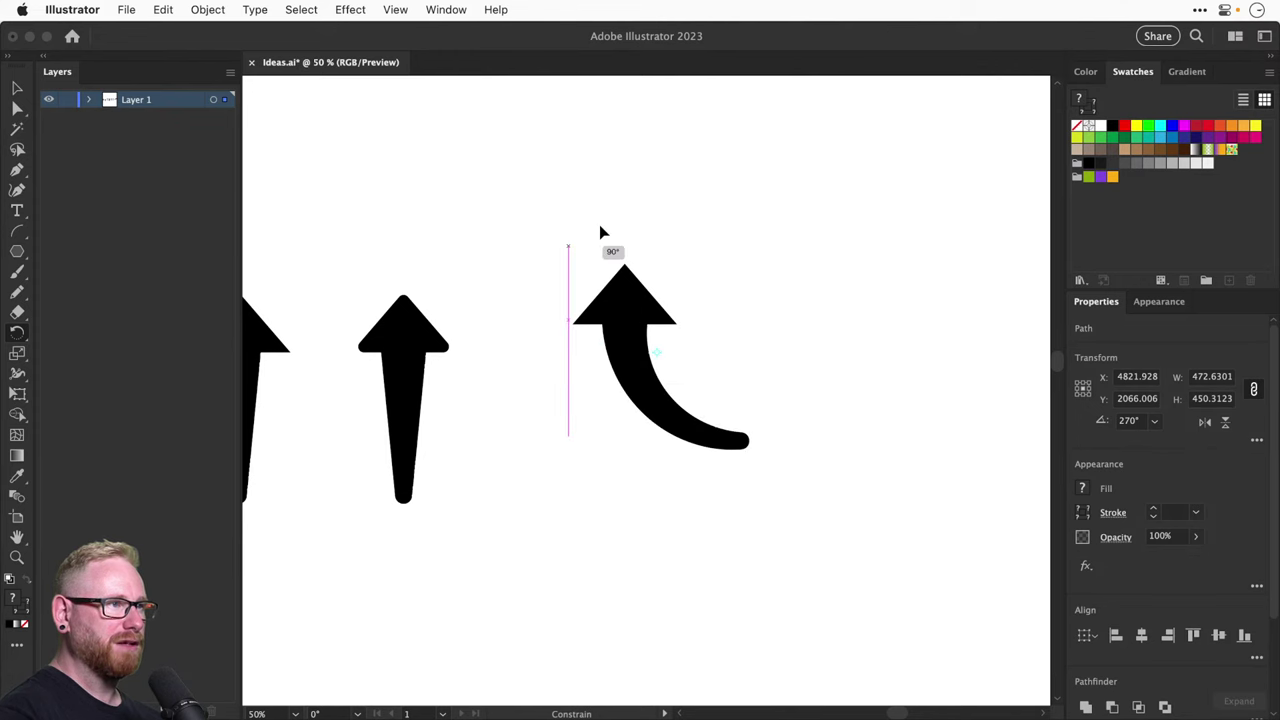
key("v")
key("r")
left_click_drag(693, 297, 800, 292)
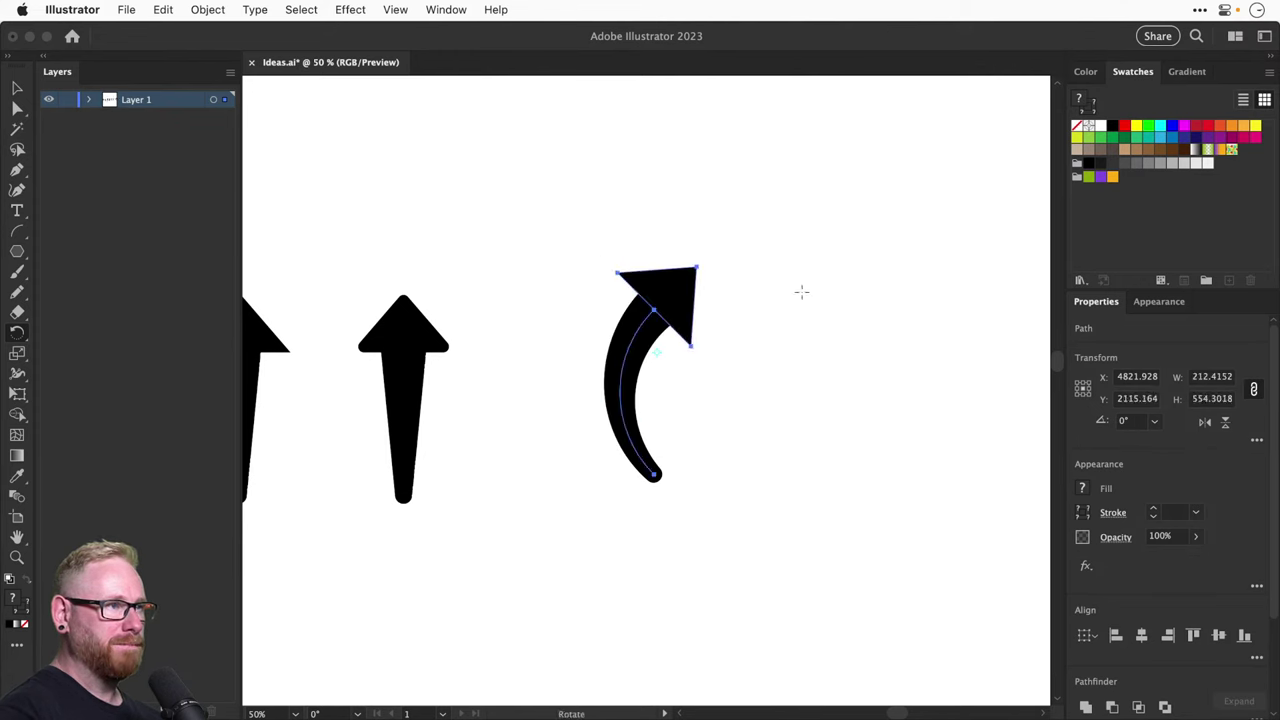
key("super+z")
key("v")
left_click(789, 299)
scroll(700, 310, "right", 5)
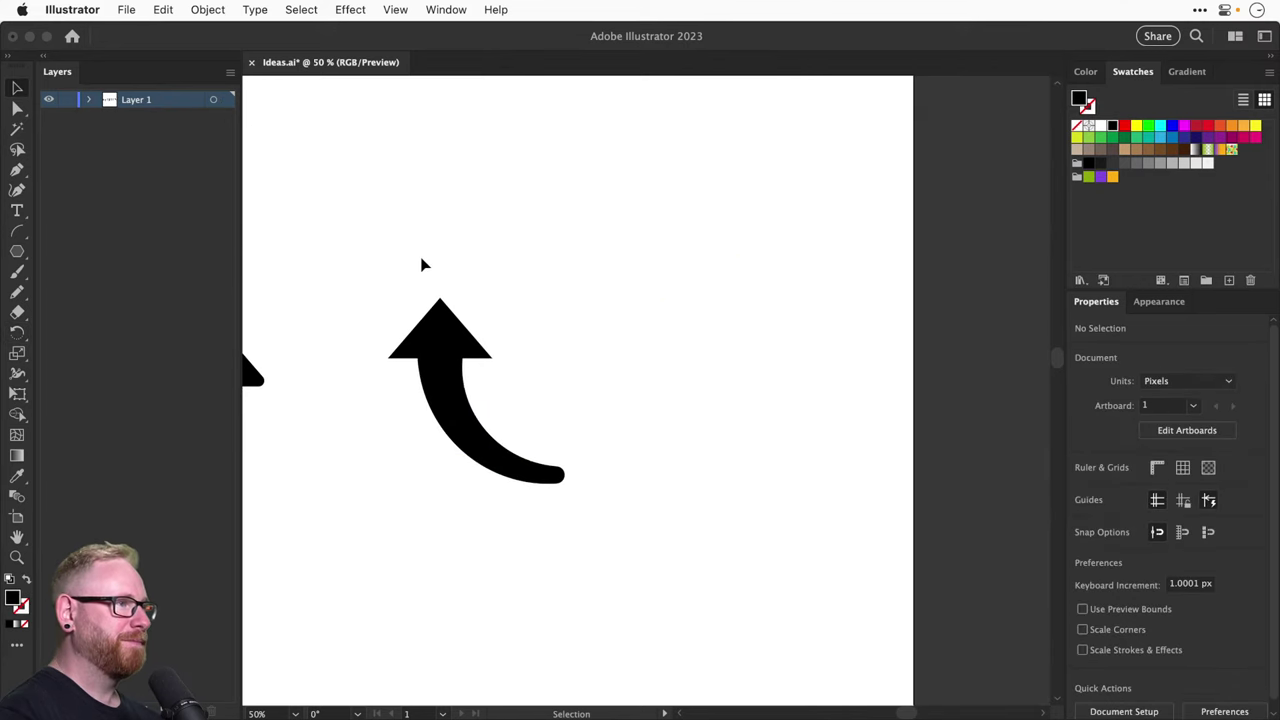
Apply a tapered width profile to the copied arrow's curved stroke and flip it
left_click_drag(406, 264, 754, 466)
left_click(763, 463)
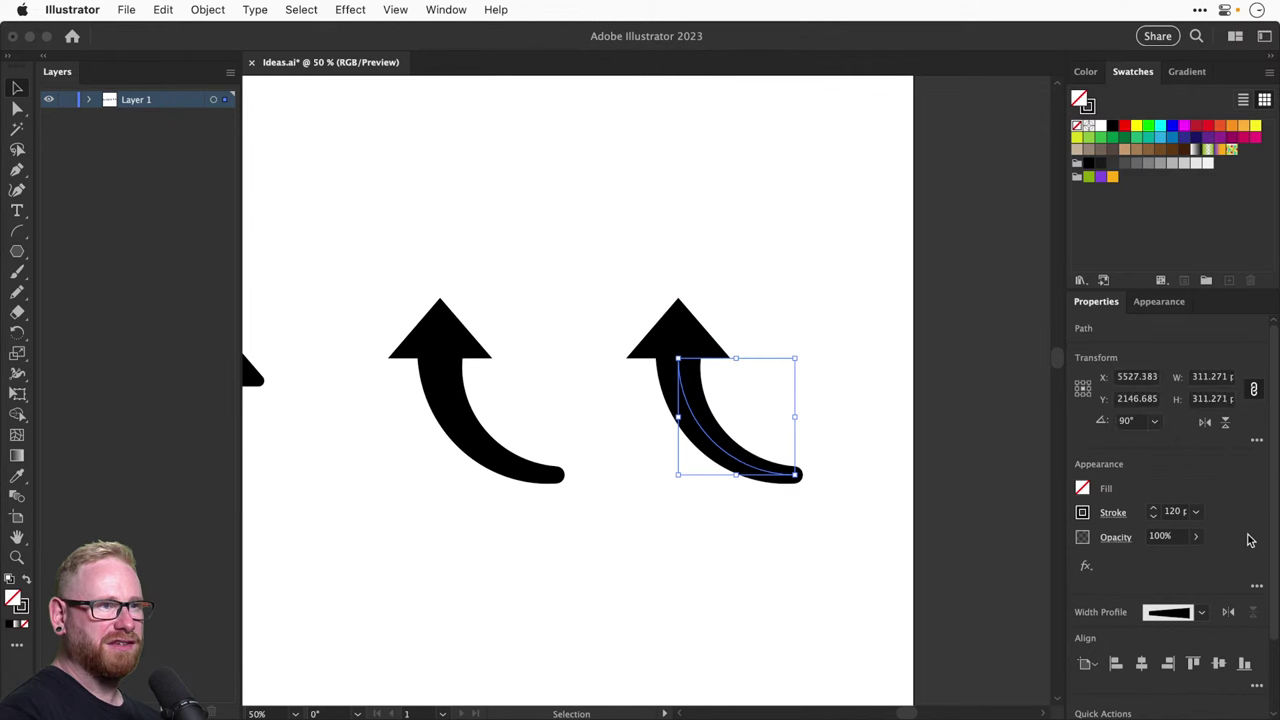
left_click(1201, 613)
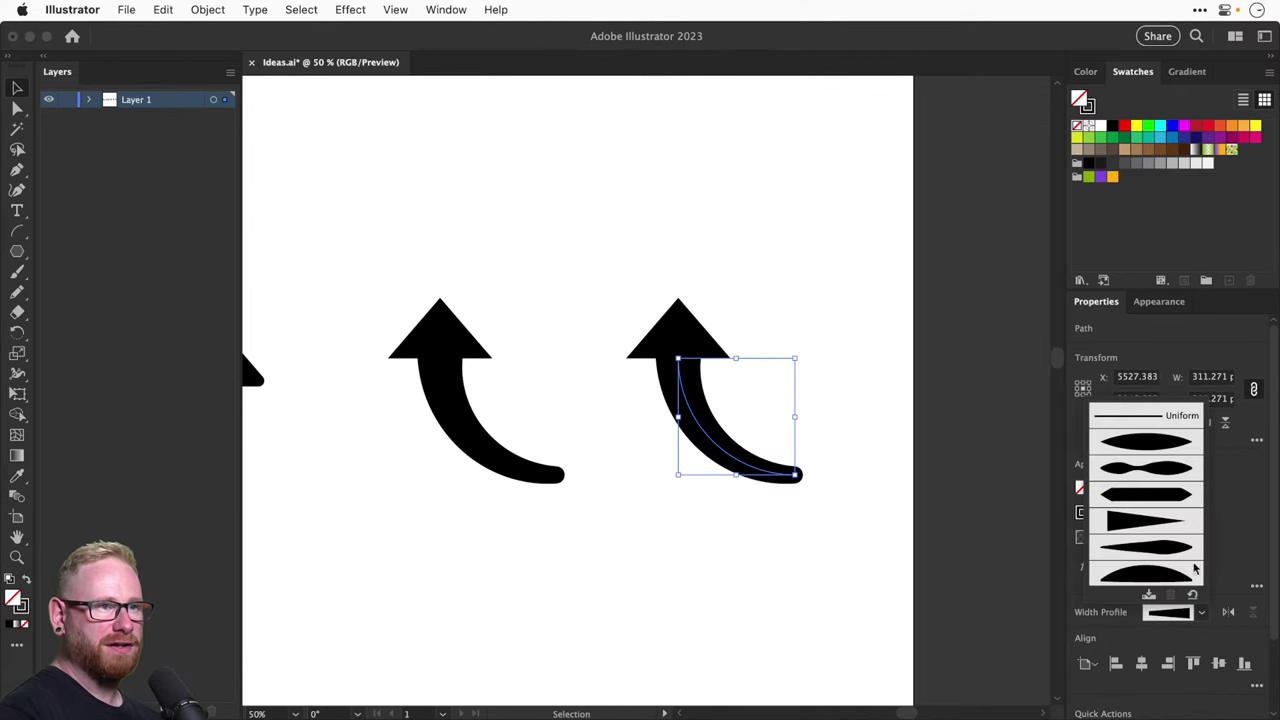
left_click(1162, 521)
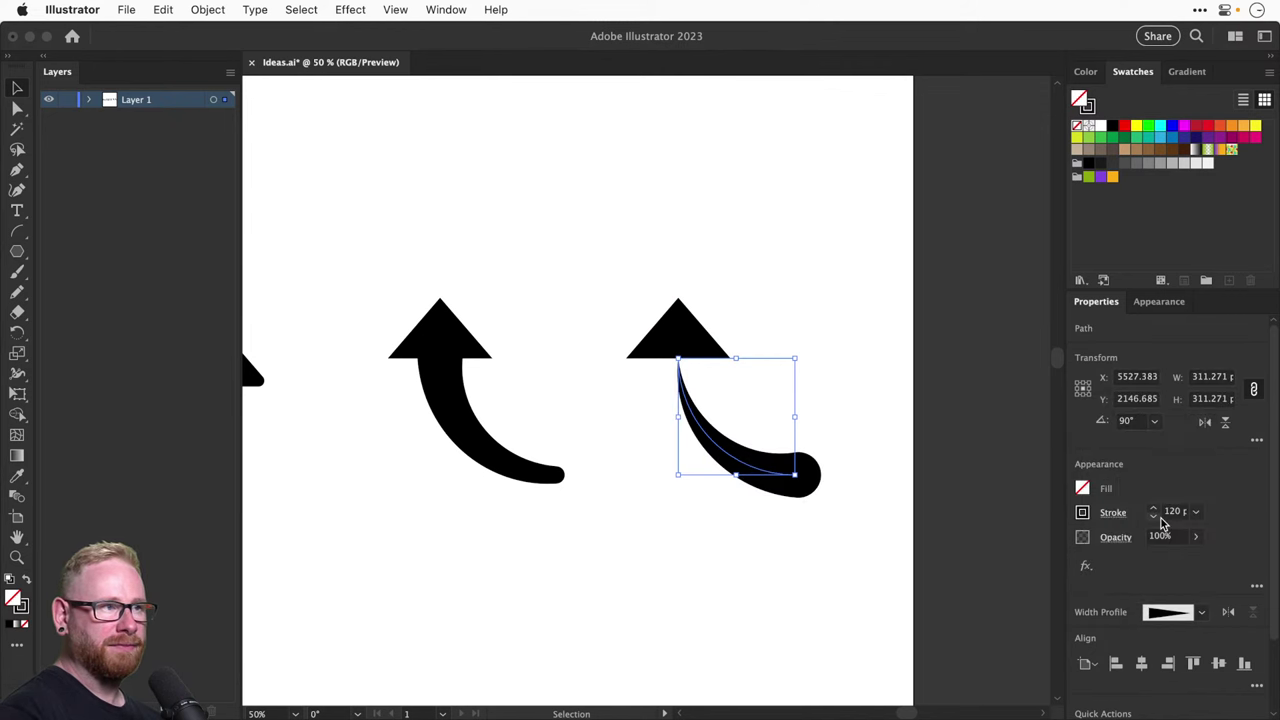
left_click(1229, 613)
left_click(780, 236)
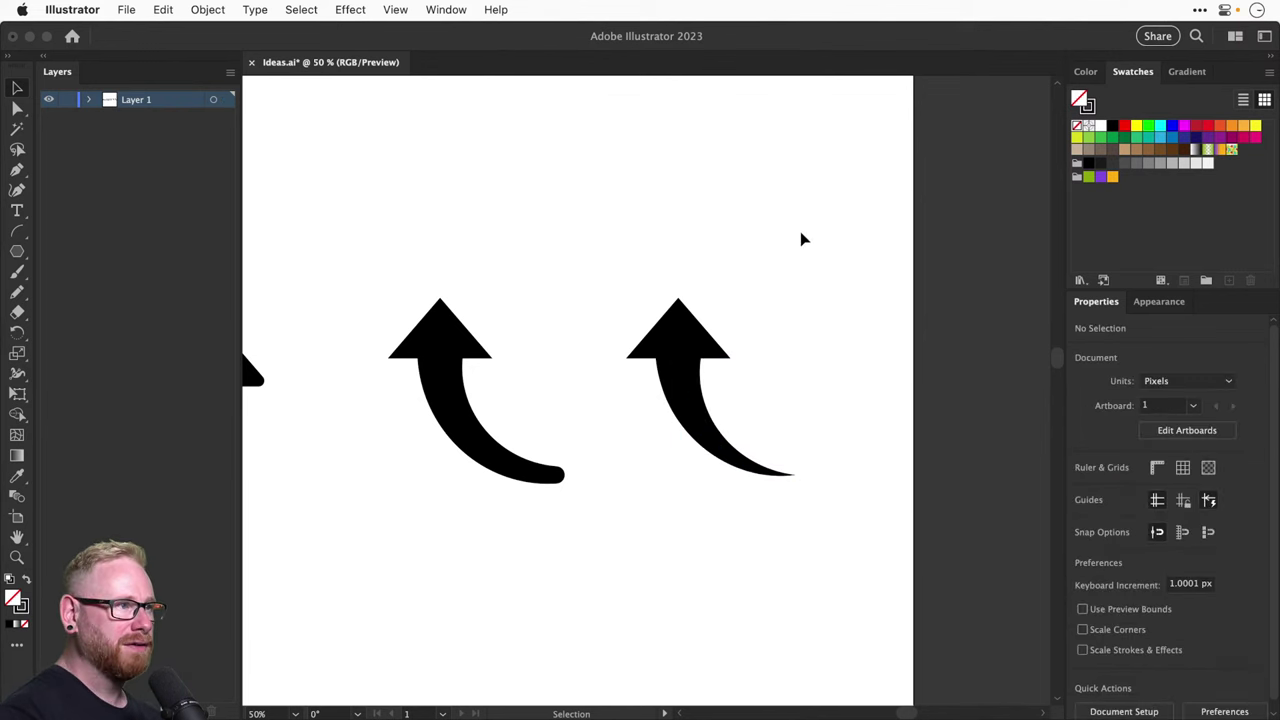
Narrow the end of the left arrow's tail with the Width tool
key("z")
left_click_drag(354, 271, 943, 566)
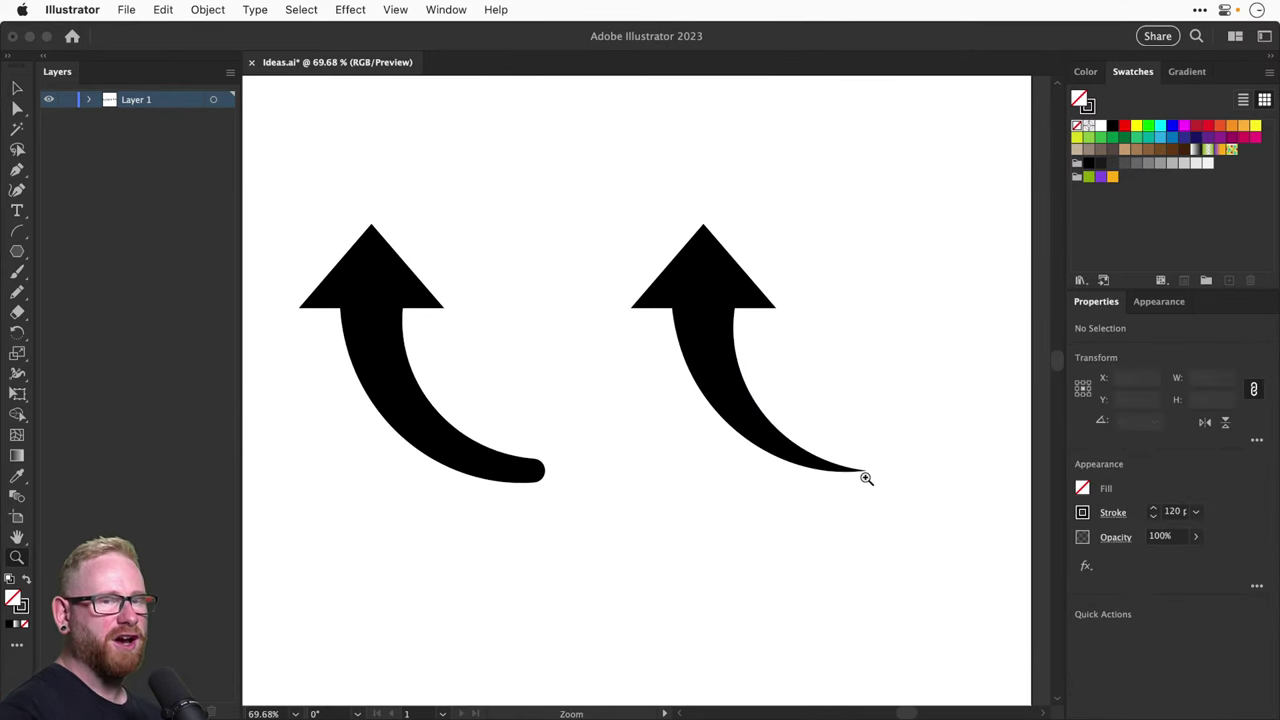
key("v")
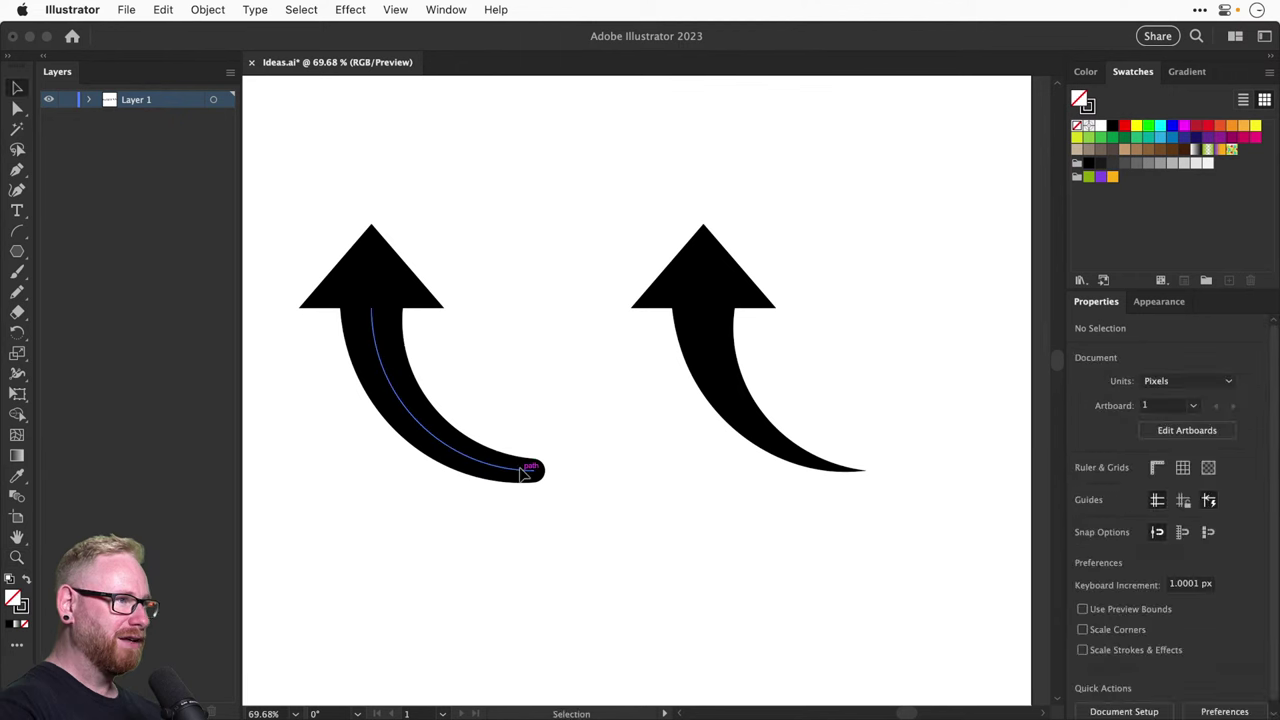
left_click(521, 474)
key("shift+w")
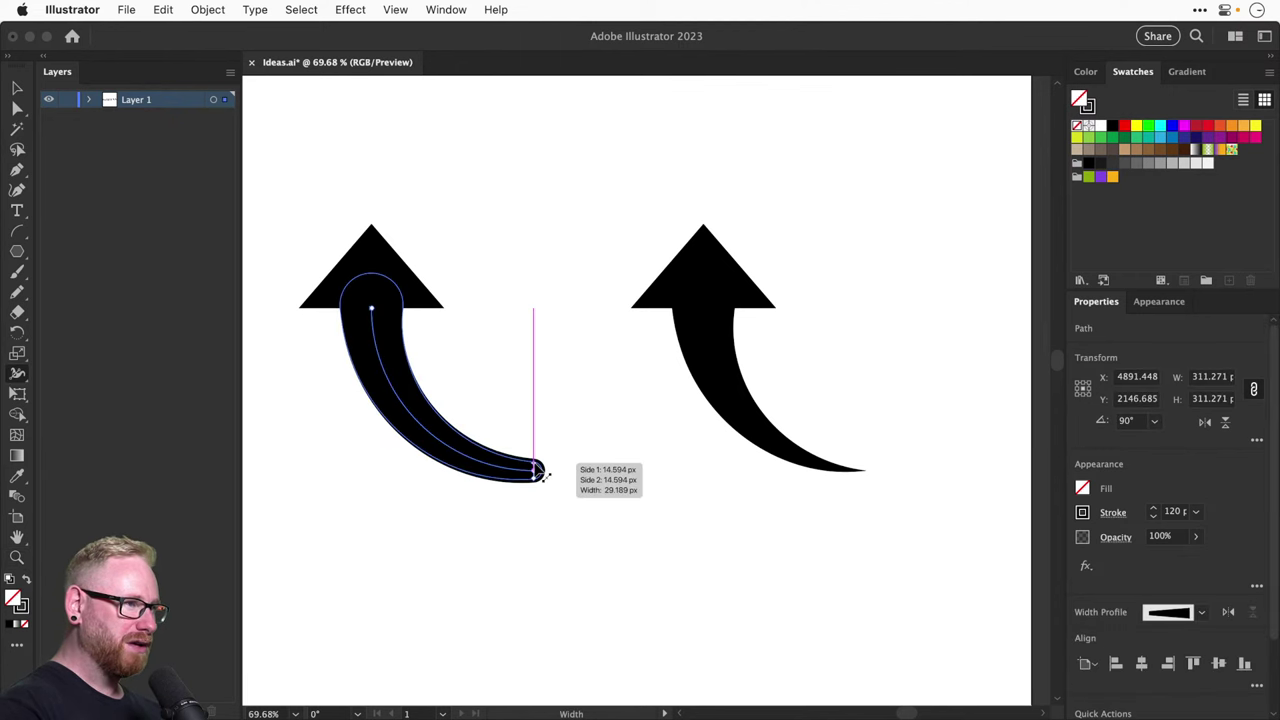
left_click_drag(538, 472, 537, 472)
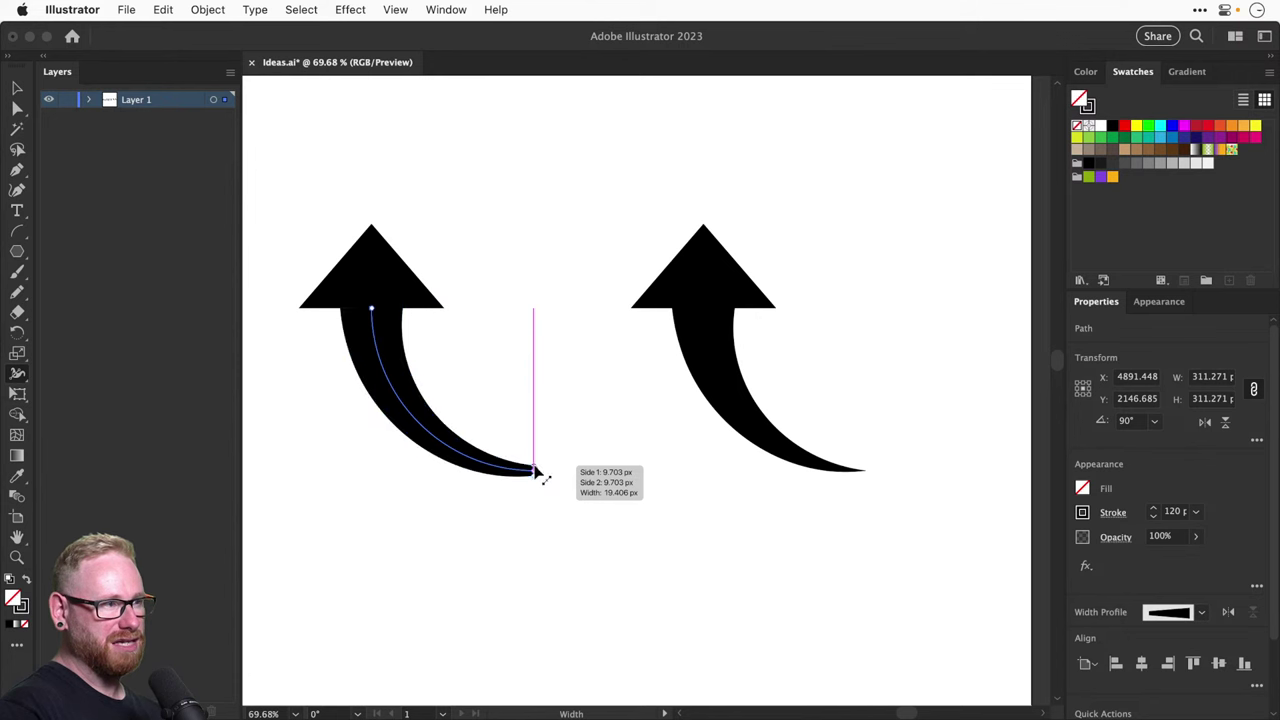
key("v")
left_click(571, 392)
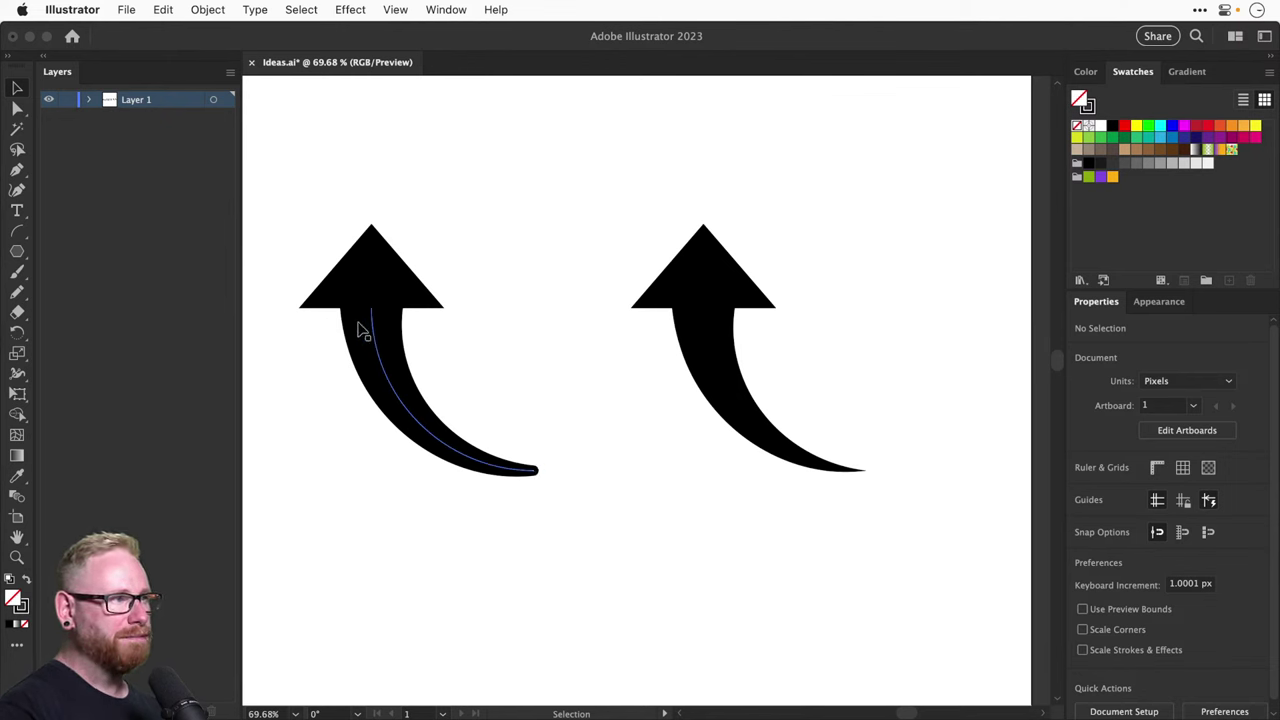
Set the left curved arrow's stroke weight to 140 pt
left_click(463, 472)
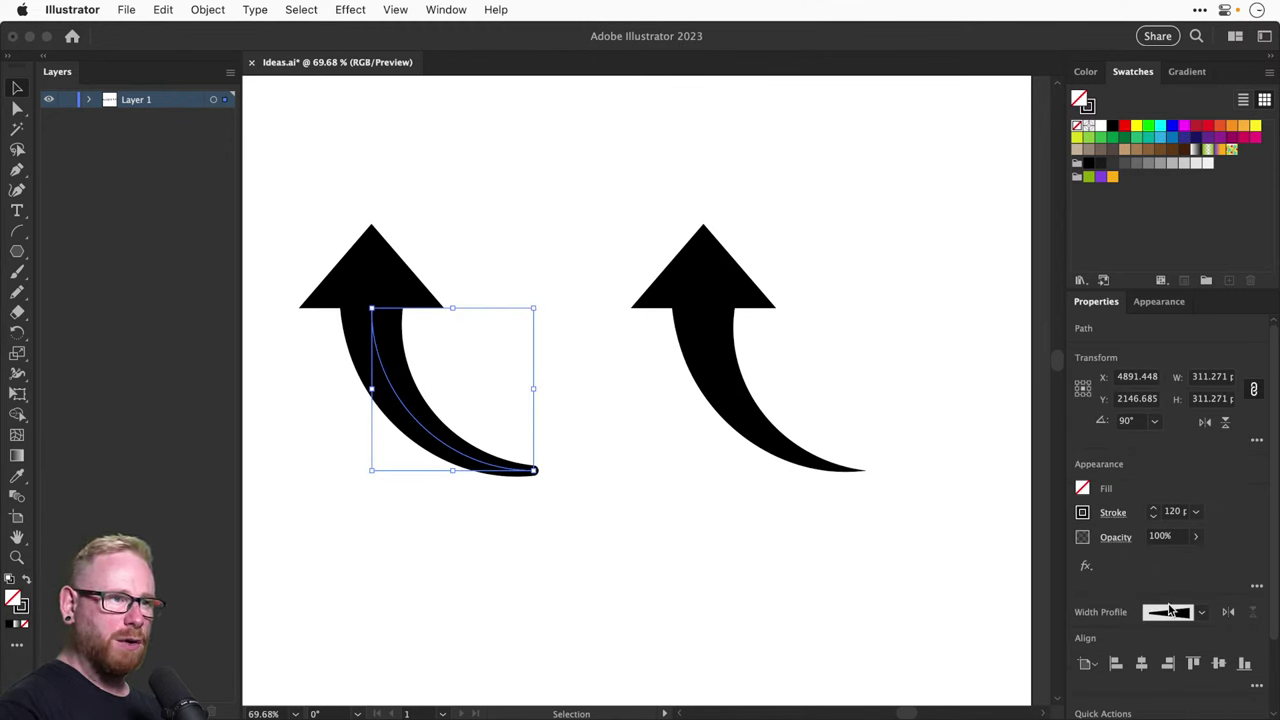
left_click(1153, 517)
left_click(1153, 517)
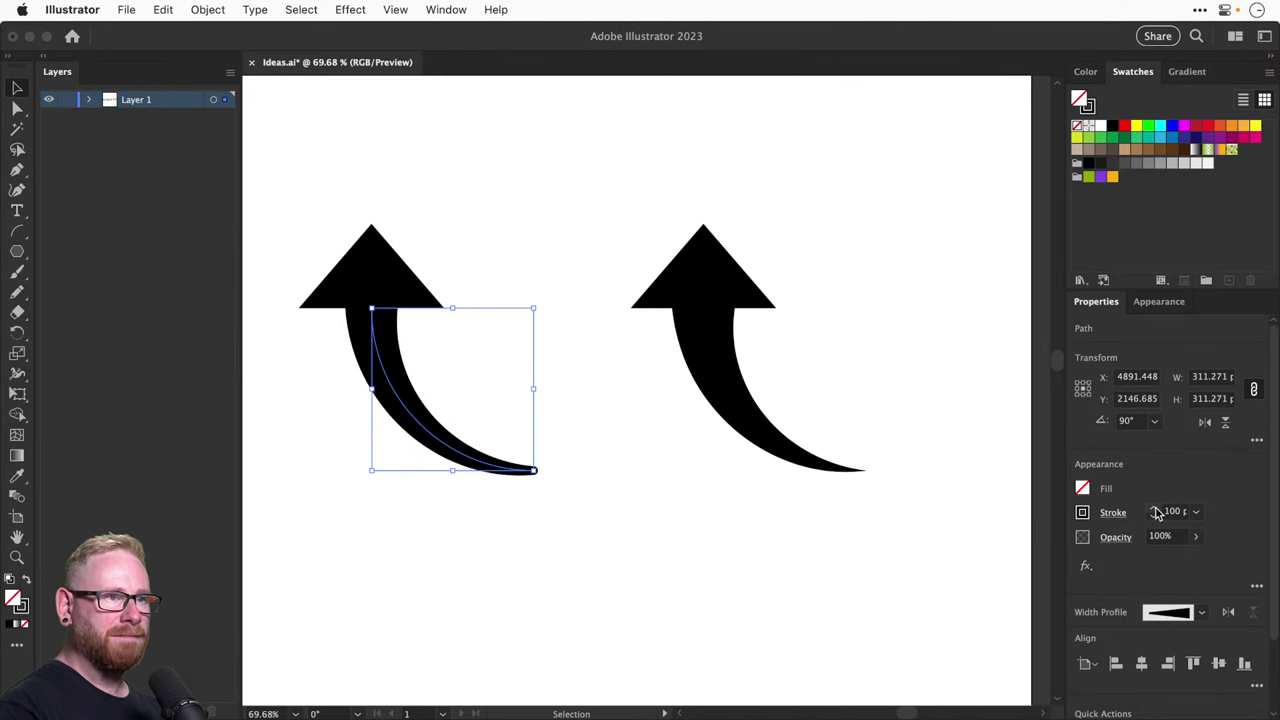
left_click(1154, 508)
left_click(1154, 508)
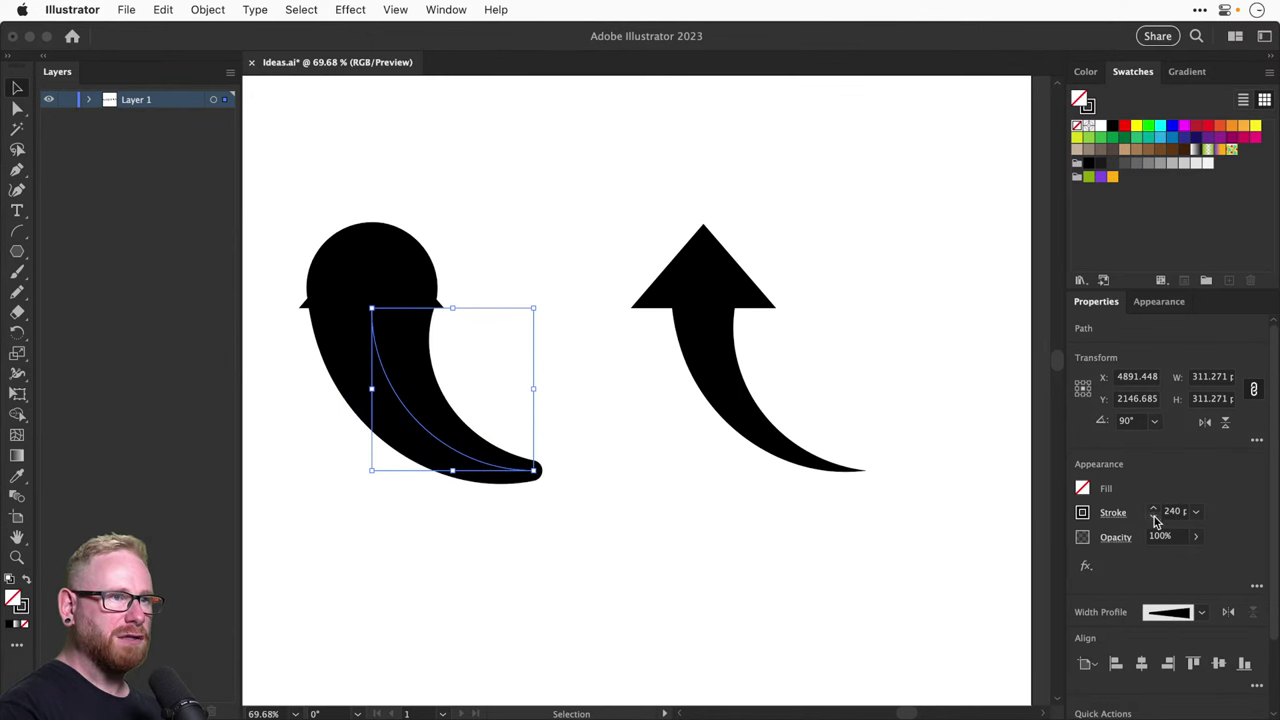
left_click(1154, 518)
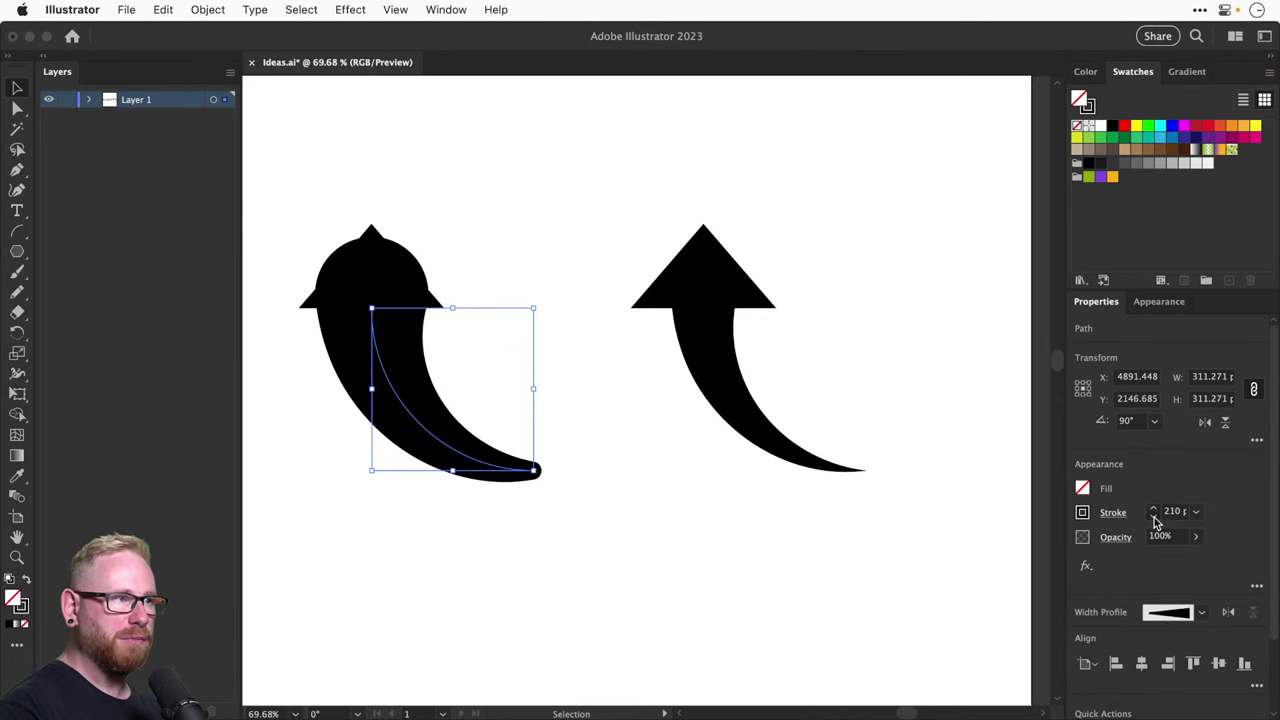
left_click(1154, 517)
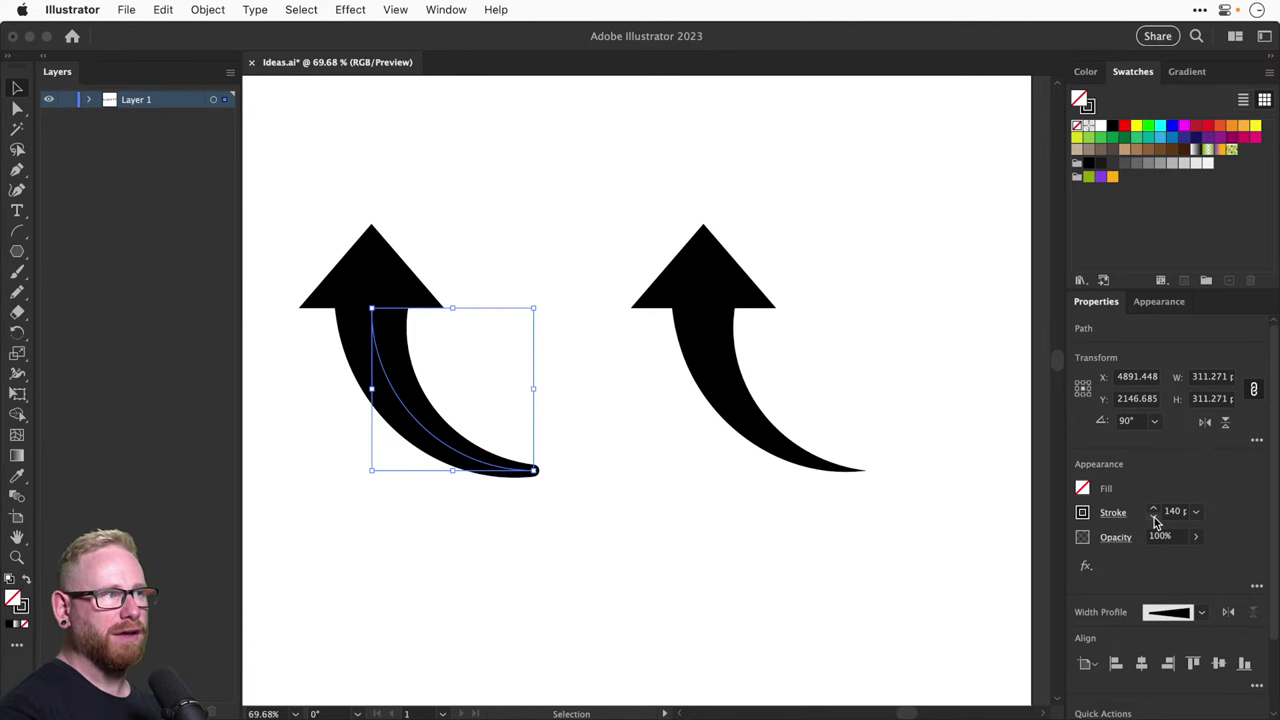
left_click(543, 234)
scroll(654, 189, "left", 5)
scroll(654, 189, "down", 2)
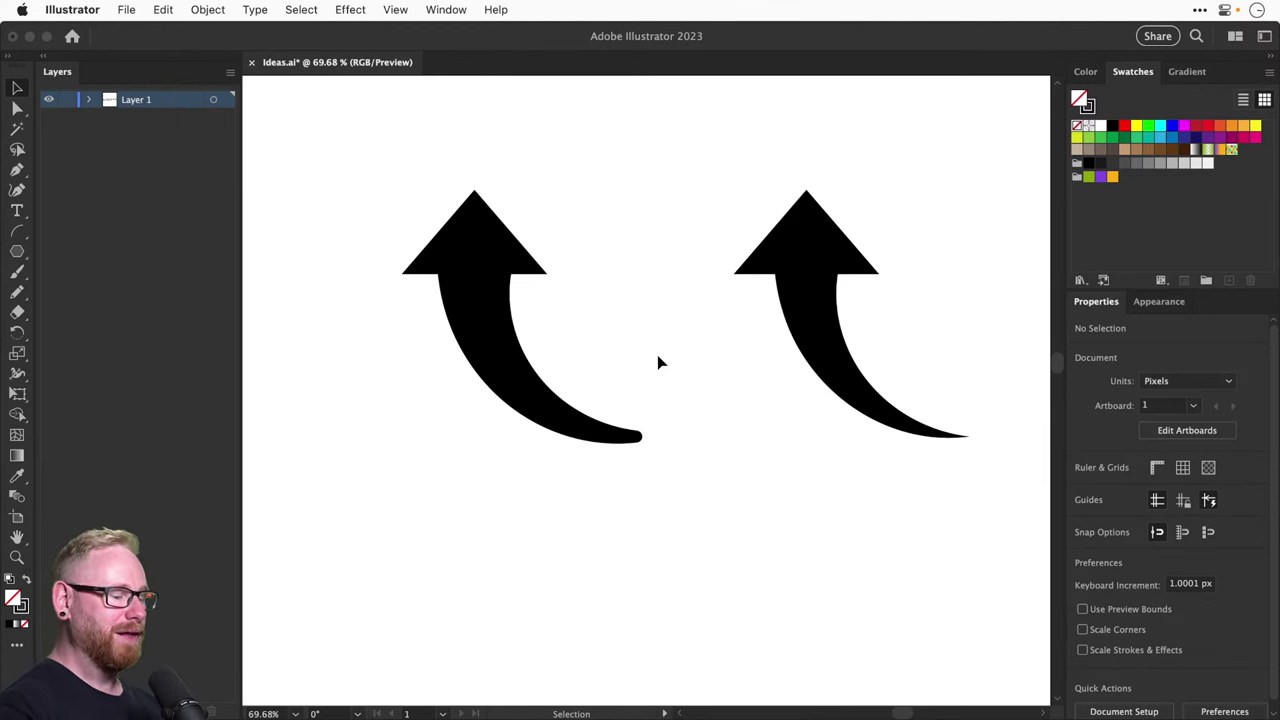
Zoom out over the arrow row and save the document
key("super+minus")
key("super+minus")
key("super+minus")
key("super+minus")
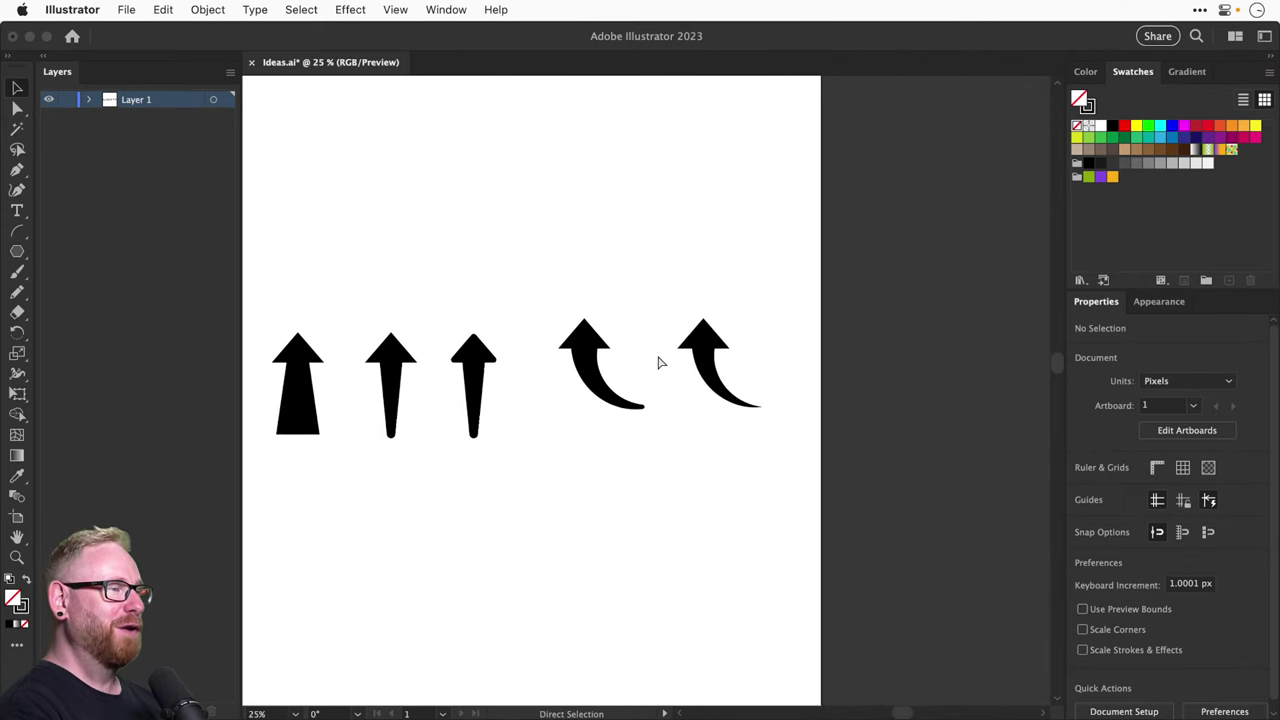
scroll(632, 385, "left", 2)
left_click_drag(632, 385, 823, 434)
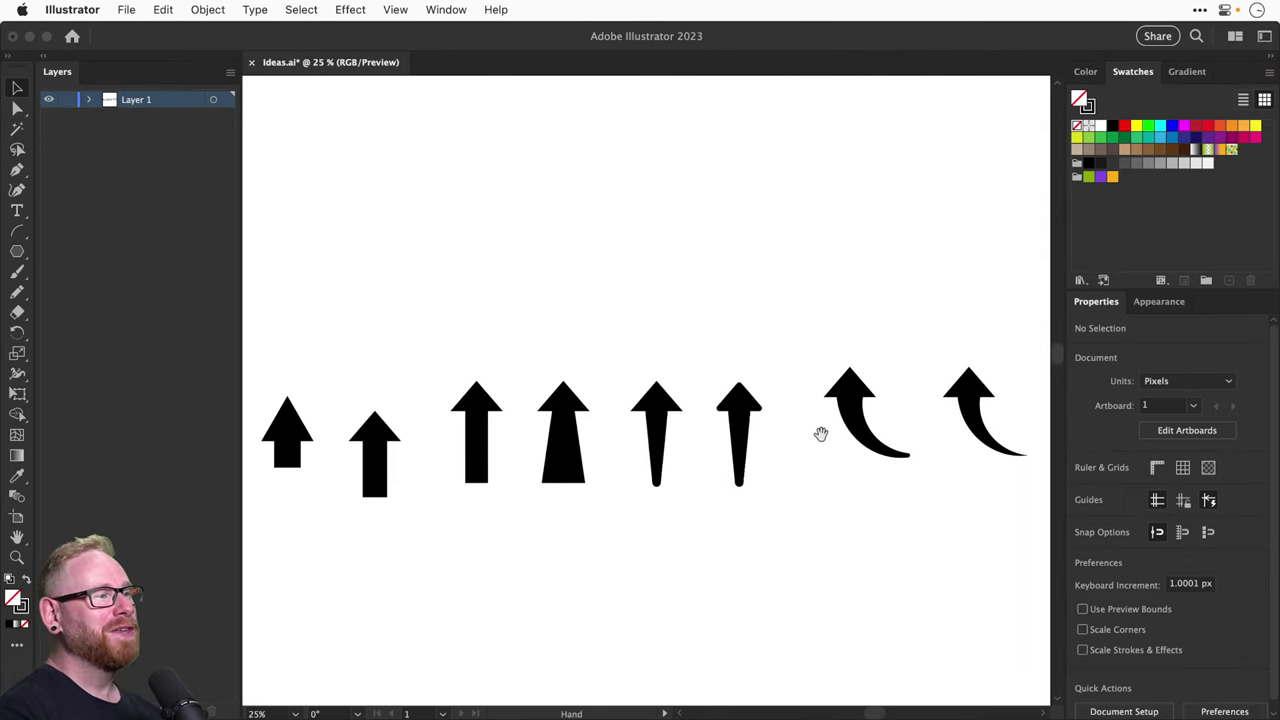
key("super+s")
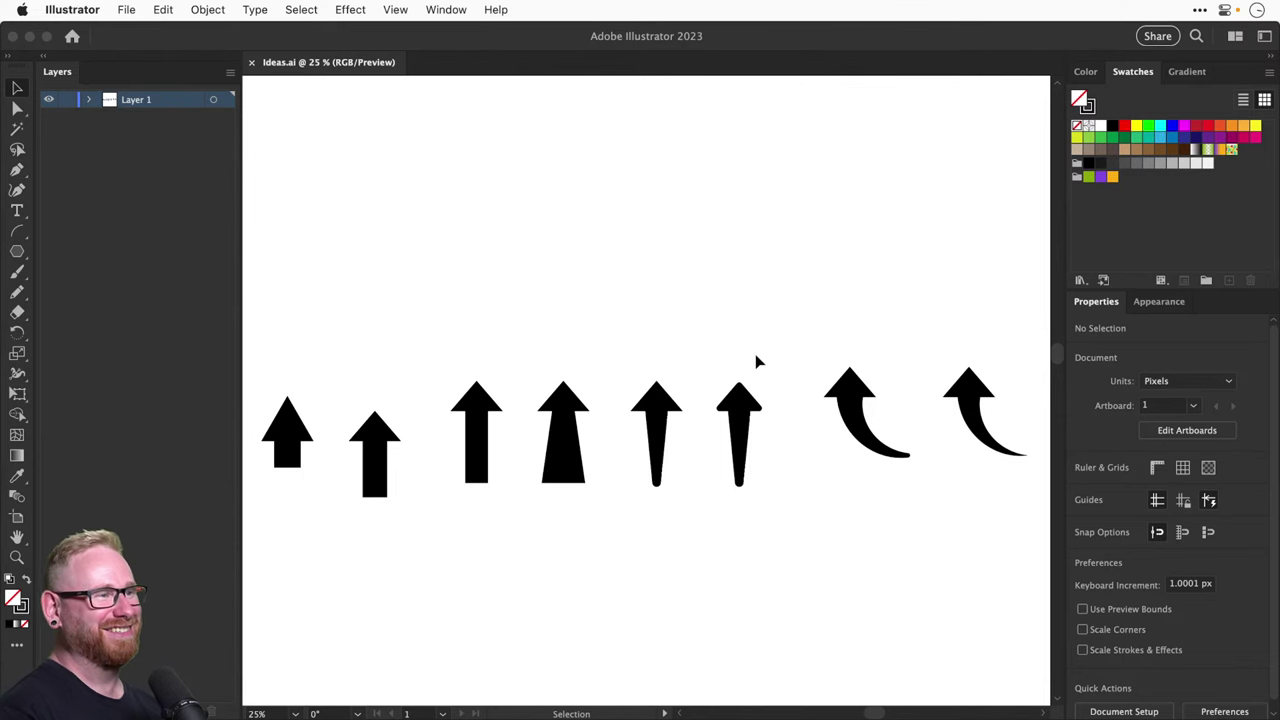
Pan along the arrow row and zoom in on the left curved arrow
key("space")
left_click_drag(831, 423, 799, 411)
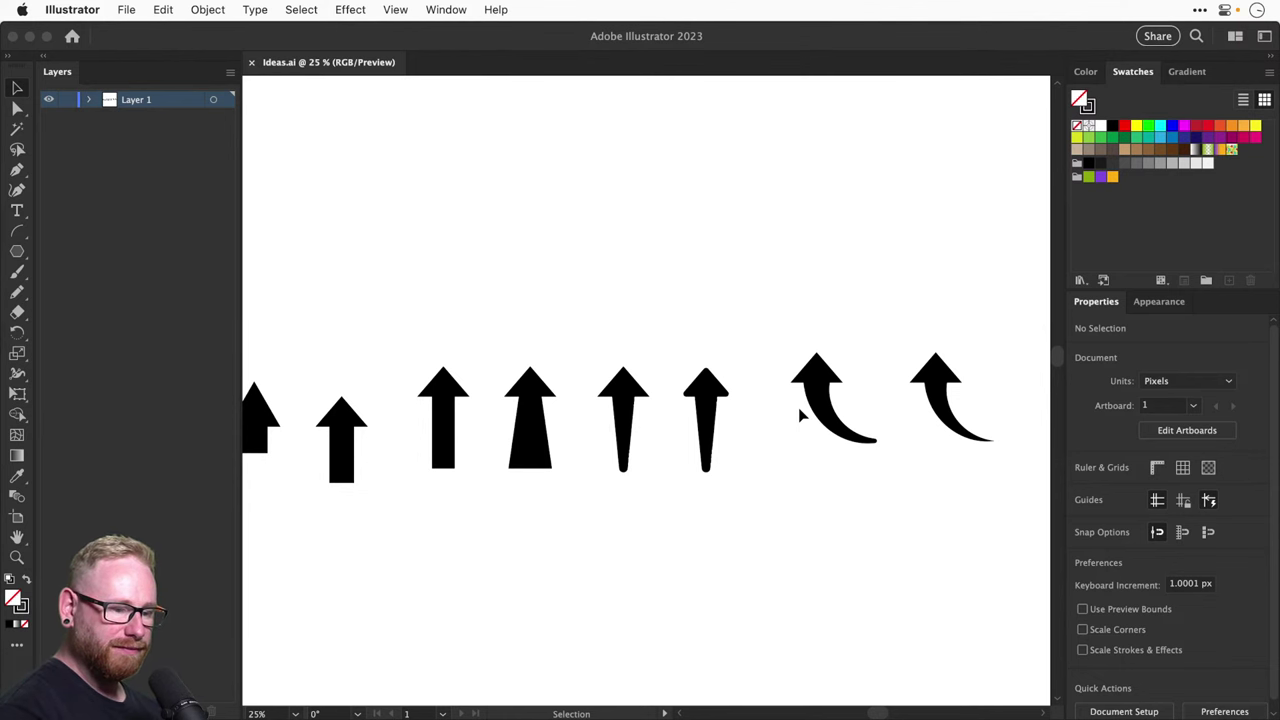
left_click_drag(754, 321, 597, 300)
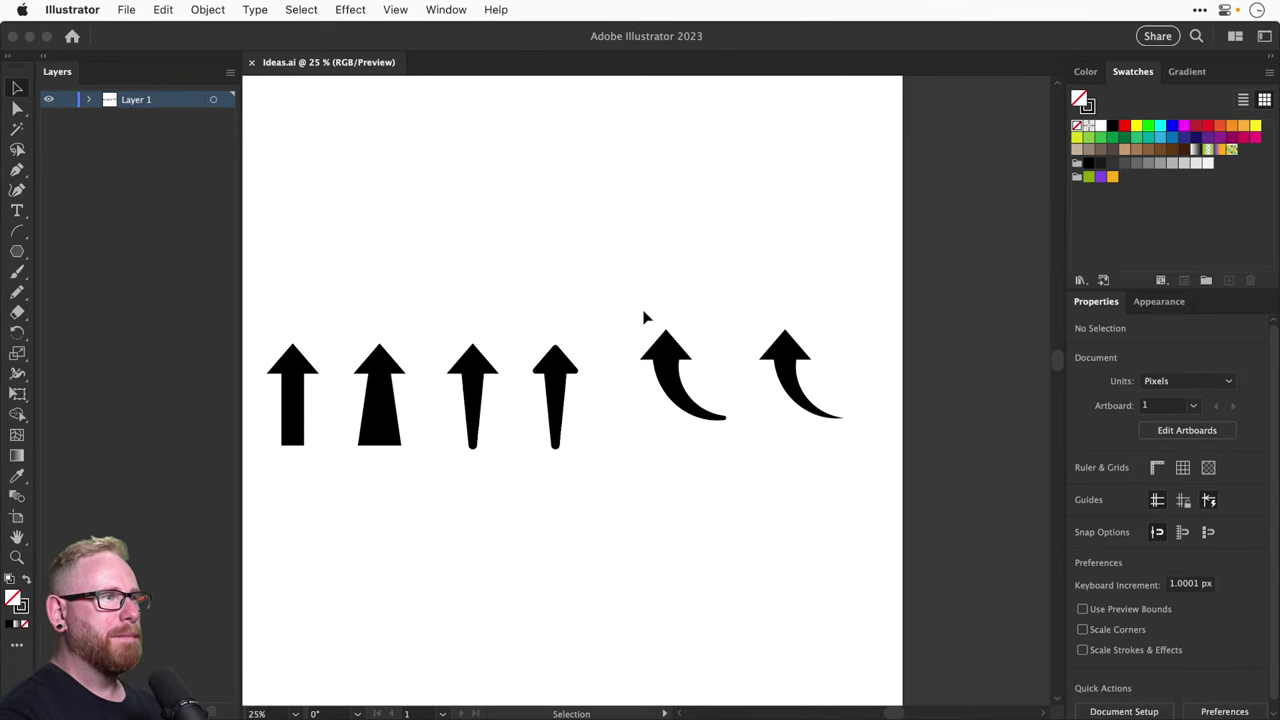
key("z")
left_click_drag(626, 341, 672, 411)
Select the left curved arrow and cut its tail path partway with the Scissors tool
key("v")
left_click_drag(391, 357, 490, 130)
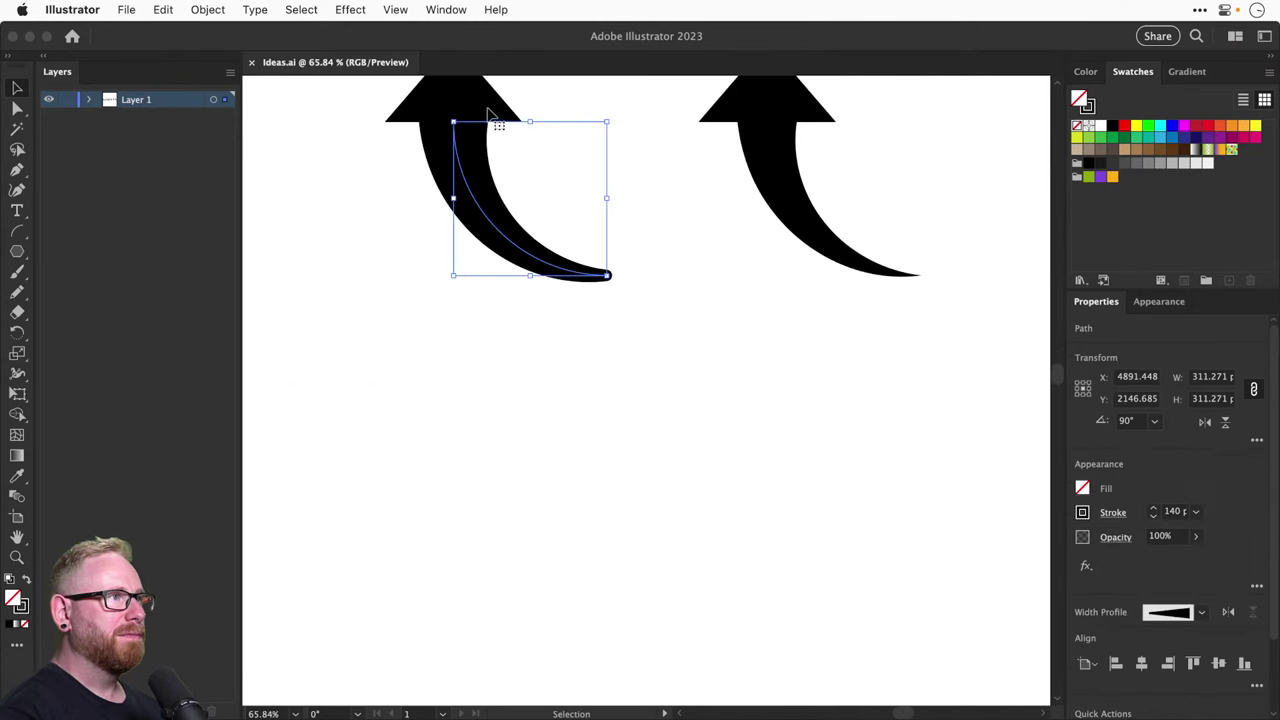
left_click_drag(390, 103, 473, 566)
scroll(473, 566, "down", 3)
scroll(473, 566, "left", 2)
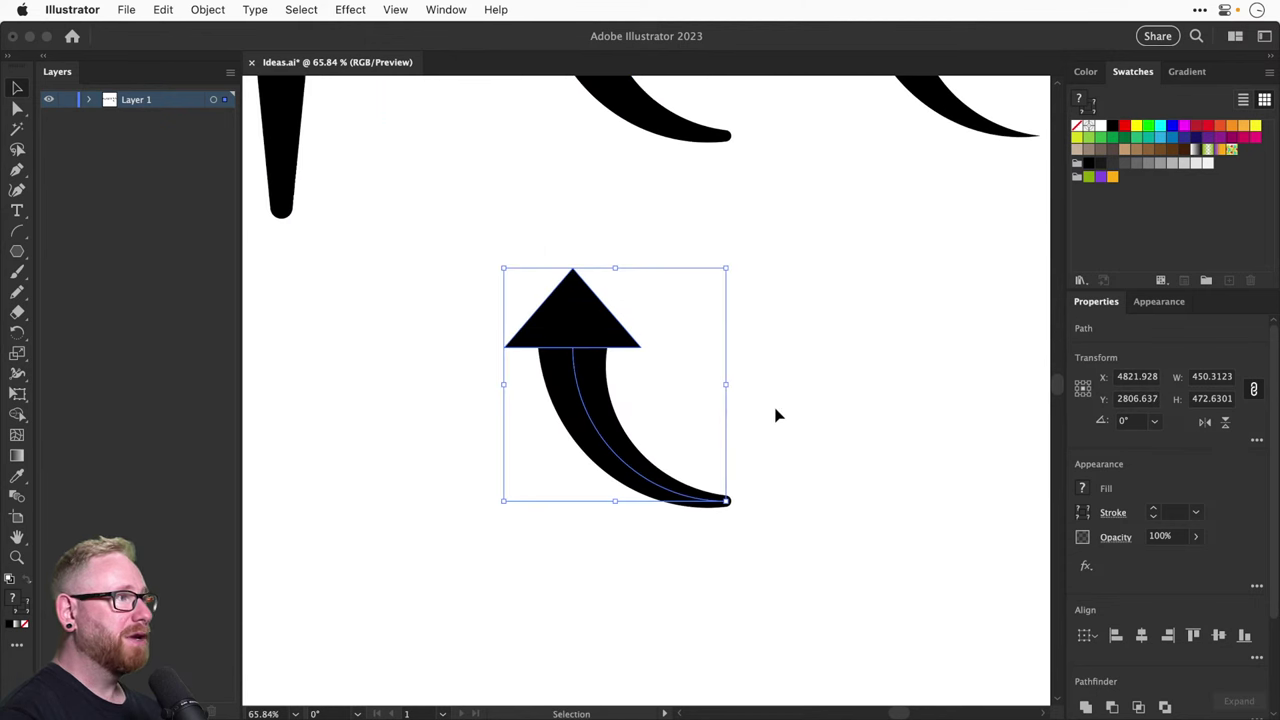
left_click(20, 318)
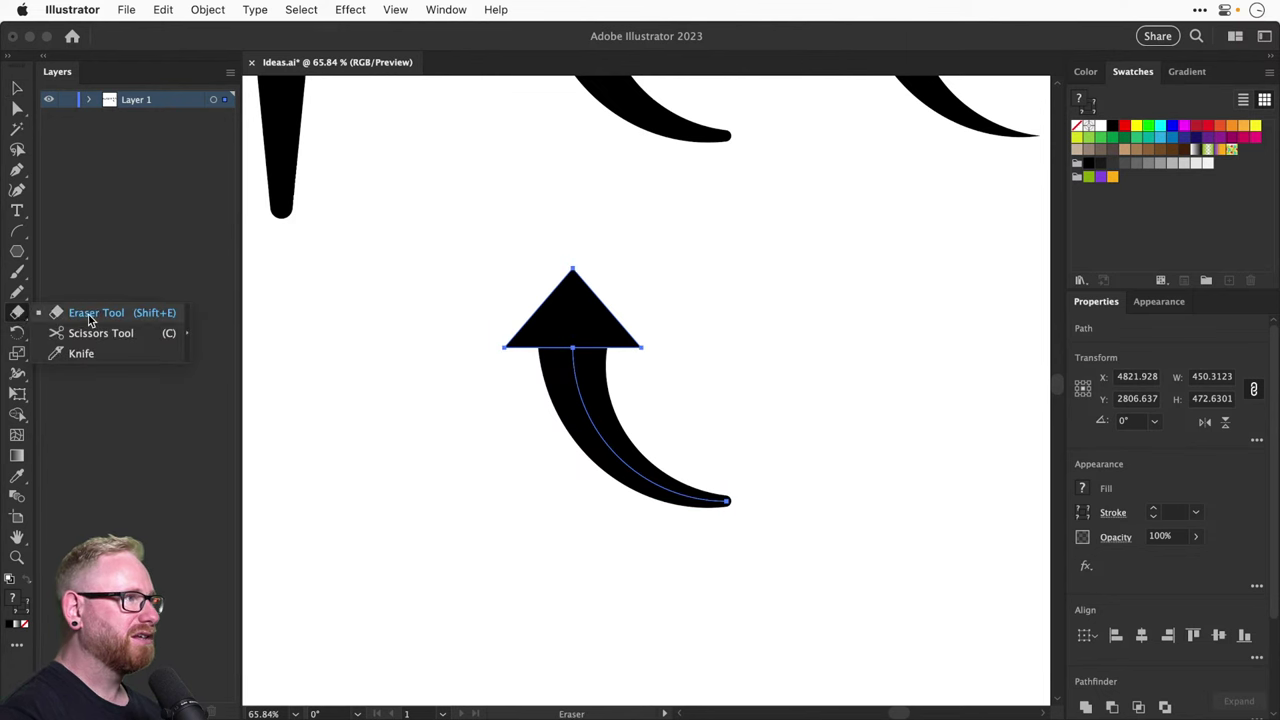
left_click(90, 335)
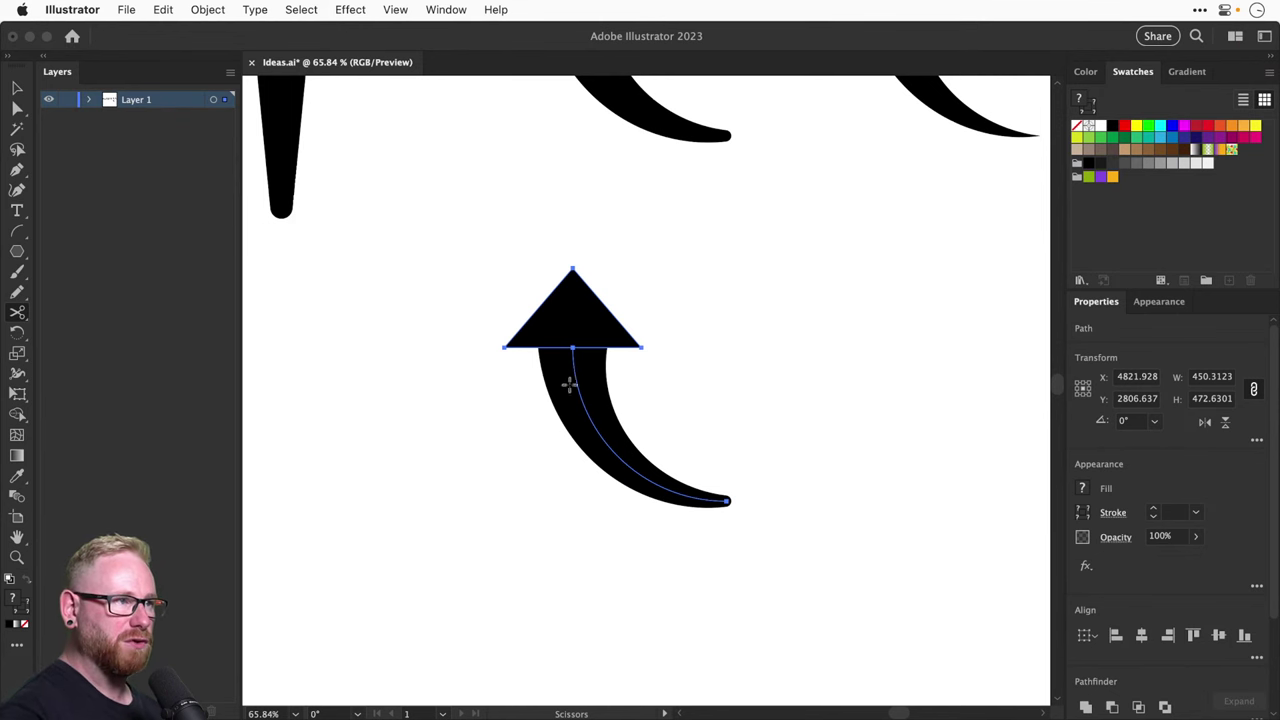
left_click(650, 480)
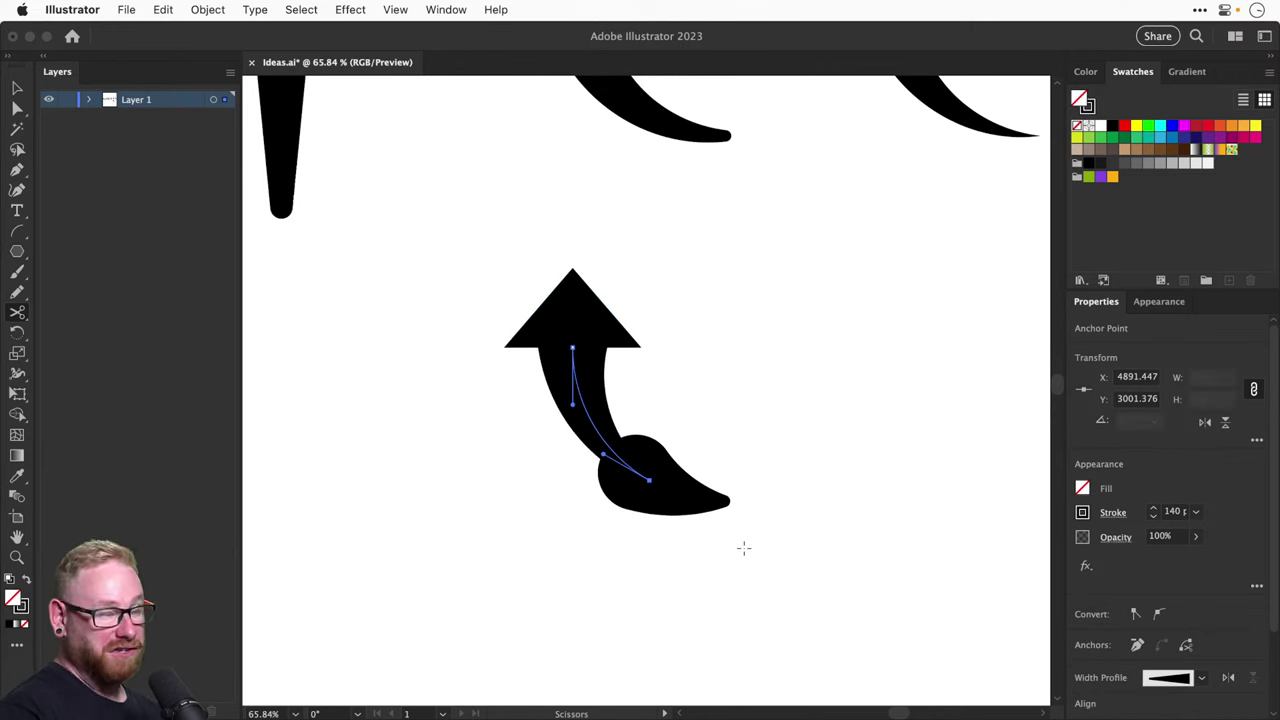
key("v")
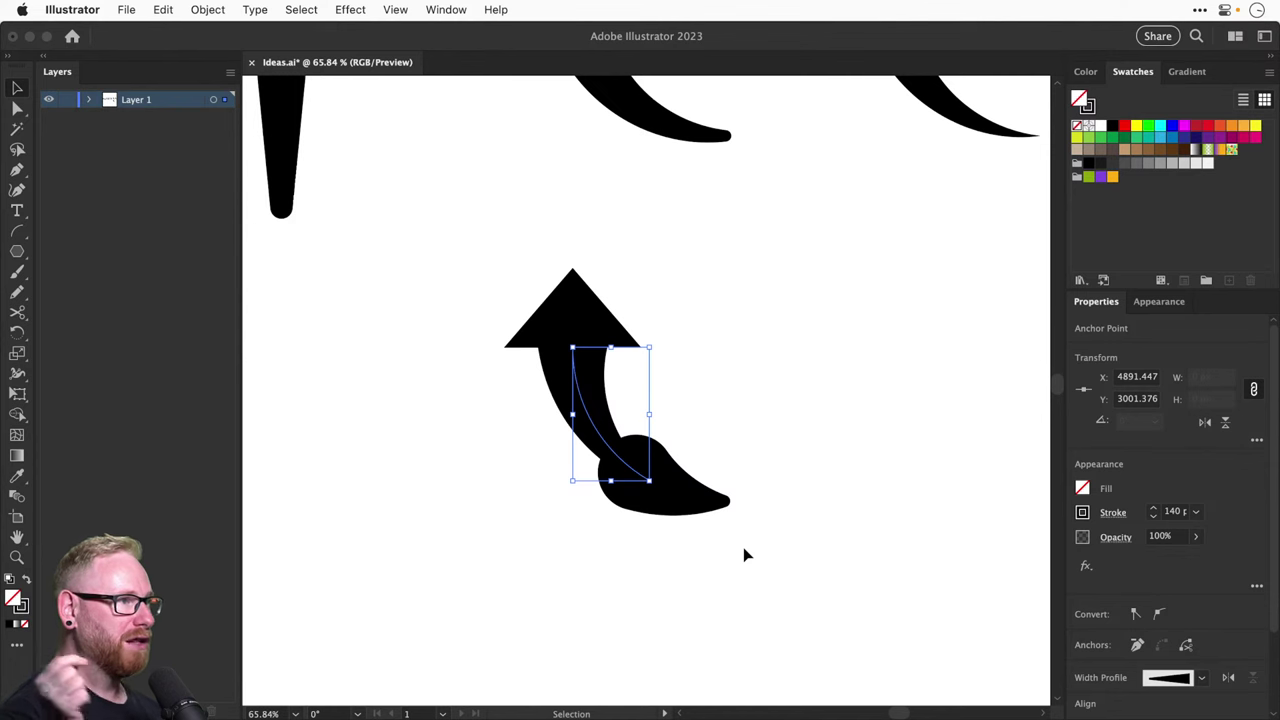
Find the stray blob at the arrow's tail in Outline view and delete it
key("super+y")
left_click(757, 453)
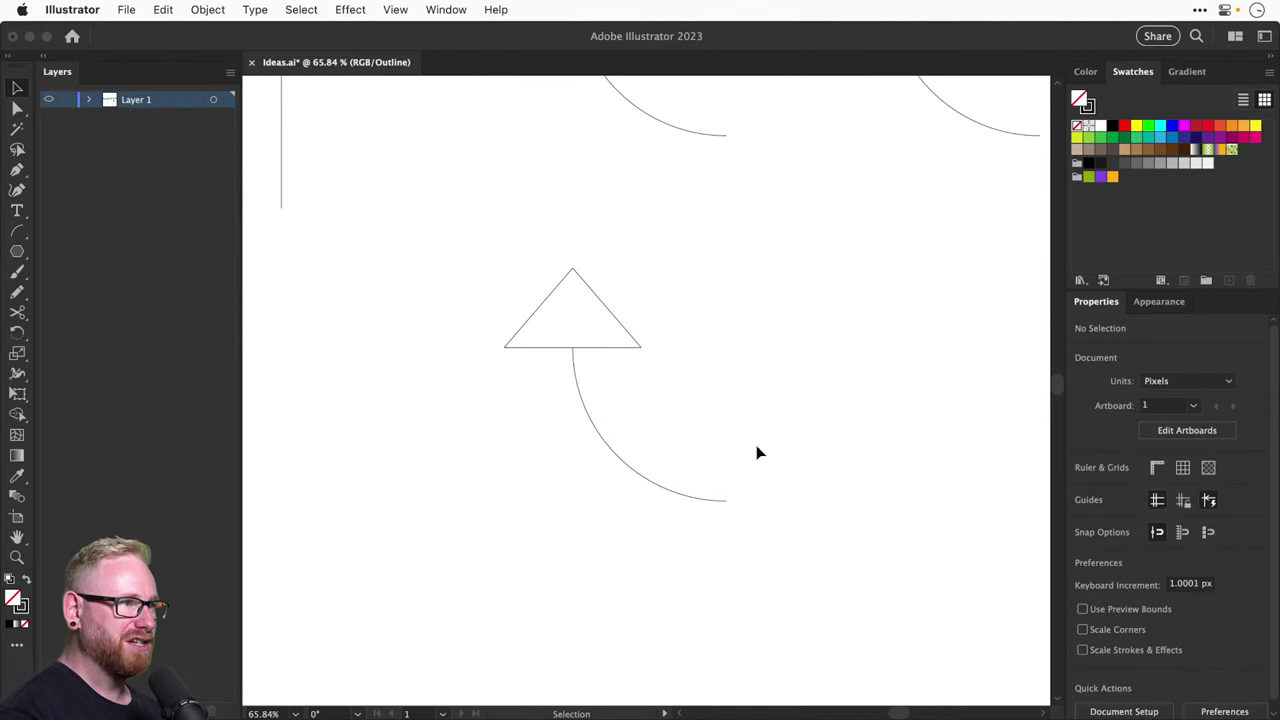
left_click(589, 423)
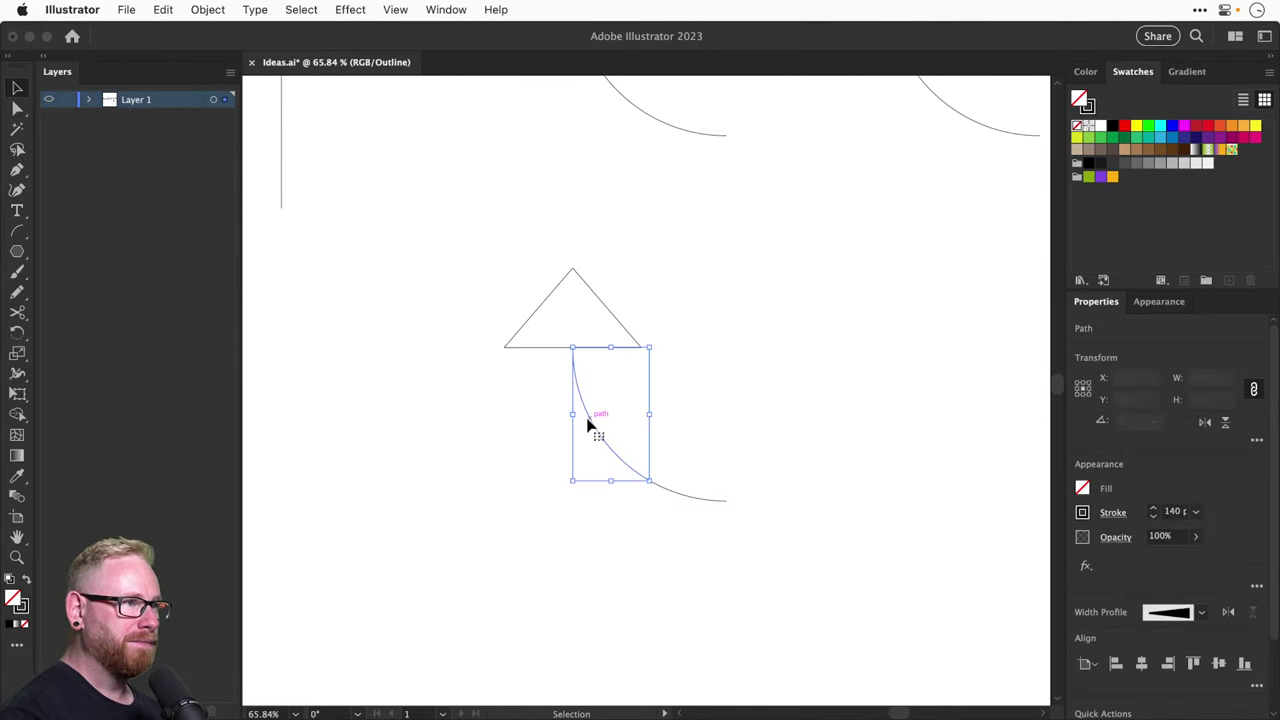
left_click(702, 503)
key("super+y")
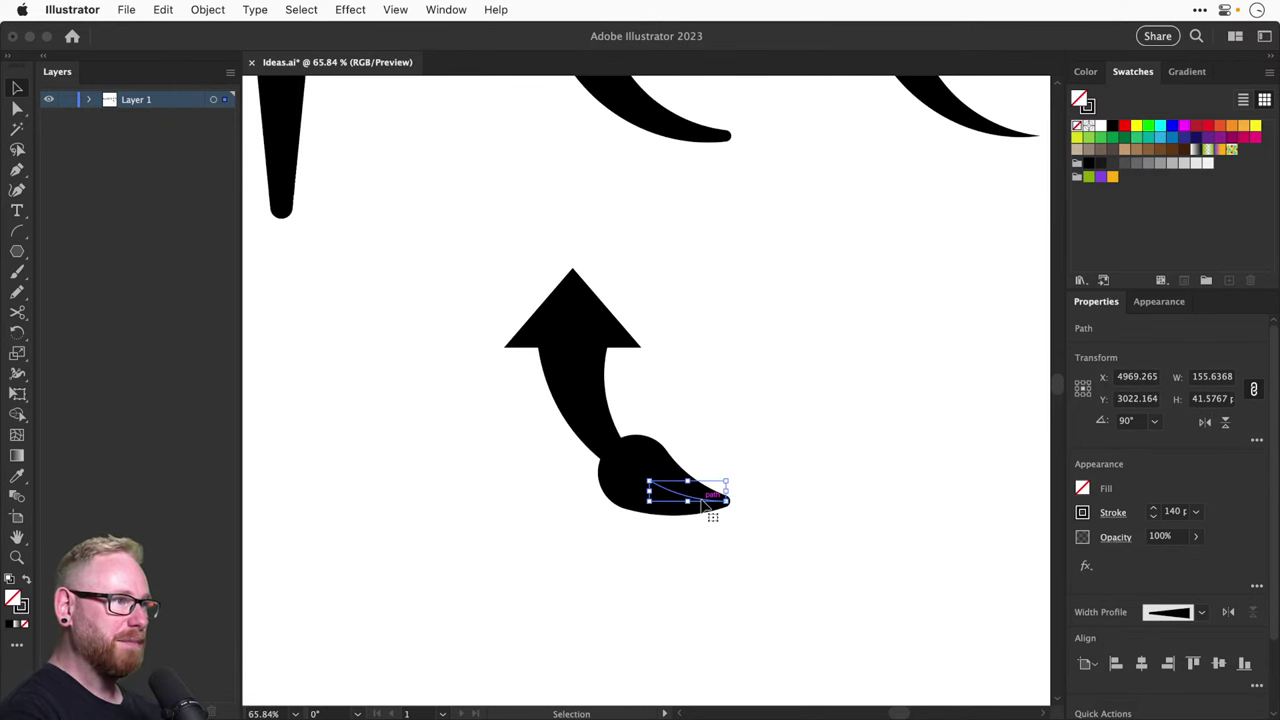
key("Delete")
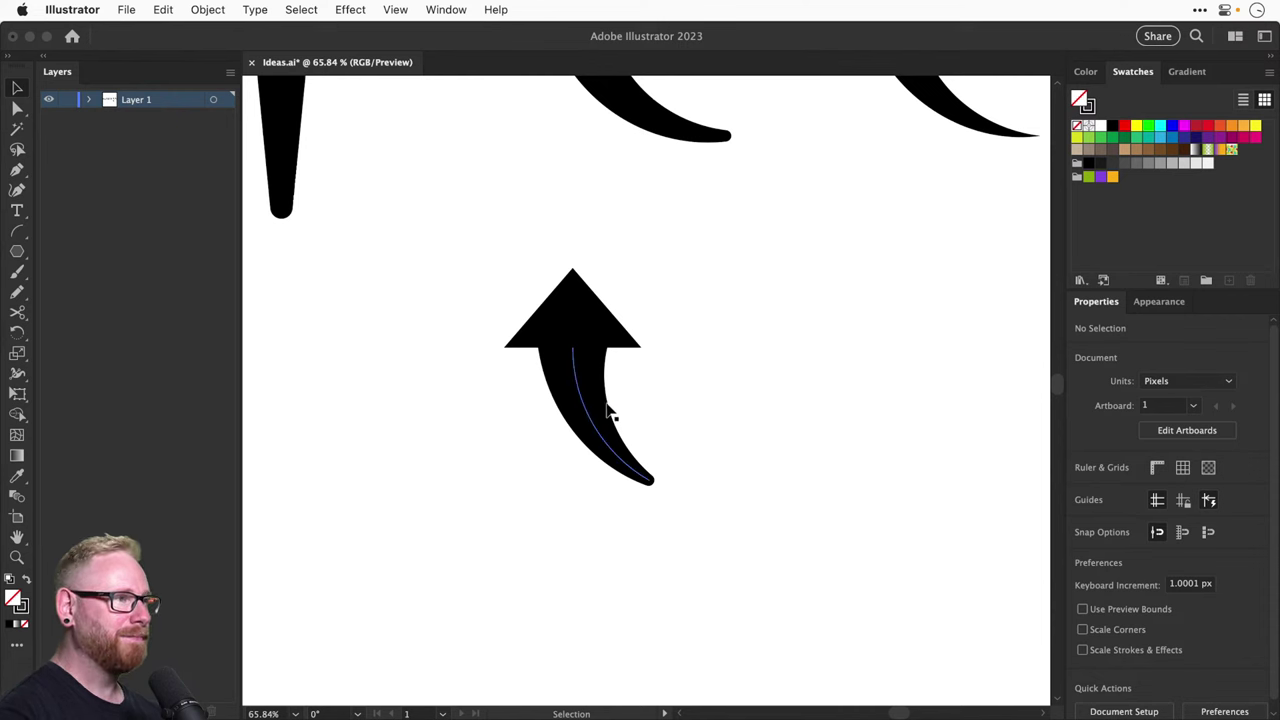
Move the smaller curved arrow up into the row beside the straight arrows
left_click_drag(697, 413, 697, 520)
key("super+minus")
key("super+minus")
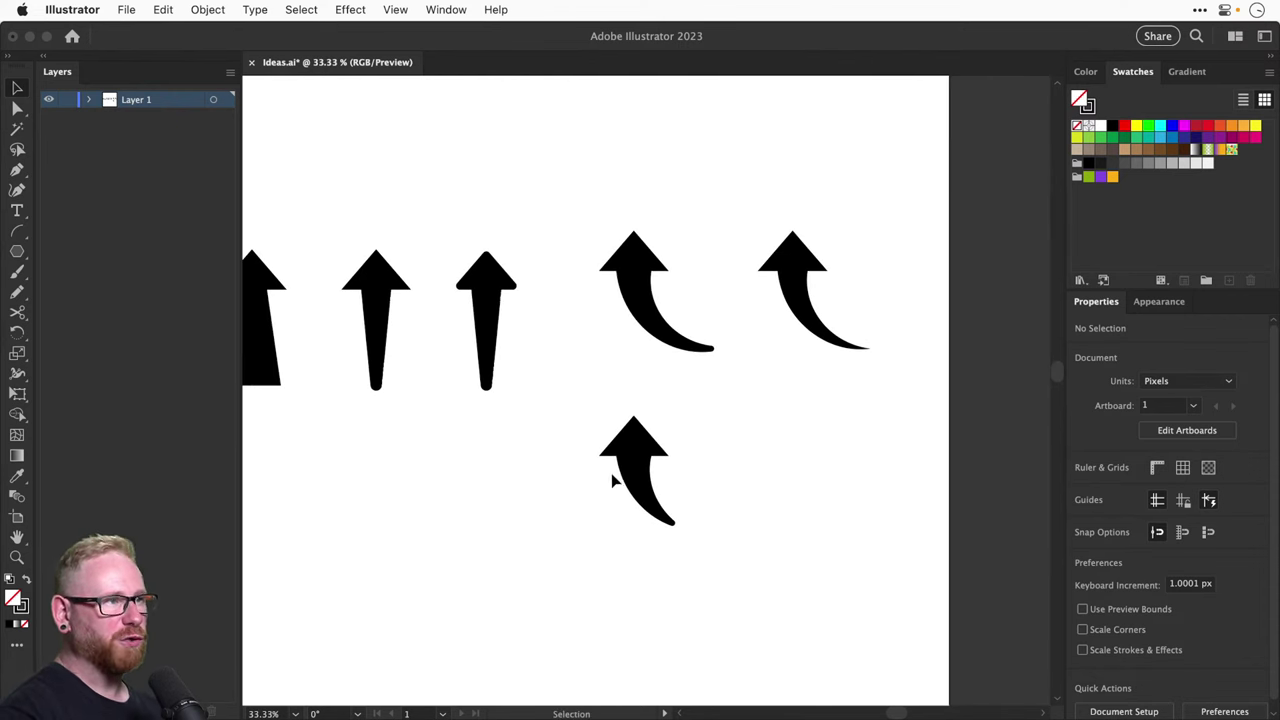
left_click(650, 480)
left_click_drag(650, 480, 594, 385)
left_click_drag(530, 420, 633, 392)
left_click(633, 392)
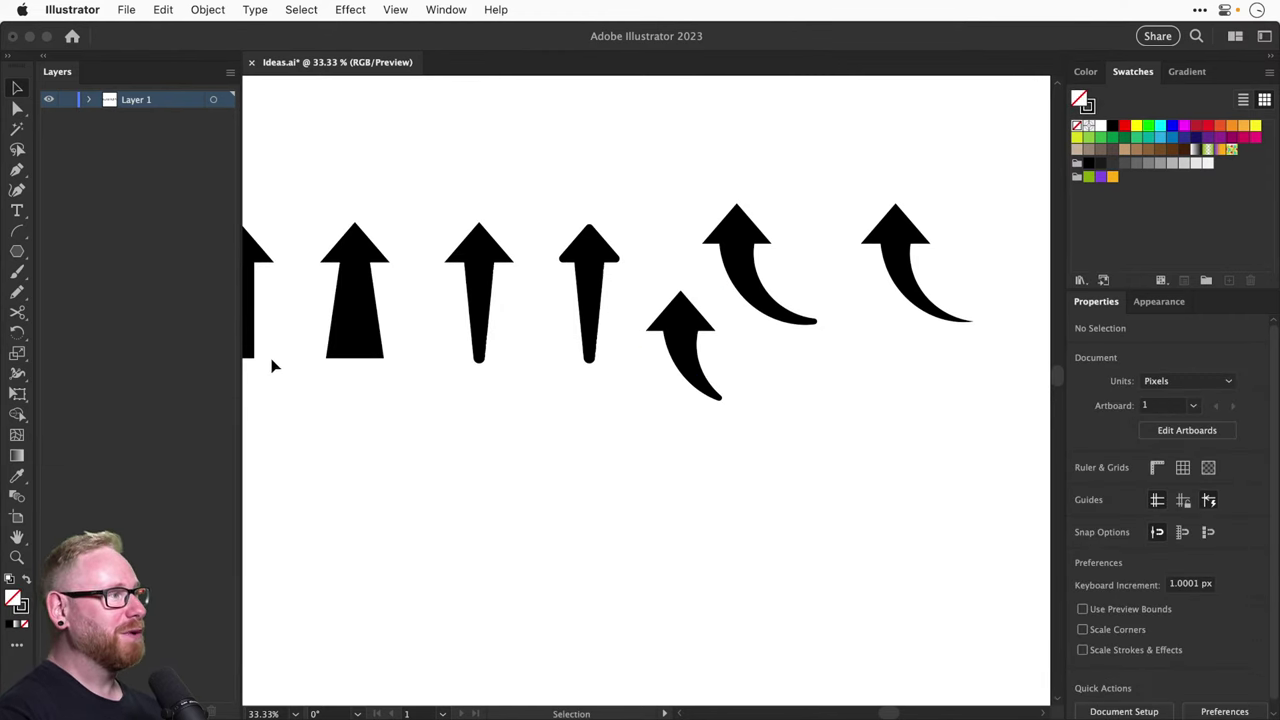
left_click(16, 274)
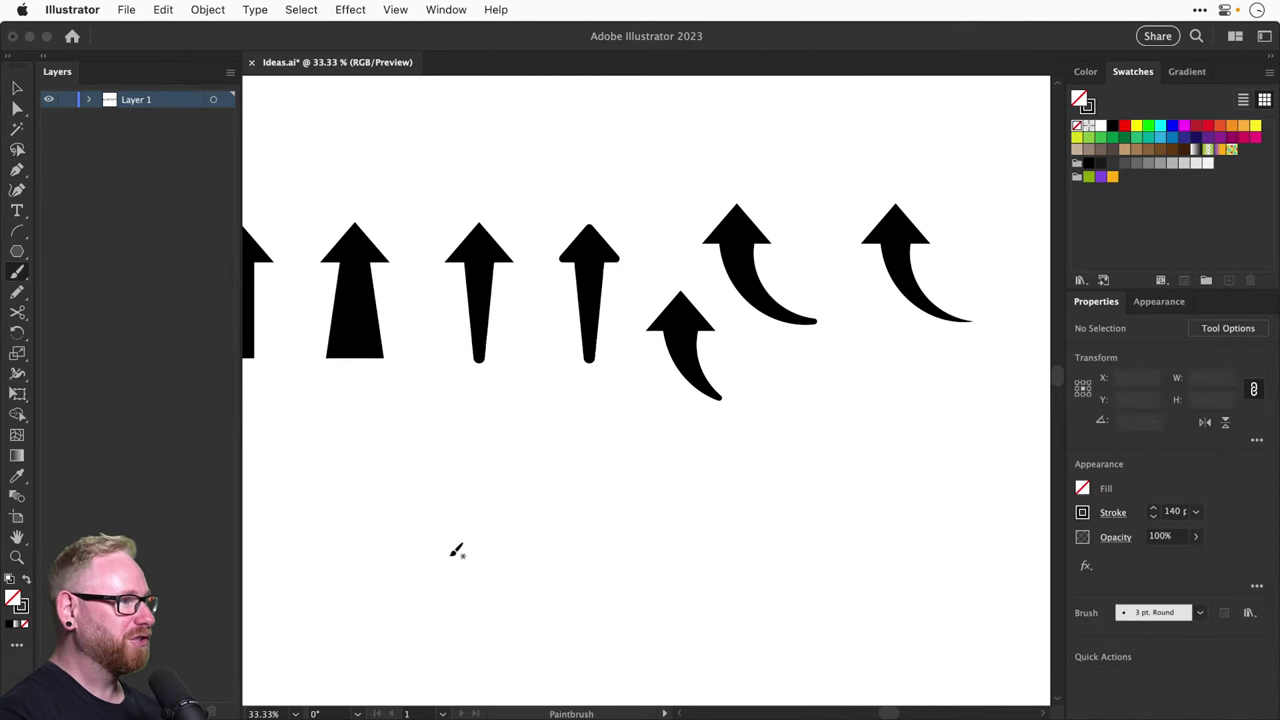
Draw two trial wavy brush strokes below the arrows and undo them
left_click_drag(442, 519, 597, 523)
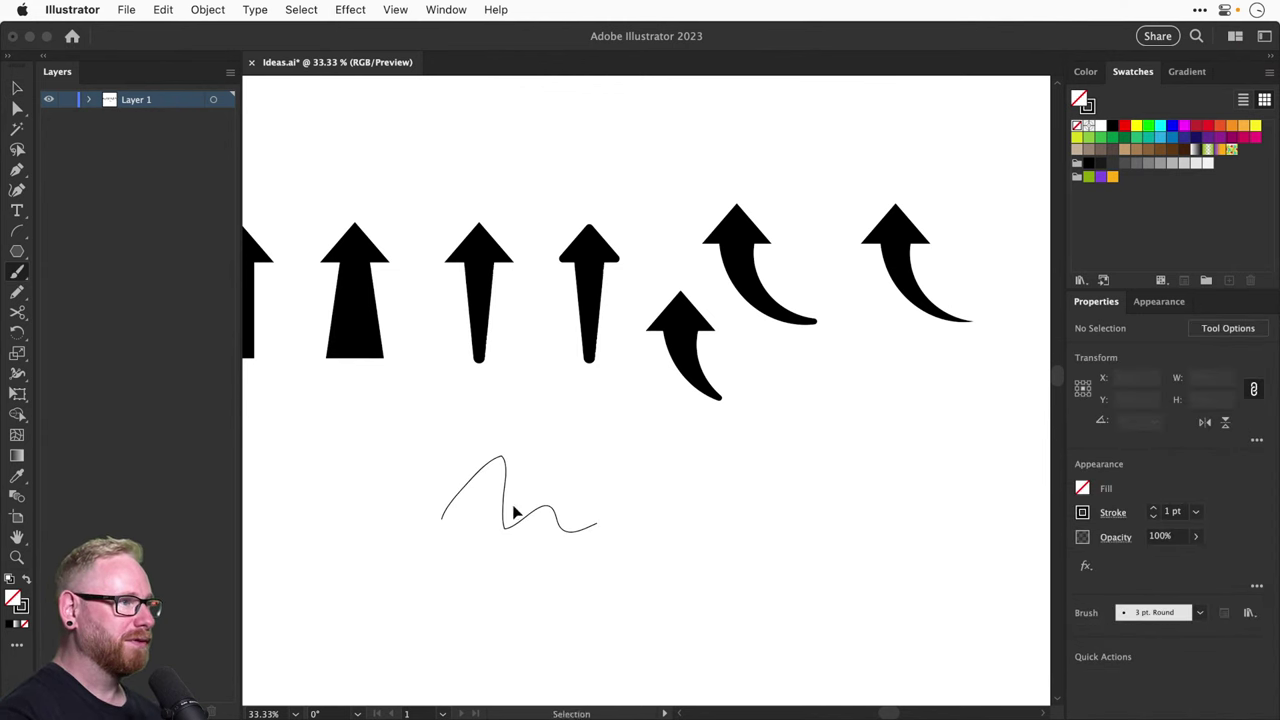
key("super+z")
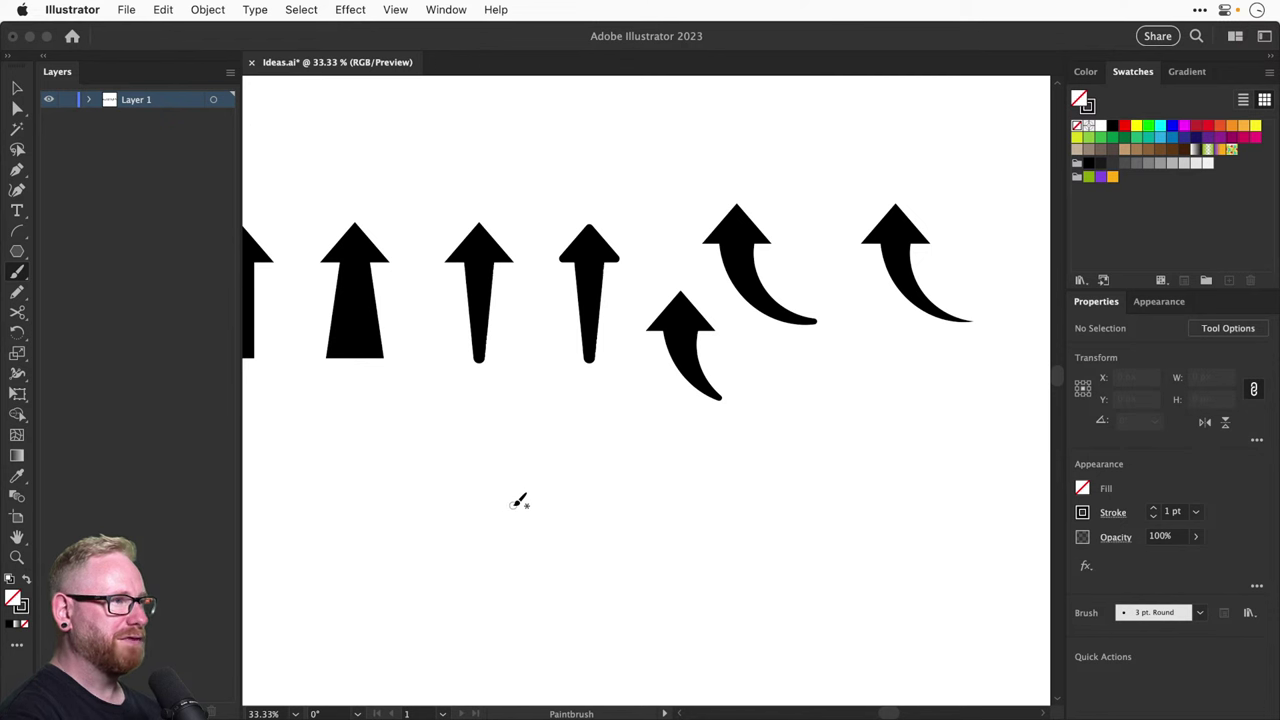
mouse_move(454, 503)
left_mouse_down()
mouse_move(545, 502)
mouse_move(630, 478)
mouse_move(703, 547)
left_mouse_up()
key("super+z")
Set Paintbrush fidelity to Smooth and paint a smooth looping stroke below the arrows
double_click(17, 271)
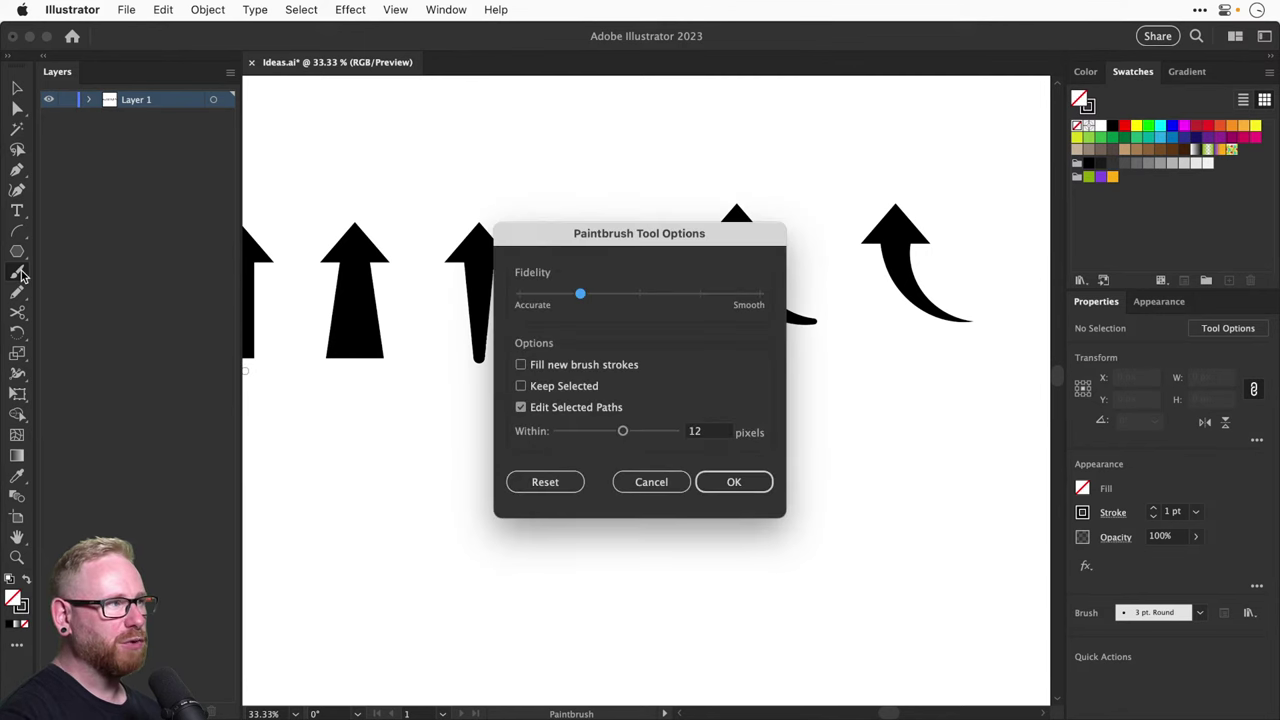
left_click_drag(580, 293, 760, 290)
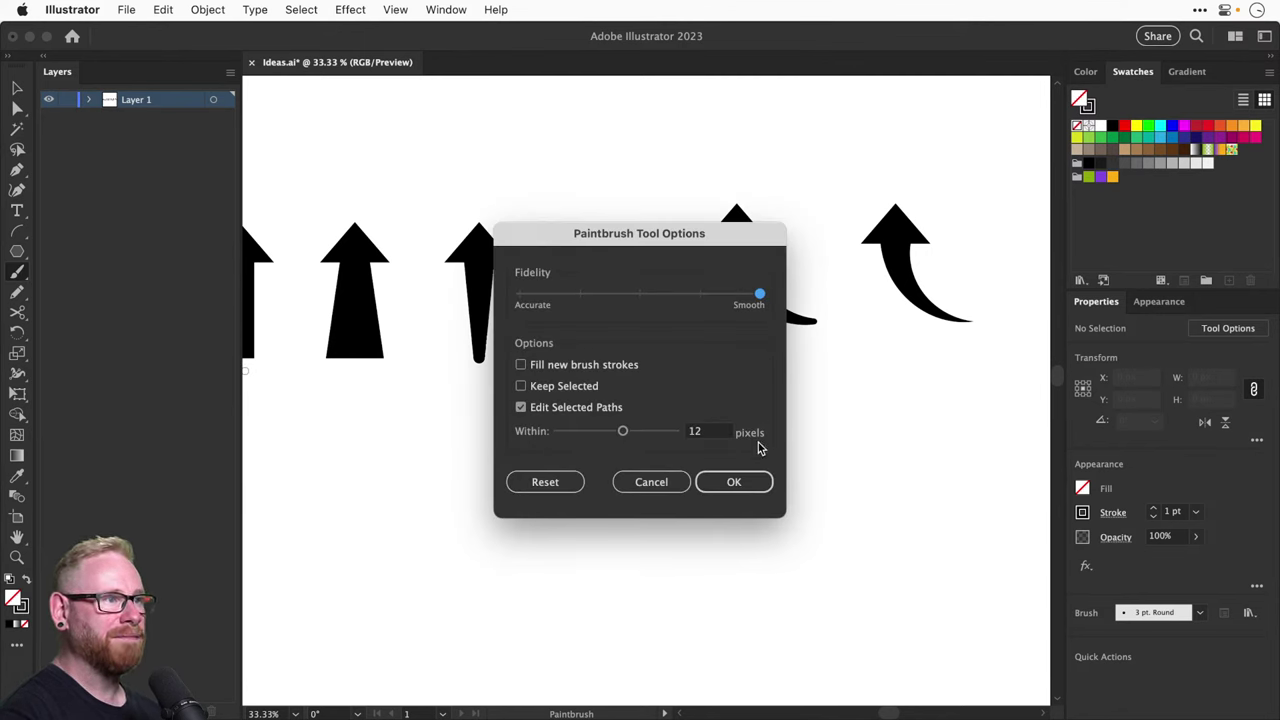
left_click(758, 483)
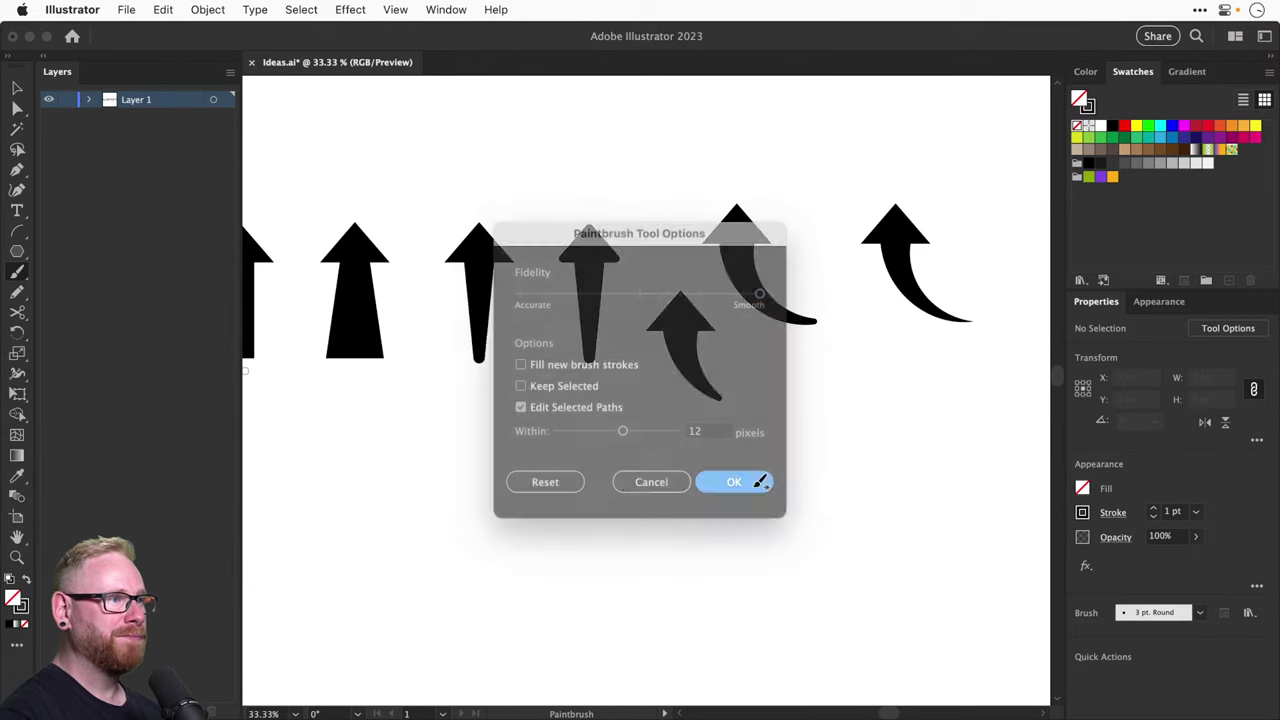
mouse_move(454, 510)
left_mouse_down()
mouse_move(503, 480)
mouse_move(552, 564)
mouse_move(503, 559)
mouse_move(592, 513)
mouse_move(685, 536)
mouse_move(724, 502)
left_mouse_up()
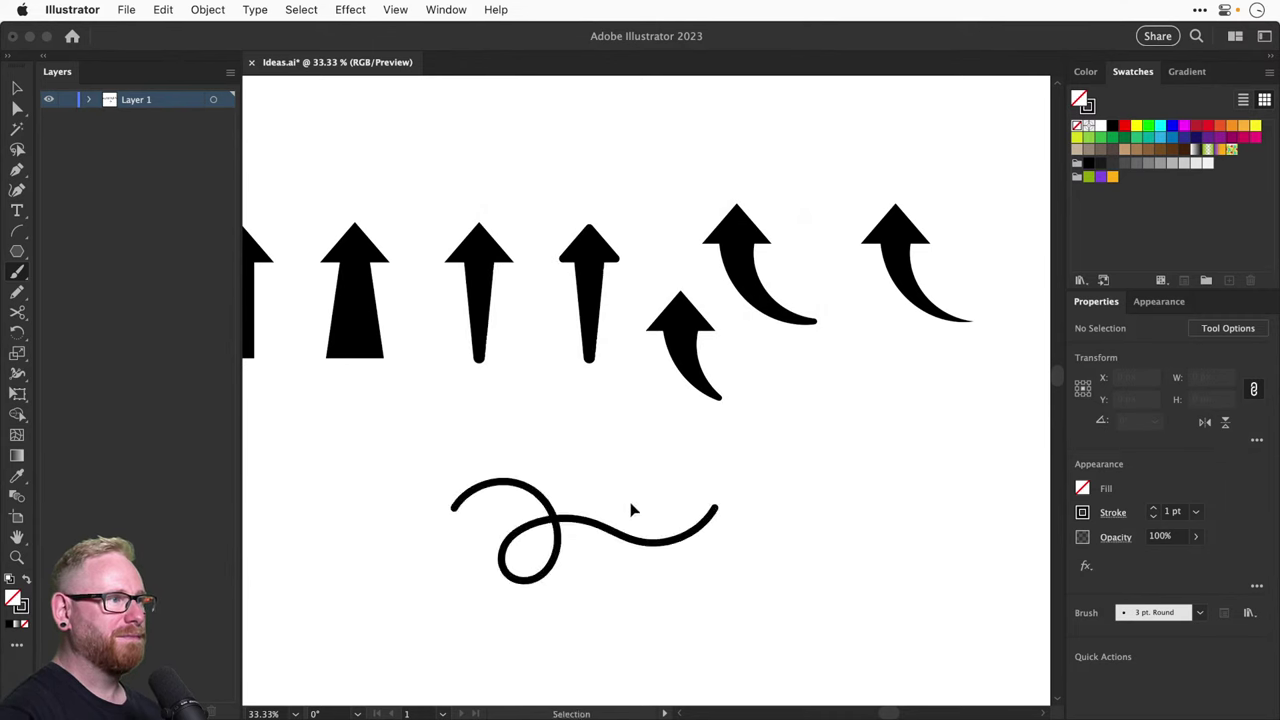
Redraw the looping stroke until the loop sweeps up to the right
key("super+z")
mouse_move(460, 490)
left_mouse_down()
mouse_move(529, 479)
mouse_move(538, 606)
mouse_move(525, 558)
mouse_move(677, 494)
left_mouse_up()
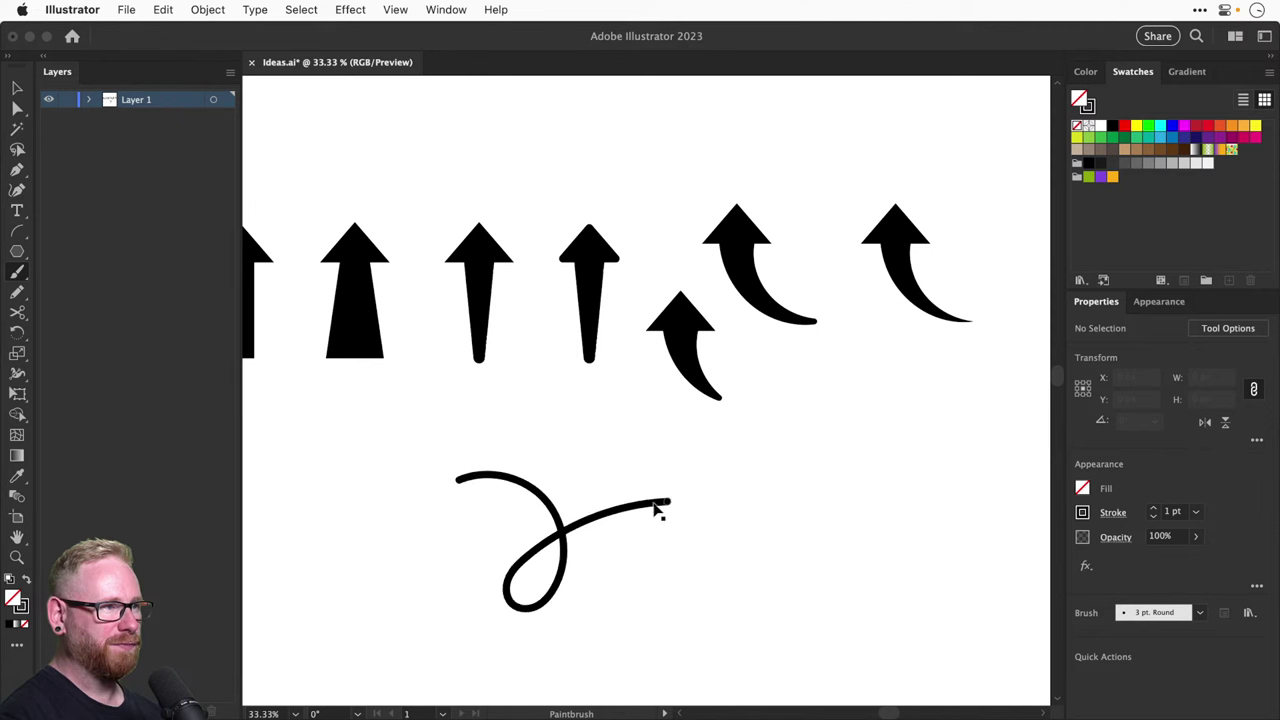
key("super+z")
mouse_move(435, 494)
left_mouse_down()
mouse_move(529, 503)
mouse_move(533, 460)
mouse_move(511, 491)
mouse_move(616, 499)
mouse_move(658, 452)
left_mouse_up()
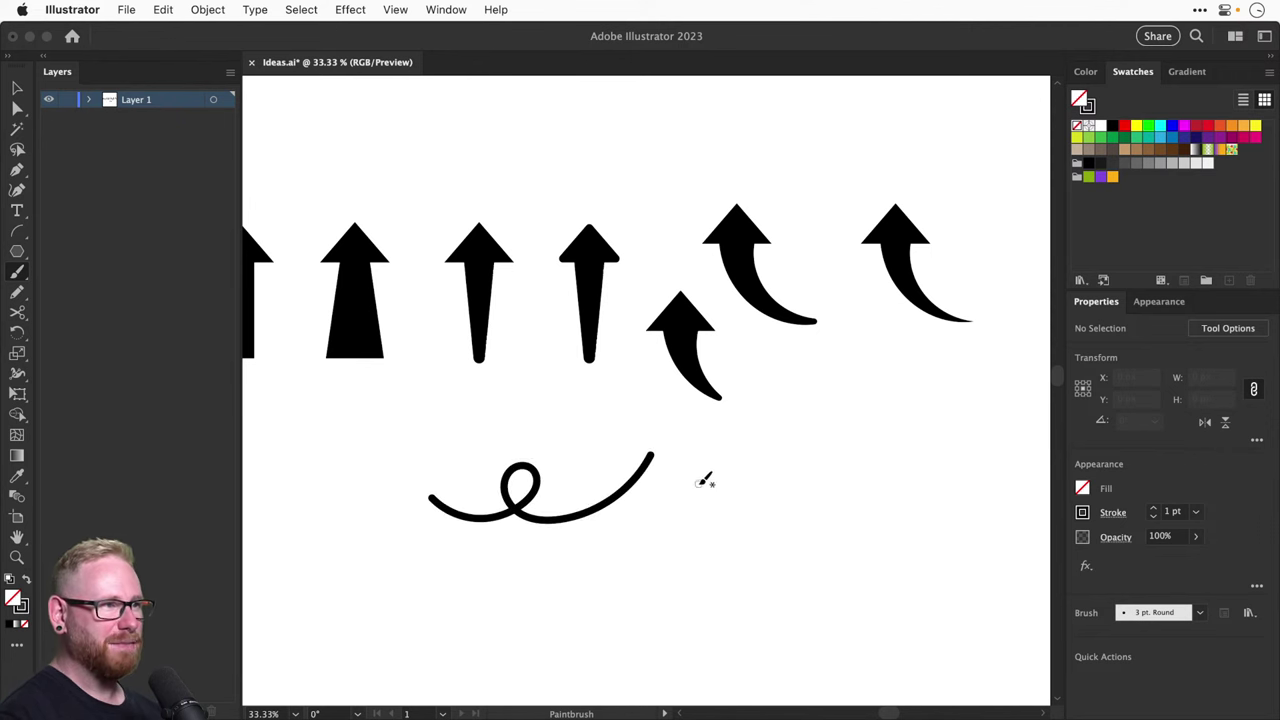
Try a triangle head and a sketched tip at the curve's end, then remove both
key("v")
mouse_move(697, 320)
left_mouse_down()
mouse_move(668, 445)
mouse_move(708, 480)
left_mouse_up()
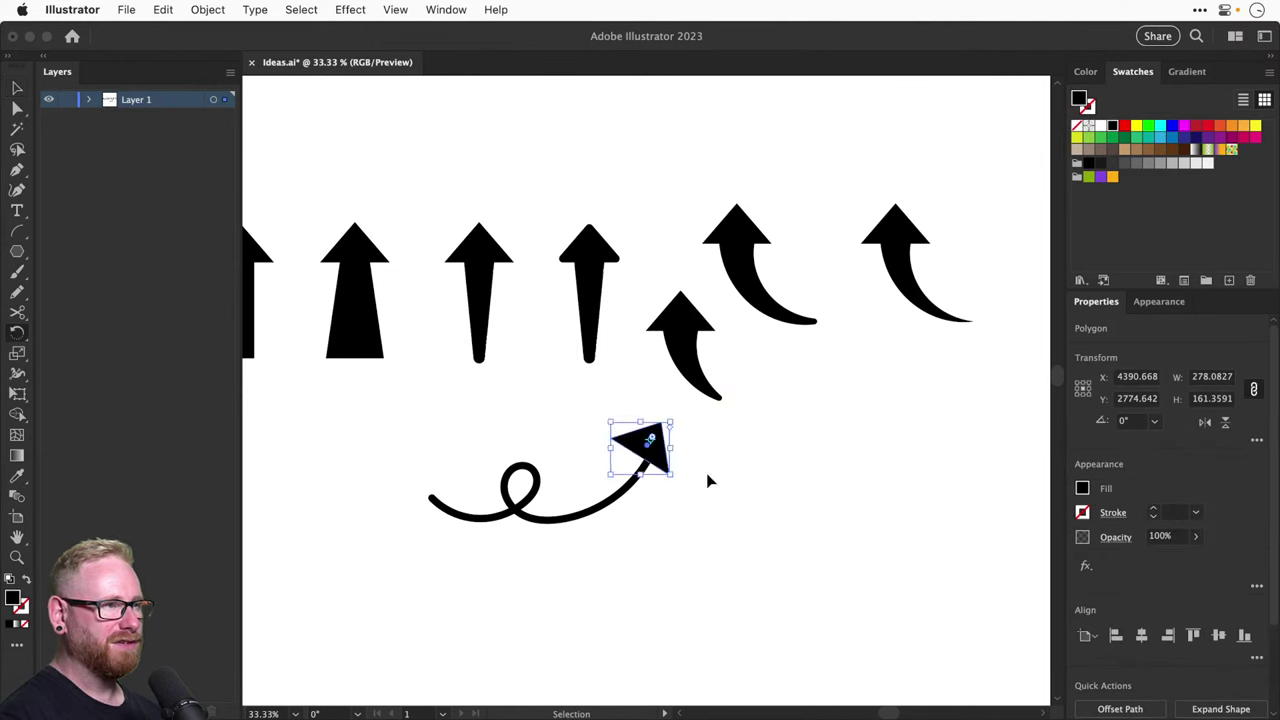
key("Delete")
key("b")
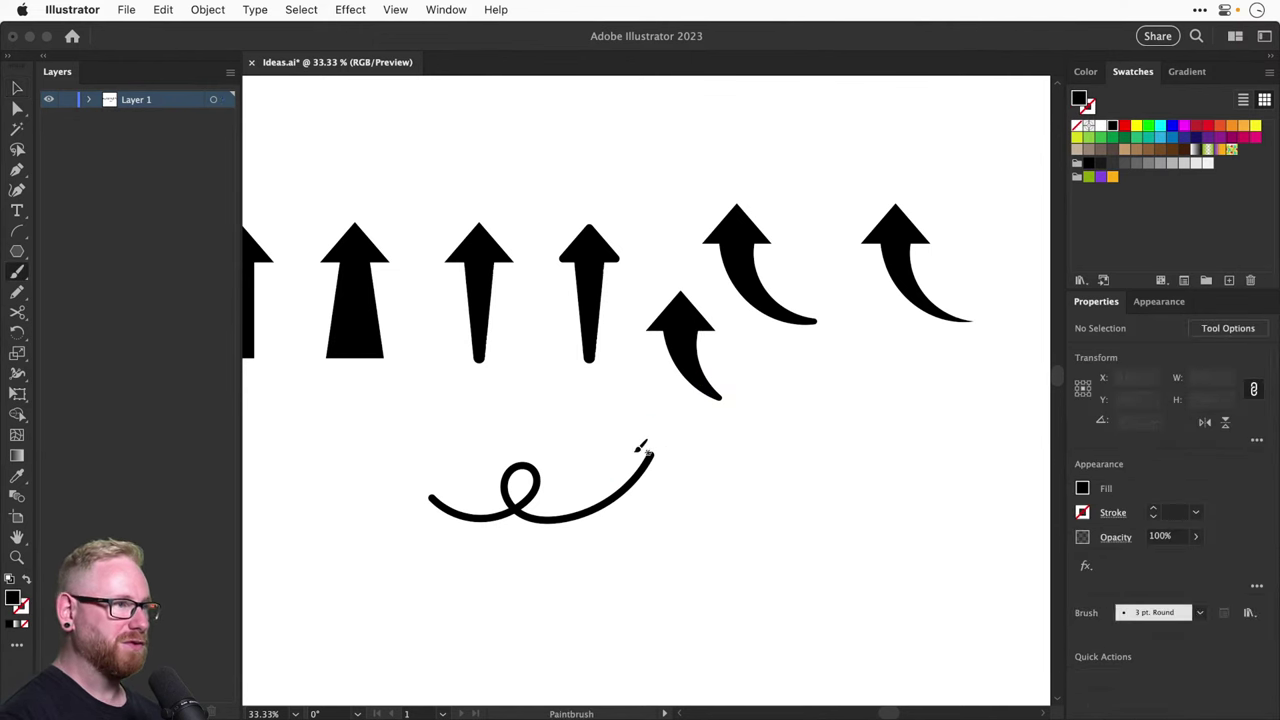
mouse_move(612, 456)
left_mouse_down()
mouse_move(661, 421)
mouse_move(682, 472)
left_mouse_up()
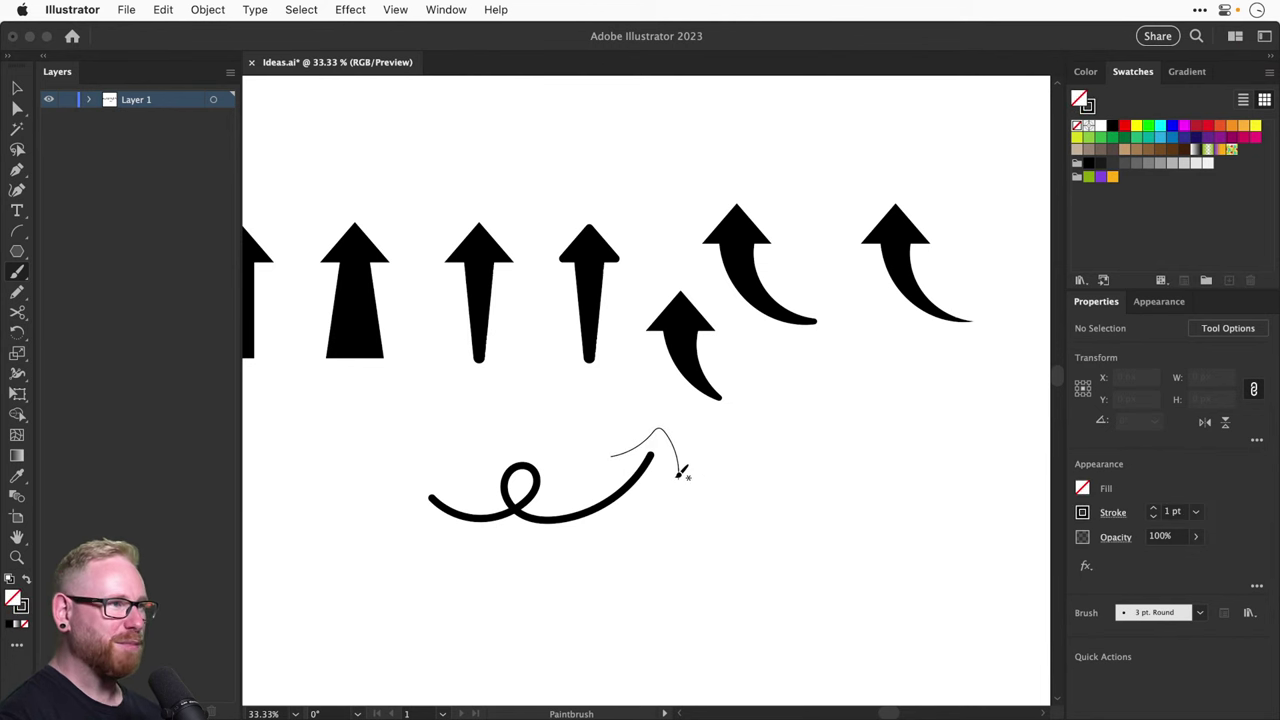
key("v")
key("Delete")
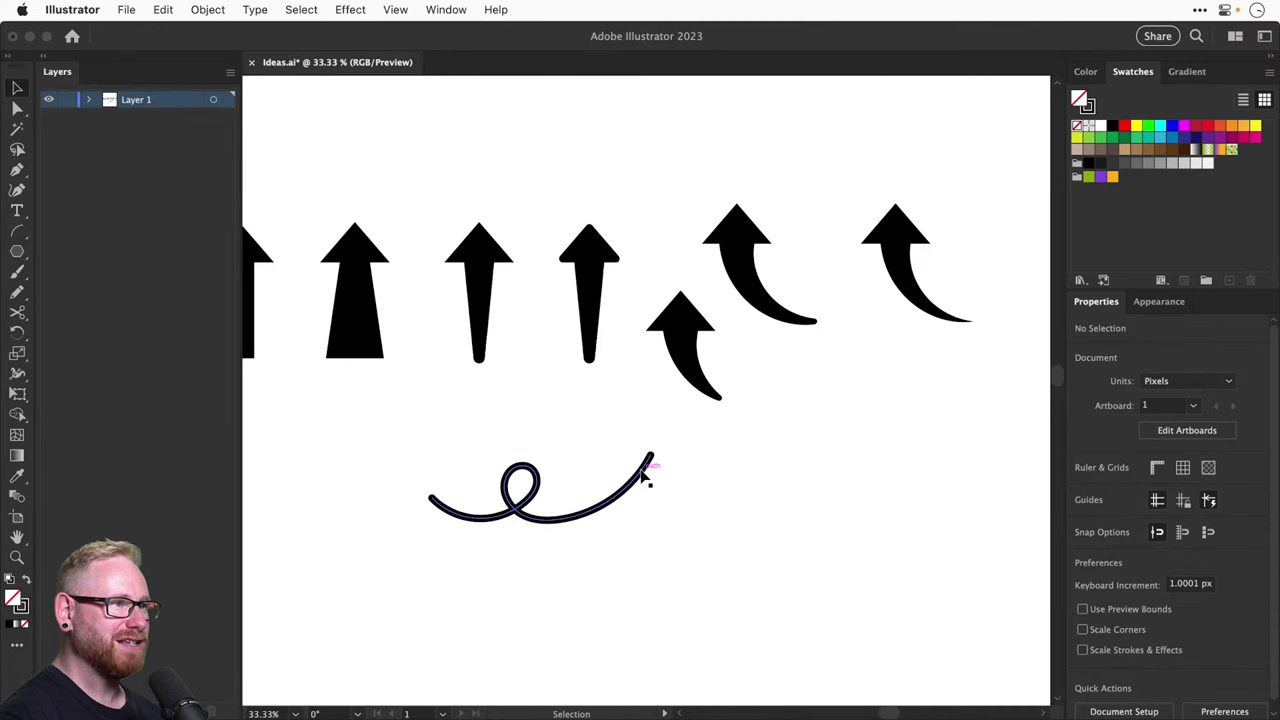
left_click(645, 478)
Paint a hooked arrow tip at the loop's right end, redoing it until it fits
key("b")
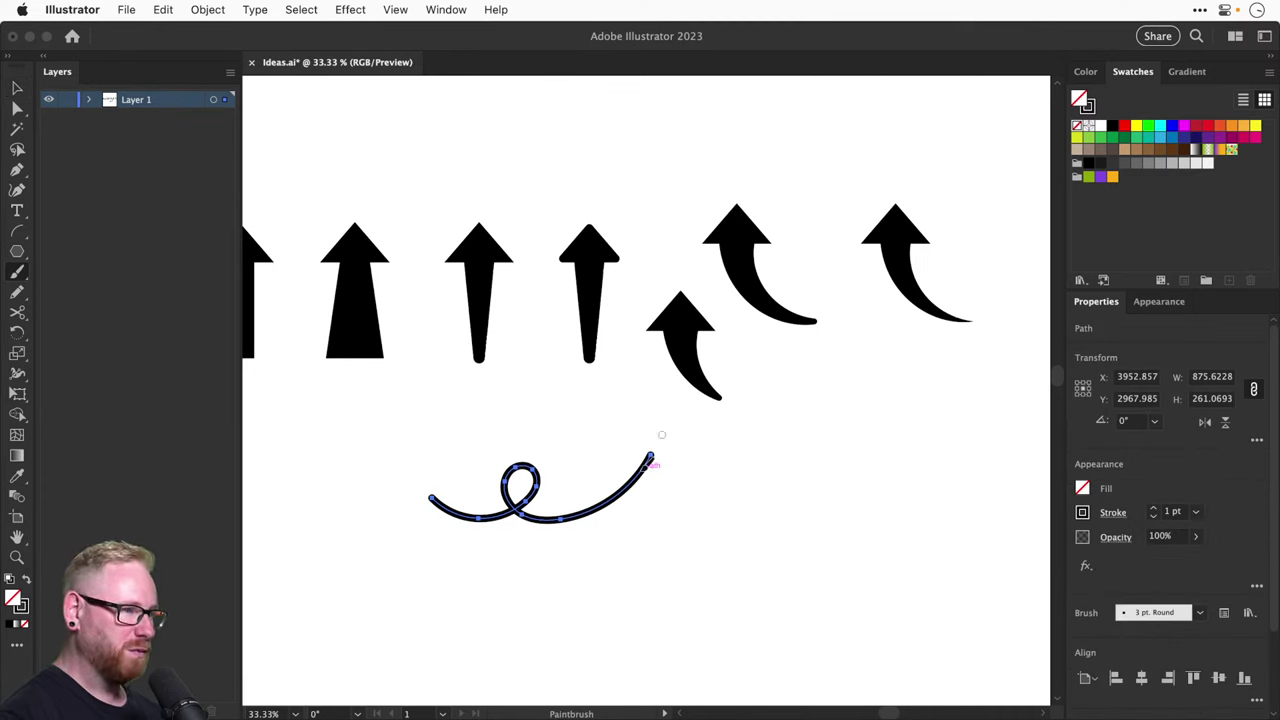
mouse_move(607, 453)
left_mouse_down()
mouse_move(660, 424)
mouse_move(668, 476)
mouse_move(672, 419)
left_mouse_up()
key("cmd+z")
mouse_move(673, 464)
left_mouse_down()
mouse_move(656, 414)
mouse_move(621, 452)
mouse_move(668, 422)
mouse_move(677, 462)
left_mouse_up()
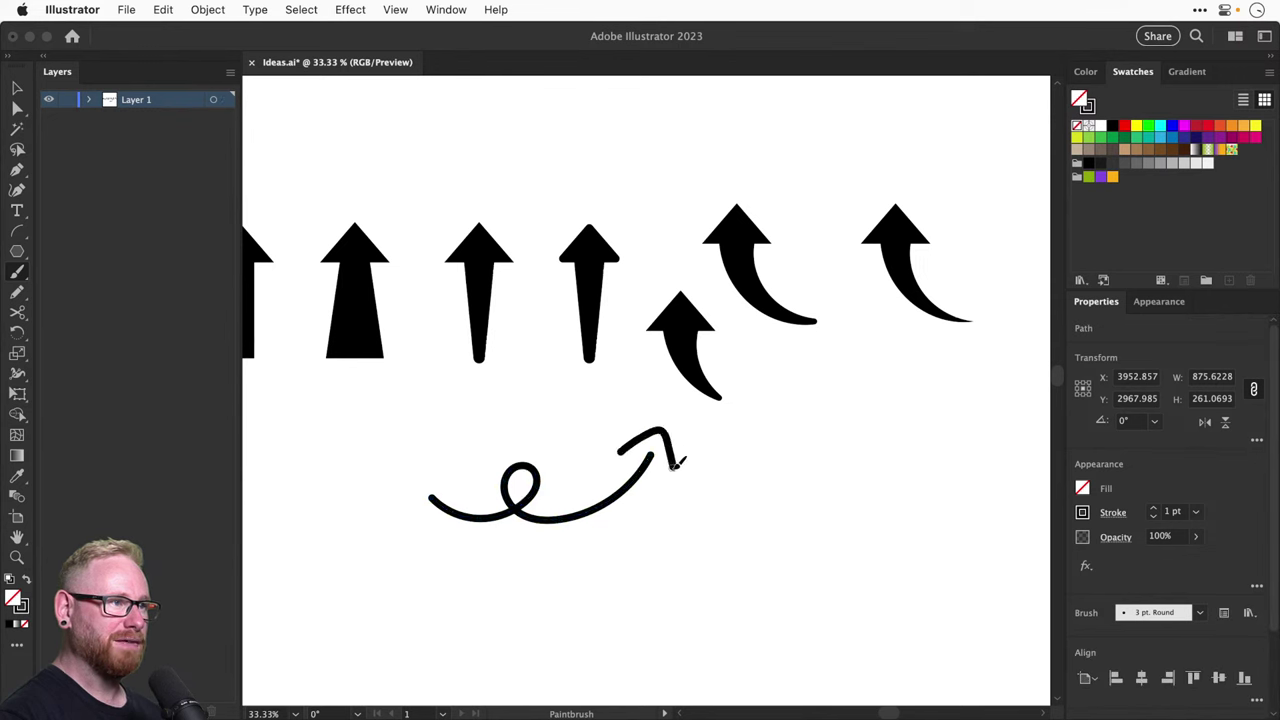
key("v")
key("ctrl+z")
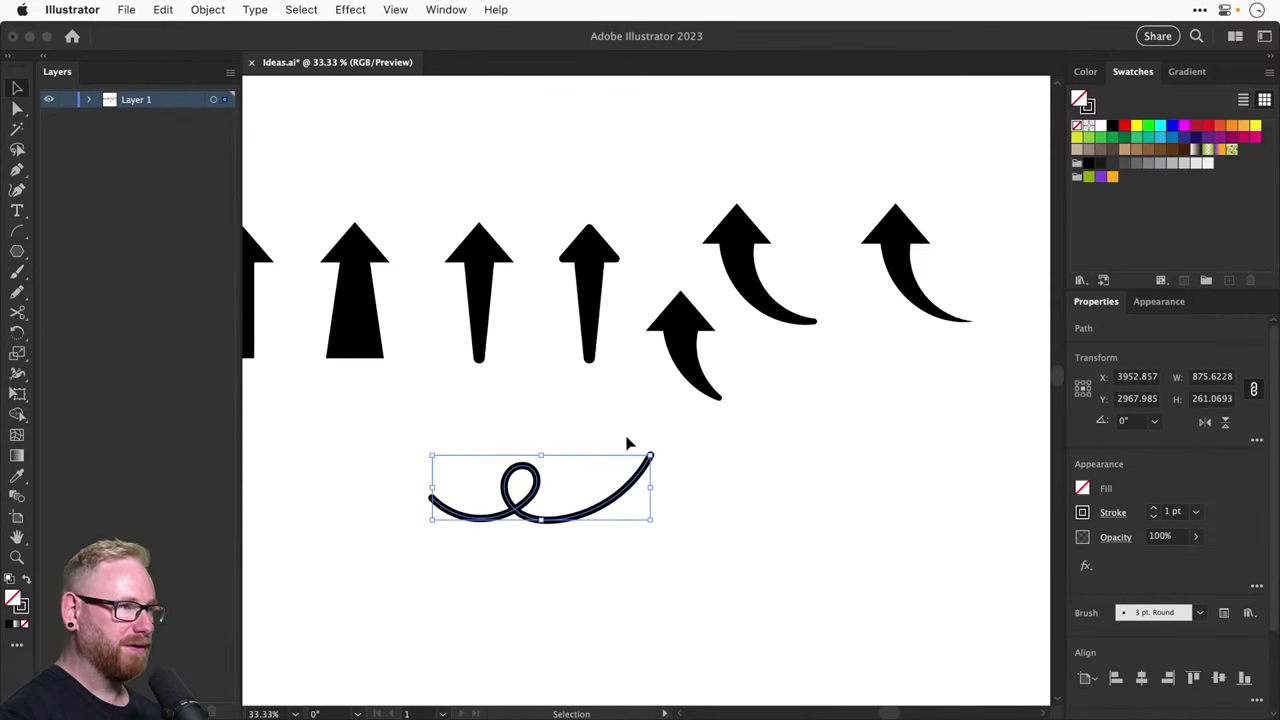
key("b")
mouse_move(612, 453)
left_mouse_down()
mouse_move(650, 412)
mouse_move(668, 463)
mouse_move(661, 440)
mouse_move(620, 472)
left_mouse_up()
Zoom in and reposition and rotate the painted arrowhead on the curve's end
key("v")
key("z")
left_click_drag(365, 356, 789, 612)
key("v")
mouse_move(801, 307)
left_mouse_down()
mouse_move(768, 333)
mouse_move(835, 391)
mouse_move(778, 338)
left_mouse_up()
left_click(790, 350)
key("r")
key("v")
key("a")
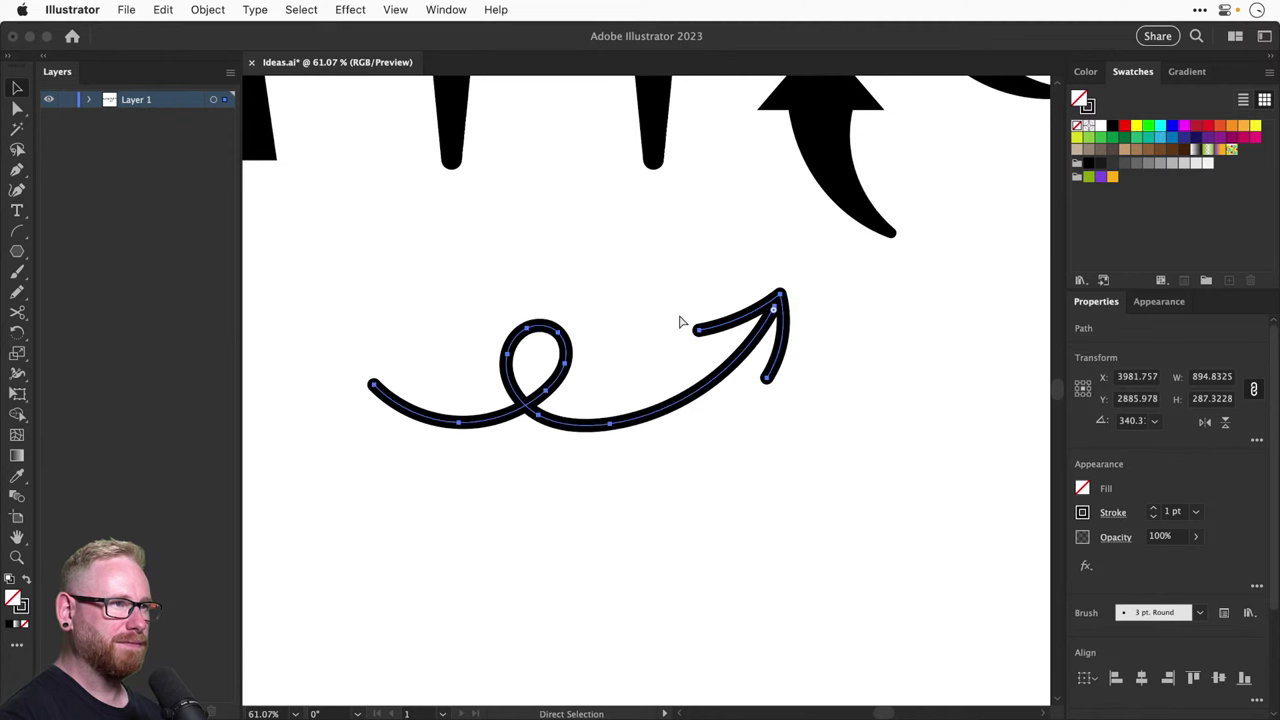
key("ctrl+z")
Duplicate the swirl arrow beneath the original and move both left of the arrow row
key("v")
left_click_drag(712, 380, 706, 568)
left_click(866, 477)
key("ctrl+0")
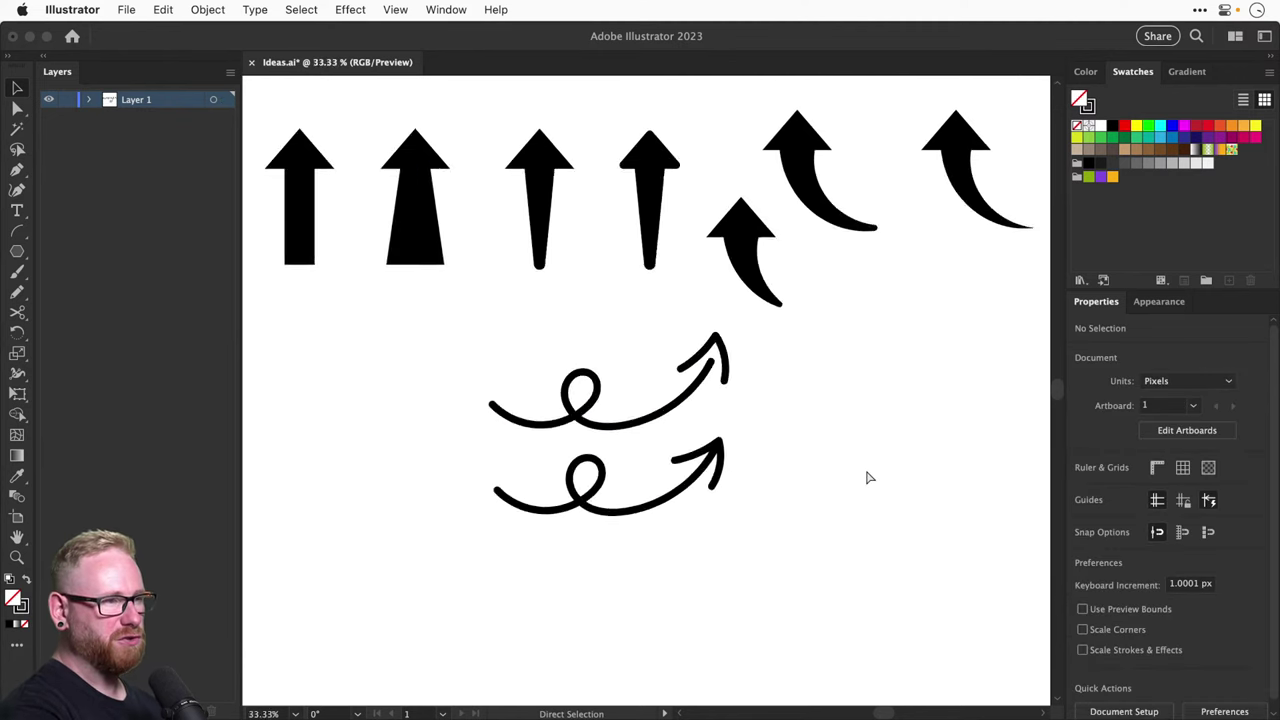
left_click_drag(584, 364, 540, 415)
left_click(488, 419)
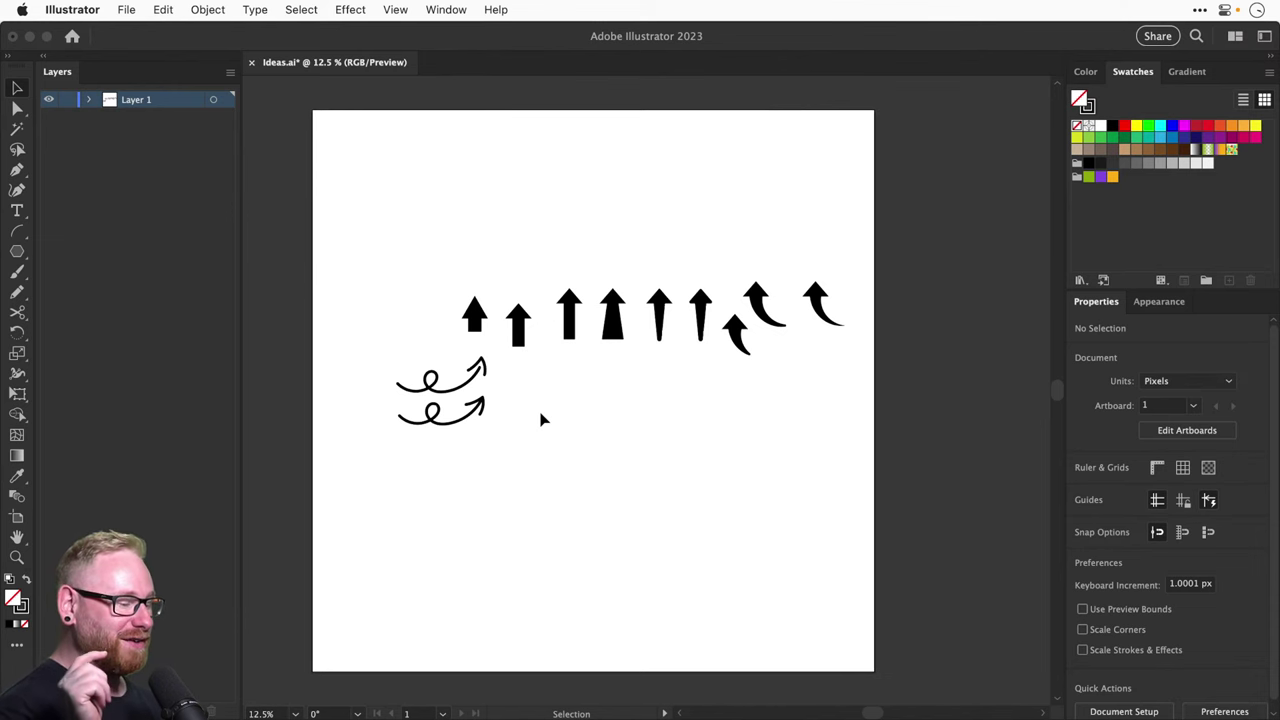
Move both swirl arrows down and to the left into their final position
left_click_drag(345, 286, 600, 522)
left_click_drag(391, 249, 640, 477)
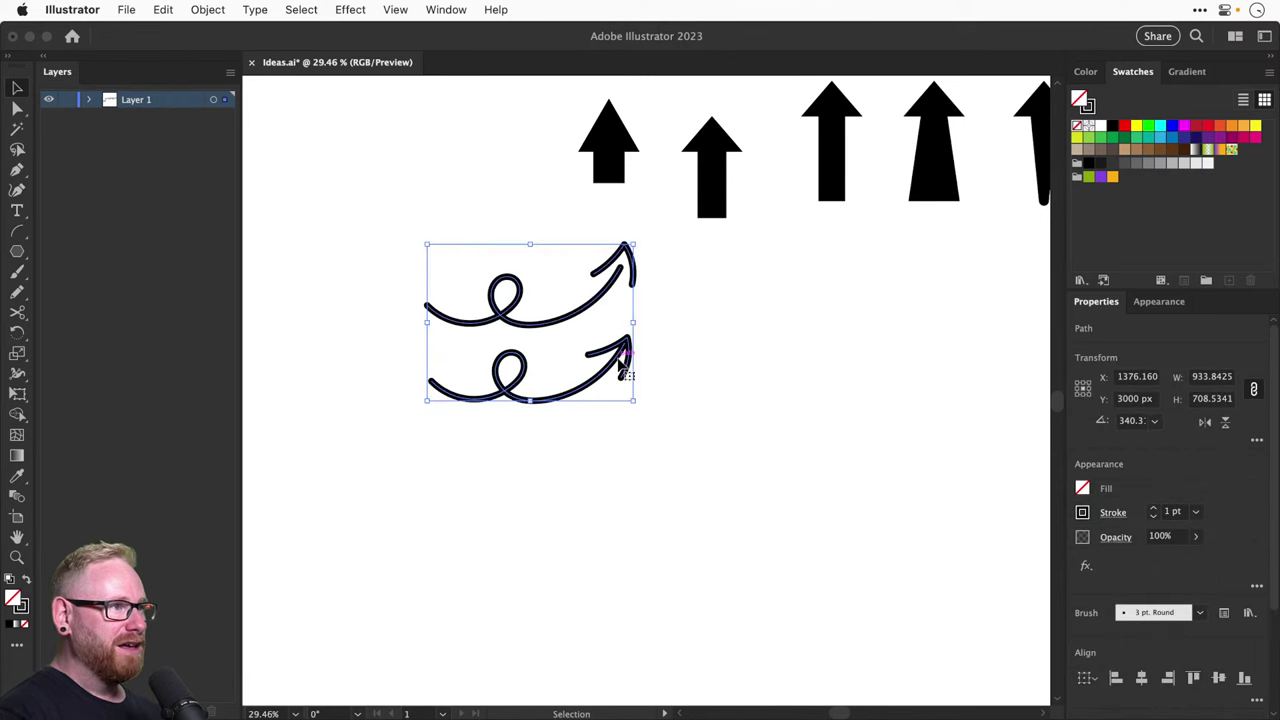
left_click_drag(621, 360, 519, 386)
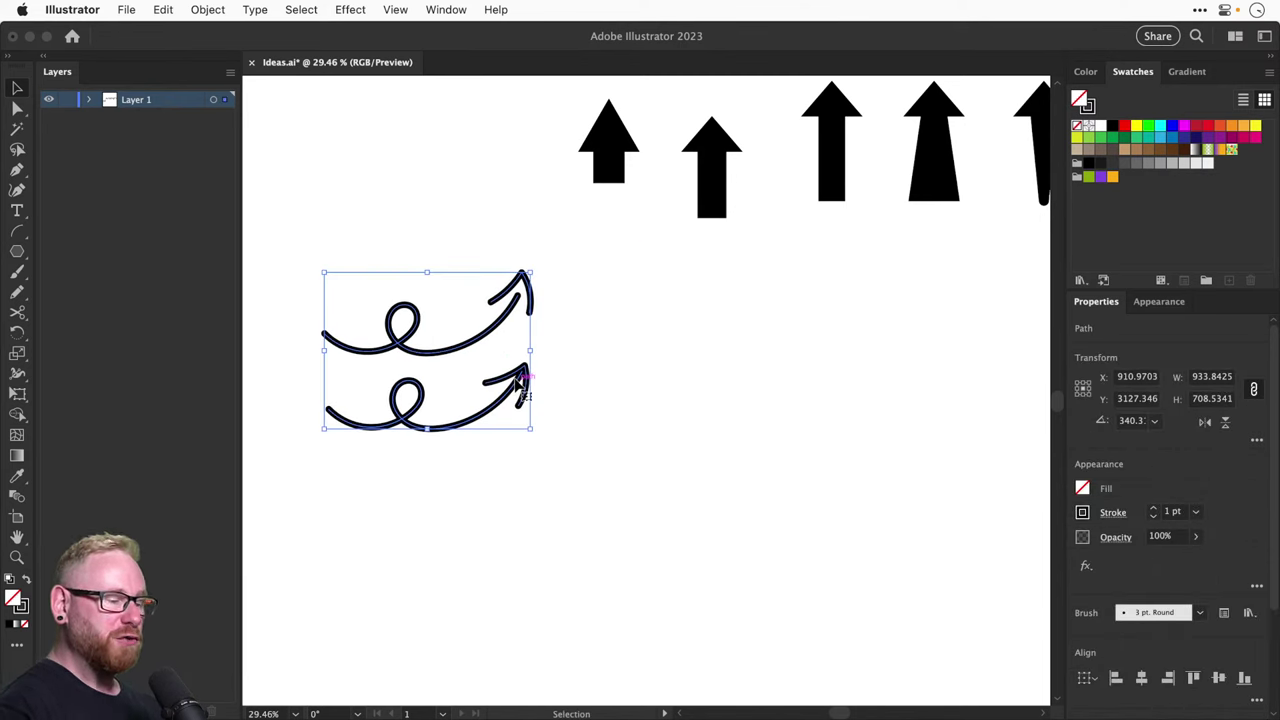
left_click(677, 377)
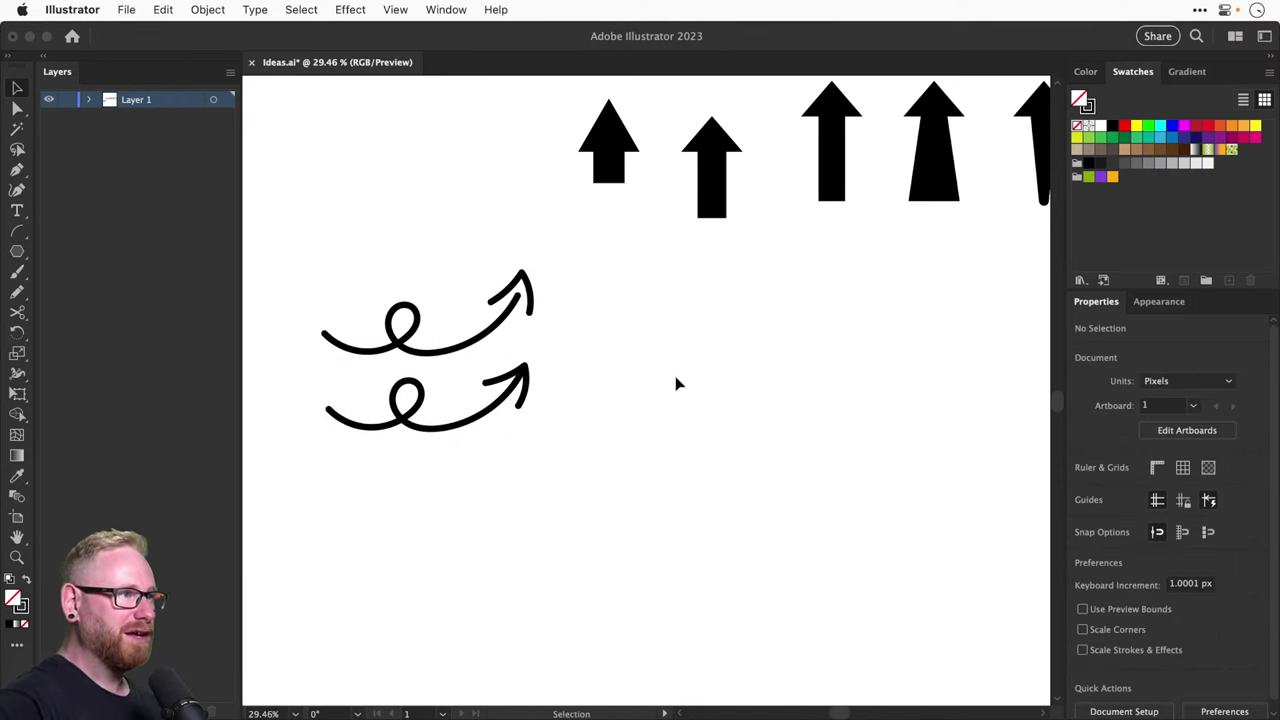
Zoom out and reframe the view around the arrow artwork, then pick the Pen tool
key("super+minus")
key("super+minus")
key("super+minus")
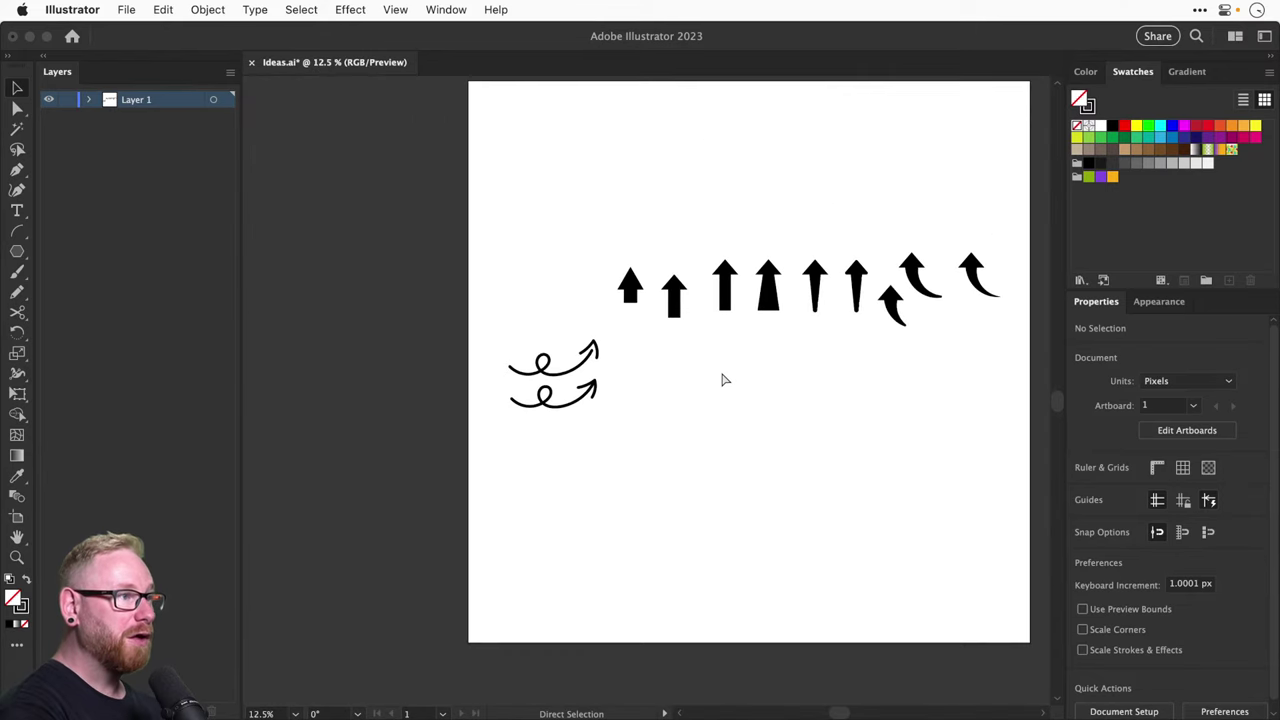
left_click_drag(725, 379, 627, 402)
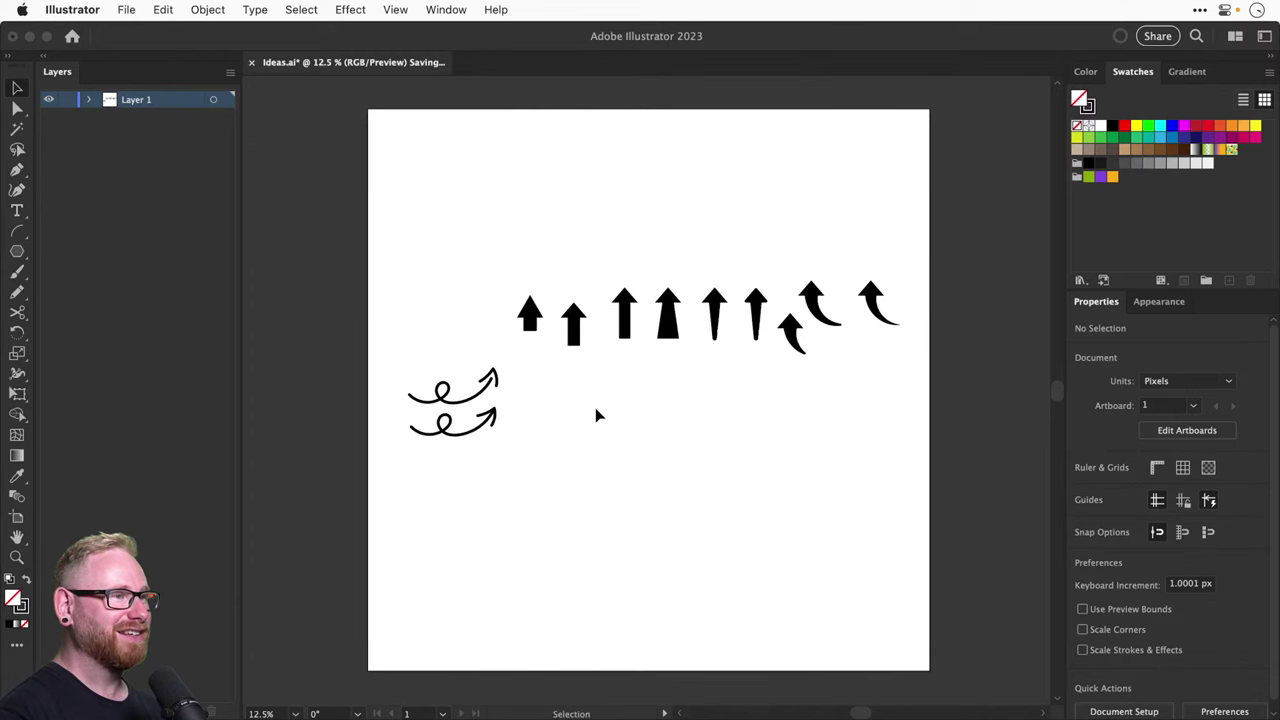
key("z")
left_click(601, 404)
left_click(631, 396)
key("v")
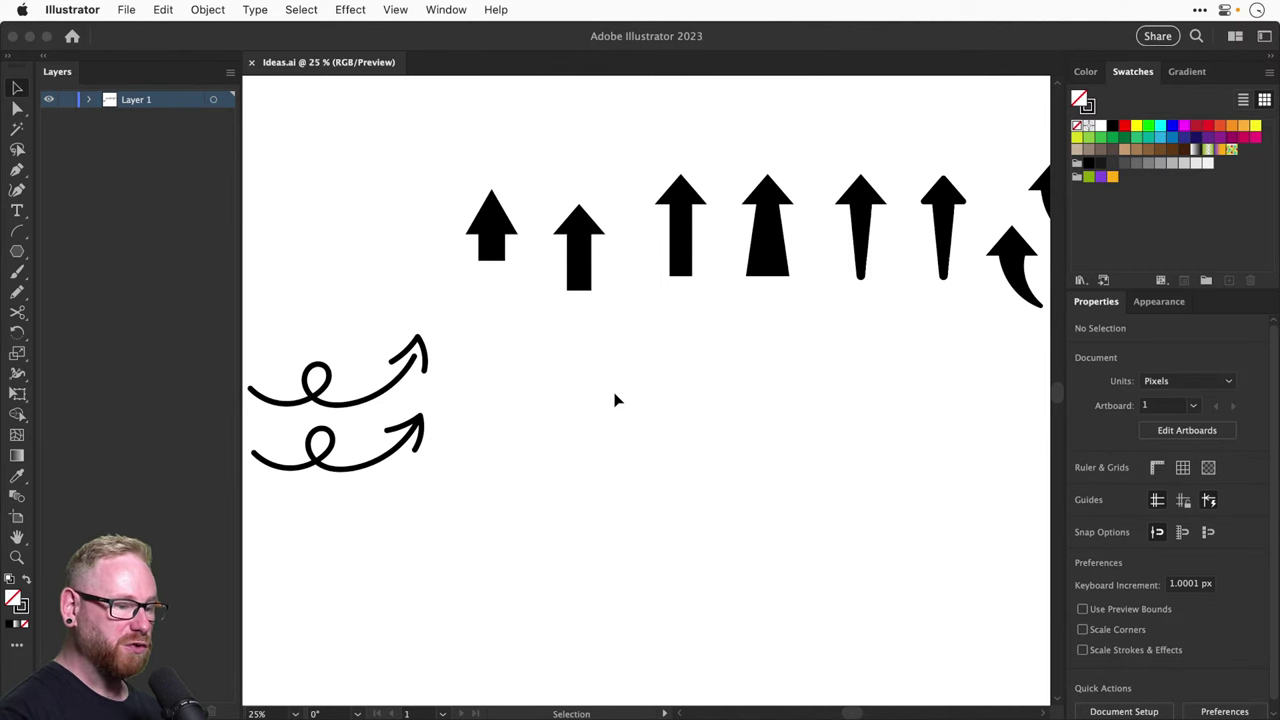
left_click(17, 170)
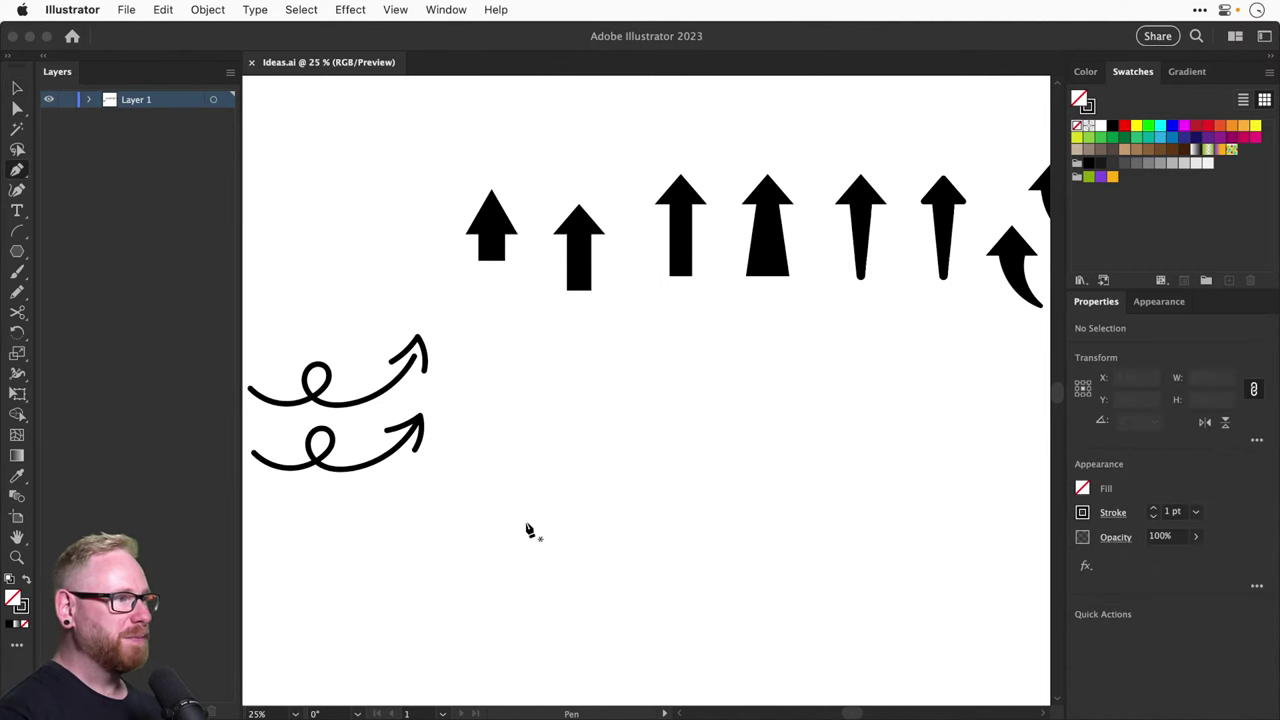
Draw a ten-corner zig-zag outline with the Pen tool, closing it at its start point
scroll(526, 515, "down", 2)
scroll(526, 515, "right", 2)
left_click(526, 493)
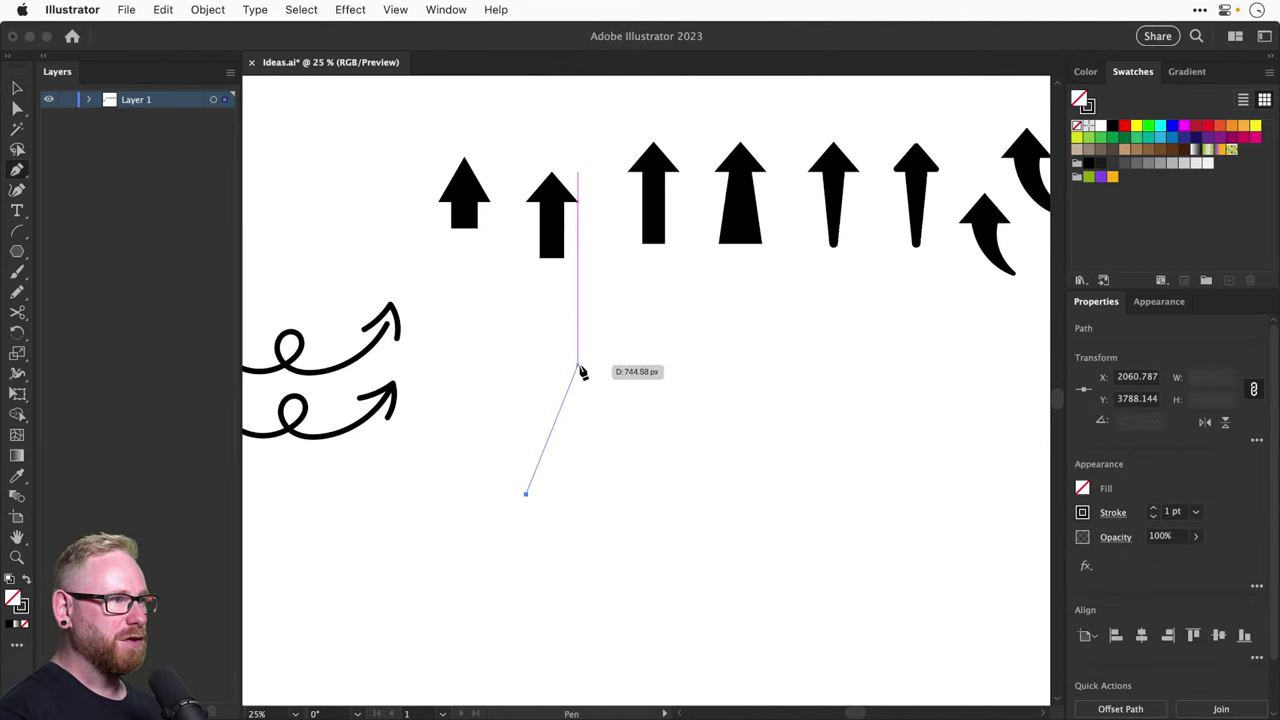
left_click(577, 366)
left_click(675, 396)
left_click(653, 436)
left_click(778, 447)
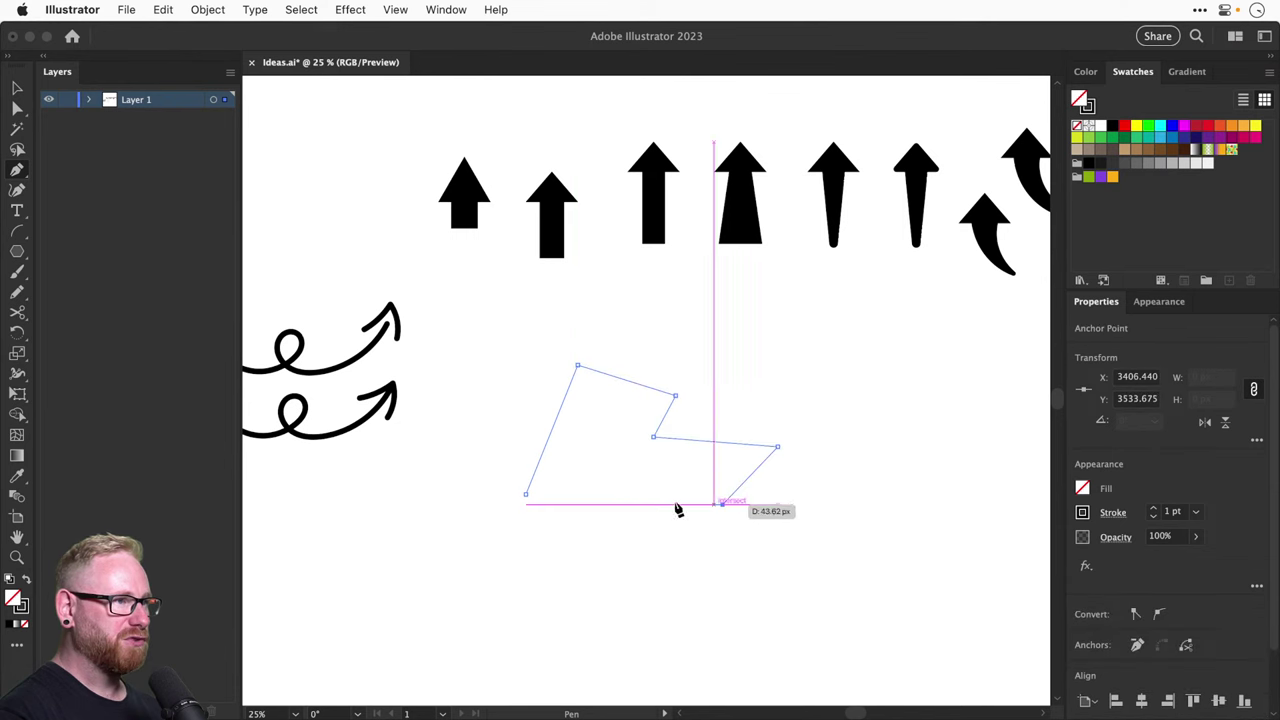
left_click(722, 503)
left_click(627, 499)
left_click(634, 565)
left_click(499, 570)
left_click(424, 495)
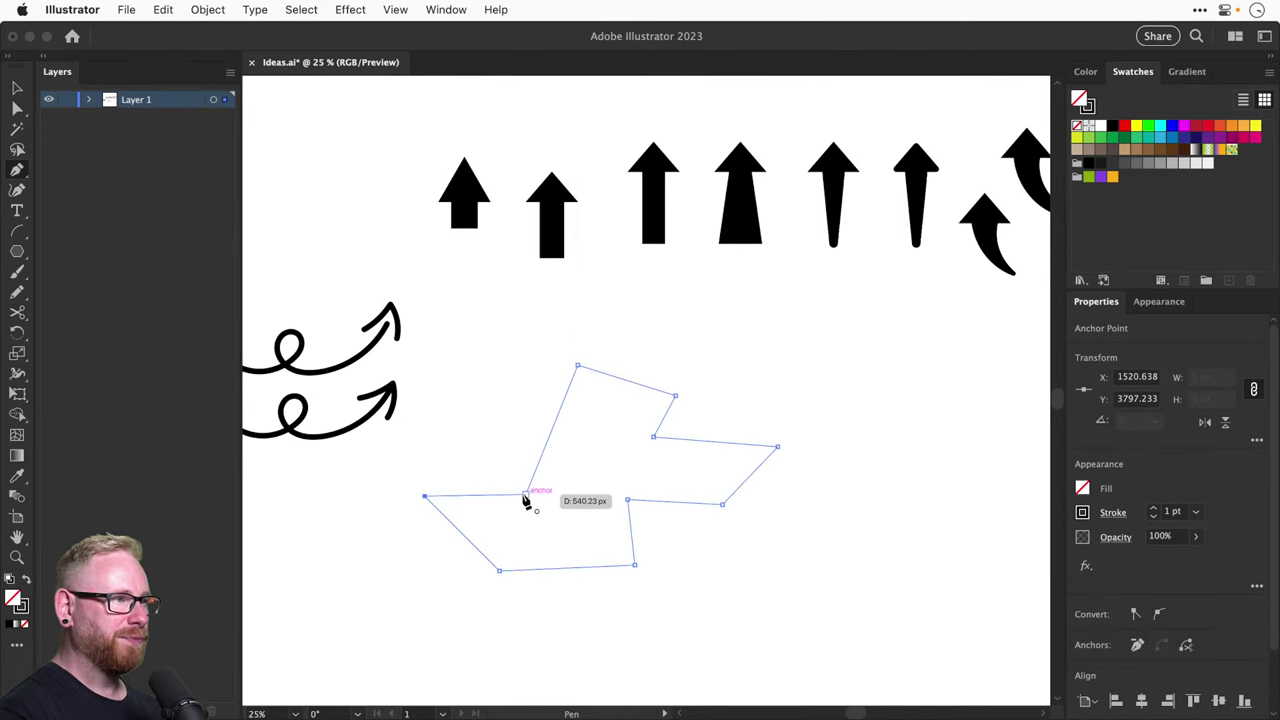
left_click(525, 494)
Raise the zig-zag outline's stroke weight to 5 pt
key("v")
left_click(799, 380)
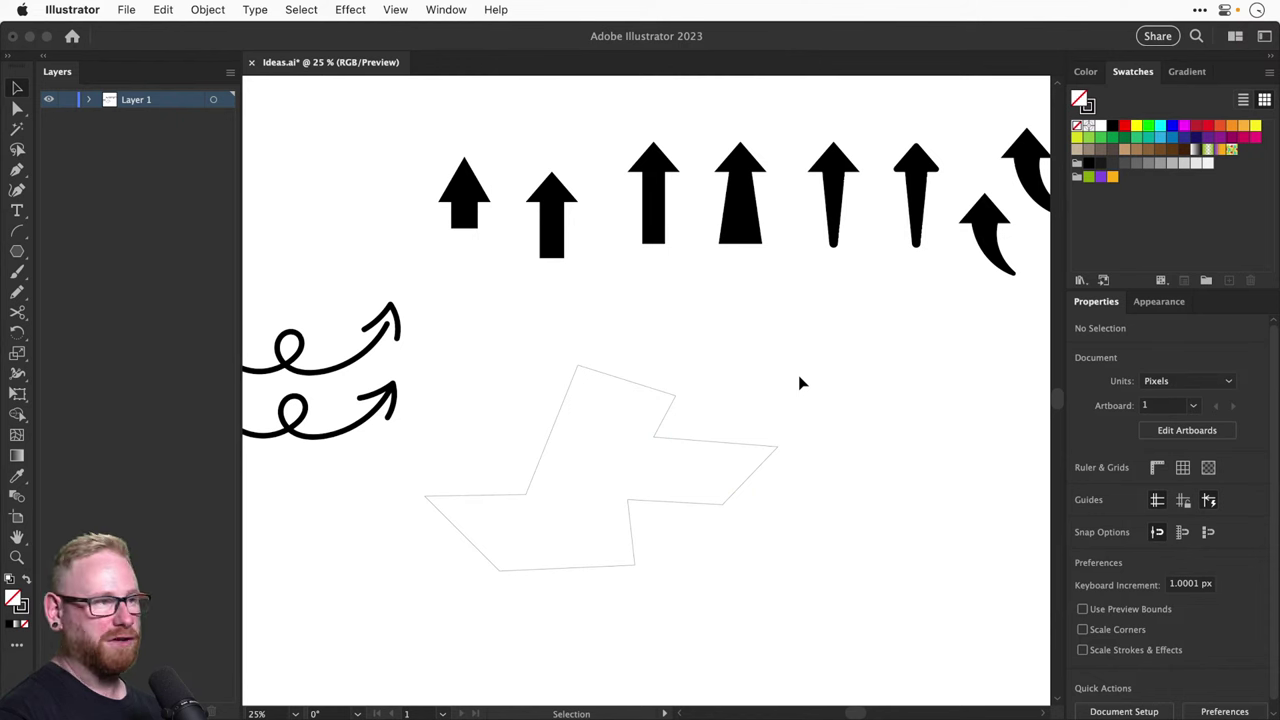
left_click(557, 410)
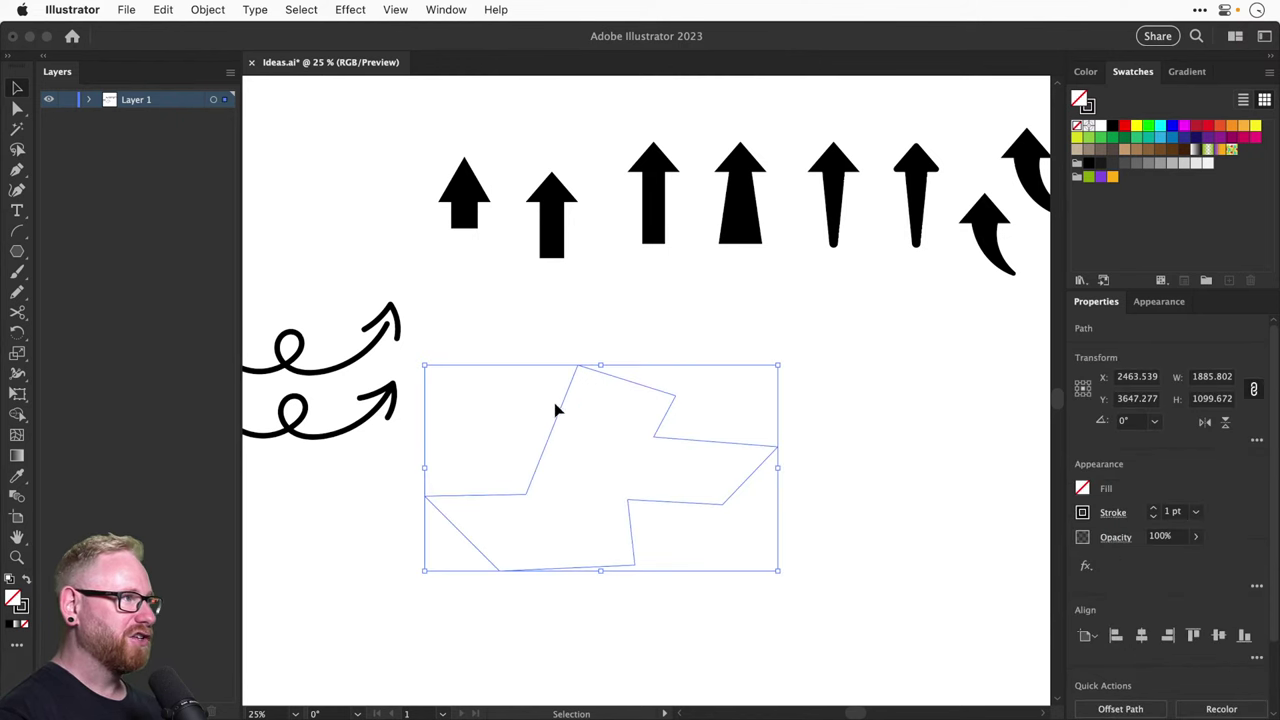
left_click(1153, 510)
left_click(908, 456)
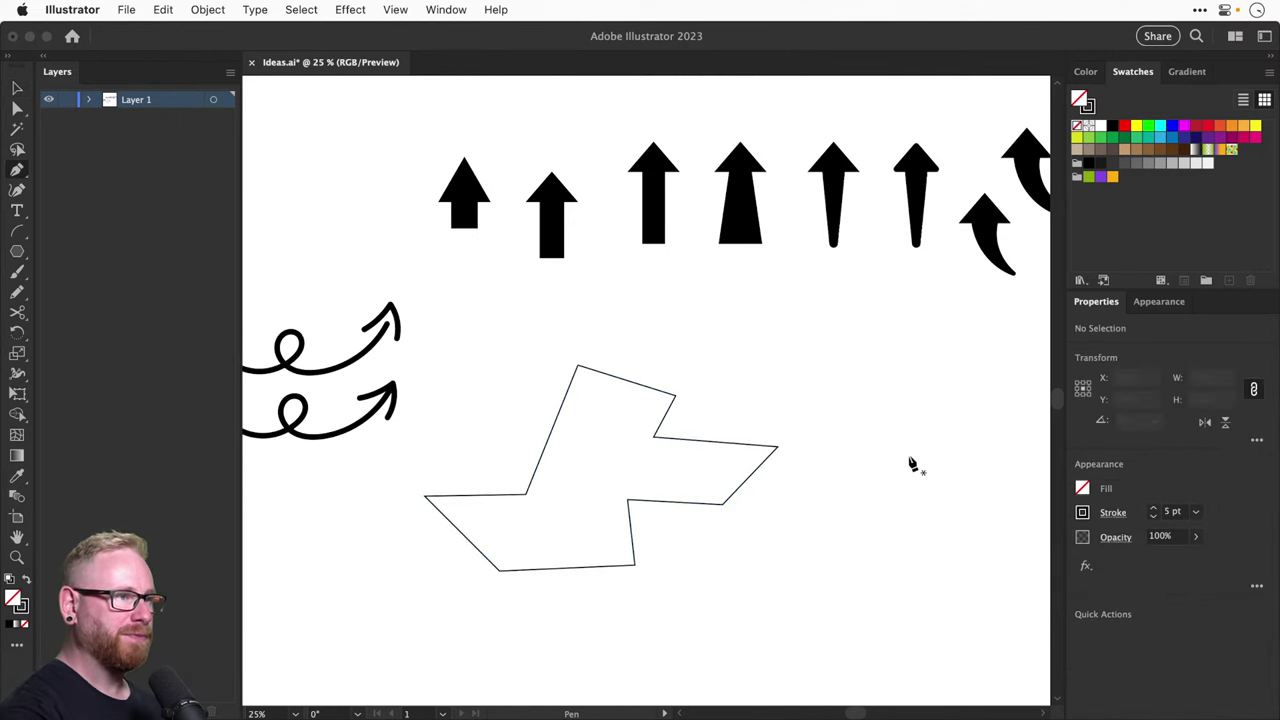
Draw a smooth closed curvy blob with the Pen tool to the right of the zig-zag
key("p")
left_click_drag(752, 353, 848, 352)
left_click_drag(848, 348, 883, 369)
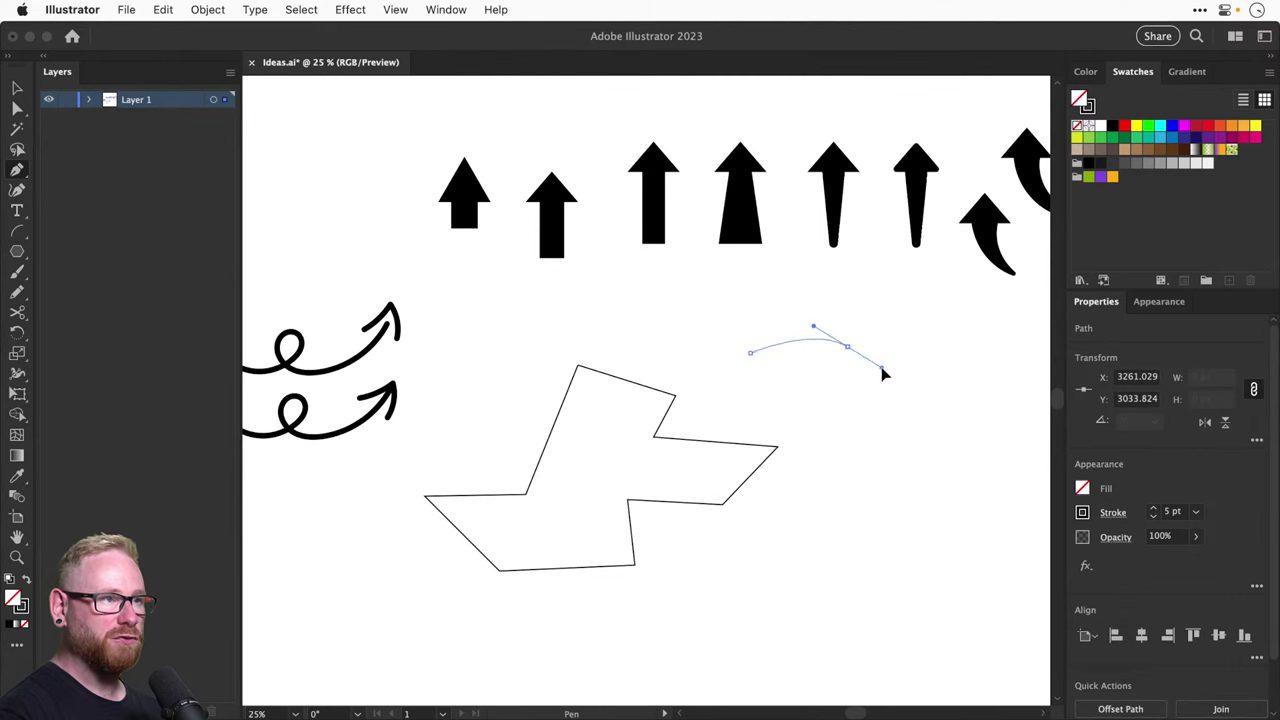
left_click(938, 341)
left_click_drag(990, 389, 978, 478)
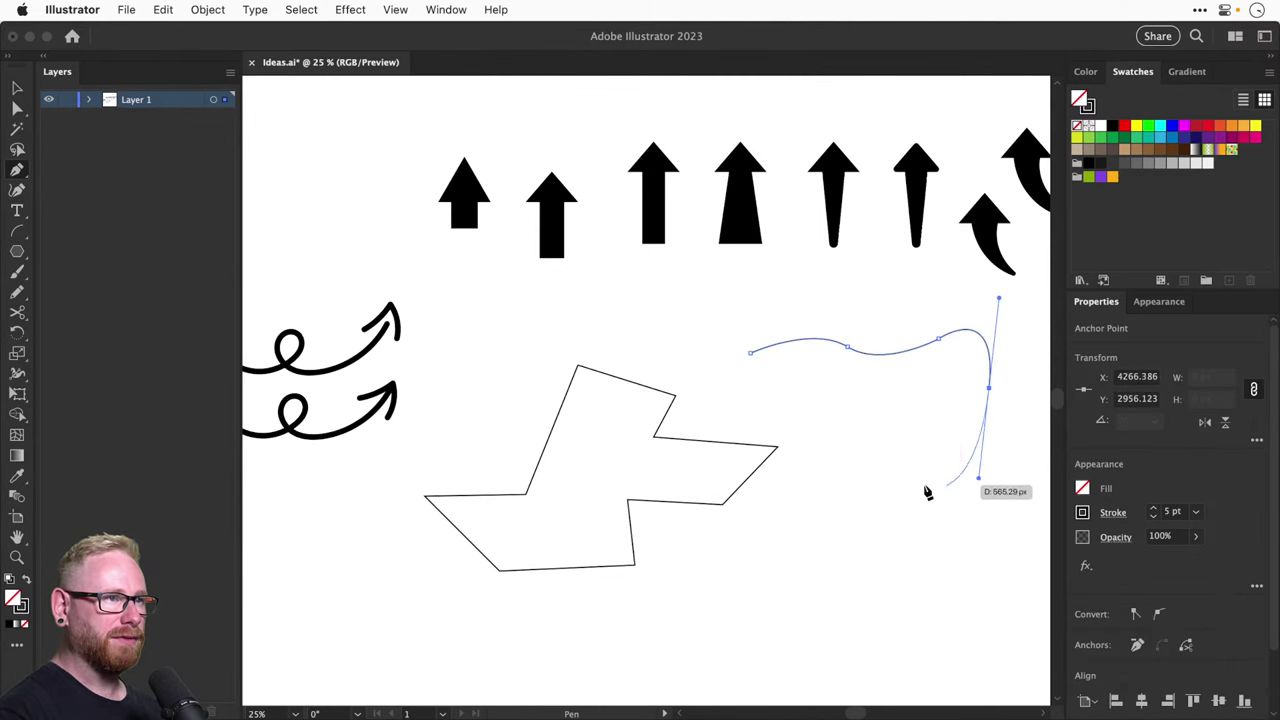
left_click_drag(884, 468, 831, 427)
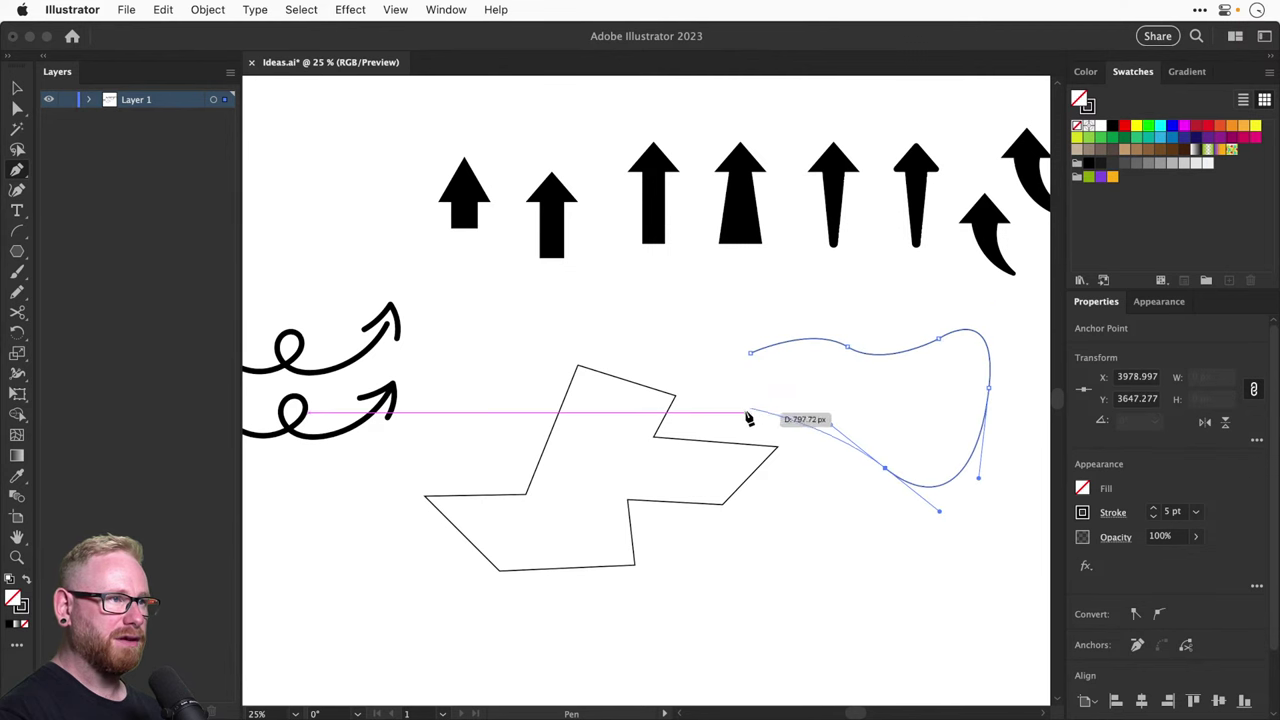
left_click_drag(751, 356, 814, 329)
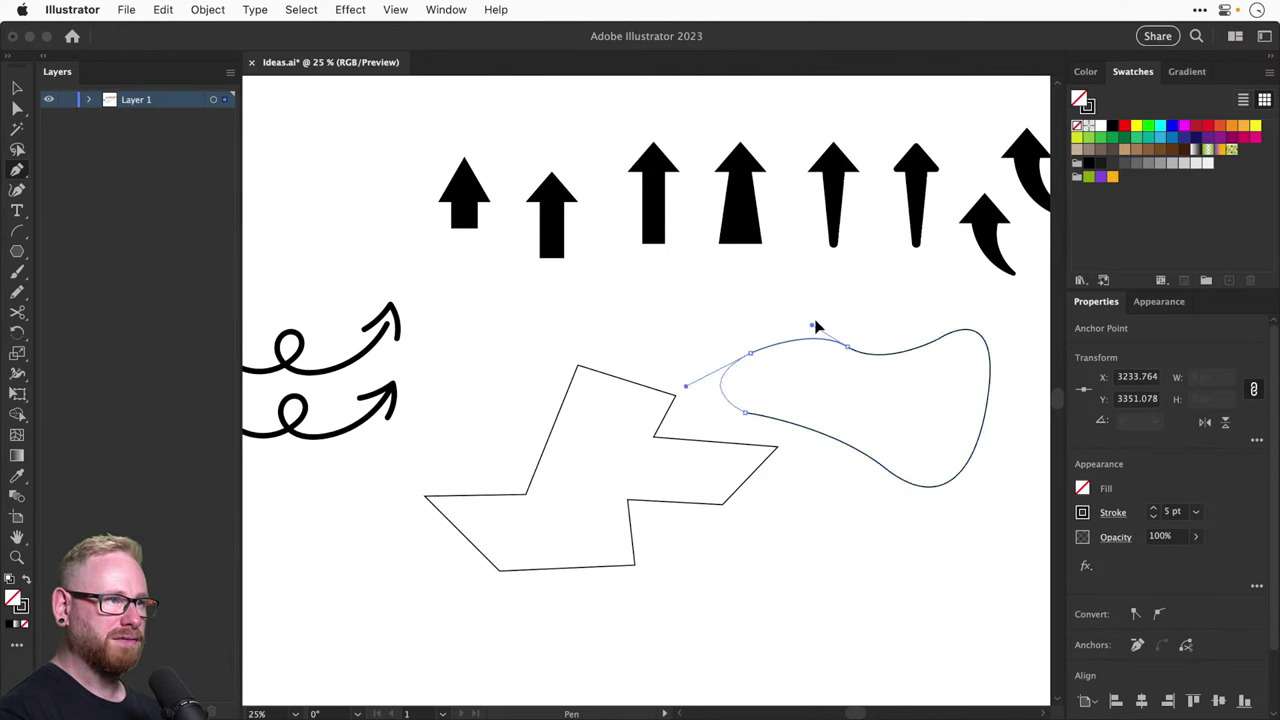
key("v")
left_click(796, 310)
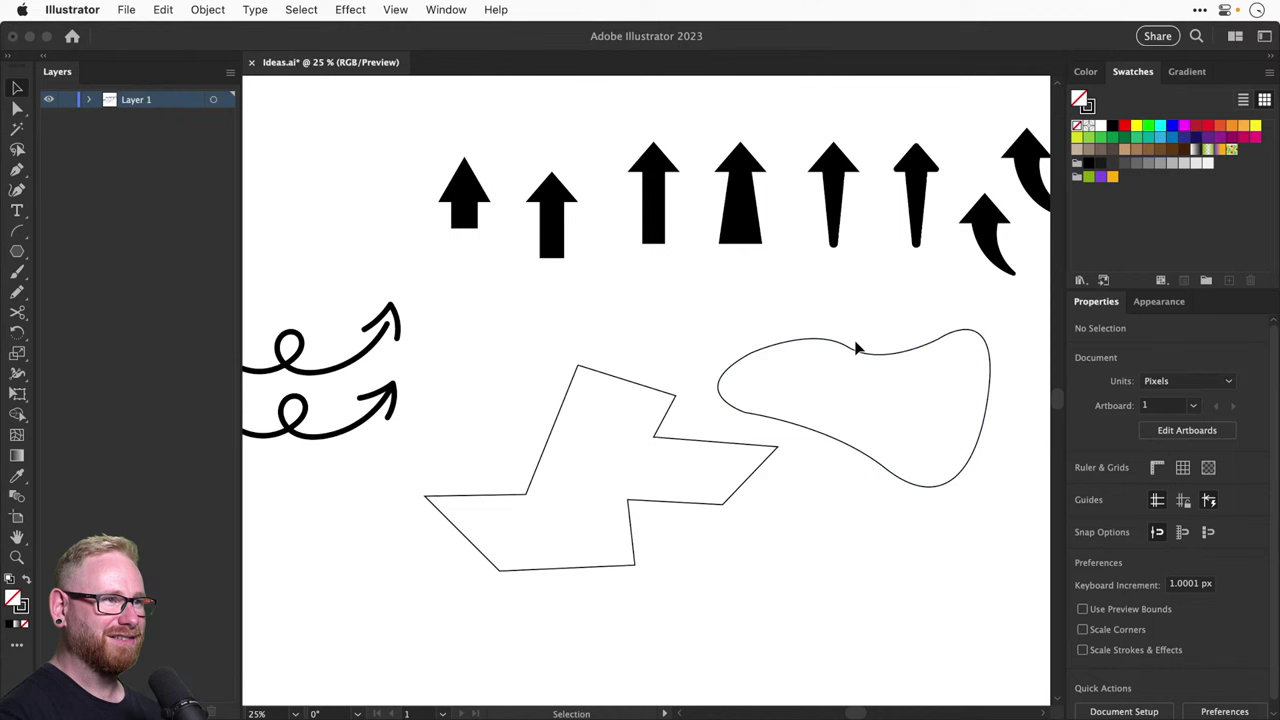
left_click(24, 191)
left_click_drag(655, 494, 544, 288)
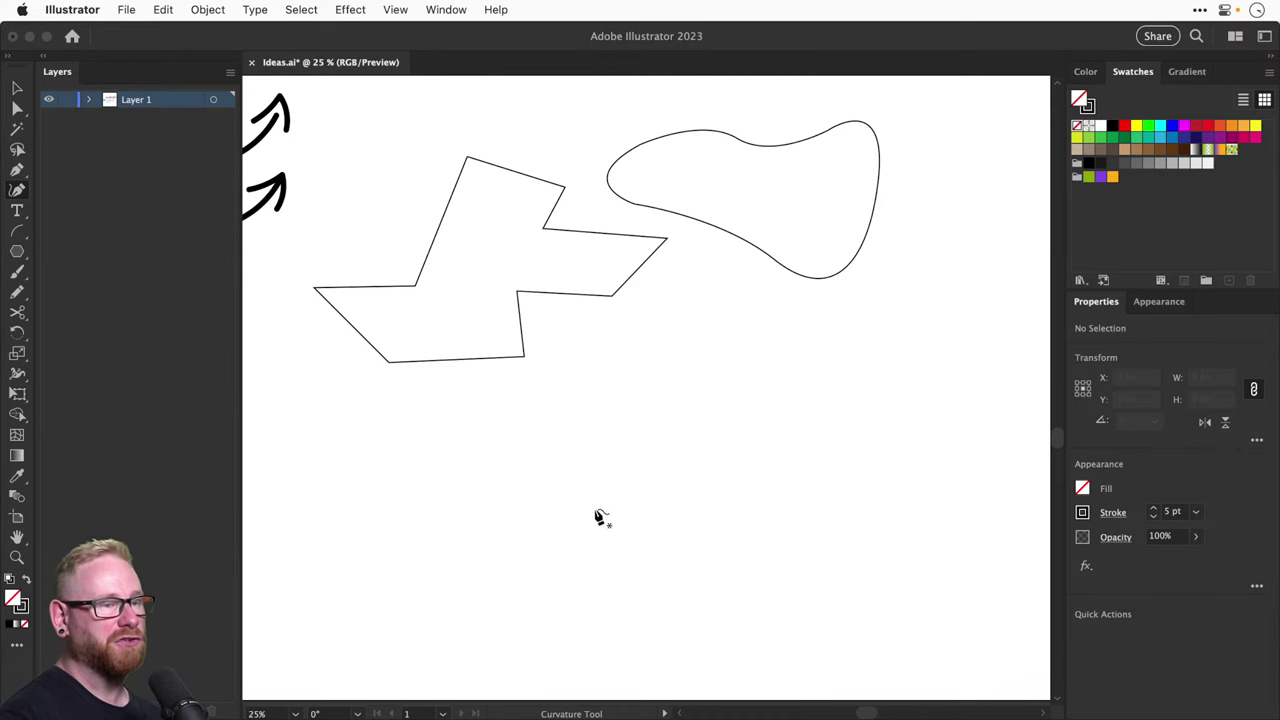
Build a seven-point rounded bean shape with a dip along its top using the Curvature tool, and close it
left_click(595, 509)
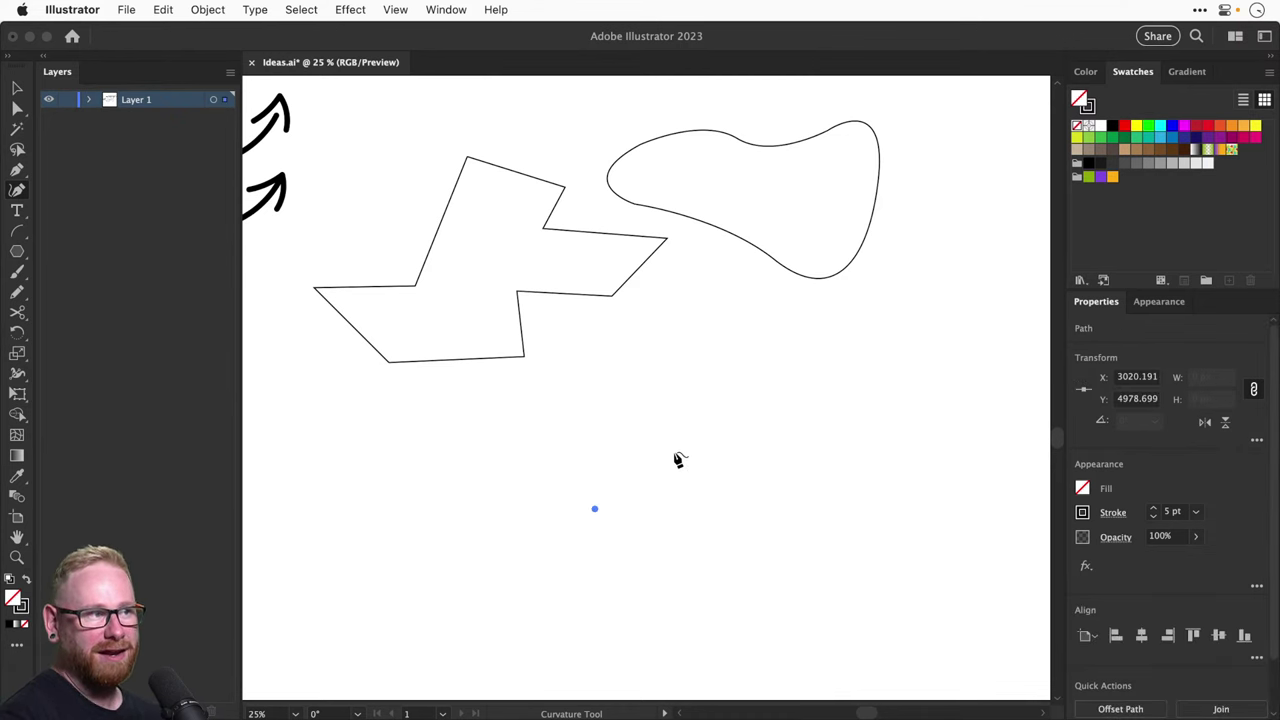
left_click(708, 417)
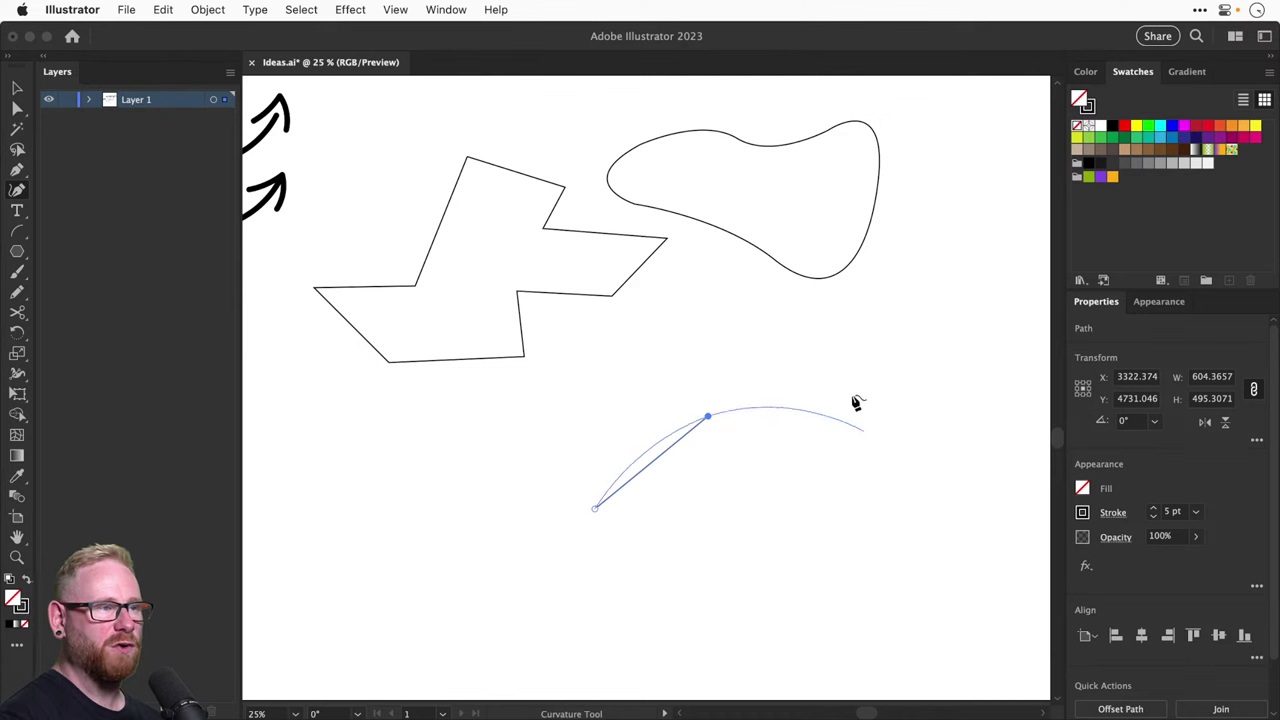
left_click(791, 468)
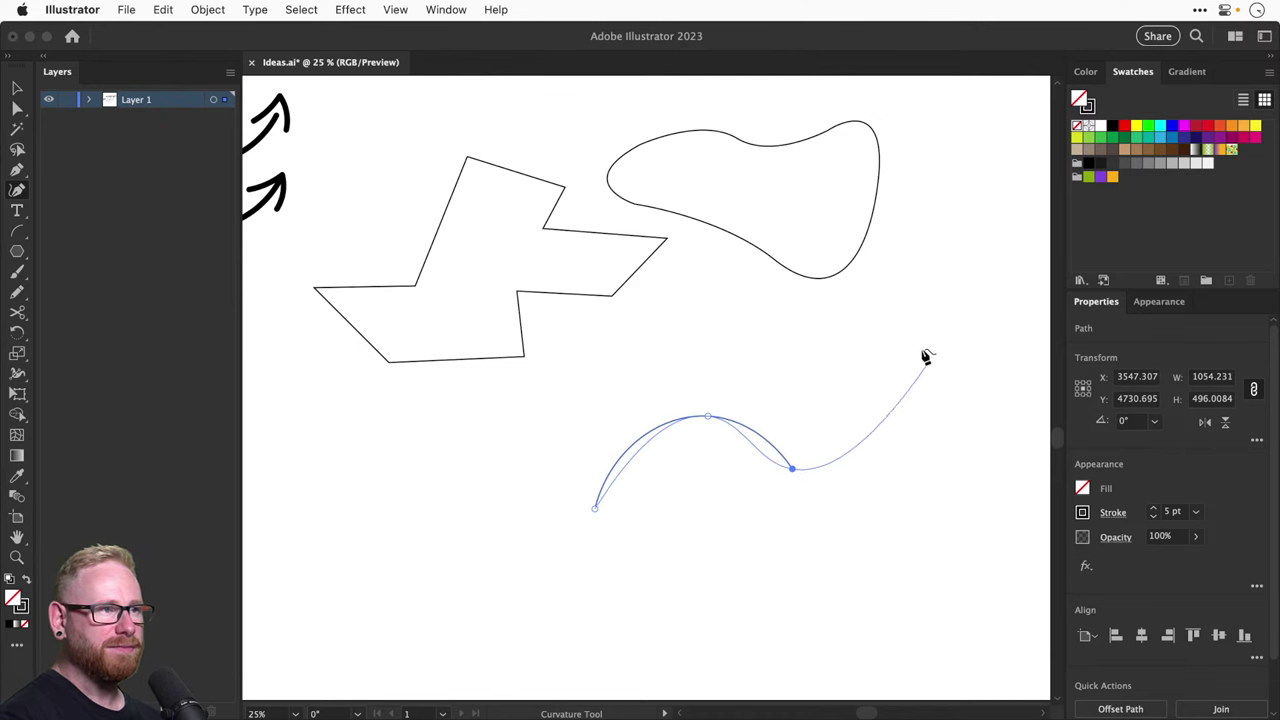
left_click(848, 408)
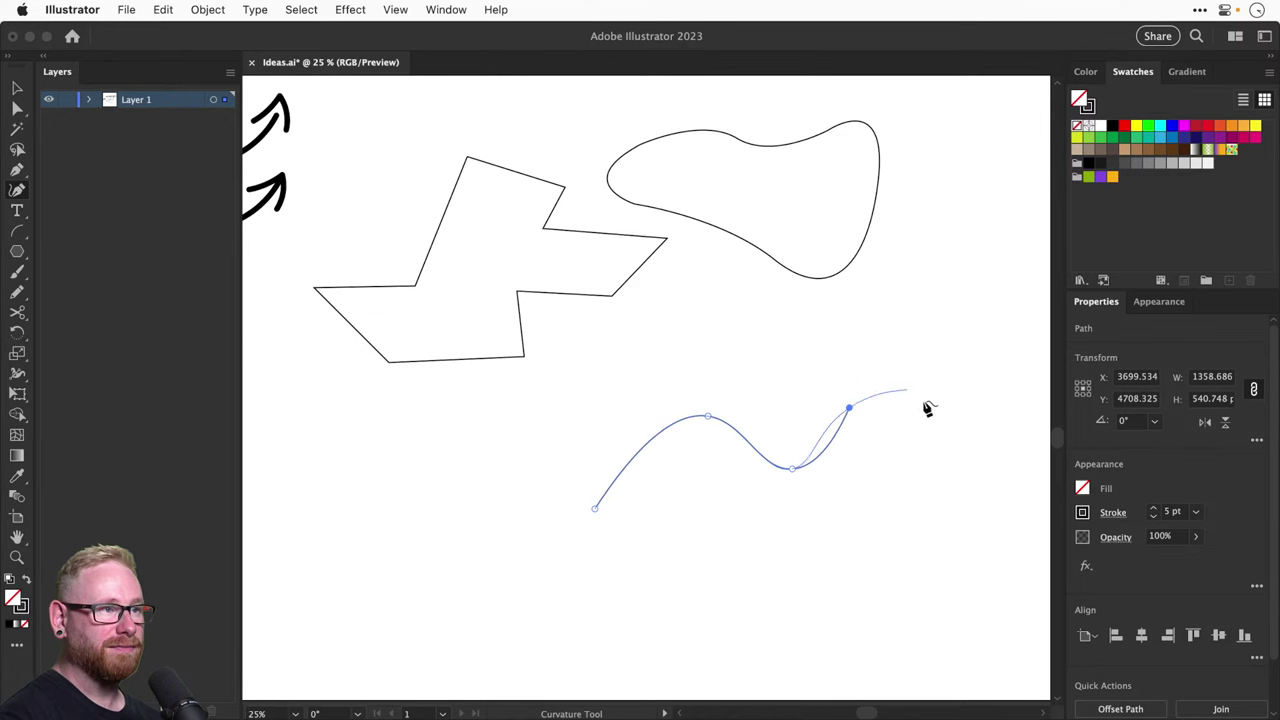
left_click(911, 381)
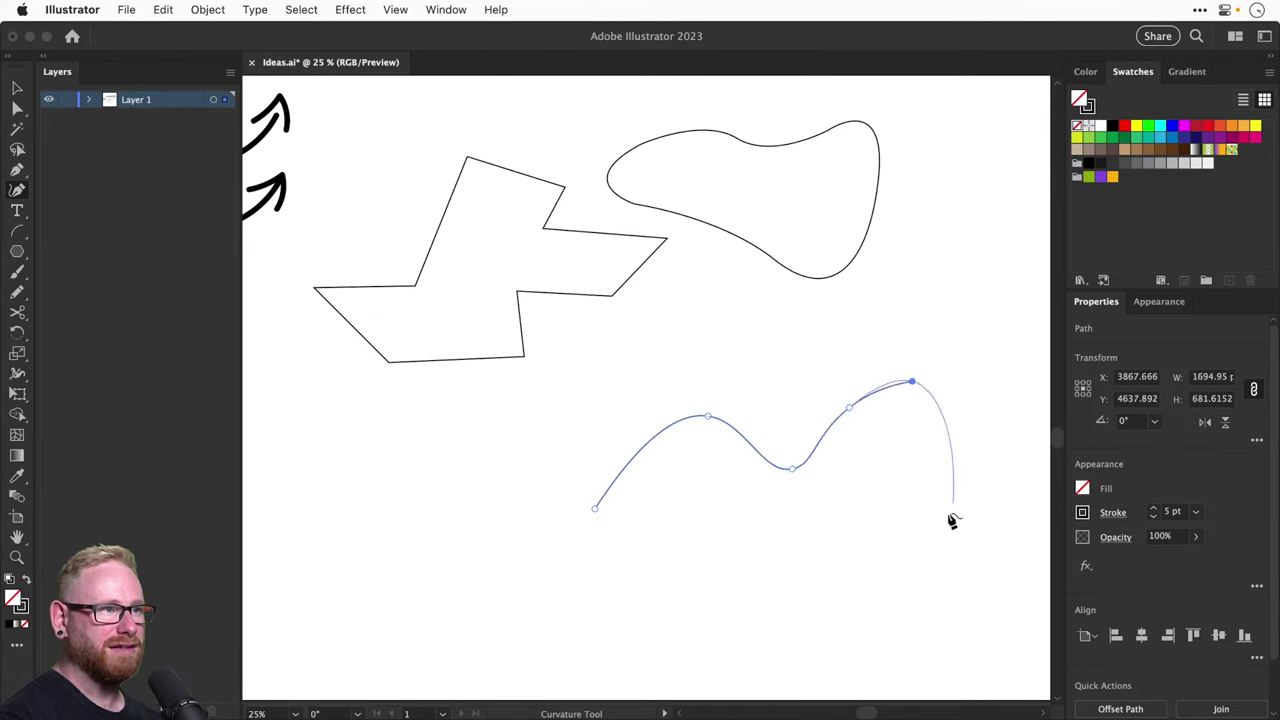
left_click(989, 479)
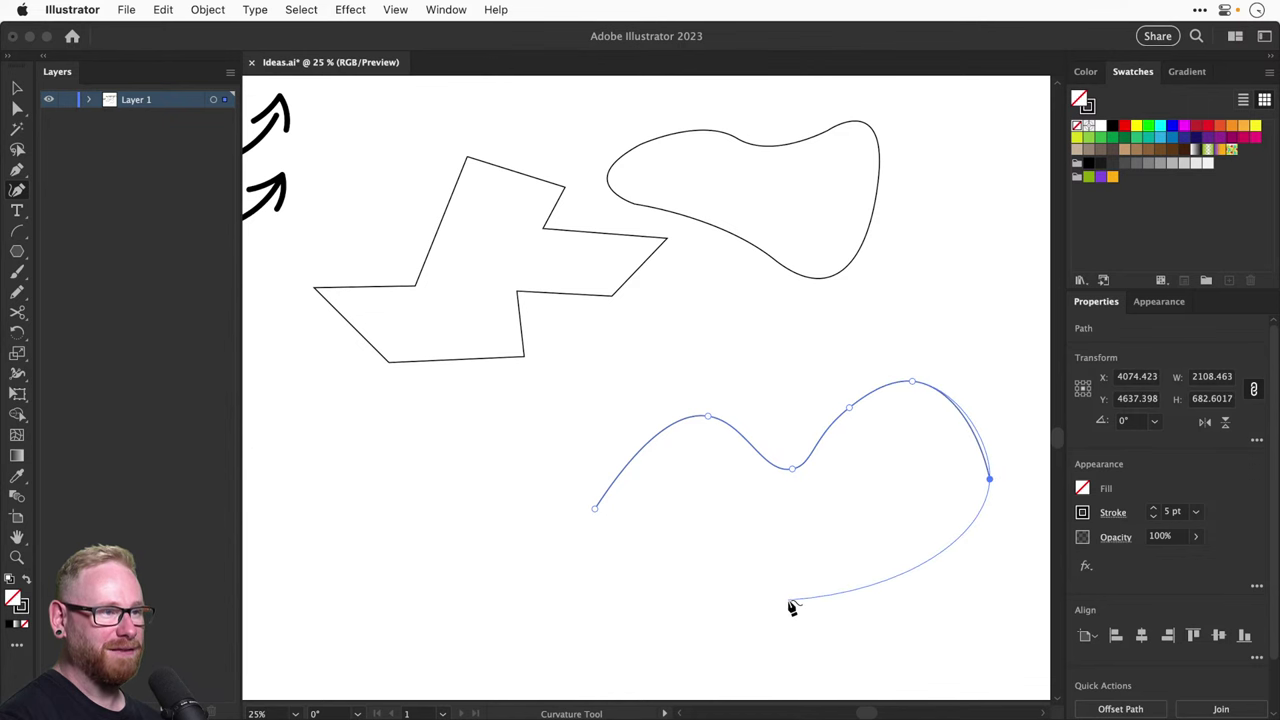
left_click(827, 597)
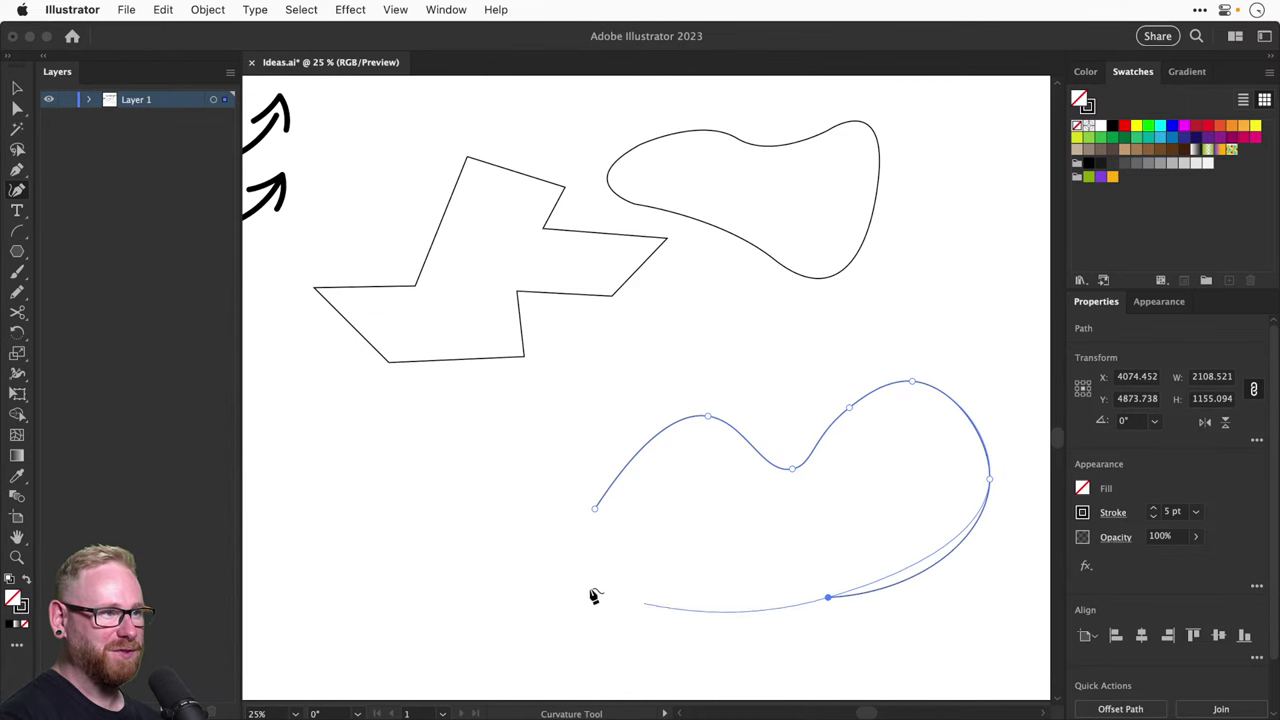
left_click(596, 512)
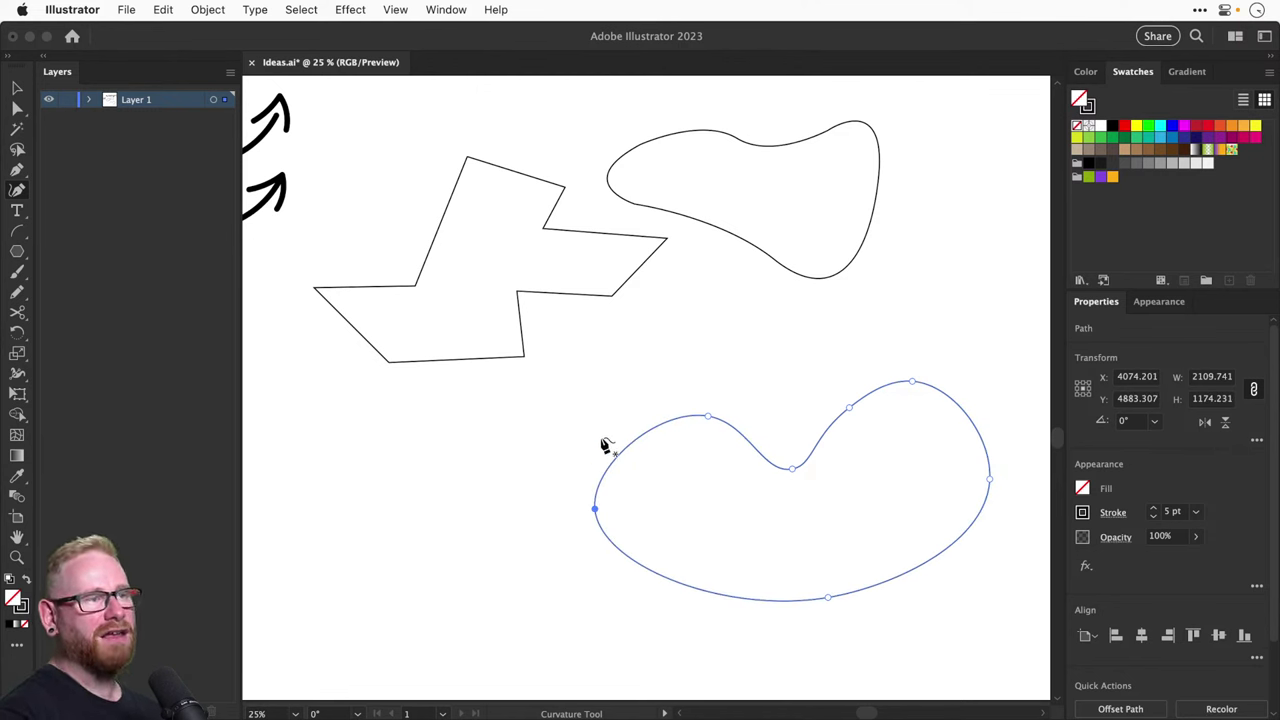
key("v")
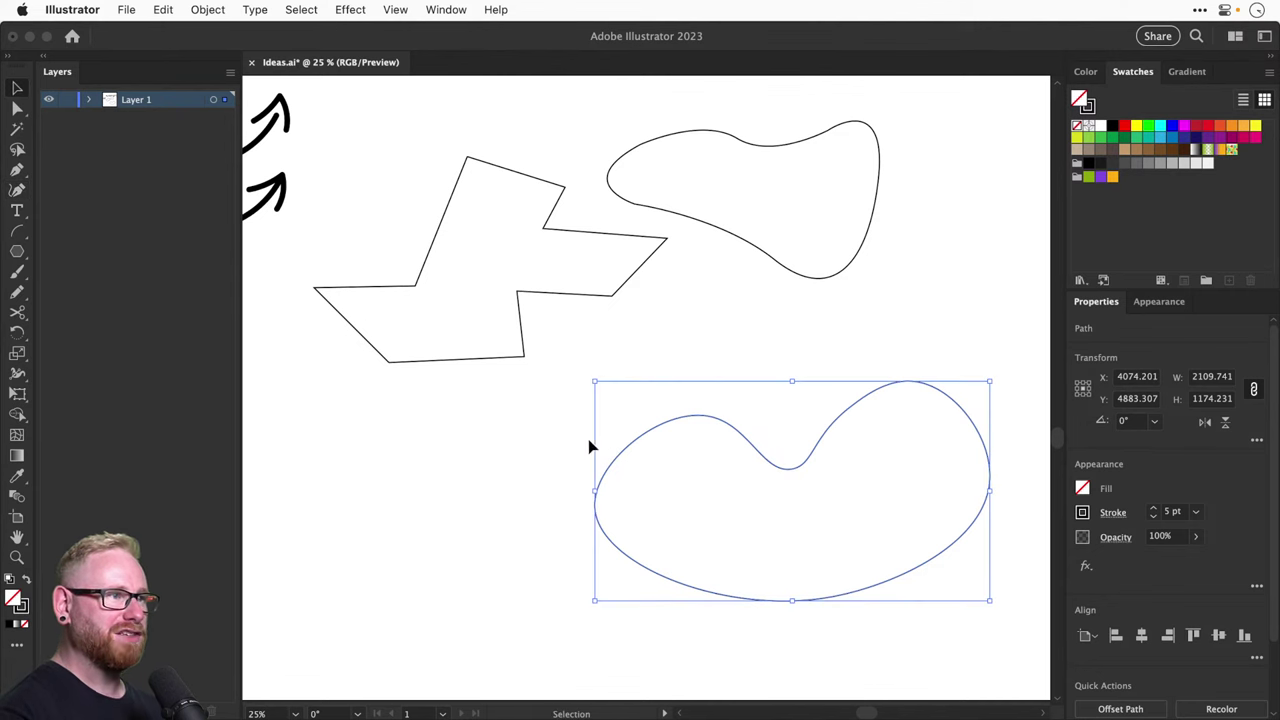
left_click(610, 448)
left_click(741, 434)
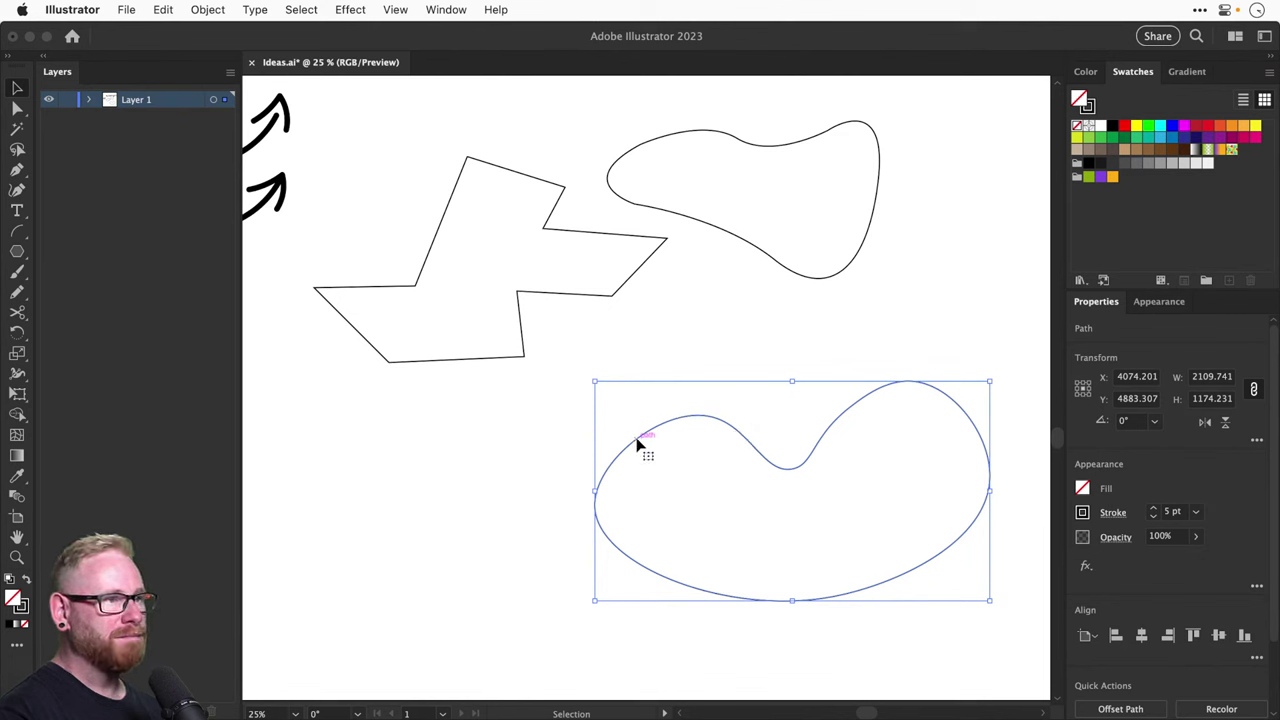
left_click(833, 130)
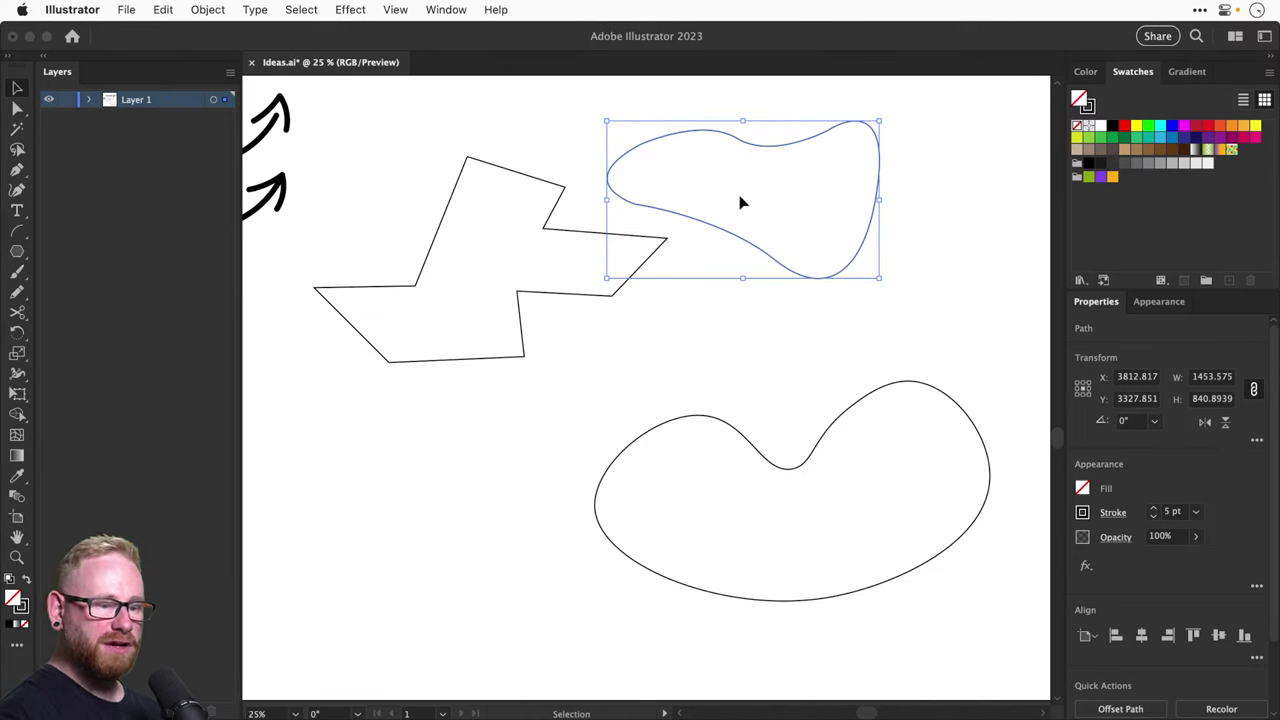
Stack the upper blob above the lower one, scale both down together, and move them beside the zig-zag
left_click(723, 349)
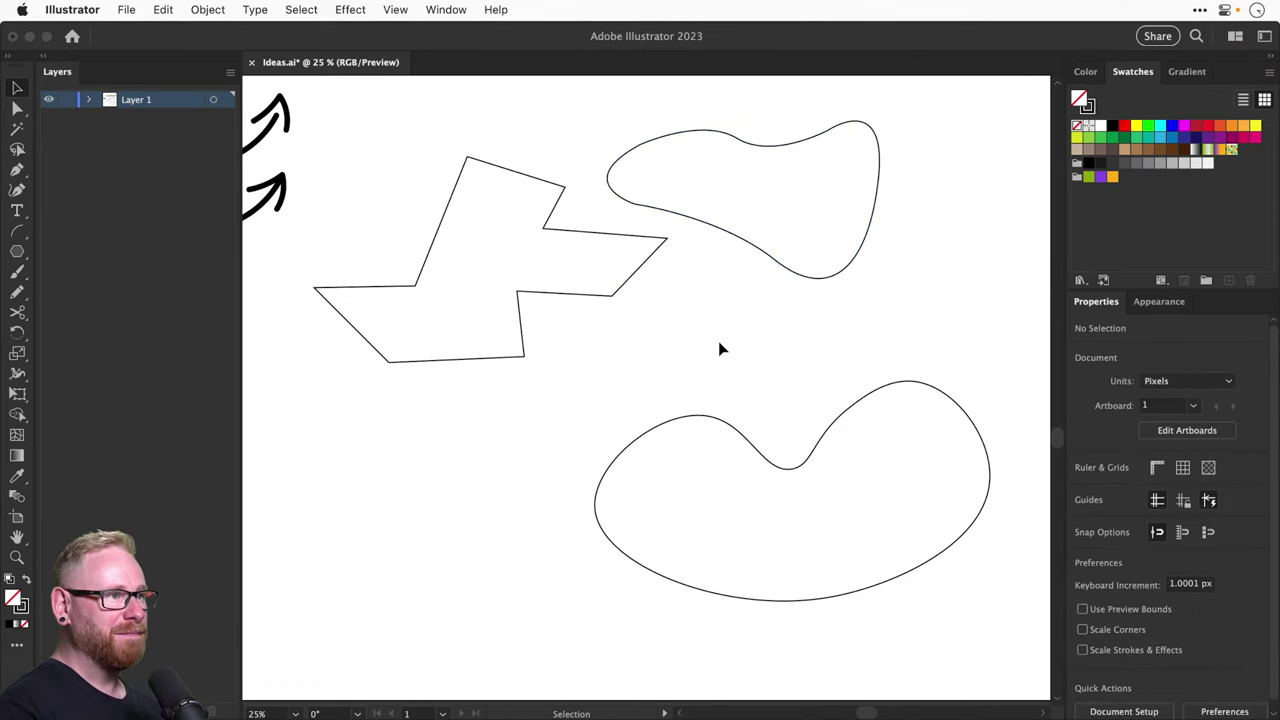
key("super+minus")
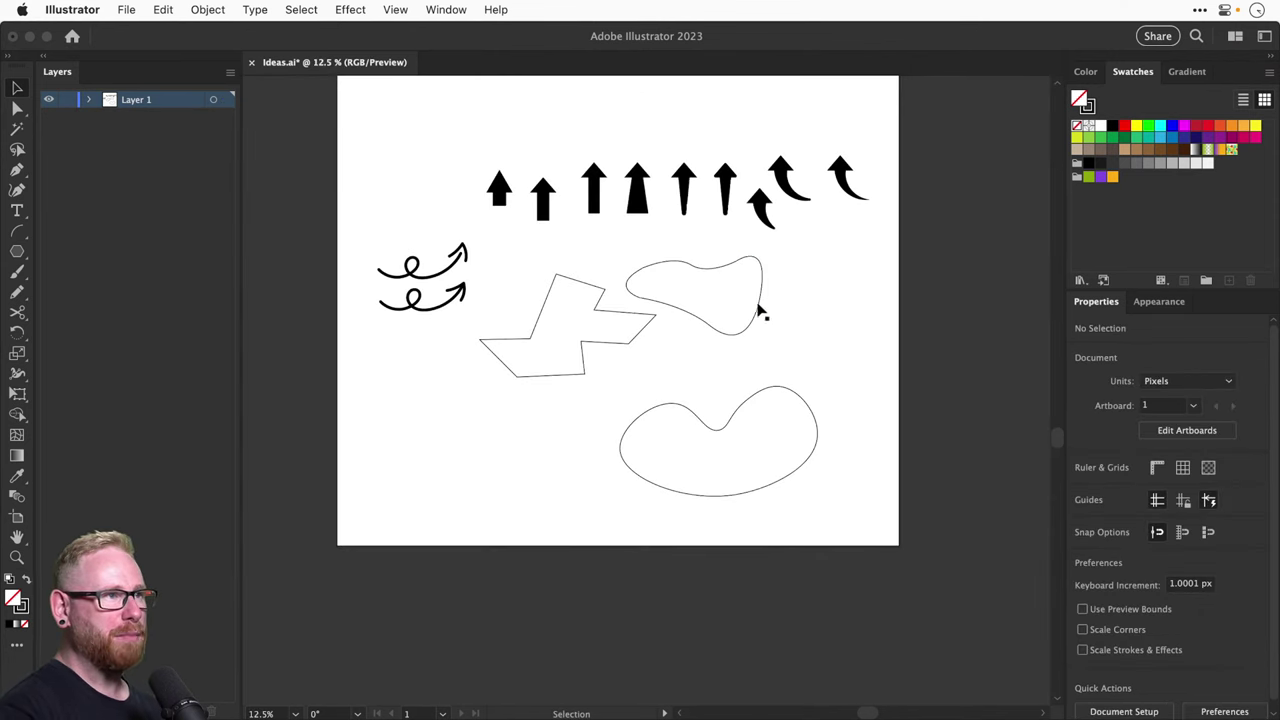
left_click_drag(758, 306, 828, 341)
left_click(706, 494, "shift")
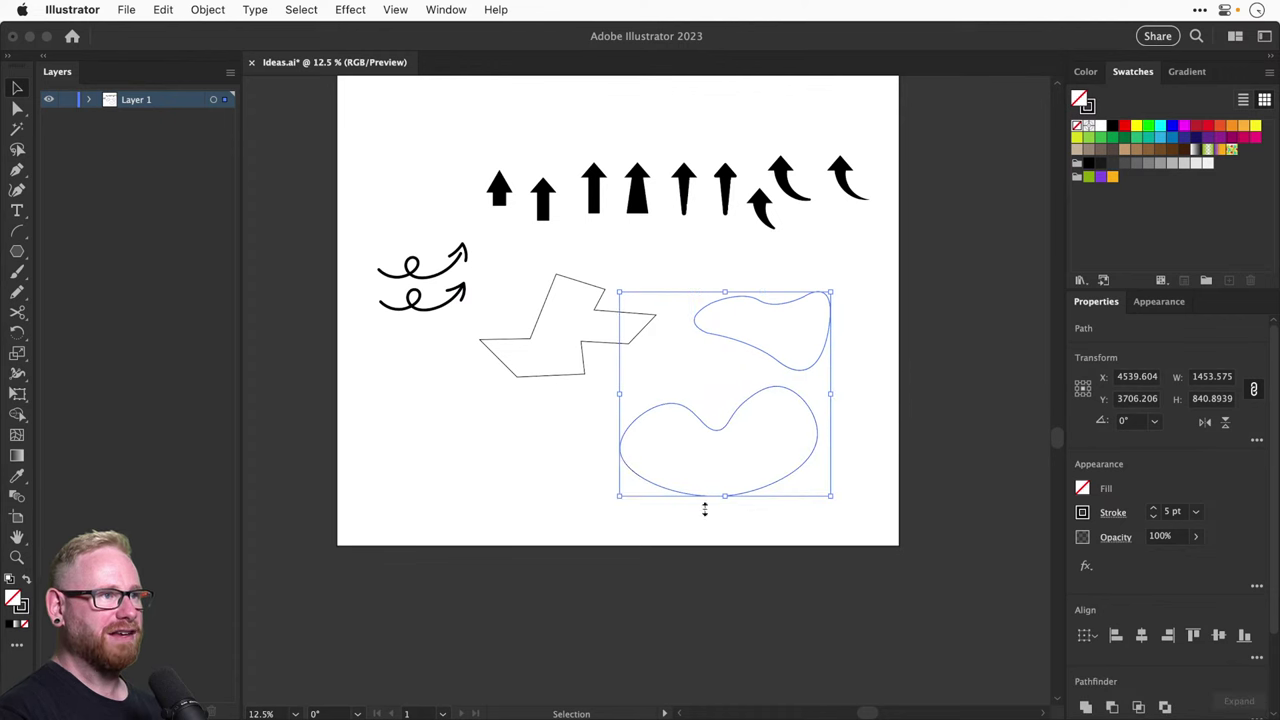
left_click_drag(619, 498, 708, 396)
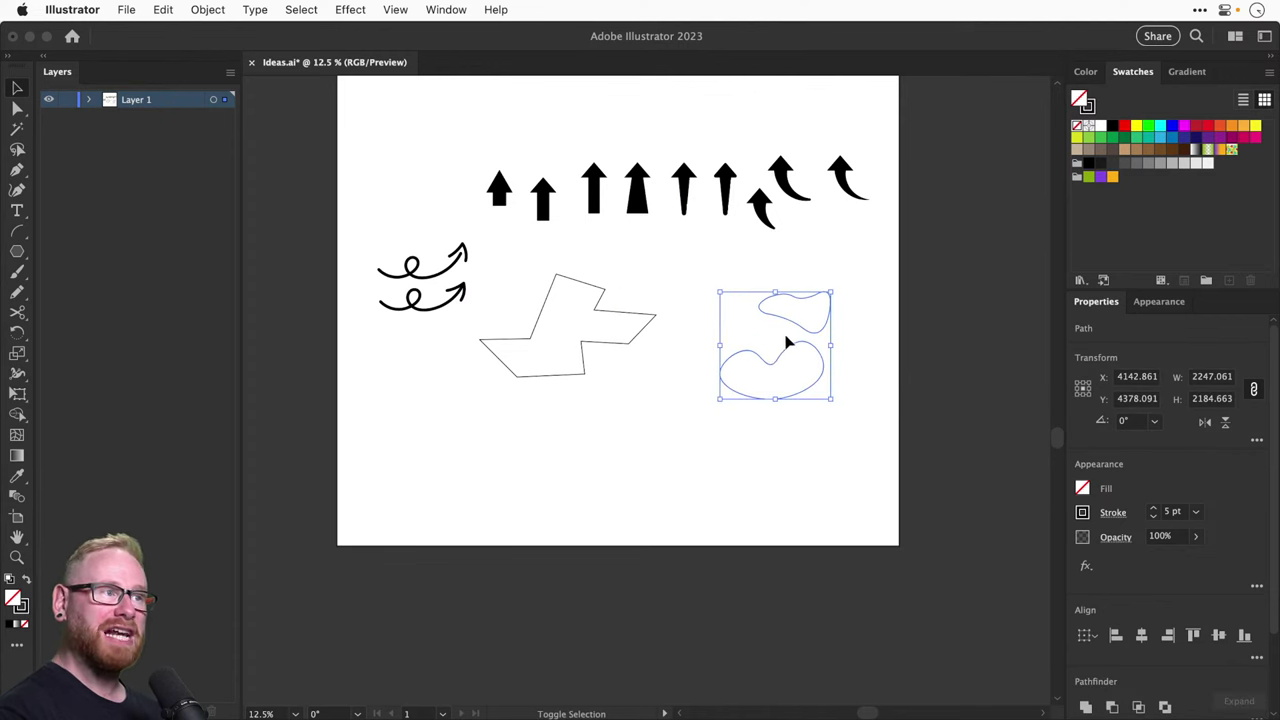
left_click_drag(786, 351, 805, 313)
left_click(700, 409)
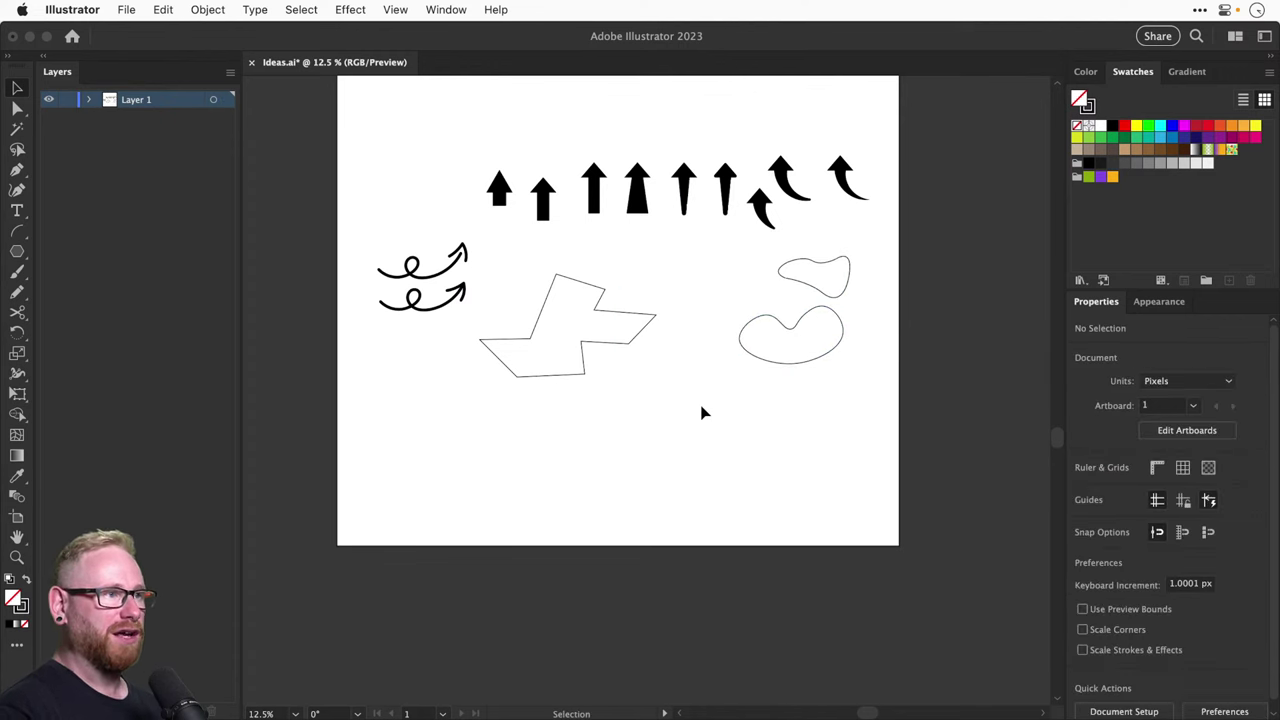
scroll(702, 413, "up", 1)
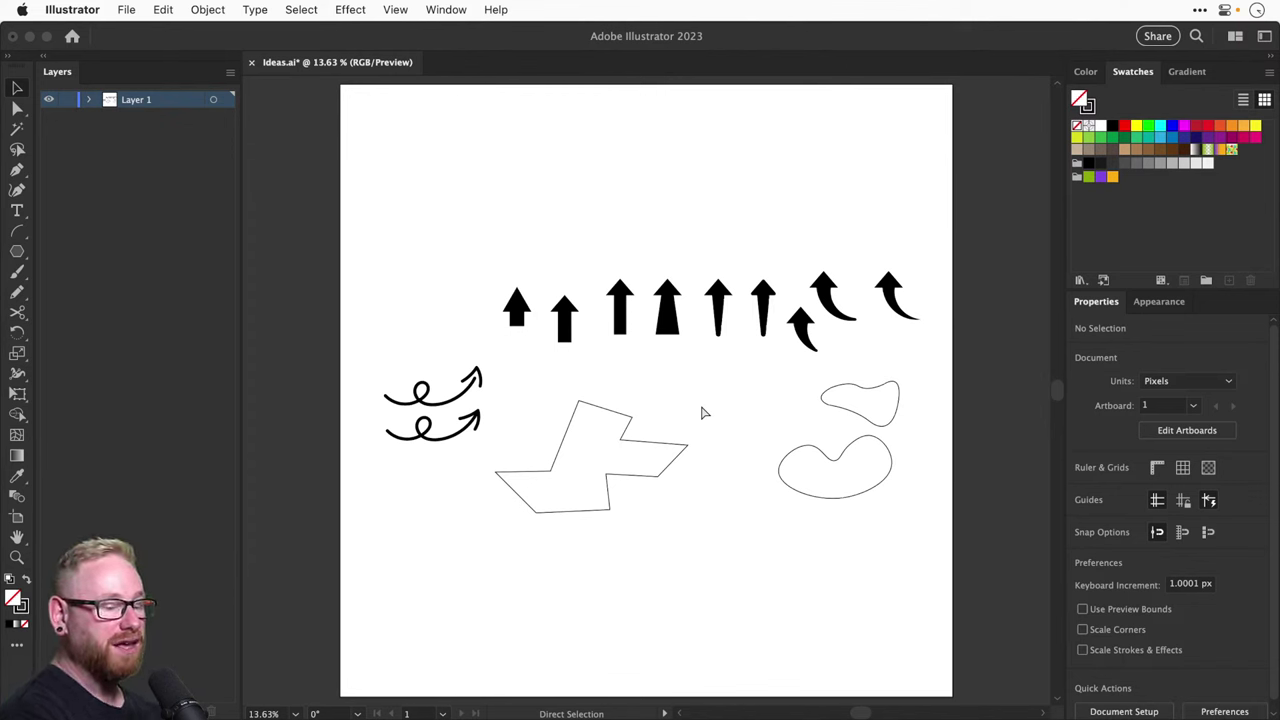
key("v")
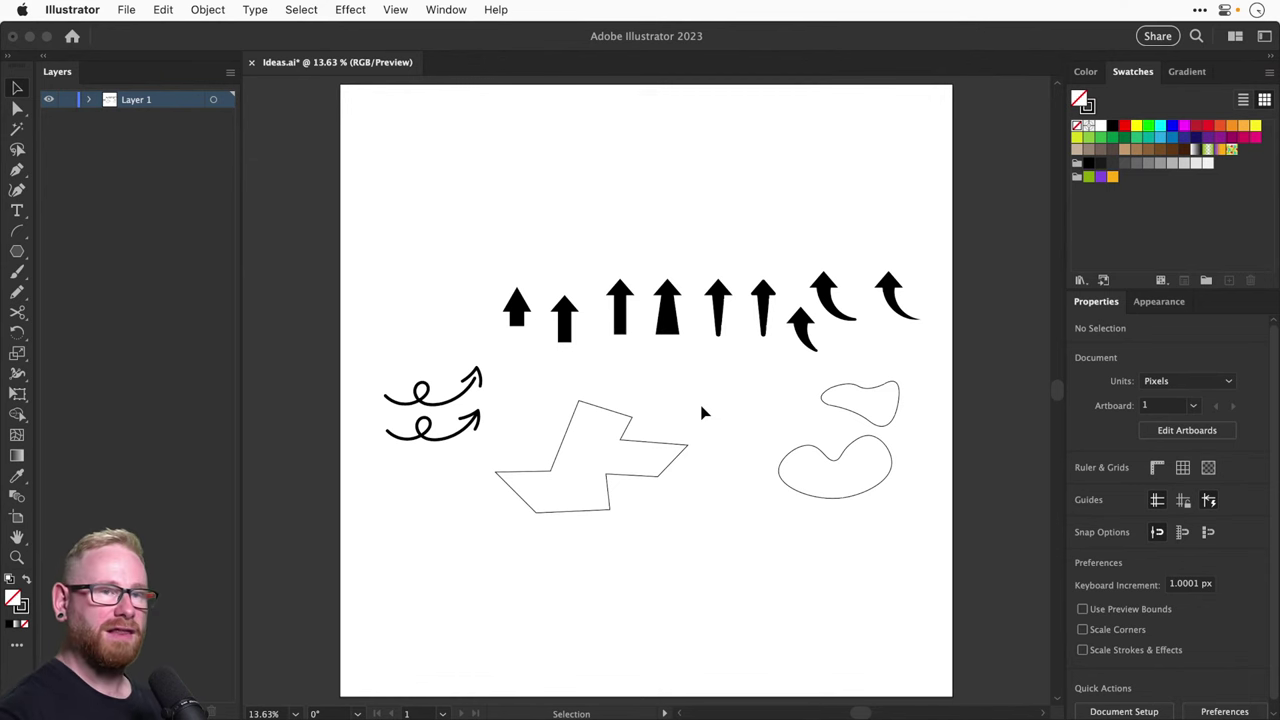
scroll(702, 413, "up", 2)
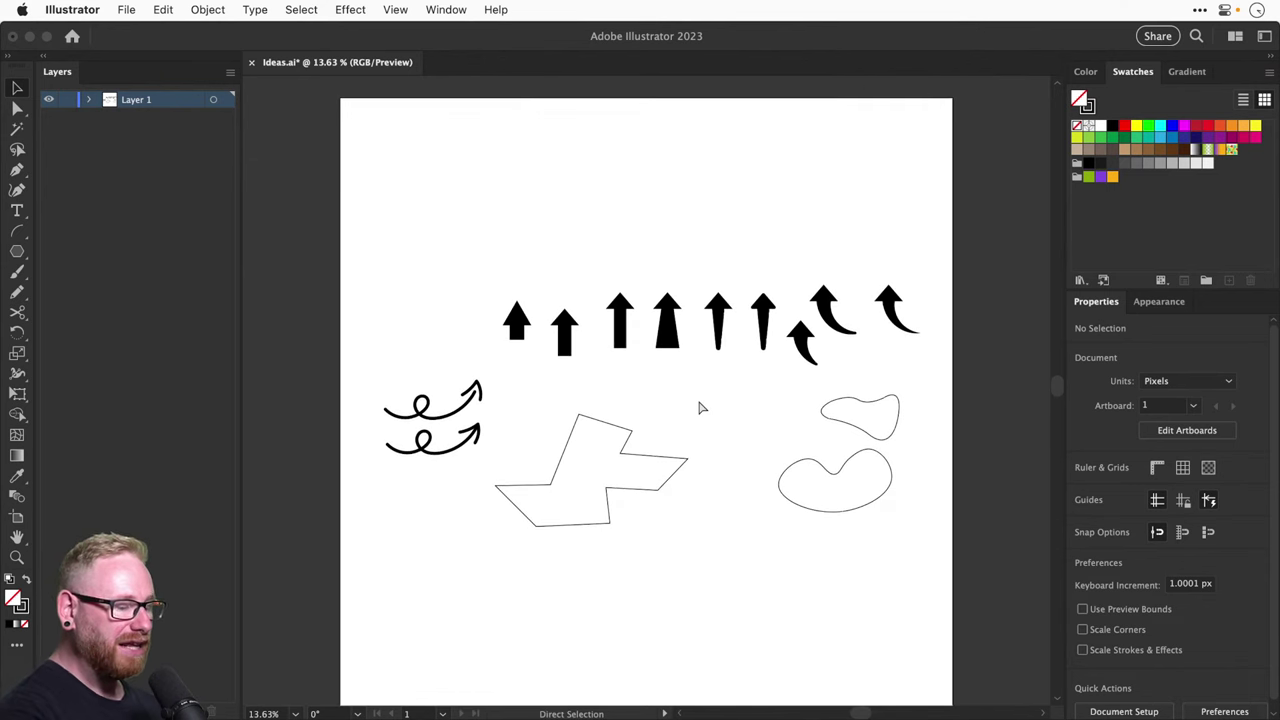
scroll(702, 408, "down", 2)
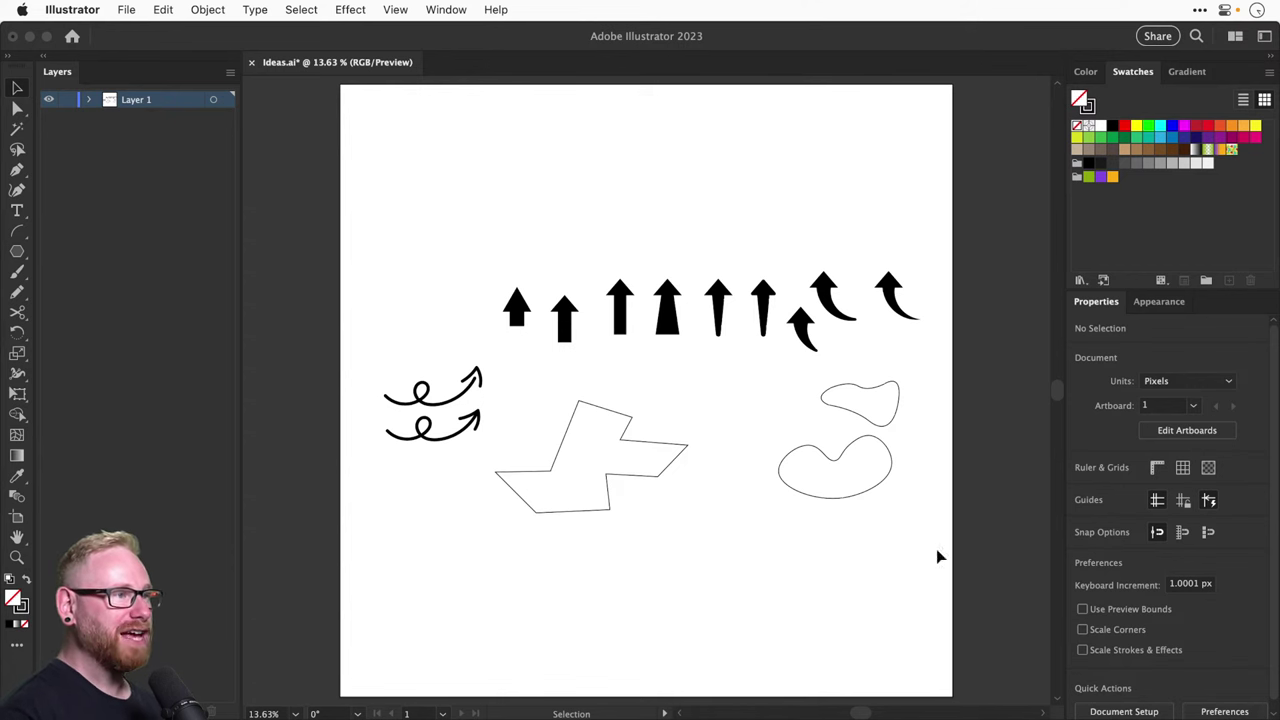
Reposition the two stacked blobs below the right side of the zig-zag outline
left_click(637, 418)
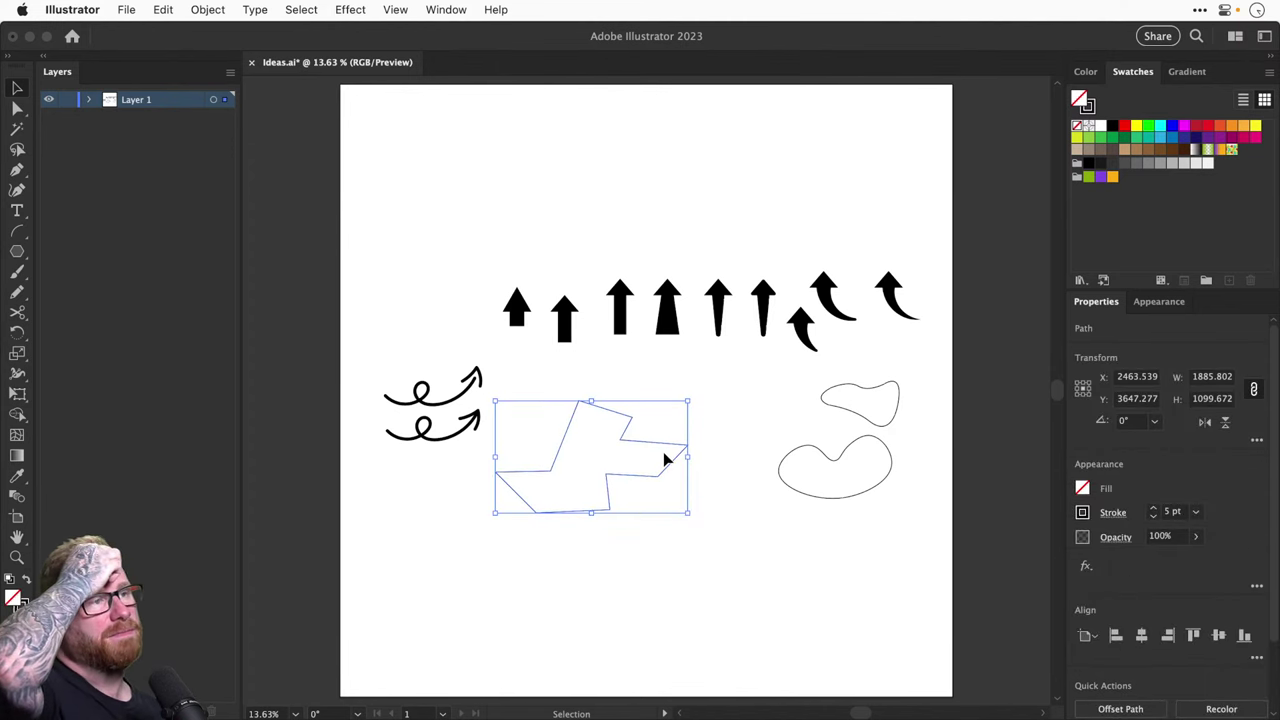
left_click_drag(853, 420, 797, 430)
left_click_drag(748, 391, 846, 517)
left_click_drag(820, 450, 700, 547)
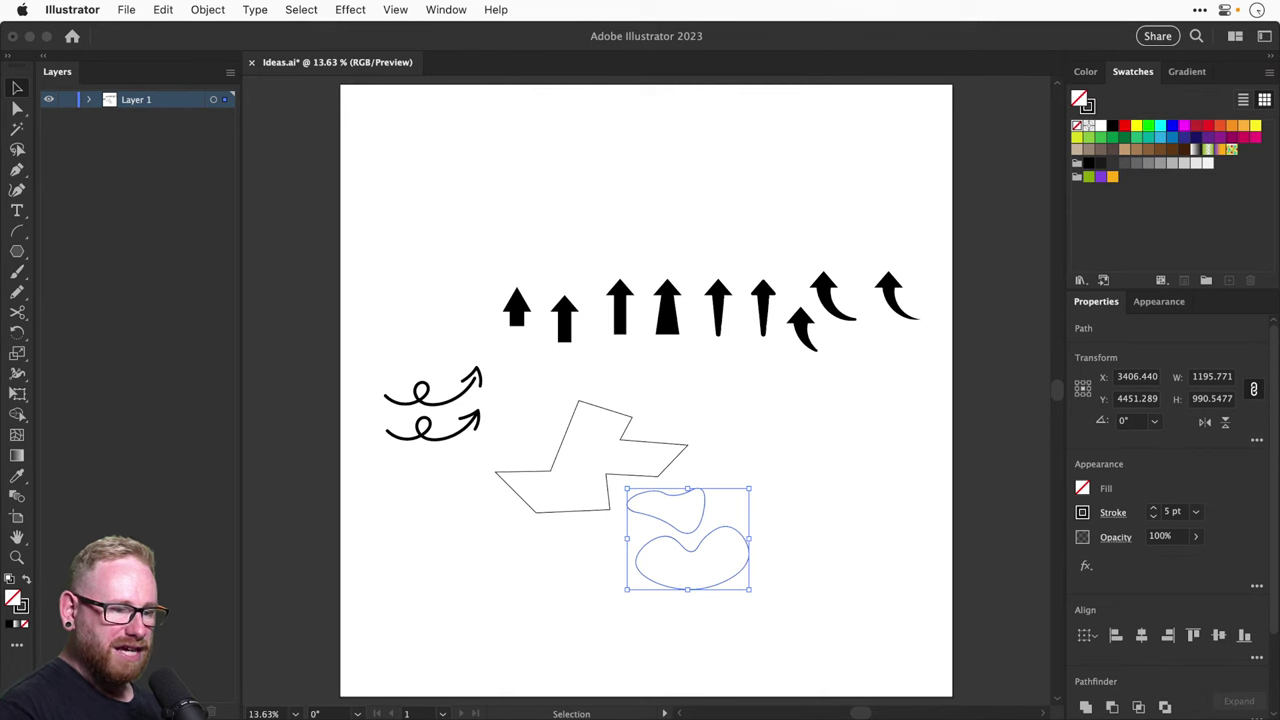
left_click(803, 524)
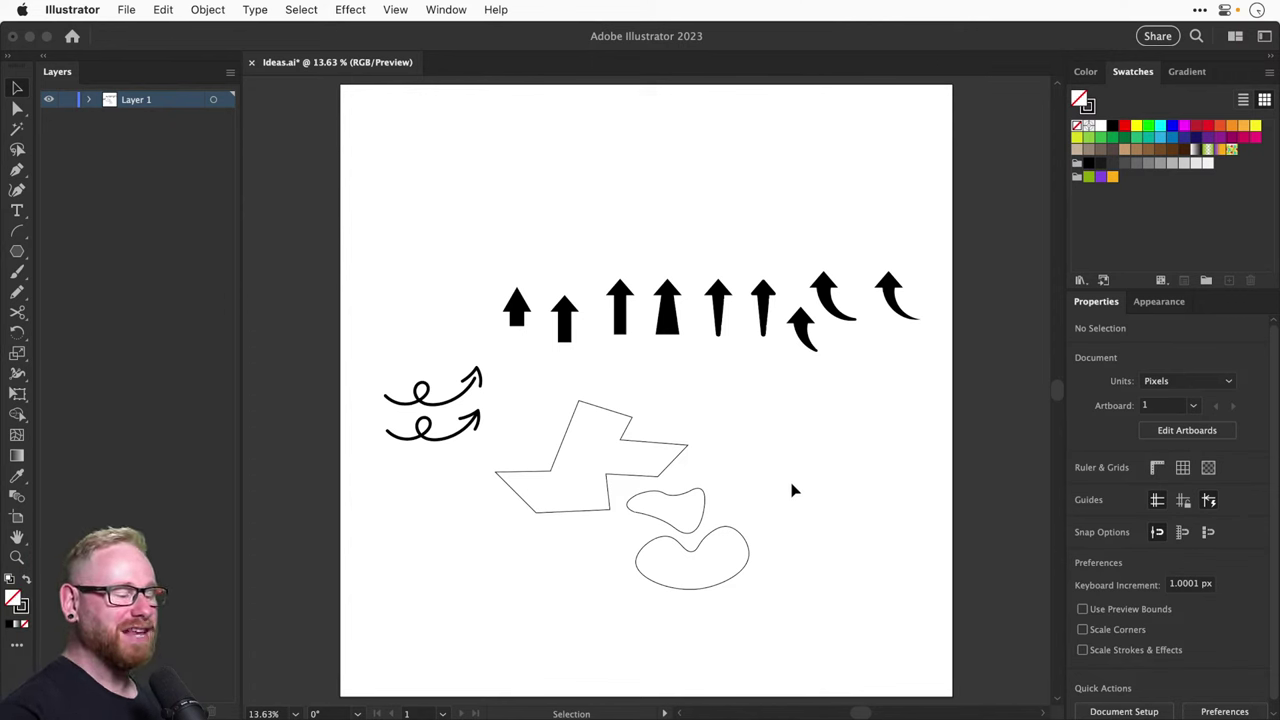
Zoom in to 25% and pan so the zig-zag and blob outlines fill the view
key("z")
left_click(648, 458)
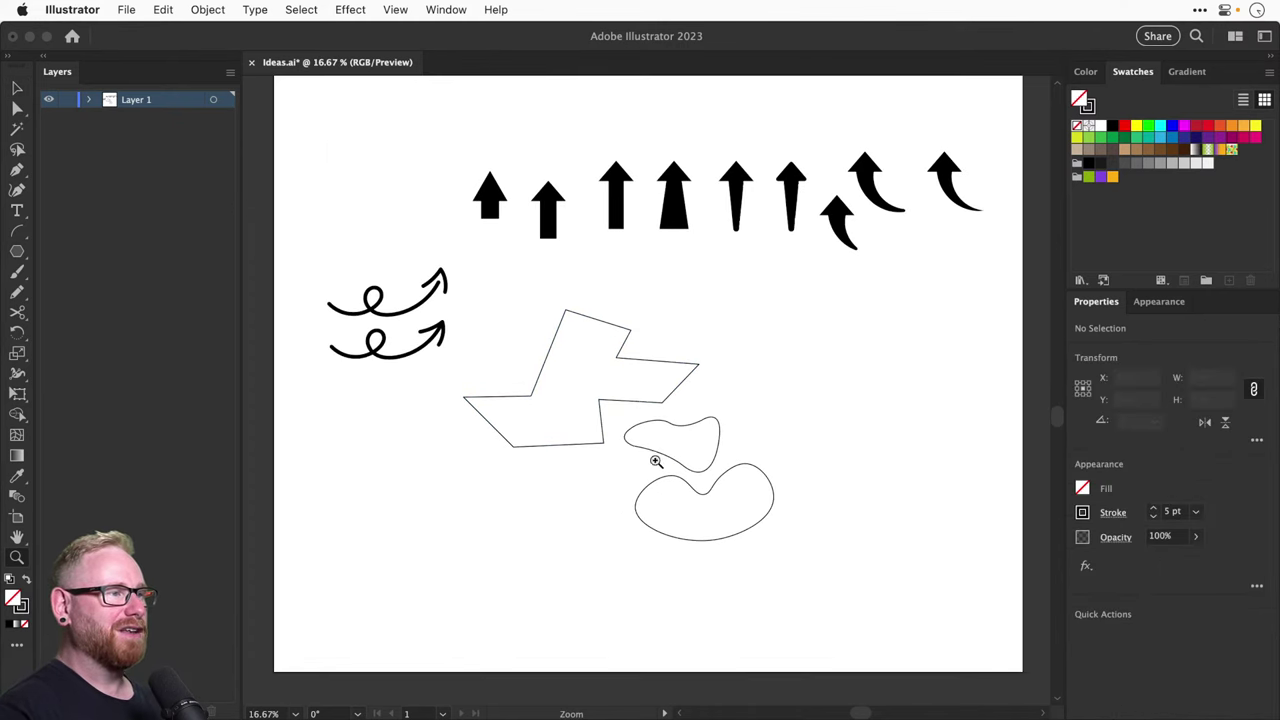
left_click(656, 460)
left_click_drag(623, 337, 652, 380)
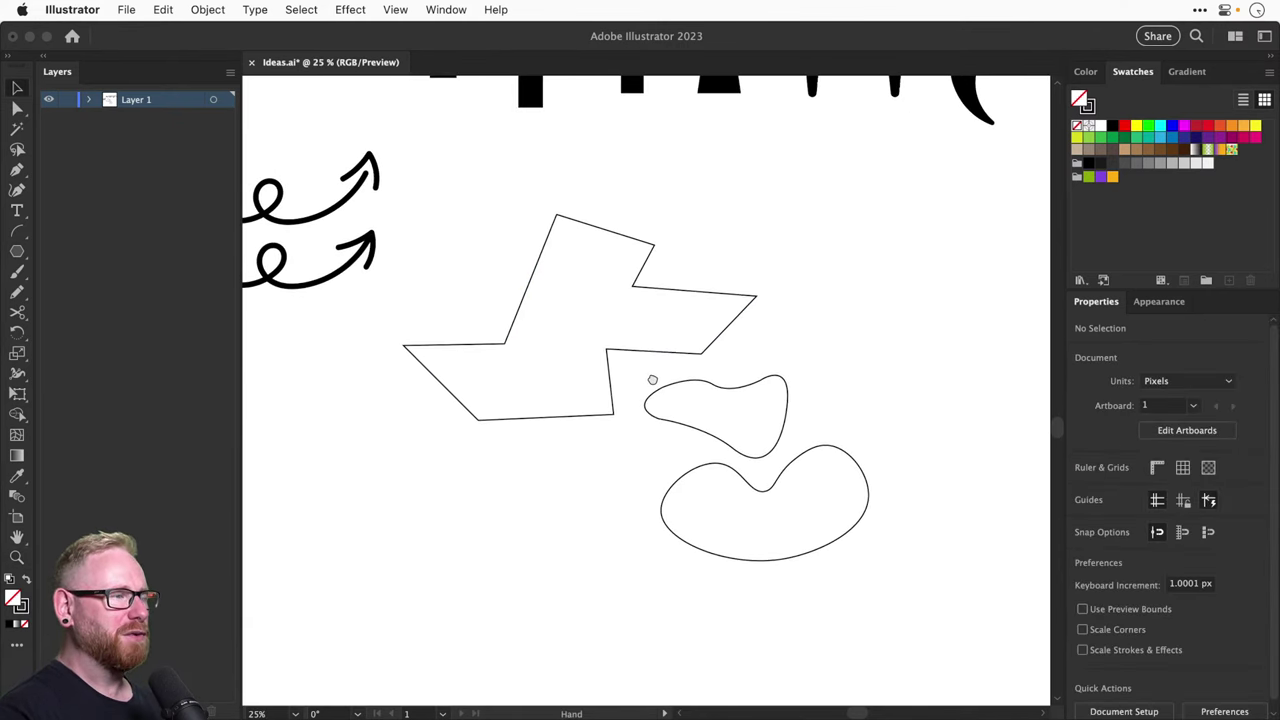
scroll(638, 173, "up", 5)
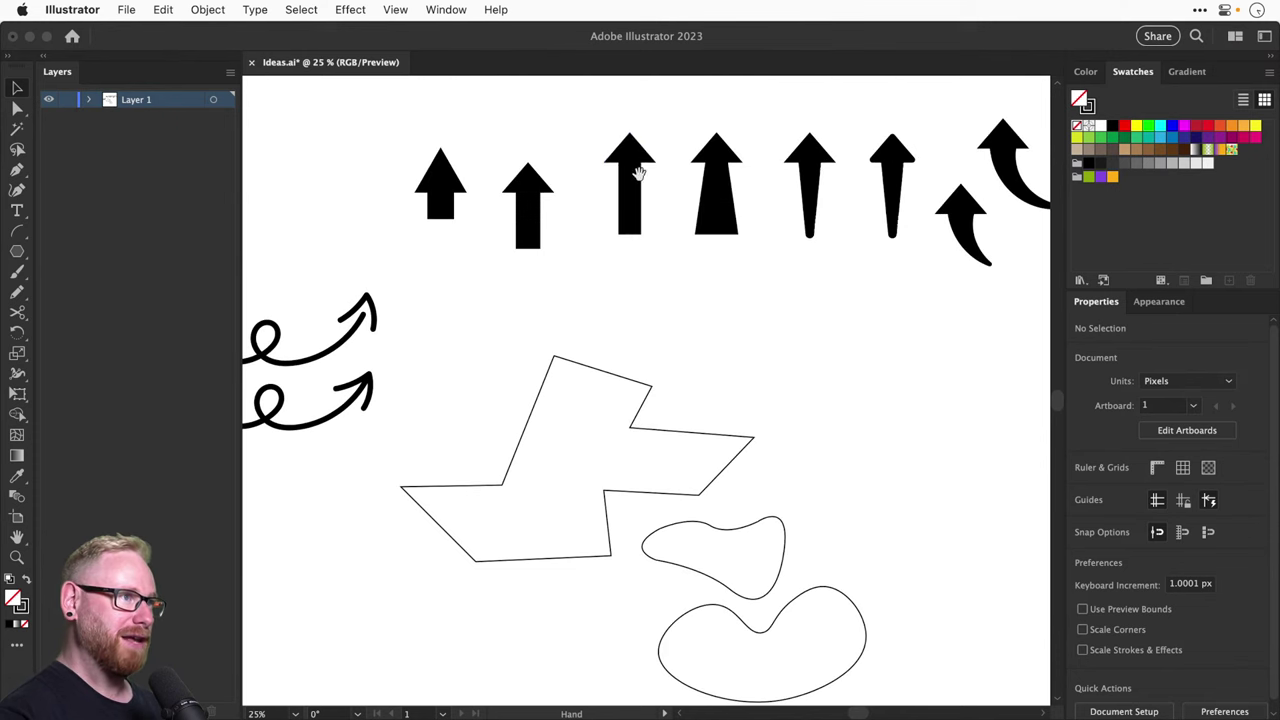
left_click_drag(768, 400, 770, 259)
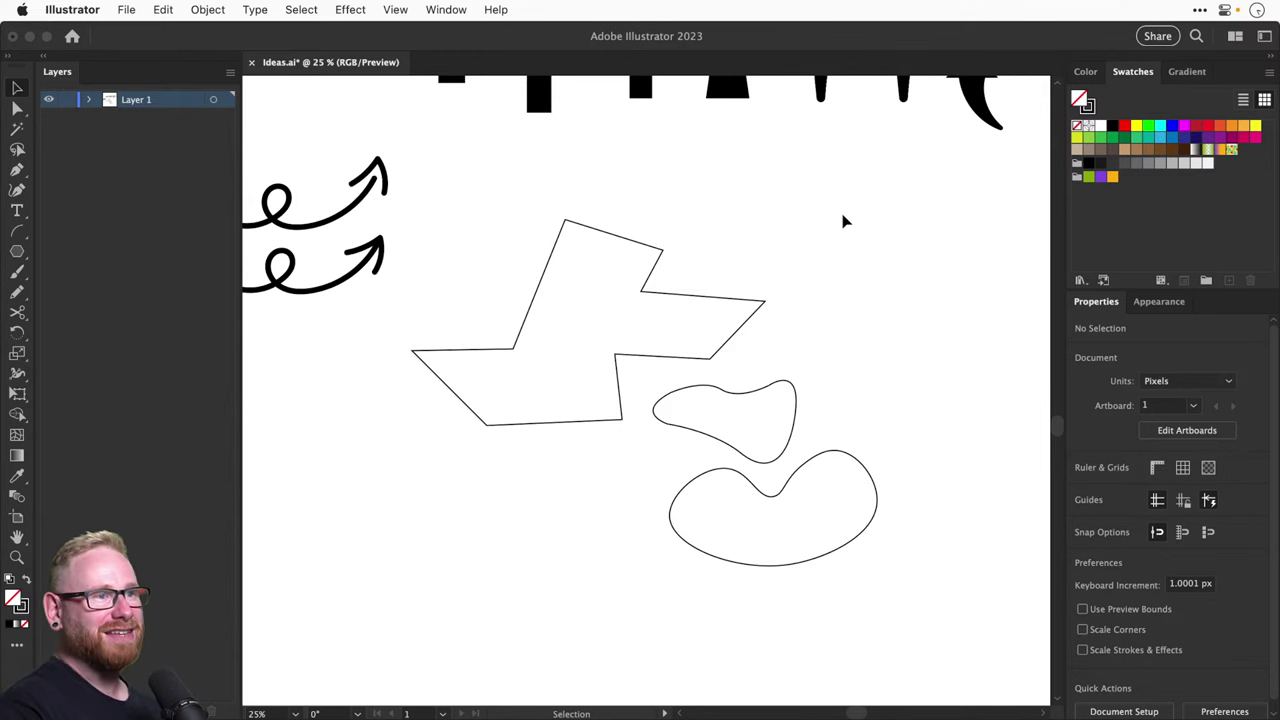
Draw a square in the empty lower area, move it up-left, and round its corners
left_click_drag(889, 256, 888, 246)
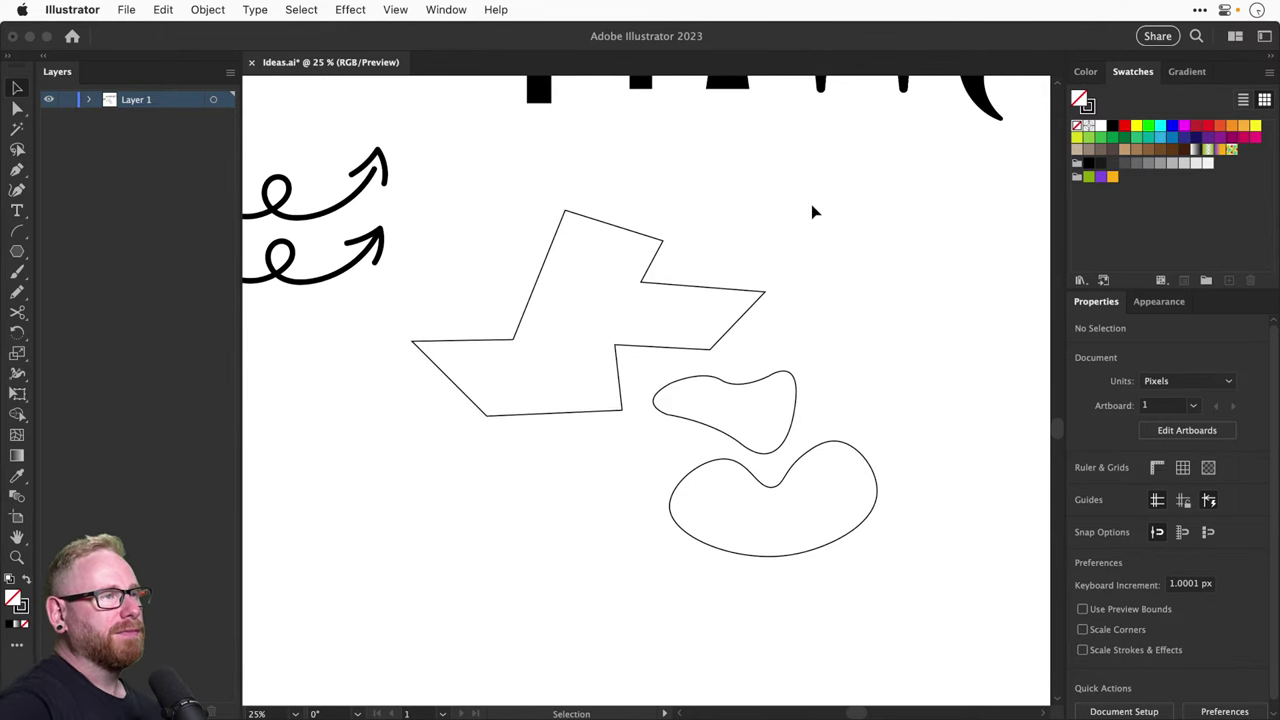
left_click_drag(557, 449, 678, 254)
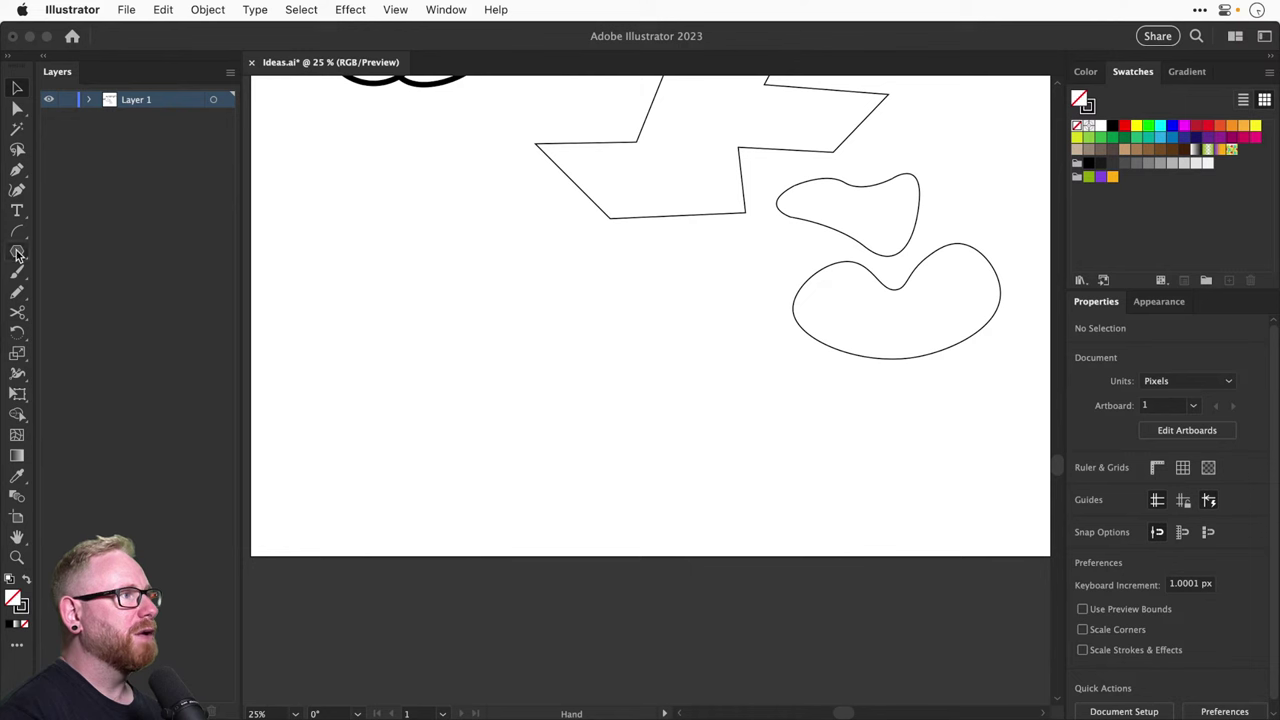
left_click_drag(17, 255, 54, 251)
left_click_drag(400, 314, 535, 447)
key("v")
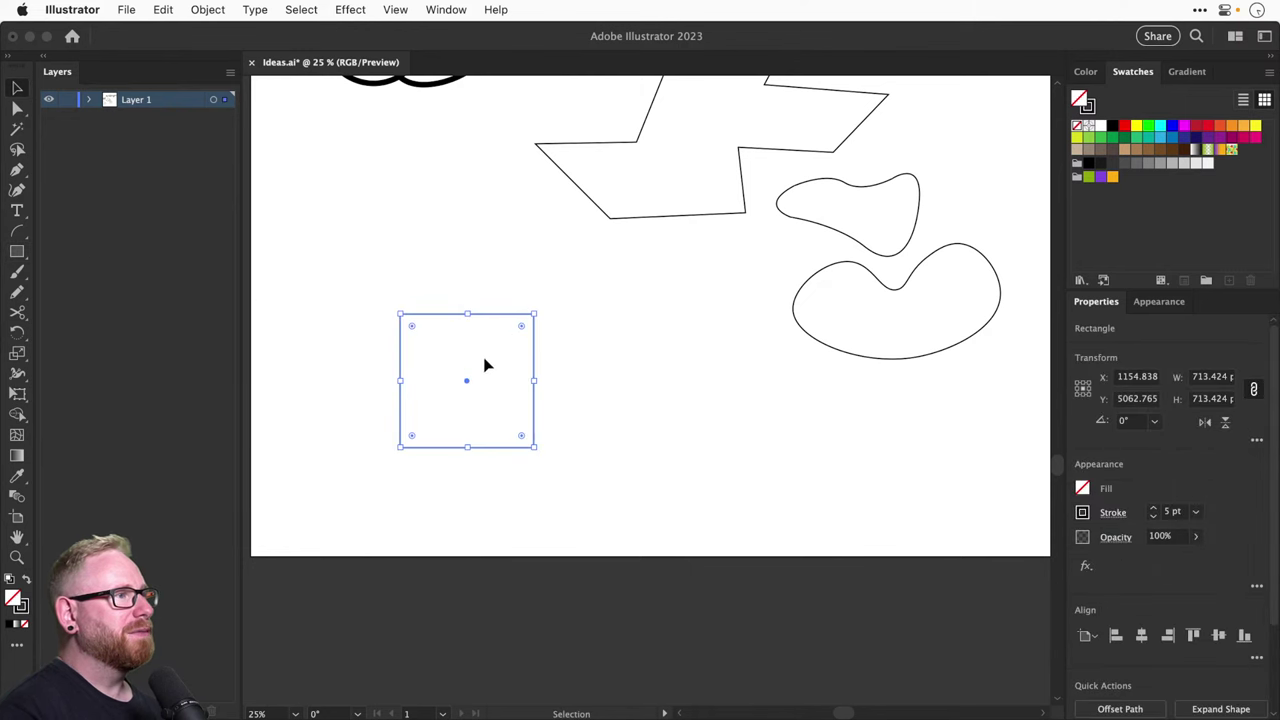
left_click_drag(433, 317, 365, 249)
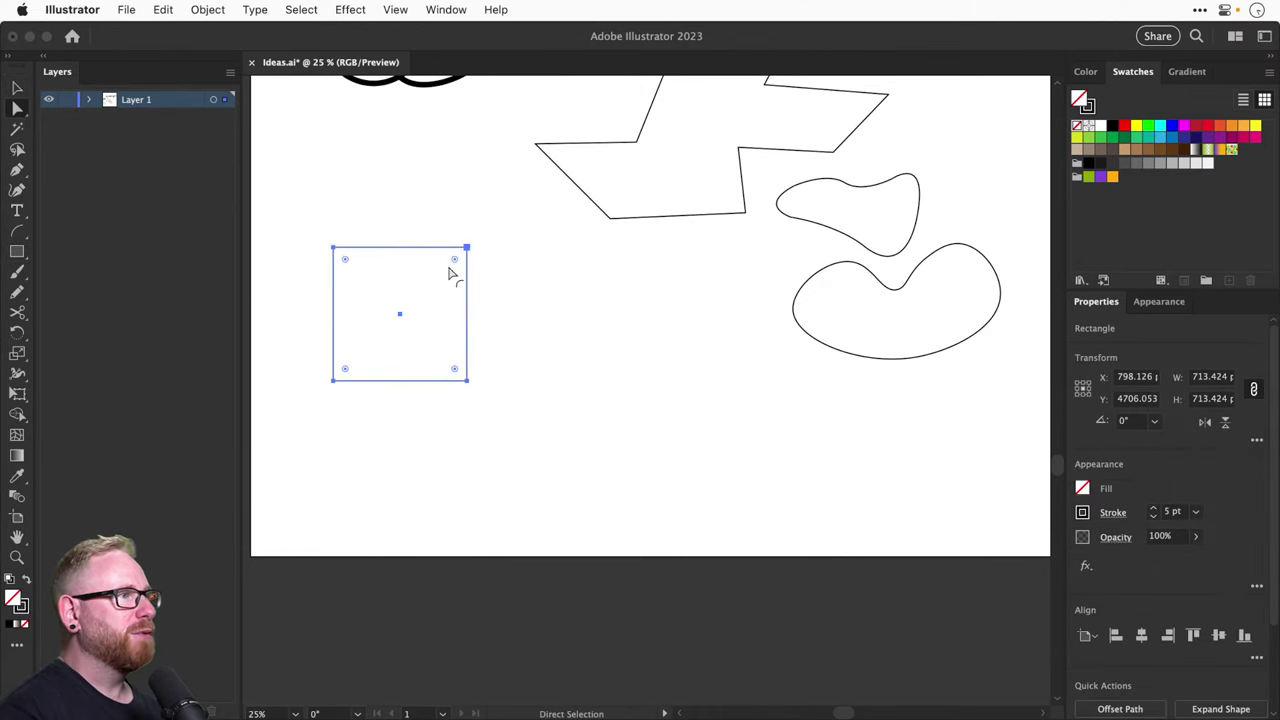
left_click_drag(452, 260, 411, 302)
left_click(17, 210)
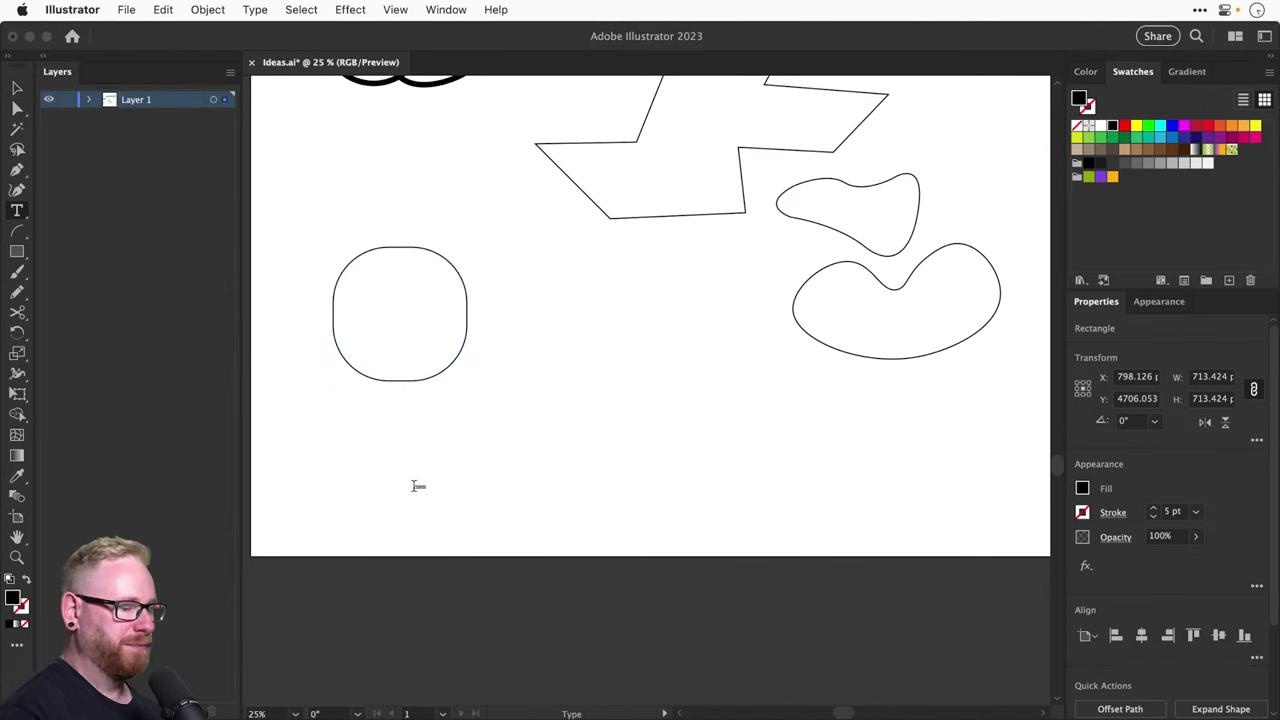
Add an enlarged 'LOGO' text label and centre it horizontally under the rounded square
left_click(413, 486)
left_click(17, 88)
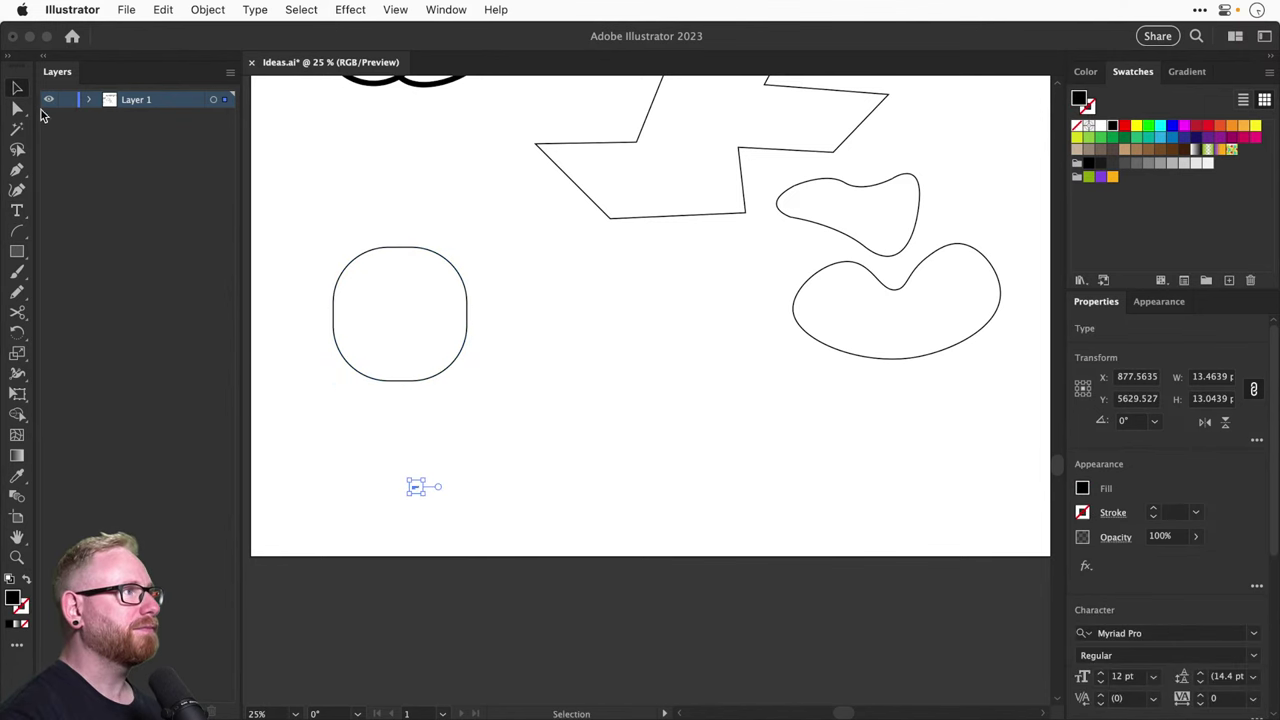
left_click_drag(425, 481, 440, 520)
left_click_drag(431, 526, 424, 420)
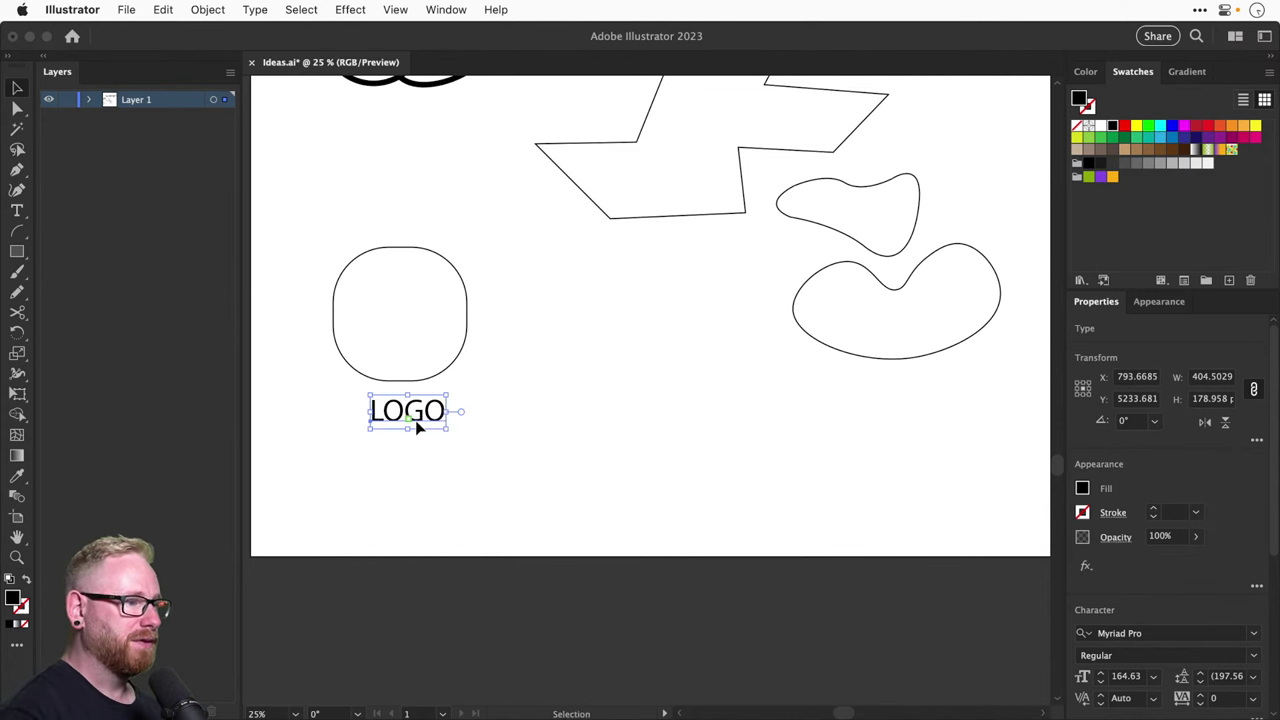
left_click(426, 317, "shift")
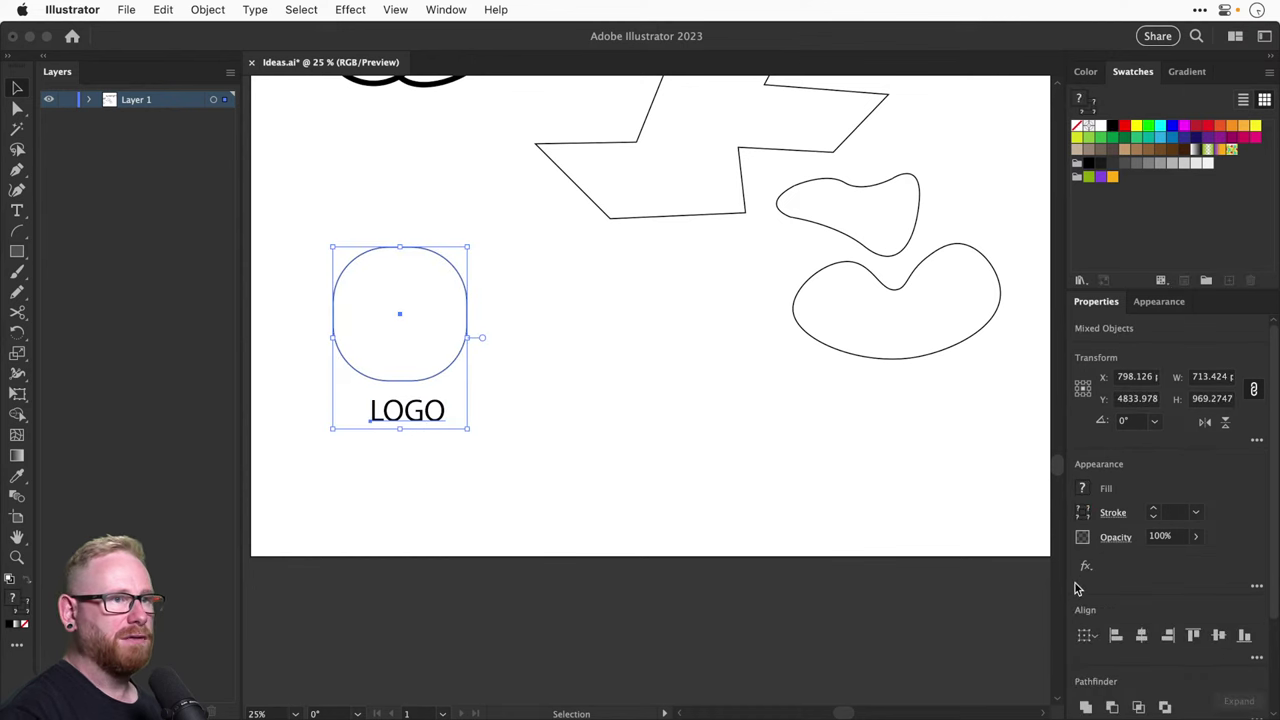
left_click(1142, 636)
Copy the rounded square and LOGO pair to the right and begin resizing the copied square
left_click_drag(603, 434, 949, 429)
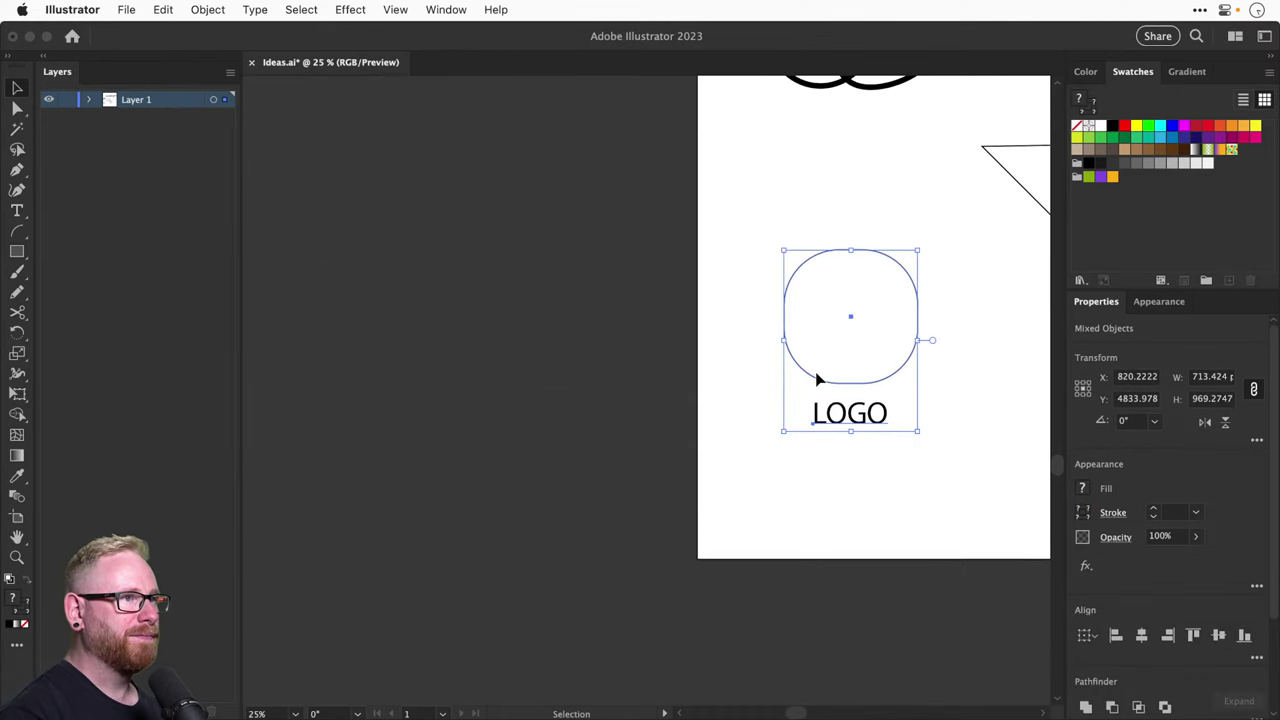
left_click_drag(817, 380, 463, 450)
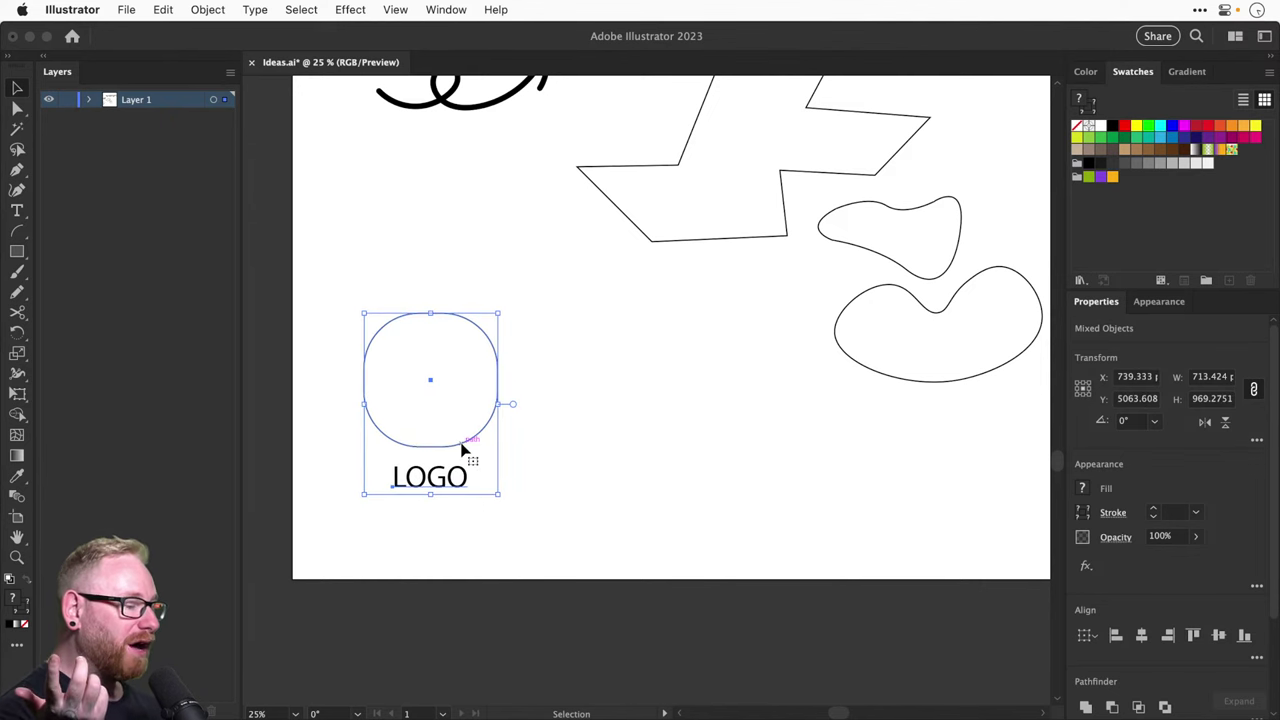
left_click_drag(467, 479, 642, 479)
left_click(657, 523)
left_click(663, 434)
left_click_drag(672, 313, 646, 343)
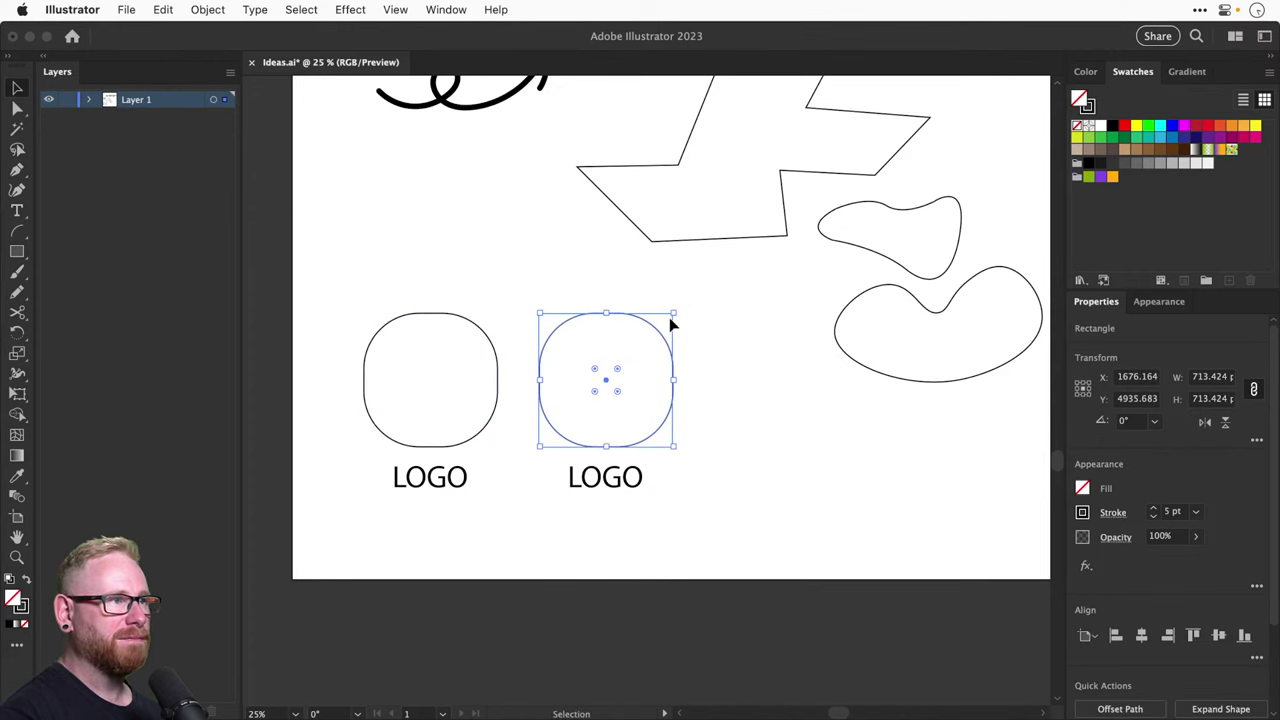
Expand the copied rounded square, shrink it, and place its LOGO text to its right
left_click(210, 9)
left_click(238, 241)
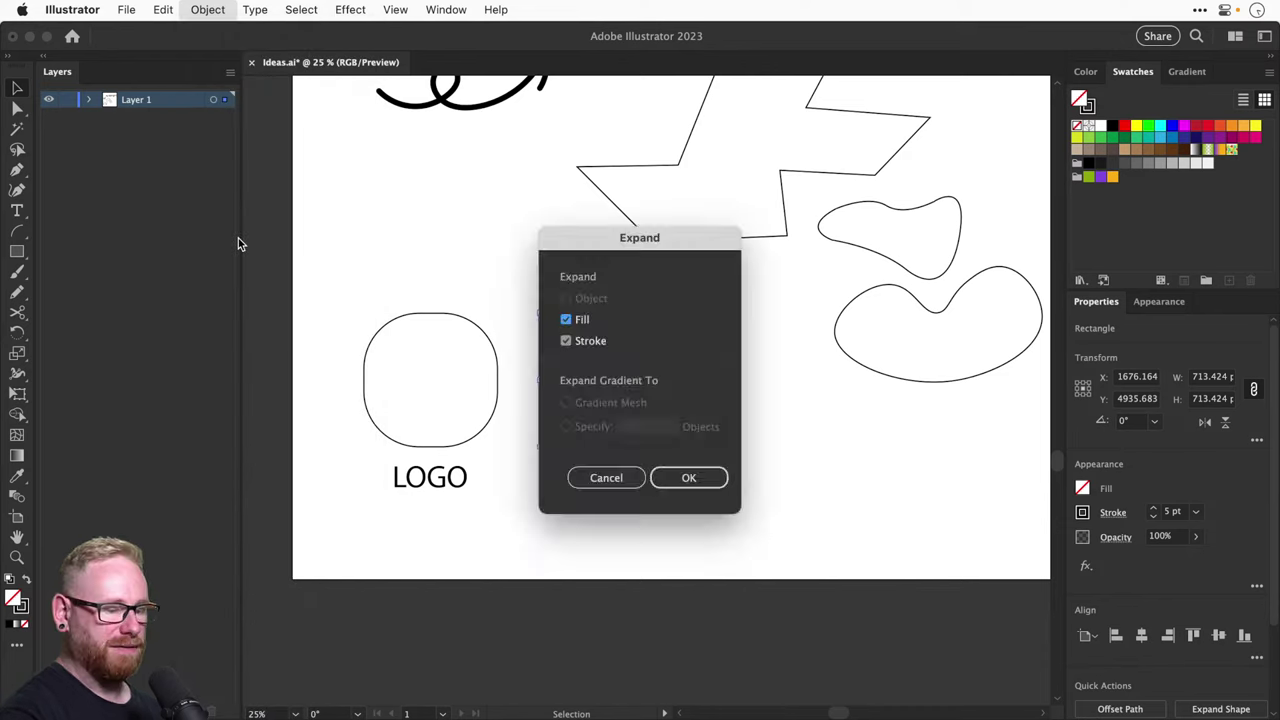
key("Return")
left_click_drag(675, 312, 641, 351)
left_click_drag(604, 478, 708, 380)
left_click_drag(548, 318, 722, 462)
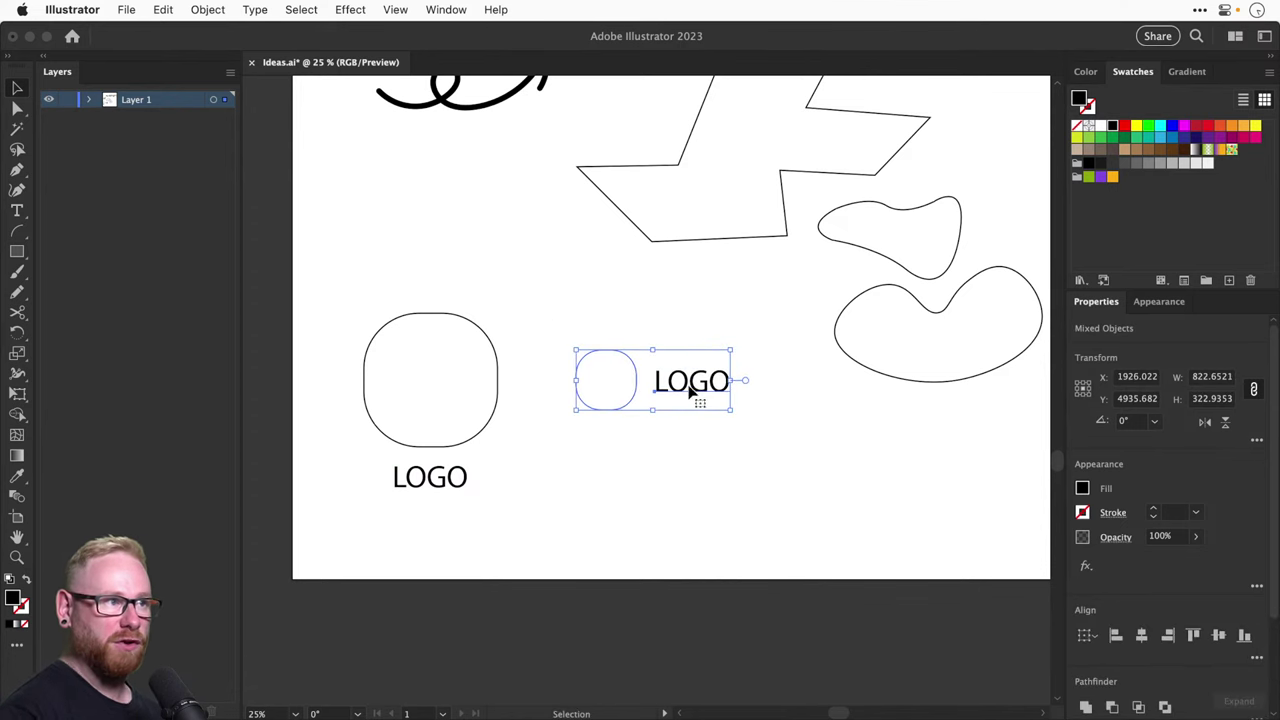
Move the small square and LOGO lower, and copy a tiny rounded square above them
left_click_drag(692, 384, 686, 491)
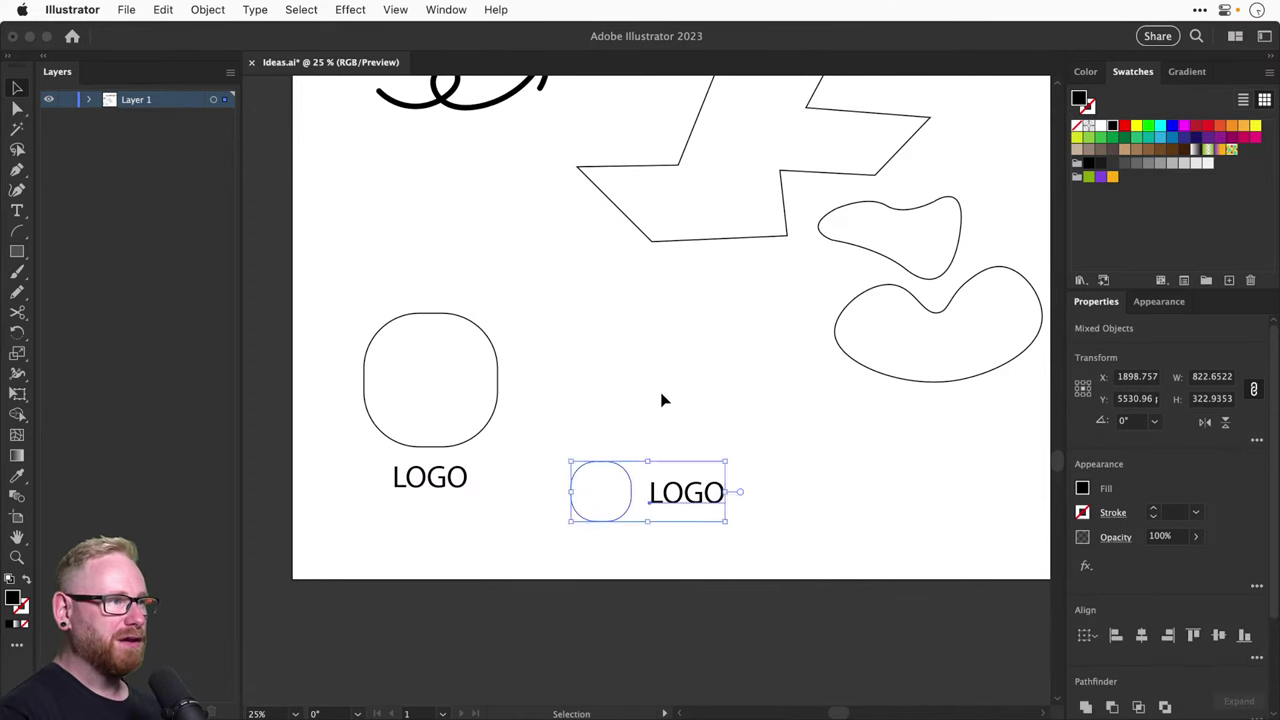
left_click(663, 400)
left_click_drag(621, 466, 608, 362)
left_click(731, 357)
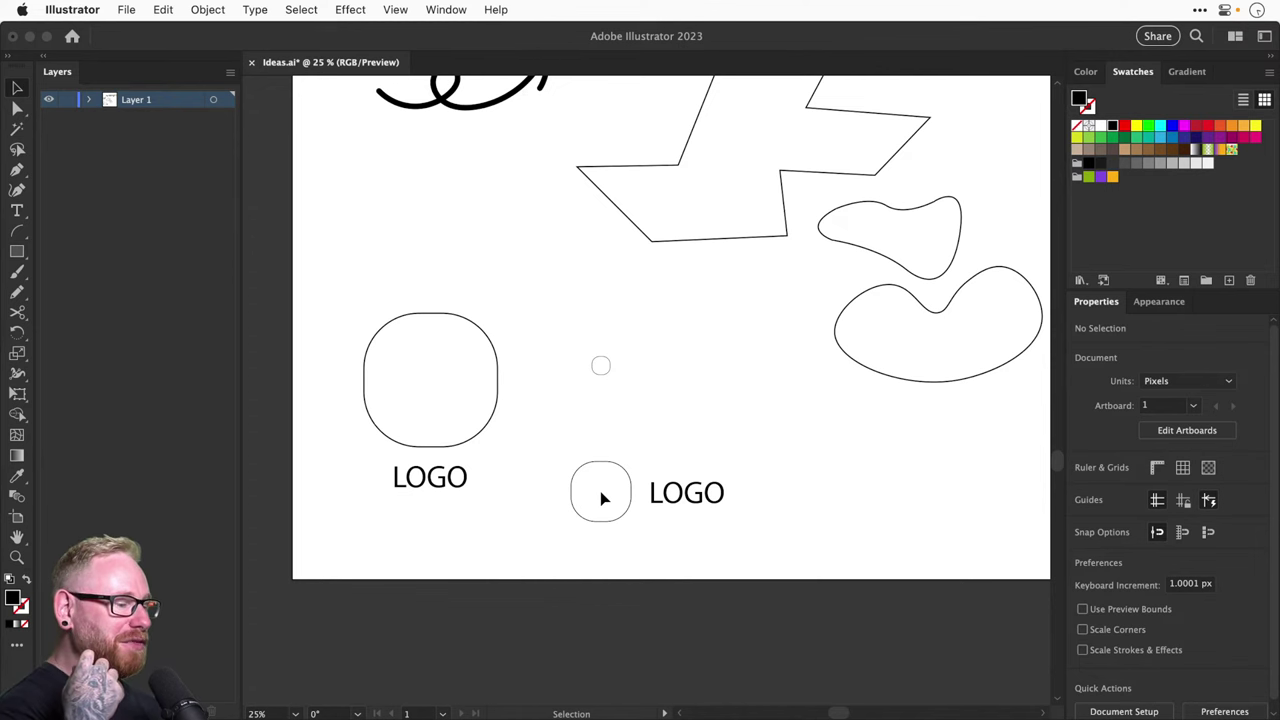
scroll(631, 449, "up", 2)
scroll(631, 449, "right", 2)
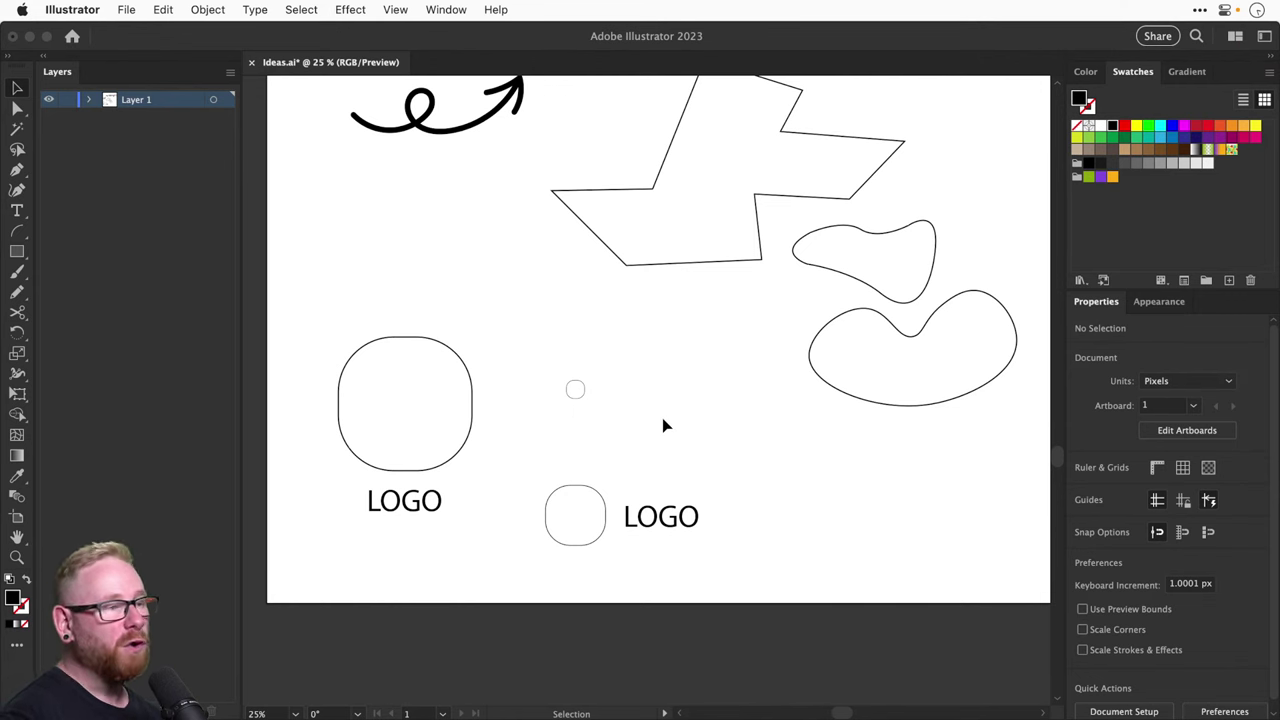
Shift the small square left and draw a freehand scribble across the second LOGO
left_click_drag(580, 506, 509, 506)
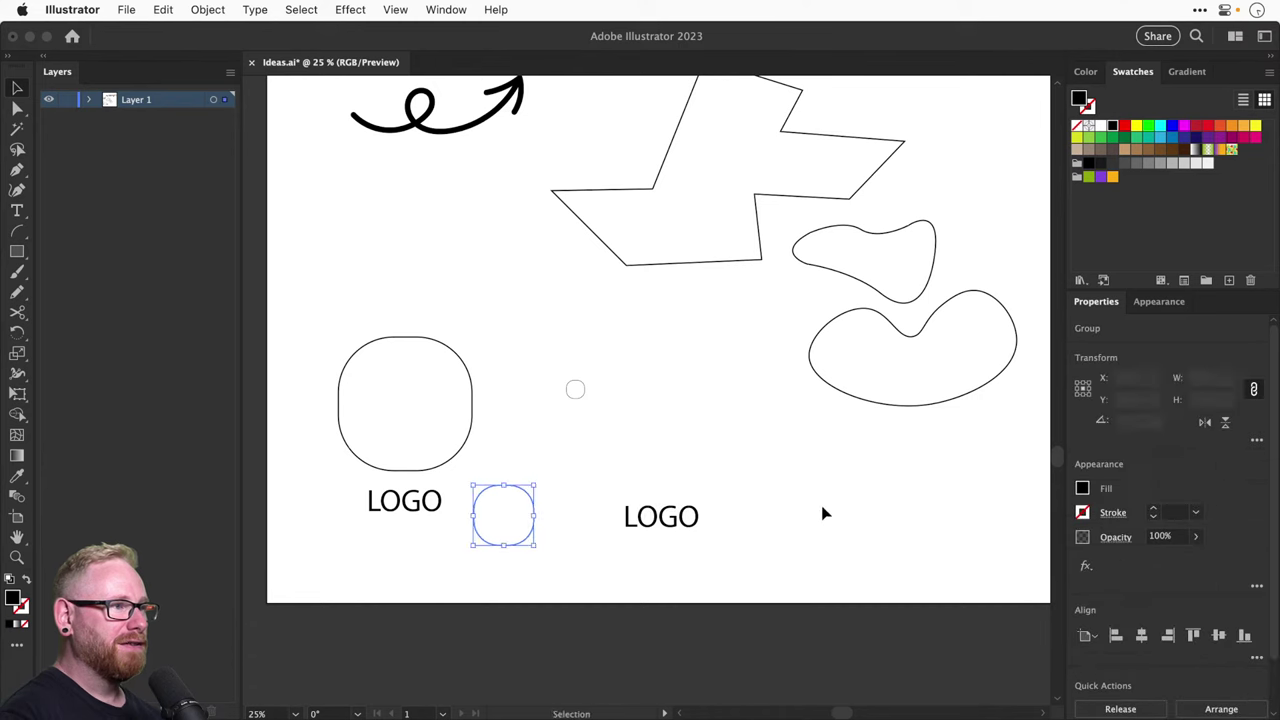
key("z")
left_click(640, 530)
left_click(678, 392)
key("n")
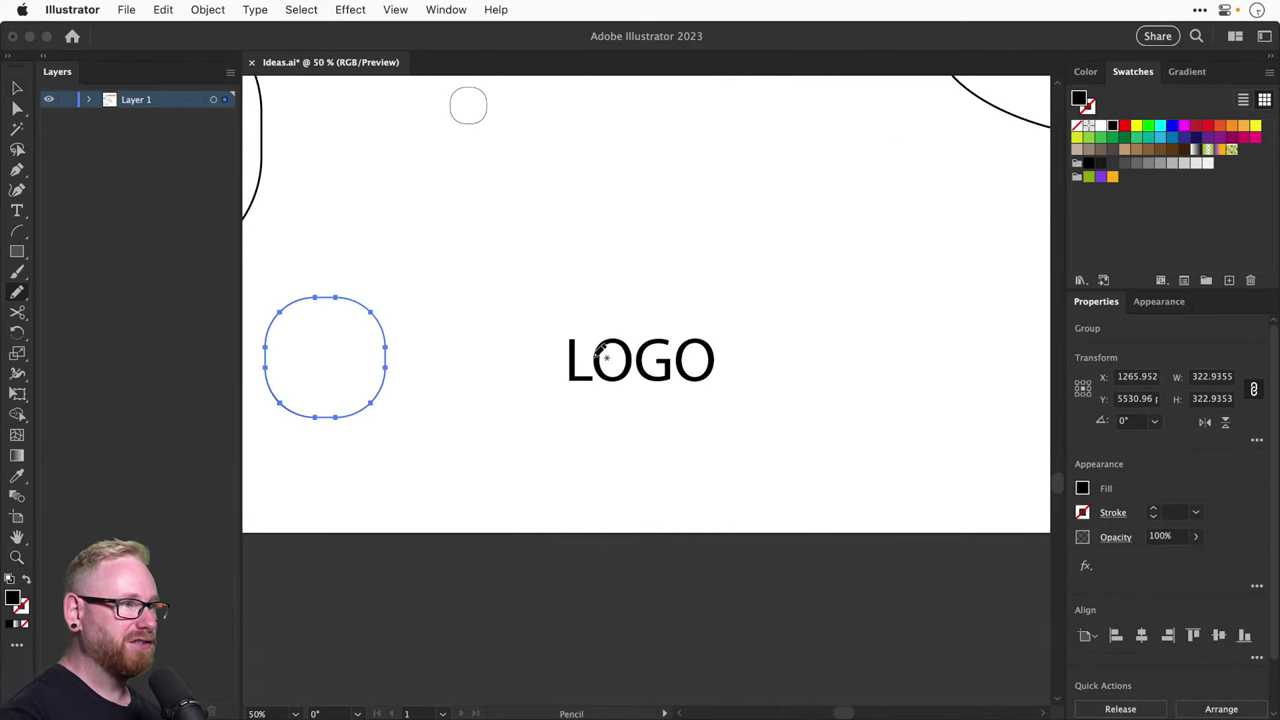
mouse_move(548, 336)
left_mouse_down()
mouse_move(584, 373)
mouse_move(640, 324)
mouse_move(623, 393)
mouse_move(754, 301)
left_mouse_up()
Restore the scribble, colour its stroke red, and thicken it
key("v")
key("Delete")
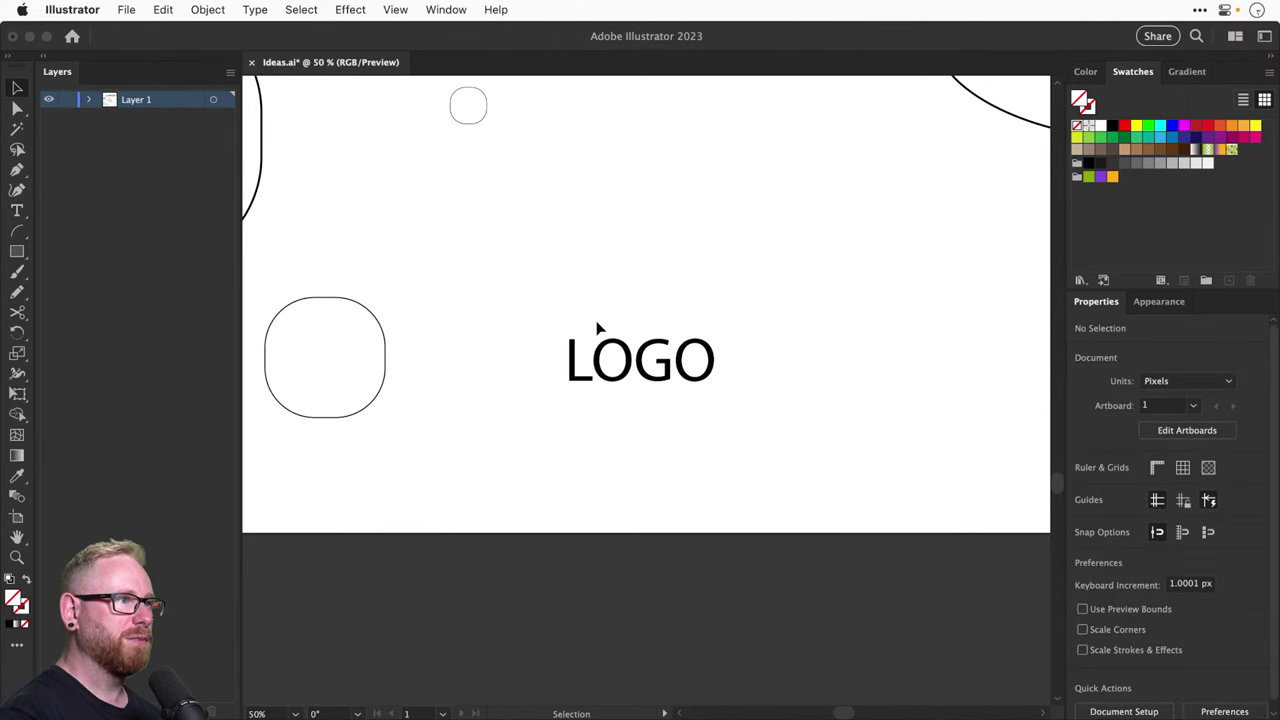
key("super+z")
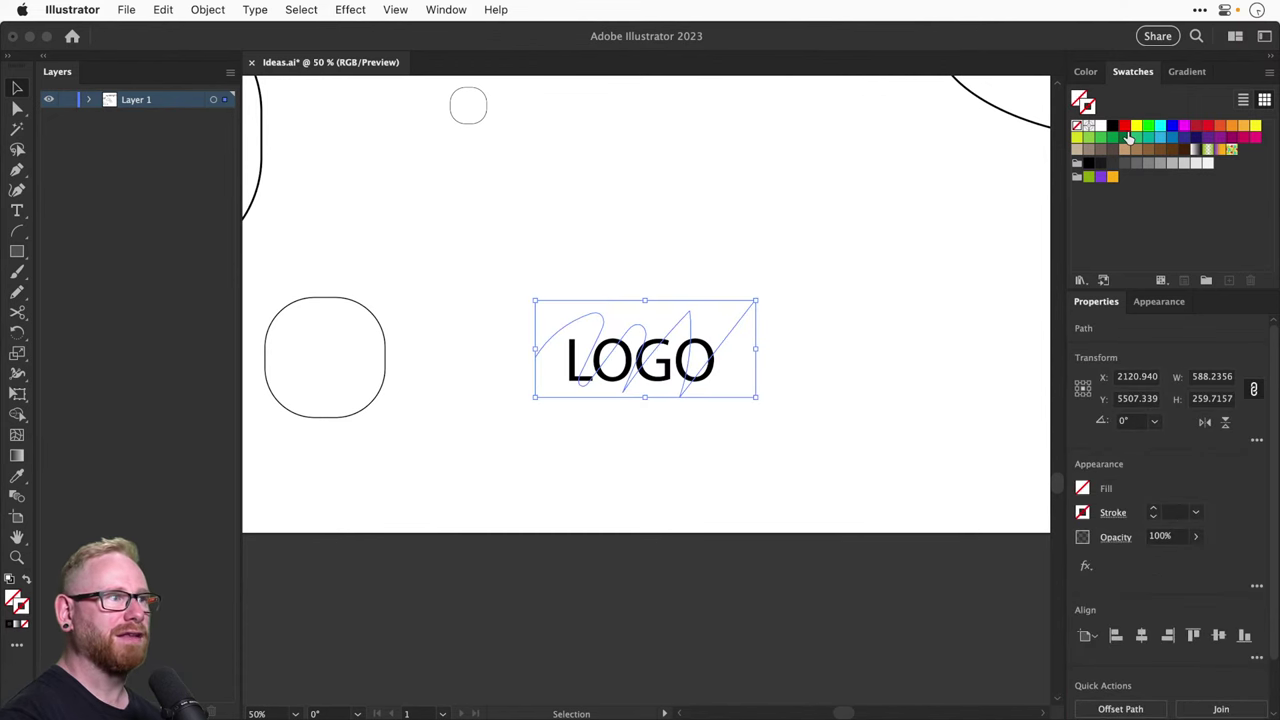
left_click(1125, 127)
left_click(848, 216)
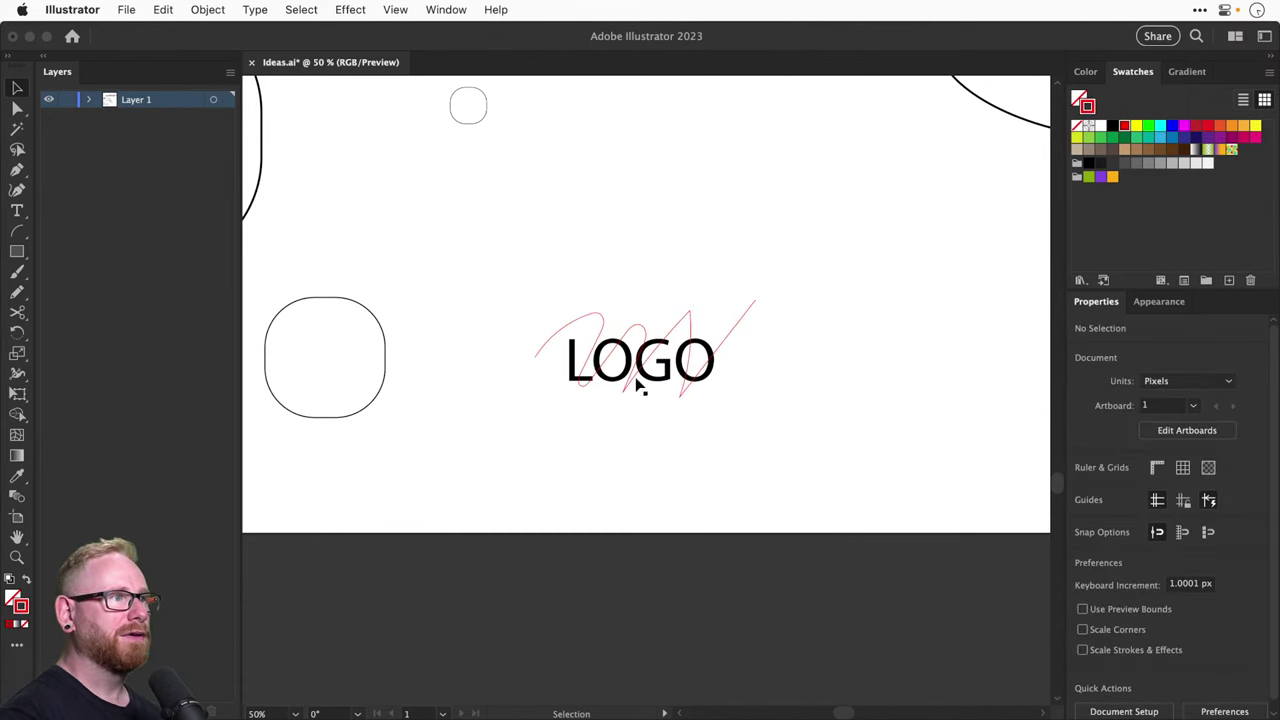
left_click_drag(566, 280, 752, 337)
left_click(1152, 507)
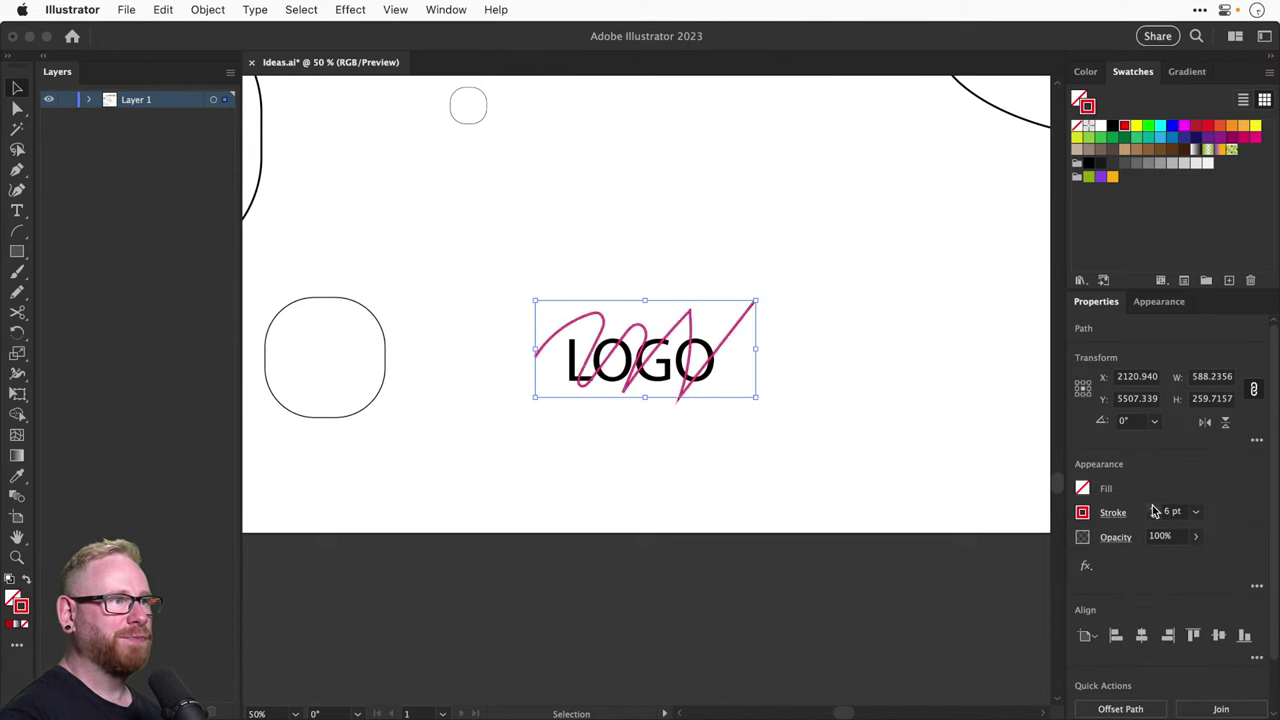
left_click(952, 409)
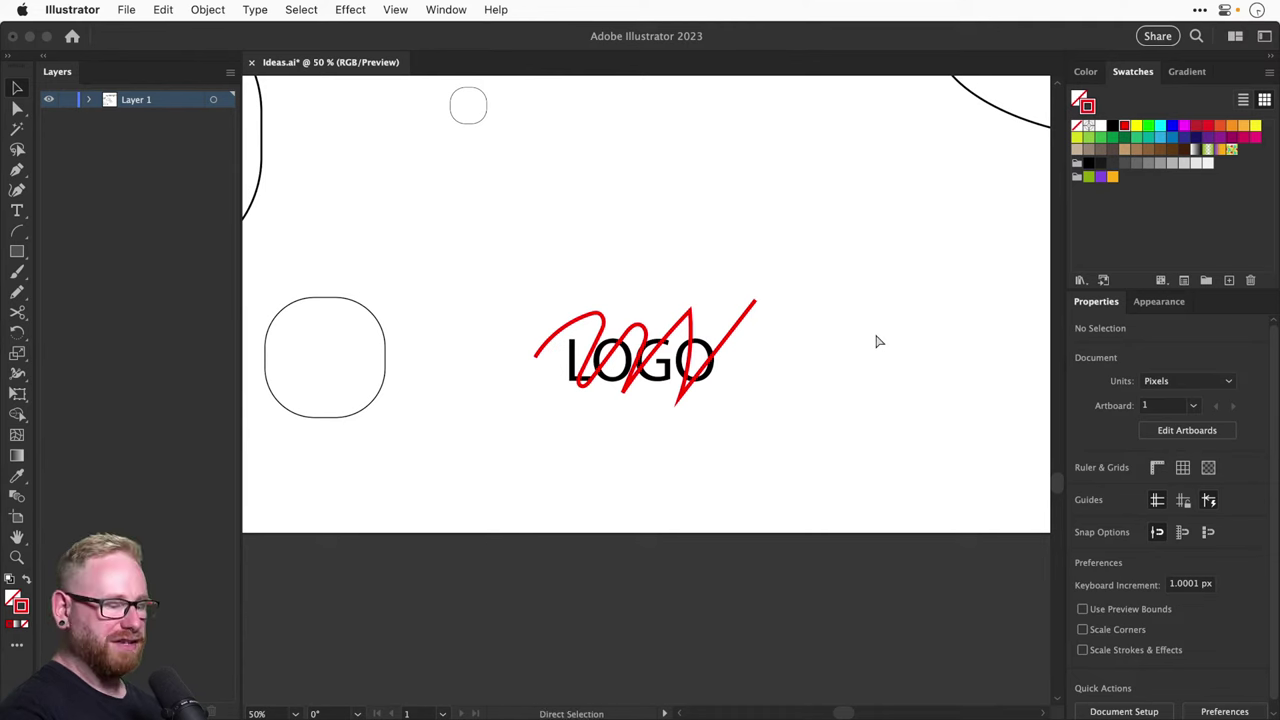
Copy the LOGO and scribble upward and shrink the copy to a tiny size
key("super+minus")
left_click_drag(651, 331, 686, 400)
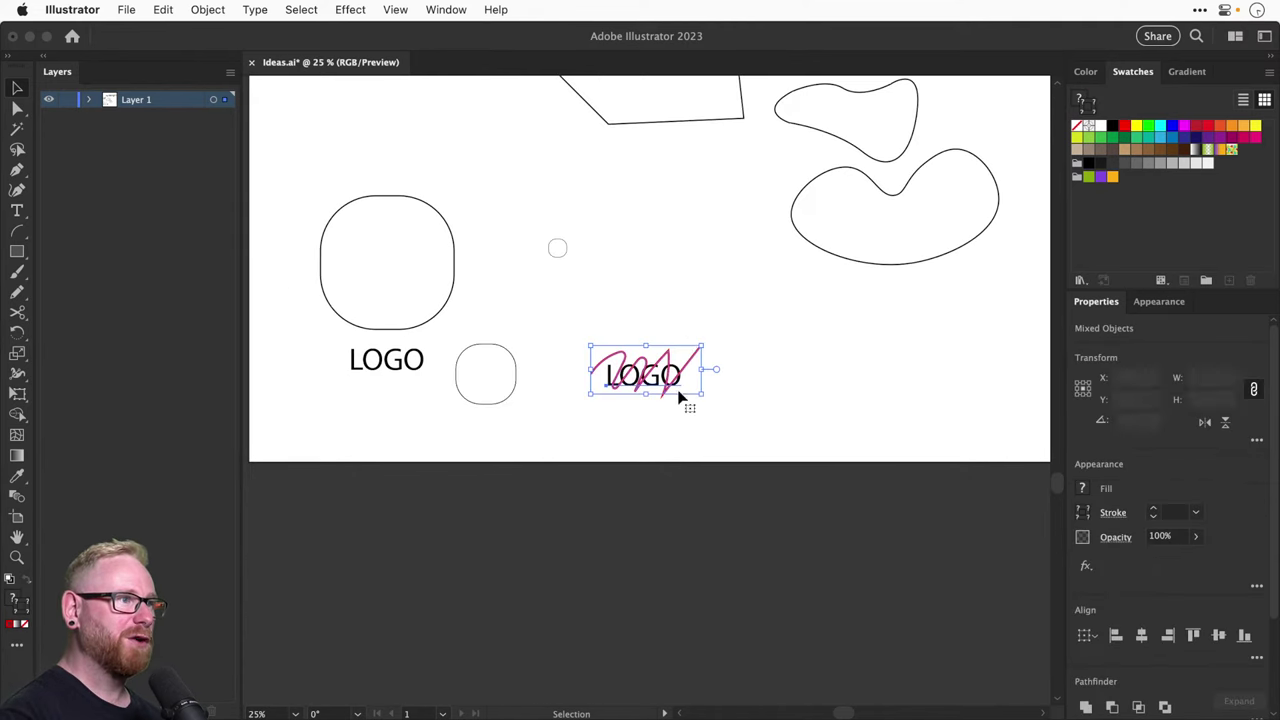
mouse_move(703, 343)
left_mouse_down()
mouse_move(720, 320)
mouse_move(694, 357)
left_mouse_up()
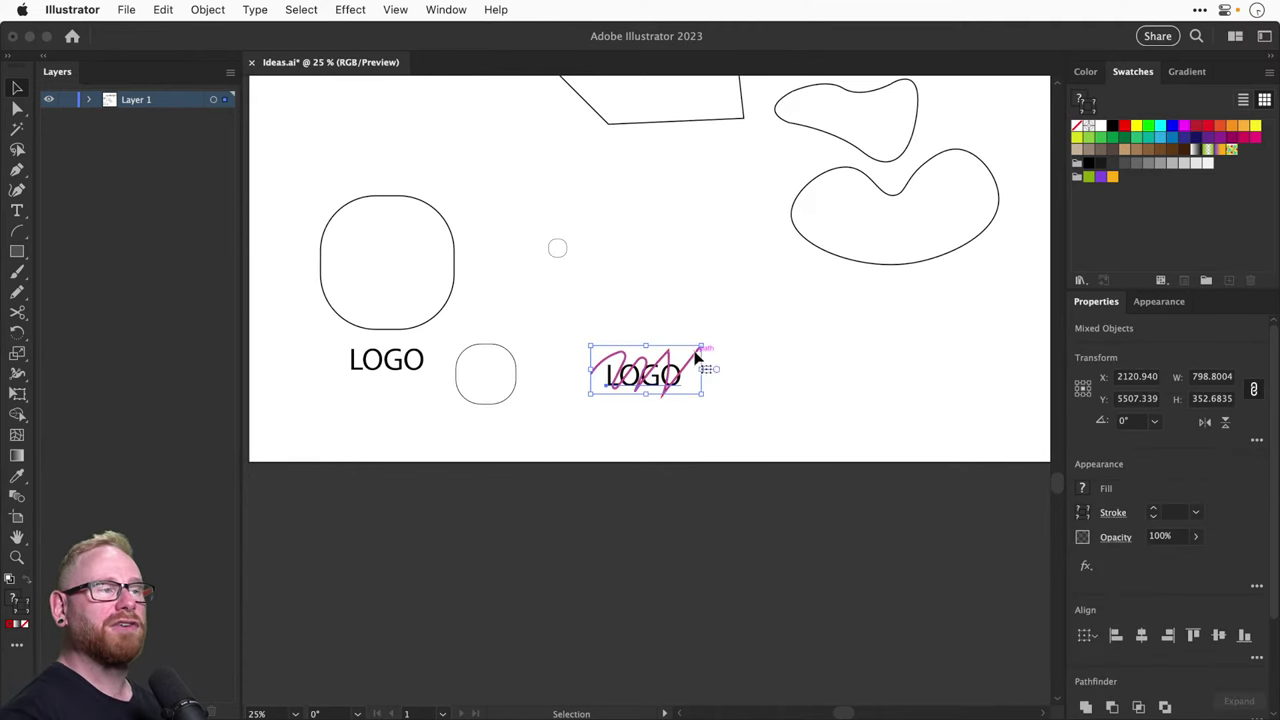
key("super+z")
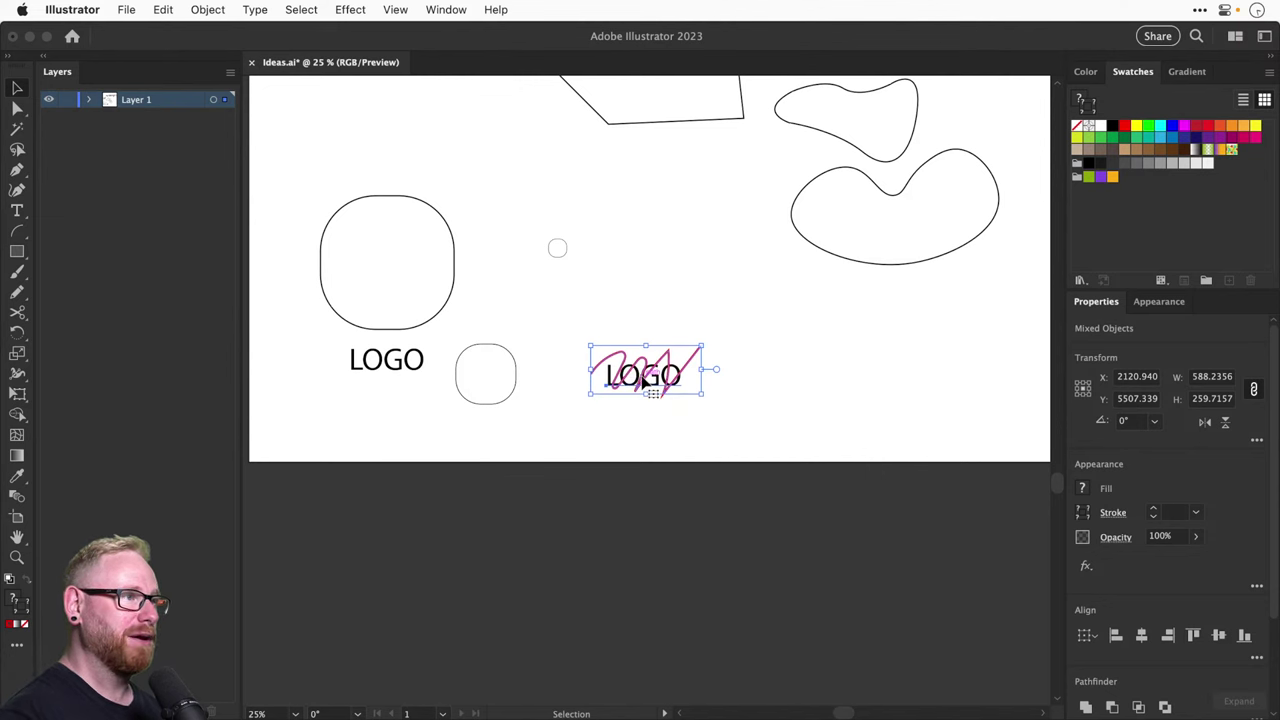
left_click_drag(647, 380, 558, 290)
mouse_move(614, 258)
left_mouse_down()
mouse_move(575, 270)
mouse_move(586, 274)
mouse_move(537, 314)
left_mouse_up()
Delete the tiny LOGO copy and zoom in on the scribbled LOGO
left_click(620, 277)
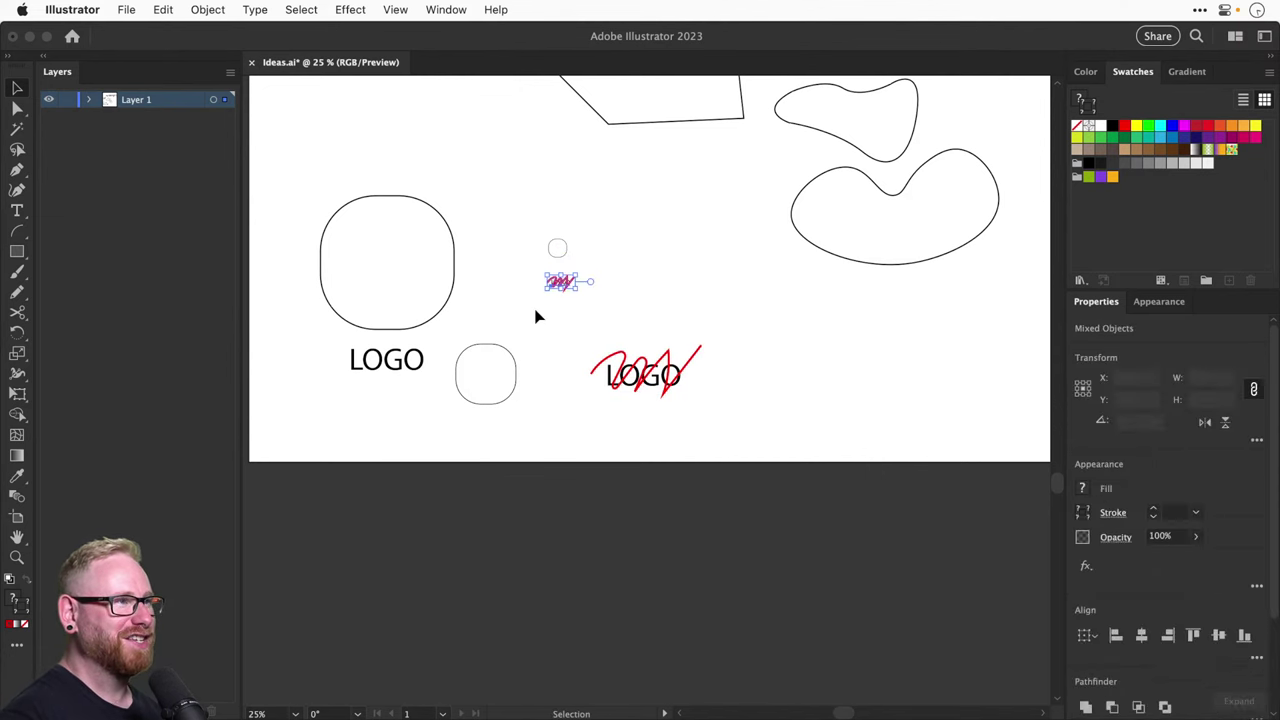
key("a")
key("Delete")
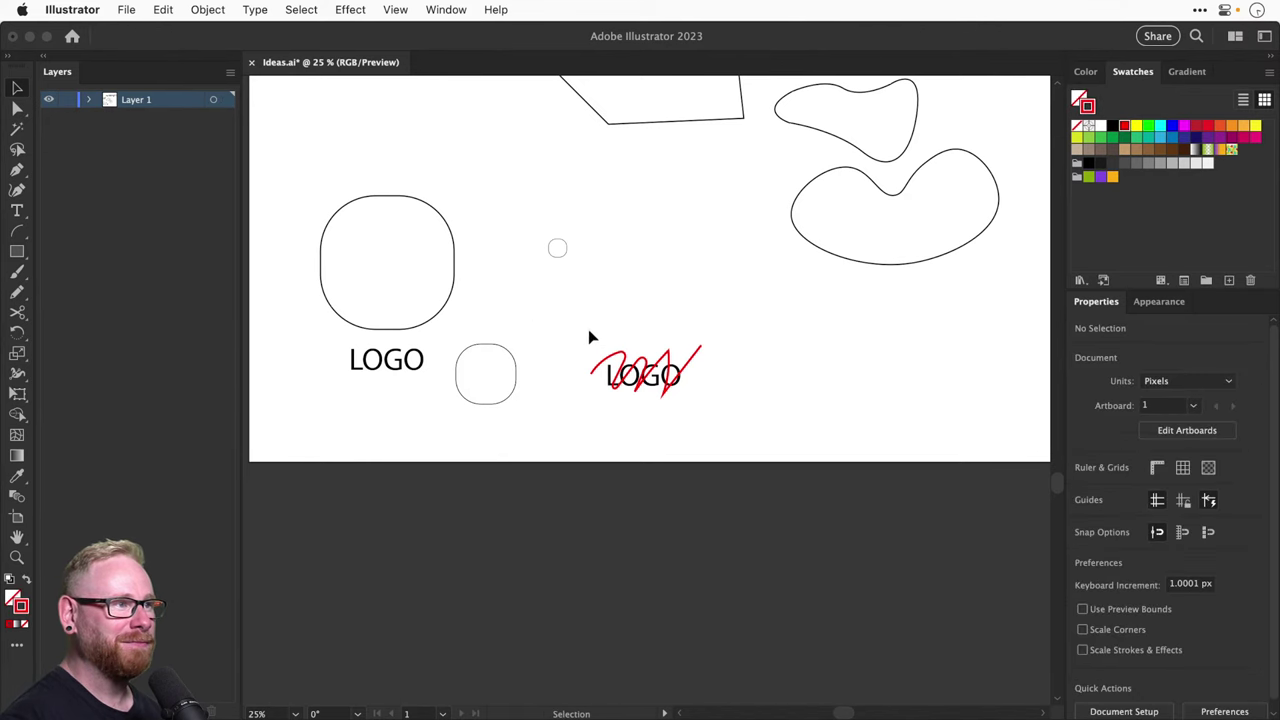
key("v")
scroll(585, 350, "right", 2)
left_click_drag(553, 322, 666, 420)
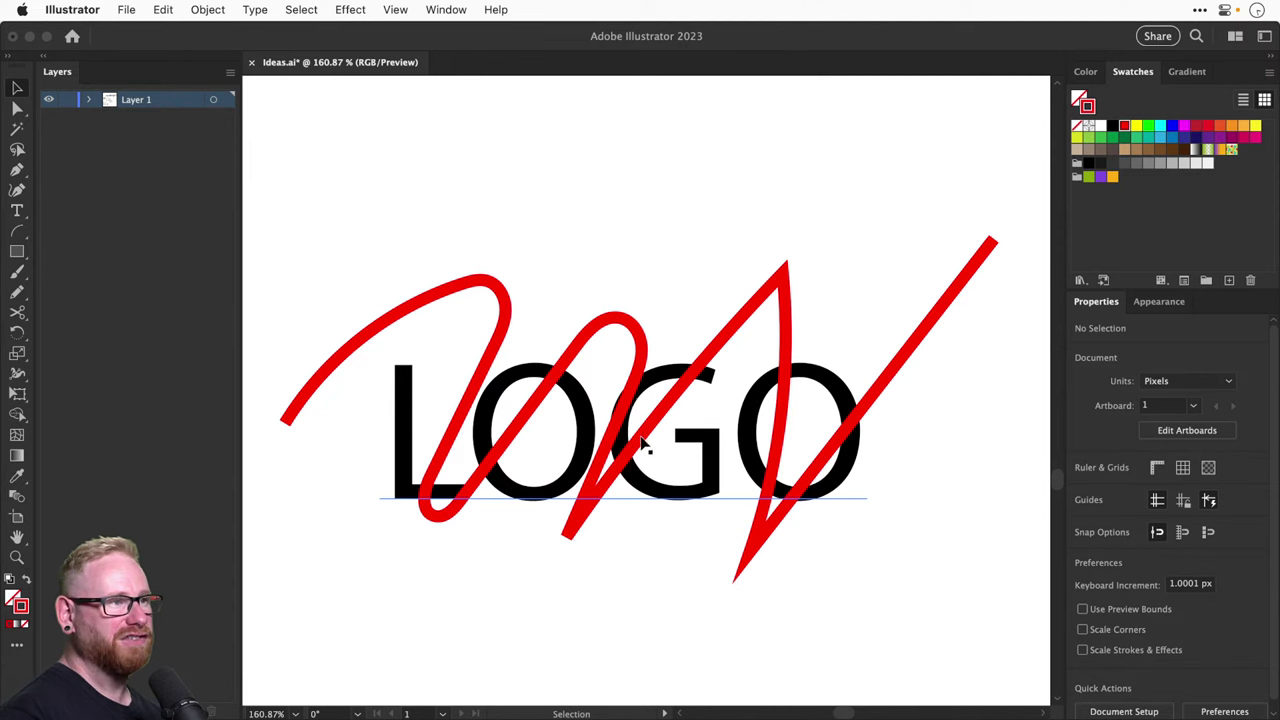
key("a")
key("super+minus")
key("super+minus")
key("super+minus")
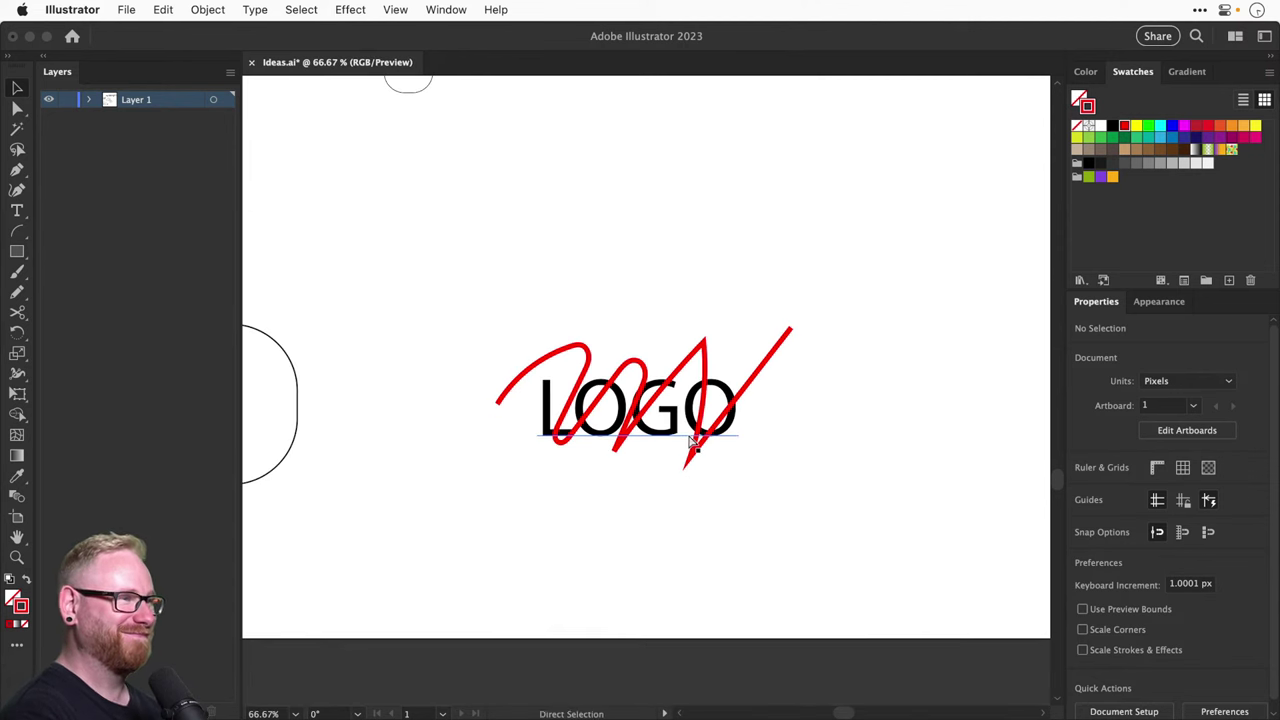
key("v")
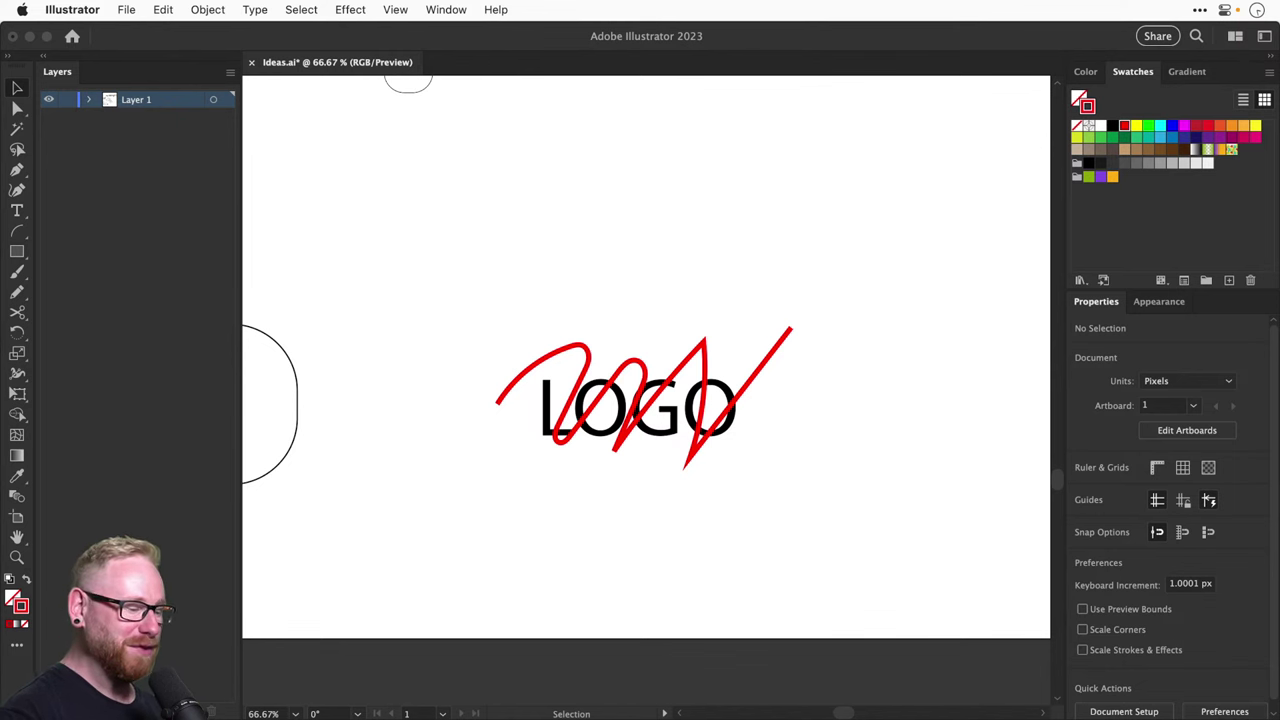
Fit the artboard in view and delete the LOGO text, red scribble and LOGO experiments
key("a")
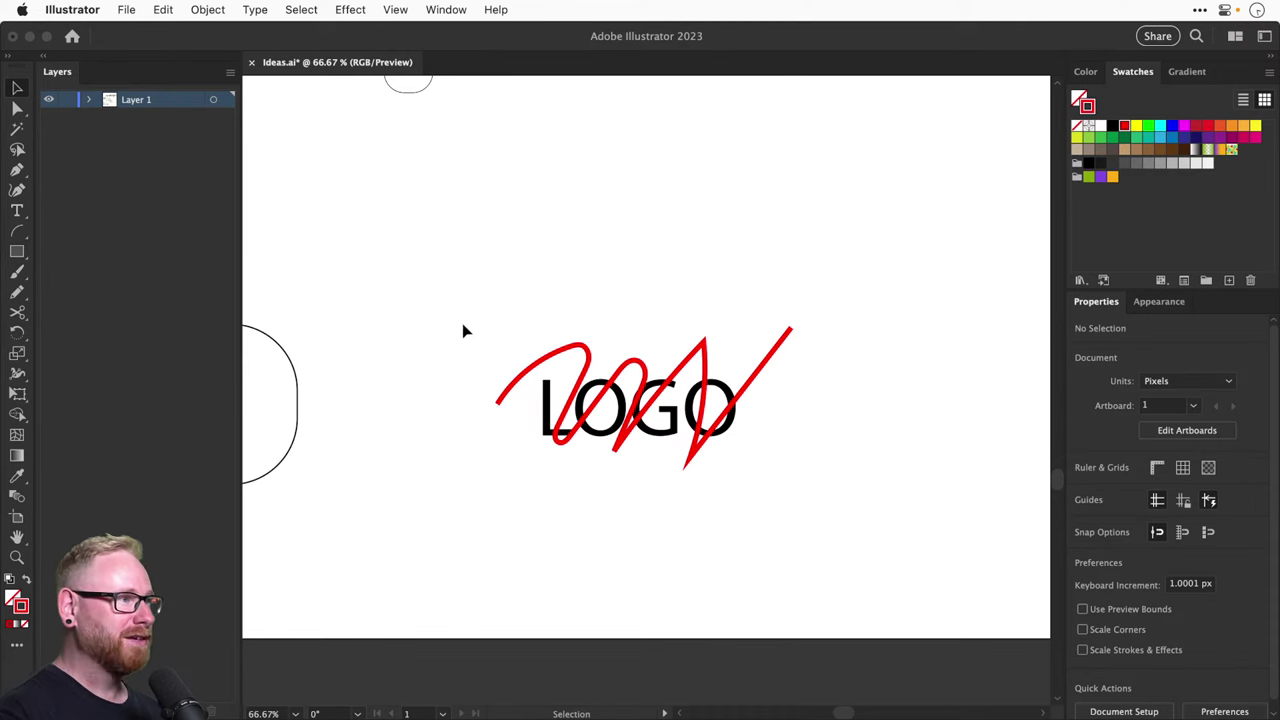
left_click_drag(491, 297, 776, 486)
key("super+0")
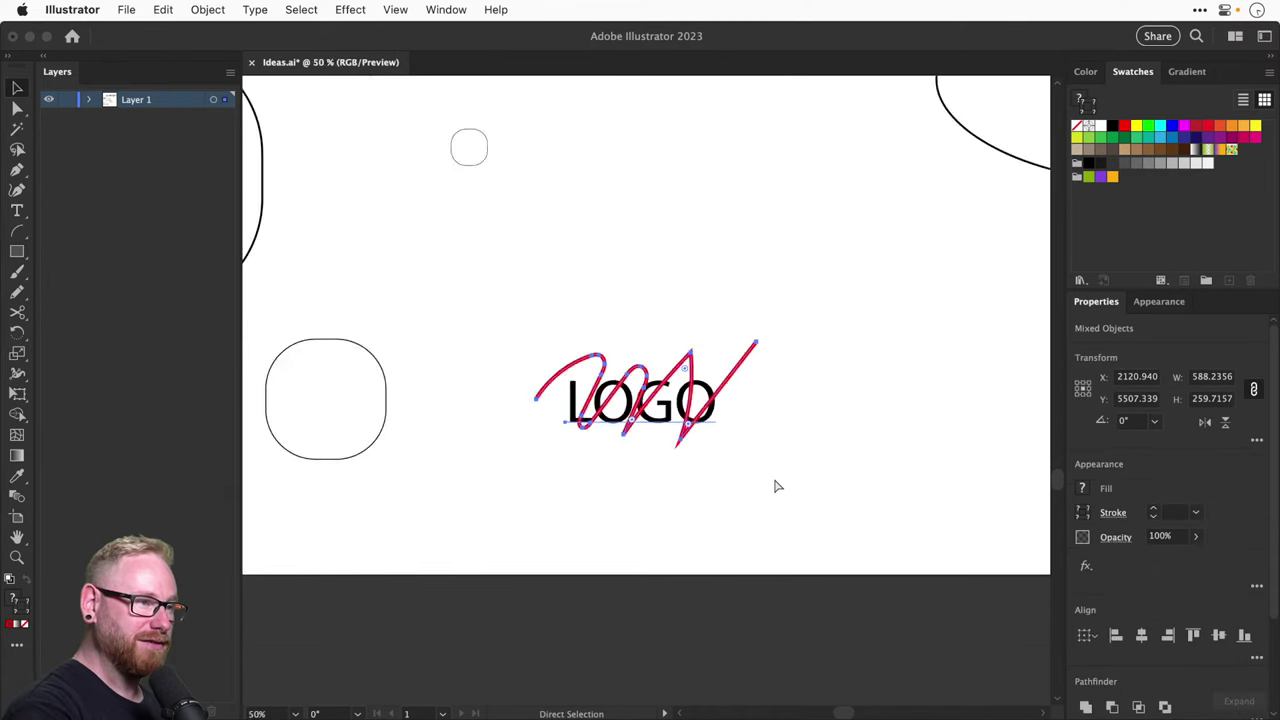
key("v")
left_click_drag(340, 532, 606, 680)
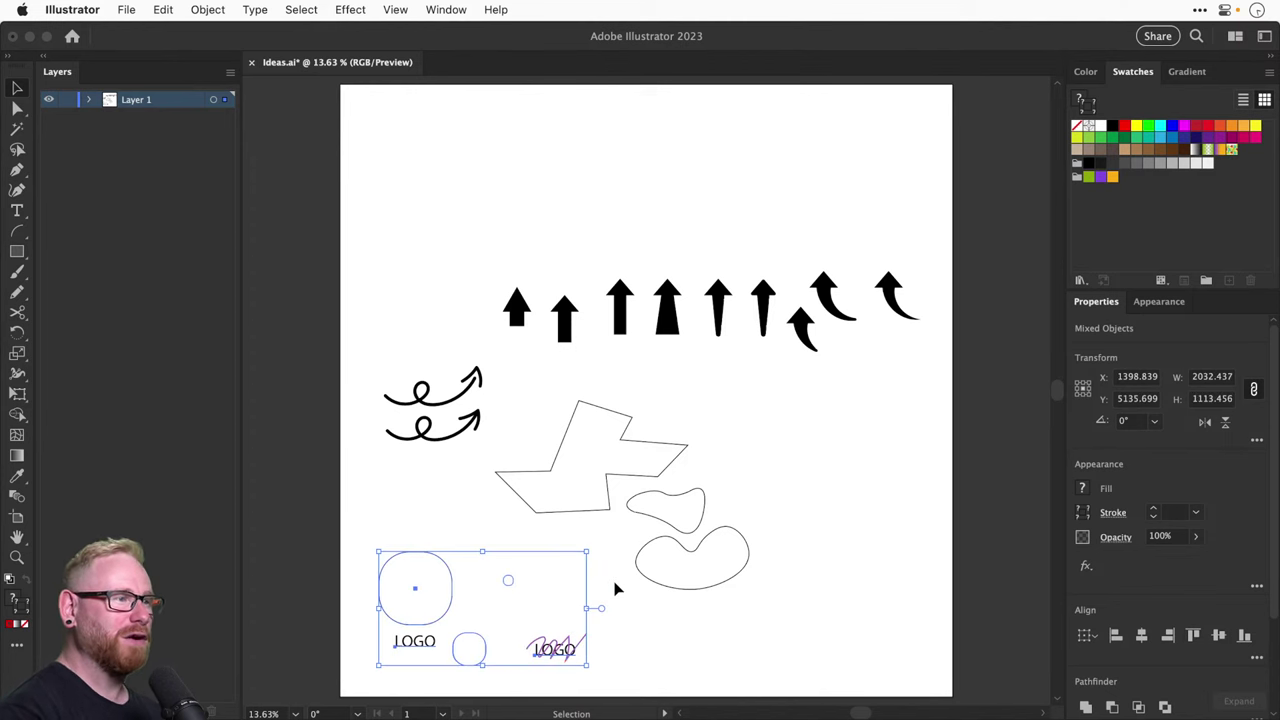
key("a")
key("Delete")
Delete the polygon and blob outlines and the leftover short line
left_click_drag(548, 393, 778, 628)
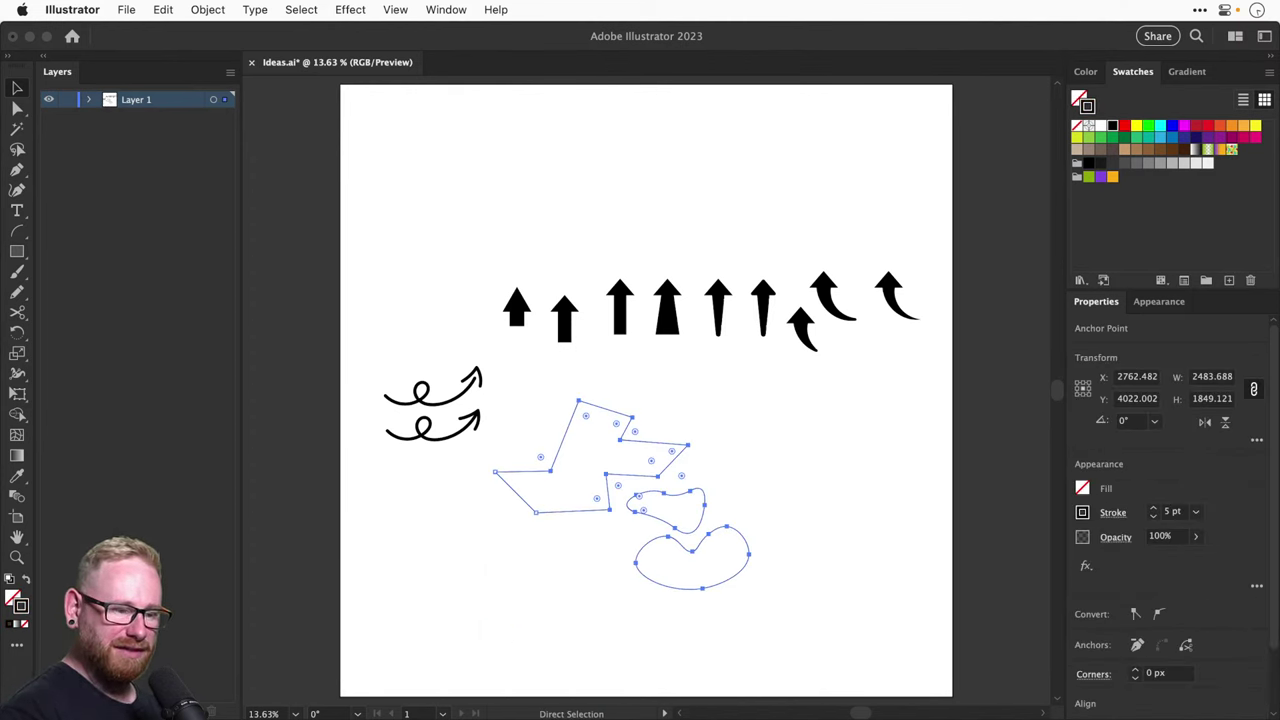
key("Delete")
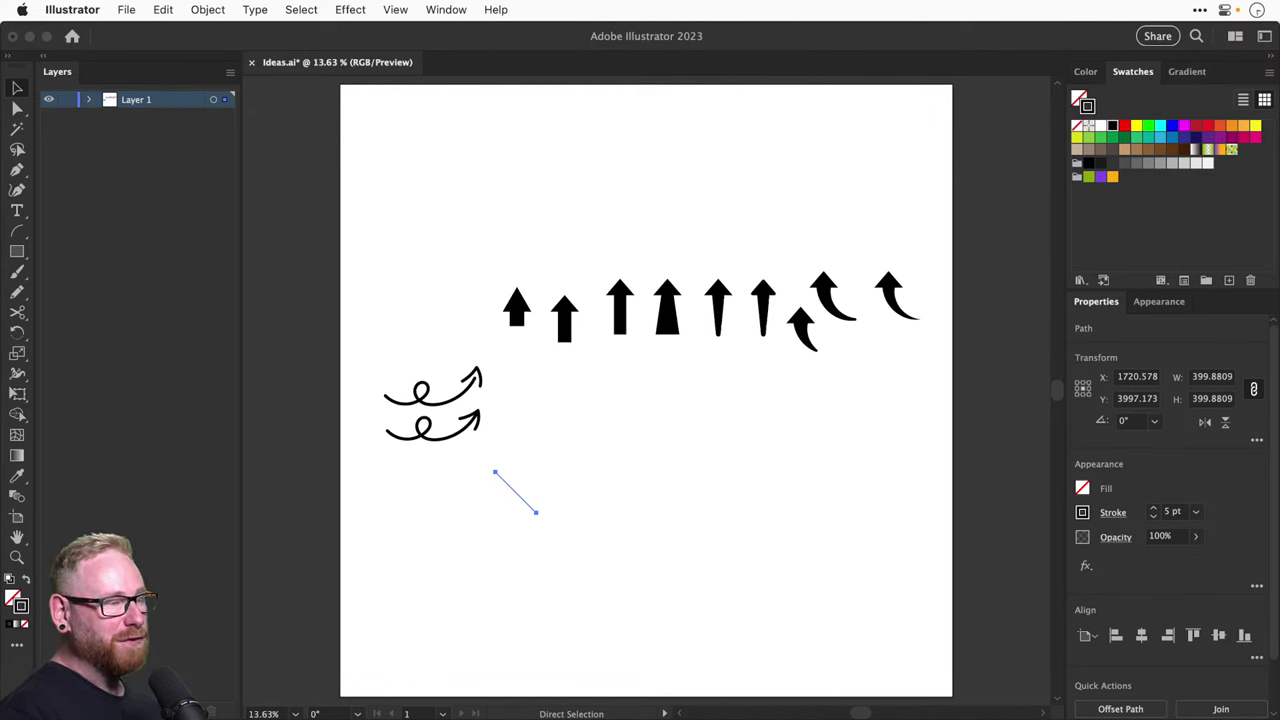
key("v")
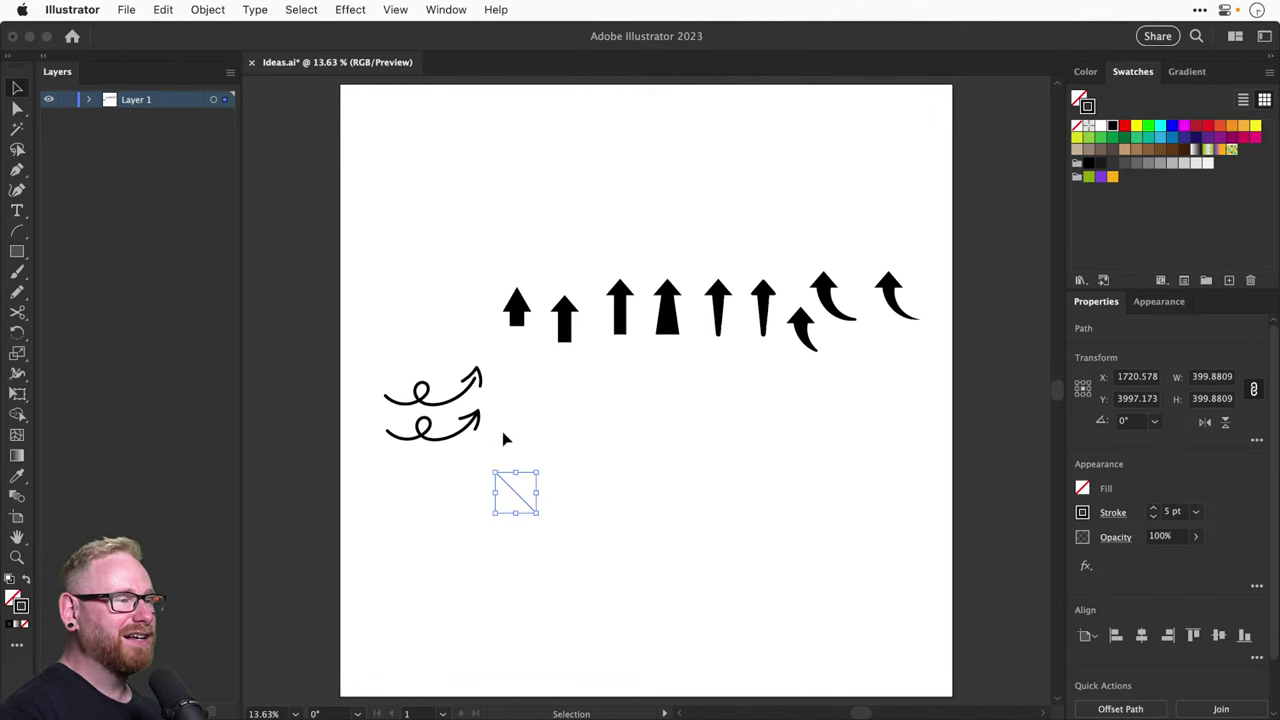
key("Delete")
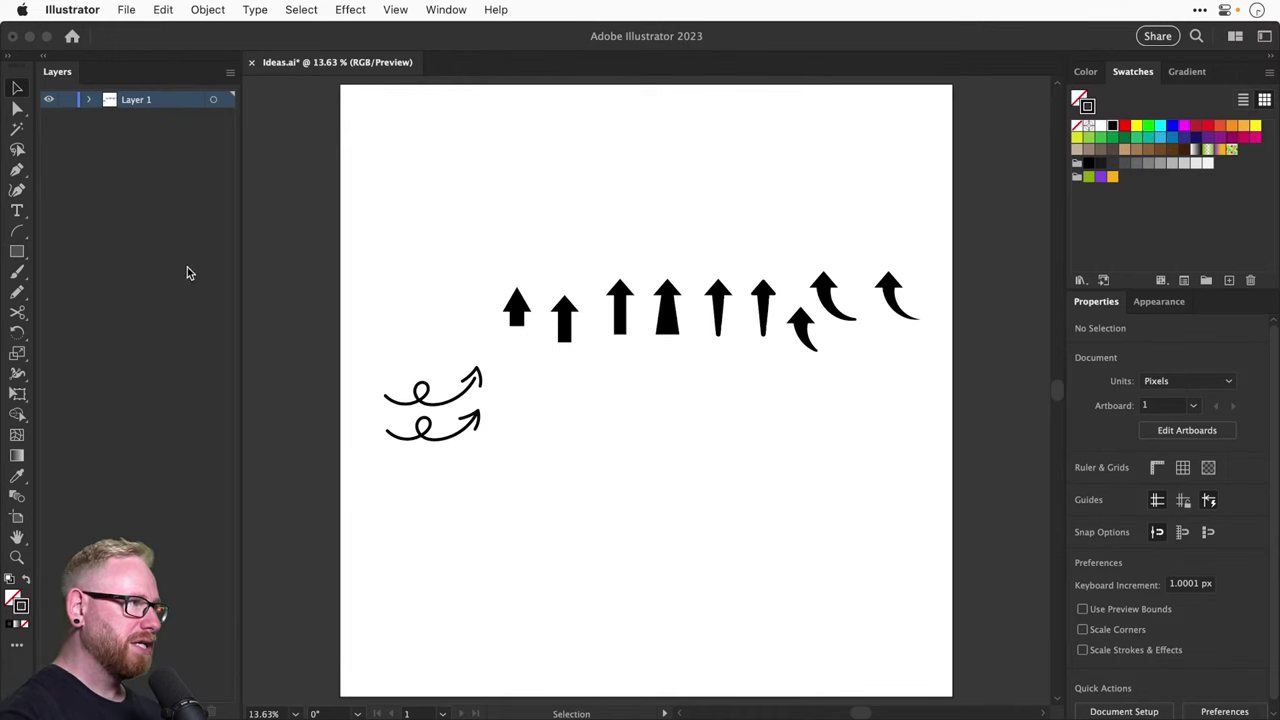
Draw a small square, then duplicate the whole arrow below the row
left_click(17, 254)
left_click_drag(613, 456, 699, 541)
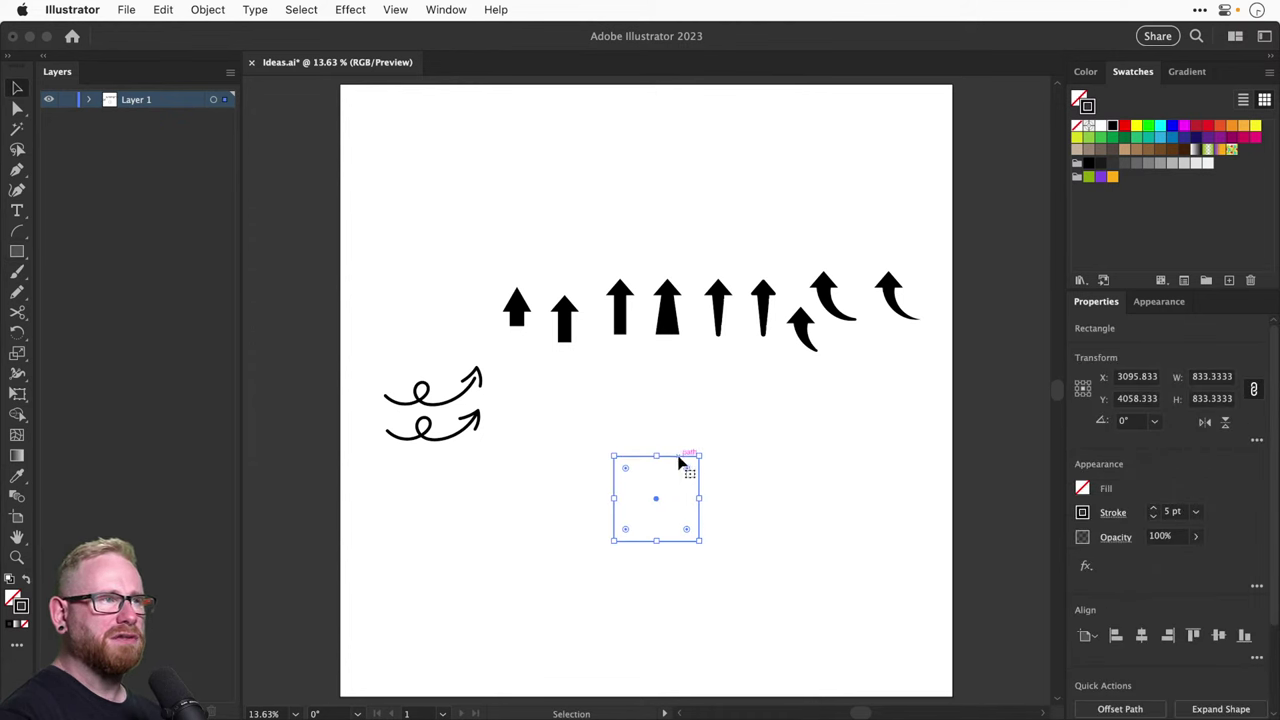
key("a")
left_click(677, 400)
key("v")
left_click_drag(665, 312, 646, 529)
key("super+z")
left_click_drag(666, 288, 654, 432)
key("super+z")
left_click_drag(660, 264, 786, 376)
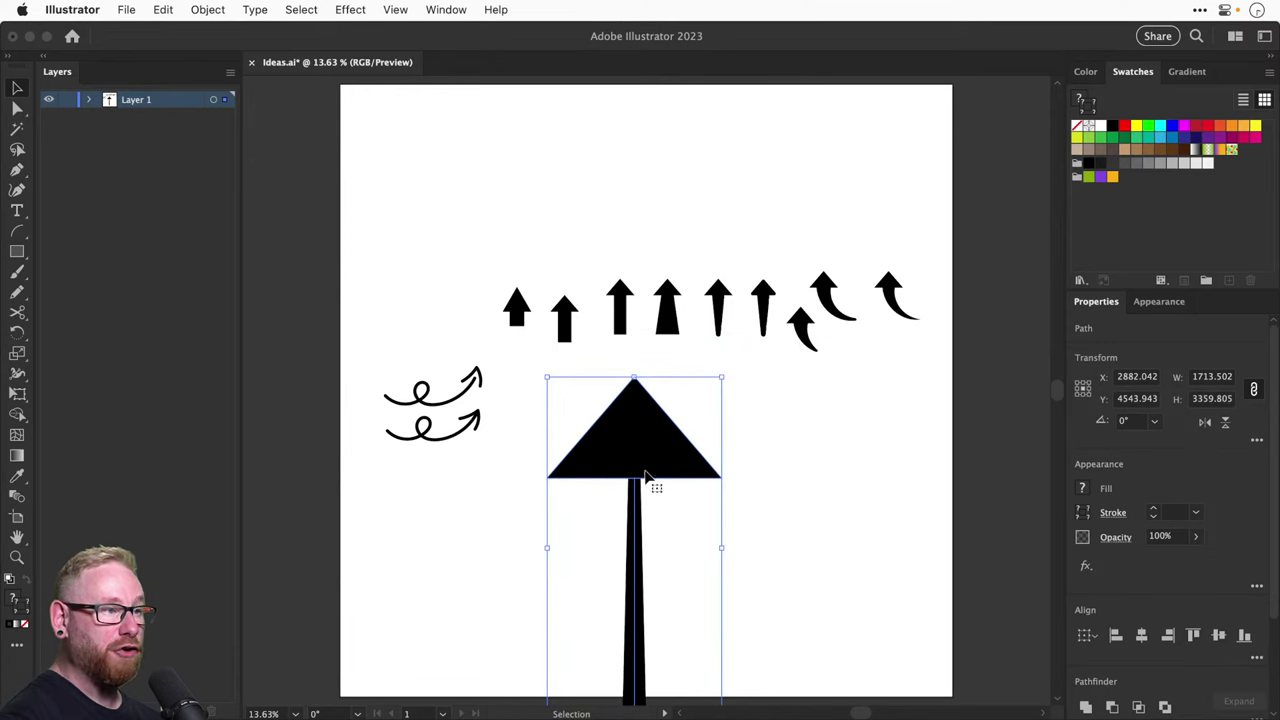
Turn on Scale Corners and Scale Strokes & Effects, then scale the copied arrow to about 1434 × 2811 px
key("super+z")
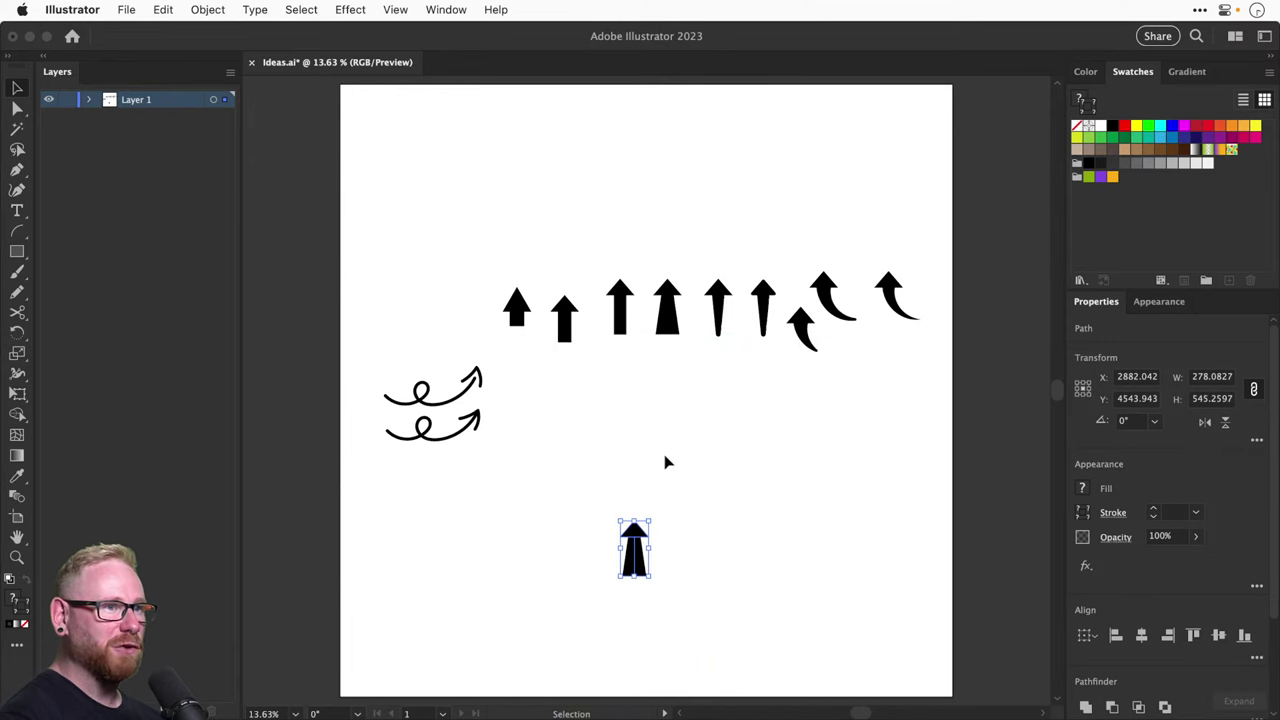
left_click(1257, 440)
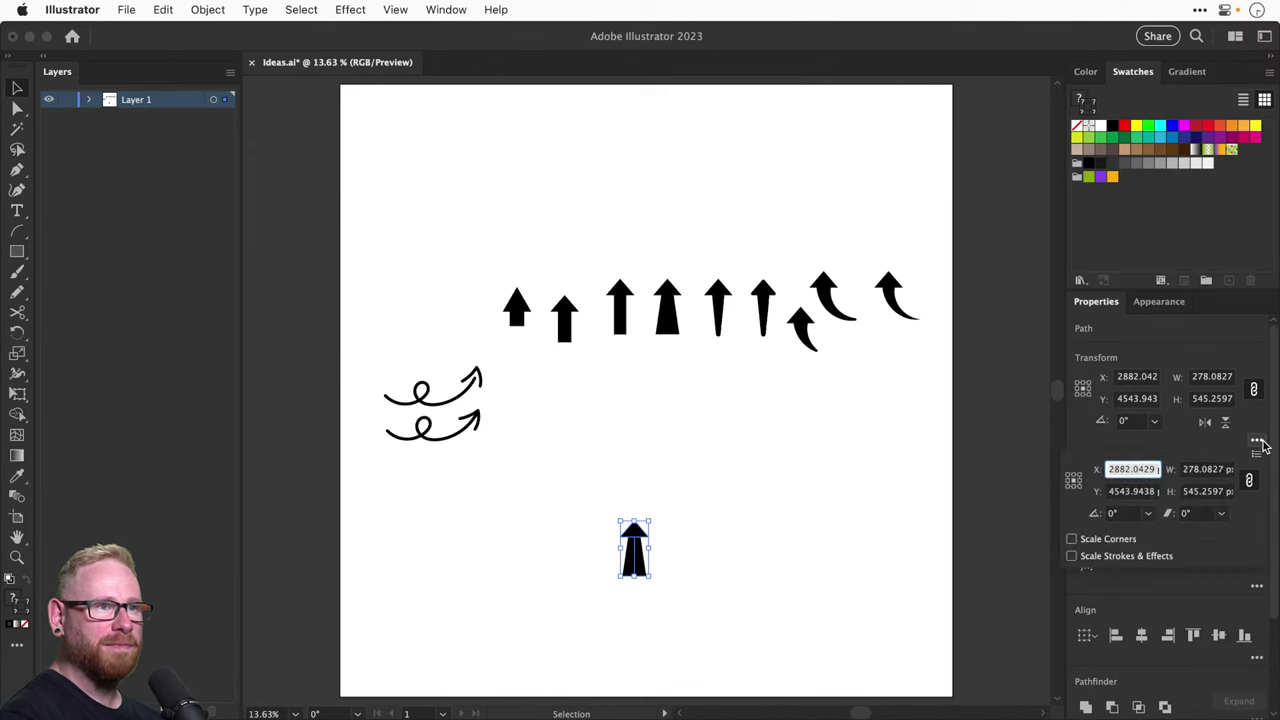
left_click(1071, 539)
left_click(1072, 556)
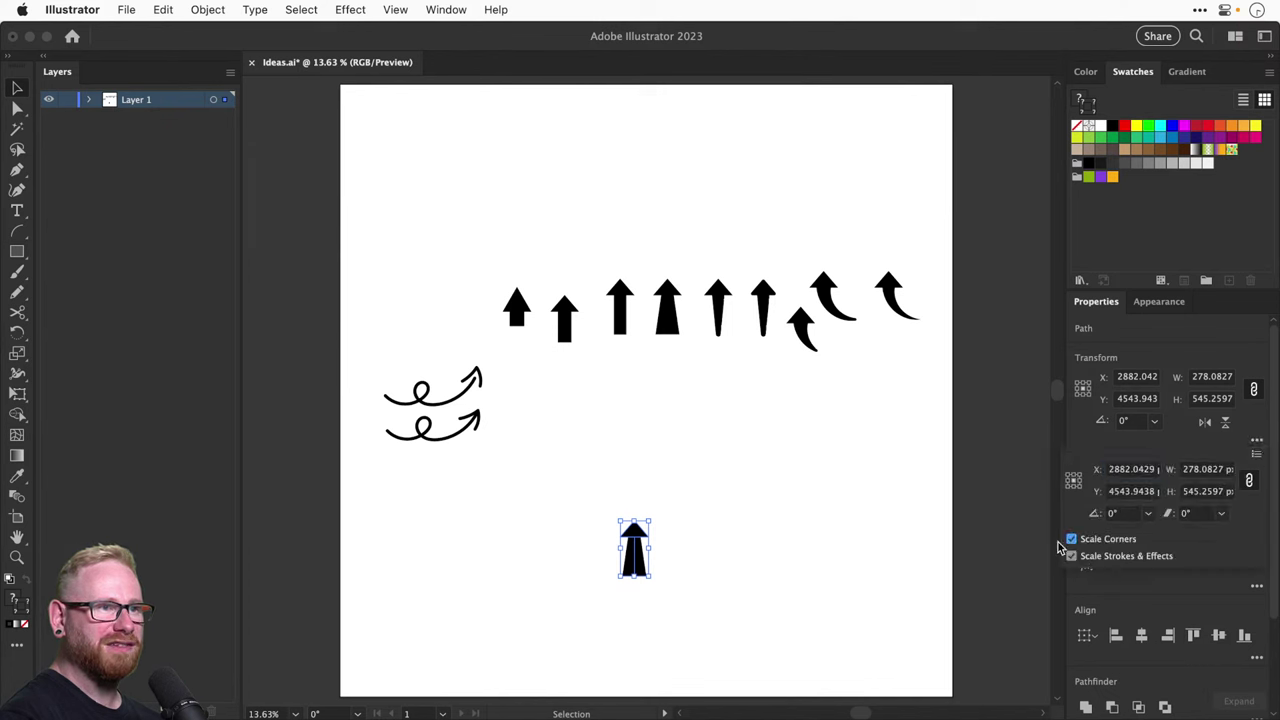
left_click(647, 522)
left_click_drag(649, 520, 758, 405)
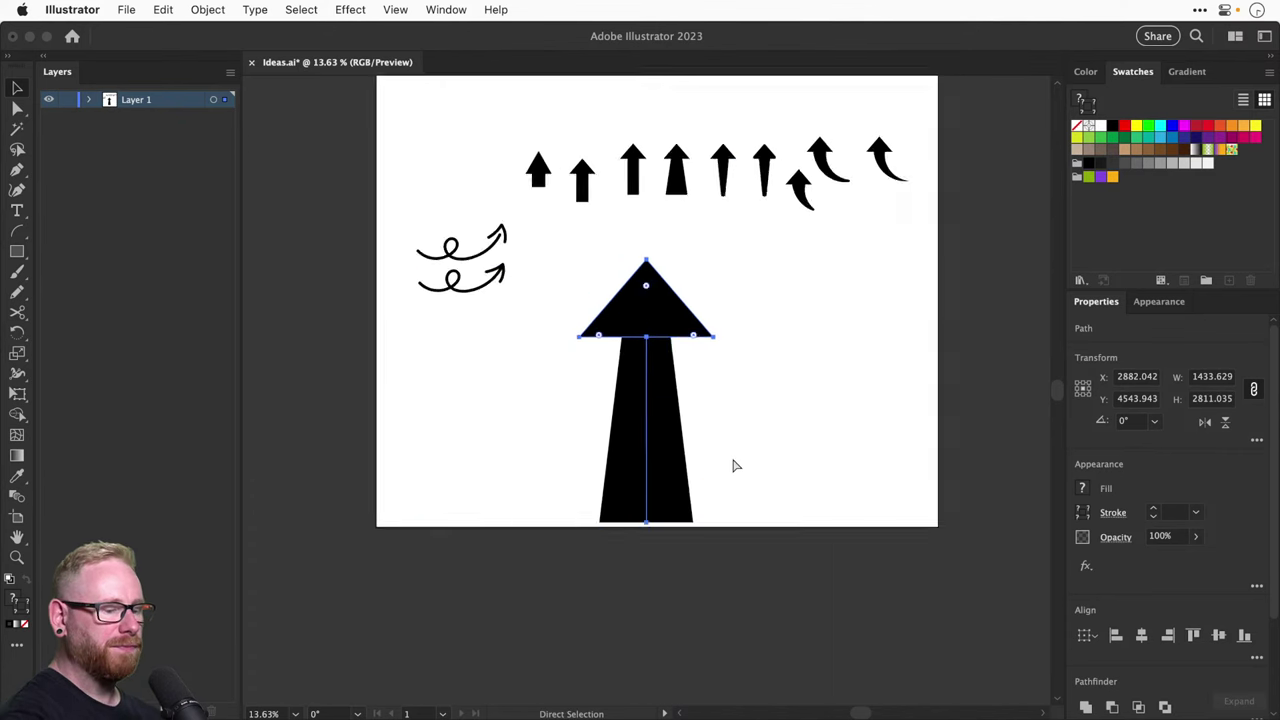
Enlarge the big arrow to about 1112 × 2181 px
key("super+minus")
key("super+minus")
key("super+minus")
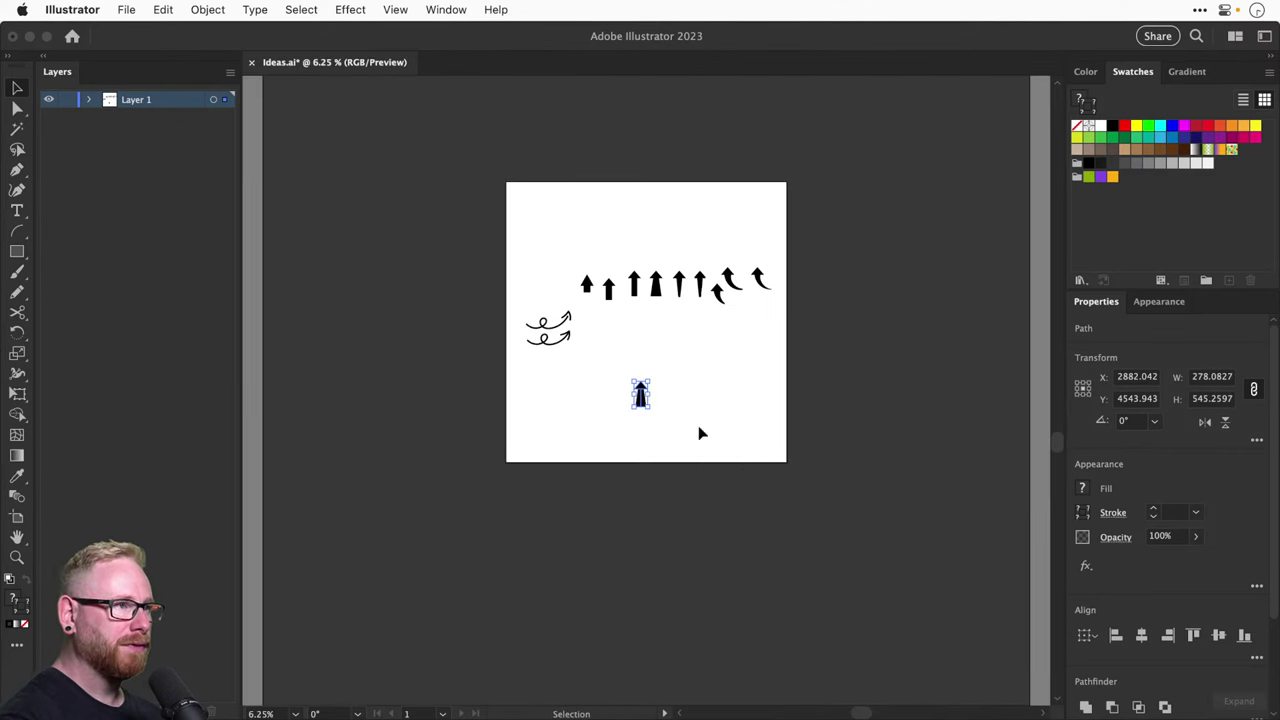
left_click_drag(648, 384, 688, 376)
key("z")
left_click_drag(580, 257, 748, 458)
key("v")
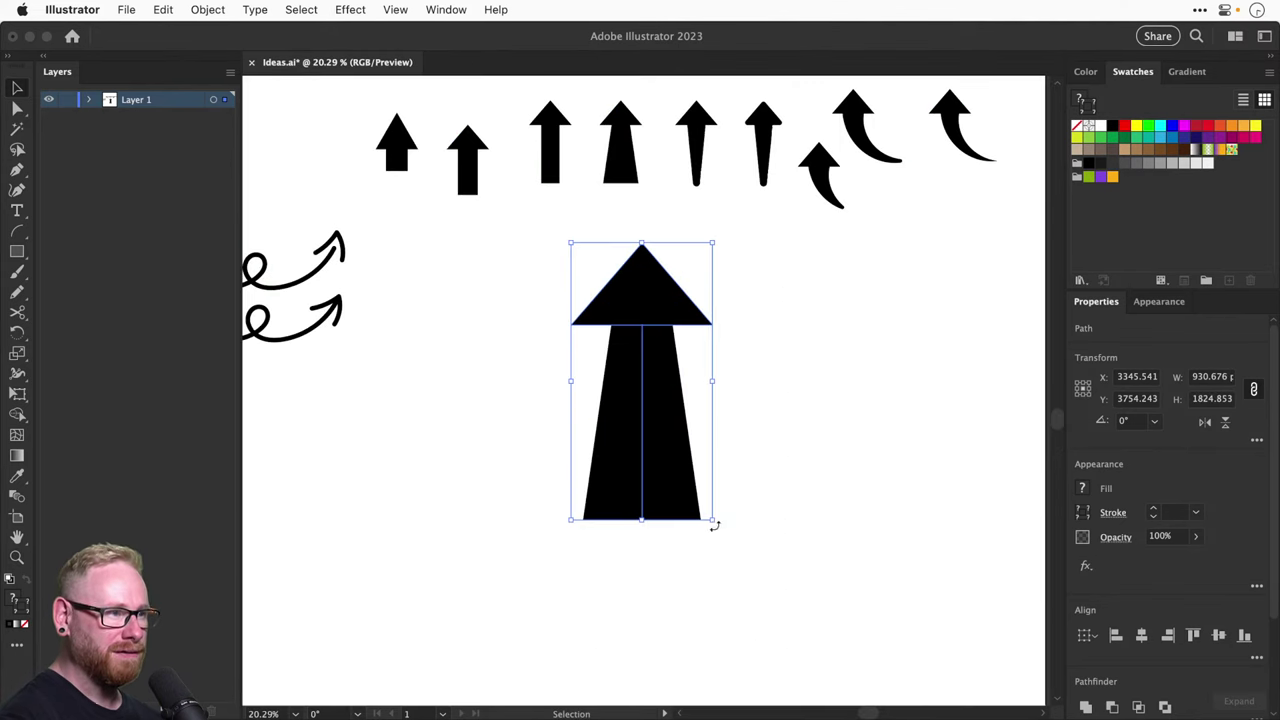
left_click_drag(714, 520, 800, 546)
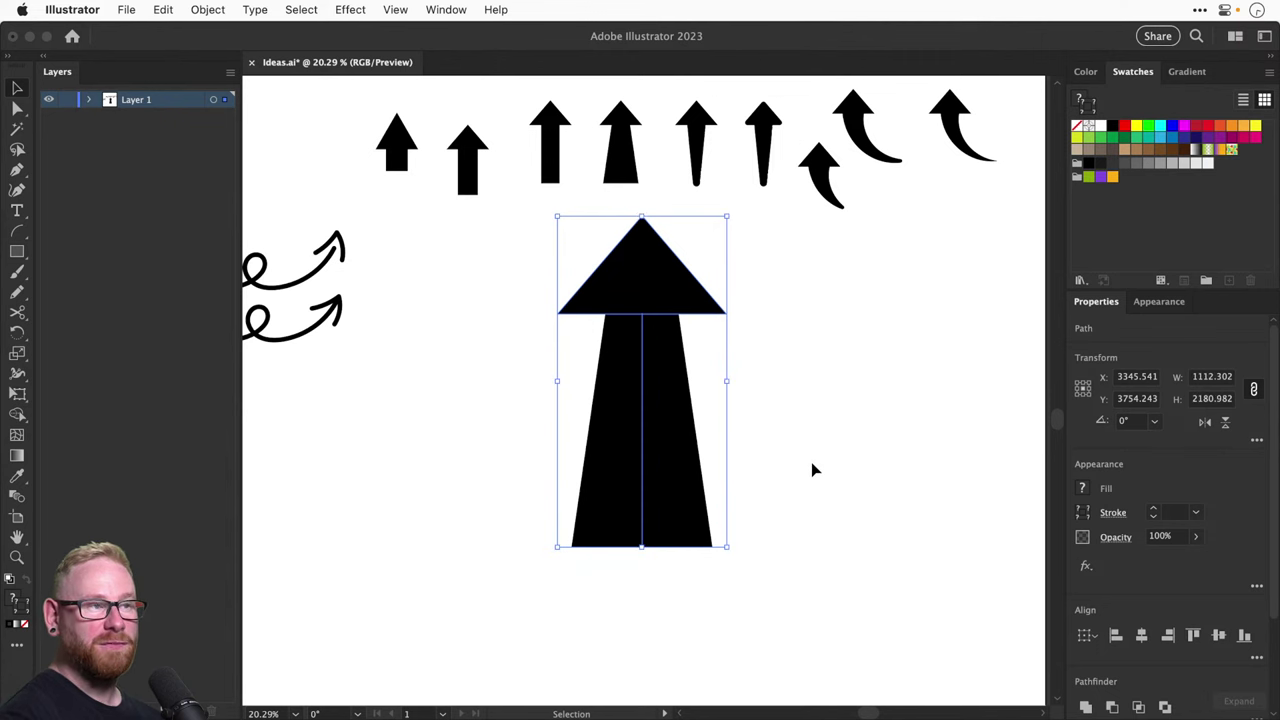
Draw an empty outlined square to the right of the big arrow
key("space")
left_click_drag(803, 482, 698, 508)
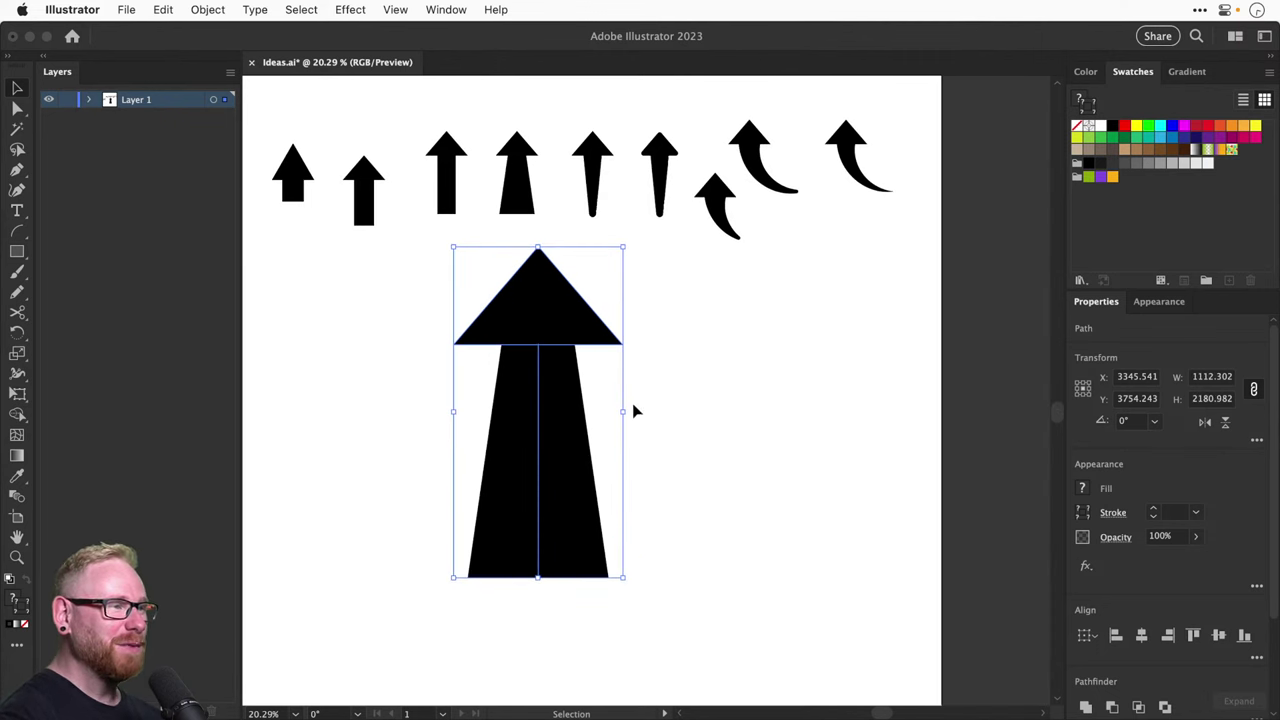
key("m")
left_click_drag(716, 378, 910, 570)
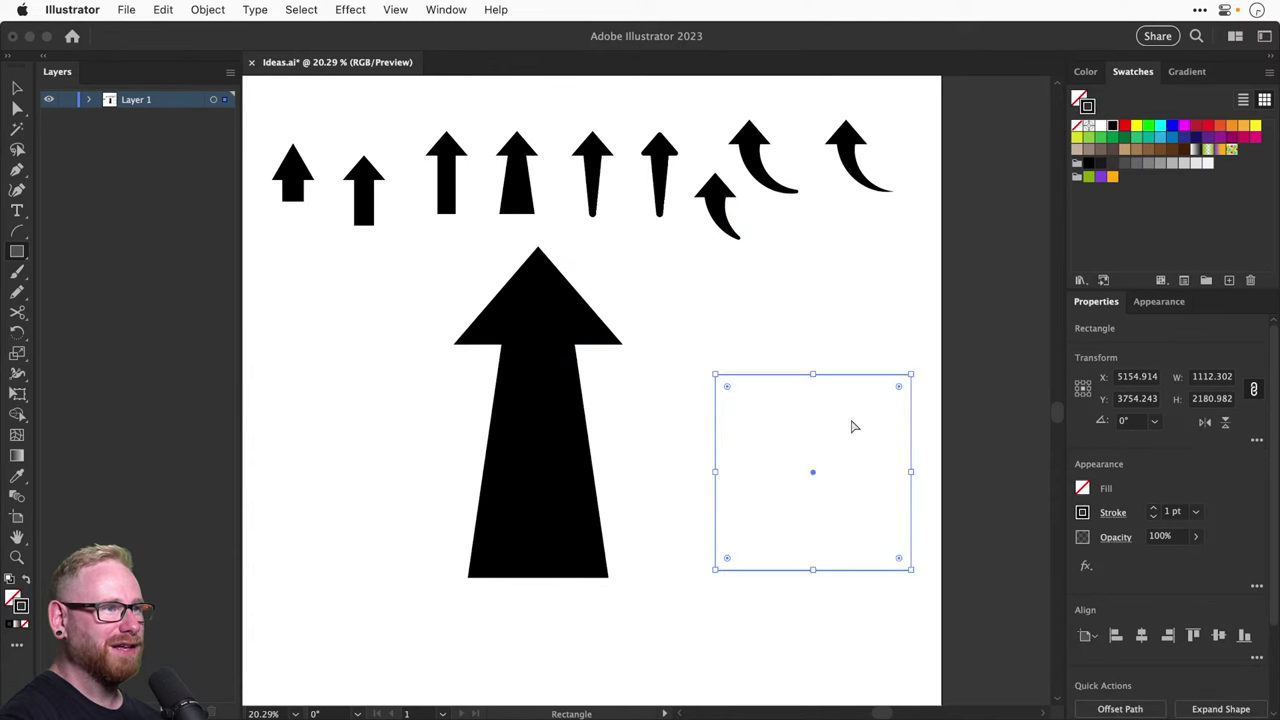
Round the square's corners, give it an 80 pt red outline, and move it off the artboard
key("a")
left_click_drag(894, 391, 857, 465)
key("v")
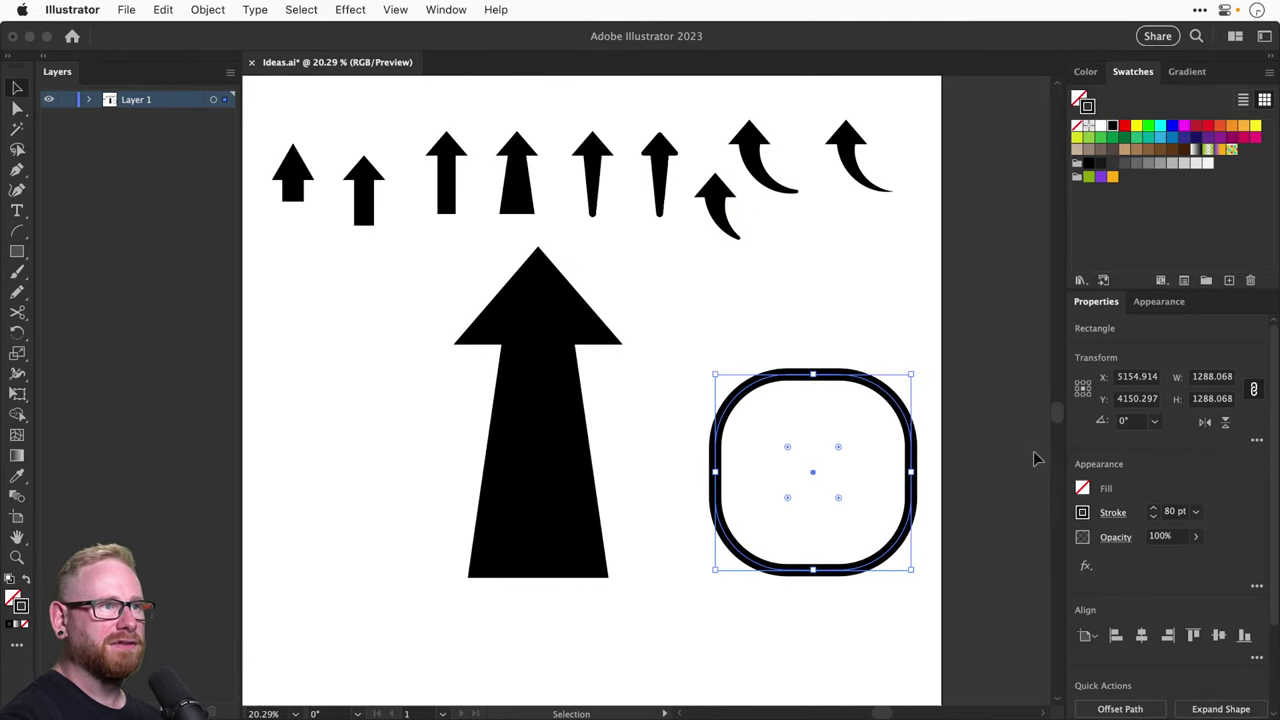
key("super+minus")
key("super+minus")
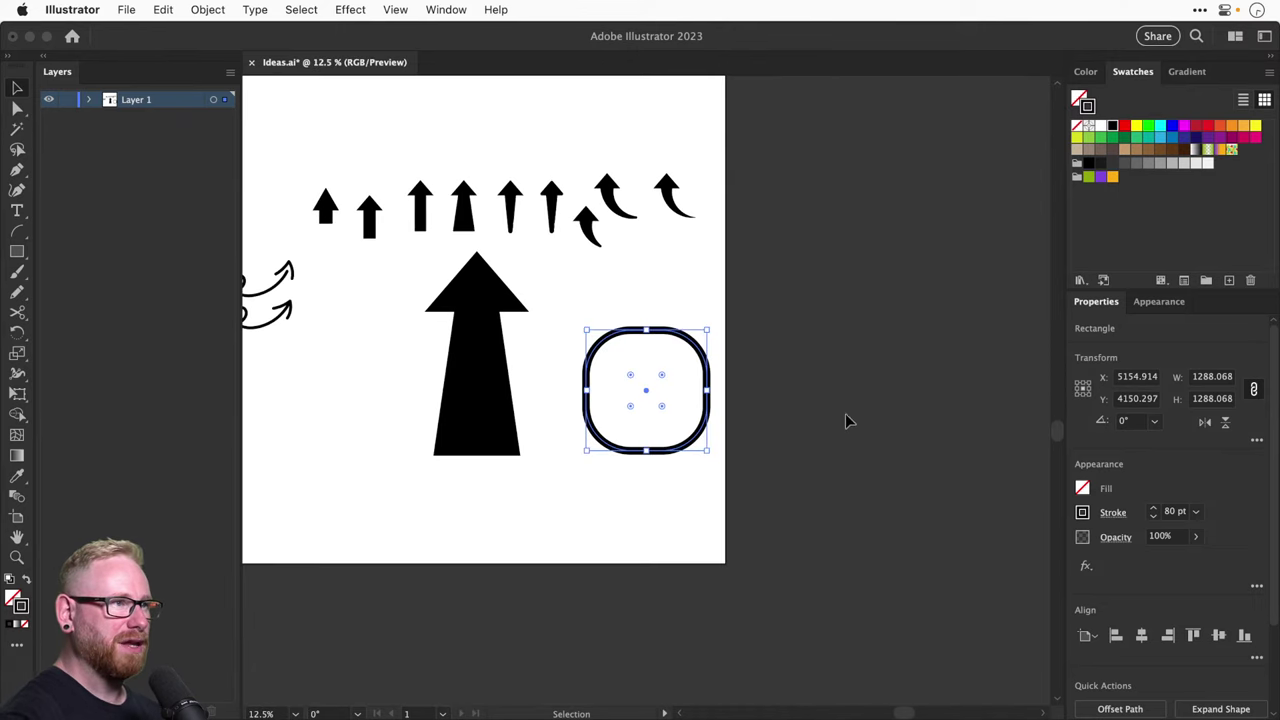
left_click(1124, 125)
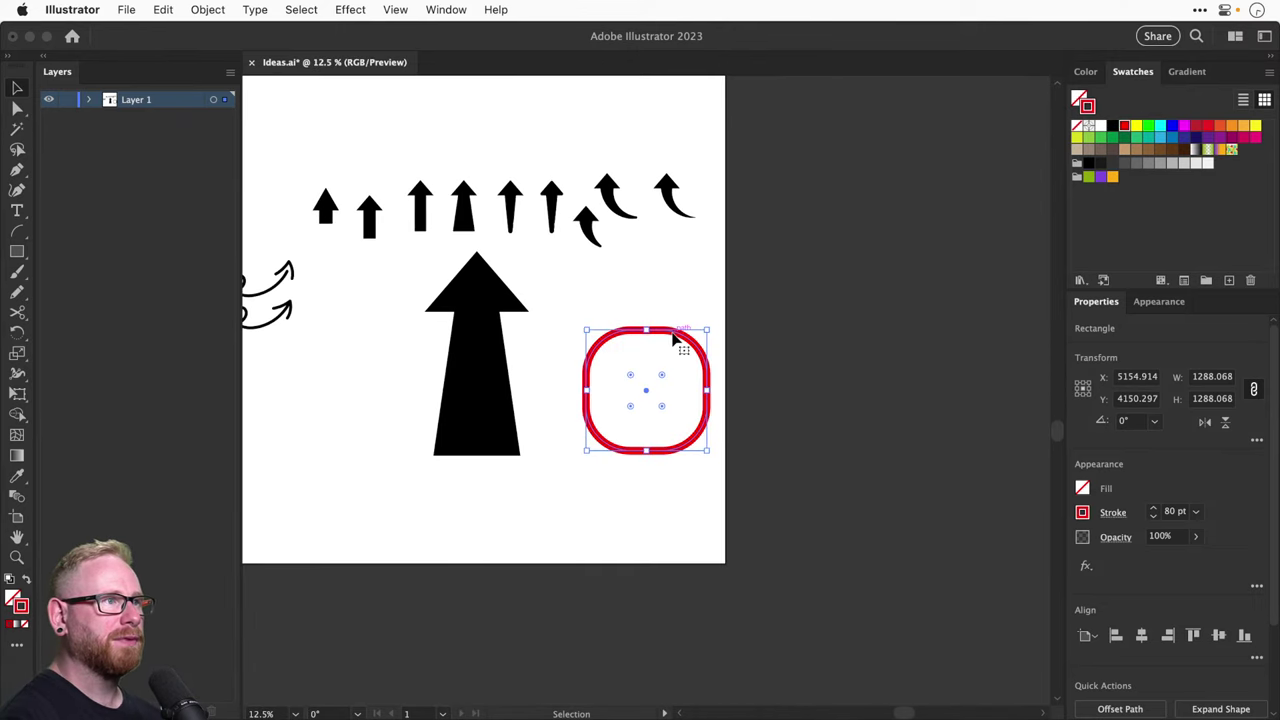
left_click_drag(680, 338, 579, 435)
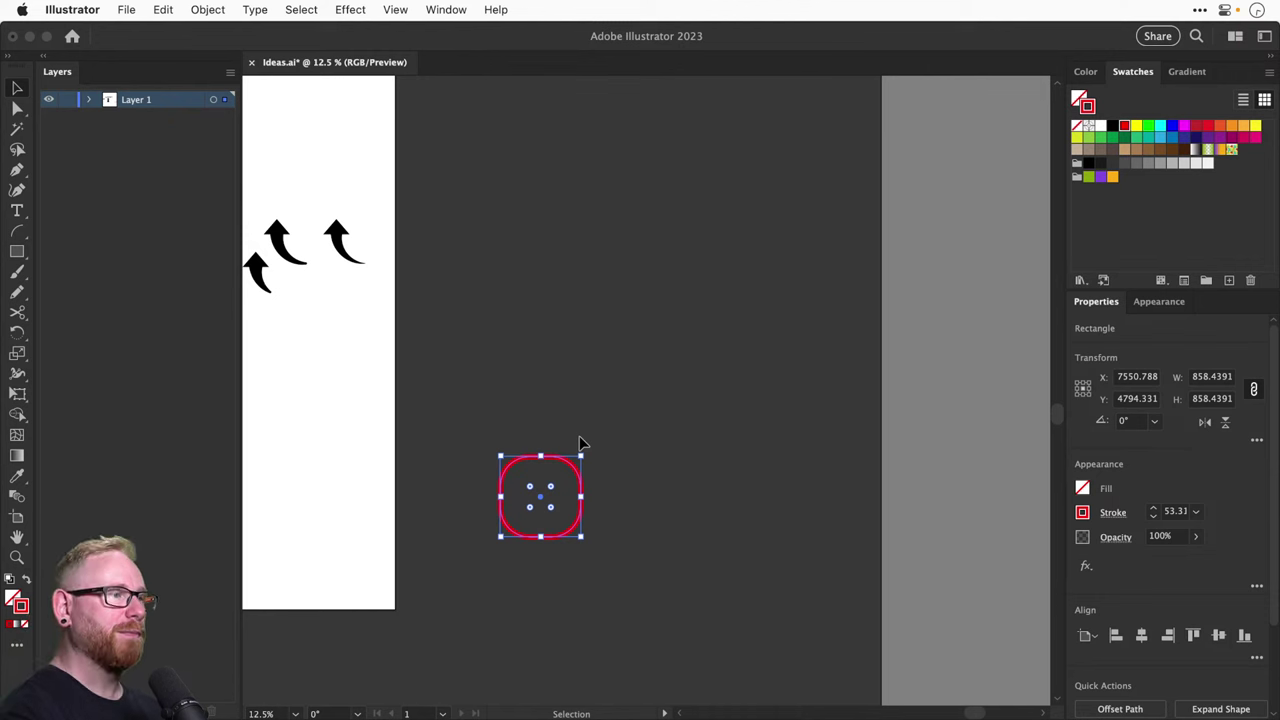
Turn off Scale Corners and Scale Strokes & Effects, shrink the shape into a circle, then delete it
left_click(1256, 441)
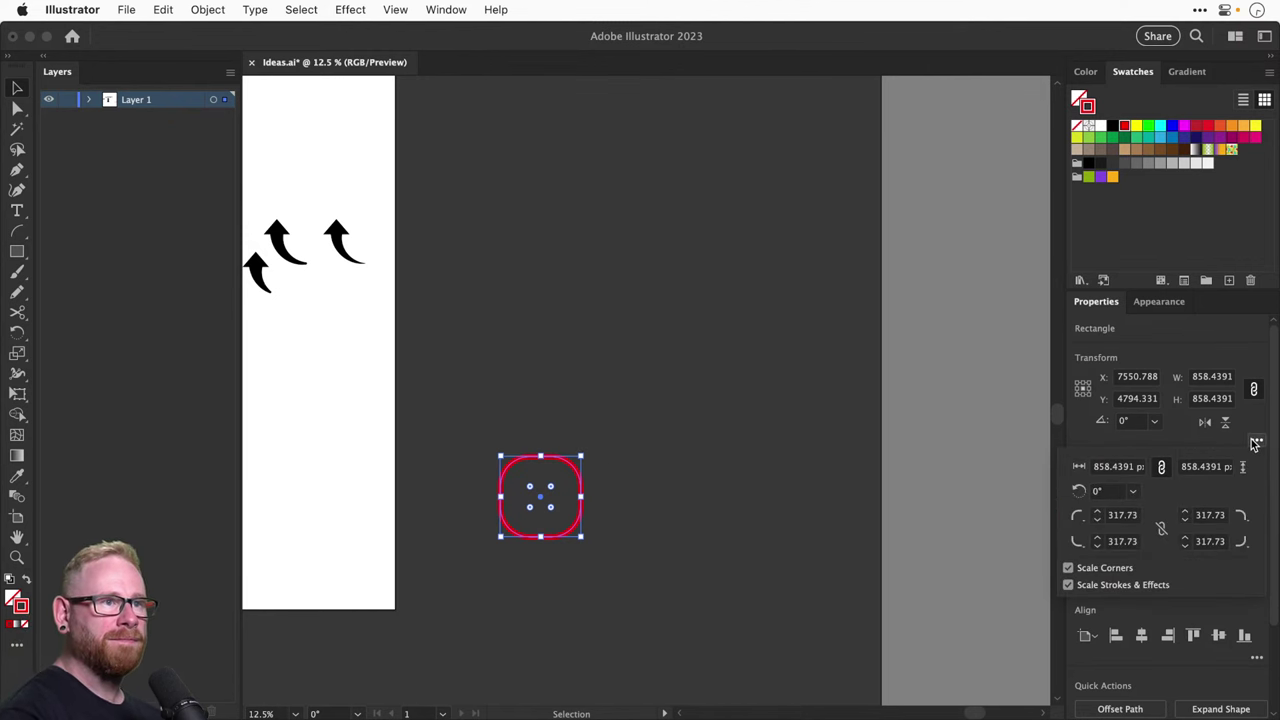
left_click(583, 462)
mouse_move(580, 463)
left_mouse_down()
mouse_move(626, 403)
mouse_move(794, 254)
mouse_move(570, 485)
left_mouse_up()
key("a")
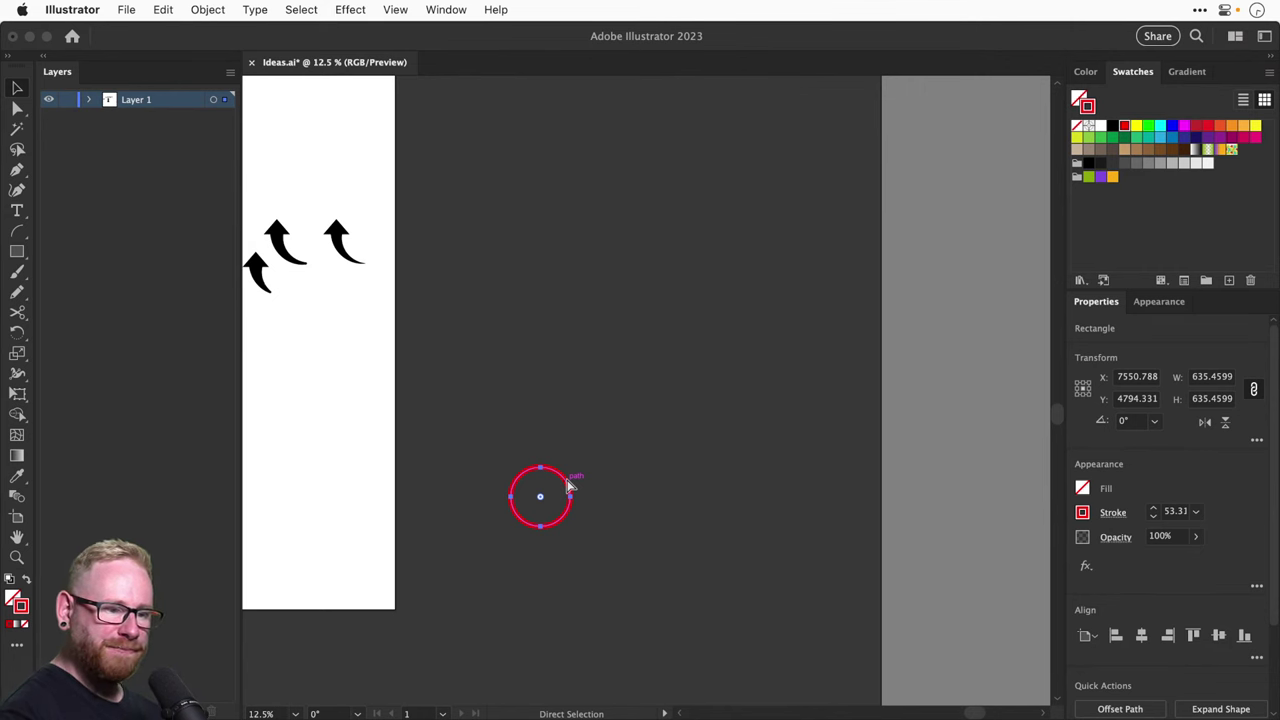
key("v")
key("Delete")
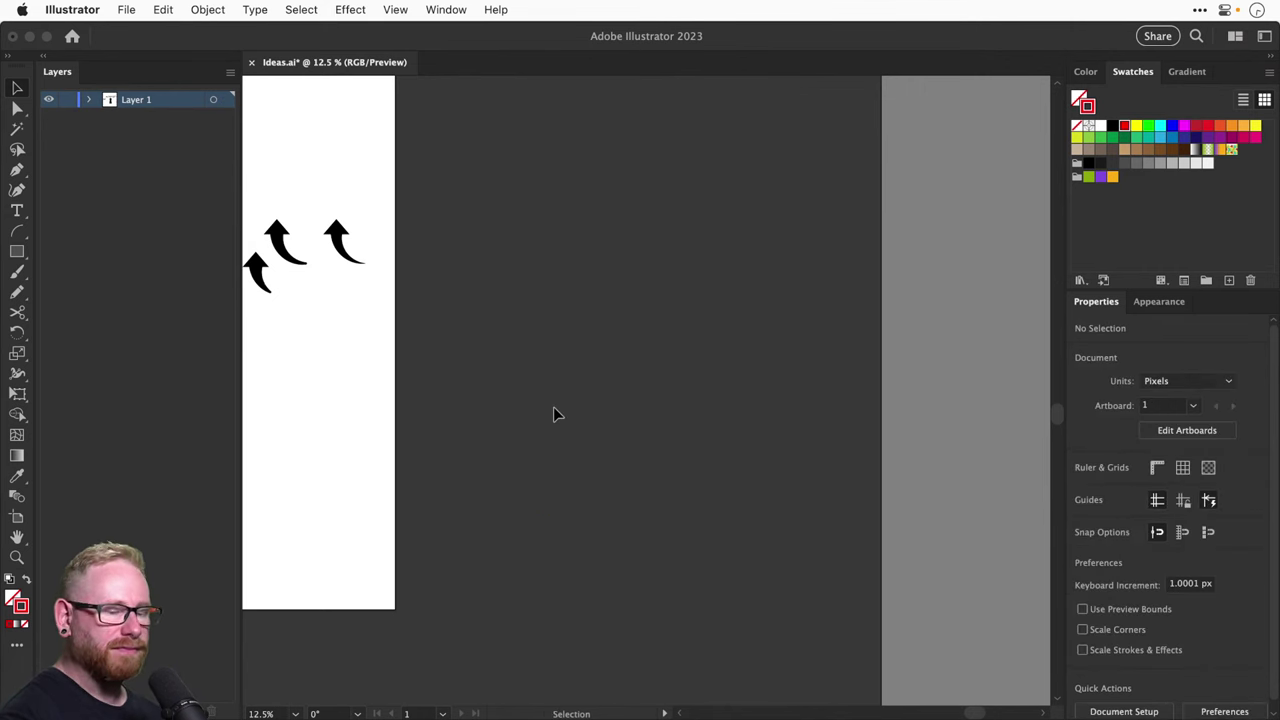
Pan to show the arrow row, swirl arrows and large tapered arrow again
key("space")
left_click_drag(553, 414, 741, 436)
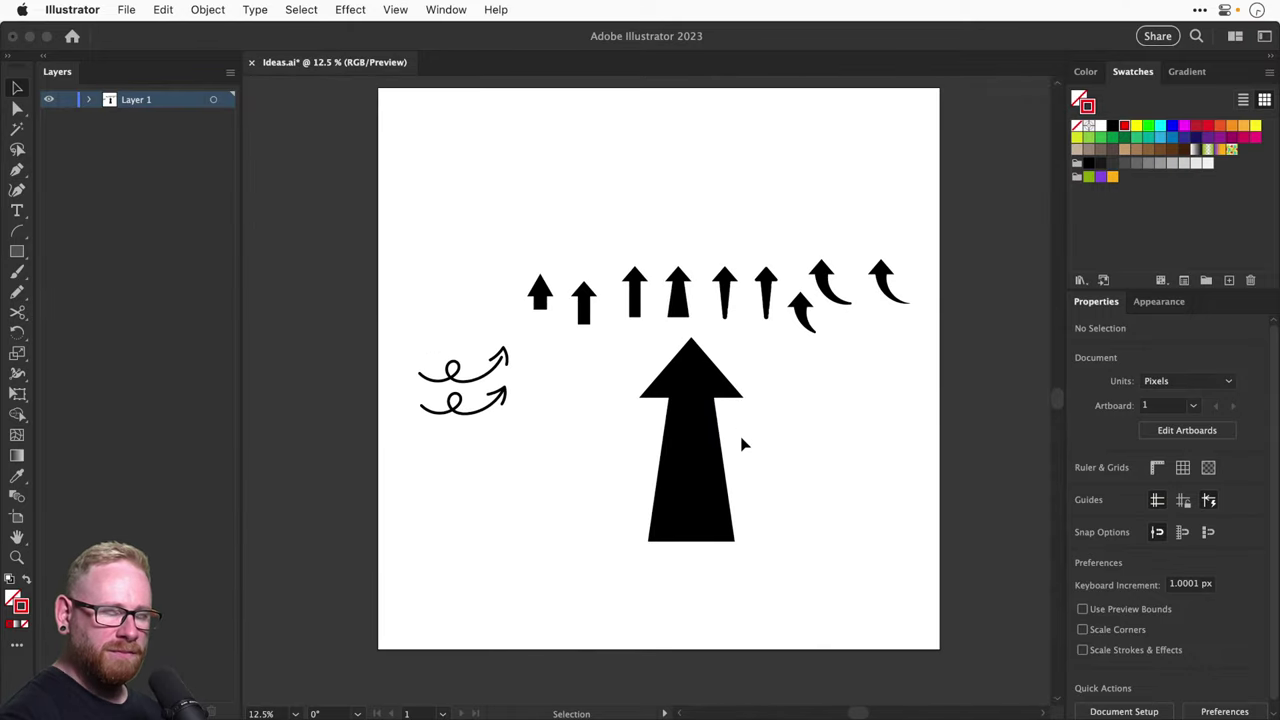
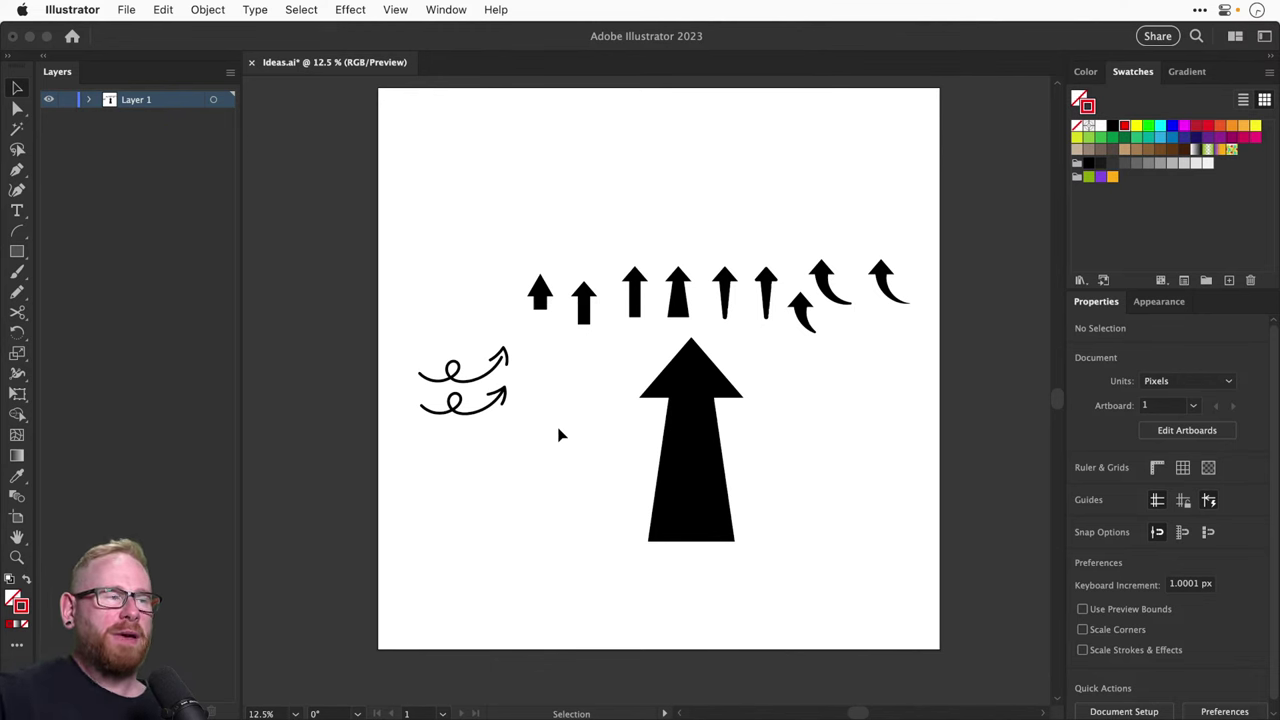
Delete the large central arrow and zoom in on the empty area
left_click_drag(616, 366, 754, 552)
key("Delete")
key("super+equal")
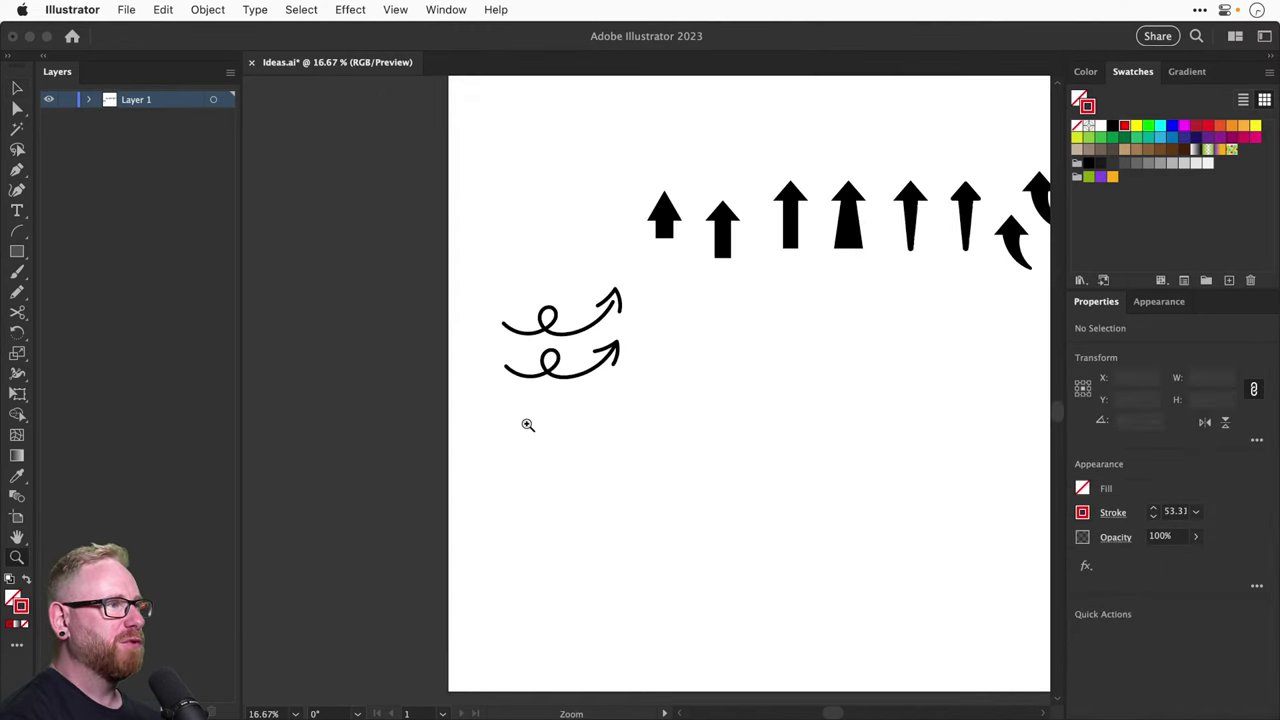
key("super+equal")
mouse_move(720, 434)
left_mouse_down()
mouse_move(611, 440)
mouse_move(622, 505)
mouse_move(712, 496)
left_mouse_up()
Try a freehand S-shaped stroke with the Pencil, then undo it
key("n")
scroll(580, 388, "up", 2)
scroll(580, 388, "left", 2)
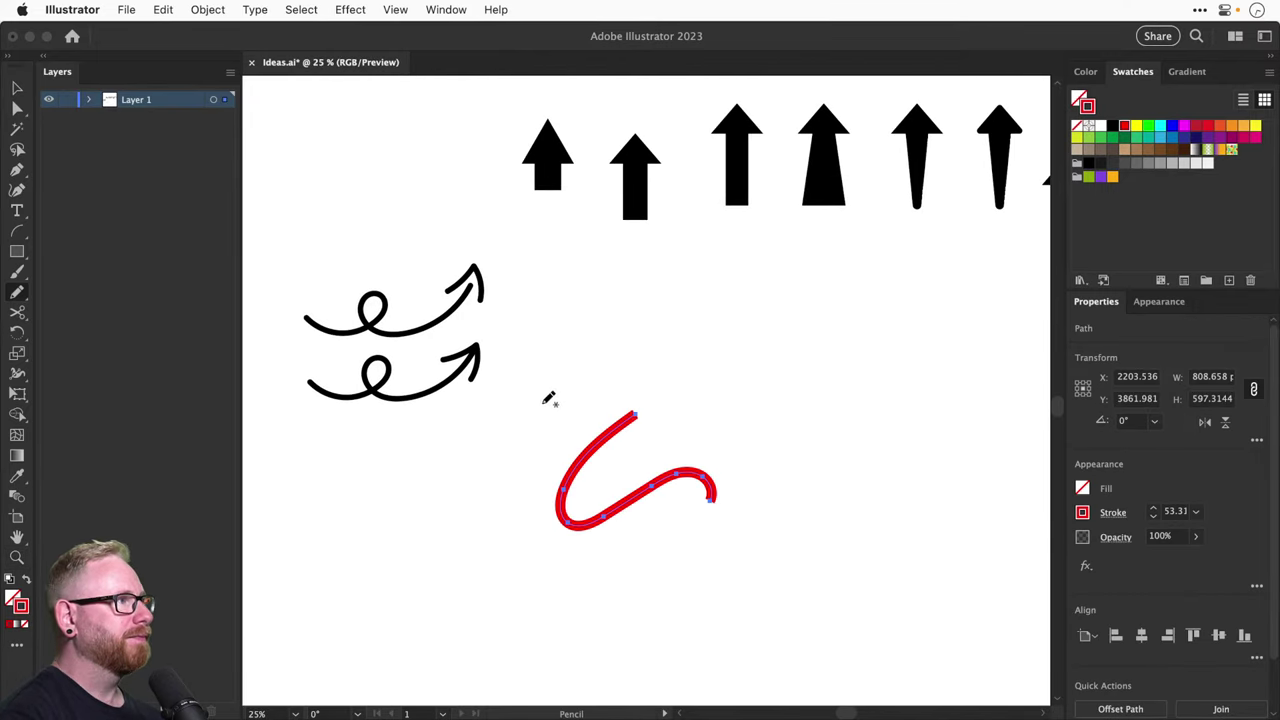
key("super+z")
mouse_move(635, 397)
left_mouse_down()
mouse_move(590, 474)
mouse_move(694, 464)
left_mouse_up()
key("super+z")
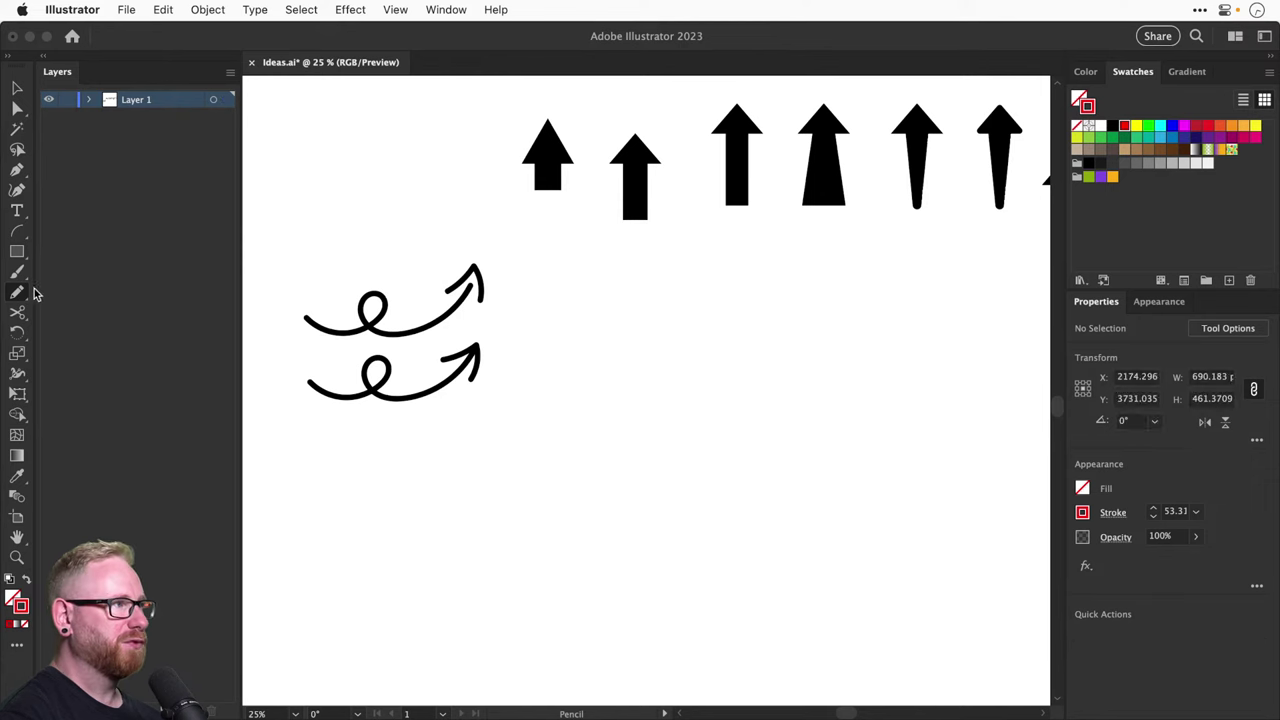
Set the Pencil fidelity to Smooth and make the stroke colour black
double_click(18, 292)
left_click_drag(706, 269, 772, 270)
left_click(747, 506)
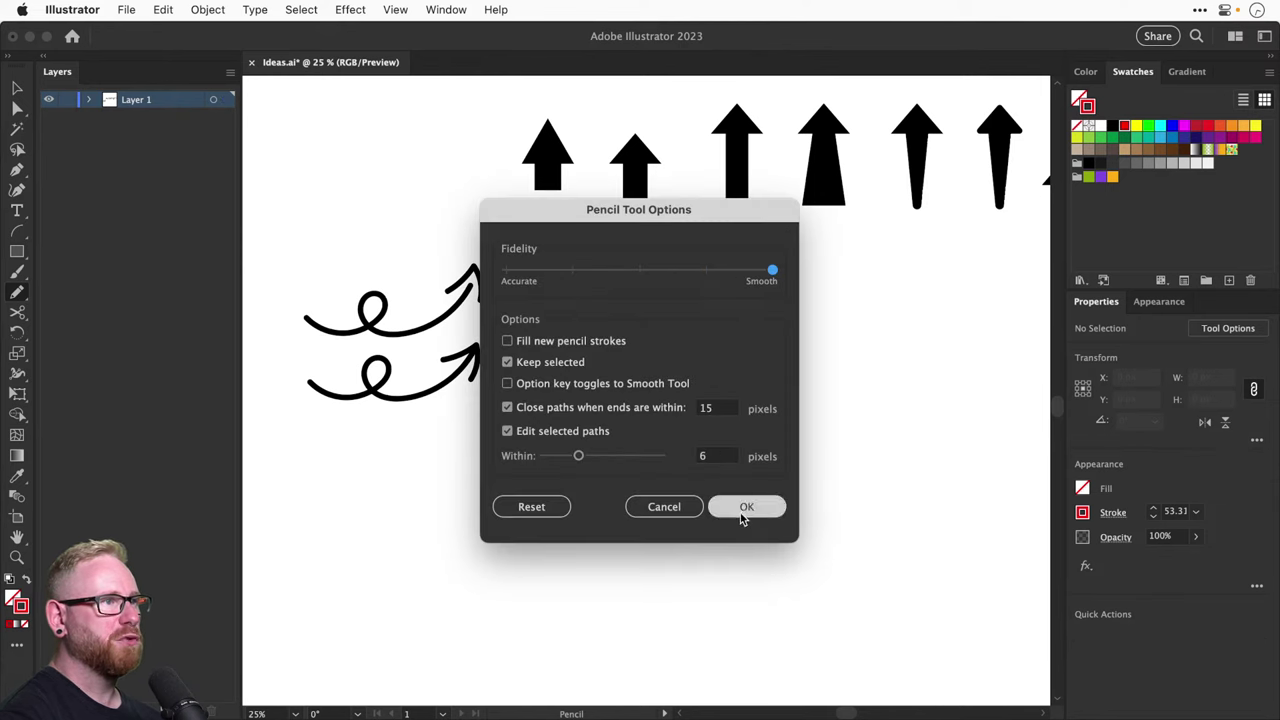
left_click(1112, 125)
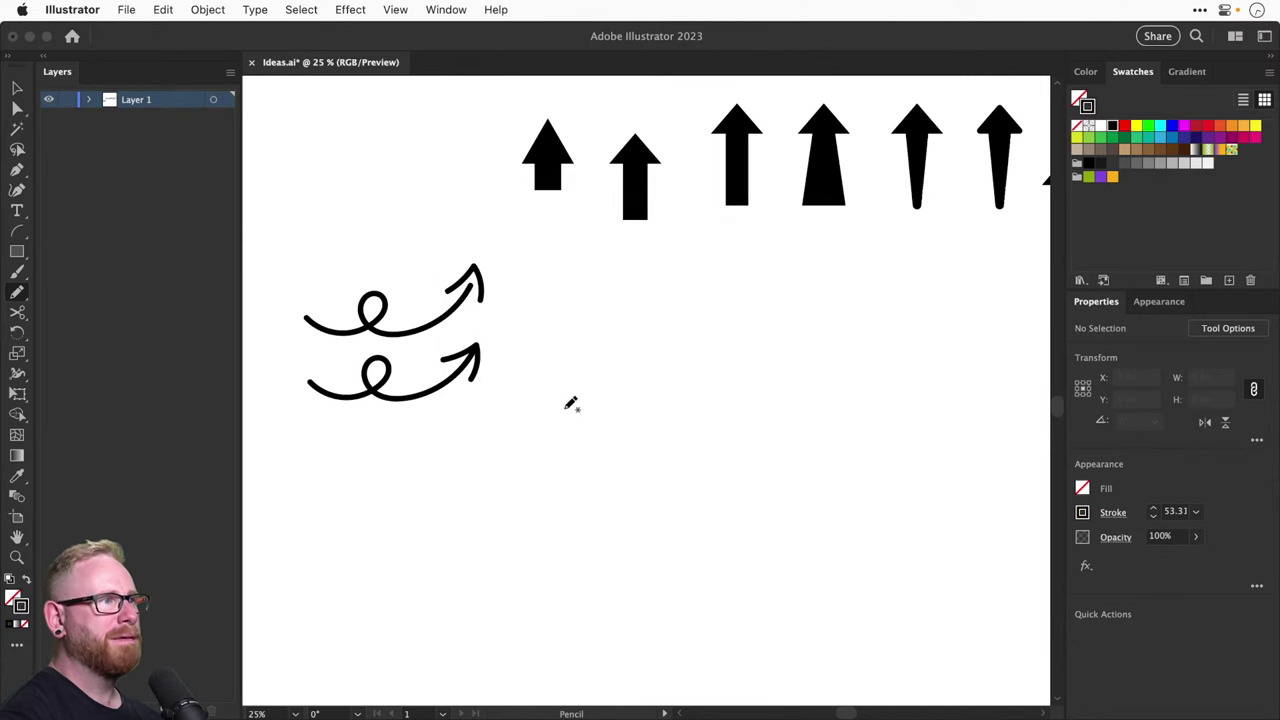
Draw several trial black S- and C-shaped strokes, undoing each one
mouse_move(566, 408)
left_mouse_down()
mouse_move(562, 480)
mouse_move(608, 429)
mouse_move(649, 425)
mouse_move(662, 486)
left_mouse_up()
key("super+z")
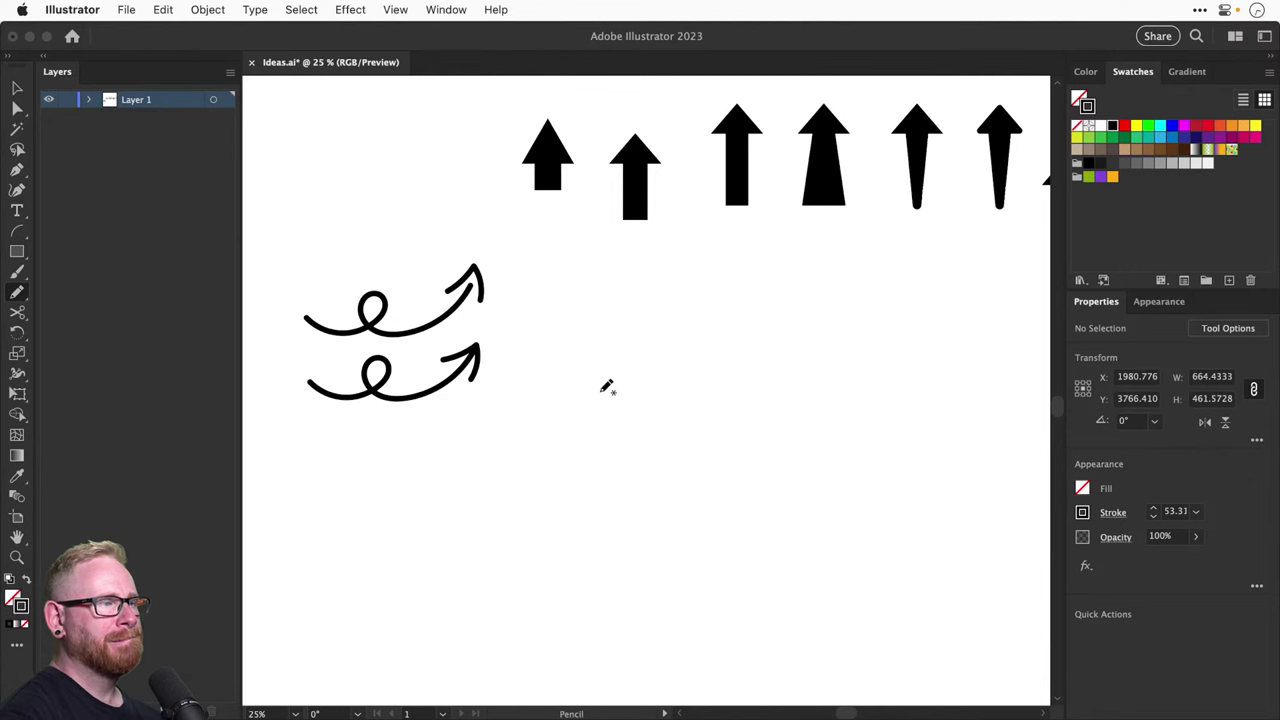
mouse_move(609, 388)
left_mouse_down()
mouse_move(535, 461)
mouse_move(669, 425)
mouse_move(669, 439)
mouse_move(557, 415)
mouse_move(609, 491)
left_mouse_up()
key("super+z")
key("super+z")
left_click_drag(615, 378, 678, 519)
key("super+z")
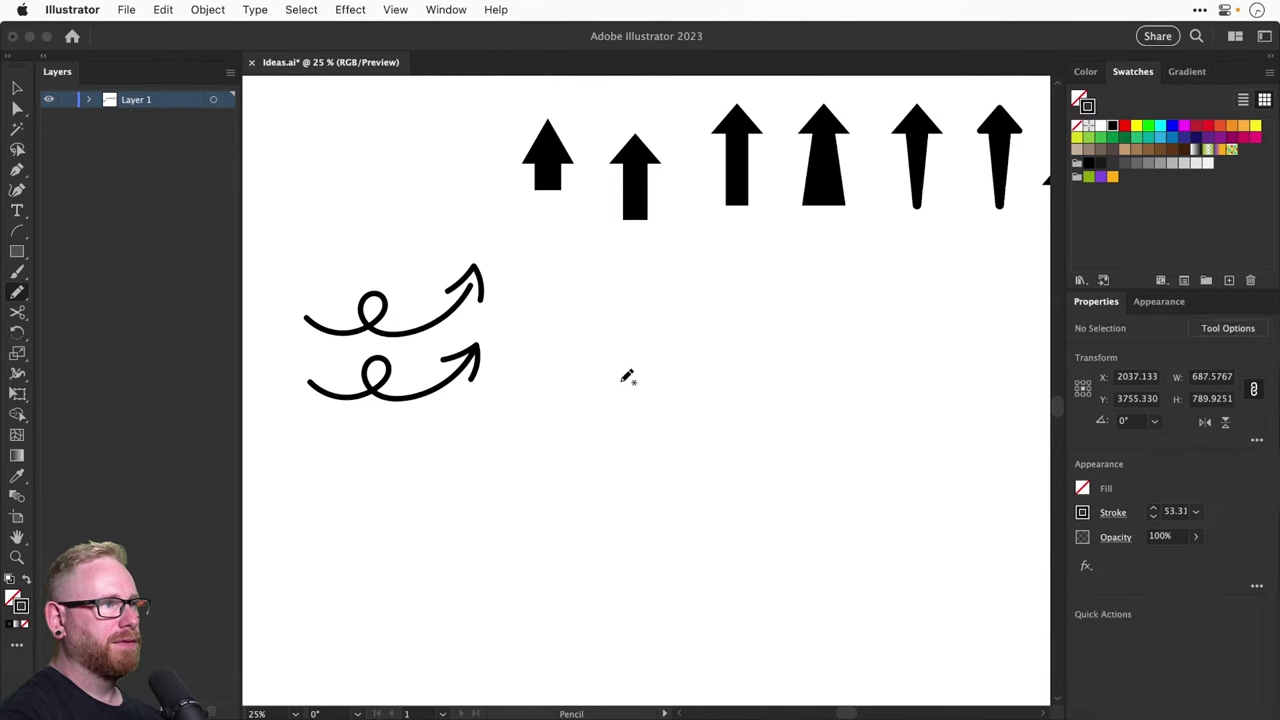
left_click_drag(595, 377, 650, 487)
key("super+z")
mouse_move(586, 362)
left_mouse_down()
mouse_move(560, 423)
mouse_move(778, 500)
left_mouse_up()
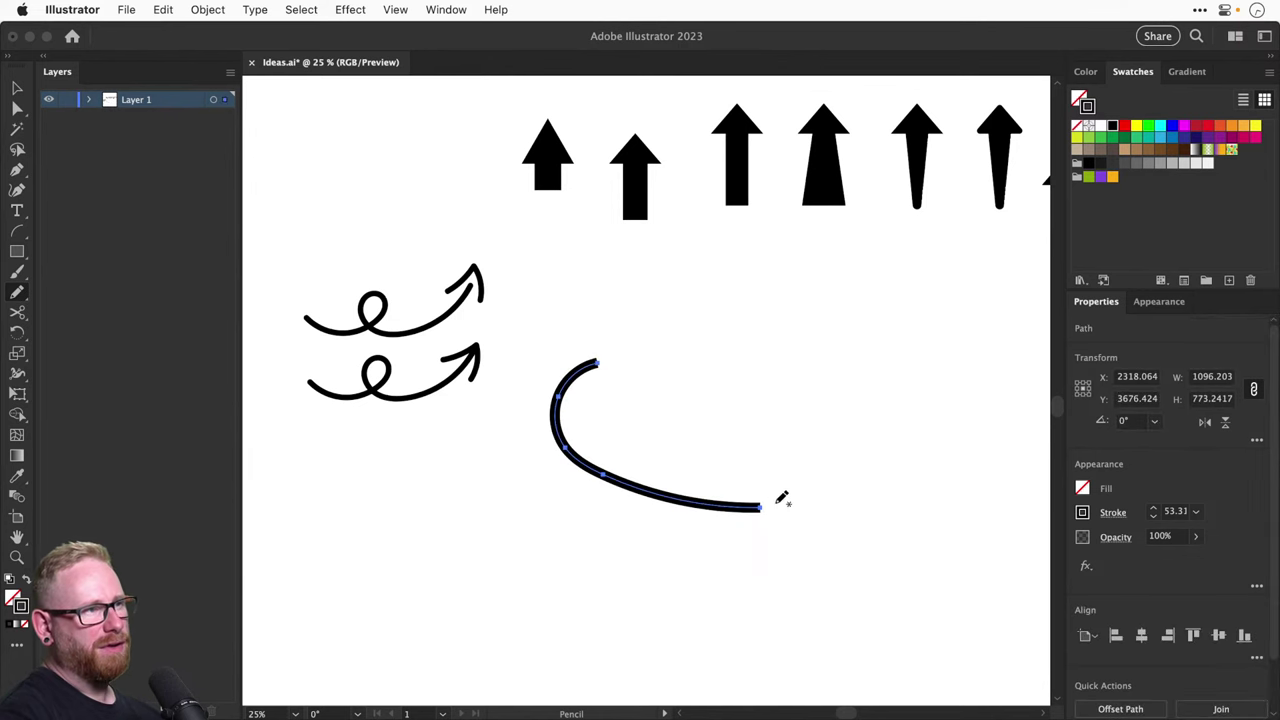
key("super+z")
left_click_drag(602, 355, 657, 413)
key("super+z")
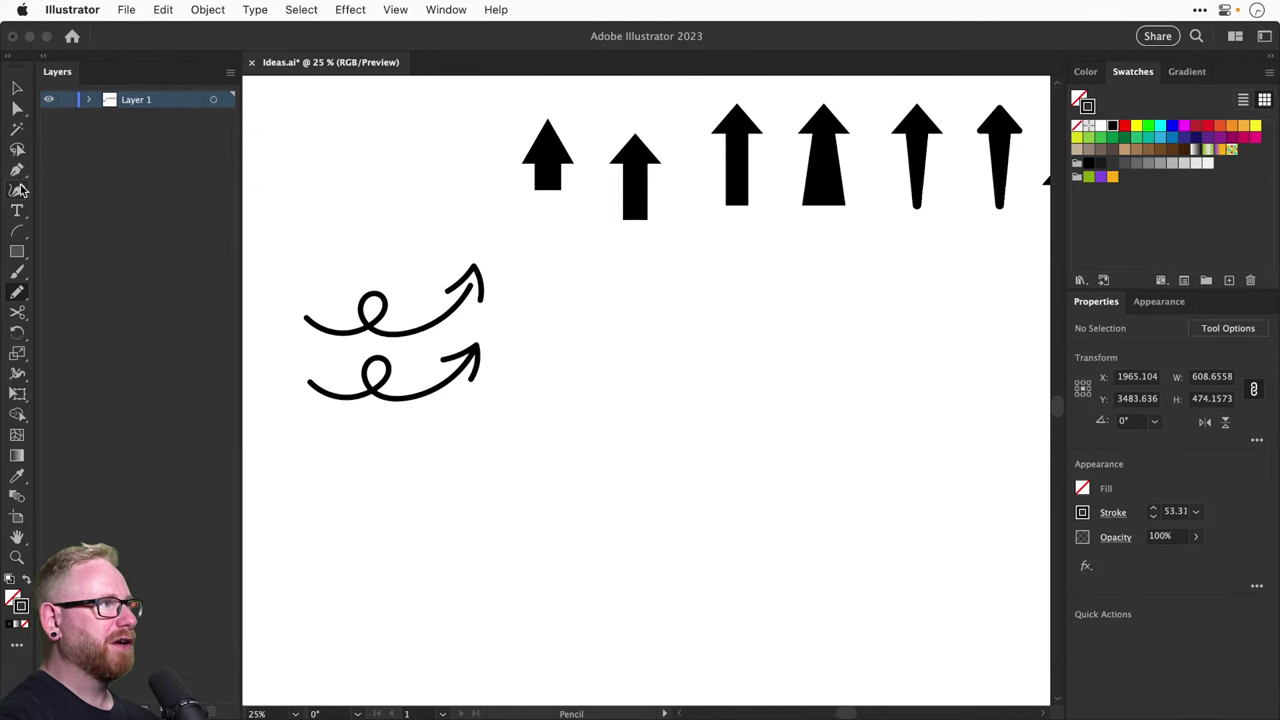
Draw a three-point hooked curve with the Curvature tool
left_click(17, 192)
left_click(571, 399)
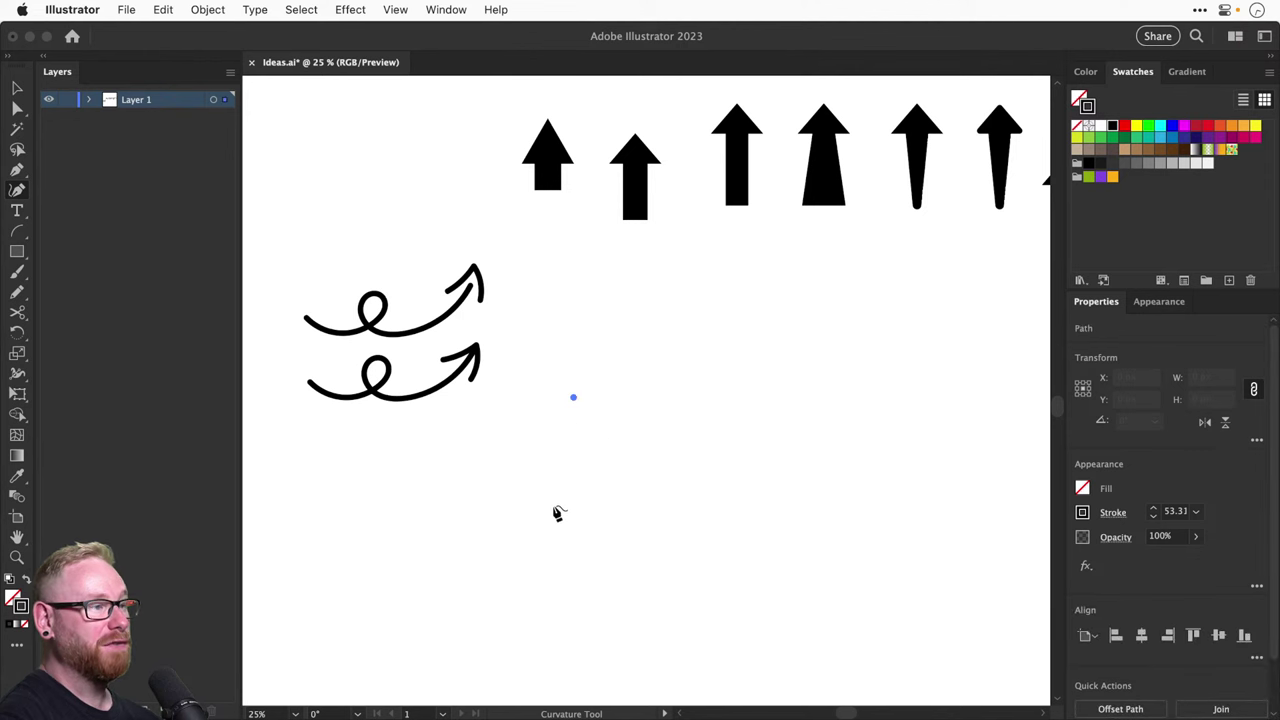
left_click(530, 511)
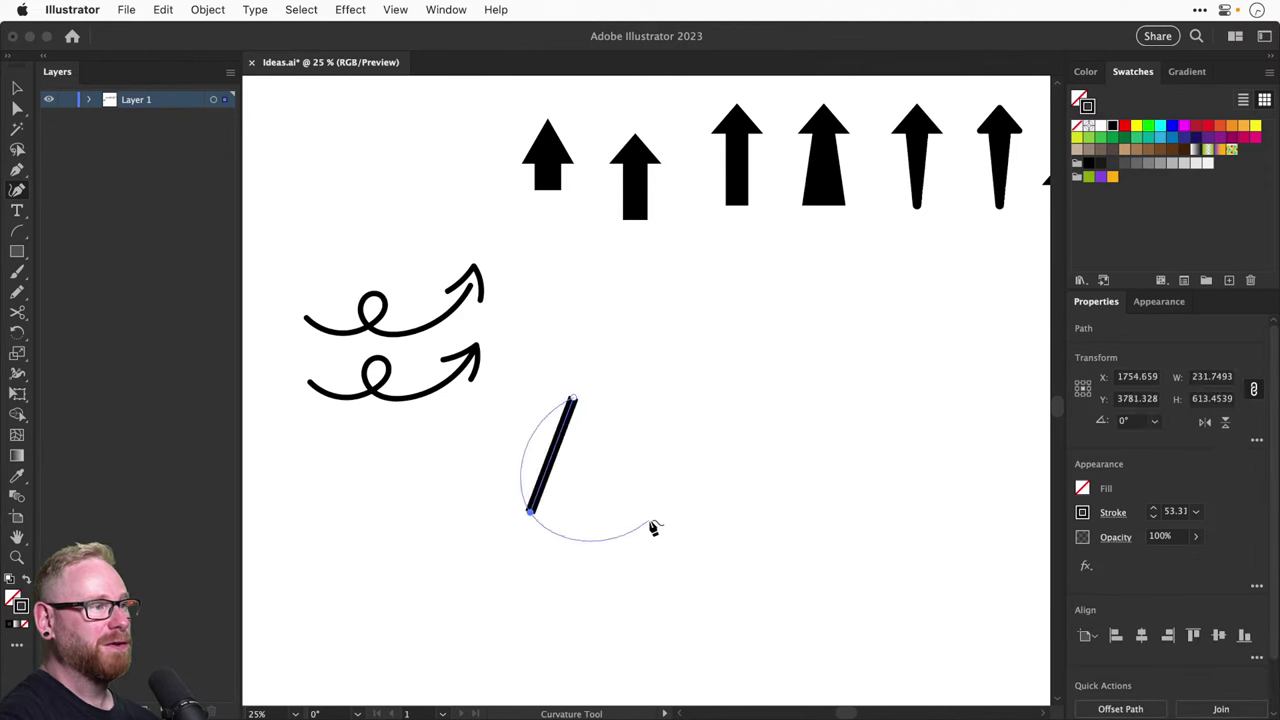
left_click(646, 465)
key("v")
left_click(743, 466)
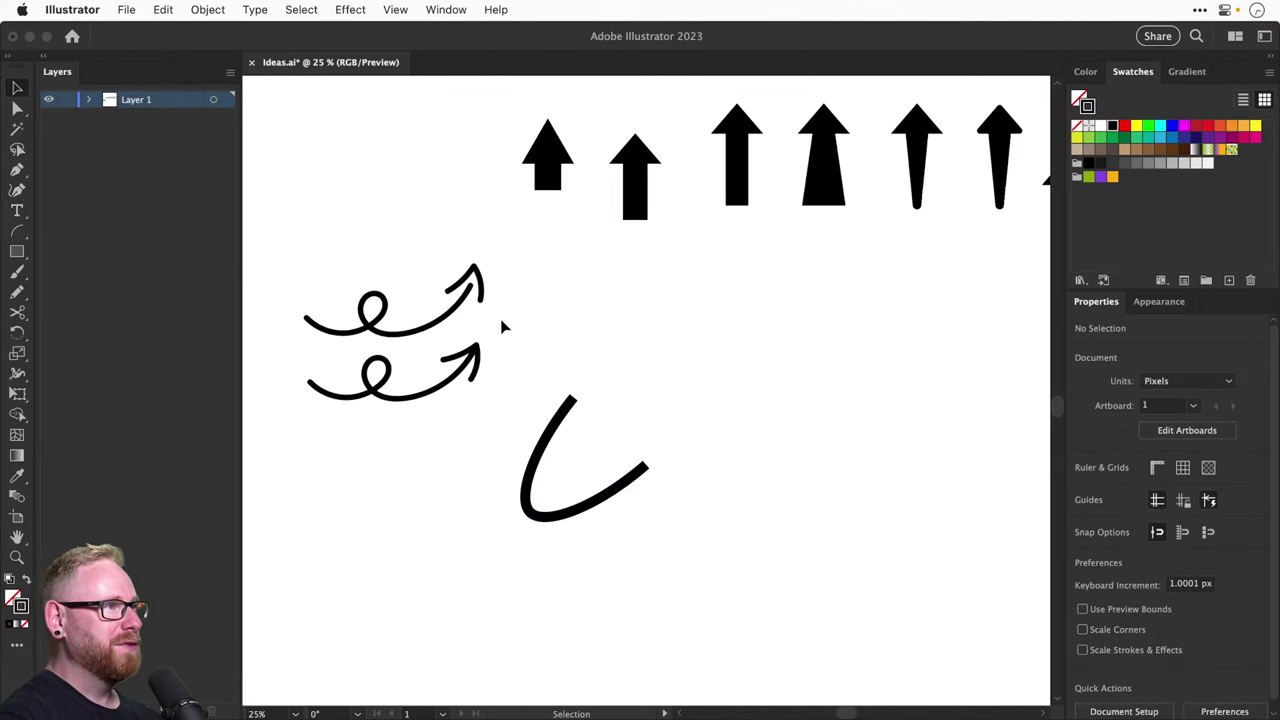
Draw a Pen-tool chevron and move it onto the curve's right end
left_click(18, 172)
left_click(754, 362)
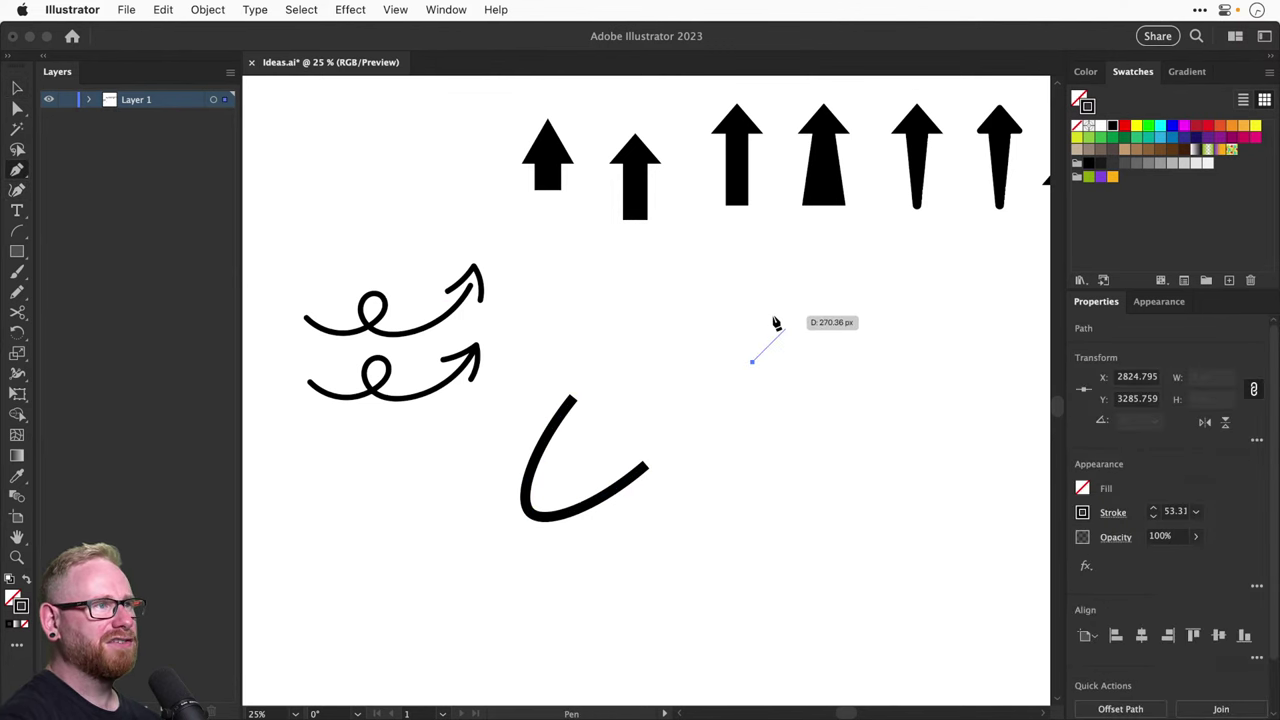
left_click(785, 330)
left_click(818, 362)
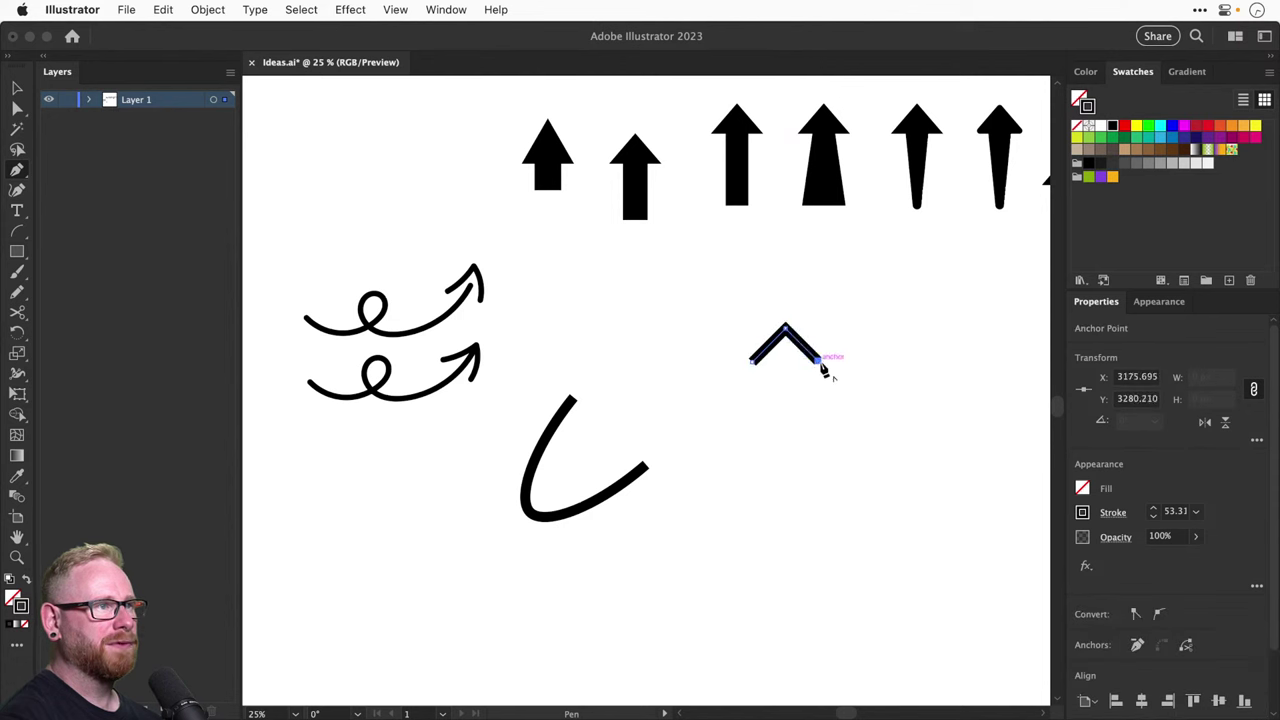
key("v")
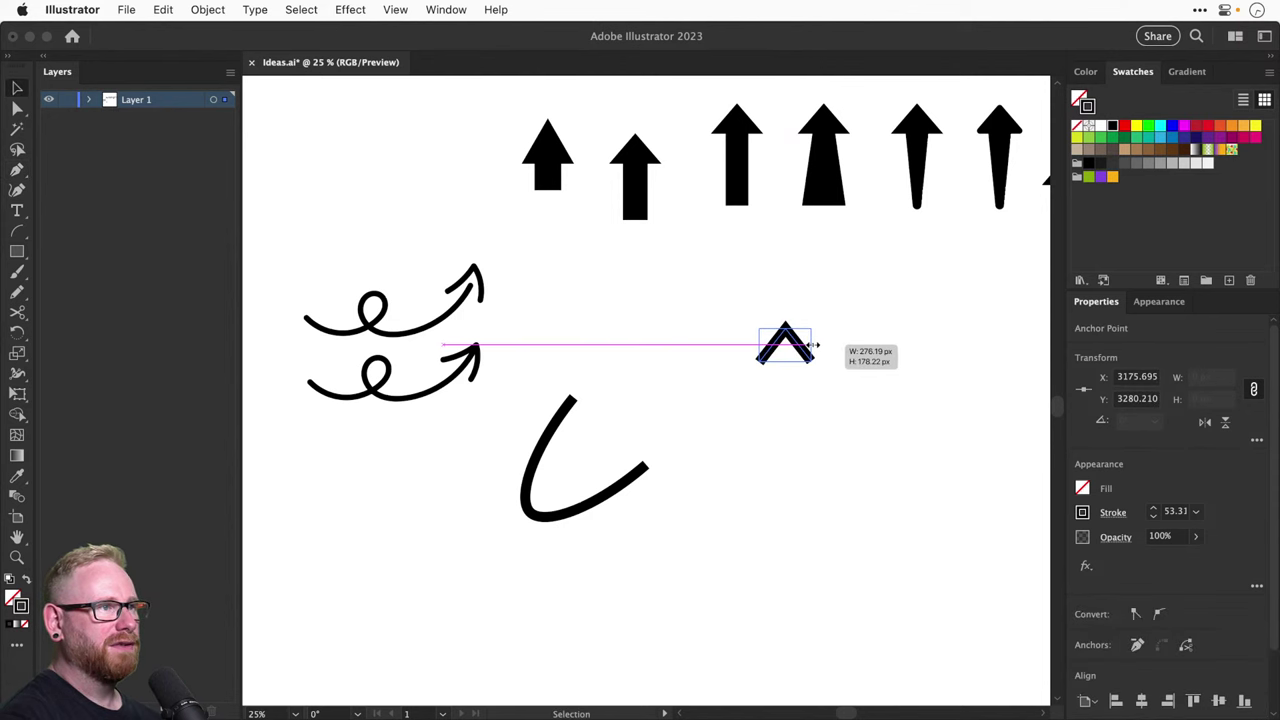
left_click_drag(806, 348, 678, 455)
Rotate the chevron to point right and seat it on the curve's end
key("r")
left_click_drag(760, 462, 712, 538)
key("v")
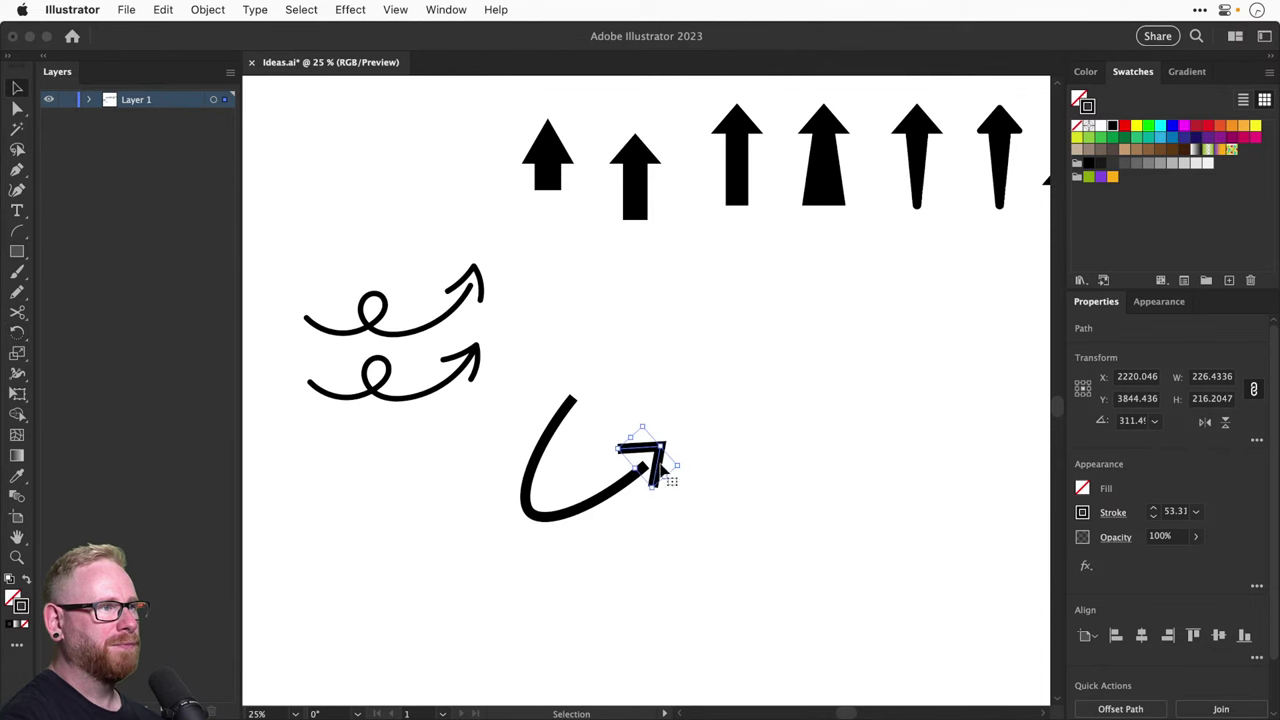
left_click_drag(658, 460, 663, 471)
key("z")
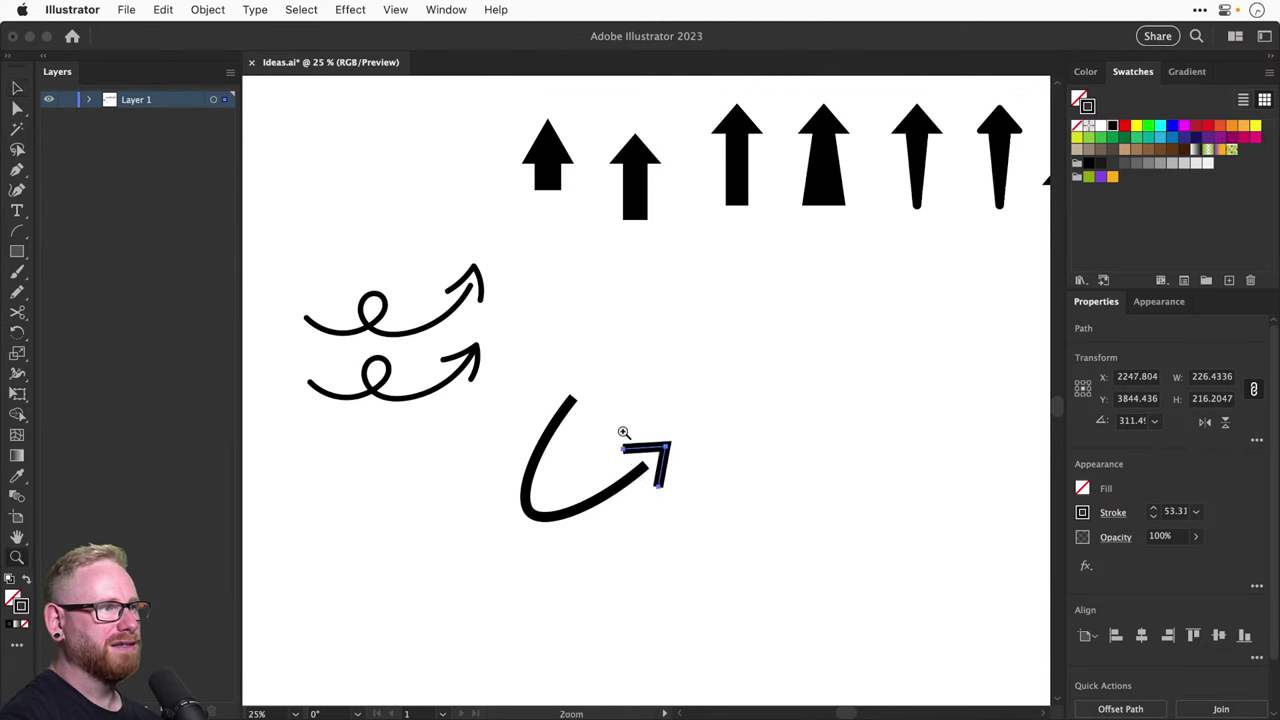
left_click_drag(420, 318, 797, 557)
Give the curve and chevron Round Cap and Round Join strokes
key("v")
left_click(725, 432, "shift")
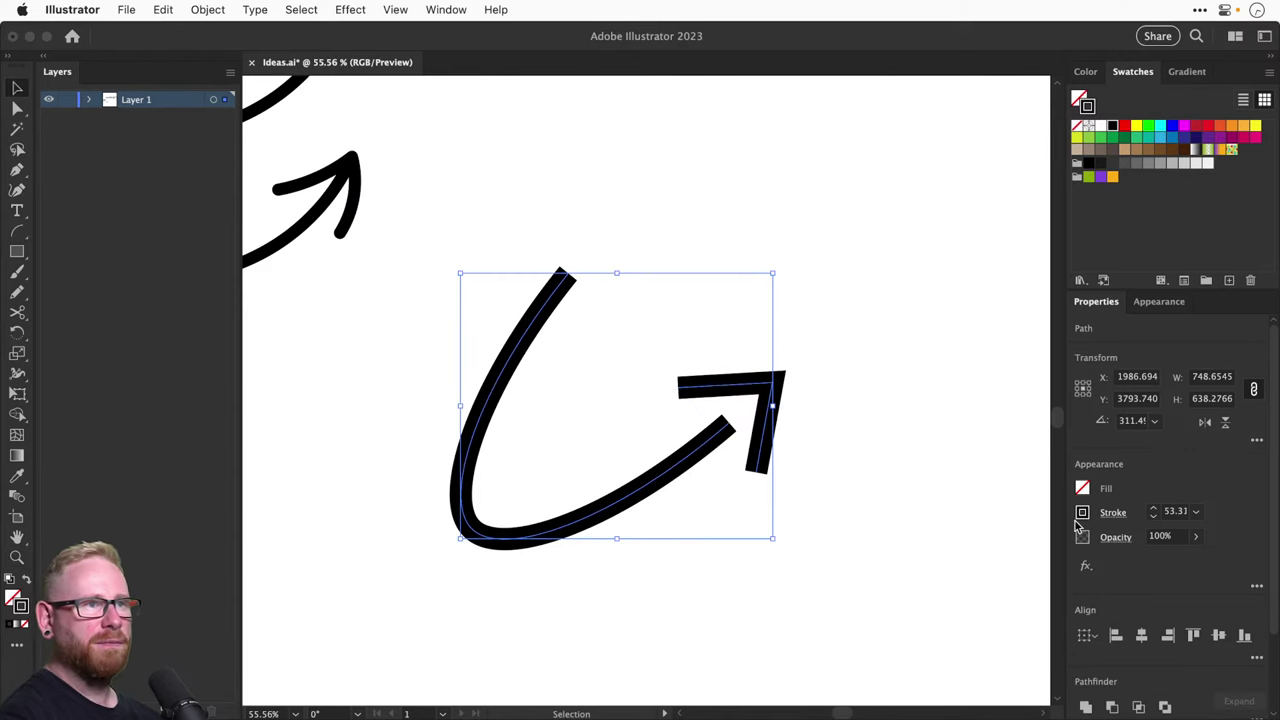
left_click(1113, 512)
left_click(1021, 268)
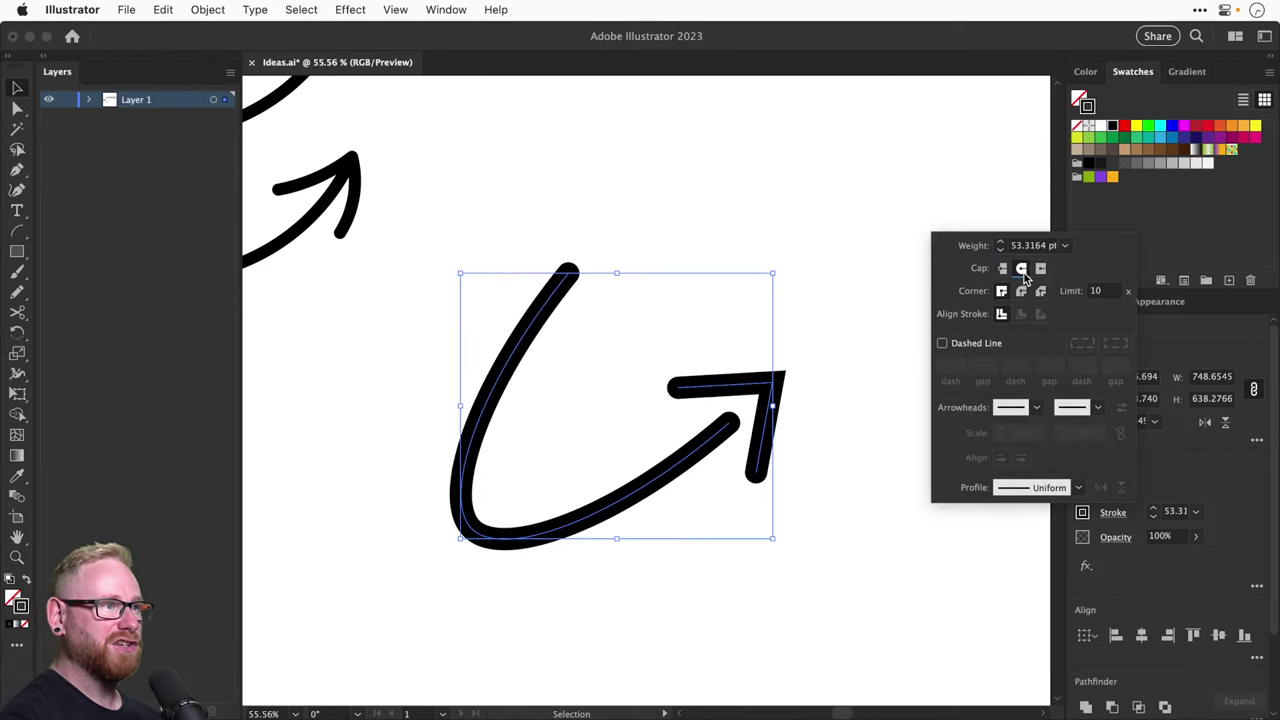
left_click(1021, 291)
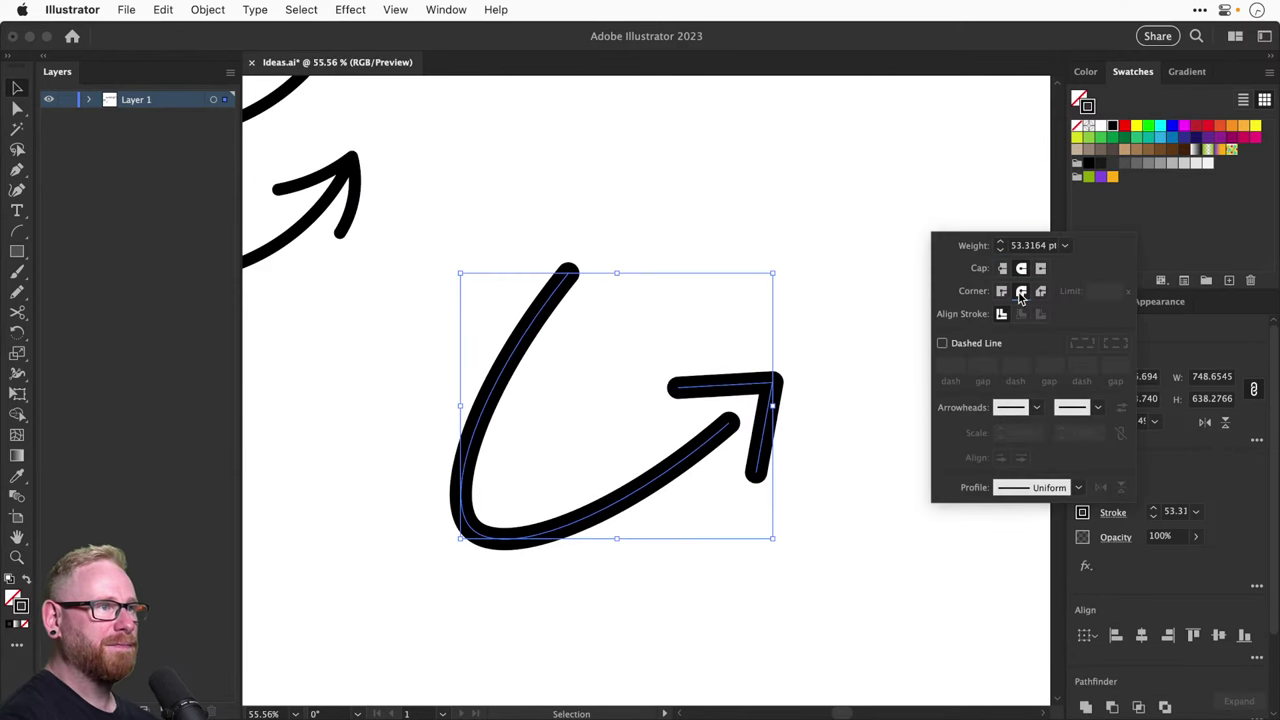
left_click(847, 297)
Nudge the arrowhead down and left, inspect it close up, then undo the last nudge
left_click_drag(775, 386, 771, 392)
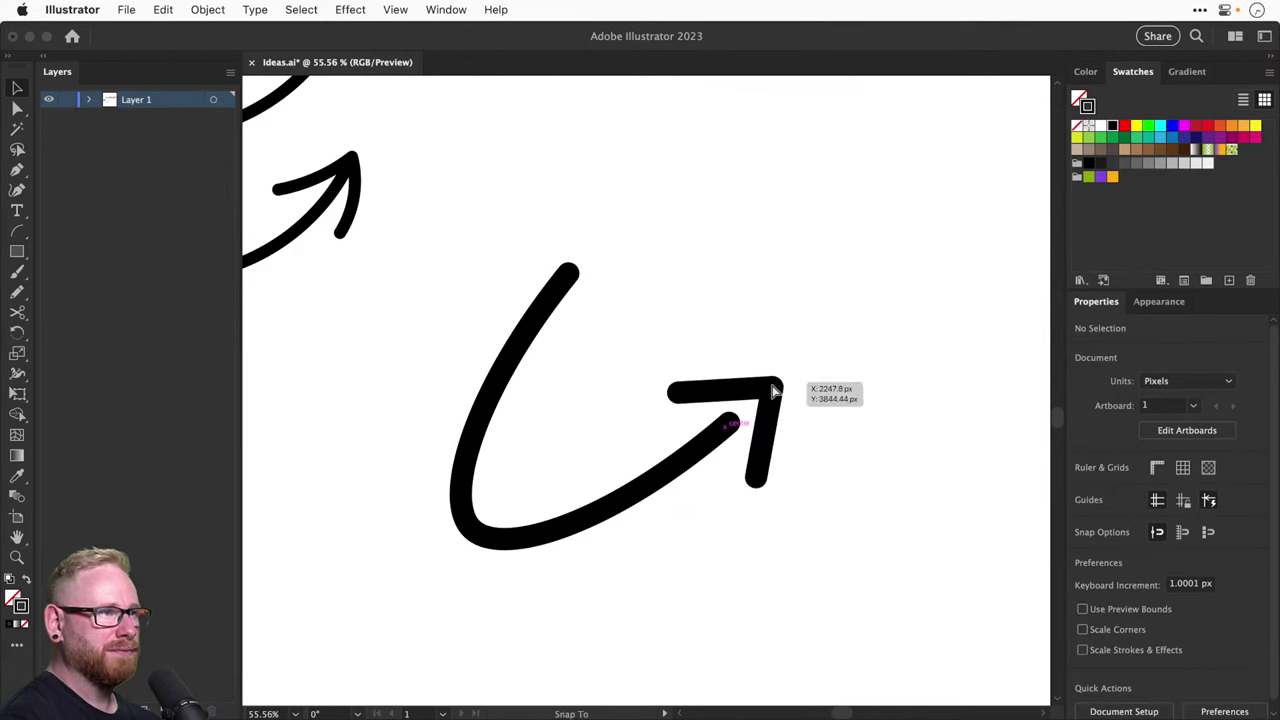
scroll(468, 294, "up", 5)
left_click_drag(468, 294, 687, 517)
key("a")
left_click(881, 527)
key("super+minus")
key("super+minus")
key("super+minus")
key("super+minus")
key("super+minus")
key("super+minus")
key("v")
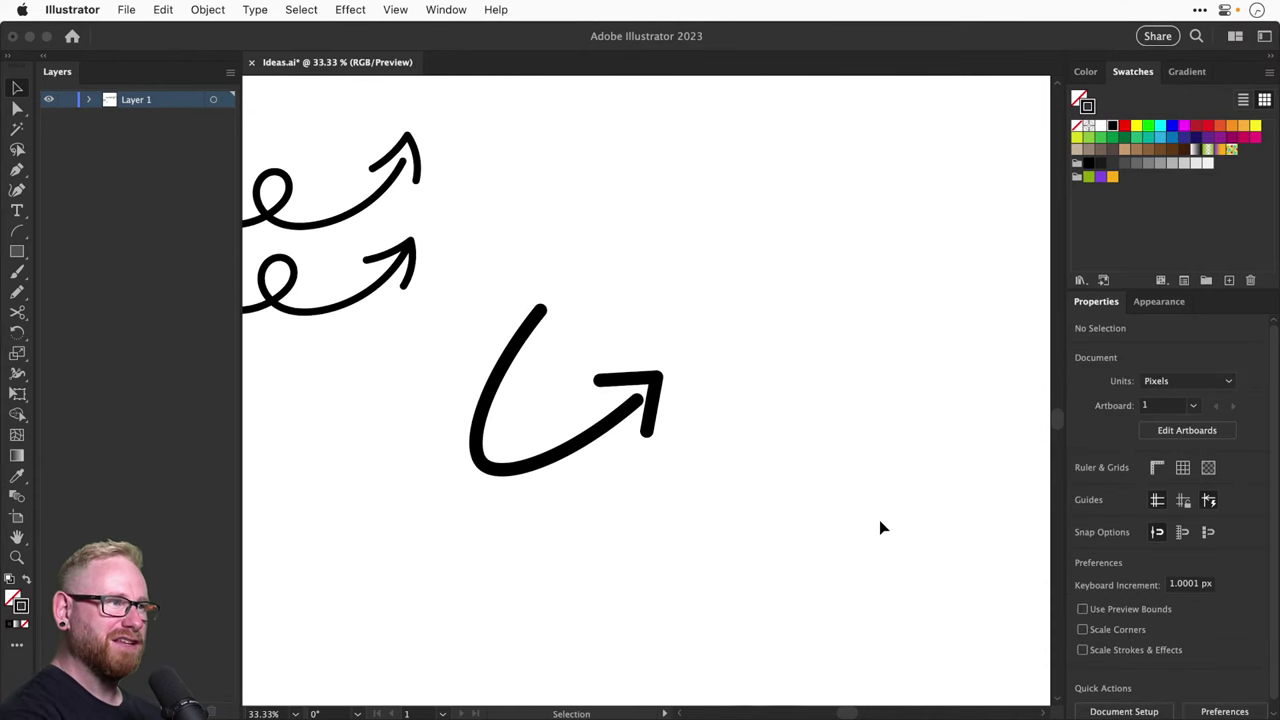
key("super+z")
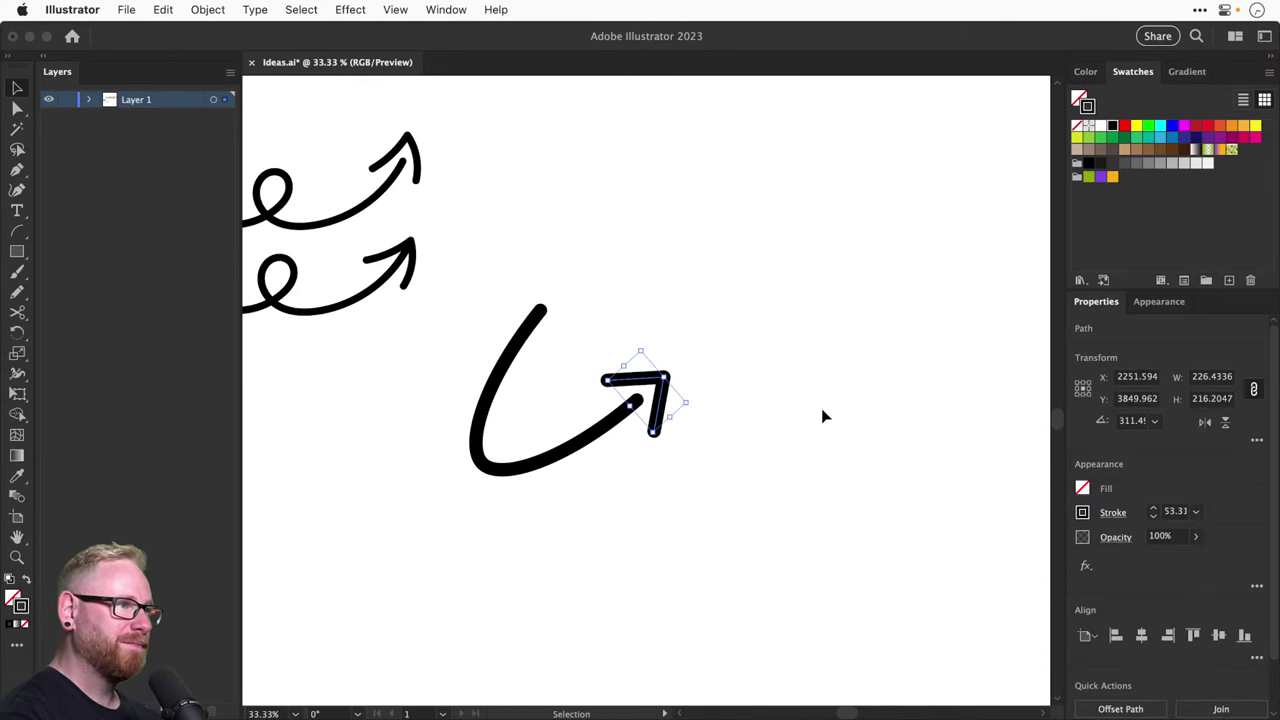
Shift the copied arrow's chevron down and left snugly onto its curve's end
left_click_drag(748, 364, 912, 450)
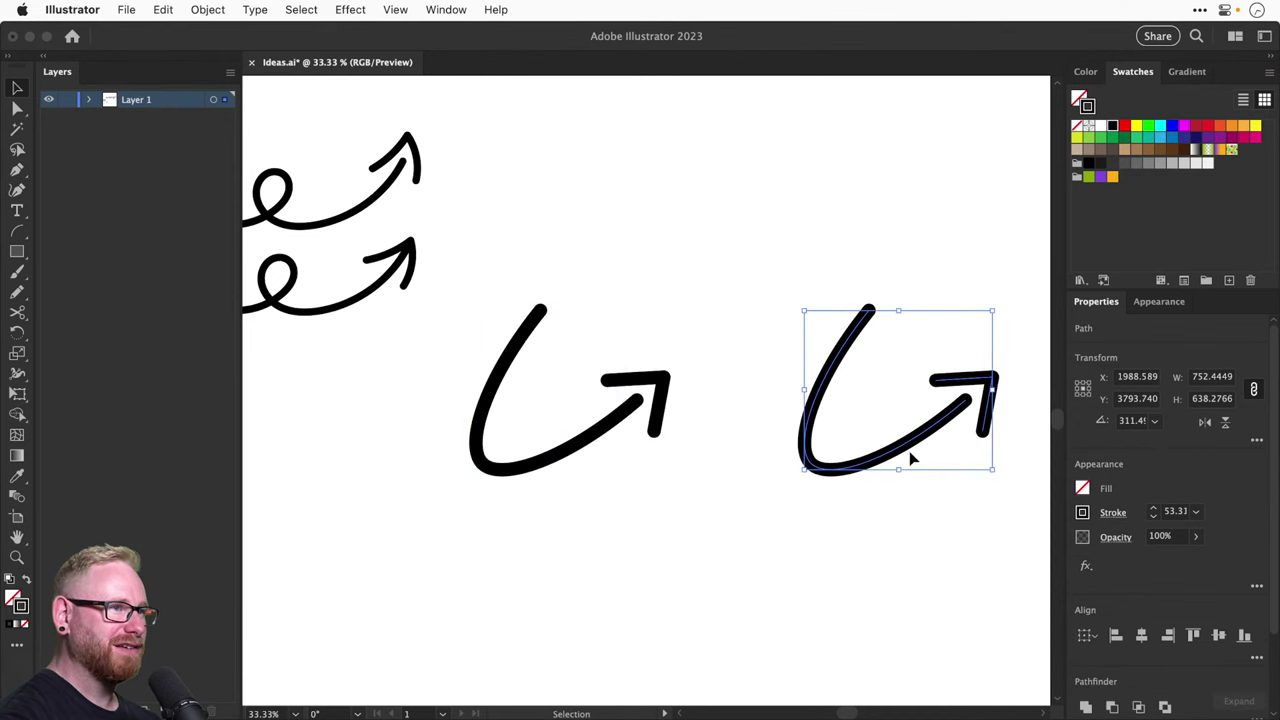
scroll(900, 450, "right", 3)
key("z")
left_click_drag(811, 363, 931, 541)
key("v")
left_click(600, 279)
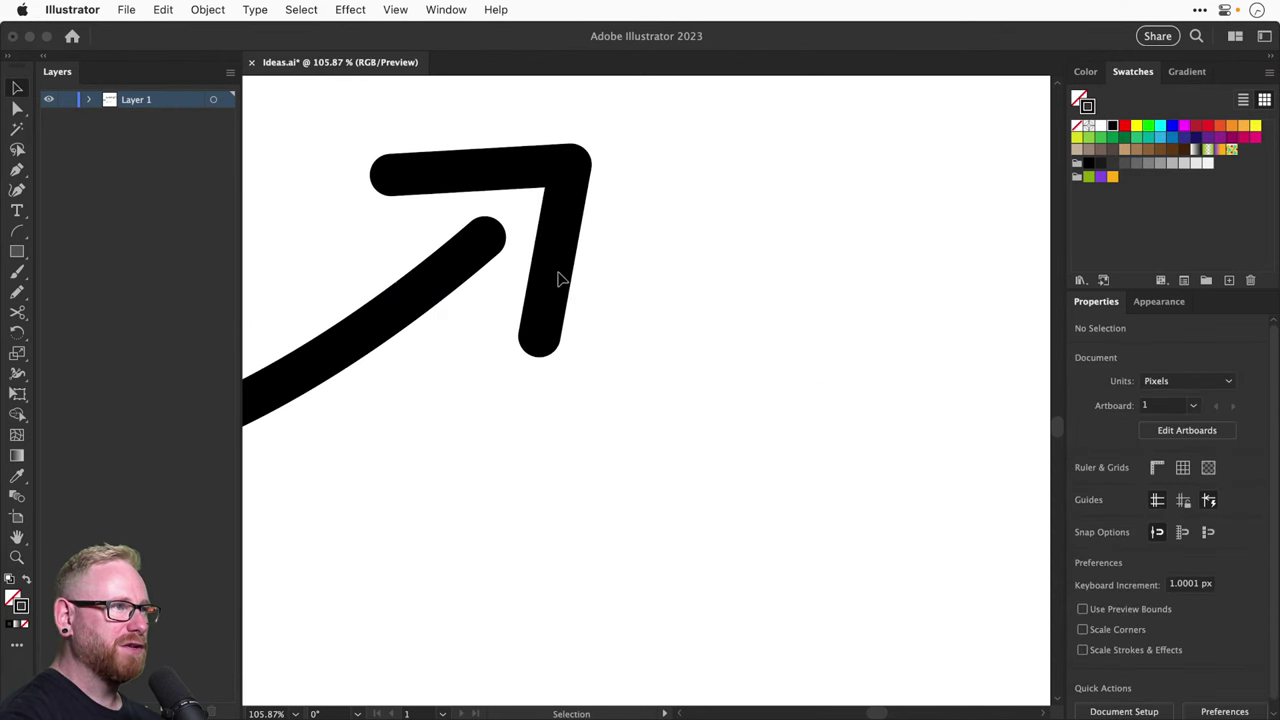
left_click_drag(558, 280, 484, 333)
left_click(672, 362)
key("super+minus")
key("super+minus")
key("super+minus")
key("super+minus")
key("super+minus")
key("super+minus")
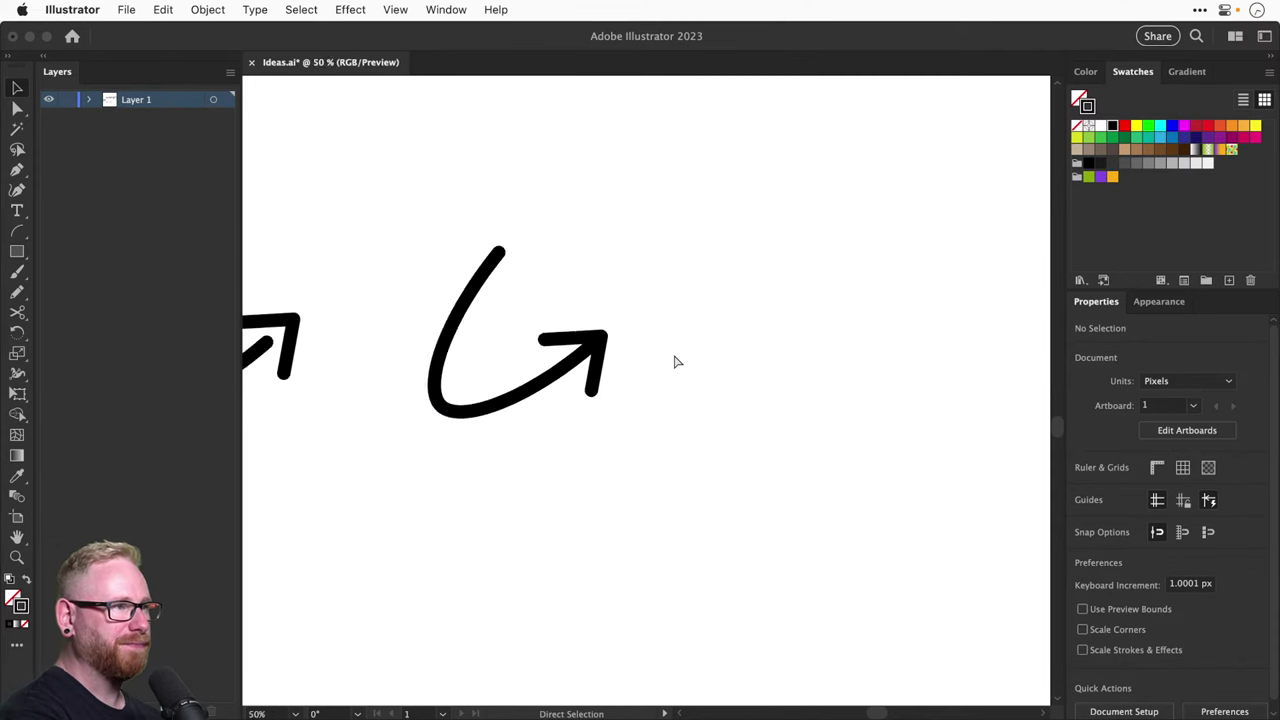
left_click_drag(577, 354, 734, 434)
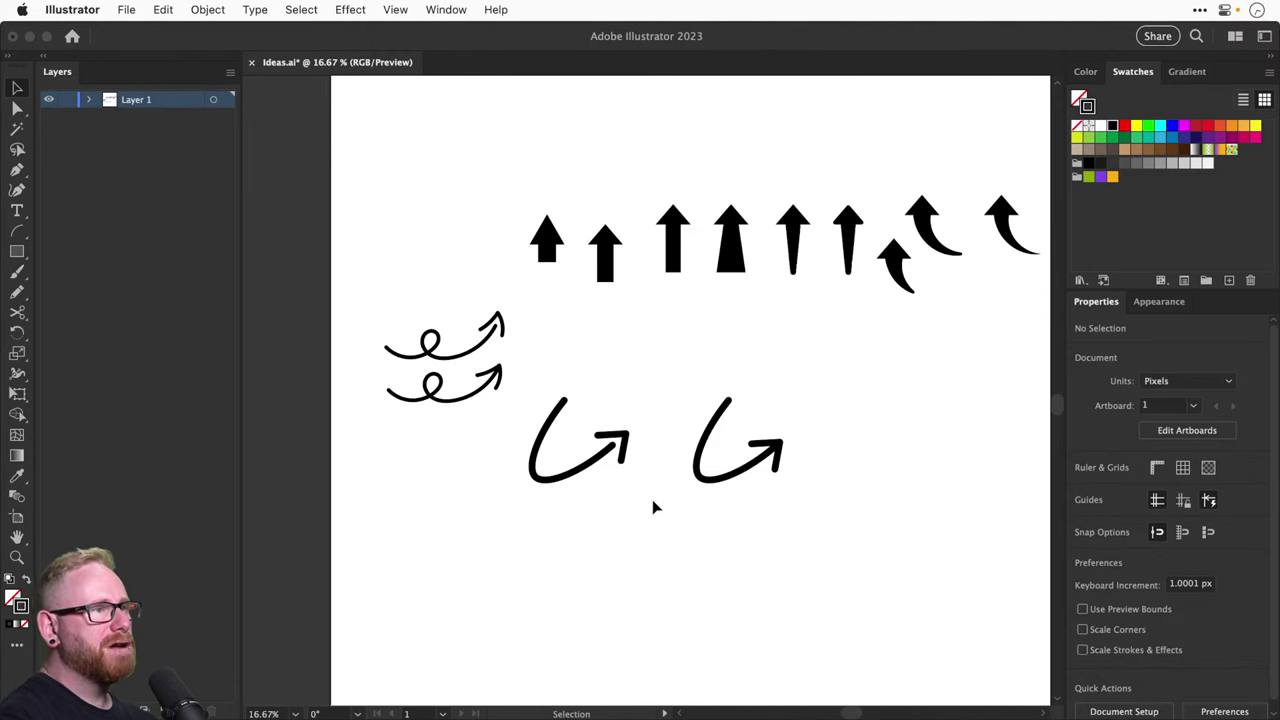
left_click_drag(649, 486, 618, 450)
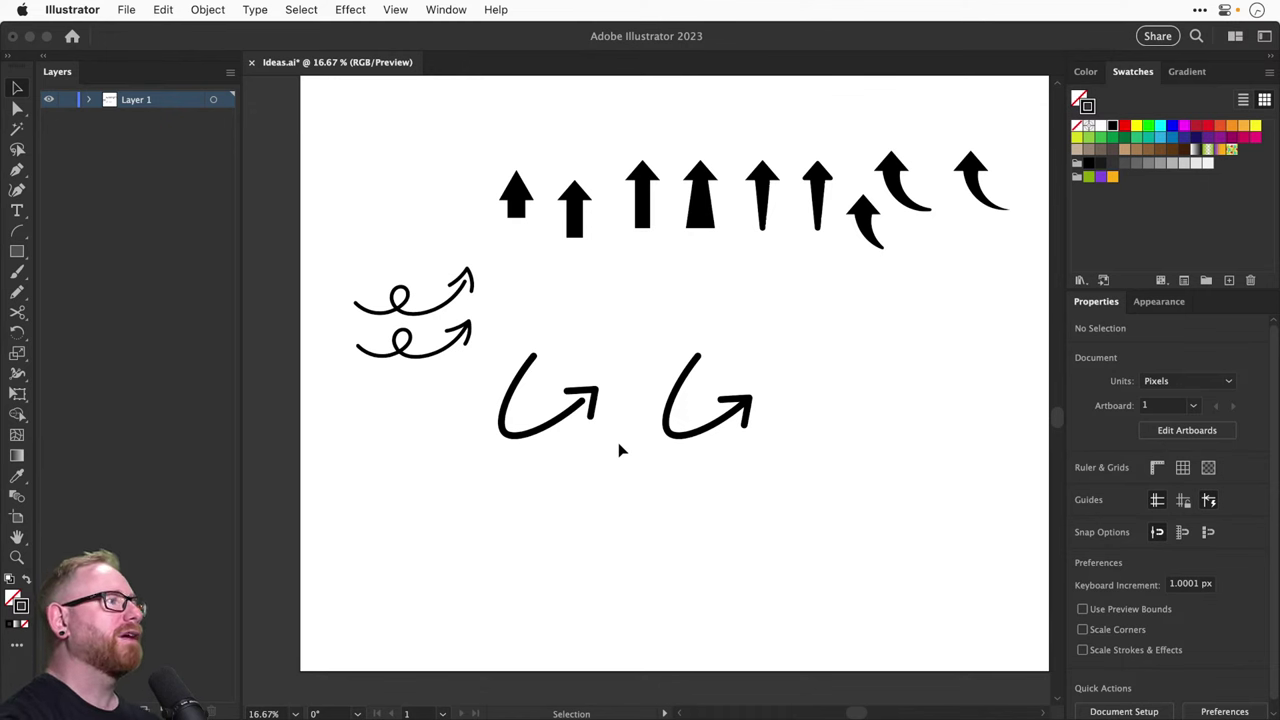
scroll(618, 450, "right", 3)
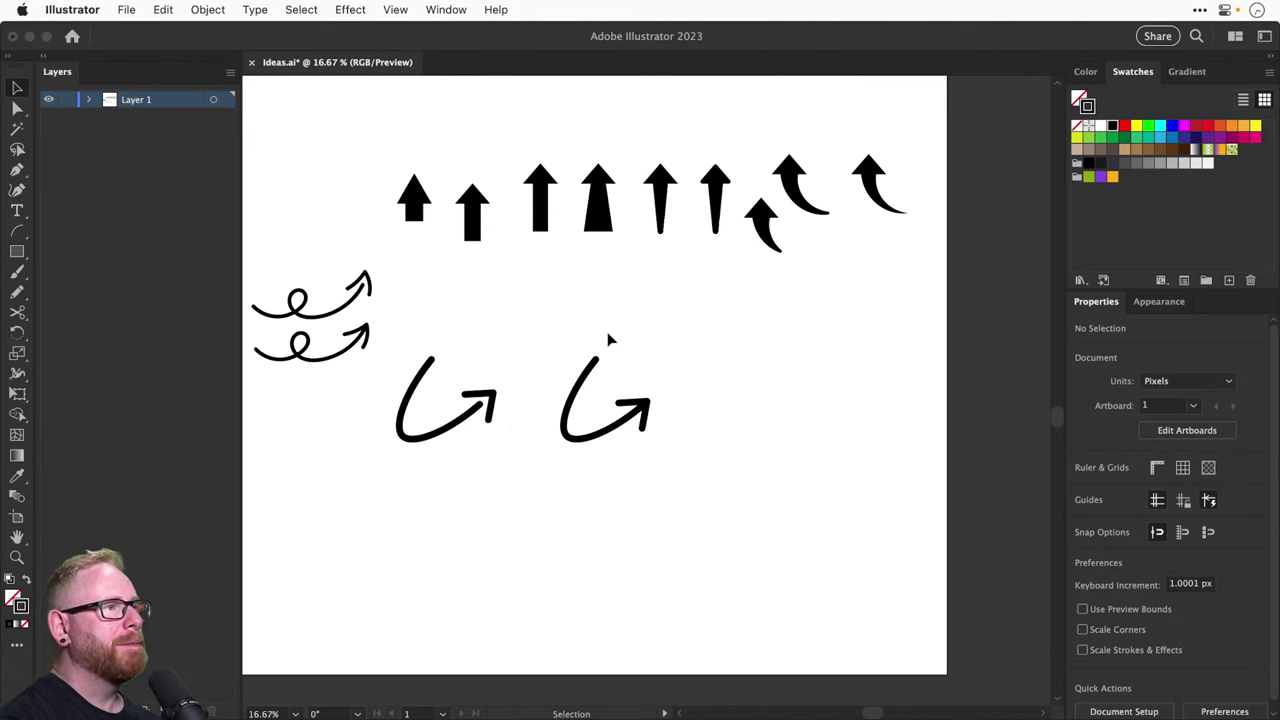
Draw a rectangle below the arrows with fill and stroke swapped, filled red
left_click(16, 253)
left_click_drag(464, 524, 584, 568)
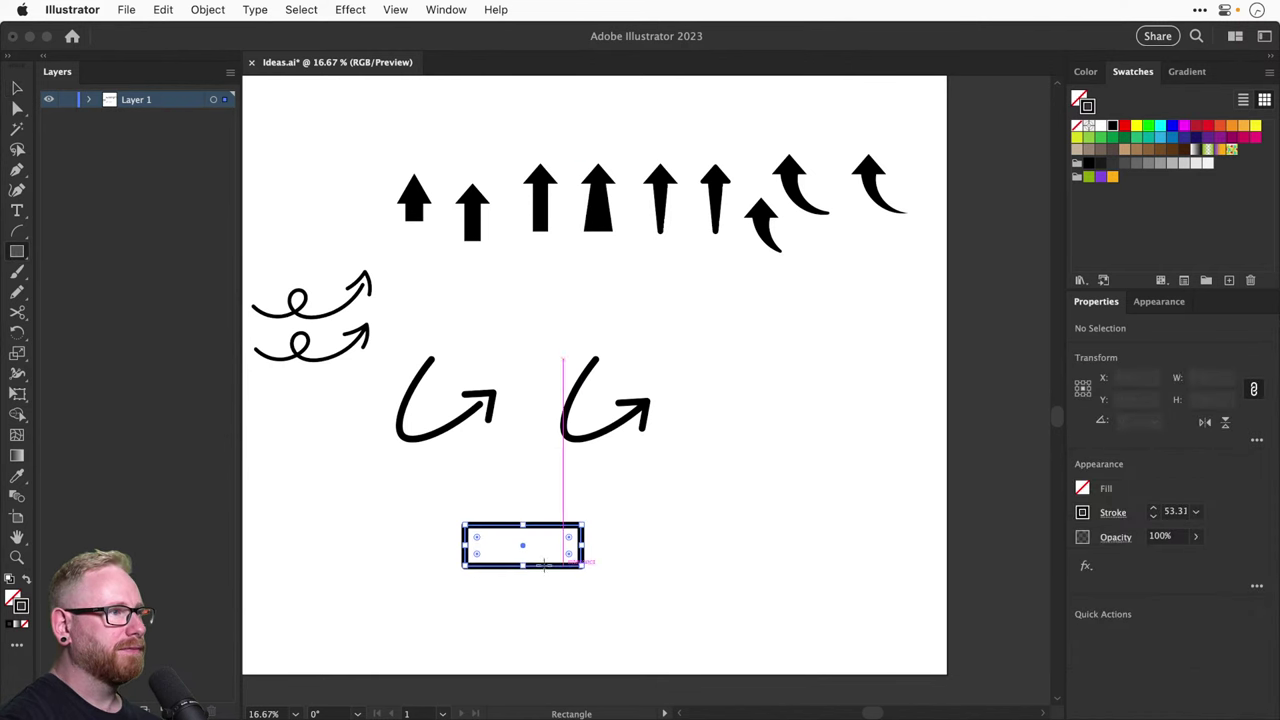
left_click(27, 580)
left_click(1124, 127)
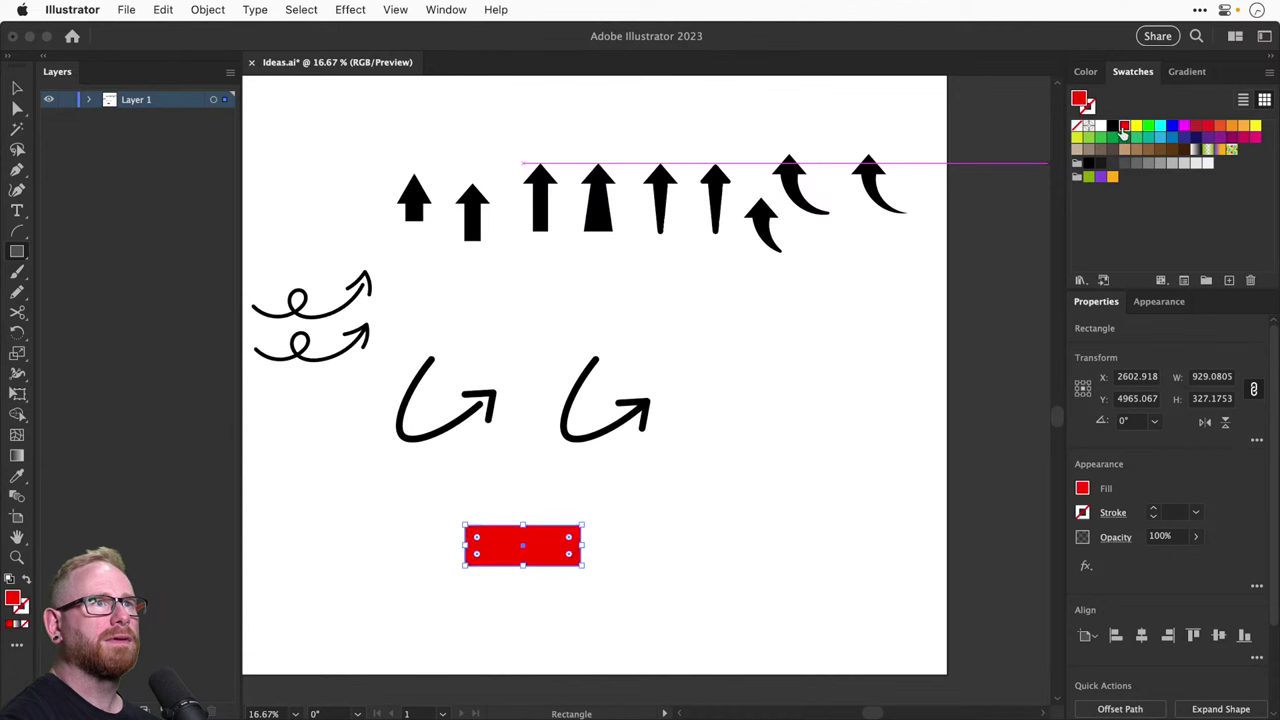
Copy it into a narrow crimson strip overlapping the rectangle's left end
key("super+space")
left_click_drag(398, 497, 630, 588)
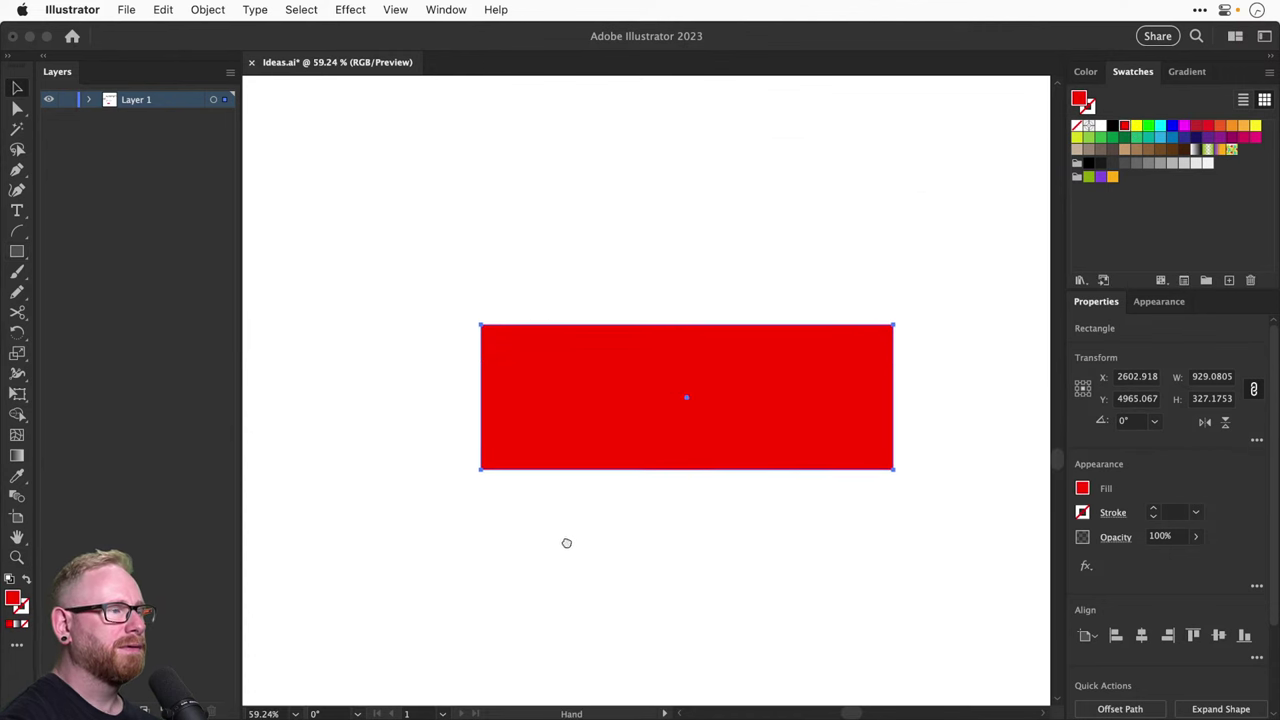
left_click_drag(566, 543, 552, 414)
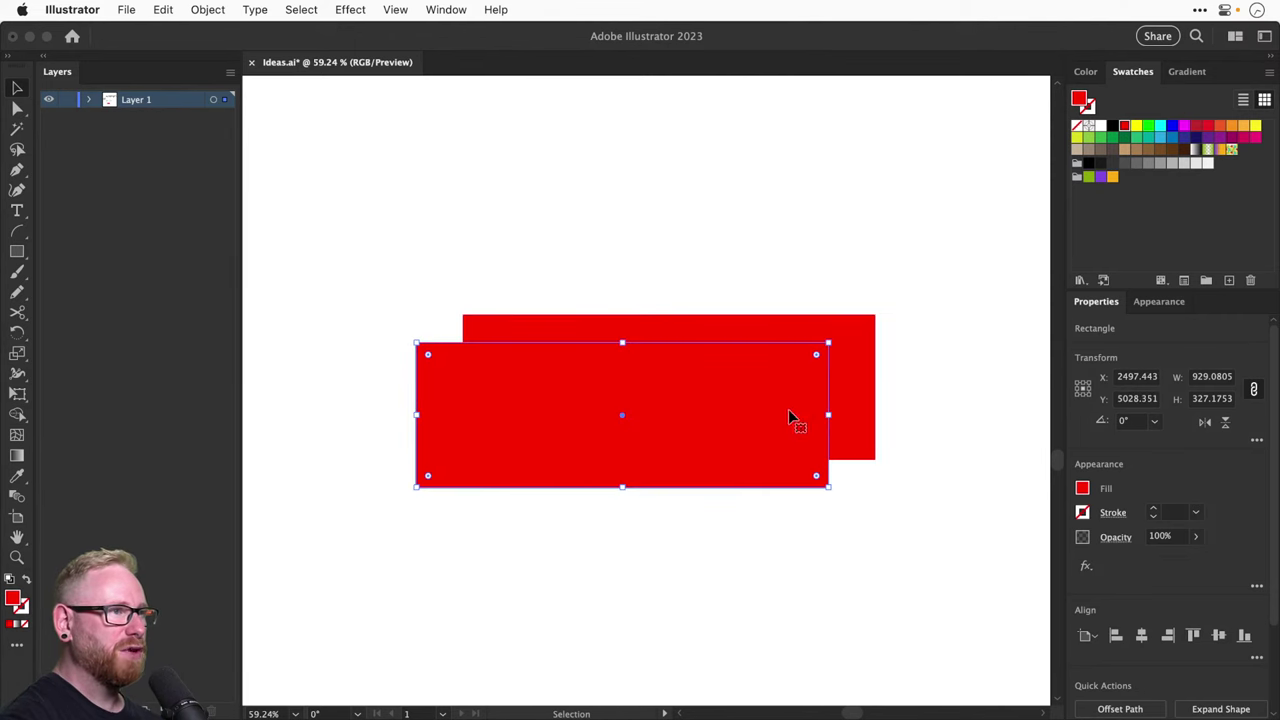
left_click_drag(830, 415, 463, 418)
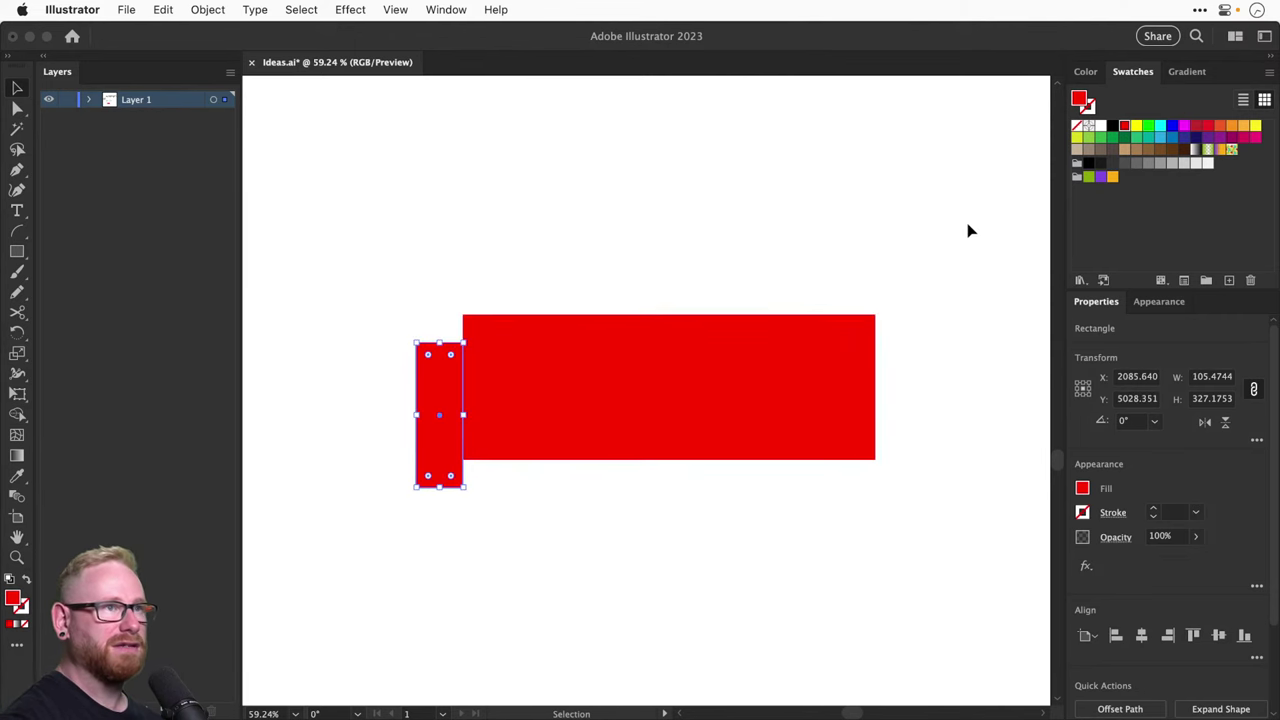
left_click(1193, 130)
left_click(720, 286)
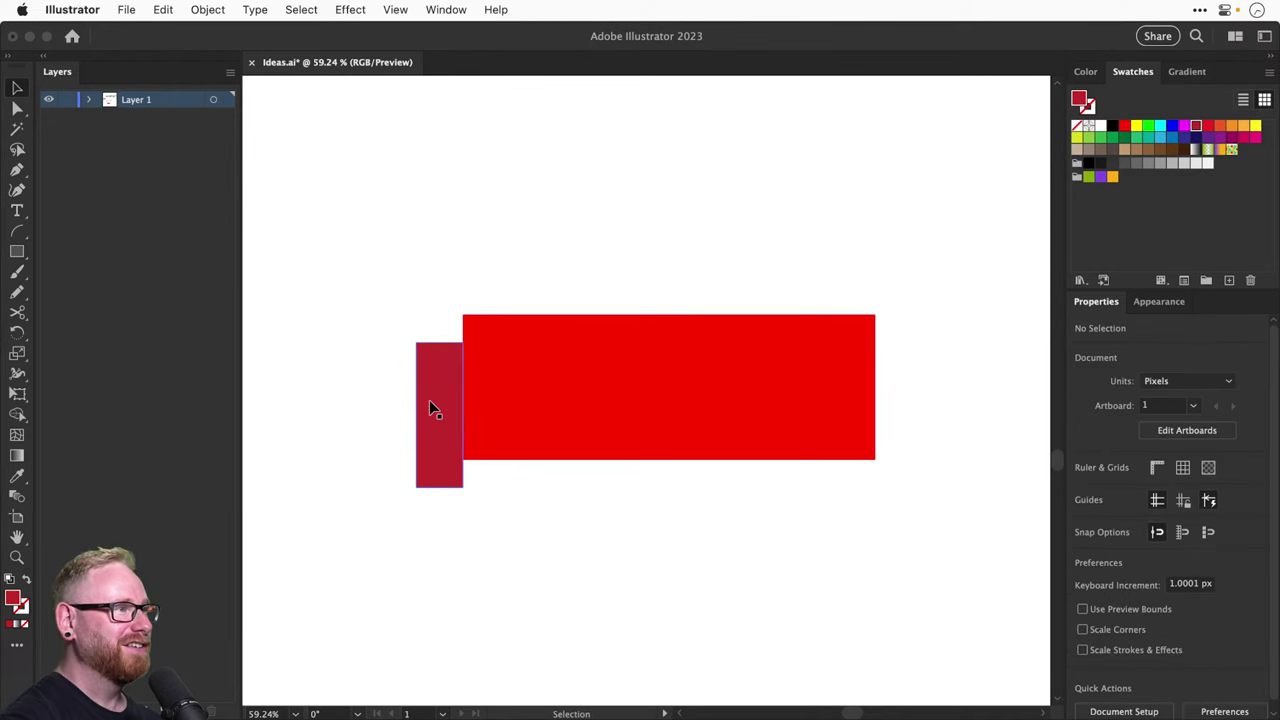
mouse_move(434, 404)
left_mouse_down()
mouse_move(457, 399)
mouse_move(446, 382)
left_mouse_up()
Outline a V-notched crimson tail with the Pen tool at the strip's left end
key("super+shift+a")
key("p")
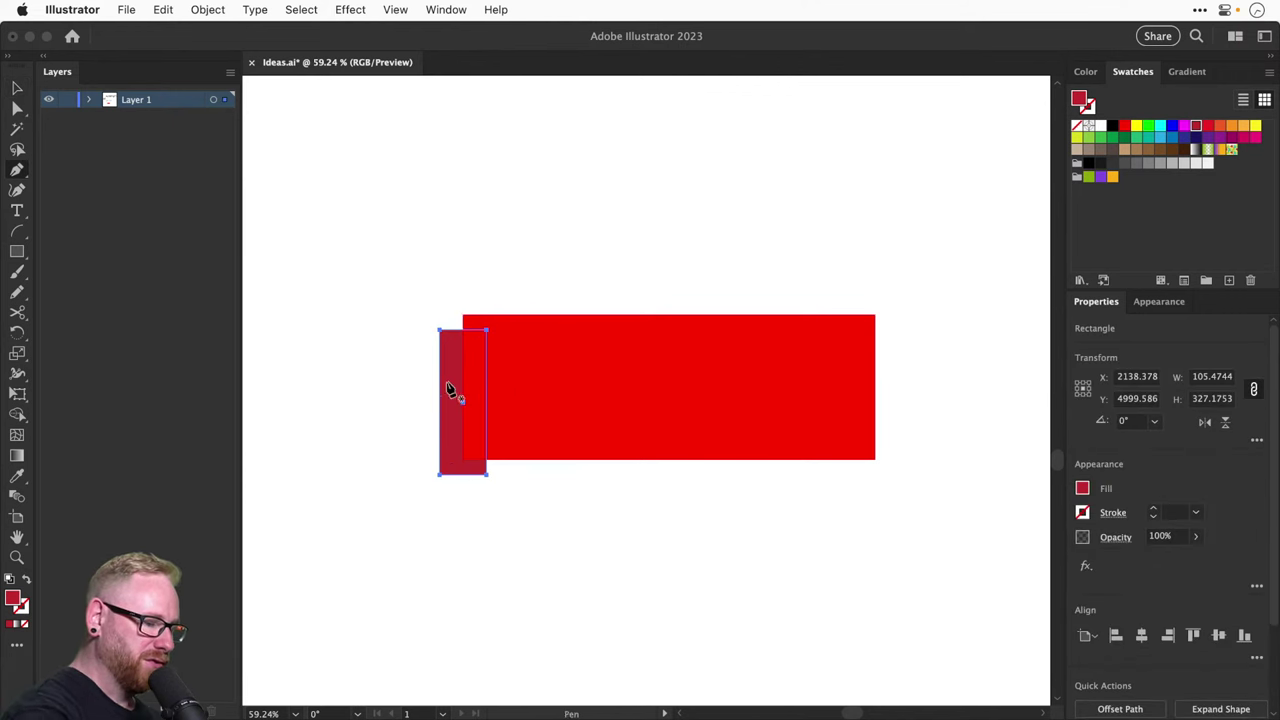
key("super+shift+a")
left_click(440, 330)
left_click(352, 330)
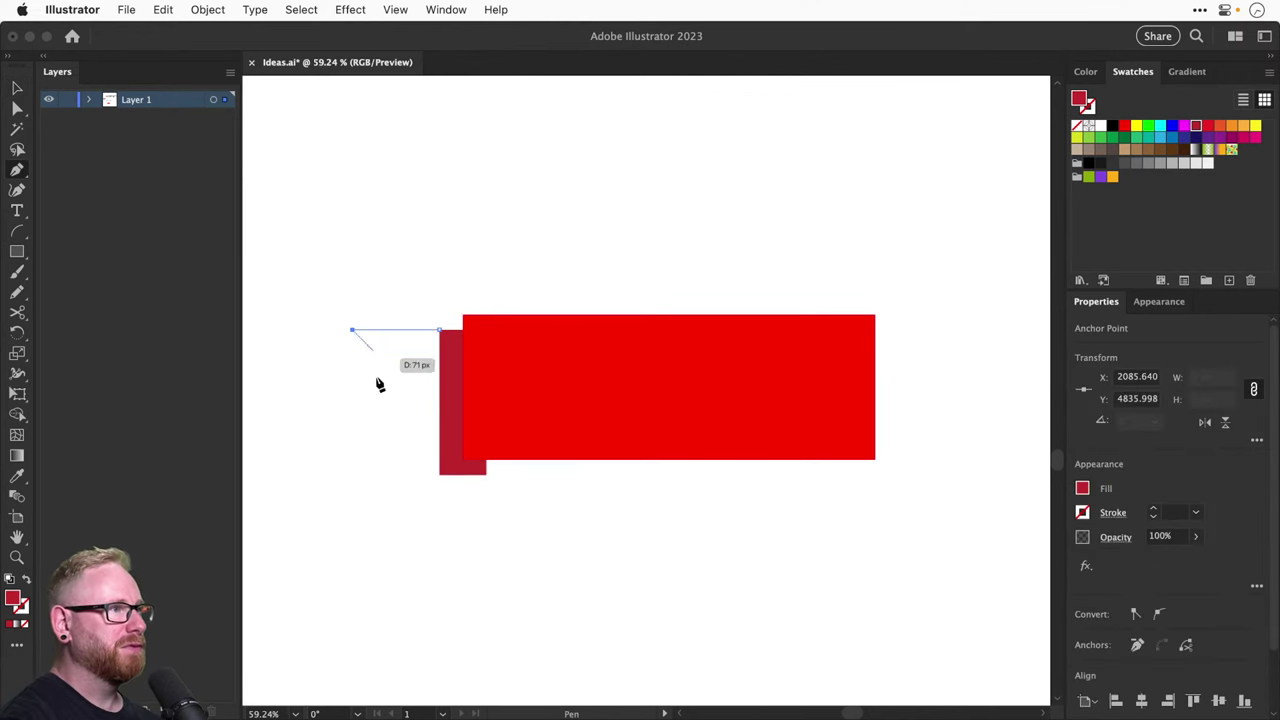
left_click(405, 402)
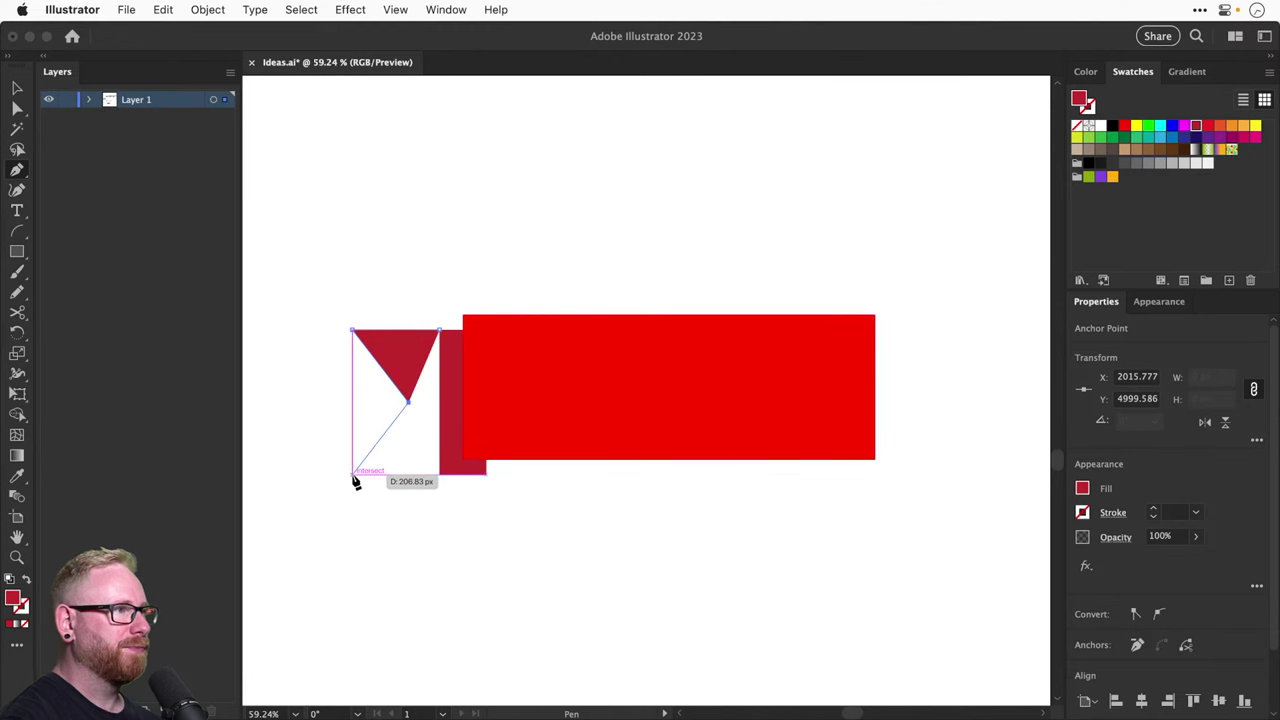
left_click(352, 474)
left_click(437, 476)
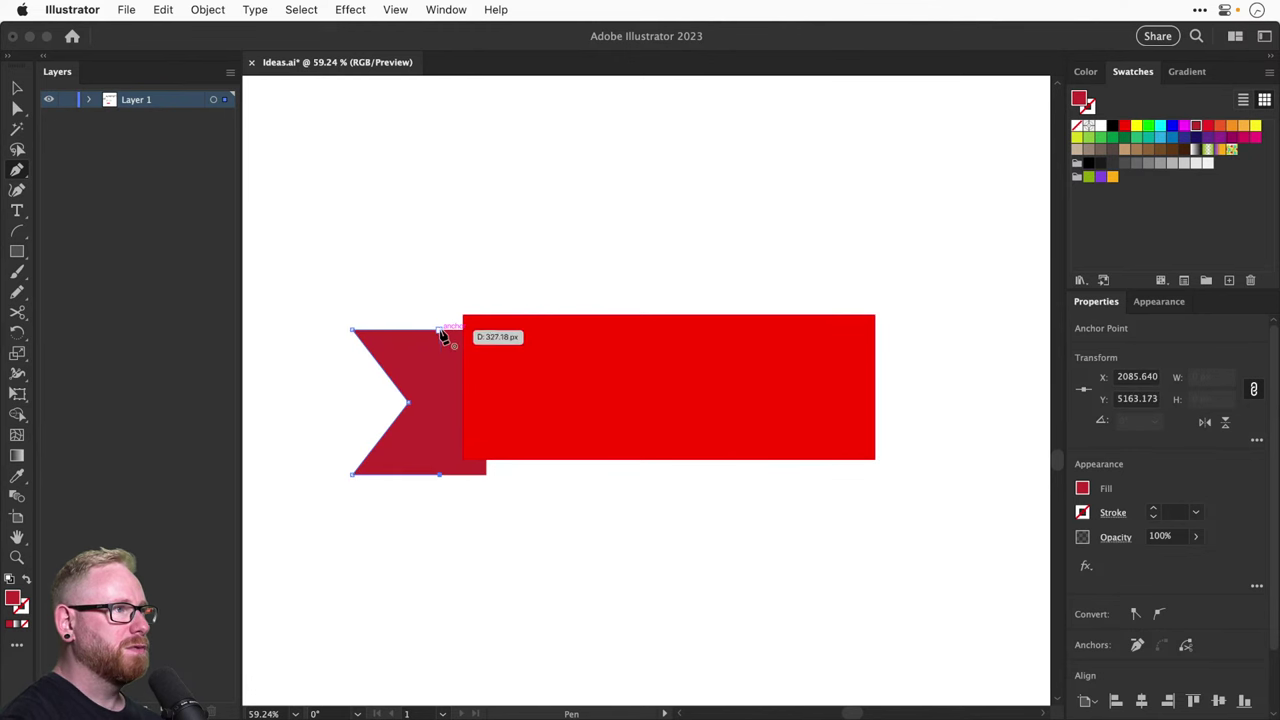
left_click(441, 331)
key("super+shift+a")
Flip a copy of the tail horizontally and tuck it against the rectangle's right end
key("v")
left_click_drag(413, 293, 934, 366)
left_click(1204, 421)
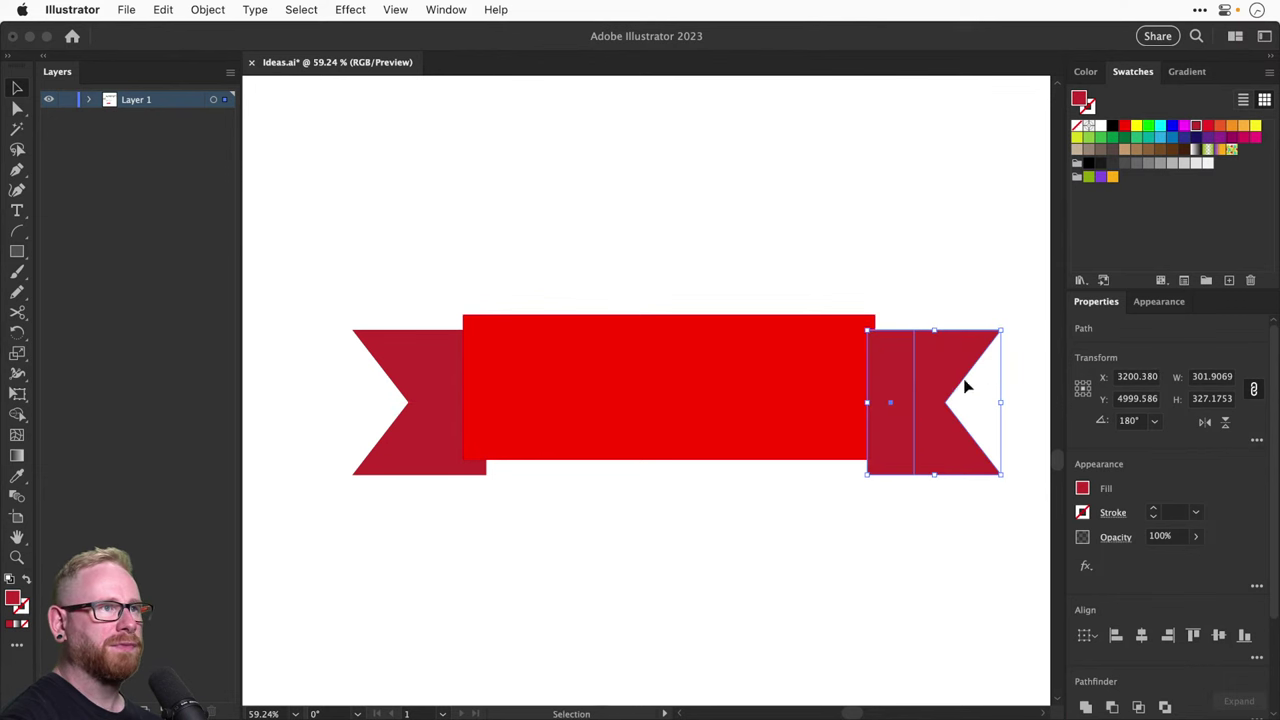
left_click_drag(914, 357, 905, 364)
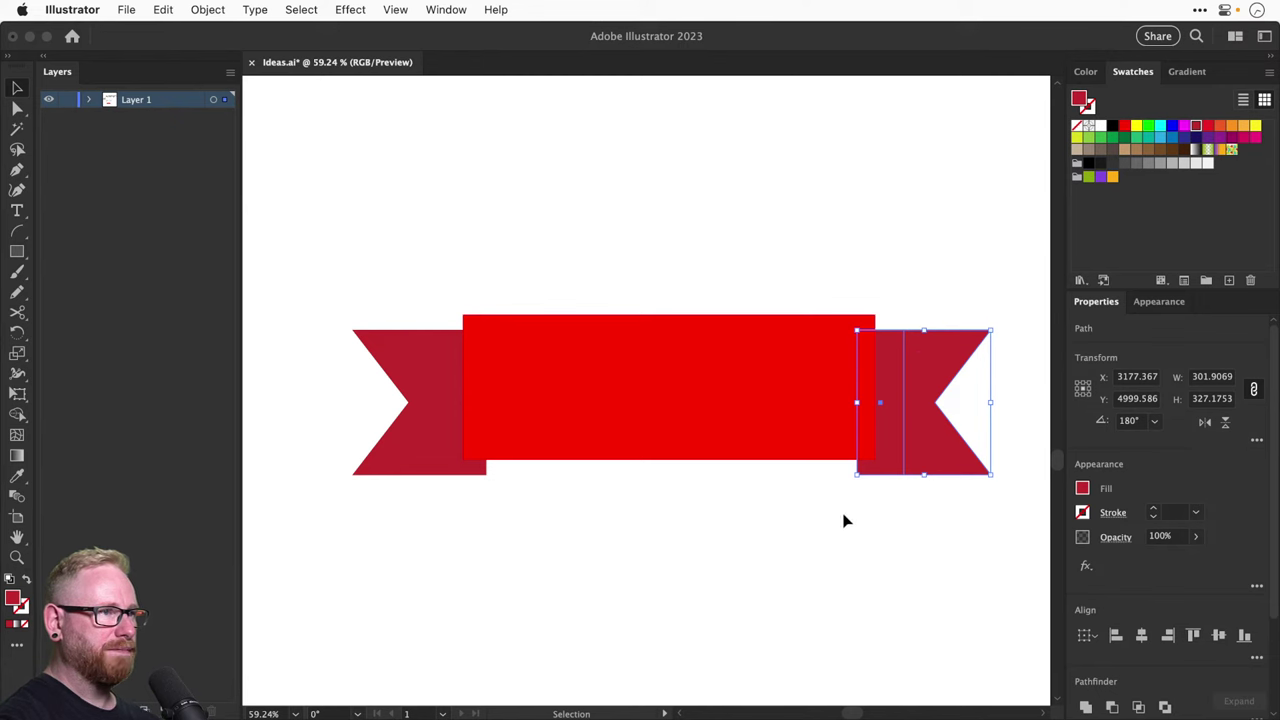
Select the banner pieces and review the extra alignment options
left_click(403, 463)
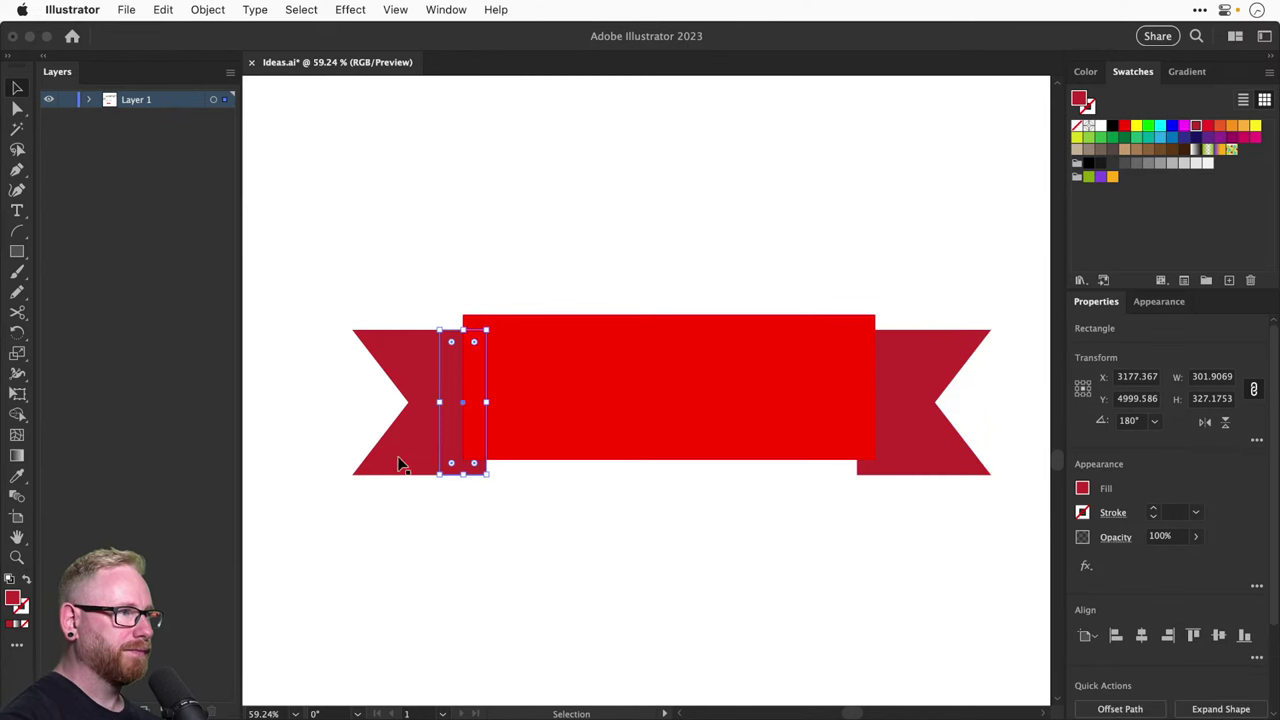
left_click_drag(402, 568, 900, 345)
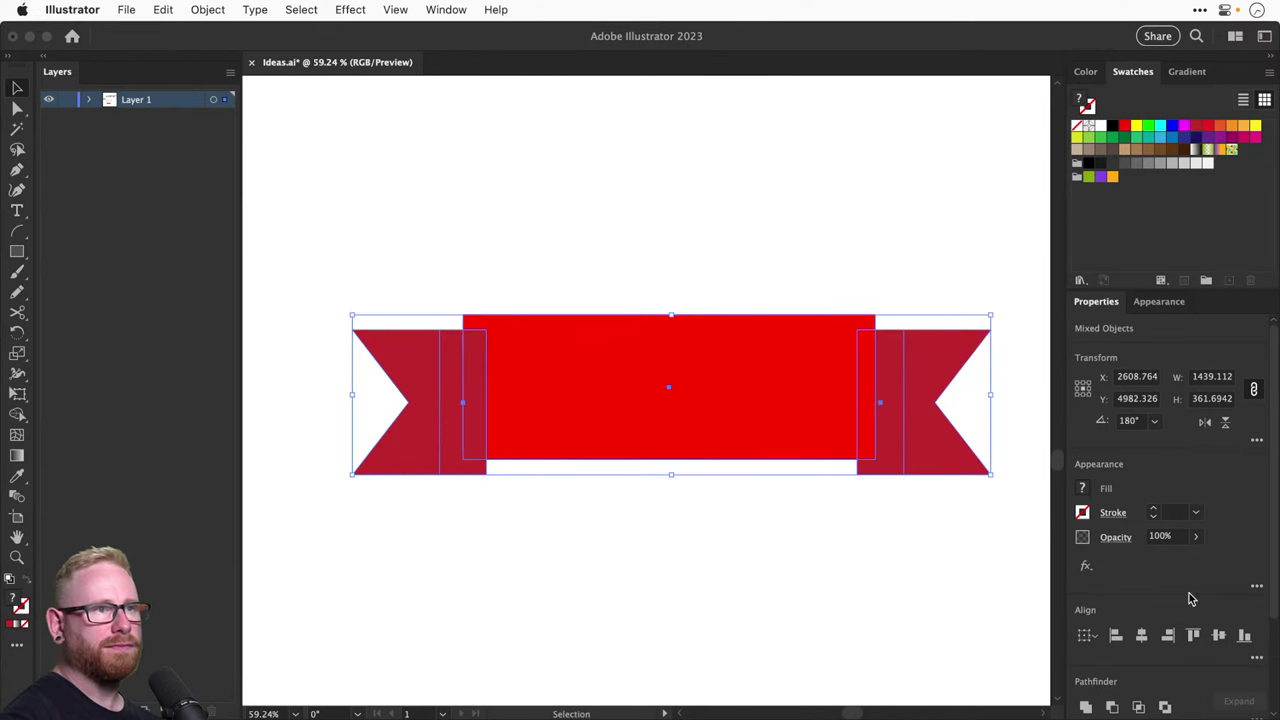
left_click(1257, 658)
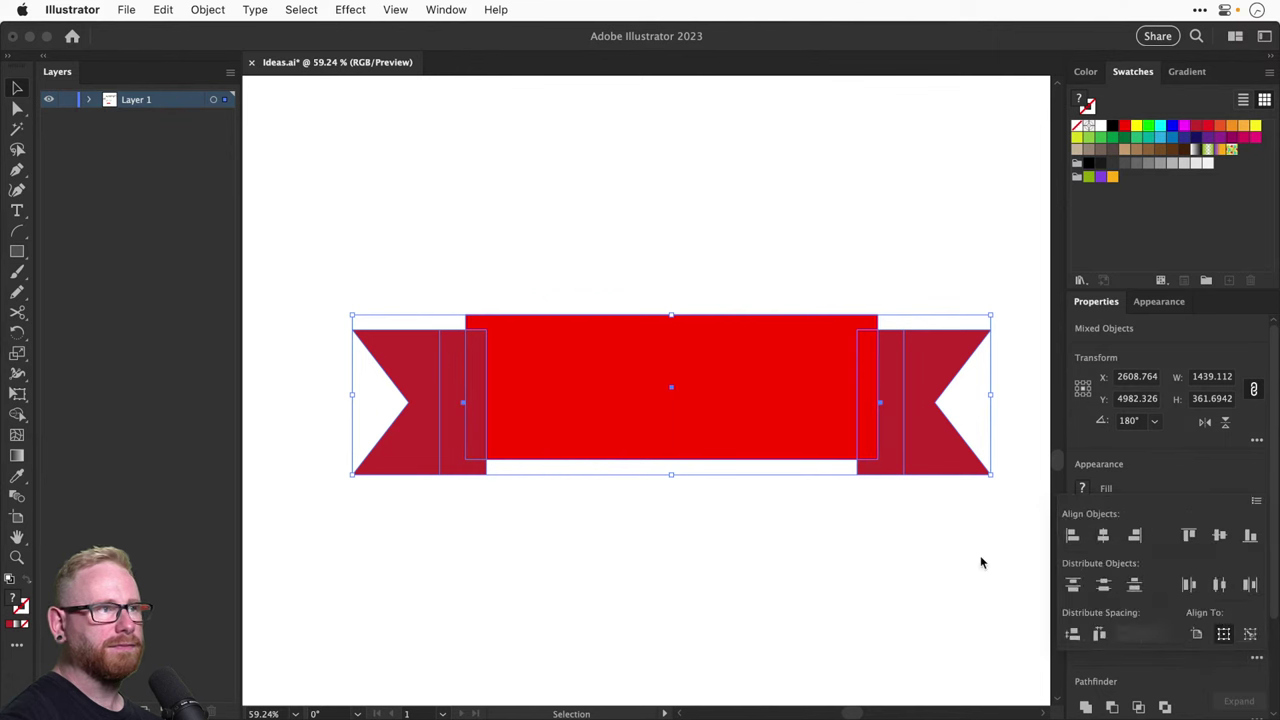
left_click(407, 465, "super")
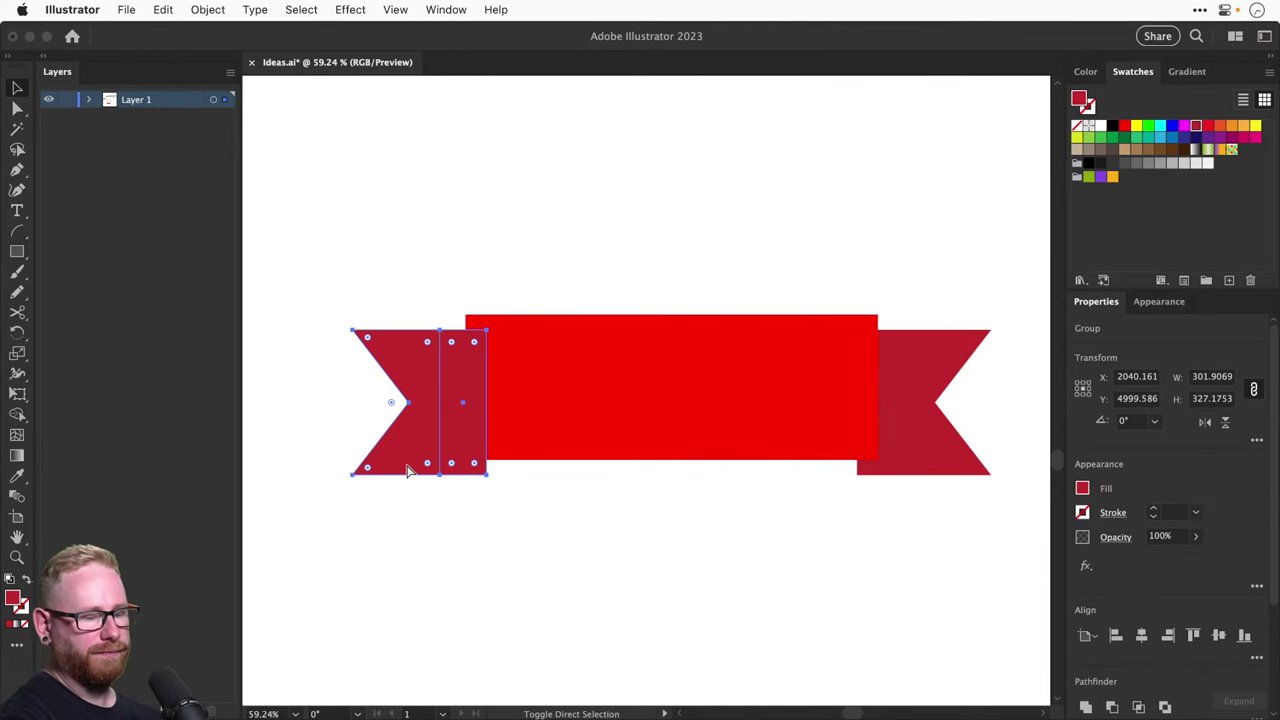
key("super+shift+a")
Nudge the left tail right and the right tail left, then reselect the whole banner
left_click_drag(408, 238, 428, 379)
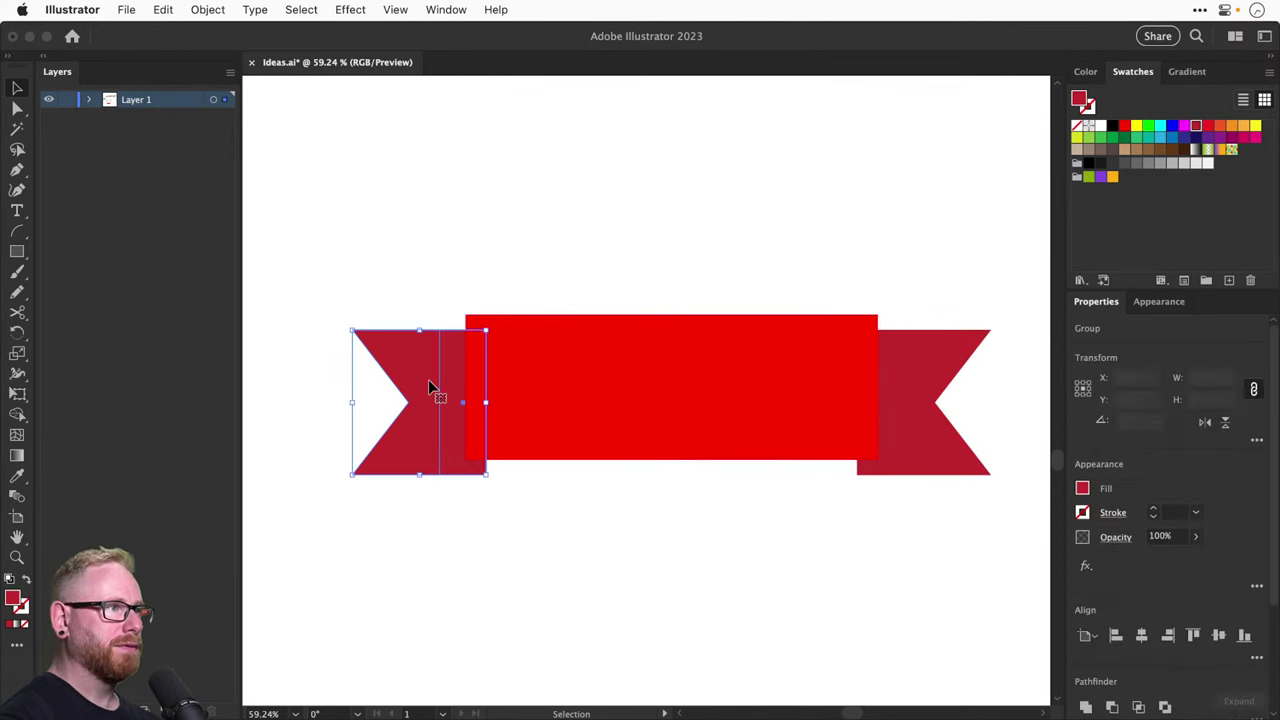
key("Right")
key("Right")
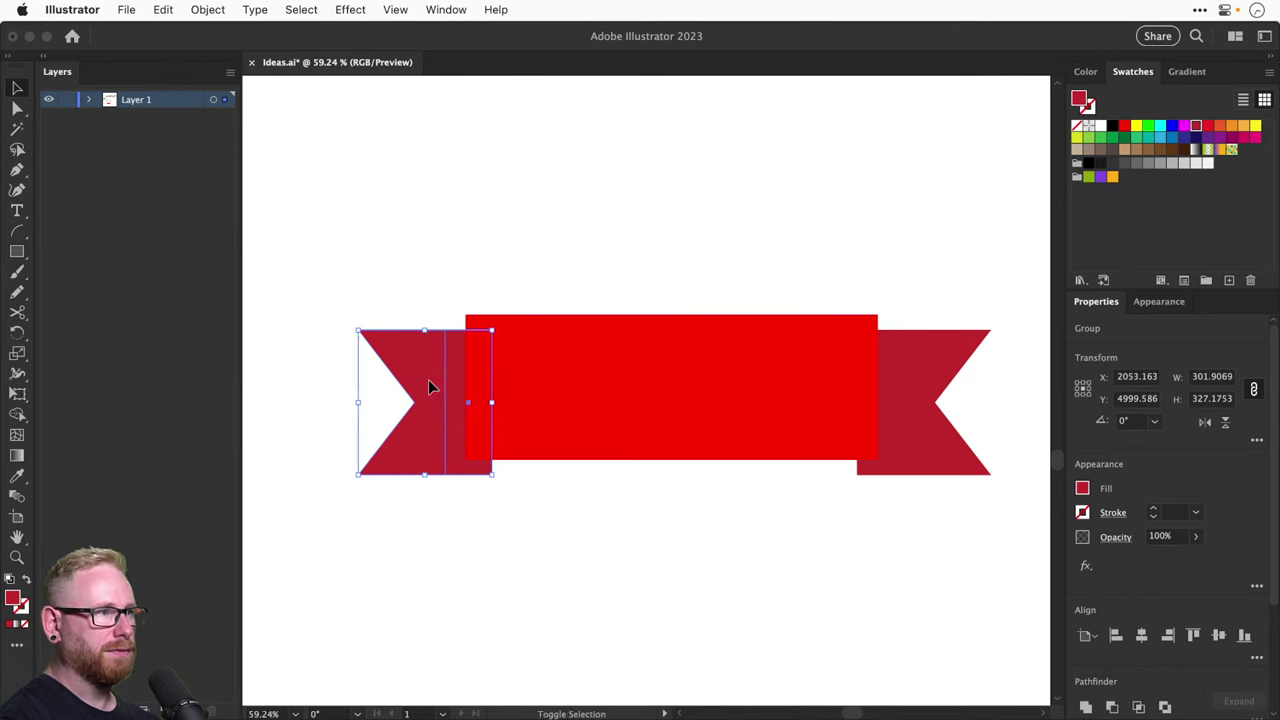
left_click(927, 387)
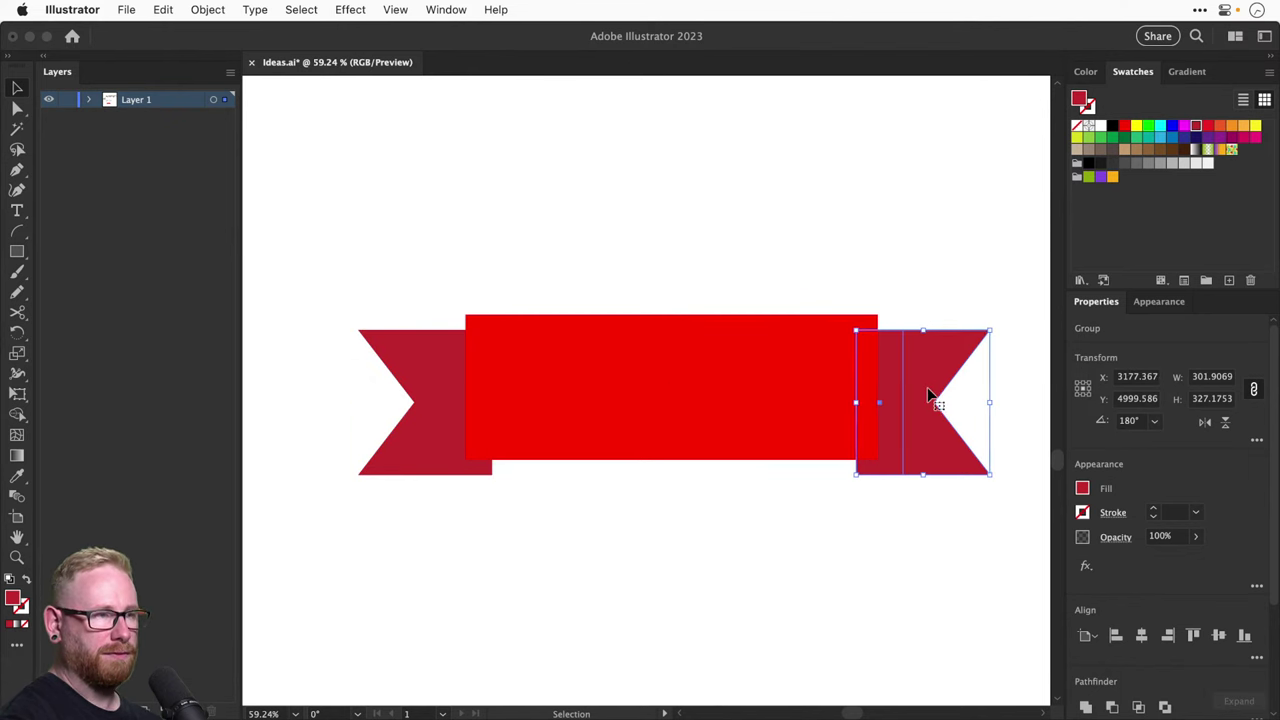
key("Left")
key("Left")
key("Left")
left_click(794, 489)
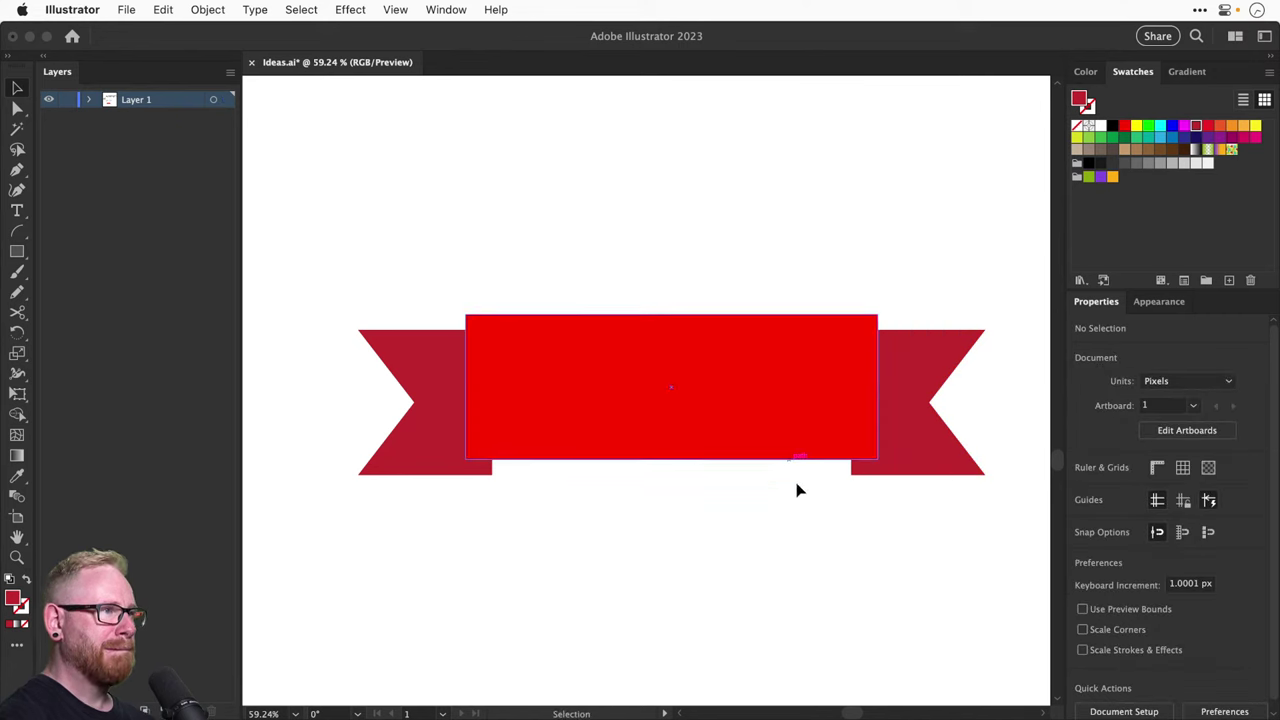
scroll(814, 529, "up", 2)
left_click_drag(387, 280, 934, 620)
Scale the banner down from its corner and move it down and left
key("super+minus")
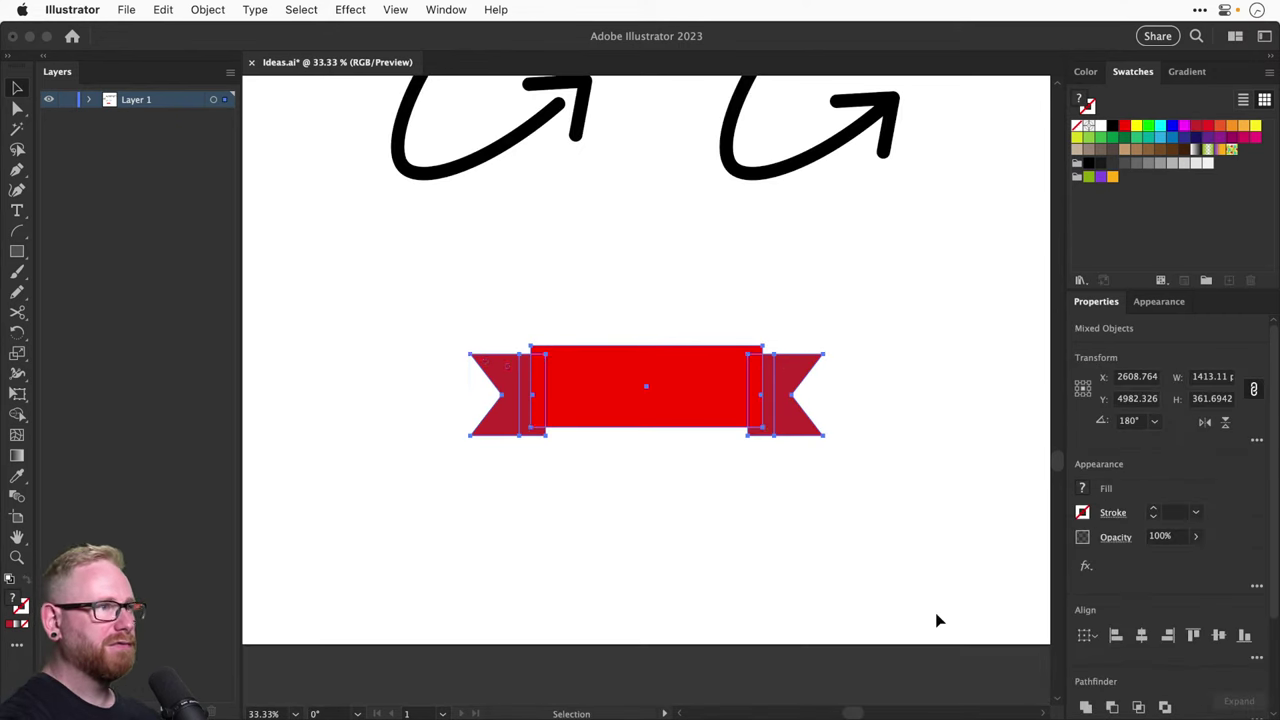
key("space")
left_click_drag(879, 383, 851, 427)
left_click_drag(797, 389, 654, 425)
left_click_drag(555, 455, 521, 528)
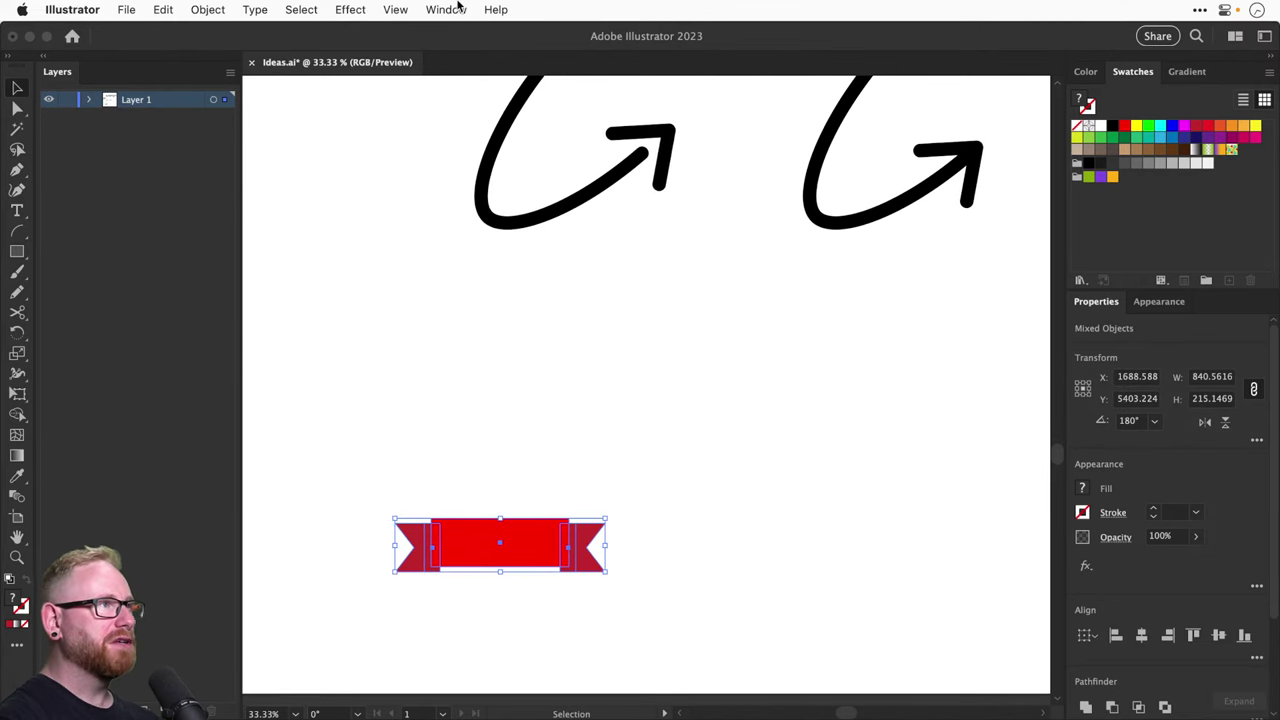
Open the Brushes panel from the Window menu, then shrink the banner further up-left
left_click(446, 9)
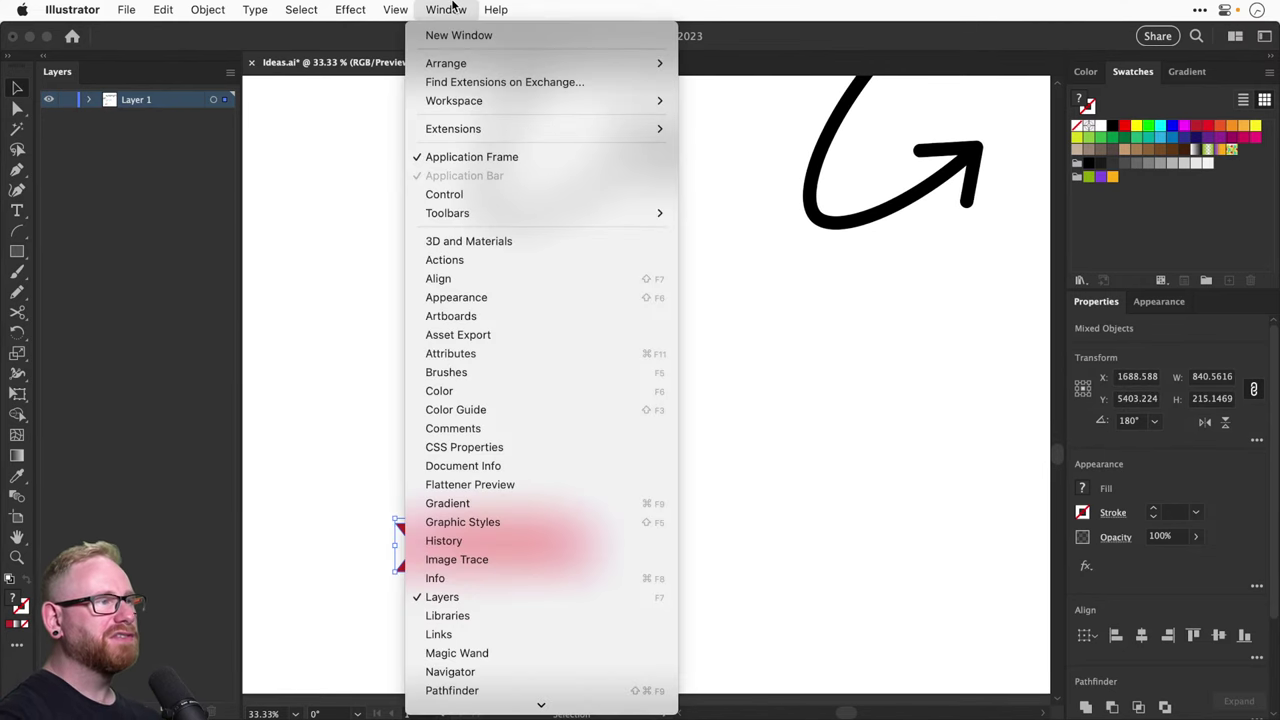
left_click(552, 372)
left_click_drag(934, 101, 969, 98)
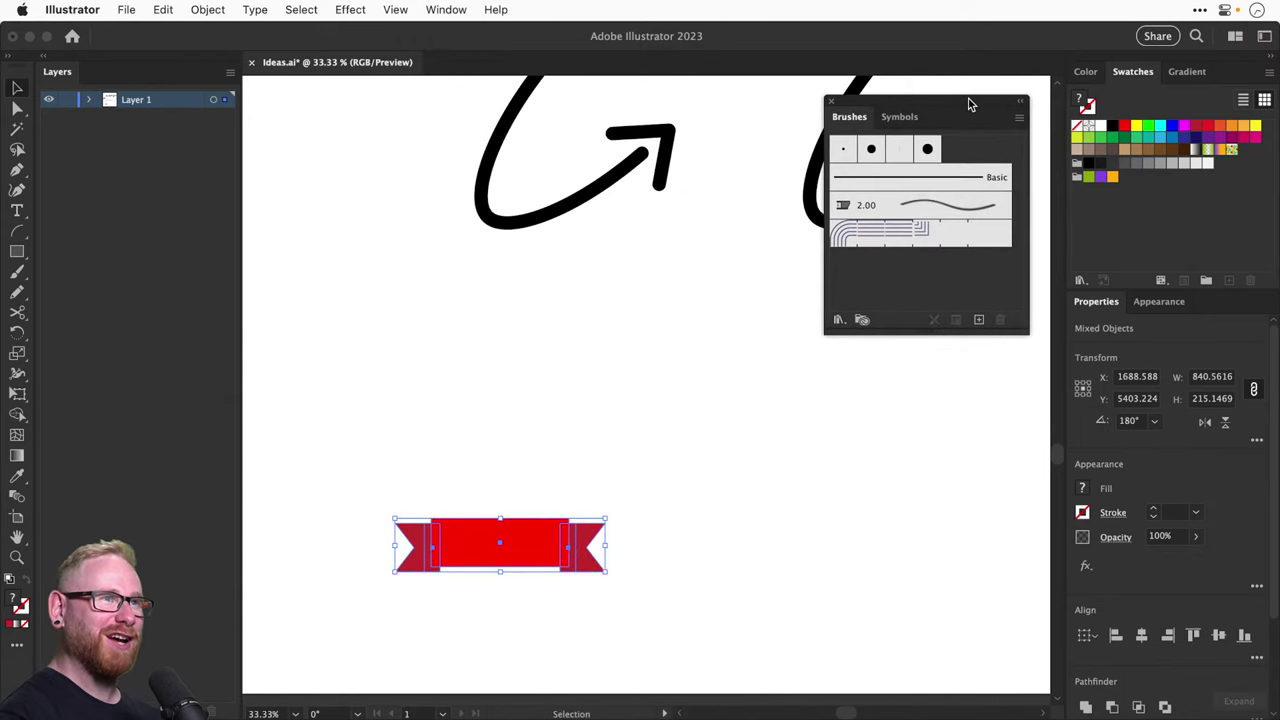
scroll(771, 334, "down", 5)
scroll(531, 457, "up", 3)
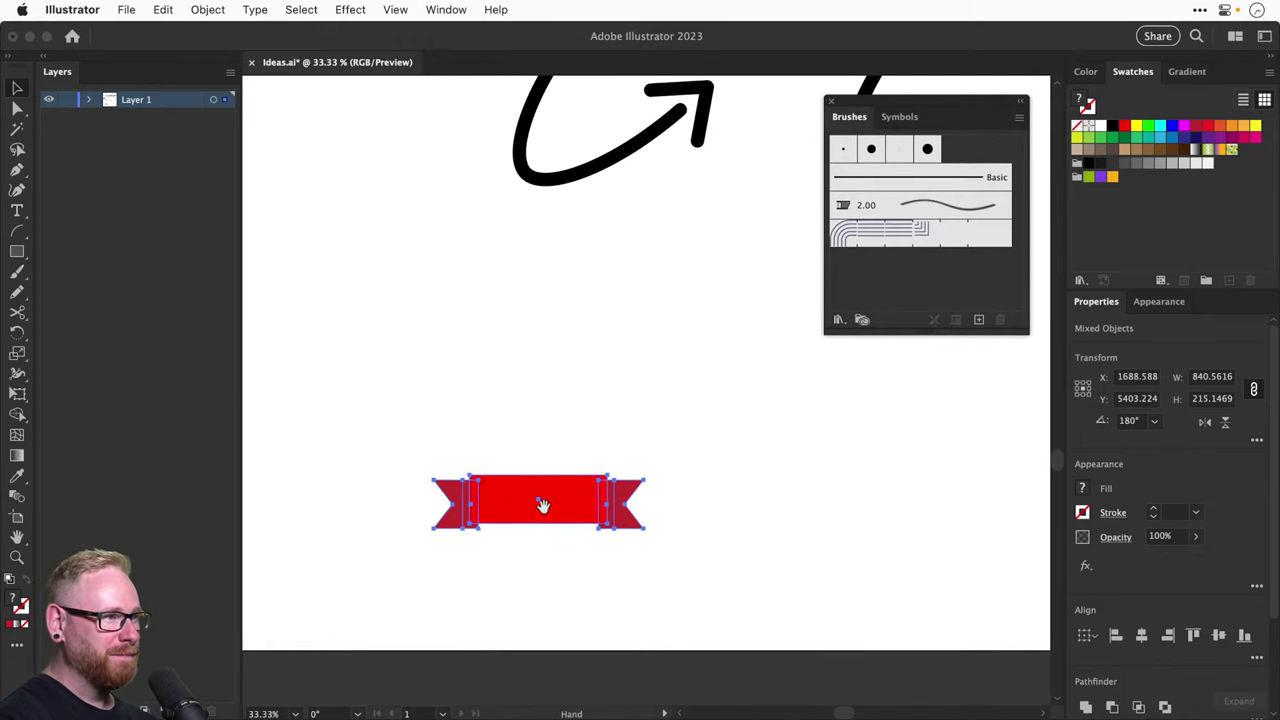
left_click_drag(629, 487, 577, 267)
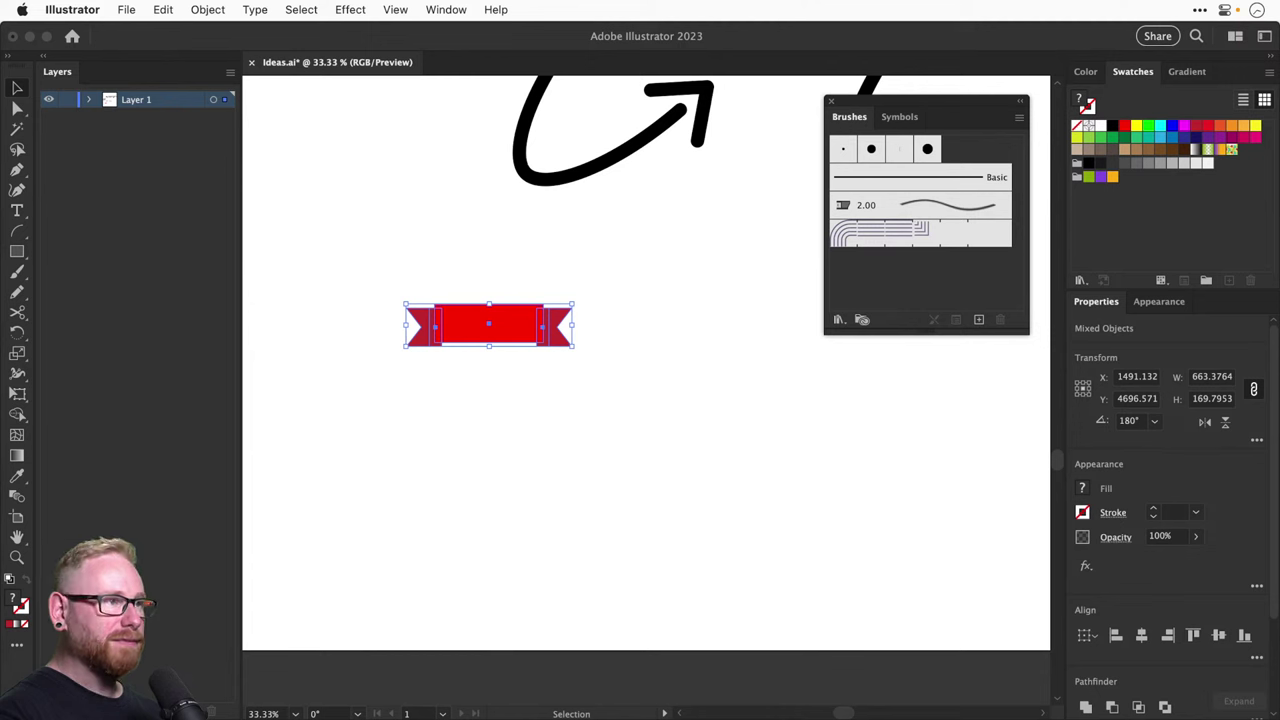
Move the whole banner up and left, then check its left tail with Direct Selection
left_click(539, 393)
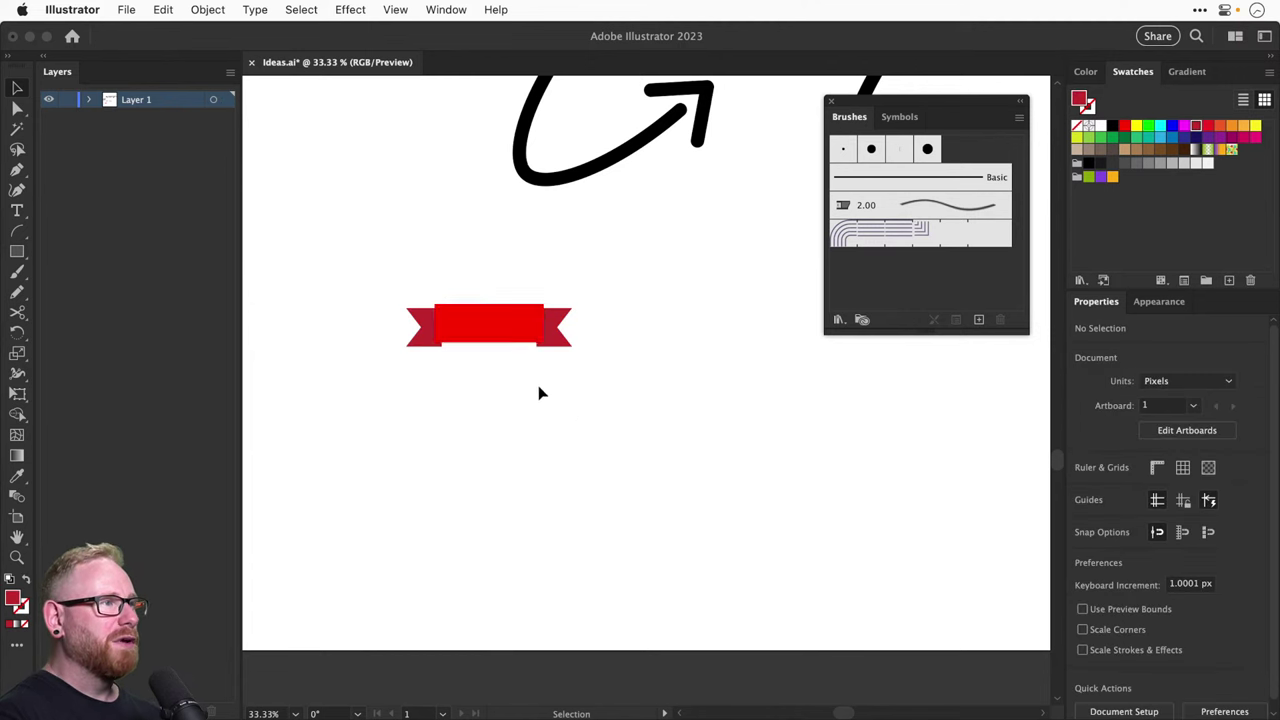
mouse_move(514, 343)
left_mouse_down()
mouse_move(420, 329)
mouse_move(514, 342)
left_mouse_up()
left_click_drag(345, 255, 642, 399)
left_click_drag(529, 341, 425, 318)
left_click(446, 408)
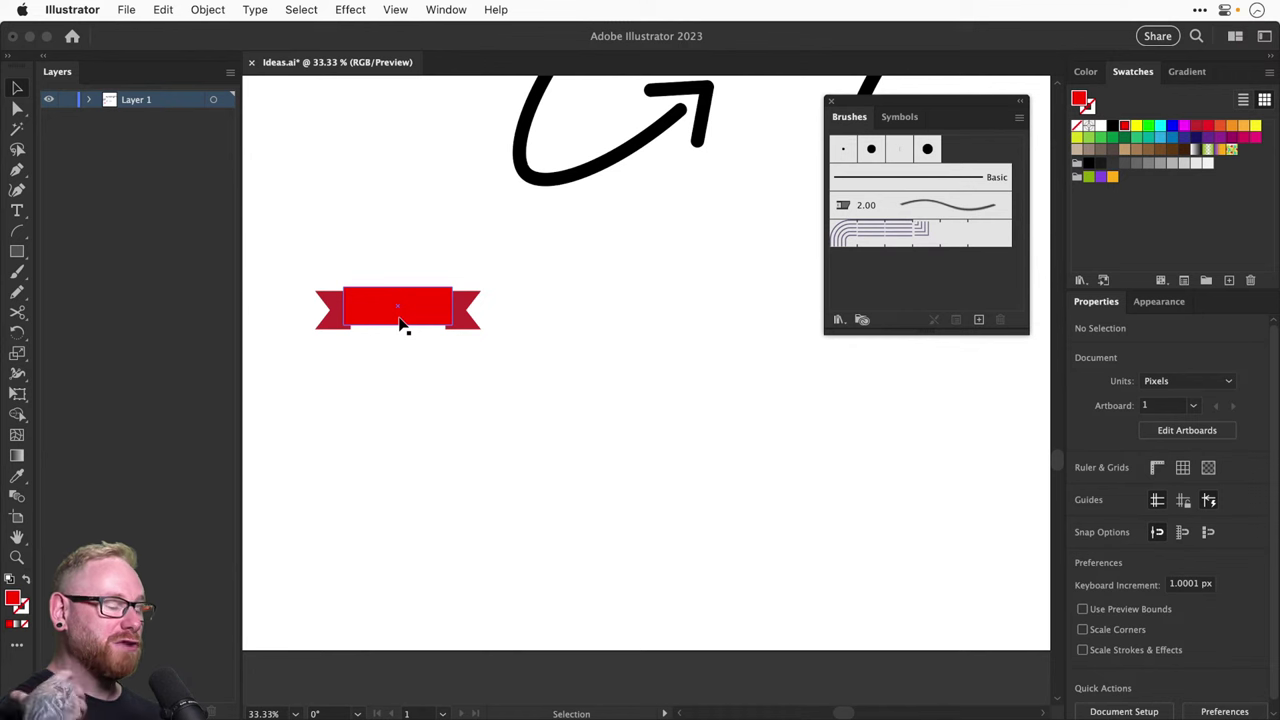
key("a")
left_click(330, 312)
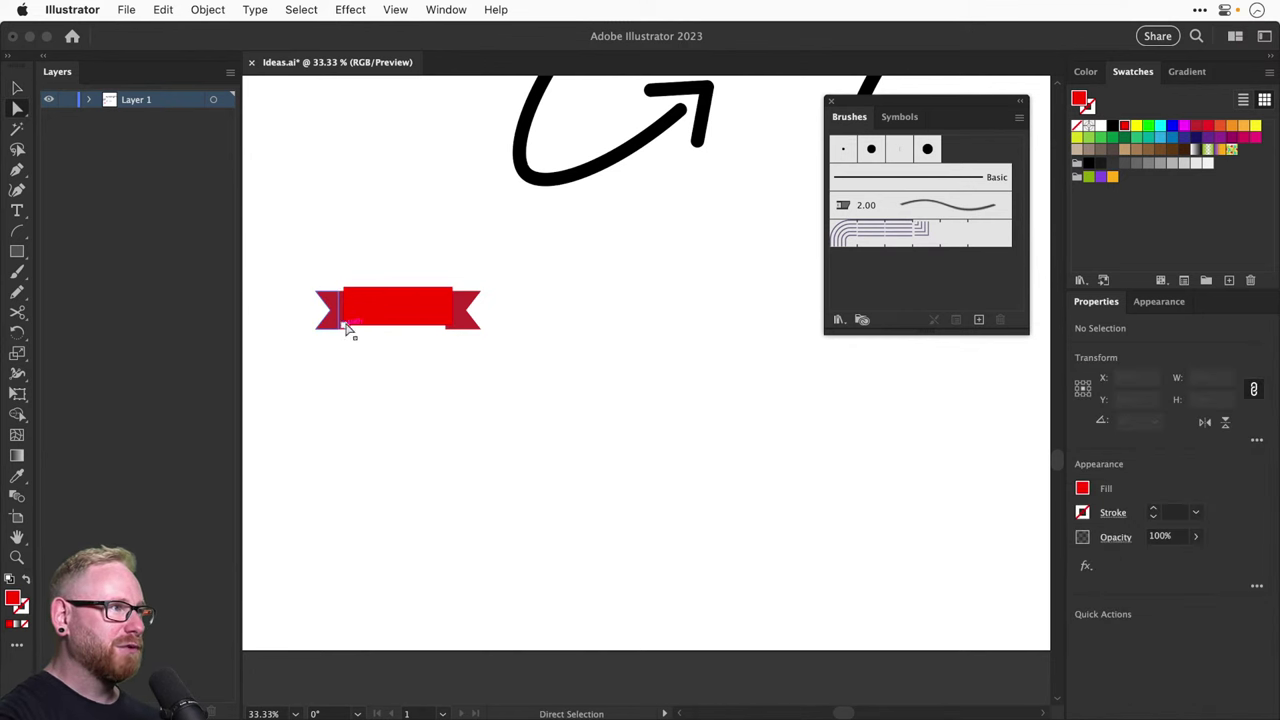
key("v")
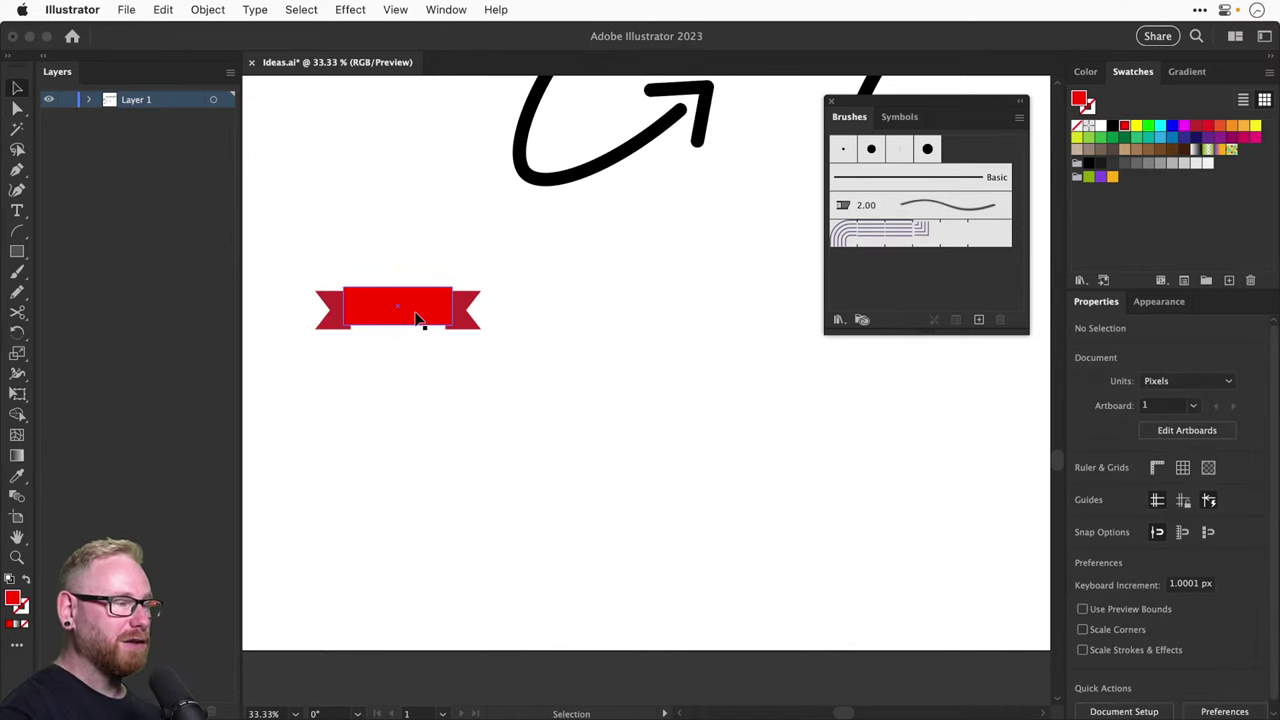
Save the ribbon as an Art Brush using Stretch Between Guides, guides at the tail edges
mouse_move(420, 318)
left_mouse_down()
mouse_move(517, 290)
mouse_move(977, 279)
left_mouse_up()
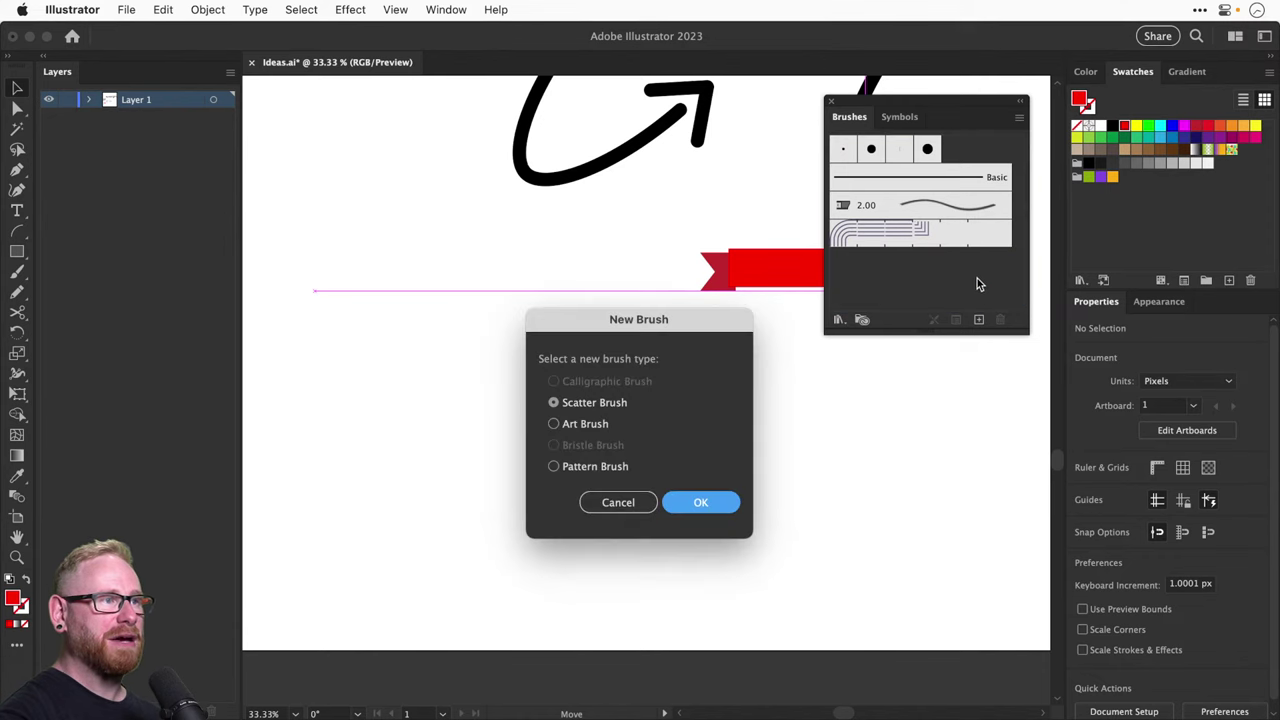
left_click(555, 425)
left_click(709, 508)
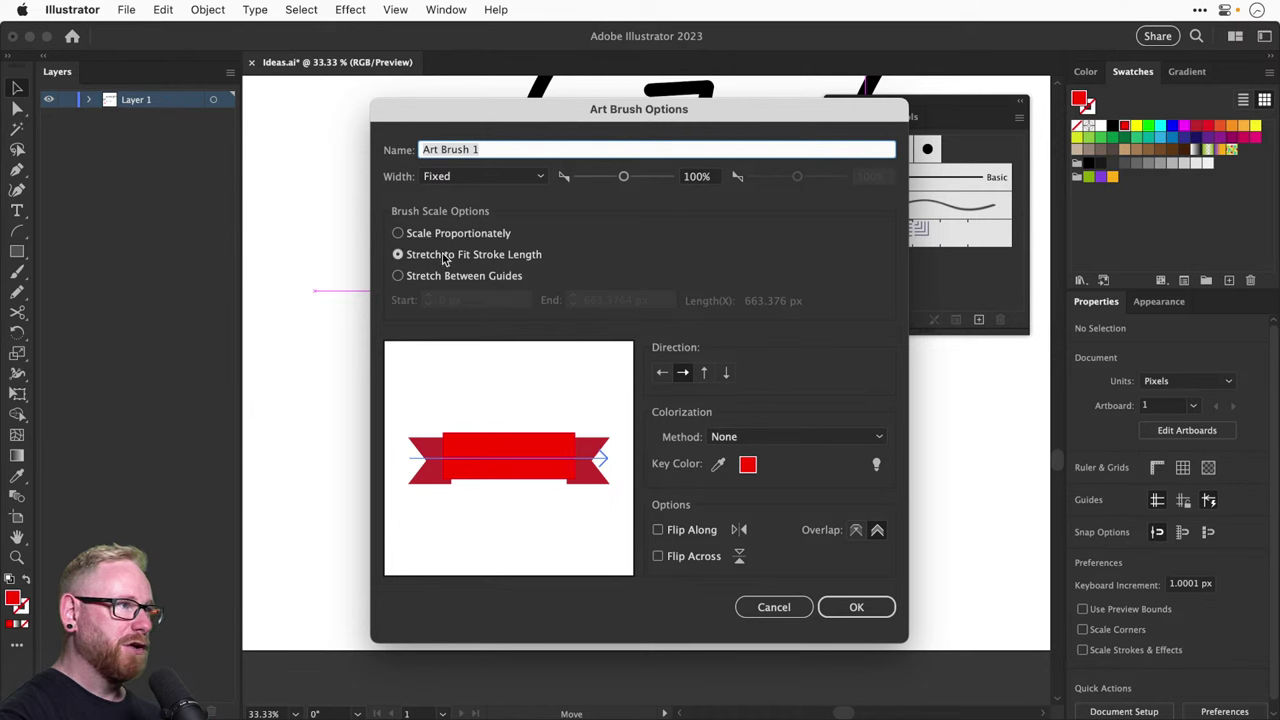
left_click(398, 276)
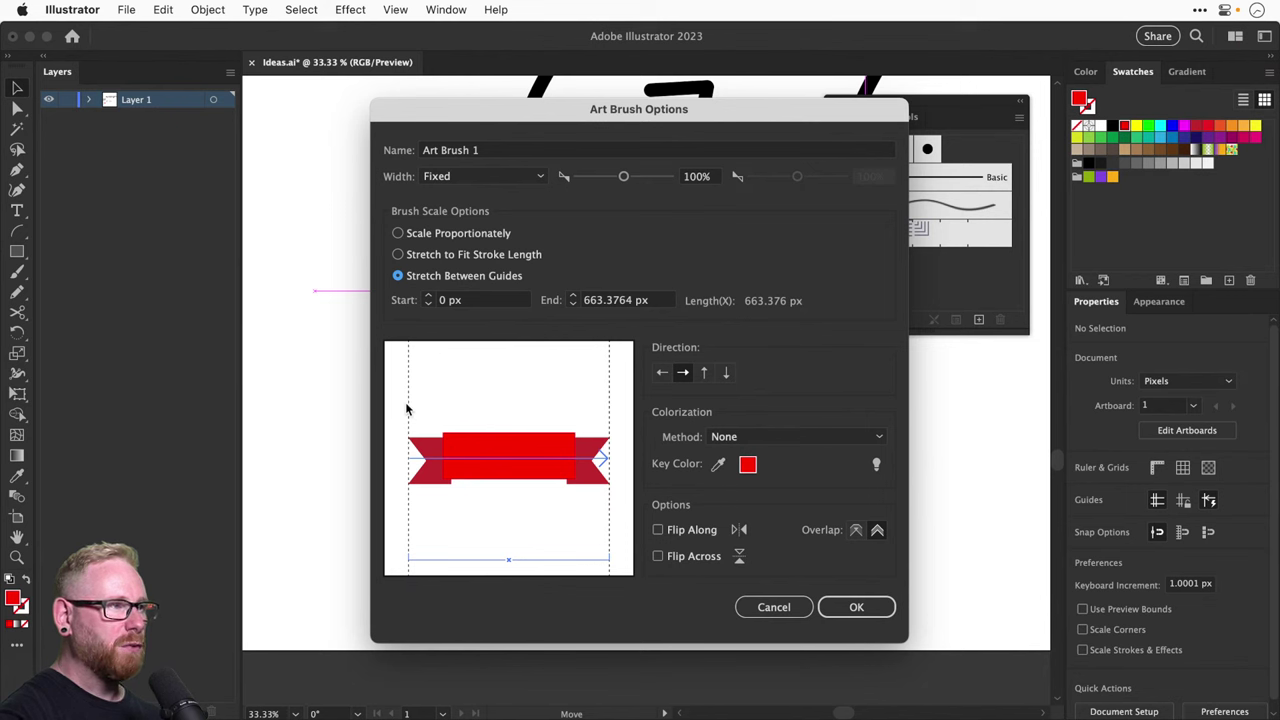
left_click_drag(408, 406, 455, 400)
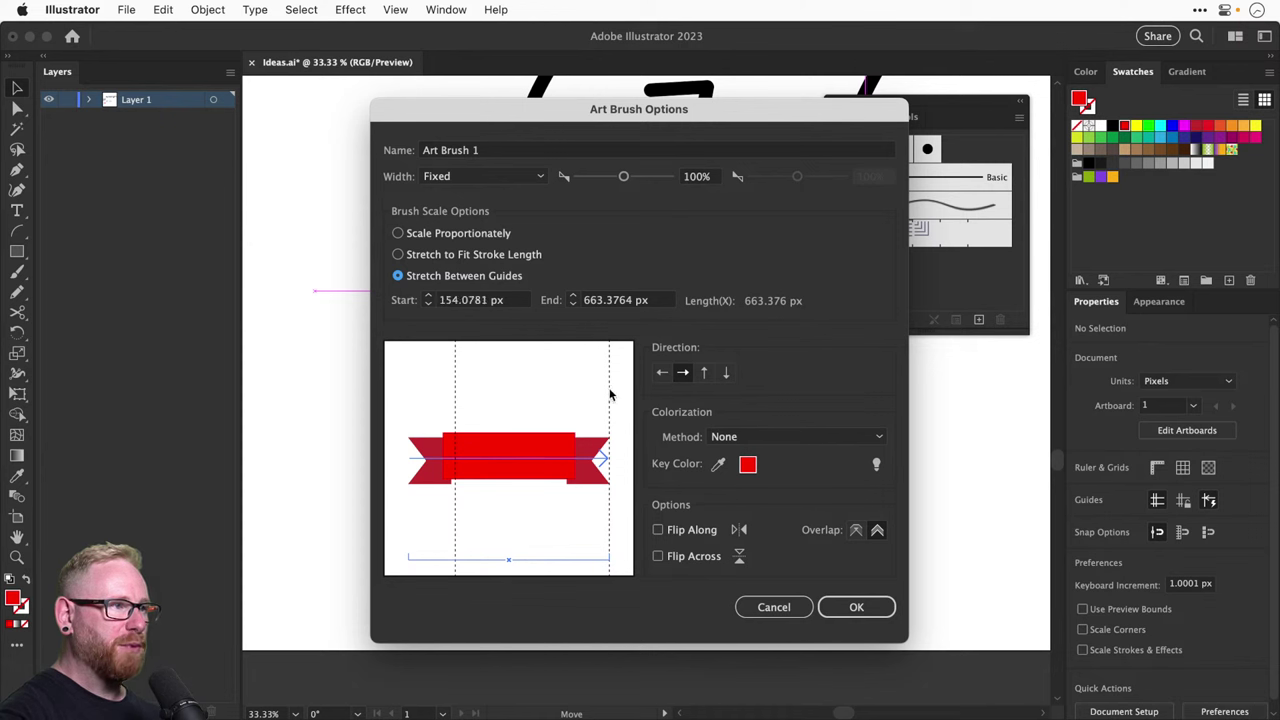
left_click_drag(609, 395, 562, 400)
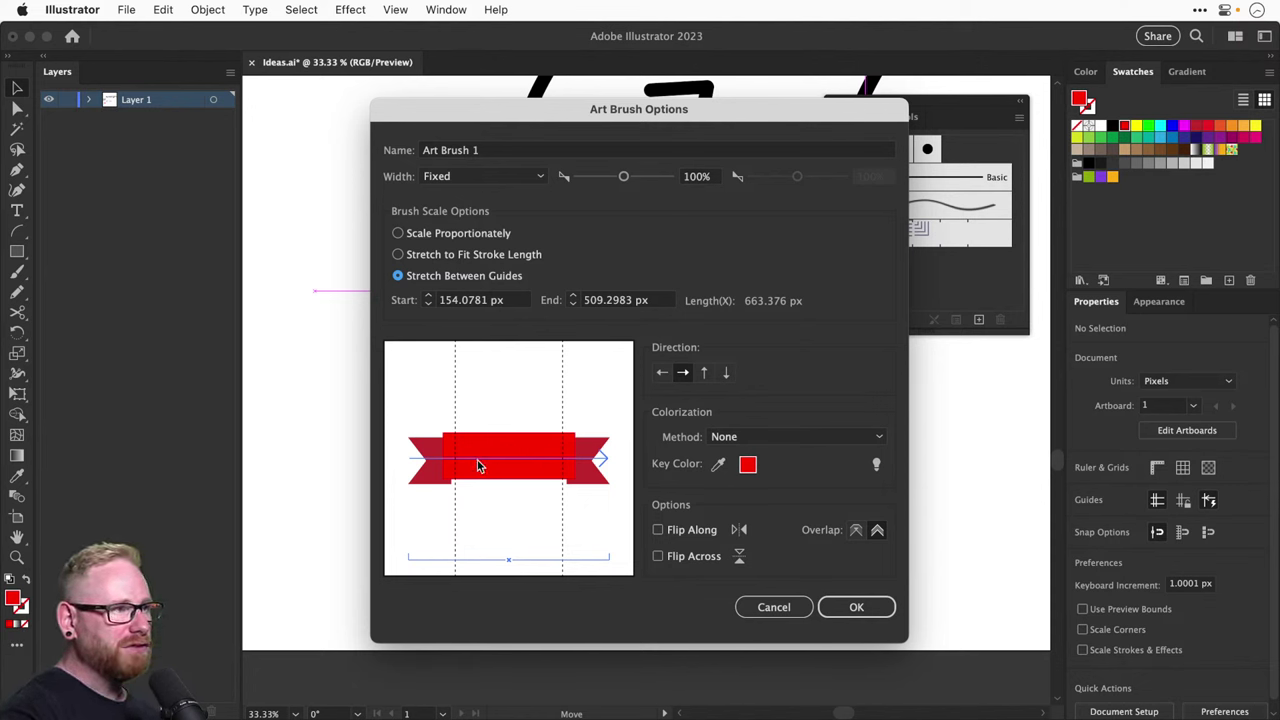
left_click(856, 607)
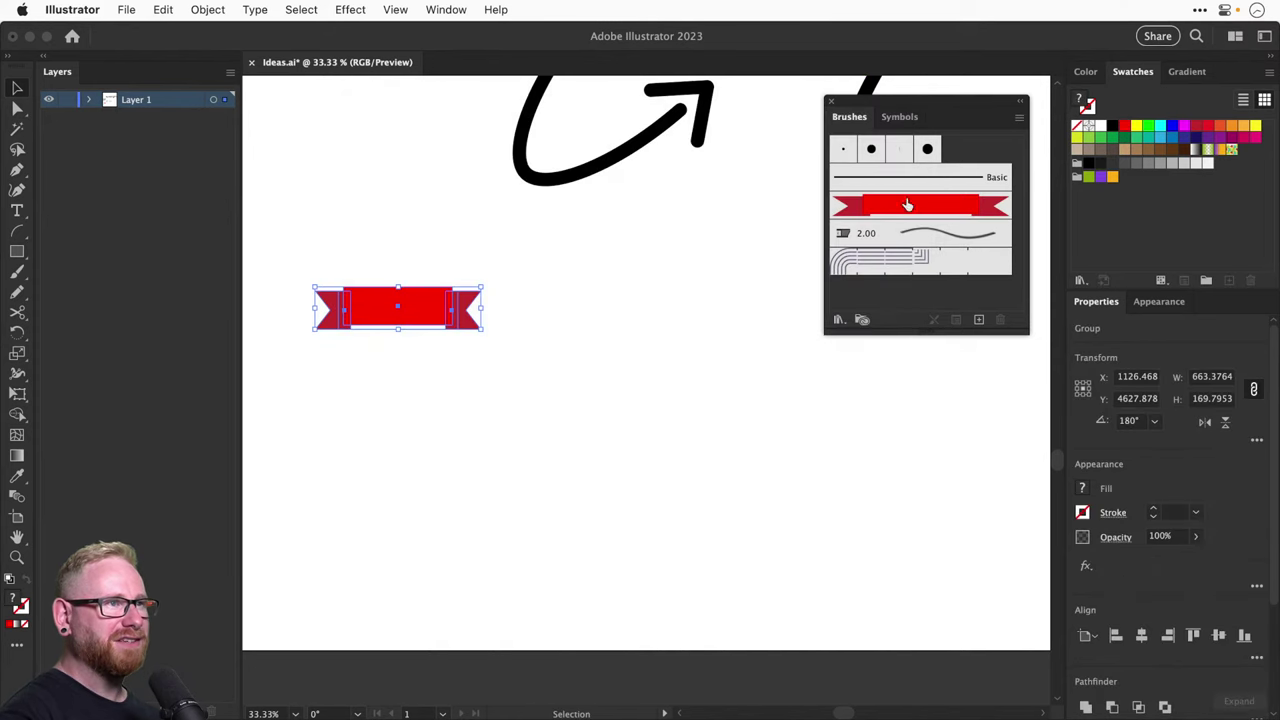
Deselect, switch to the Paintbrush, and select the ribbon art brush
left_click(563, 391)
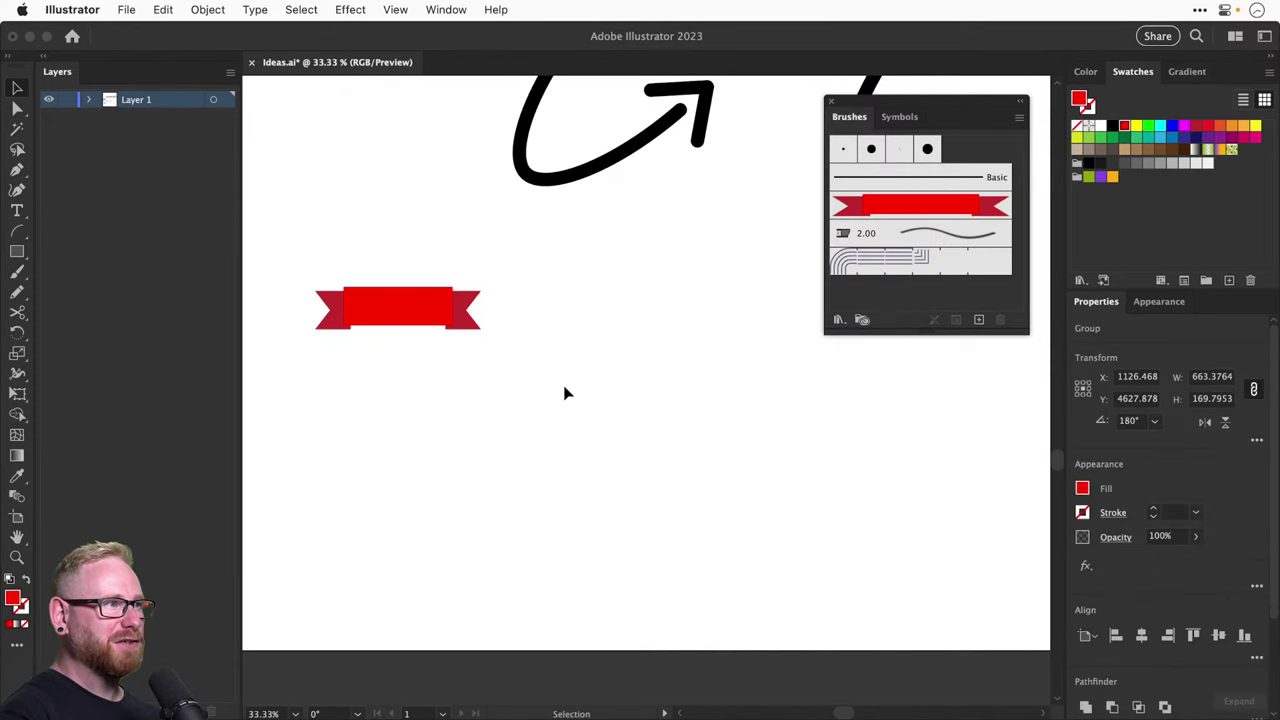
left_click(14, 275)
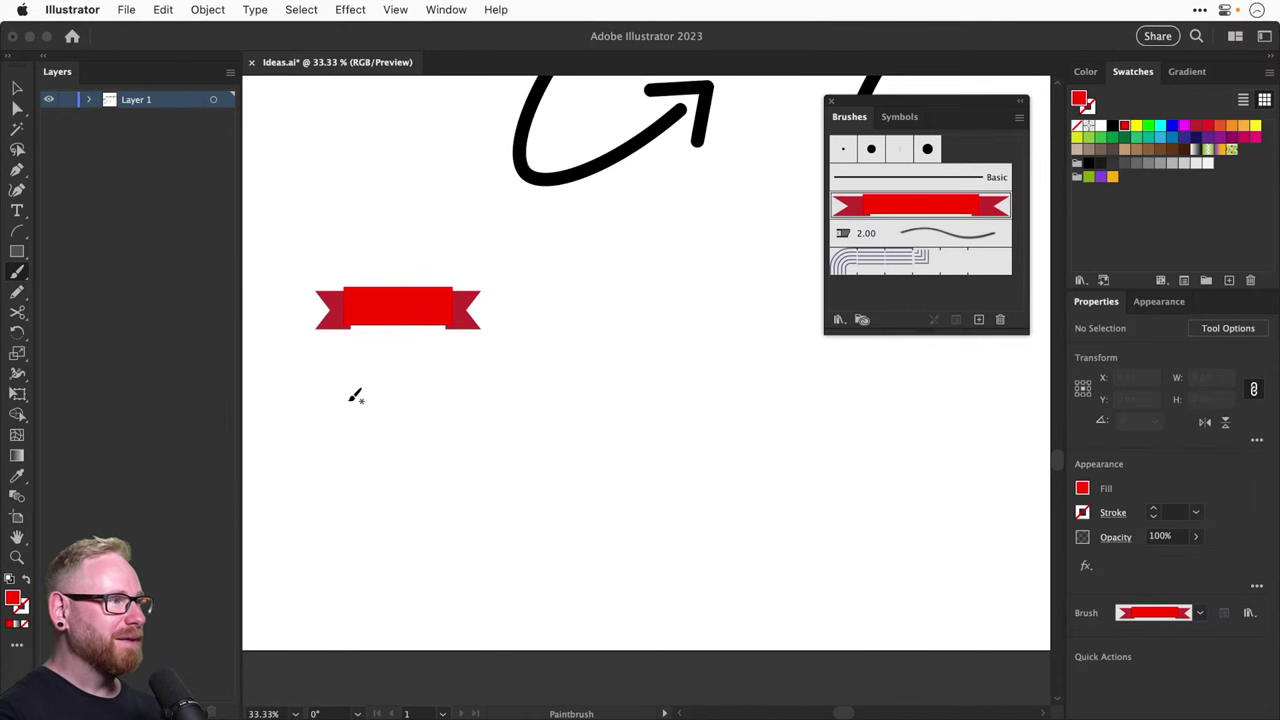
left_click(915, 207)
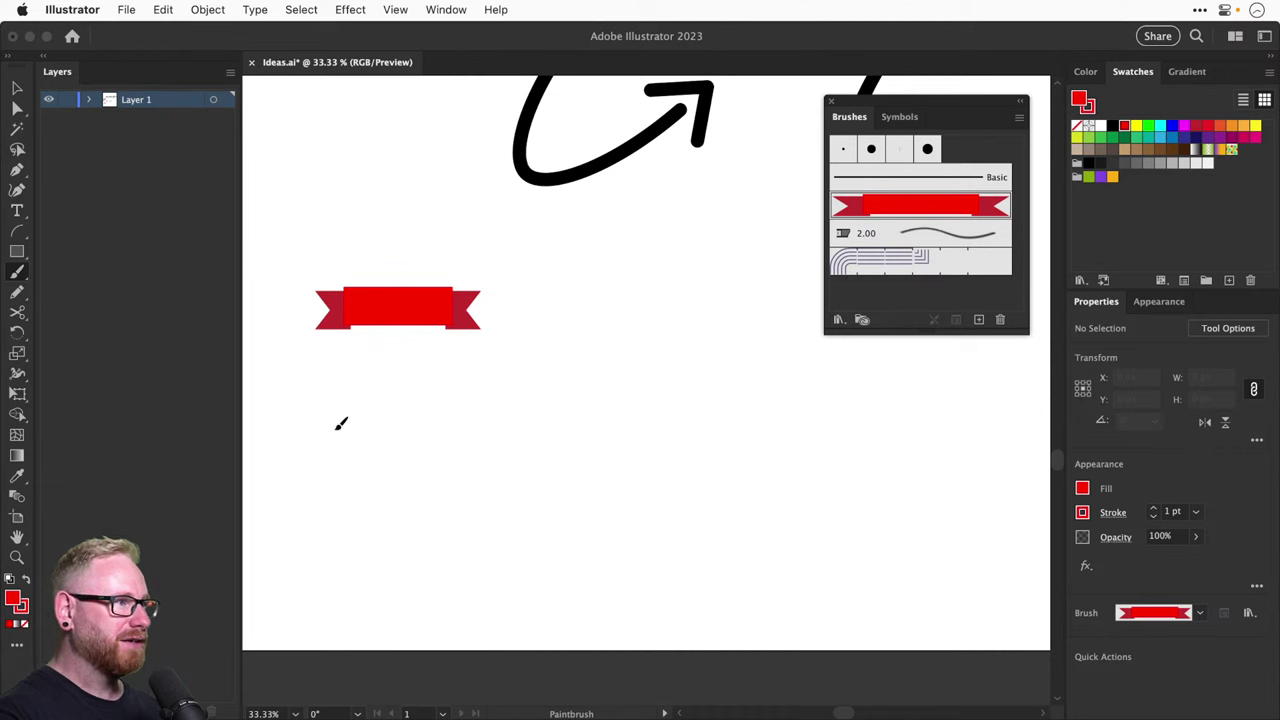
Paint several straight red ribbon strokes around the banner, undoing the unwanted ones
left_click_drag(337, 428, 690, 432)
key("super+z")
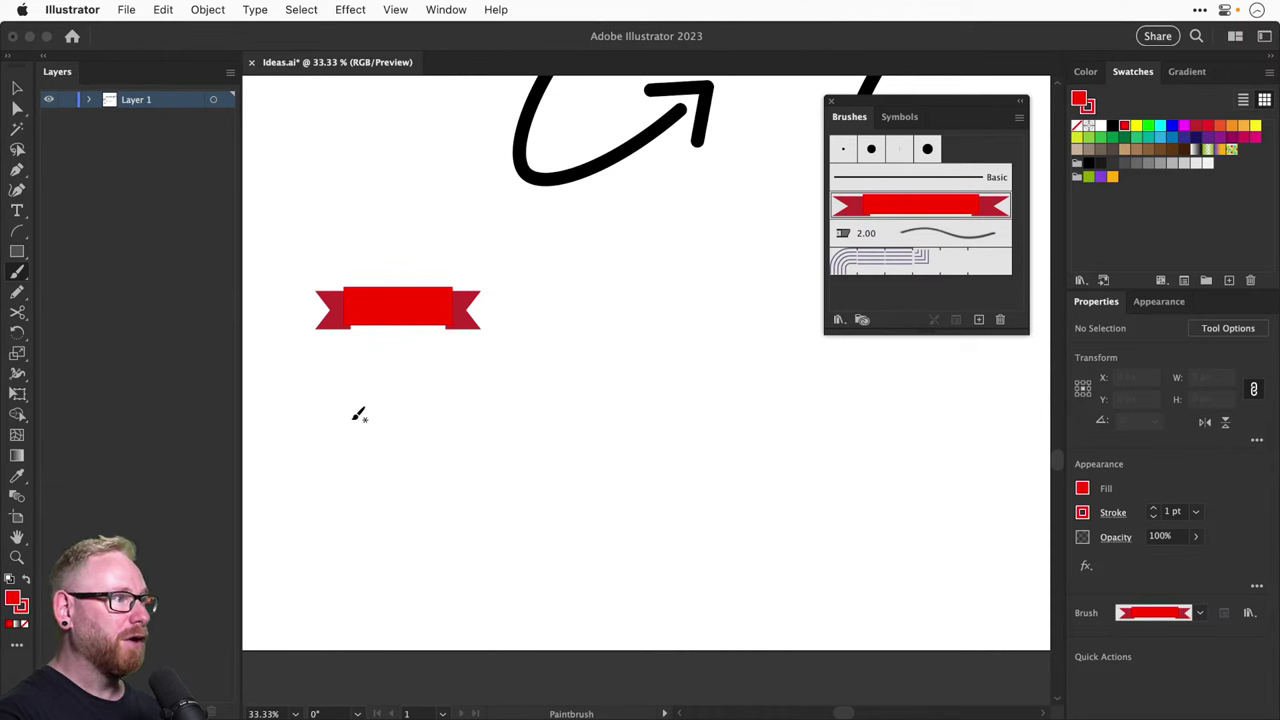
left_click_drag(332, 419, 938, 410)
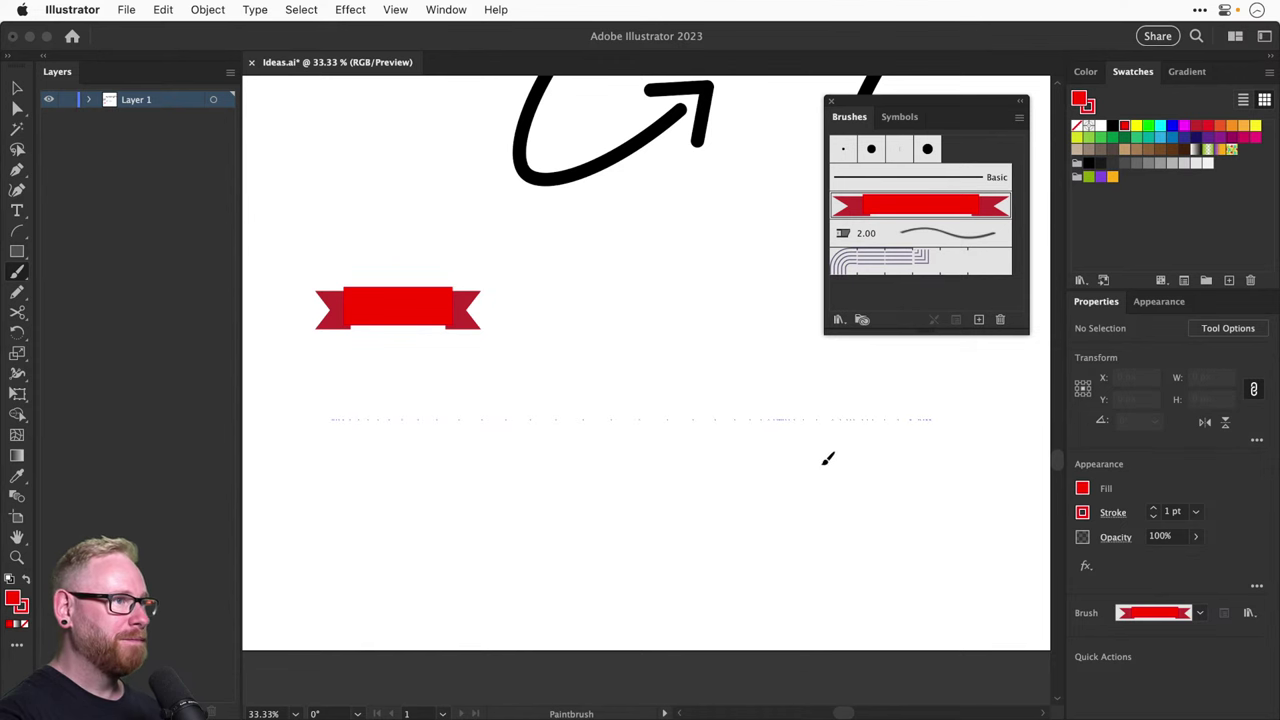
key("super+z")
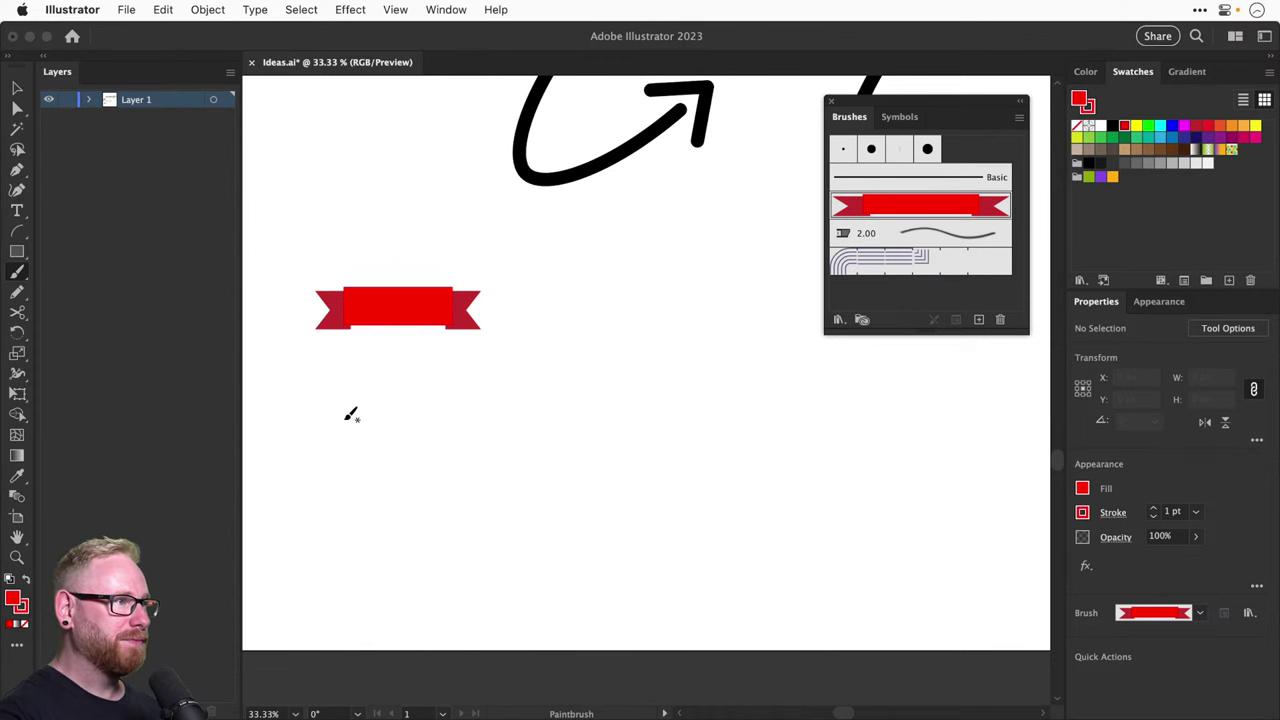
left_click_drag(346, 419, 765, 419)
left_click_drag(447, 510, 499, 510)
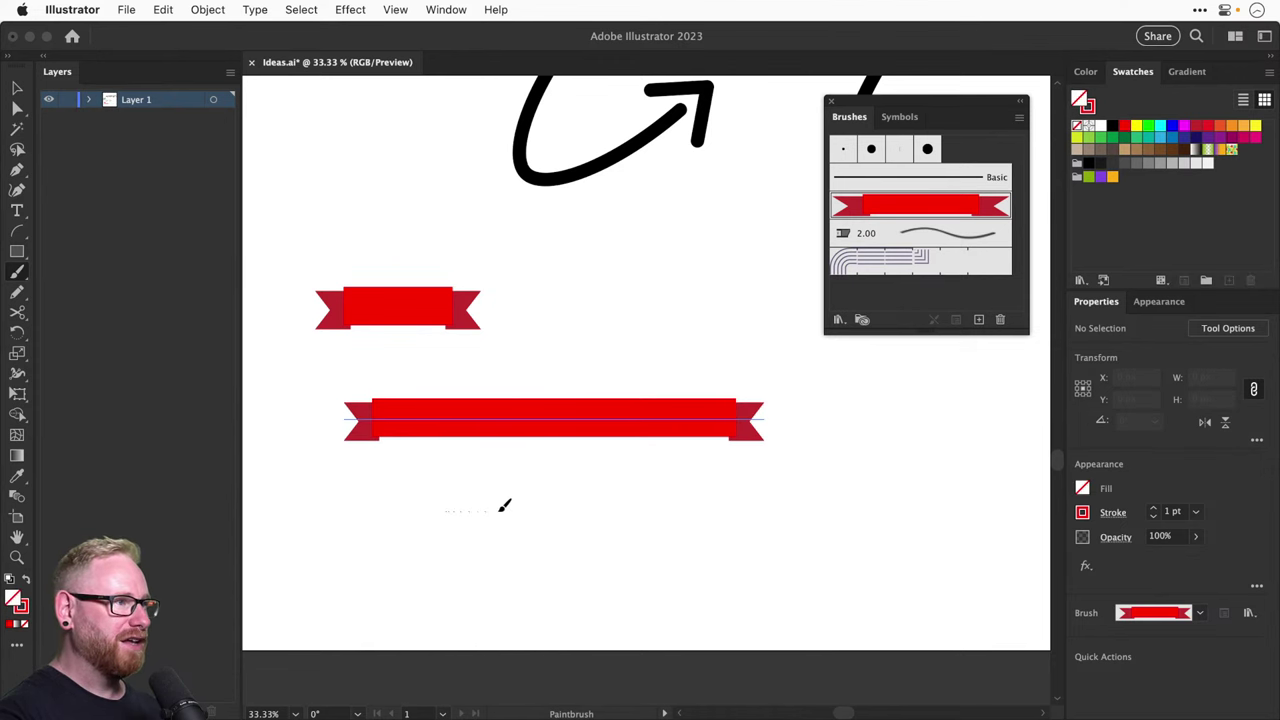
left_click_drag(392, 575, 852, 575)
left_click_drag(590, 484, 902, 476)
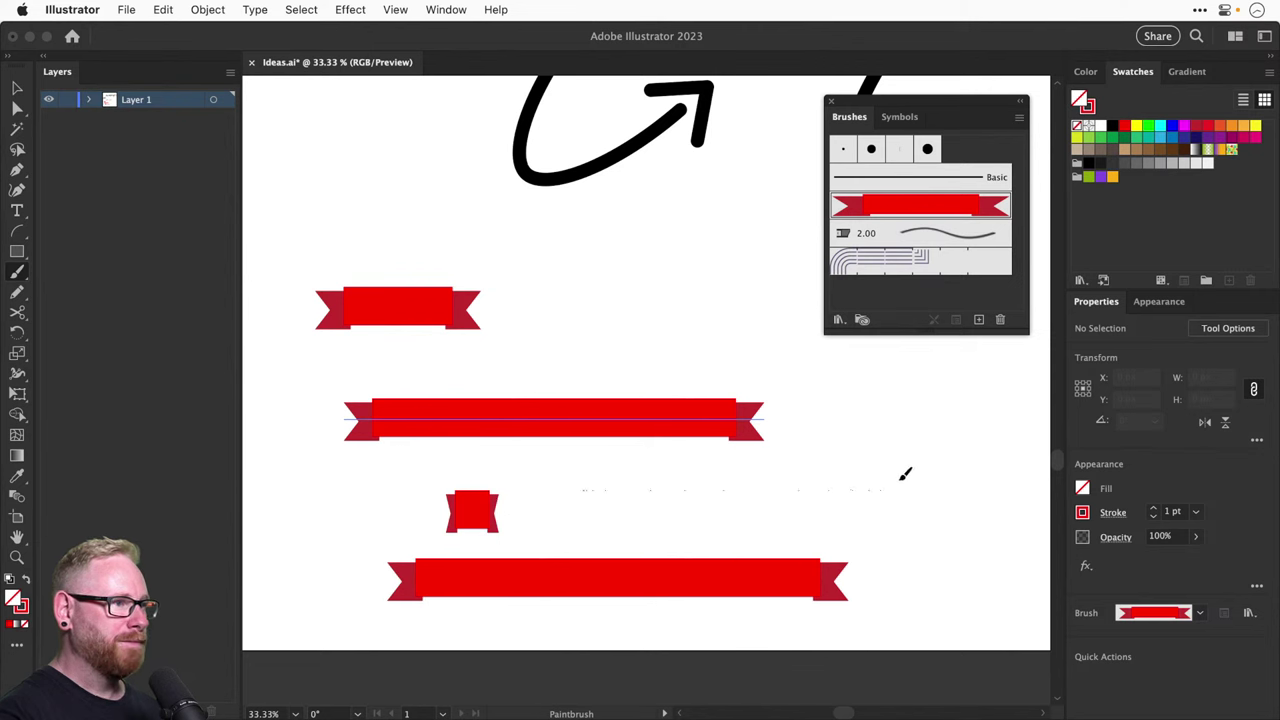
left_click_drag(480, 355, 731, 348)
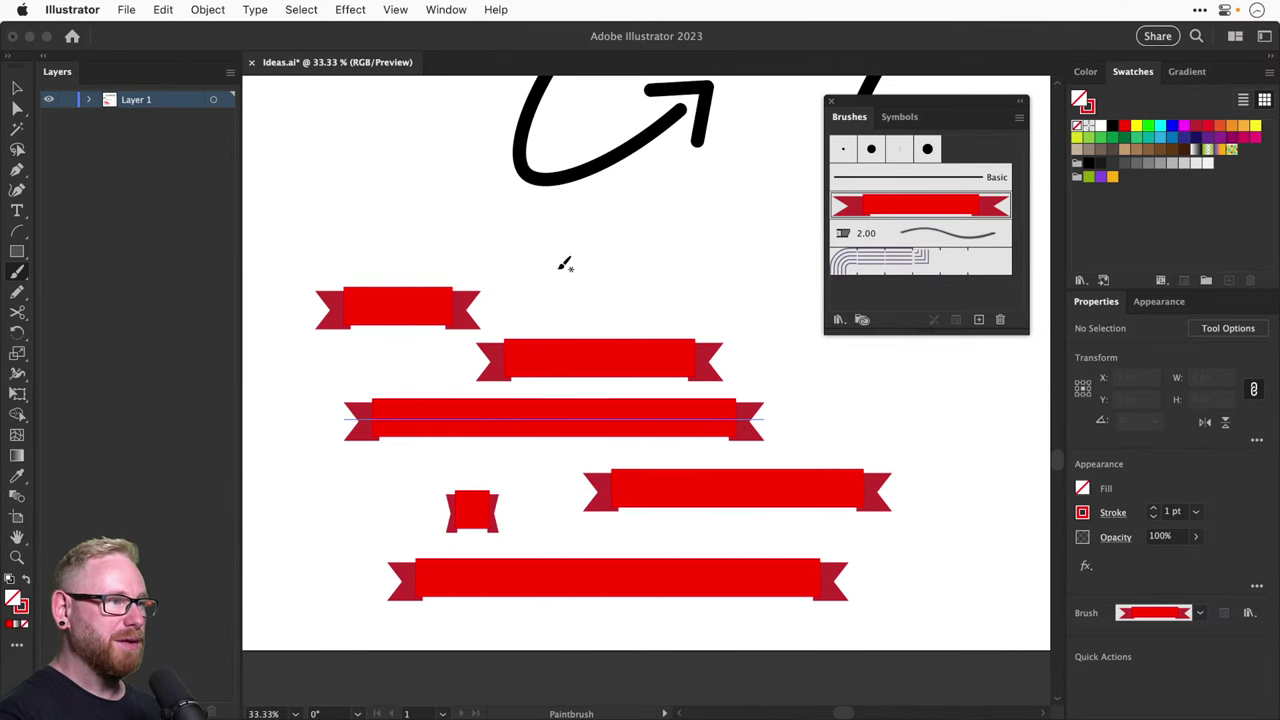
key("super+z")
key("super+z")
key("super+z")
key("super+z")
key("super+z")
Paint wavy, arching and curving ribbon strokes around the banner and along the bottom
mouse_move(310, 432)
left_mouse_down()
mouse_move(335, 415)
mouse_move(404, 443)
mouse_move(537, 400)
left_mouse_up()
mouse_move(608, 440)
left_mouse_down()
mouse_move(708, 387)
mouse_move(786, 528)
left_mouse_up()
left_click_drag(540, 525, 690, 494)
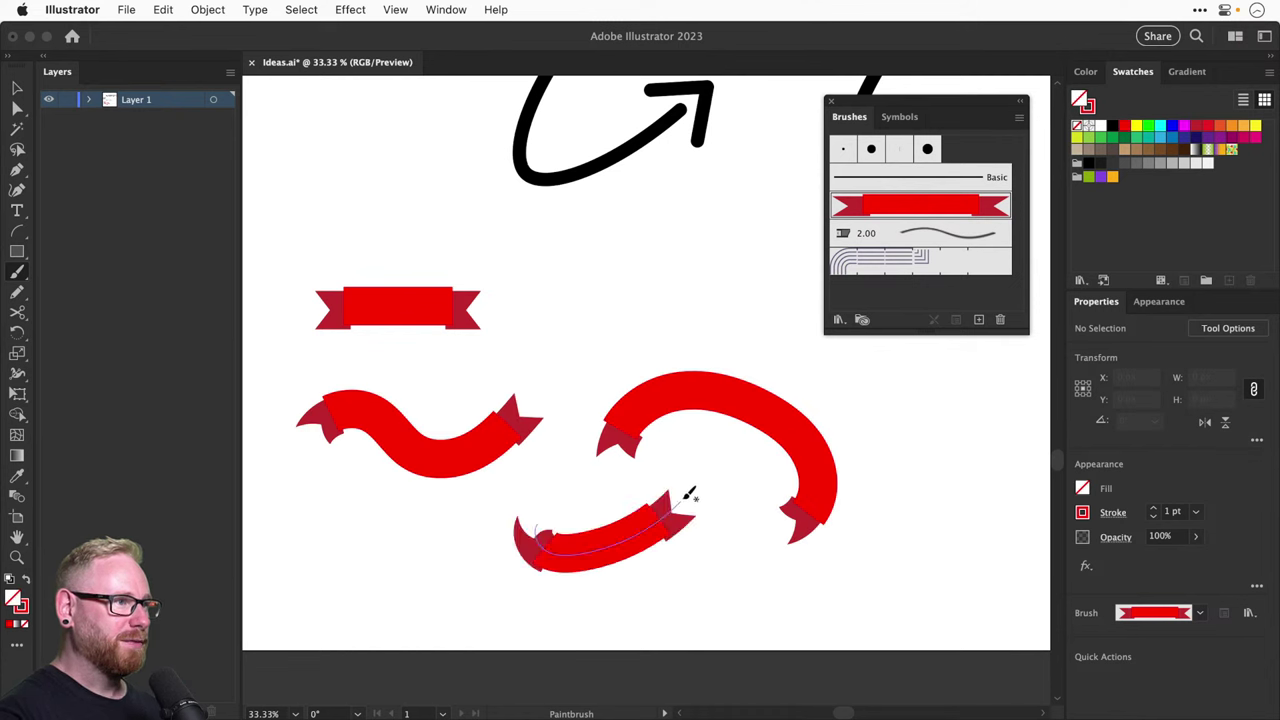
left_click_drag(572, 300, 700, 262)
mouse_move(368, 234)
left_mouse_down()
mouse_move(389, 222)
mouse_move(480, 228)
left_mouse_up()
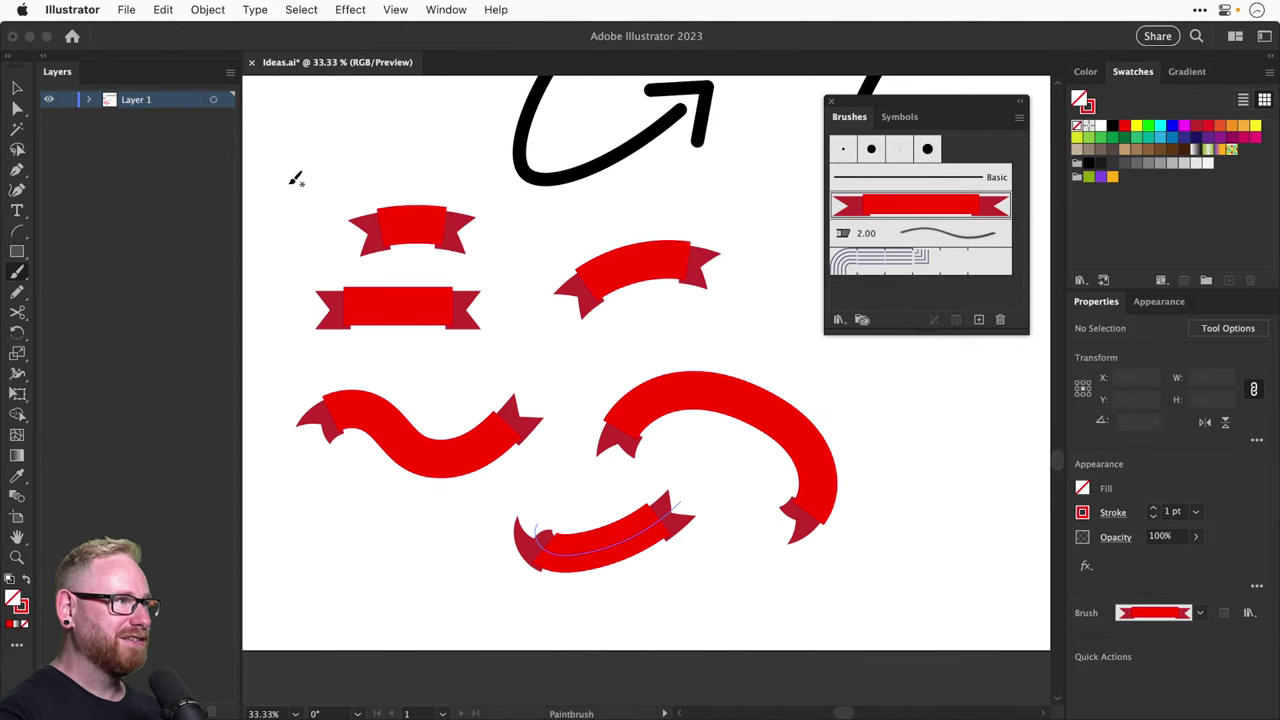
left_click_drag(296, 178, 477, 150)
left_click_drag(863, 389, 1045, 472)
mouse_move(953, 510)
left_mouse_down()
mouse_move(831, 597)
mouse_move(303, 606)
mouse_move(322, 642)
left_mouse_up()
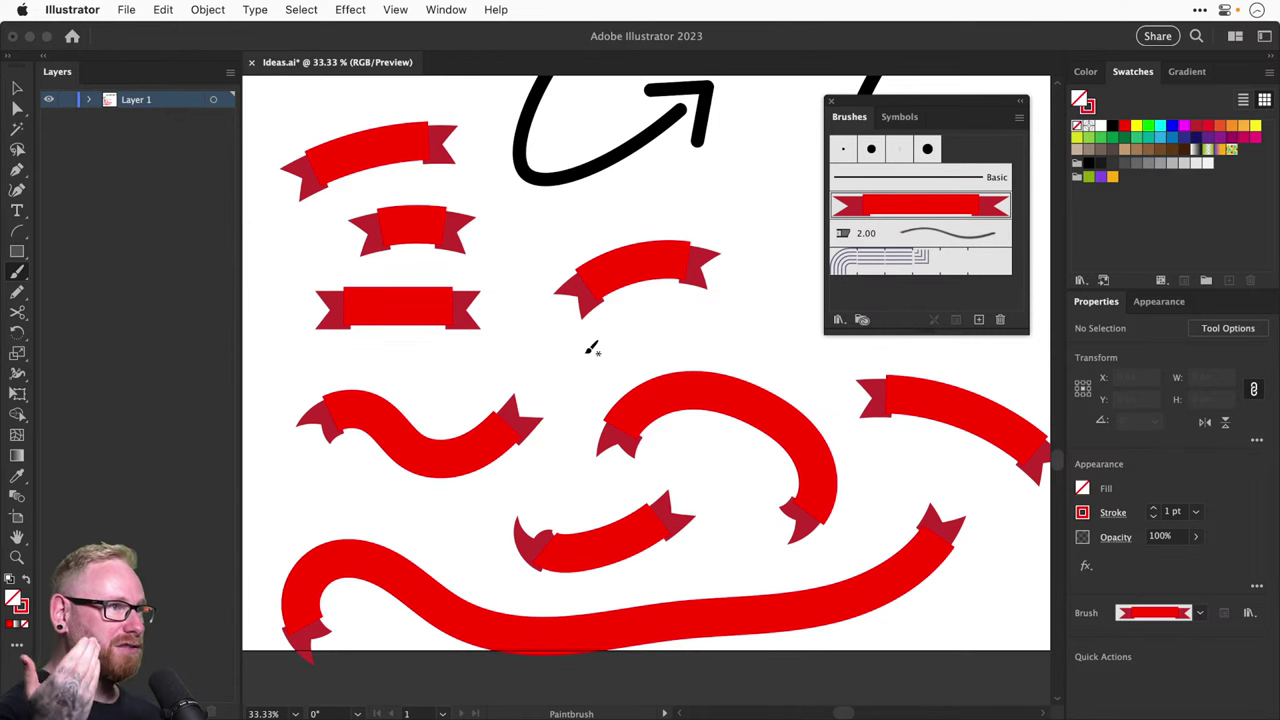
Undo the painted arched and wavy ribbons
key("v")
key("super+z")
key("super+z")
key("super+z")
key("super+z")
key("super+z")
key("super+z")
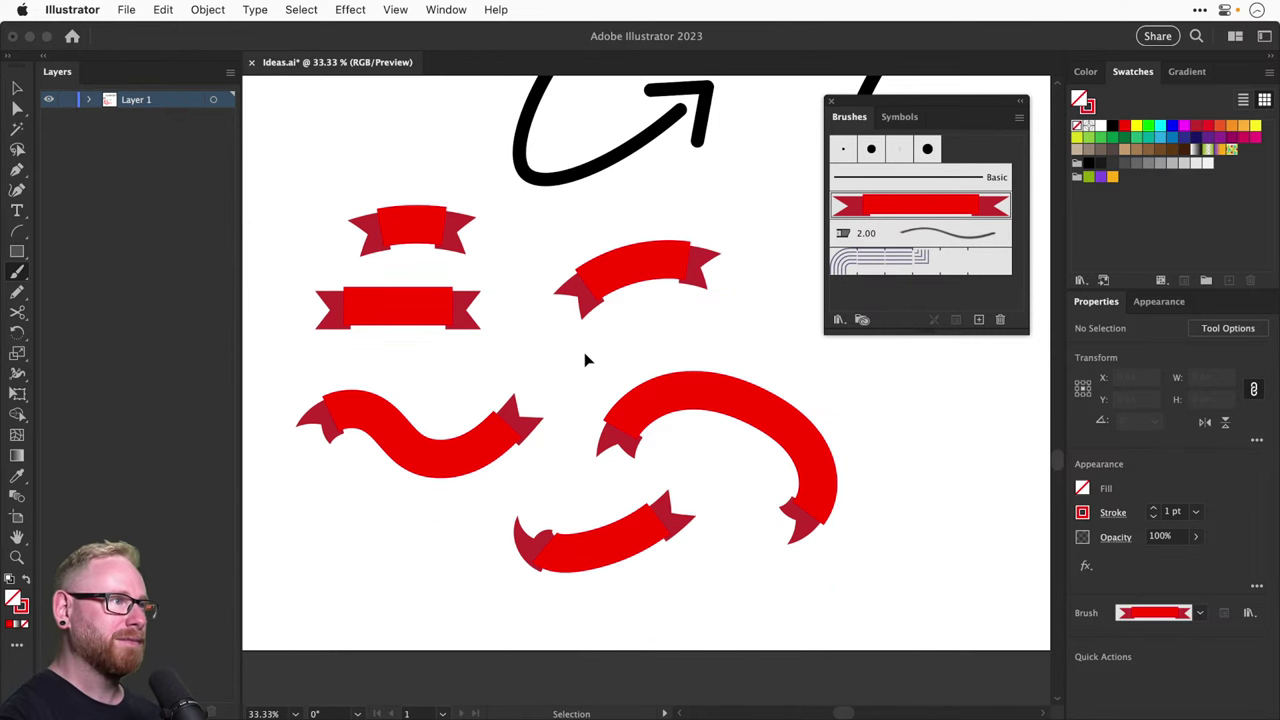
key("super+z")
key("super+z")
Undo the last ribbon and draw a quarter-circle arc, about 450 × 450, below the banner
key("b")
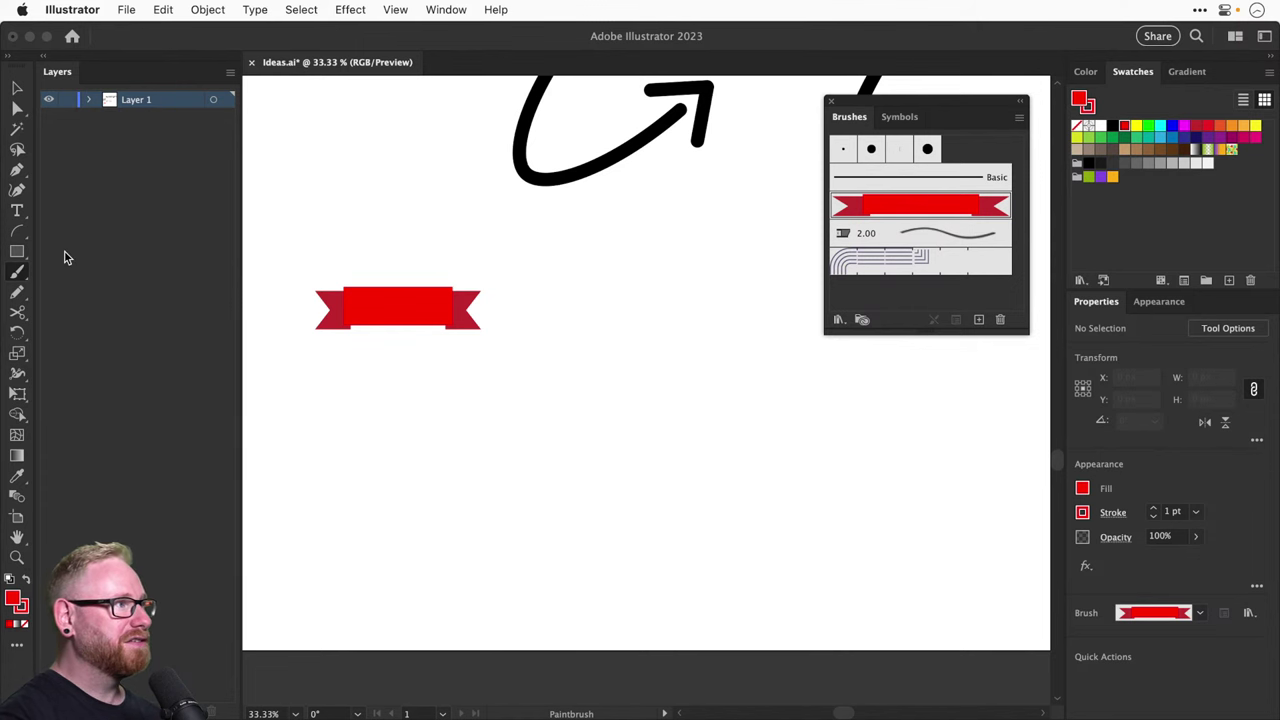
left_click(20, 233)
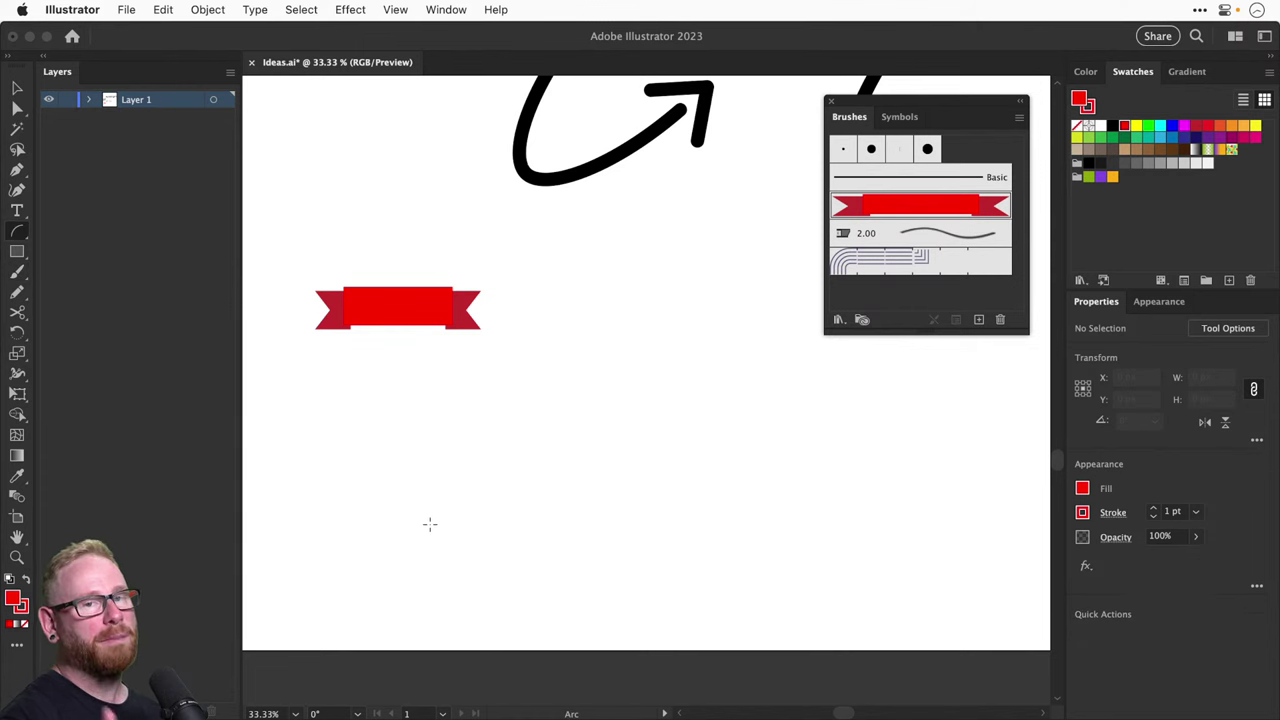
left_click_drag(430, 524, 542, 412)
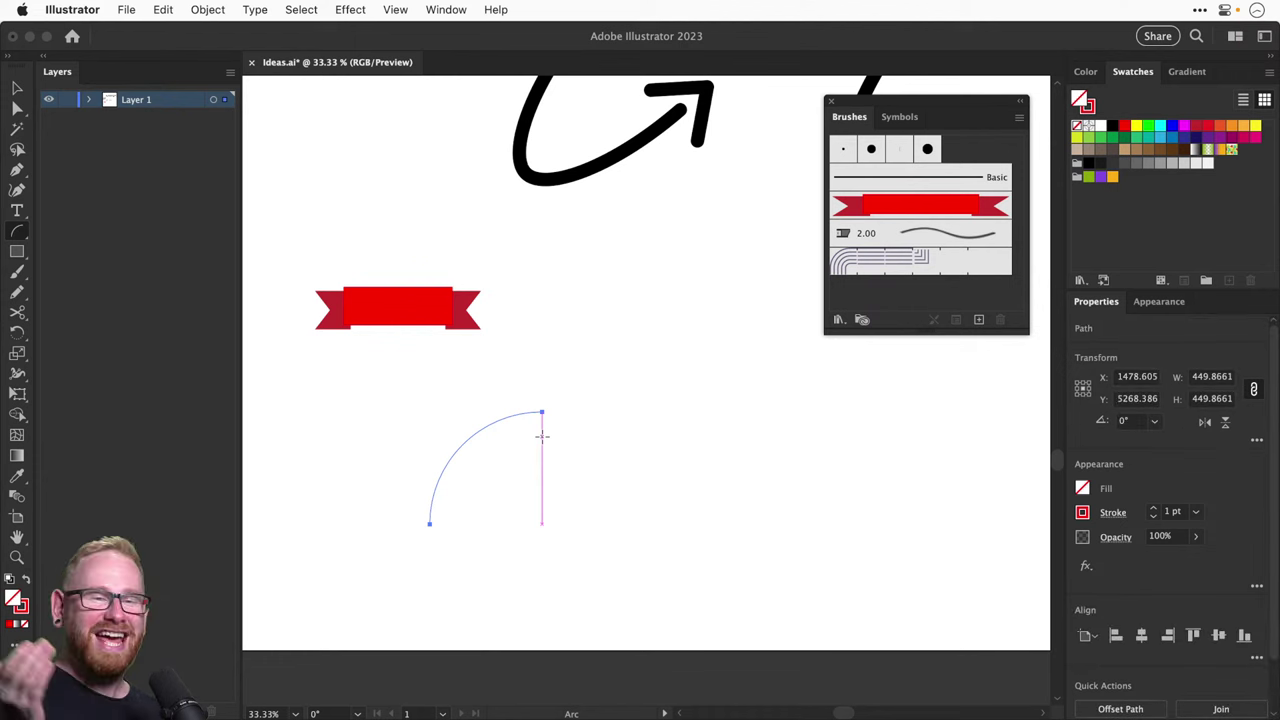
Apply the red ribbon brush to the arc and rotate it 315° into an upward arch
key("v")
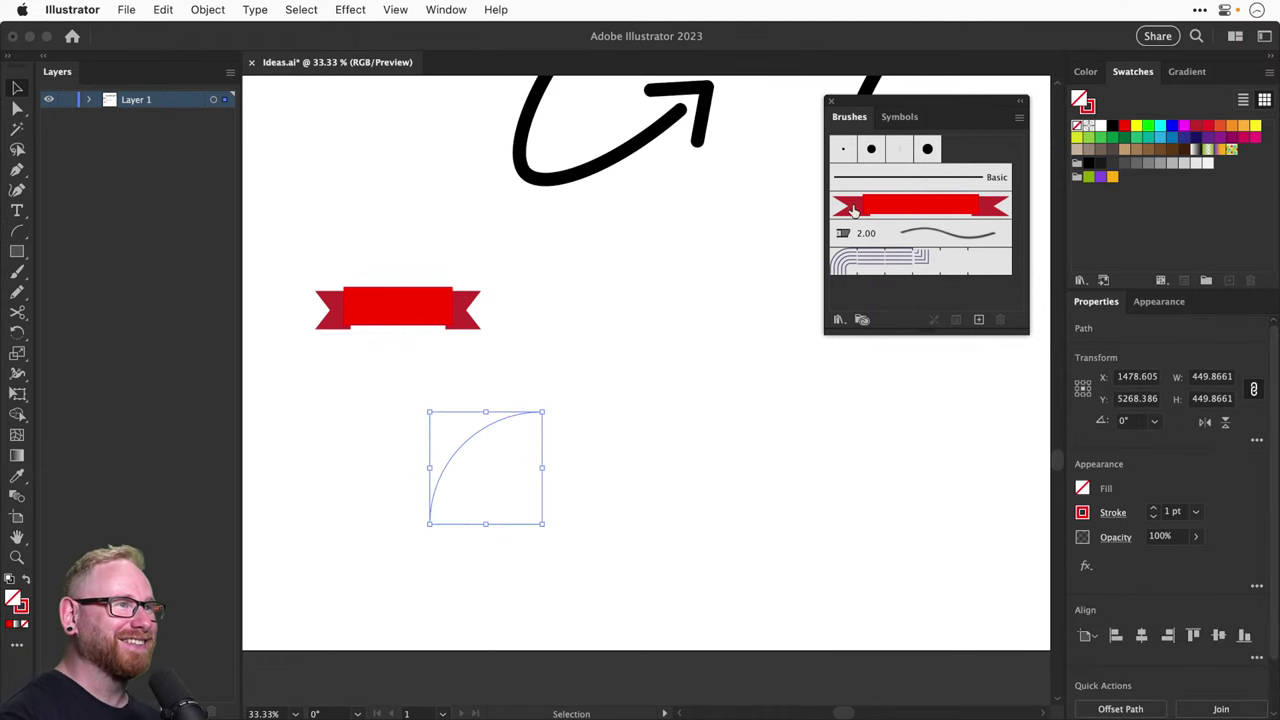
left_click(914, 207)
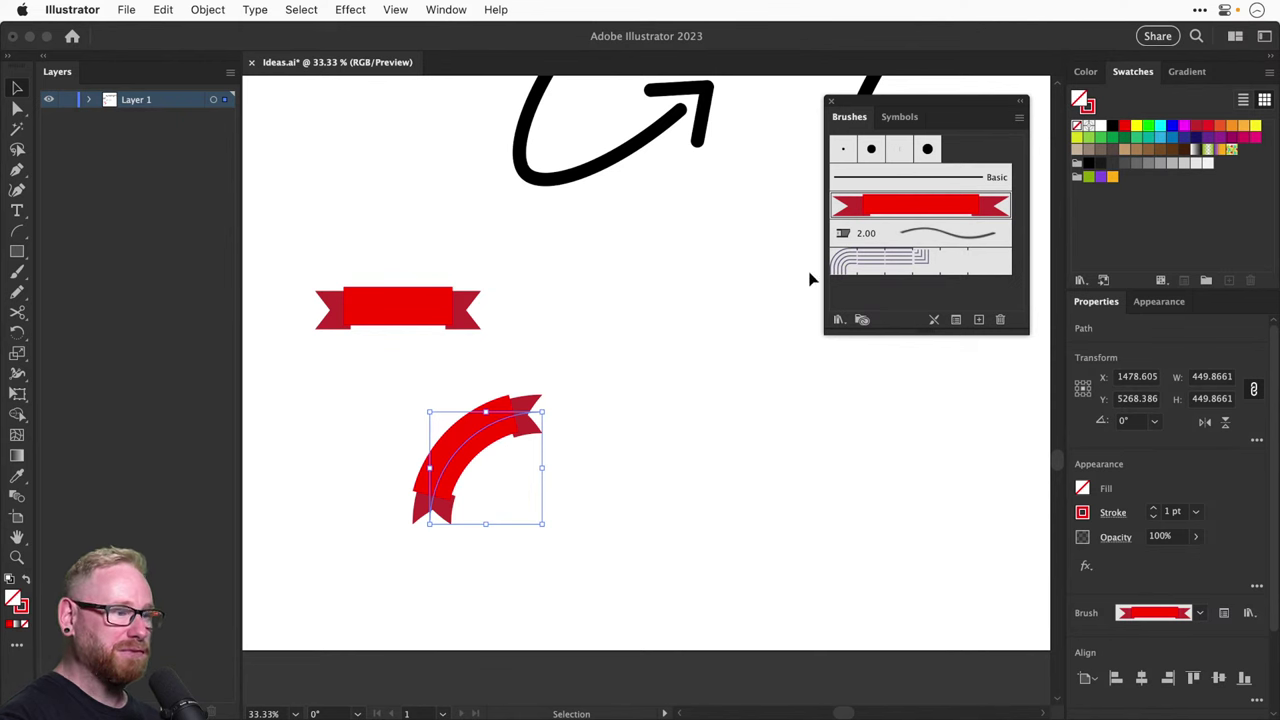
key("r")
left_click_drag(586, 409, 656, 458)
Reselect the ribbon arch and set its stroke weight to 1 pt
key("v")
left_click(629, 403)
left_click(568, 460)
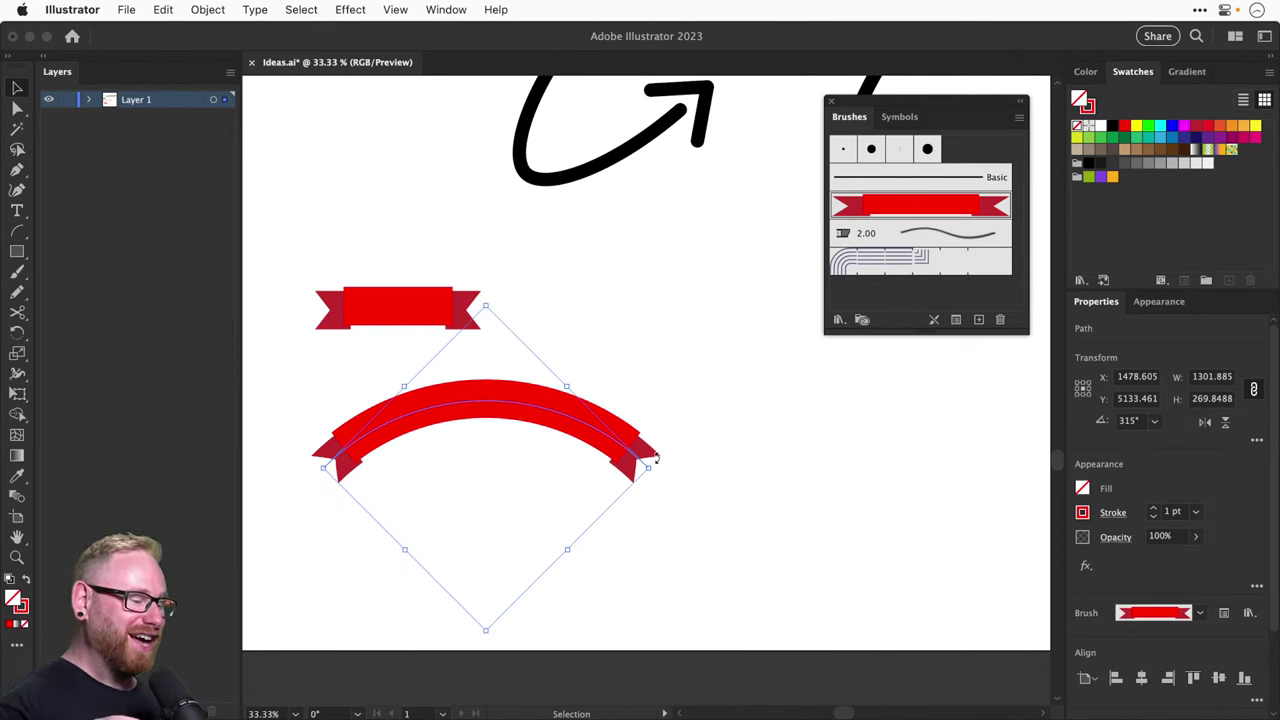
left_click(1154, 508)
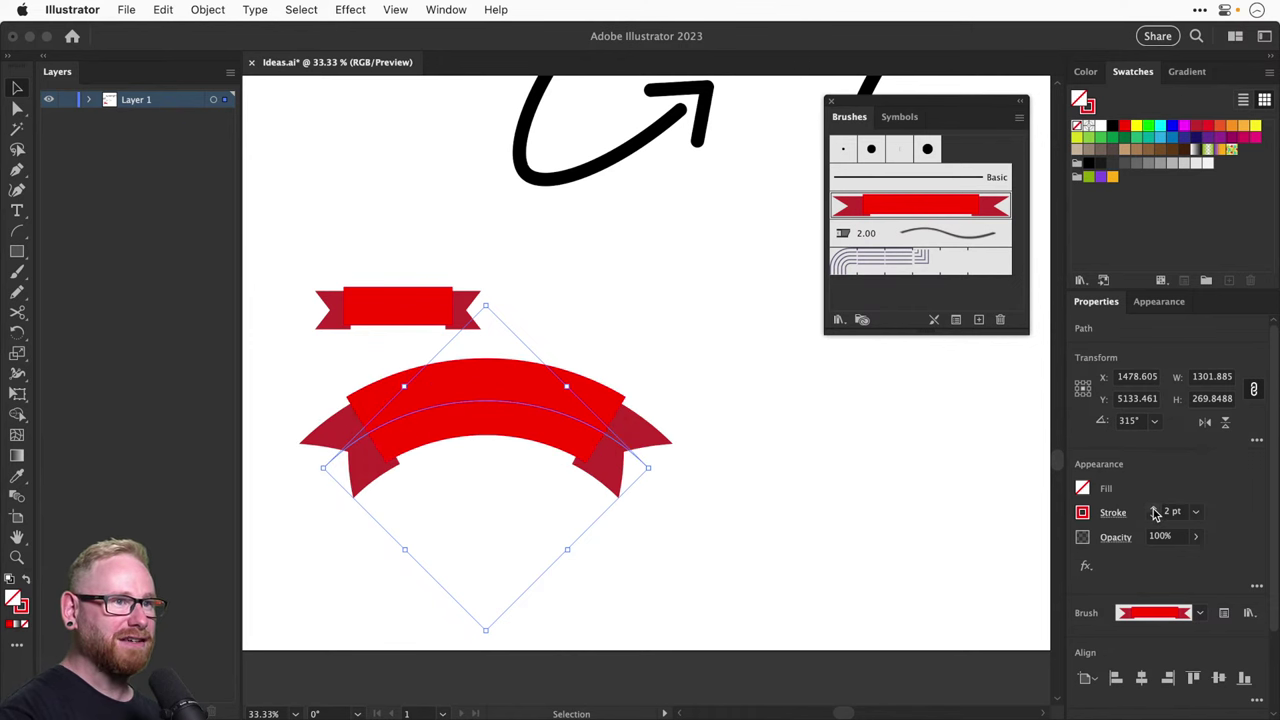
scroll(1154, 512, "up", 11)
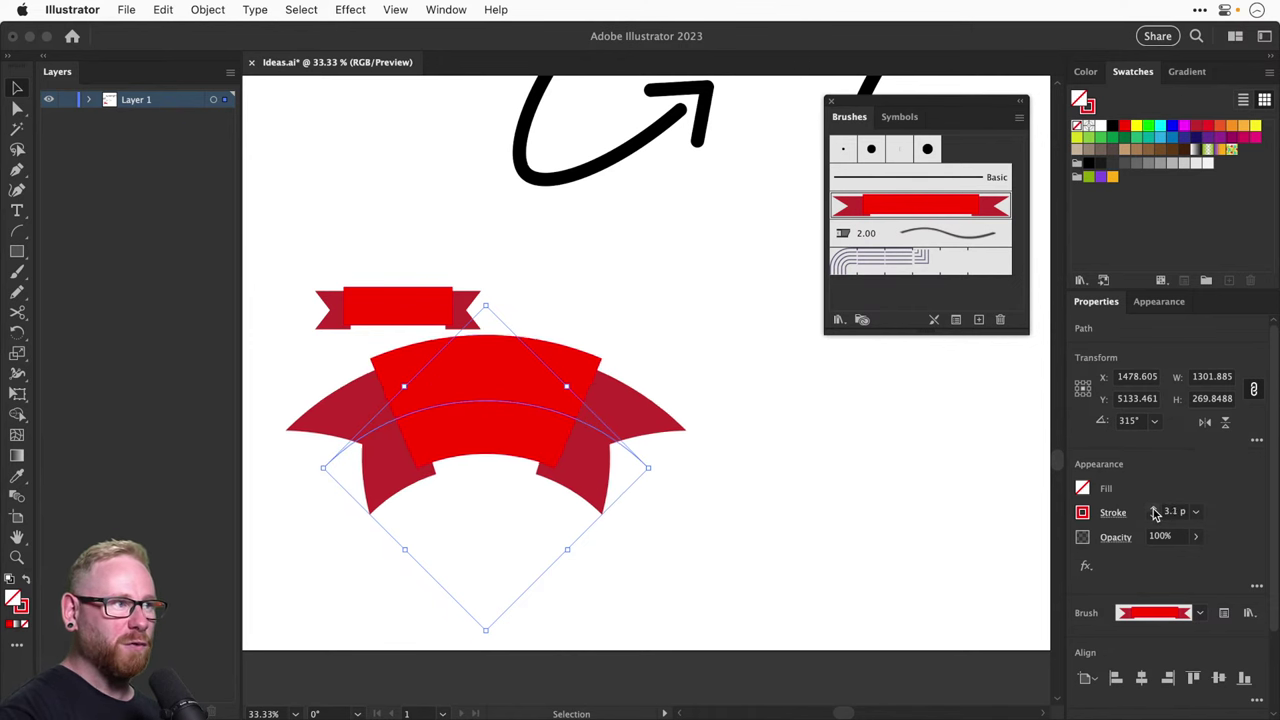
scroll(1154, 515, "down", 15)
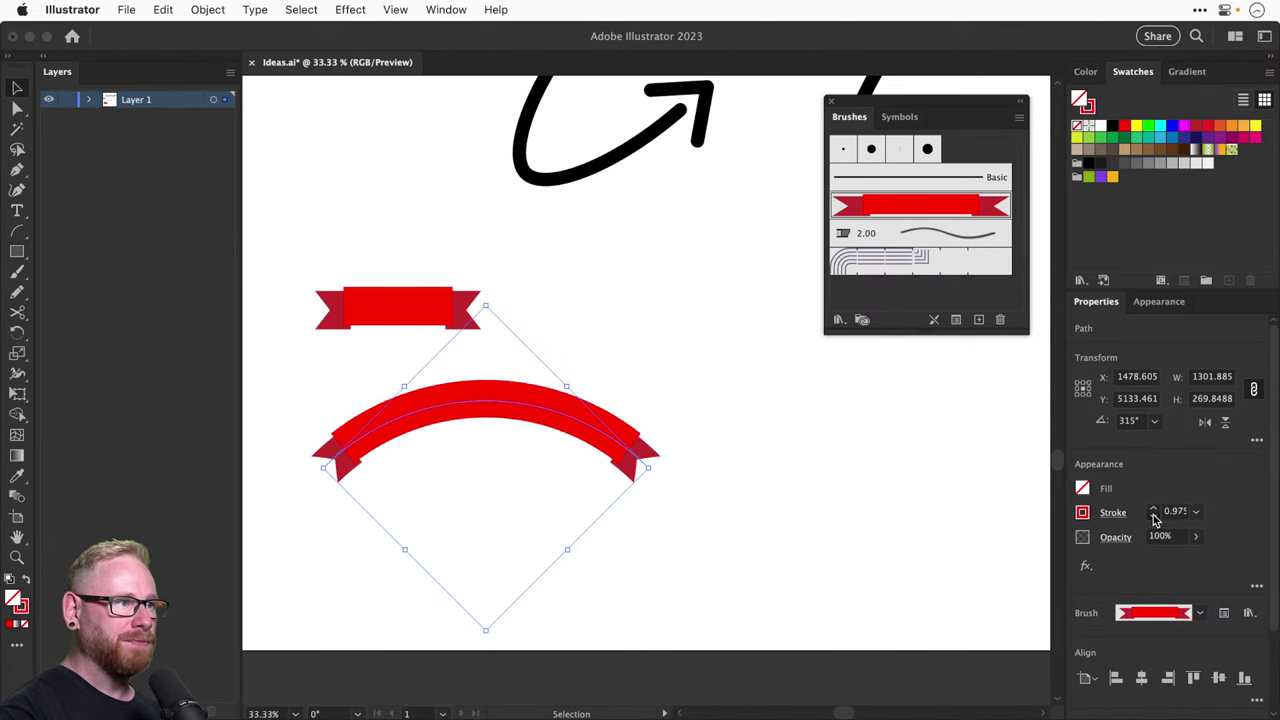
scroll(1154, 518, "down", 6)
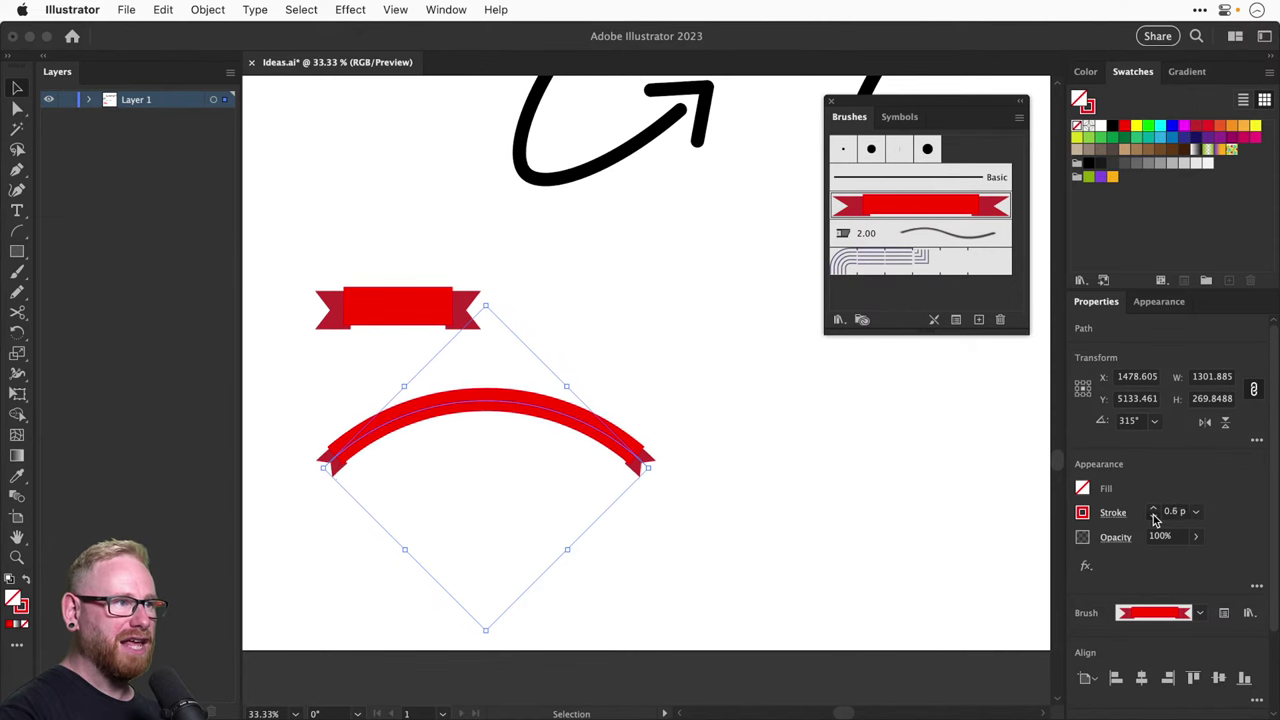
scroll(1154, 518, "down", 1)
scroll(1155, 512, "up", 2)
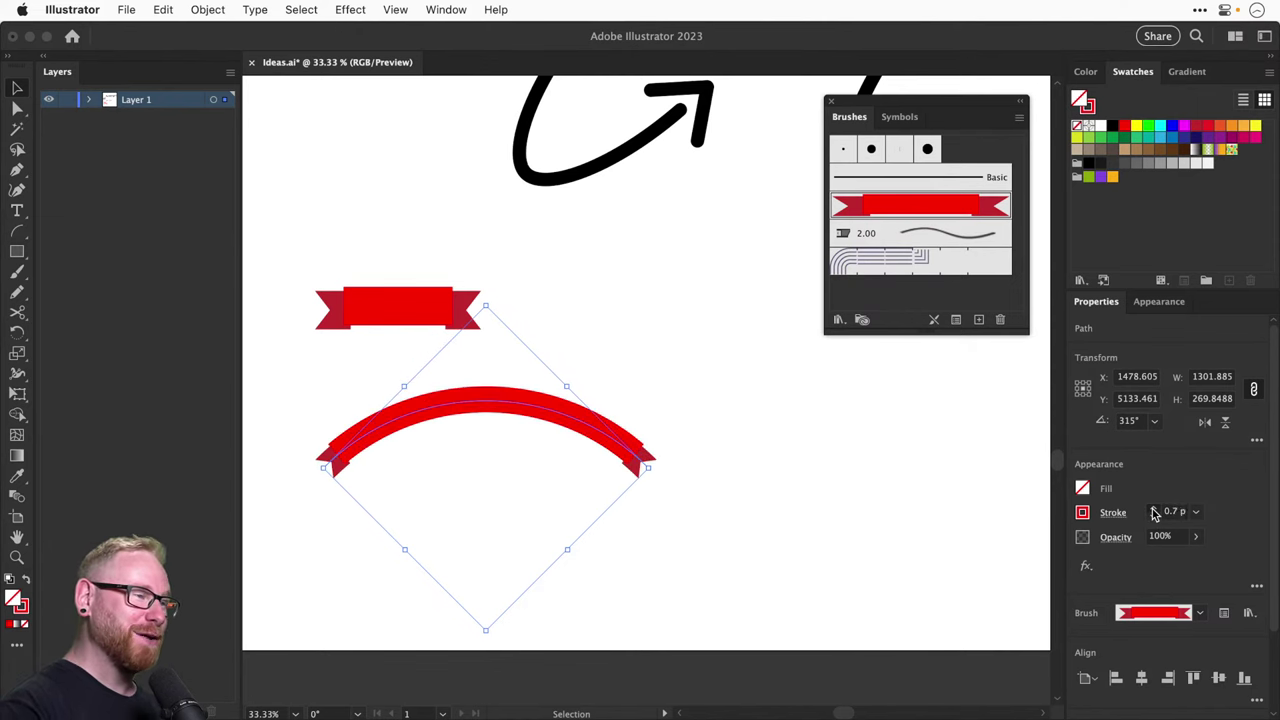
scroll(1154, 513, "up", 9)
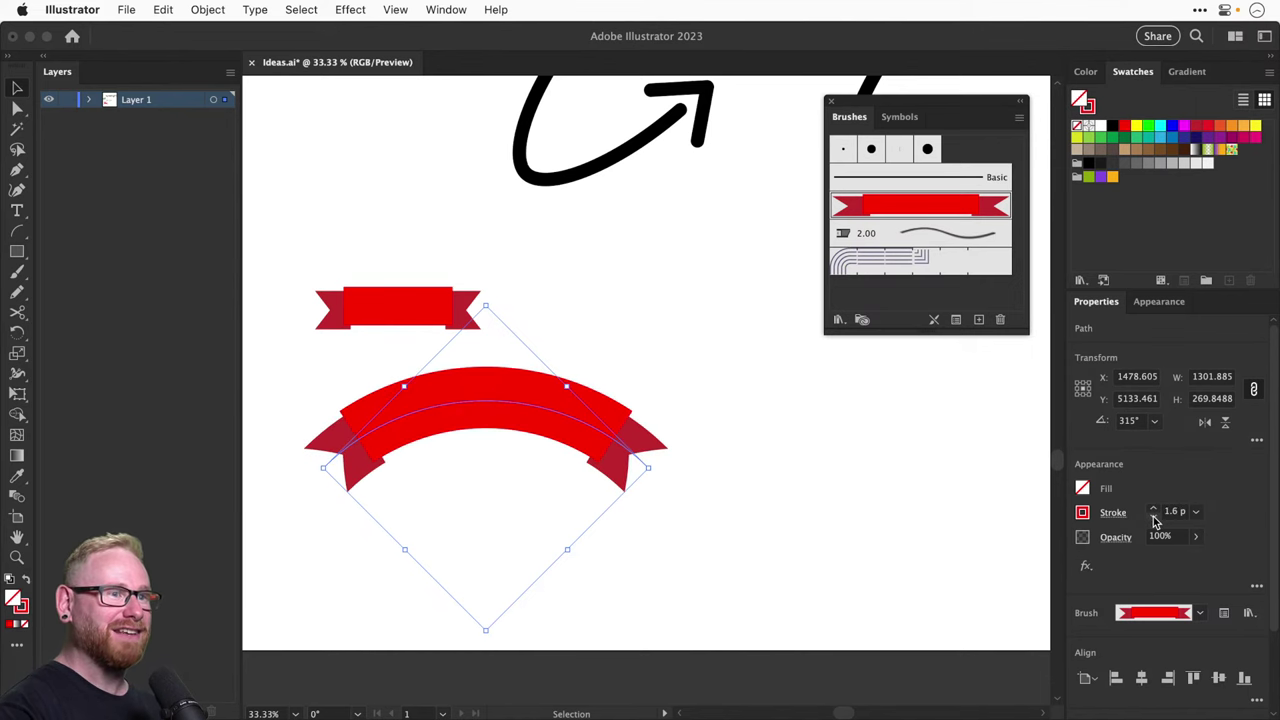
scroll(1154, 518, "down", 5)
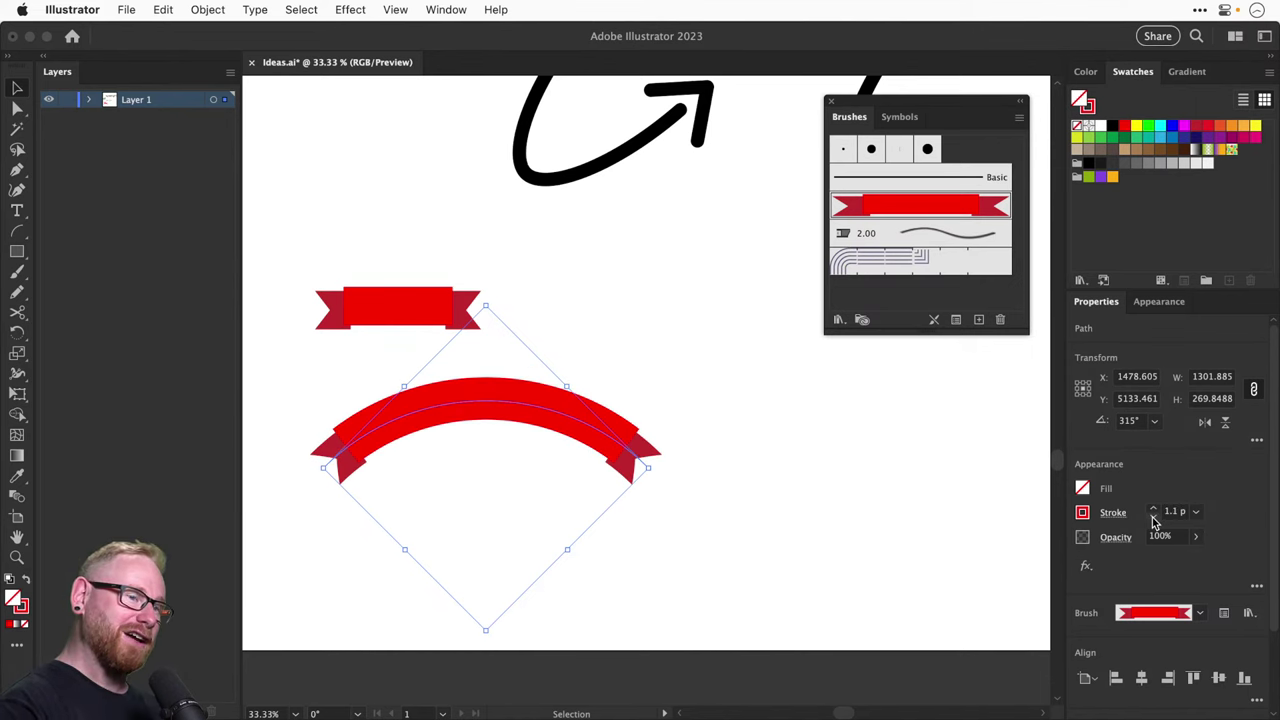
scroll(1154, 518, "down", 1)
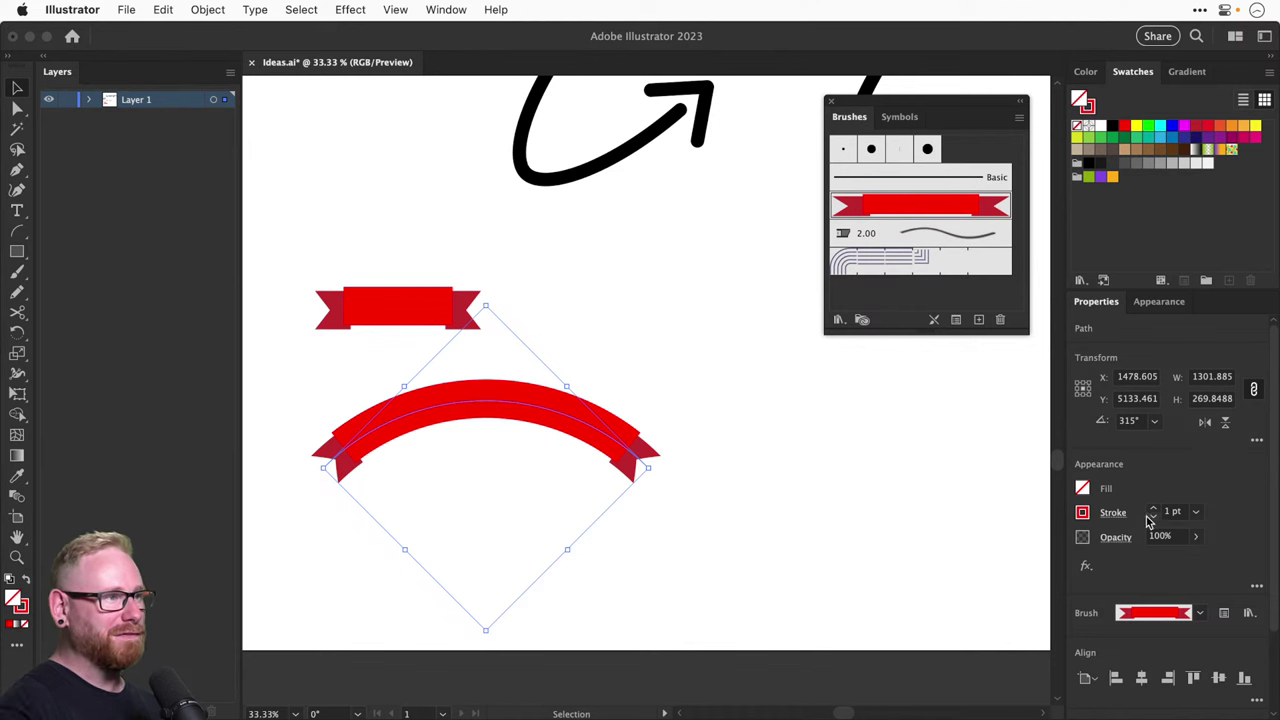
Set the arched ribbon's stroke to 2 pt and nudge it slightly lower
left_click(765, 450)
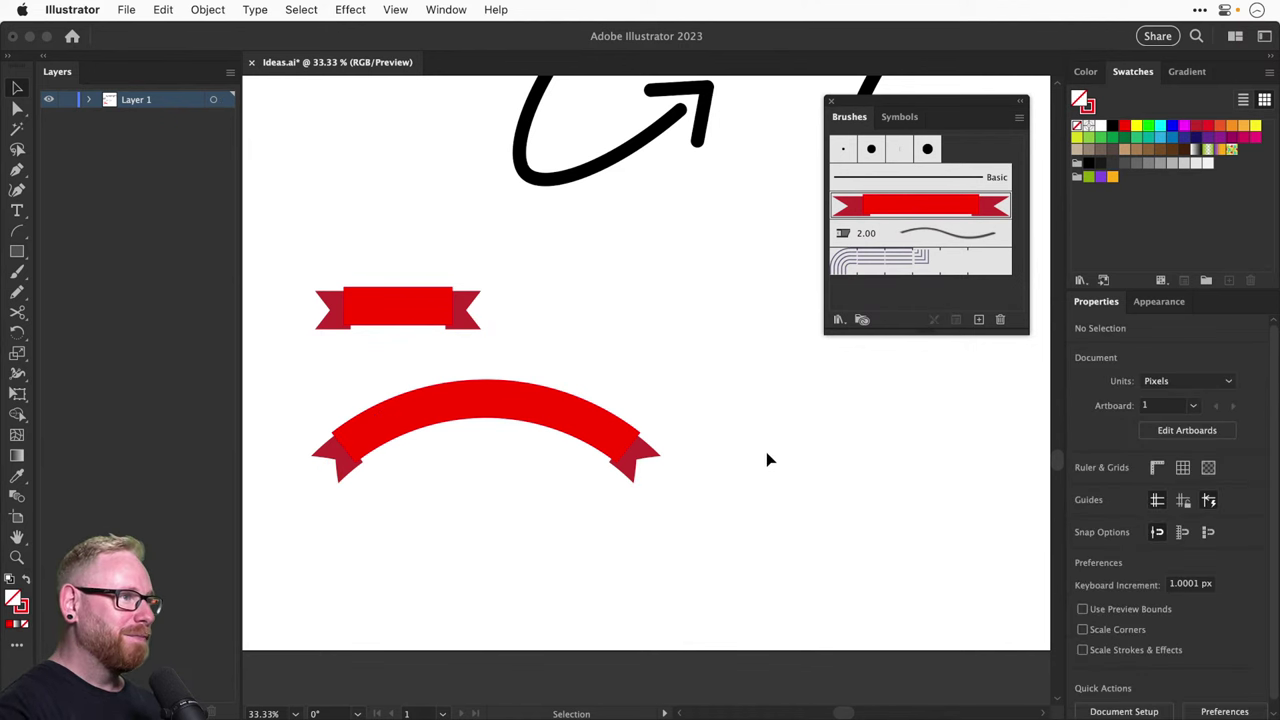
left_click(617, 447)
key("a")
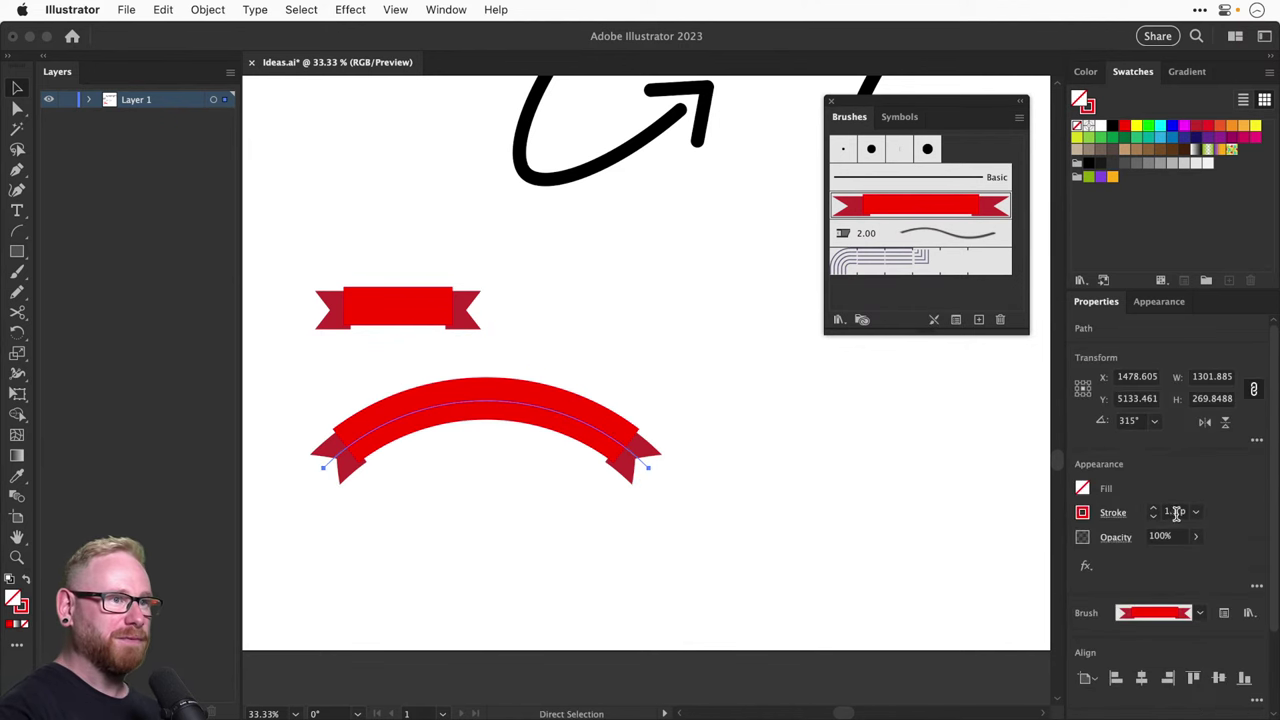
scroll(1154, 515, "up", 2)
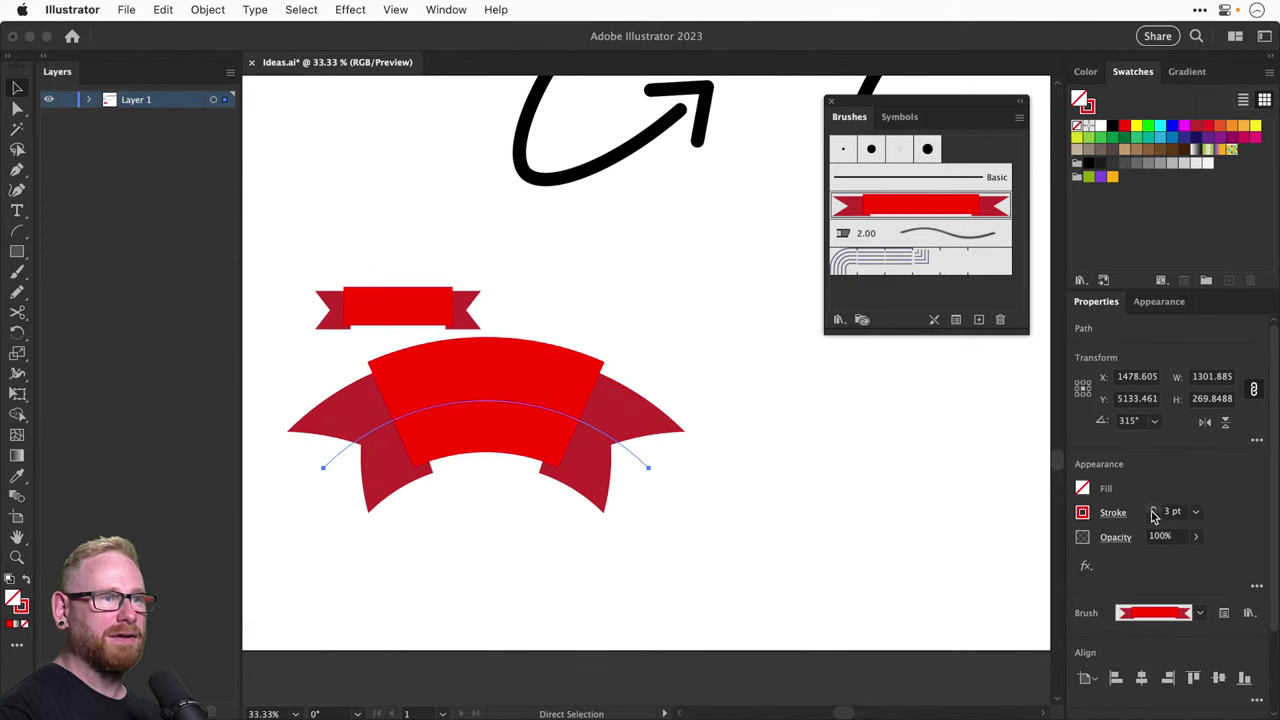
scroll(1154, 515, "down", 1)
key("v")
left_click(749, 451)
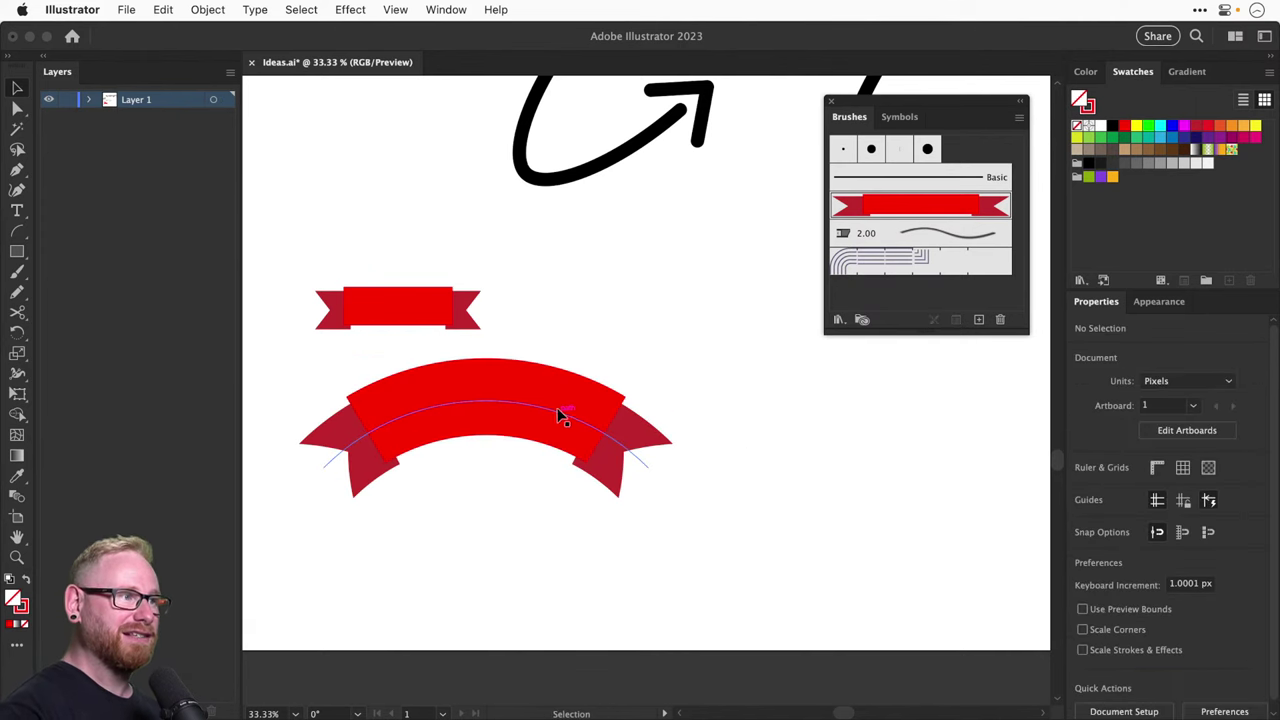
left_click_drag(562, 418, 553, 453)
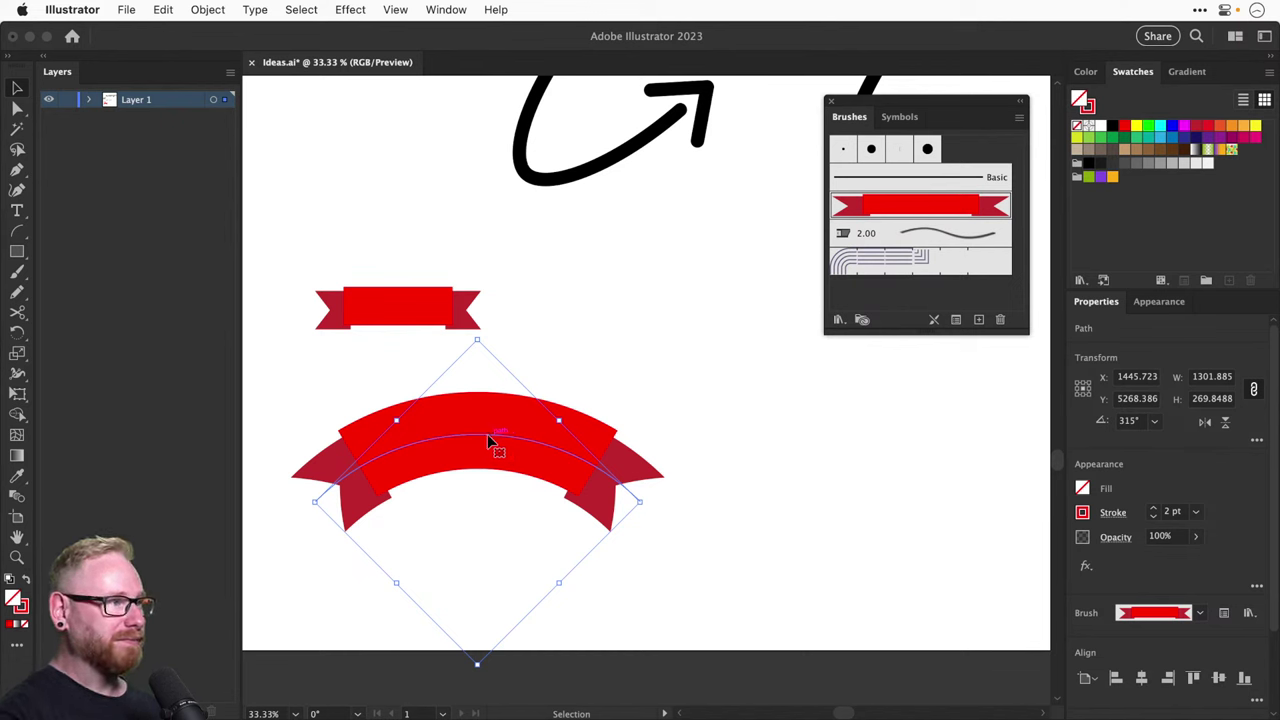
Drag the curved ribbon back up about 56 px toward the straight ribbon
left_click_drag(480, 436, 482, 421)
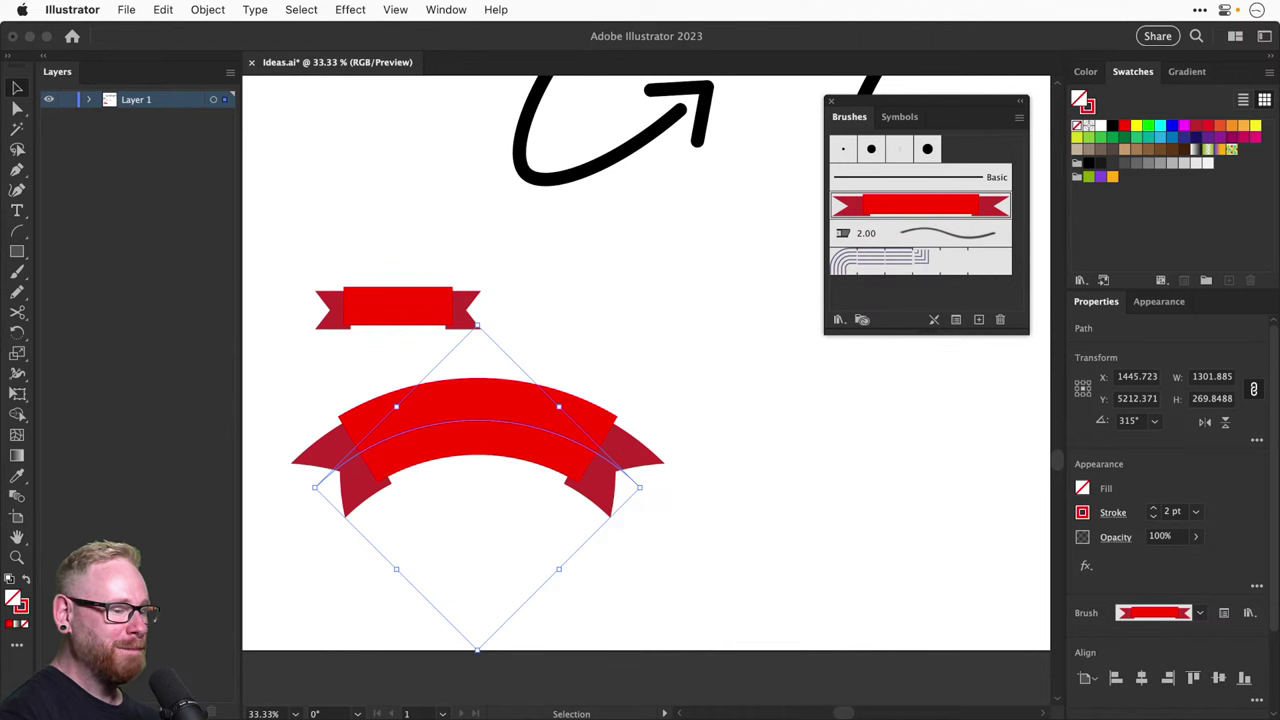
Narrow the arched ribbon to about 974 × 202 px with a 1.5 pt stroke, then fit the artboard
left_click(634, 421)
left_click(641, 490)
left_click_drag(641, 490, 557, 487)
left_click(1153, 516)
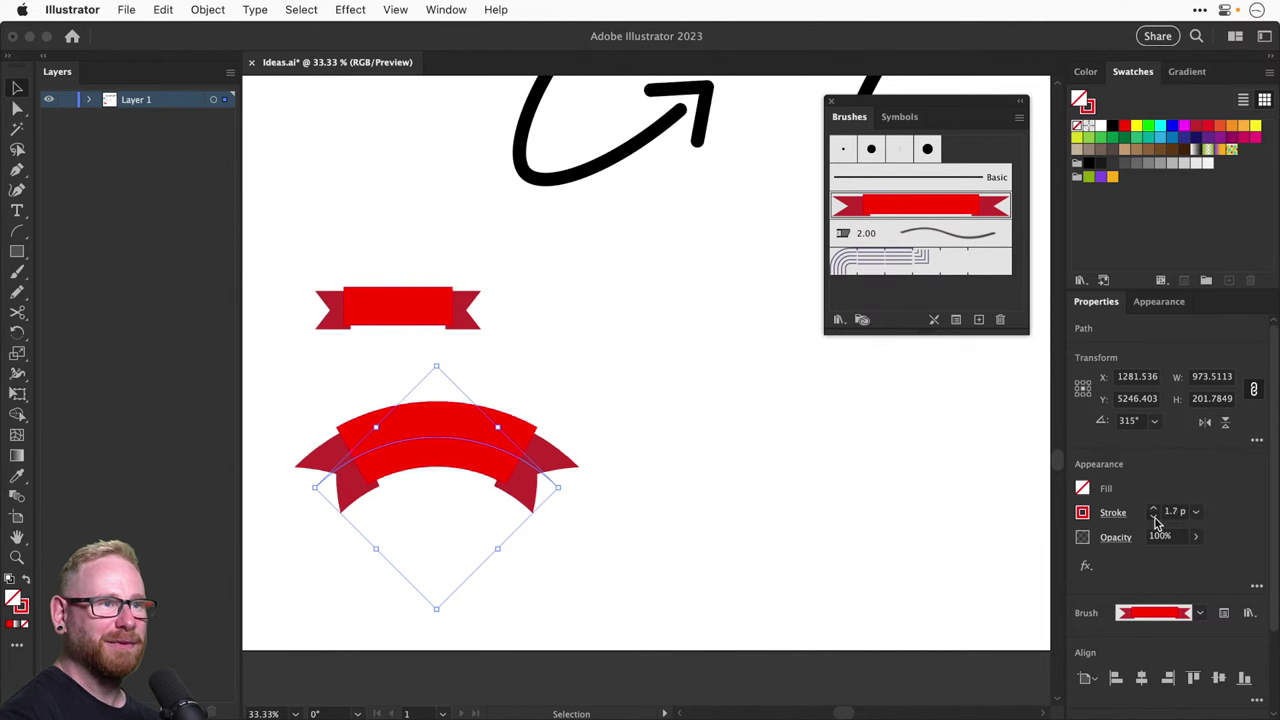
left_click(1153, 516)
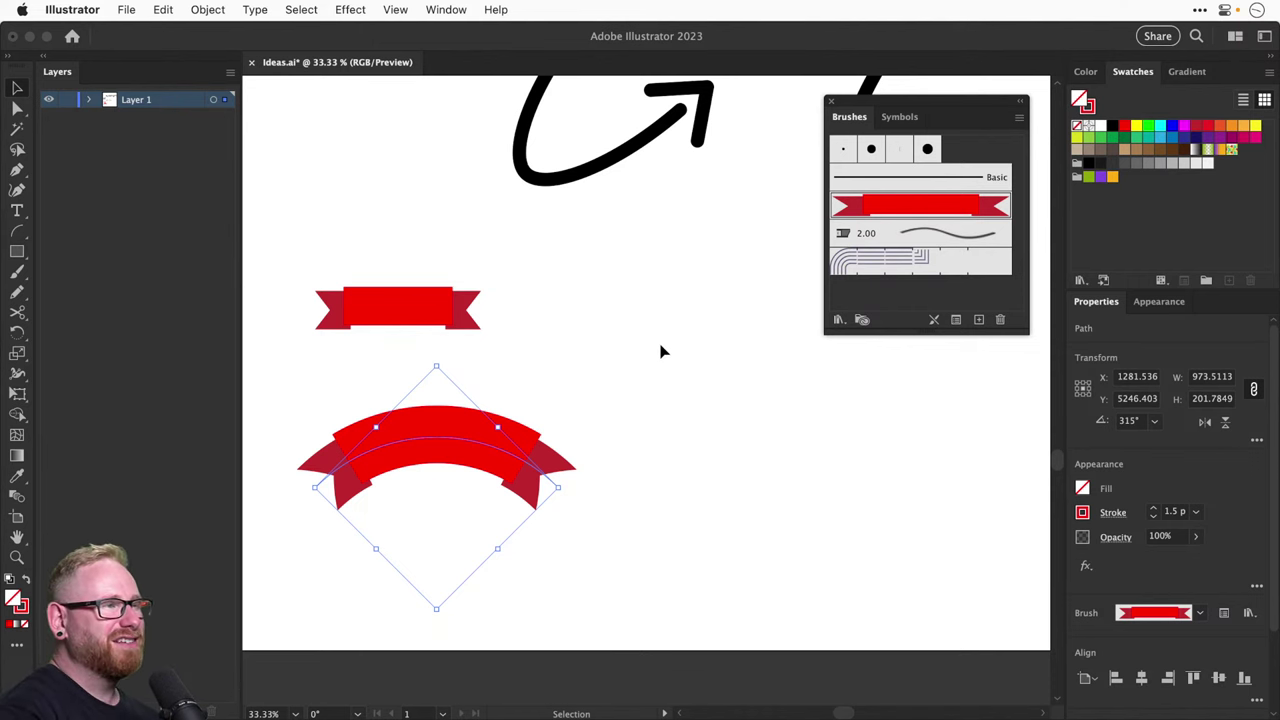
key("super+0")
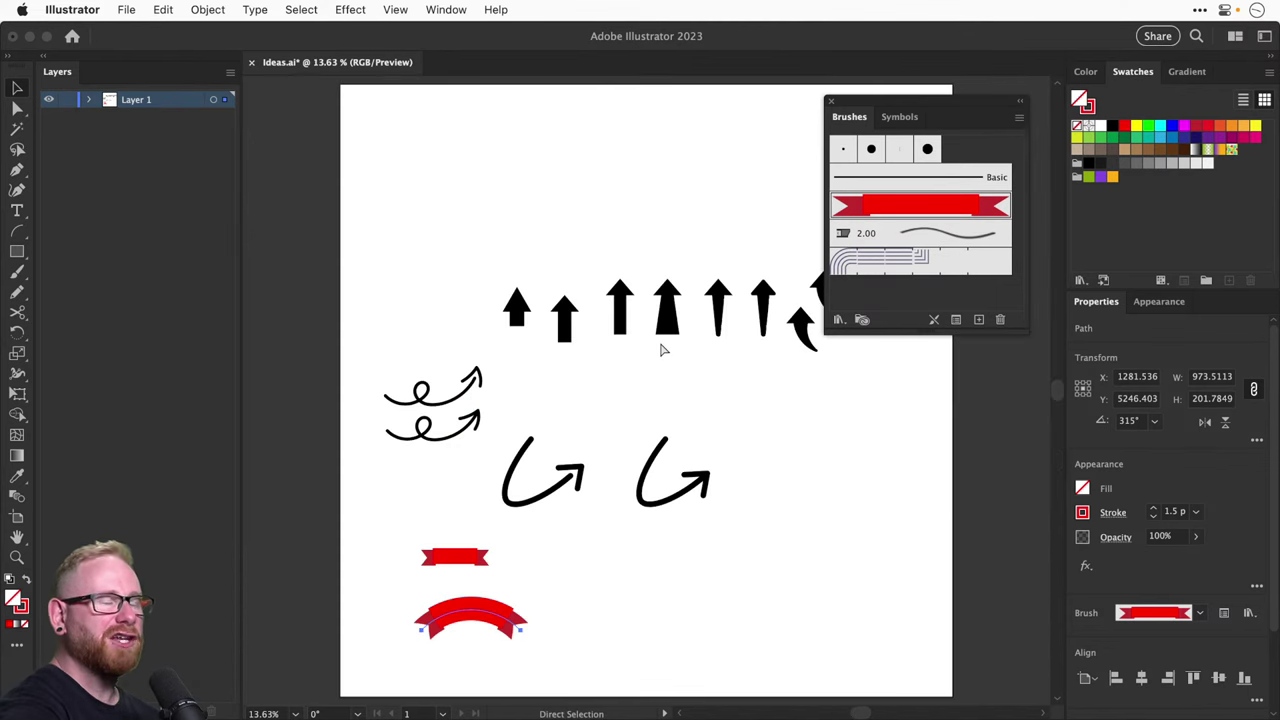
key("v")
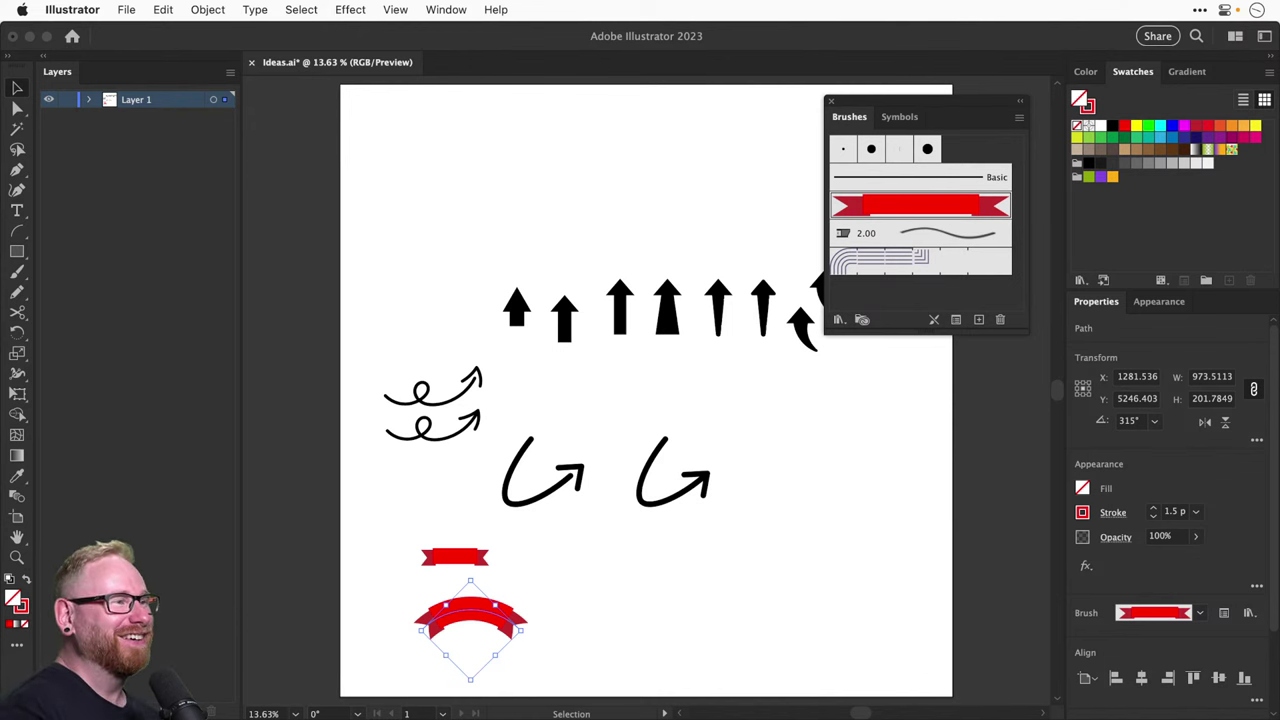
left_click(642, 146)
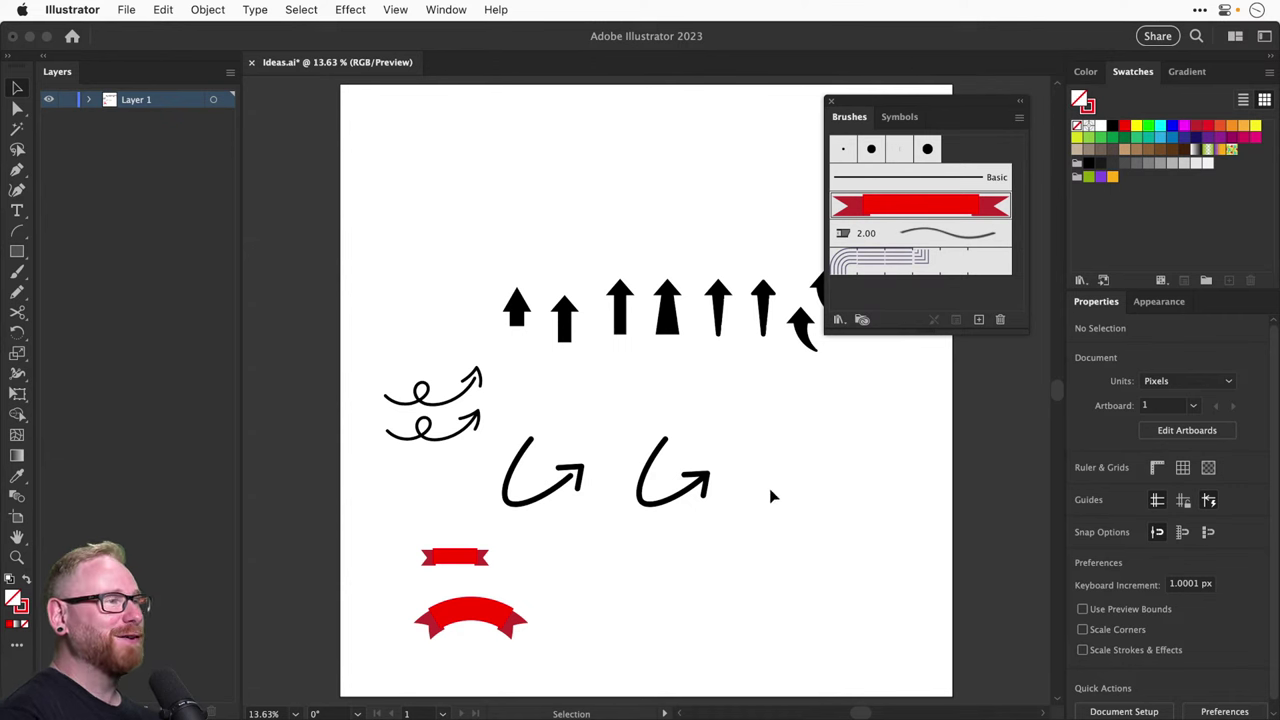
Draw an ellipse right of the hooked arrow and give it the arrow's thick black stroke
left_click(829, 102)
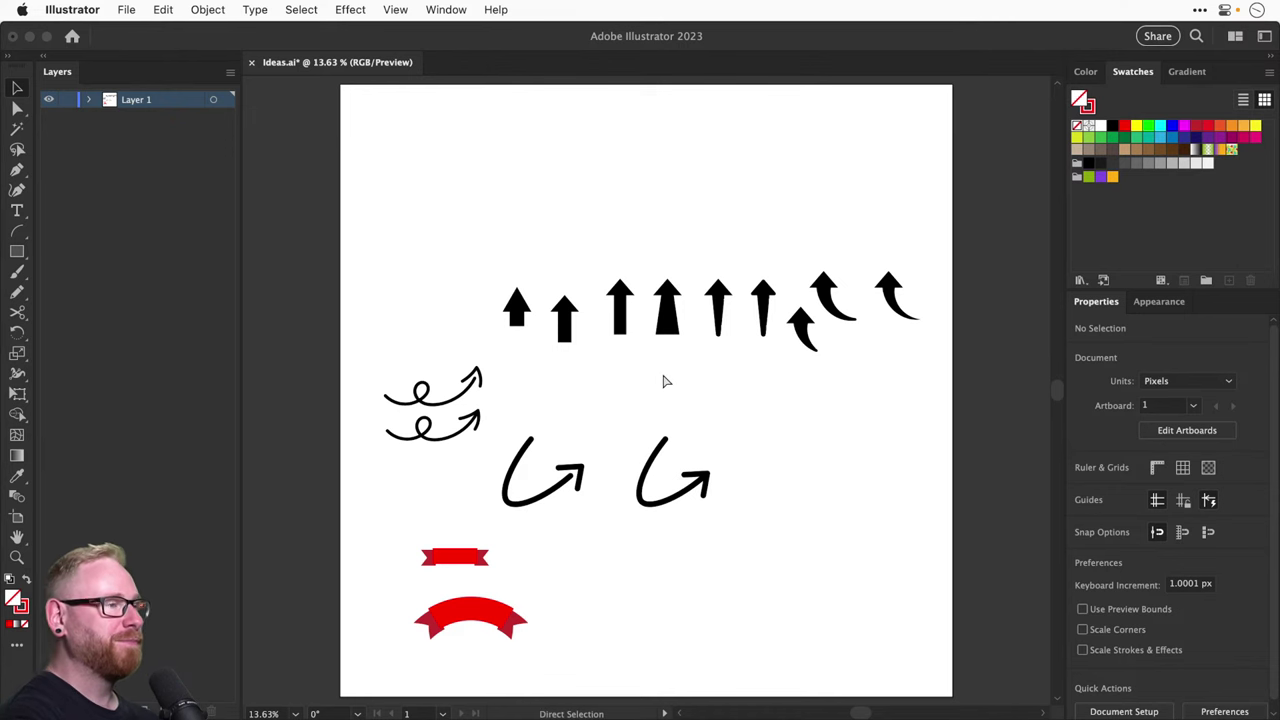
key("super+equal")
key("super+equal")
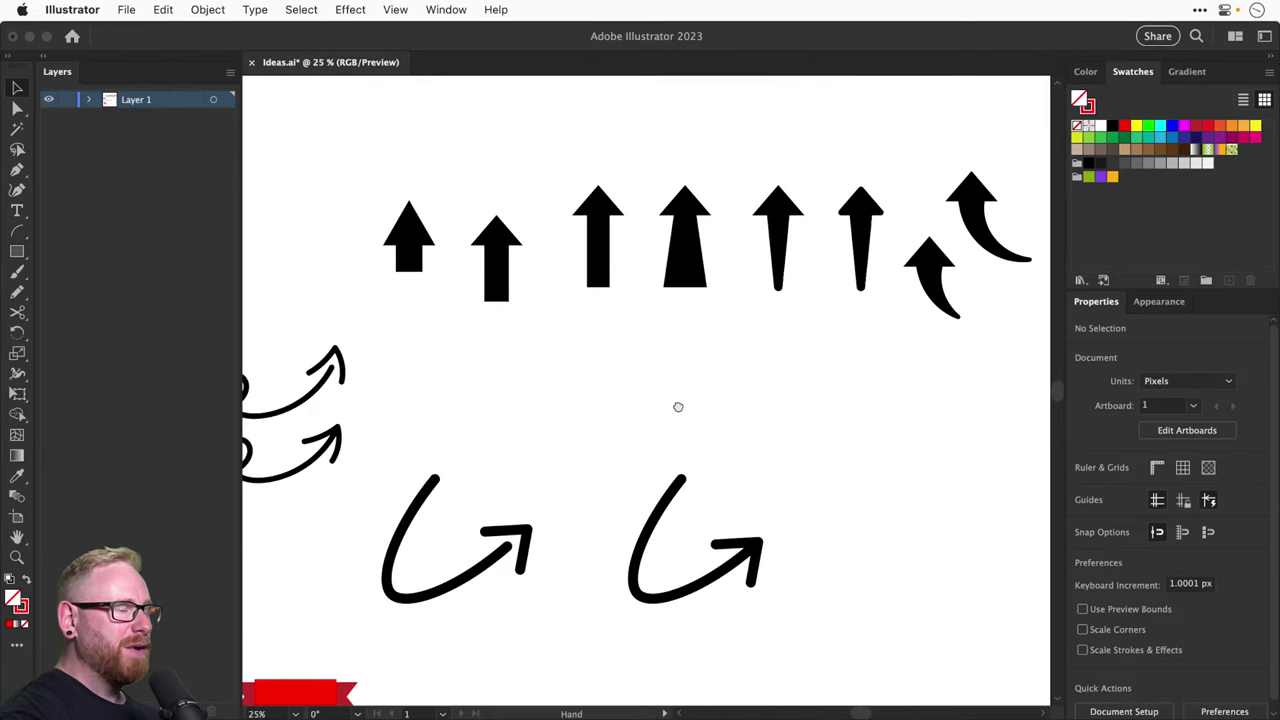
left_click_drag(678, 408, 530, 310)
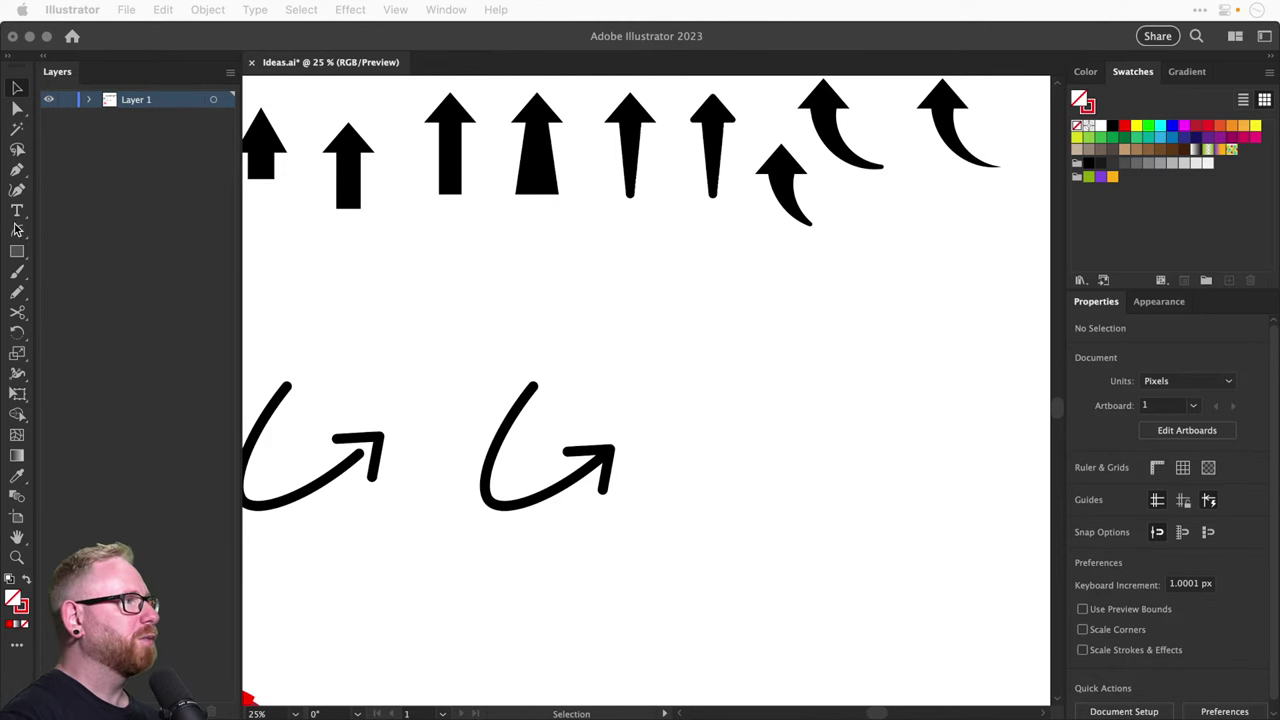
left_click(16, 253)
left_click_drag(16, 253, 60, 291)
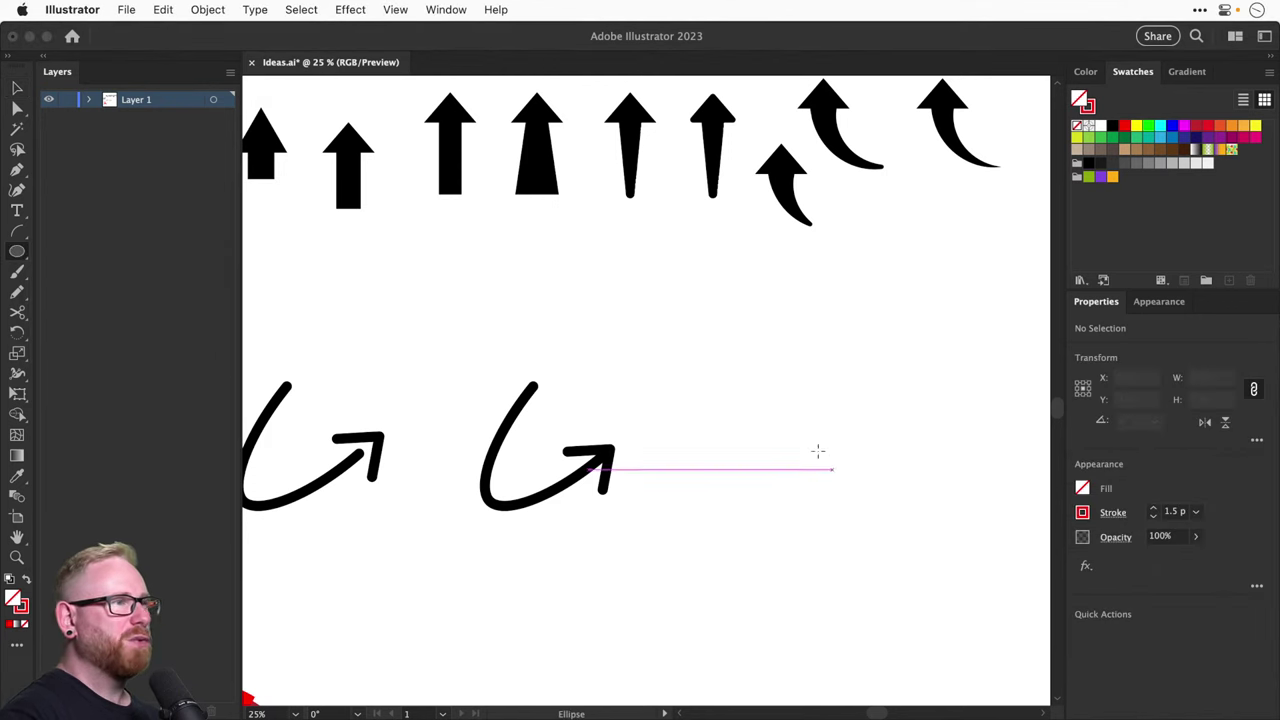
left_click_drag(754, 380, 731, 497)
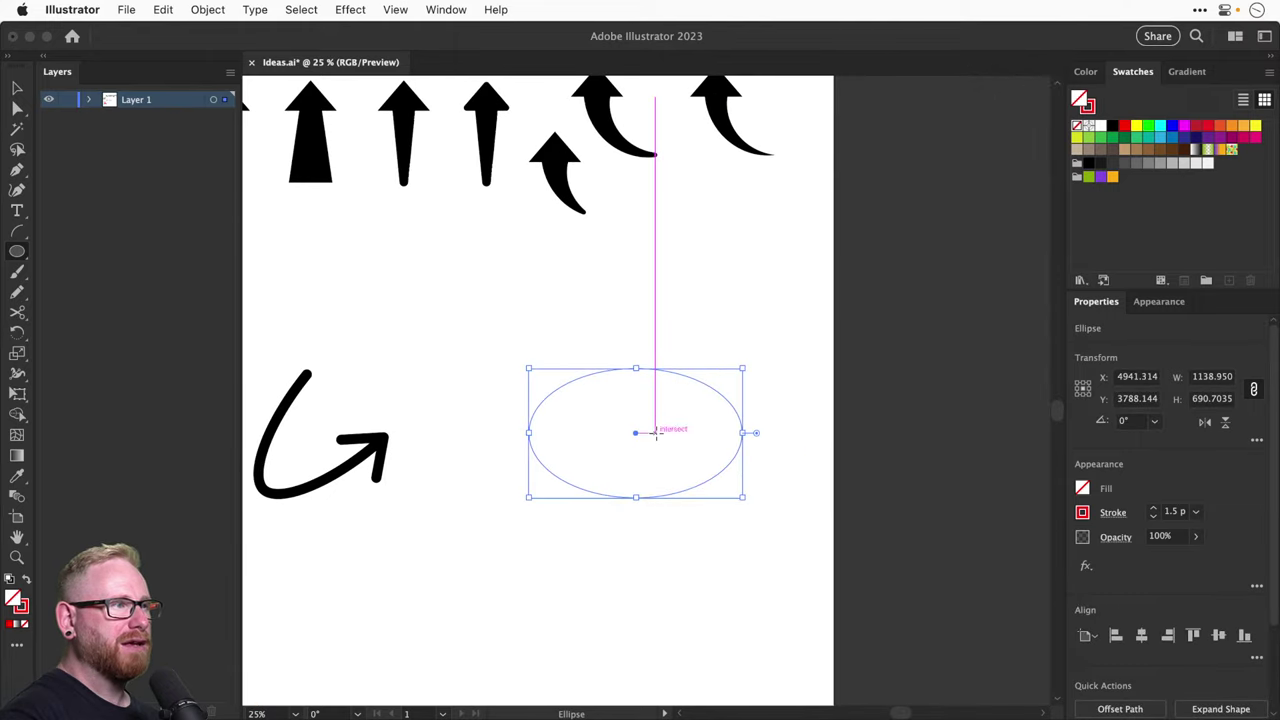
key("i")
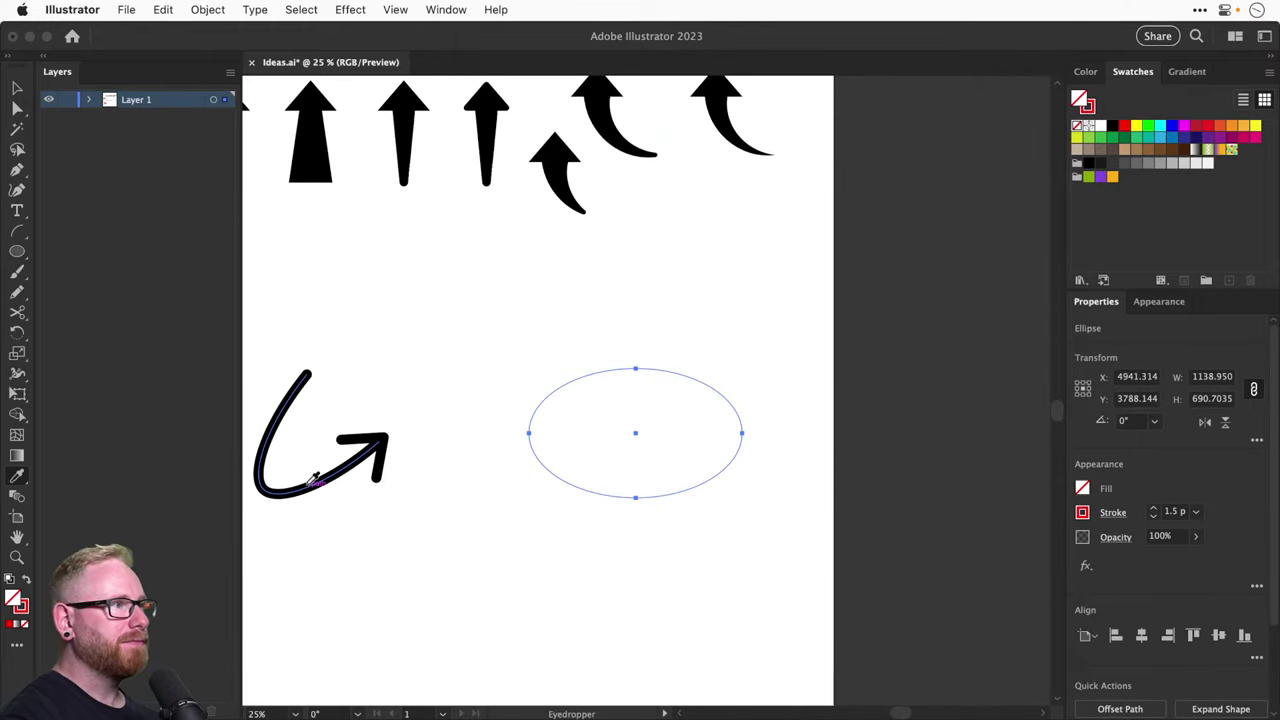
left_click(340, 470)
key("v")
Cut the ellipse near its top and delete the short top segment to leave a gap
key("c")
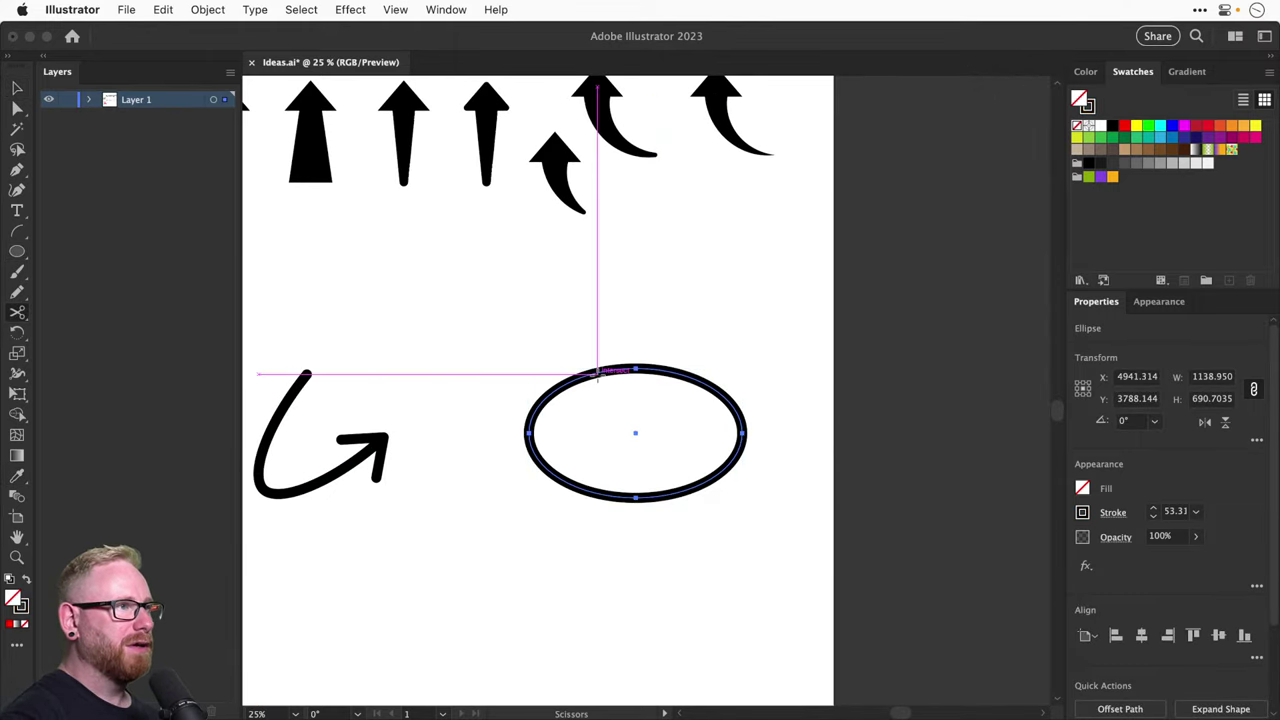
left_click(594, 370)
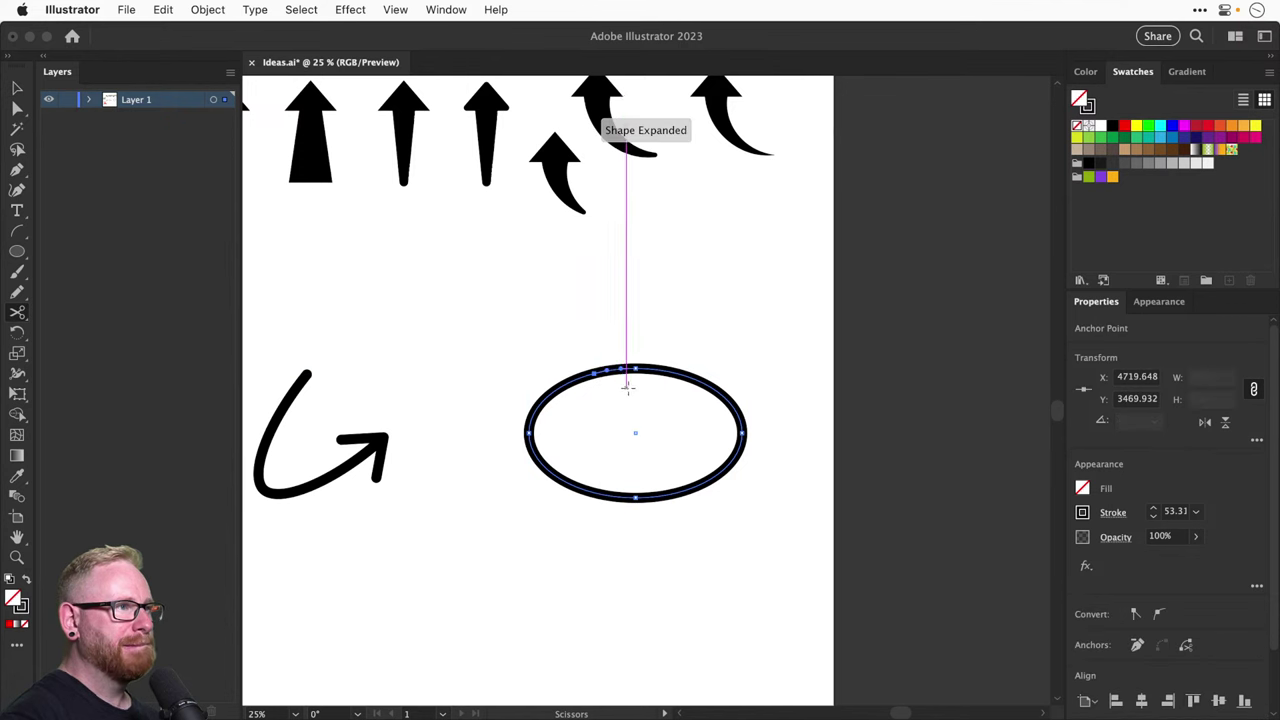
key("v")
key("a")
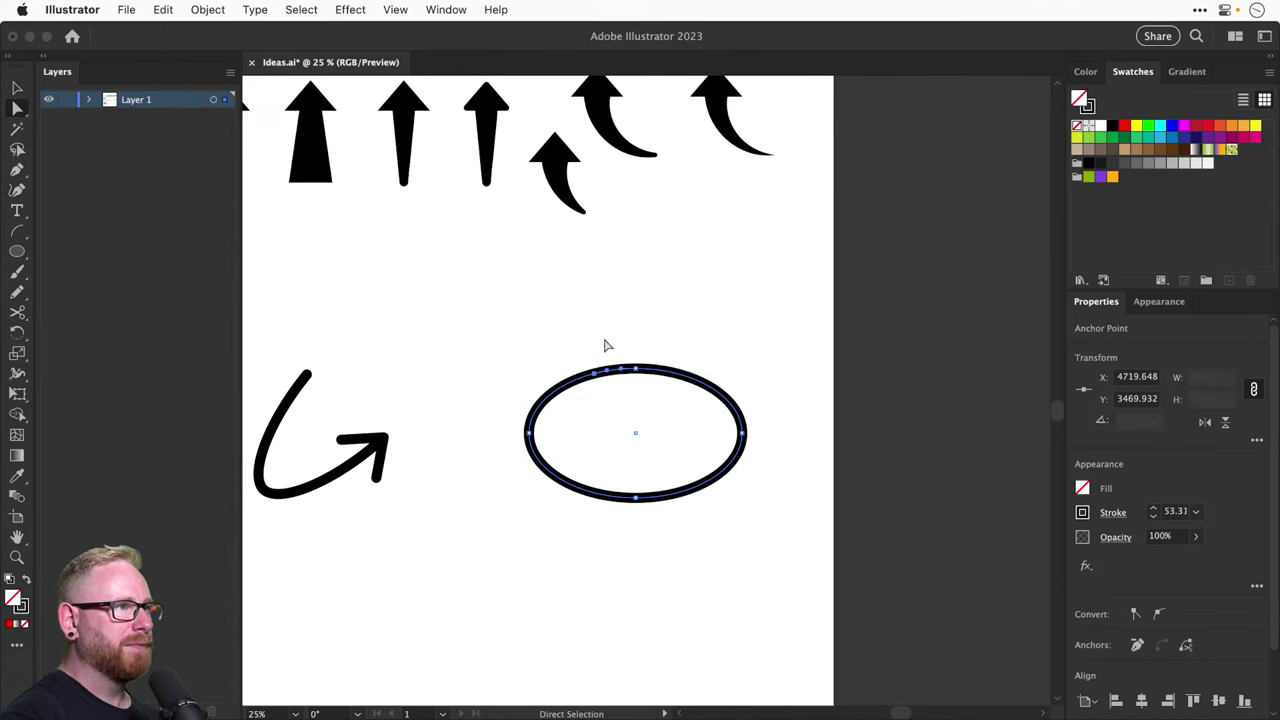
left_click(617, 371)
key("Delete")
key("super+z")
Copy the hooked arrow's head onto the ellipse gap, rotated to point left
key("v")
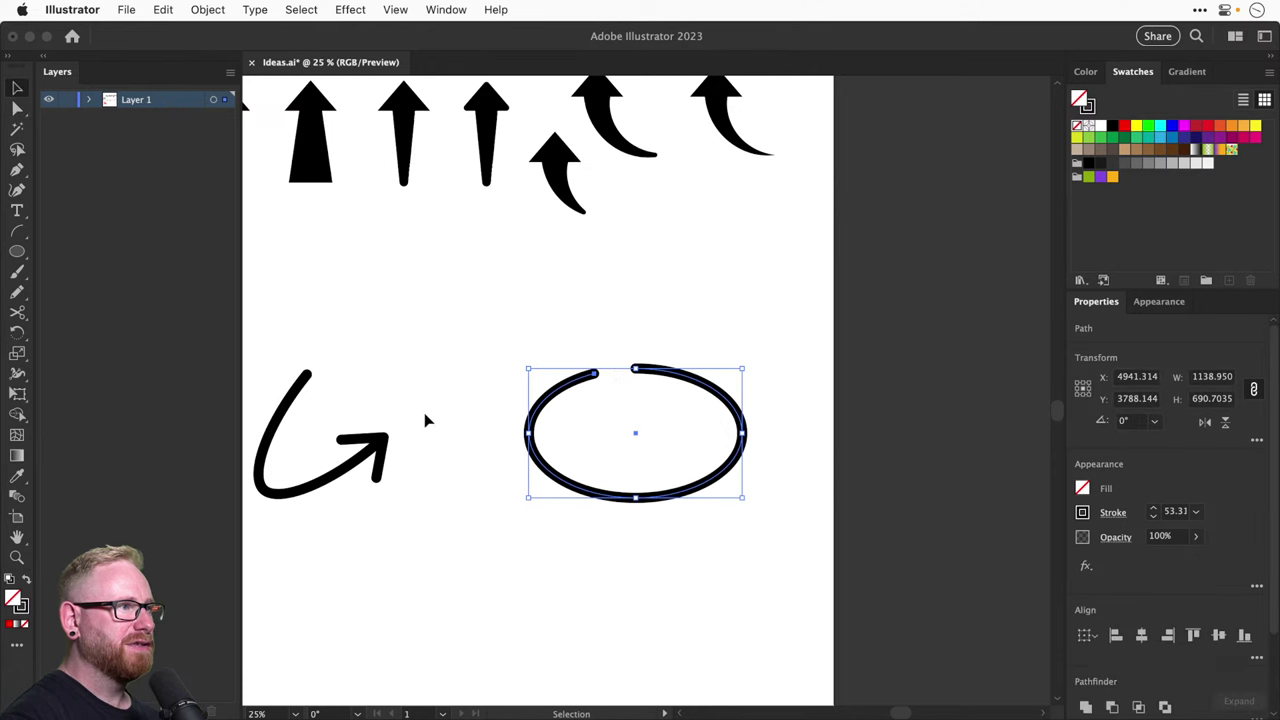
left_click_drag(372, 442, 612, 362)
key("r")
left_click_drag(680, 334, 543, 323)
key("v")
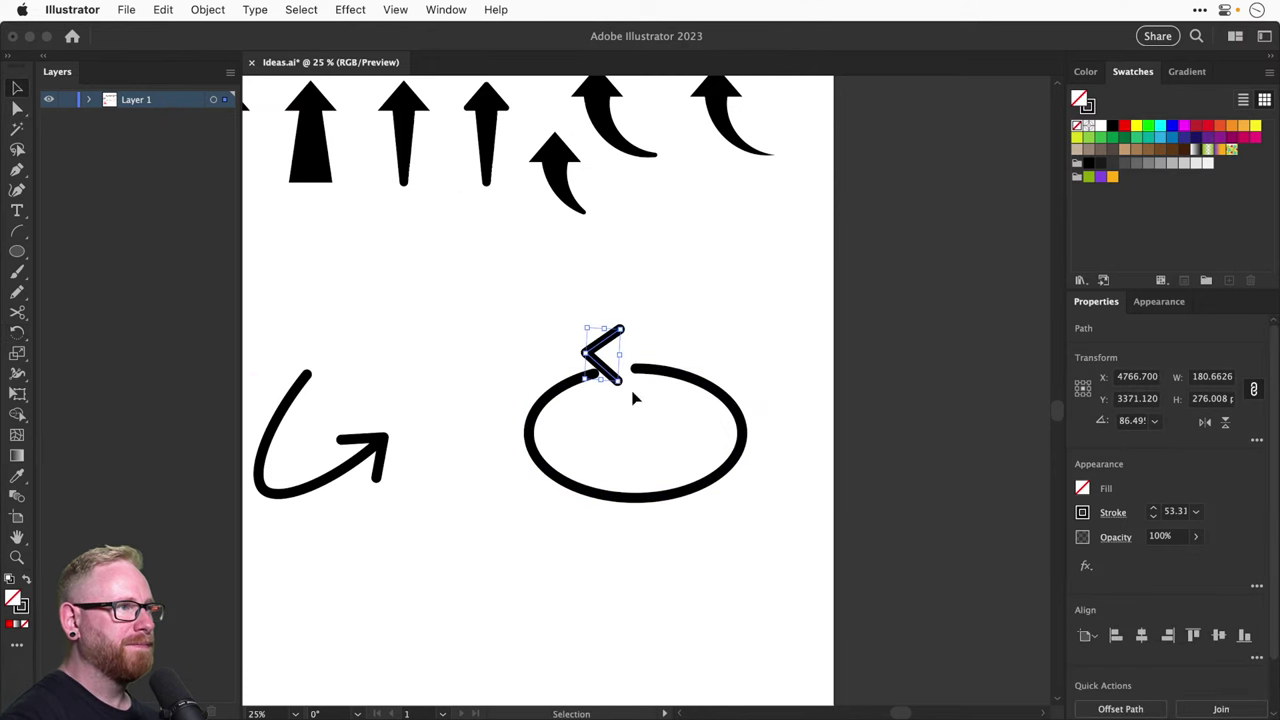
left_click_drag(612, 378, 652, 392)
Resize and tilt the arrowhead so it follows the ellipse curve at the gap
scroll(680, 372, "up", 5)
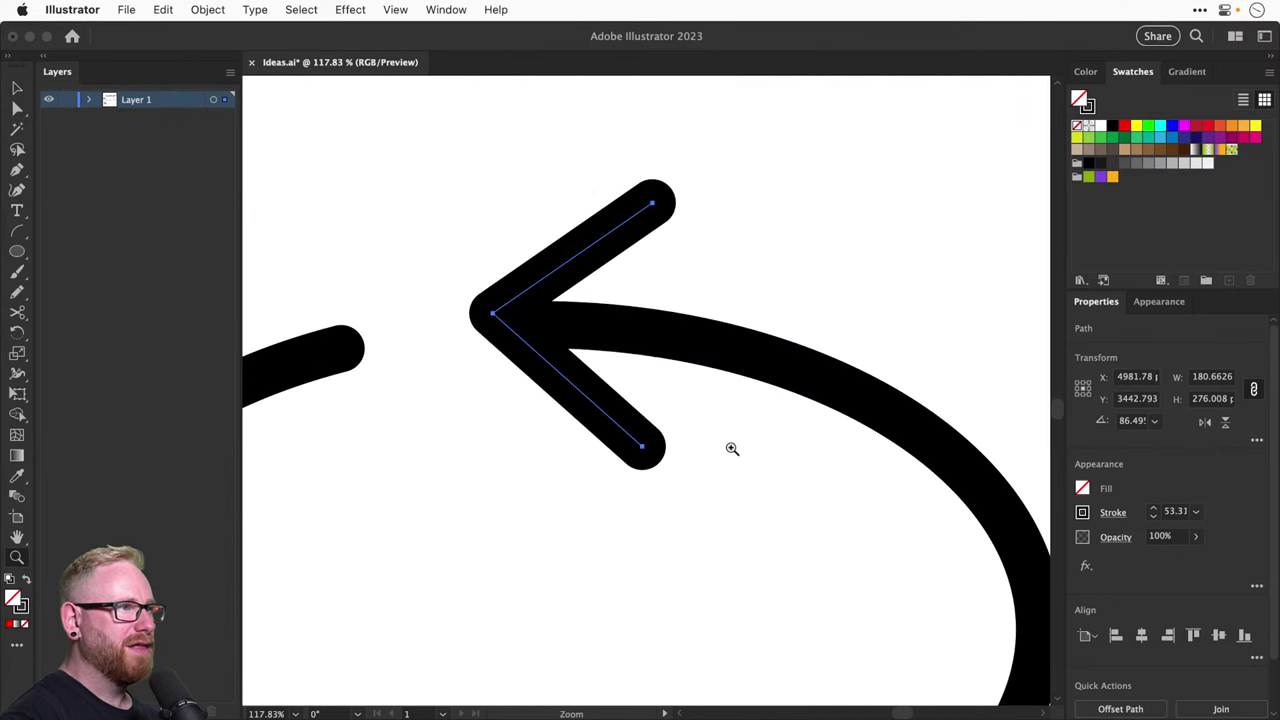
left_click_drag(651, 196, 591, 263)
key("r")
mouse_move(674, 277)
left_mouse_down()
mouse_move(708, 338)
mouse_move(671, 220)
mouse_move(677, 303)
mouse_move(684, 271)
left_mouse_up()
key("super+z")
key("v")
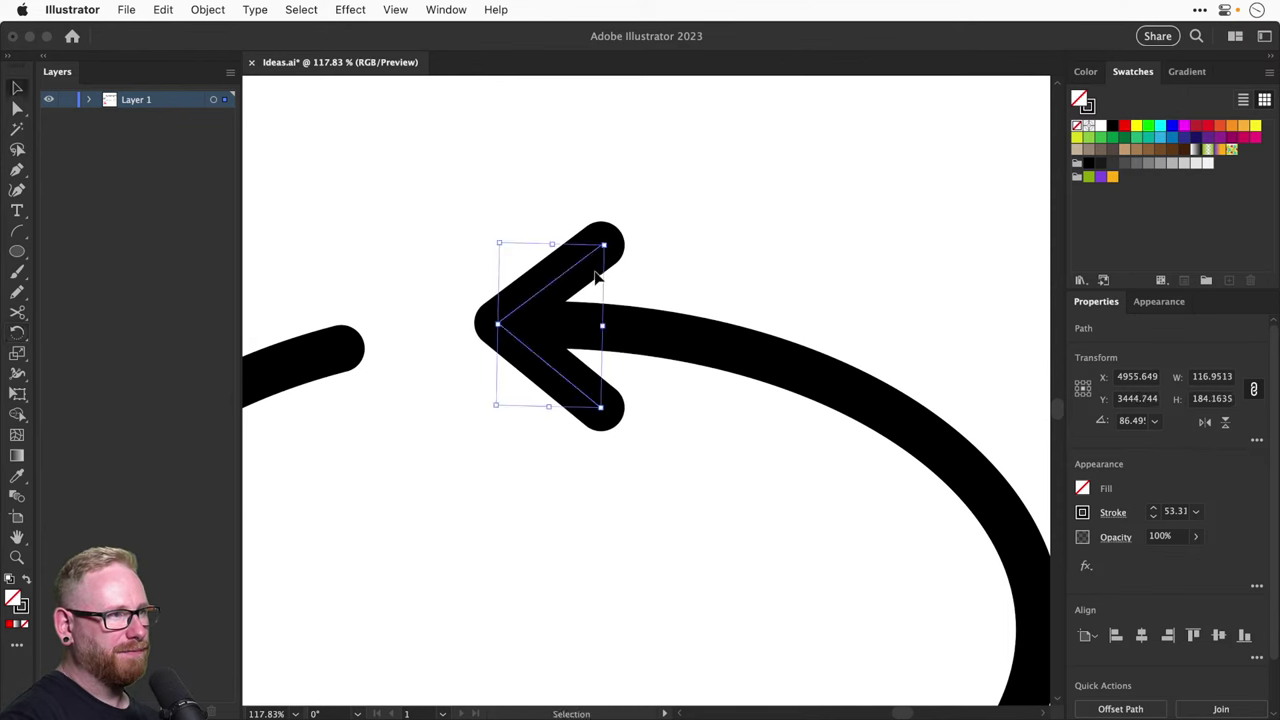
left_click_drag(574, 277, 560, 277)
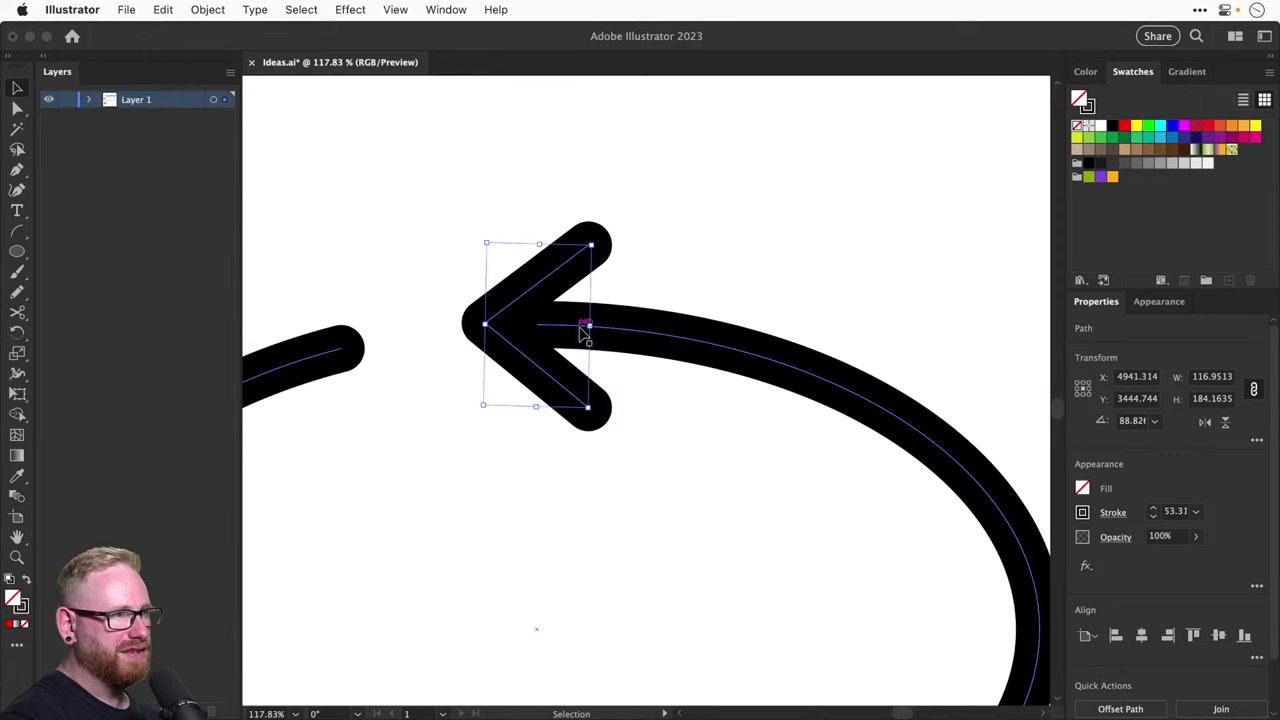
Rotate the whole circular arrow about 45°
left_click(717, 242)
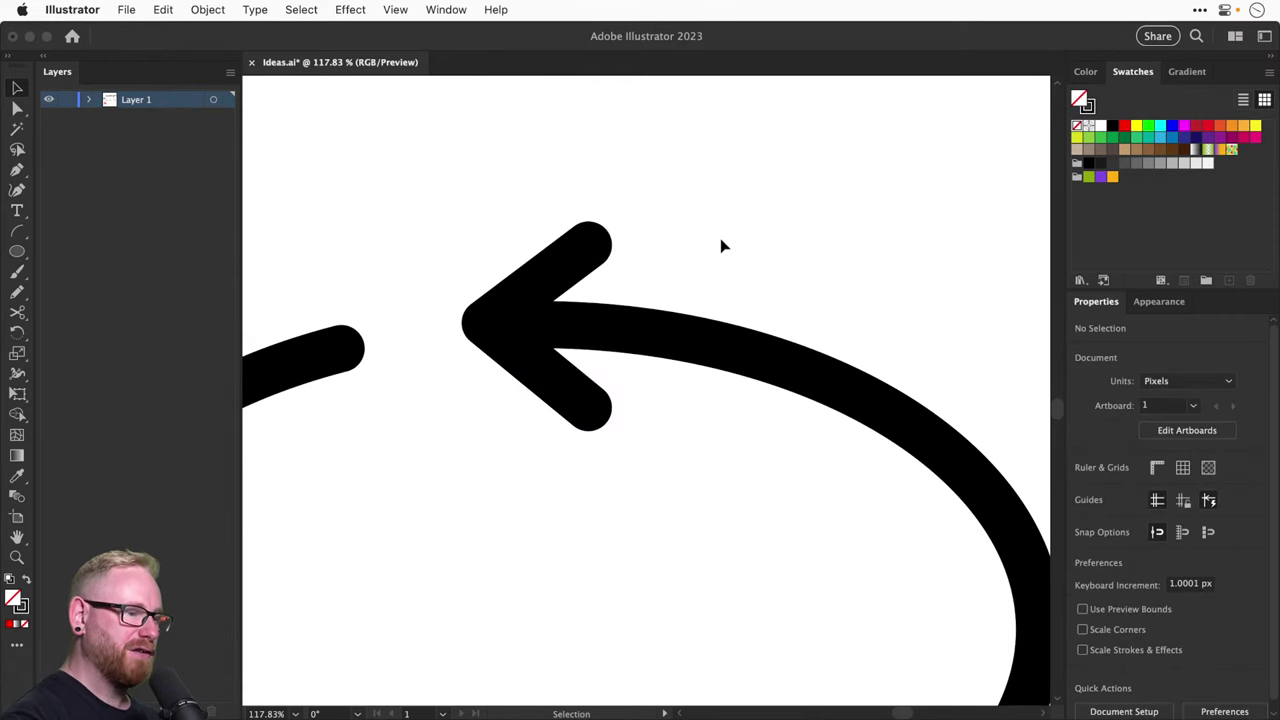
key("super+minus")
key("super+minus")
key("super+minus")
key("super+minus")
key("super+minus")
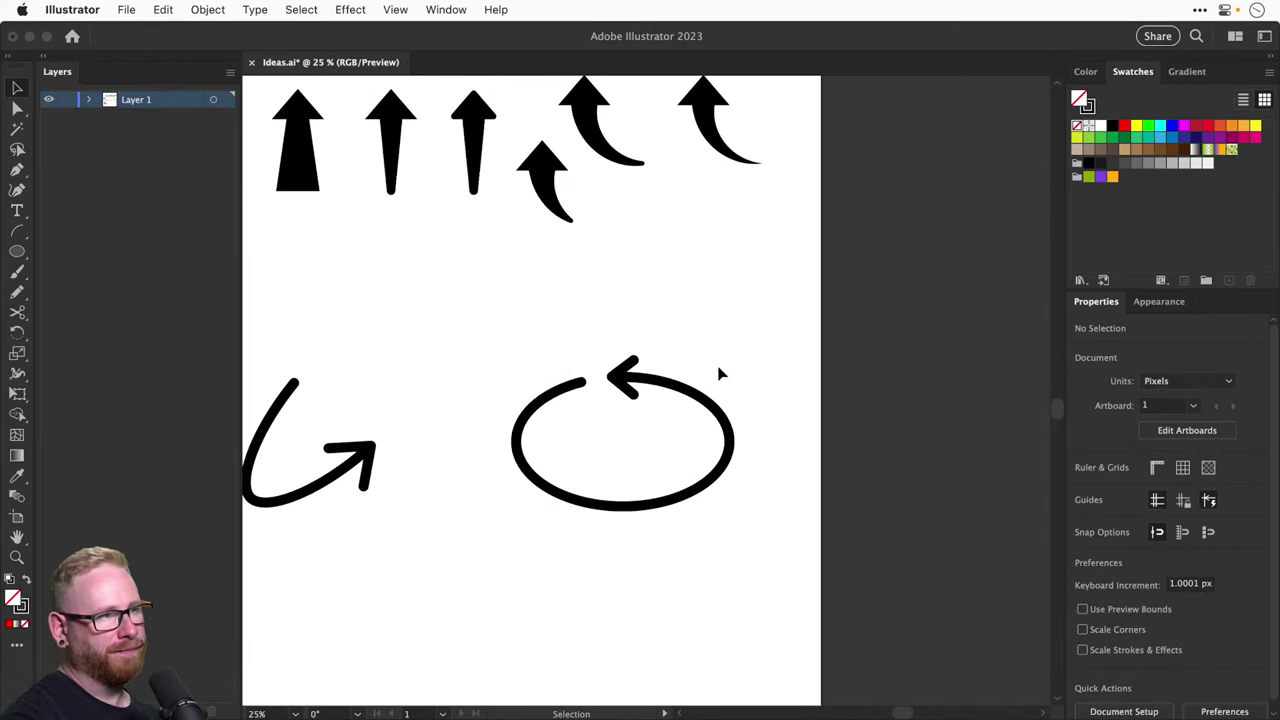
key("z")
key("v")
left_click_drag(498, 344, 640, 420)
key("r")
left_click_drag(757, 374, 694, 406)
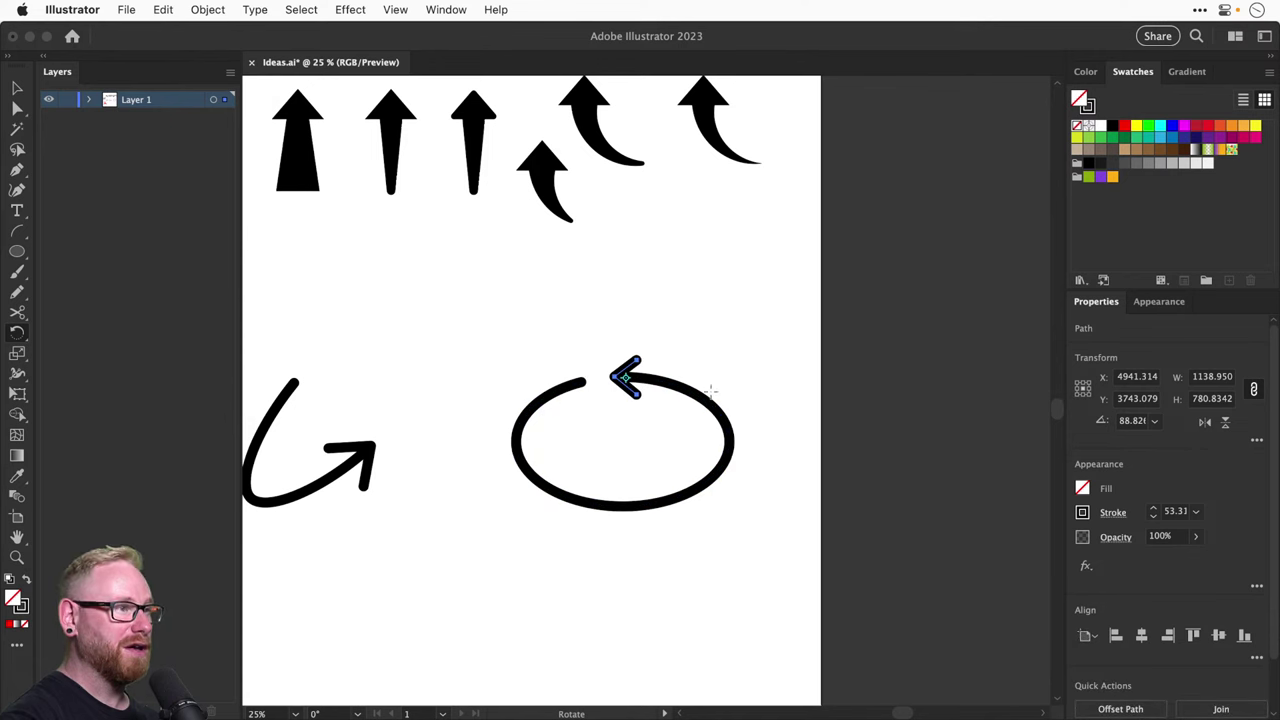
key("a")
left_click(712, 398)
Shrink the circular arrow about its centre
key("super+minus")
key("super+minus")
key("v")
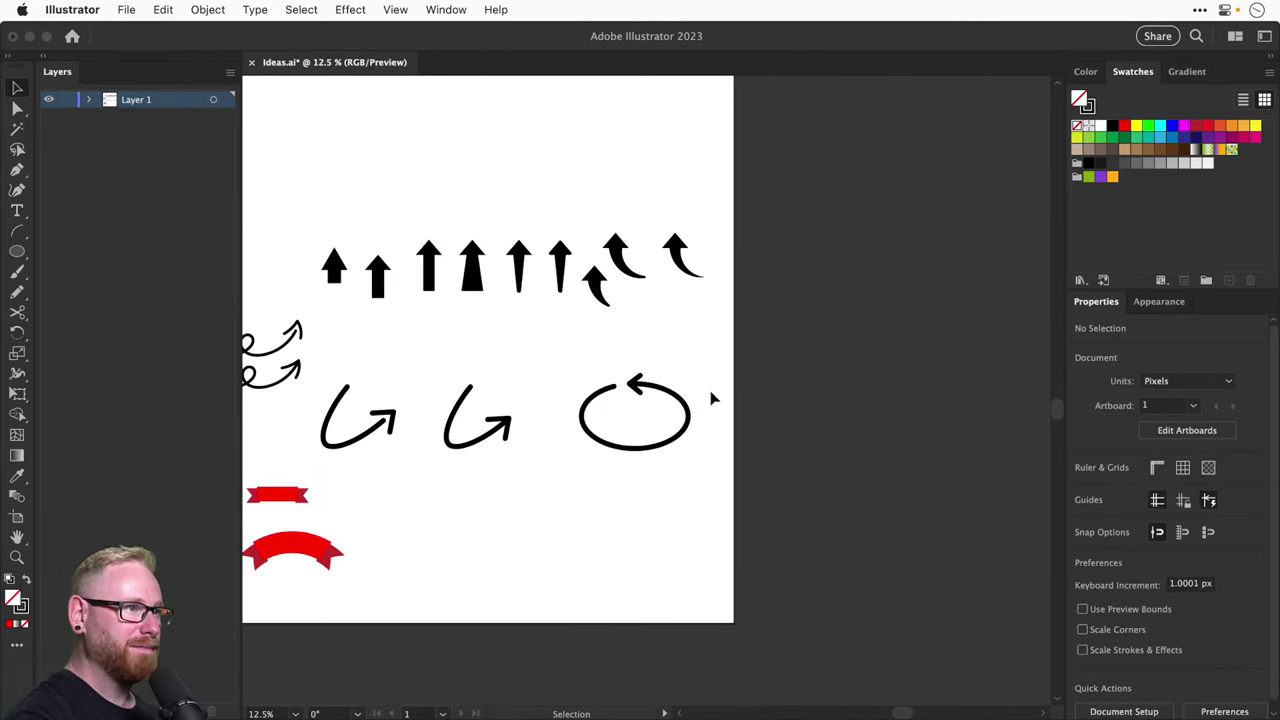
scroll(660, 402, "left", 2)
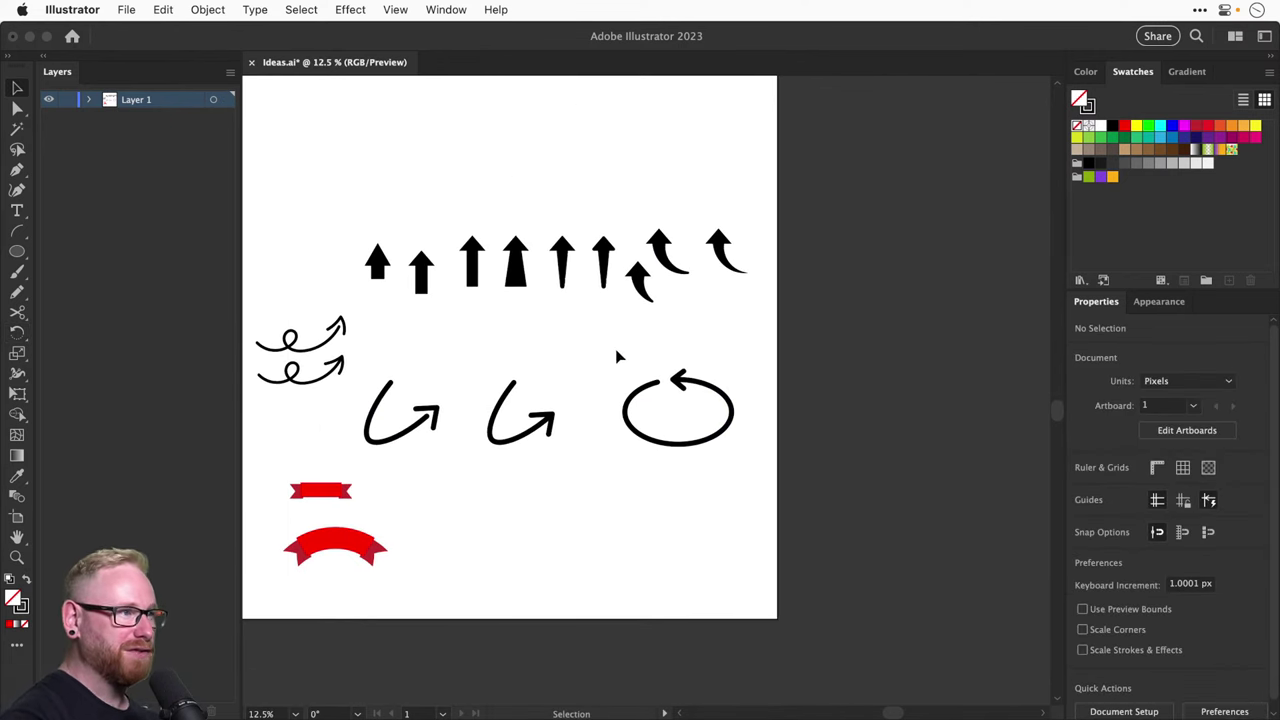
scroll(620, 360, "left", 3)
scroll(620, 360, "up", 1)
left_click(757, 453)
left_click_drag(778, 465, 748, 441)
left_click(784, 383)
Move the circular arrow toward the artboard centre and resize it
left_click(746, 424)
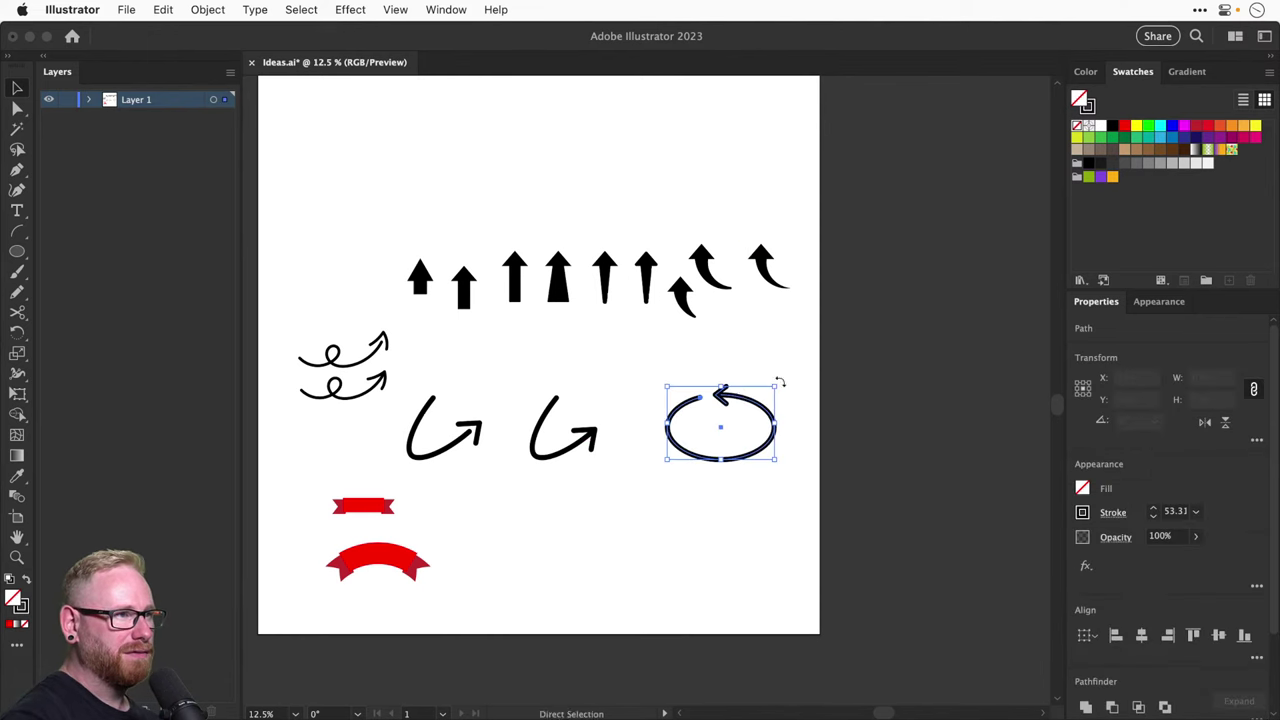
scroll(700, 415, "up", 5)
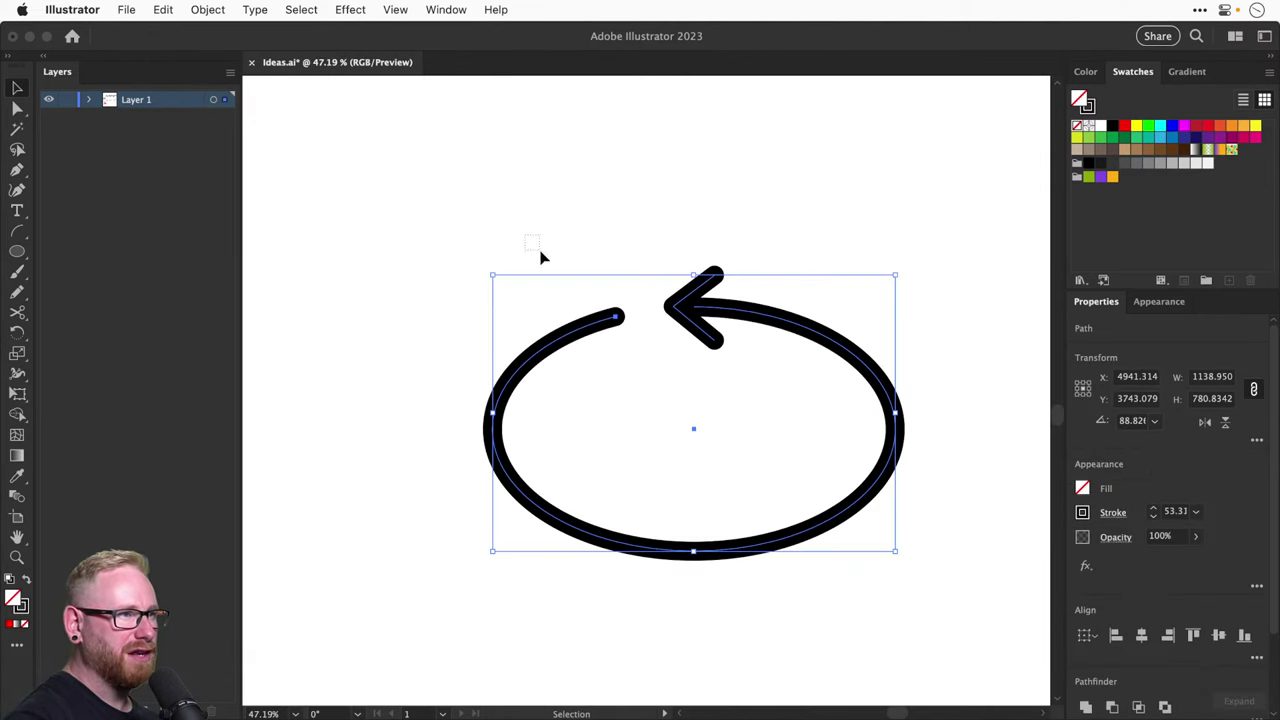
scroll(689, 457, "up", 5)
scroll(689, 457, "left", 5)
left_click_drag(780, 585, 440, 352)
left_click_drag(788, 537, 740, 500)
left_click(752, 506)
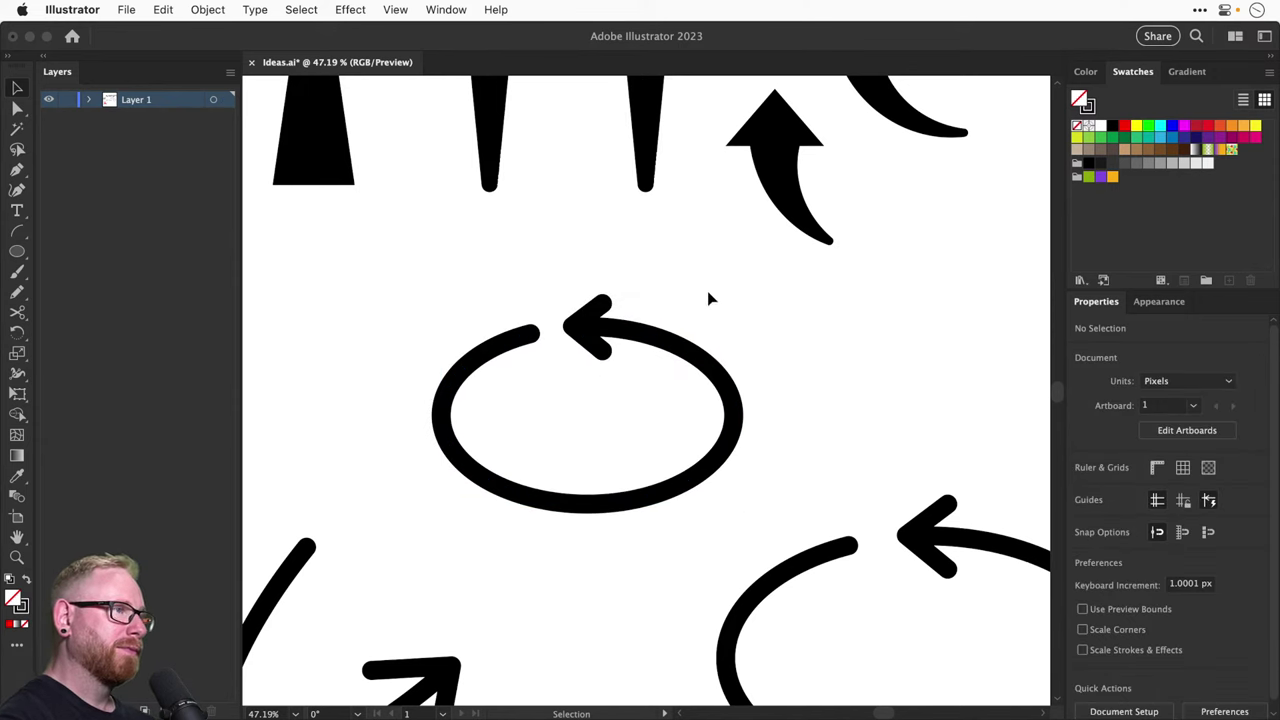
Delete the extra small circular arrow copy
key("a")
key("super+minus")
key("super+minus")
key("super+minus")
key("super+minus")
key("v")
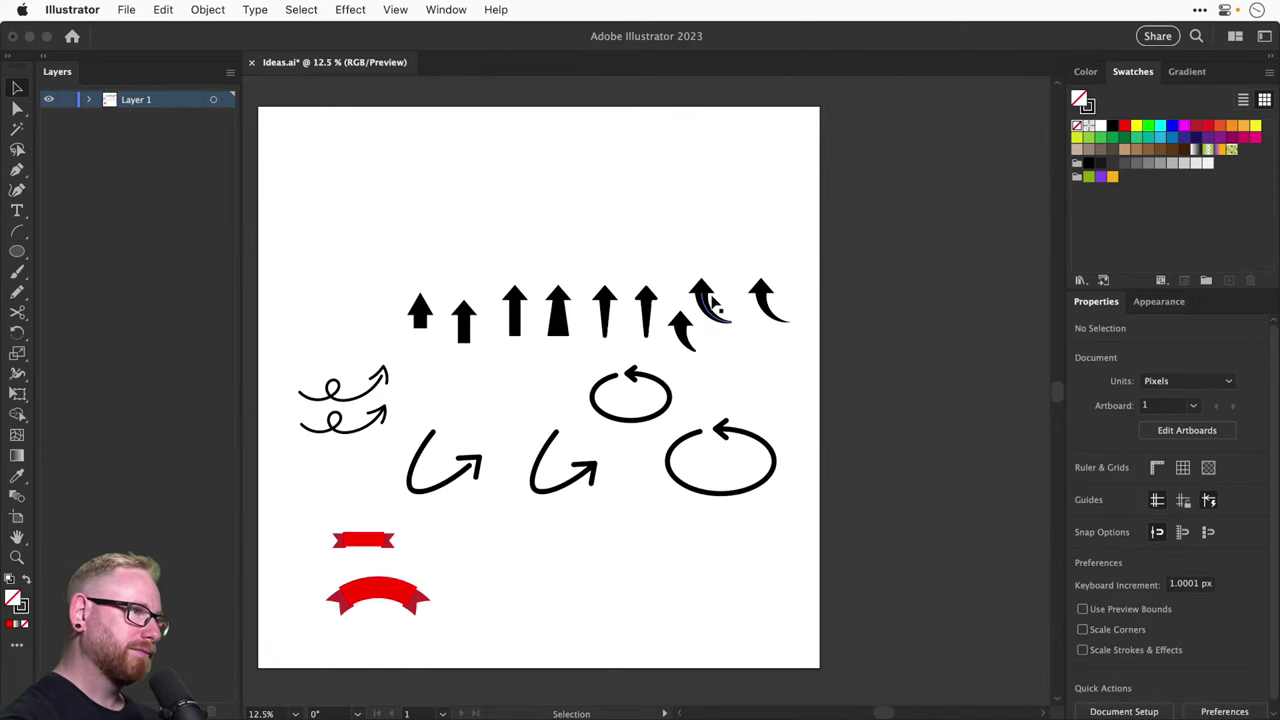
left_click_drag(558, 366, 657, 414)
key("Delete")
Shift the arrows, swirls and circle straight up and move the red banners left
left_click_drag(296, 258, 837, 514)
left_click_drag(722, 494, 712, 362)
left_click_drag(316, 500, 357, 610)
left_click(545, 424)
Move both curl arrows up beside the swirls
left_click_drag(519, 425, 582, 470)
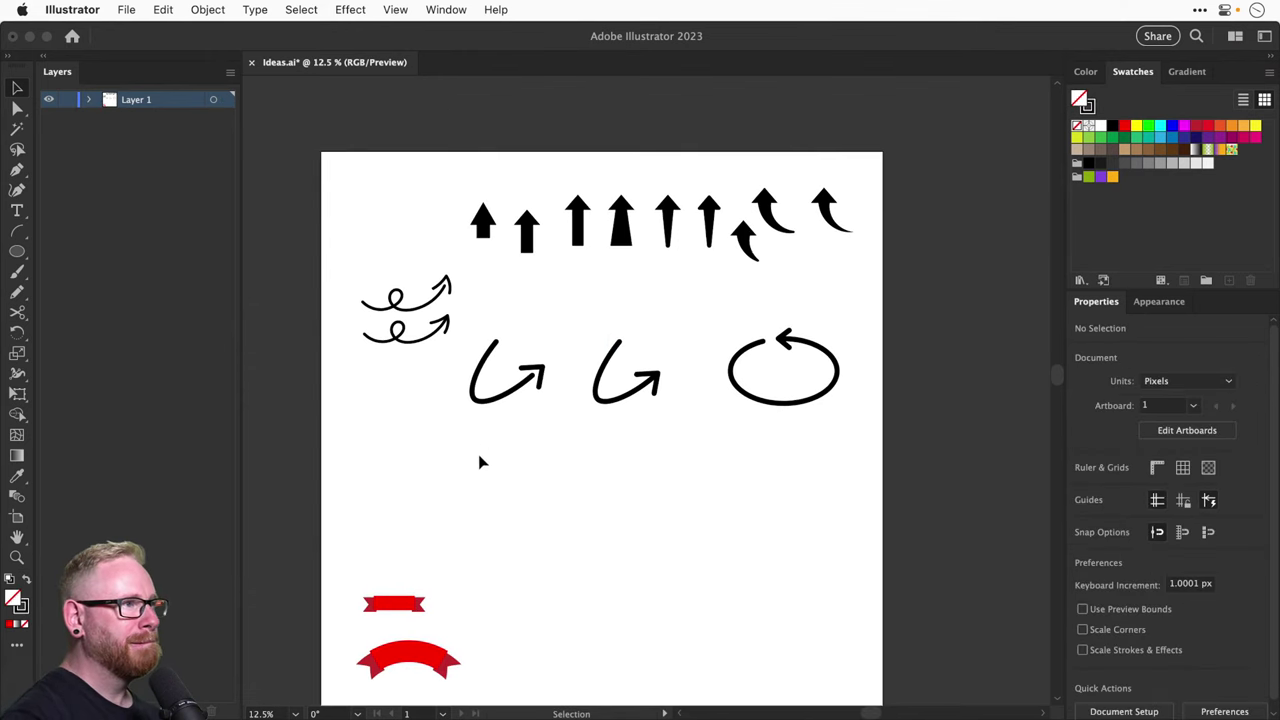
left_click_drag(480, 460, 660, 335)
left_click_drag(646, 400, 655, 339)
Save the document with the curl arrows settled beside the swirls
key("super+s")
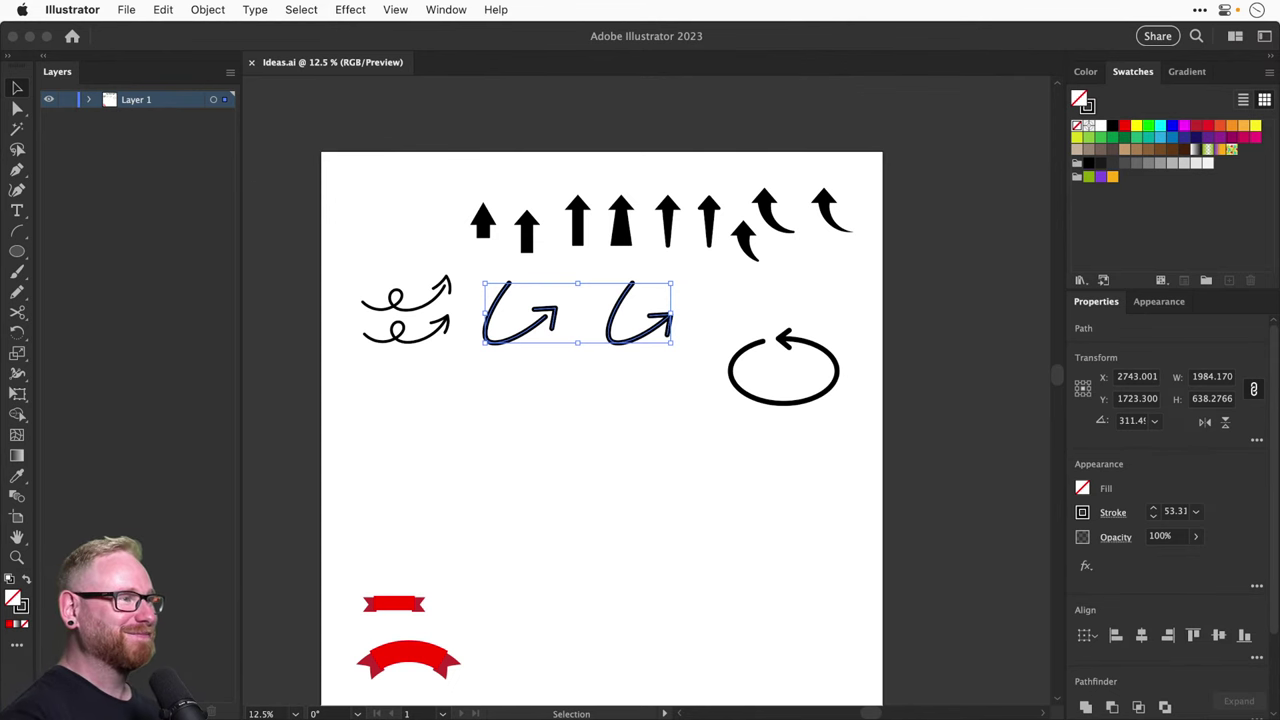
left_click(590, 453)
key("a")
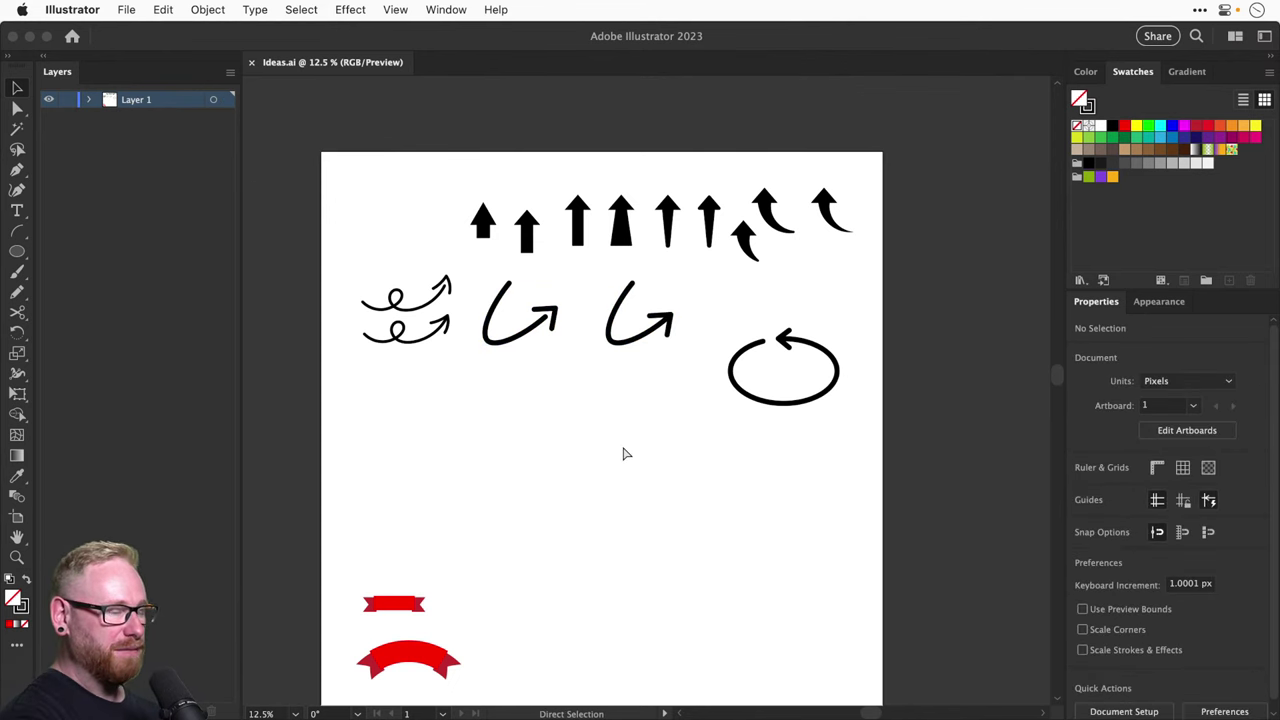
scroll(622, 454, "up", 1)
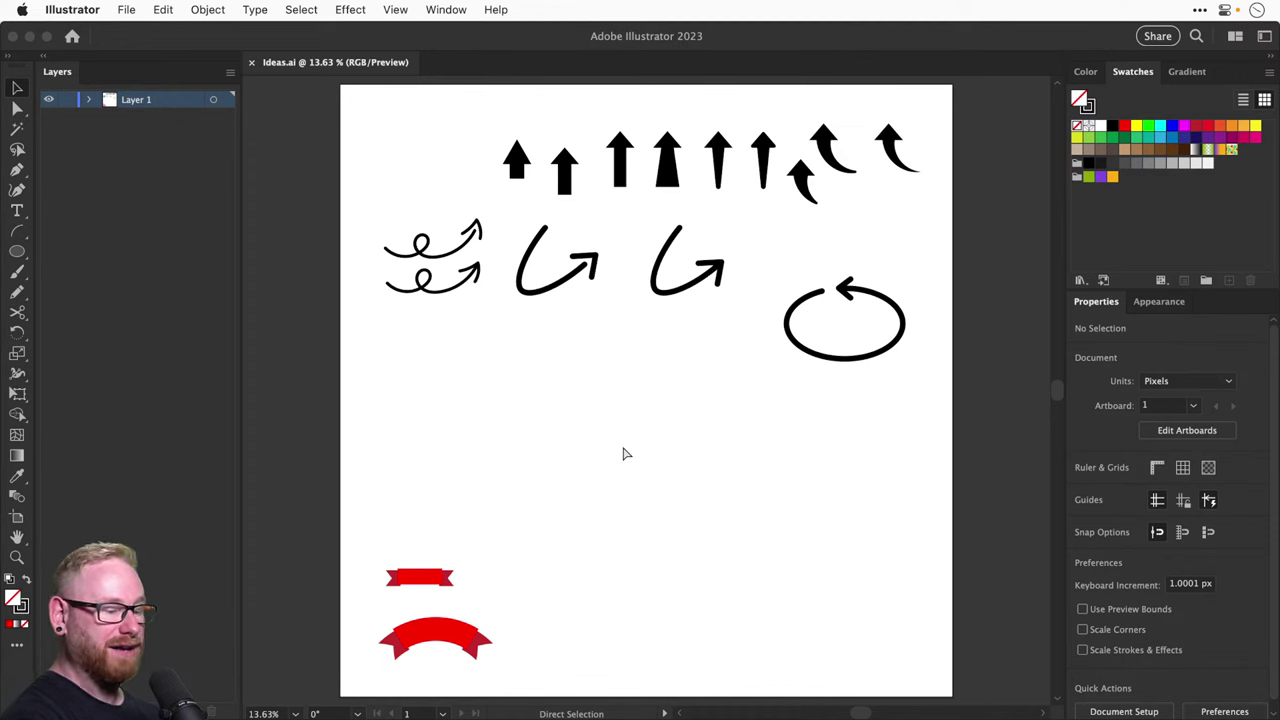
key("v")
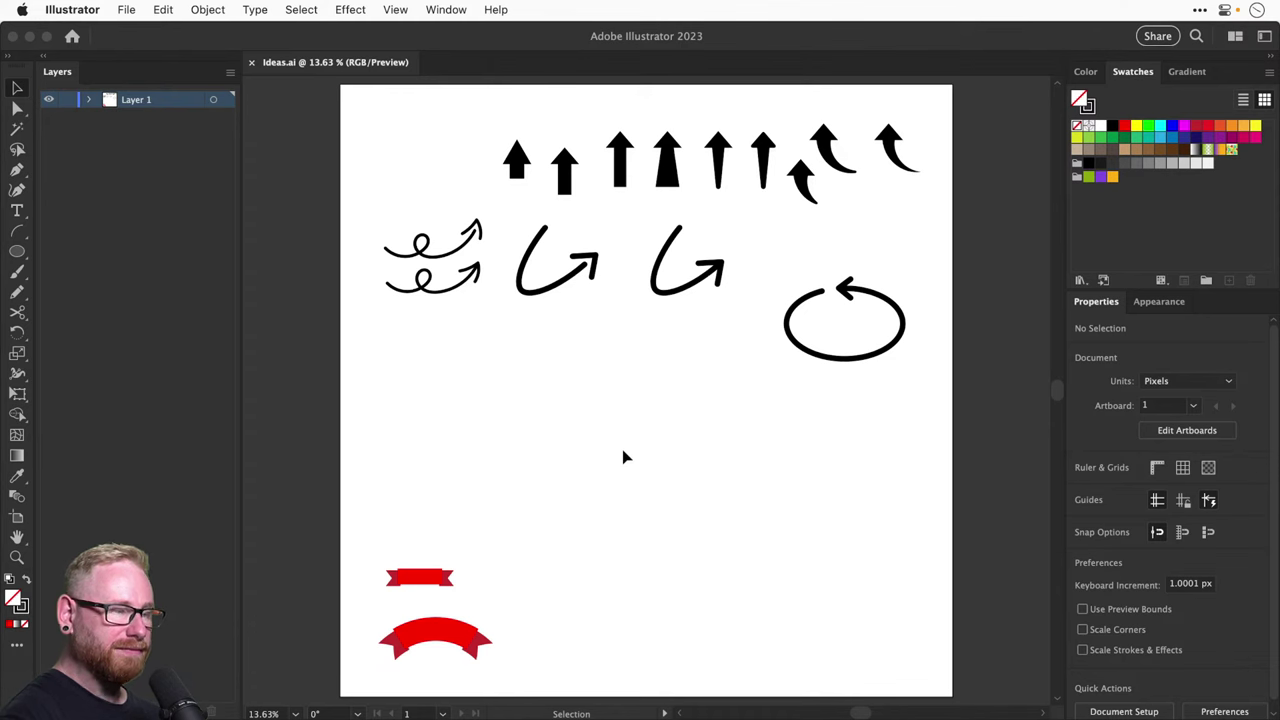
scroll(679, 423, "up", 5)
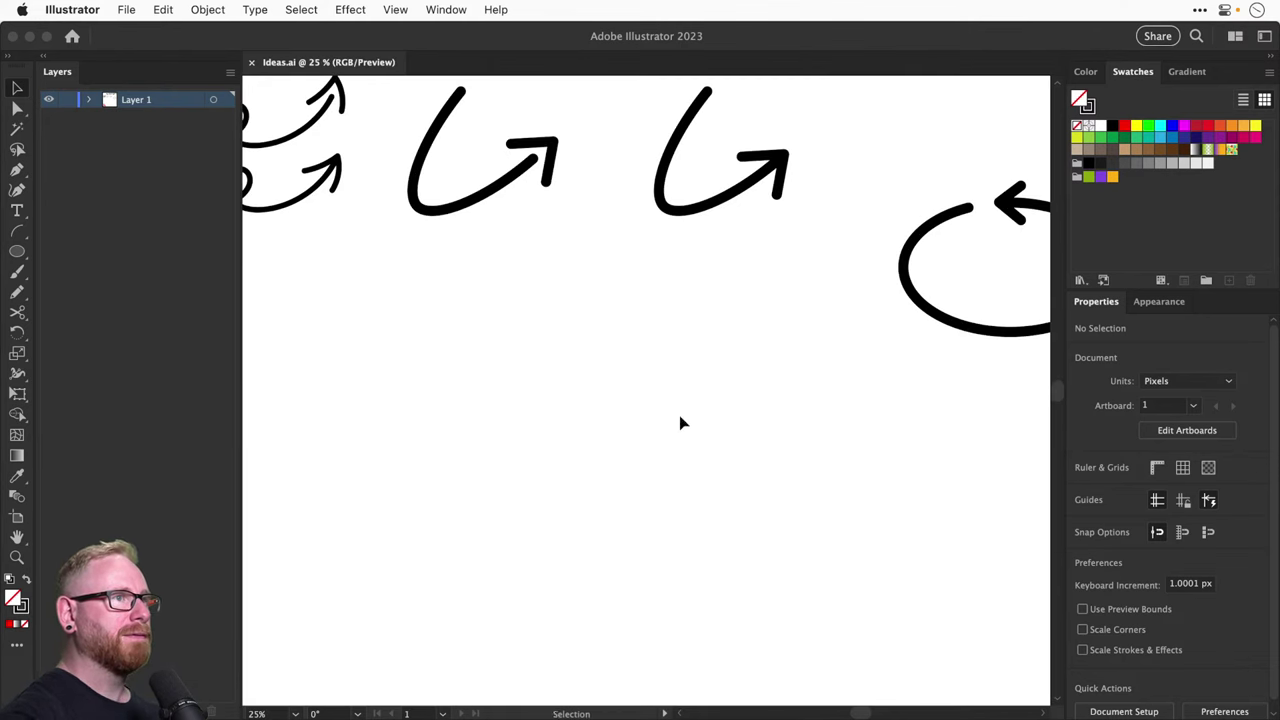
scroll(679, 423, "right", 5)
scroll(679, 423, "up", 2)
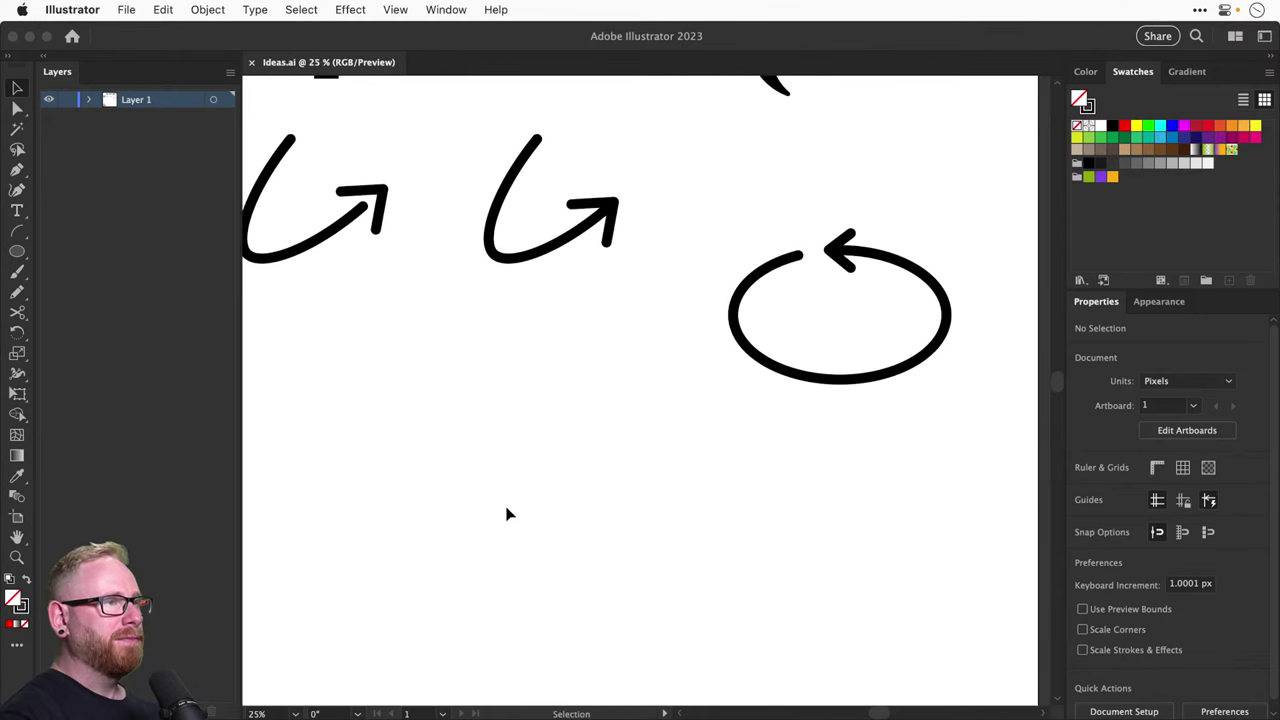
scroll(495, 500, "right", 1)
scroll(495, 500, "down", 1)
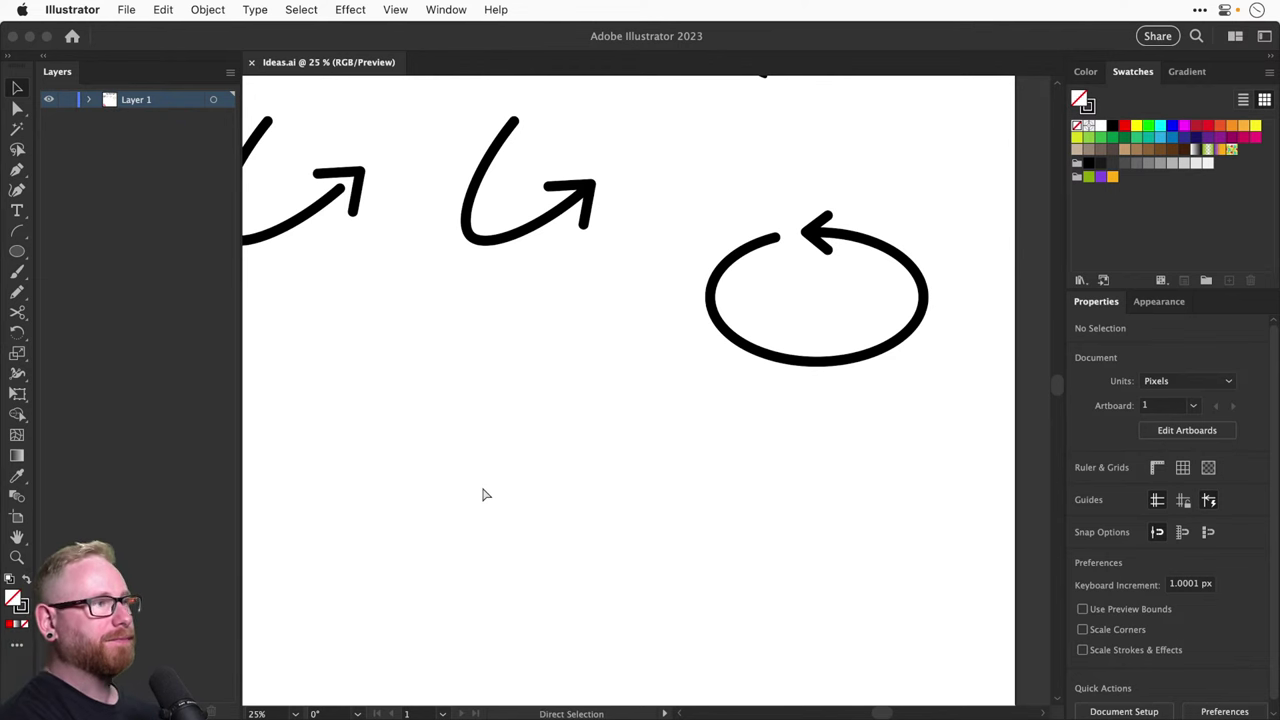
key("super+0")
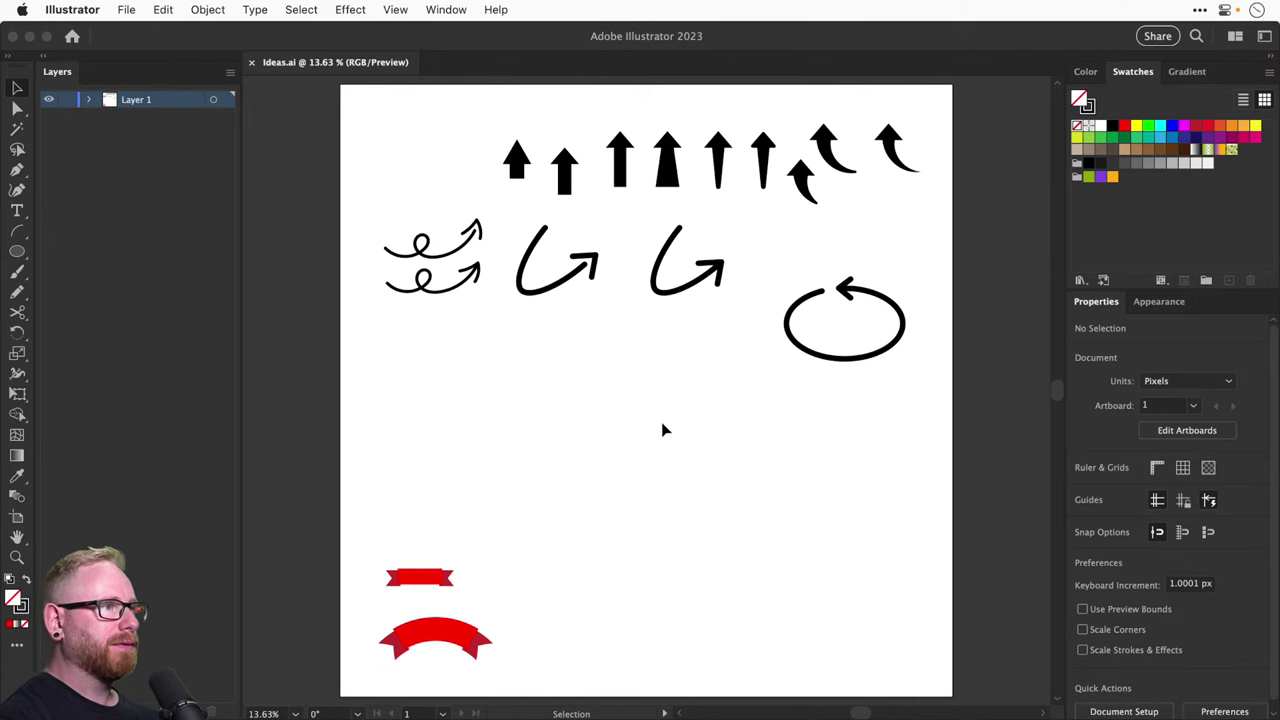
key("z")
Draw a small solid black circle below the curl arrows and shrink it
left_click(651, 386)
left_click(17, 251)
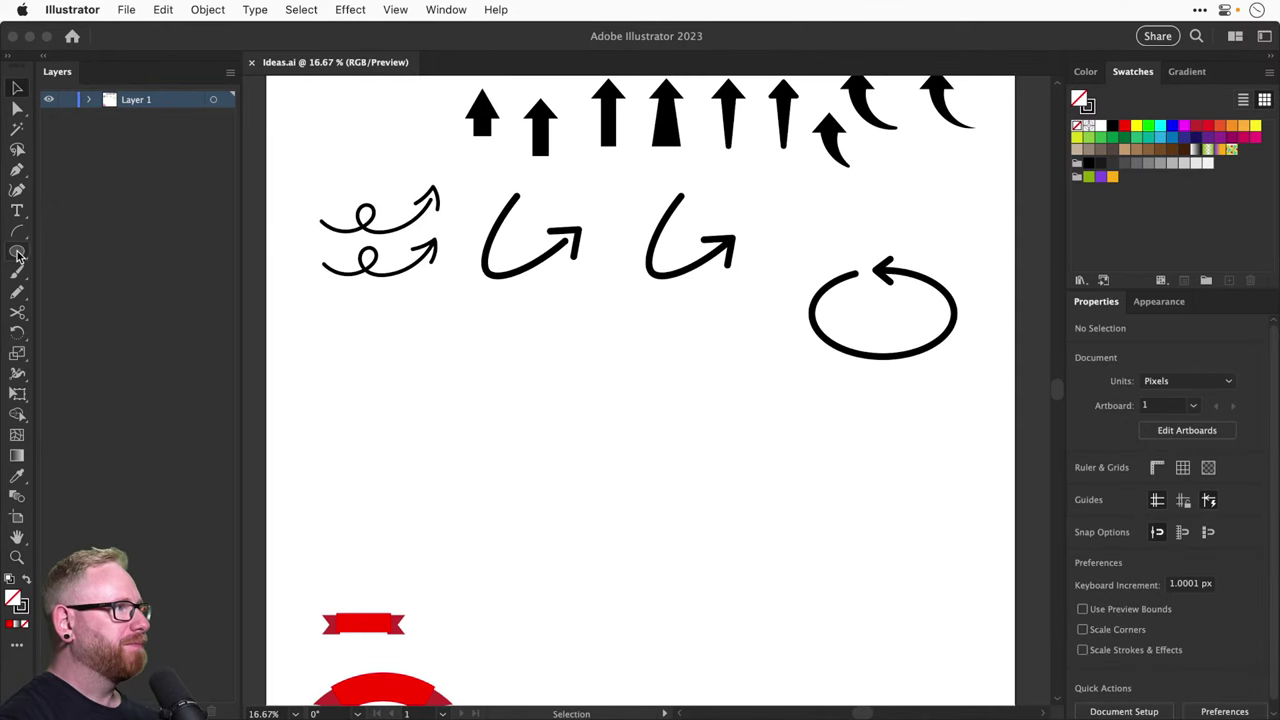
left_click_drag(373, 441, 378, 462)
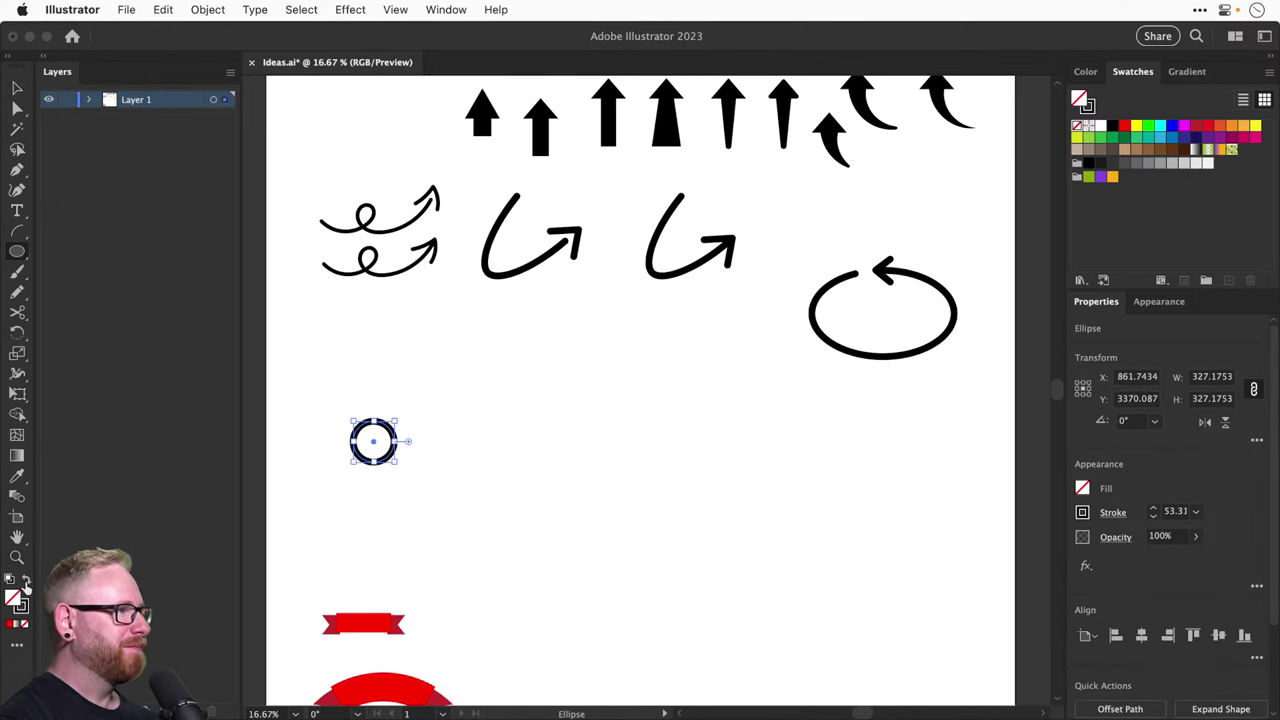
key("shift+x")
key("v")
left_click(396, 467)
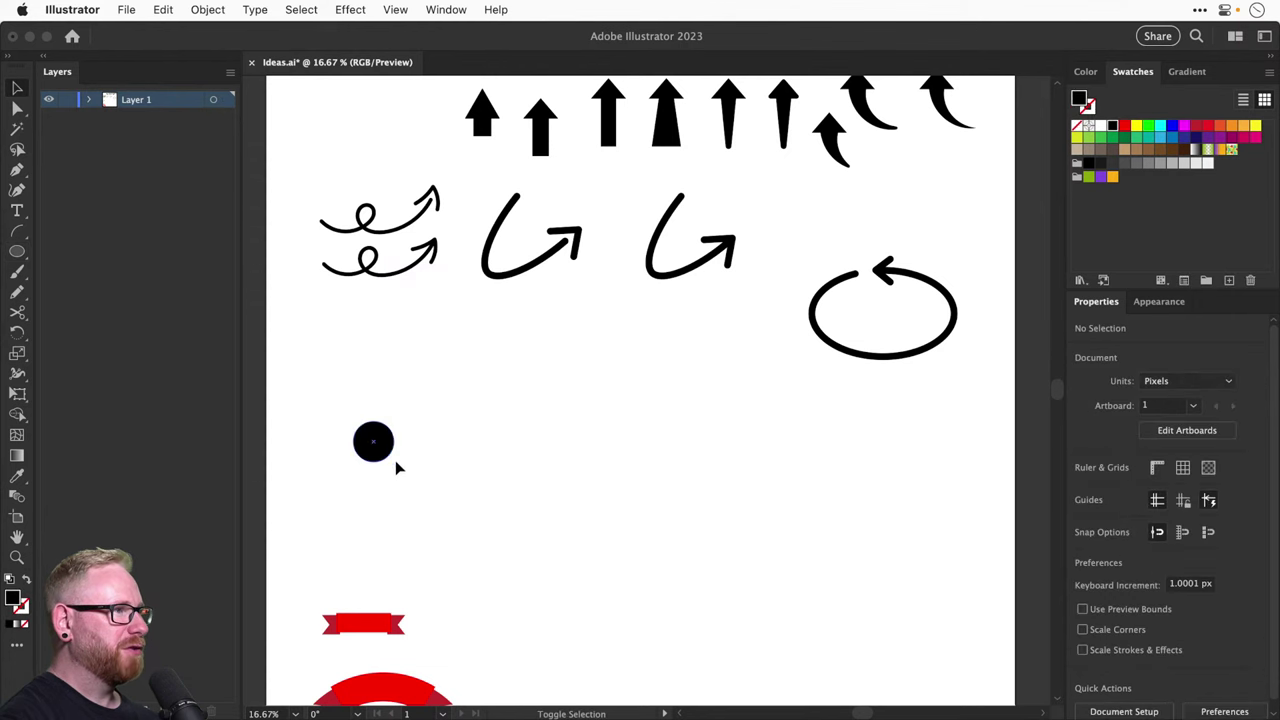
left_click(380, 443)
left_click_drag(395, 460, 377, 440)
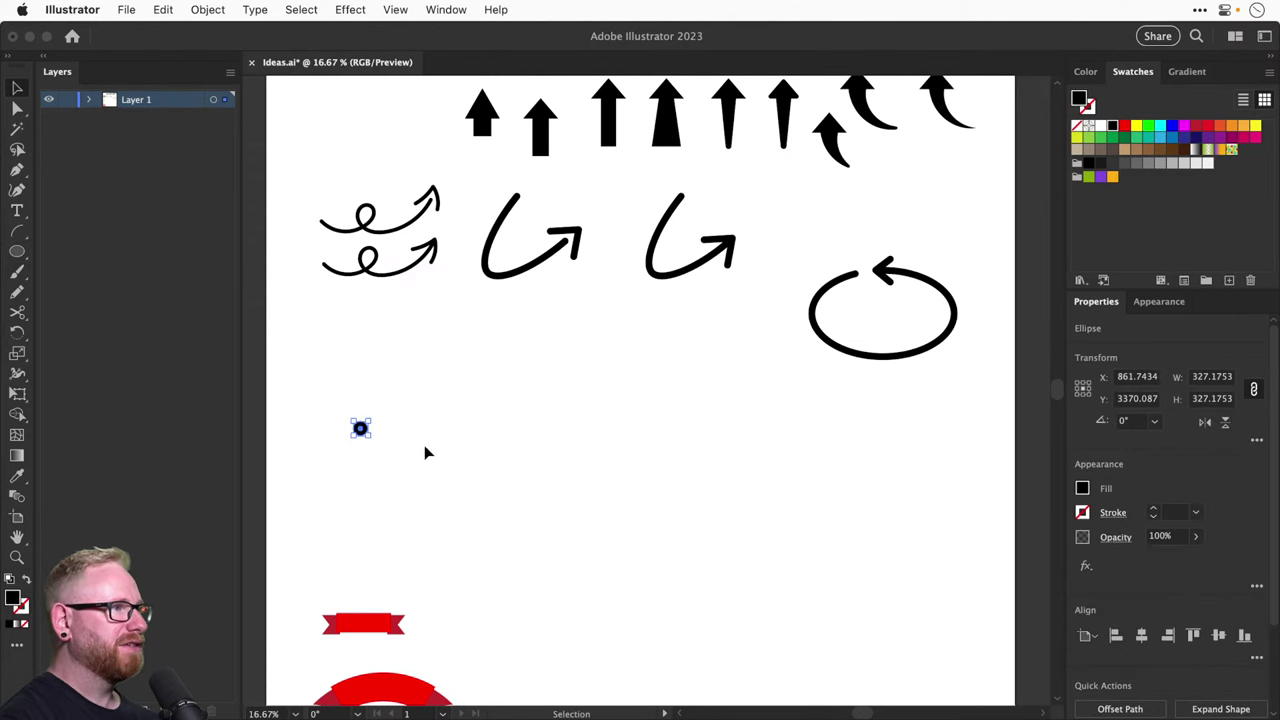
left_click(423, 448)
Move the circle left and place a level white-filled copy about 1222 px to its right
left_click_drag(297, 370, 520, 519)
left_click_drag(537, 470, 479, 536)
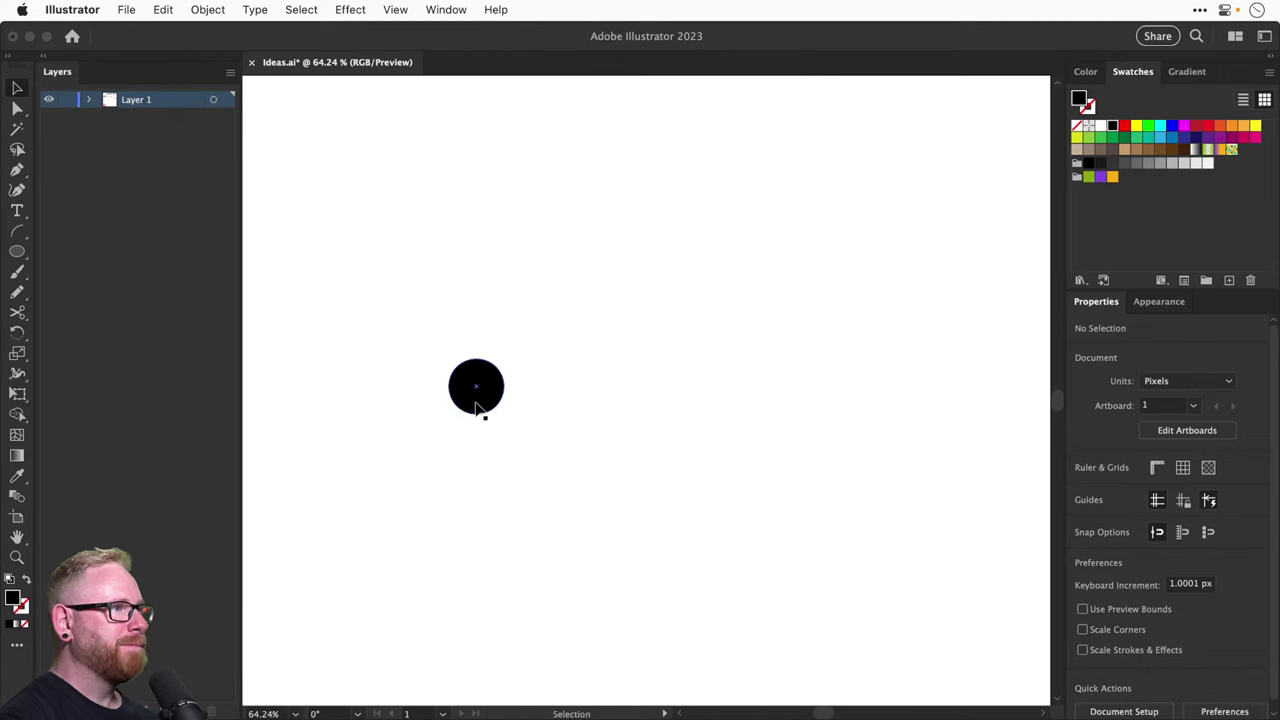
left_click_drag(480, 394, 951, 455)
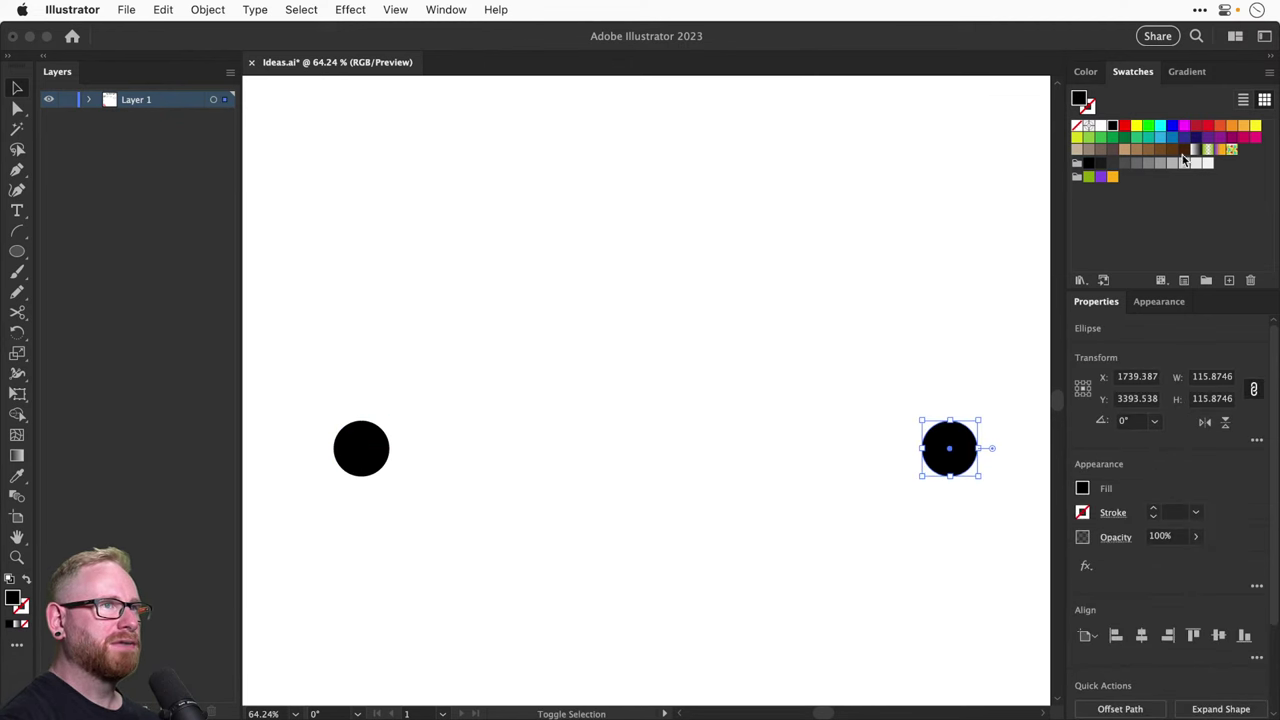
left_click(1101, 126)
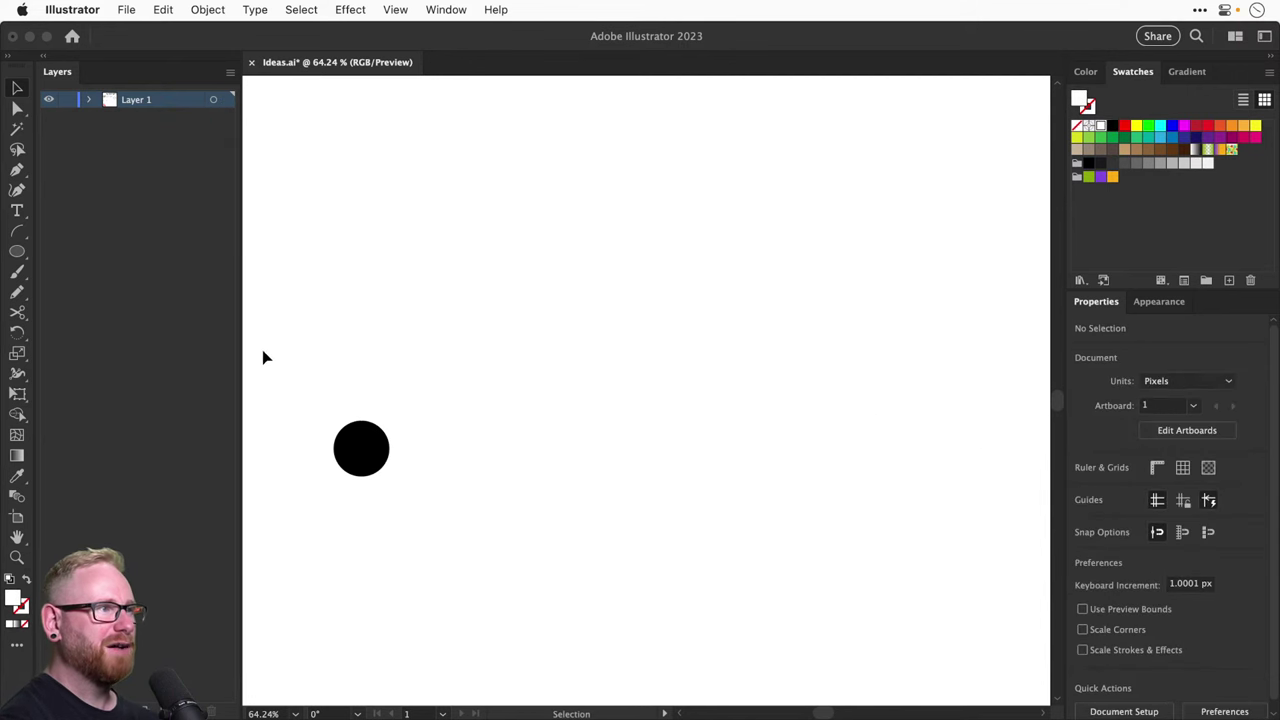
left_click_drag(272, 341, 988, 566)
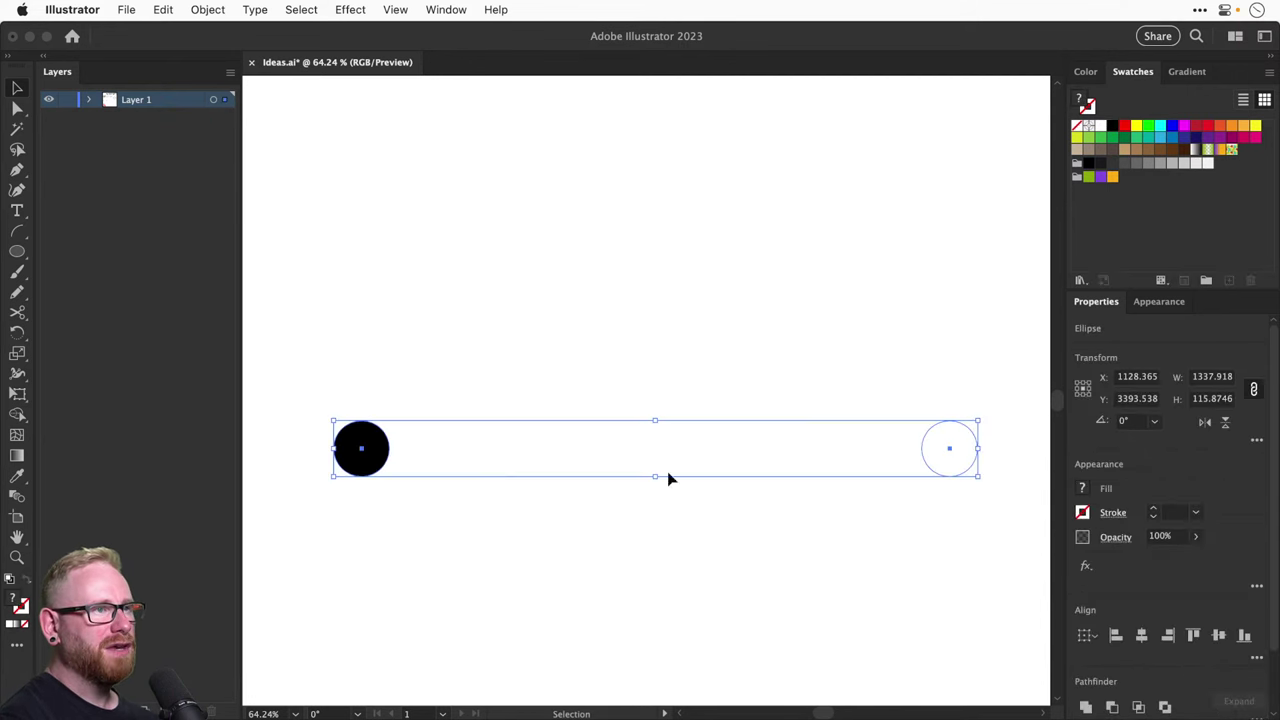
Blend the black circle into the white circle
left_click(212, 12)
mouse_move(258, 550)
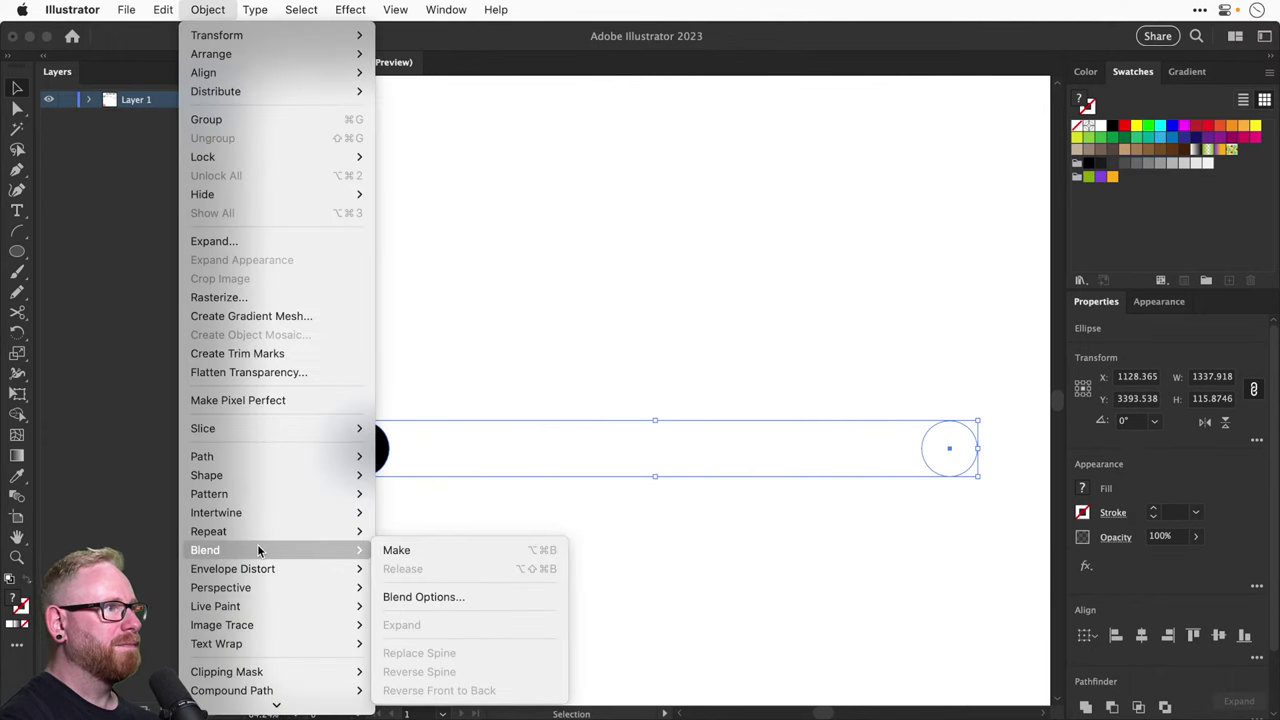
left_click(461, 552)
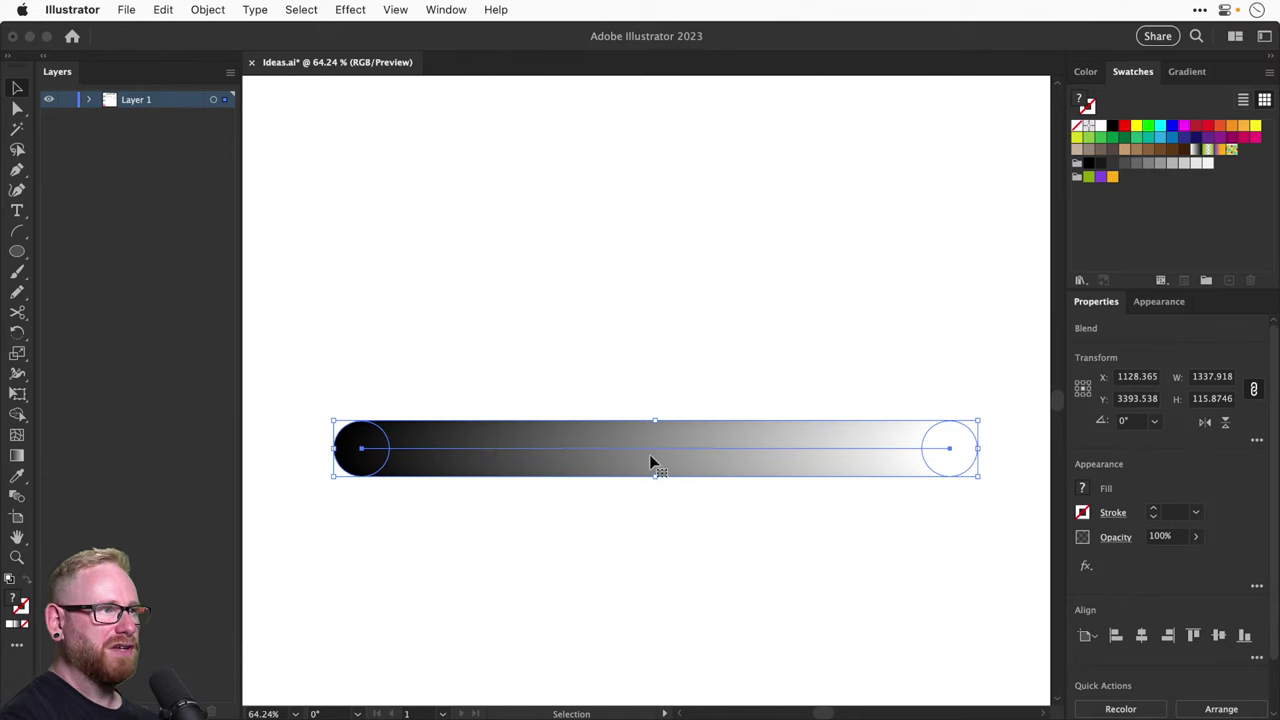
Change the blend spacing to Specified Steps with 12 steps
left_click(208, 10)
mouse_move(280, 551)
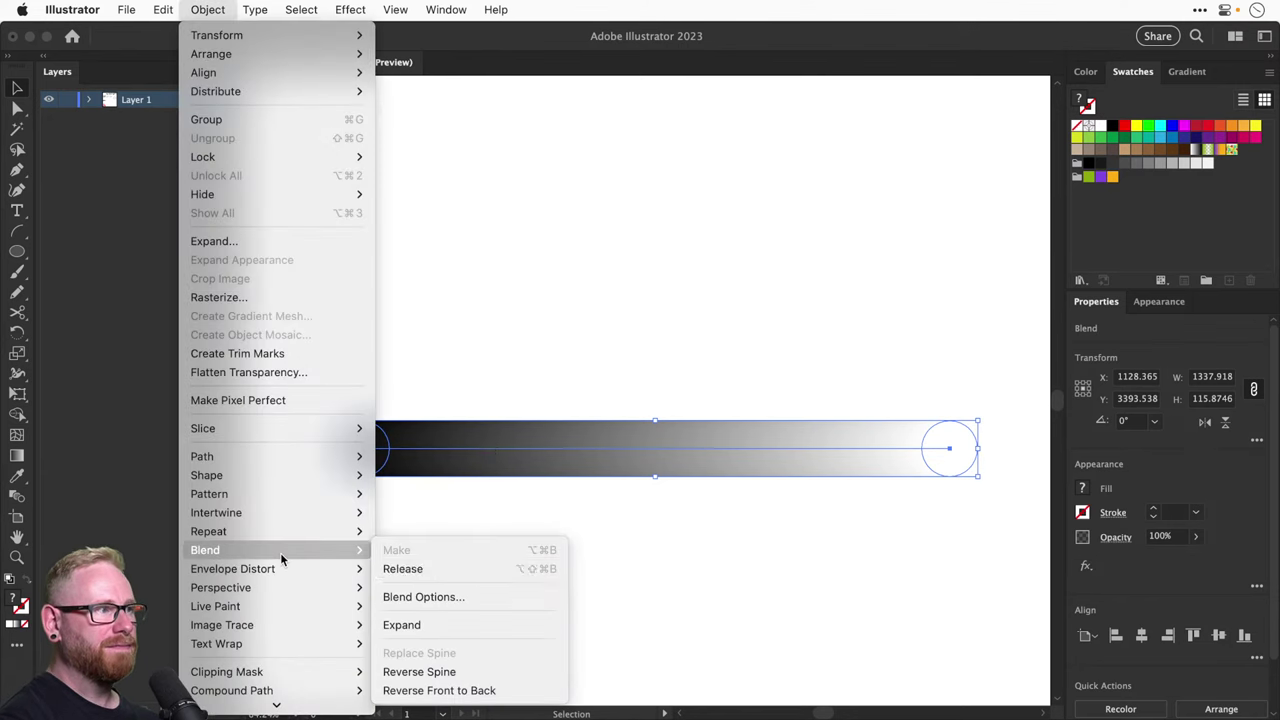
left_click(446, 598)
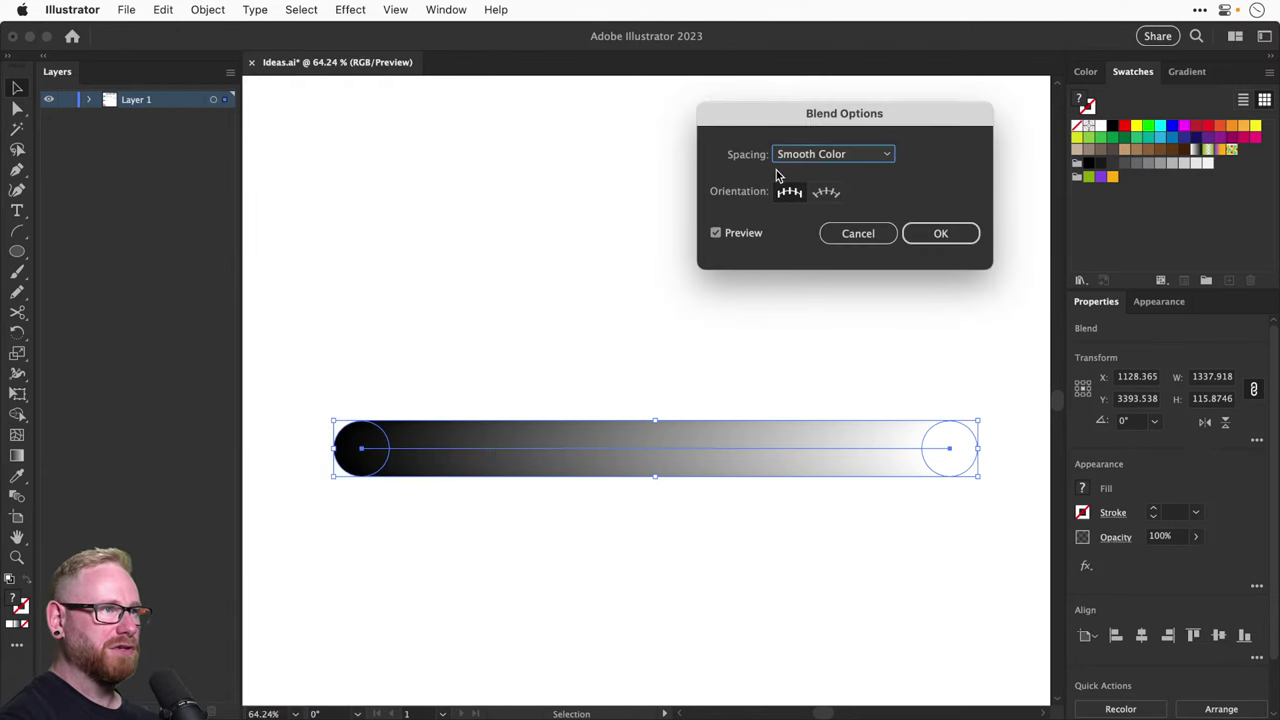
left_click(806, 156)
left_click(810, 192)
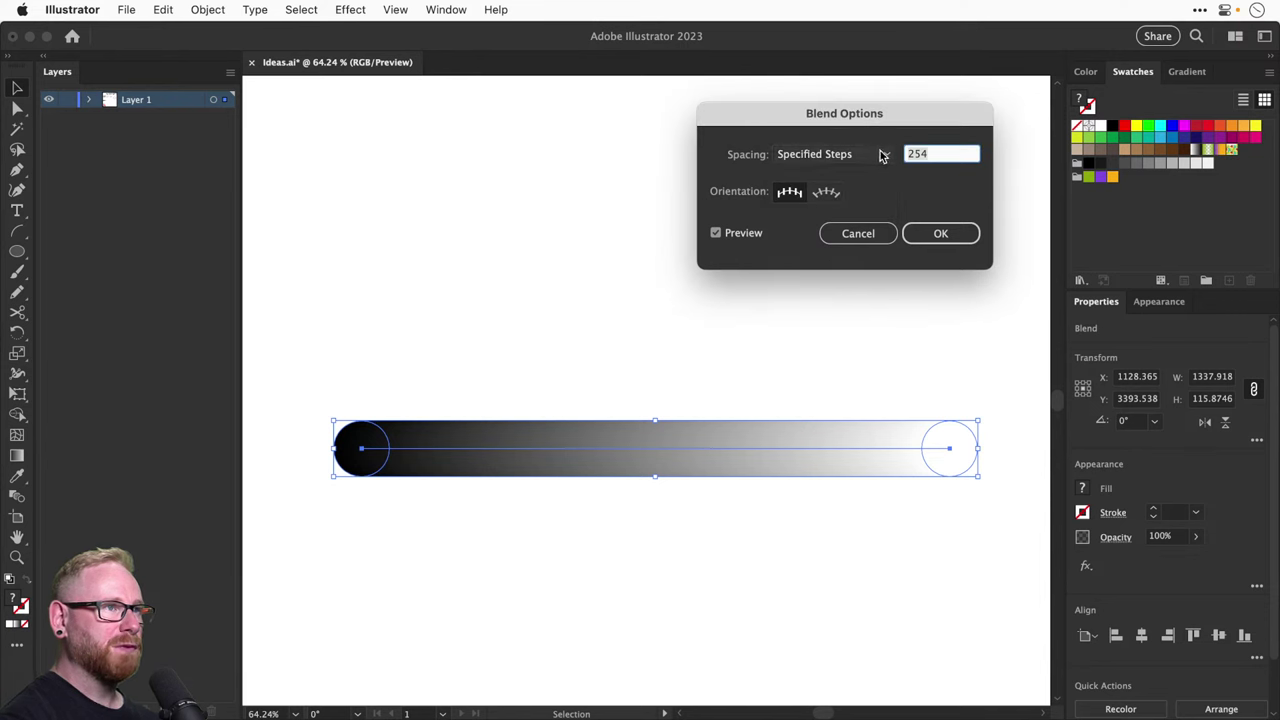
type("1")
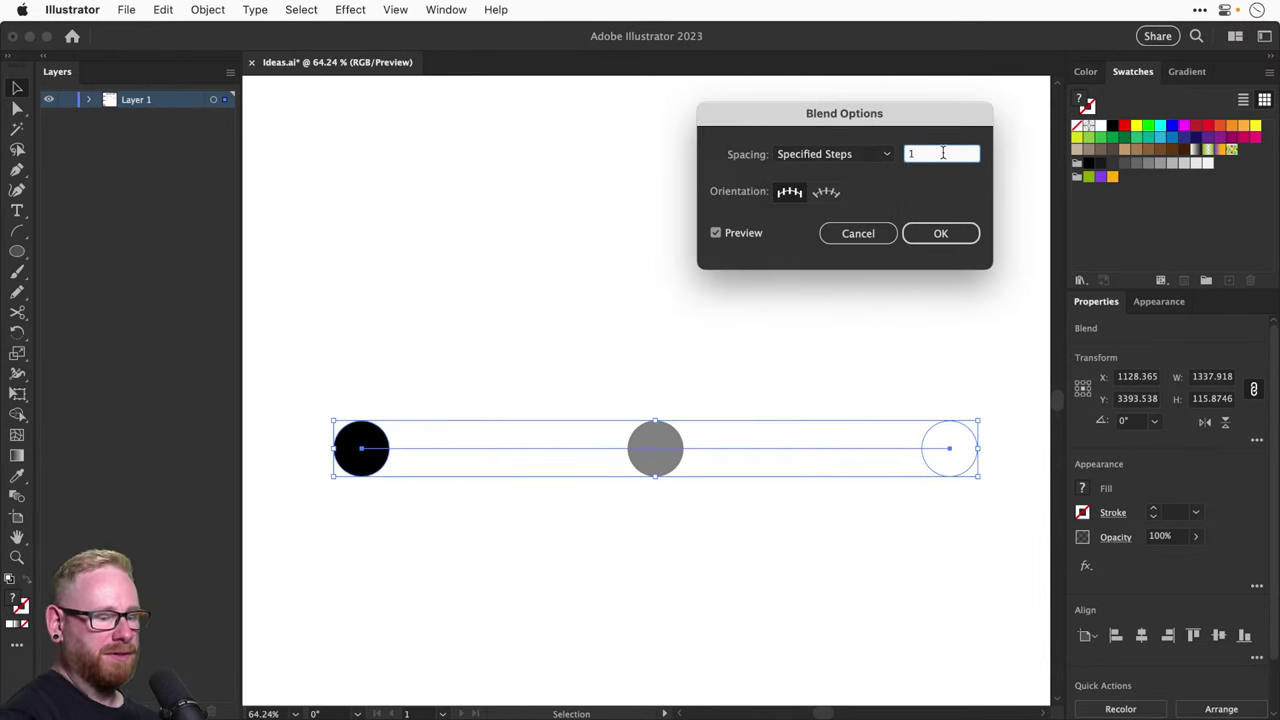
key("BackSpace")
type("2")
key("Up")
key("Up")
key("Up")
key("Up")
key("Up")
key("Up")
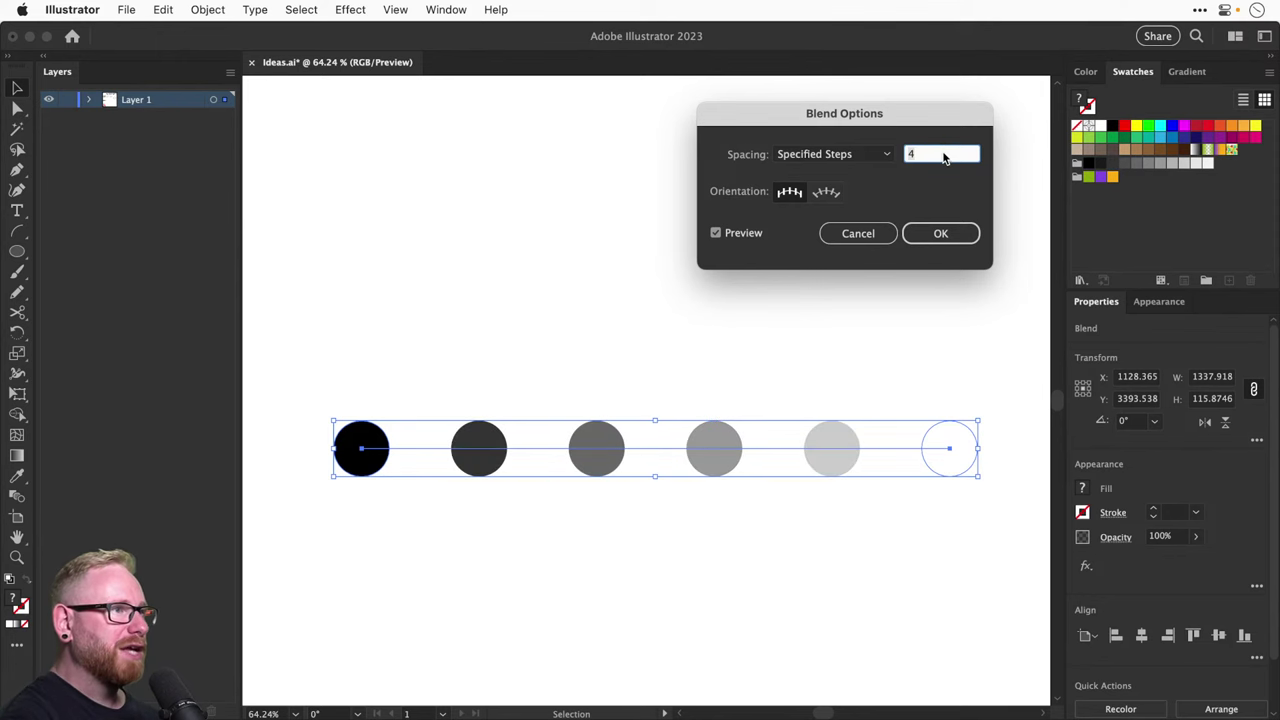
key("Up")
key("Up")
key("Up")
key("Up")
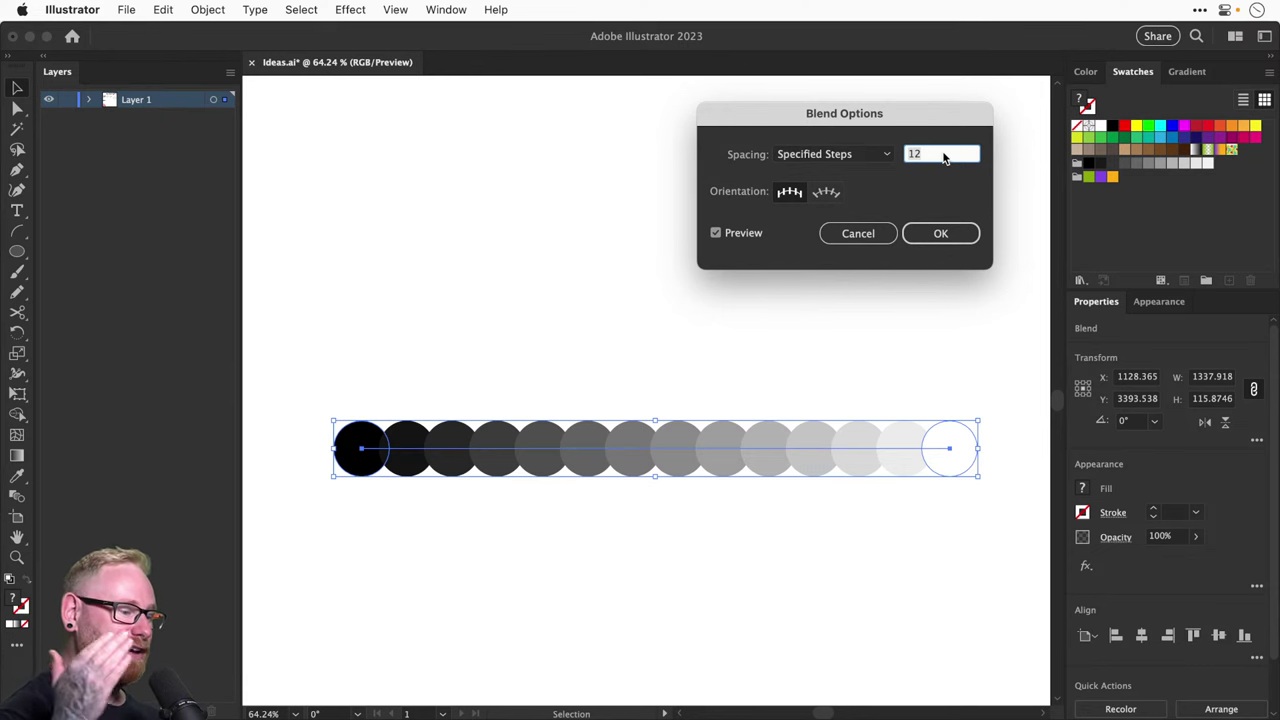
key("Return")
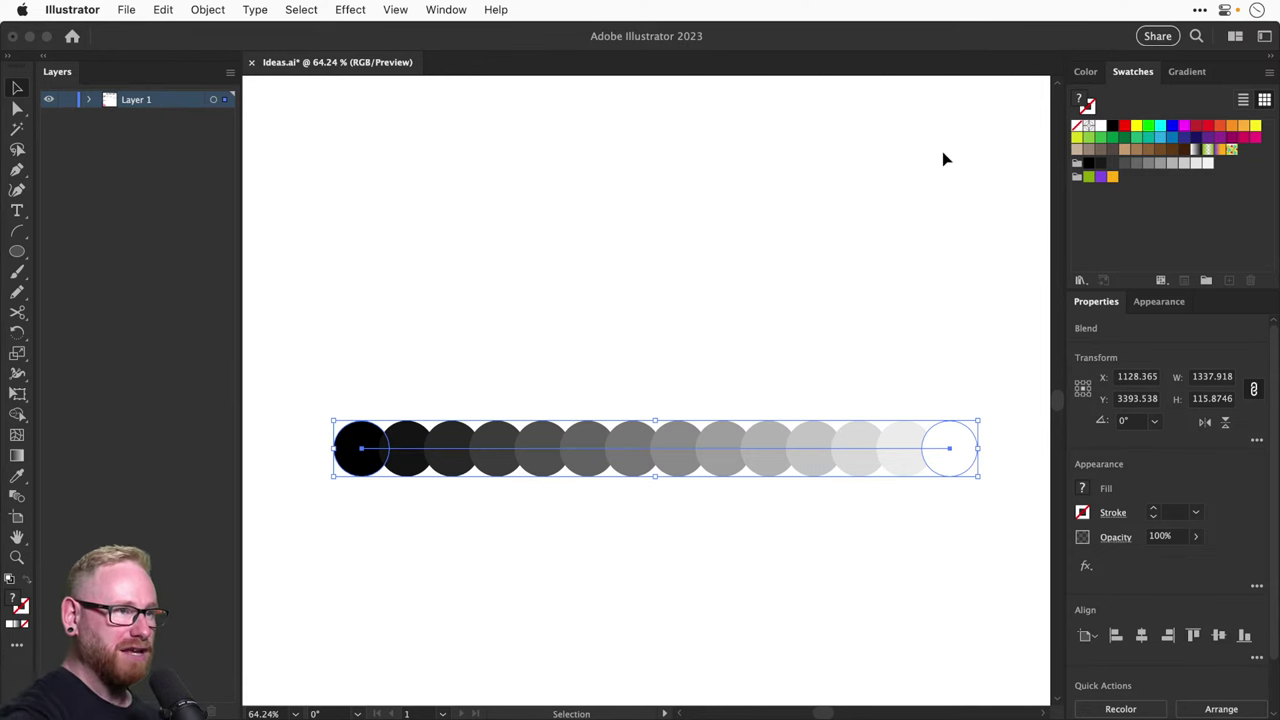
Duplicate the blend upward, colouring its first circle red and its last circle yellow
left_click_drag(548, 443, 534, 306)
key("a")
left_click(355, 327)
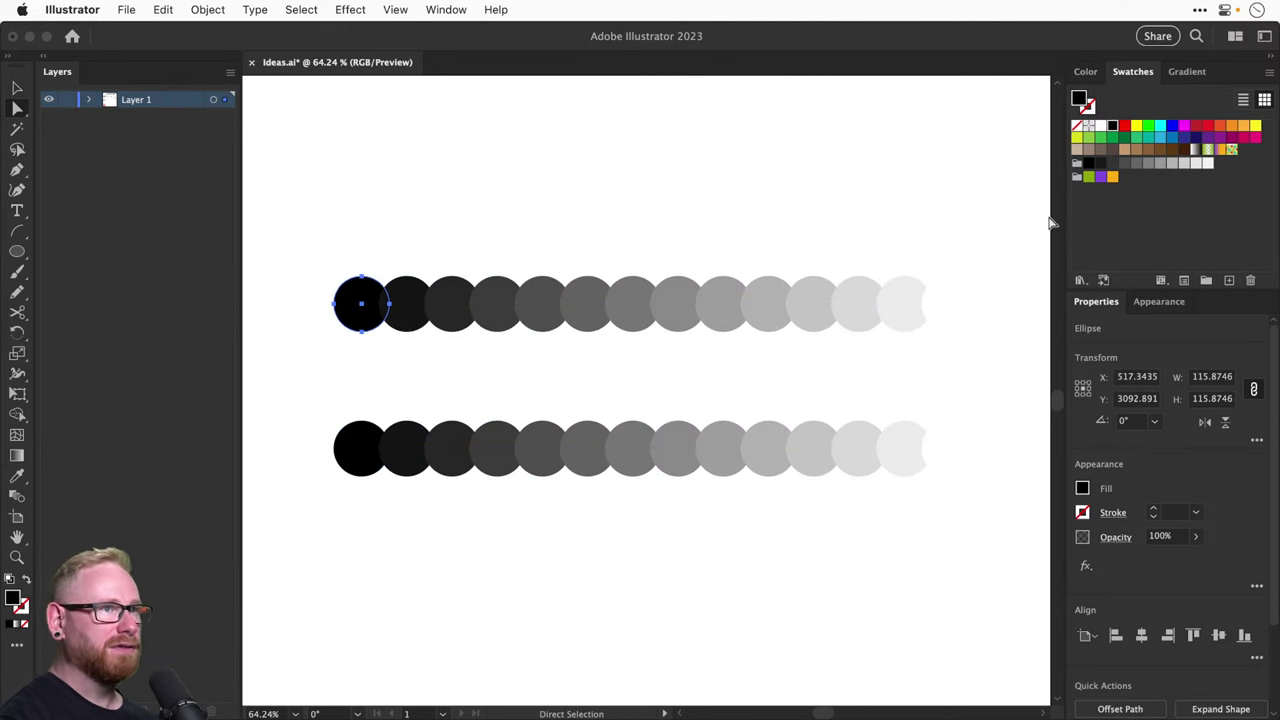
left_click(1123, 126)
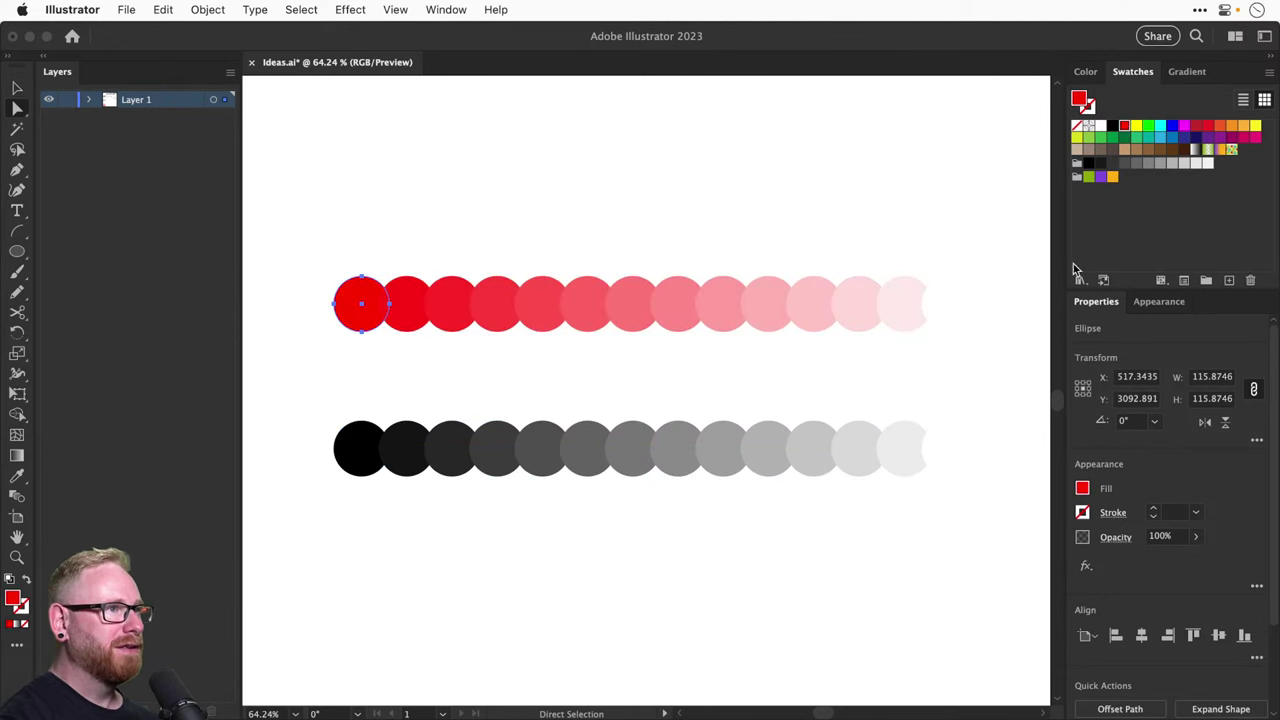
left_click(940, 322)
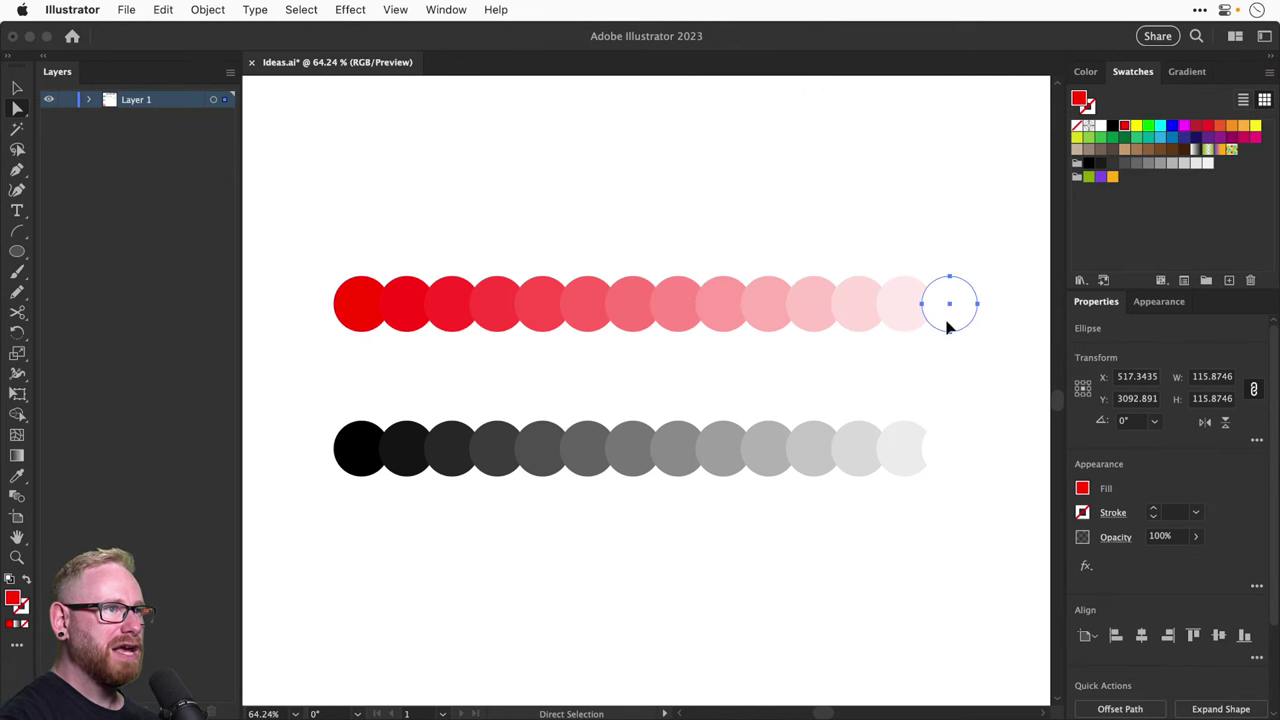
left_click(1136, 126)
key("v")
left_click(617, 178)
Expand the top red-to-yellow blend into separate circles
left_click(434, 300)
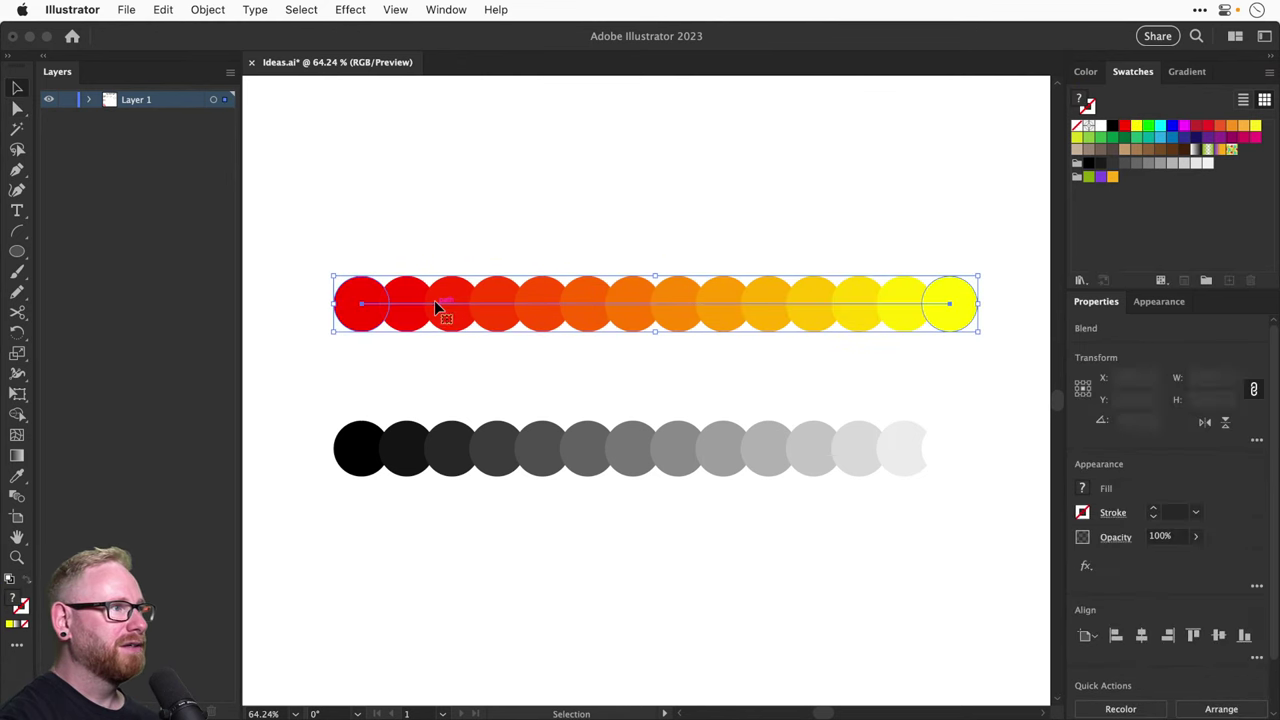
left_click(210, 10)
left_click(241, 251)
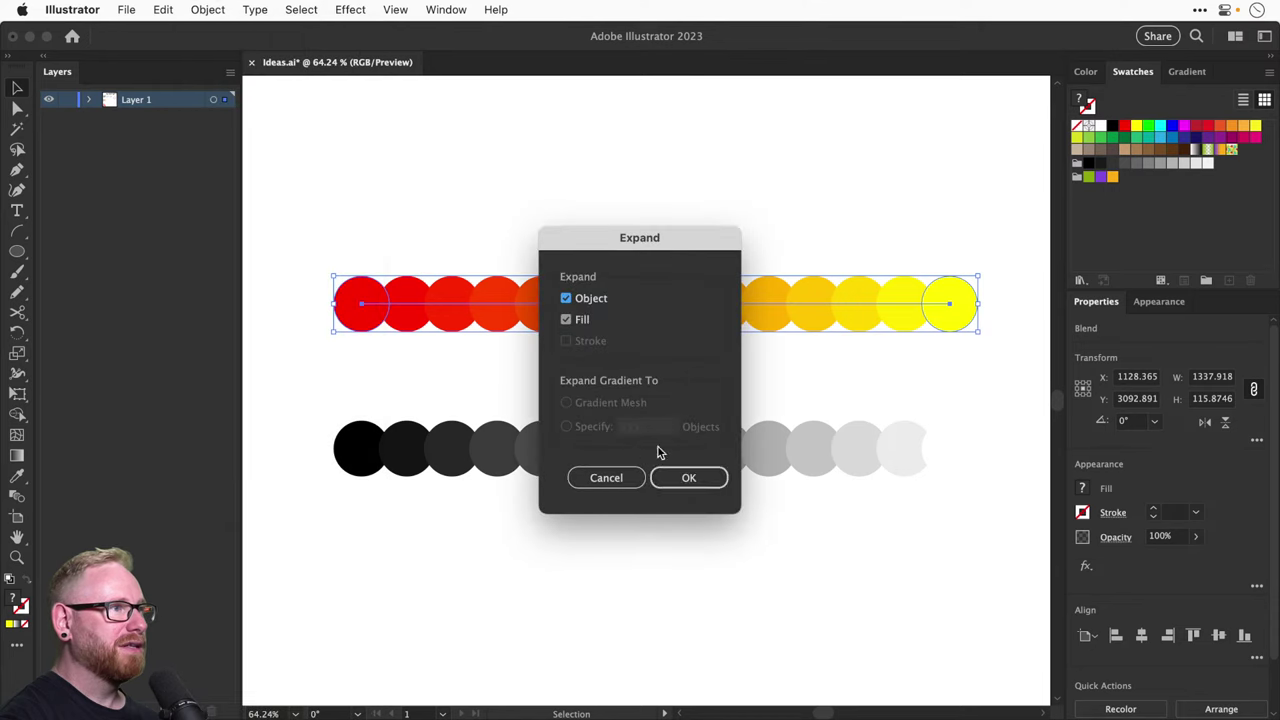
left_click(675, 480)
left_click(567, 255)
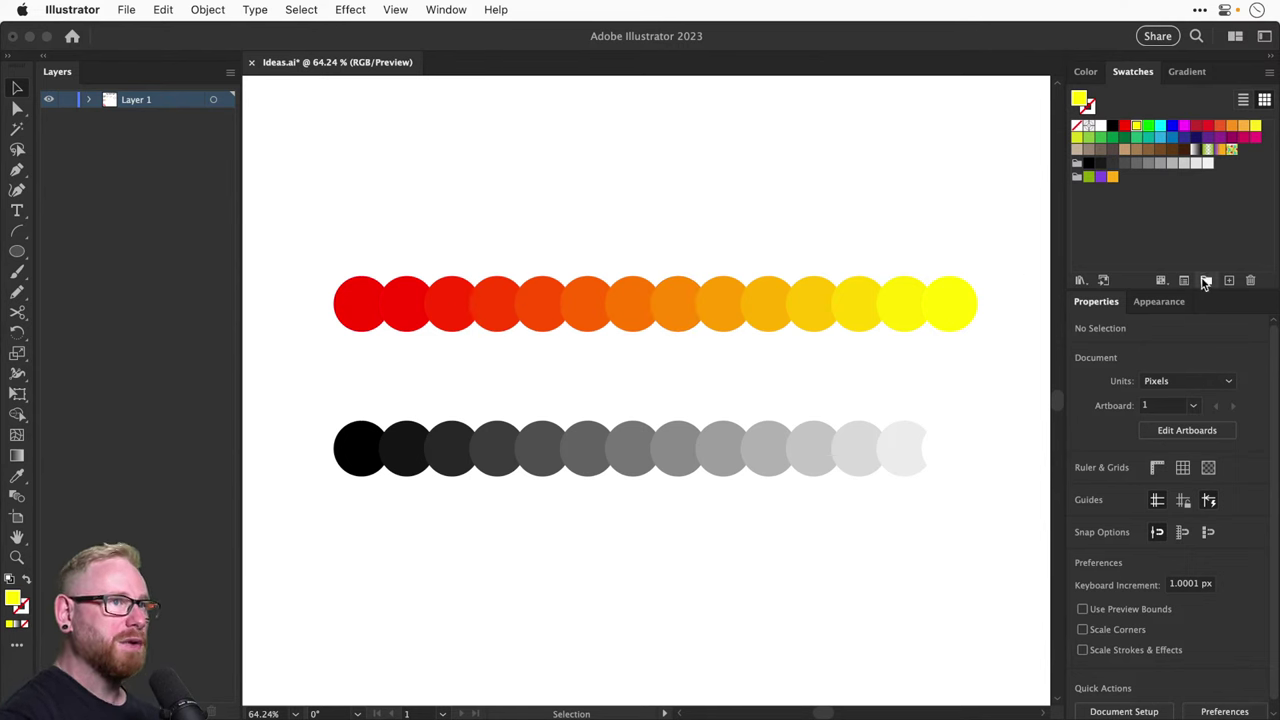
Select the top row of circles and create a new global colour group from them
mouse_move(337, 251)
left_mouse_down()
mouse_move(930, 335)
mouse_move(1164, 213)
left_mouse_up()
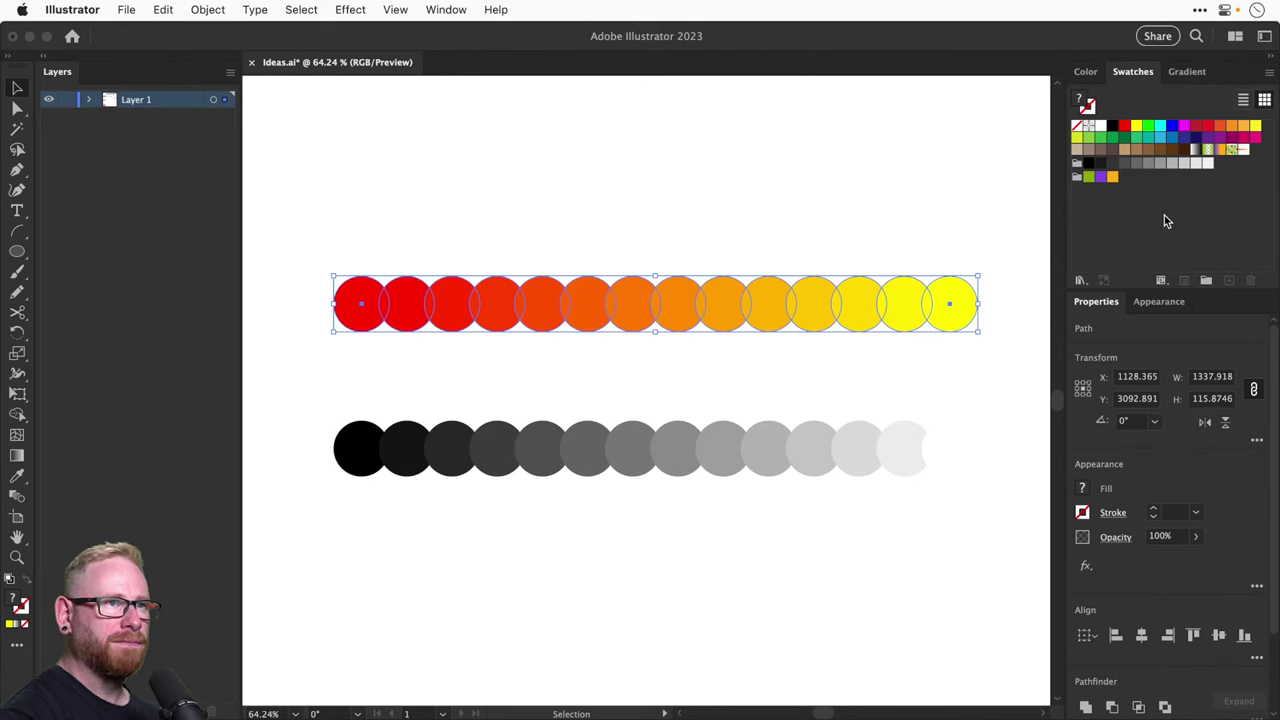
left_click(926, 239)
left_click_drag(340, 224, 990, 320)
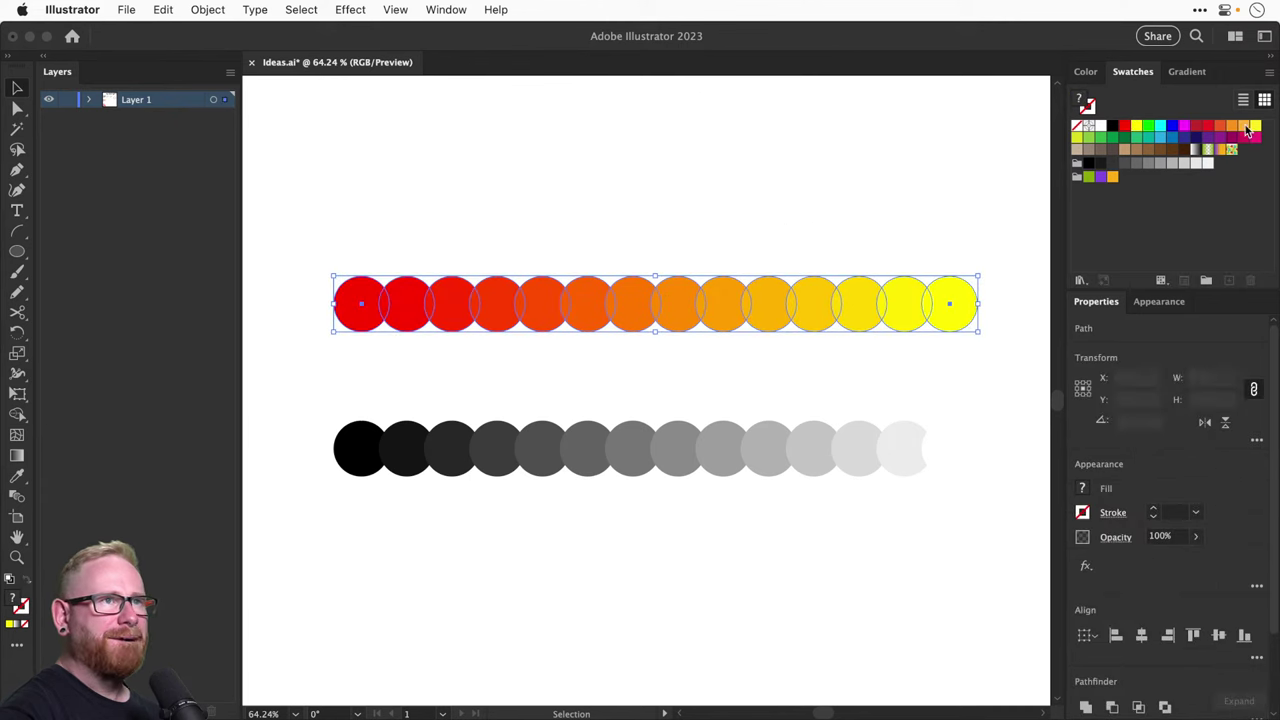
left_click(1269, 72)
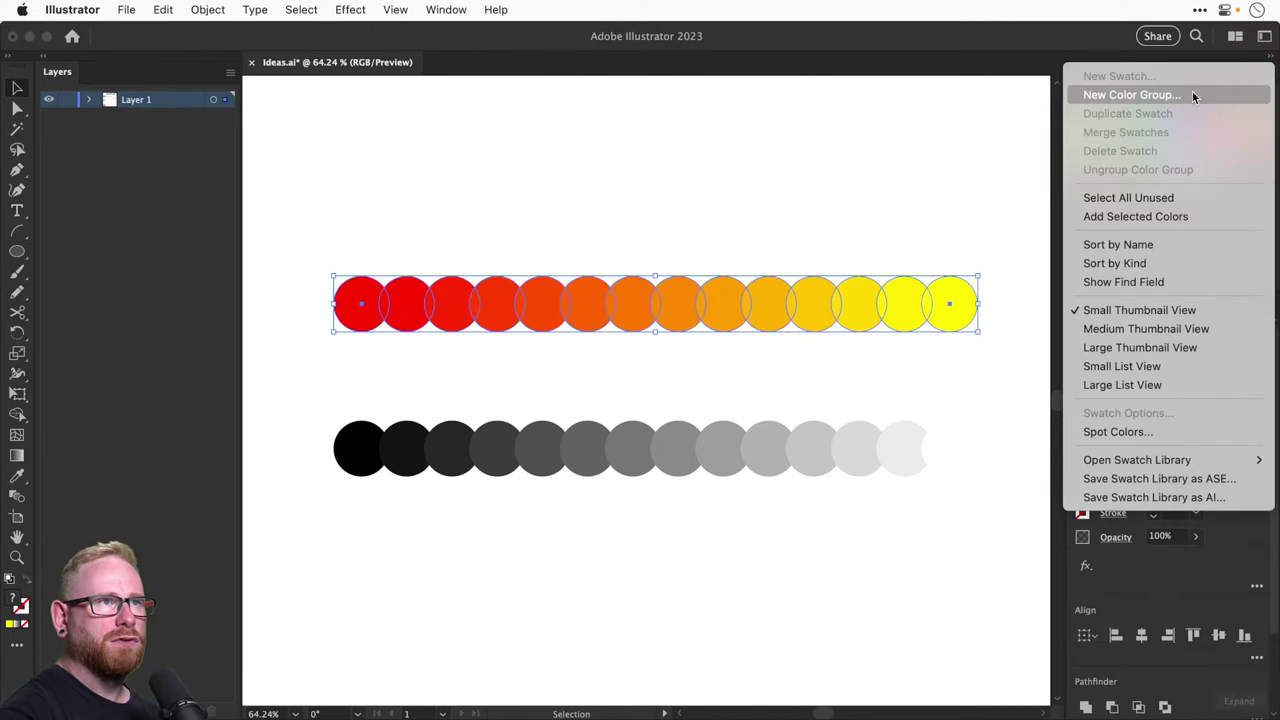
left_click(1152, 96)
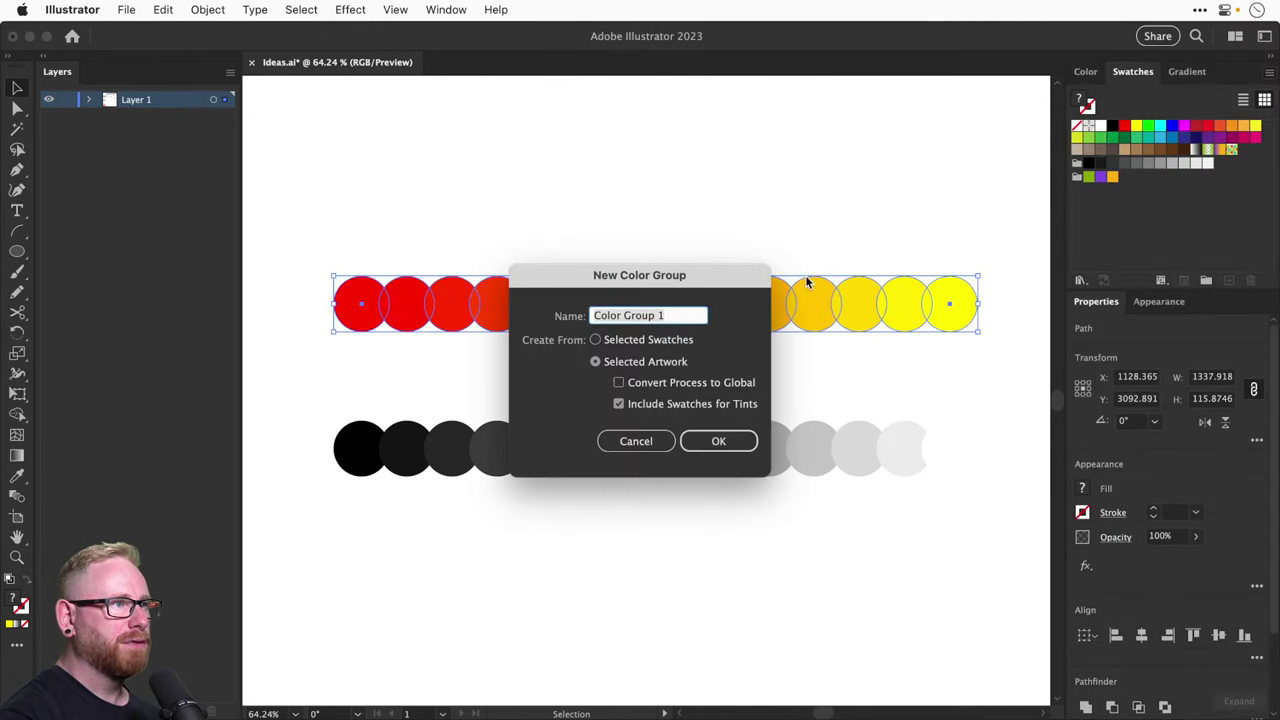
left_click(619, 385)
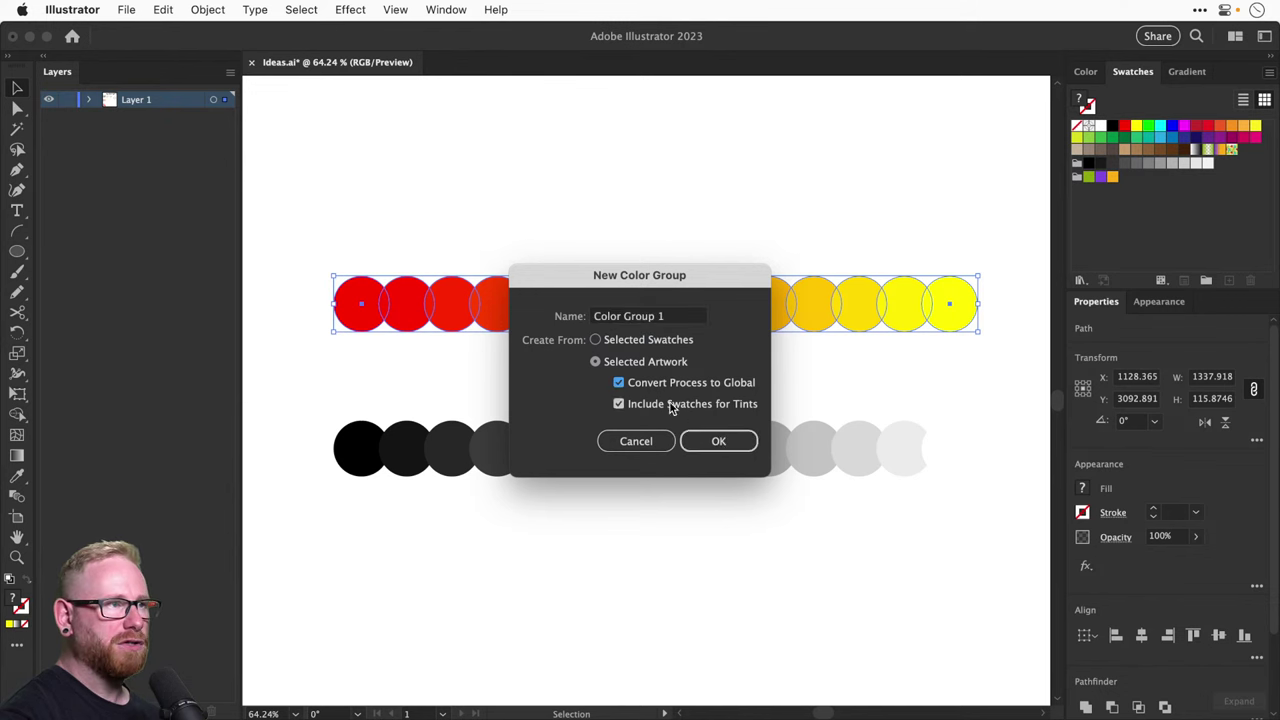
left_click(596, 341)
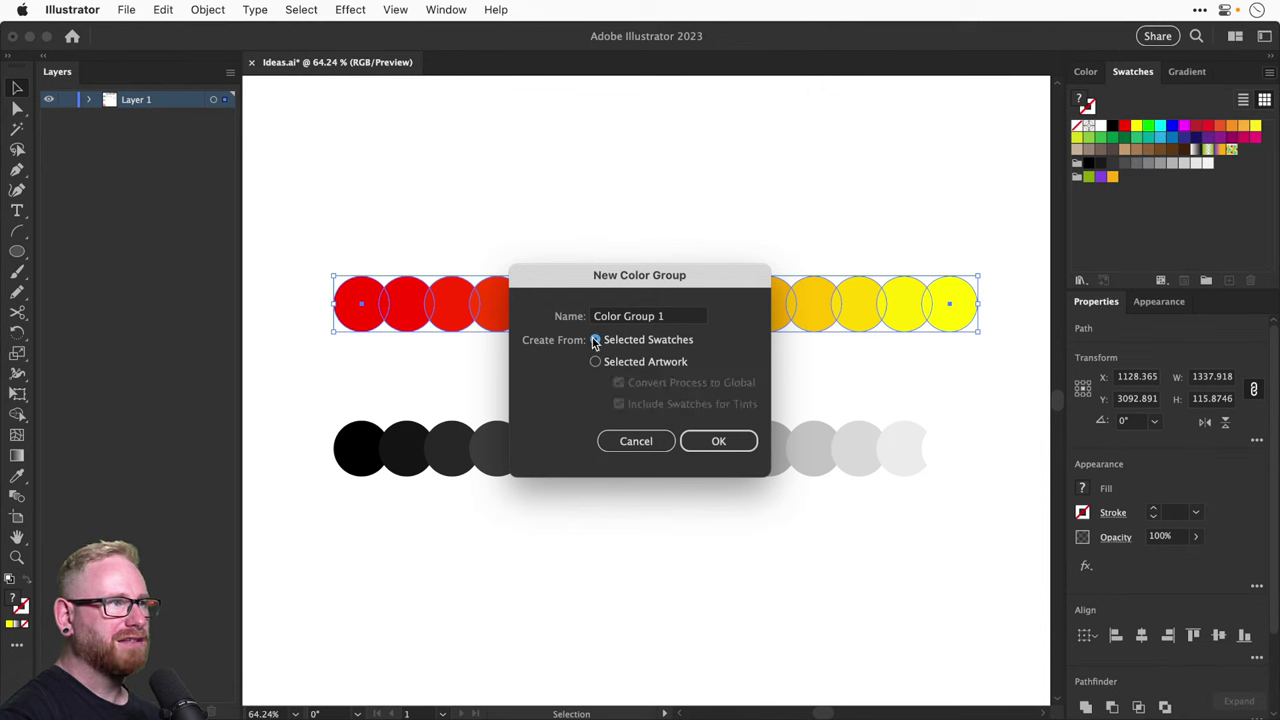
left_click(728, 440)
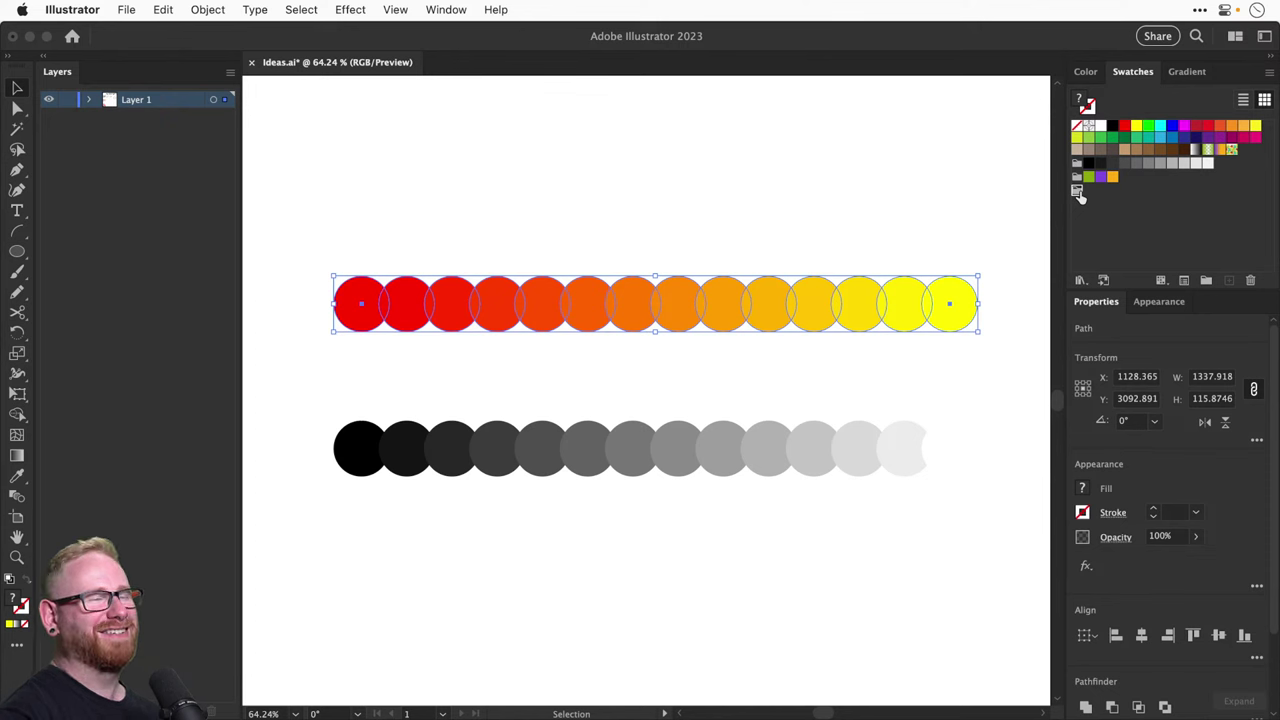
Add the circles' colours as swatches with Add Selected Colors, undoing an accidental recolouring
left_click_drag(951, 314, 1078, 196)
left_click_drag(968, 302, 1086, 194)
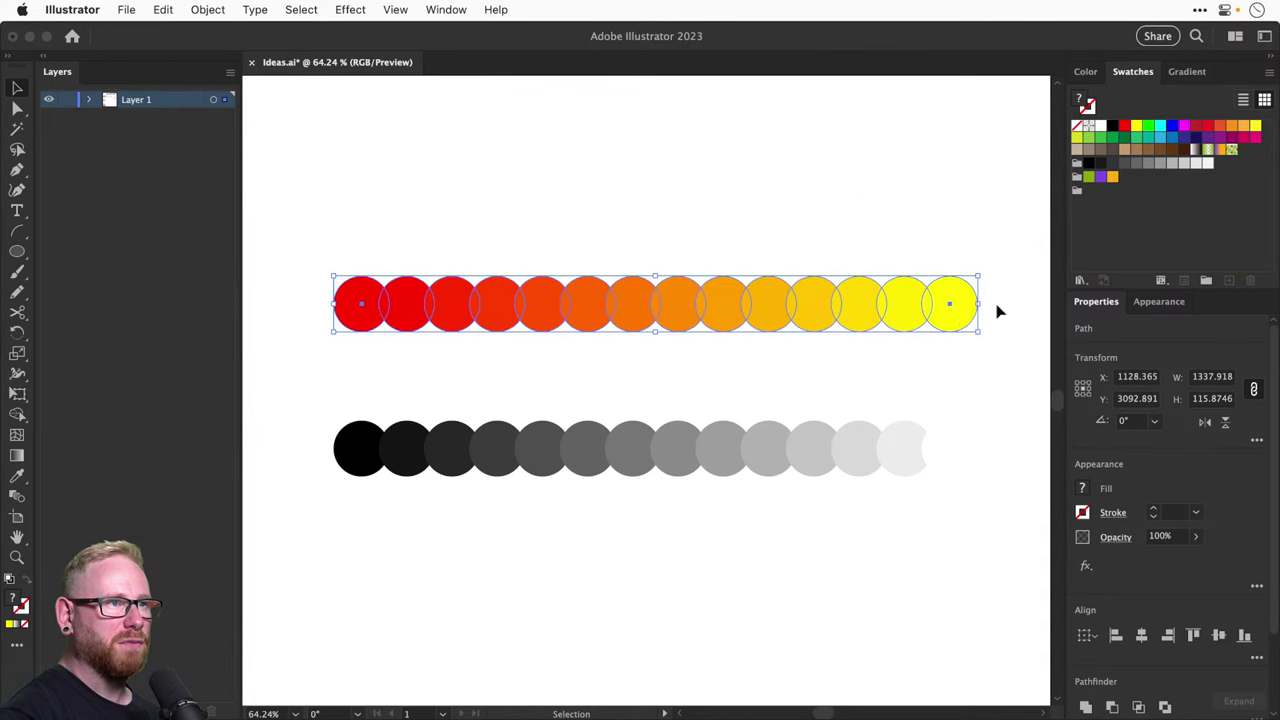
left_click(1270, 76)
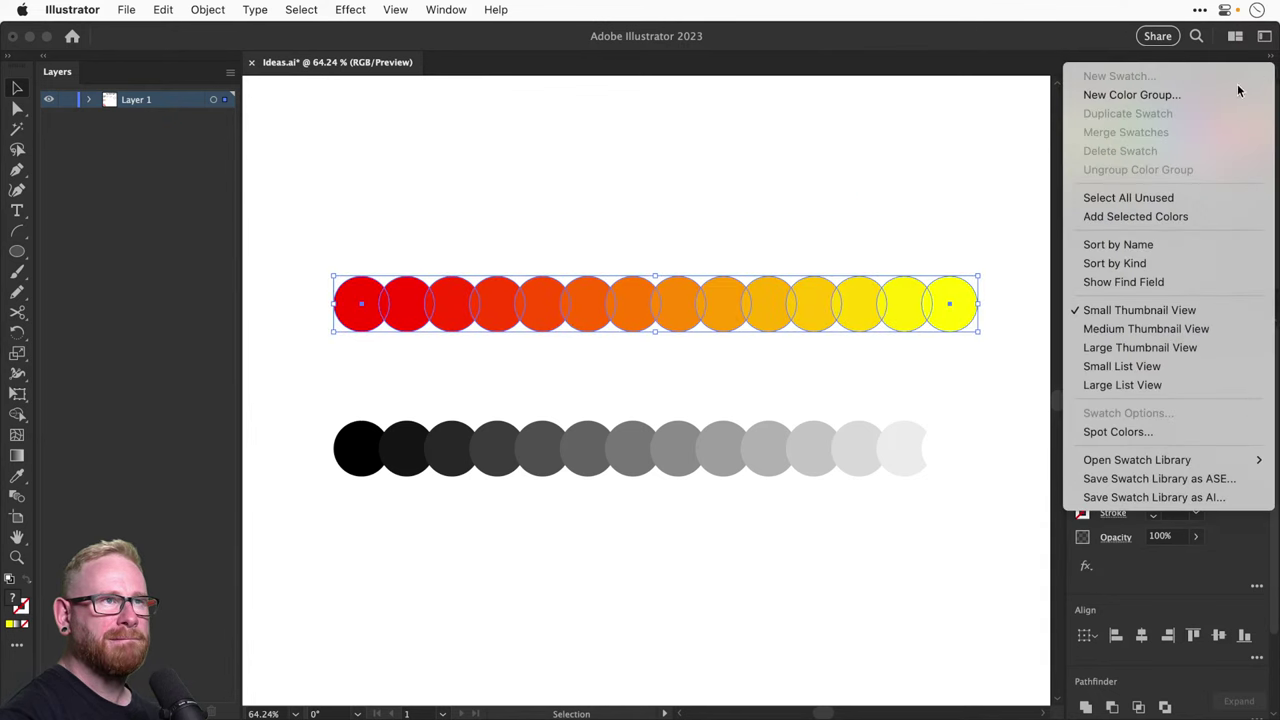
left_click(1195, 219)
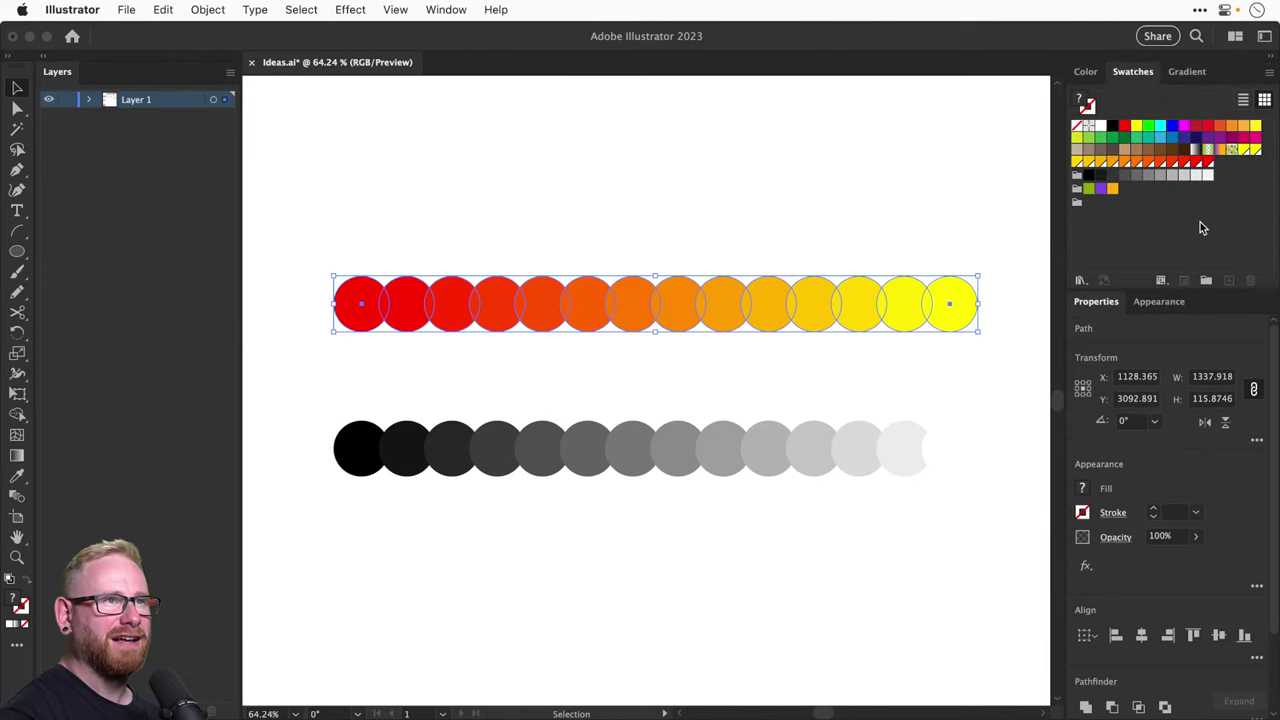
left_click(1244, 149)
left_click(1207, 162)
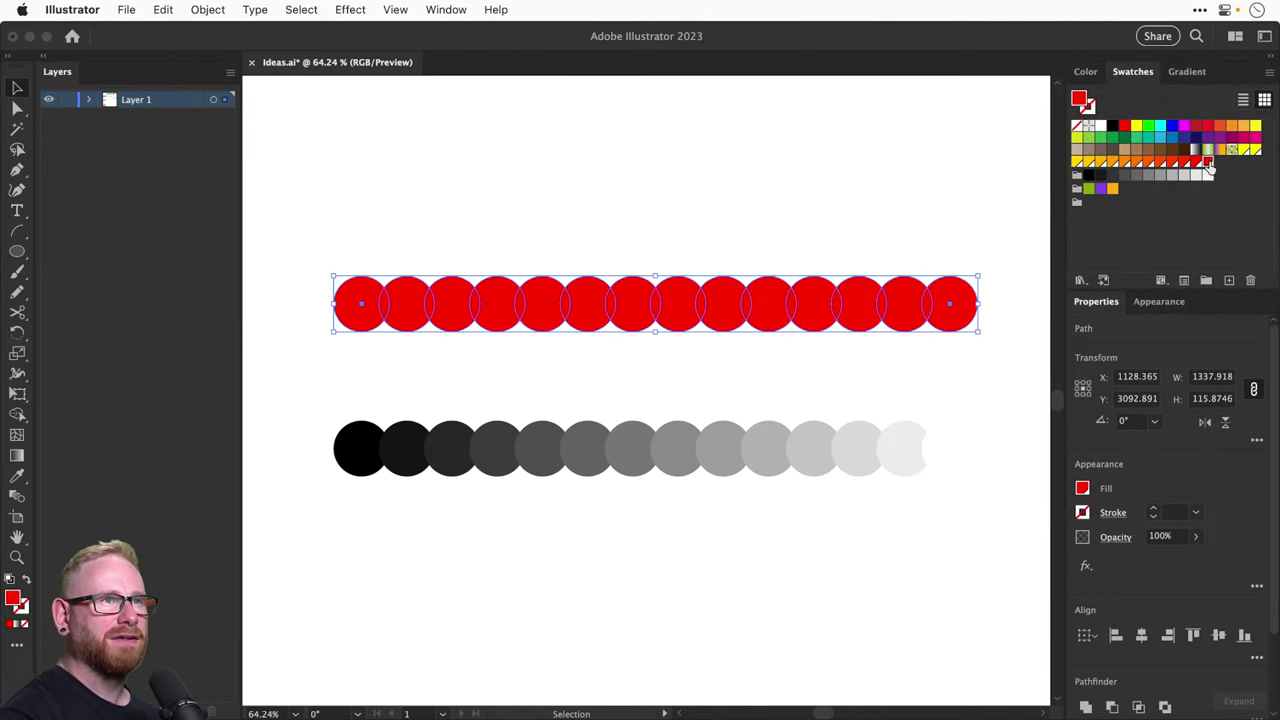
key("super+z")
key("super+z")
left_click(908, 194)
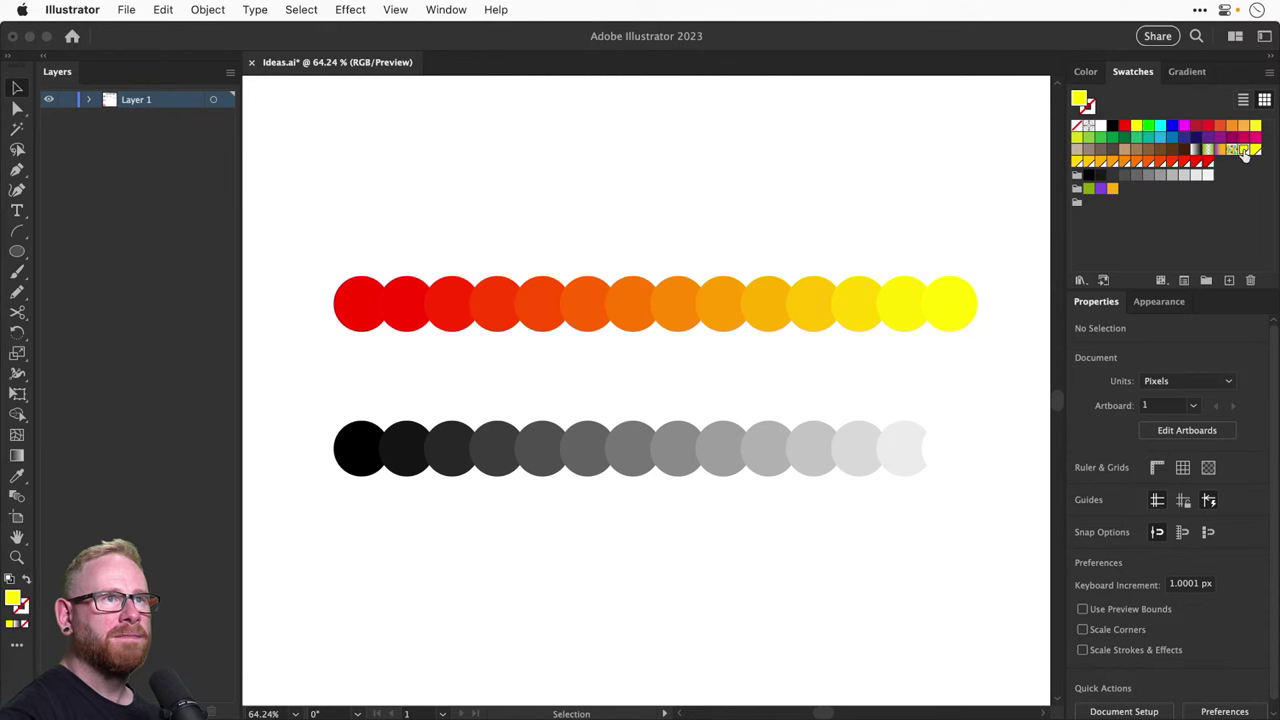
left_click(1207, 162, "shift")
left_click_drag(1209, 168, 1076, 205)
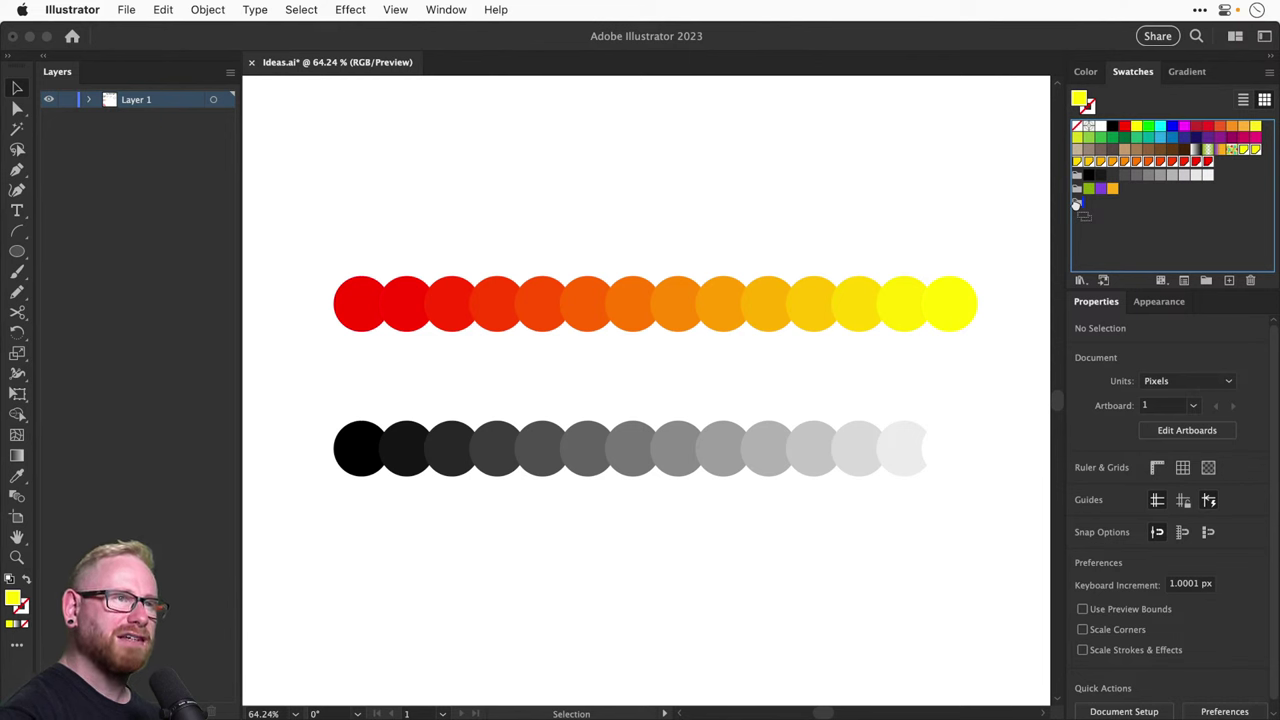
left_click_drag(1076, 205, 1078, 210)
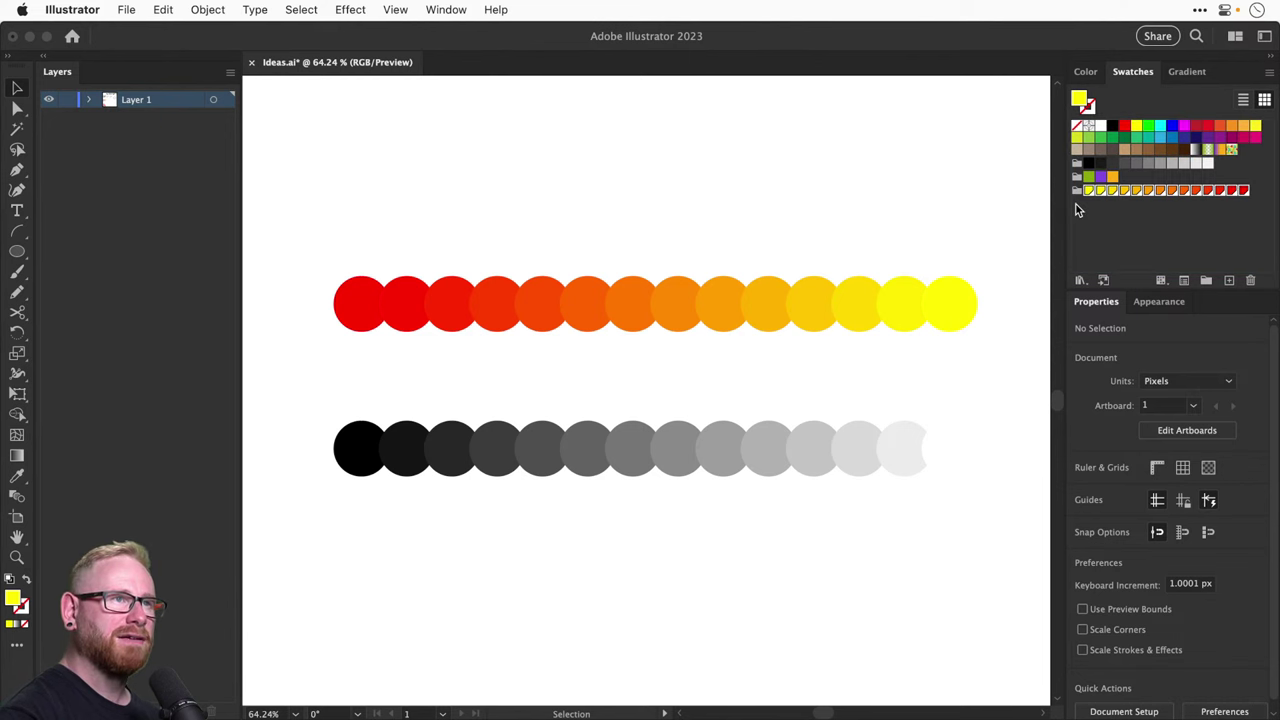
left_click(1128, 235)
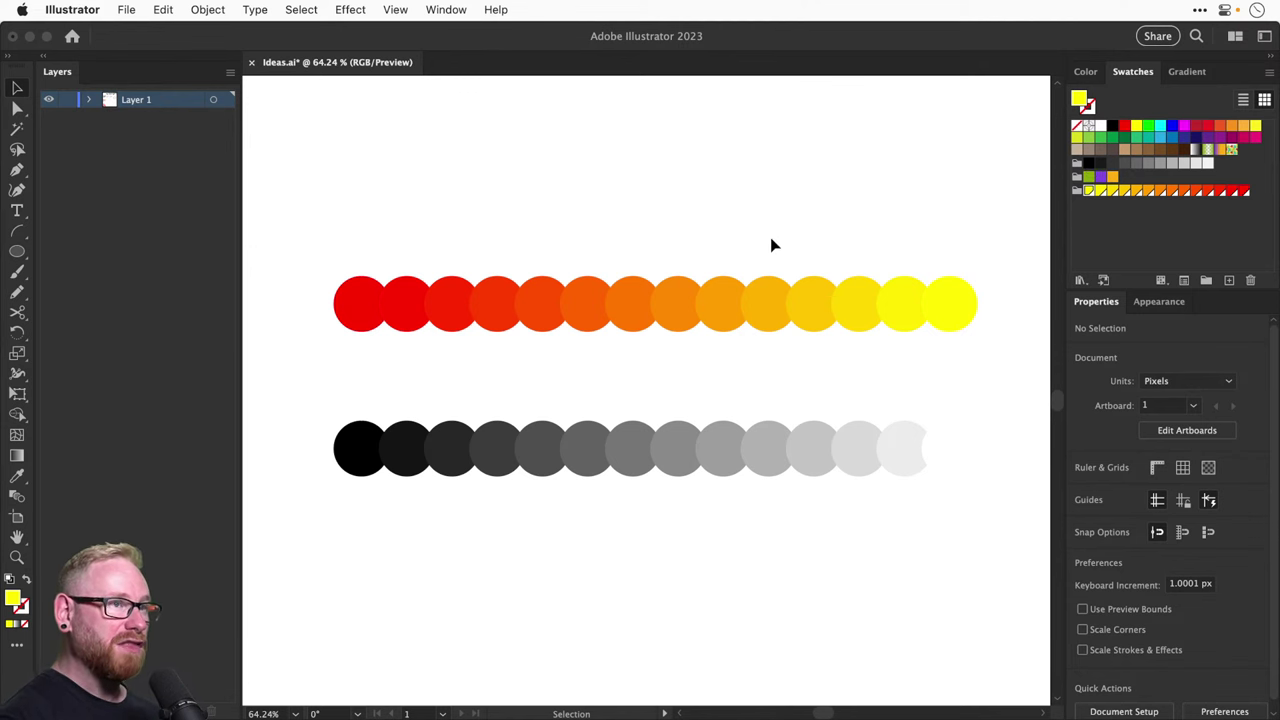
scroll(917, 337, "up", 1)
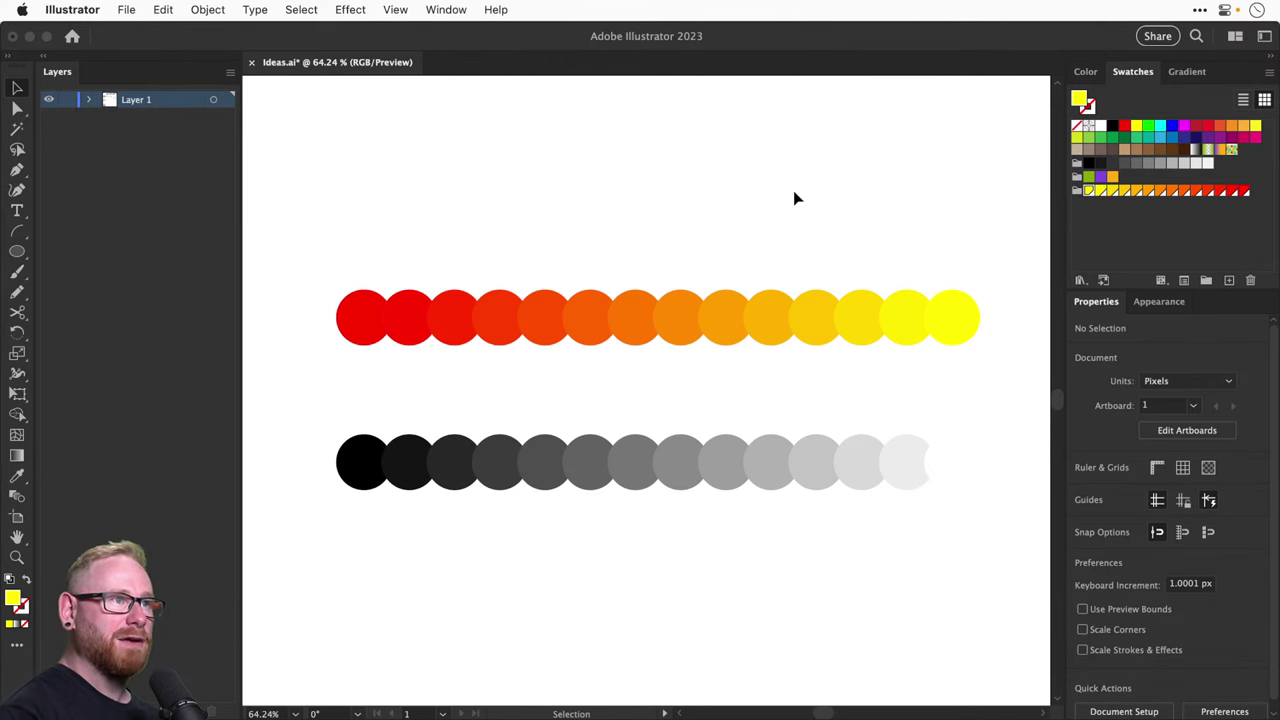
double_click(1243, 190)
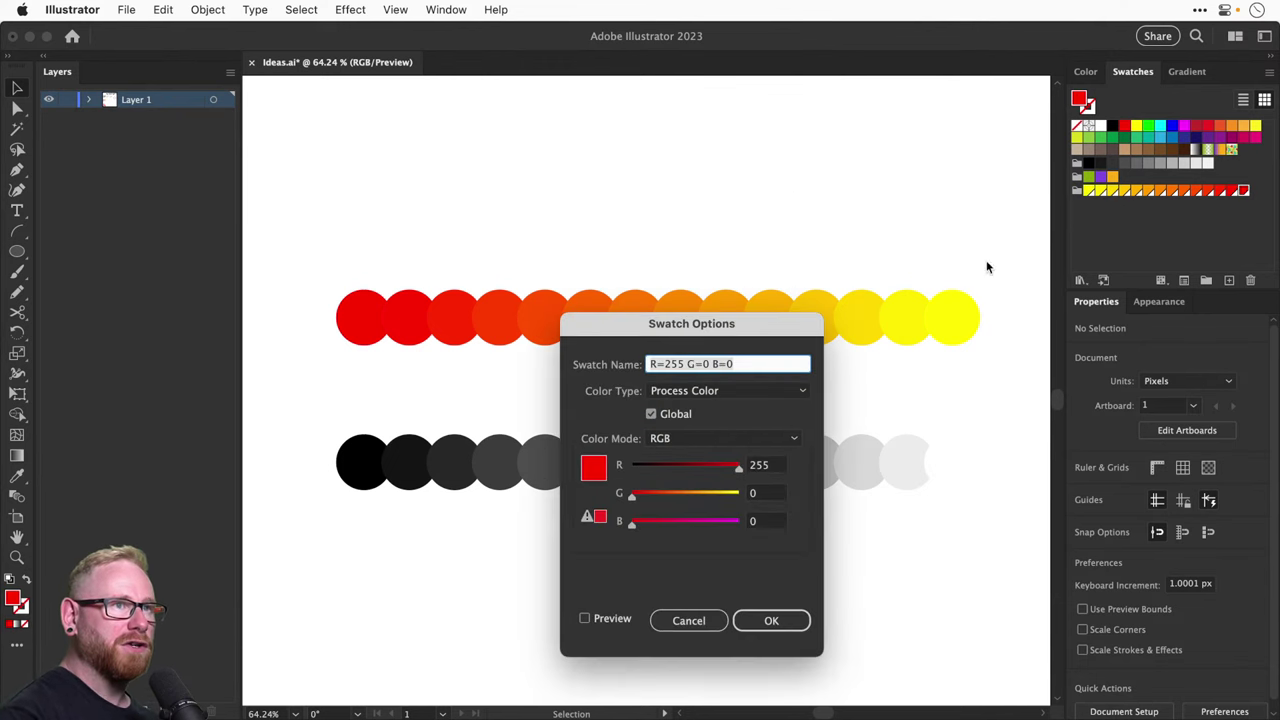
left_click(610, 618)
left_click_drag(700, 466, 667, 495)
left_click(705, 495)
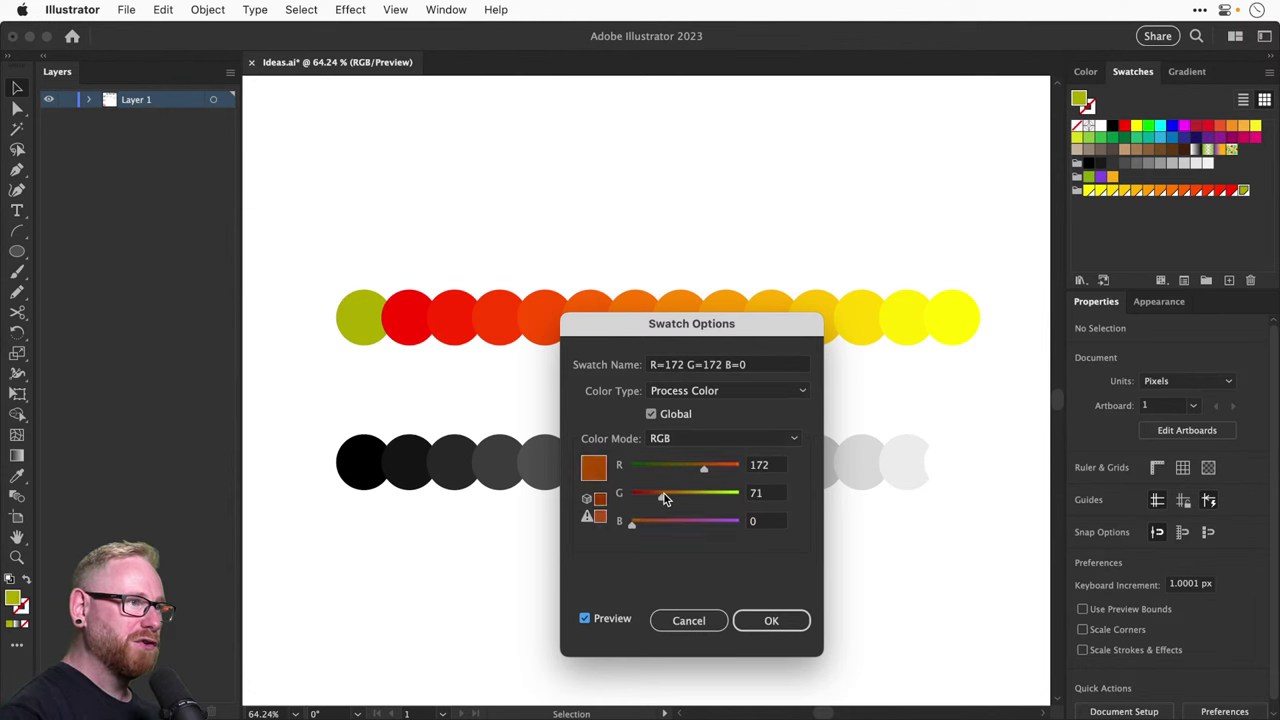
left_click(689, 622)
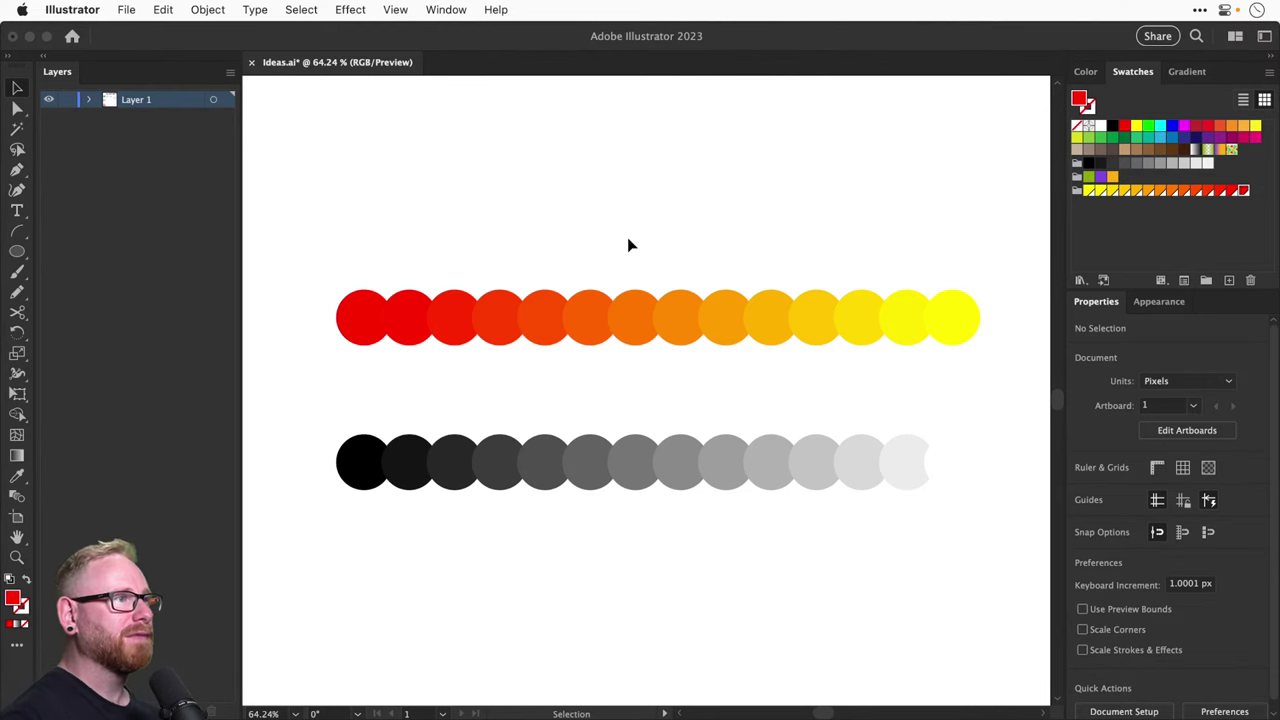
Move both rows of coloured dots lower on the artboard
key("super+0")
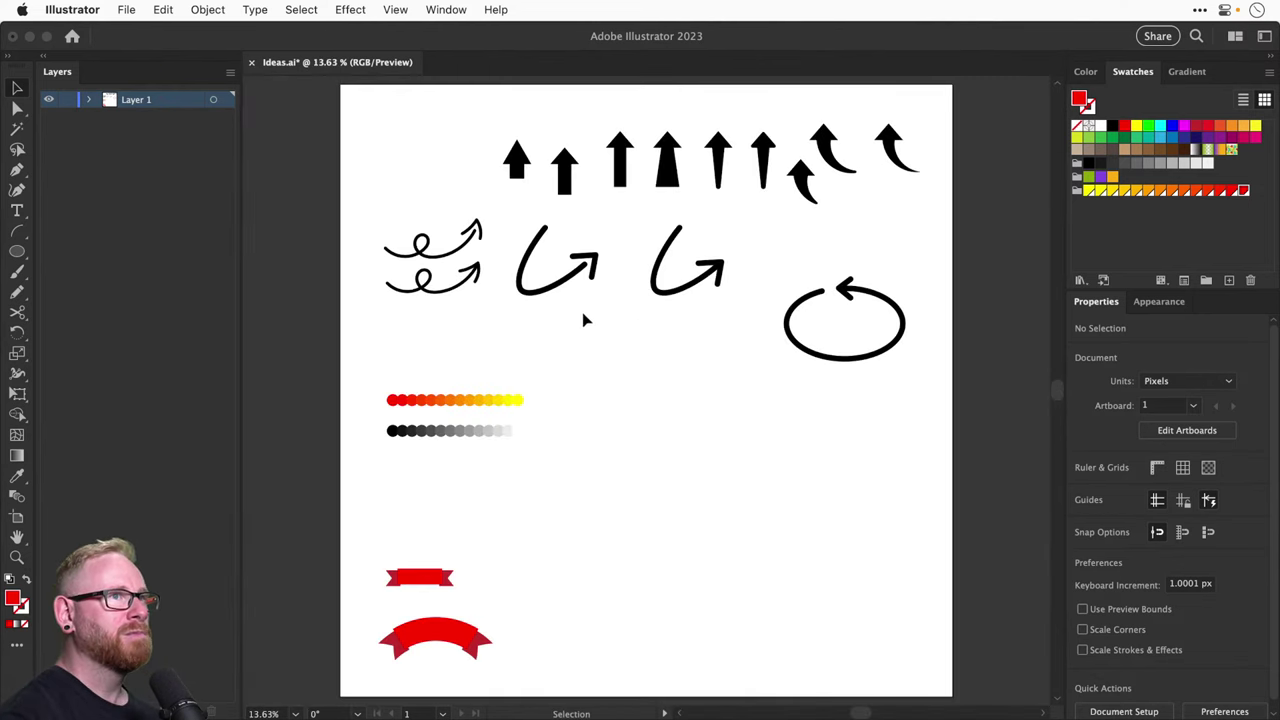
left_click_drag(383, 369, 574, 471)
left_click_drag(490, 398, 469, 505)
left_click(517, 363)
Draw a short vertical line below the curly arrows, giving it the arrows' thick black stroke
key("z")
left_click(659, 353)
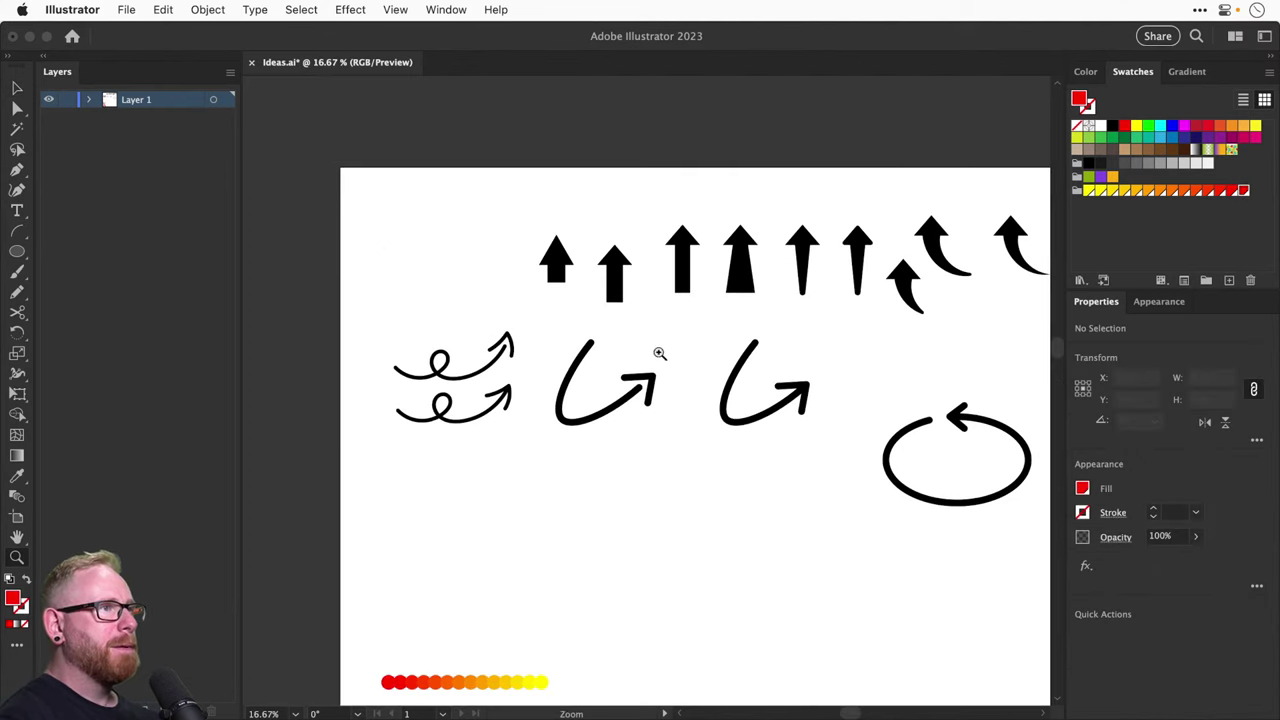
scroll(630, 340, "down", 3)
left_click(625, 345)
key("v")
scroll(606, 377, "down", 3)
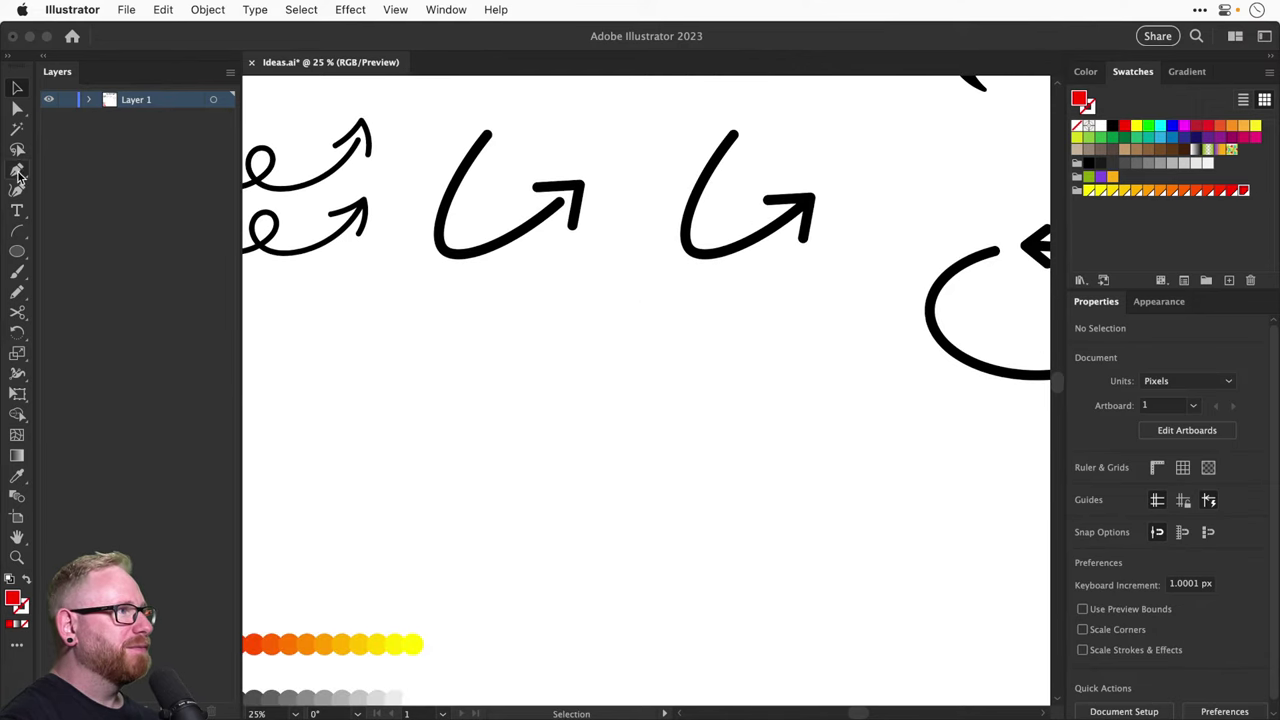
left_click(17, 170)
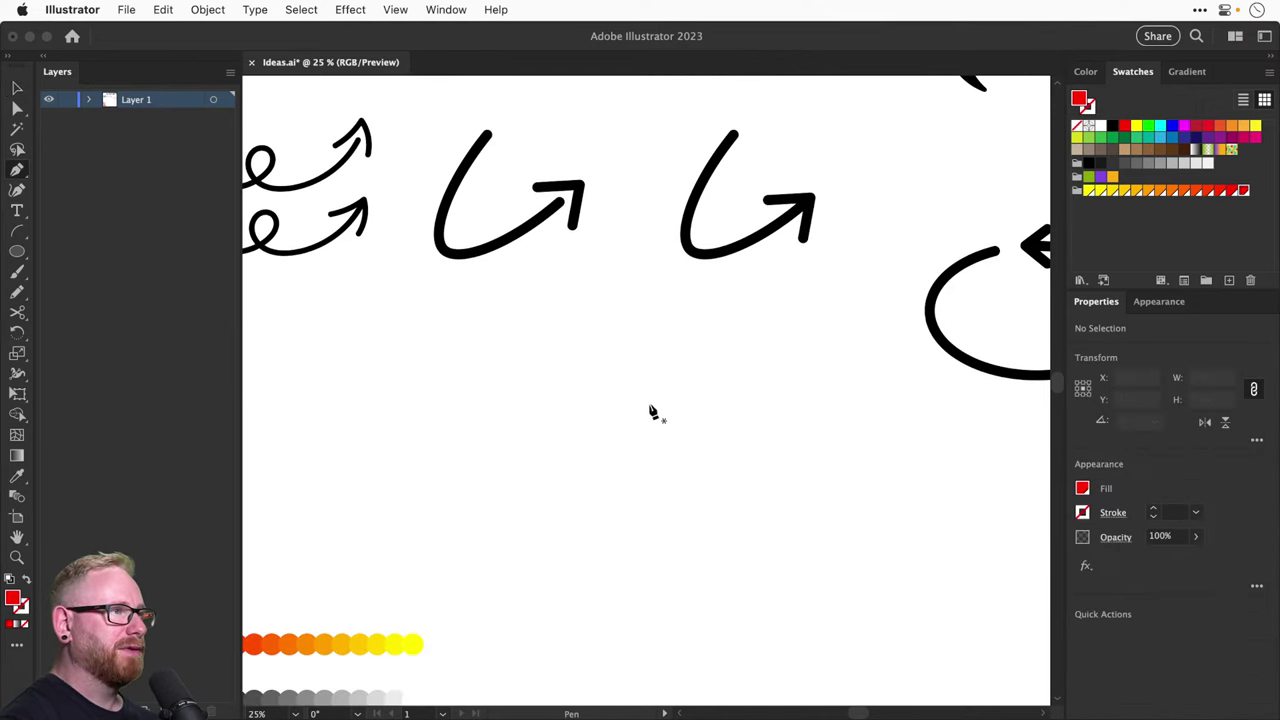
left_click(593, 346)
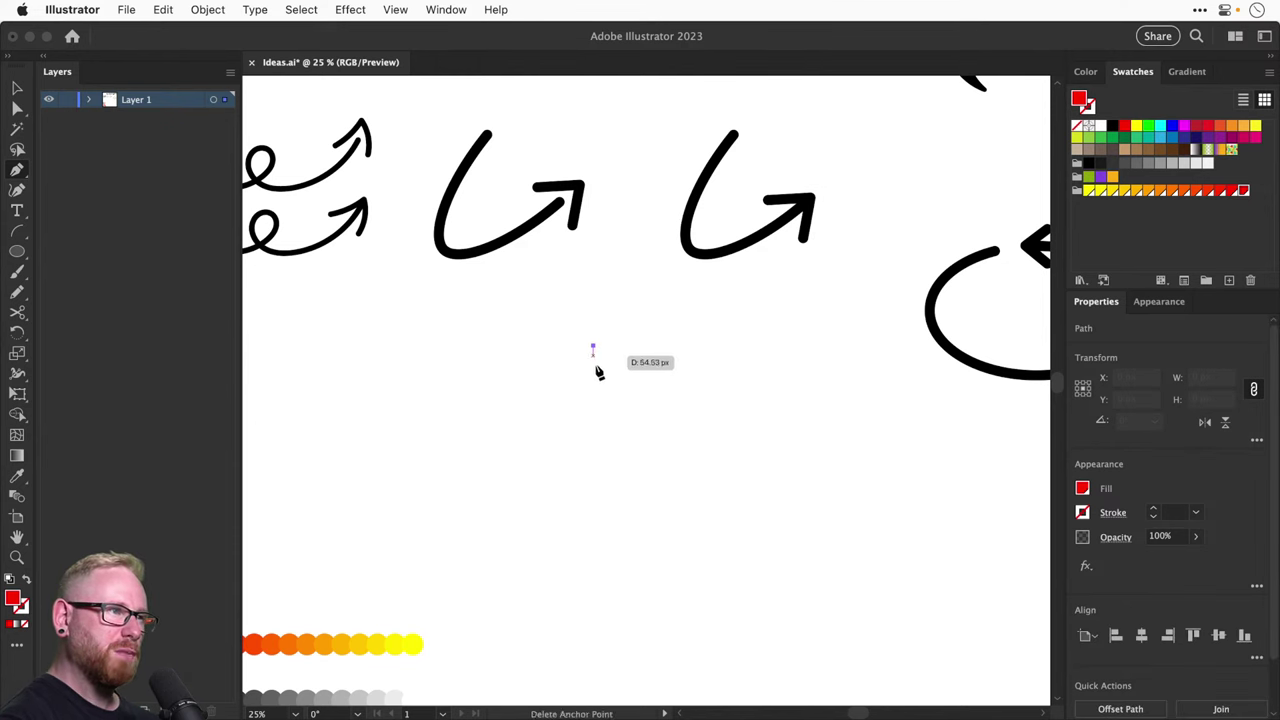
left_click(593, 418)
key("v")
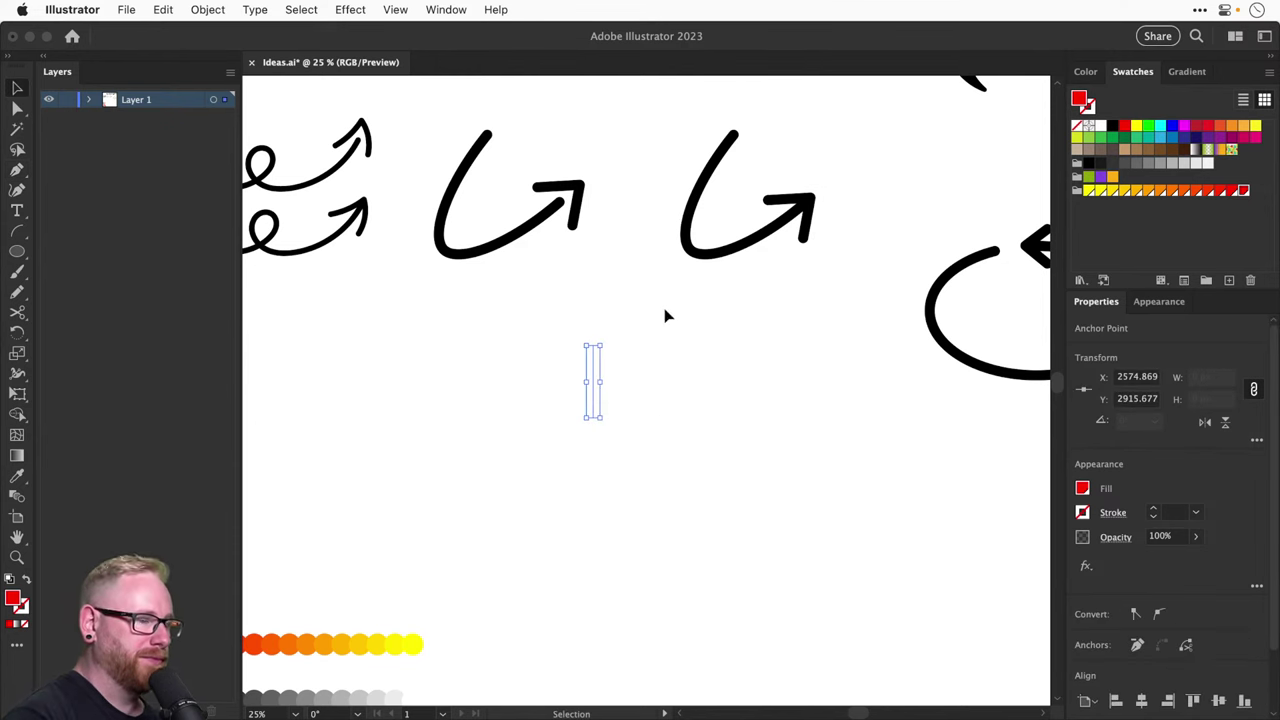
key("i")
left_click(694, 234)
key("v")
left_click(686, 391)
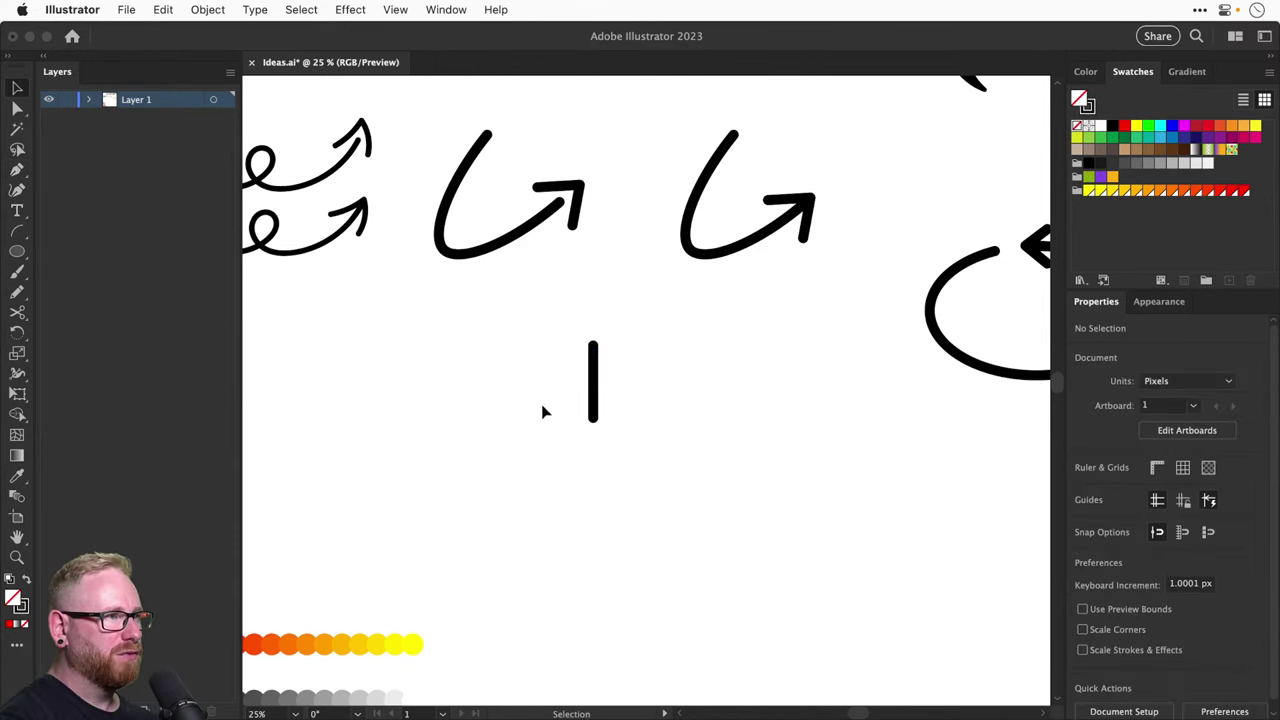
Add a flipped arc from the line's bottom, then a straight segment running downward
left_click(17, 231)
left_click_drag(593, 418, 524, 510)
key("f")
key("f")
key("f")
key("f")
key("f")
key("f")
key("f")
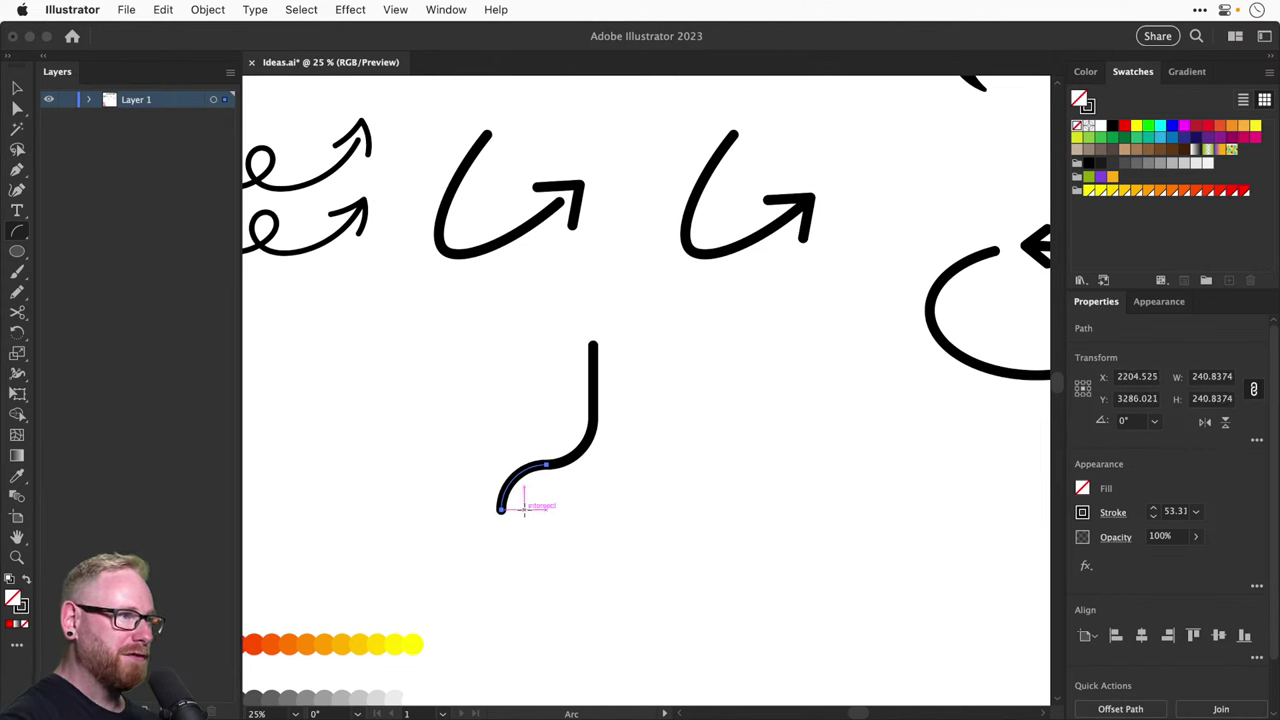
key("p")
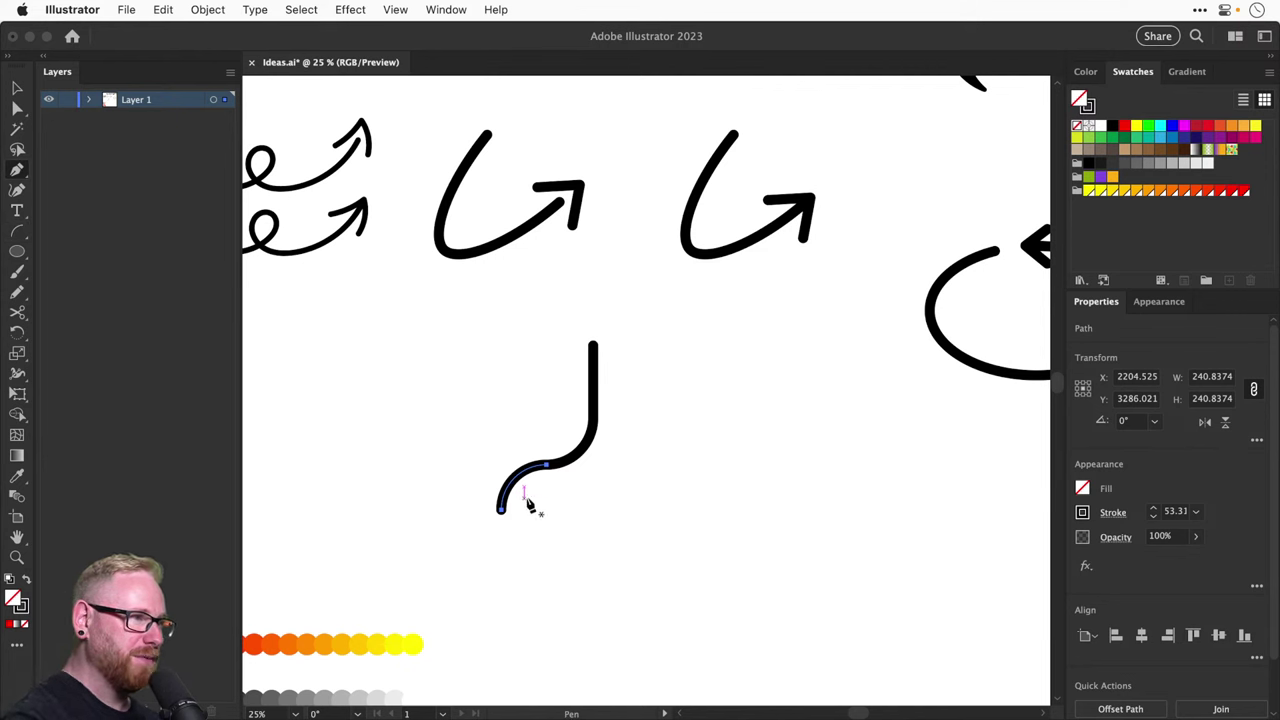
left_click(502, 512)
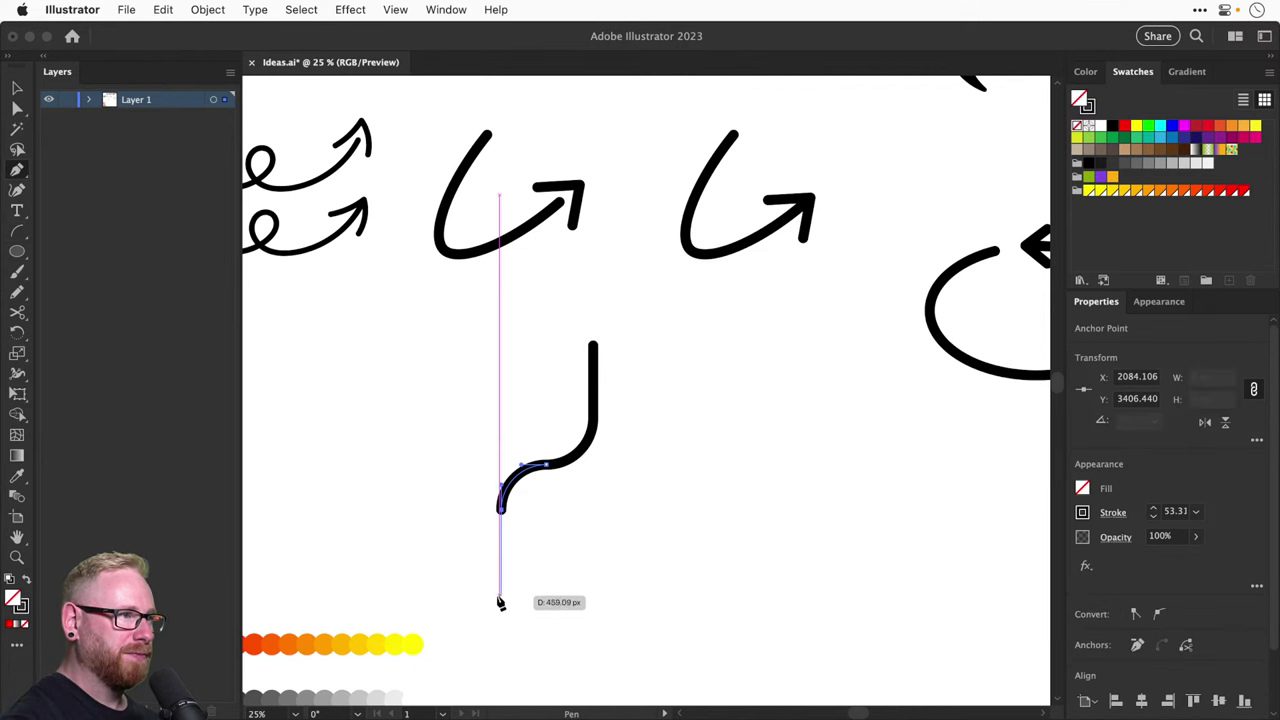
left_click(501, 596)
key("v")
Join the curve and the lower straight segment into one path
mouse_move(566, 462)
left_mouse_down()
mouse_move(606, 458)
mouse_move(576, 463)
left_mouse_up()
mouse_move(502, 530)
left_mouse_down()
mouse_move(466, 530)
mouse_move(502, 530)
left_mouse_up()
key("z")
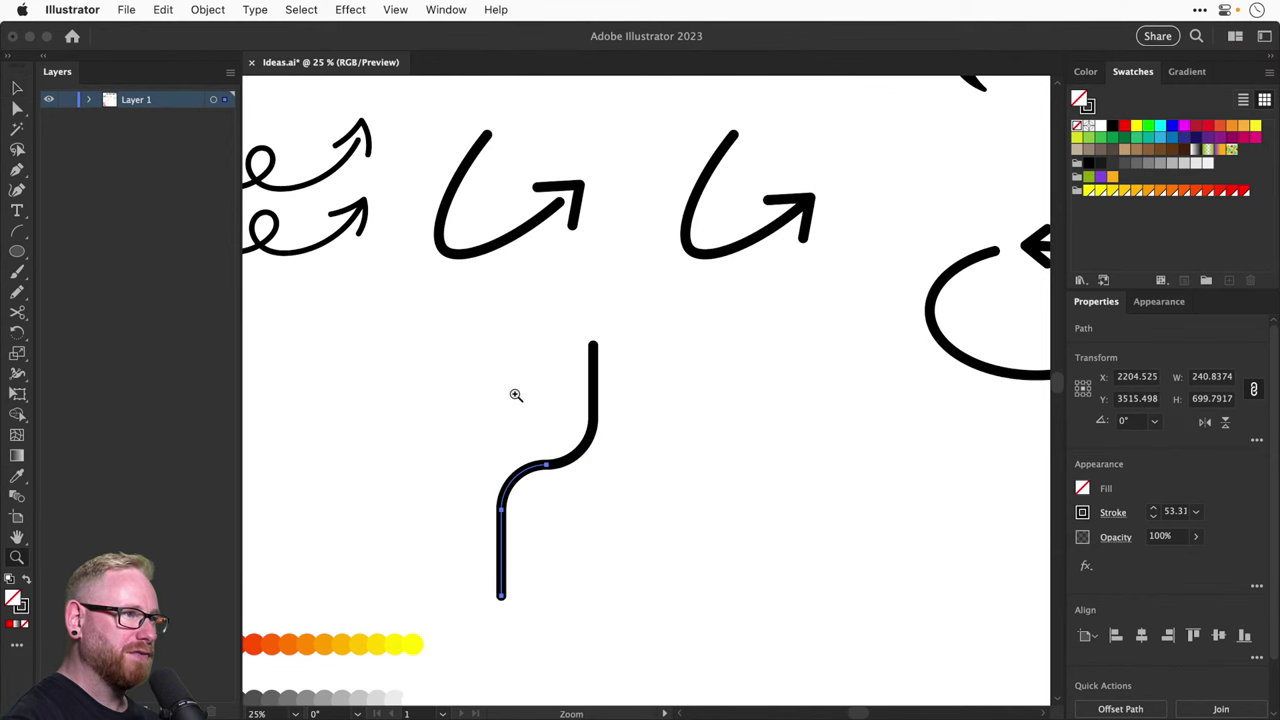
left_click_drag(477, 327, 714, 582)
key("a")
left_click(523, 410)
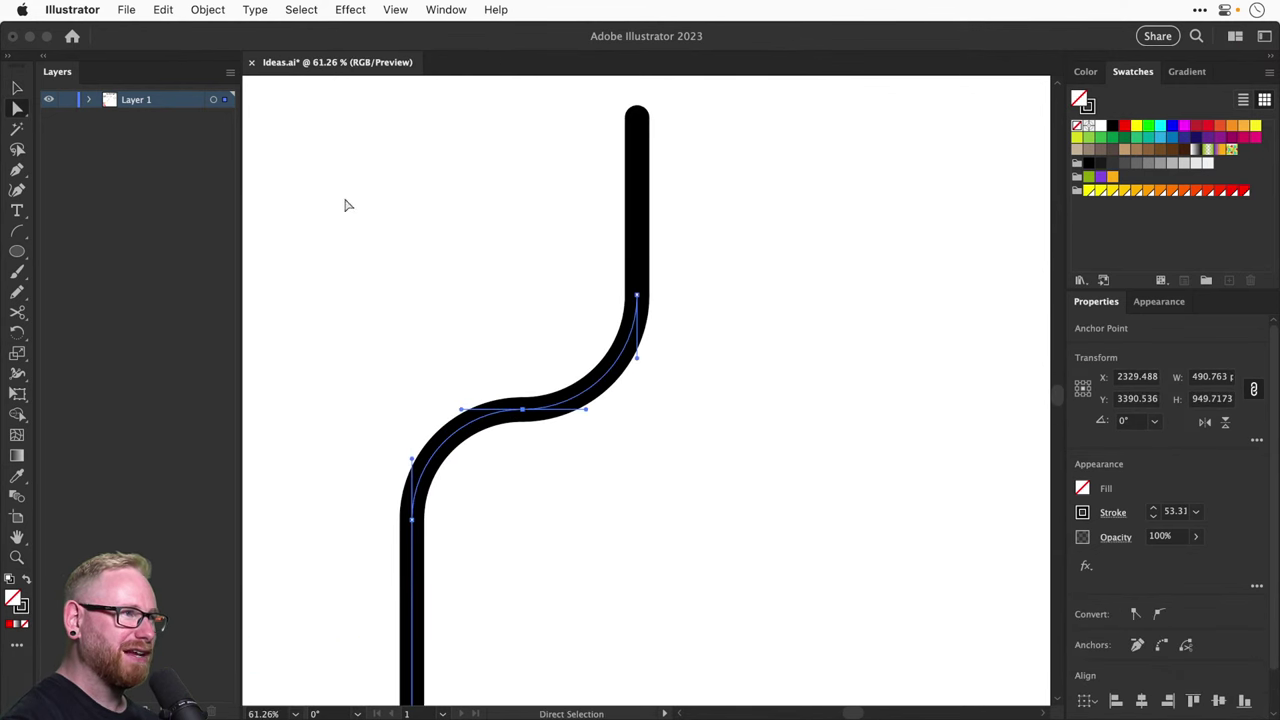
left_click(208, 10)
mouse_move(330, 456)
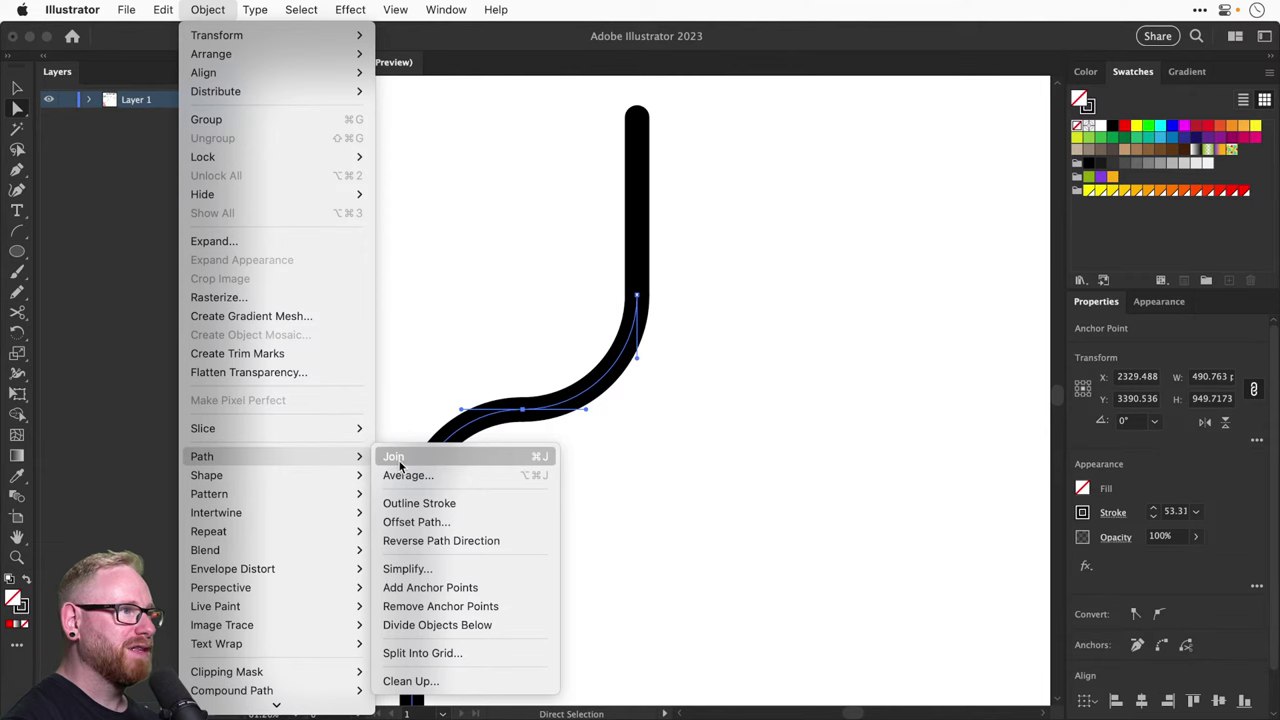
left_click(394, 457)
key("v")
left_click(718, 338)
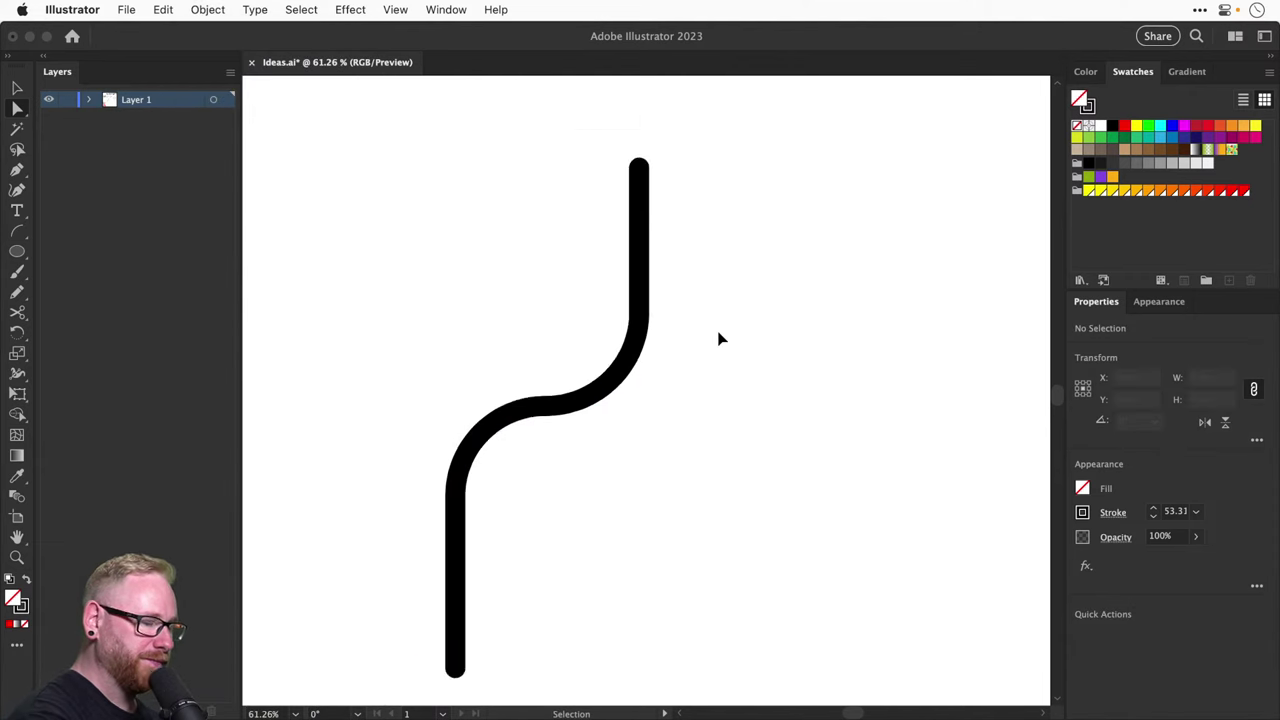
key("super+0")
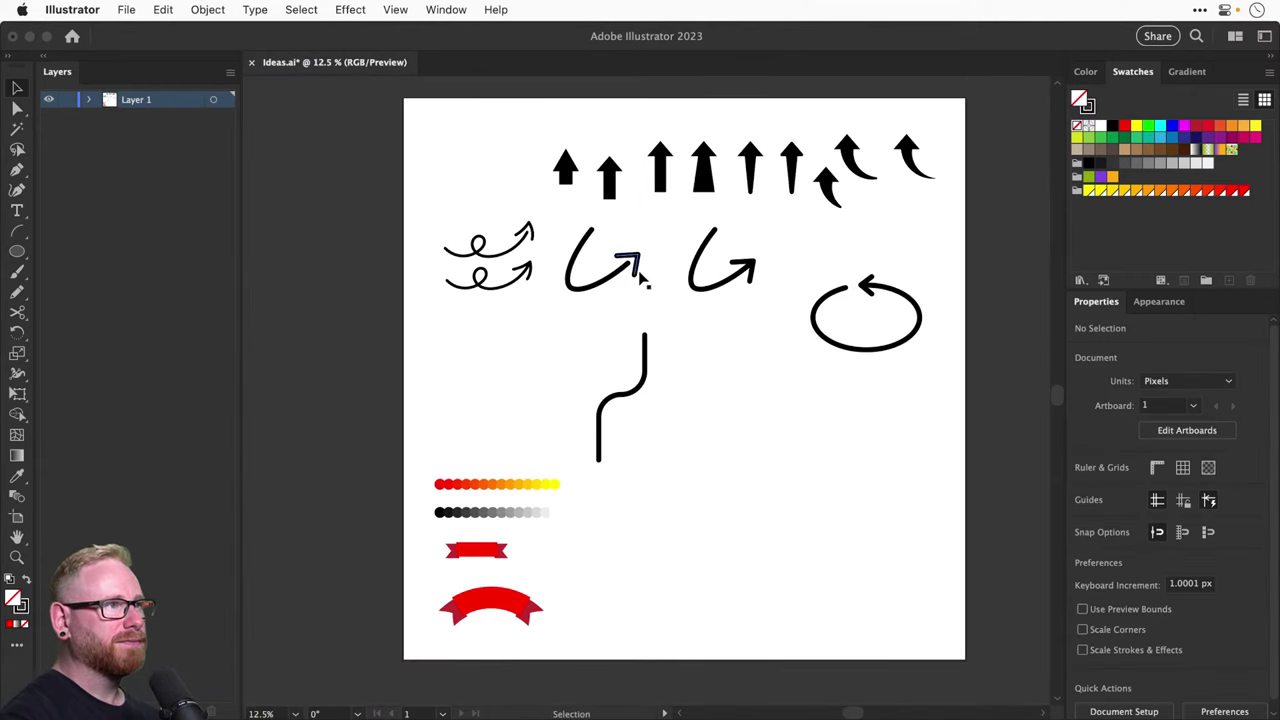
Copy and rotate an arrowhead onto the line's top, then delete it
left_click_drag(634, 271, 652, 317)
key("r")
left_click_drag(737, 363, 736, 298)
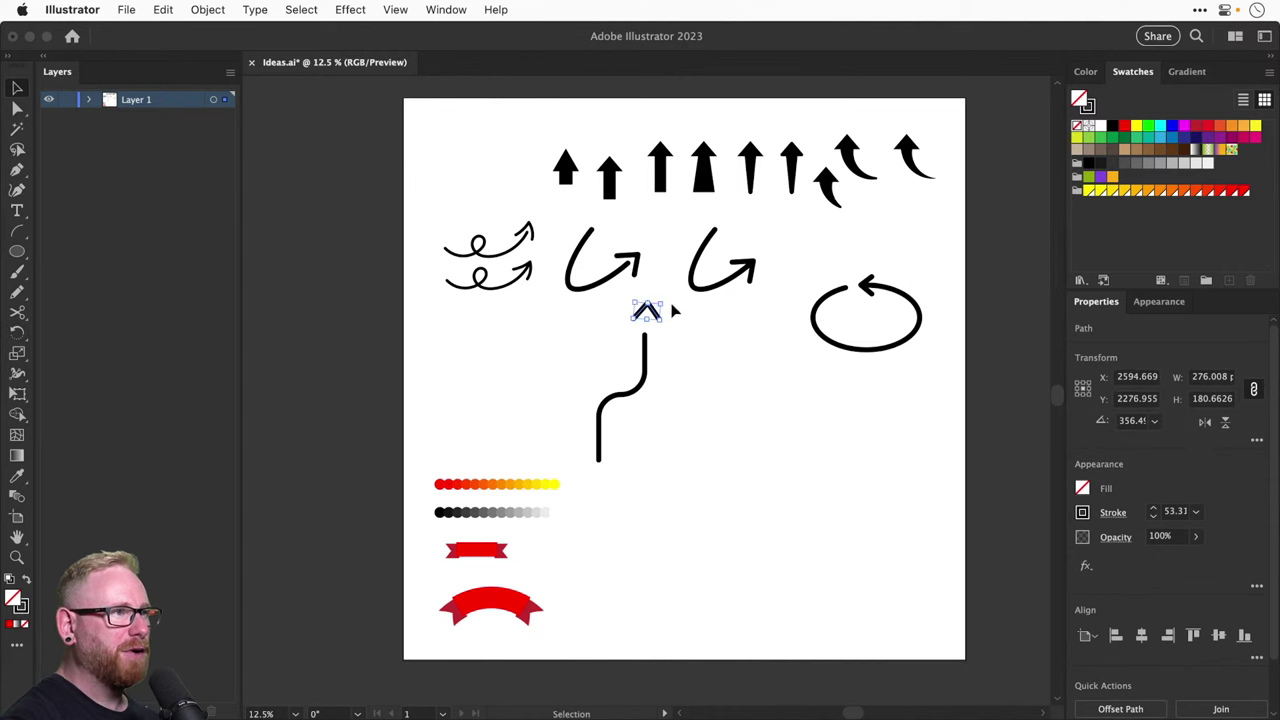
key("v")
scroll(680, 348, "up", 5)
key("a")
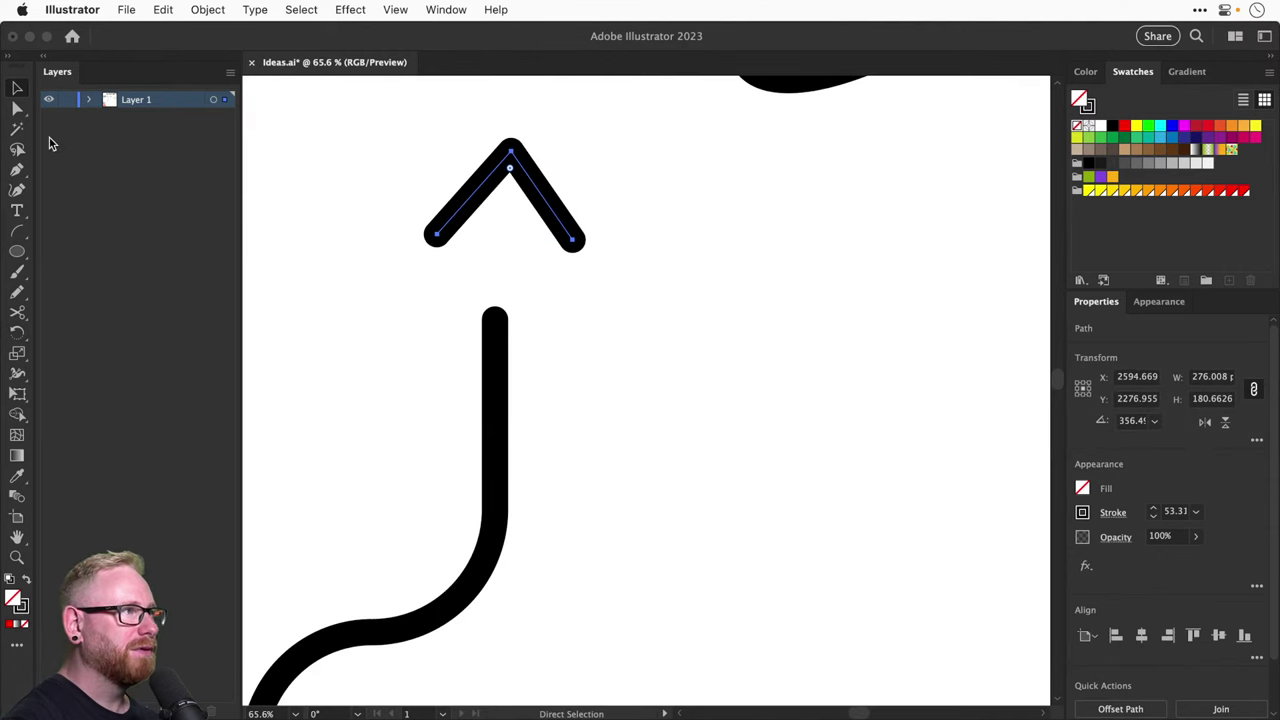
left_click(17, 170)
key("Delete")
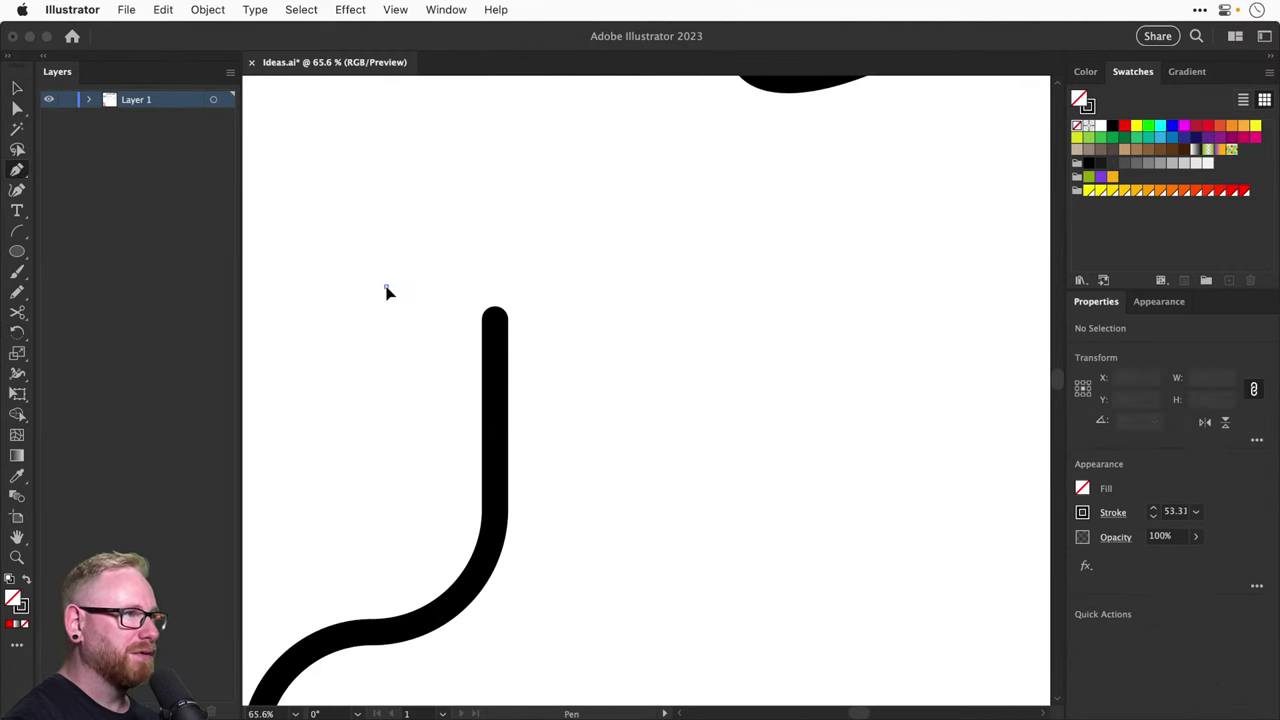
Build a chevron arrowhead from two mirrored diagonal strokes, about 200 by 100 px
left_click(386, 287)
left_click(472, 203)
left_click(478, 212, "super")
key("v")
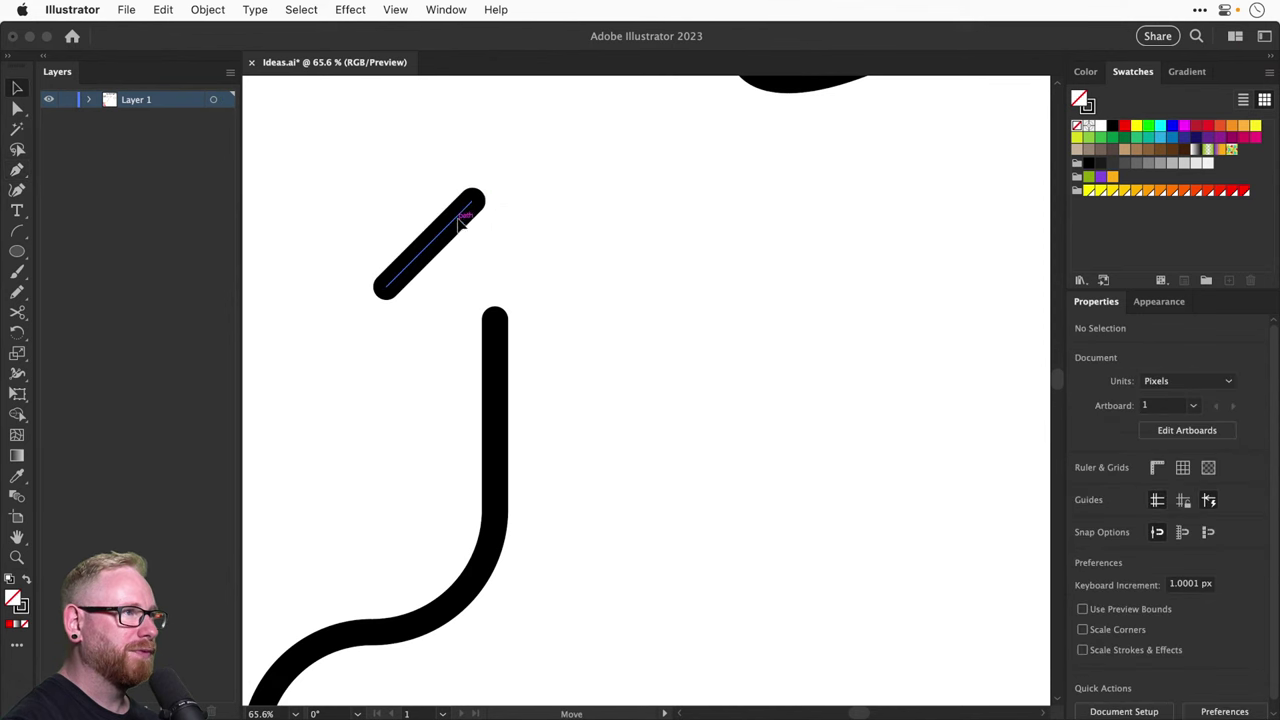
left_click_drag(471, 206, 626, 206)
left_click(1205, 421)
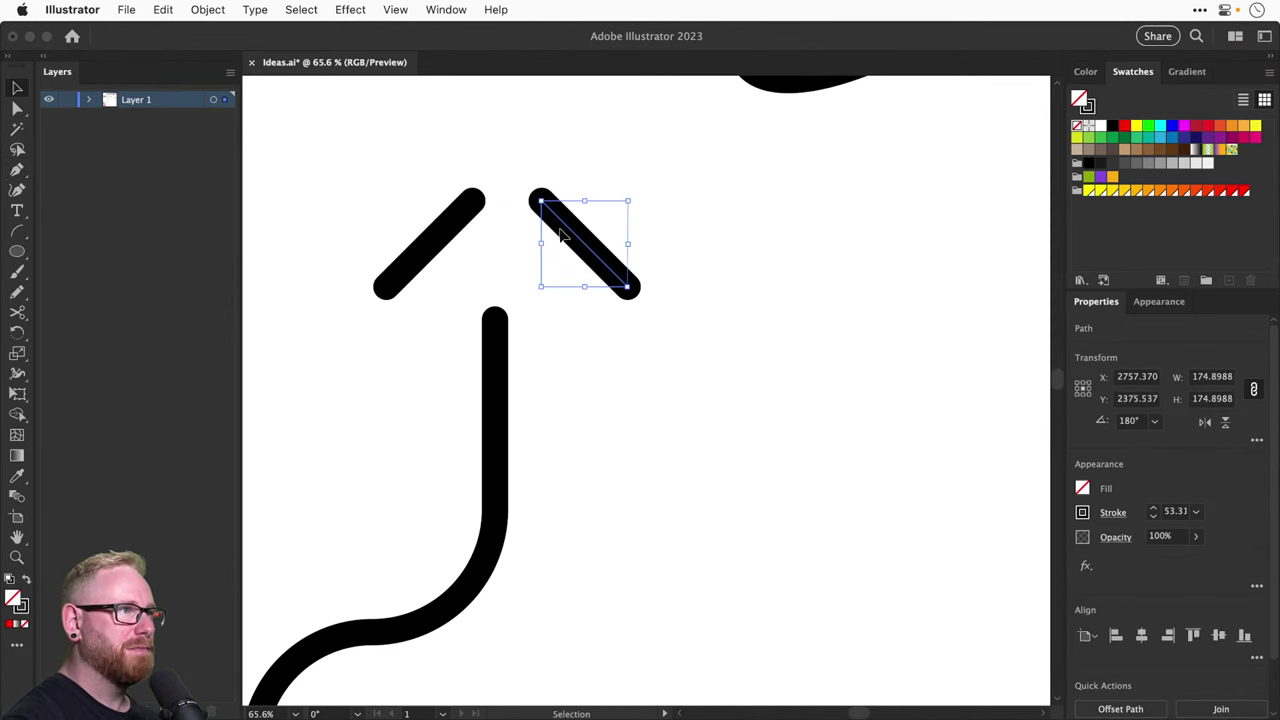
left_click_drag(569, 235, 499, 233)
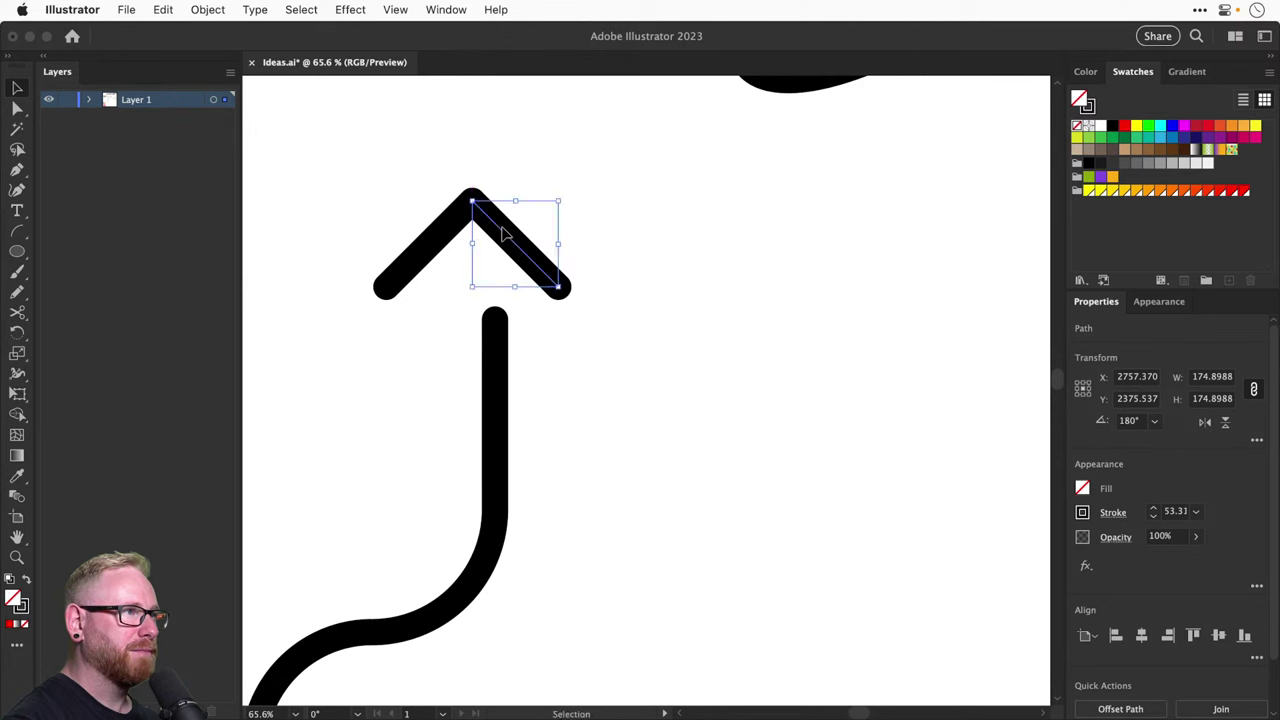
key("a")
mouse_move(452, 172)
left_mouse_down()
mouse_move(486, 206)
mouse_move(537, 305)
mouse_move(525, 298)
left_mouse_up()
key("v")
key("super+shift+a")
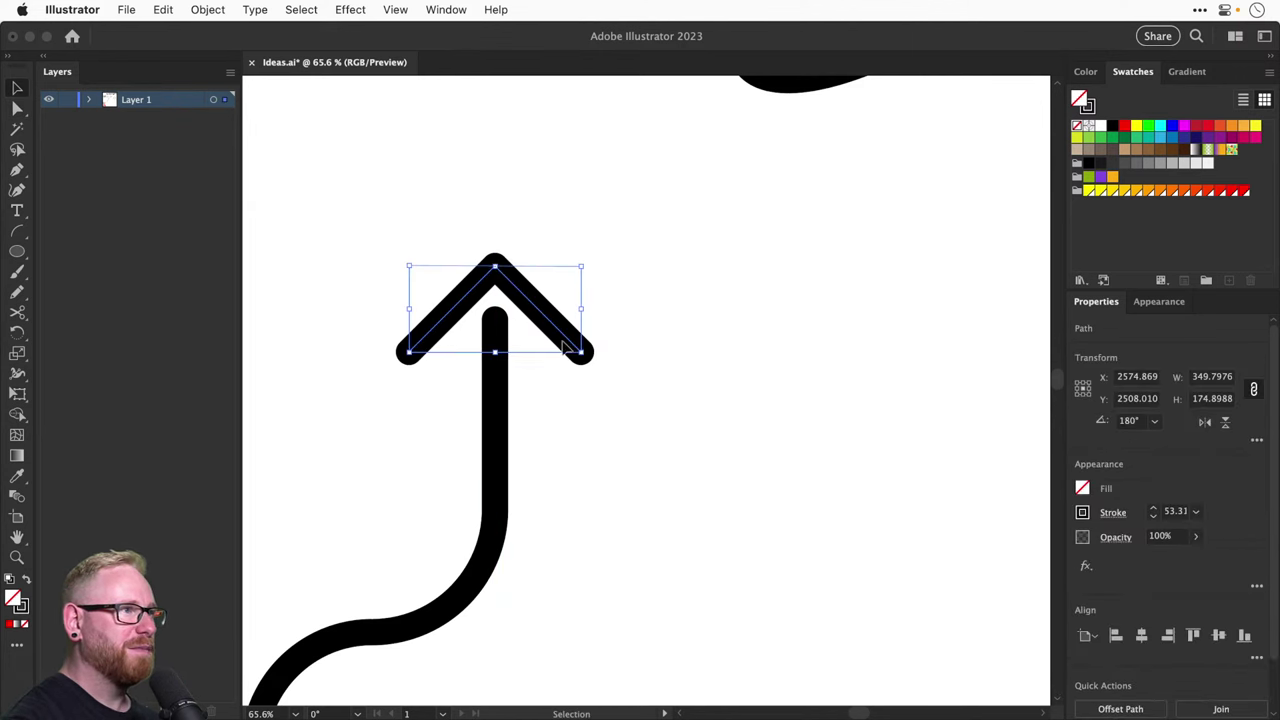
left_click_drag(578, 355, 558, 318)
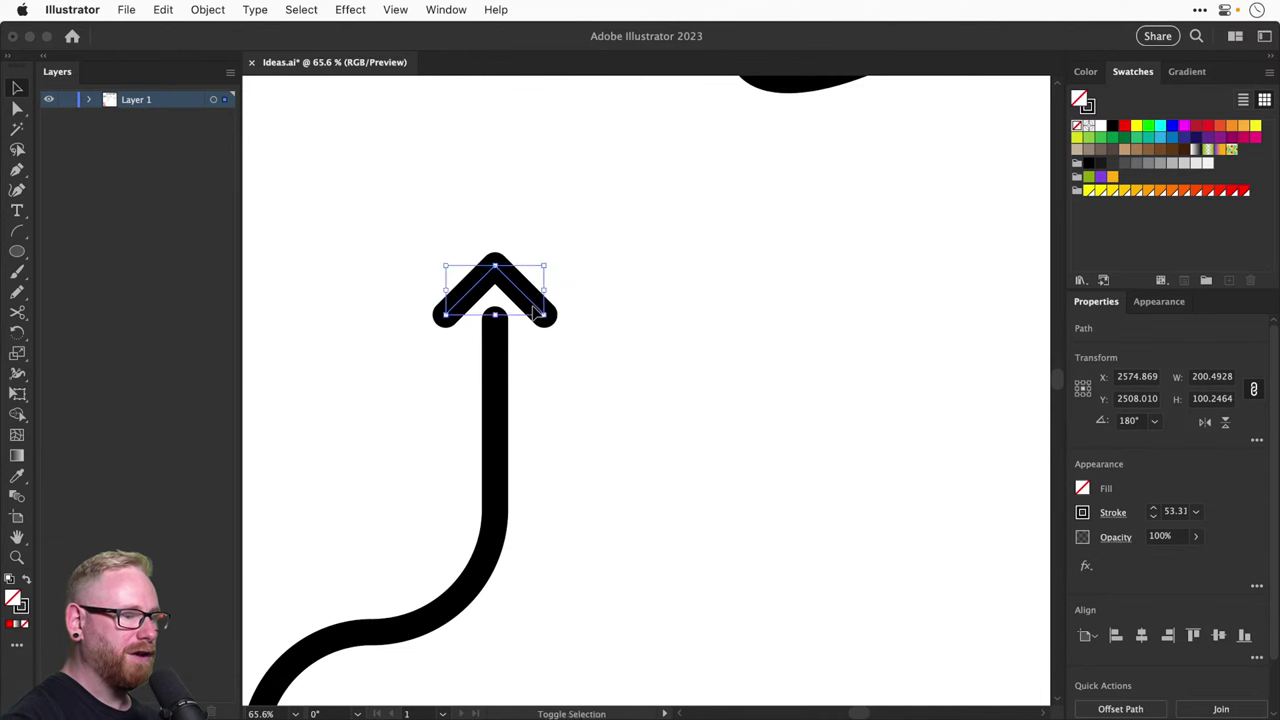
key("super+shift+a")
key("super+minus")
key("super+minus")
key("super+minus")
key("super+minus")
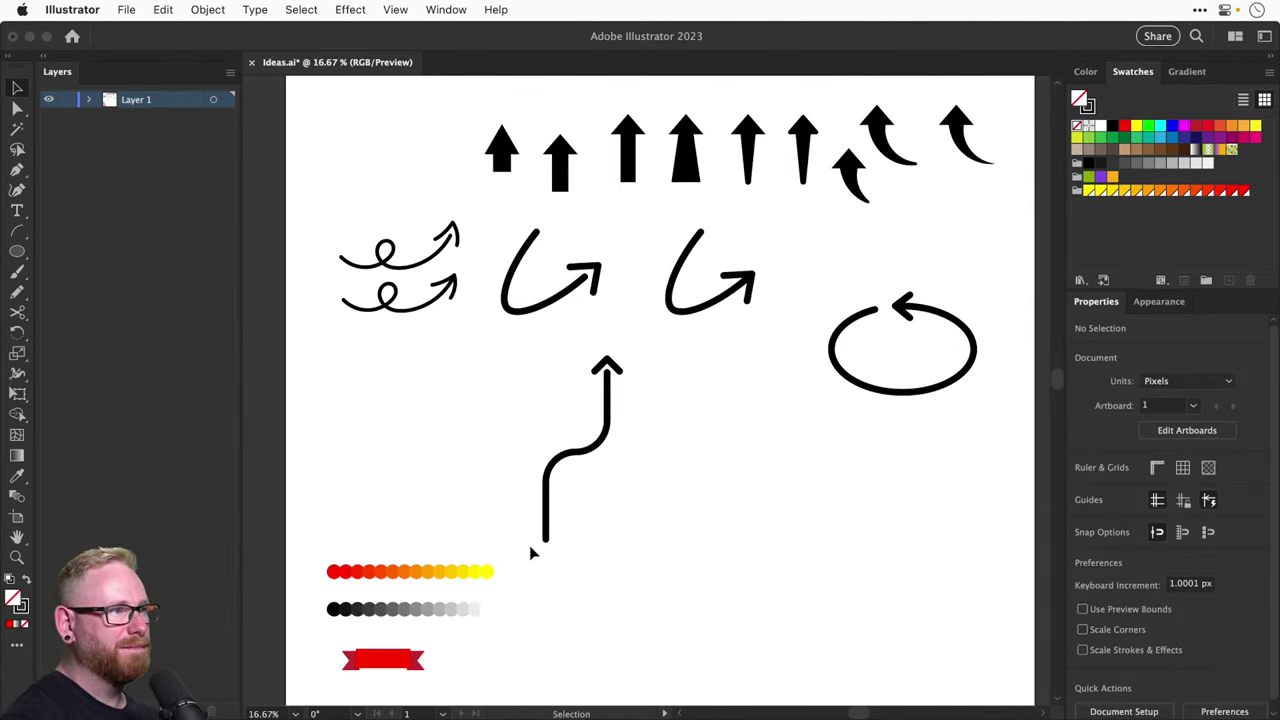
Place a copy of the wavy arrow to the right with a 230 pt stroke
left_click(607, 428)
left_click_drag(606, 449, 726, 346)
left_click_drag(1153, 512, 1153, 512)
left_click(1031, 514)
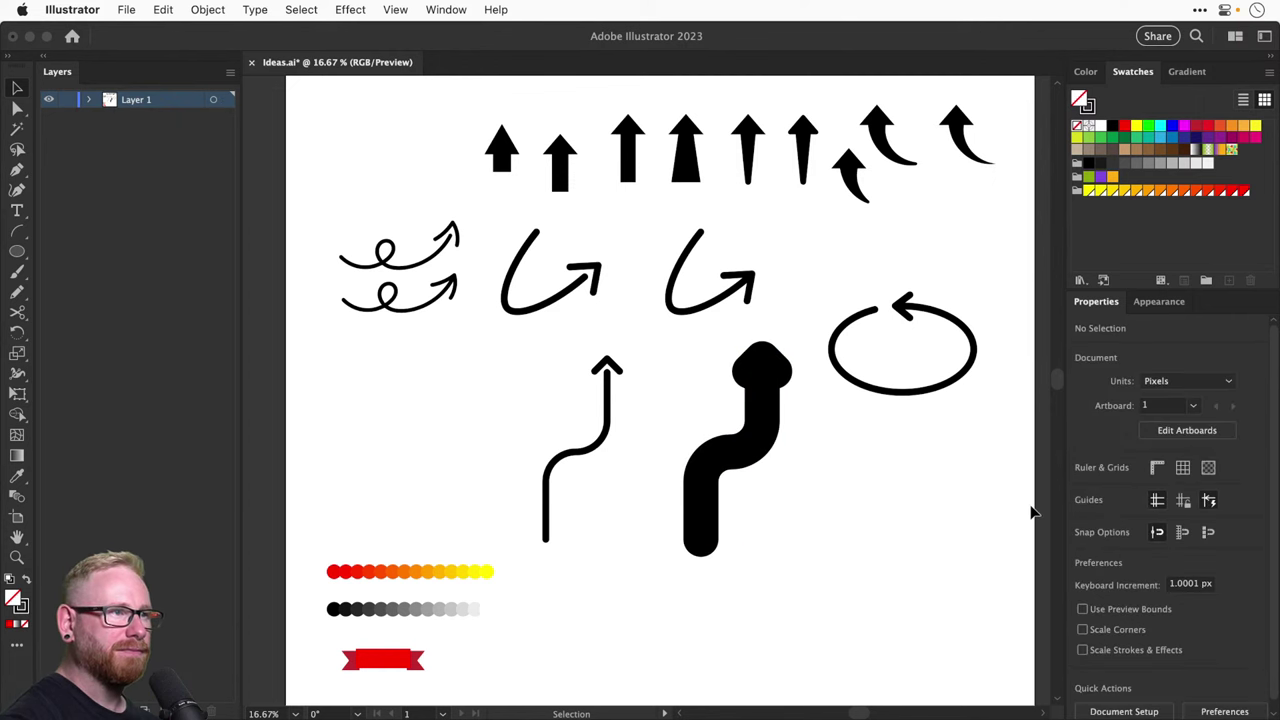
key("a")
key("super+z")
key("super+z")
key("super+z")
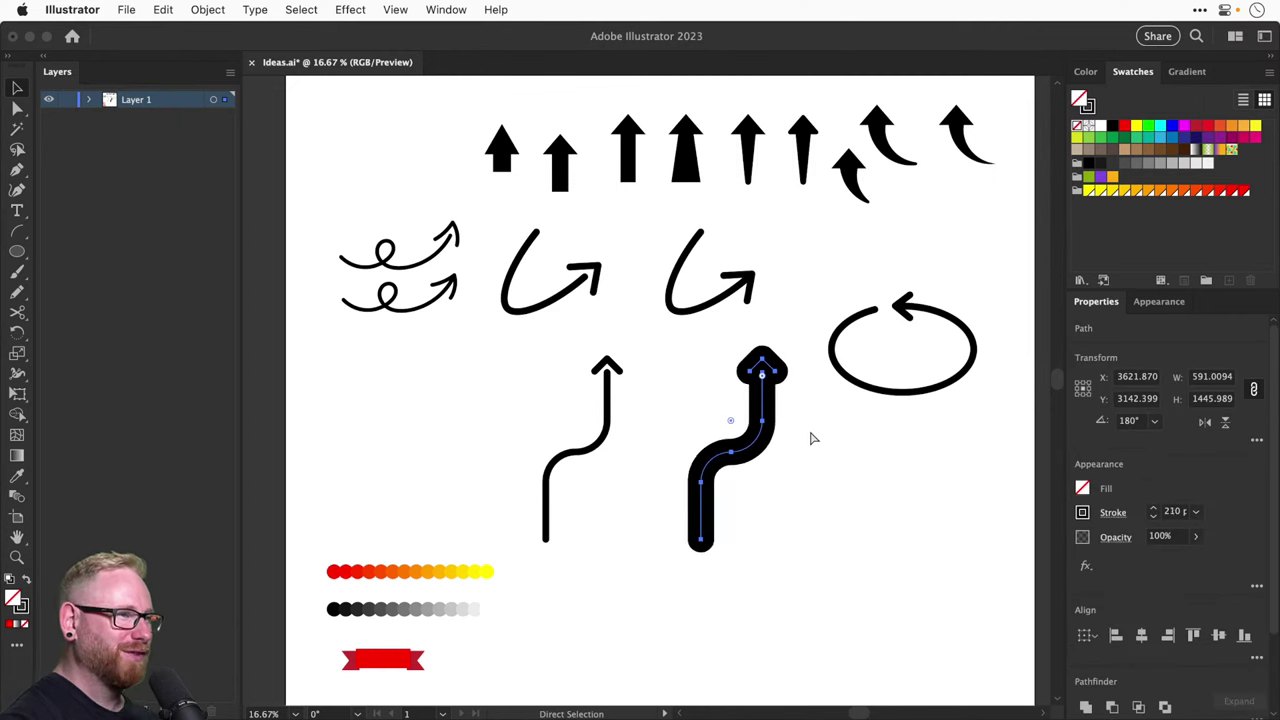
left_click(797, 420)
Zoom in on the thick arrow's tip and select its left anchor point
key("z")
left_click_drag(664, 297, 842, 517)
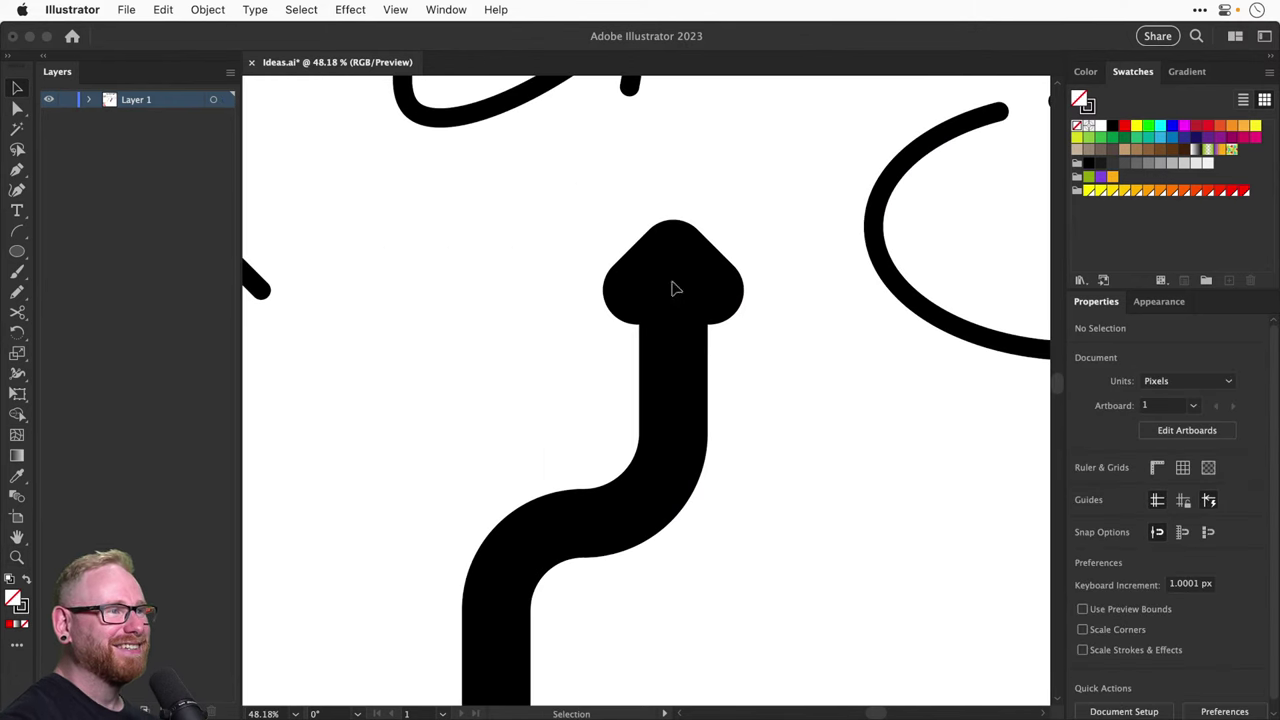
key("a")
left_click(638, 289)
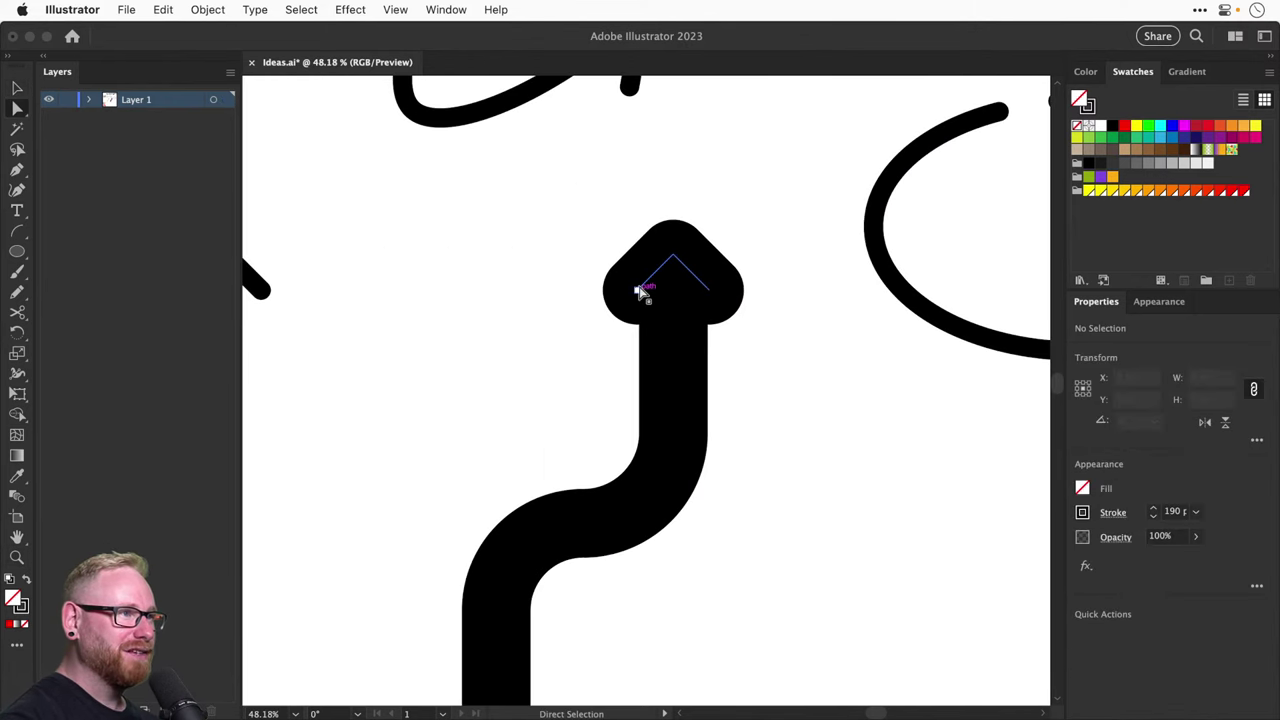
Make the tip triangle solid black and enlarge it onto the top of the stem
left_click(711, 292, "shift")
key("super+shift+a")
key("v")
left_click(713, 293)
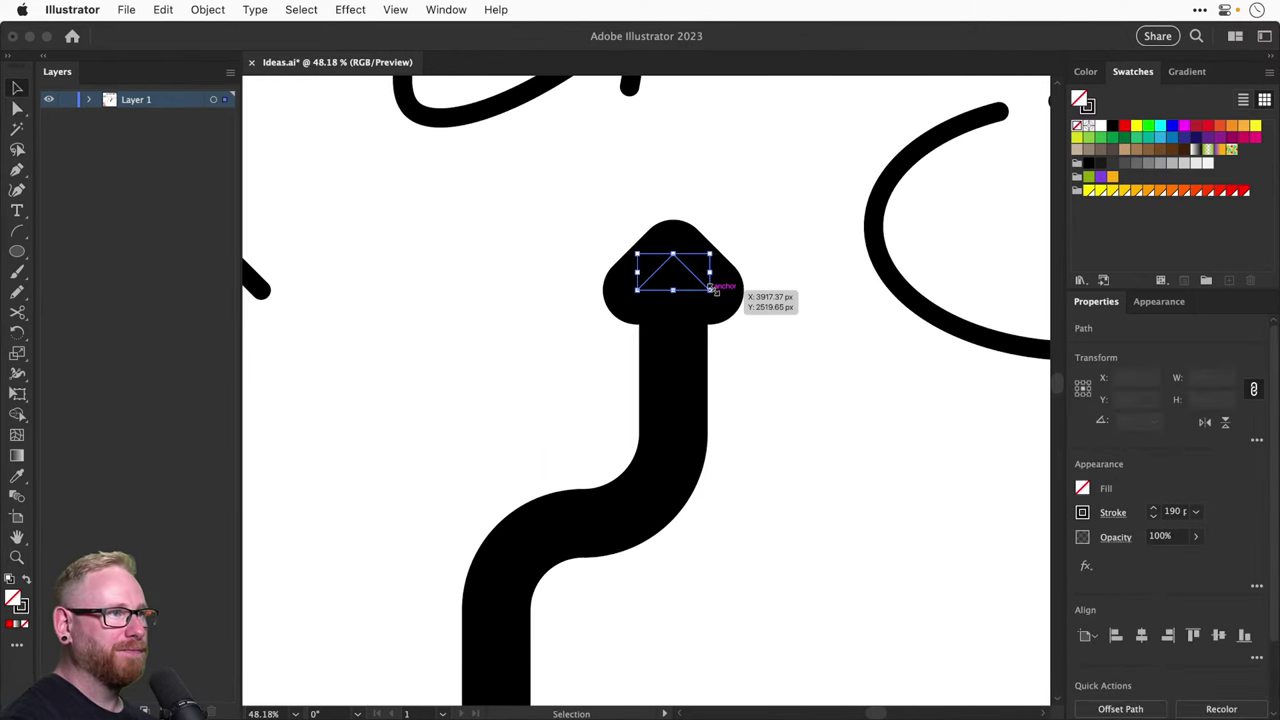
left_click(26, 580)
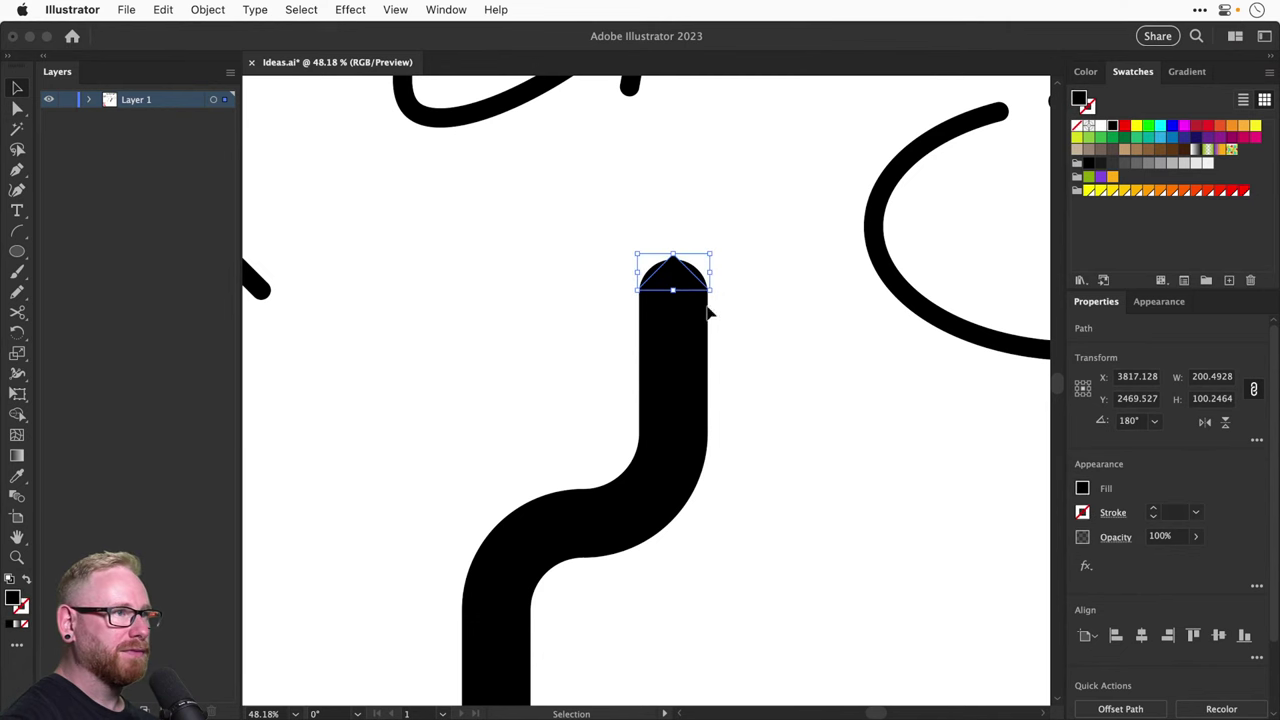
left_click_drag(708, 313, 700, 274)
left_click(771, 363)
key("super+minus")
key("super+minus")
key("super+minus")
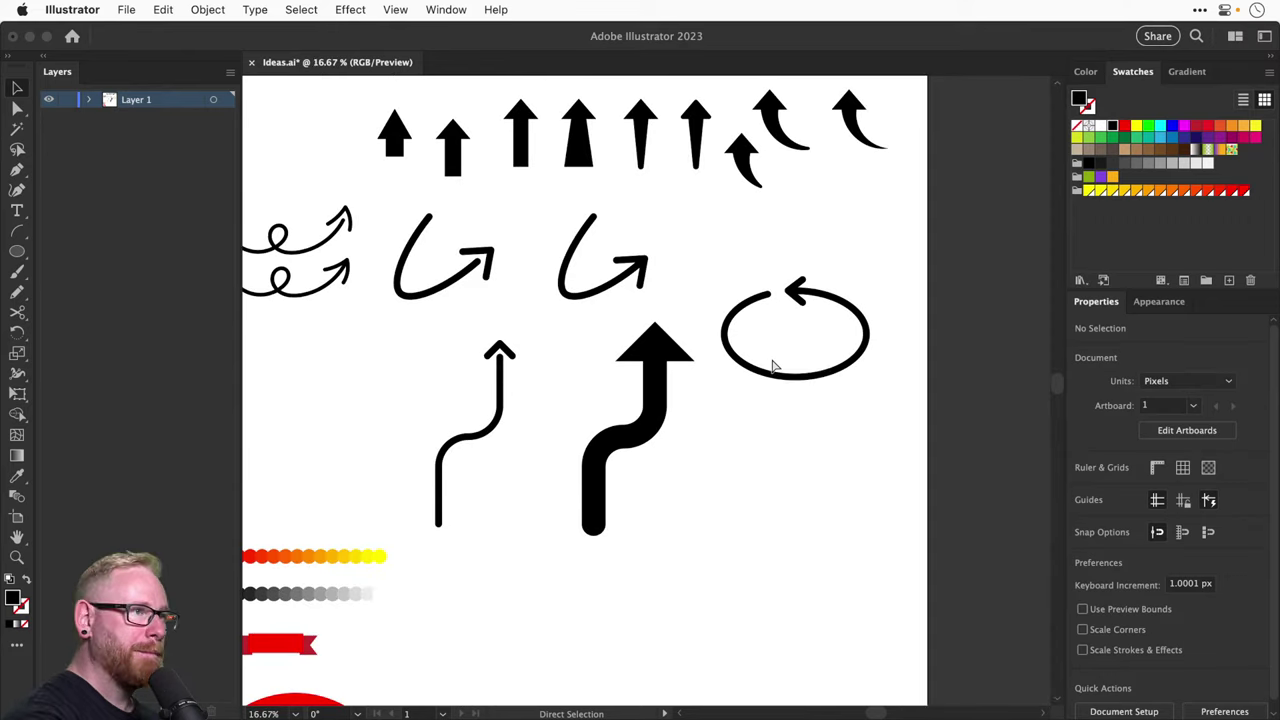
Narrow the arrowhead's base by scaling its two lower corner points together
key("a")
left_click(617, 360)
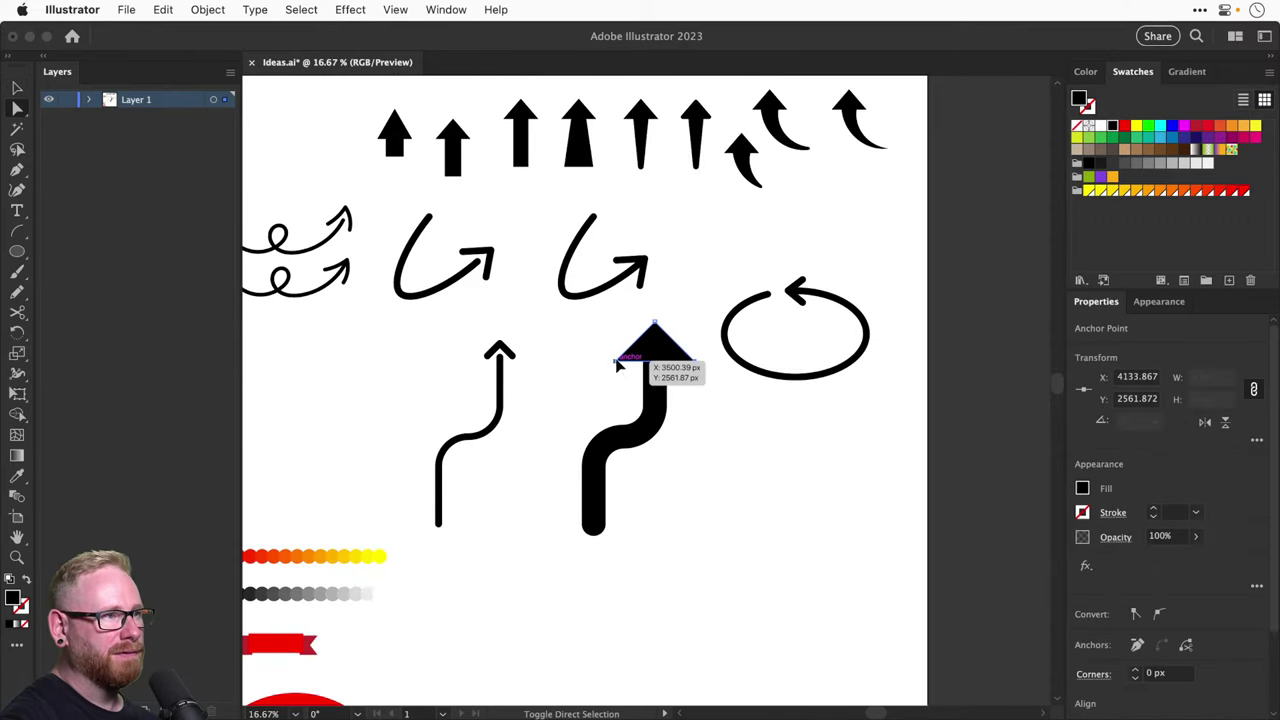
key("z")
left_click_drag(571, 271, 760, 440)
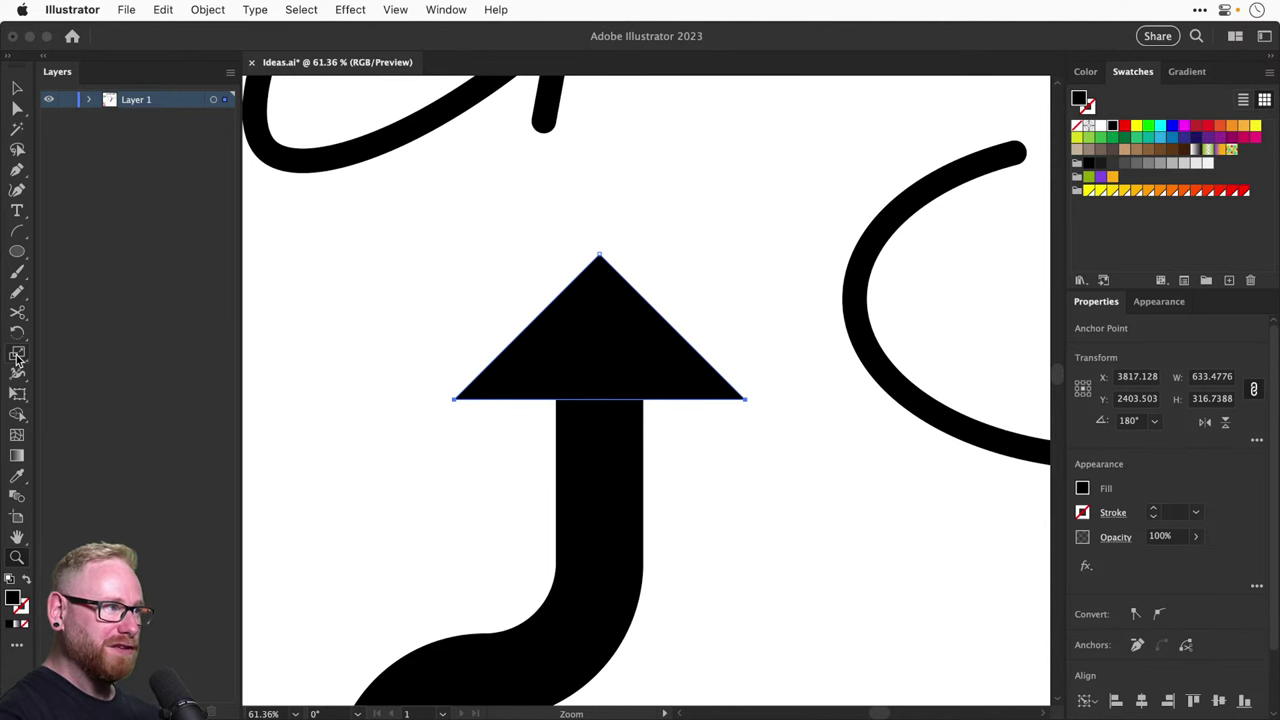
key("a")
left_click_drag(416, 371, 492, 458)
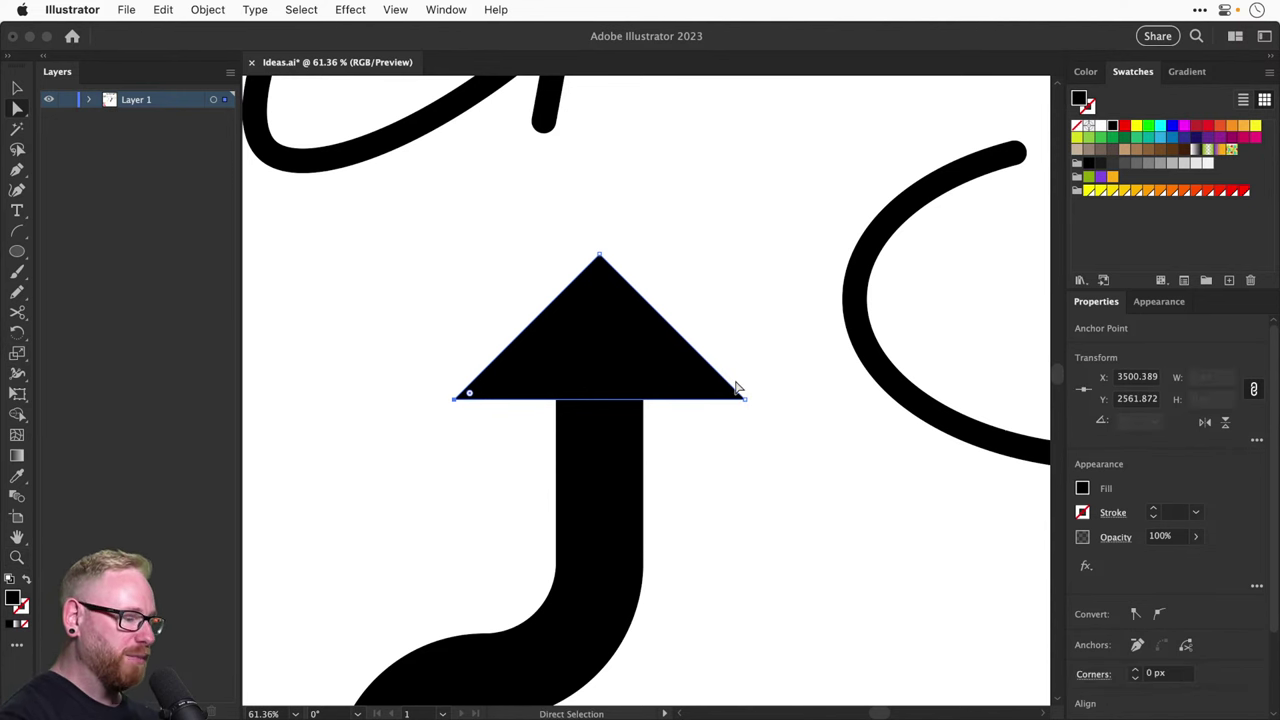
left_click_drag(771, 376, 726, 437)
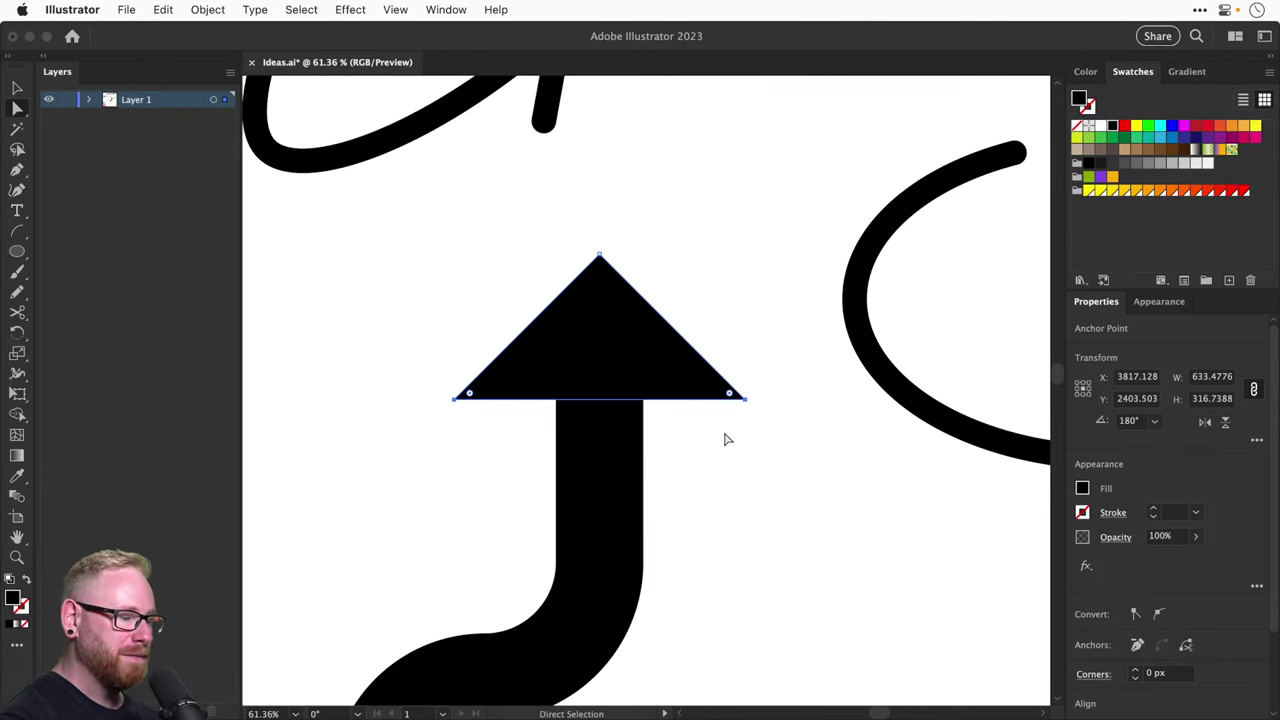
key("s")
left_click_drag(843, 451, 736, 393)
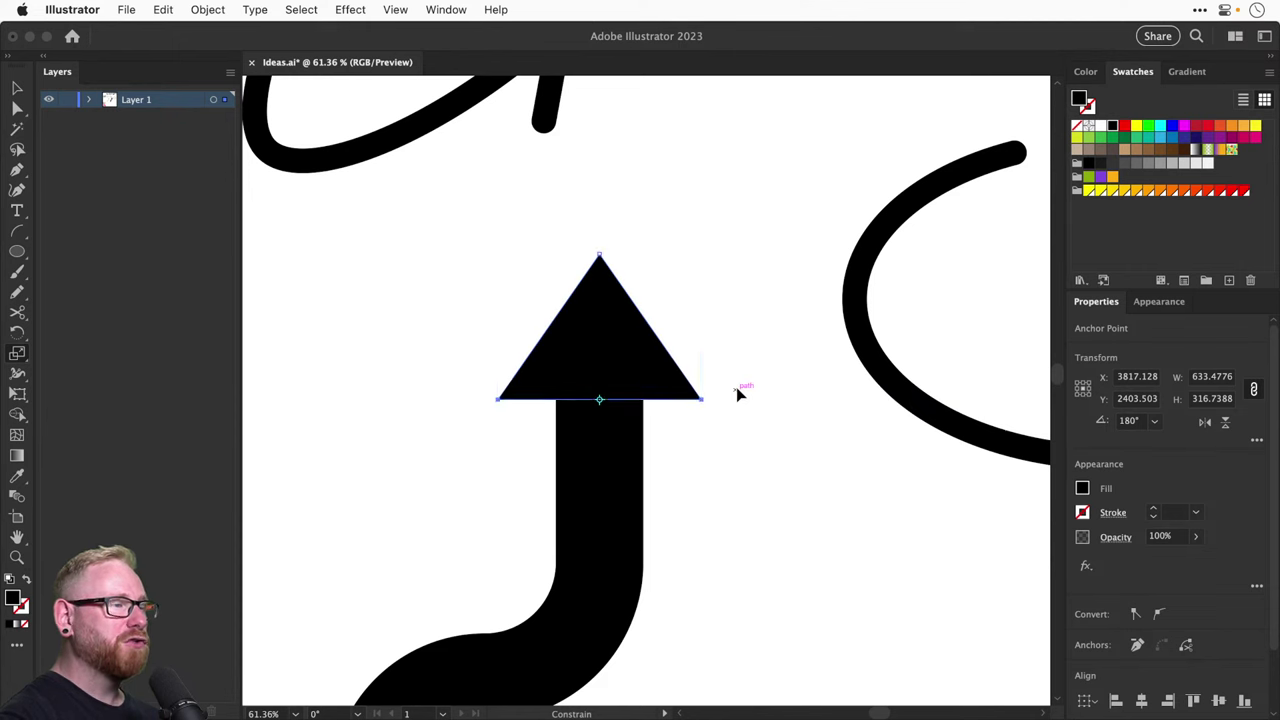
Drag the arrowhead's apex point down slightly to refine the tip
key("v")
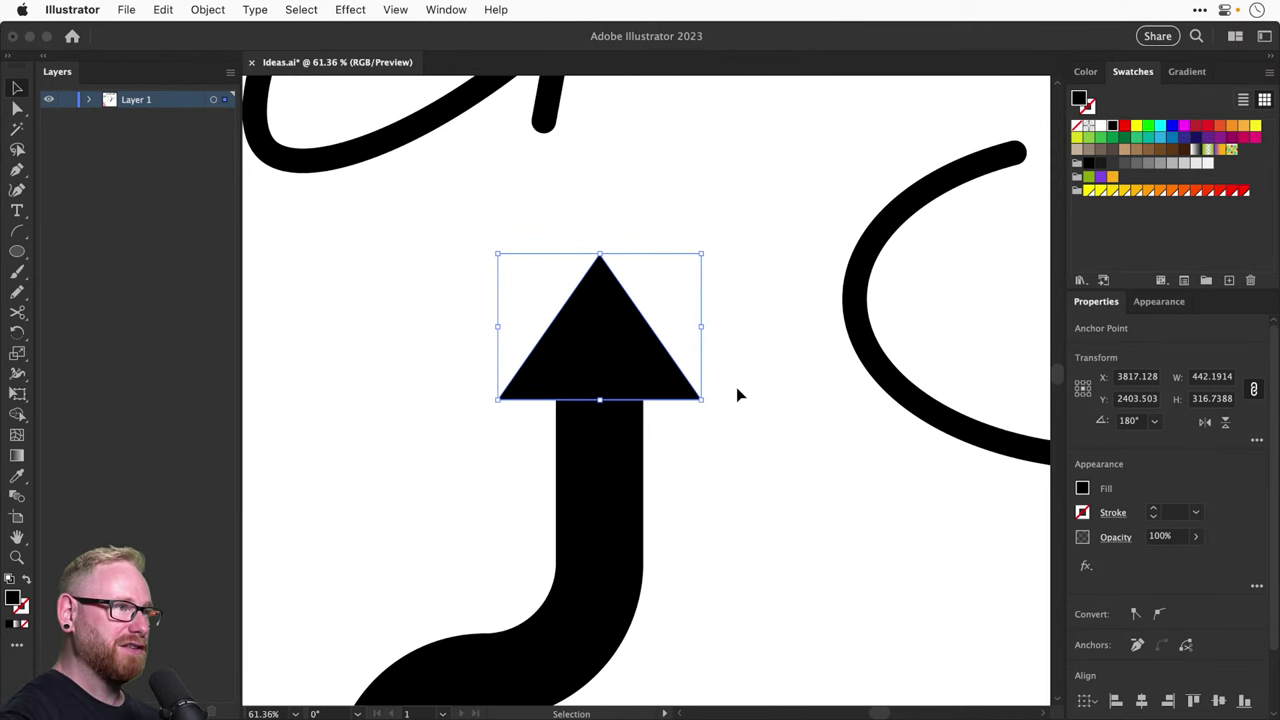
key("a")
left_click(750, 372)
left_click_drag(600, 255, 602, 283)
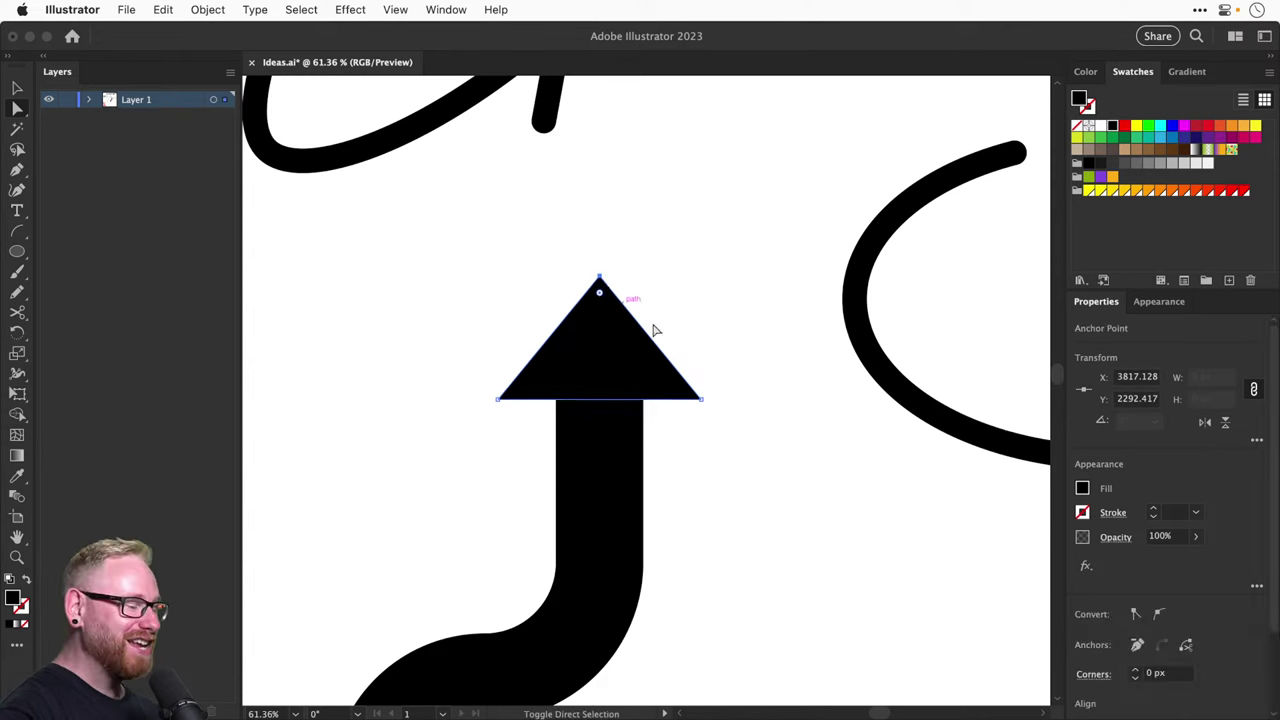
left_click(746, 414)
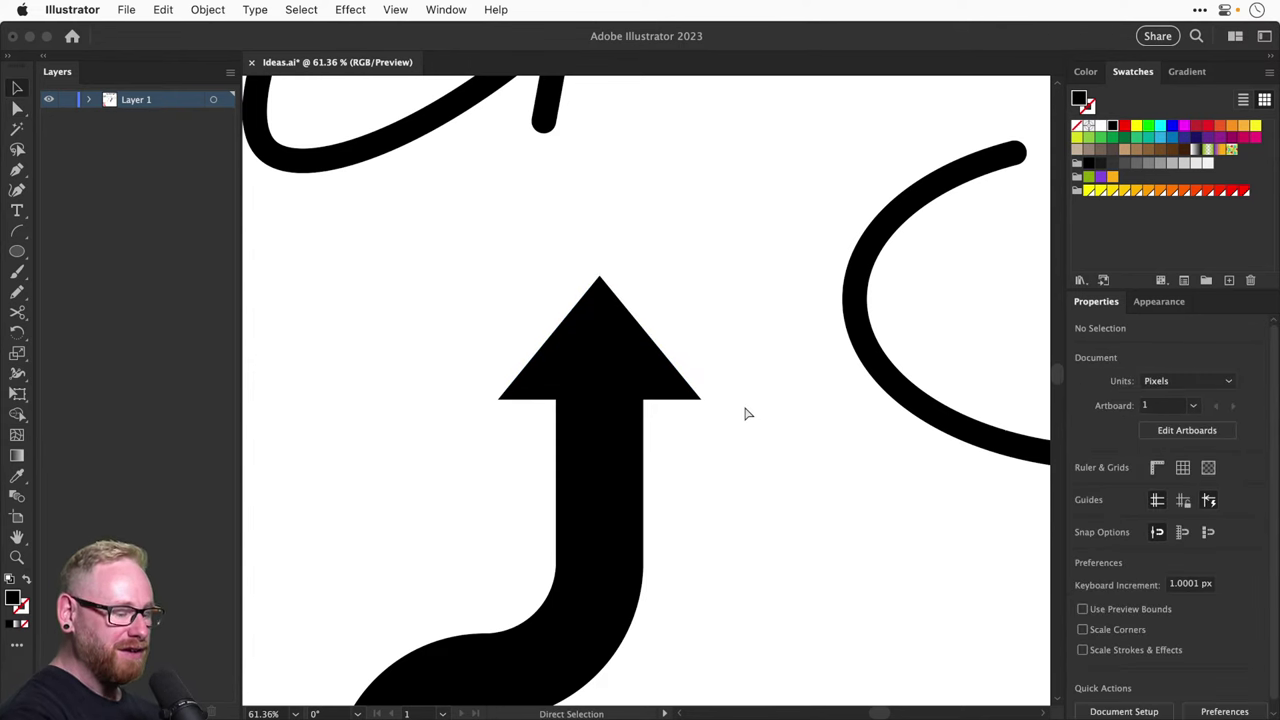
key("super+minus")
key("super+minus")
key("super+minus")
key("v")
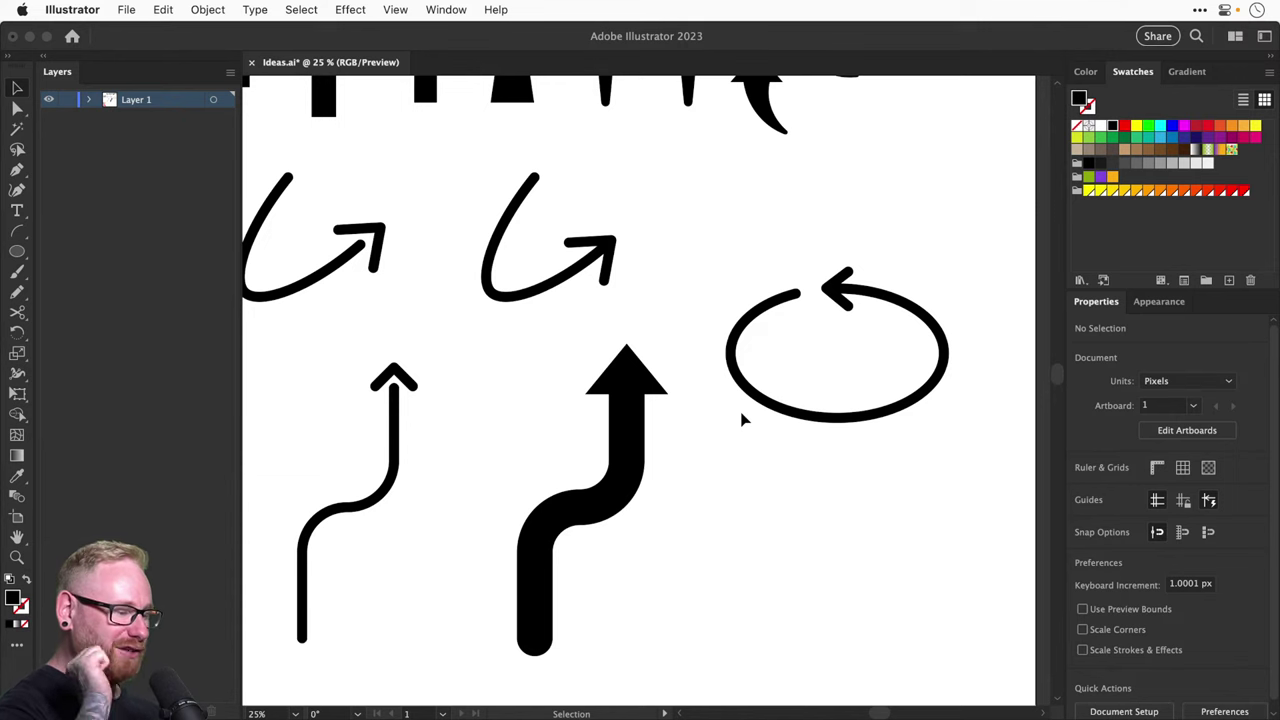
Give the thick S-arrow's stem a flat Butt Cap end instead of a rounded one
scroll(520, 500, "down", 3)
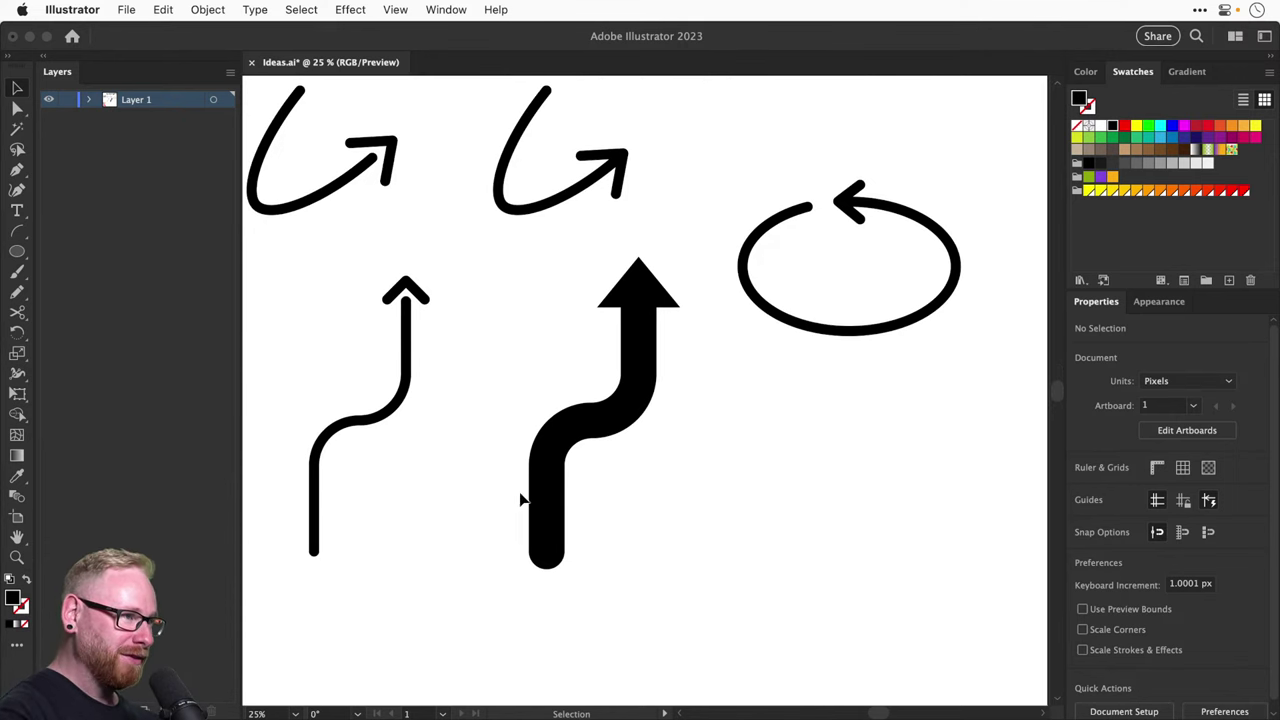
left_click(552, 490)
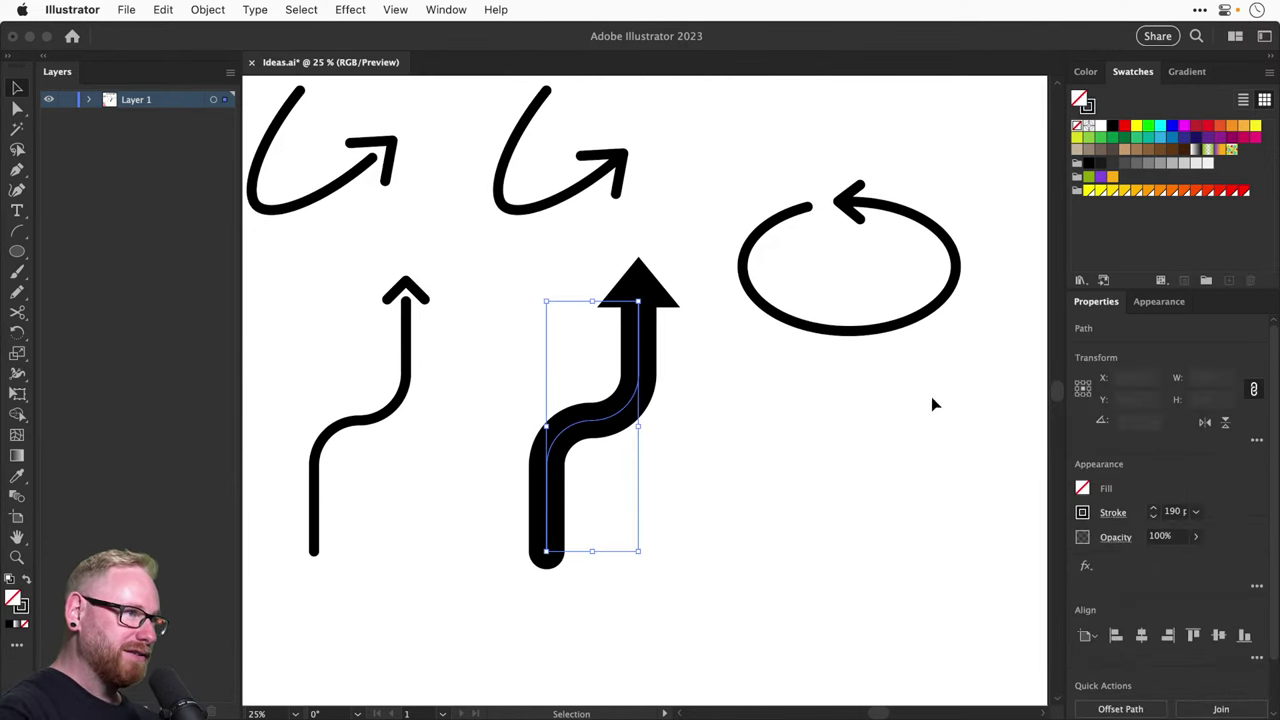
left_click(1114, 510)
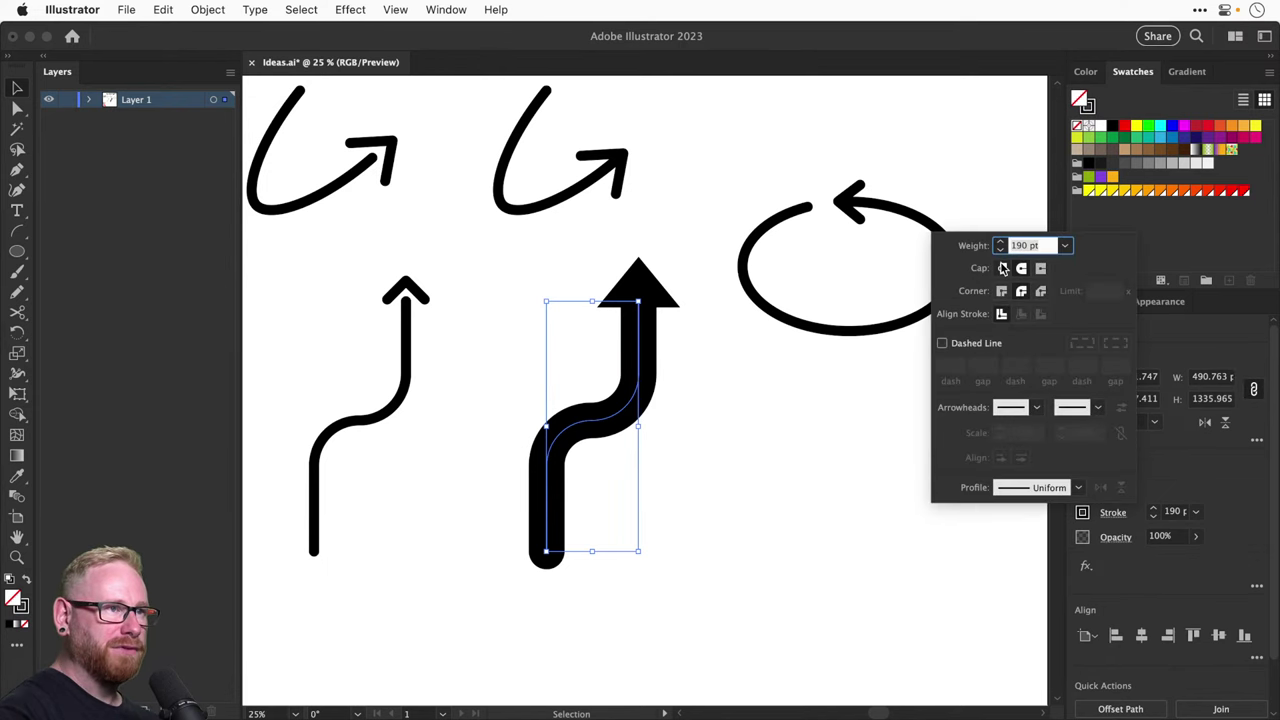
left_click(1002, 268)
left_click(759, 509)
Move the circular arrow up and to the right
left_click_drag(505, 284, 694, 403)
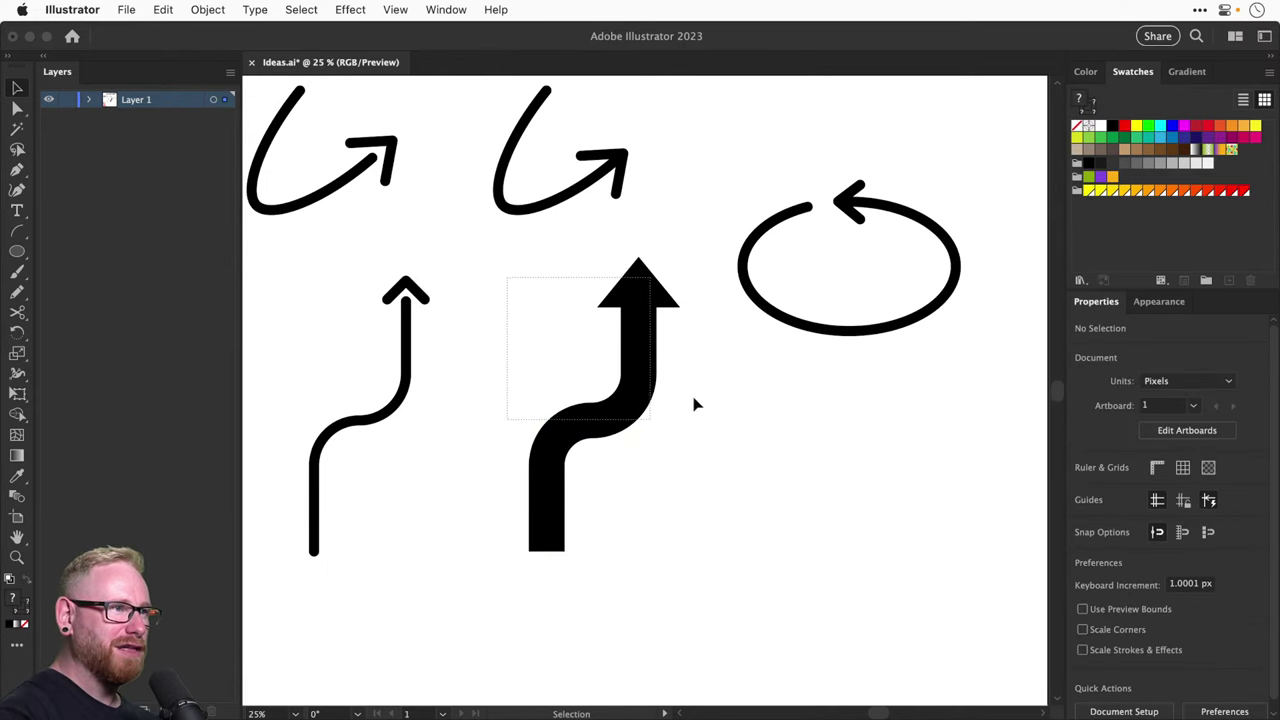
left_click_drag(806, 360, 623, 529)
left_click(710, 370)
left_click_drag(680, 380, 723, 281)
Place a copy of the S-arrow to the right of the original
scroll(650, 370, "down", 5)
scroll(650, 370, "left", 3)
left_click(518, 405)
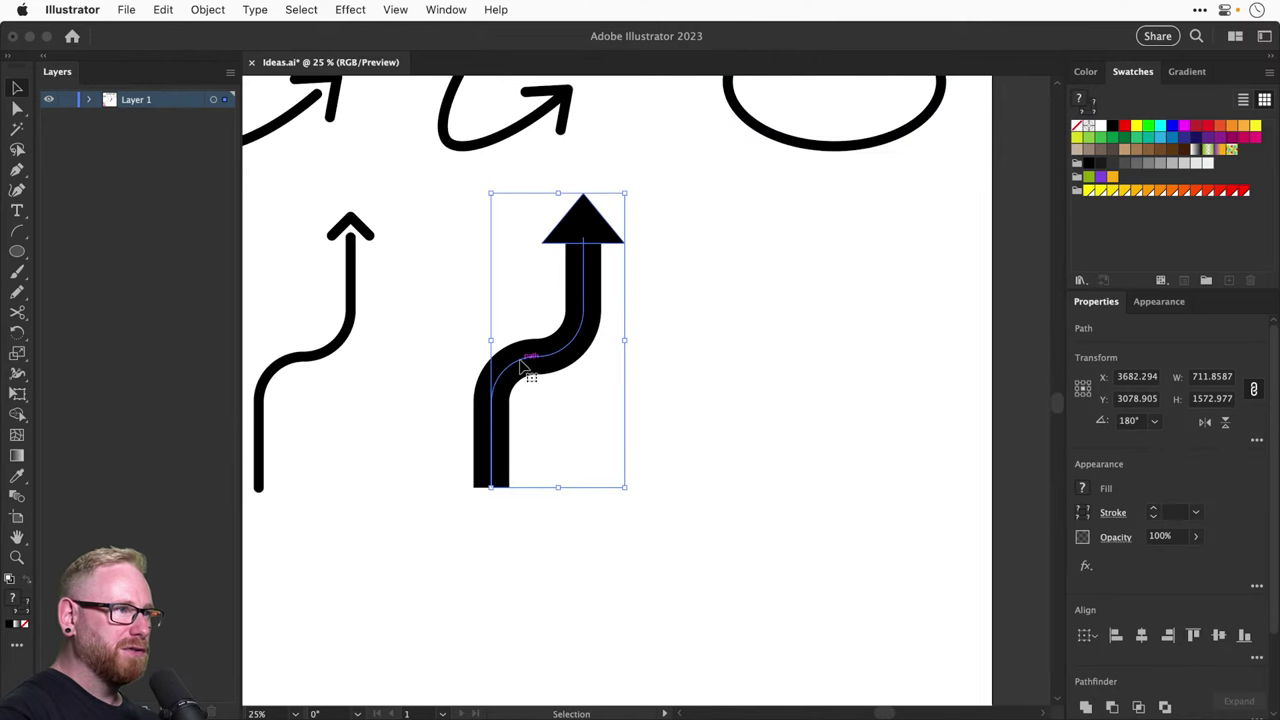
left_click_drag(528, 366, 708, 357)
Rotate the S-arrow copy 45° to point up-right and move it down and left
key("r")
left_click_drag(851, 363, 826, 459)
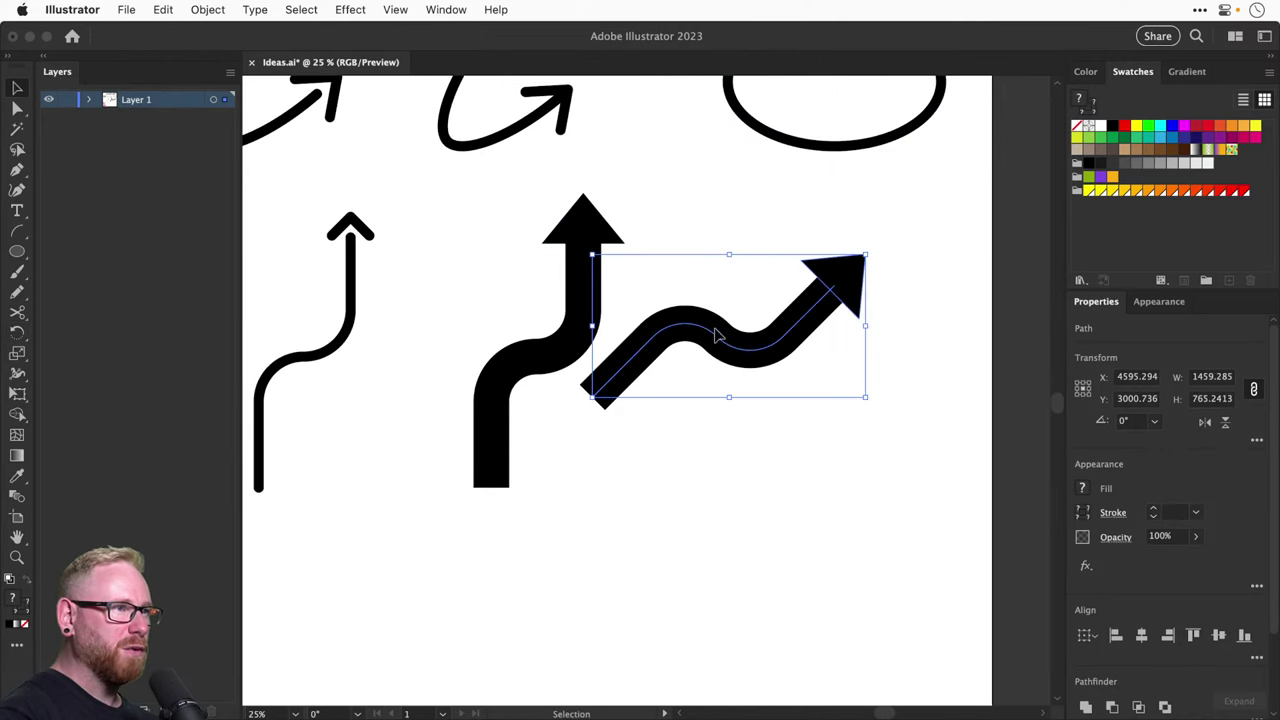
key("v")
left_click_drag(706, 330, 744, 408)
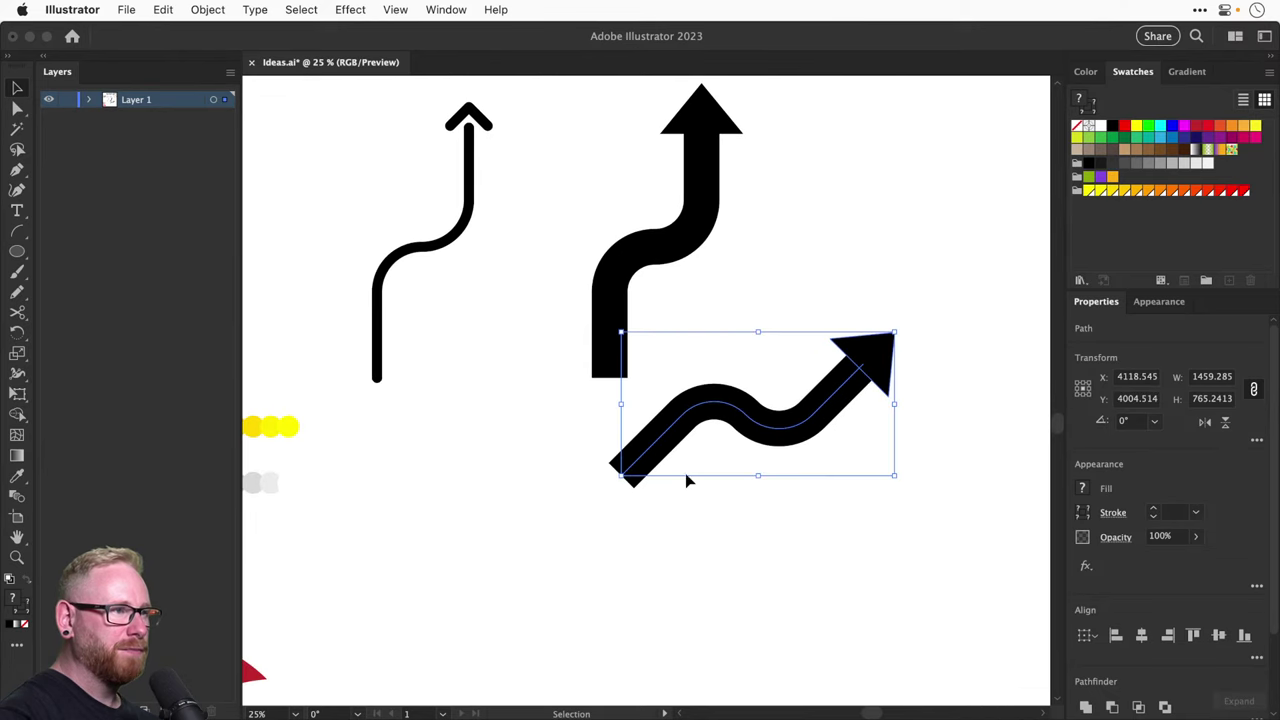
Lengthen the rotated arrow's tail down and to the left
key("a")
left_click(686, 480)
left_click_drag(628, 477, 549, 542)
key("super+z")
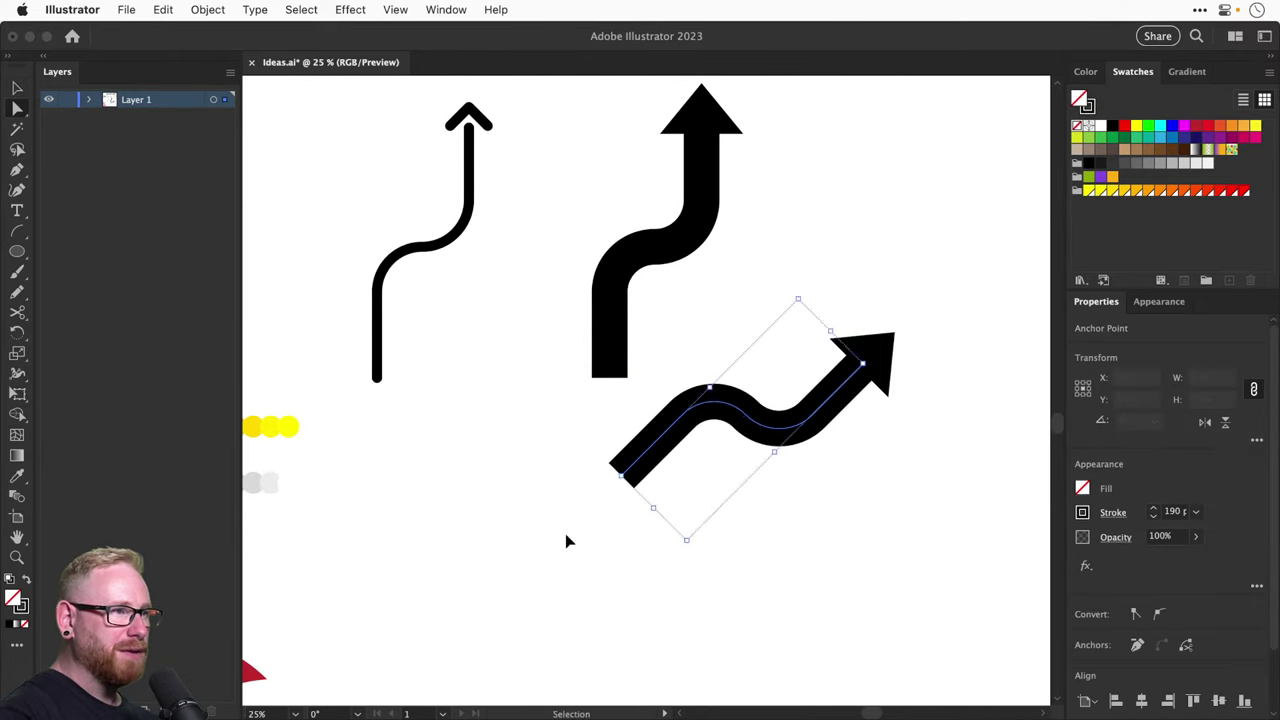
left_click(622, 493)
left_click_drag(626, 484, 523, 557)
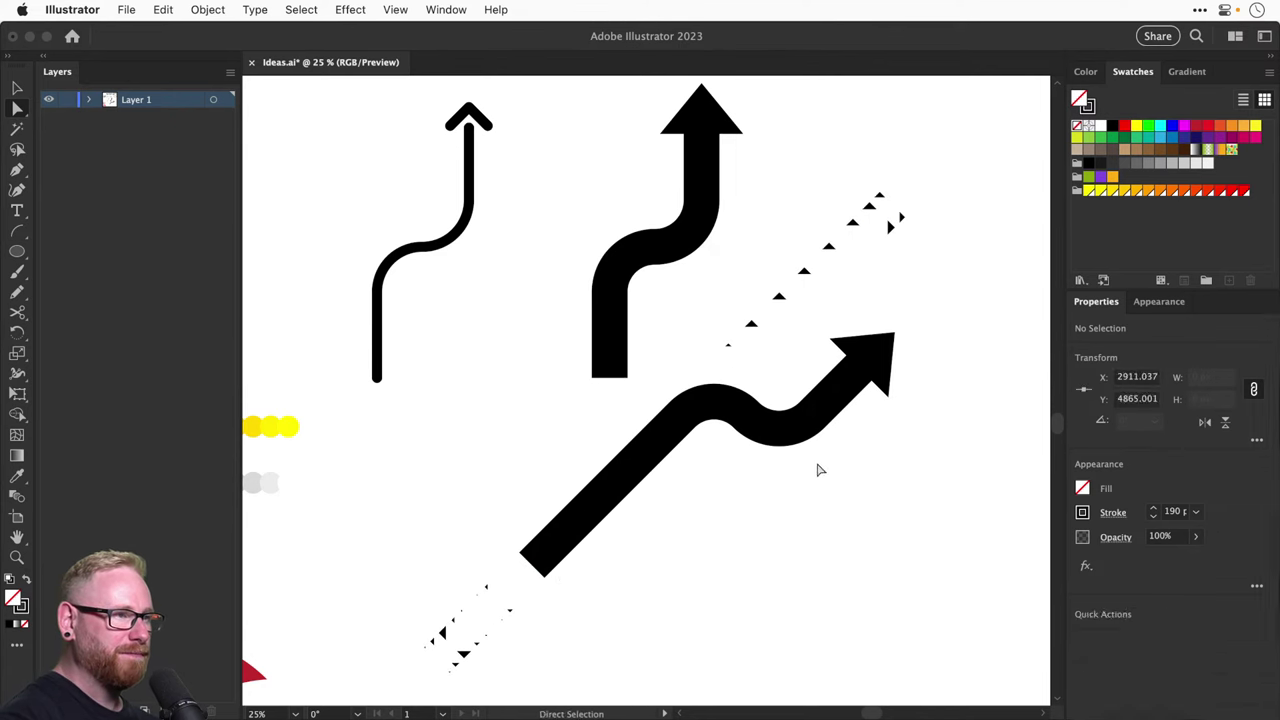
Place a copy of the new wavy arrow directly below it
key("v")
scroll(860, 500, "right", 5)
left_click_drag(888, 550, 656, 327)
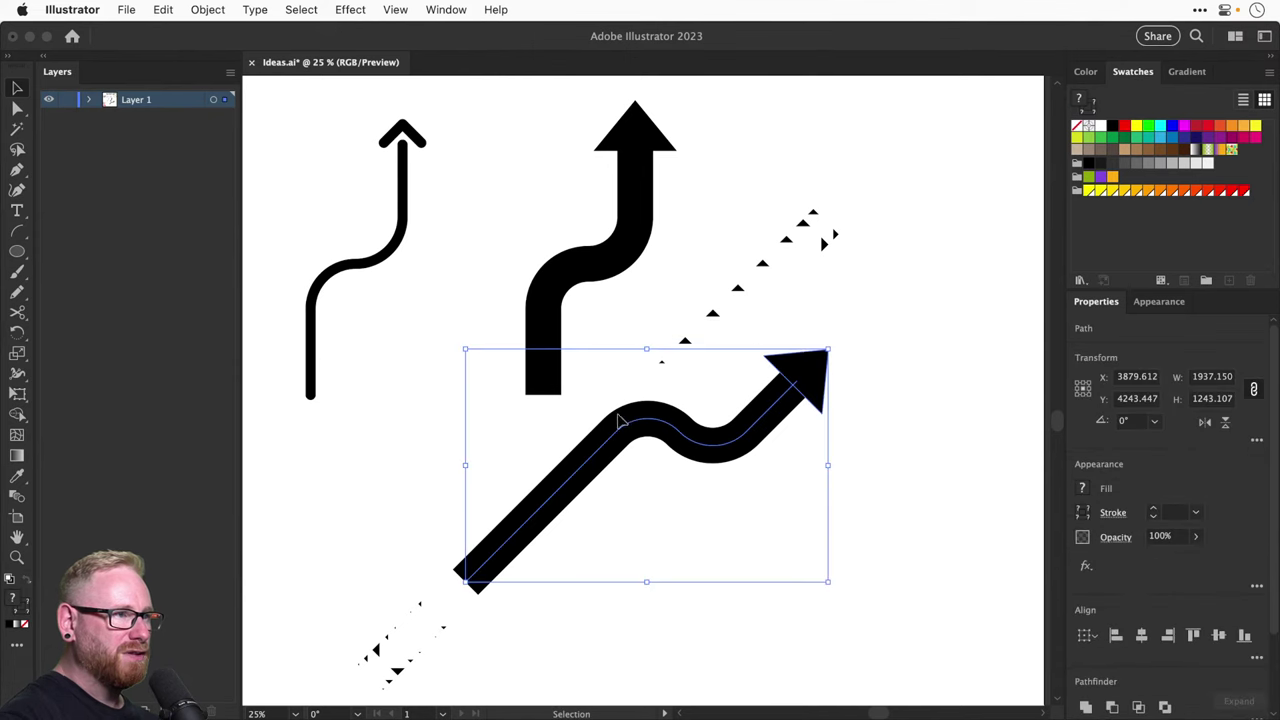
mouse_move(620, 437)
left_mouse_down("alt")
mouse_move(619, 512)
mouse_move(597, 560)
mouse_move(627, 545)
left_mouse_up("alt")
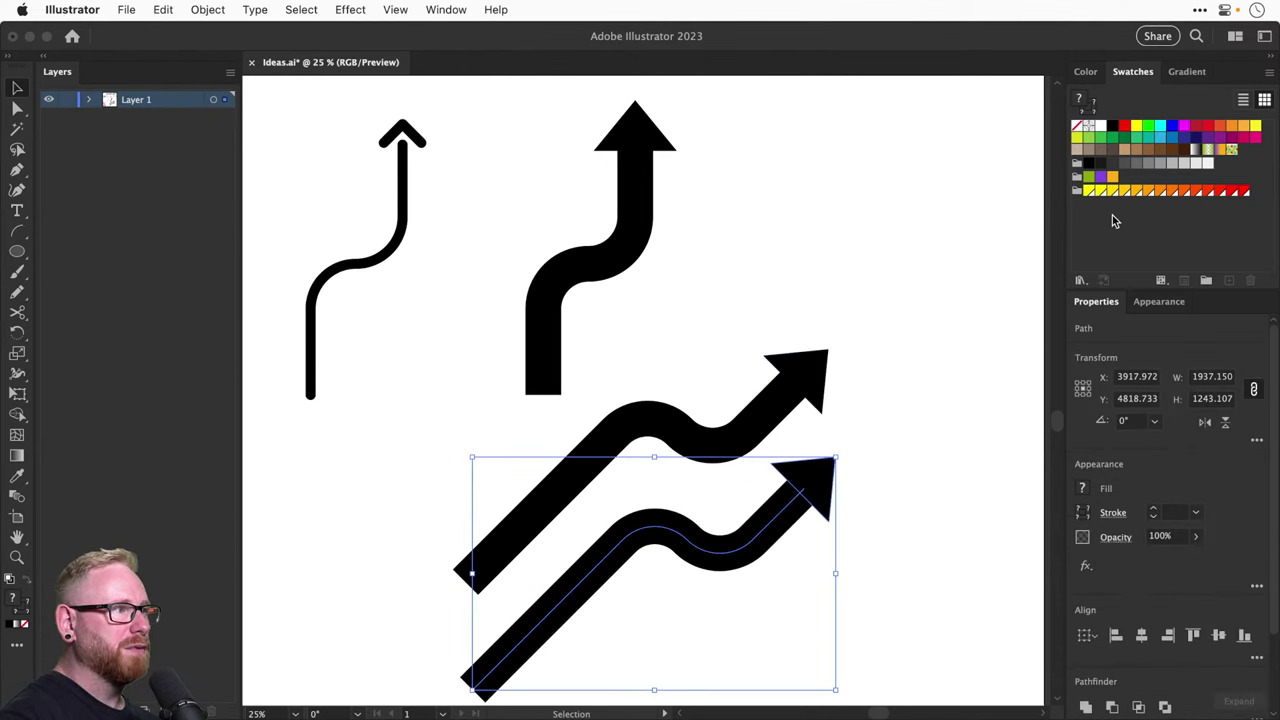
Make the lower copy's wavy stroke and arrowhead both red, then deselect everything
left_click(941, 492)
key("a")
left_click(775, 535)
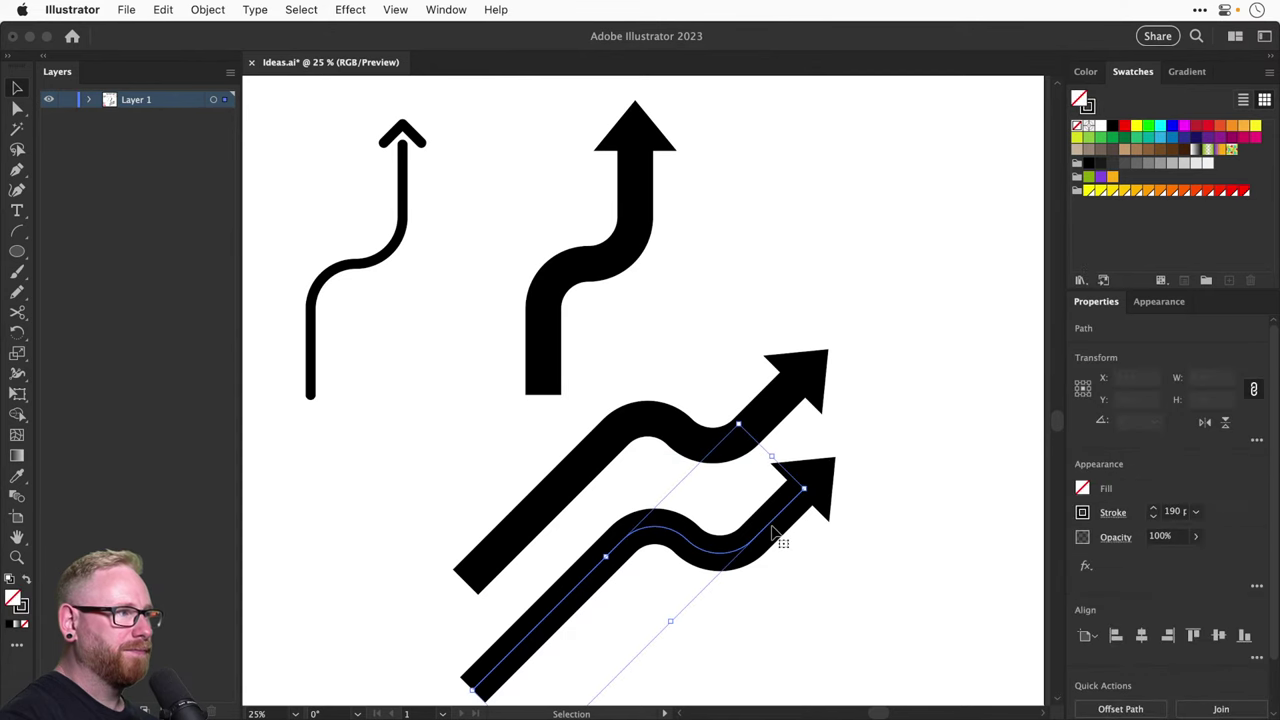
left_click(1219, 192)
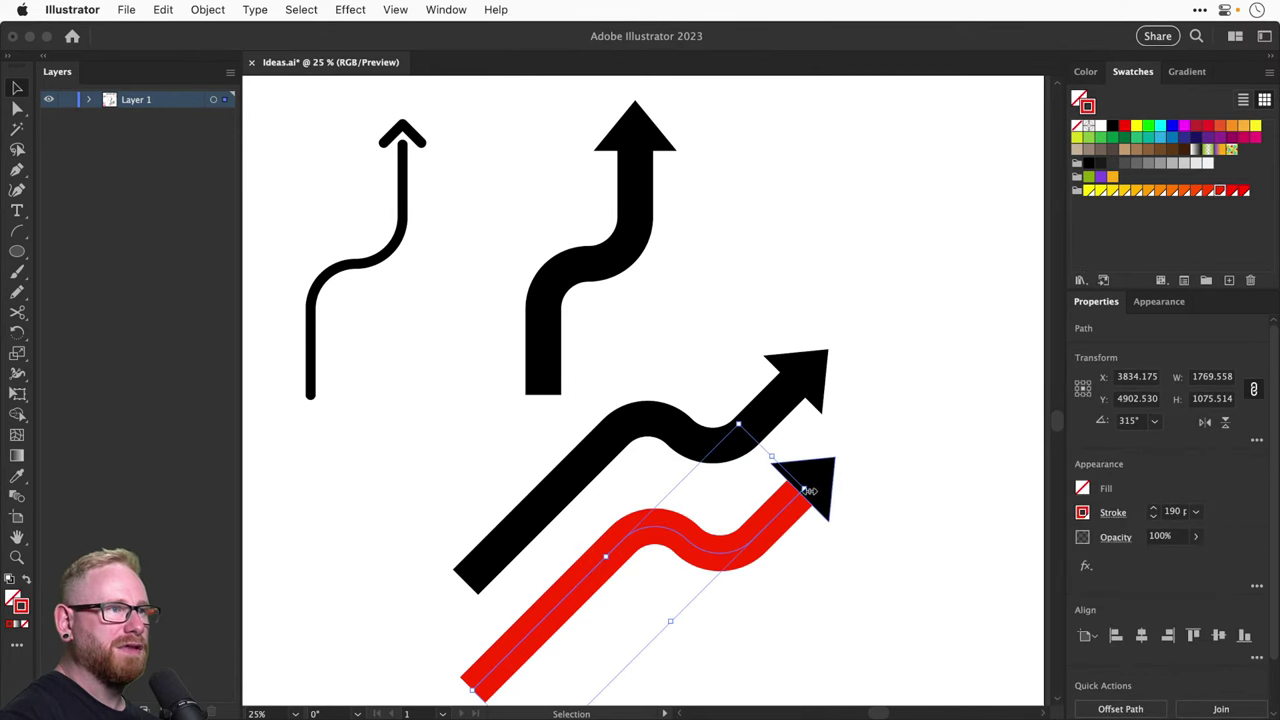
key("v")
left_click(818, 484)
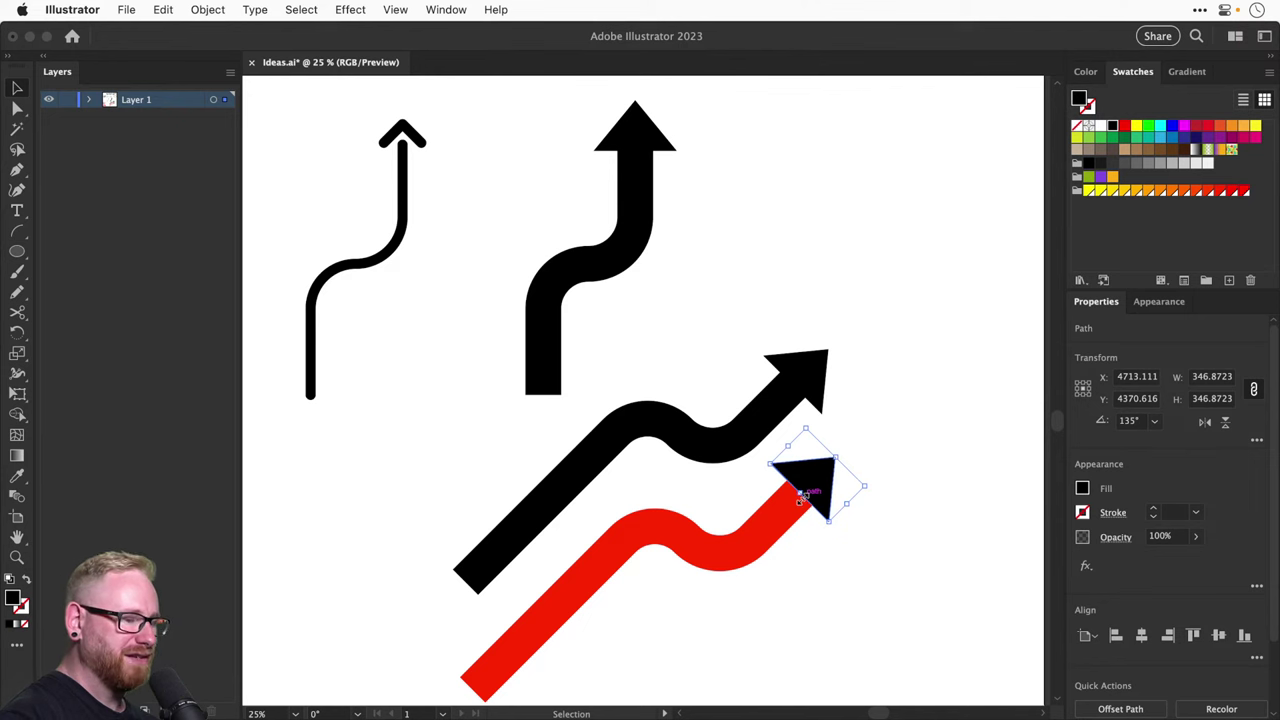
key("i")
left_click(760, 515)
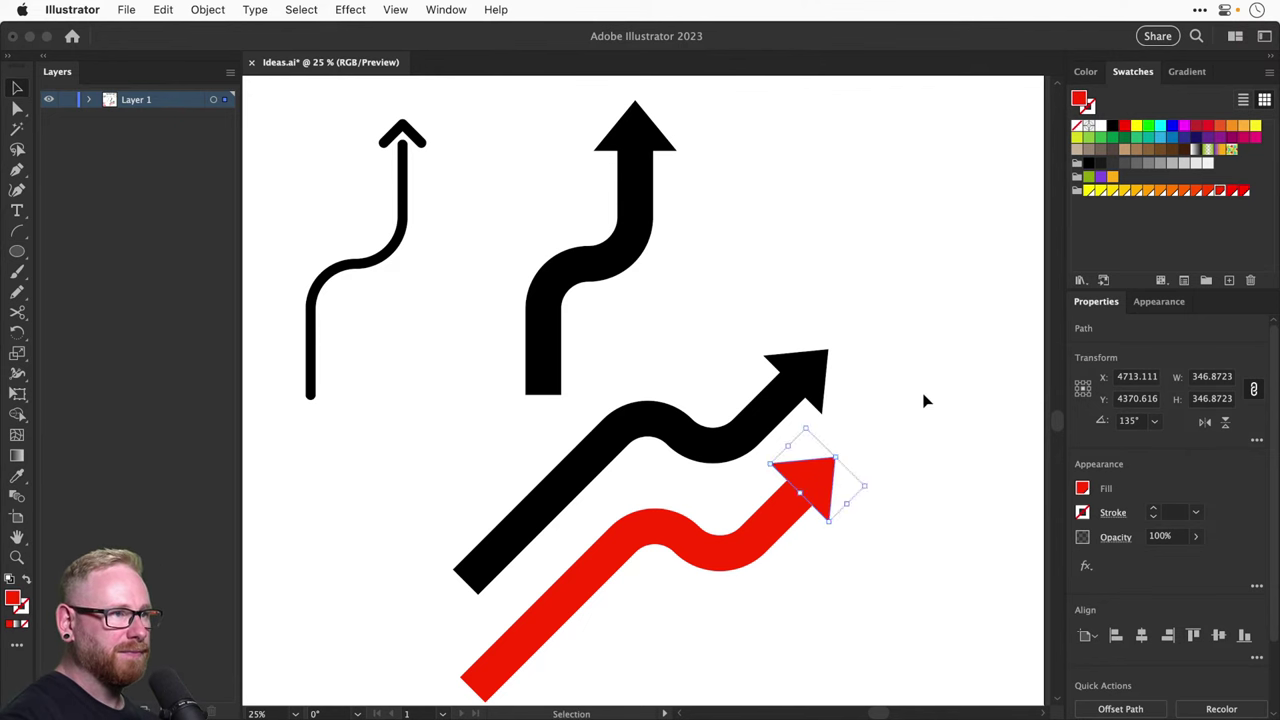
key("super+shift+a")
left_click_drag(898, 424, 853, 368)
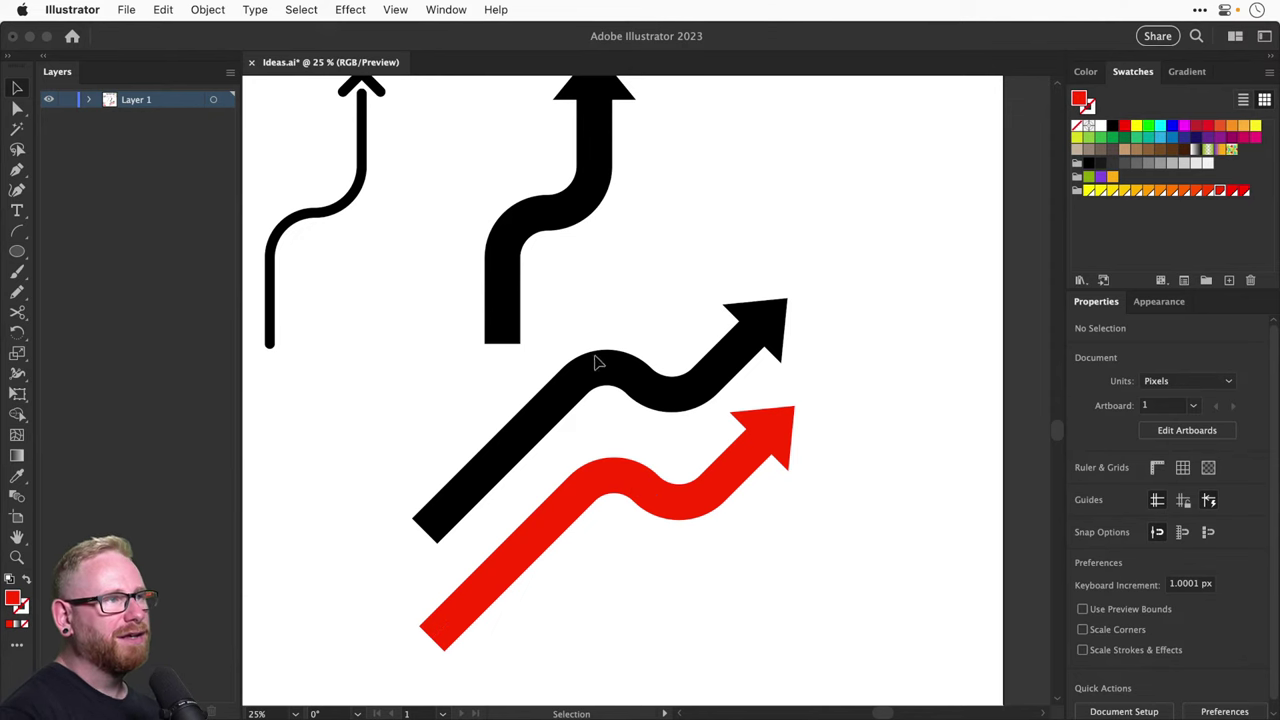
Move the thick wavy up-arrow beside the thin one
left_click_drag(556, 276, 632, 493)
left_click(670, 365)
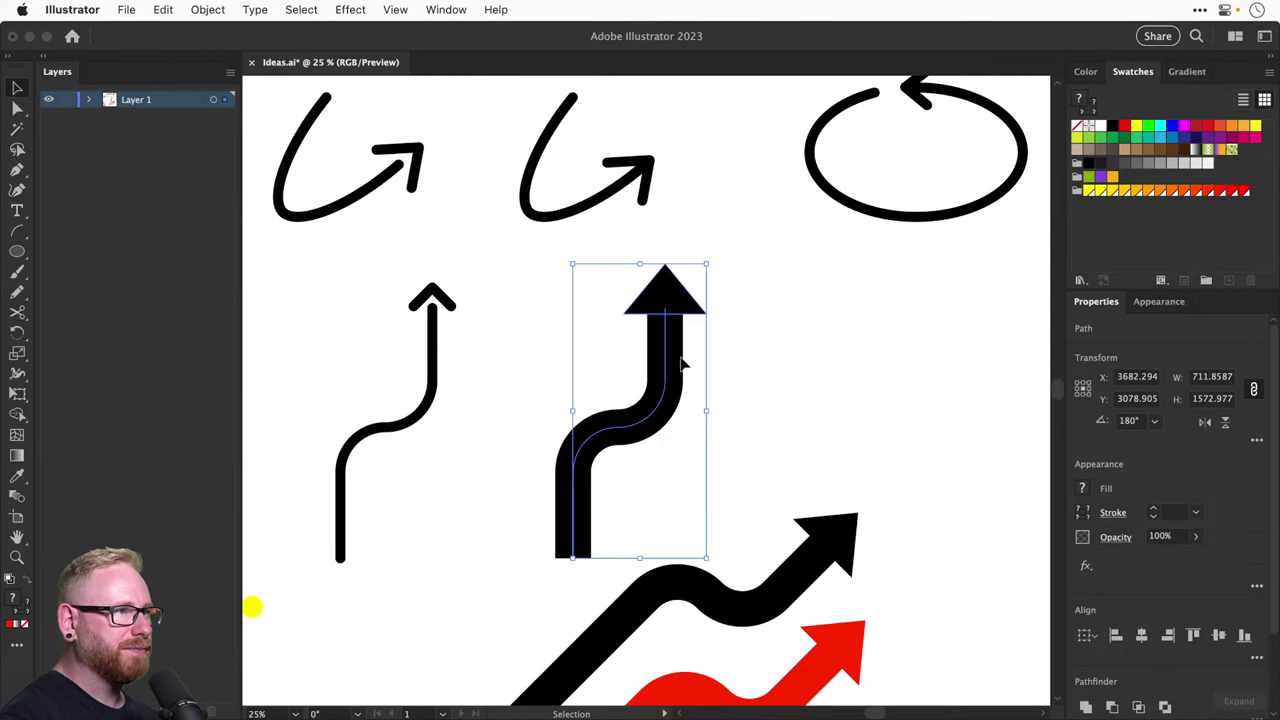
left_click_drag(670, 365, 557, 366)
scroll(637, 420, "left", 5)
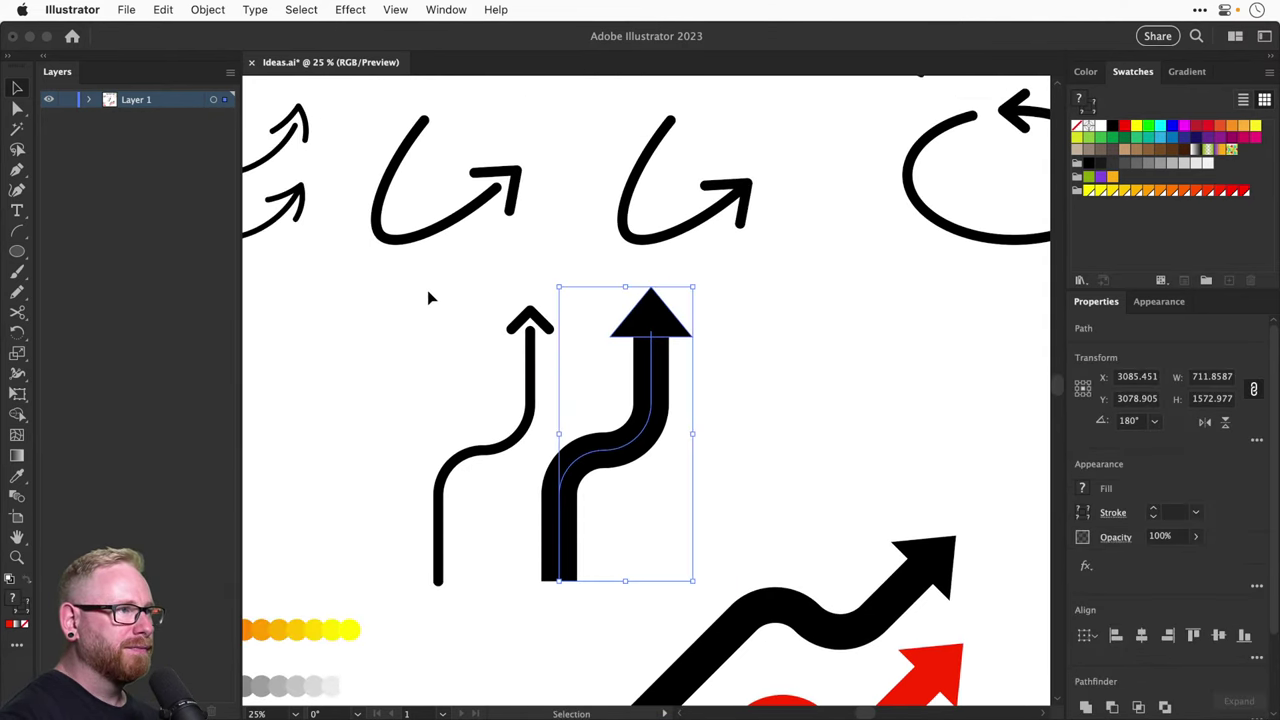
mouse_move(428, 294)
left_mouse_down()
mouse_move(815, 492)
mouse_move(510, 497)
left_mouse_up()
left_click(766, 520)
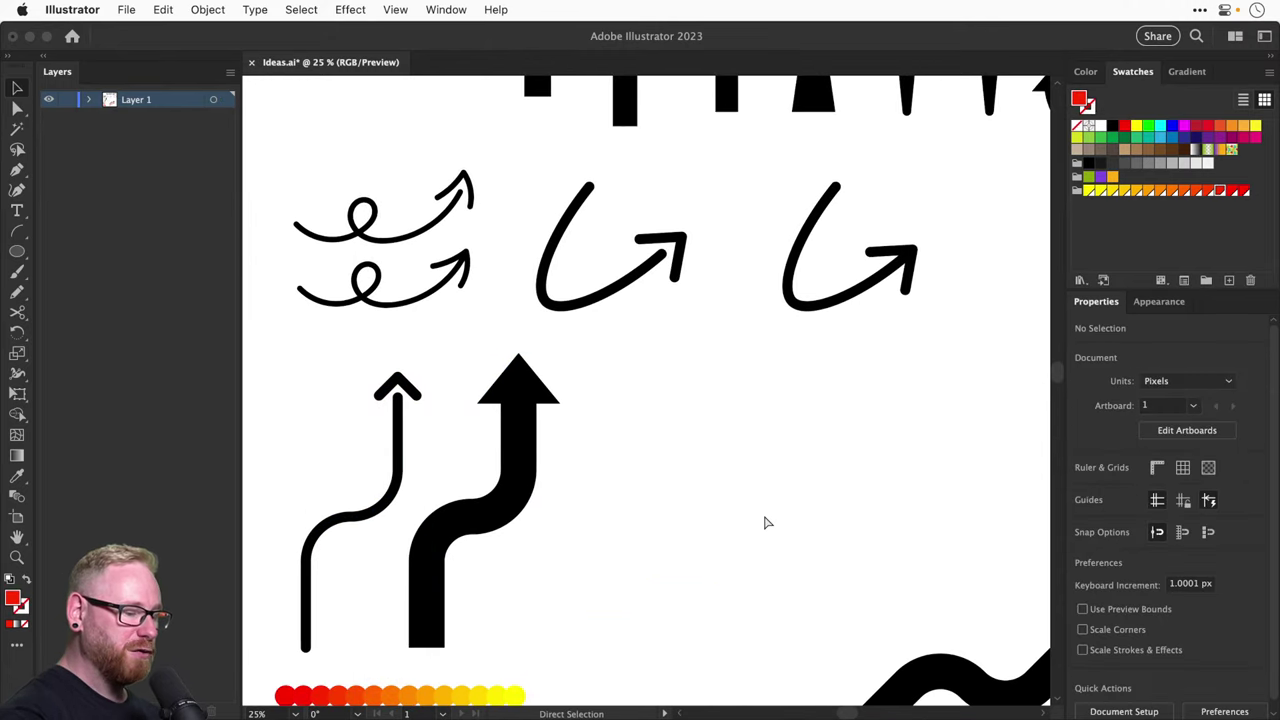
key("super+minus")
left_click_drag(766, 520, 754, 431)
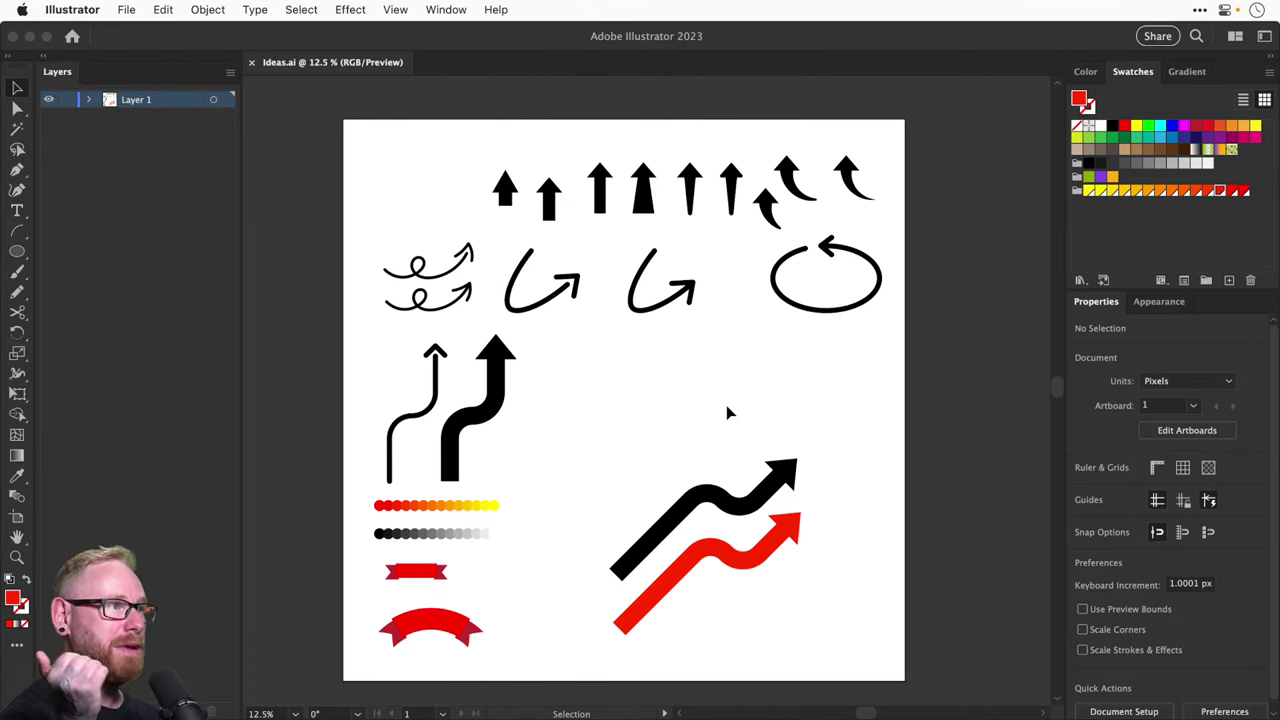
Move the black and red zigzag arrows together, then zoom out to show the whole artboard
left_click_drag(660, 424, 849, 651)
left_click_drag(733, 561, 828, 524)
left_click(793, 418)
key("z")
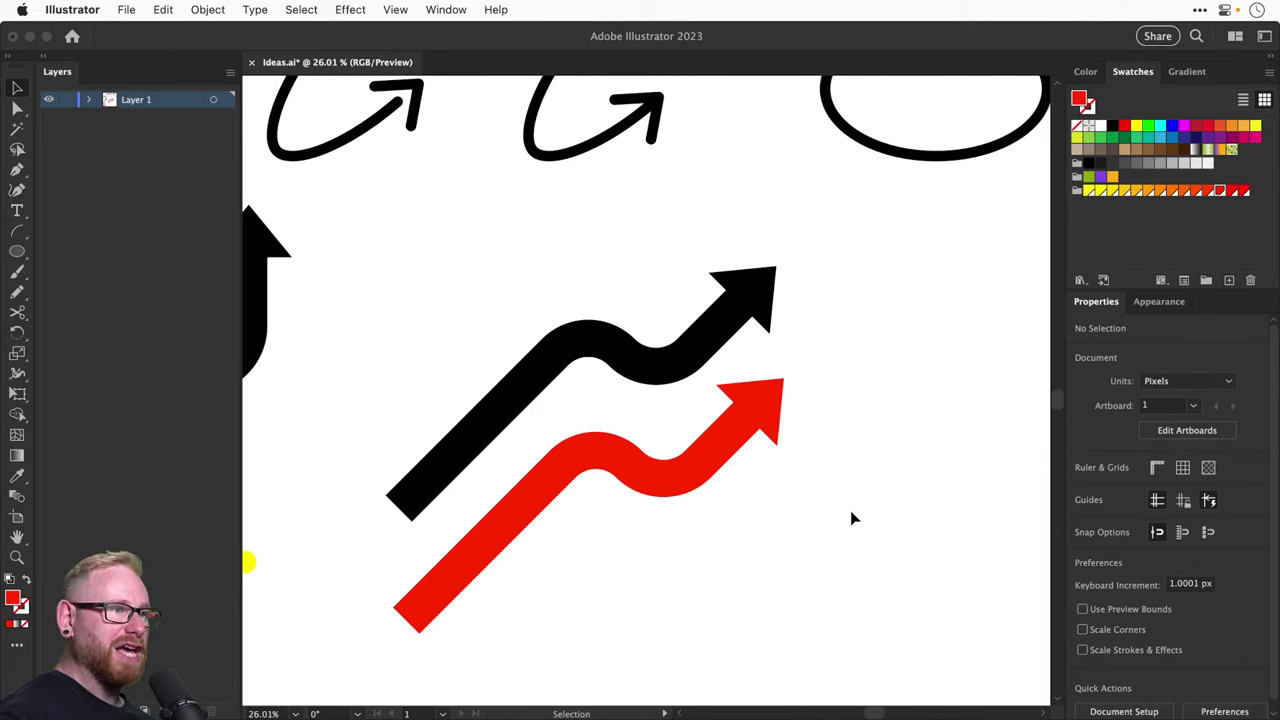
key("super+minus")
key("super+minus")
key("super+minus")
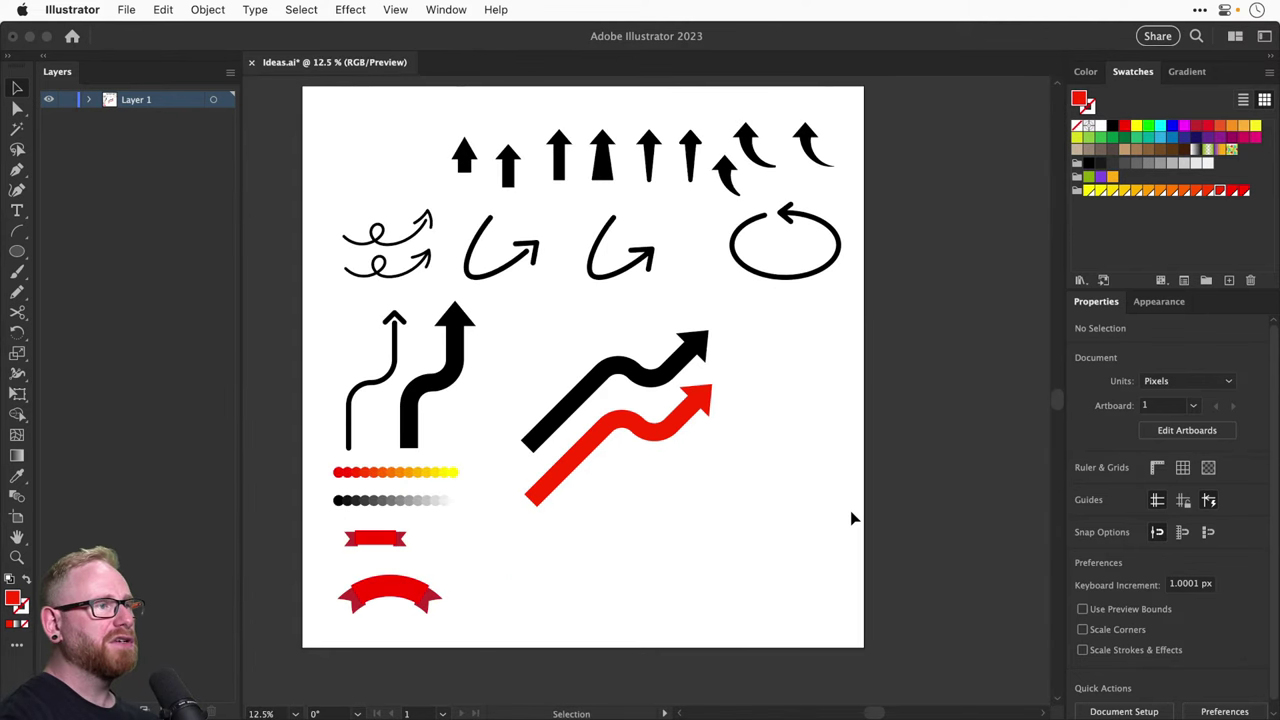
Draw a red square about 1058 × 1058 px below the red wavy arrow, keeping it upright
left_click(16, 252)
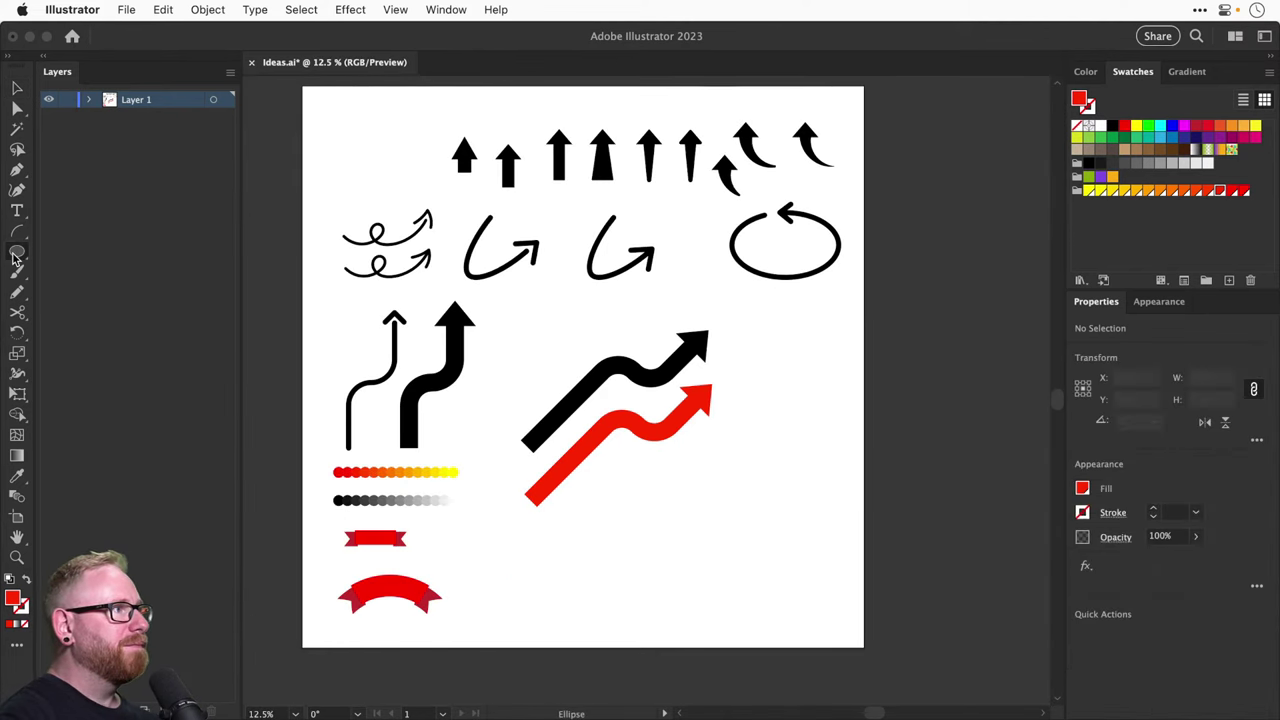
left_click(16, 252)
left_click(80, 250)
left_click_drag(676, 478, 755, 556)
key("v")
left_click_drag(754, 478, 785, 515)
left_click_drag(743, 516, 743, 537)
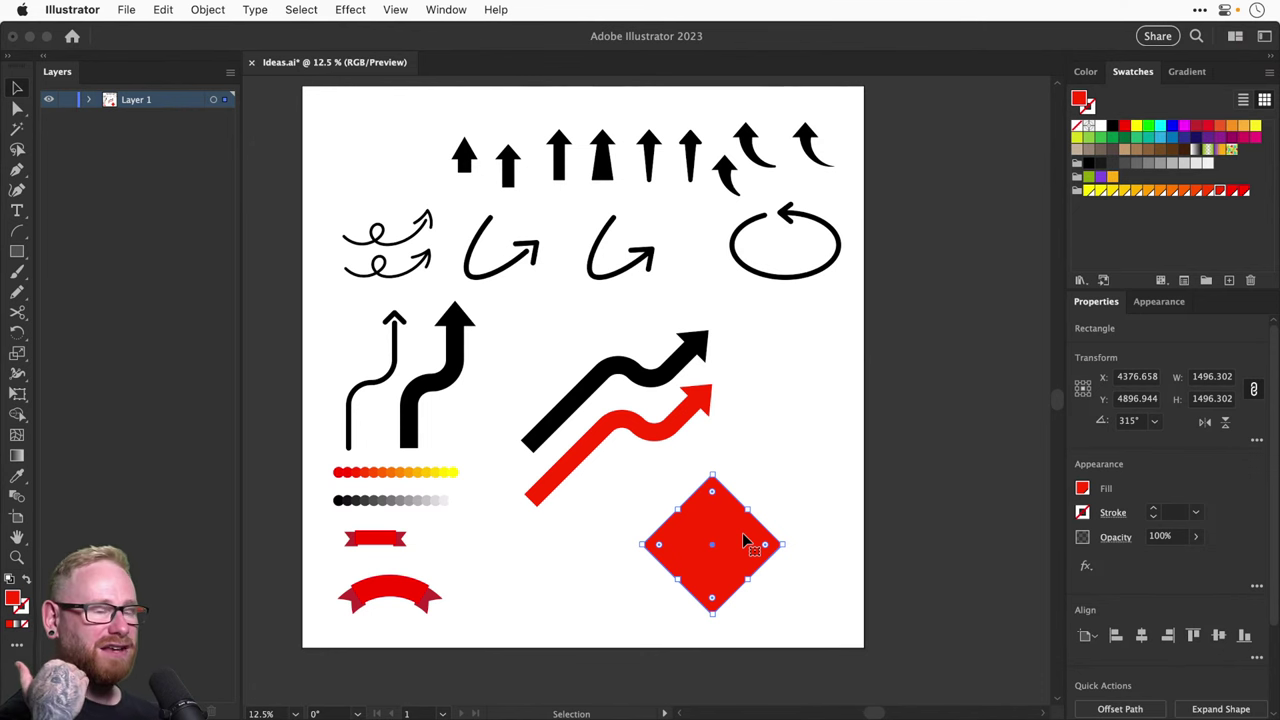
left_click_drag(745, 541, 763, 524)
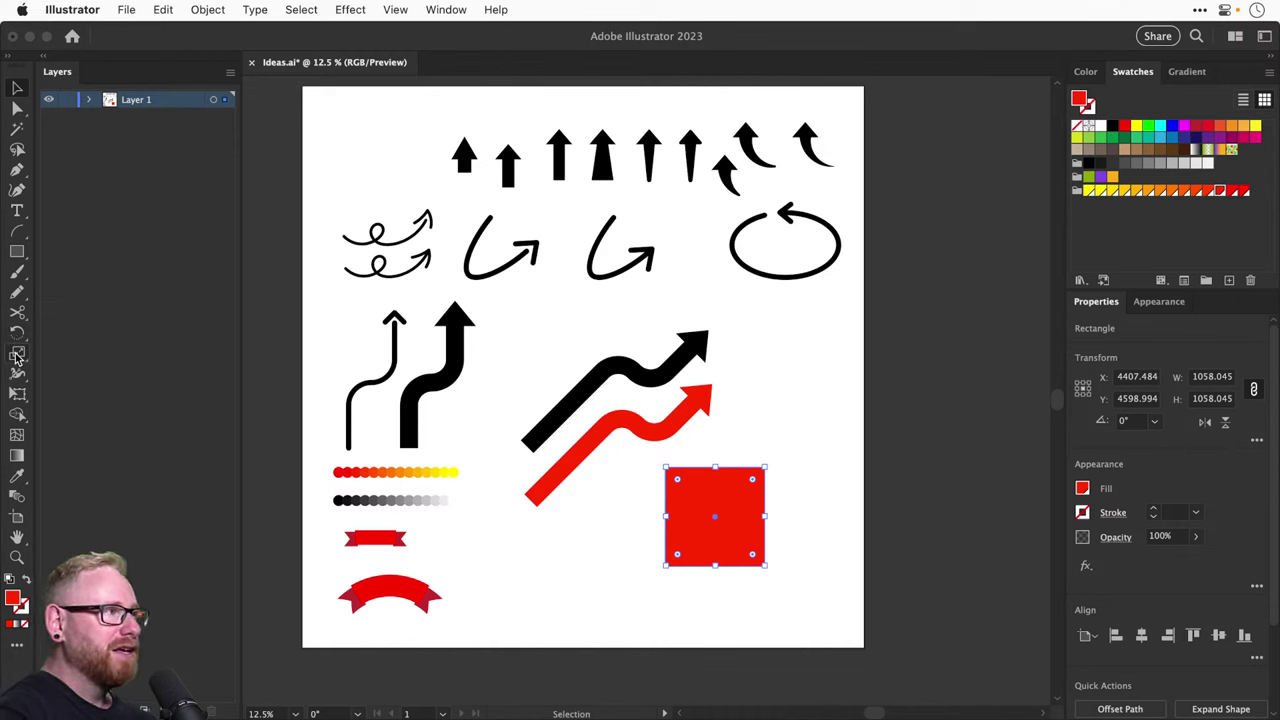
Scale the square's two right anchors vertically, making a trapezoid about 1058 × 1943 px
double_click(17, 356)
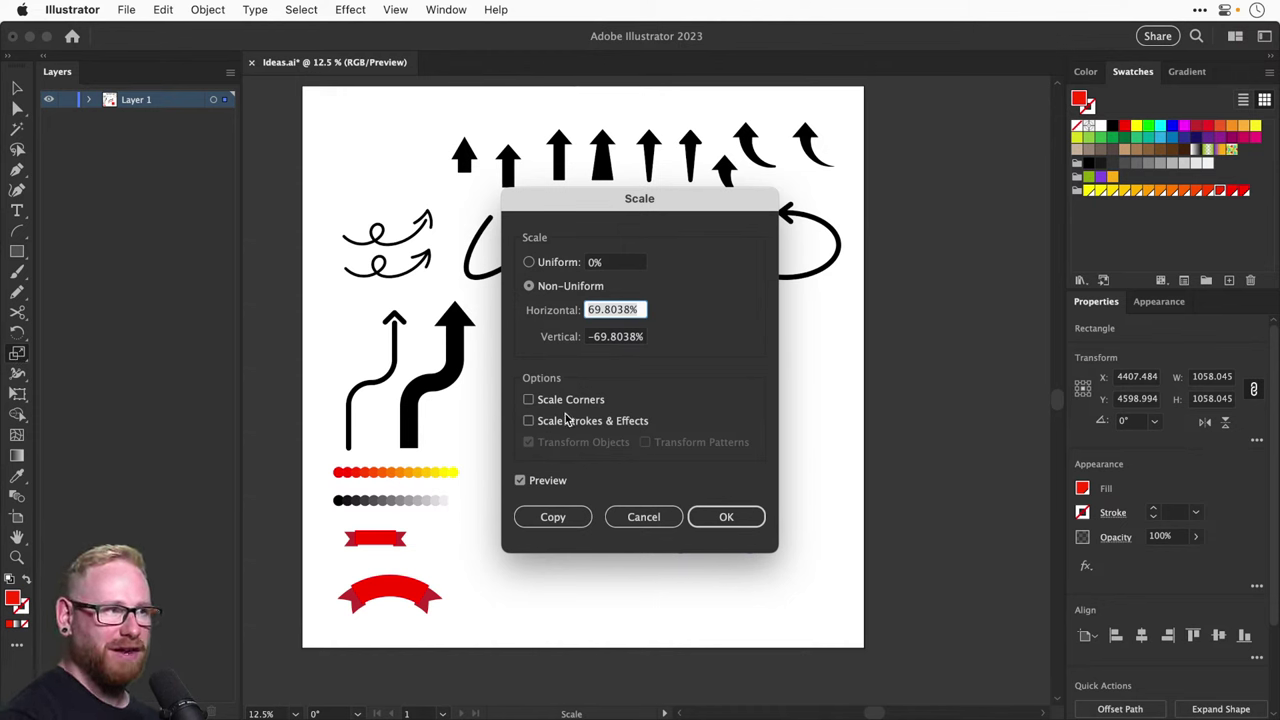
left_click(650, 518)
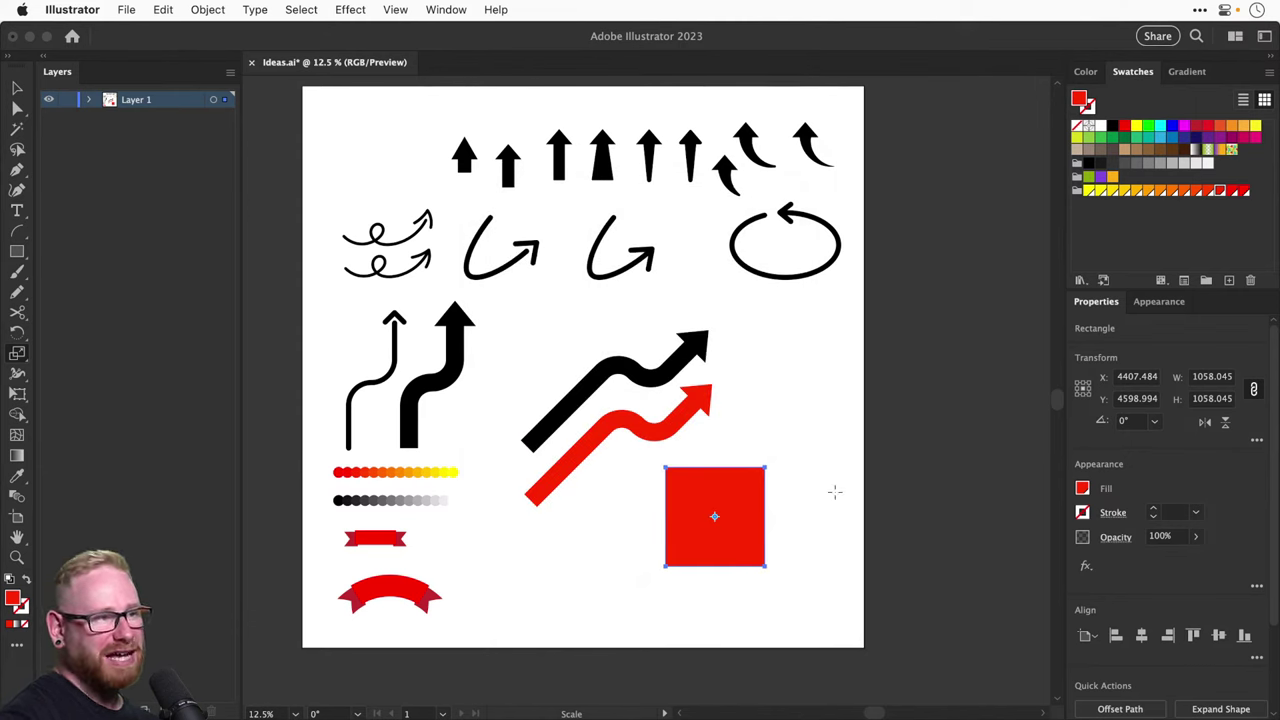
left_click_drag(805, 460, 763, 448)
key("z")
left_click_drag(606, 422, 857, 643)
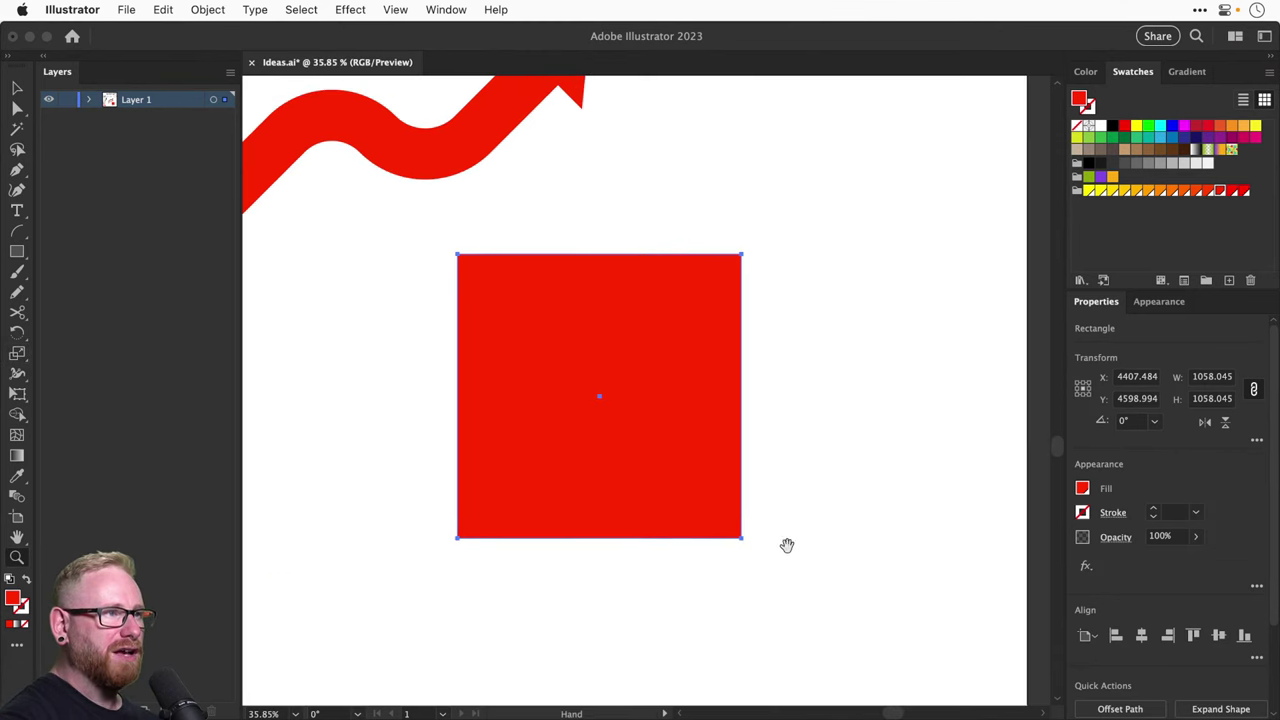
key("a")
left_click_drag(737, 226, 754, 283)
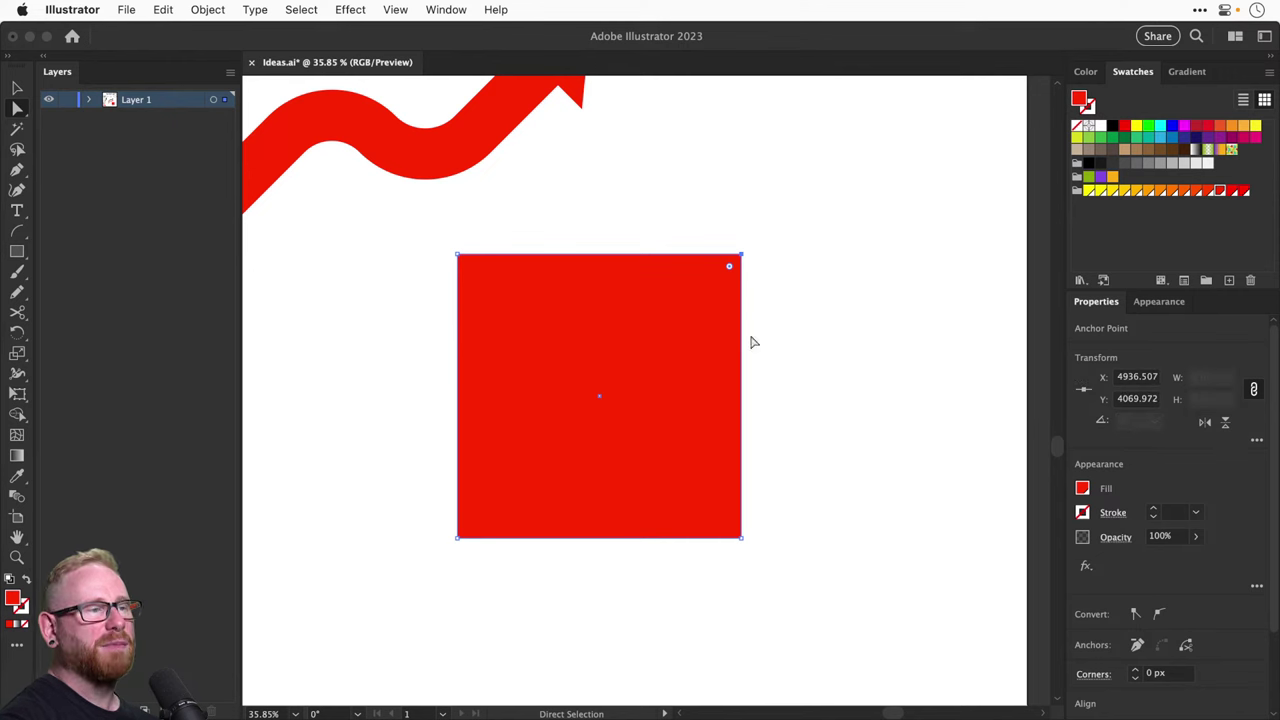
left_click(740, 539, "shift")
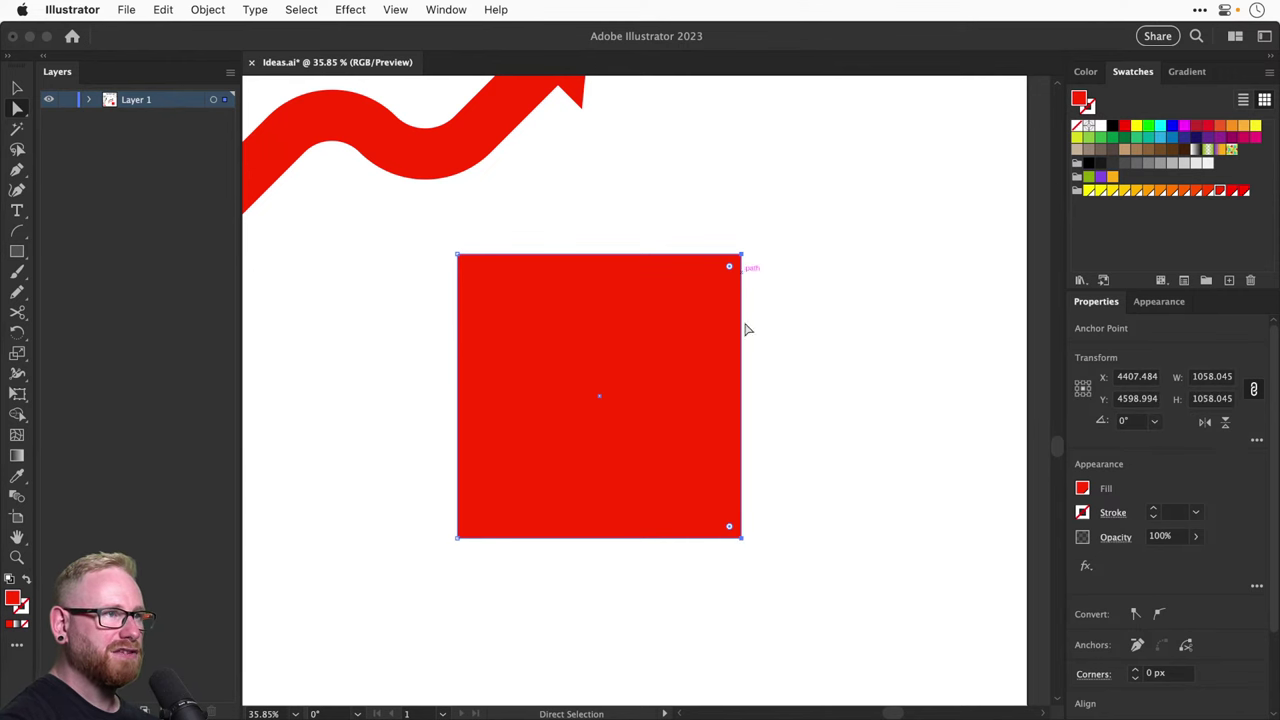
key("super+minus")
key("super+minus")
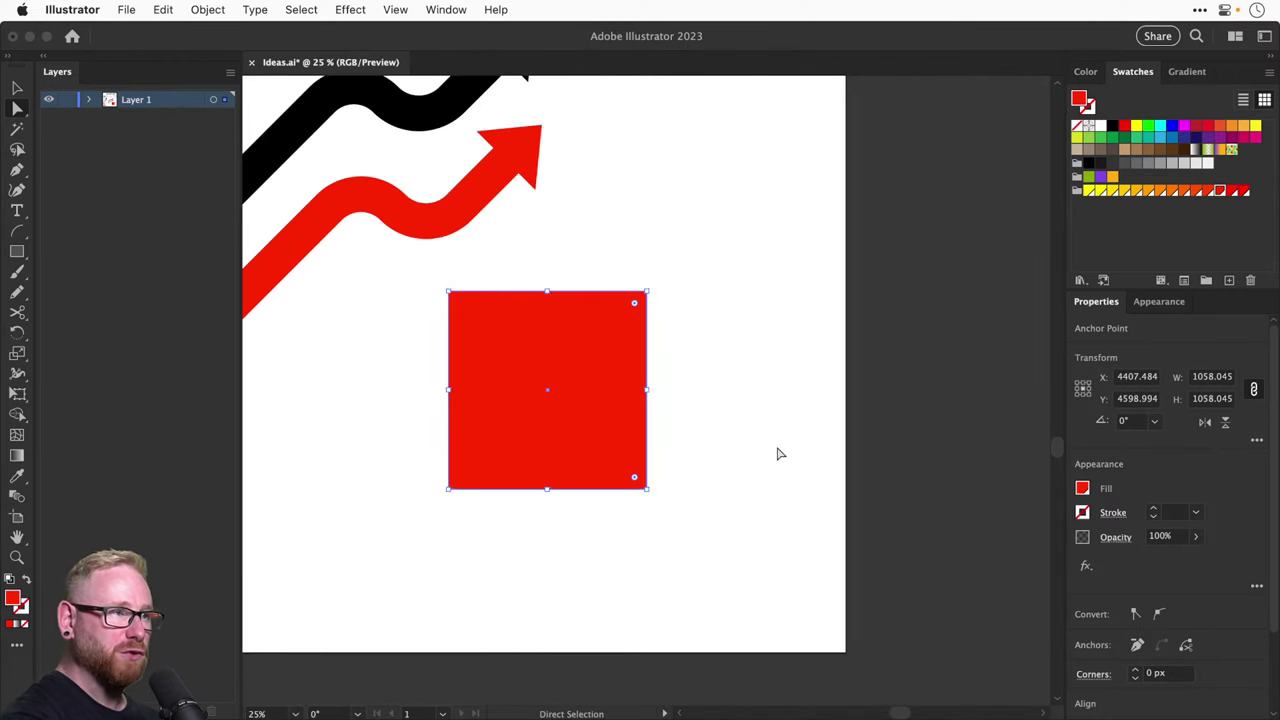
key("s")
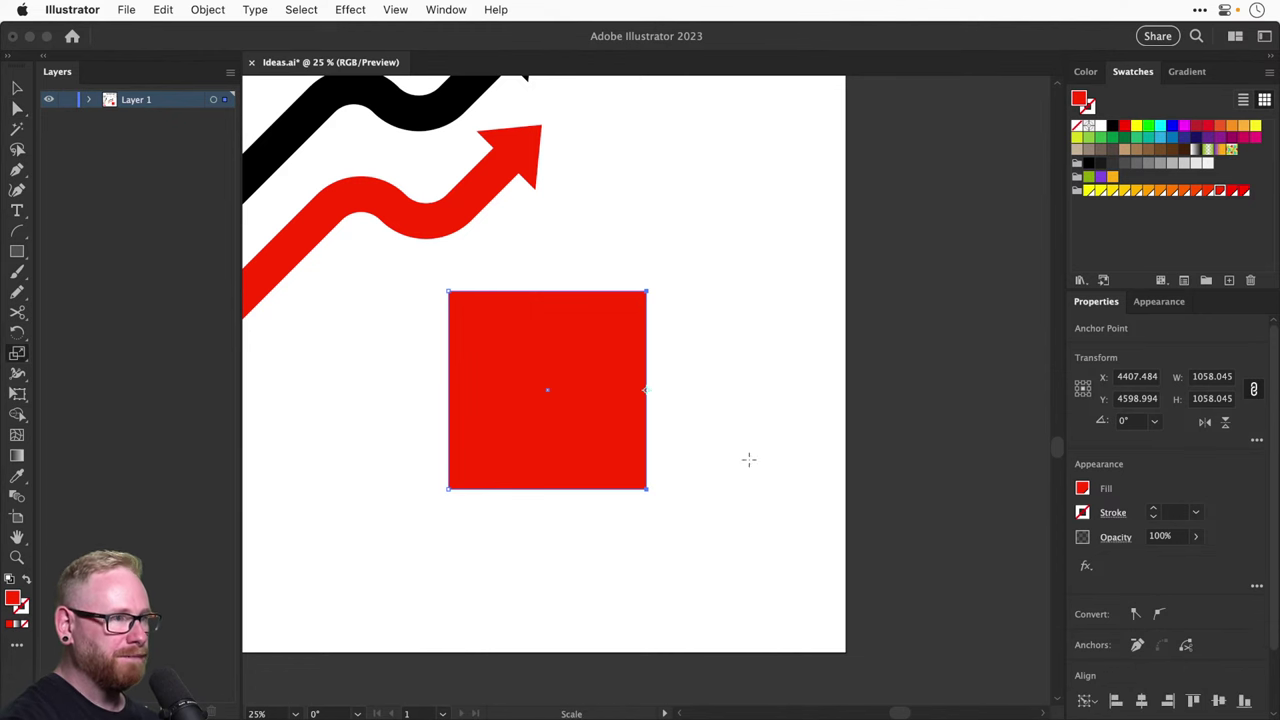
left_click_drag(749, 460, 654, 680)
Rotate the trapezoid 90° clockwise, shrink it, and place a copy above it
key("v")
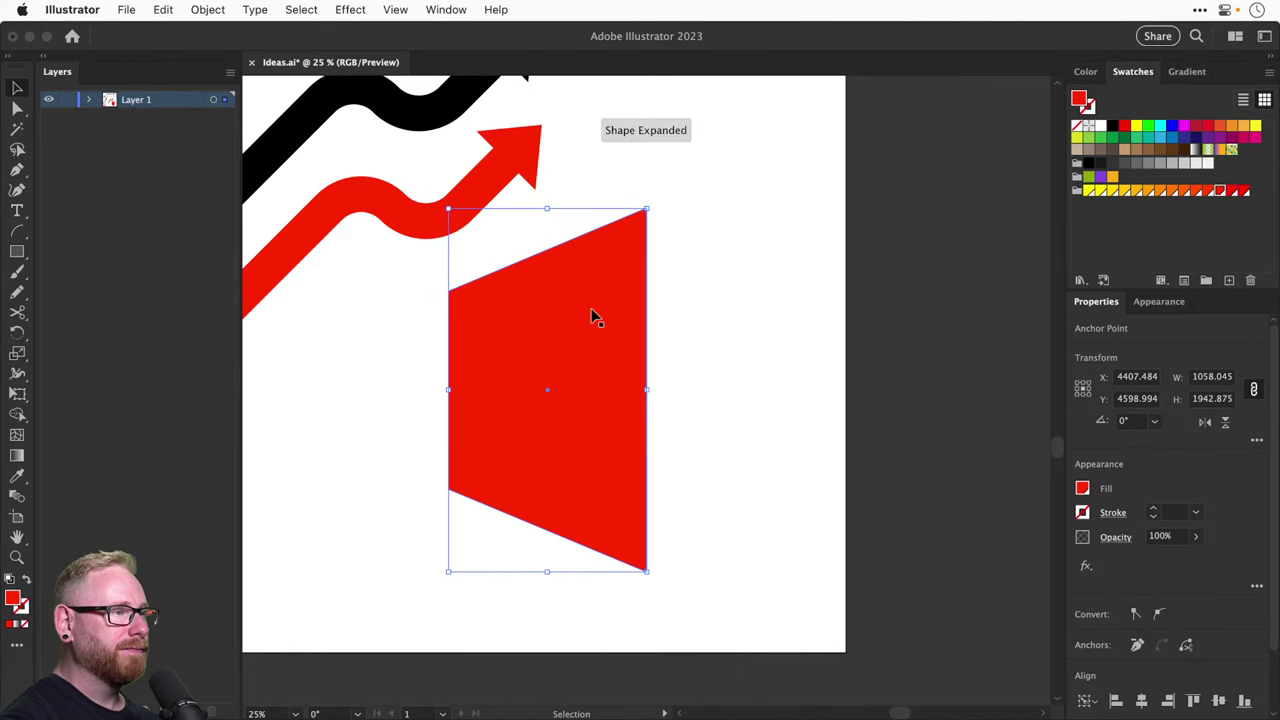
left_click_drag(591, 314, 580, 394)
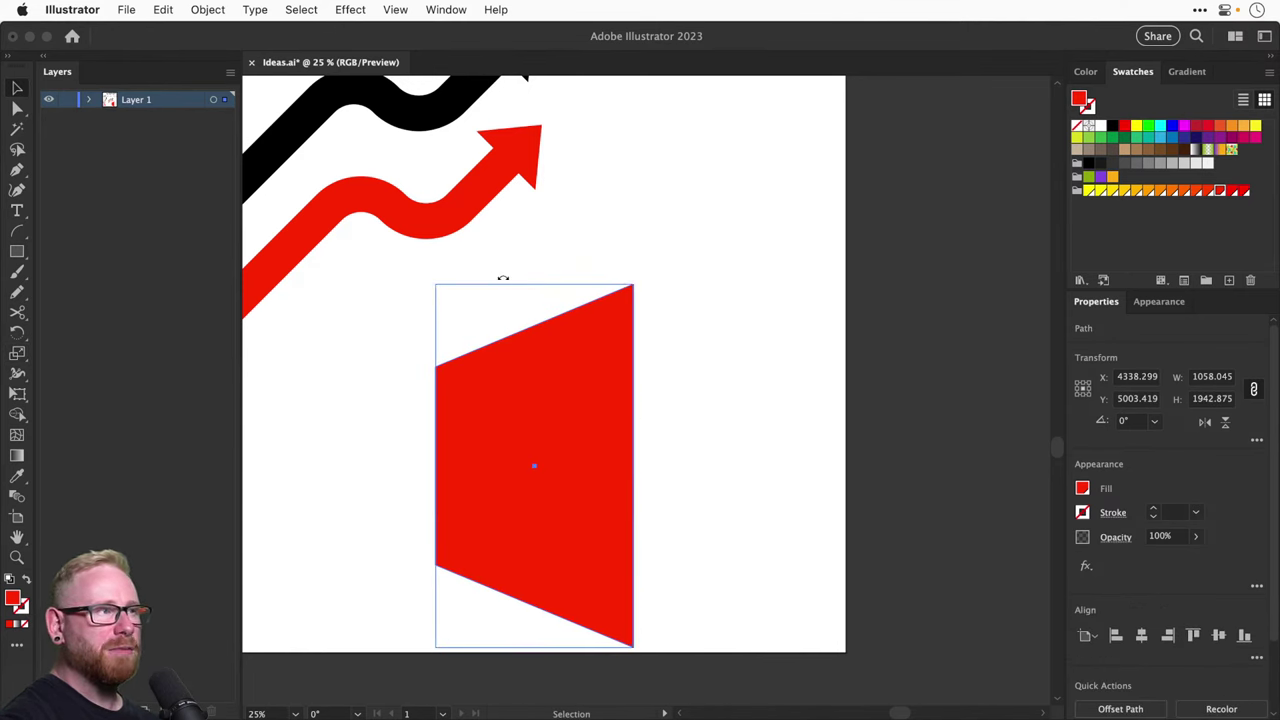
left_click_drag(503, 277, 634, 480)
left_click_drag(771, 434, 695, 505)
left_click_drag(626, 534, 626, 437)
Widen the bottom edge of the upper trapezoid
key("a")
left_click_drag(454, 451, 648, 505)
key("s")
left_click_drag(506, 386, 945, 414)
Add a copy straight above and pinch its top edge into a triangle point
key("v")
left_click_drag(668, 413, 668, 308)
key("a")
key("s")
left_click_drag(531, 377, 946, 380)
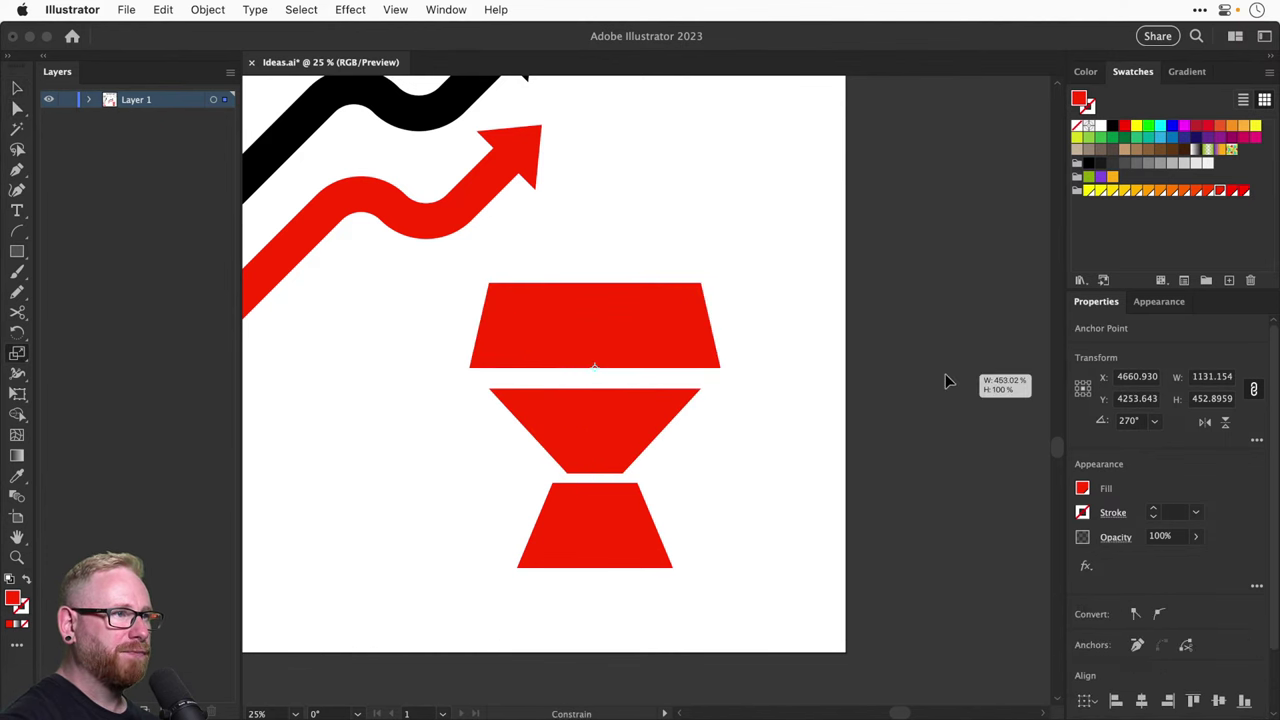
key("a")
left_click_drag(449, 277, 706, 314)
key("s")
left_click_drag(809, 316, 609, 331)
key("super+shift+a")
Adjust the triangle tip and the top edge widths of the middle and lower shapes
key("v")
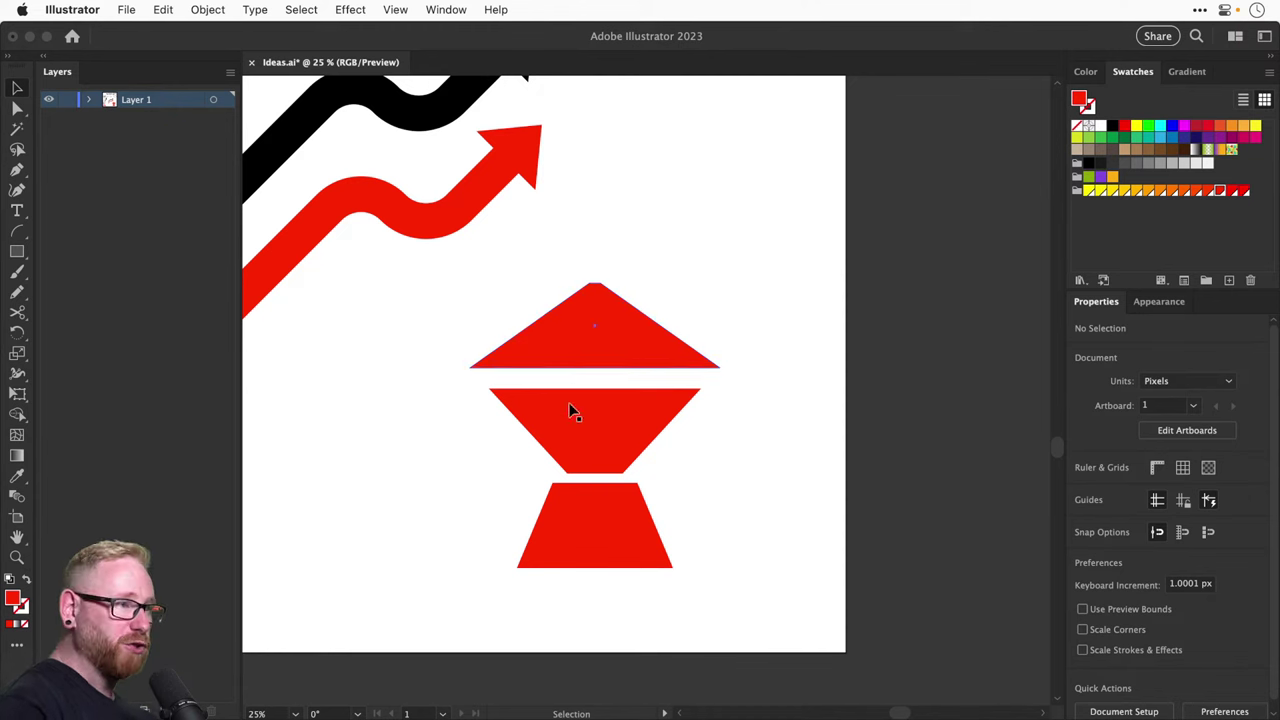
key("a")
left_click_drag(538, 254, 374, 298)
key("s")
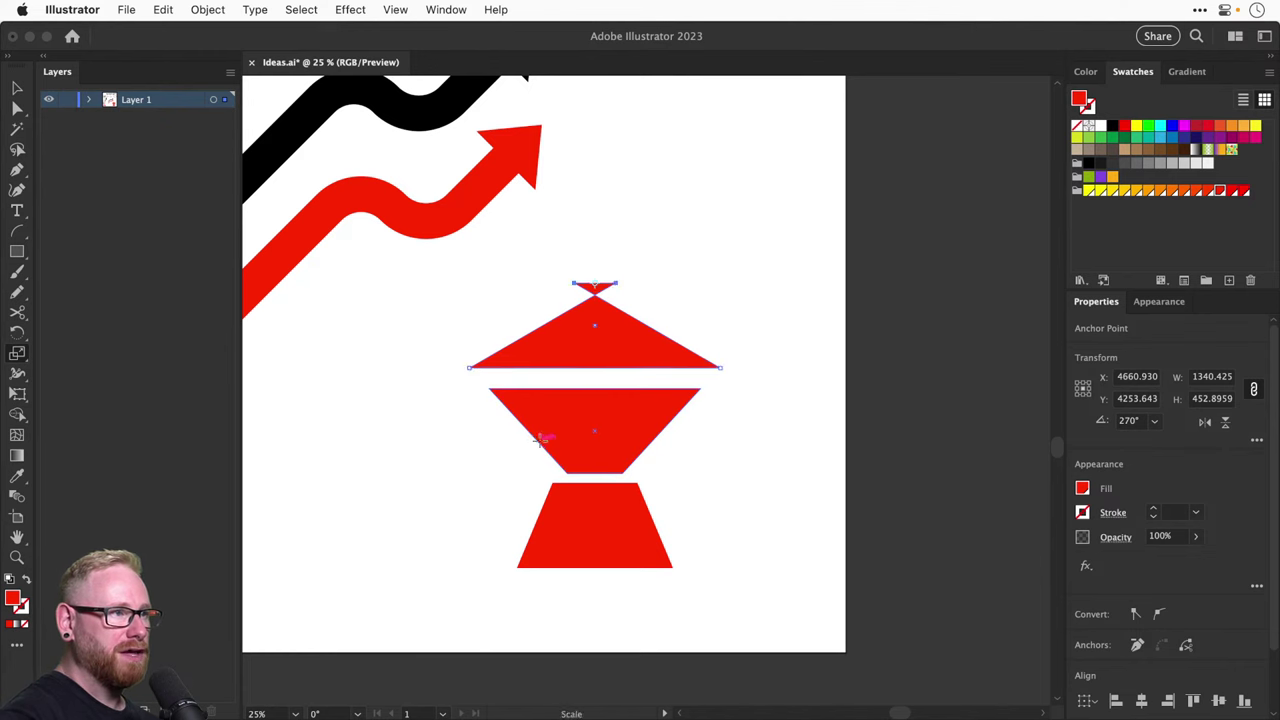
key("a")
left_click_drag(469, 380, 812, 425)
key("s")
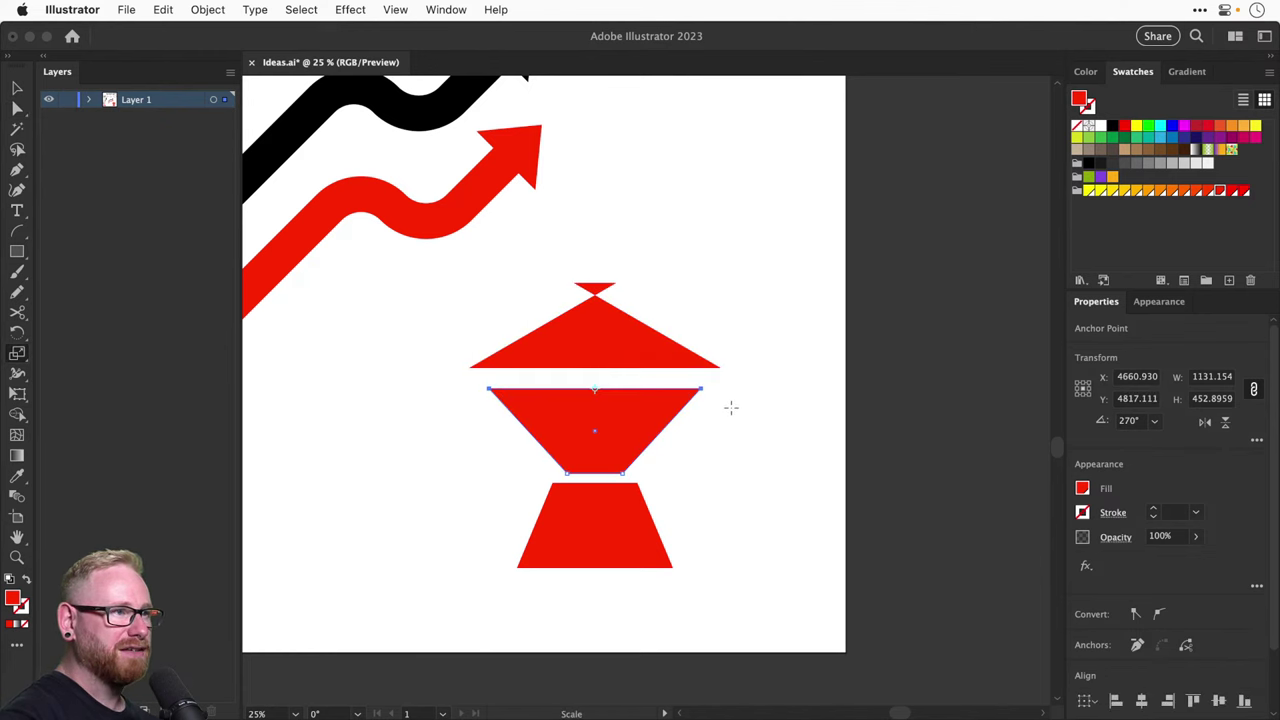
left_click_drag(728, 408, 650, 420)
key("a")
left_click_drag(586, 457, 766, 506)
key("s")
left_click_drag(690, 459, 641, 402)
Enlarge the top red triangle slightly
key("v")
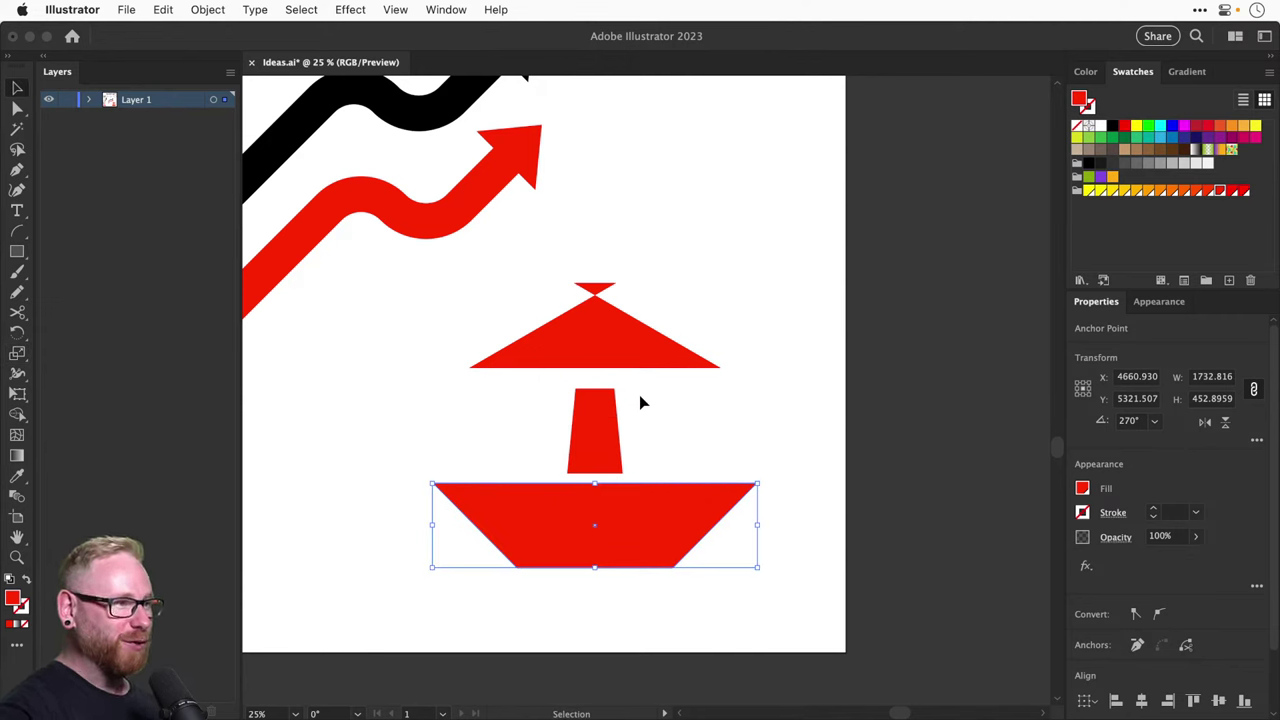
left_click(618, 358)
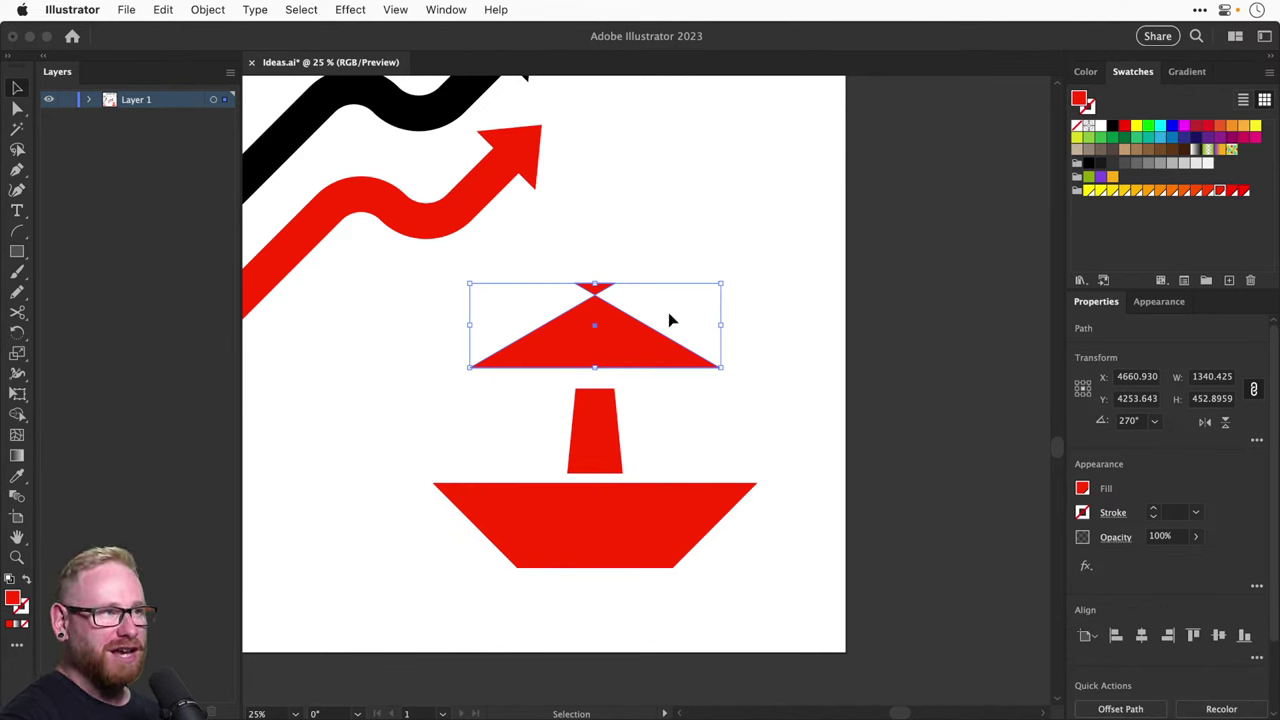
left_click_drag(730, 279, 689, 360)
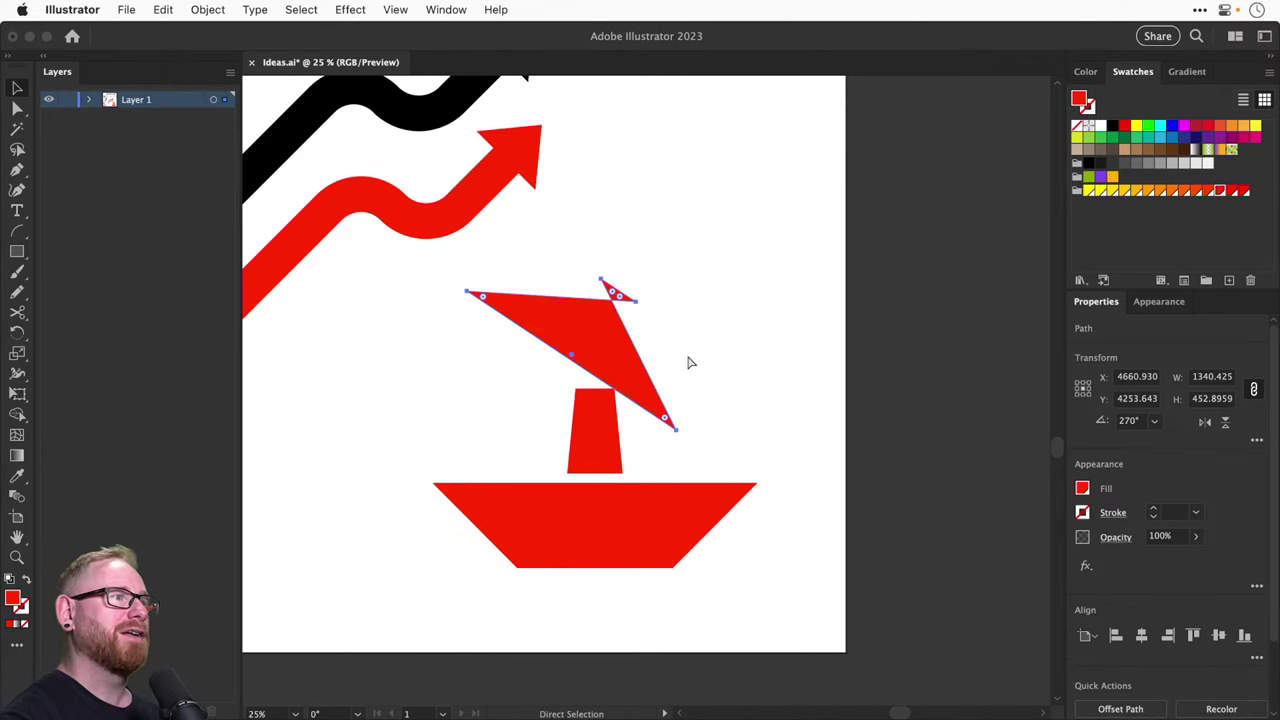
key("super+z")
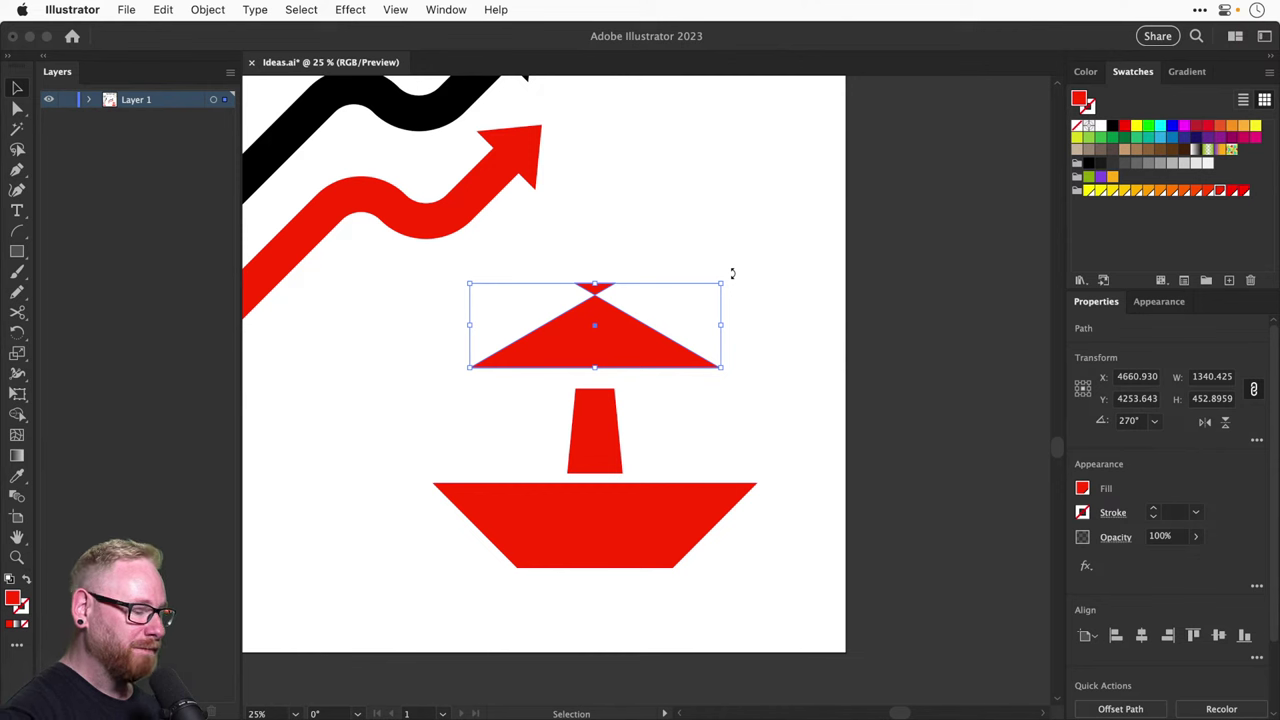
key("r")
left_click_drag(720, 257, 636, 252)
key("super+z")
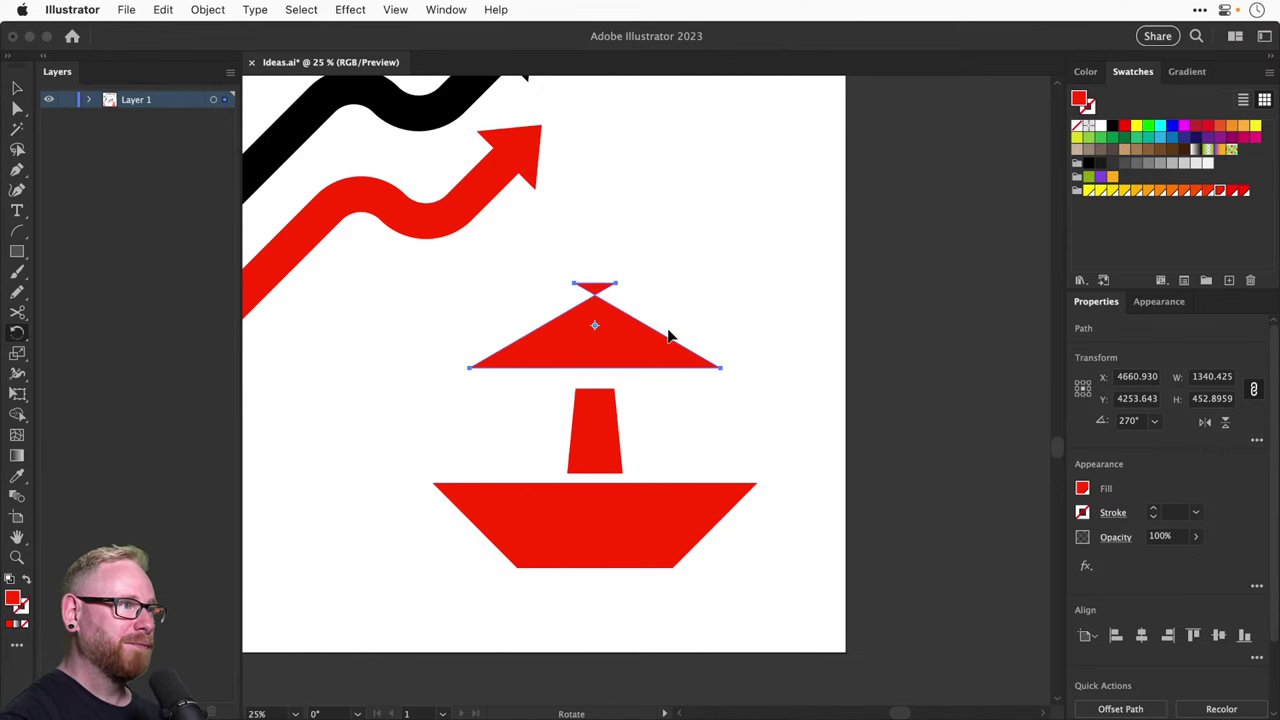
key("v")
key("s")
left_click_drag(646, 353, 799, 391)
Rotate the triangle upright, then delete it
key("r")
left_click_drag(743, 209, 642, 306)
key("v")
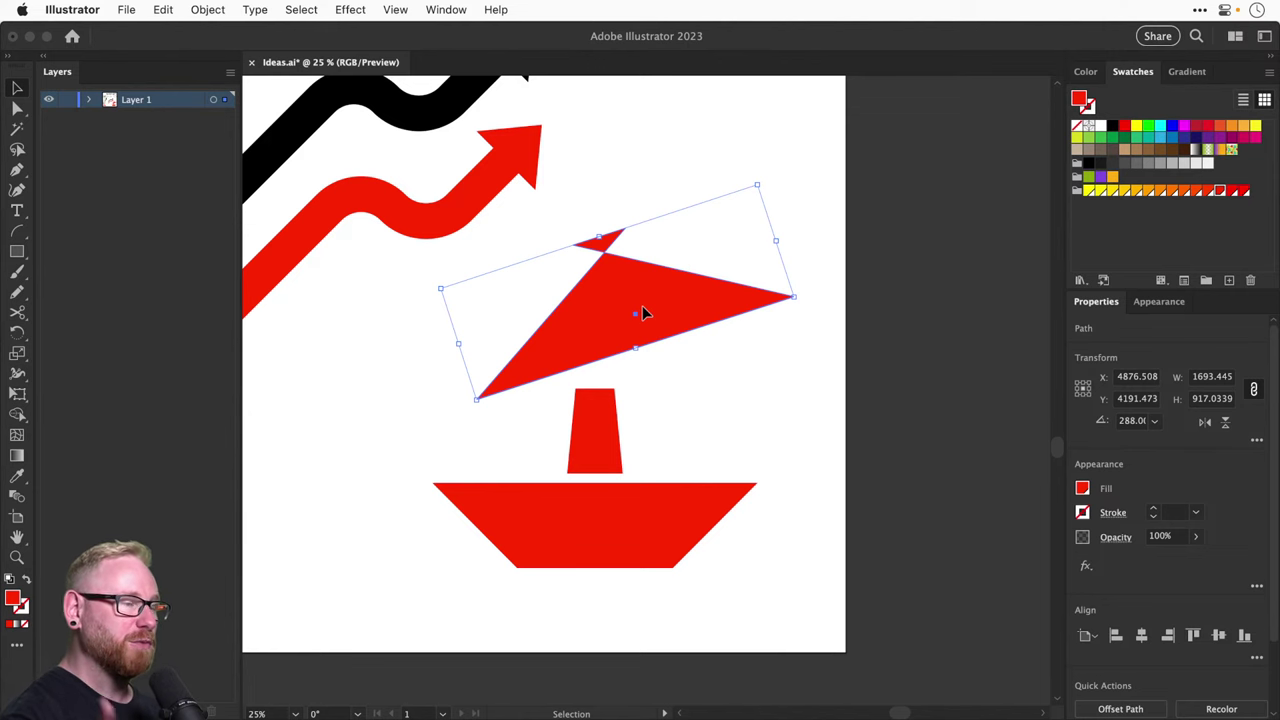
key("r")
left_click_drag(642, 305, 633, 307)
key("v")
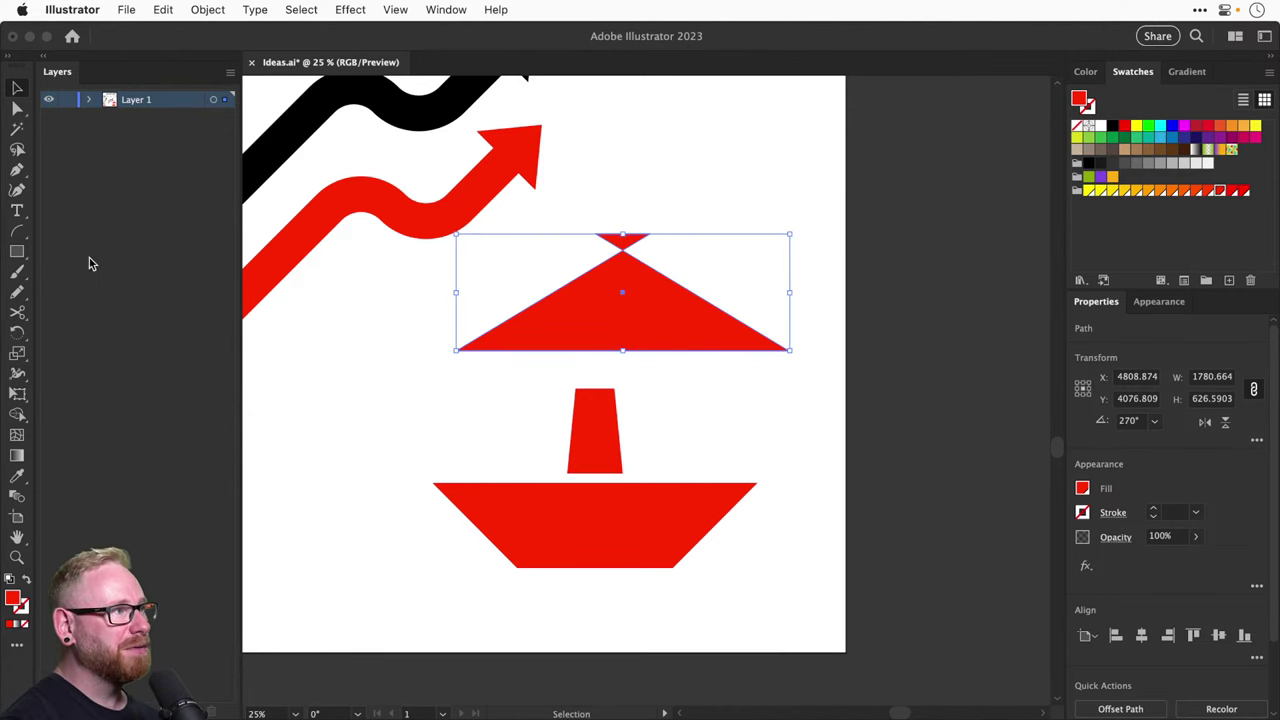
key("Delete")
Delete the post and base shapes, then draw a trial red circle and delete it
left_click(597, 436)
key("Delete")
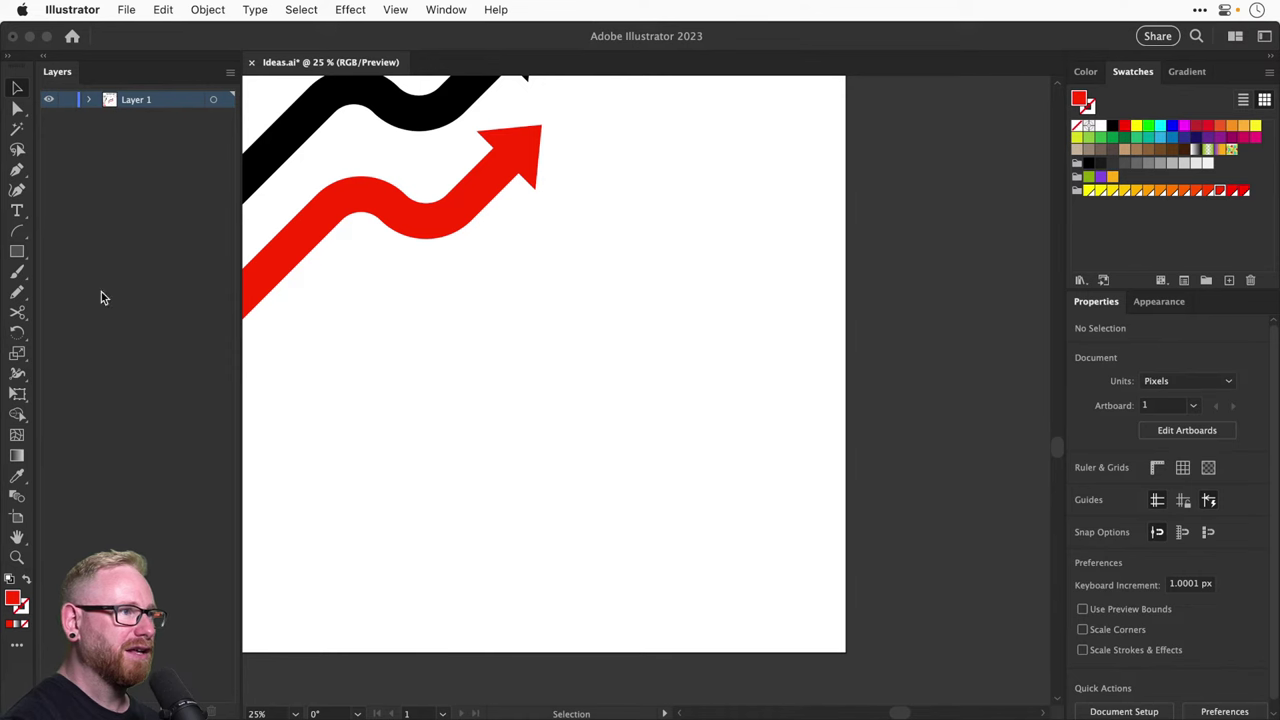
left_click(18, 253)
left_click_drag(18, 253, 90, 291)
mouse_move(578, 314)
left_mouse_down()
mouse_move(678, 414)
mouse_move(616, 366)
left_mouse_up()
key("v")
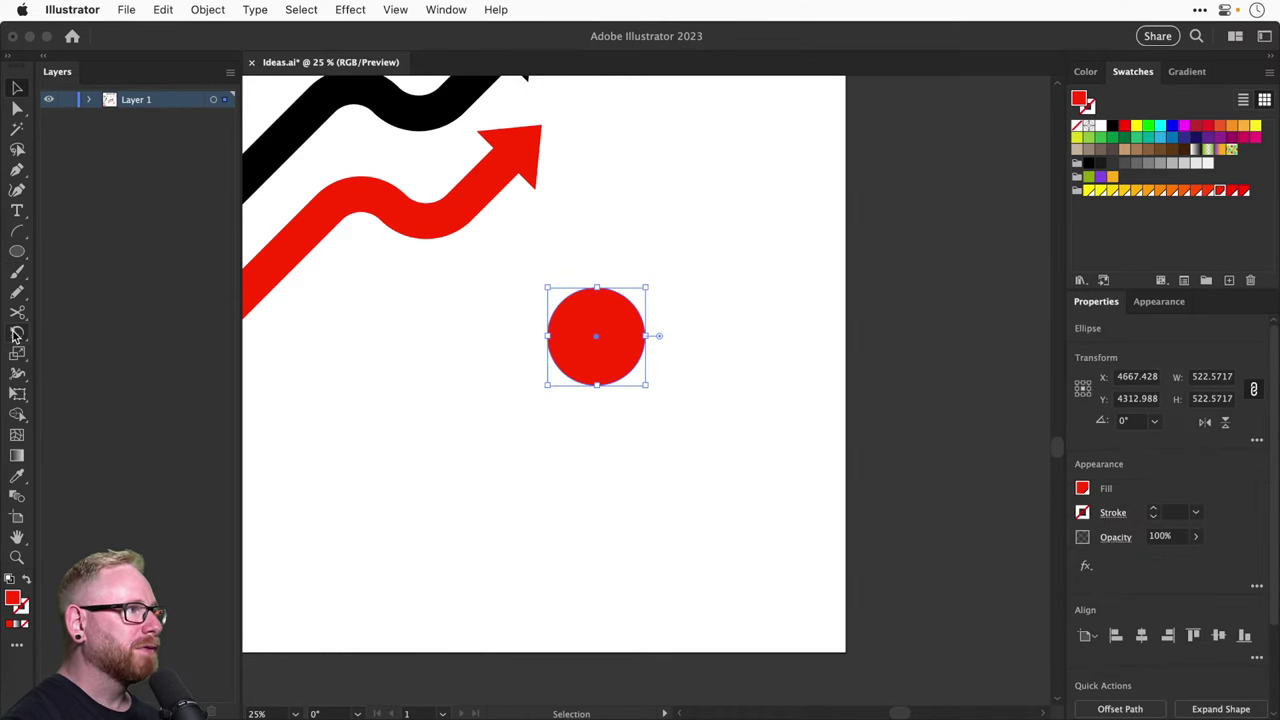
left_click(17, 332)
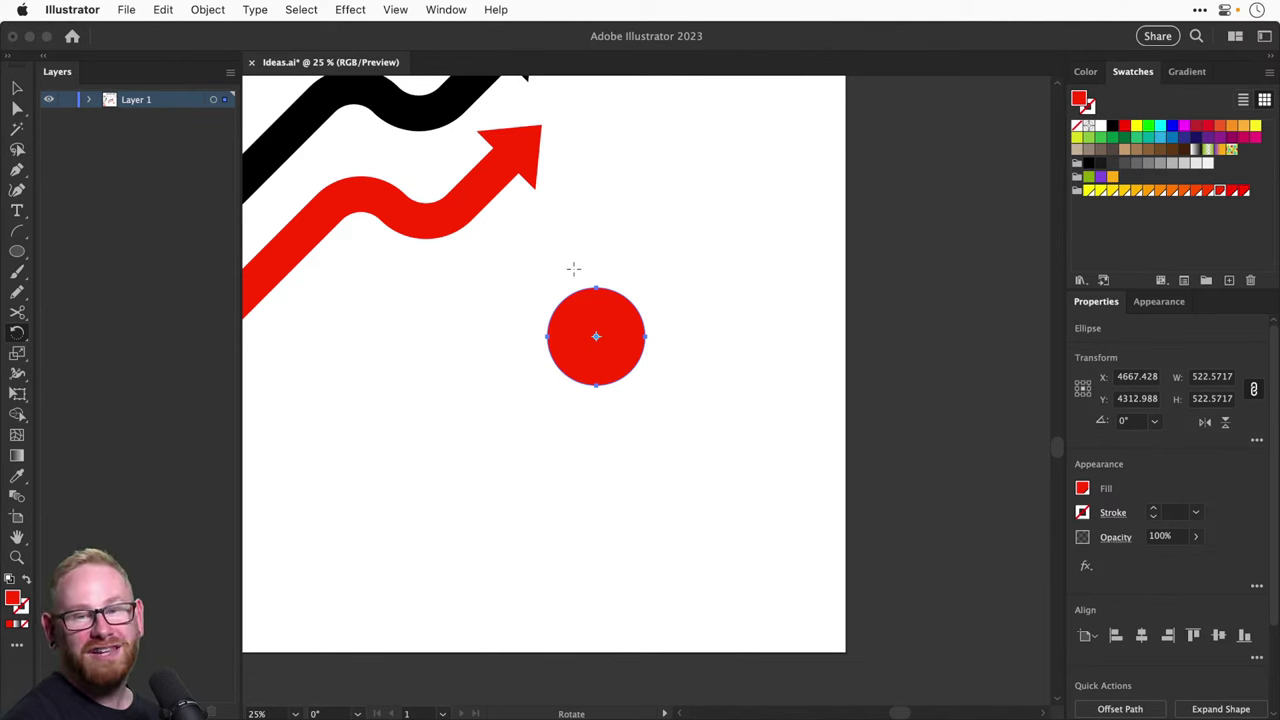
key("Delete")
Draw a red five-pointed star, about 590 × 561 px, below the arrows and bring up its Rotate settings
mouse_move(17, 272)
left_mouse_down()
mouse_move(17, 251)
mouse_move(90, 333)
left_mouse_up()
left_click_drag(618, 320, 654, 368)
key("r")
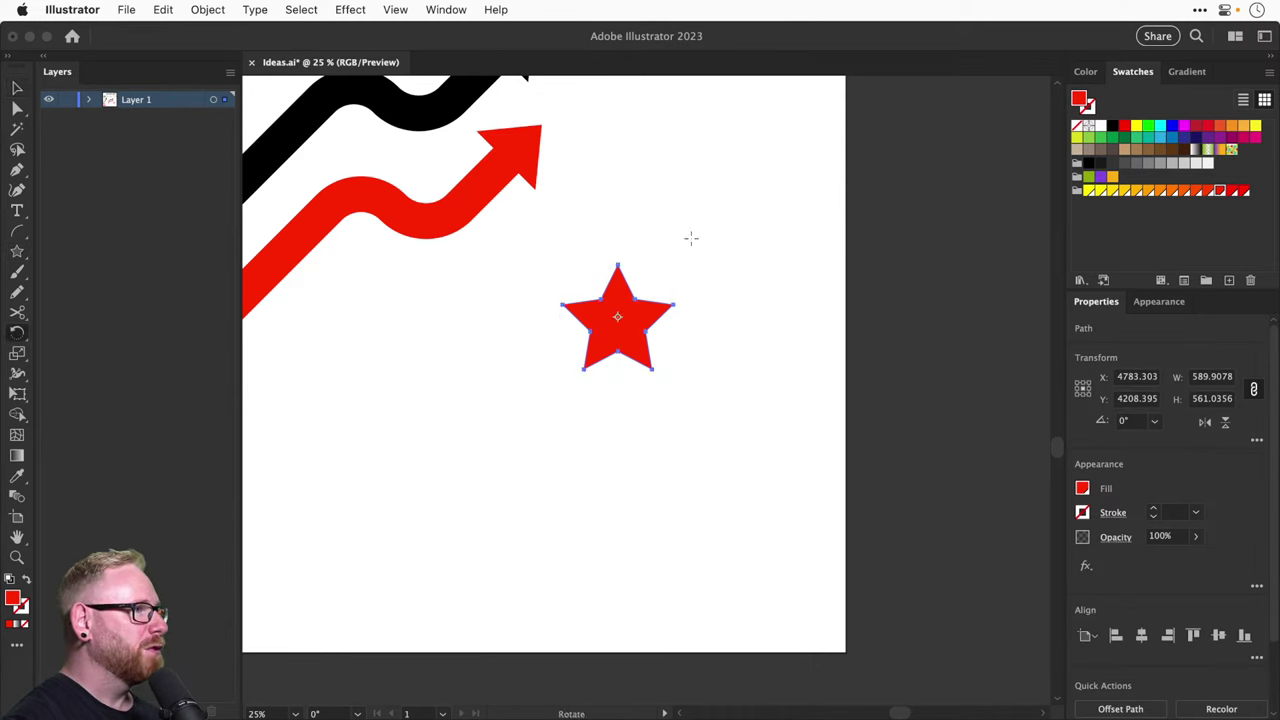
left_click_drag(614, 241, 544, 296)
key("super+z")
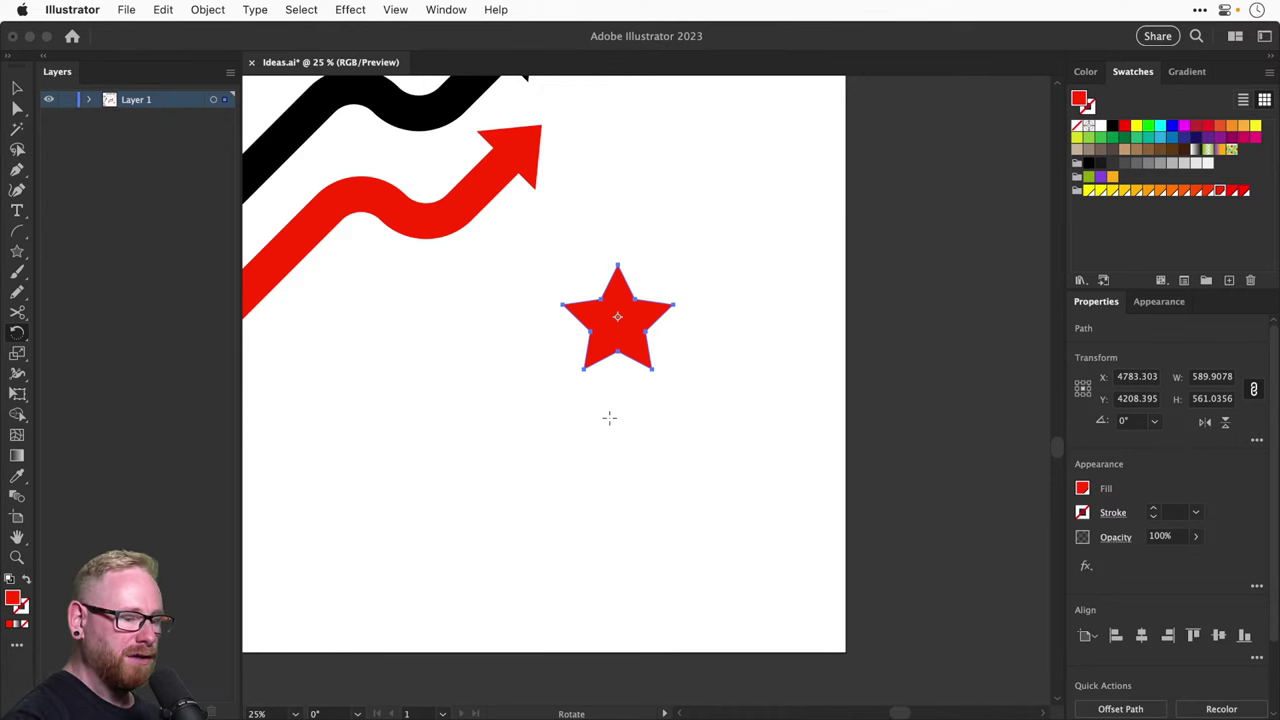
key("Return")
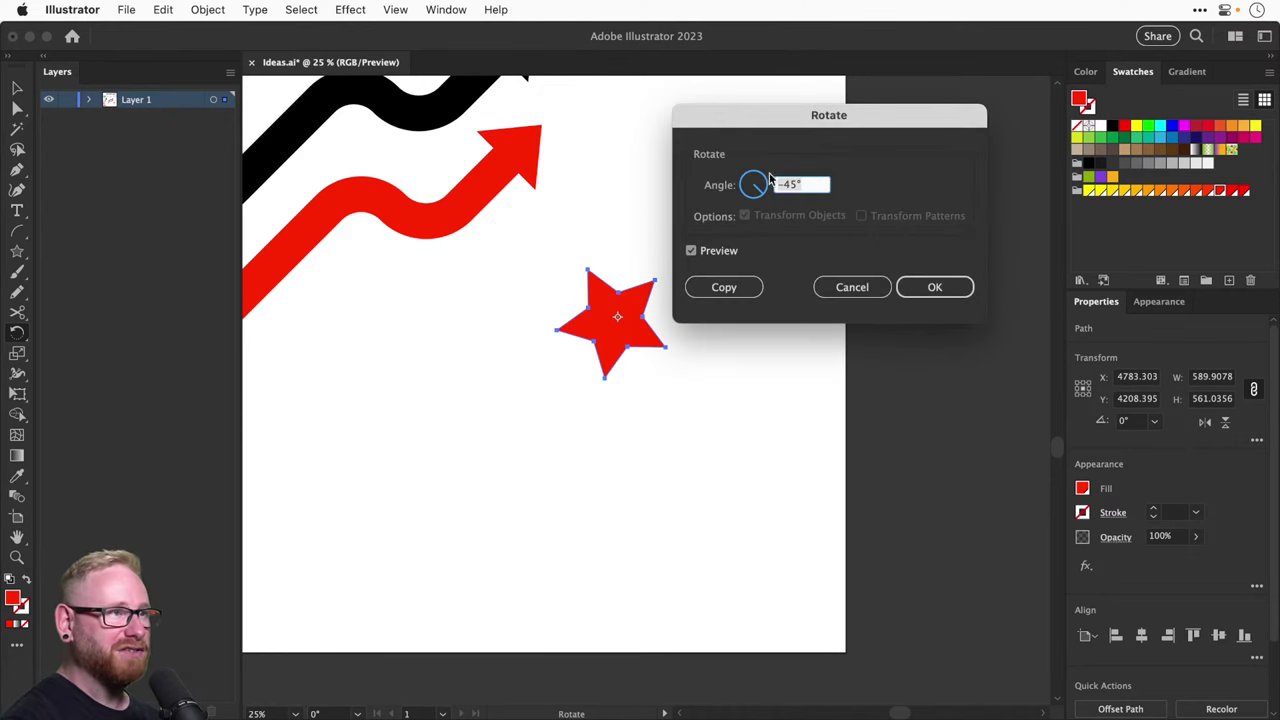
Make a copy of the star rotated -60° around a pivot set below it
left_click(852, 287)
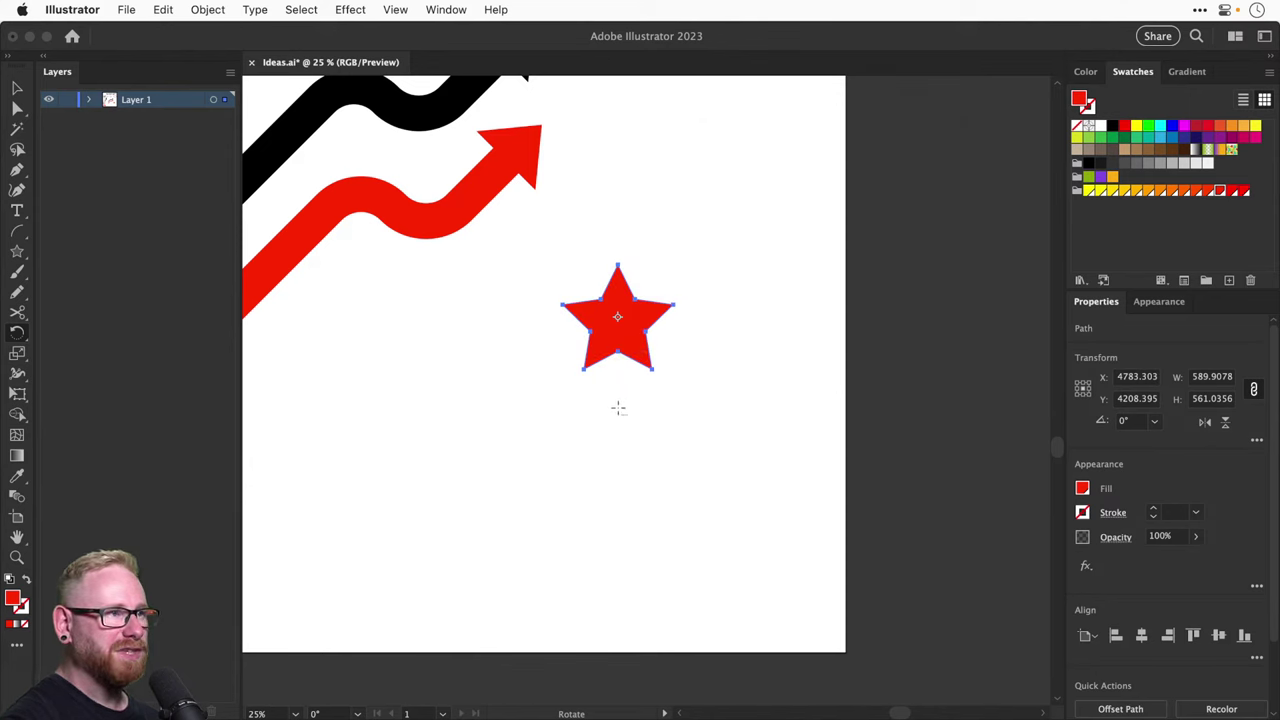
left_click(618, 408, "alt")
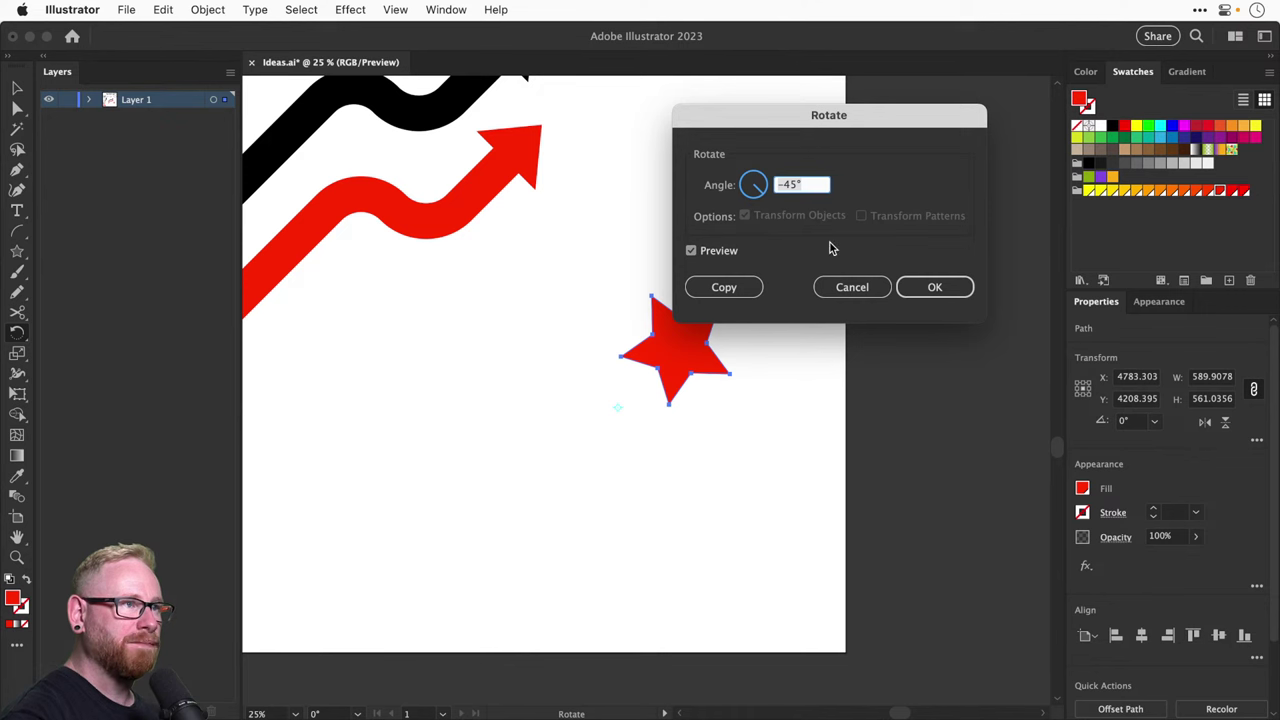
type("-90")
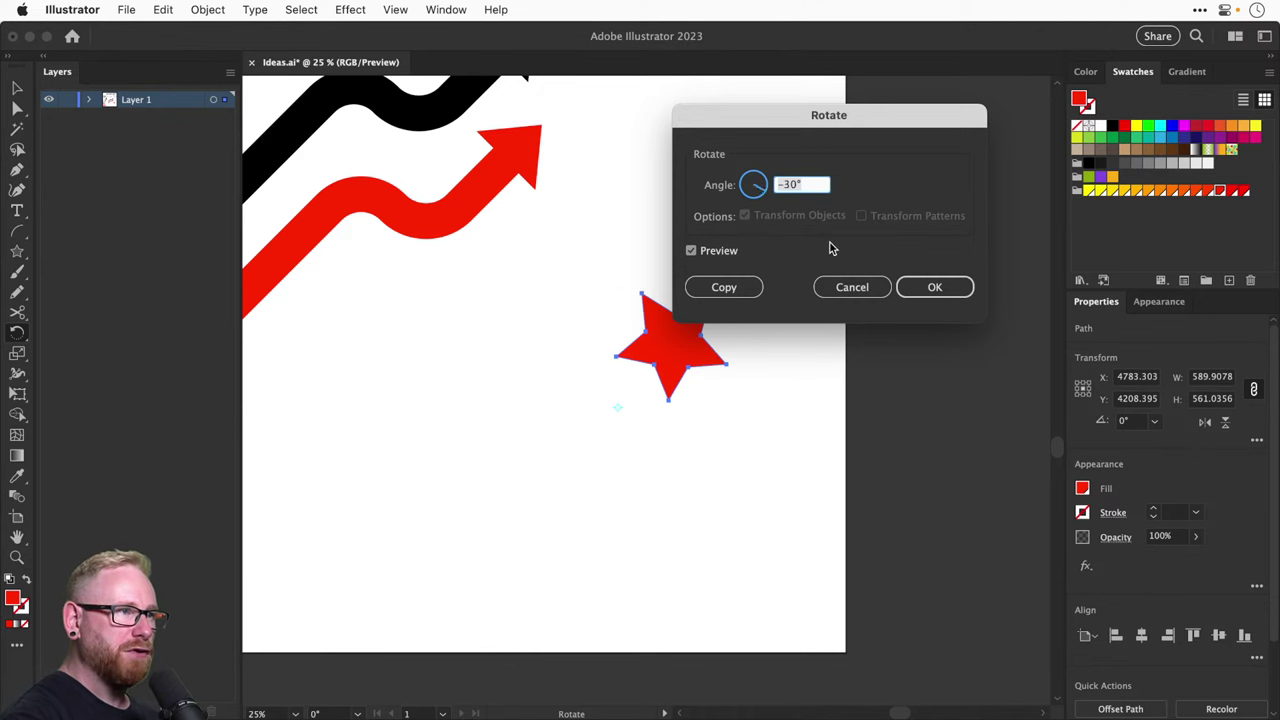
key("shift+Down")
key("shift+Down")
key("shift+Down")
key("shift+Down")
key("shift+Down")
key("shift+Down")
key("shift+Down")
key("shift+Down")
key("shift+Down")
key("shift+Down")
key("shift+Down")
key("shift+Down")
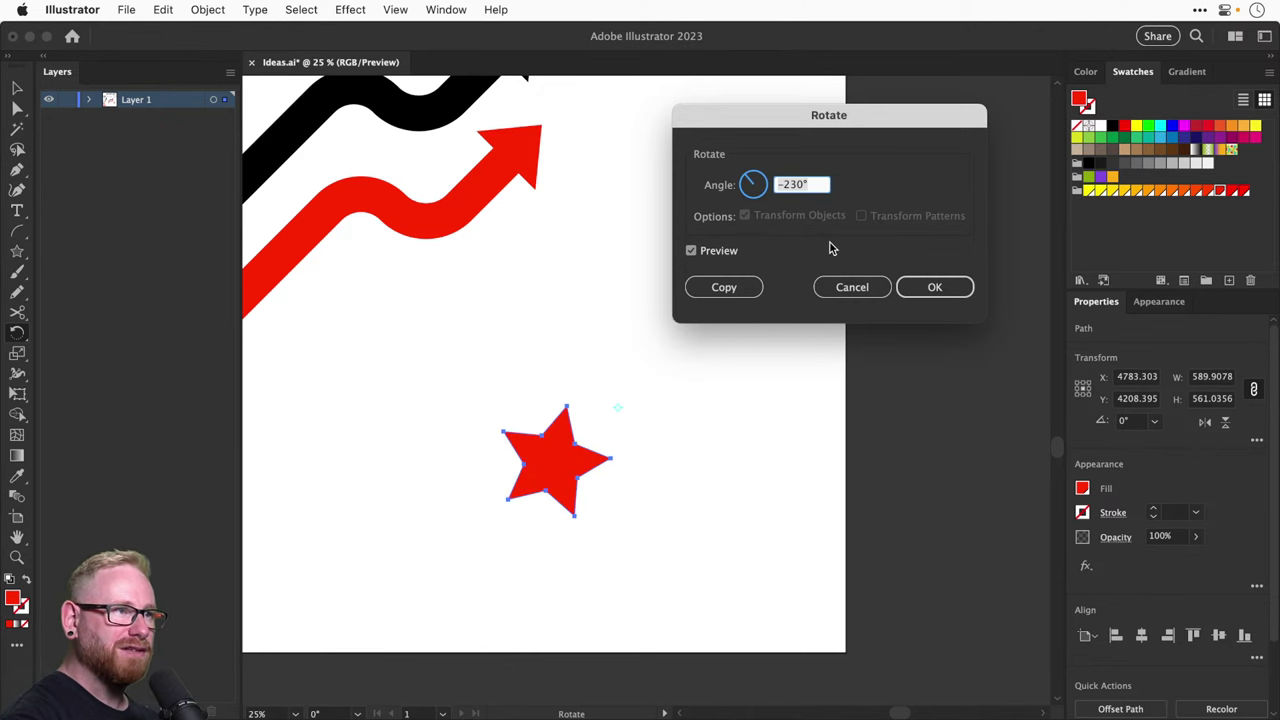
key("shift+Up")
key("shift+Up")
key("shift+Up")
key("shift+Up")
key("shift+Up")
key("shift+Up")
key("shift+Up")
key("shift+Up")
key("shift+Up")
key("shift+Up")
key("shift+Up")
key("shift+Up")
key("shift+Up")
key("shift+Up")
key("shift+Up")
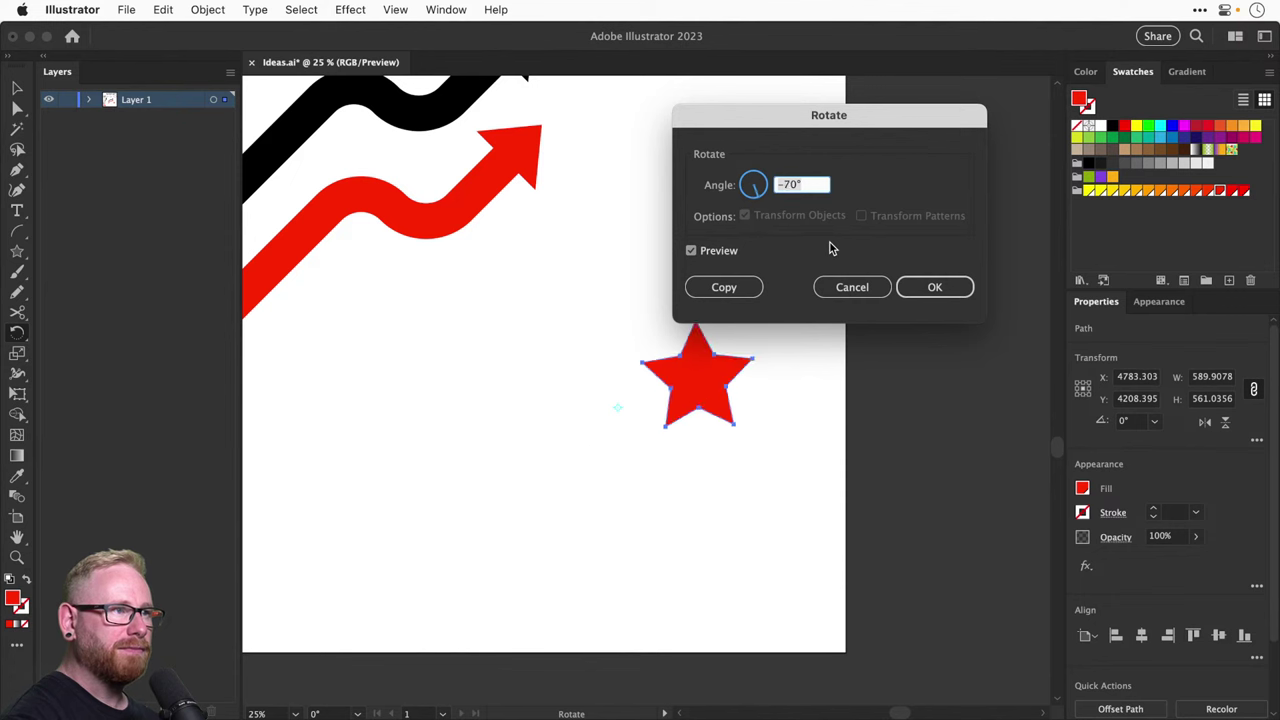
left_click(934, 289)
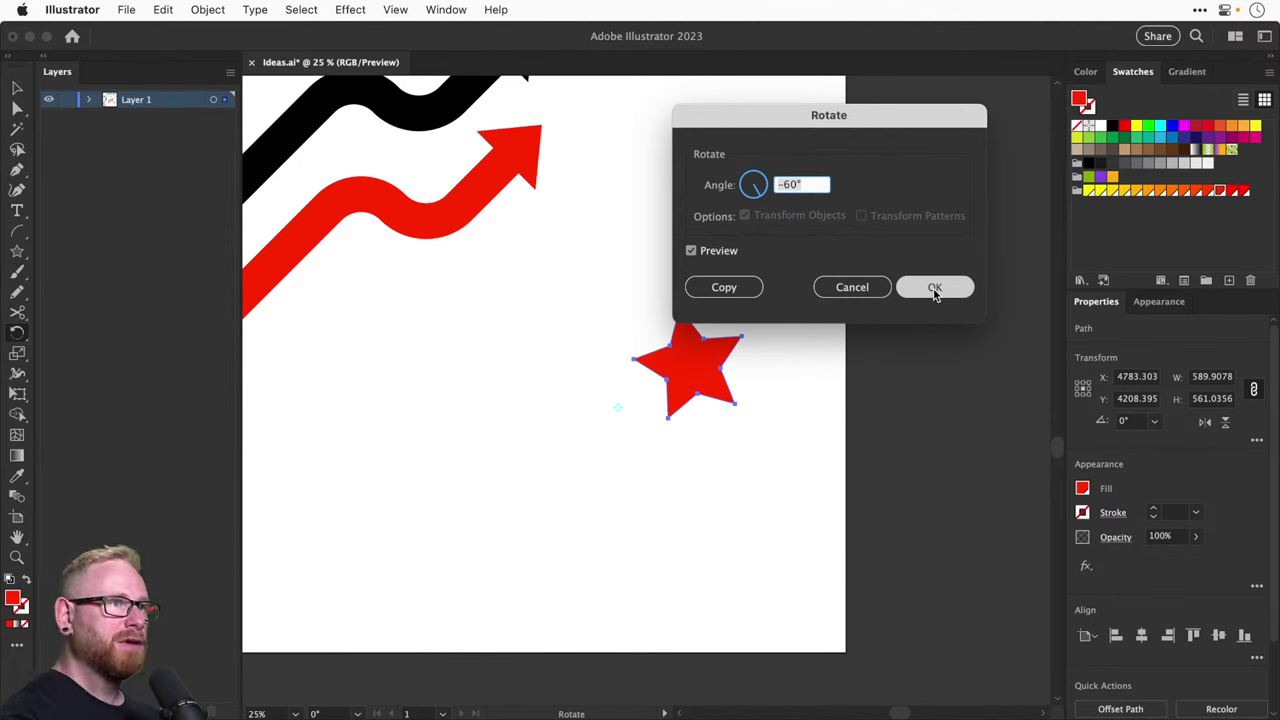
left_click(724, 288)
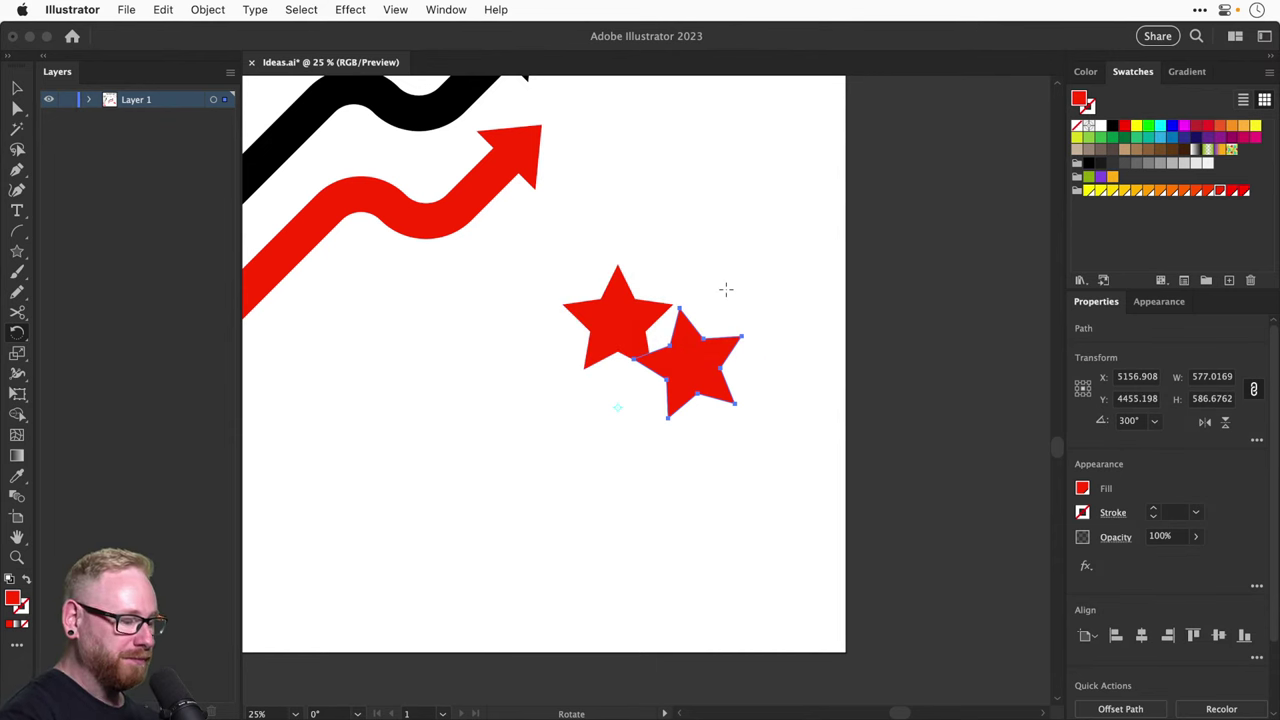
Repeat the rotated copy until six red stars form a ring
key("v")
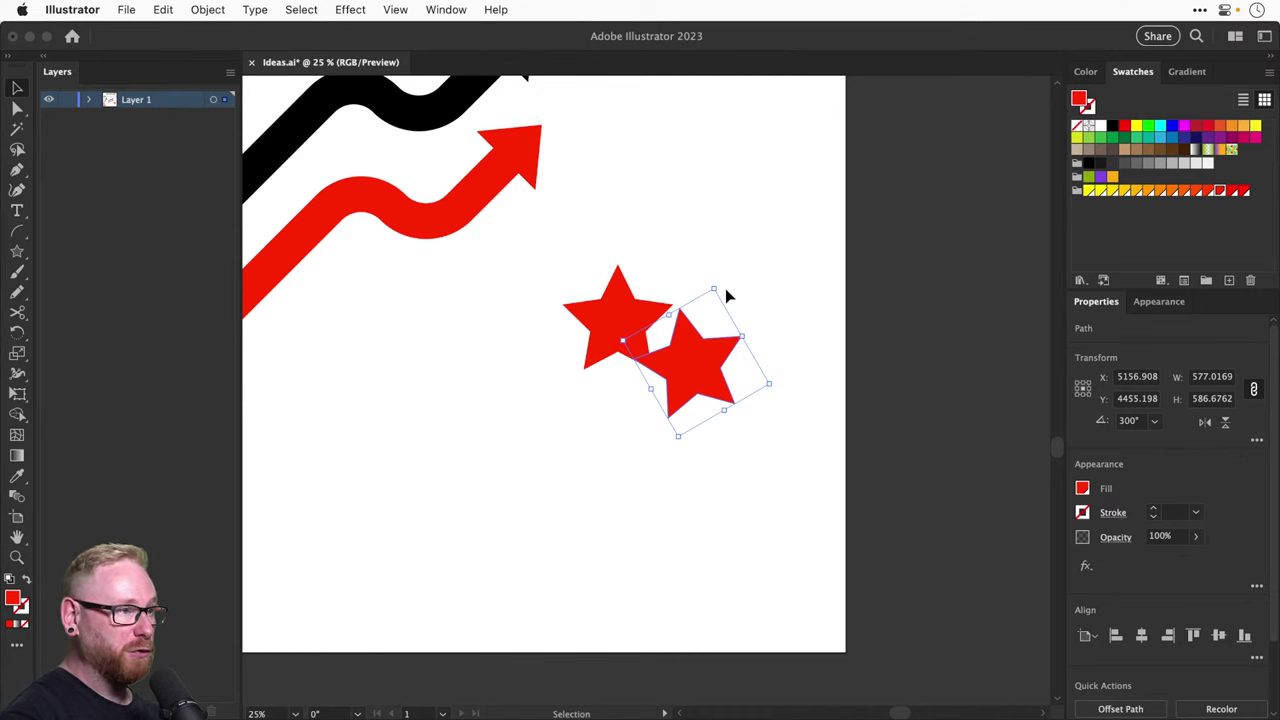
key("a")
key("super+d")
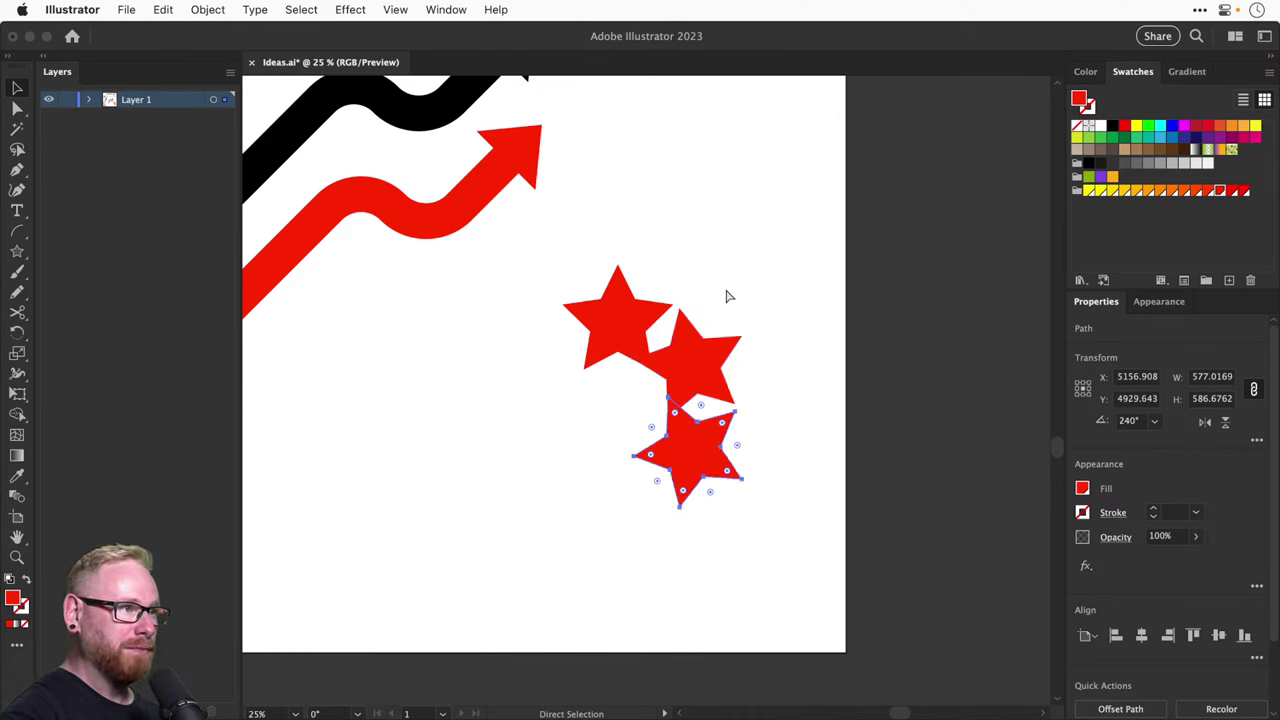
key("super+d")
key("super+d")
key("super+d")
key("v")
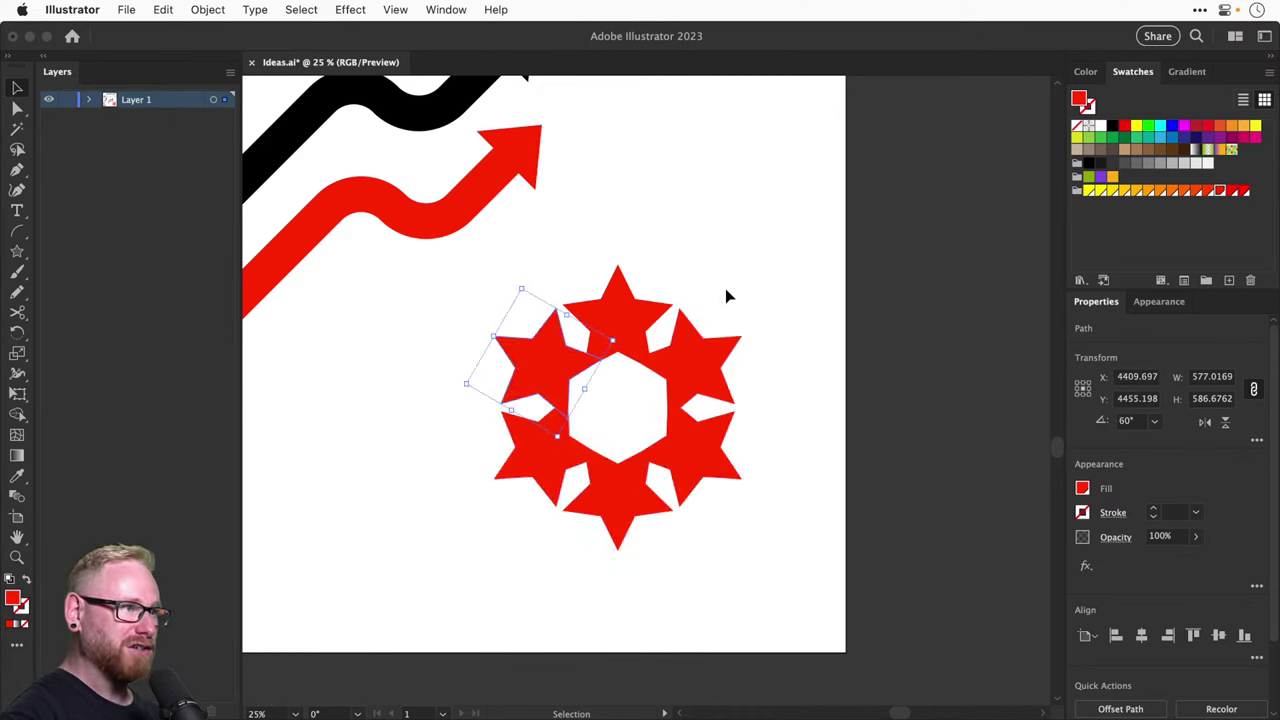
left_click(727, 296)
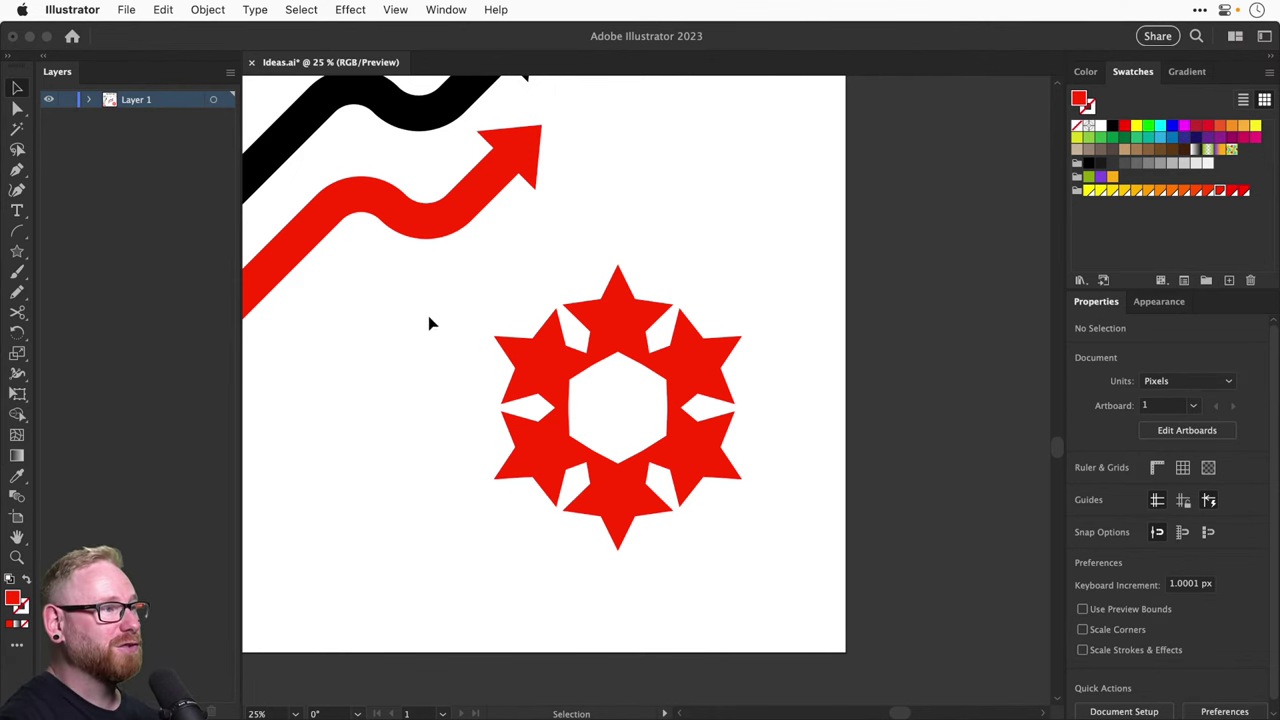
Scale the whole star ring down around its centre and save the document
left_click_drag(429, 323, 700, 530)
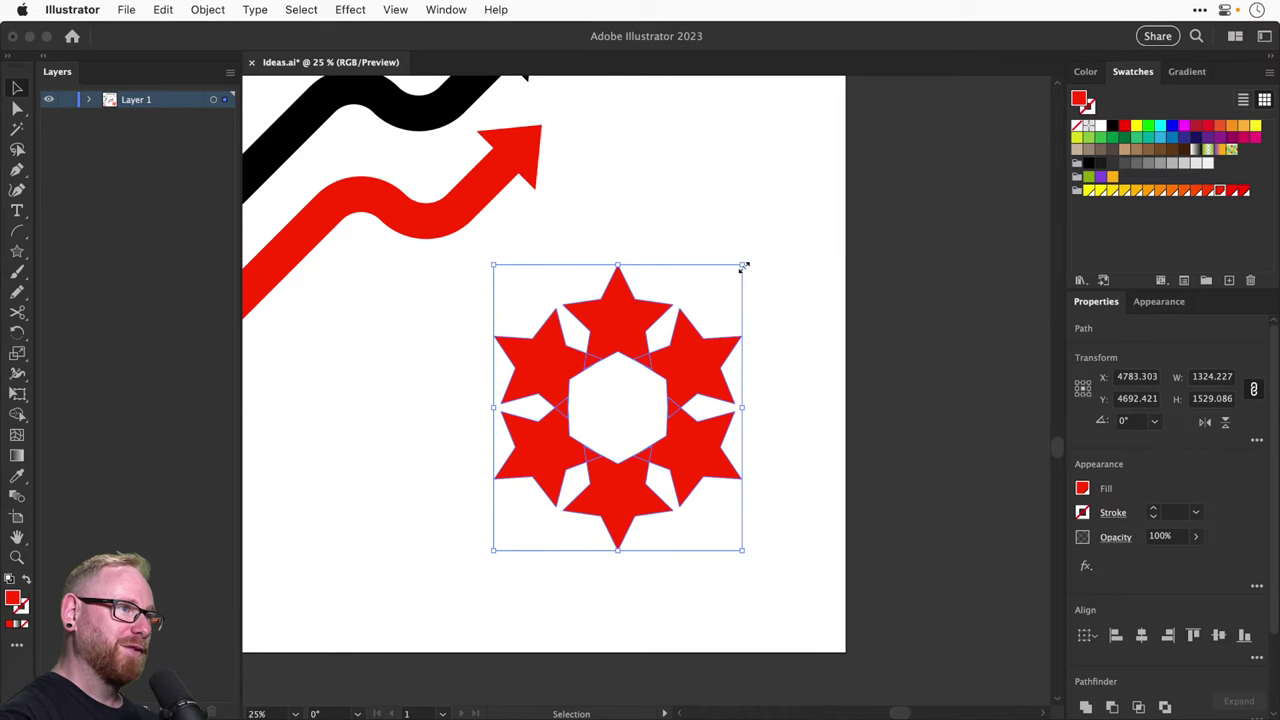
left_click_drag(744, 266, 688, 328)
left_click(766, 230)
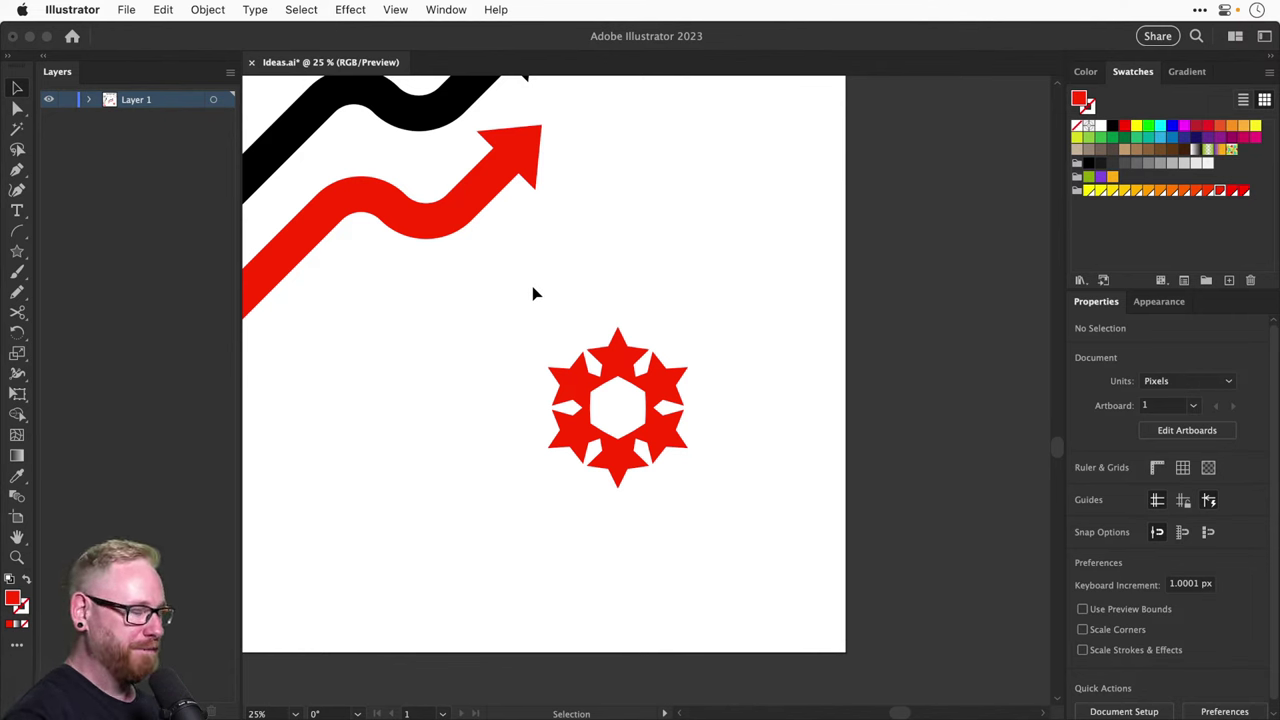
key("super+s")
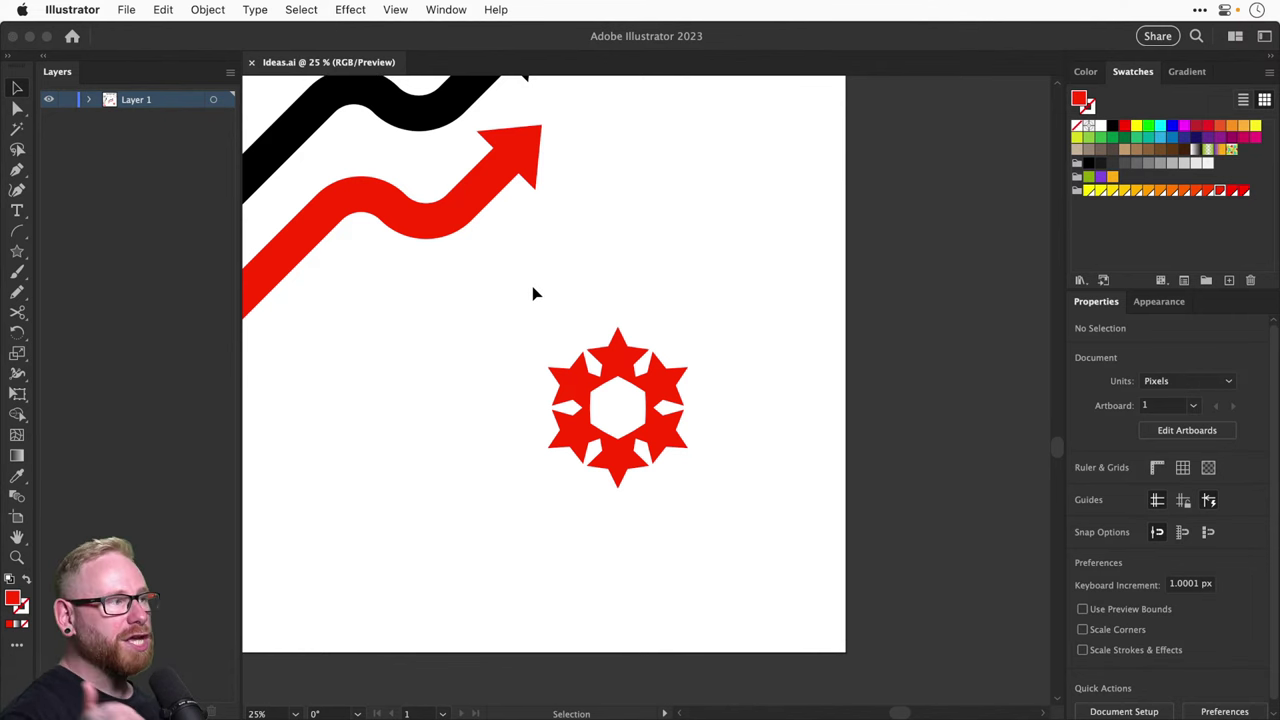
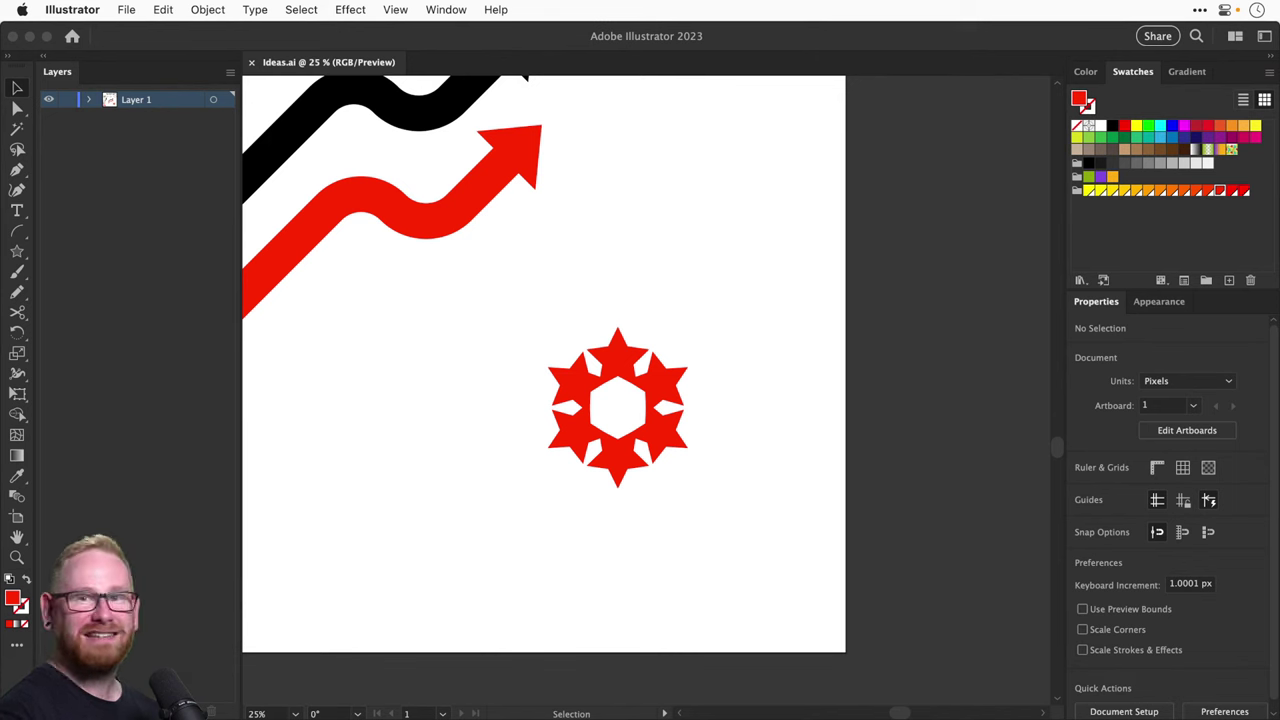
Draw a rectangle over the red star, fill it purple, and shift both down and right
left_click(16, 251)
left_click(66, 251)
left_click_drag(420, 300, 740, 515)
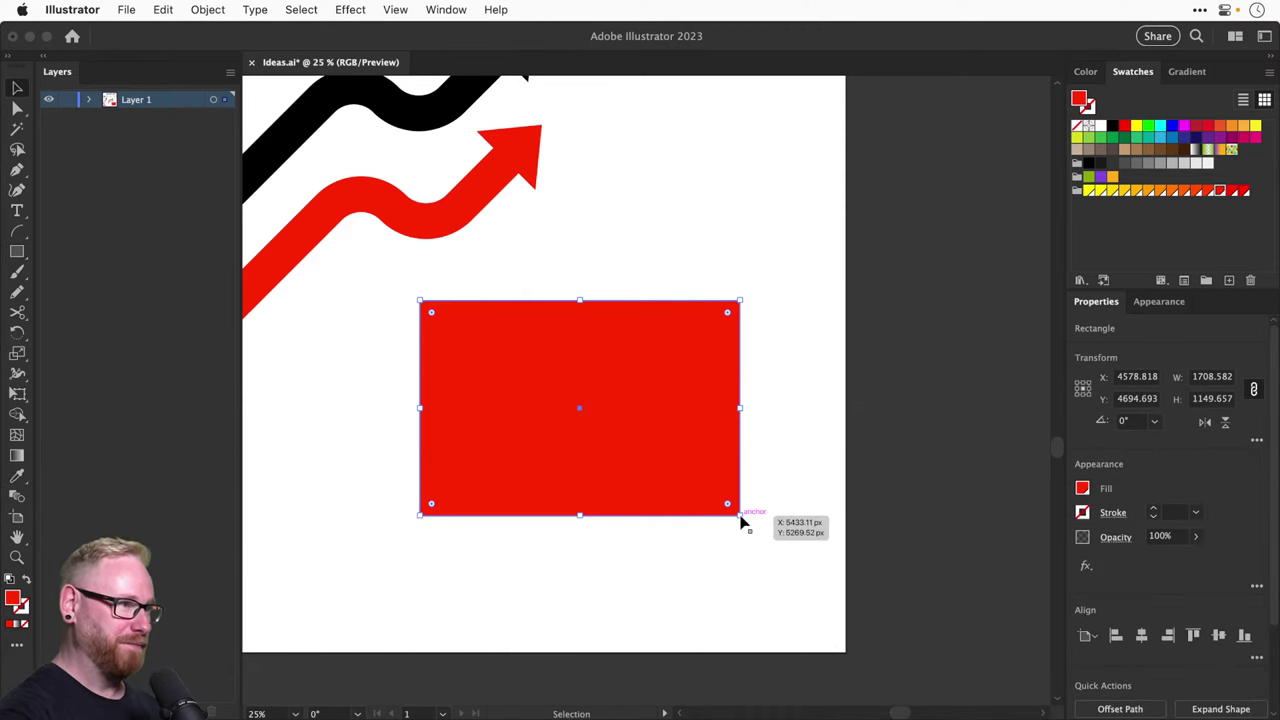
left_click_drag(534, 380, 548, 381)
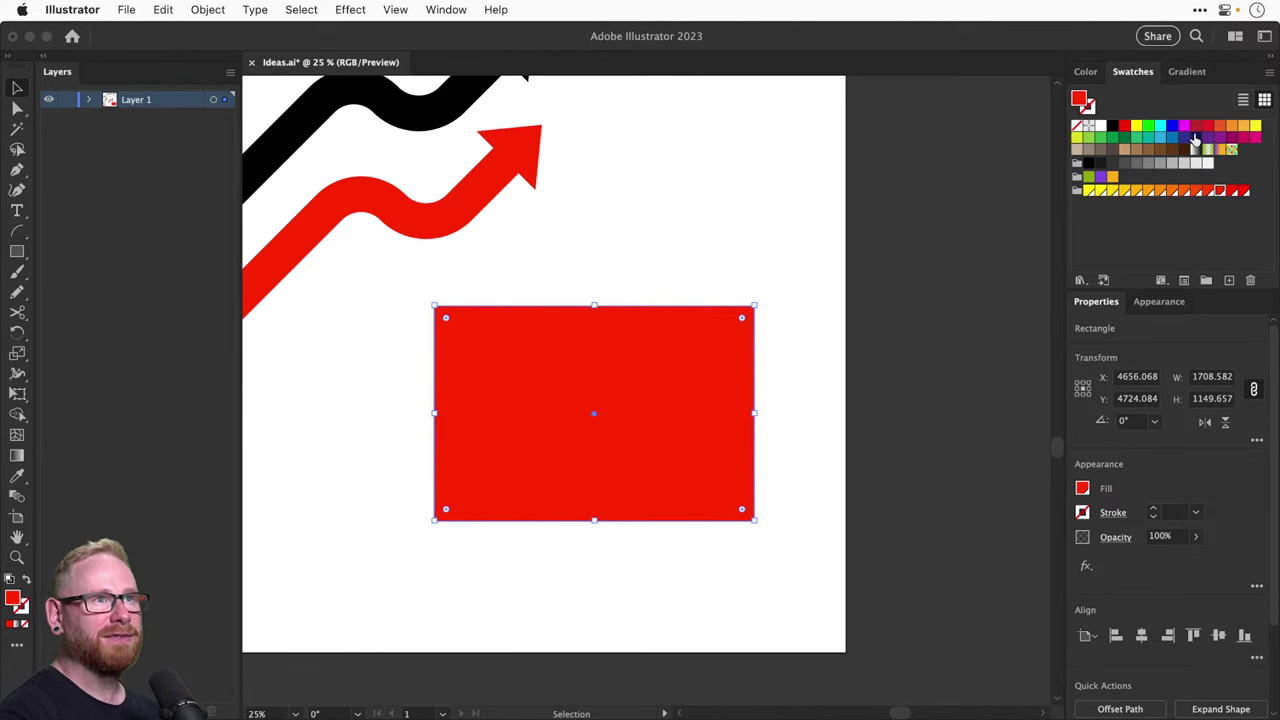
left_click(1126, 144)
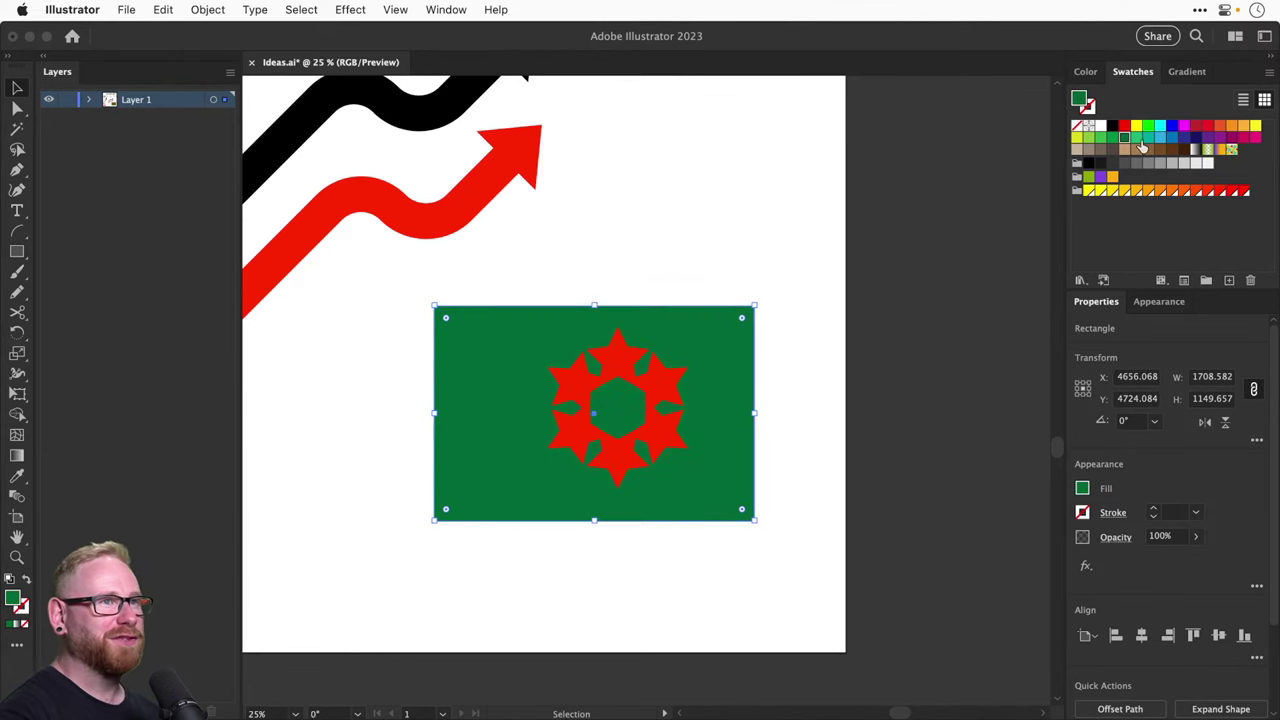
left_click(1219, 139)
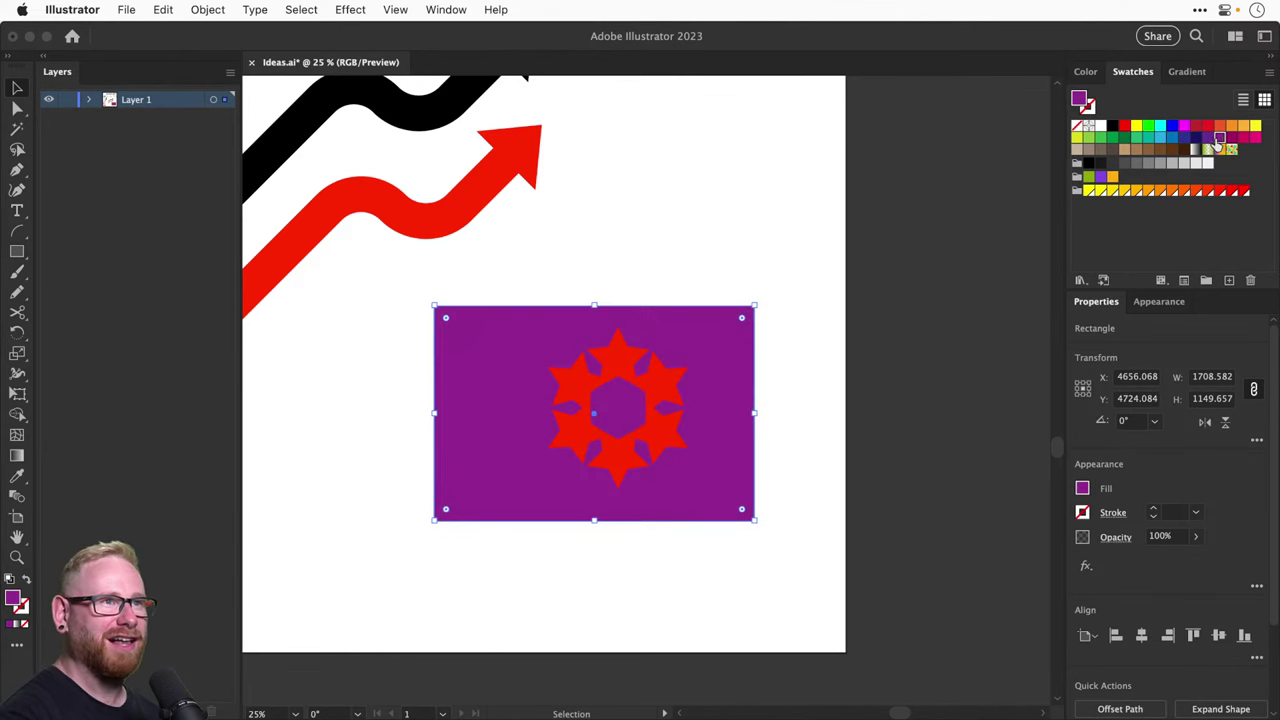
left_click_drag(616, 260, 614, 390)
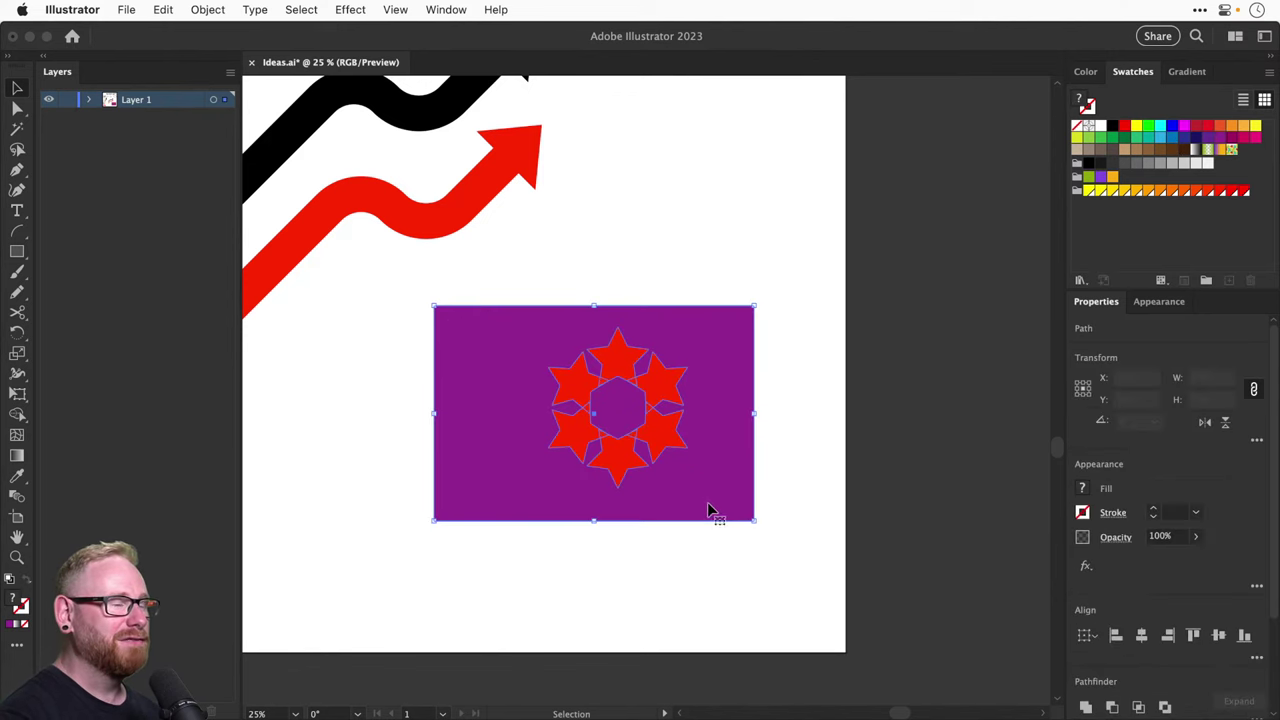
left_click_drag(712, 488, 741, 518)
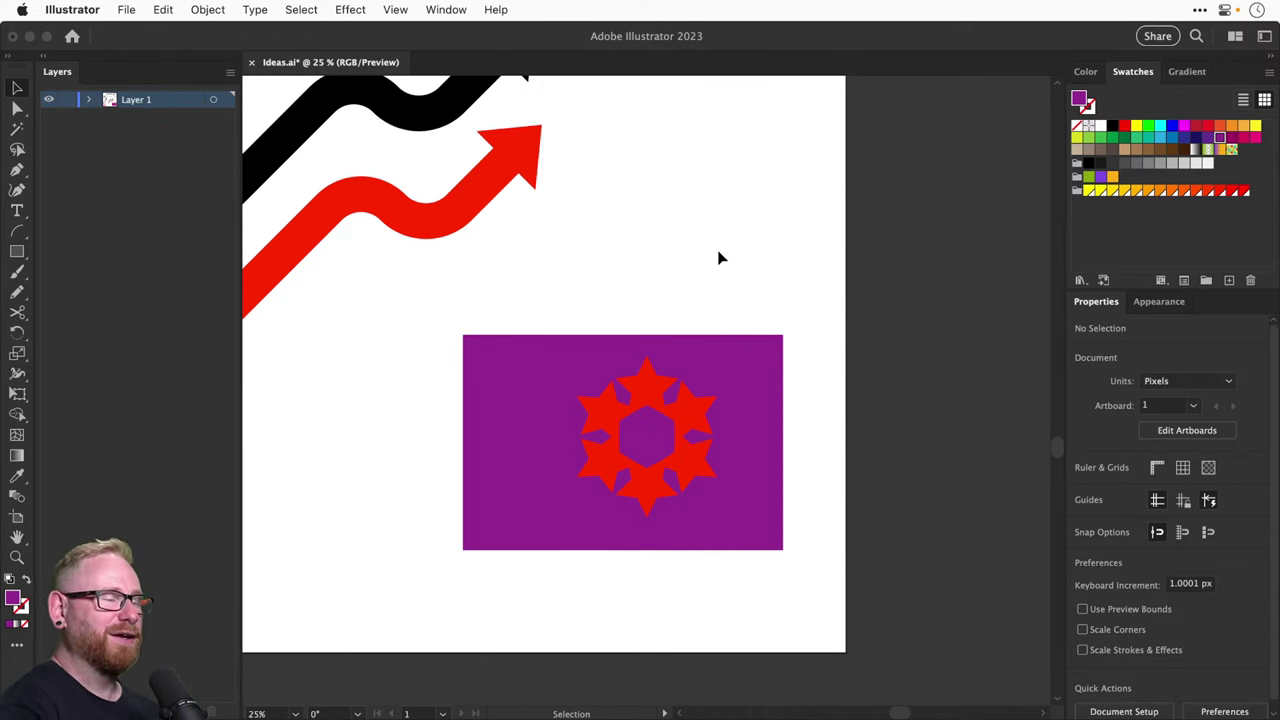
Fill the star orange and the rectangle mint green from the Swatches panel
left_click(749, 340)
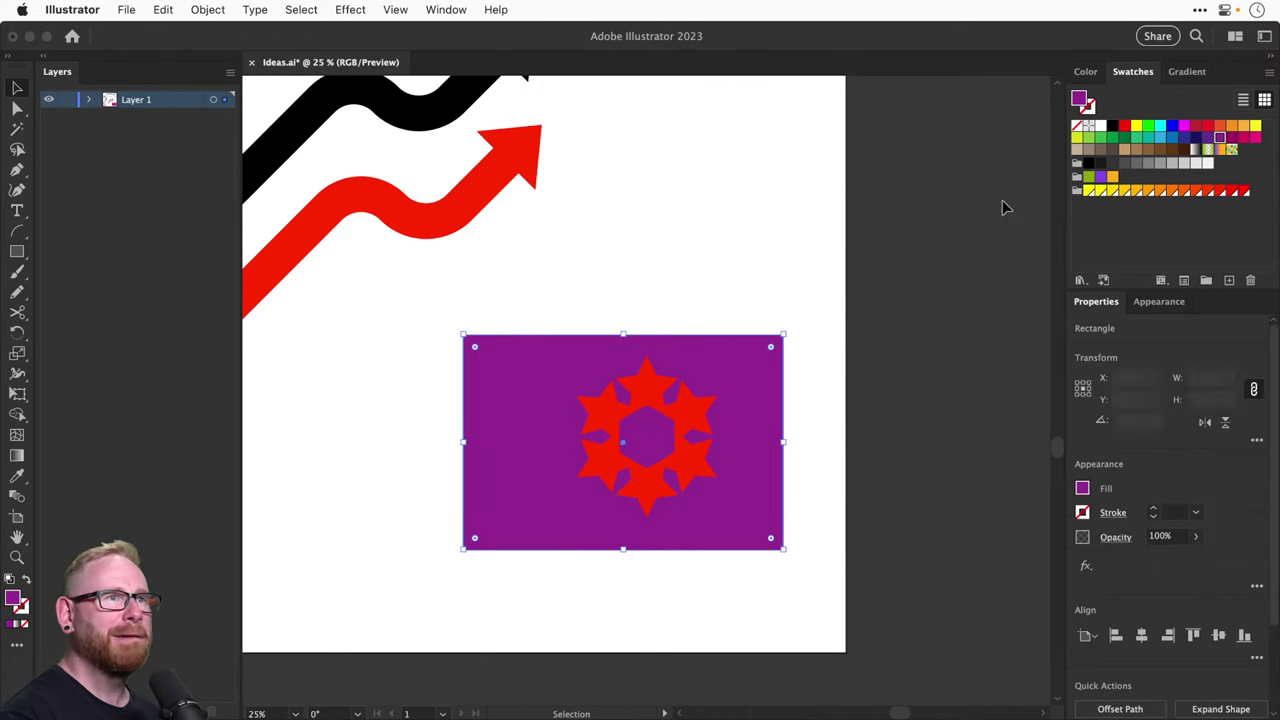
left_click(1077, 139)
left_click_drag(594, 262, 728, 505)
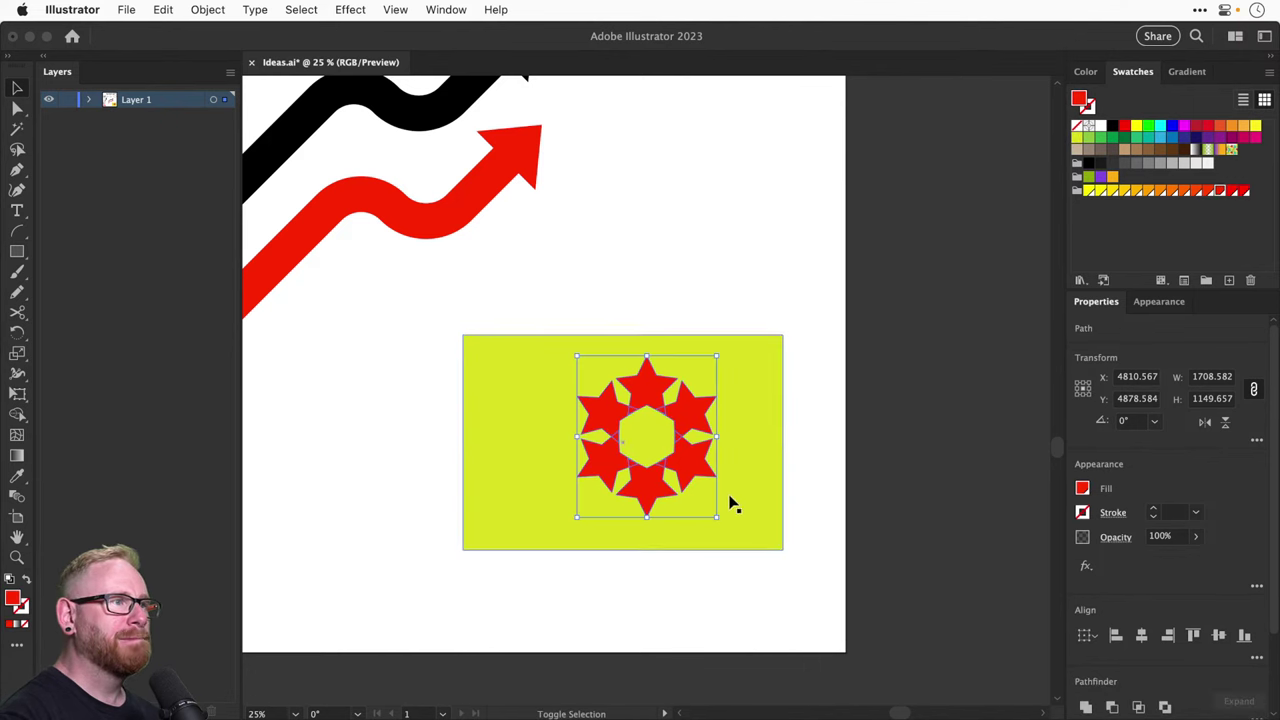
left_click(1243, 126)
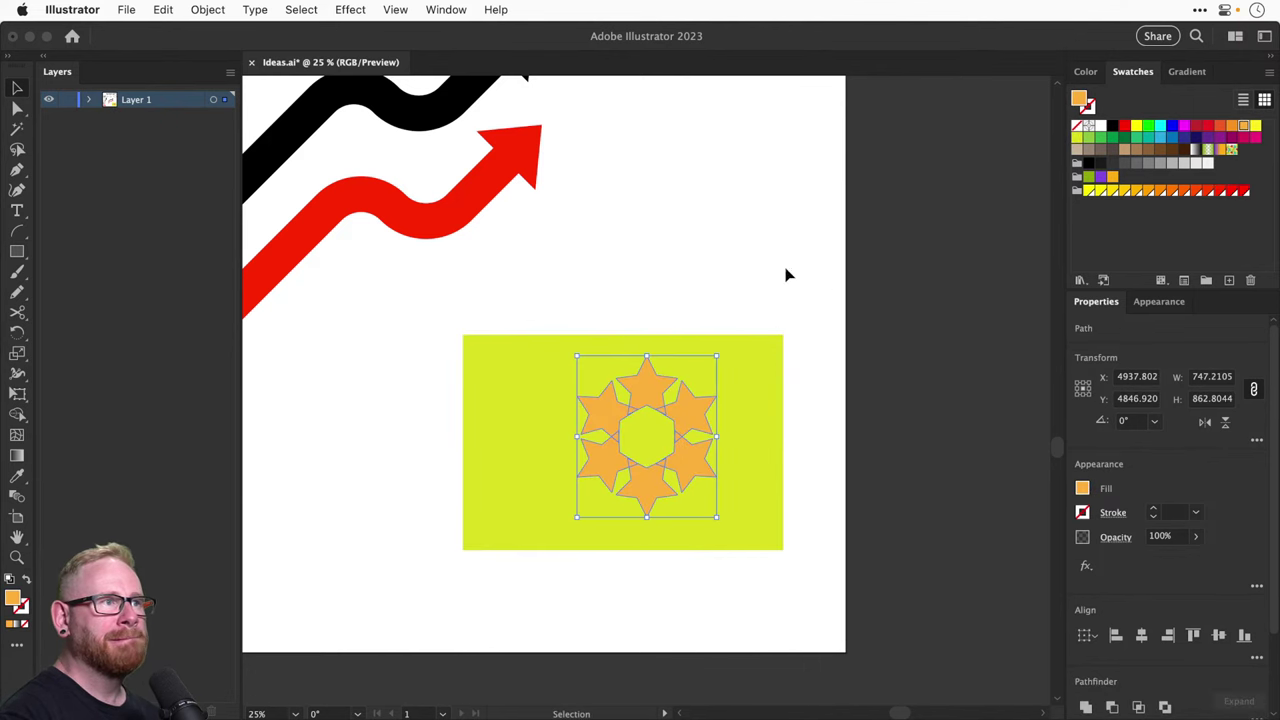
left_click(543, 357)
left_click(1111, 137)
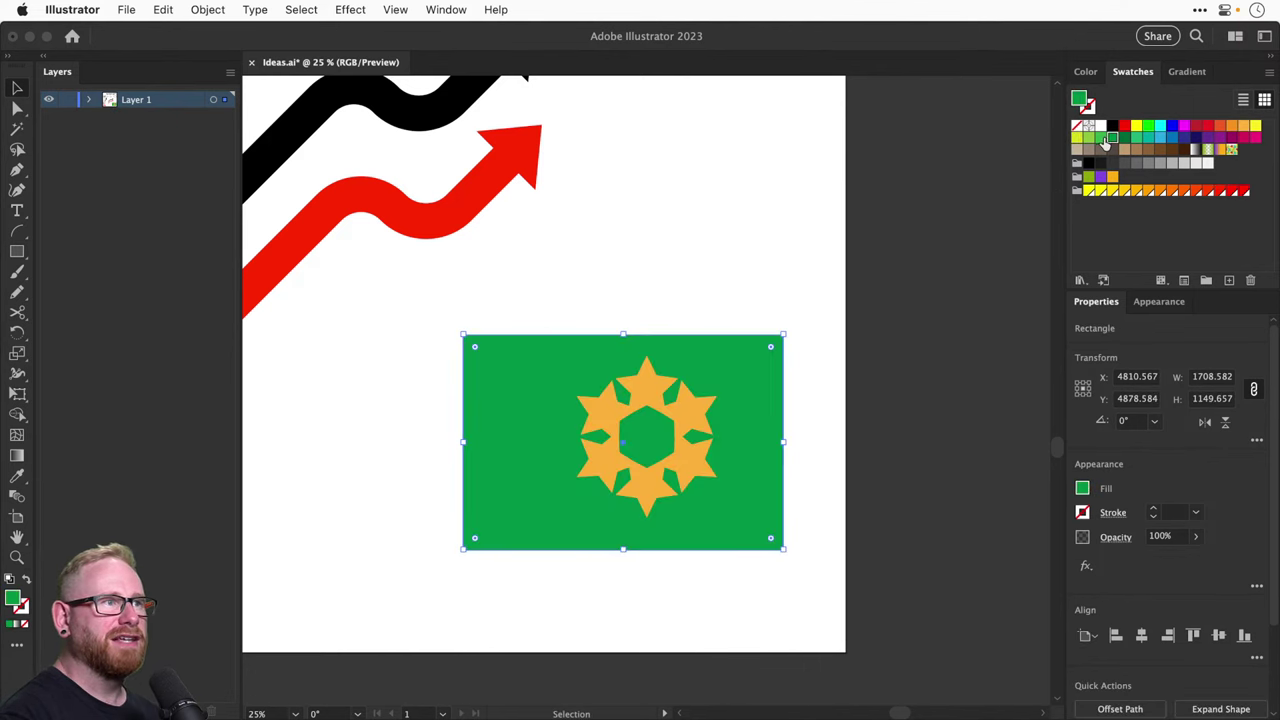
left_click(1100, 139)
left_click(1111, 137)
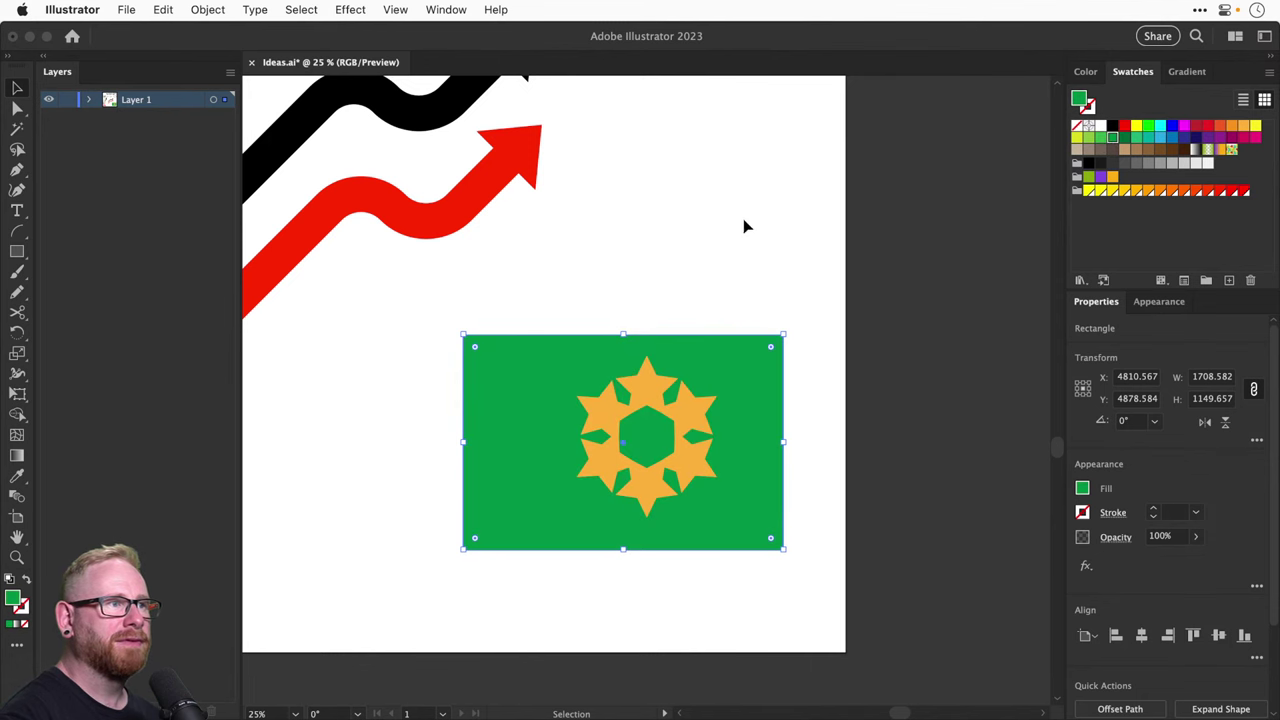
left_click(1124, 138)
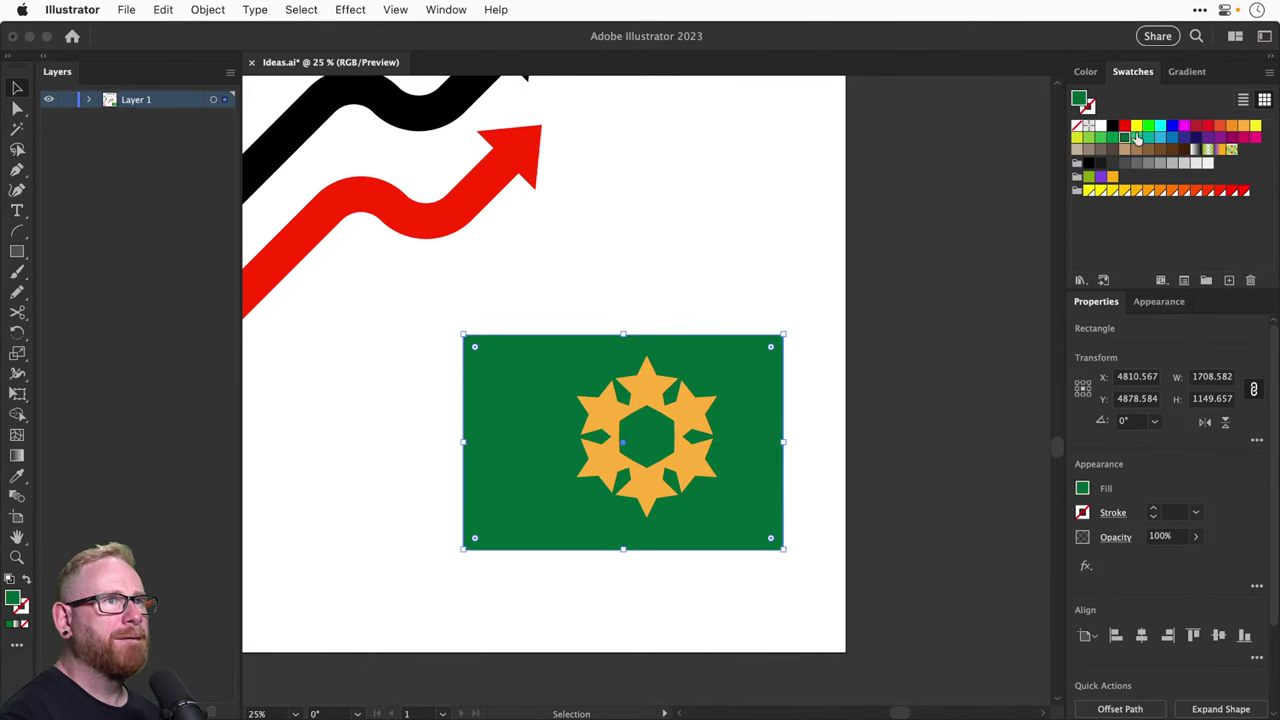
left_click(1135, 139)
Centre the star horizontally and vertically on the rectangle, then group them with Cmd+G
left_click(715, 252)
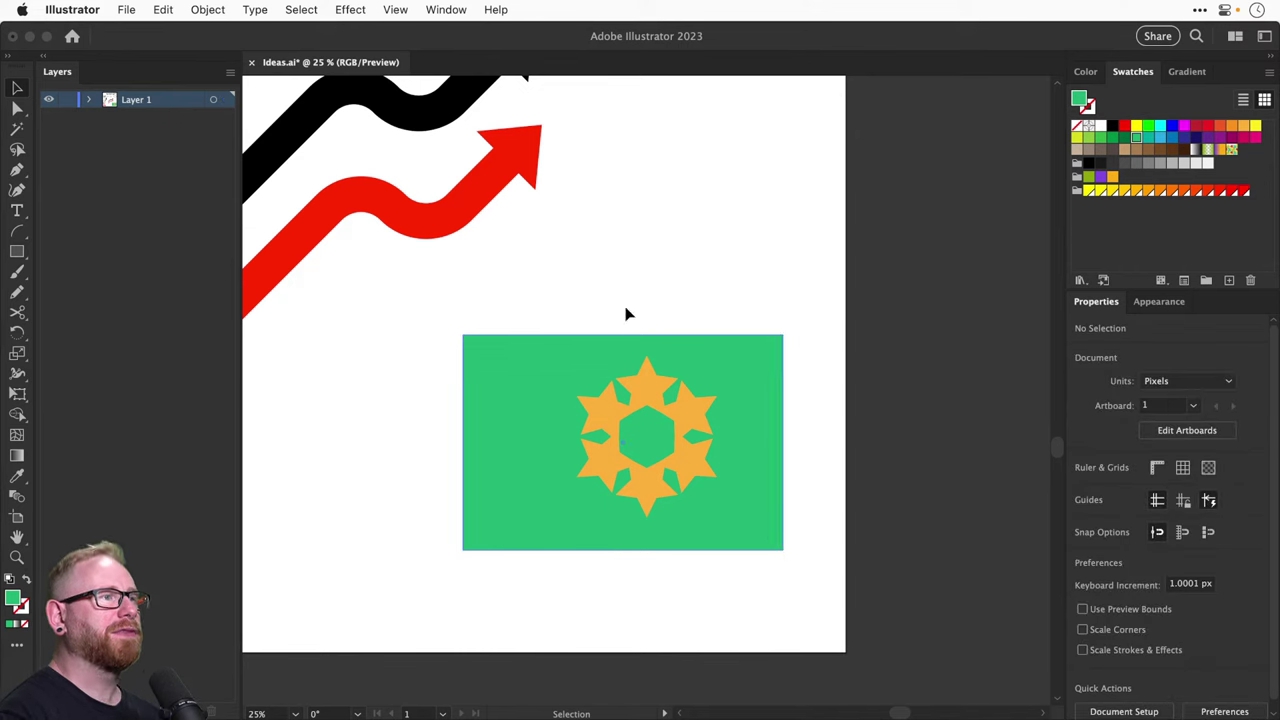
left_click(744, 497)
left_click(688, 491)
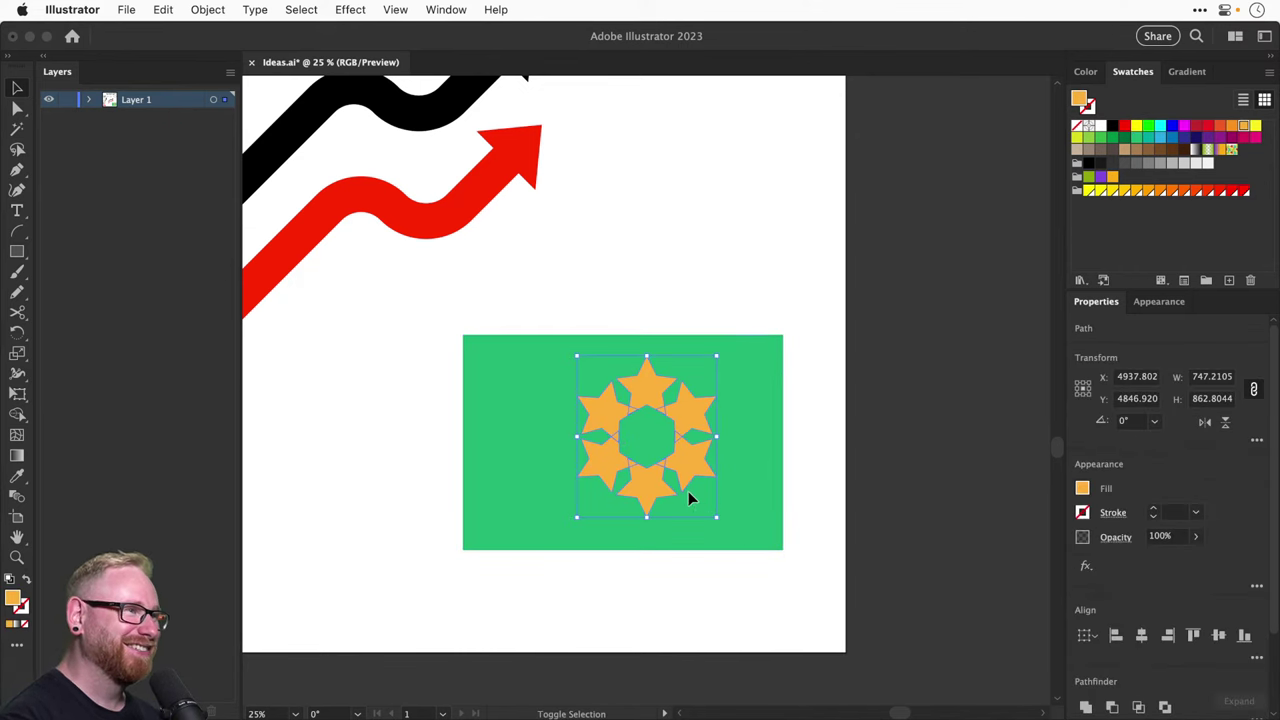
key("a")
key("v")
left_click(770, 406, "shift")
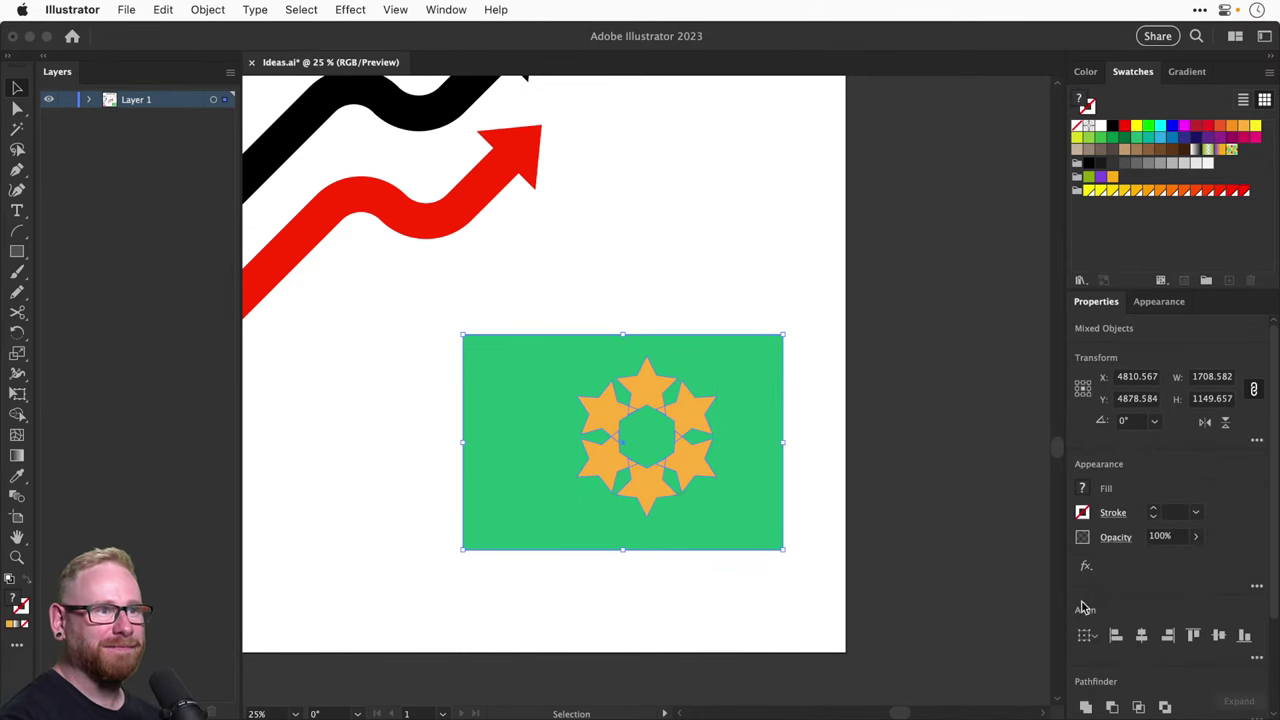
left_click(1141, 636)
left_click(1217, 636)
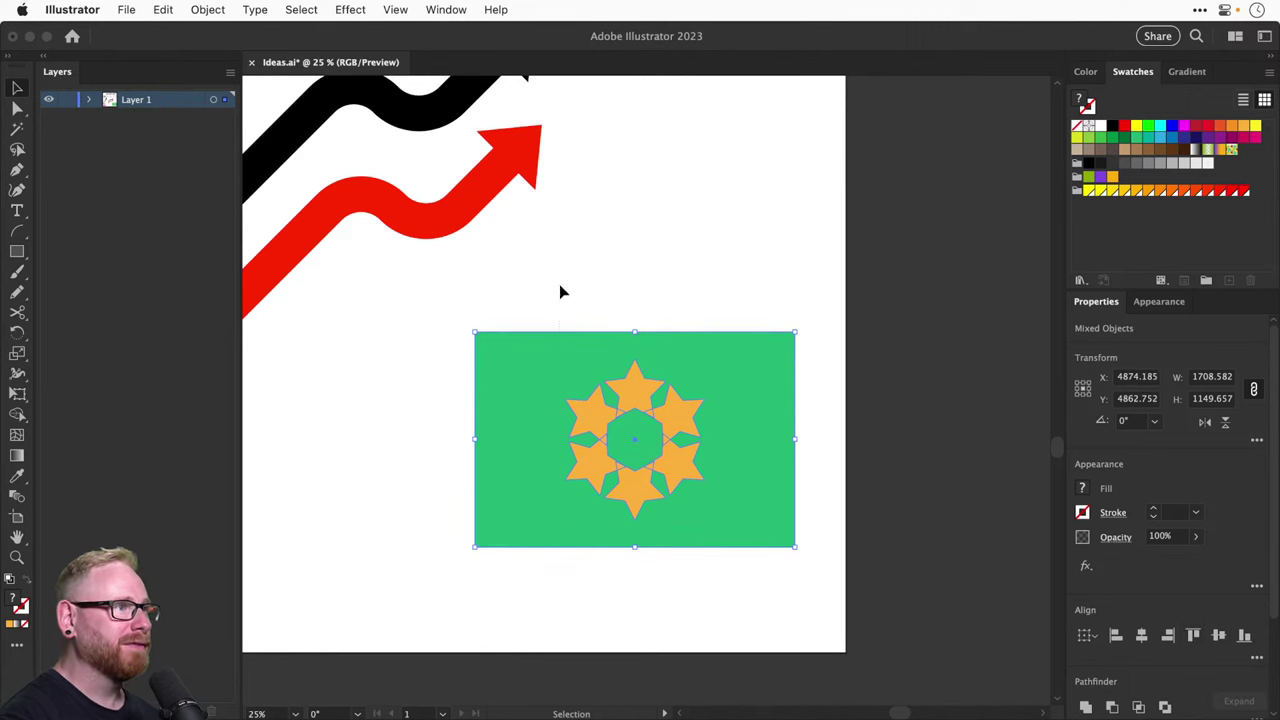
key("a")
key("super+g")
key("v")
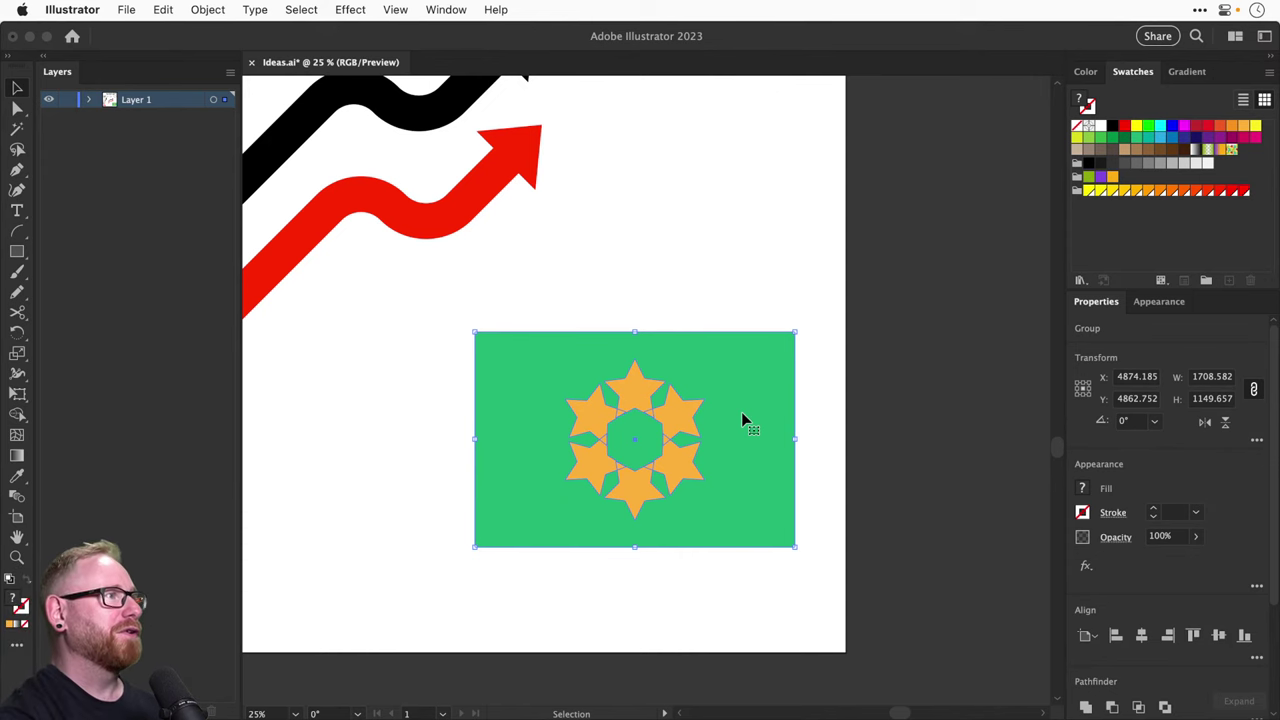
Apply an Effect > Warp > Flag warp to the flag group
left_click(200, 10)
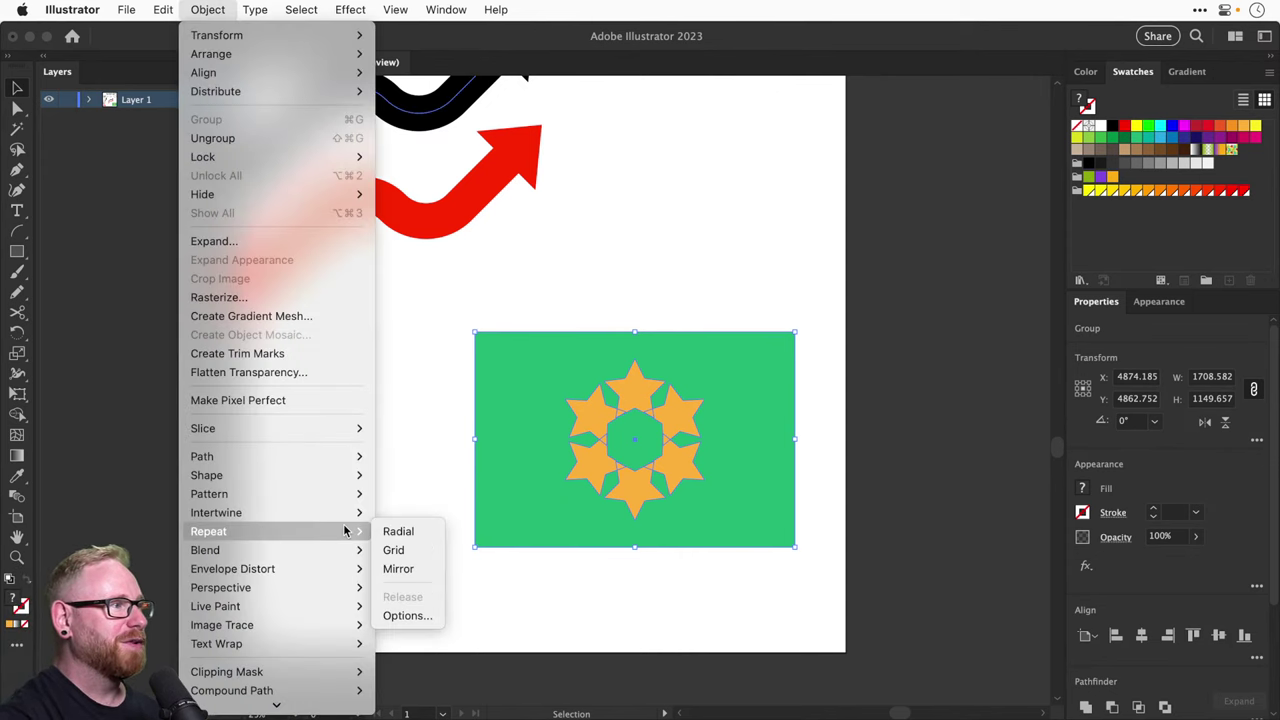
mouse_move(339, 566)
mouse_move(372, 12)
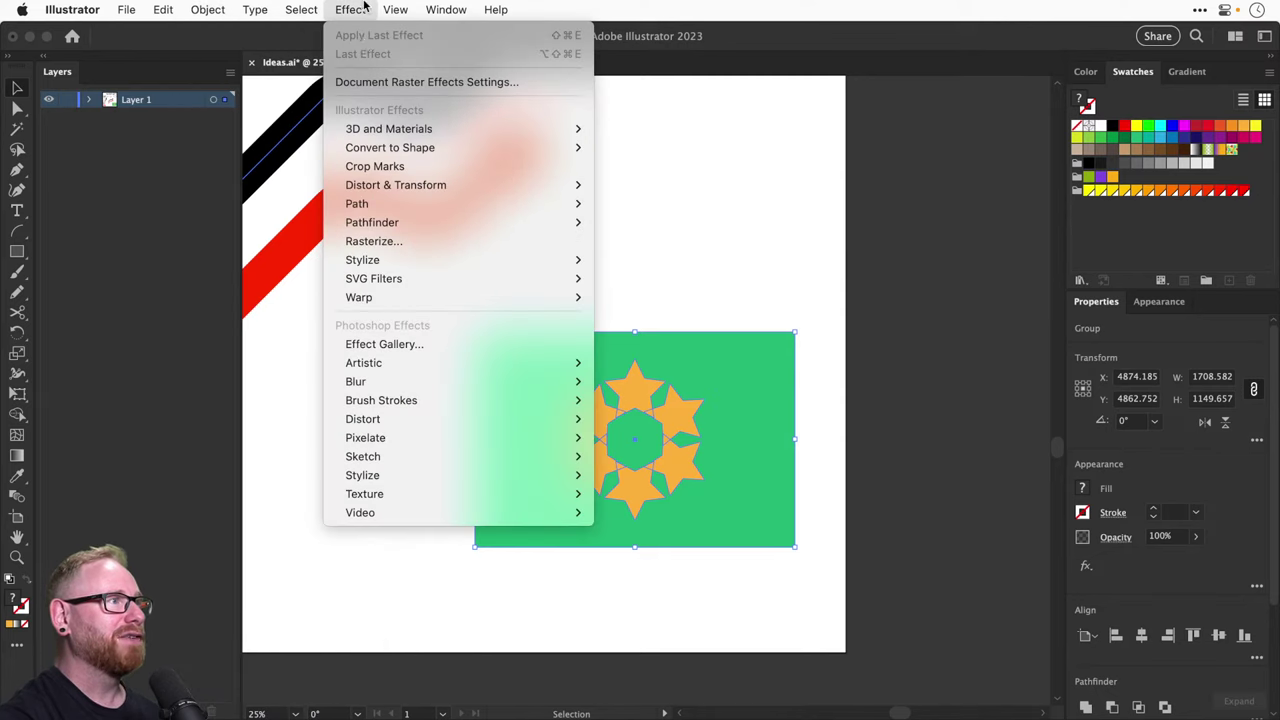
mouse_move(402, 297)
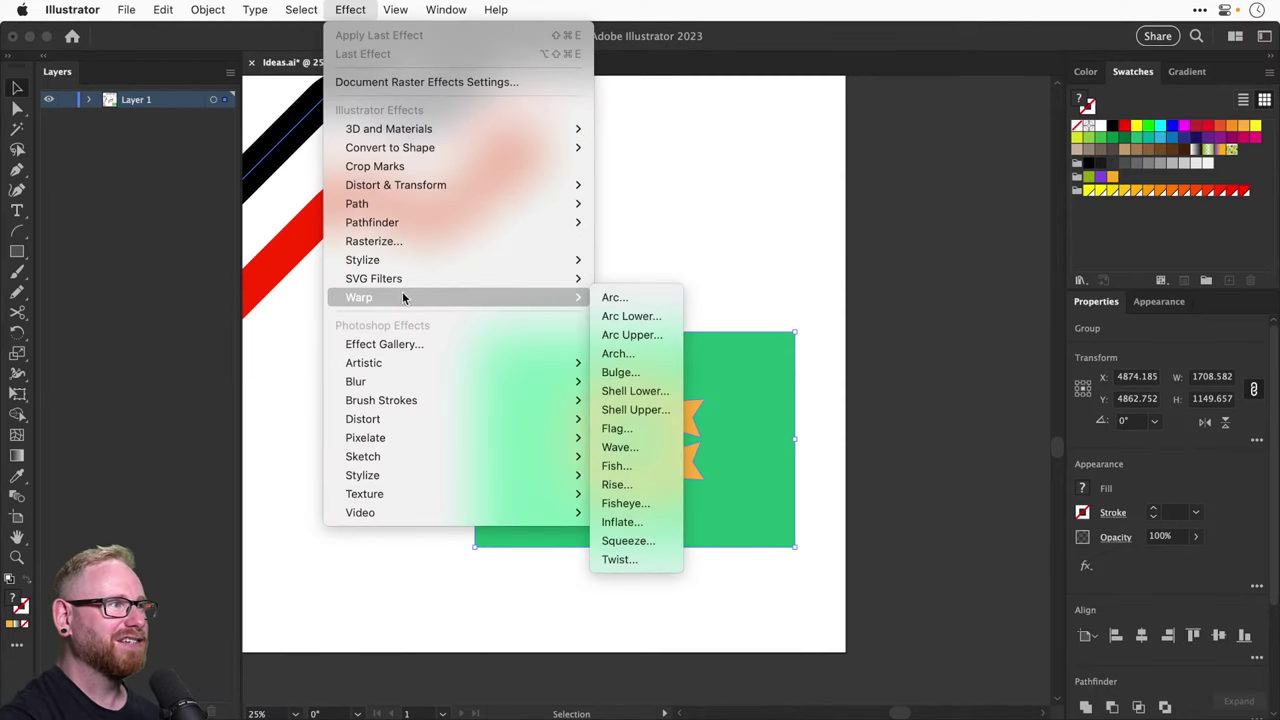
left_click(628, 430)
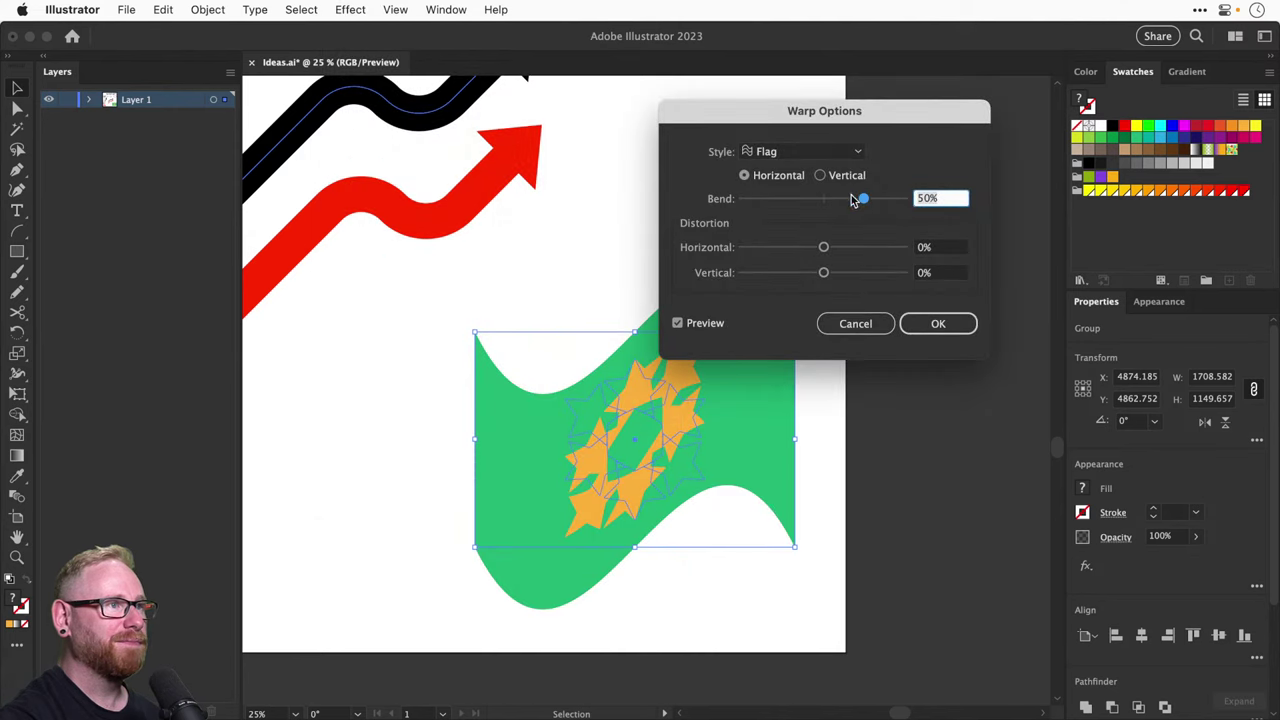
Set the Flag warp to 20% bend and 0% horizontal distortion, confirm, and move the flag up
left_click_drag(860, 199, 840, 203)
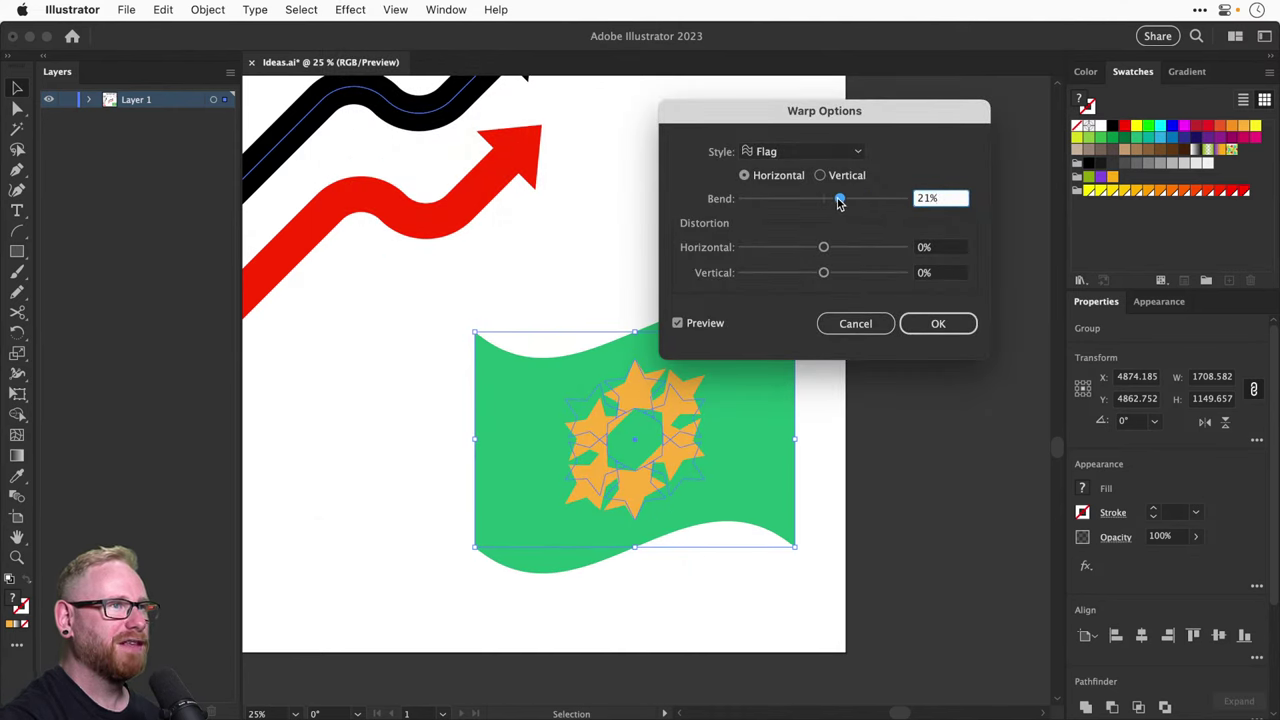
left_click(840, 203)
left_click_drag(824, 247, 601, 235)
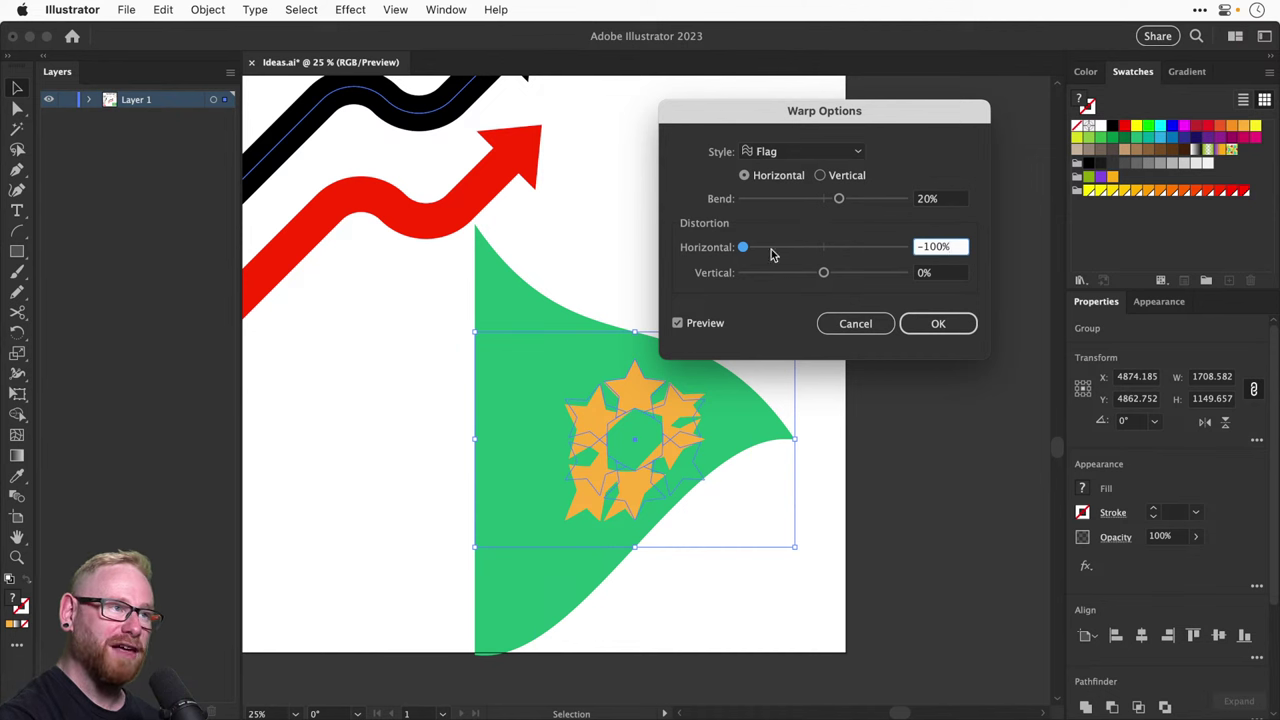
left_click_drag(838, 250, 665, 250)
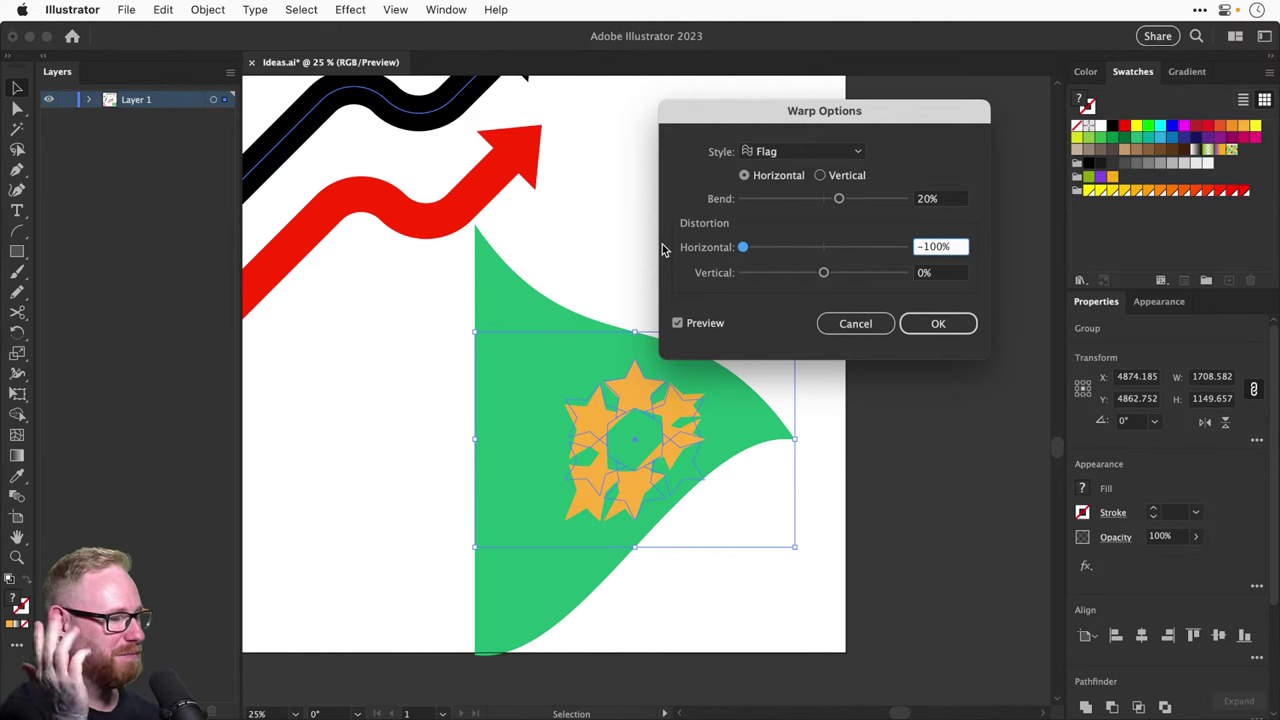
left_click(825, 249)
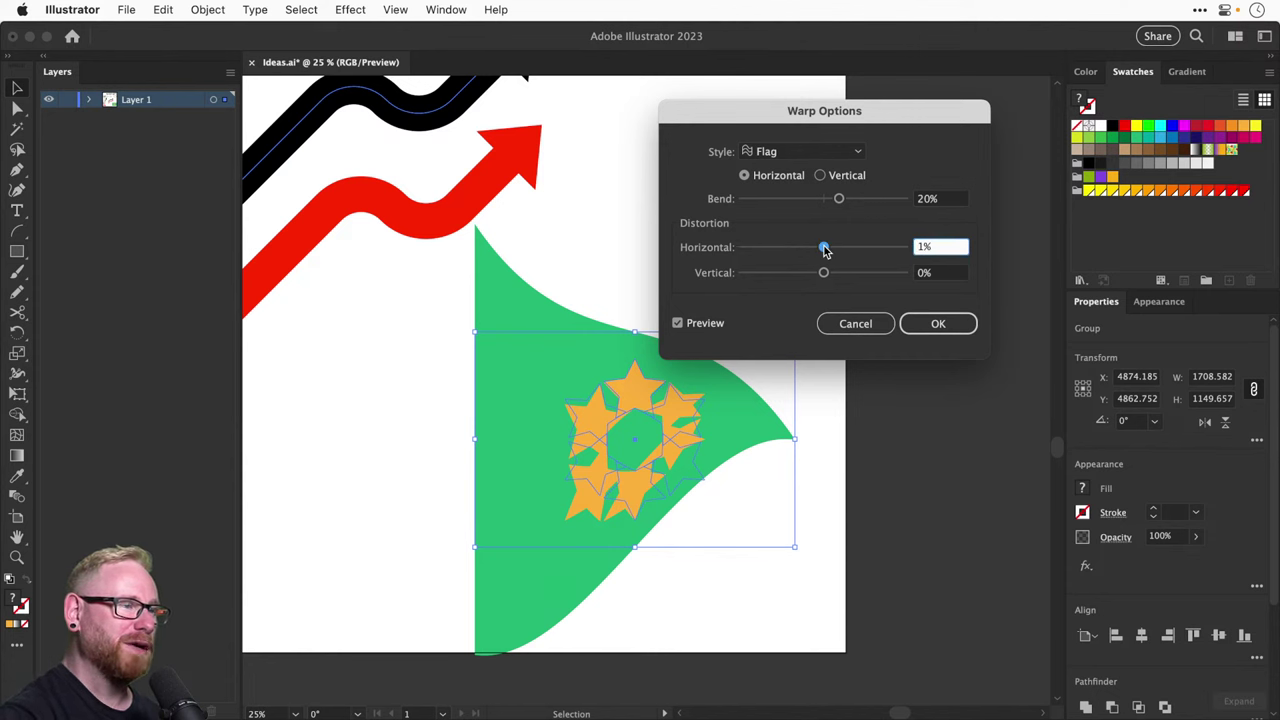
left_click_drag(825, 250, 823, 250)
left_click(930, 323)
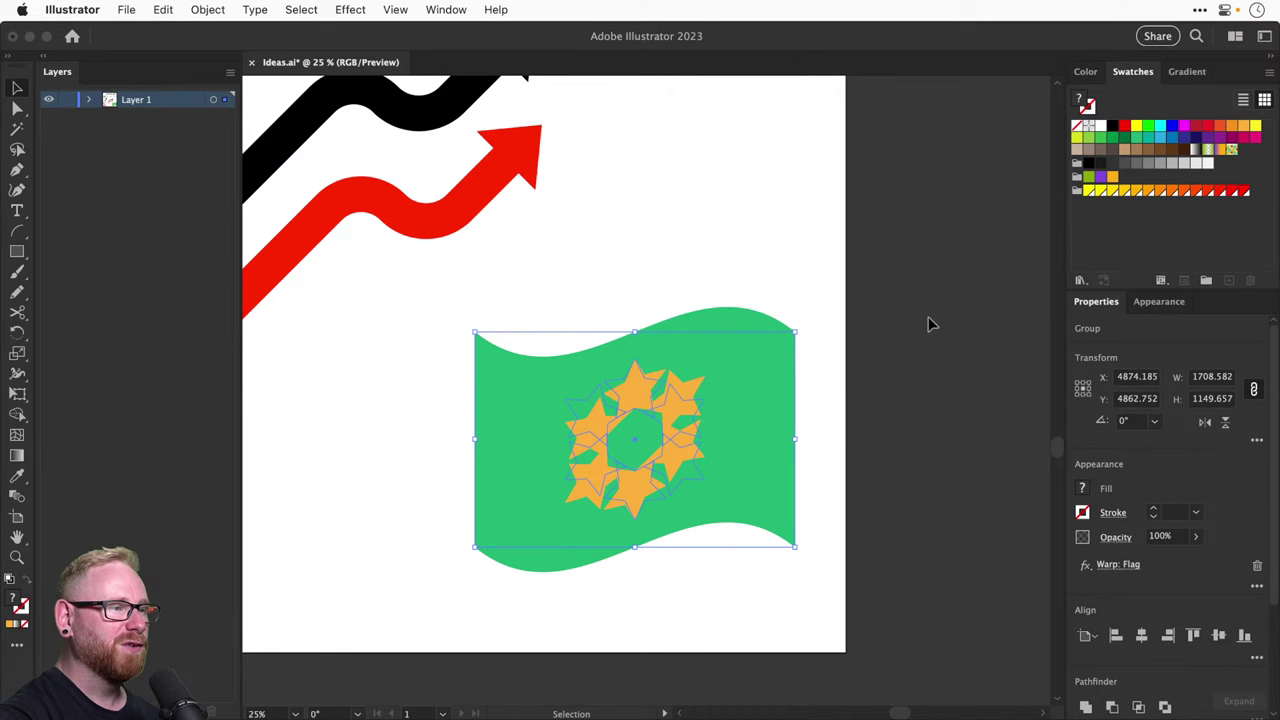
left_click(816, 306)
left_click_drag(712, 420, 712, 367)
Undo the move, then shrink the flag and reposition it up and right
key("super+z")
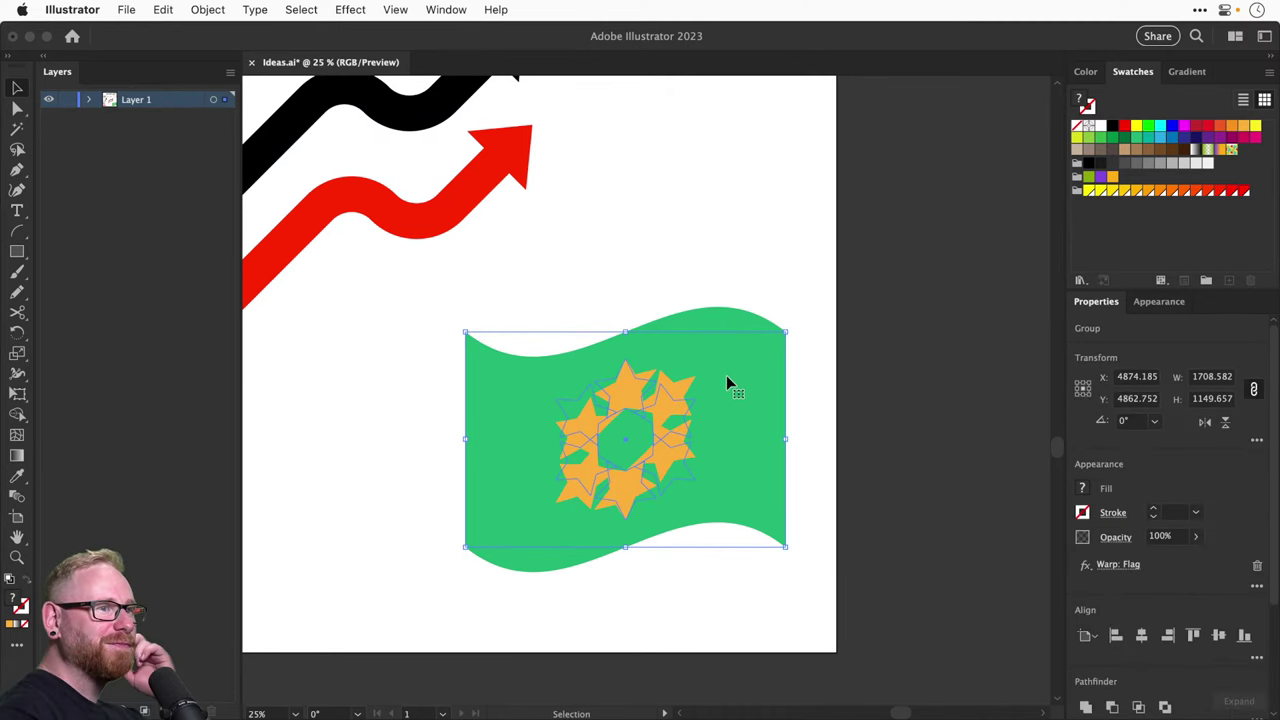
left_click(1083, 568)
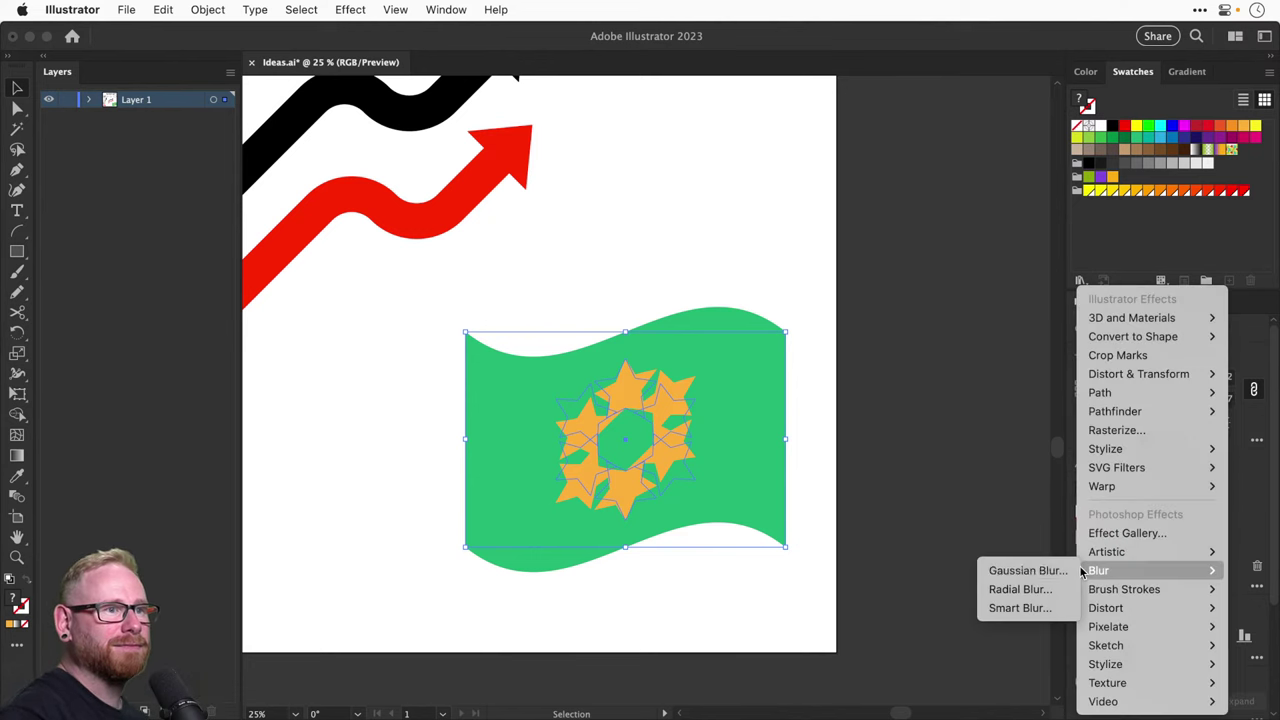
left_click(640, 617)
left_click(681, 558)
left_click(681, 558)
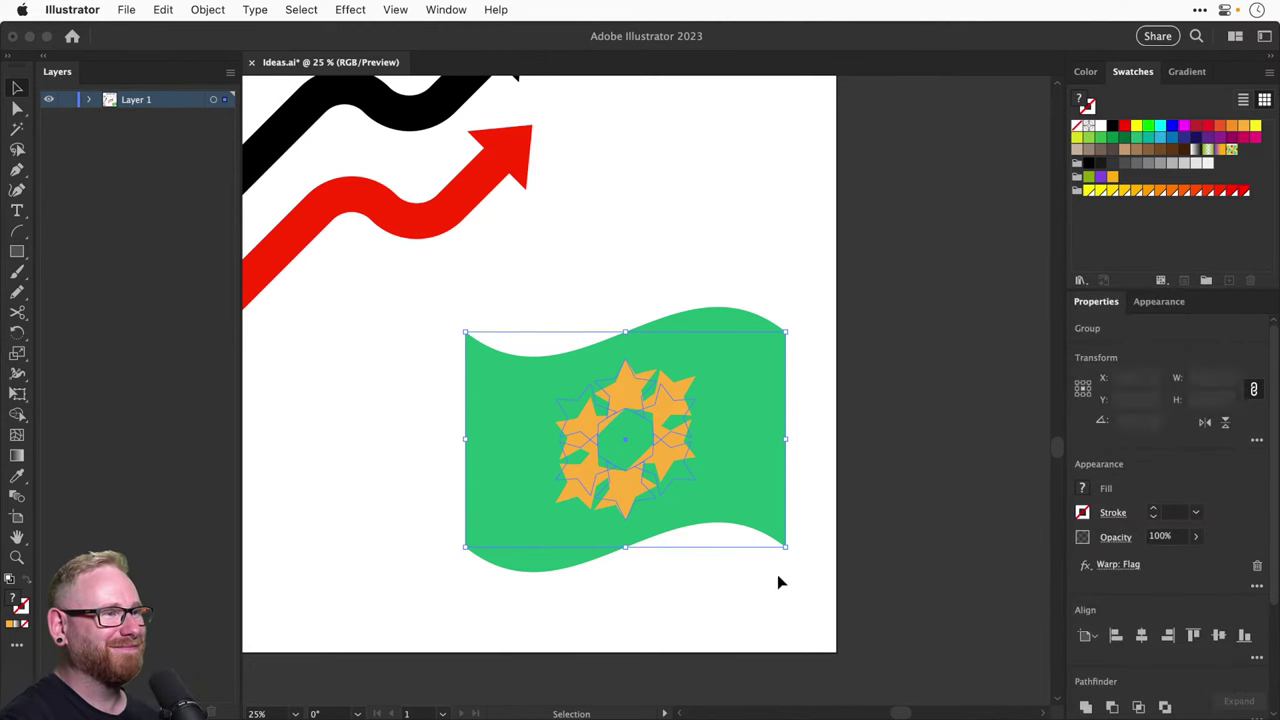
left_click_drag(786, 548, 758, 545)
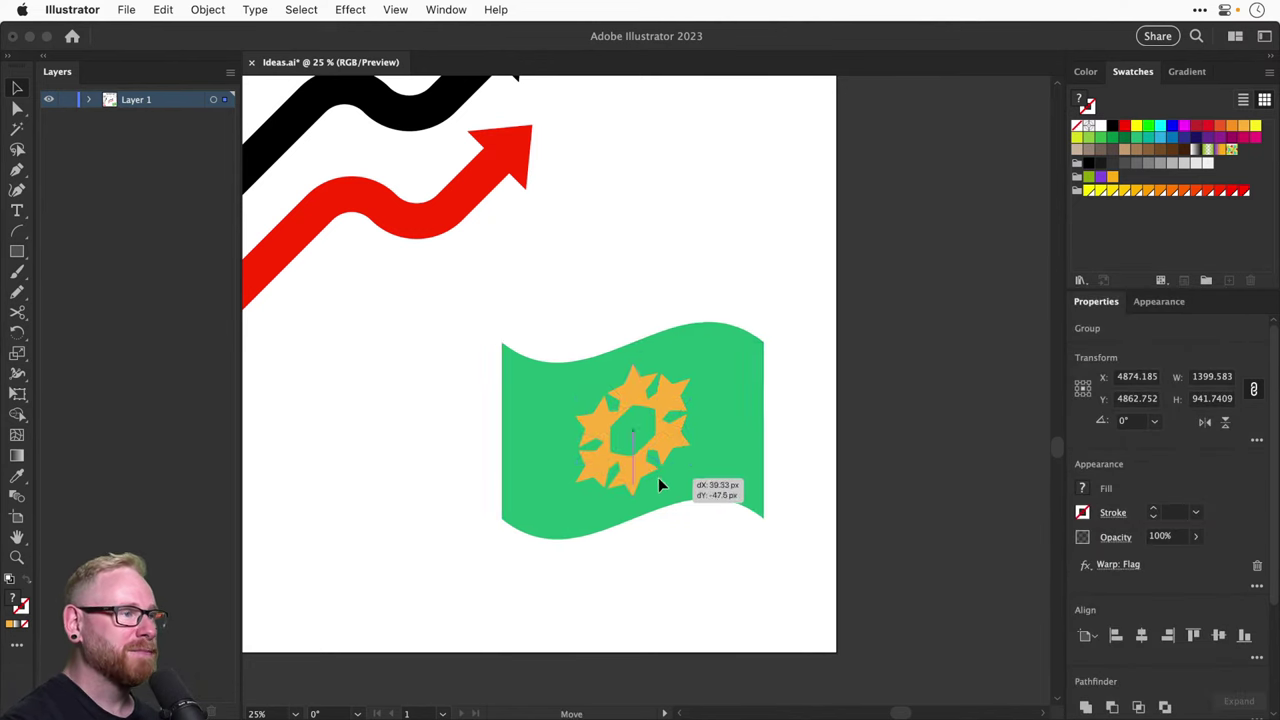
left_click_drag(658, 477, 703, 397)
Hide the Warp: Flag effect in the Appearance panel and zoom in on the flat flag
left_click(687, 172)
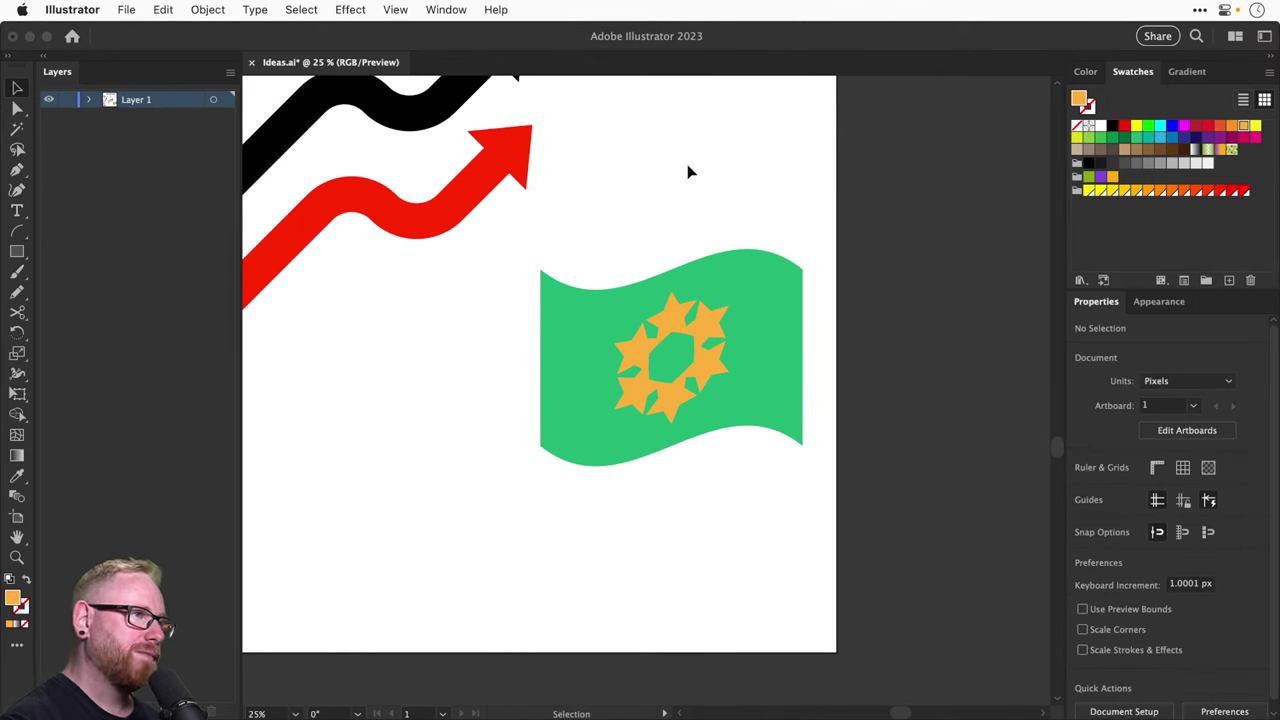
left_click(585, 316)
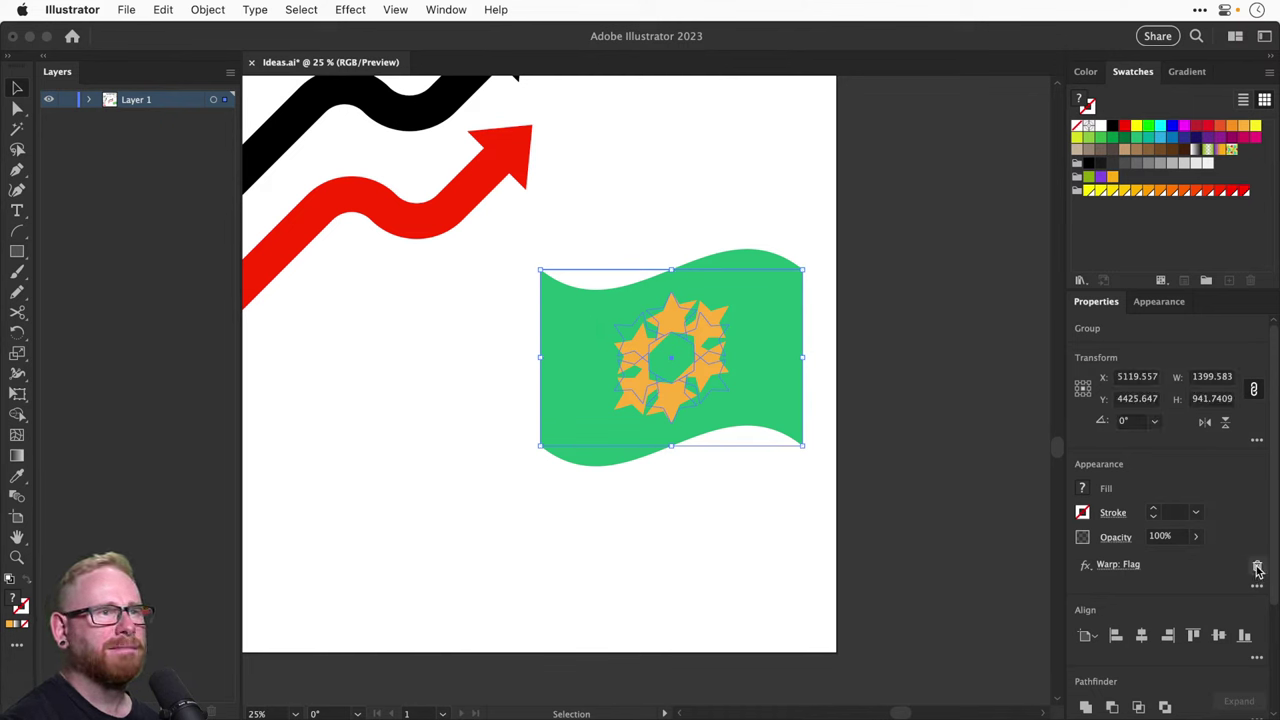
left_click(1176, 302)
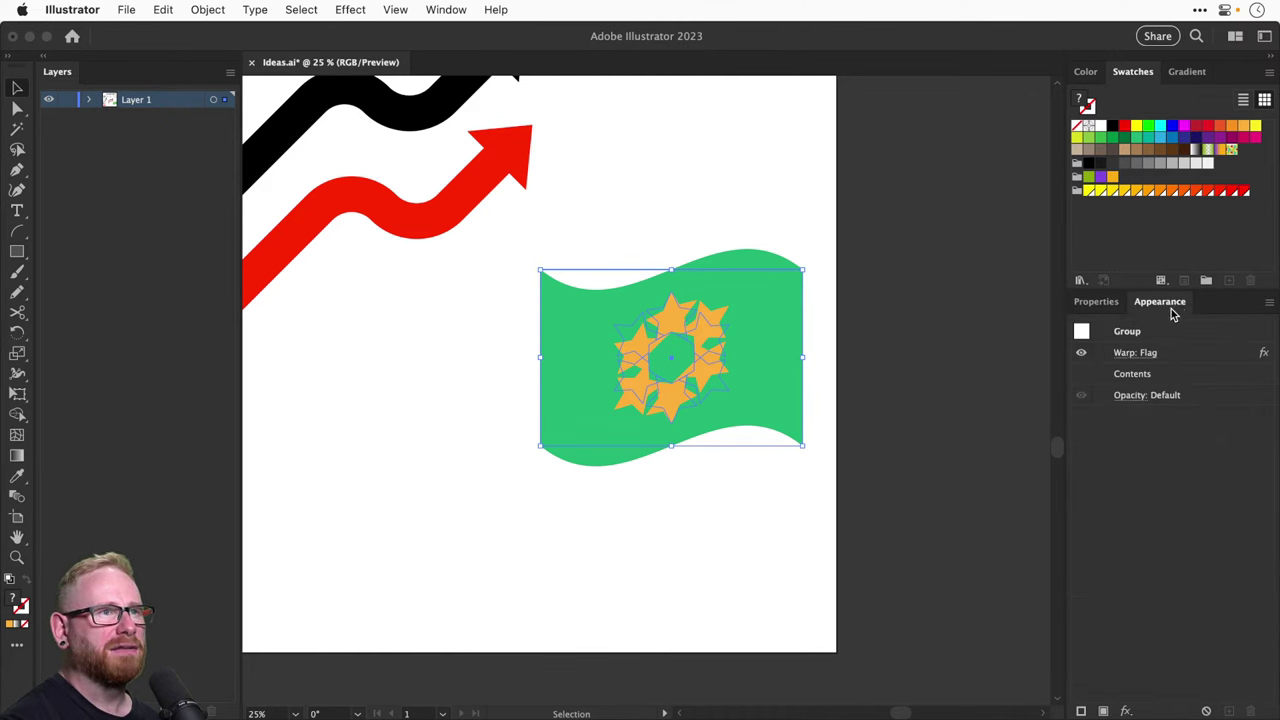
left_click(1082, 353)
left_click(606, 115)
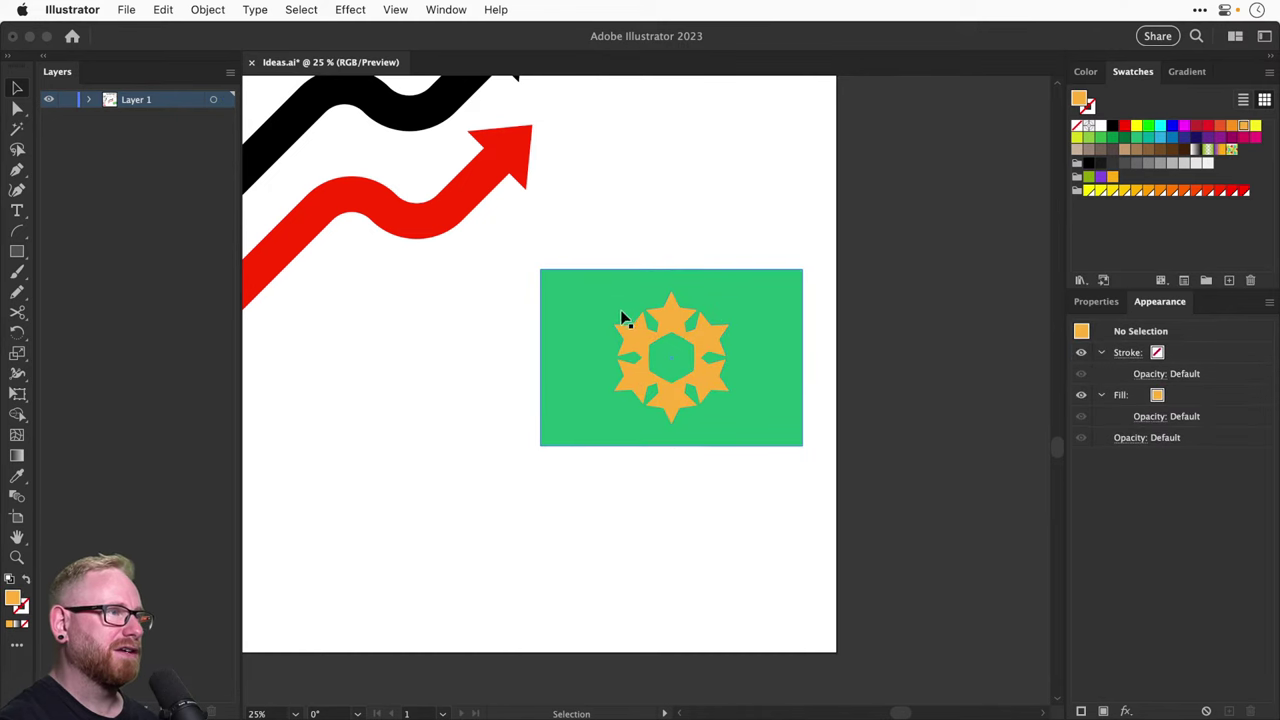
left_click_drag(621, 318, 574, 314)
key("z")
left_click(652, 318)
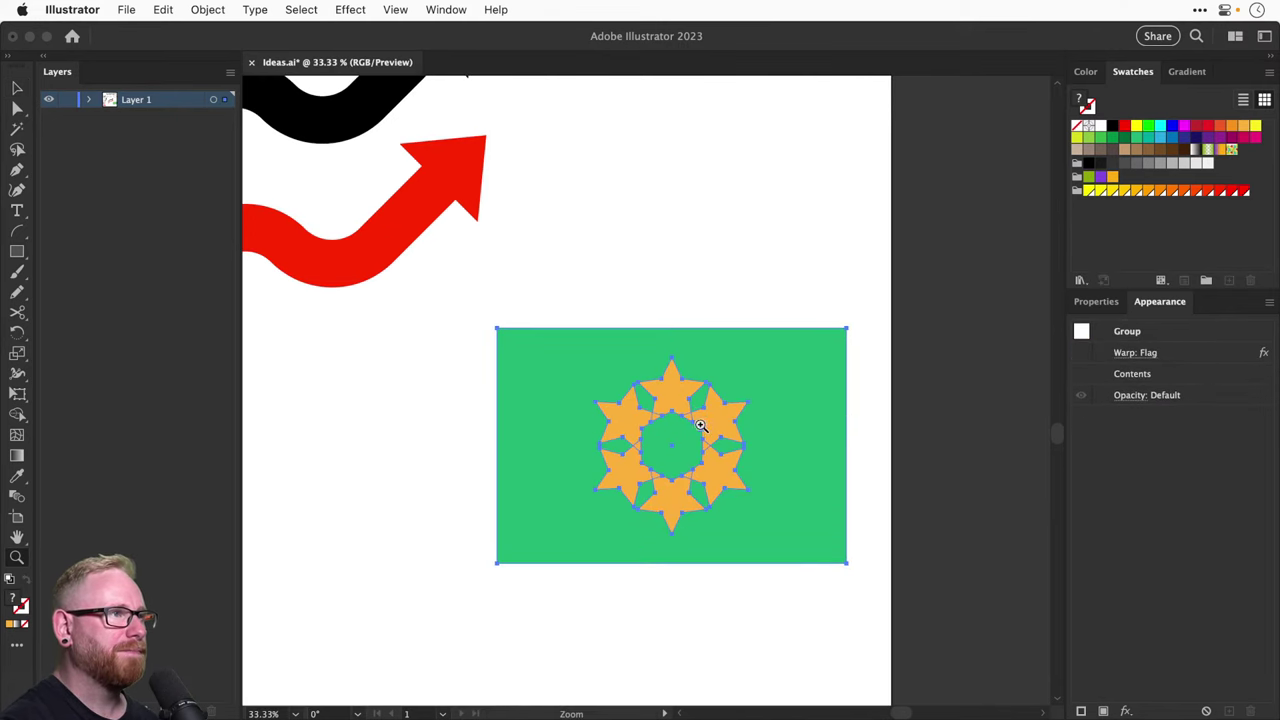
left_click(700, 425)
Isolate the flag group, select its rectangle, and apply a linear gradient fill
key("v")
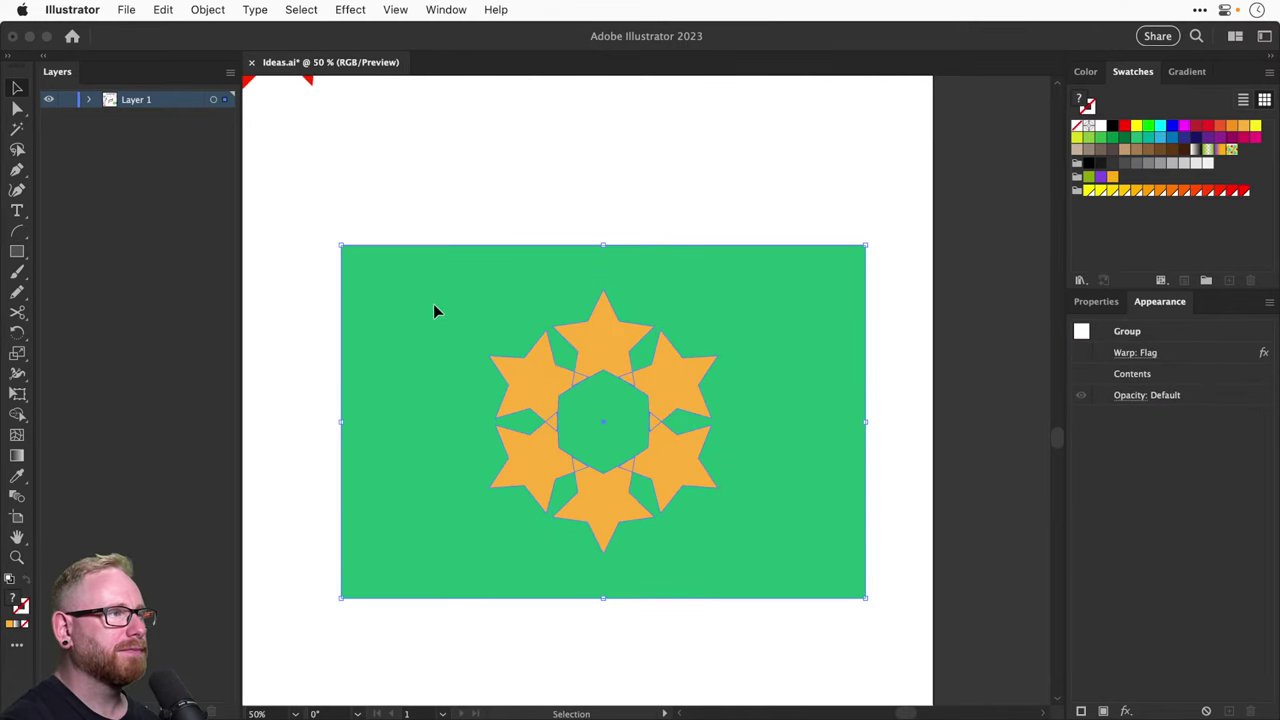
double_click(433, 303)
left_click_drag(422, 293, 421, 340)
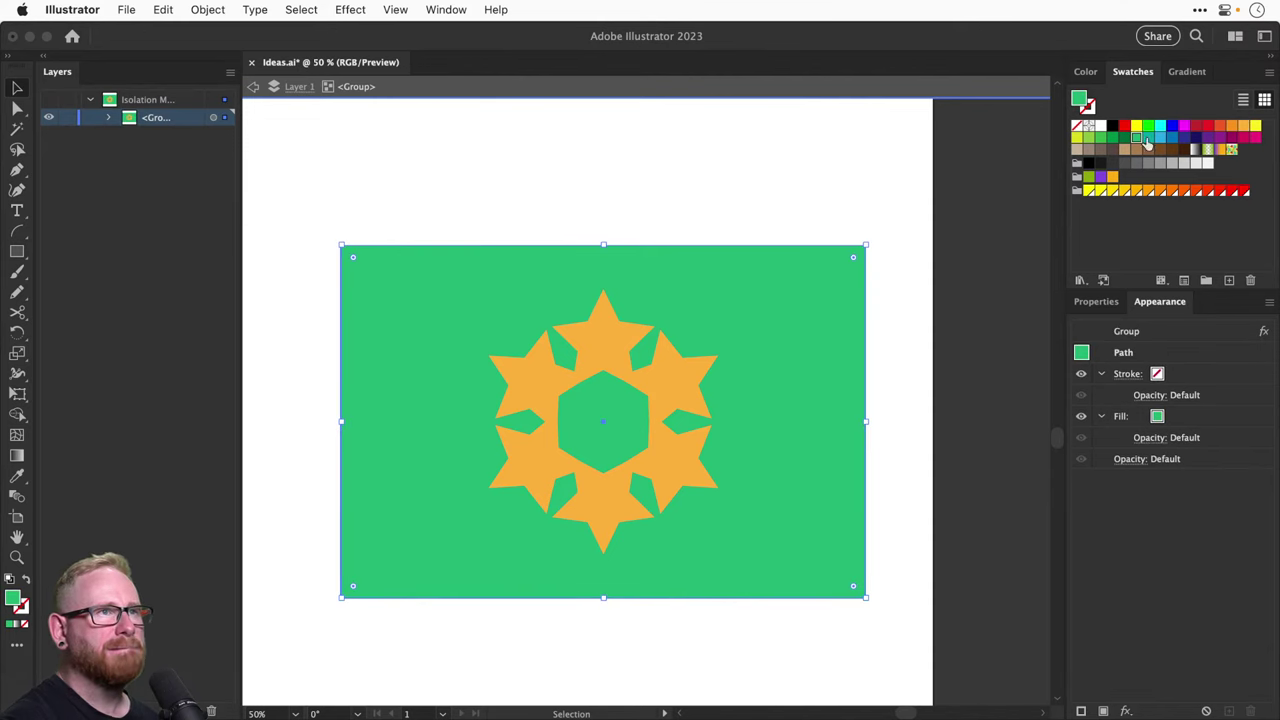
double_click(16, 601)
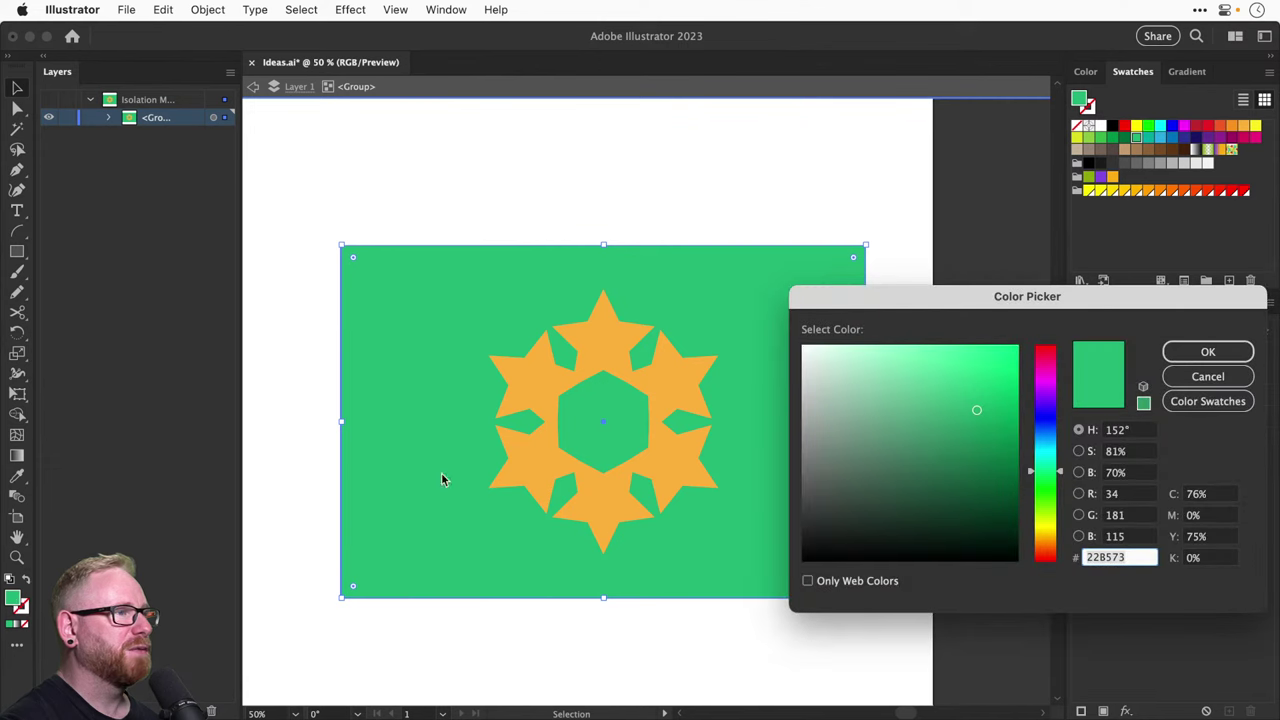
left_click(1208, 374)
left_click(1190, 80)
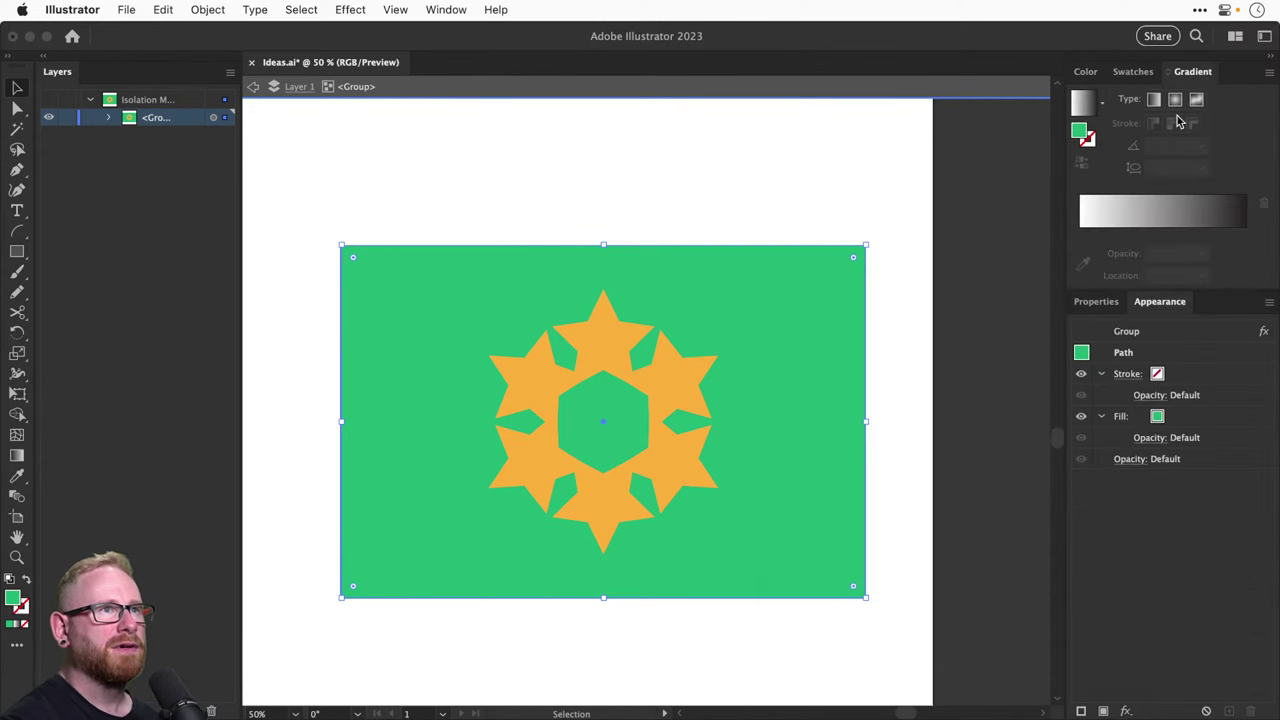
left_click(1160, 210)
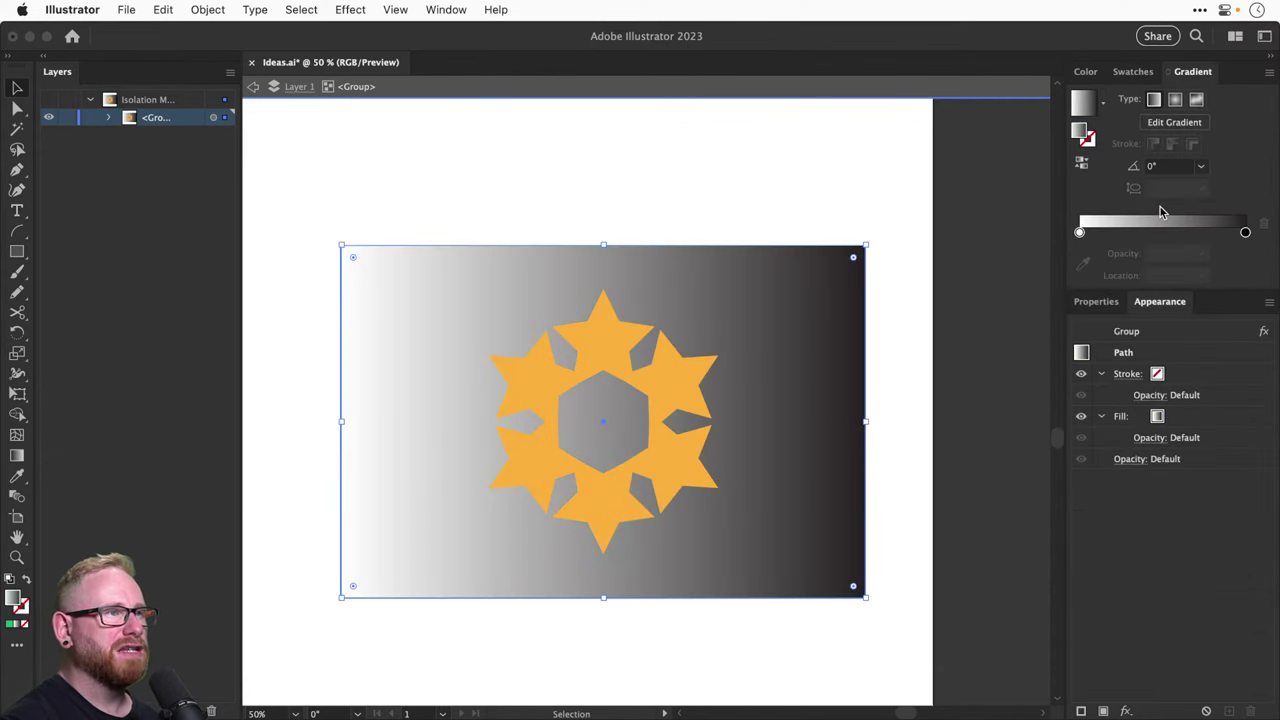
Set both gradient end stops to RGB green #228573
double_click(1245, 232)
left_click(1243, 252)
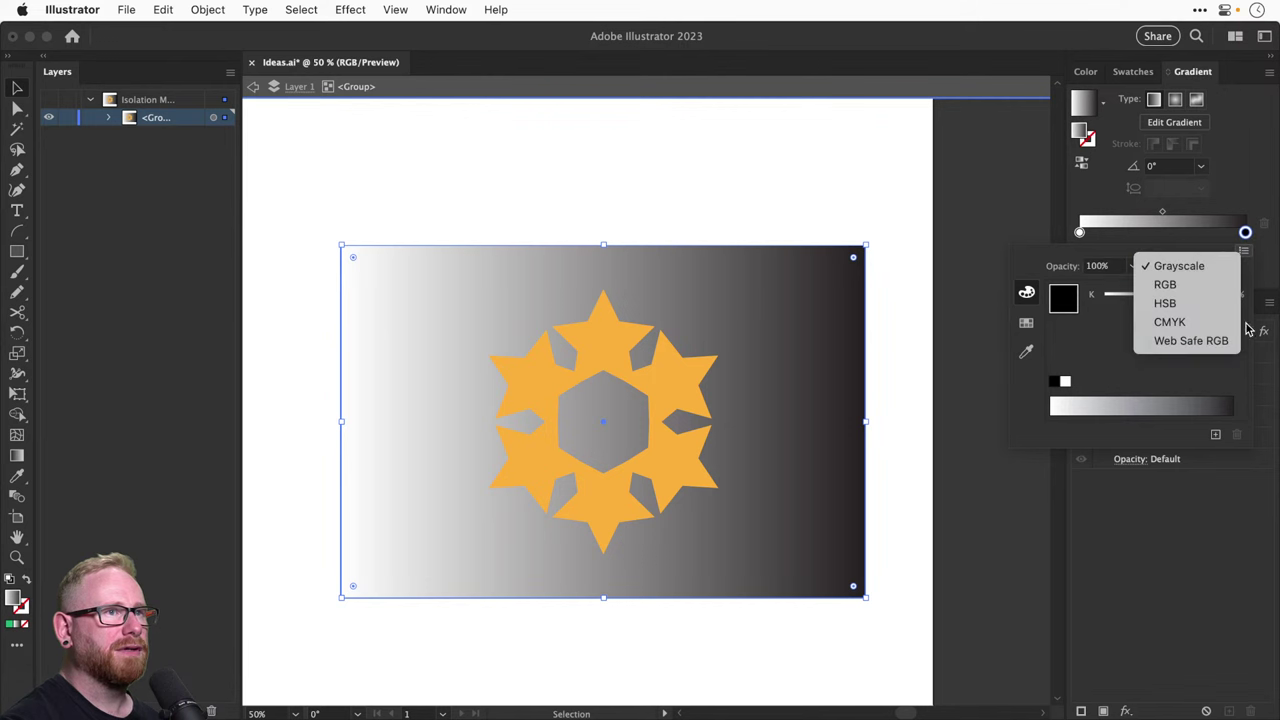
left_click(1208, 284)
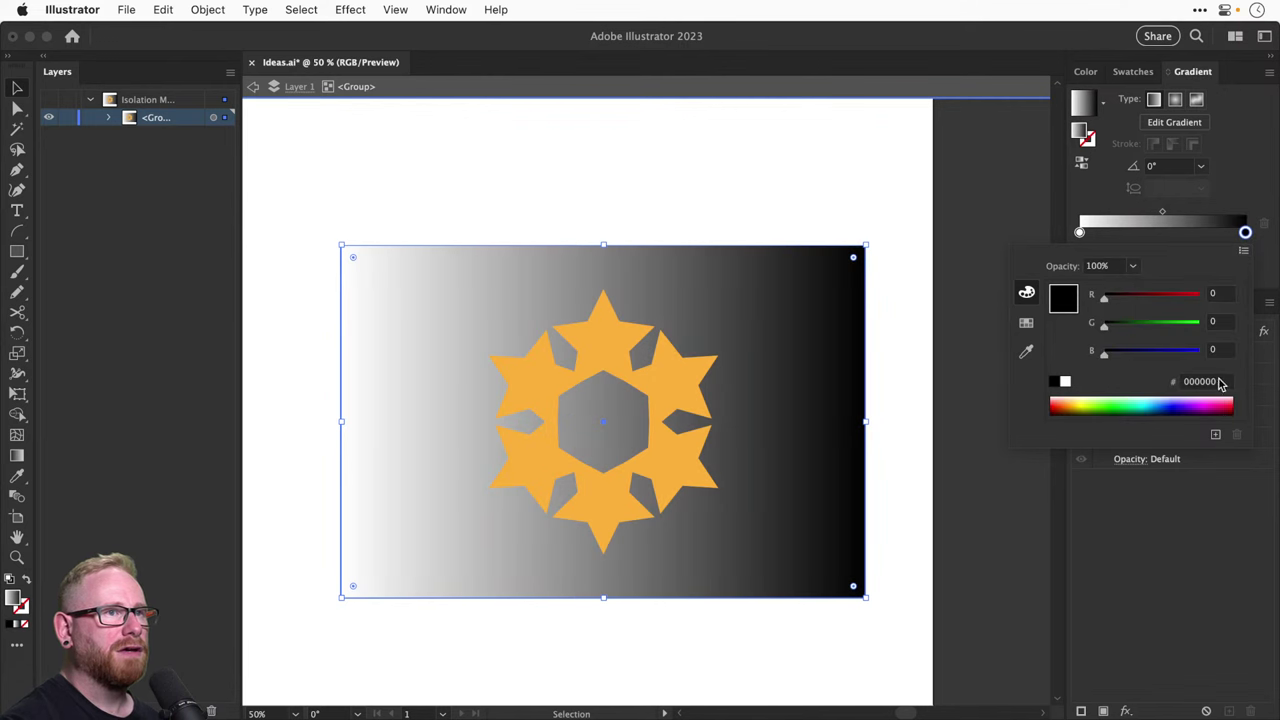
left_click(1205, 381)
type("228573")
key("Tab")
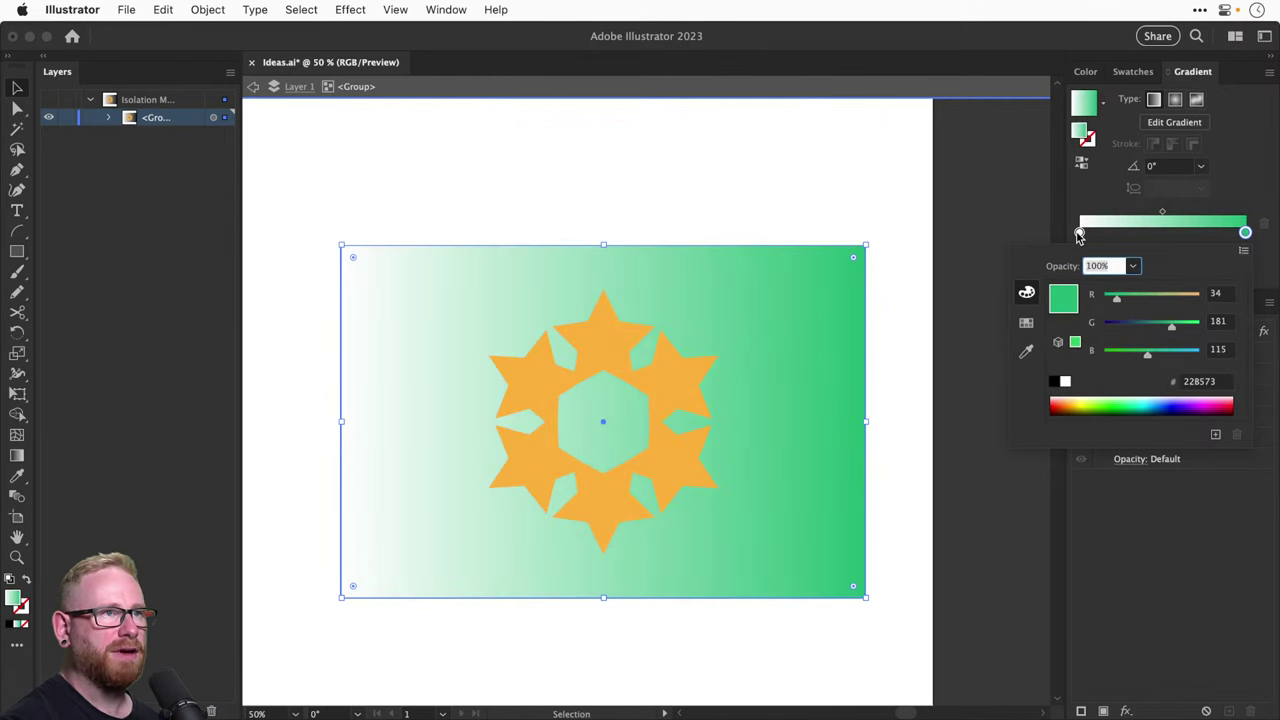
double_click(1079, 232)
left_click(1243, 252)
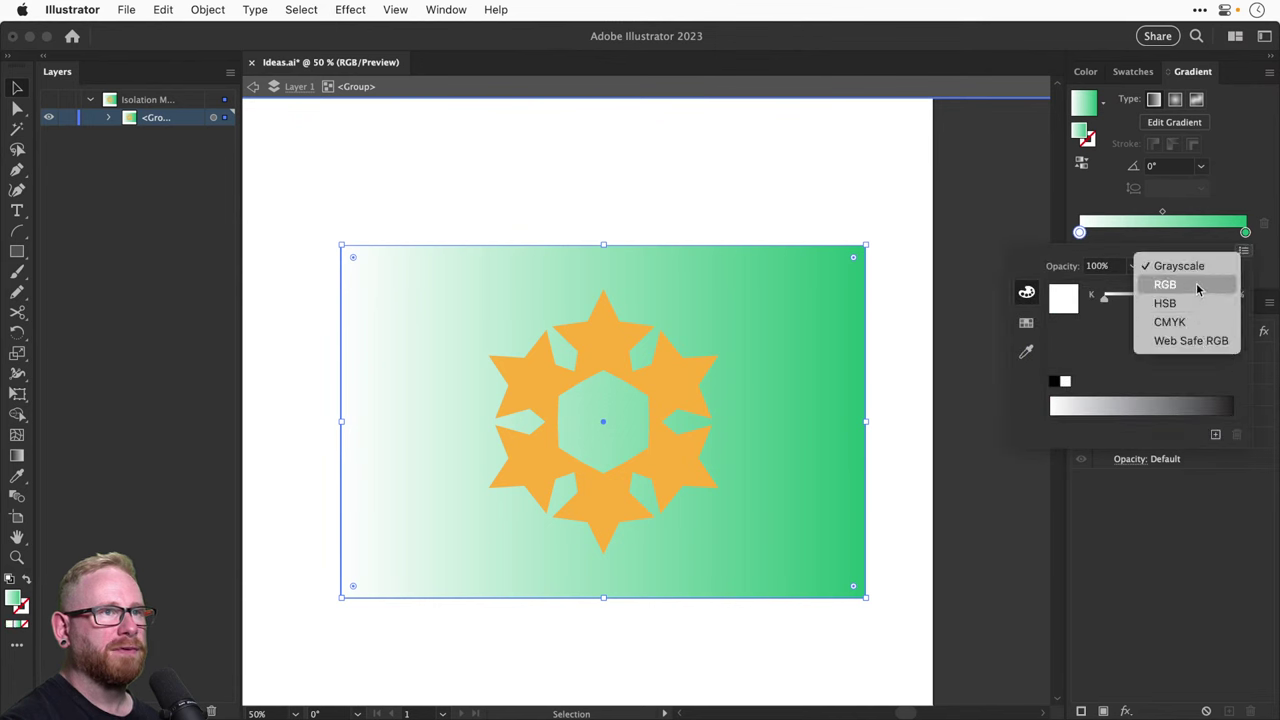
left_click(1195, 285)
type("2ECC71")
key("Return")
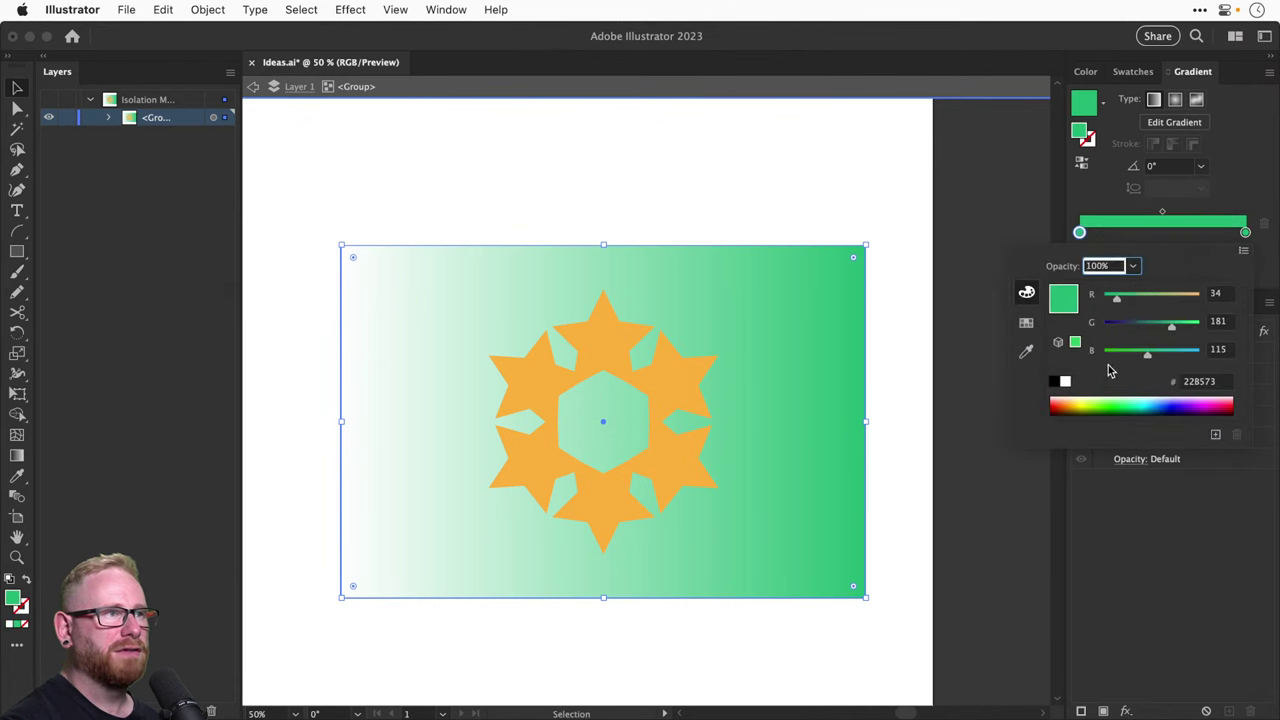
Add a darker HSB green stop at 34% plus extra stops near 64% and 81%
left_click(1136, 233)
double_click(1136, 233)
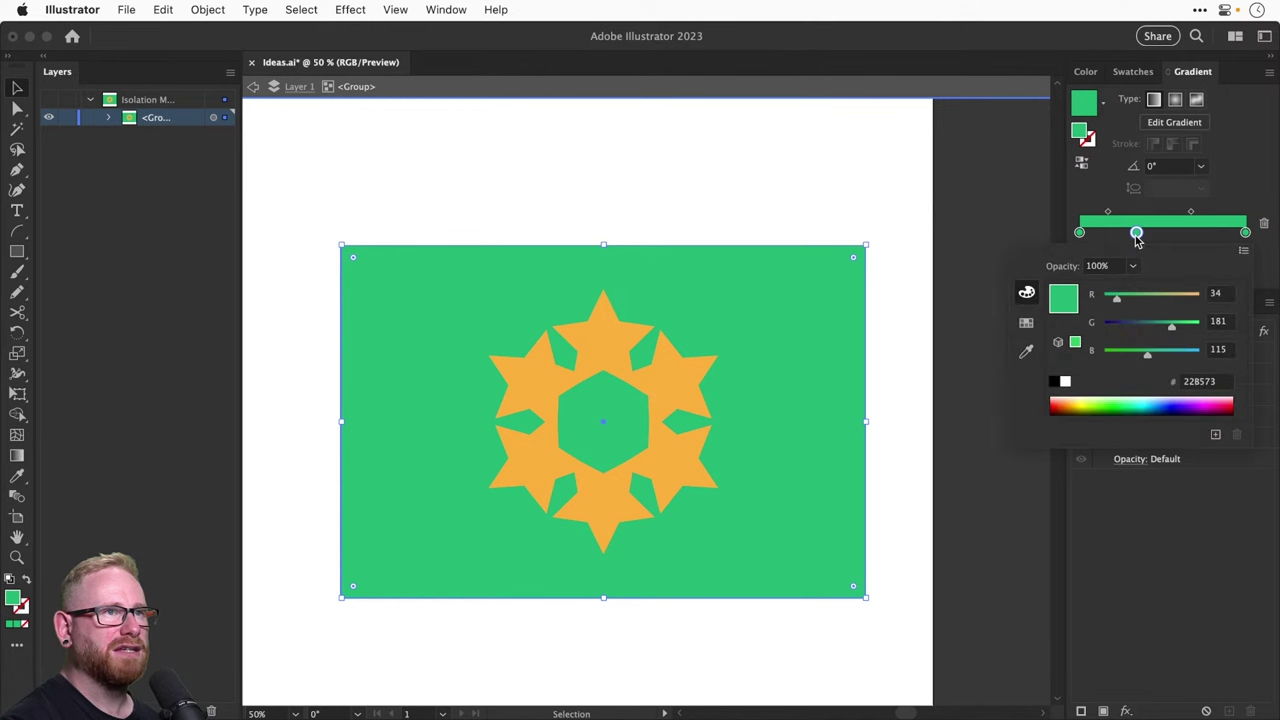
left_click(1244, 251)
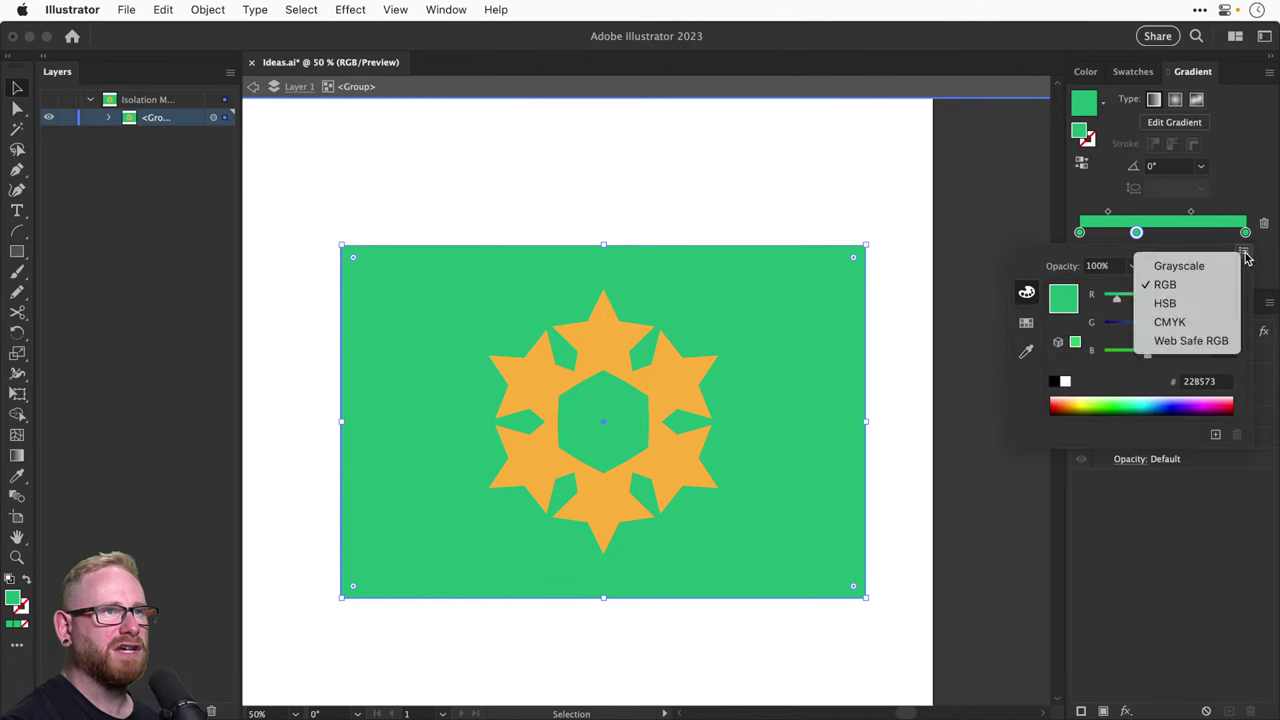
left_click(1224, 303)
left_click_drag(1156, 350, 1141, 357)
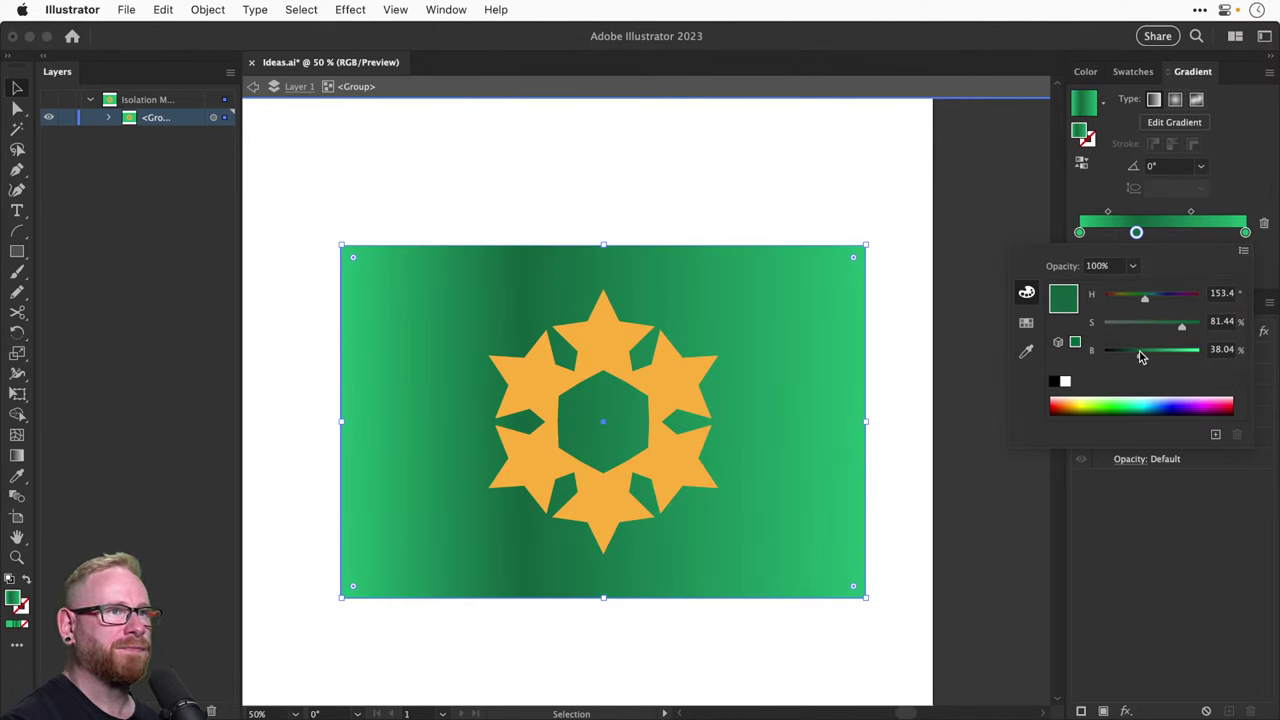
left_click(1225, 233)
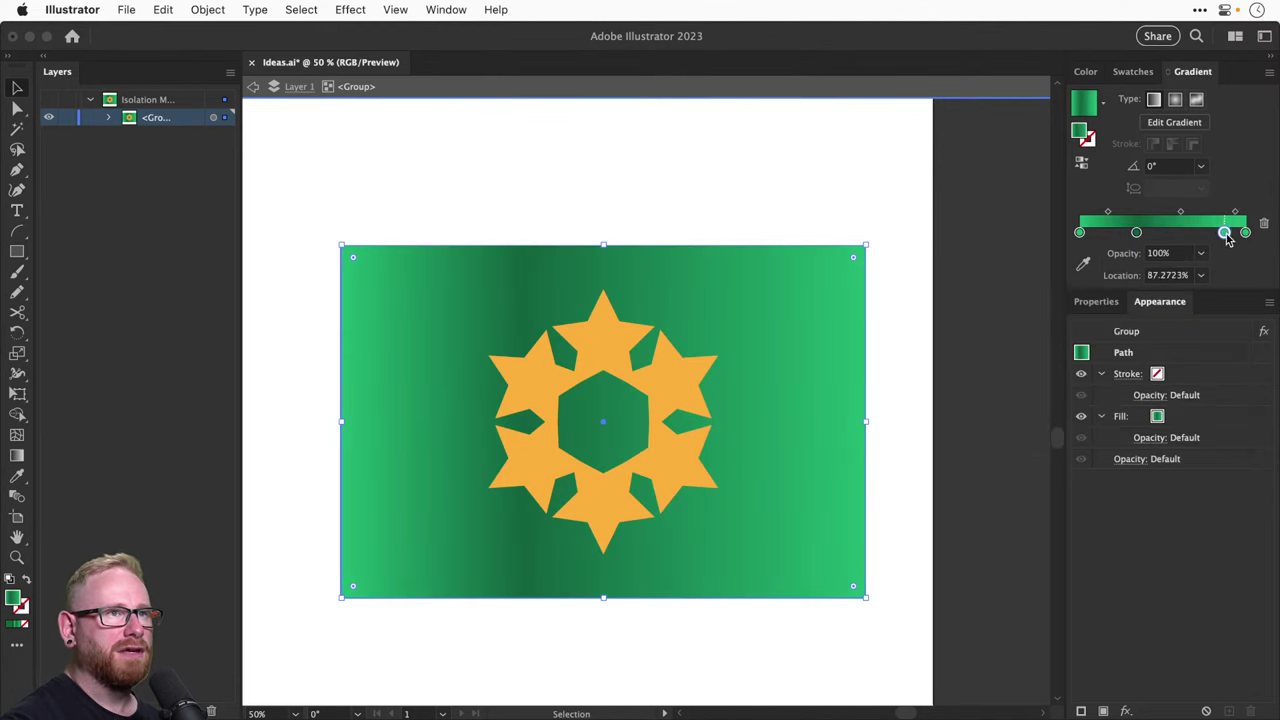
mouse_move(1225, 233)
left_mouse_down()
mouse_move(1117, 233)
mouse_move(1201, 233)
left_mouse_up()
left_click(1216, 232)
left_click(1185, 233)
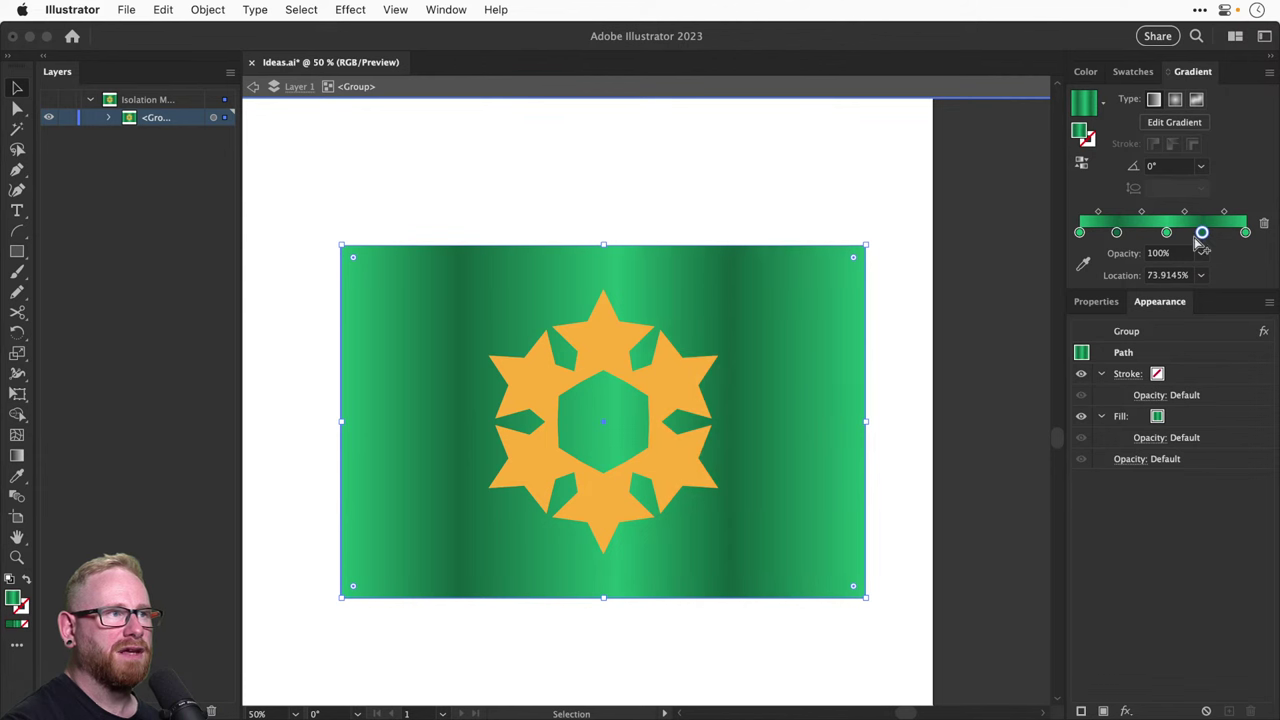
Re-enable the Warp: Flag effect, then isolate the group again and select the gradient rectangle
double_click(744, 167)
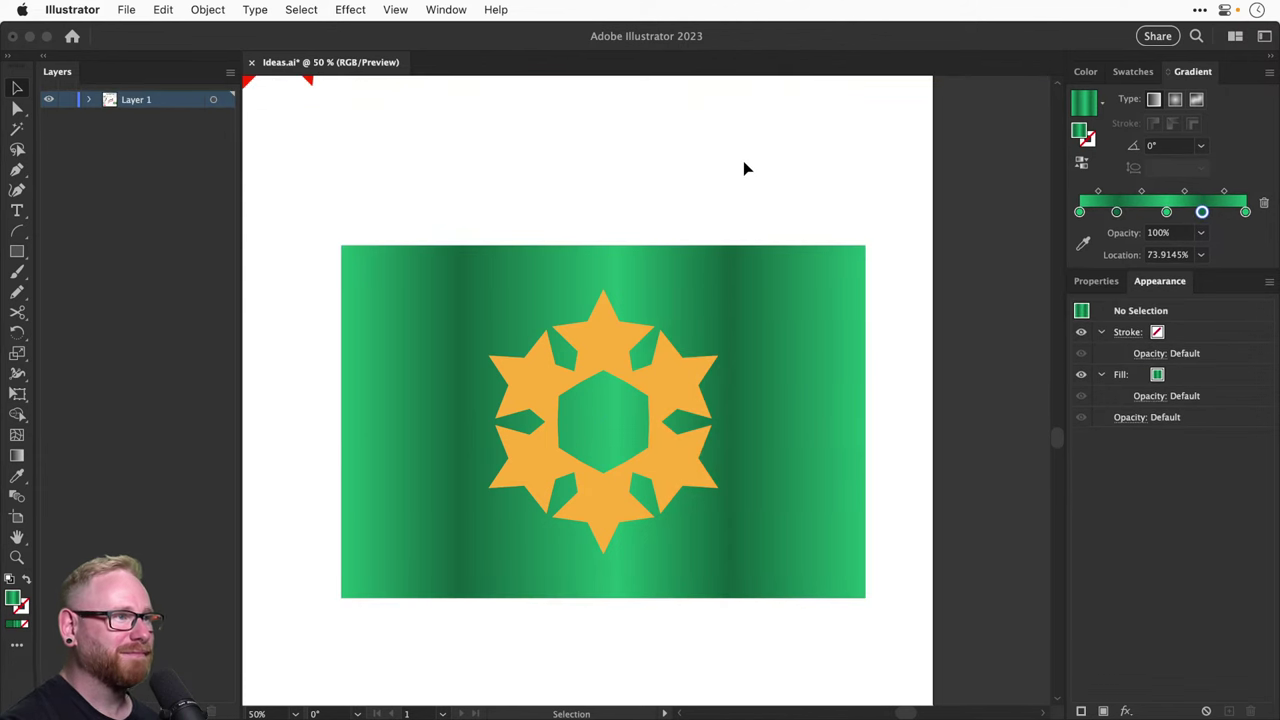
left_click(833, 328)
left_click(1081, 333)
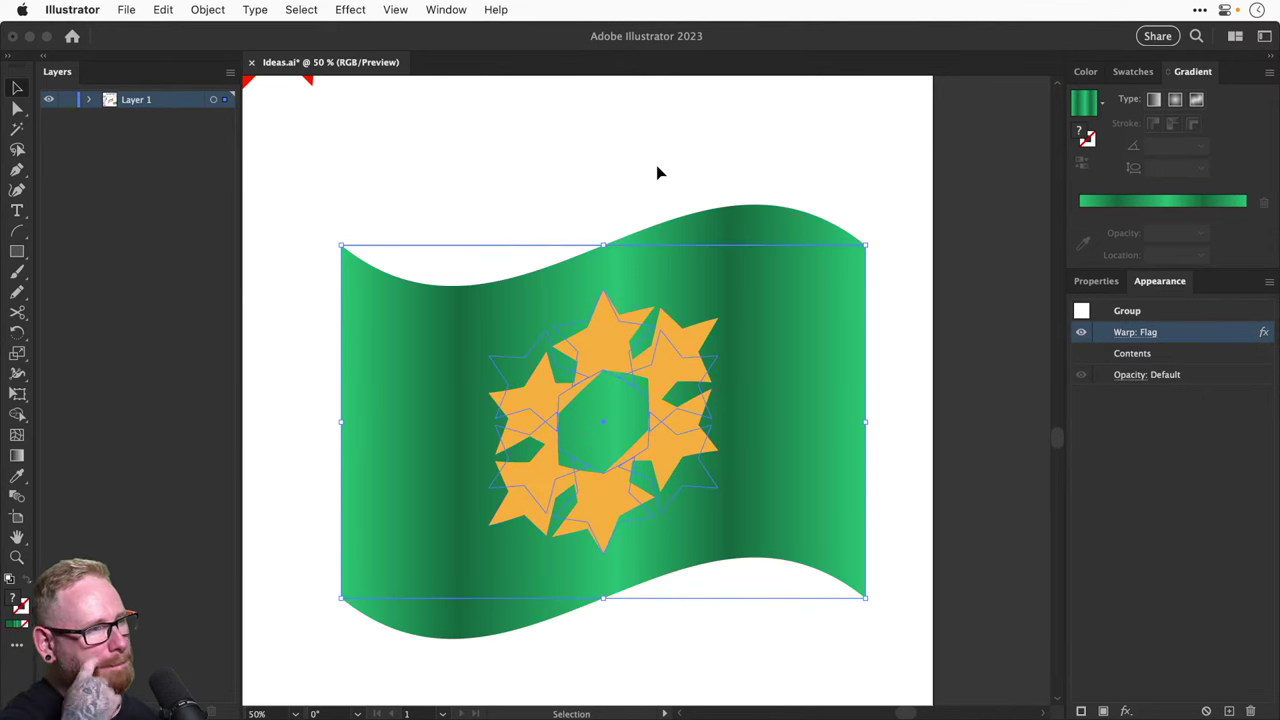
left_click(686, 131)
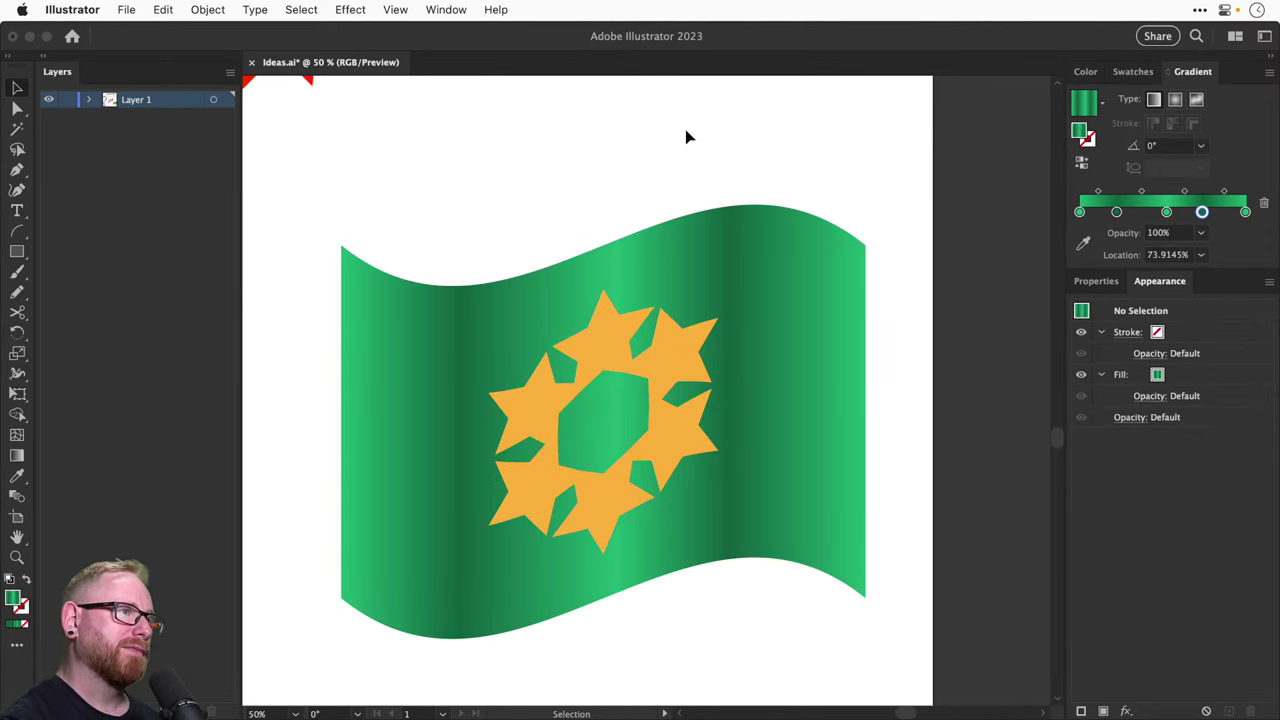
left_click(785, 298)
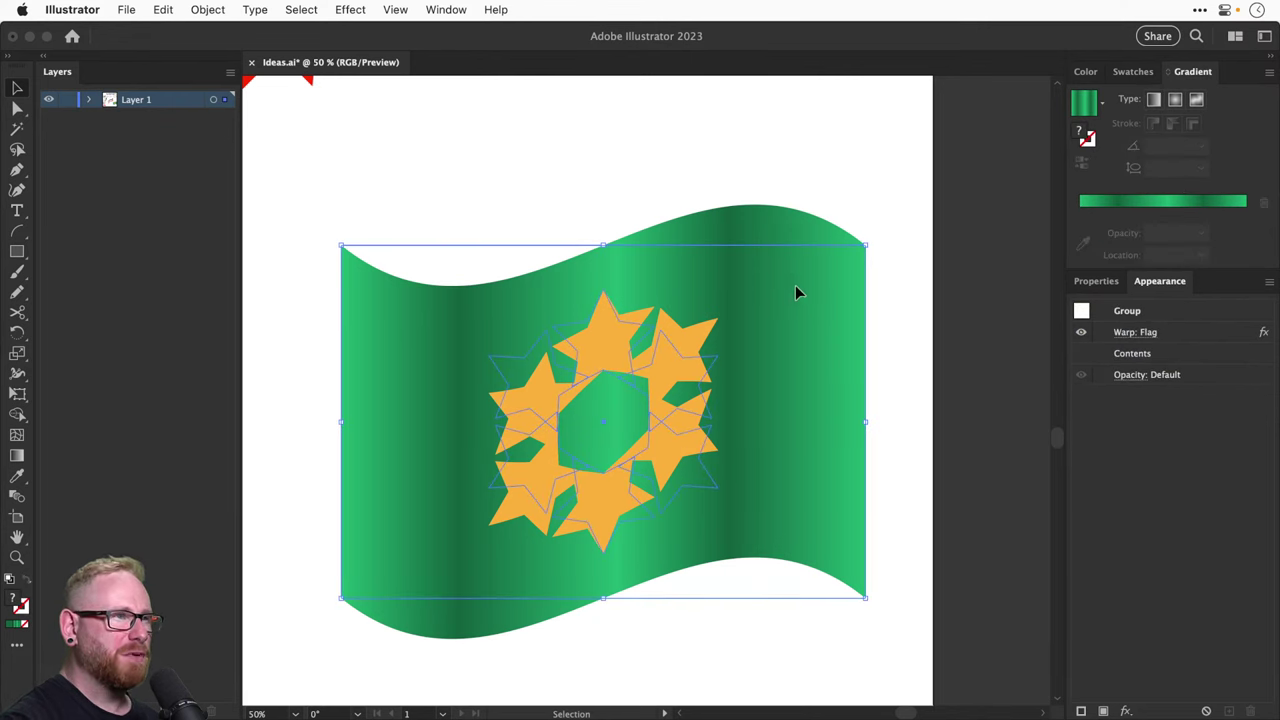
double_click(795, 292)
left_click(783, 310)
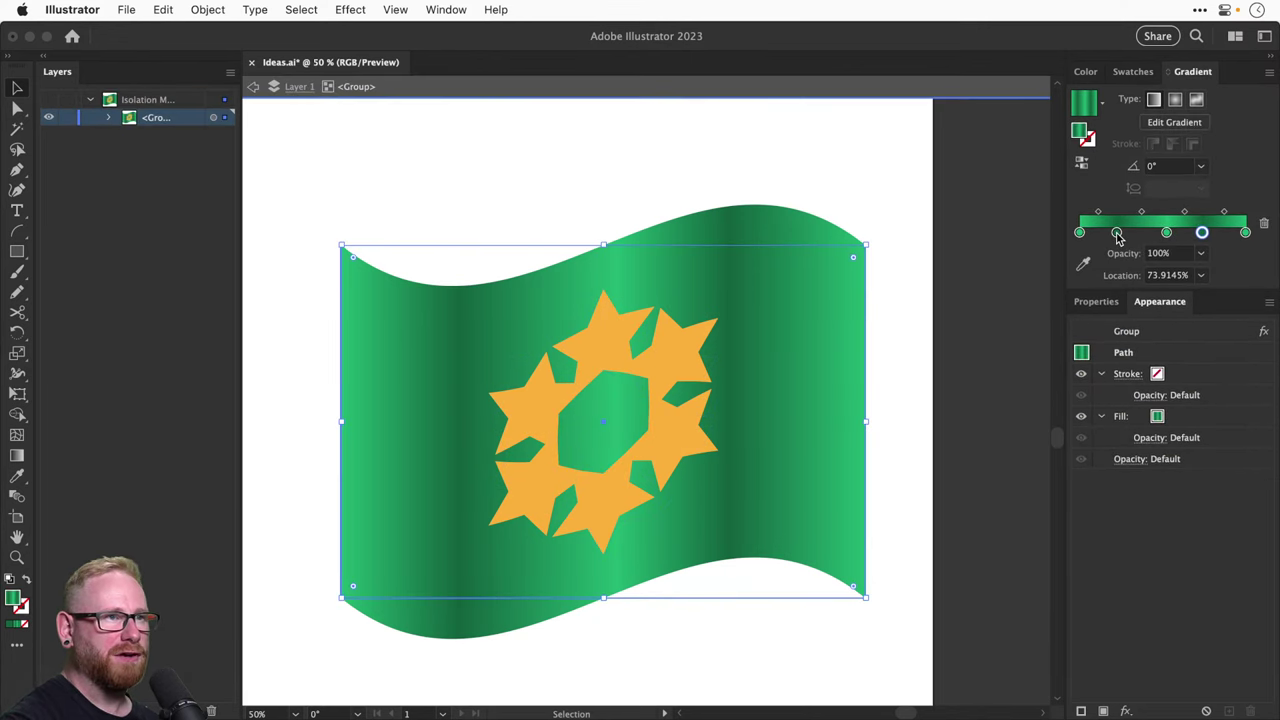
Rearrange the gradient stops to about 24%, 28.69% and 43%, removing one stop
left_click_drag(1117, 235, 1079, 235)
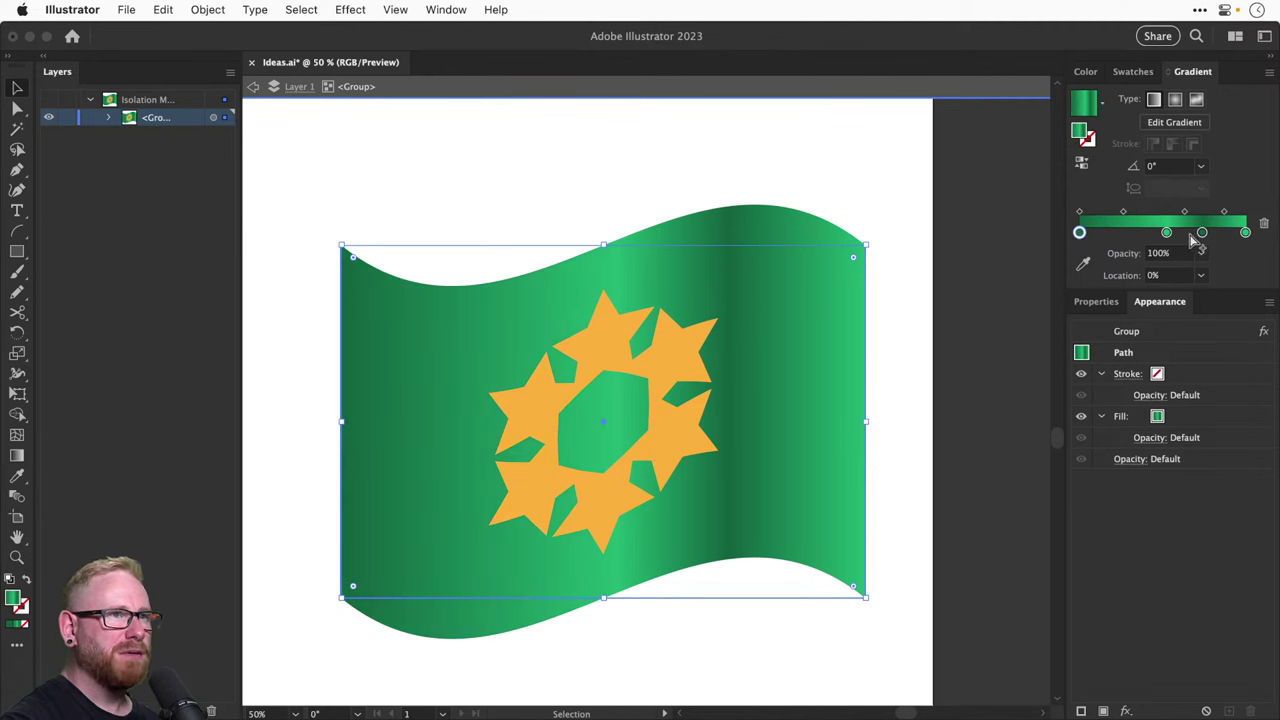
left_click_drag(1166, 232, 1213, 234)
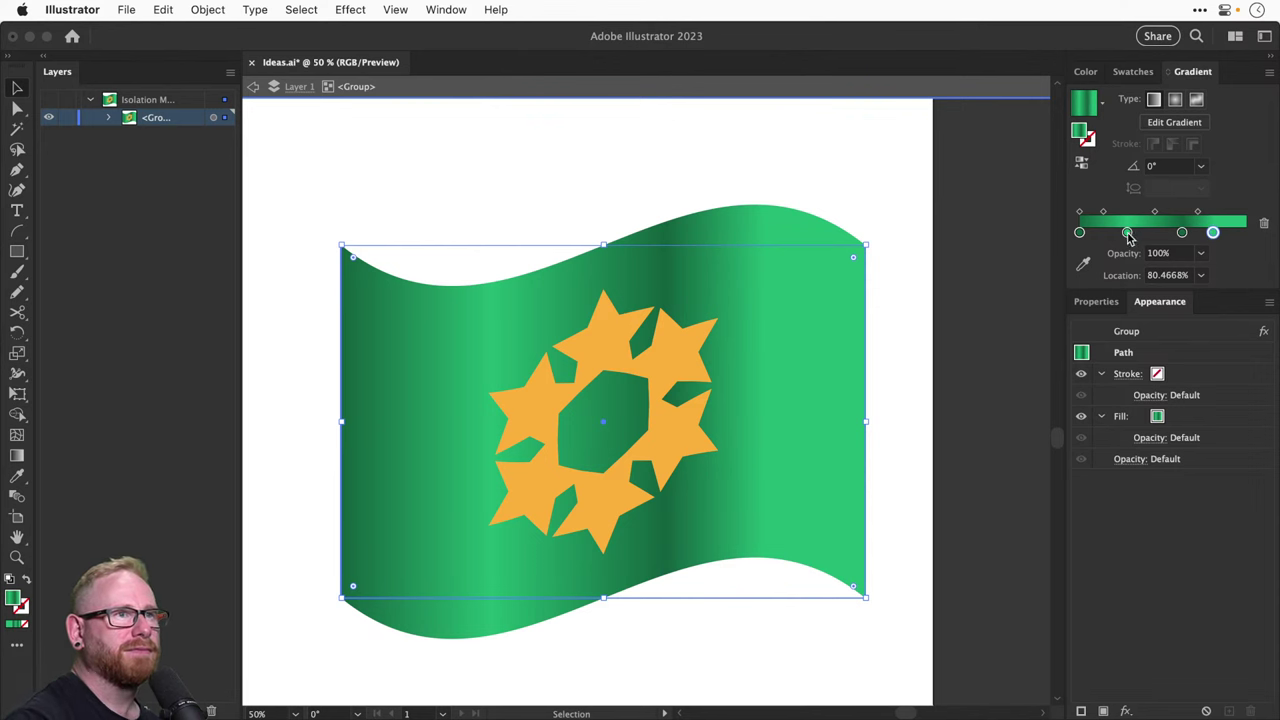
left_click_drag(1127, 233, 1164, 233)
left_click_drag(1079, 233, 1165, 236)
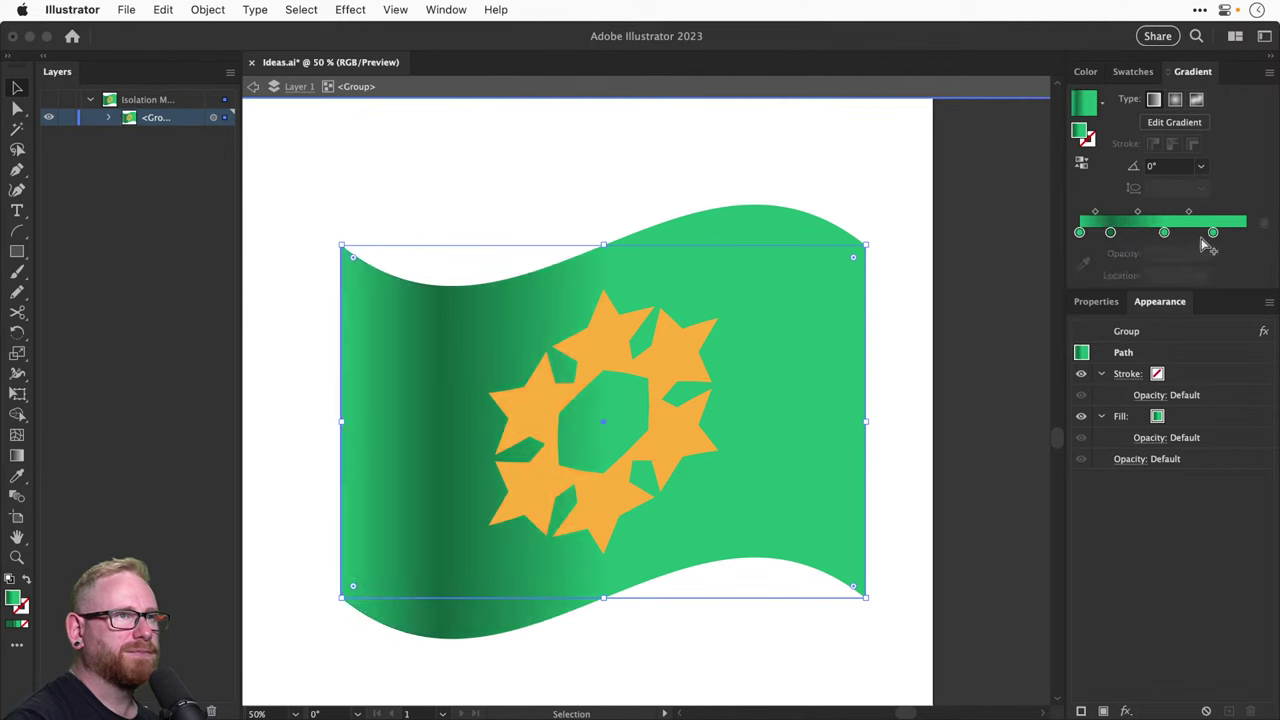
left_click_drag(1164, 234, 1152, 235)
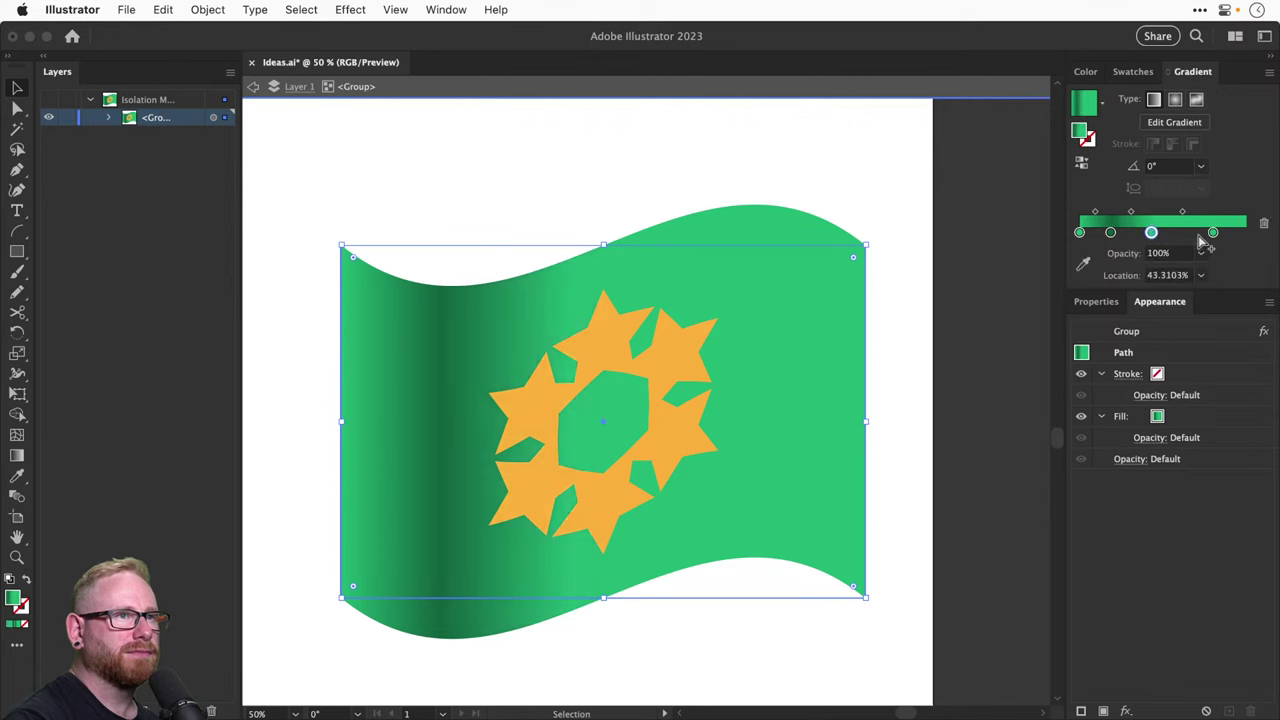
Add a full-brightness highlight stop and a dark stop near the right end, then exit isolation mode
left_click(1193, 233)
double_click(1193, 233)
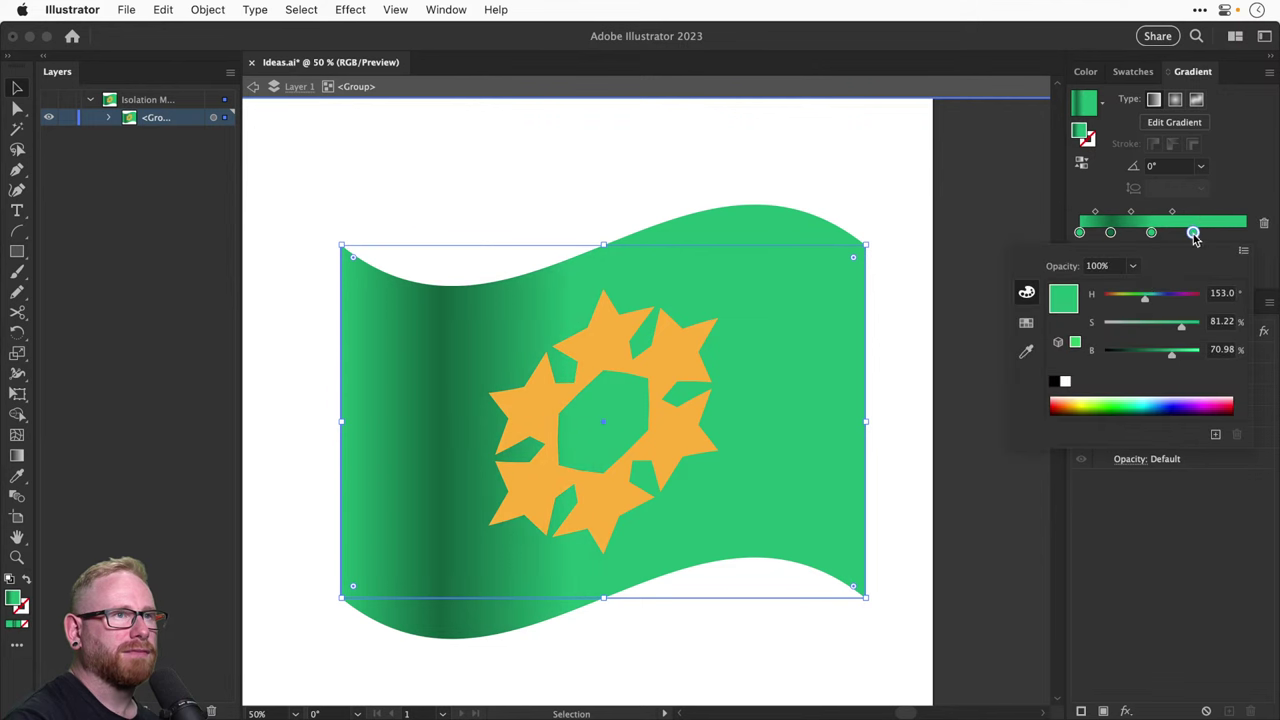
left_click_drag(1192, 350, 1200, 355)
left_click(1152, 233)
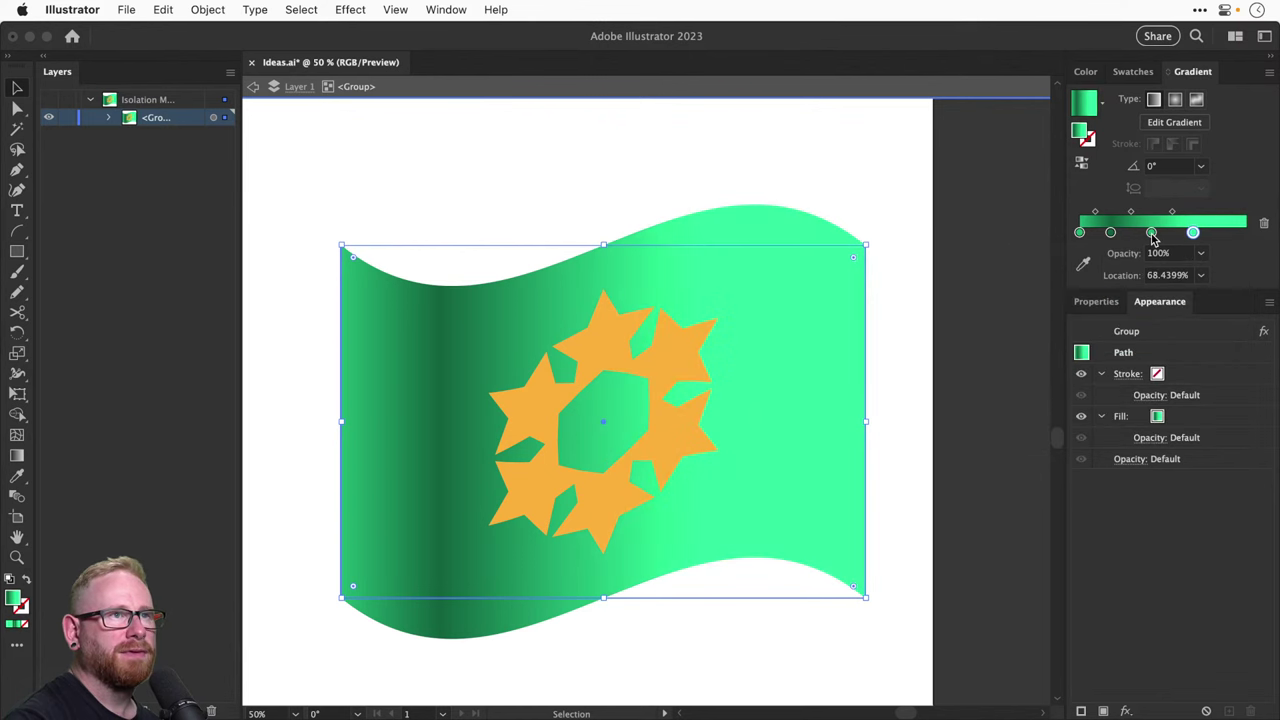
left_click_drag(1152, 233, 1231, 236)
left_click(1152, 233)
left_click_drag(1152, 233, 1171, 234)
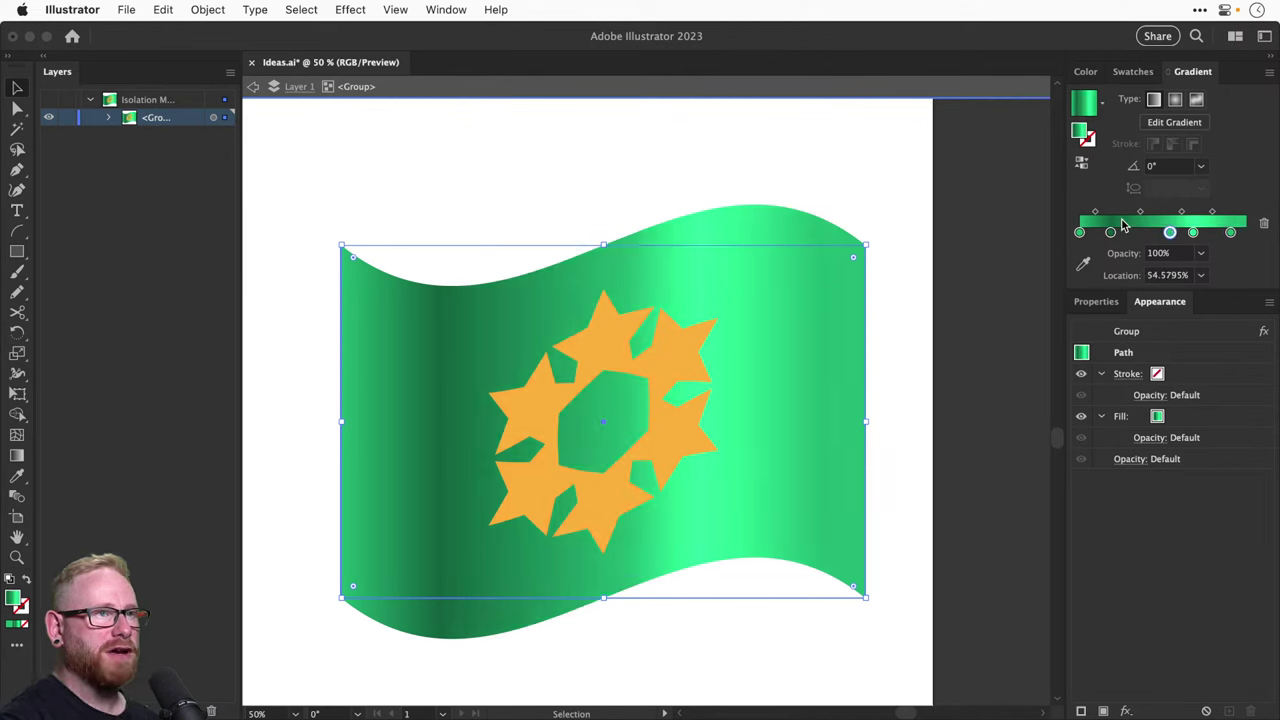
left_click_drag(1110, 234, 1146, 216)
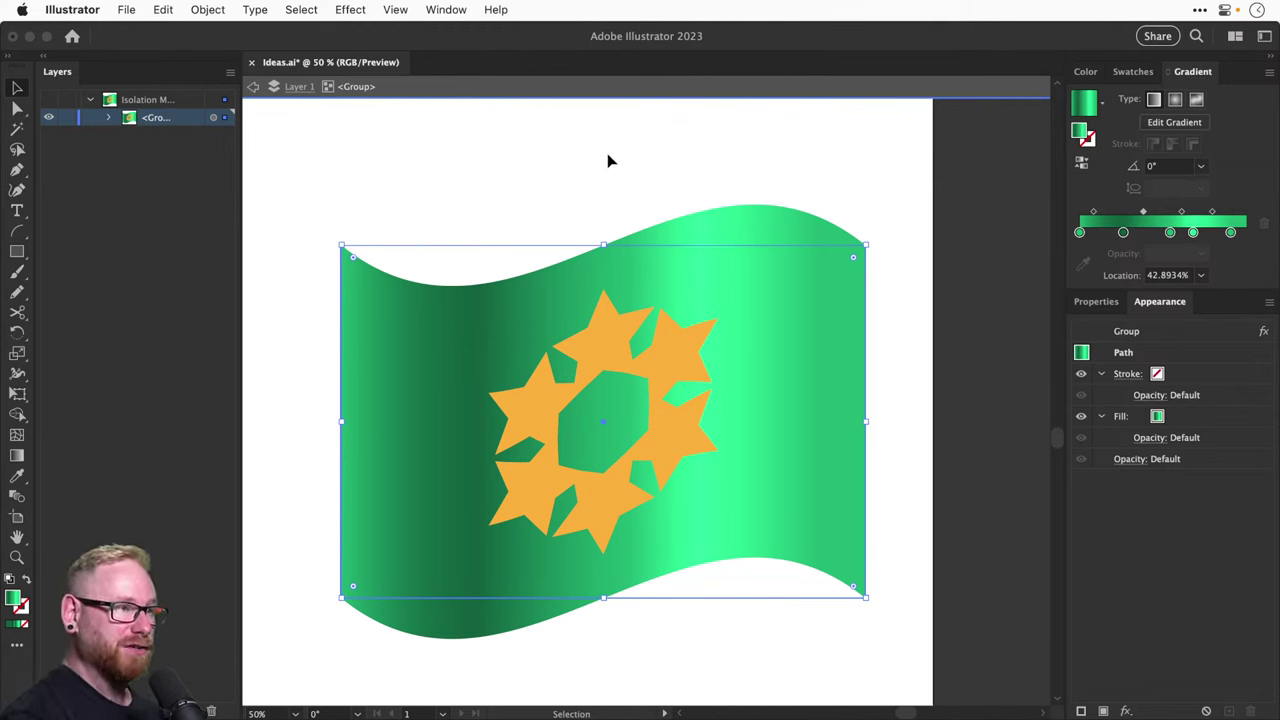
double_click(577, 156)
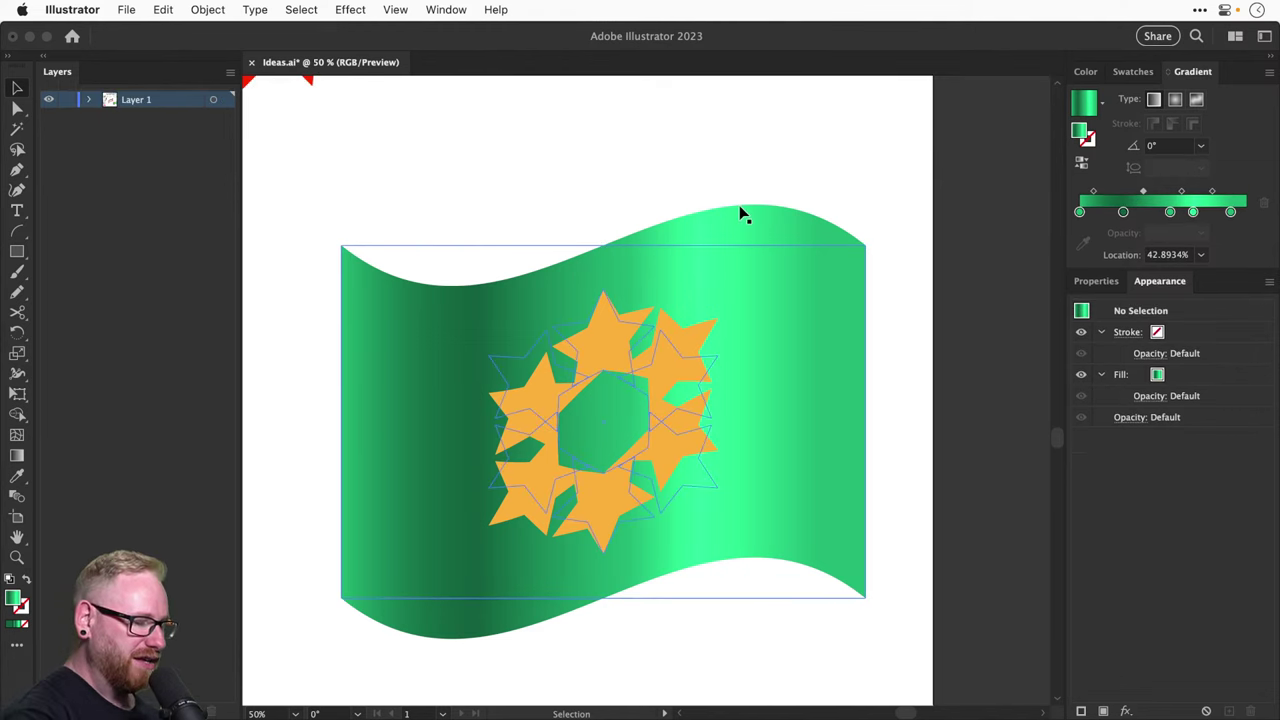
Zoom out, scale the flag down around its centre, and move it up about 50 px
key("super+minus")
key("super+minus")
key("super+minus")
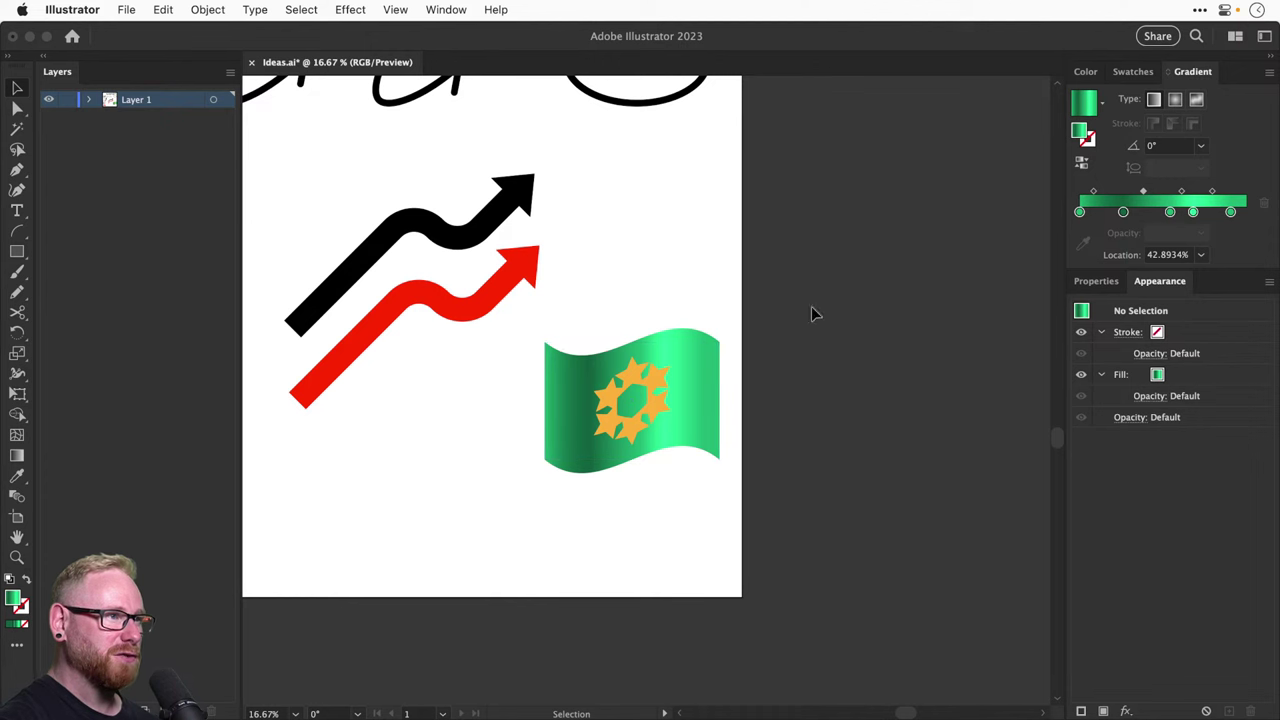
left_click(655, 358)
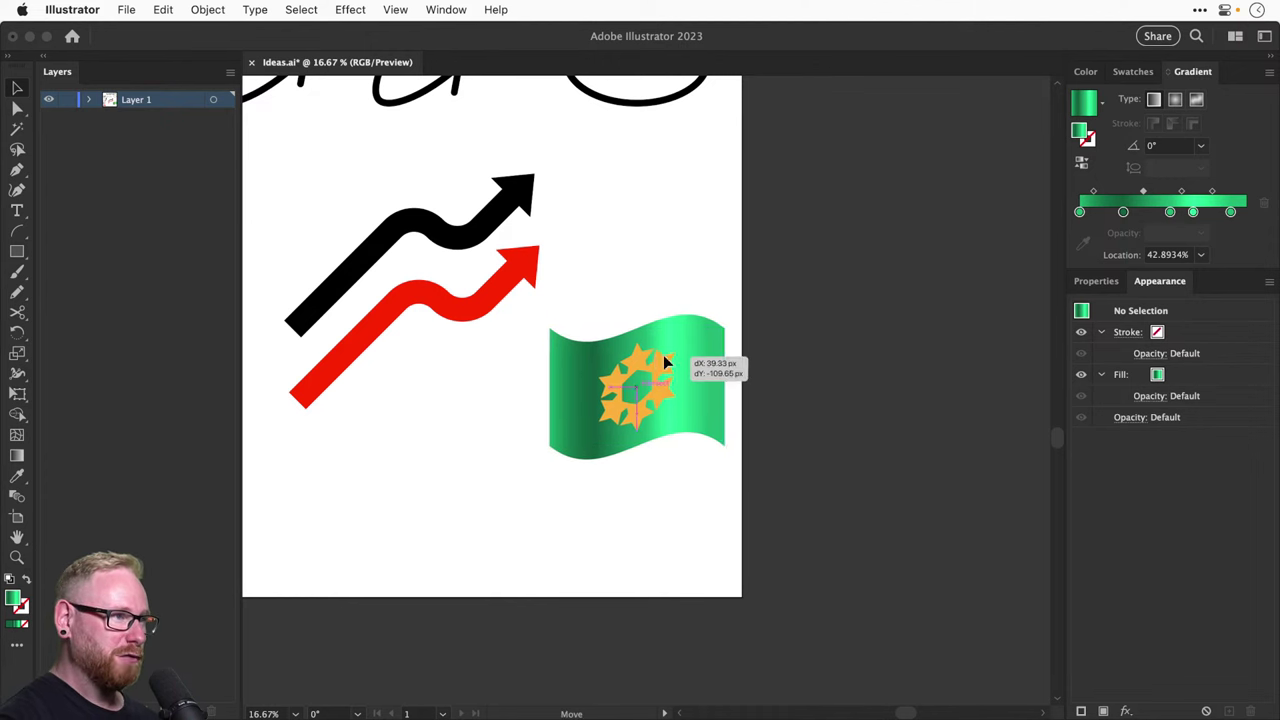
left_click_drag(720, 341, 694, 357)
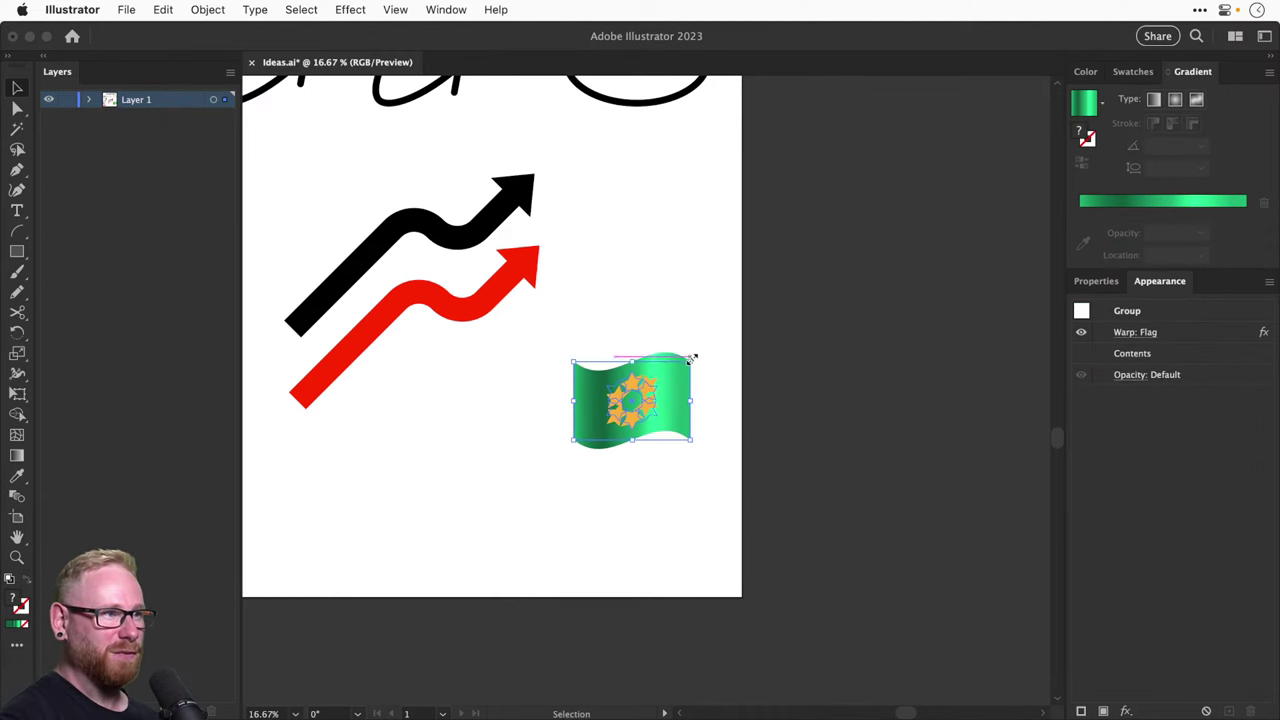
left_click(696, 358)
left_click_drag(640, 420, 641, 371)
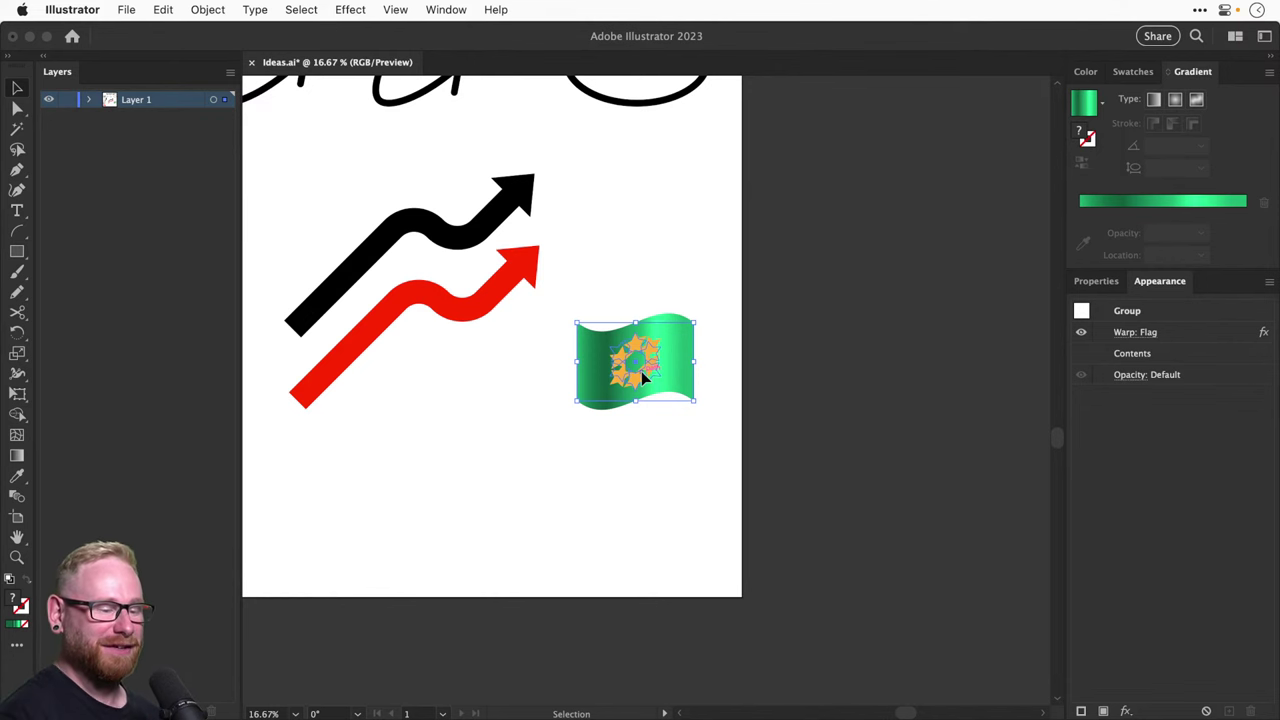
Deselect the flag and save Ideas.ai with Cmd+S
left_click(636, 249)
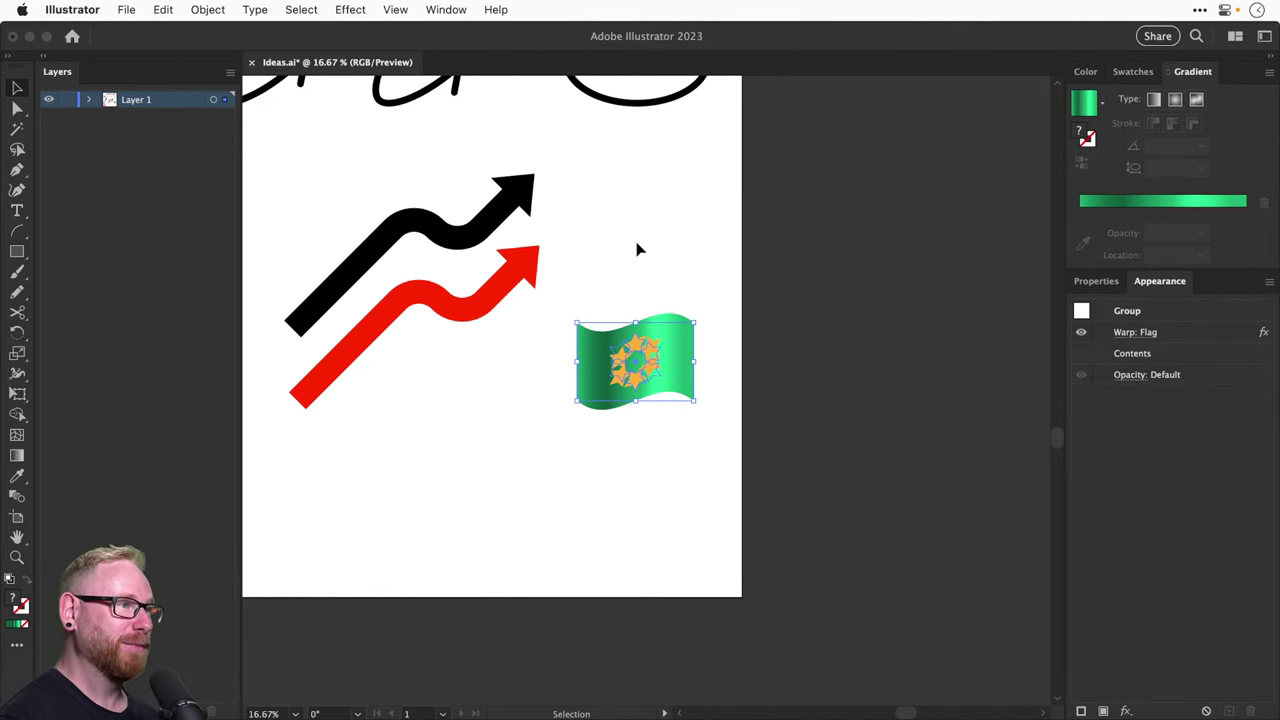
key("cmd+s")
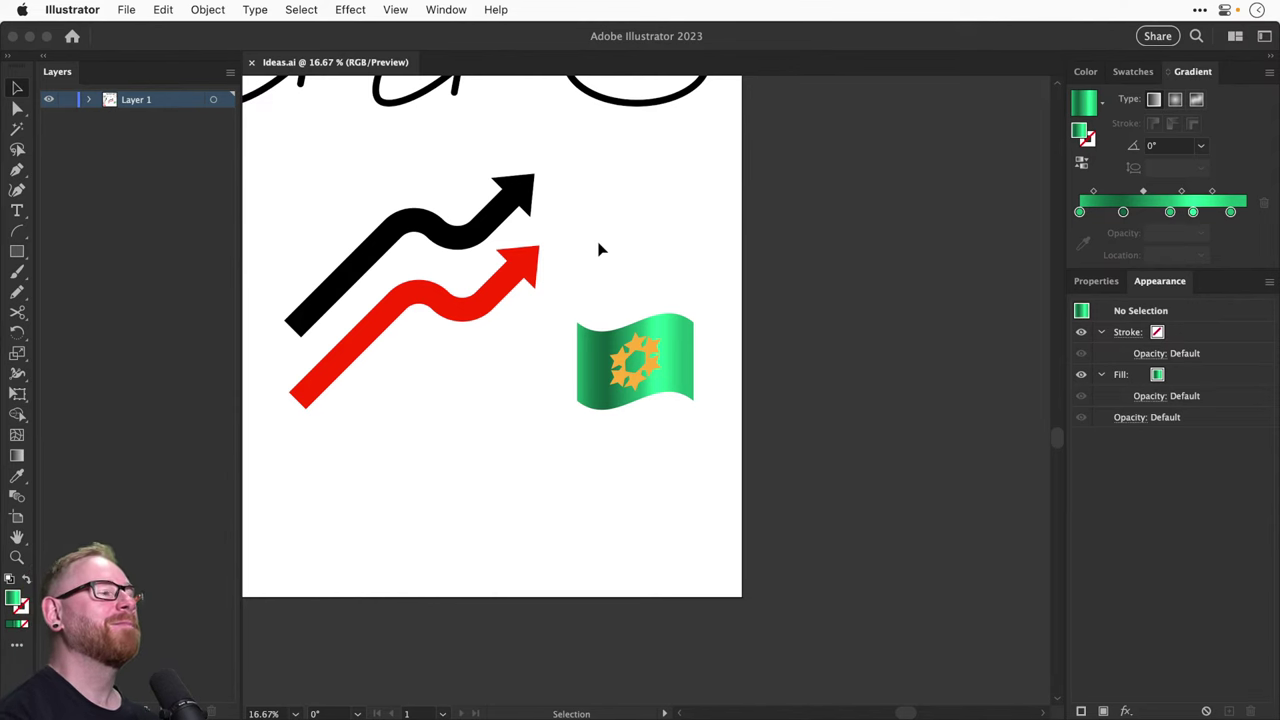
Move the green flag lower and shift the black and red arrows up and left
left_click_drag(562, 236, 698, 291)
left_click_drag(760, 361, 880, 296)
left_click_drag(890, 352, 895, 505)
scroll(786, 534, "up", 5)
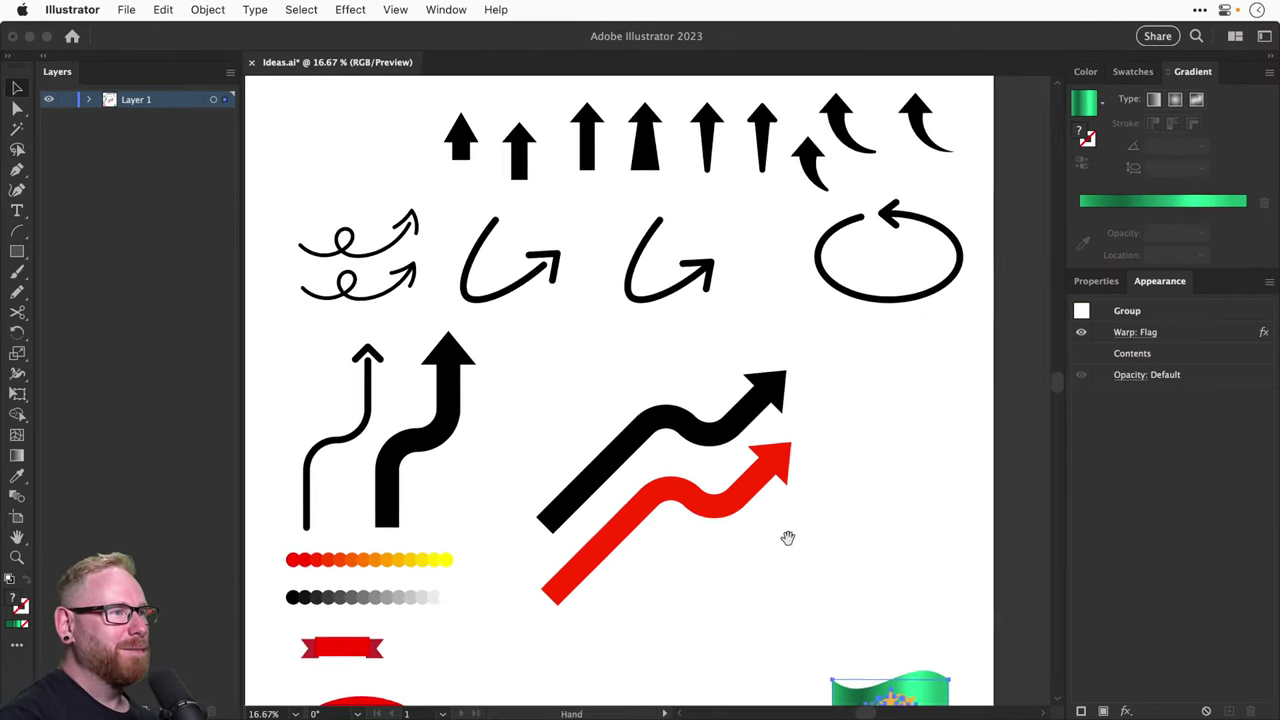
left_click_drag(603, 366, 826, 560)
left_click_drag(752, 488, 712, 446)
left_click(838, 444)
left_click_drag(838, 444, 743, 406)
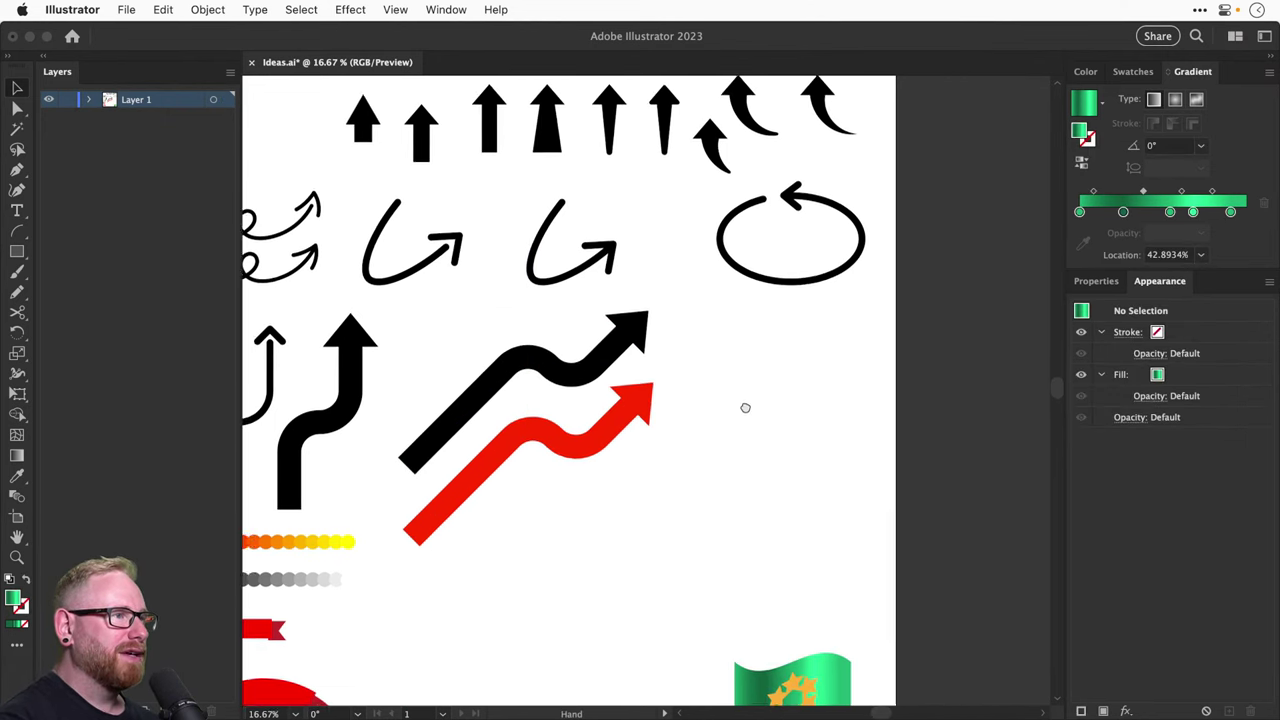
scroll(666, 417, "down", 1)
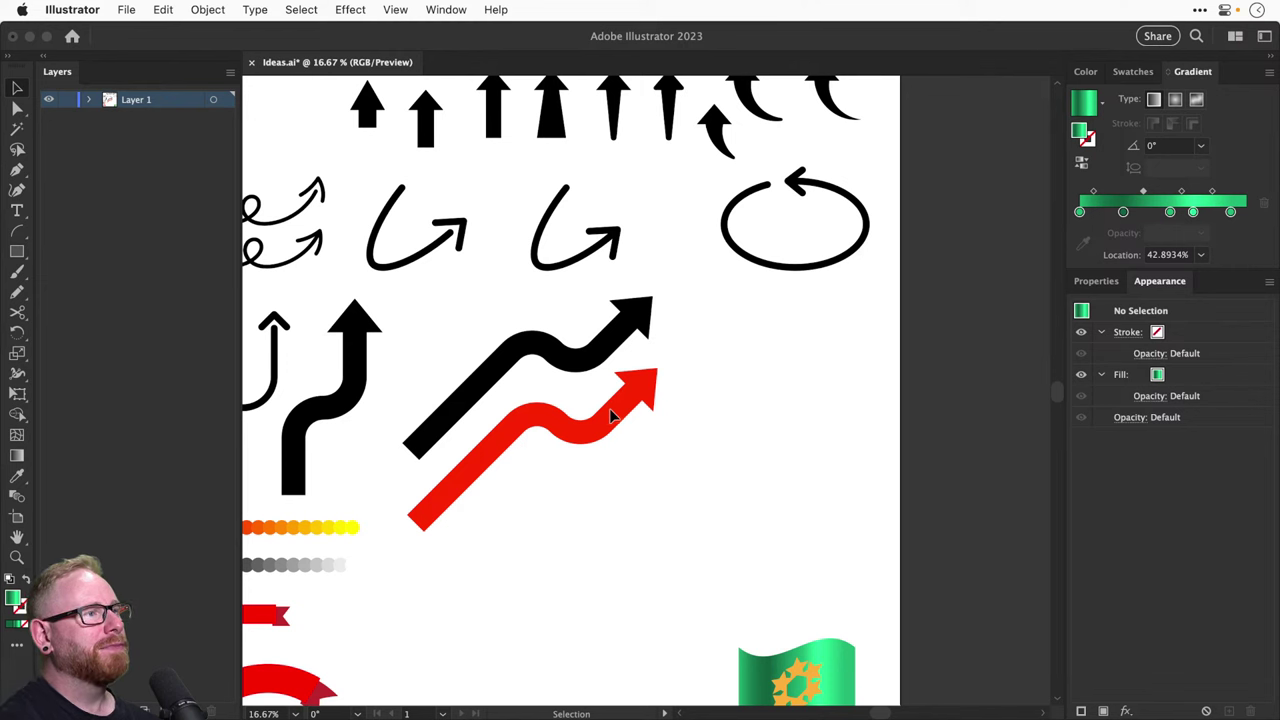
Make a copy of the red arrow lower right and shorten its tail
left_click(612, 415)
left_click(622, 418, "shift")
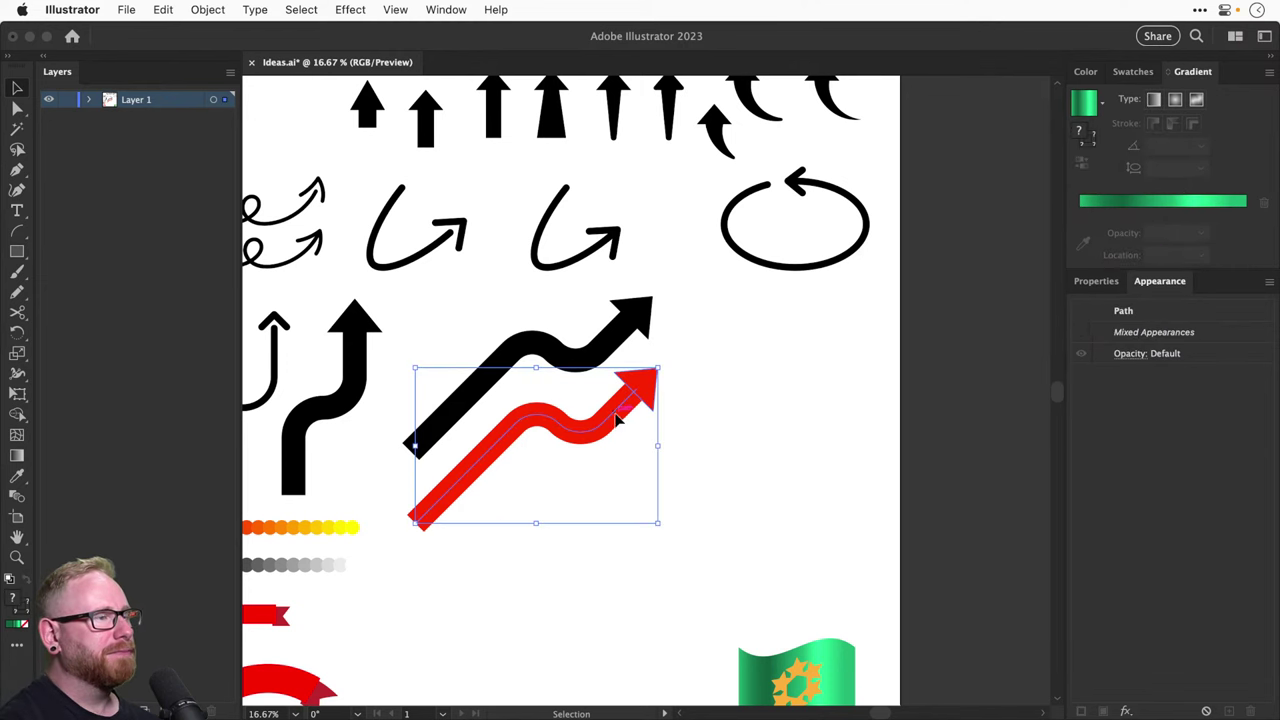
left_click_drag(622, 418, 757, 478)
left_click(594, 580)
left_click_drag(548, 578, 612, 513)
Drag a copy of the shortened red arrow down-left below the artboard
left_click_drag(817, 428, 660, 540)
left_click_drag(657, 491, 543, 601)
scroll(620, 209, "down", 10)
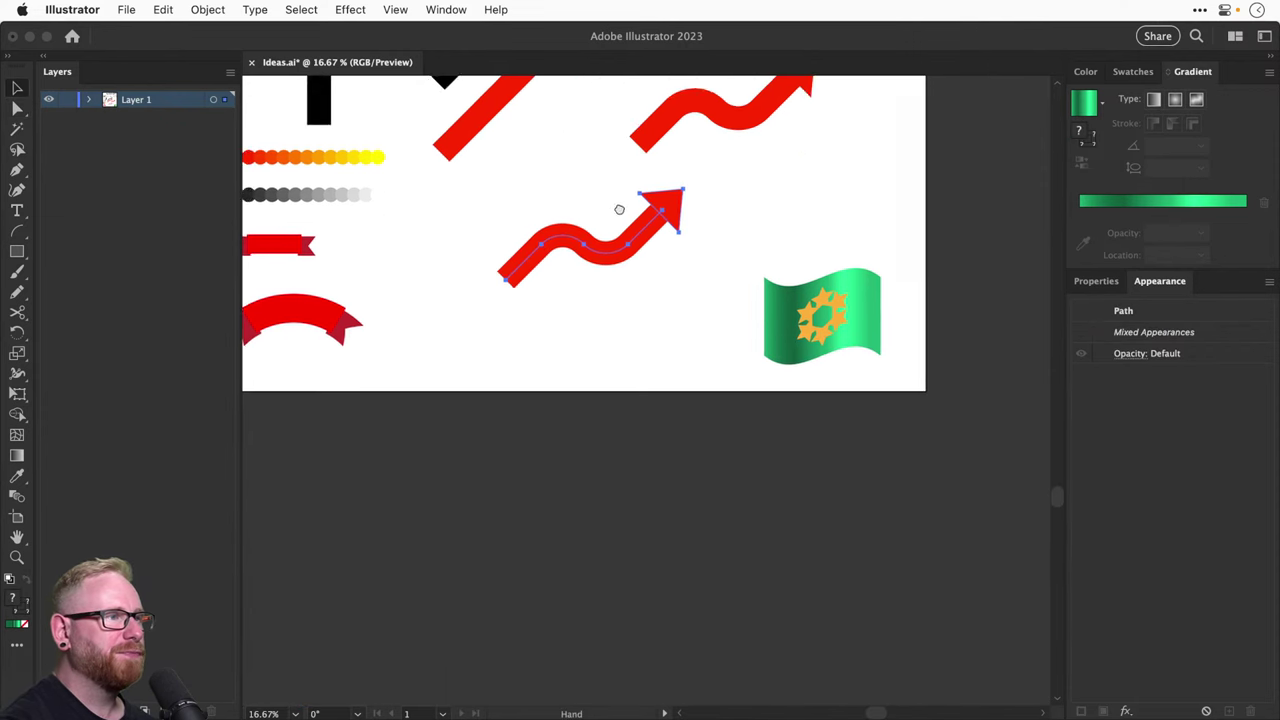
left_click_drag(609, 229, 634, 323)
key("z")
left_click_drag(546, 236, 648, 318)
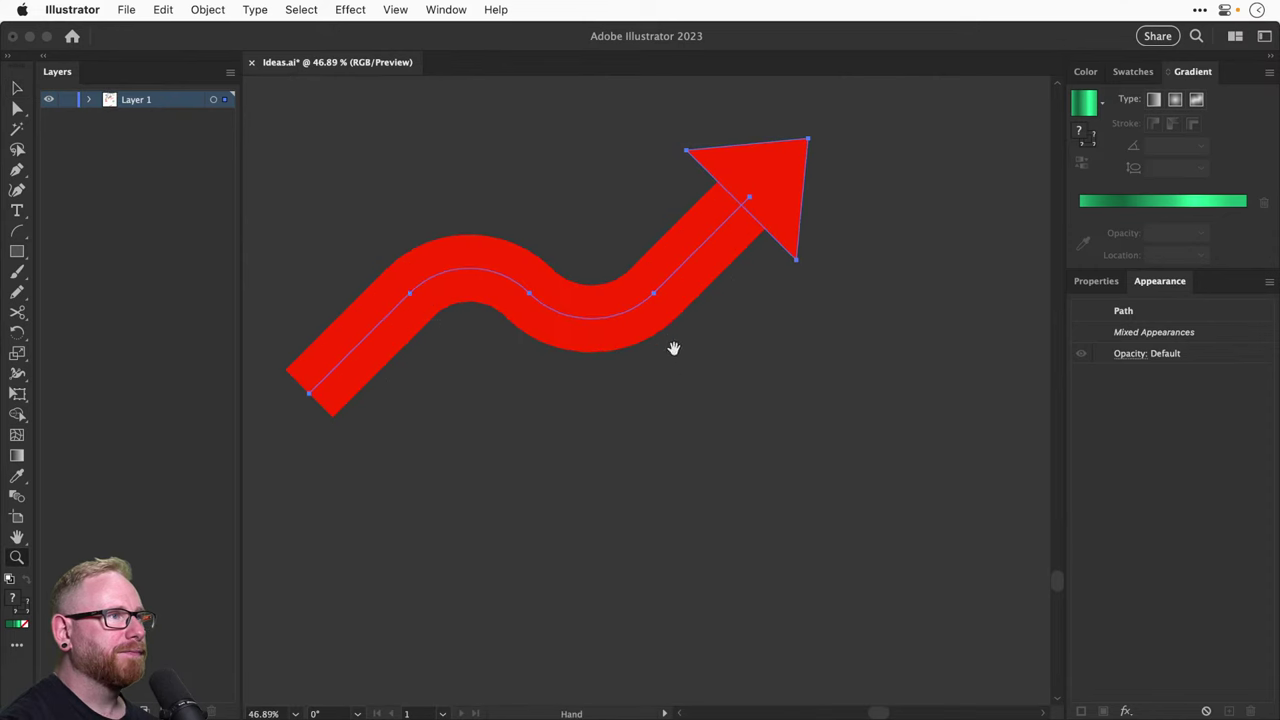
key("v")
key("super+minus")
key("super+minus")
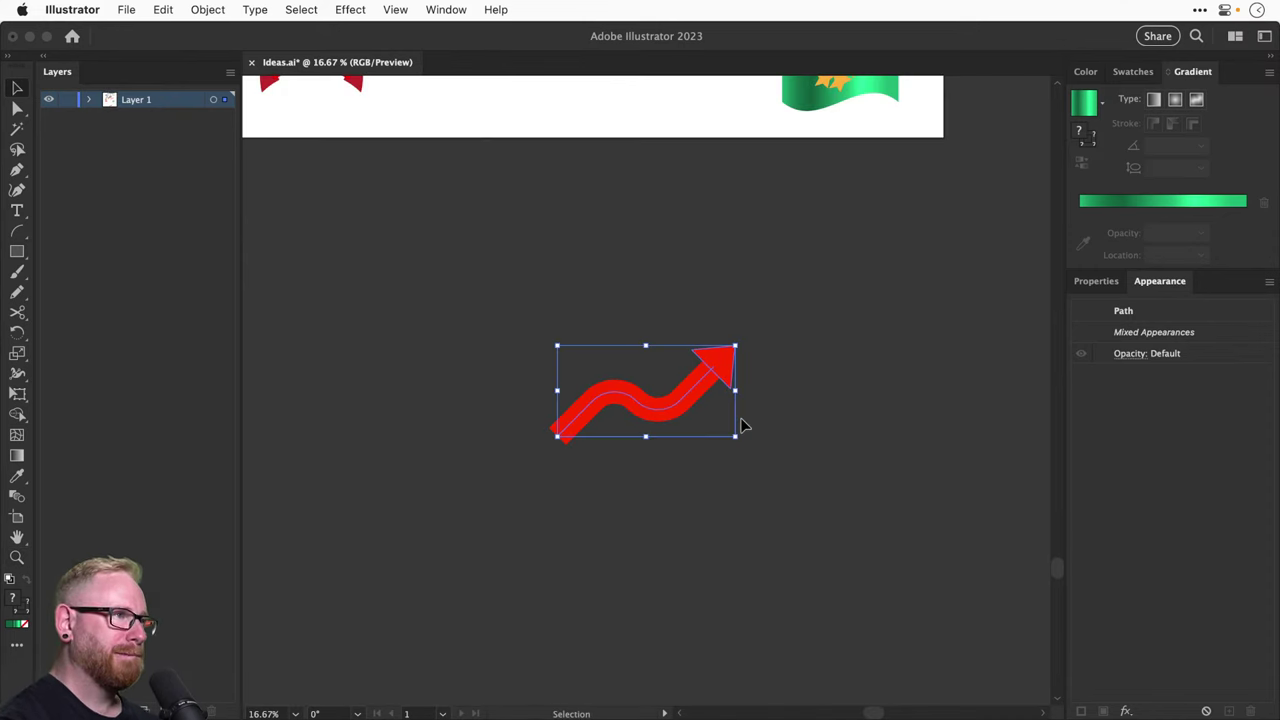
Rotate copies of the arrow around its tail repeatedly to form a radial burst
key("r")
left_click_drag(706, 322, 713, 372)
key("super+d")
key("super+d")
key("super+d")
key("super+d")
key("super+d")
key("super+d")
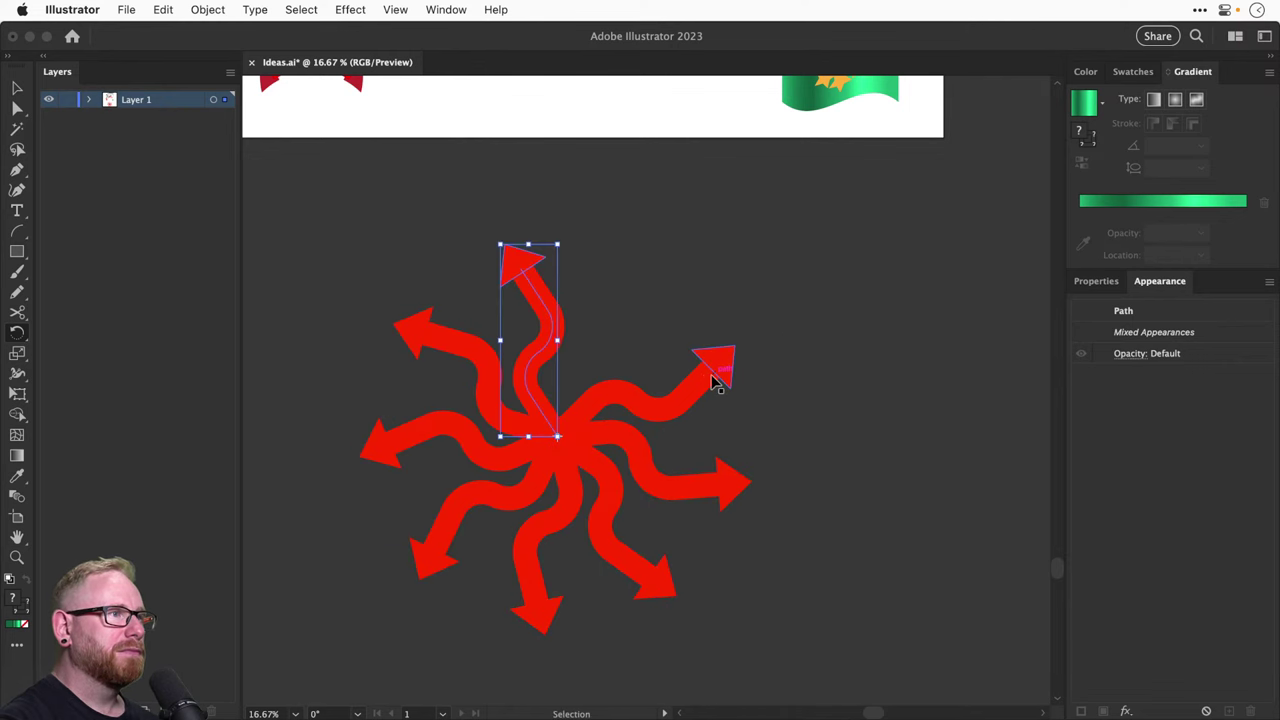
key("super+d")
key("v")
left_click(835, 279)
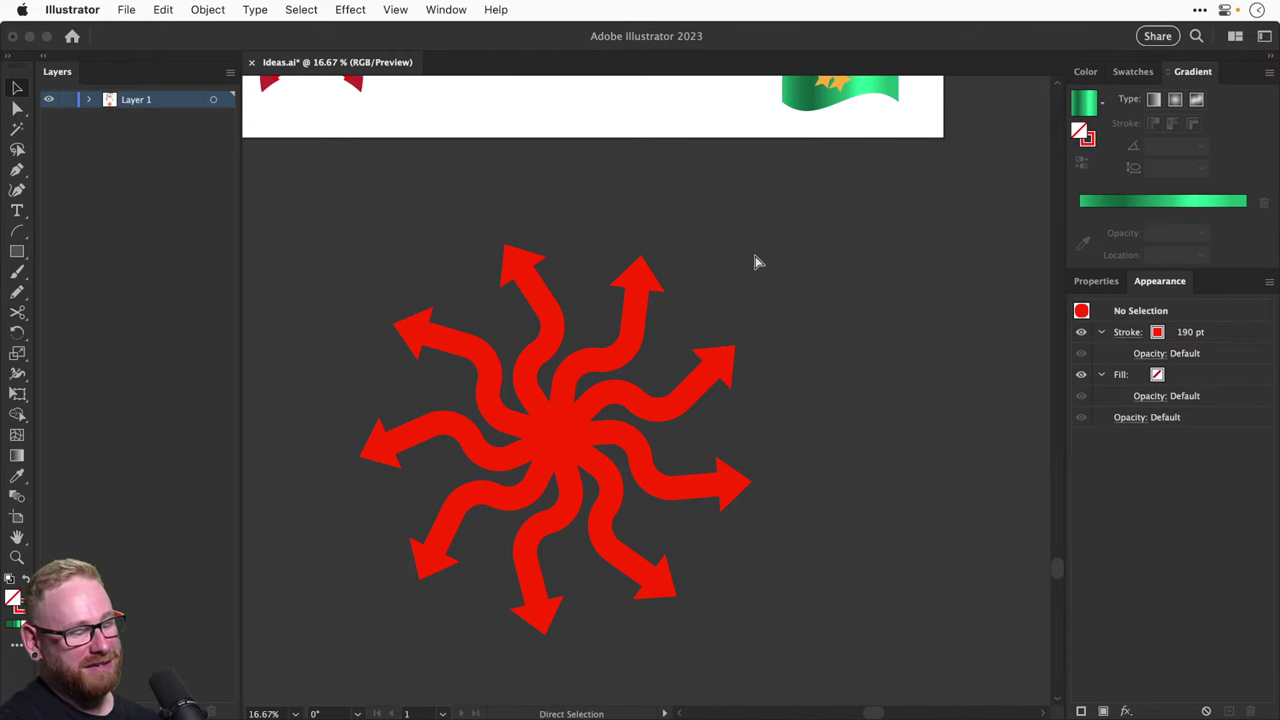
key("super+minus")
key("super+minus")
key("super+minus")
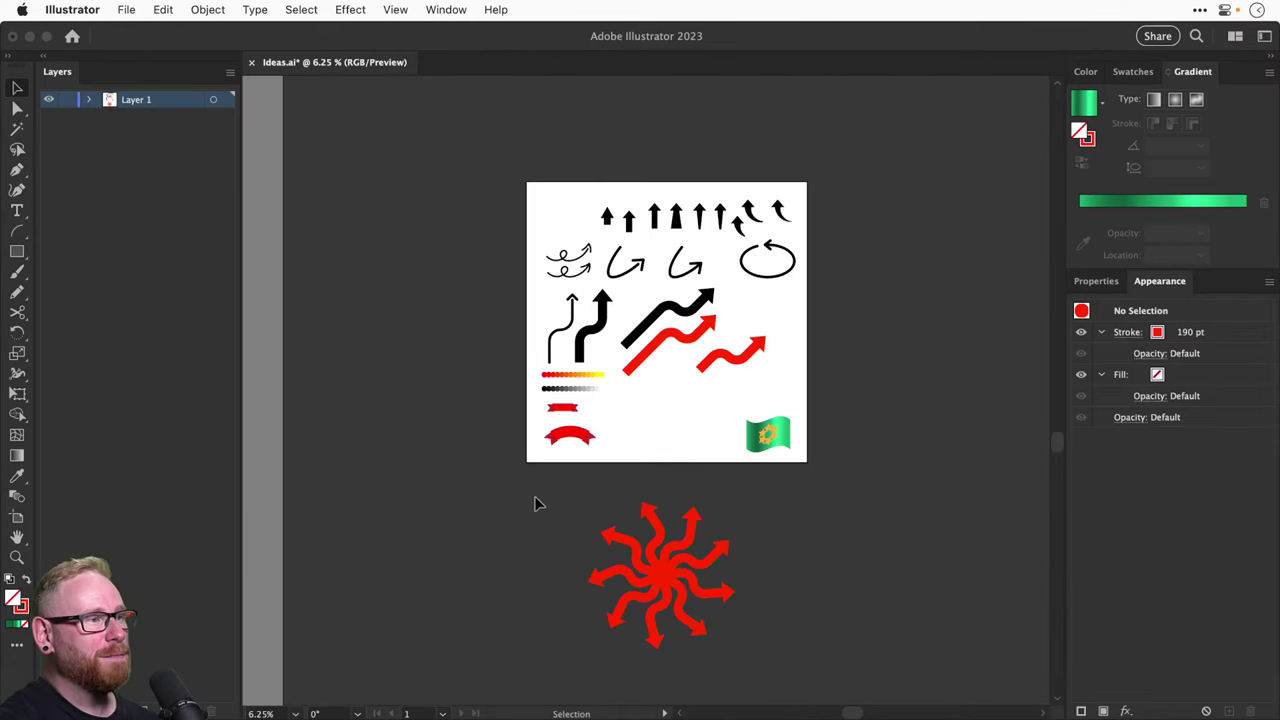
Park the red arrow burst to the right of the artboard and save Ideas.ai
left_click_drag(532, 498, 748, 663)
mouse_move(693, 565)
left_mouse_down()
mouse_move(805, 490)
mouse_move(957, 286)
mouse_move(960, 232)
left_mouse_up()
left_click_drag(901, 322, 811, 357)
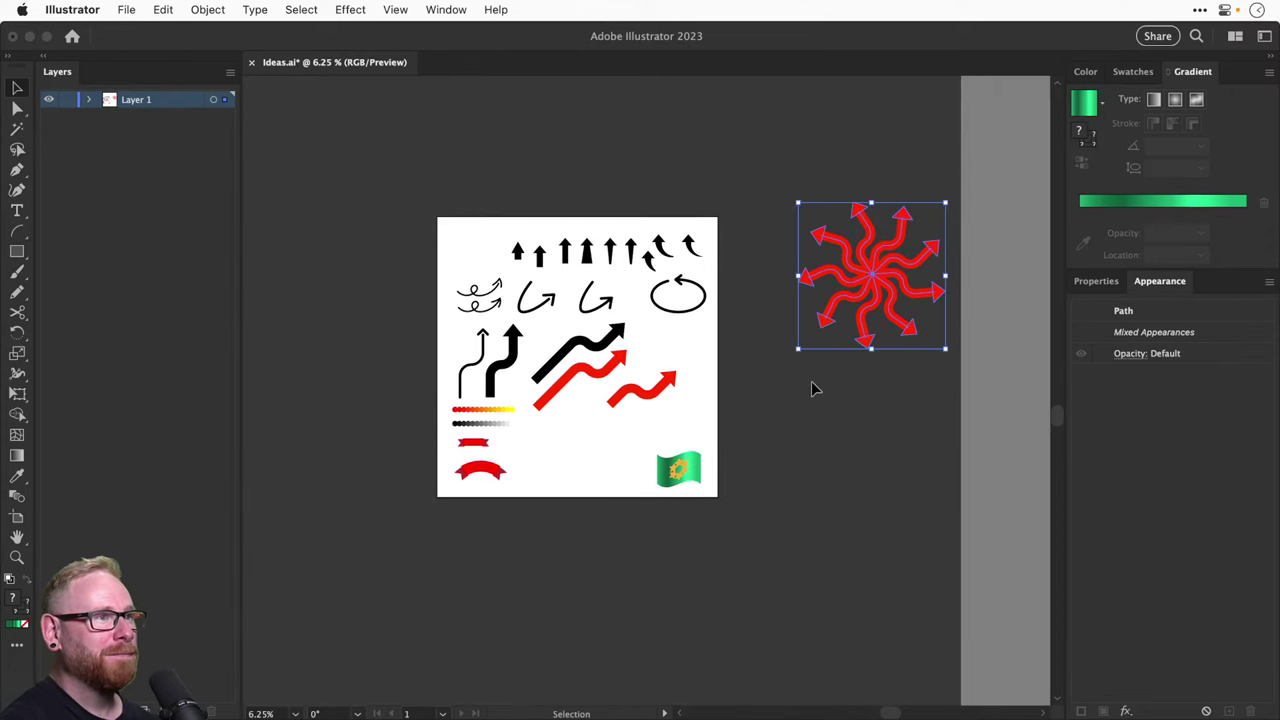
left_click_drag(884, 270, 845, 280)
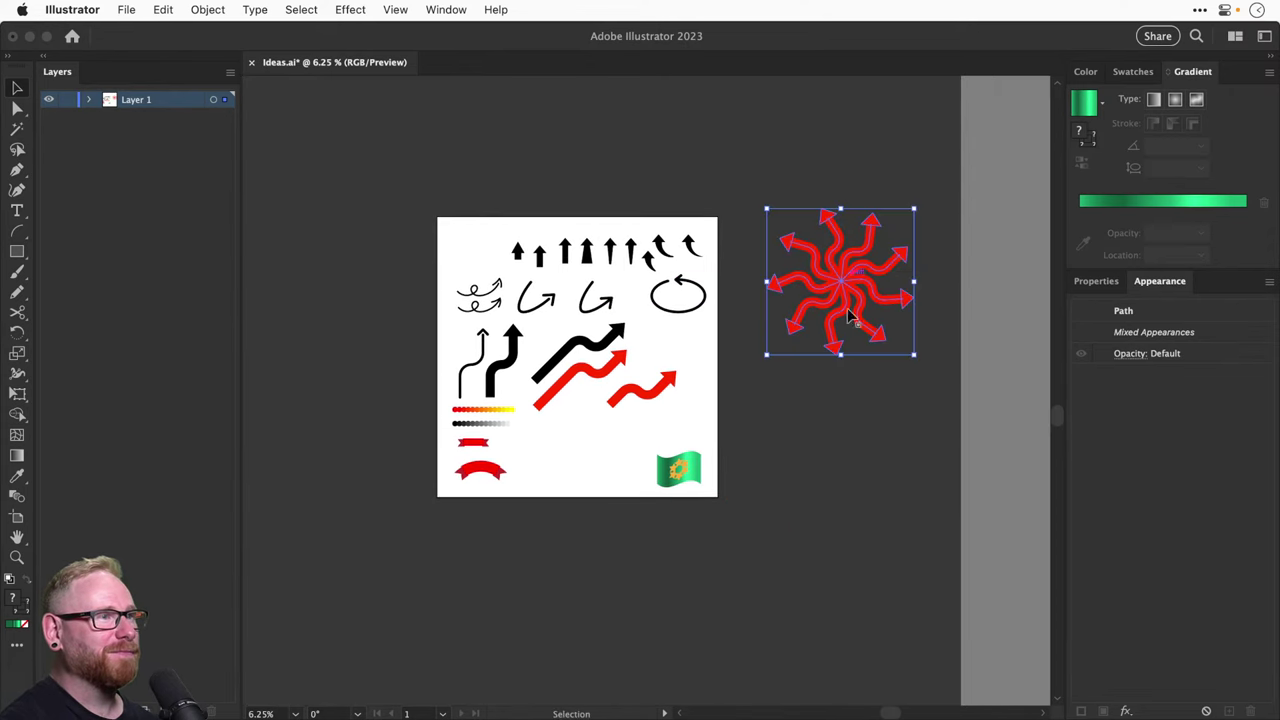
left_click(847, 448)
key("a")
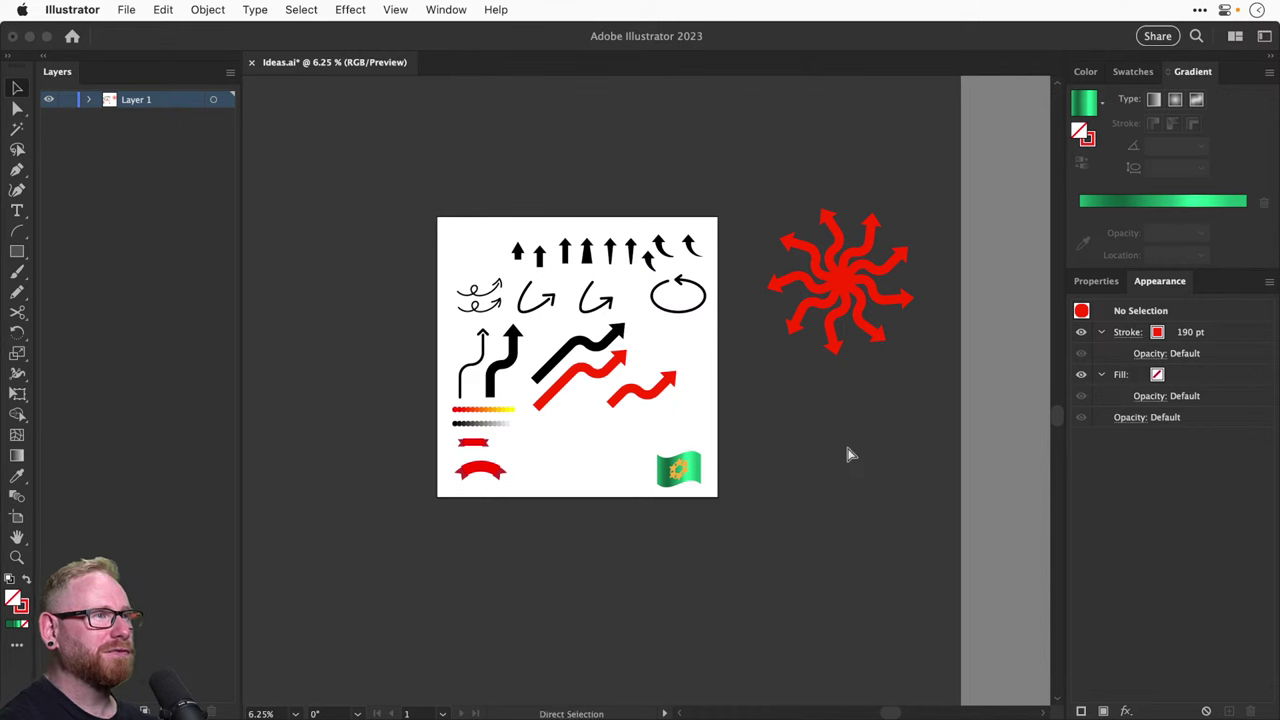
key("super+s")
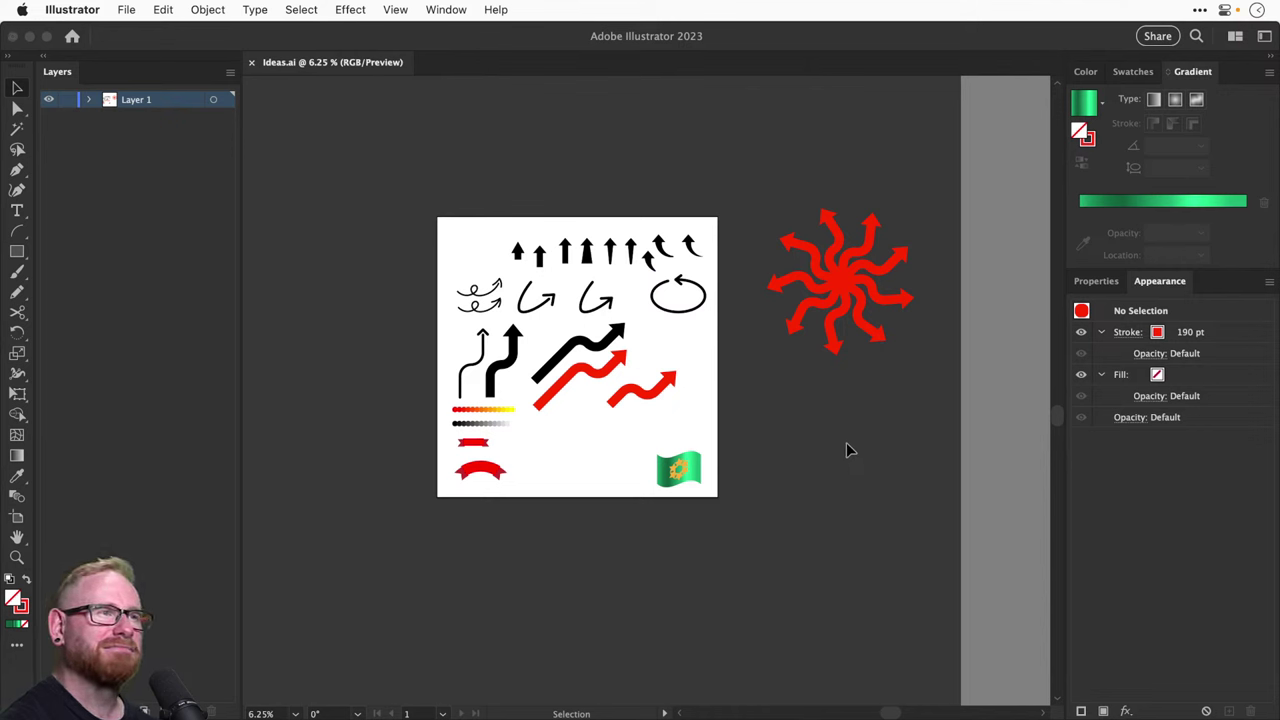
Zoom into the Ideas artboard and place a copy of the third curly arrow lower down
key("z")
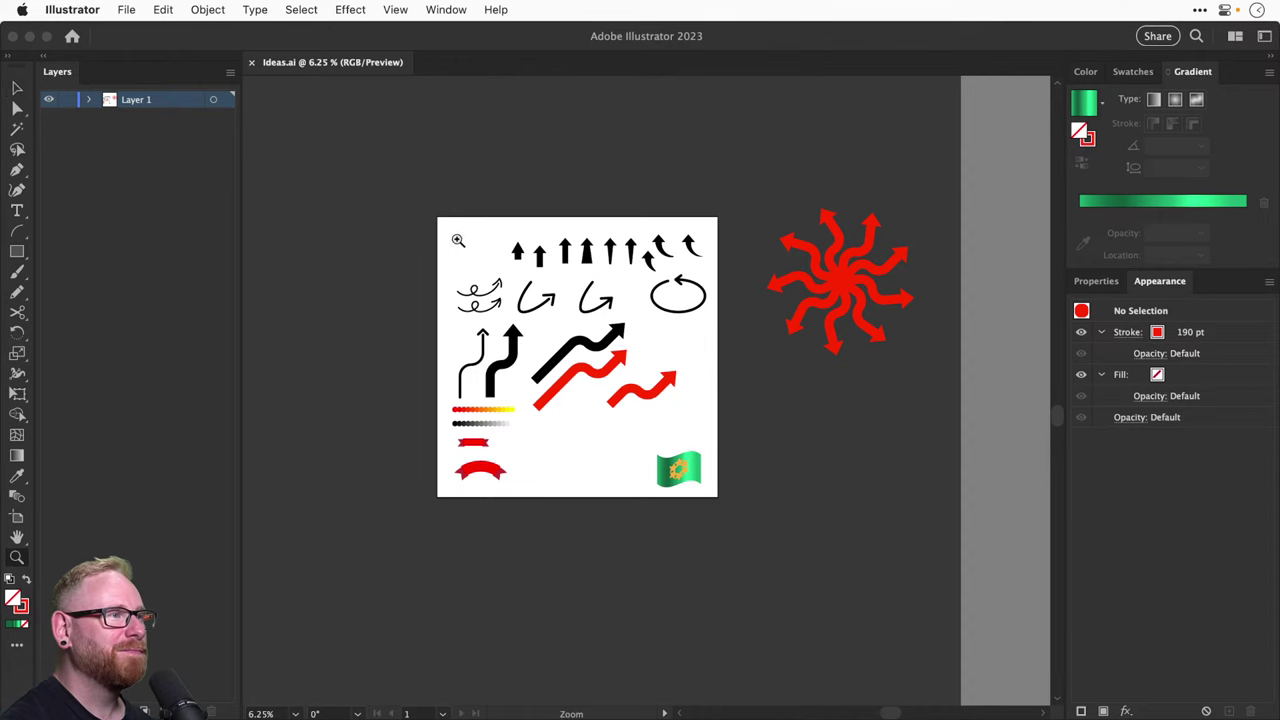
left_click_drag(443, 218, 740, 478)
scroll(700, 430, "down", 2)
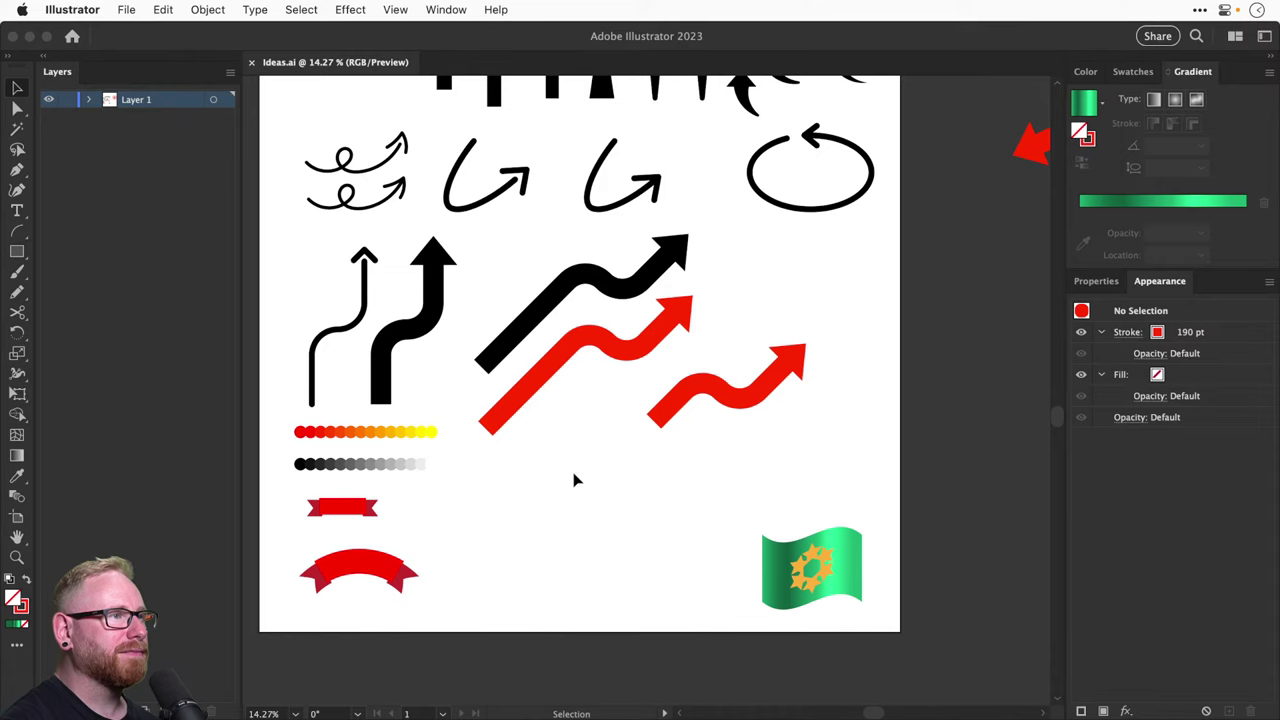
scroll(575, 480, "up", 3)
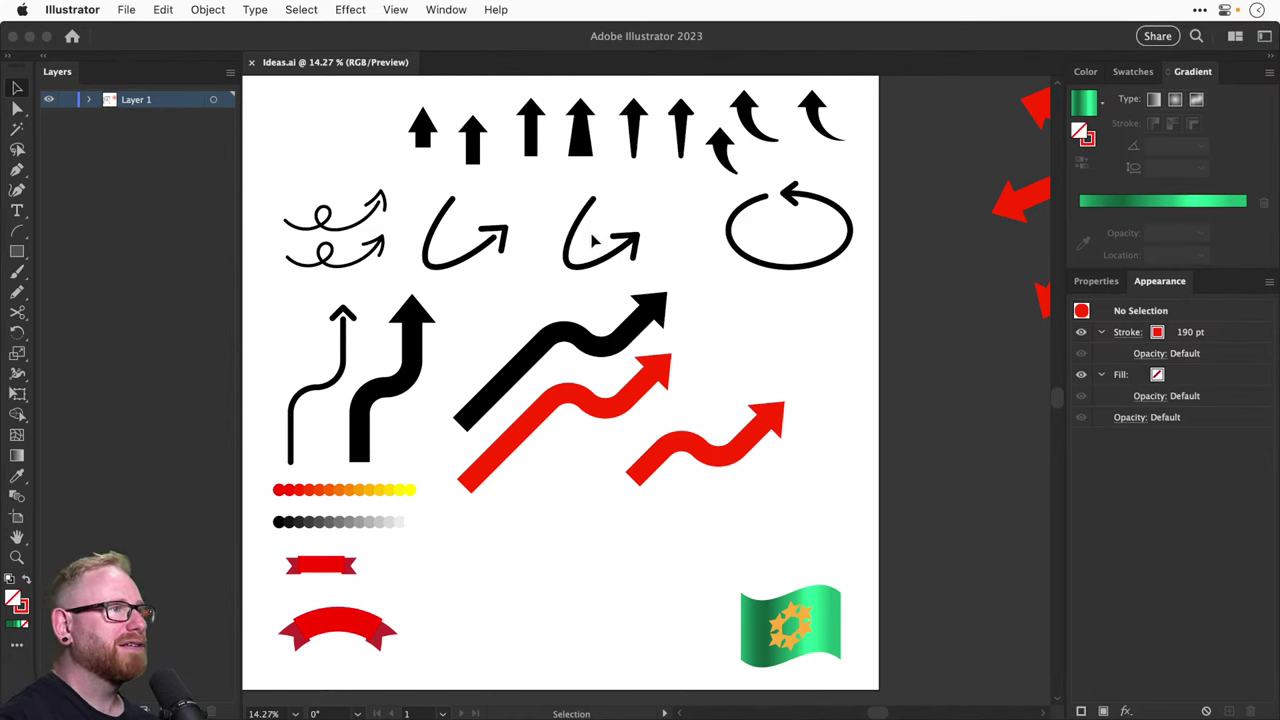
left_click_drag(625, 236, 607, 591)
Show the Brushes panel and open the Artistic_Calligraphic brush library
left_click(464, 11)
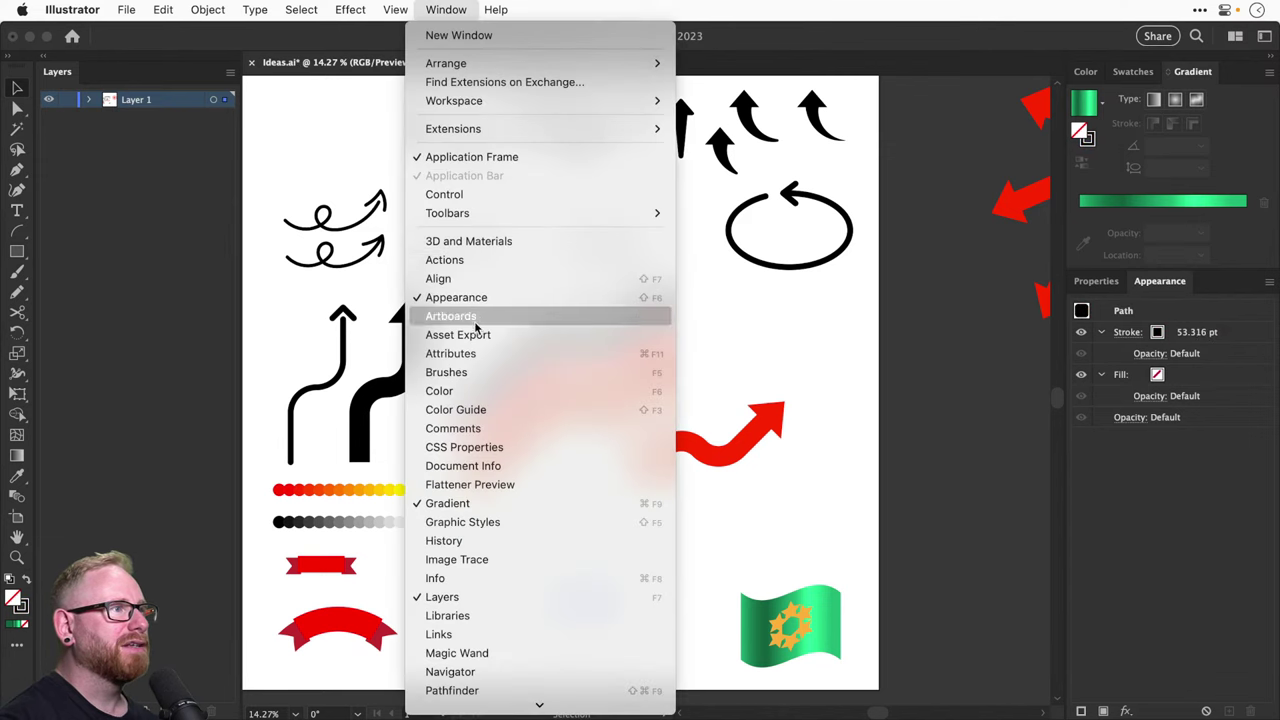
left_click(447, 372)
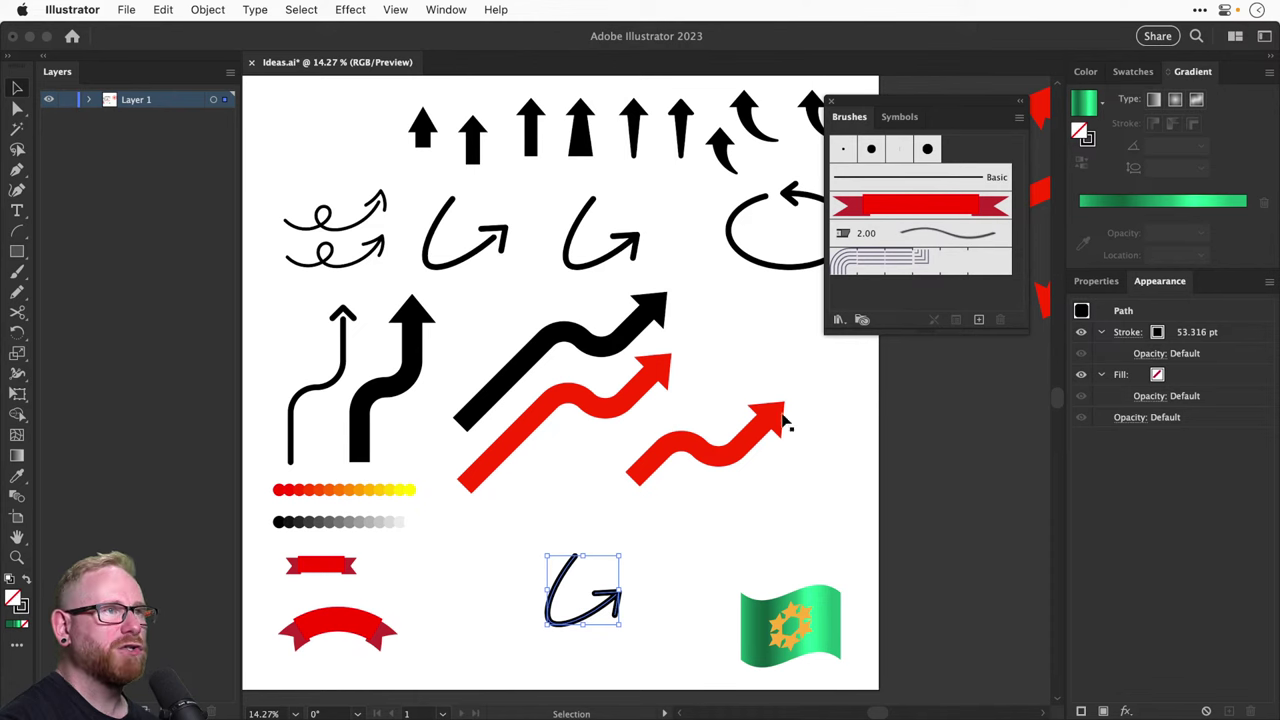
left_click(1019, 117)
mouse_move(1096, 440)
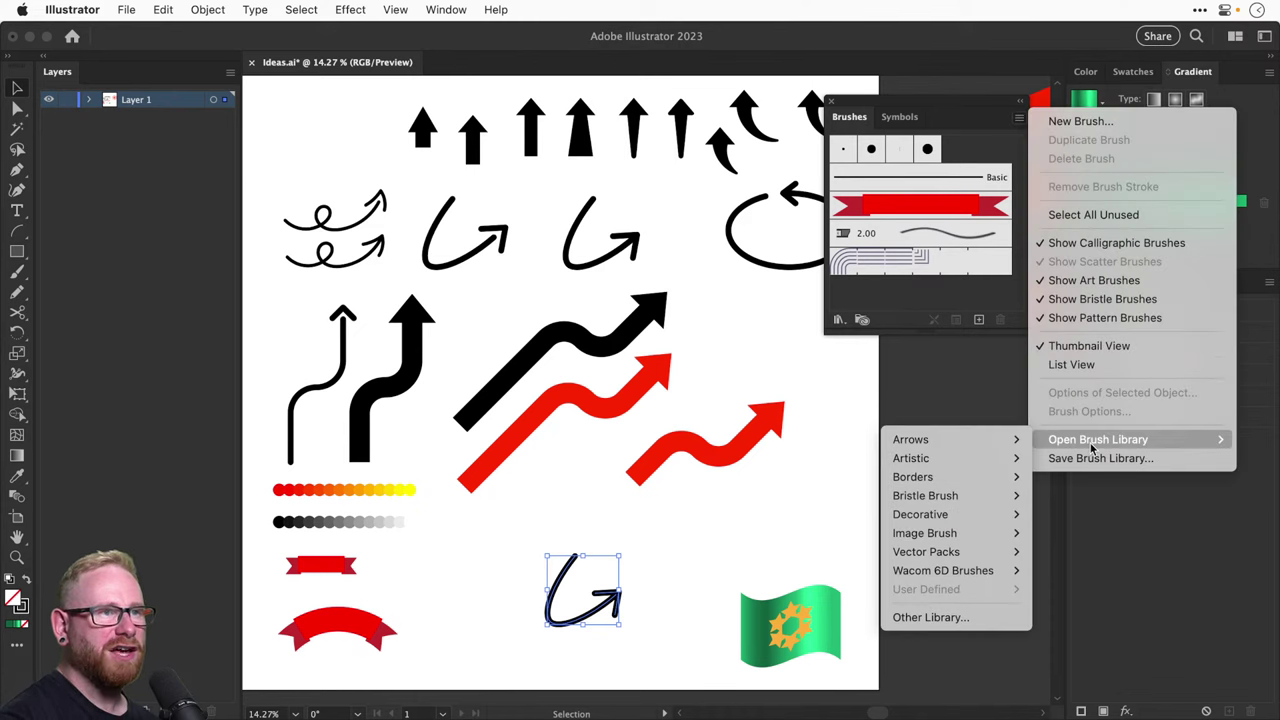
mouse_move(930, 461)
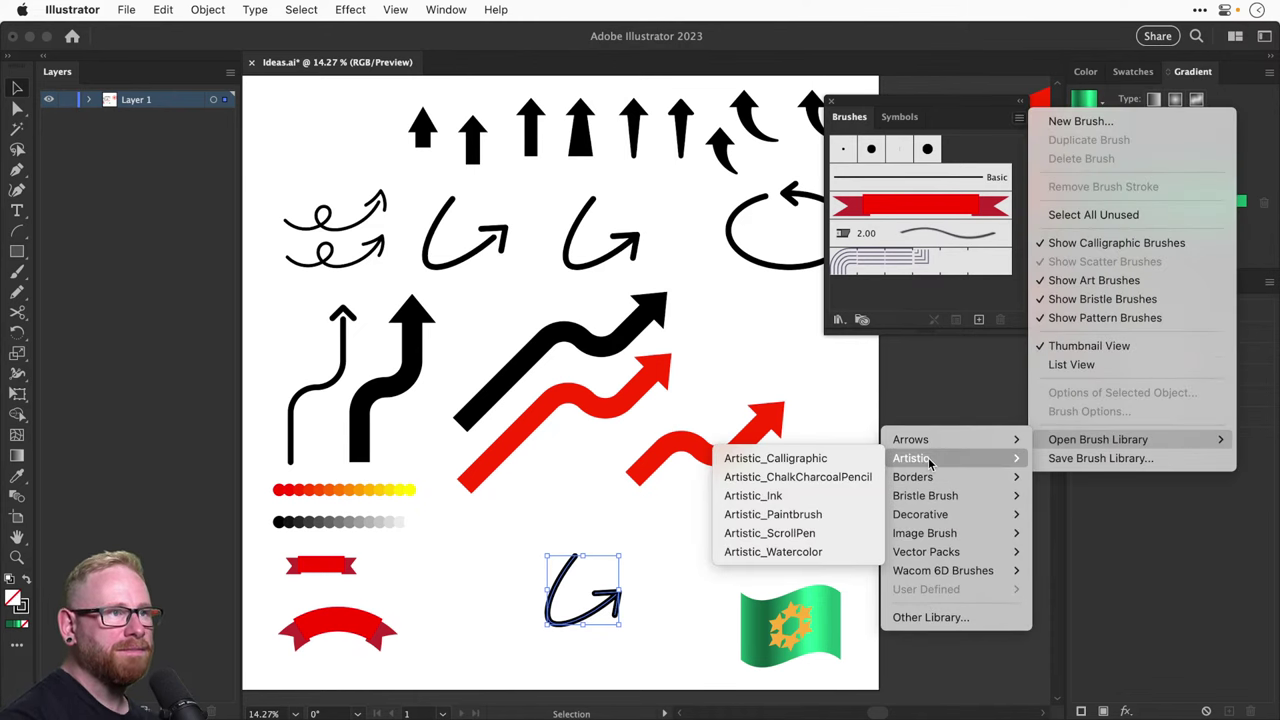
left_click(803, 459)
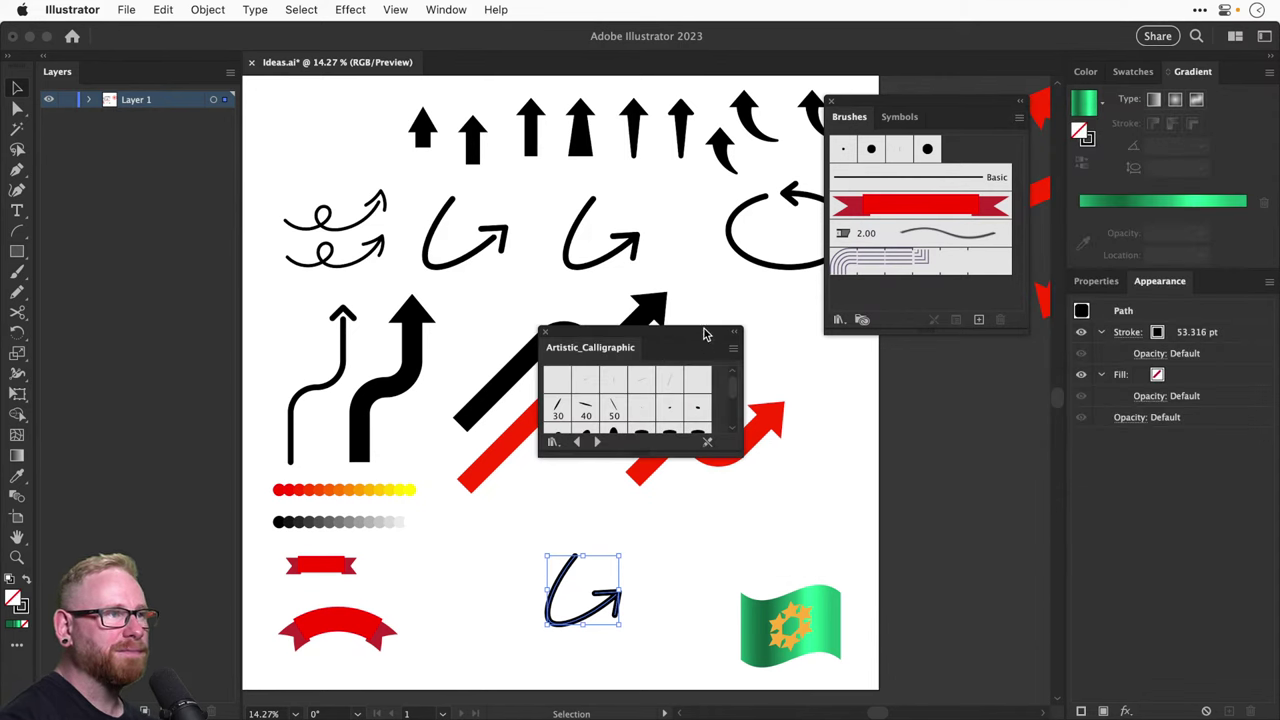
Move the library panel off the artwork, enlarge it, and zoom in on the curly arrow
mouse_move(705, 345)
left_mouse_down()
mouse_move(916, 356)
mouse_move(996, 407)
left_mouse_up()
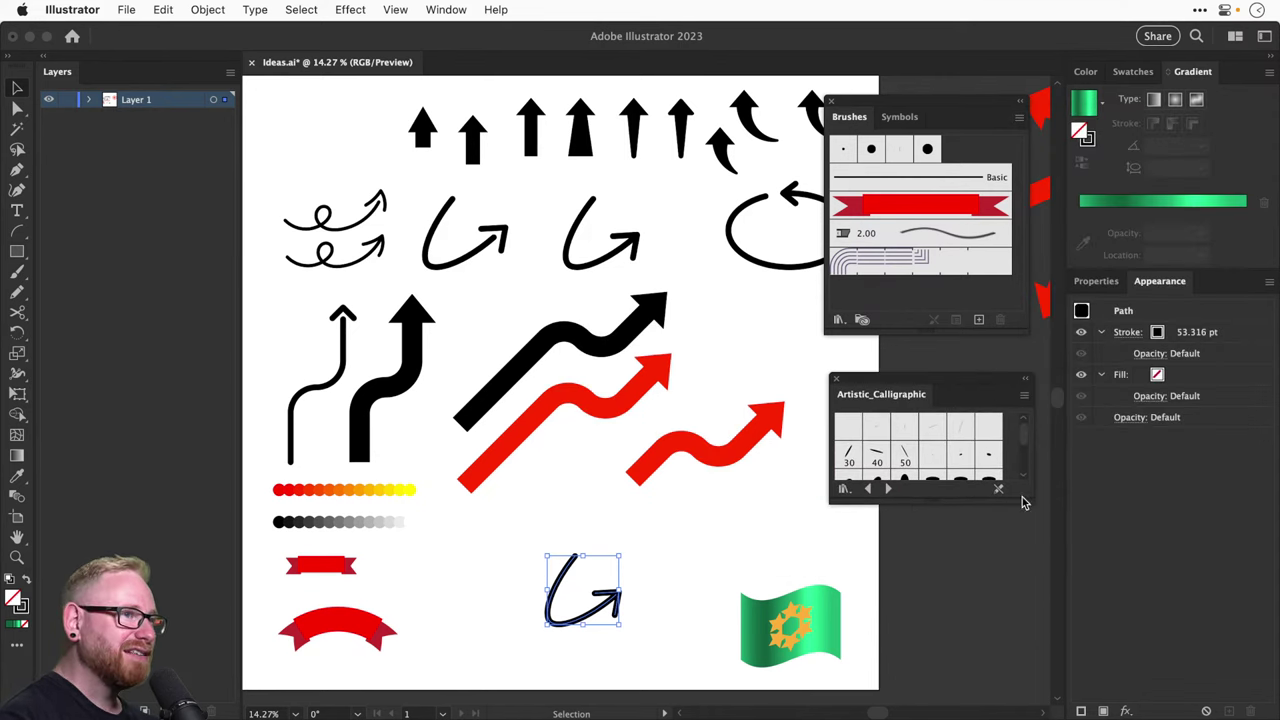
left_click_drag(1024, 500, 1024, 572)
key("super+equal")
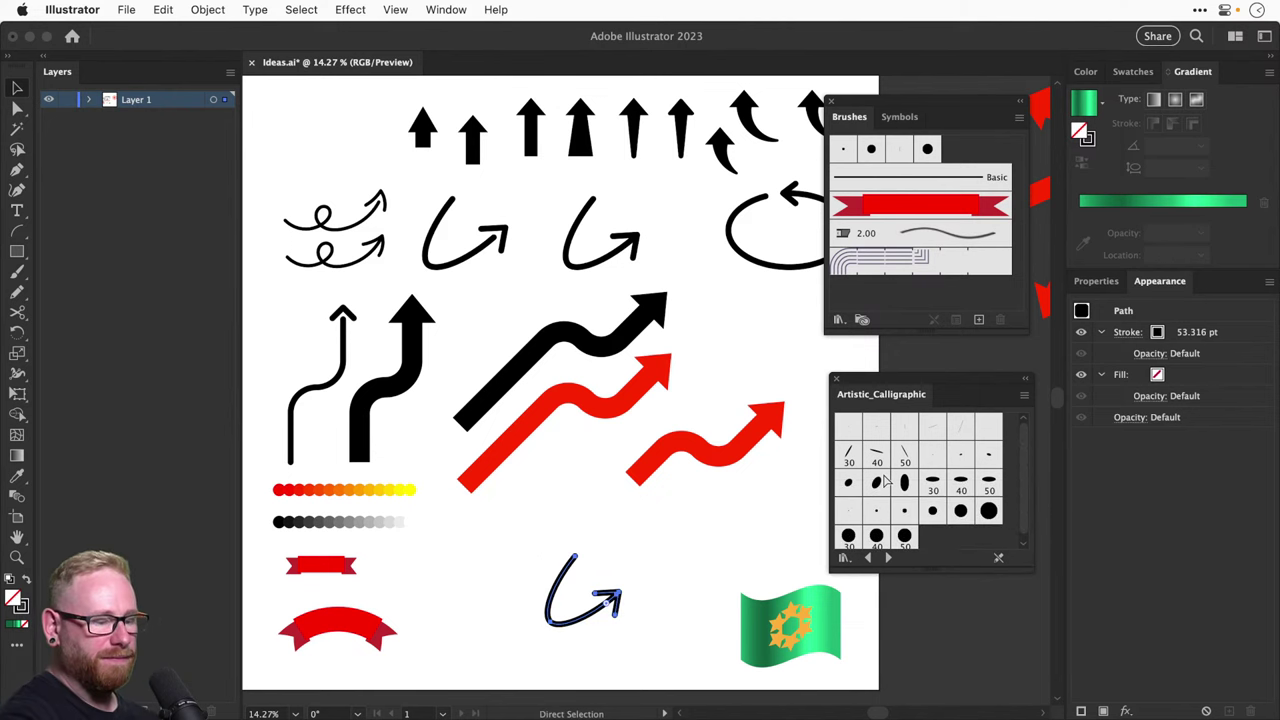
Try the 40 pt calligraphic brush, undo it, and apply an Artistic_ChalkCharcoalPencil charcoal brush
left_click(876, 458)
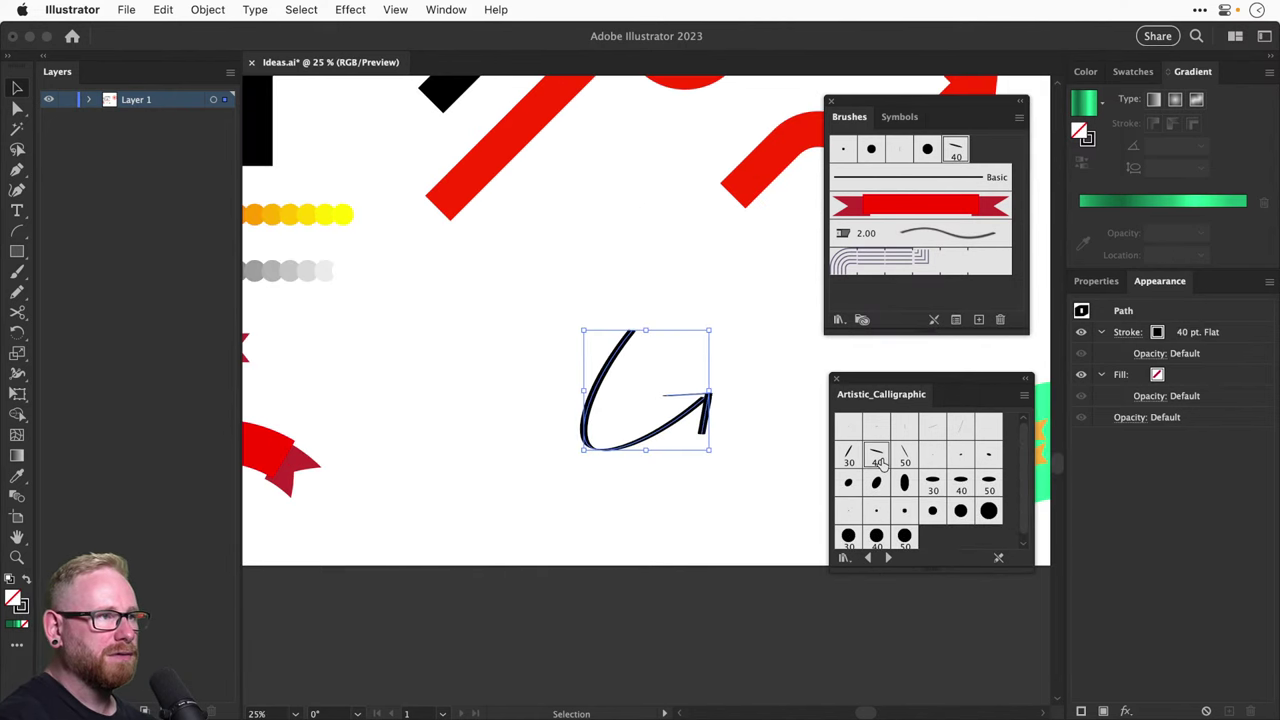
key("super+z")
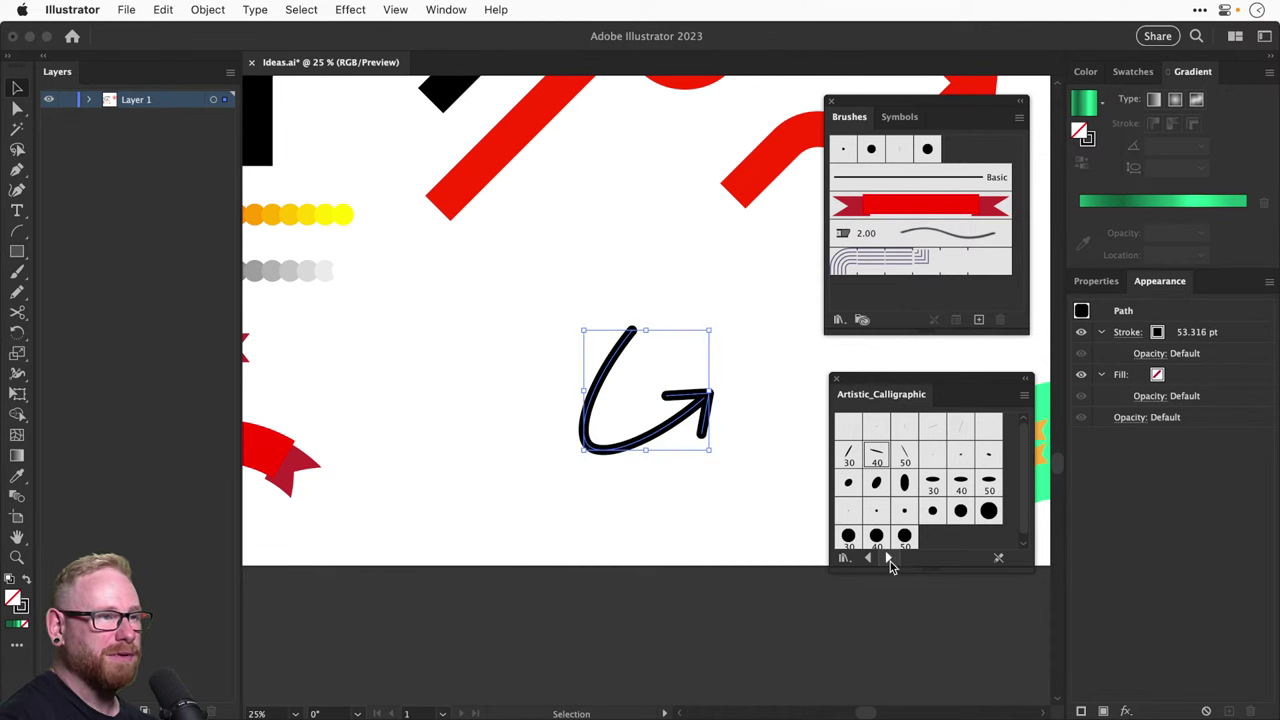
left_click(889, 558)
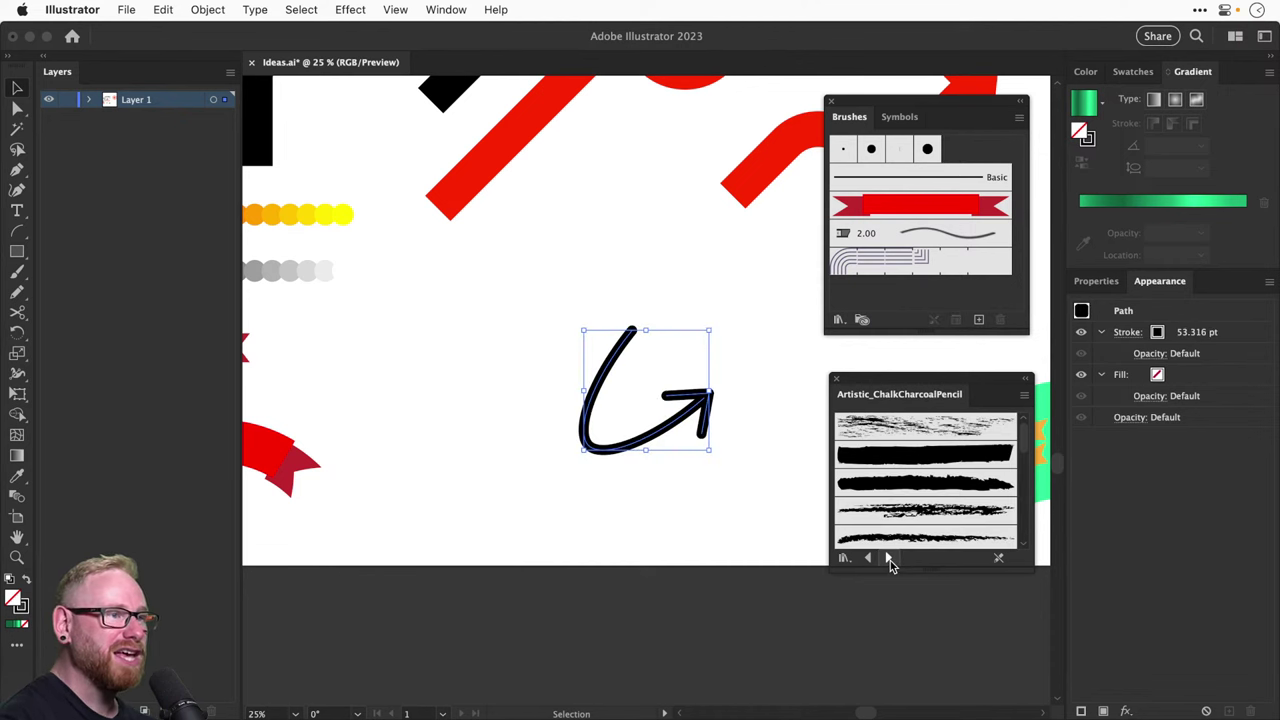
left_click(918, 538)
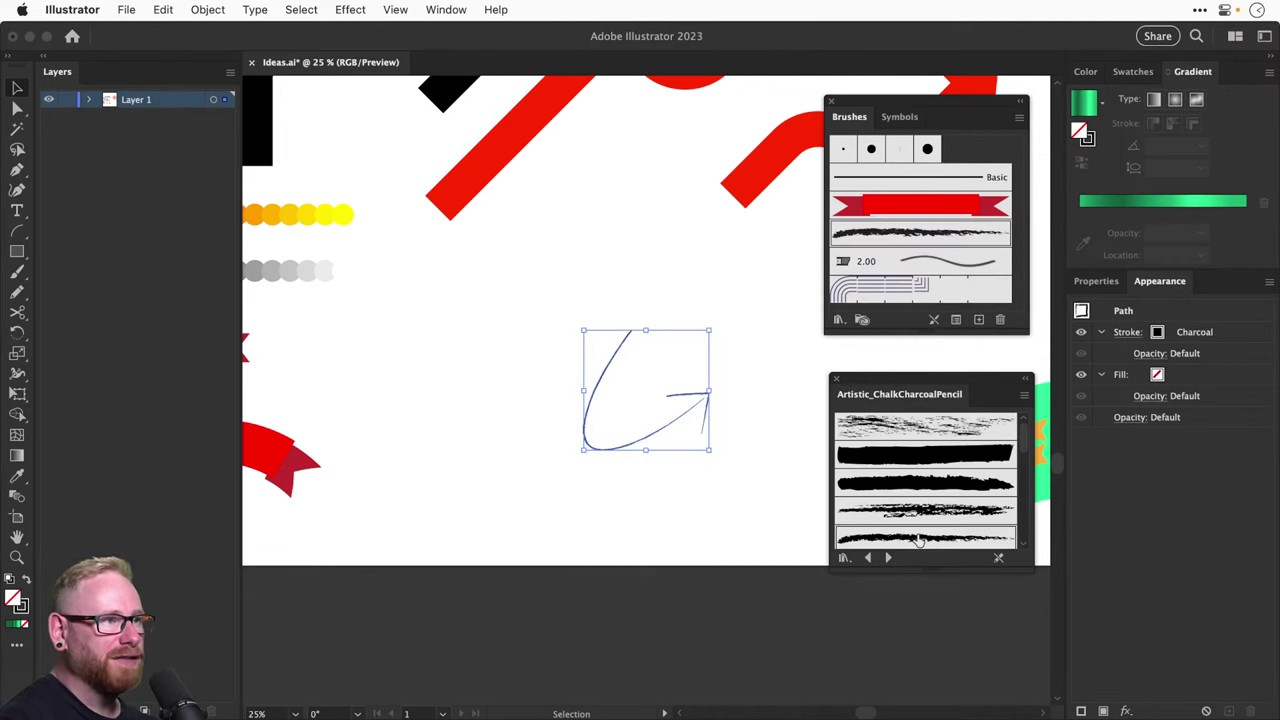
Set the charcoal stroke to 10 pt and settle on the thick charcoal brush
left_click(1094, 281)
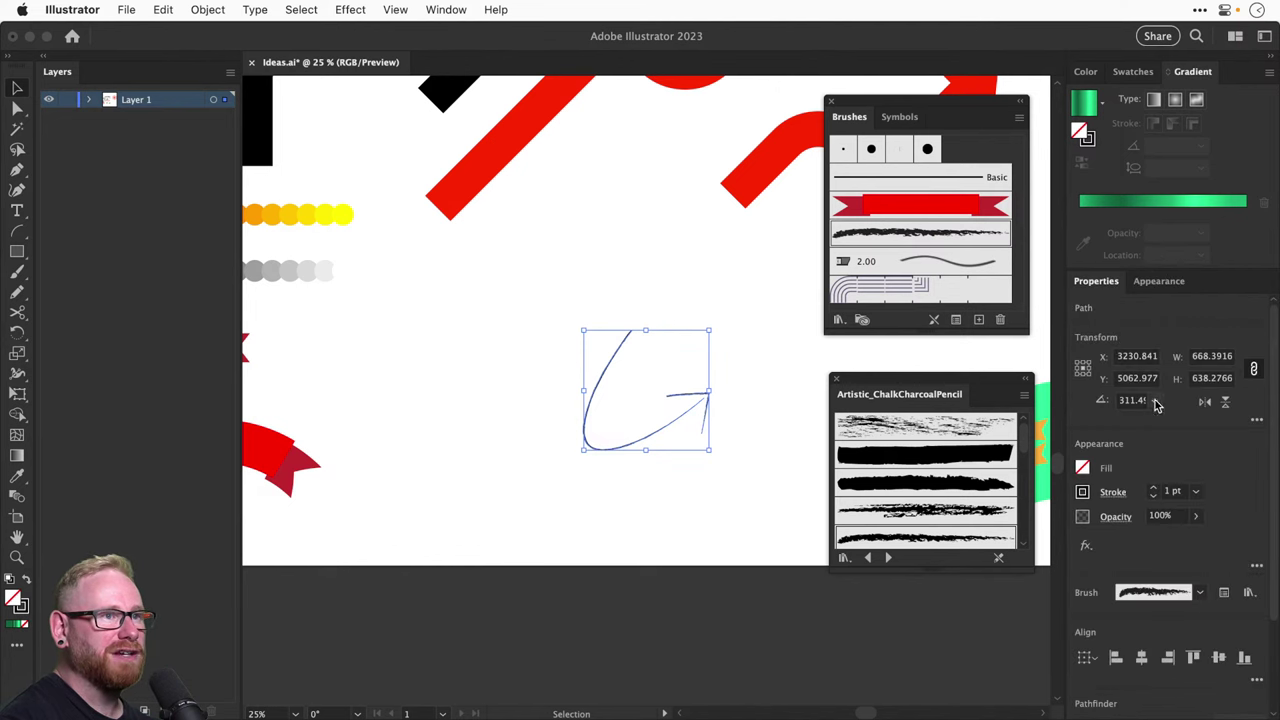
left_click(1152, 489)
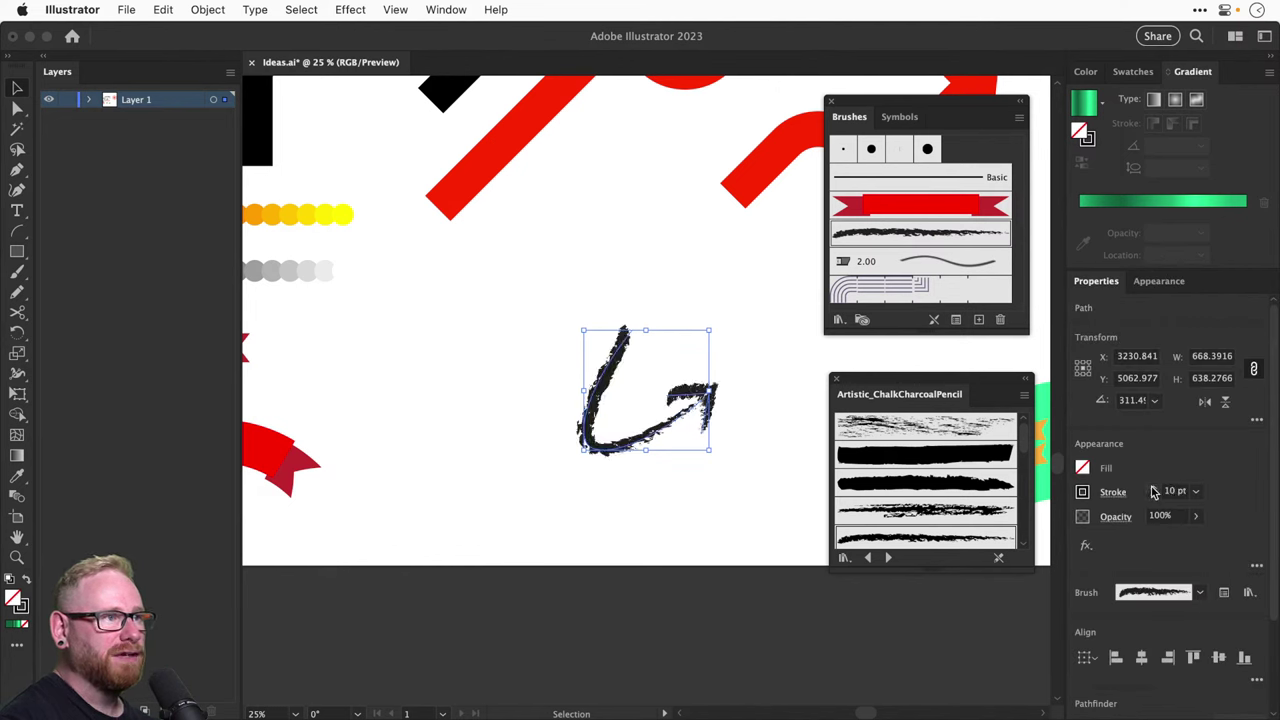
scroll(937, 503, "down", 1)
scroll(928, 525, "down", 2)
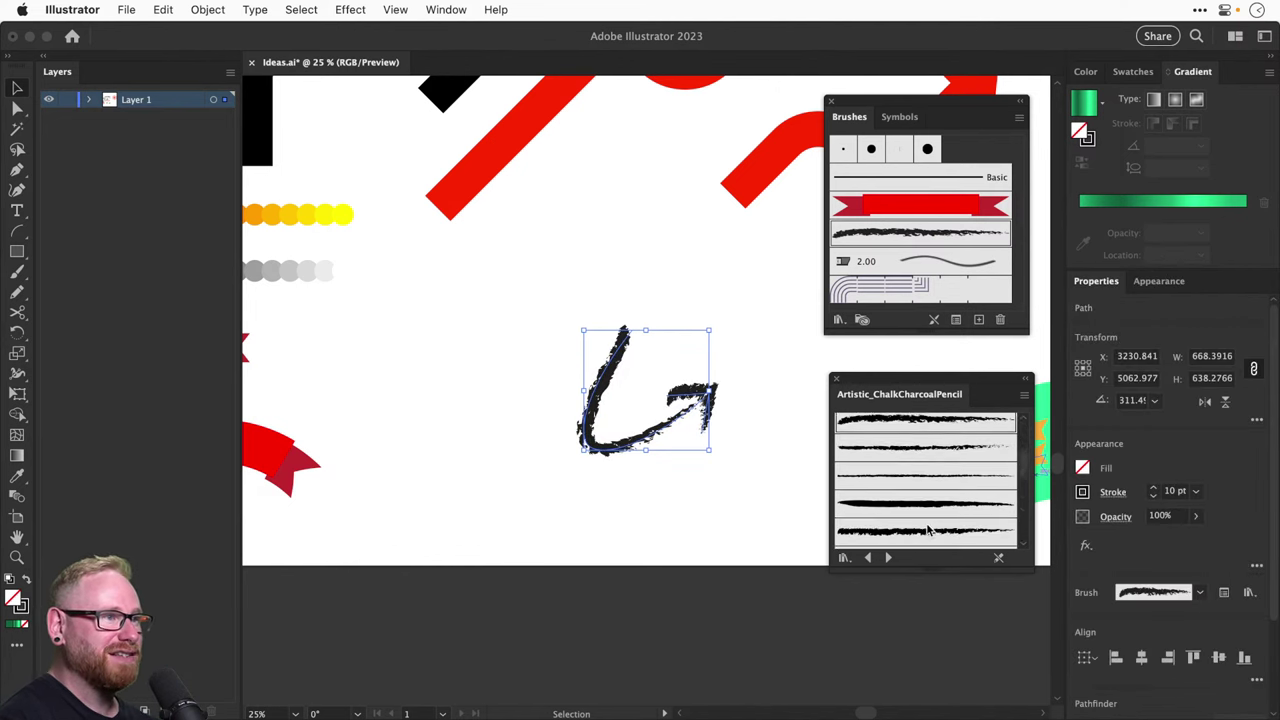
left_click(920, 469)
left_click(922, 488)
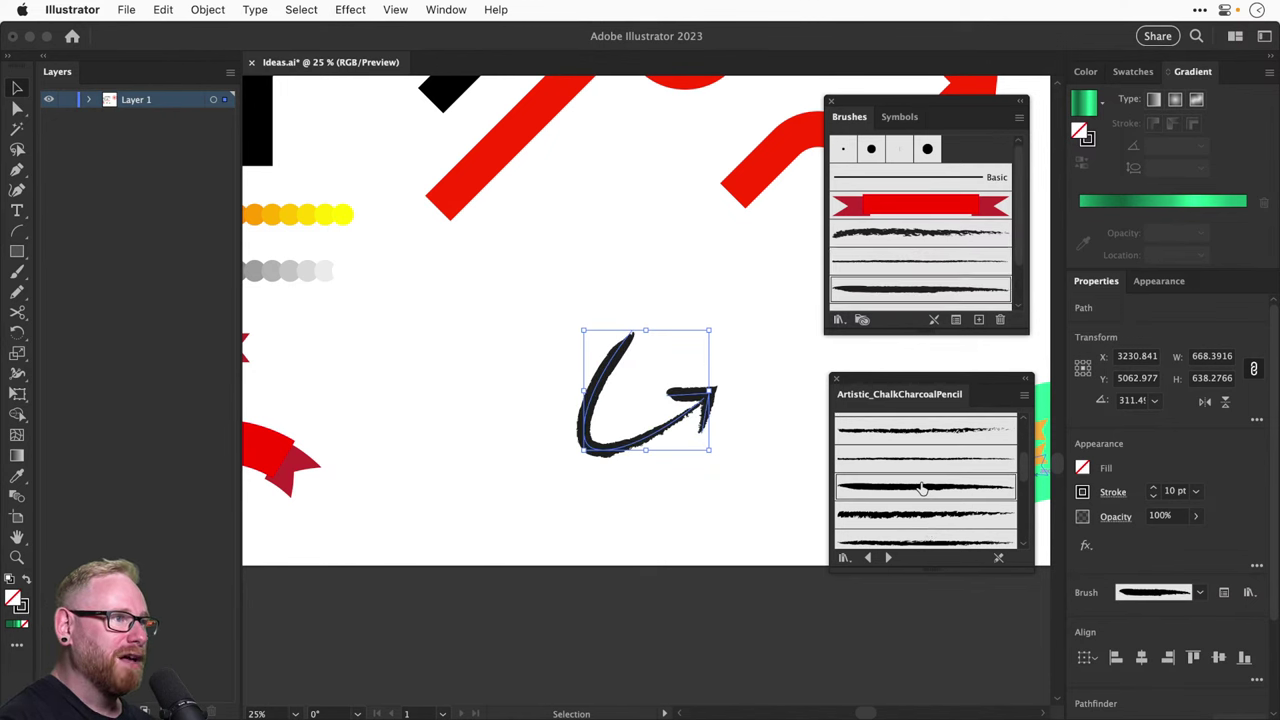
key("super+shift+a")
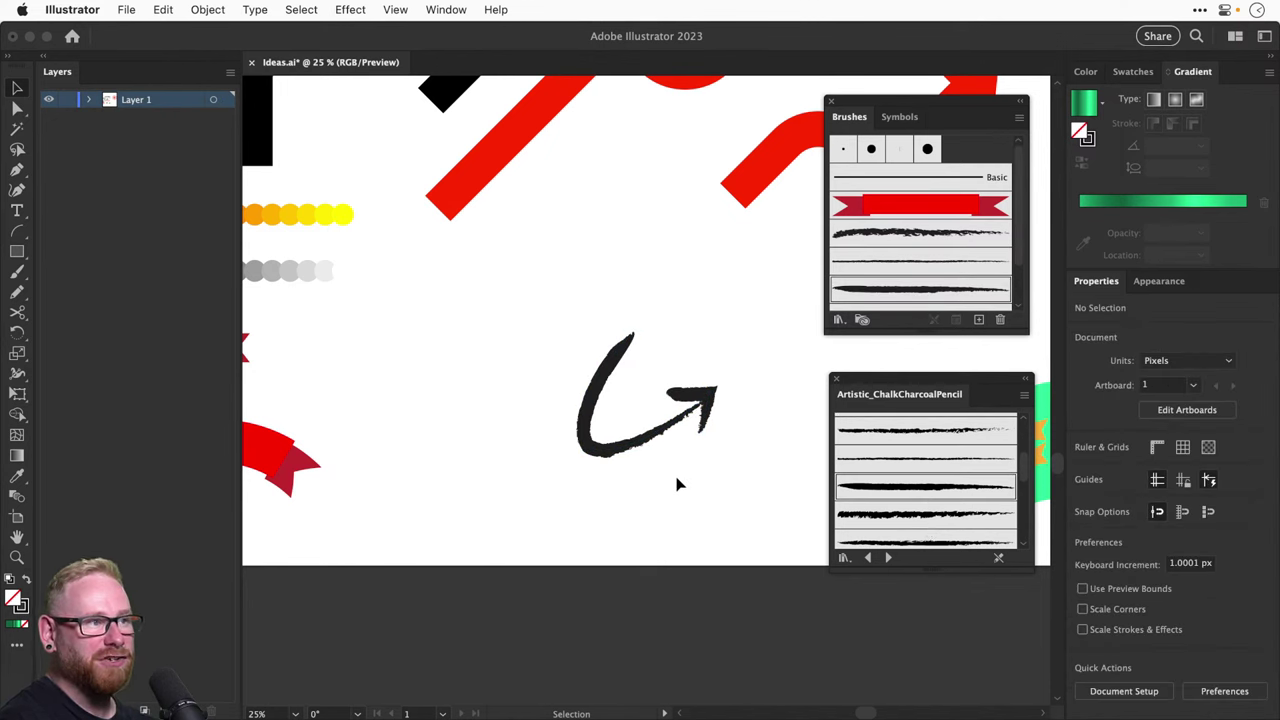
Copy the charcoal arrow and give the copy the thin top chalk brush
left_click(714, 414)
mouse_move(714, 414)
left_mouse_down()
mouse_move(480, 343)
mouse_move(725, 431)
left_mouse_up()
left_click(942, 432)
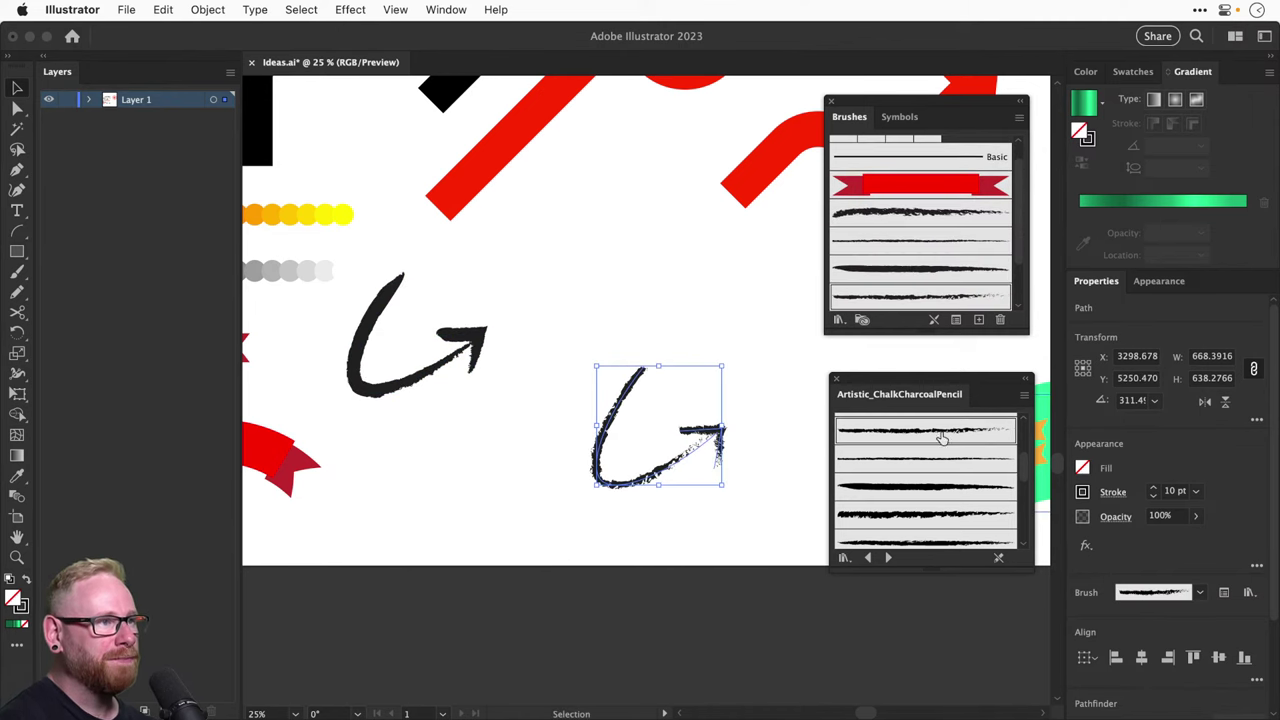
scroll(941, 463, "down", 2)
left_click(937, 460)
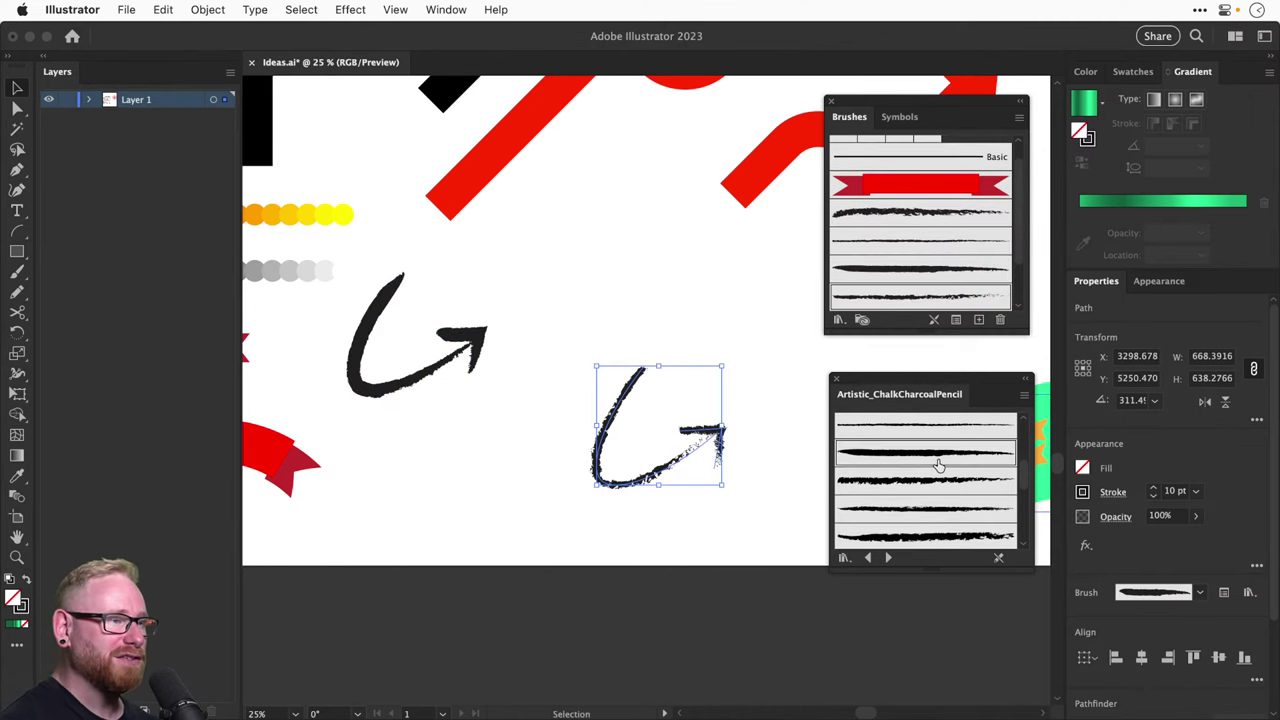
left_click(940, 509)
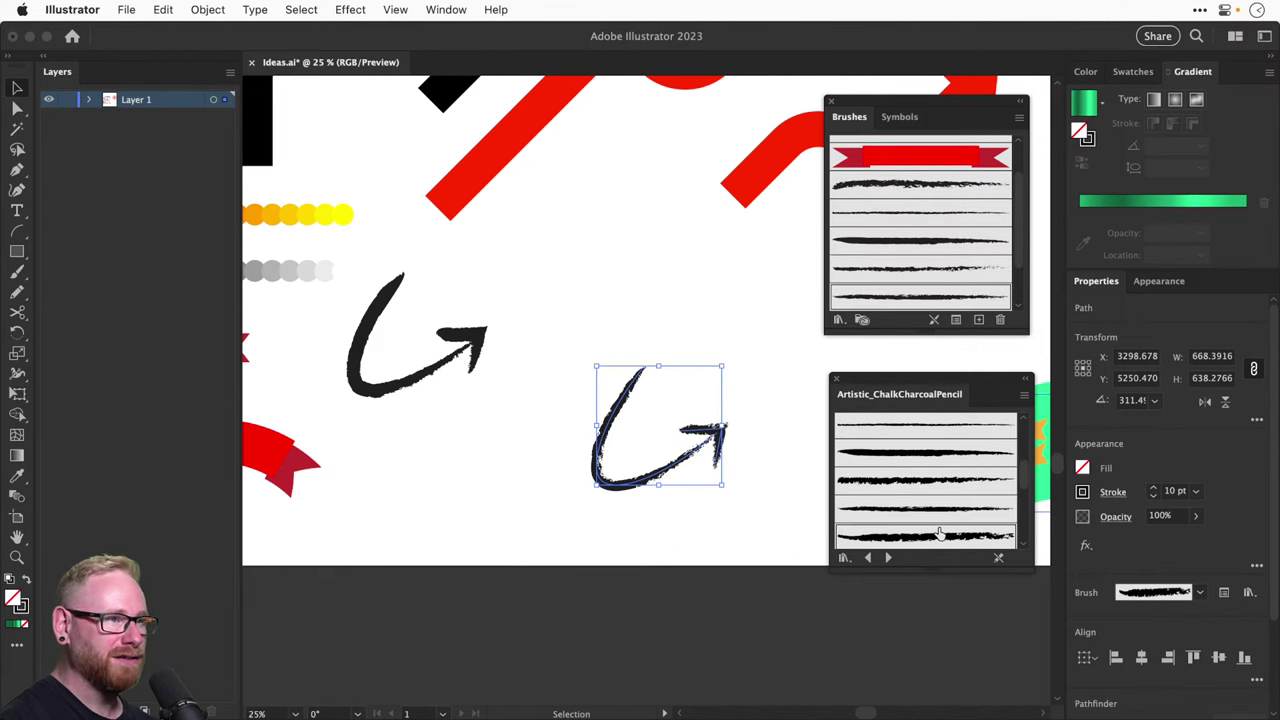
scroll(953, 512, "down", 1)
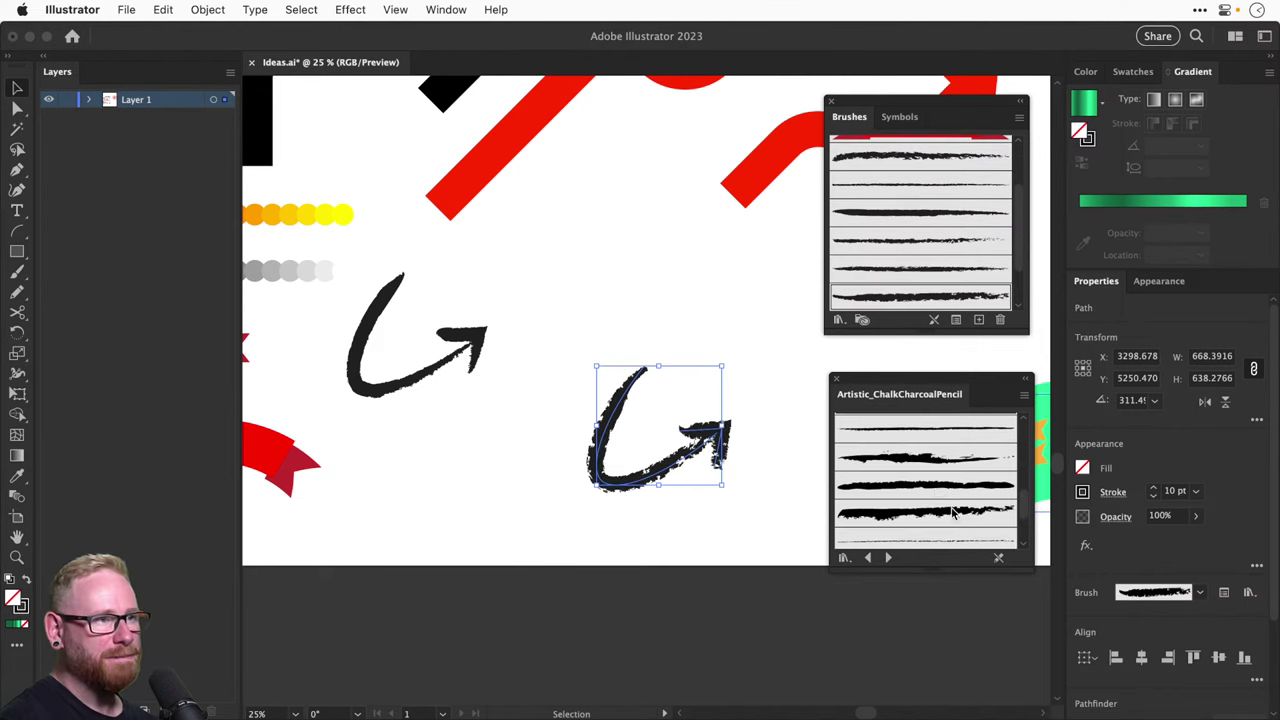
left_click(929, 436)
Zoom in on the chalk arrow copy, raise its arrowhead, and select the whole path
left_click(659, 416)
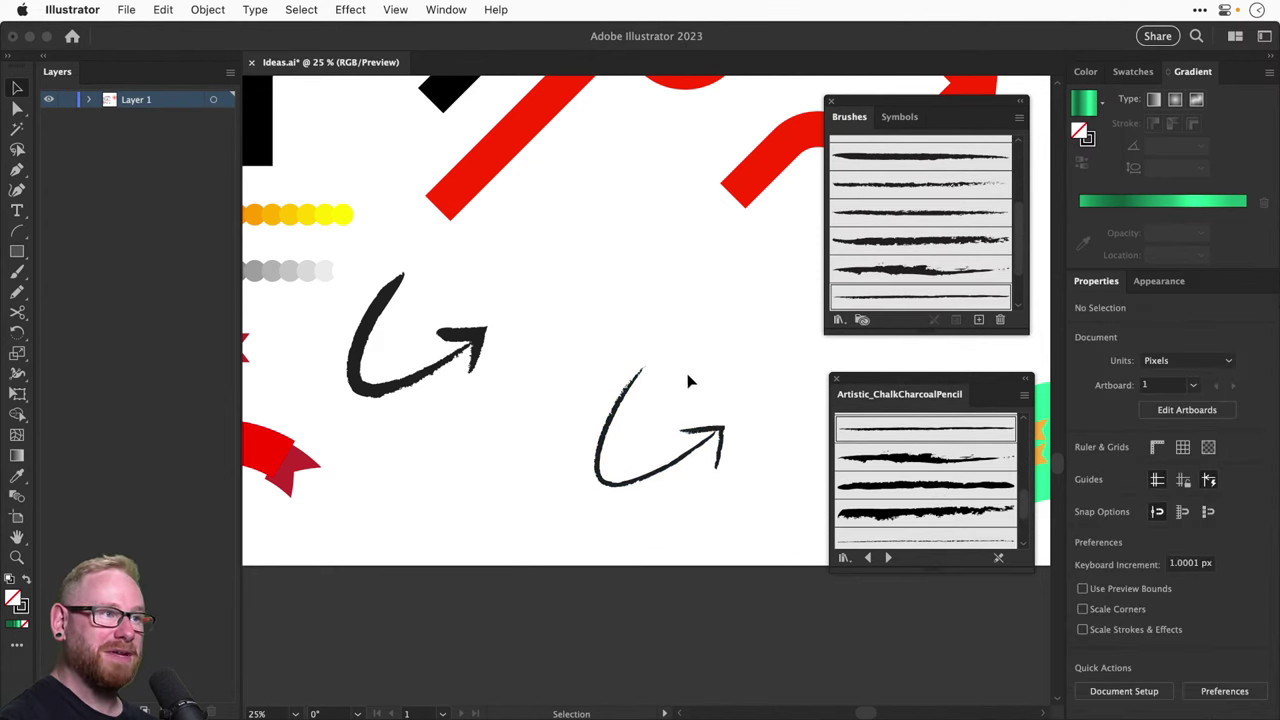
key("z")
left_click_drag(571, 351, 808, 557)
left_click_drag(743, 377, 743, 355)
left_click_drag(572, 518, 737, 261)
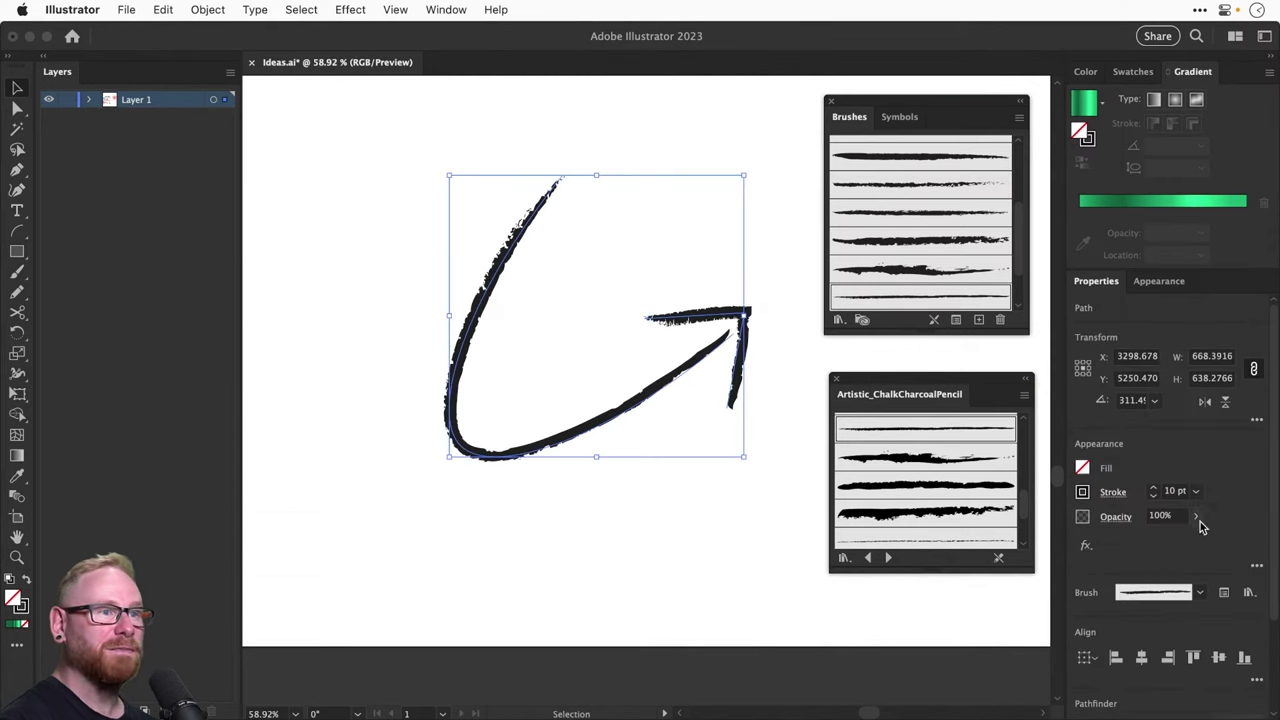
Tune the chalk arrow's stroke weight, up to 25 pt then down to about 12 pt
left_click(1153, 487)
left_click(1153, 487)
left_click(1153, 487)
left_click(1153, 487)
left_click(1154, 487)
left_click(1154, 487)
left_click(1154, 487)
left_click(1154, 487)
left_click(1154, 488)
left_click(1154, 488)
left_click(1154, 488)
left_click(1154, 488)
left_click(1154, 488)
left_click(1154, 488)
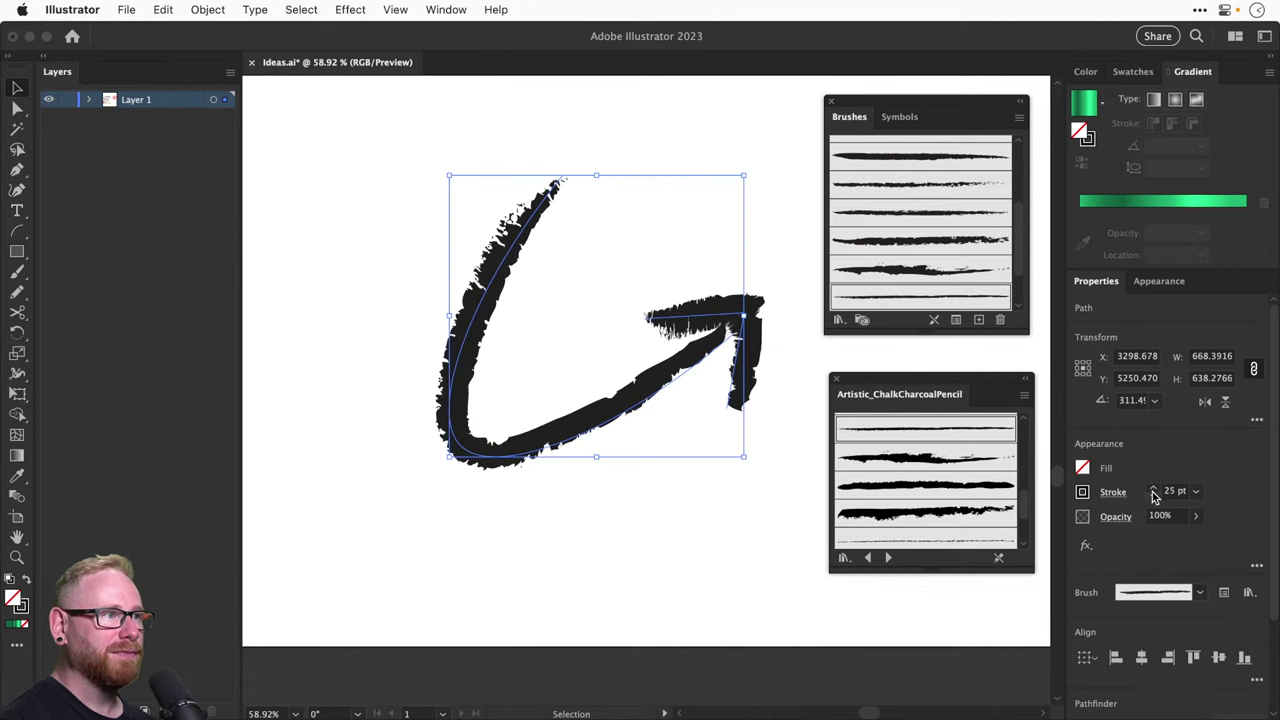
left_click(1154, 495)
left_click(1154, 495)
left_click(1154, 495)
left_click(1154, 495)
left_click(1154, 495)
left_click(1154, 495)
left_click(1154, 495)
left_click(1154, 495)
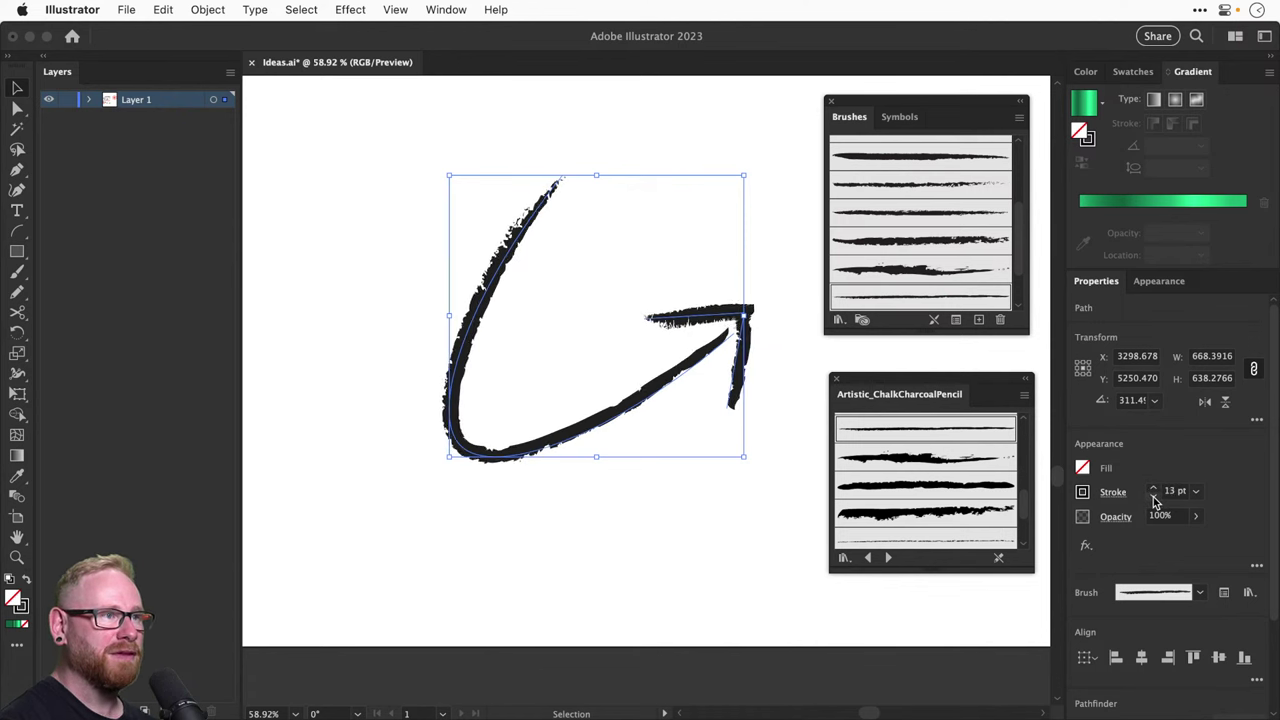
left_click(1154, 495)
left_click(771, 508)
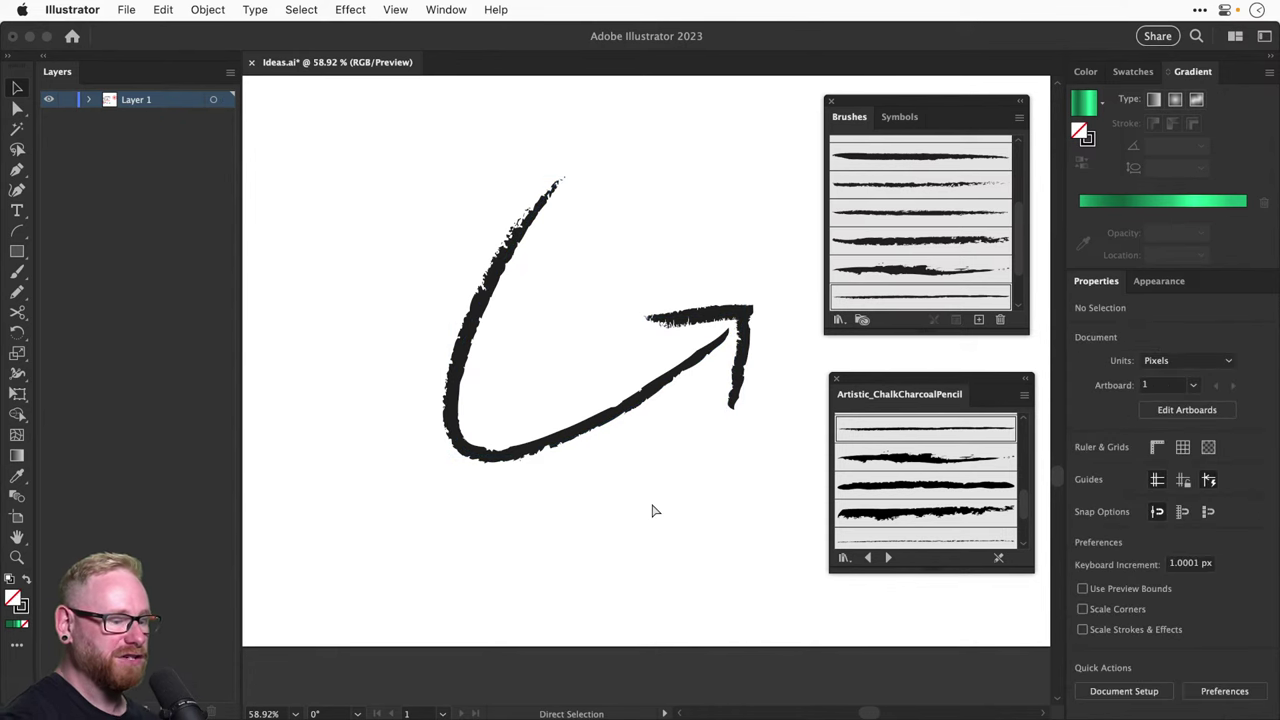
key("super+minus")
key("super+minus")
key("super+minus")
Select the small test arrow and apply the thin bottom chalk brush to it
key("v")
left_click_drag(592, 458, 630, 276)
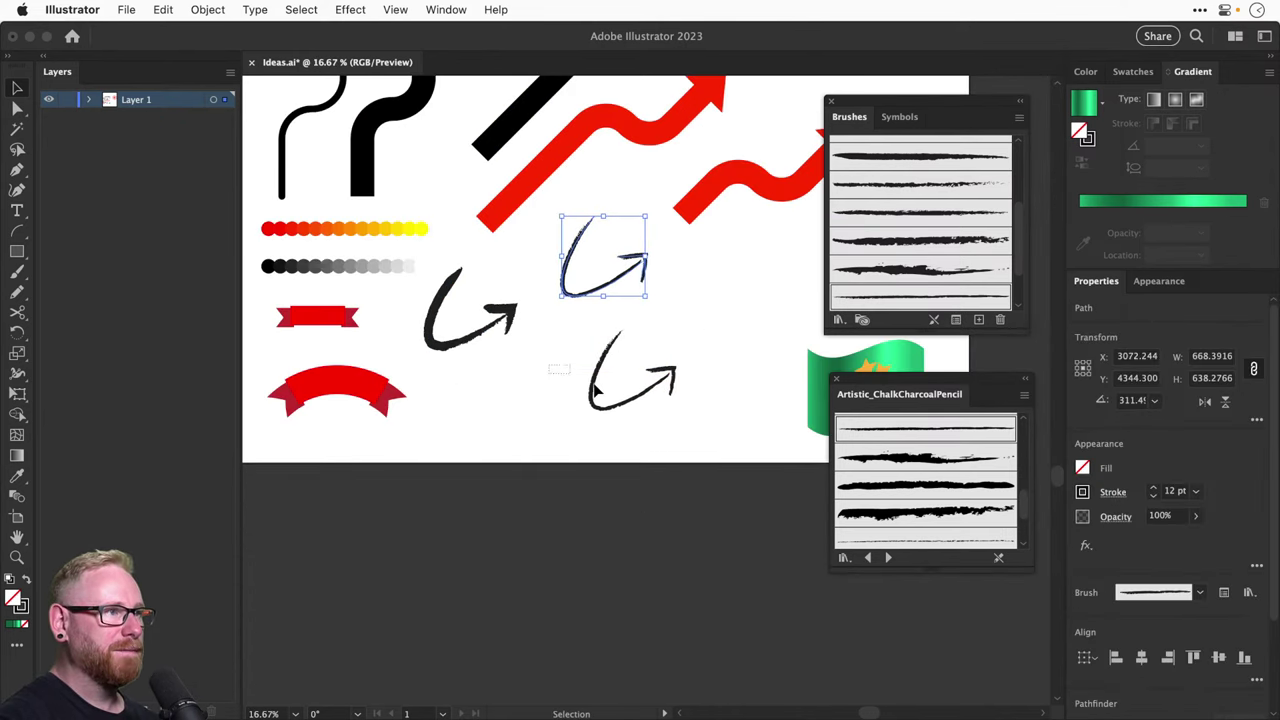
left_click(593, 380)
scroll(895, 515, "down", 2)
left_click(908, 528)
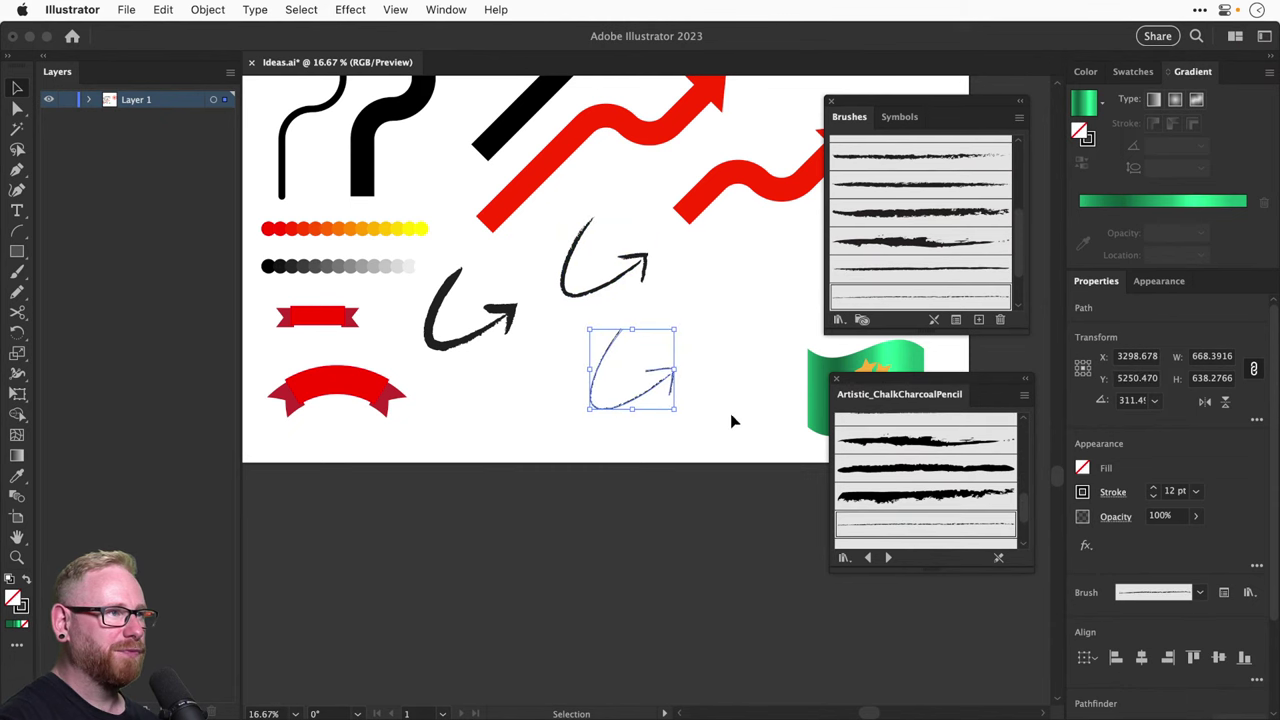
Zoom in on the arrow and try two more chalk brushes, checking the chalk library's options
key("a")
key("super+plus")
key("v")
scroll(913, 475, "up", 2)
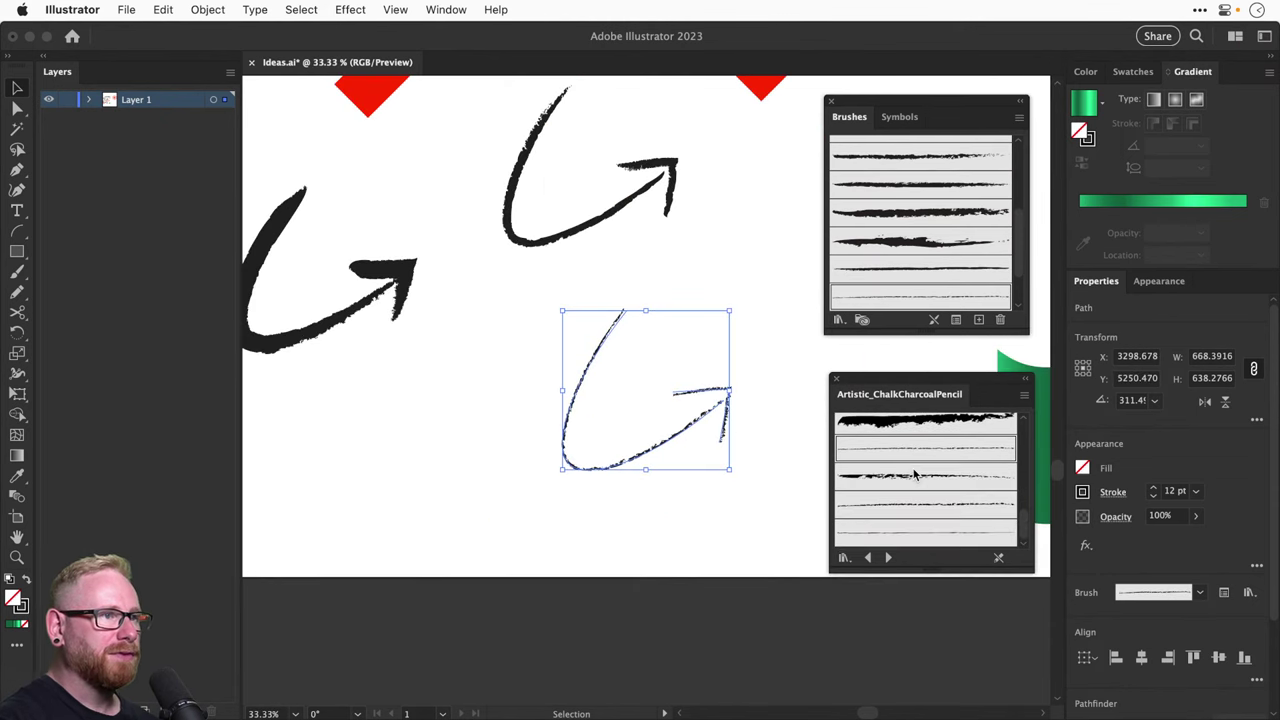
left_click(914, 507)
left_click(916, 477)
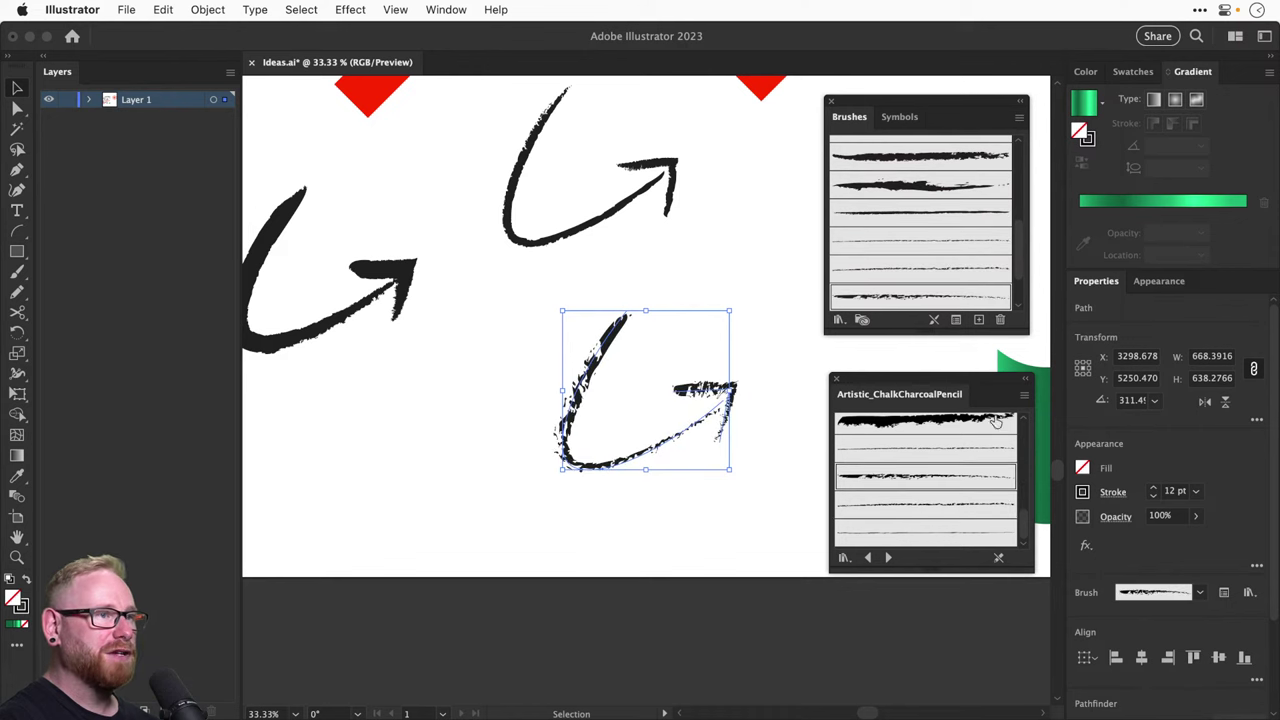
left_click(1024, 396)
left_click(941, 509)
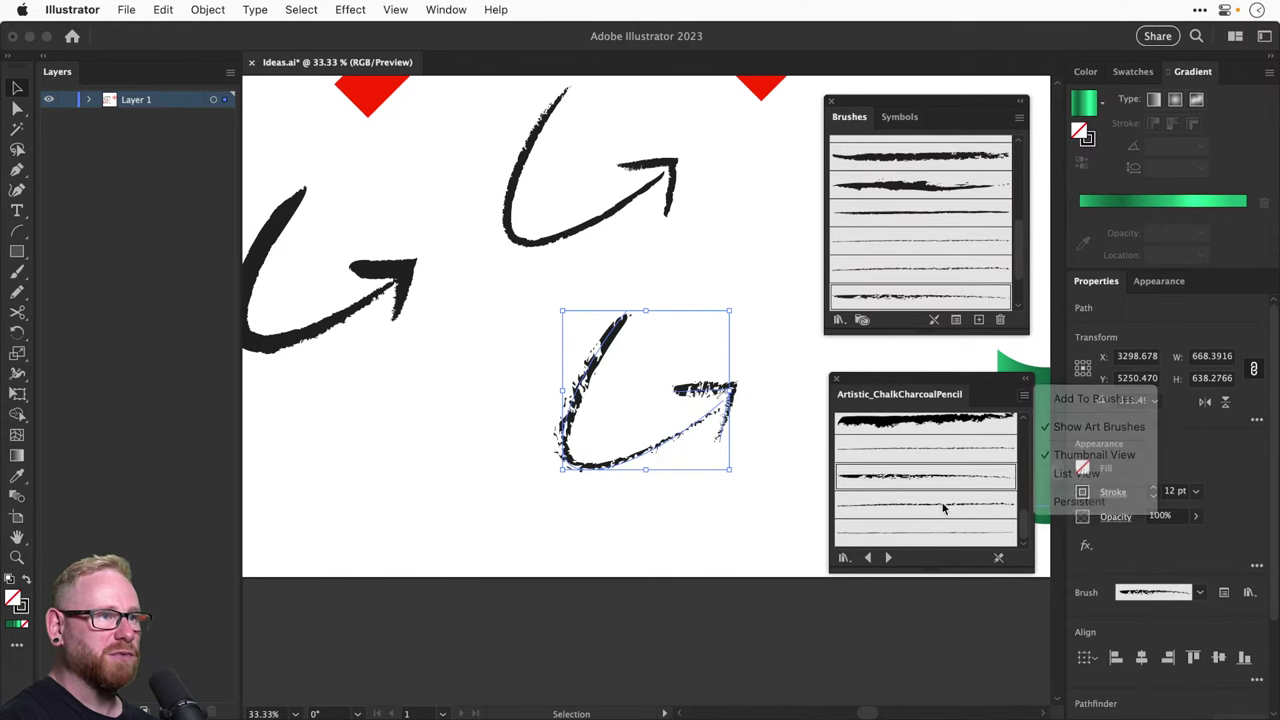
Move to the Artistic_Ink library and try spray, dotted and bold streaky ink brushes
left_click(1019, 117)
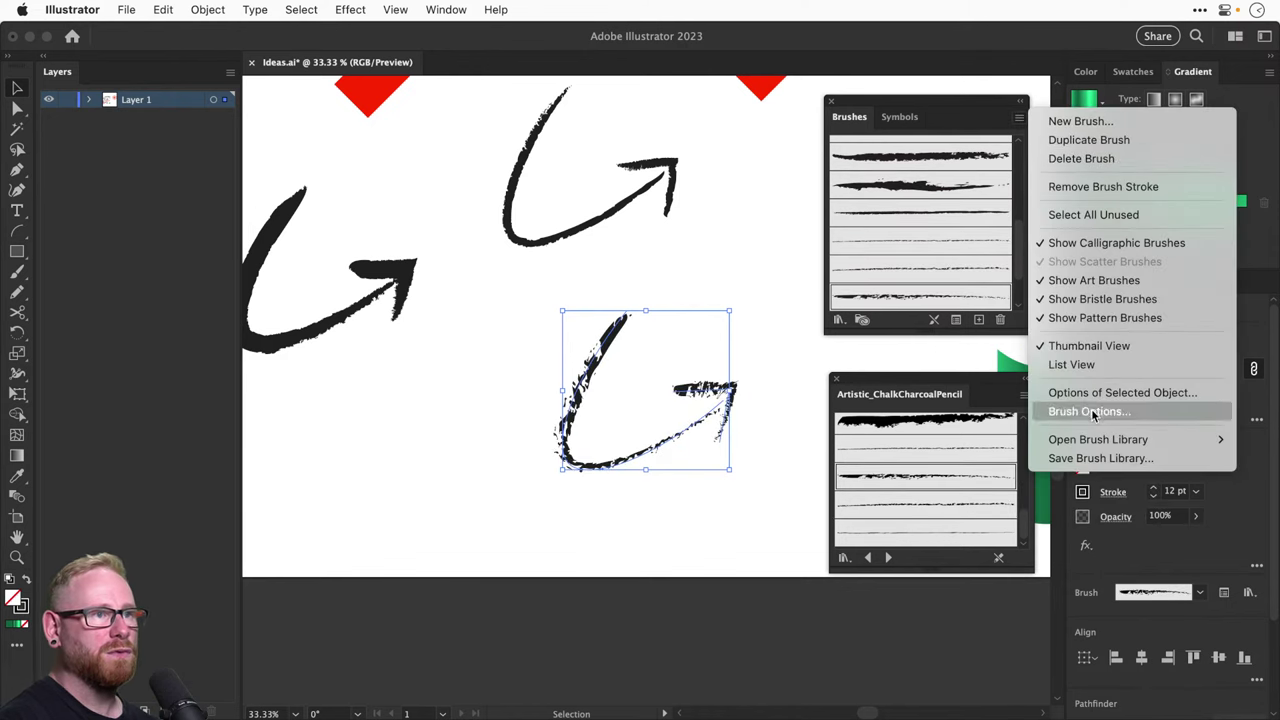
mouse_move(1097, 441)
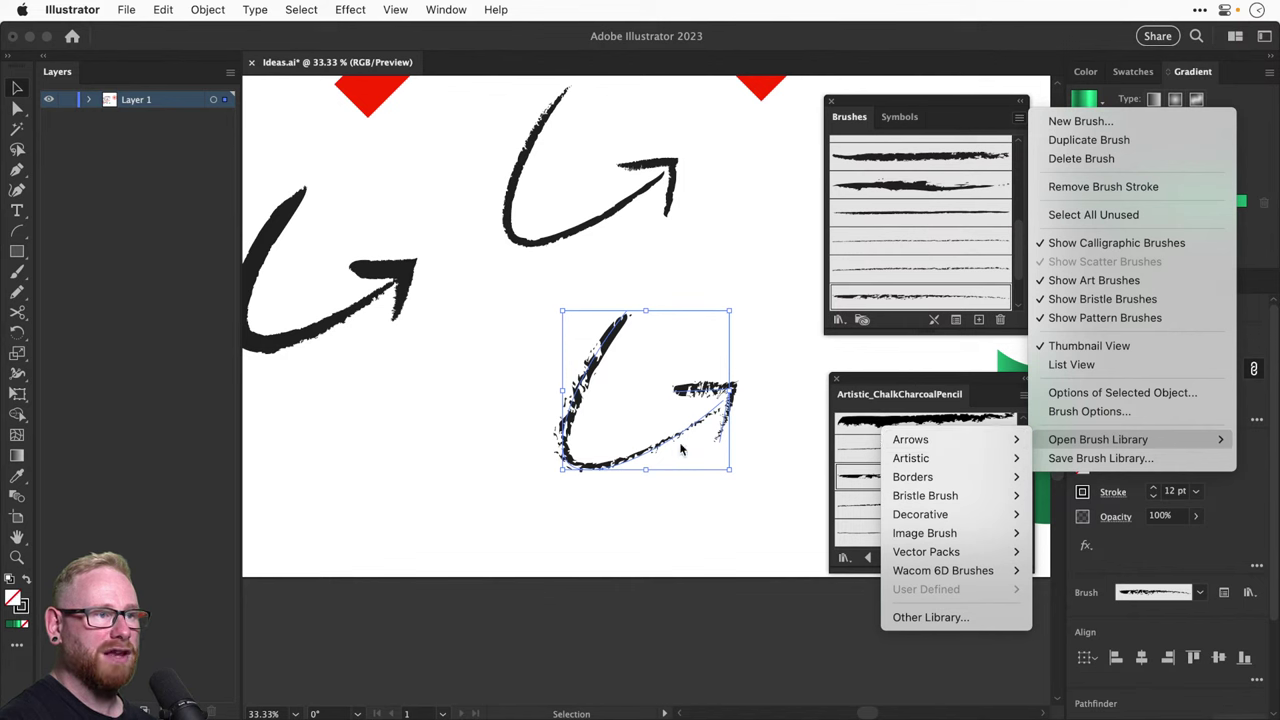
left_click(895, 503)
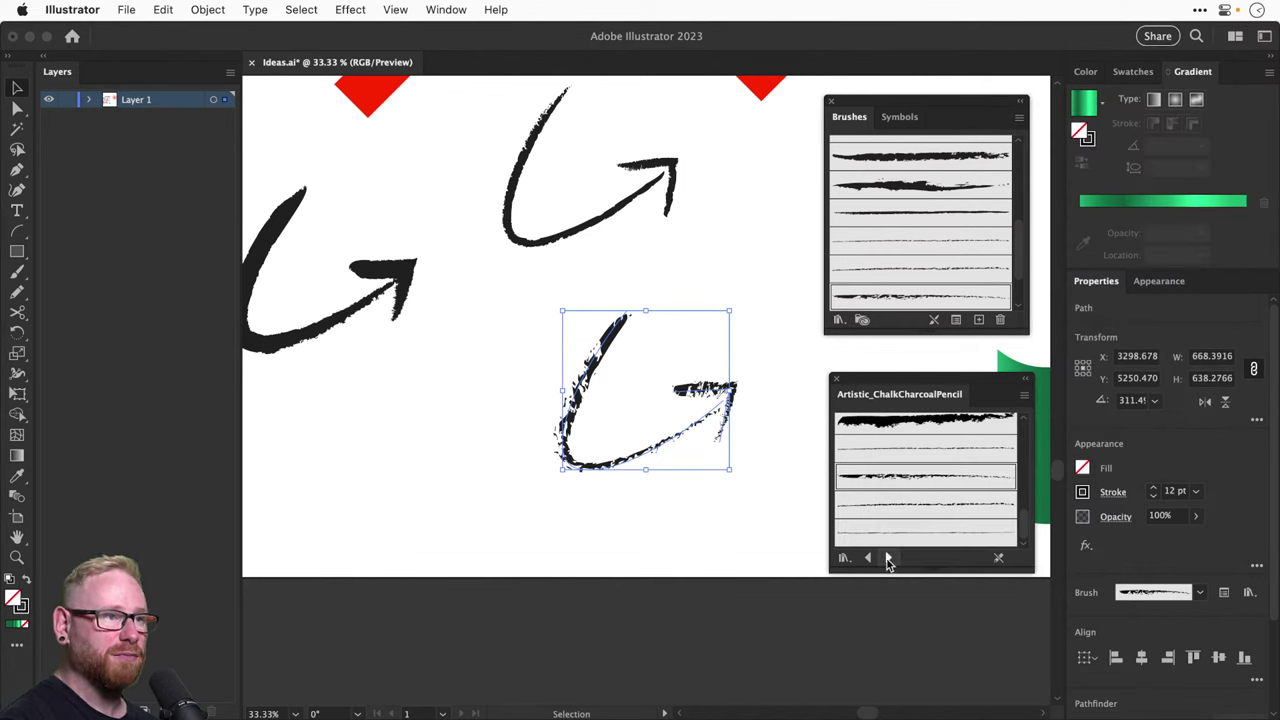
left_click(888, 558)
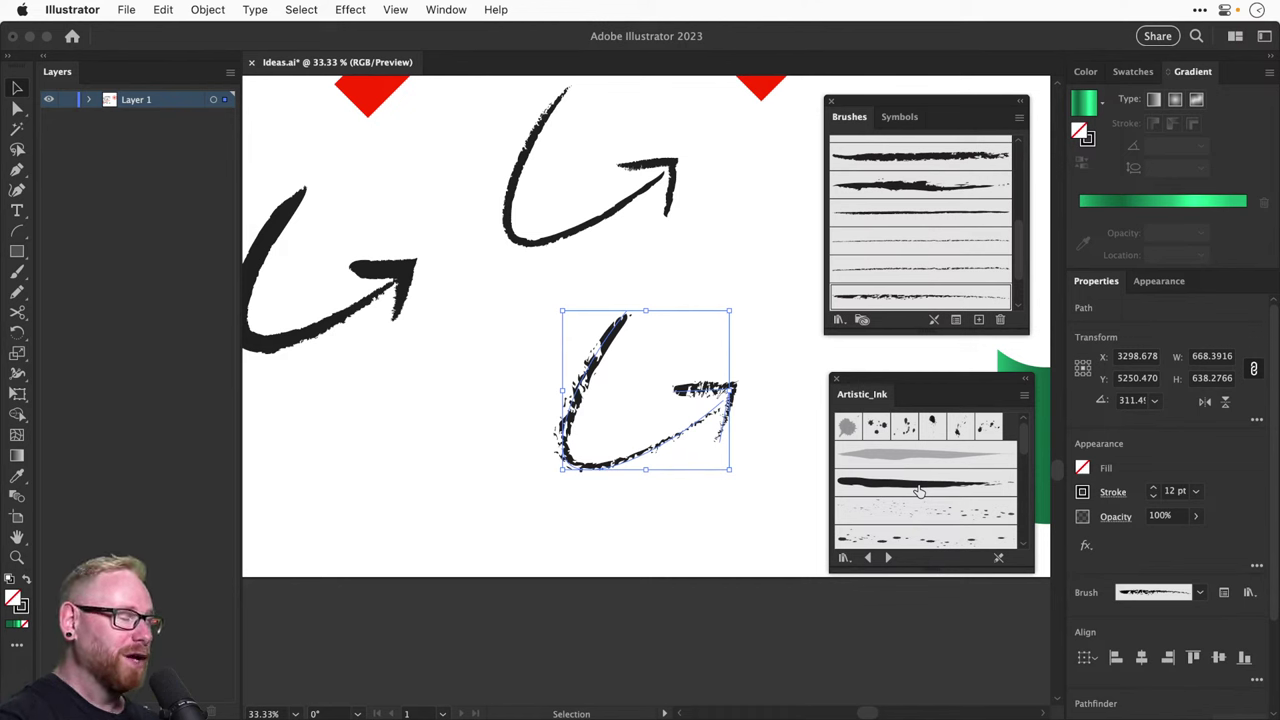
scroll(919, 491, "down", 3)
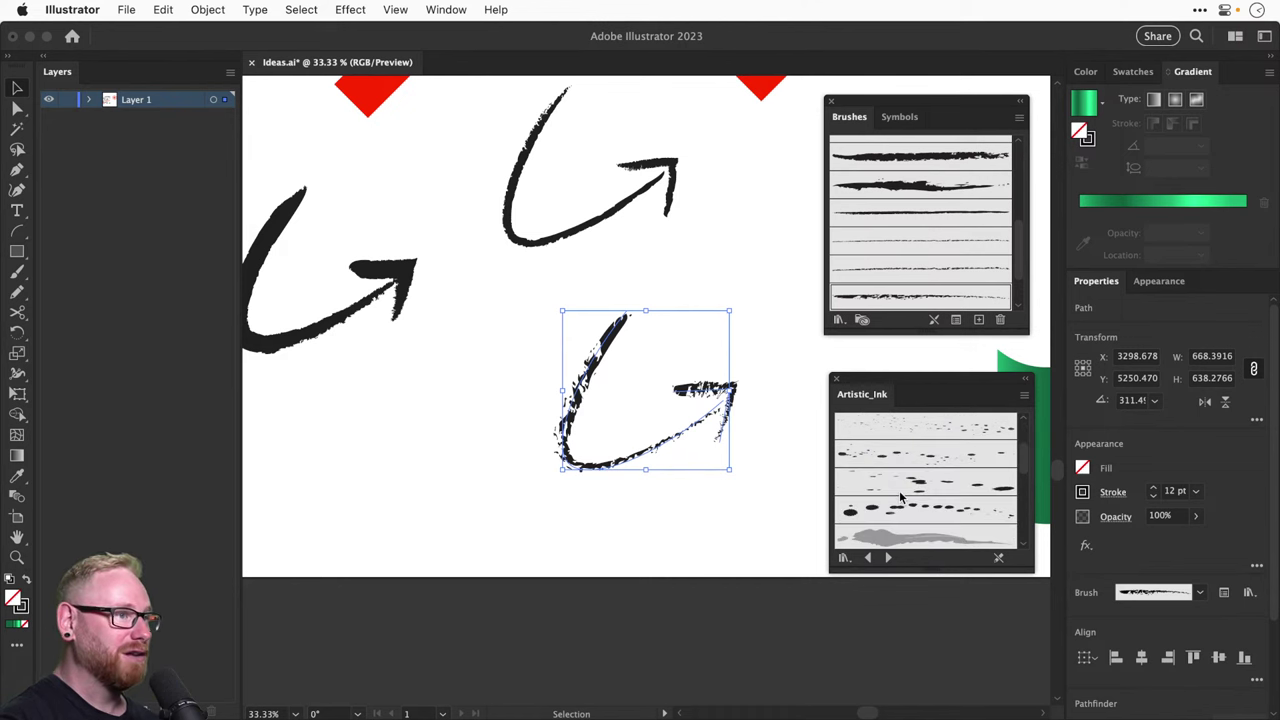
left_click(917, 438)
left_click(925, 465)
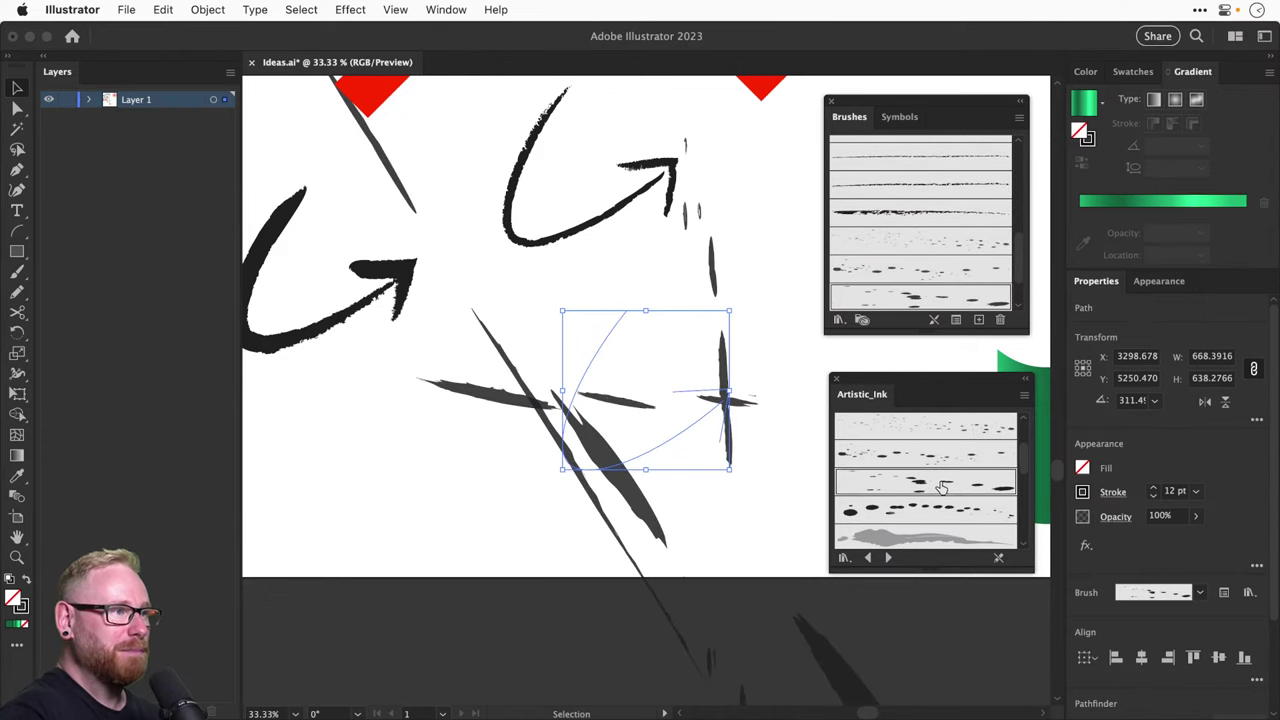
left_click(933, 512)
In the Artistic_Paintbrush library, try a thin stroke, then apply the bold paintbrush
scroll(930, 518, "down", 1)
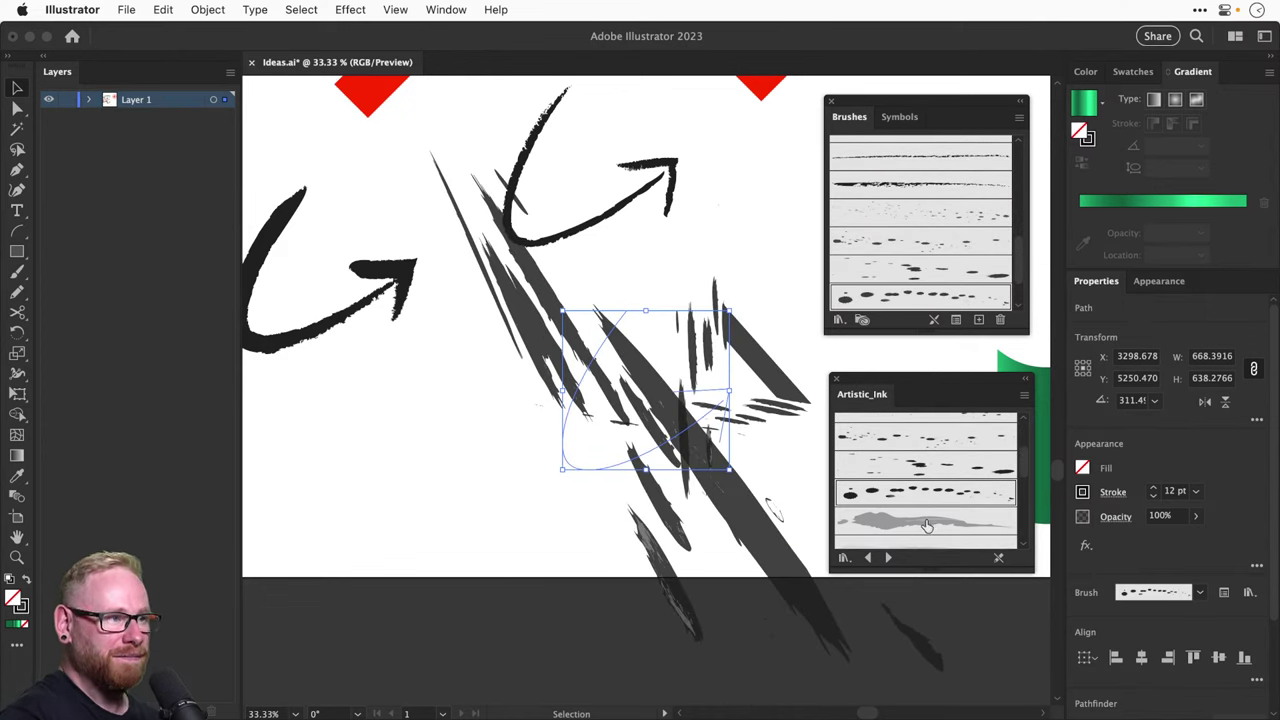
left_click(889, 558)
left_click(900, 516)
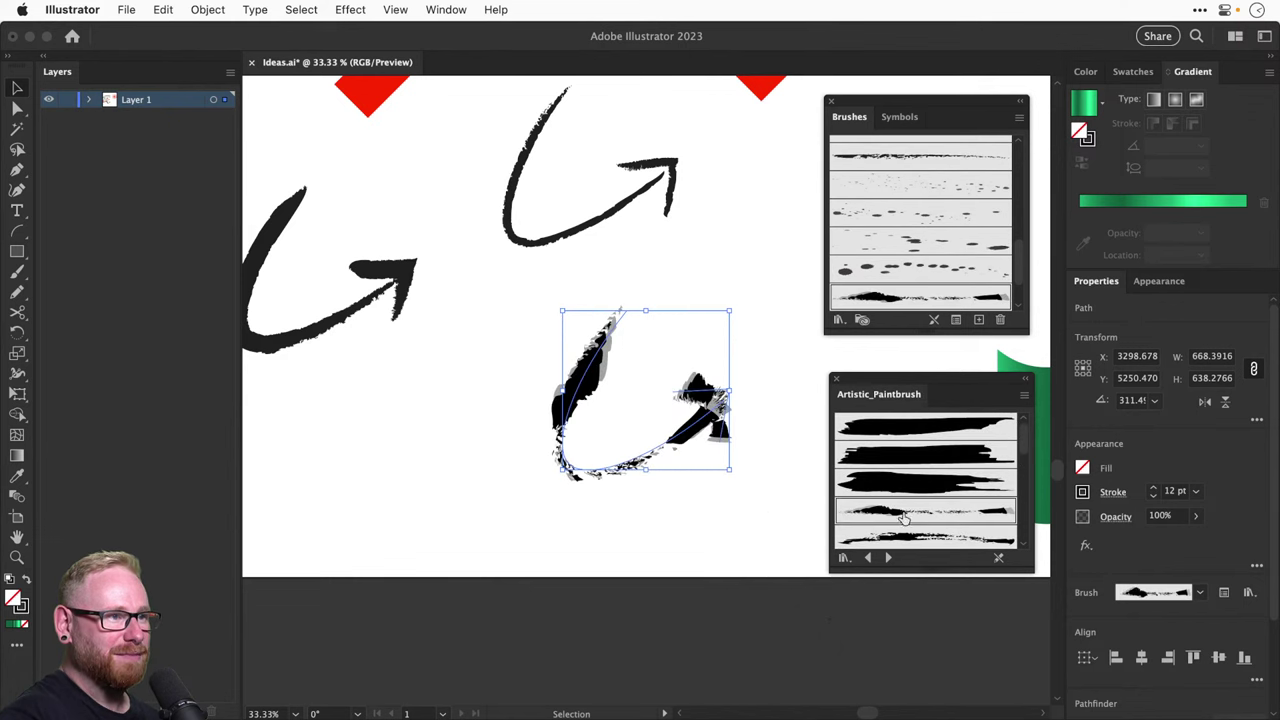
left_click(908, 484)
Apply an Artistic_ScrollPen brush and lower its stroke weight to 1 pt
left_click(887, 559)
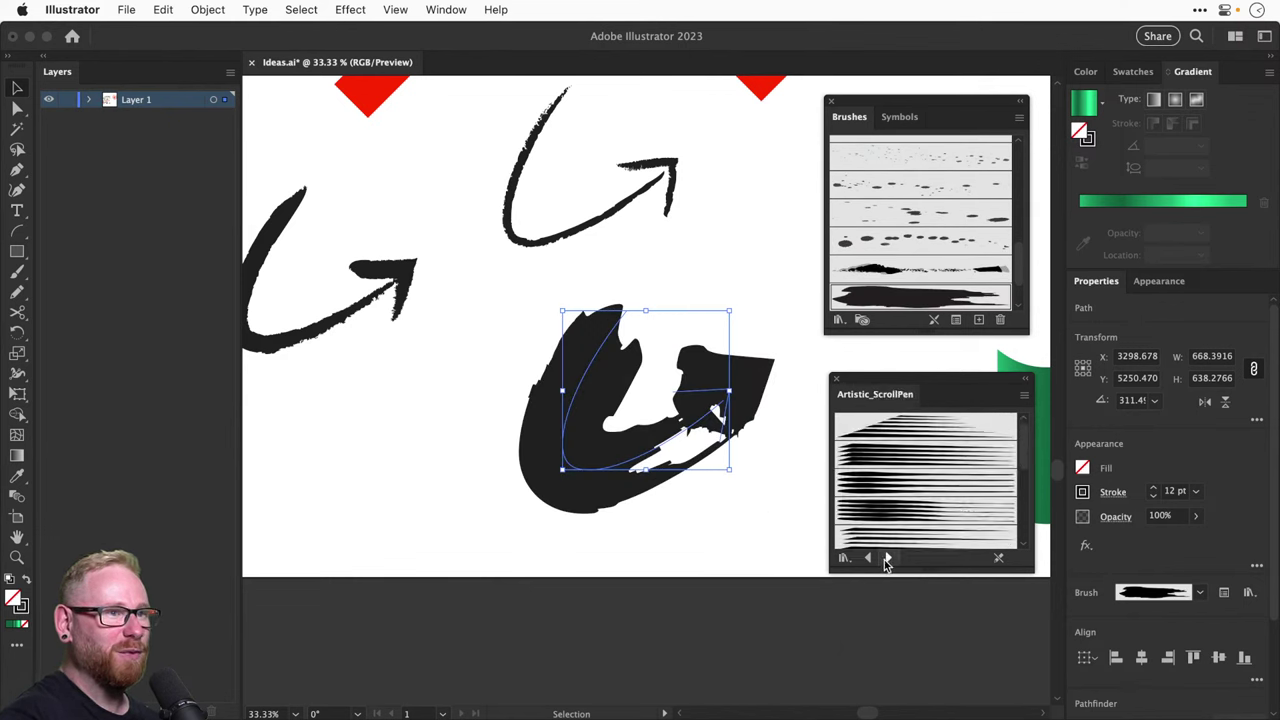
left_click(891, 534)
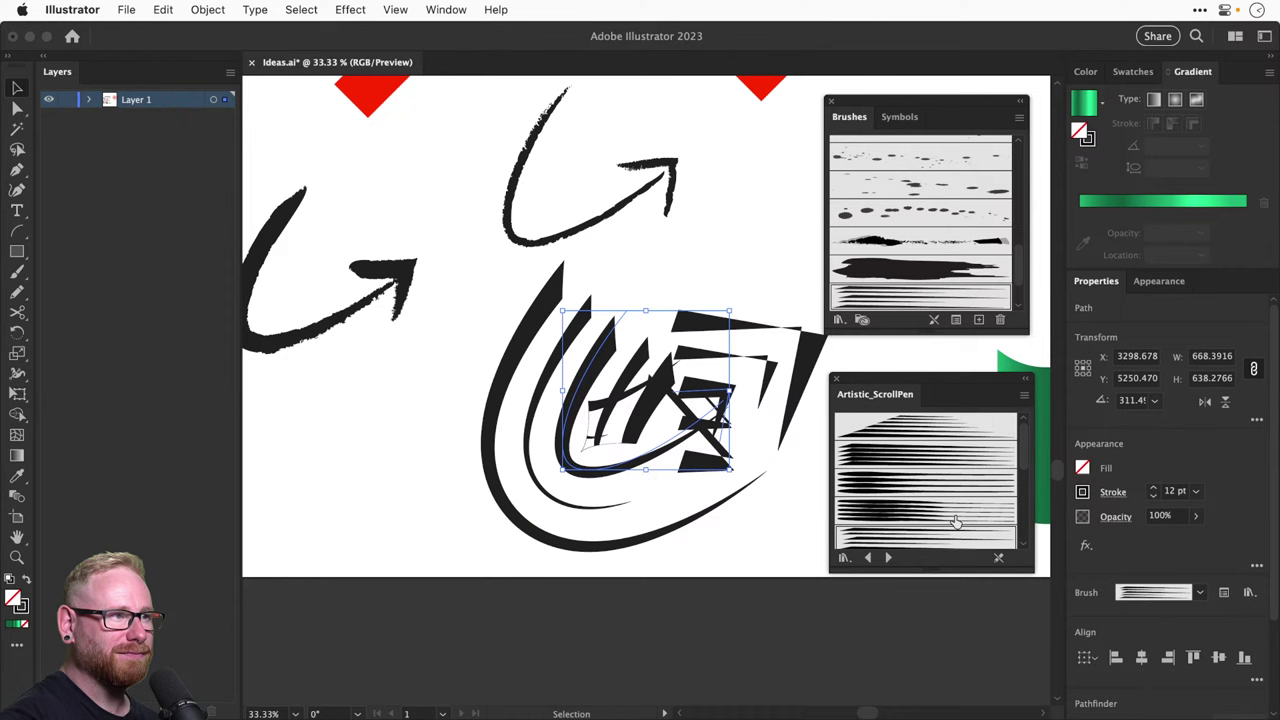
left_click(1152, 497)
left_click(1152, 497)
left_click(1152, 497)
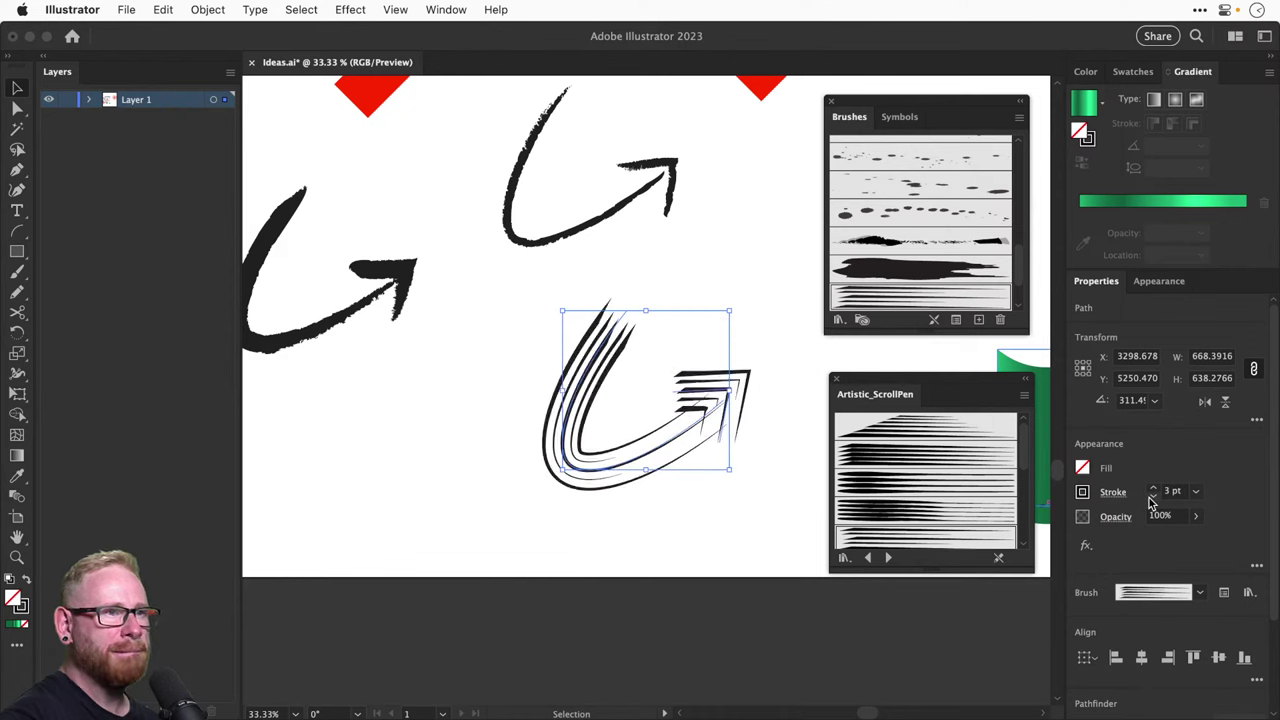
left_click(1152, 497)
left_click(1152, 497)
Apply a brush from the Artistic_Watercolor library to the arrow
scroll(922, 503, "down", 5)
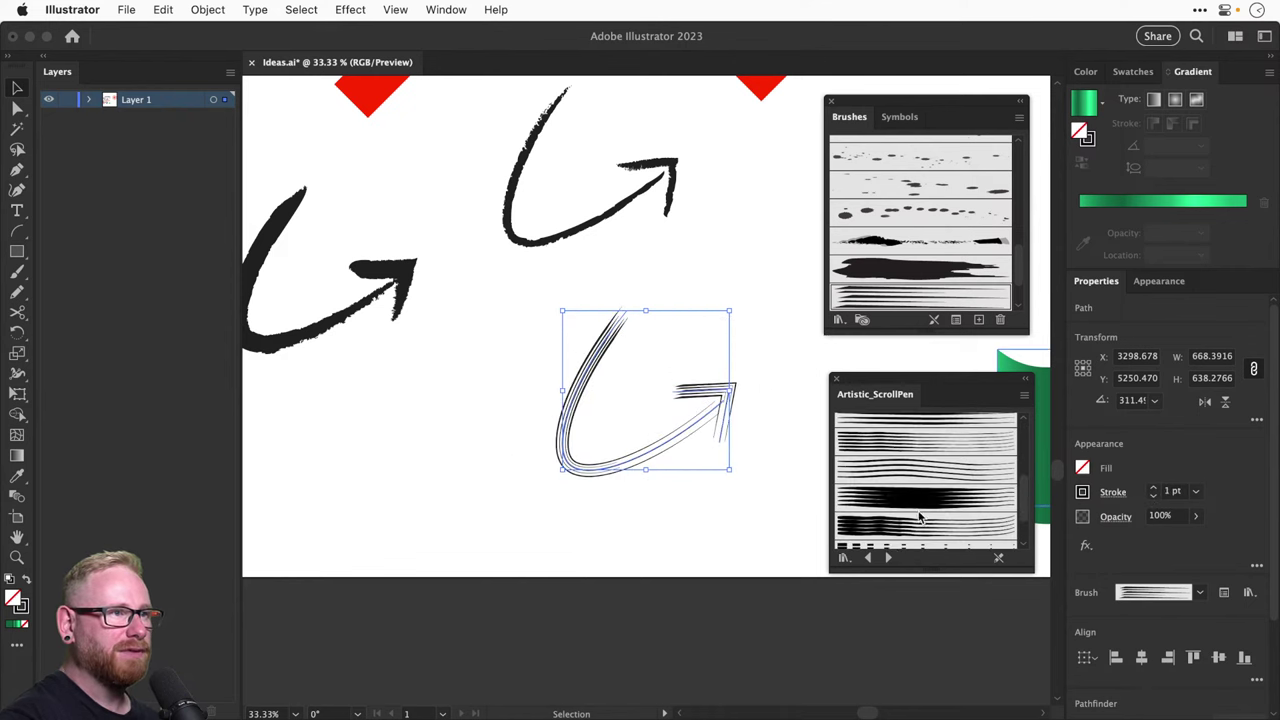
left_click(888, 557)
left_click(903, 458)
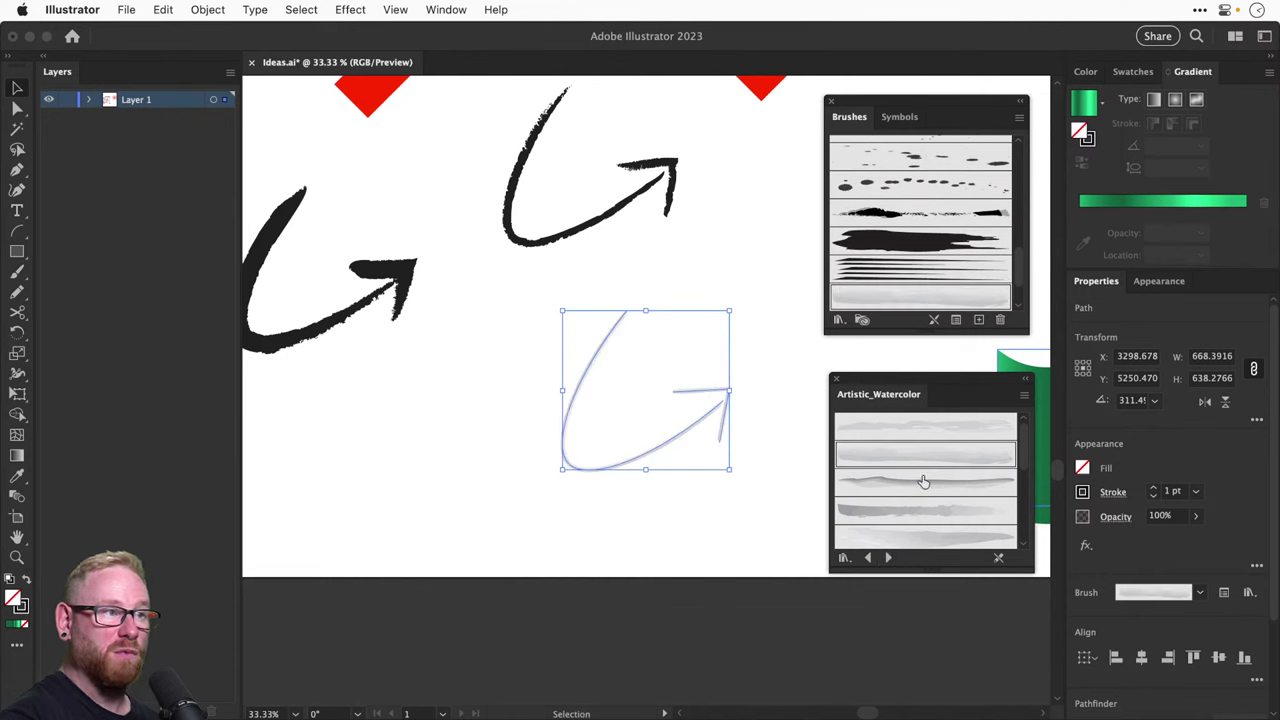
Try Borders_Dashed brushes at 2.5 and 6 pt, ending on the dotted border brush
left_click(888, 558)
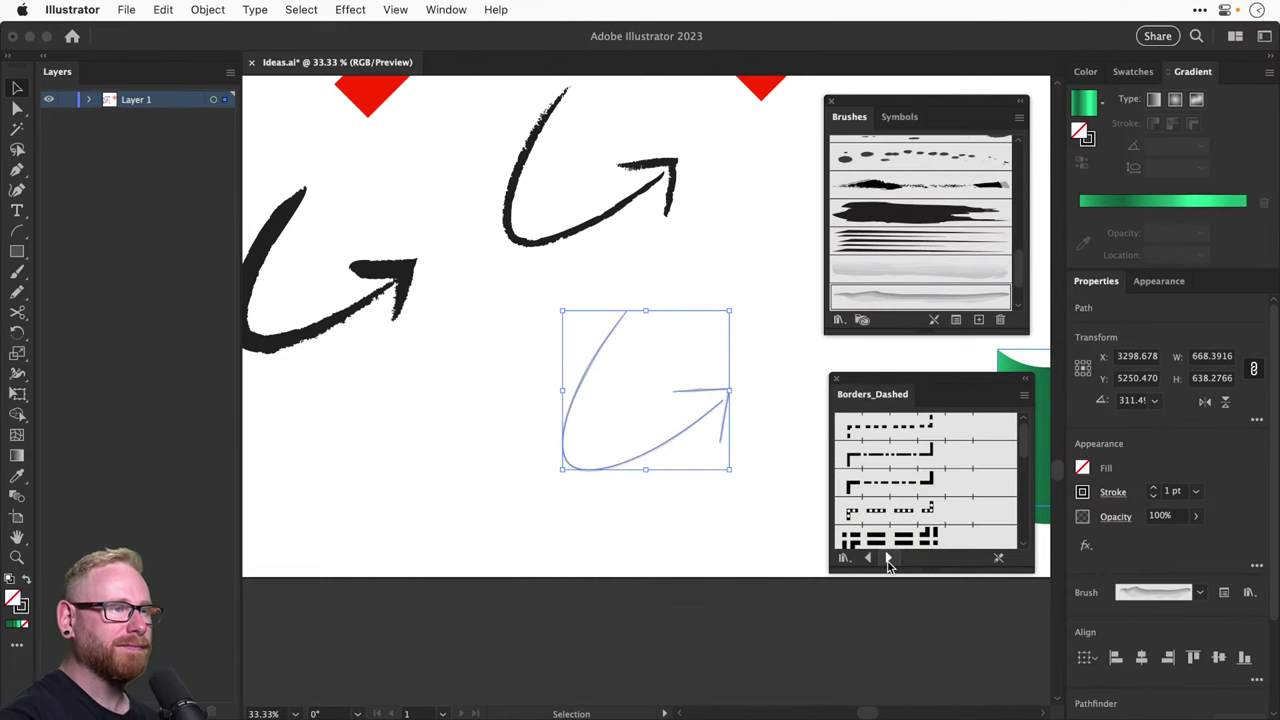
left_click(903, 486)
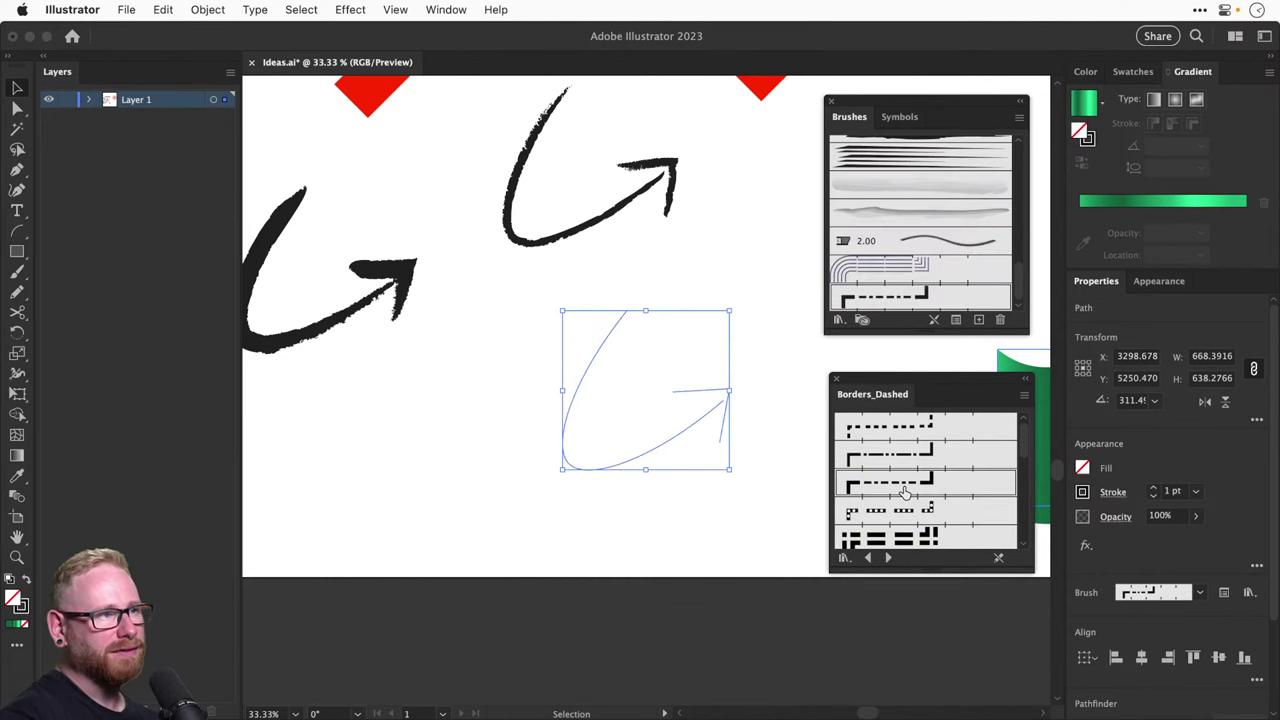
left_click(1153, 487)
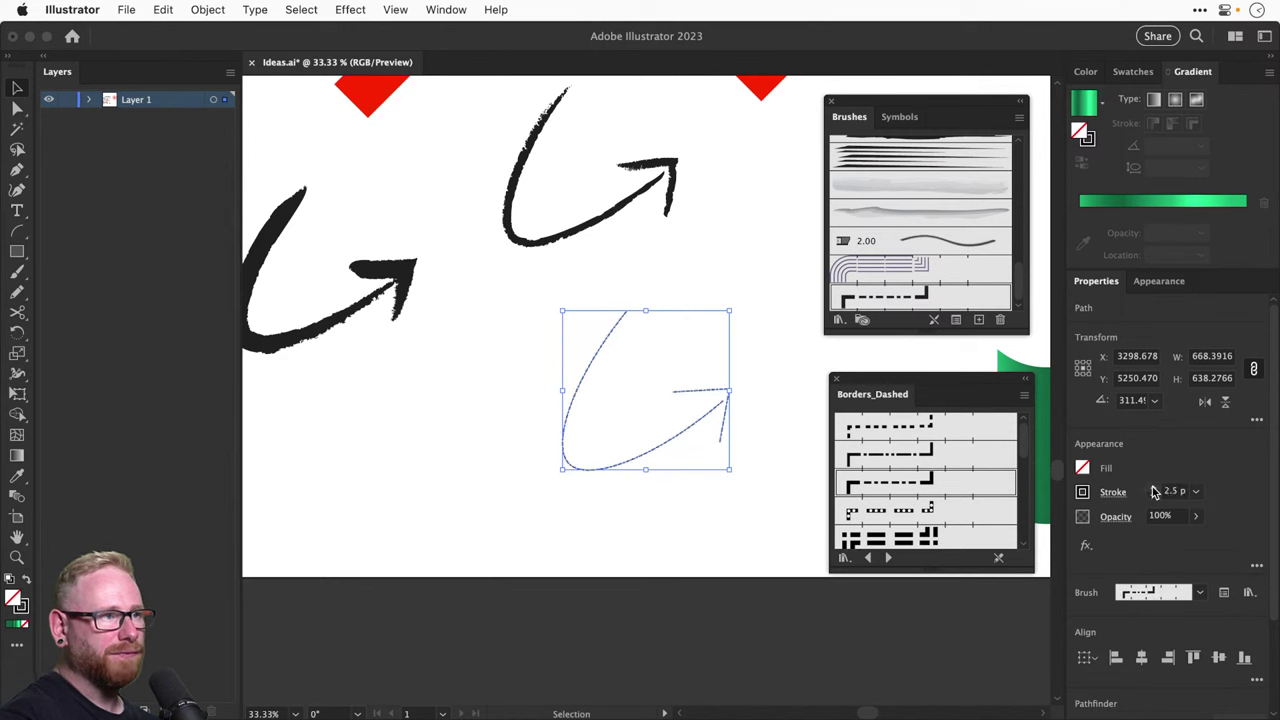
left_click(1153, 487)
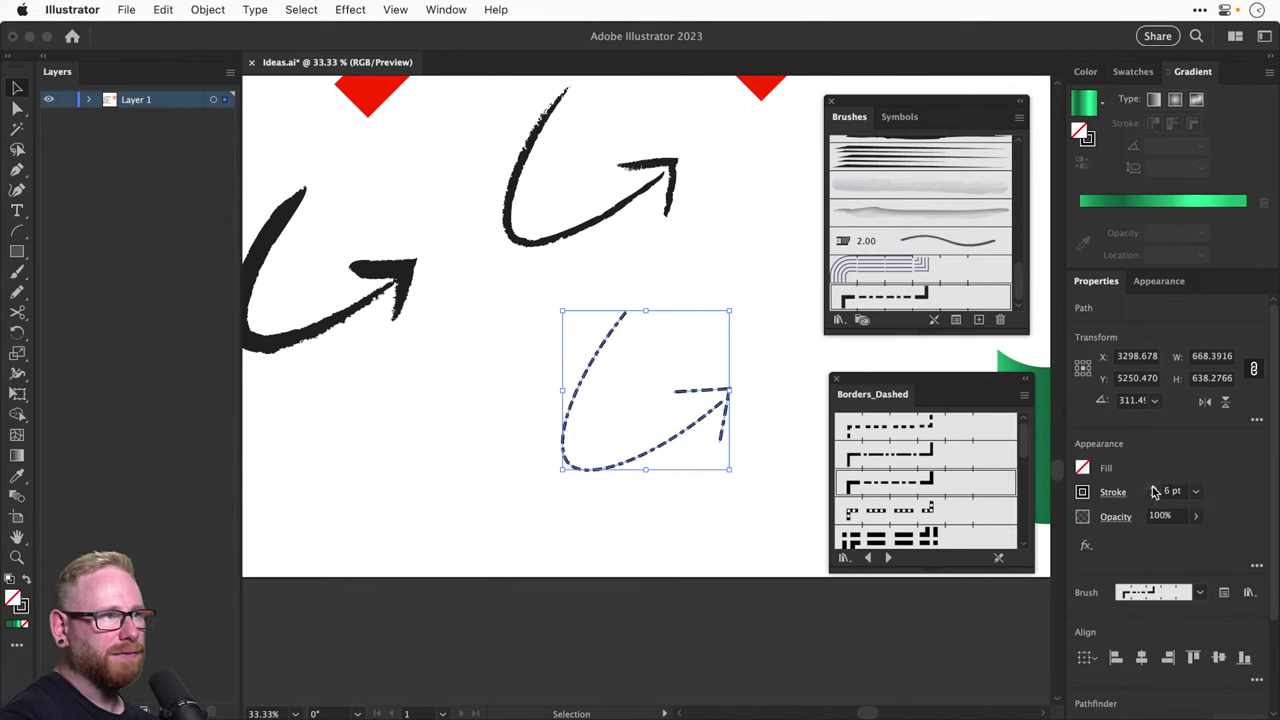
left_click(924, 530)
left_click(927, 515)
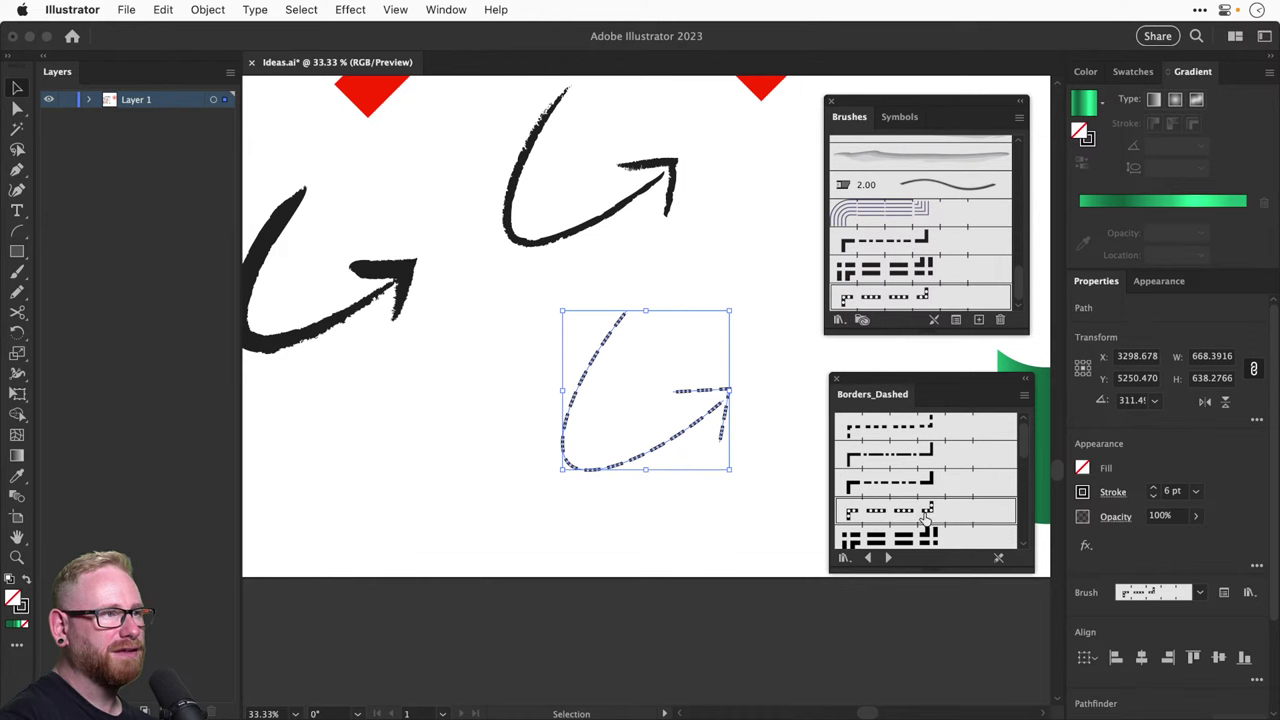
Try the teal-yellow and orange Borders_Decorative brushes, then a 4.50 bristle brush
left_click(888, 557)
left_click(922, 430)
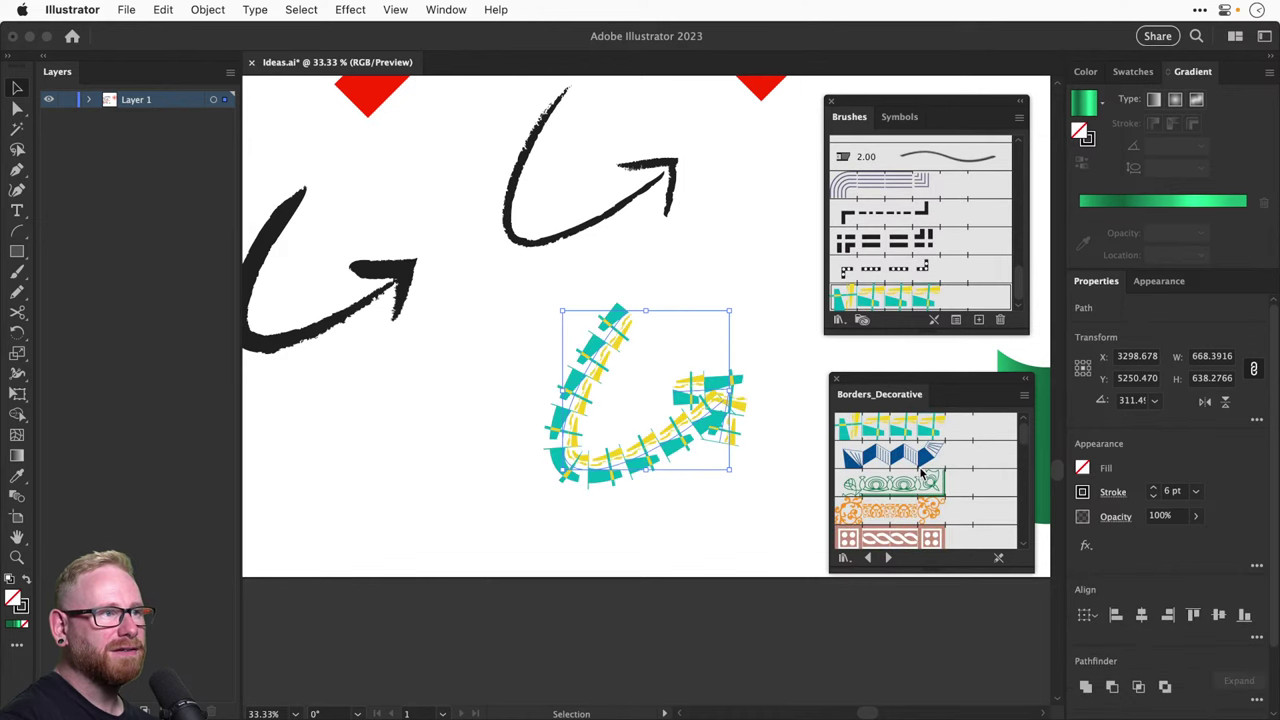
left_click(921, 510)
left_click(888, 557)
left_click(888, 557)
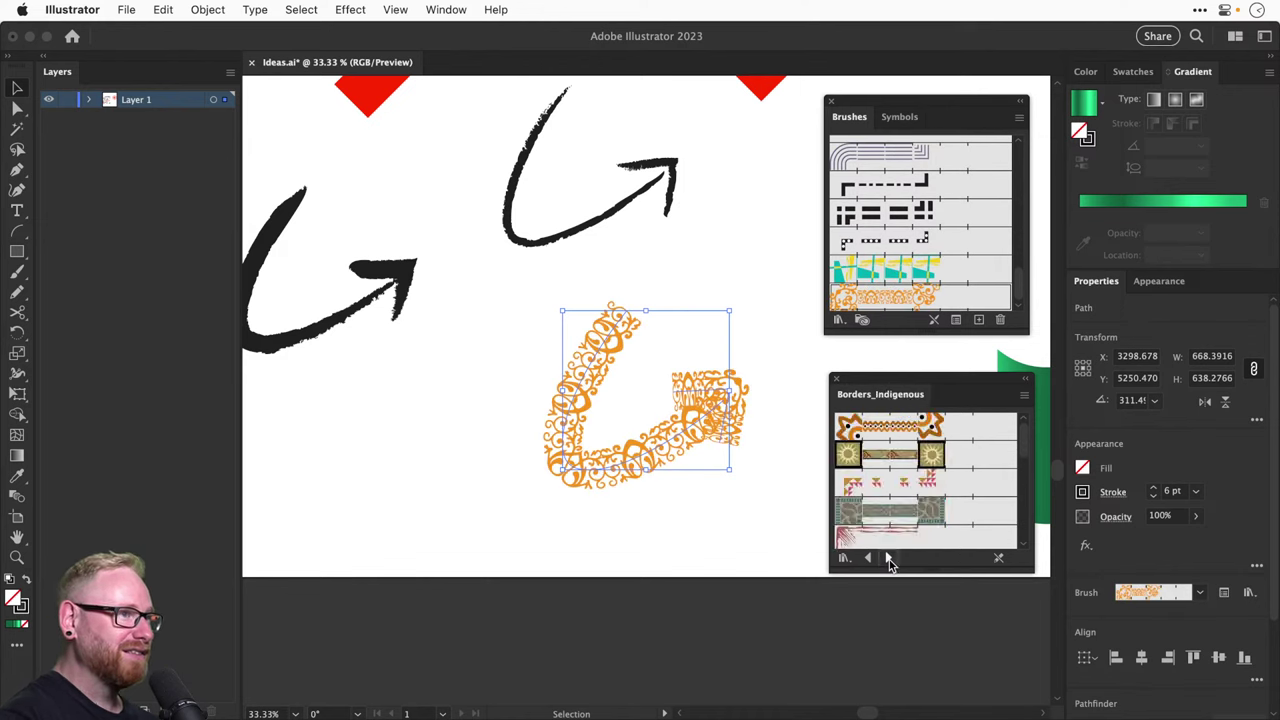
left_click(888, 557)
left_click(888, 557)
left_click(888, 557)
left_click(938, 437)
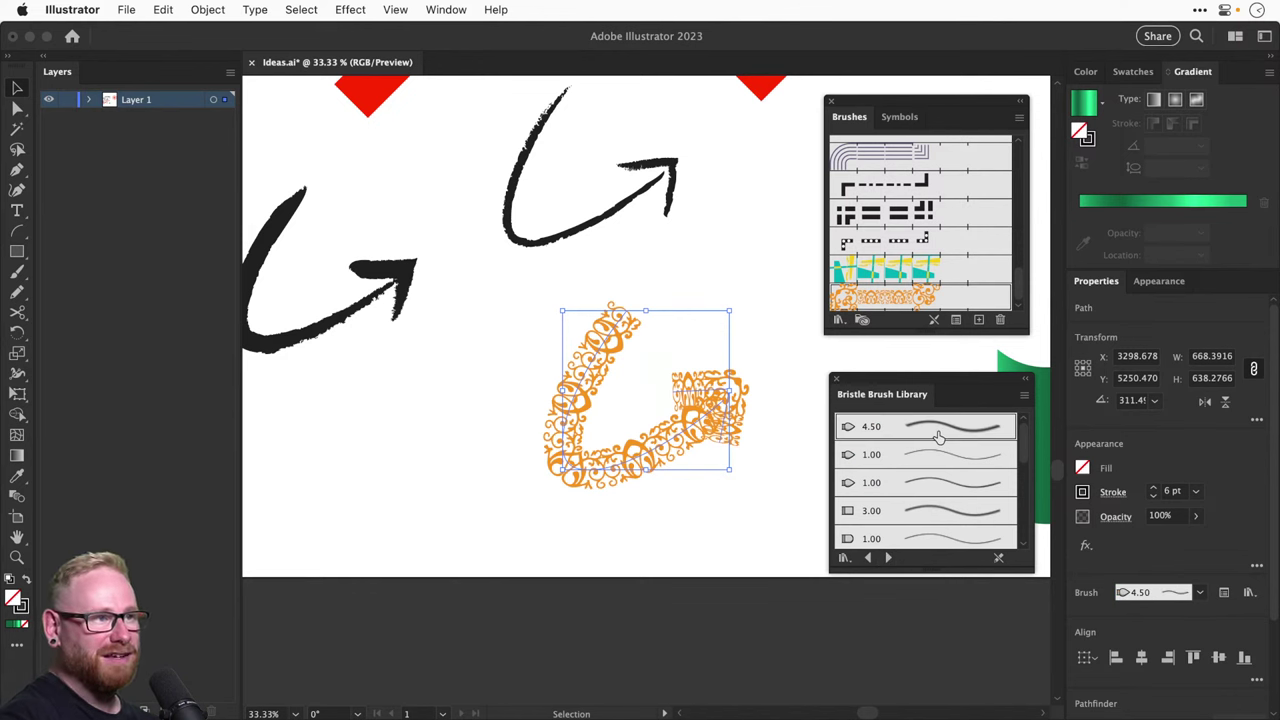
left_click(888, 557)
left_click(888, 557)
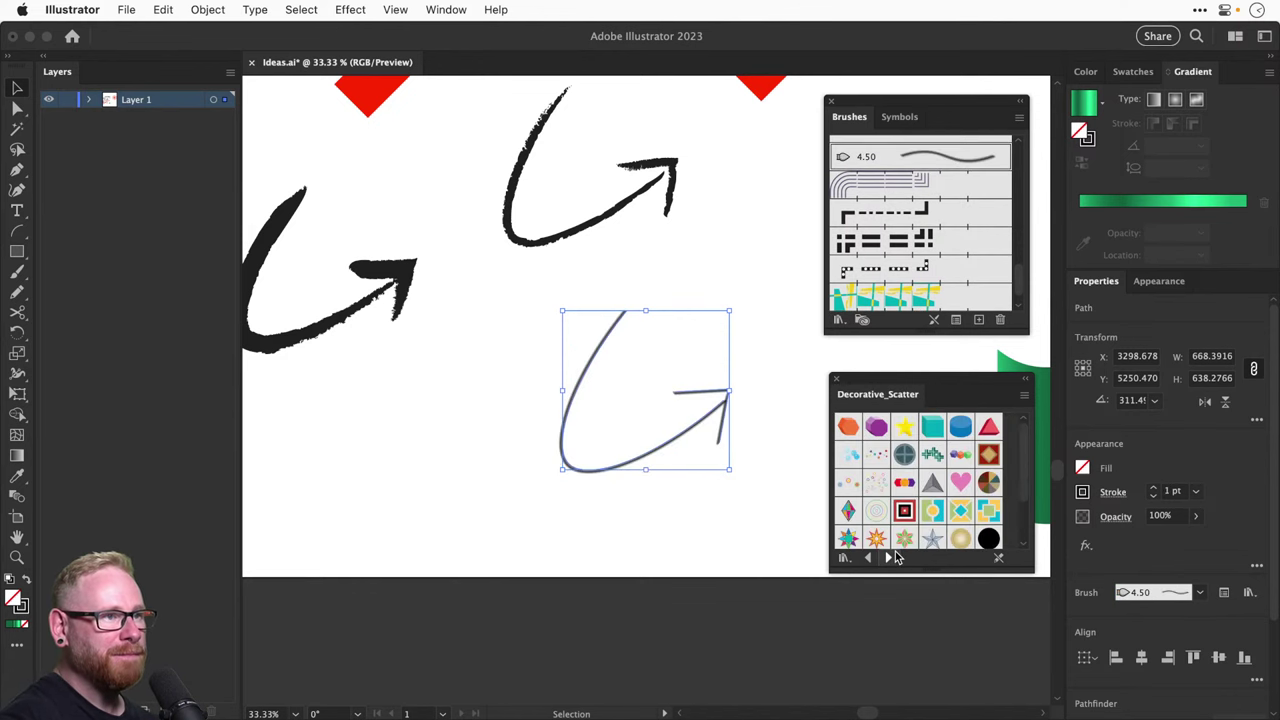
Try the Prism, 3D Geometric 4, cone and star Decorative_Scatter brushes, keeping the blue star
left_click(848, 511)
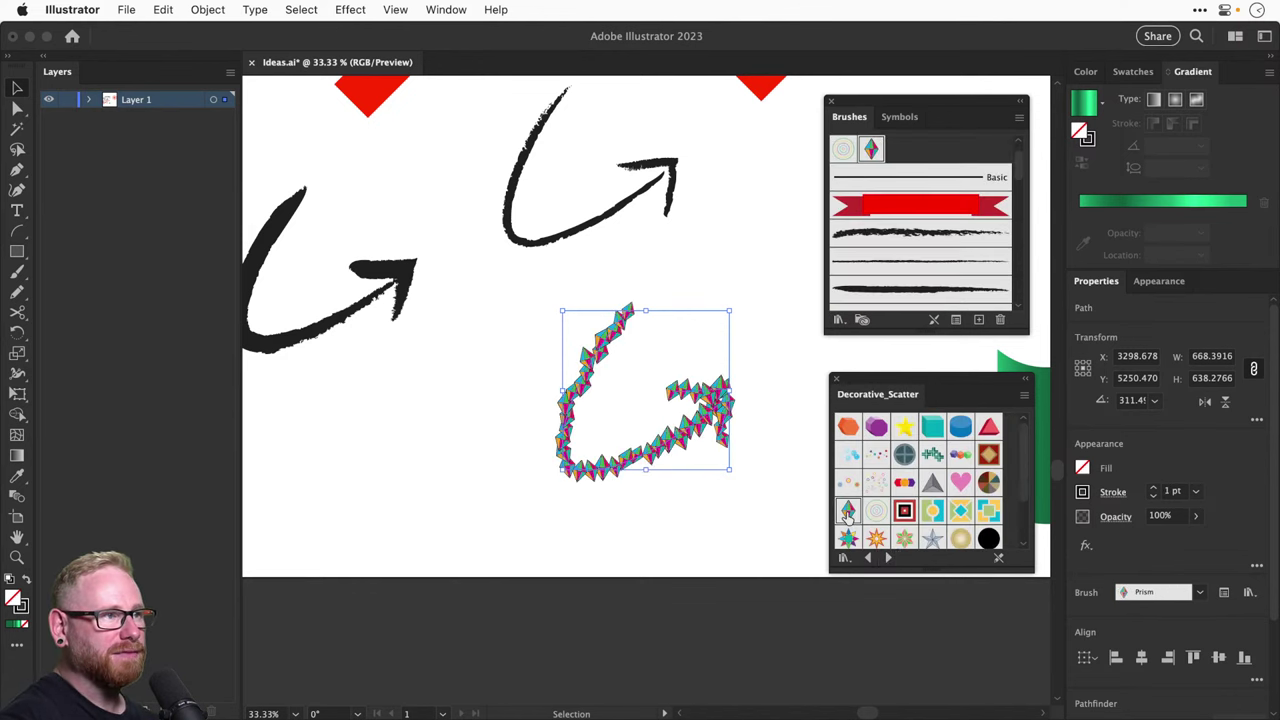
left_click(930, 428)
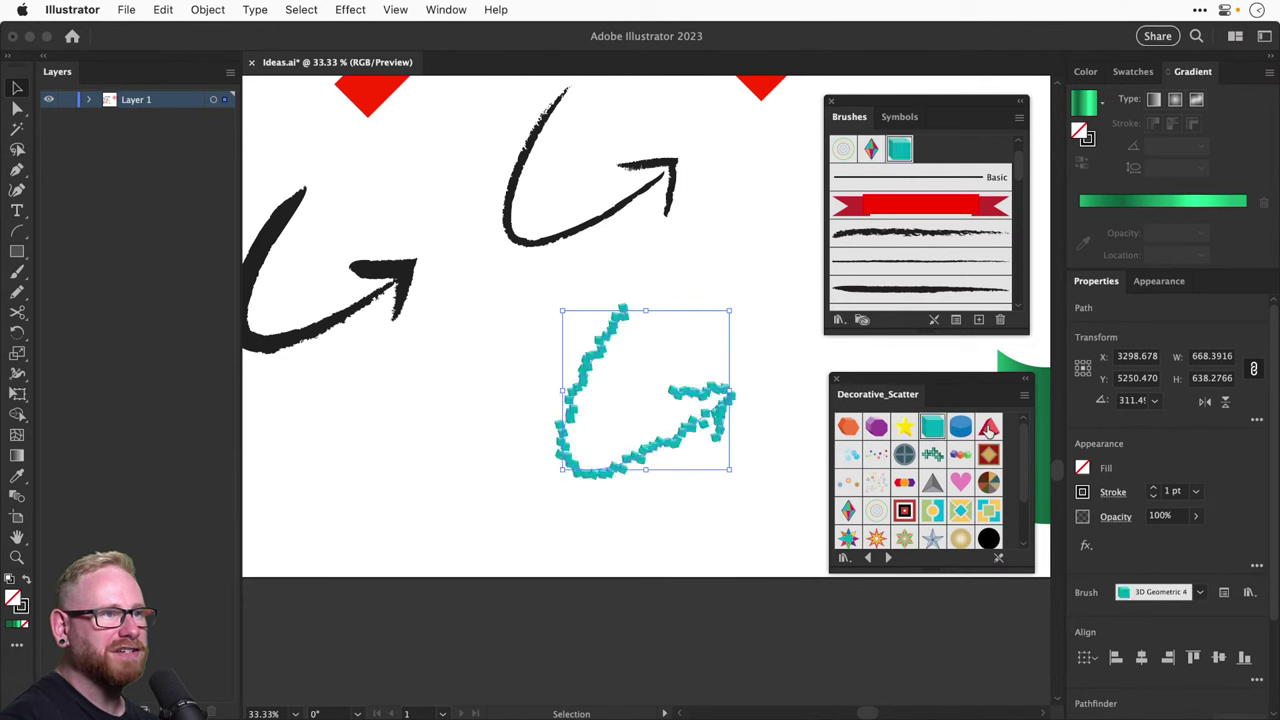
left_click(988, 428)
left_click(931, 538)
left_click(904, 538)
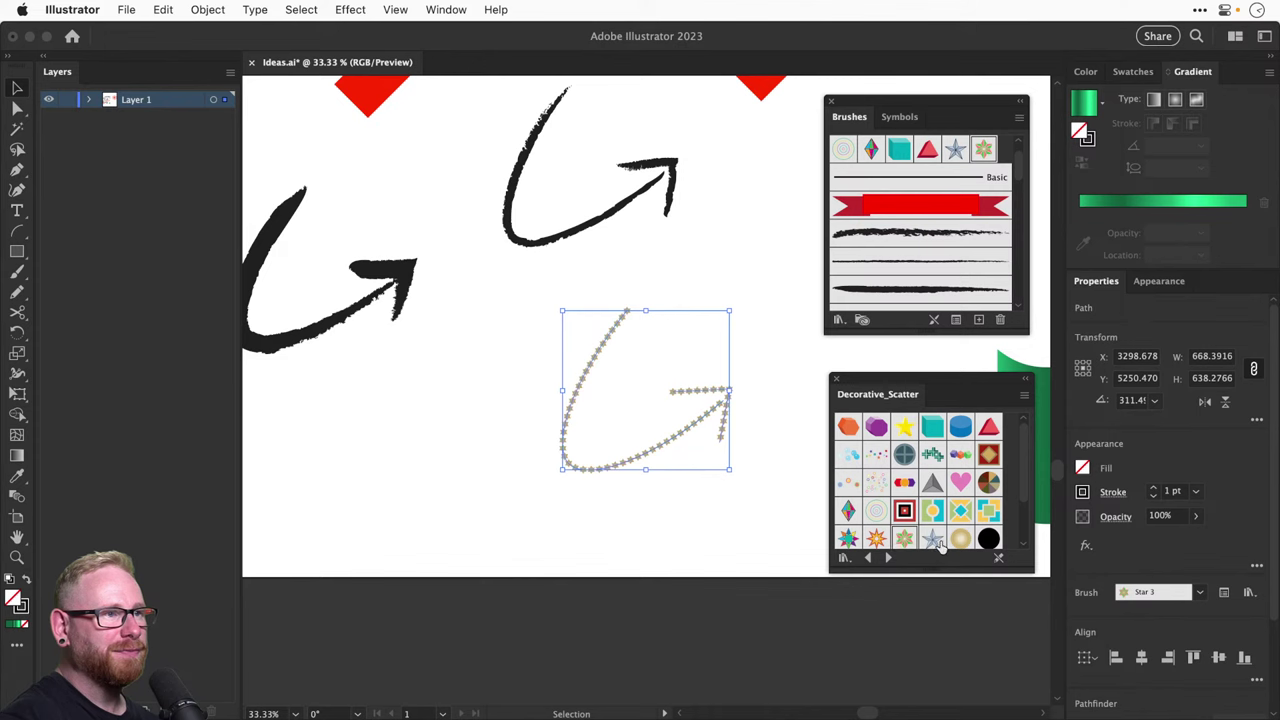
left_click(933, 540)
left_click(730, 268)
left_click_drag(745, 259, 566, 492)
Apply the first Text Dividers brush, then the first Elegant Curl & Floral brush
left_click(888, 557)
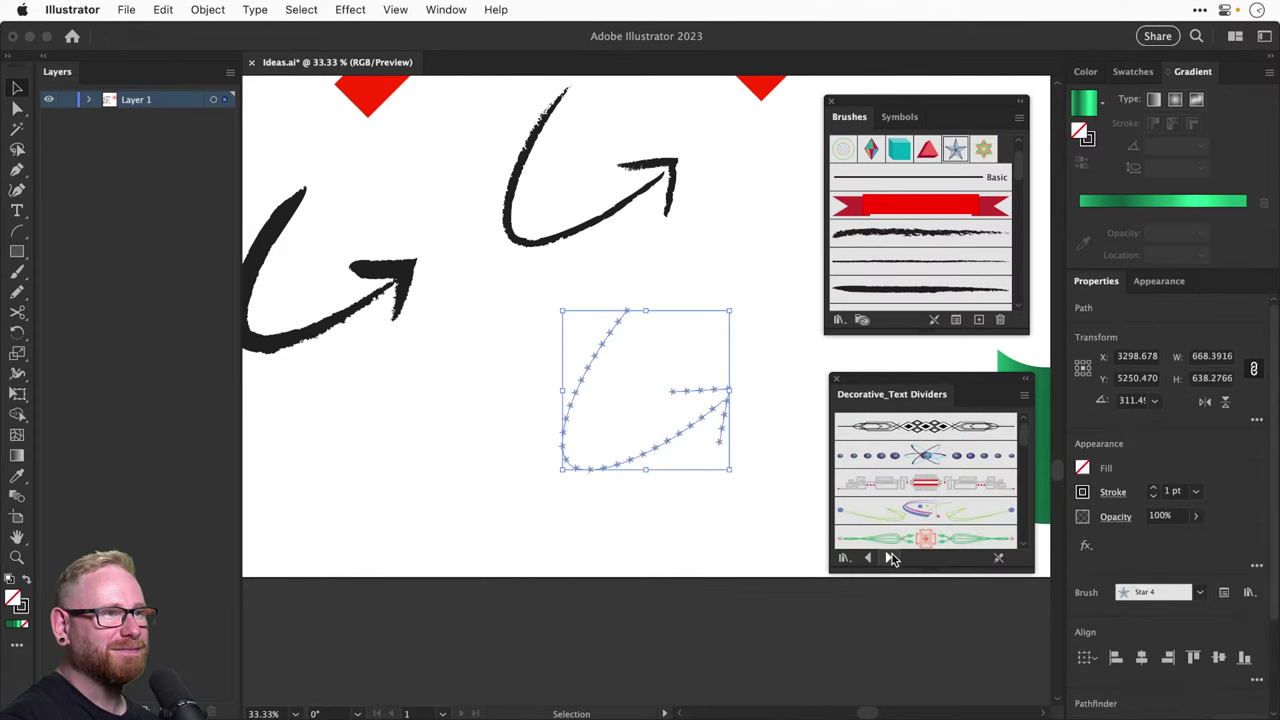
left_click(920, 433)
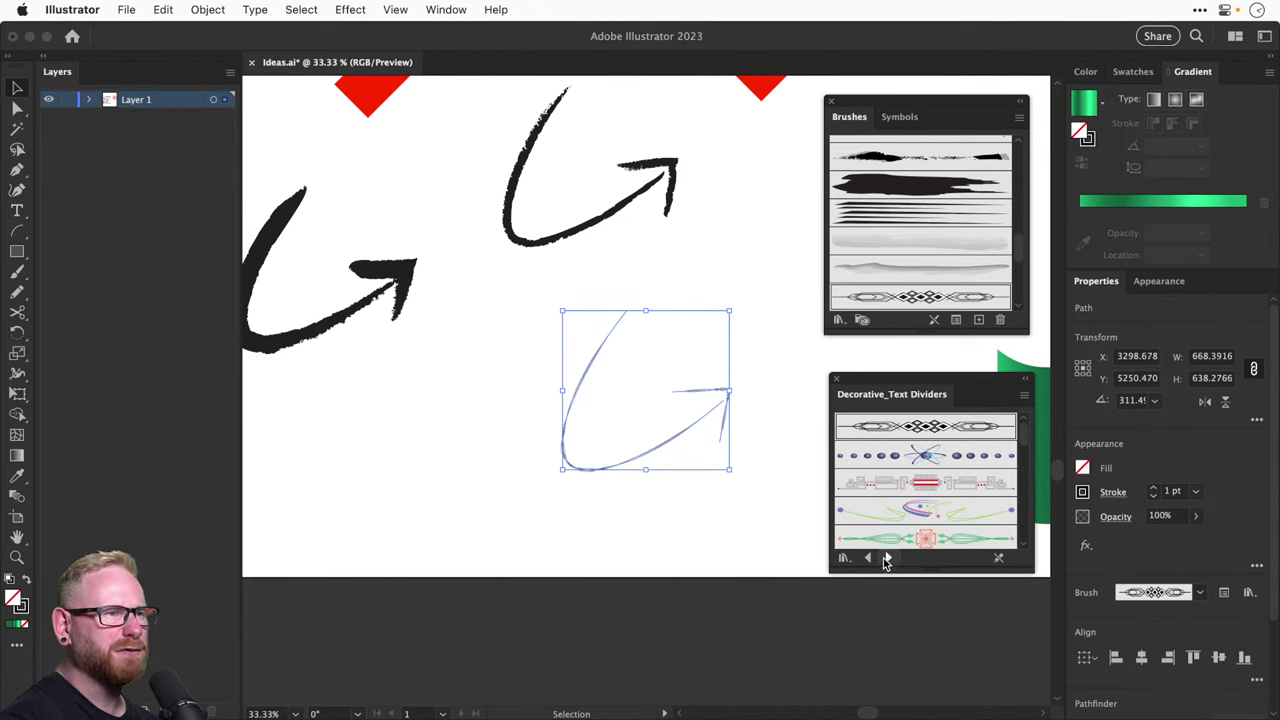
left_click(886, 558)
left_click(990, 455)
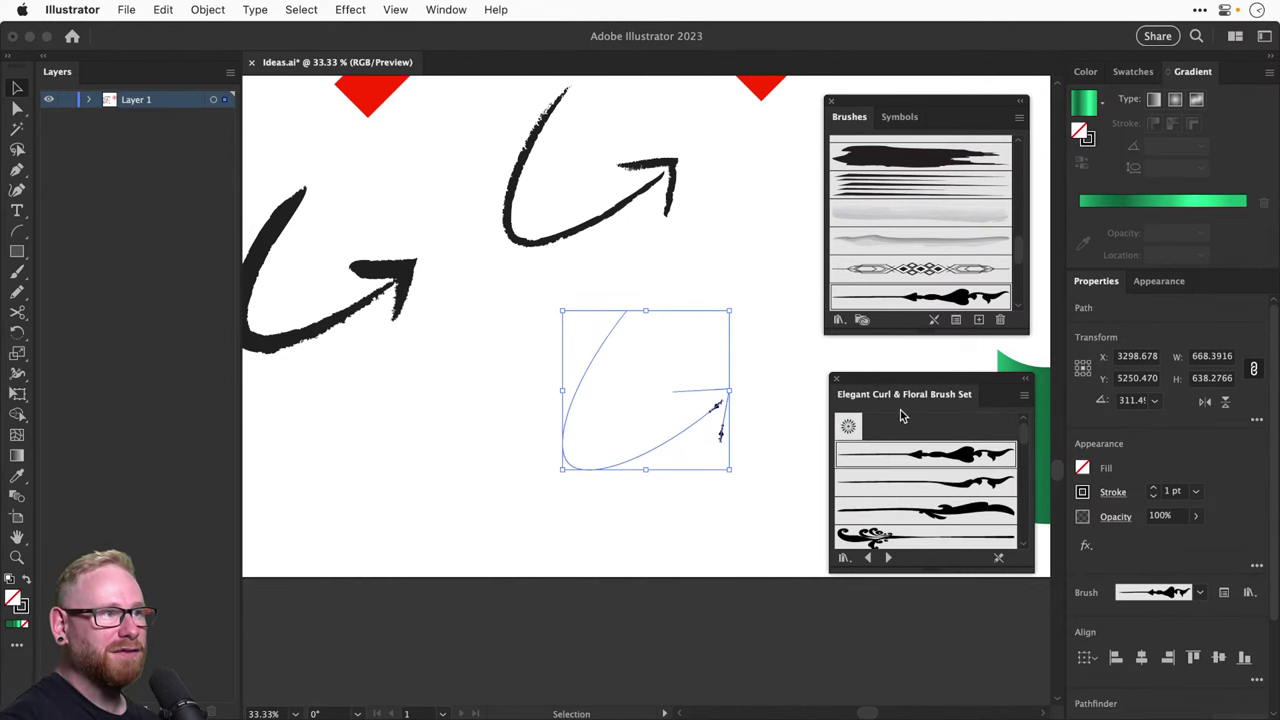
Adjust the floral stroke from 10 pt to 2 pt and apply the floral curl brush
left_click(1157, 490)
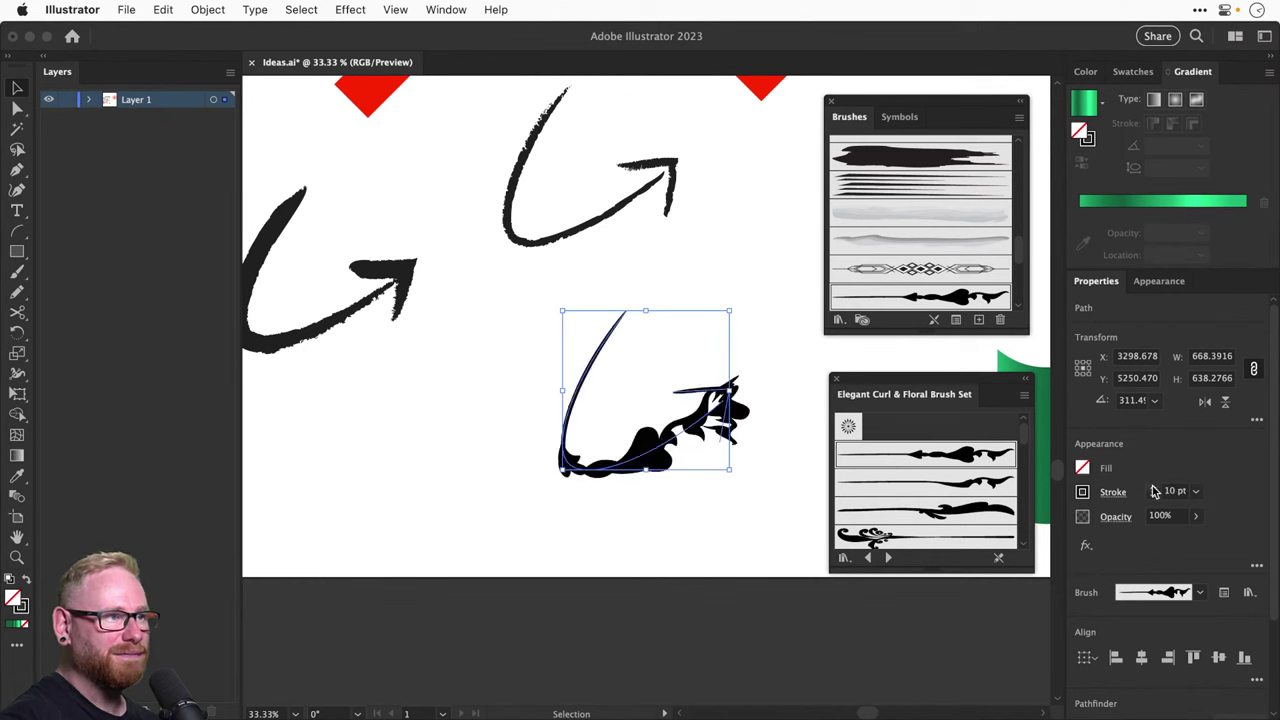
left_click(1153, 497)
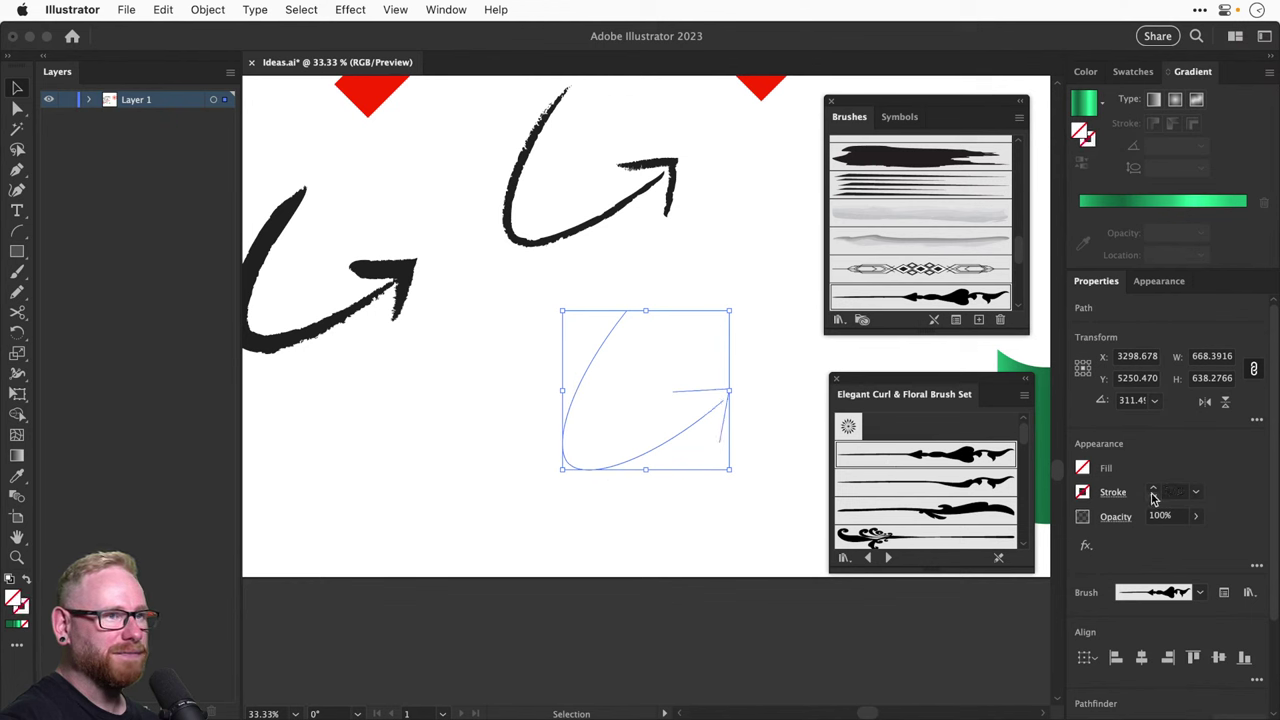
left_click(1154, 487)
left_click(1154, 487)
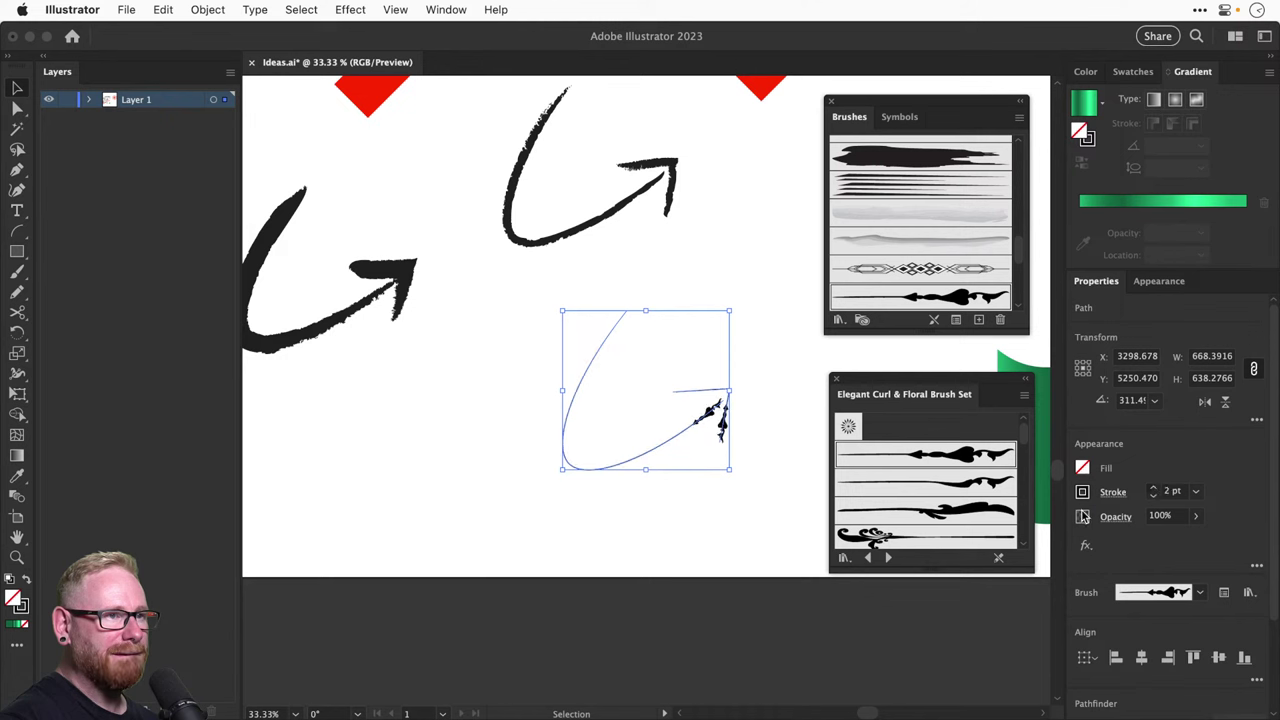
left_click(889, 543)
Step through further brush libraries to the Grunge brushes vector pack
left_click(888, 558)
left_click(888, 558)
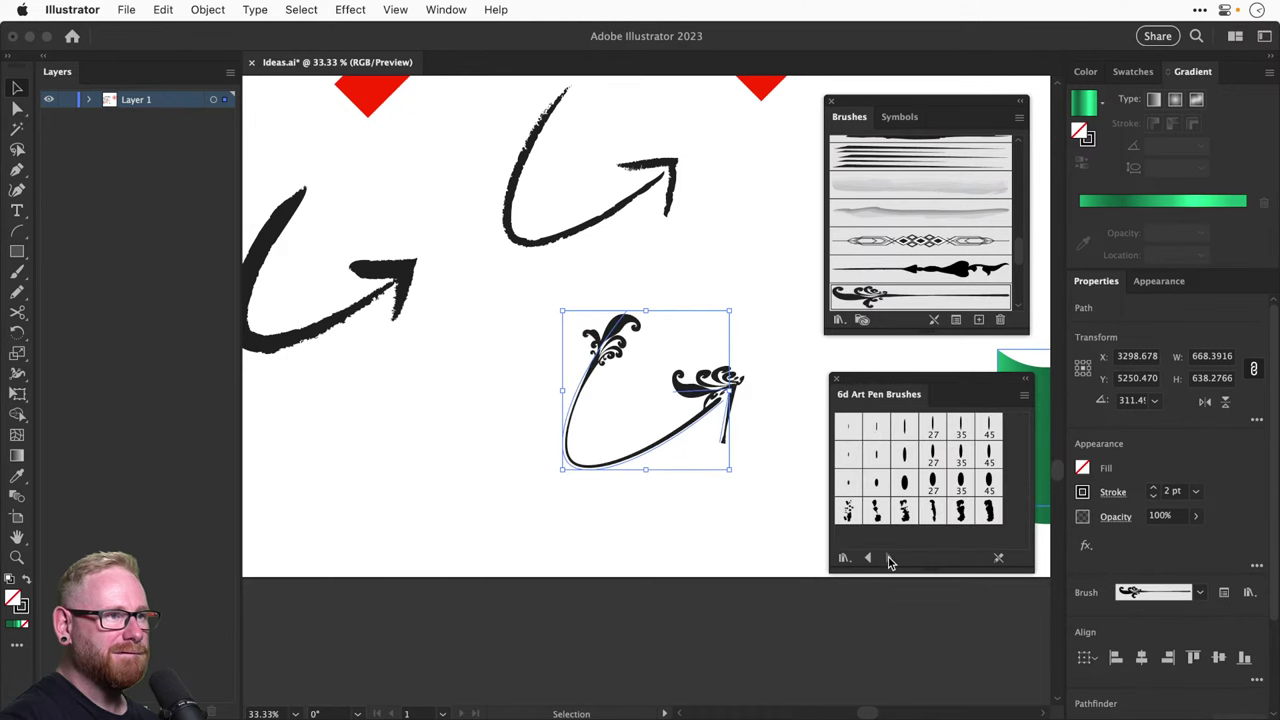
left_click(866, 558)
left_click(866, 558)
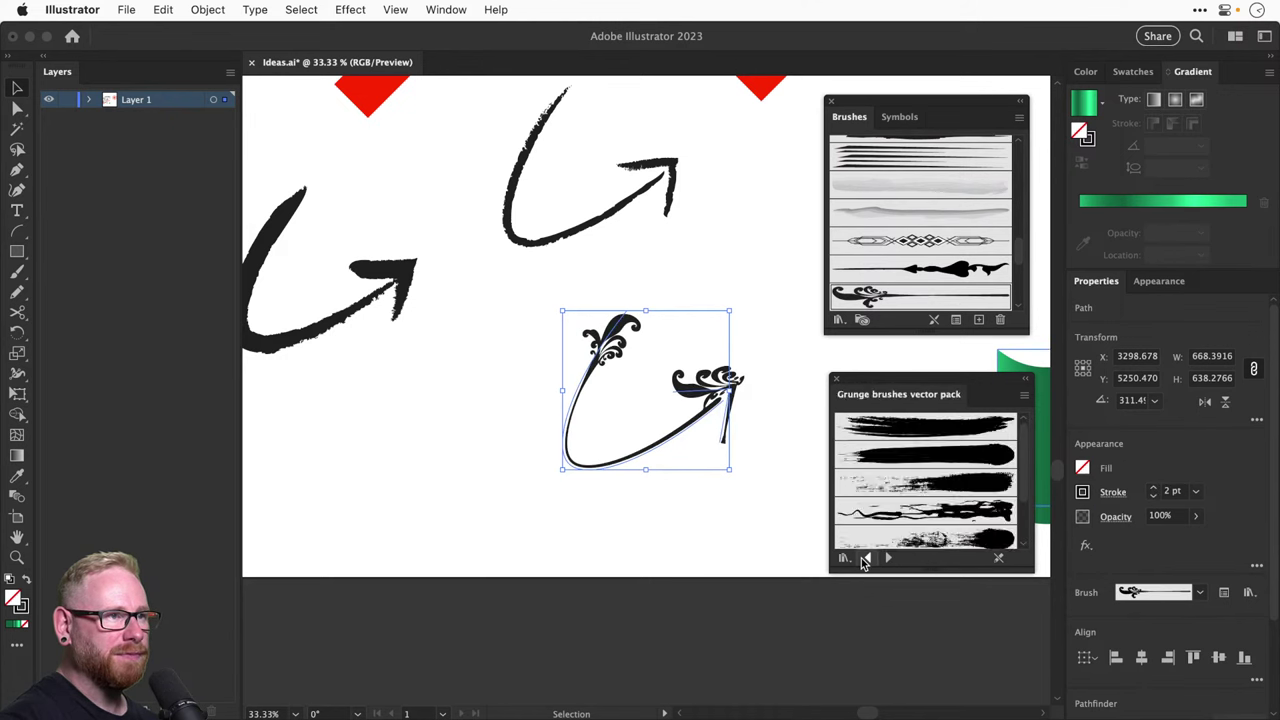
Try the second, third, streaky and spattery Grunge brushes, then reapply the first and select the bottom arrow
left_click(909, 438)
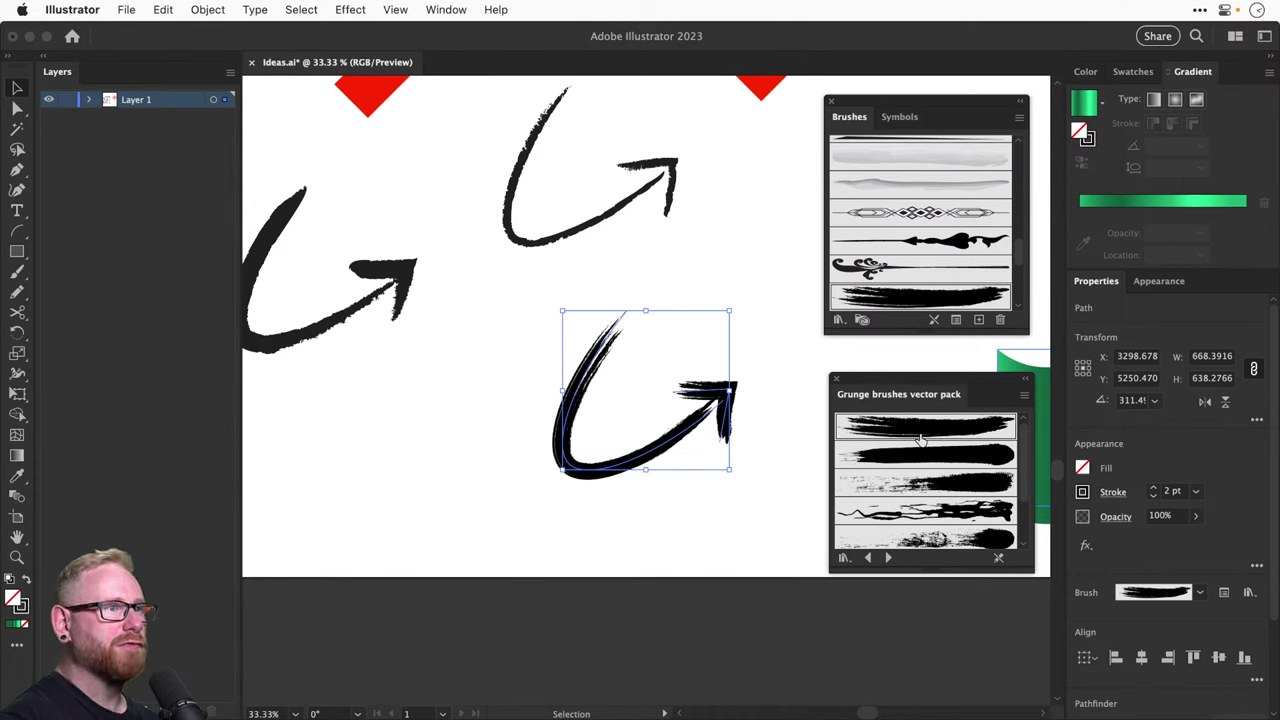
left_click(925, 457)
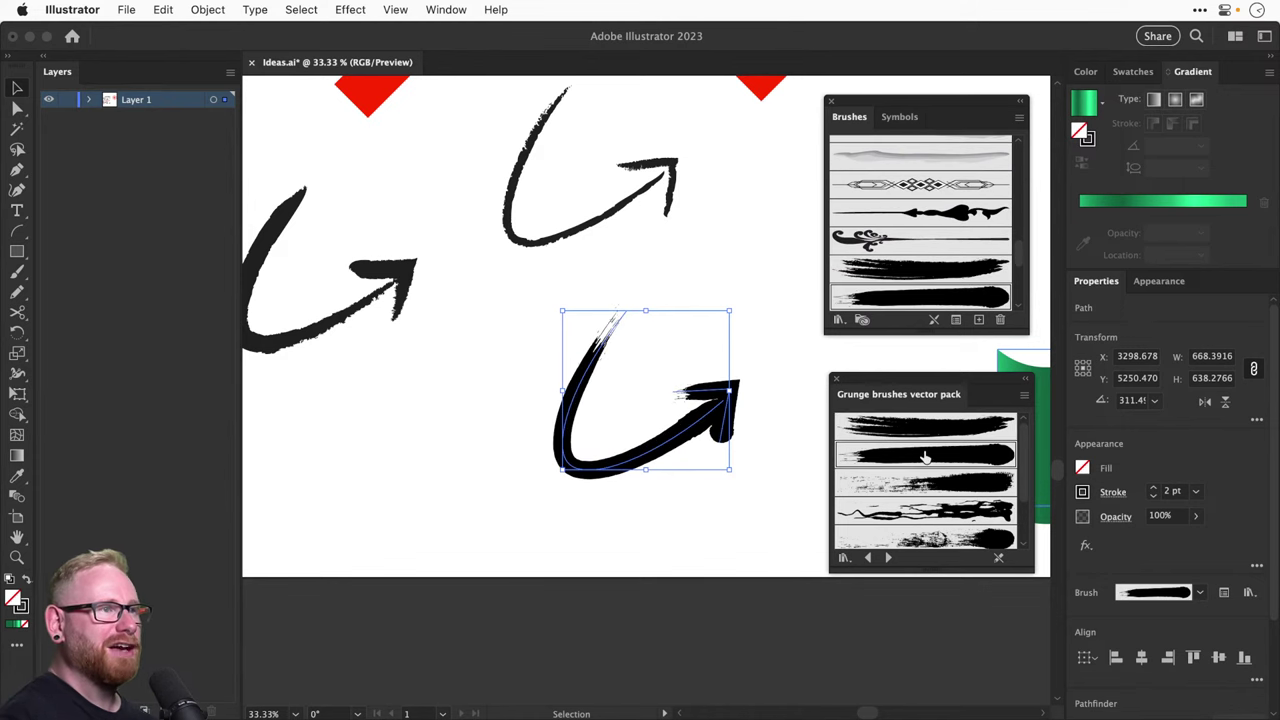
left_click(938, 484)
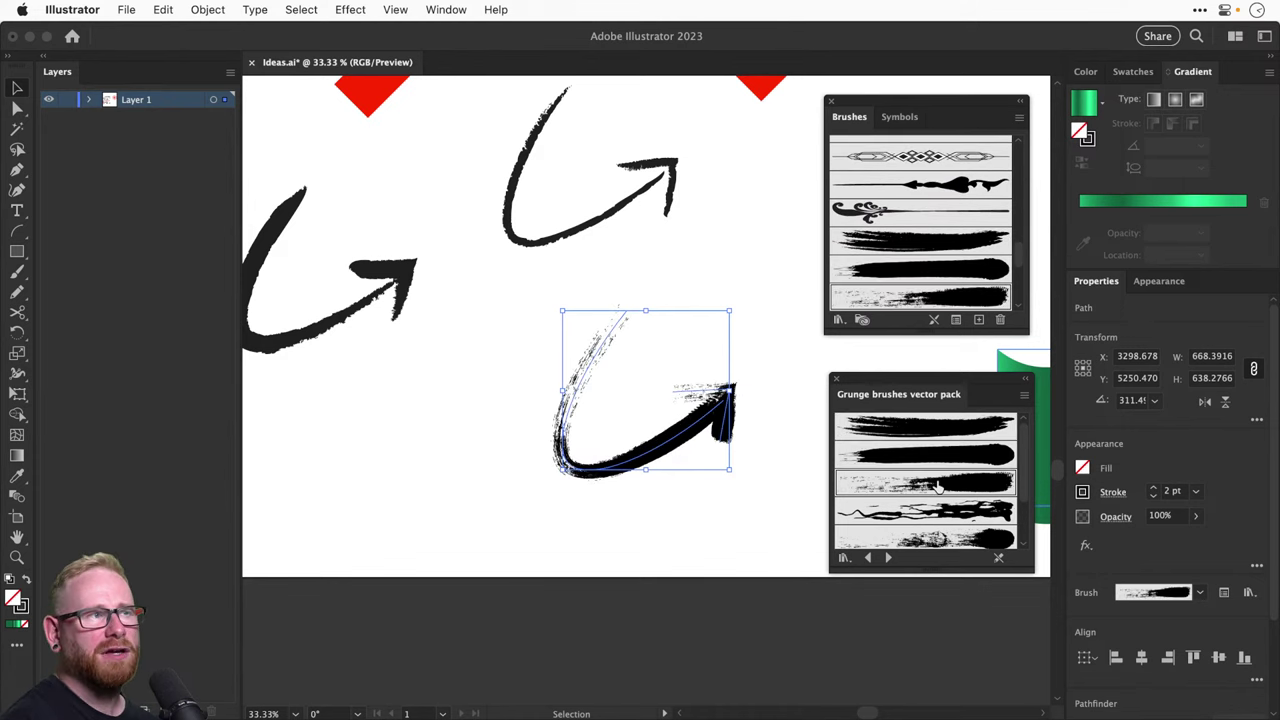
left_click(940, 428)
left_click(940, 510)
left_click(940, 537)
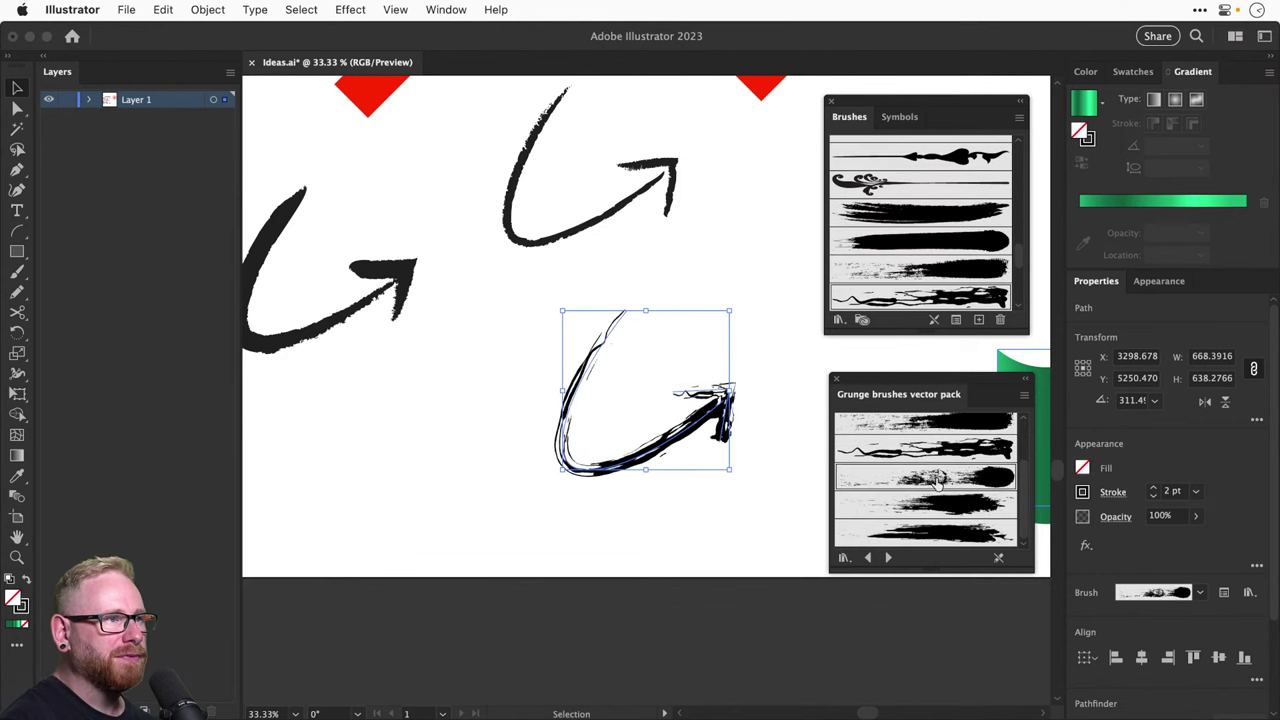
left_click(930, 428)
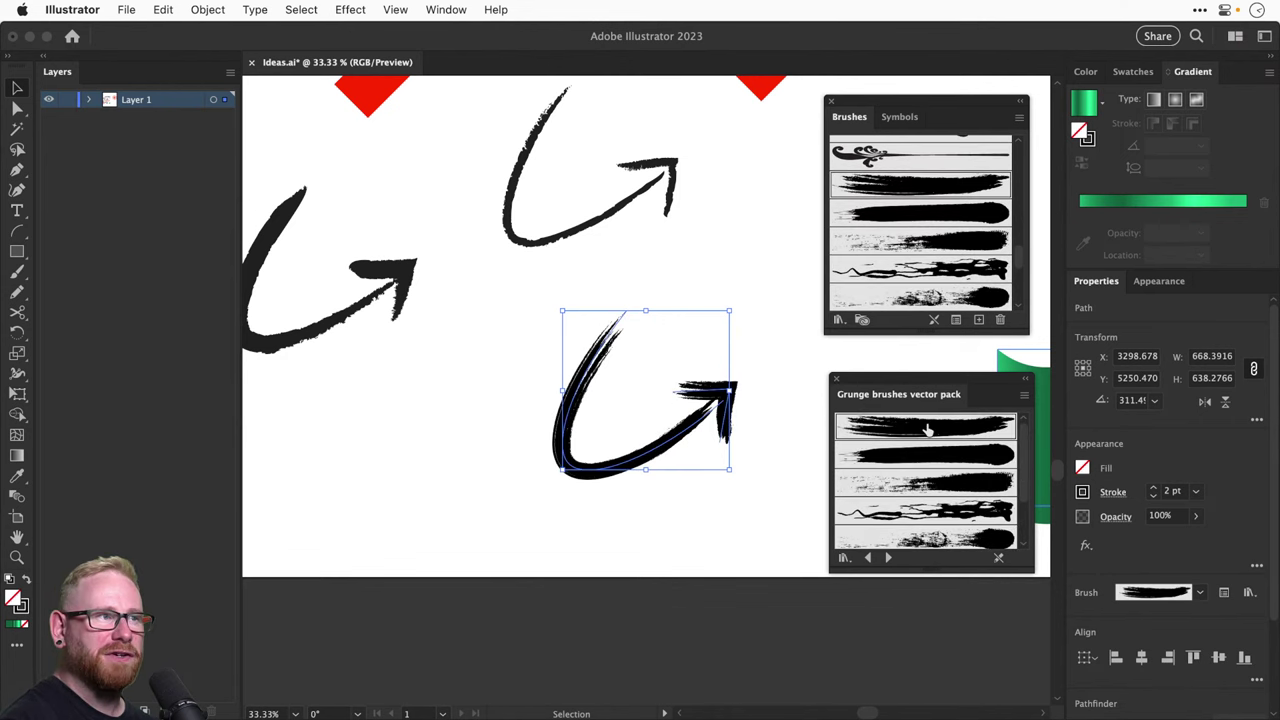
left_click(678, 518)
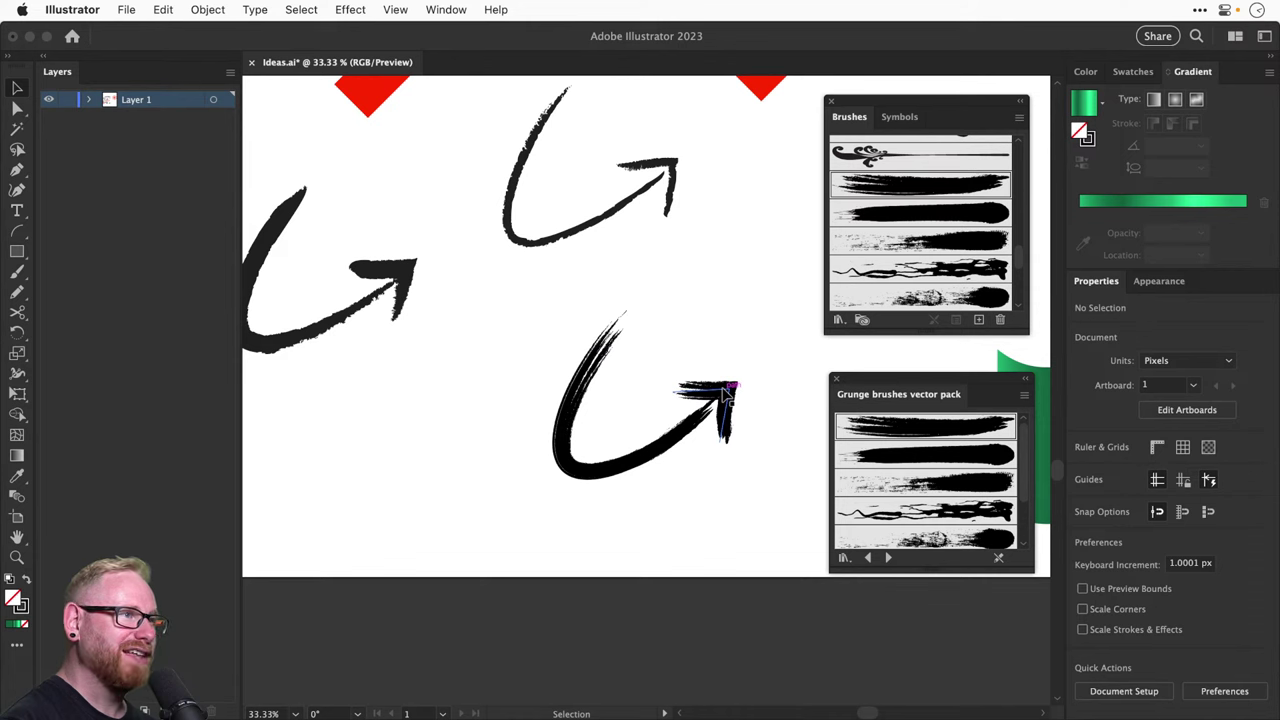
left_click(690, 438)
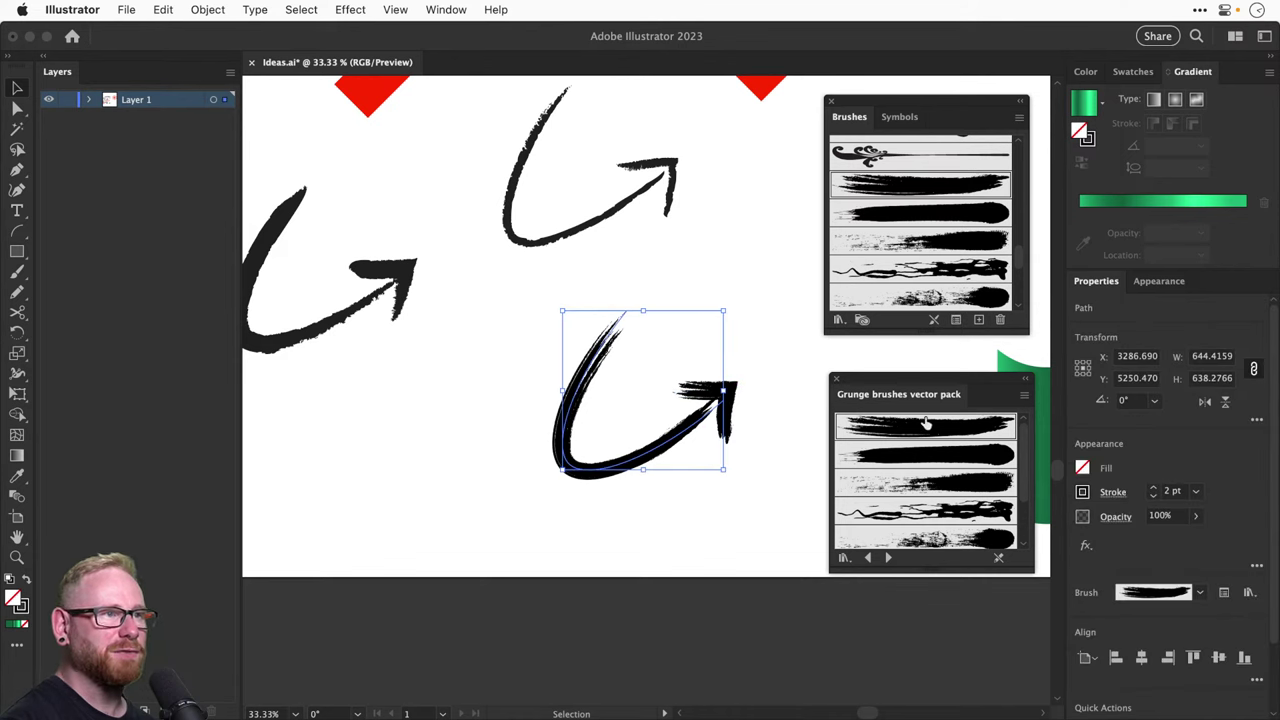
Duplicate the arrow down and left, painting the copy with the first Hand Drawn brush
left_click_drag(686, 447, 437, 510)
left_click(888, 558)
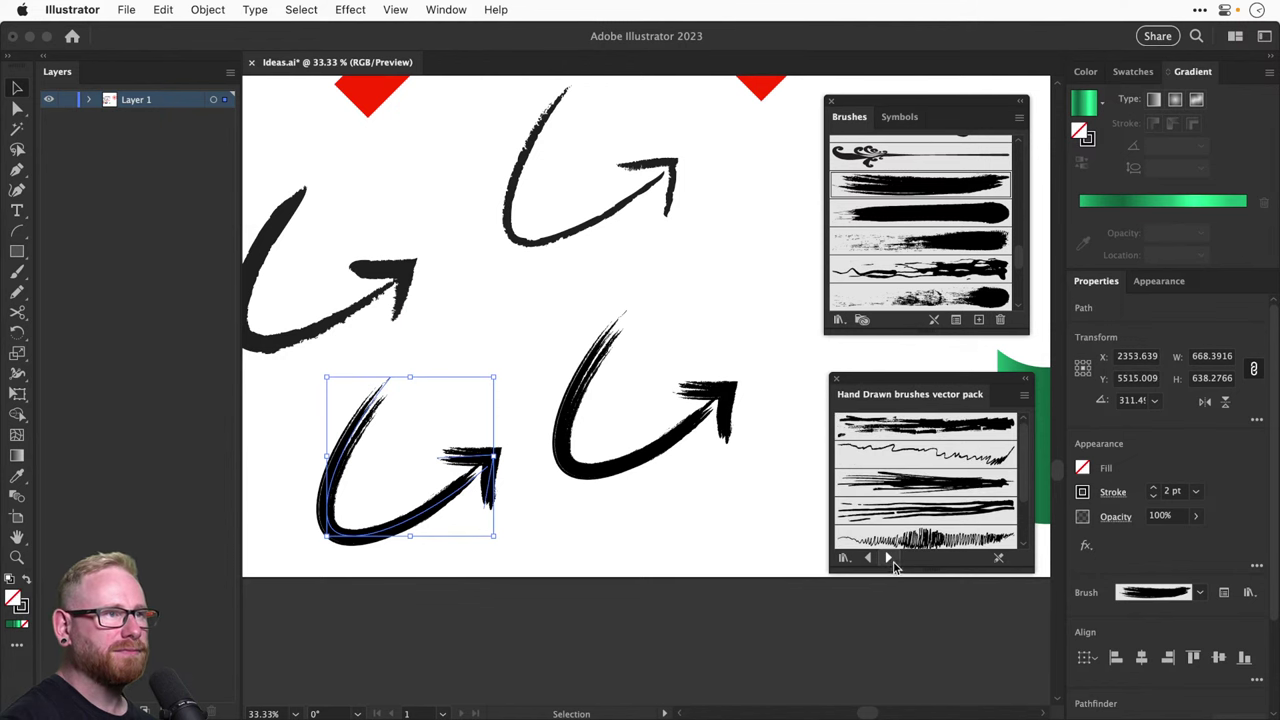
left_click(938, 426)
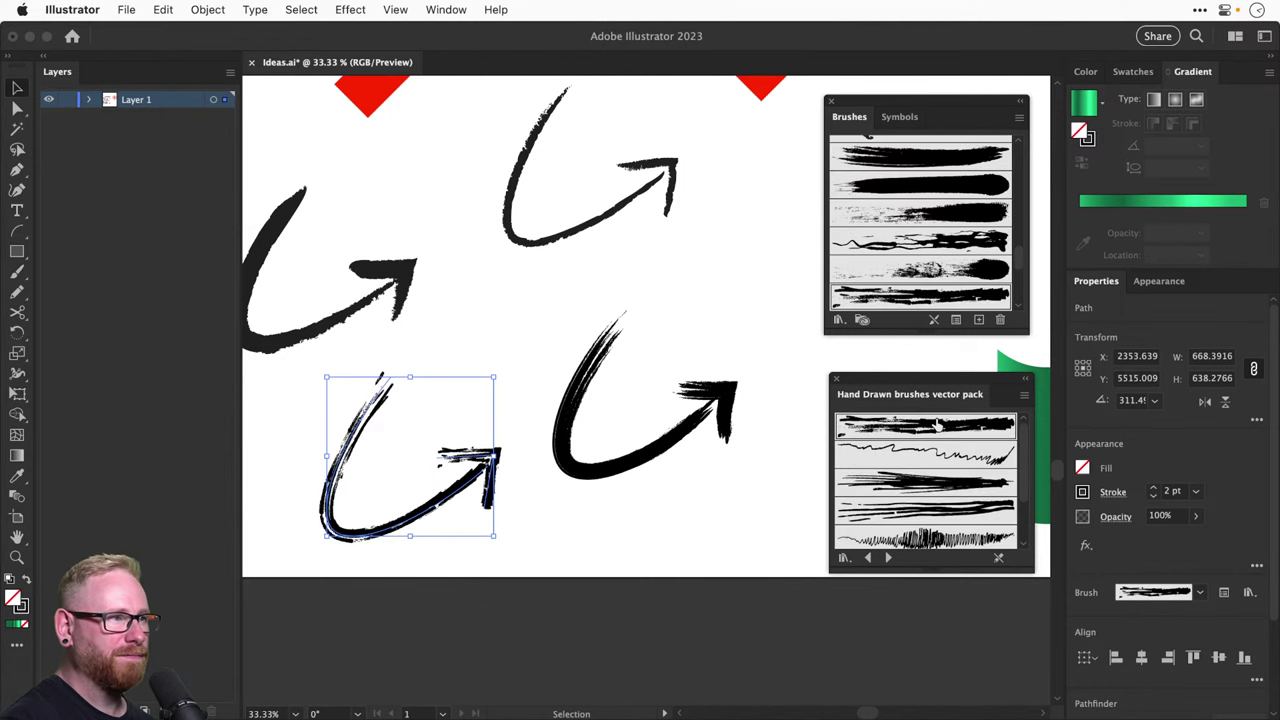
Try the wavy, bristly, zigzag and blob Hand Drawn brushes, then return to the first
left_click(938, 458)
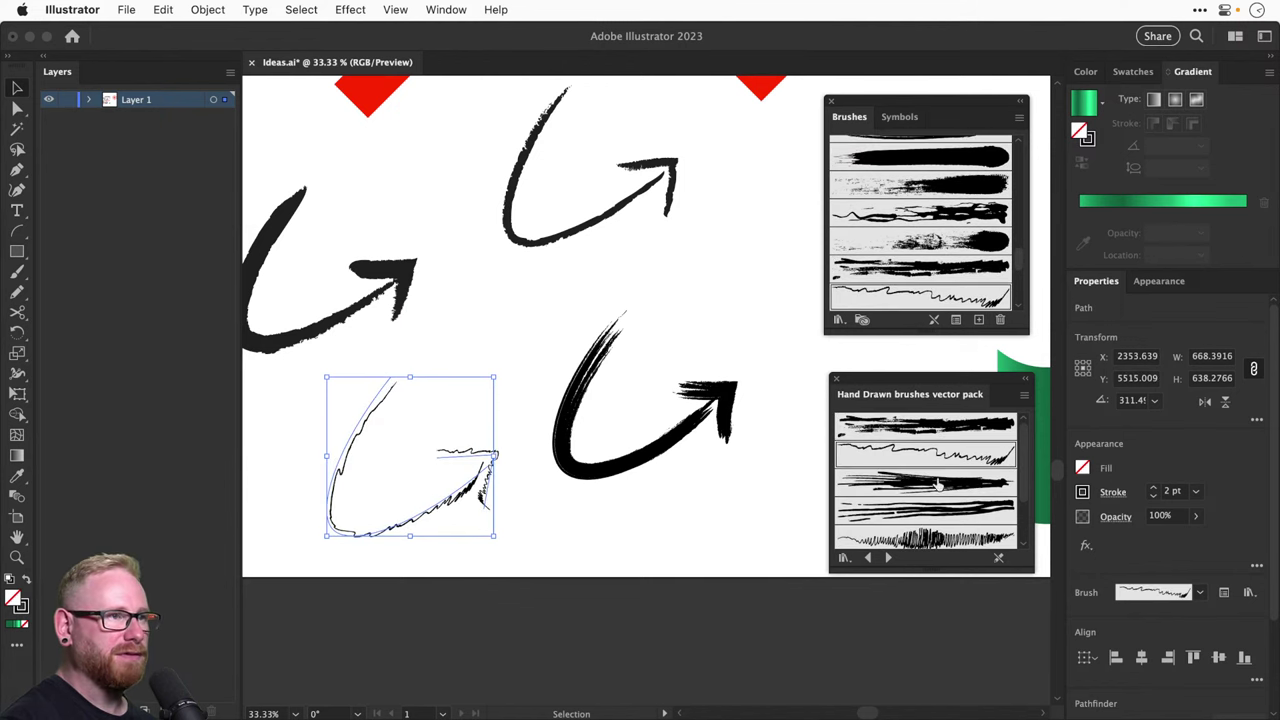
left_click(936, 483)
left_click(938, 512)
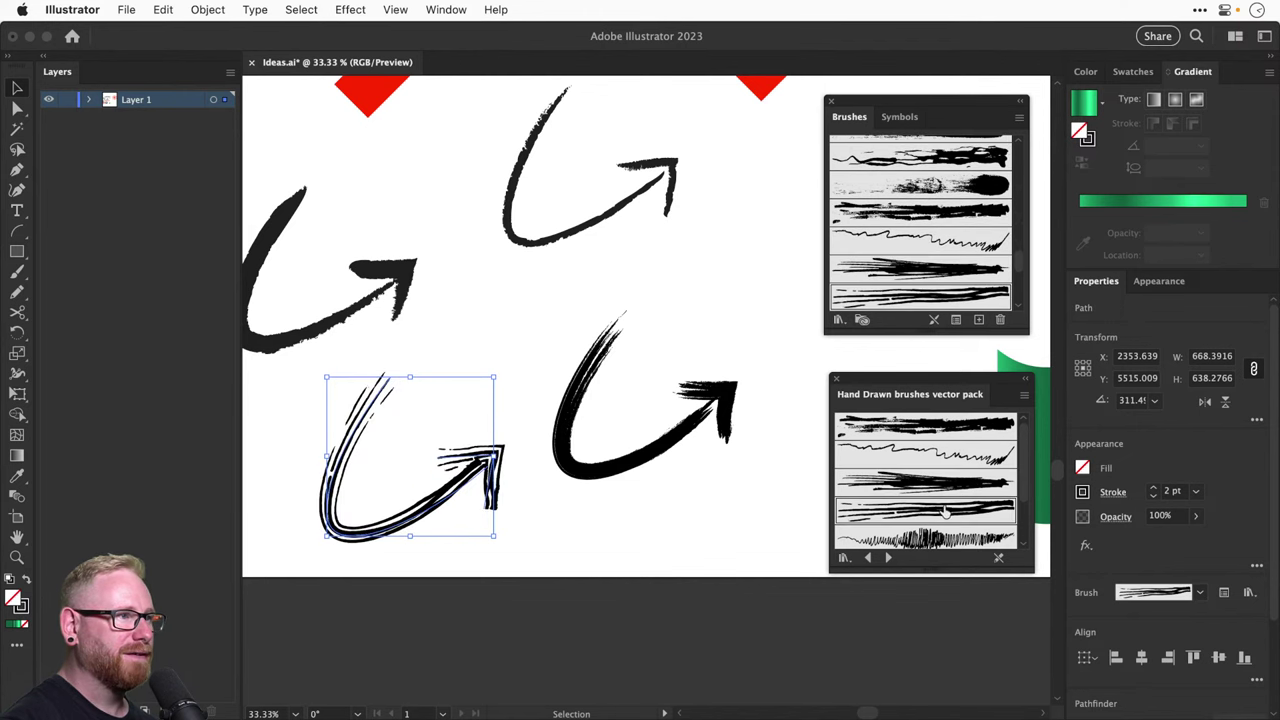
scroll(940, 510, "down", 2)
left_click(938, 487)
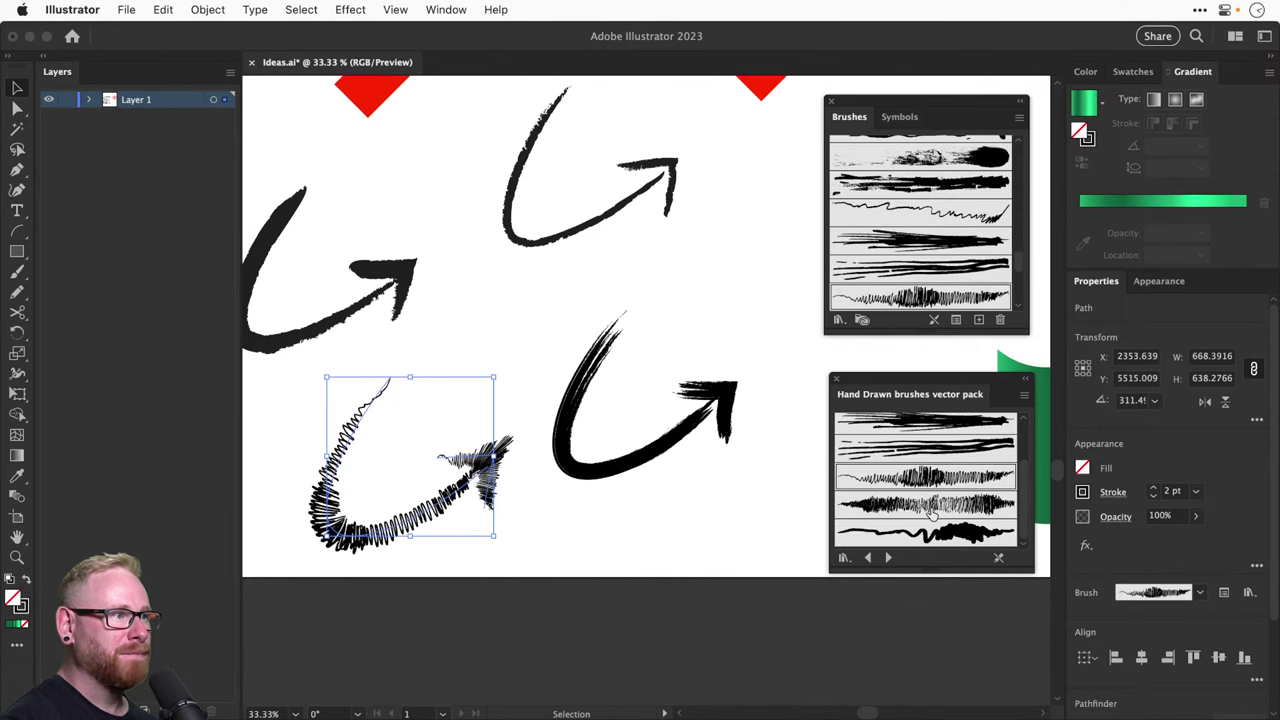
left_click(932, 506)
left_click(926, 534)
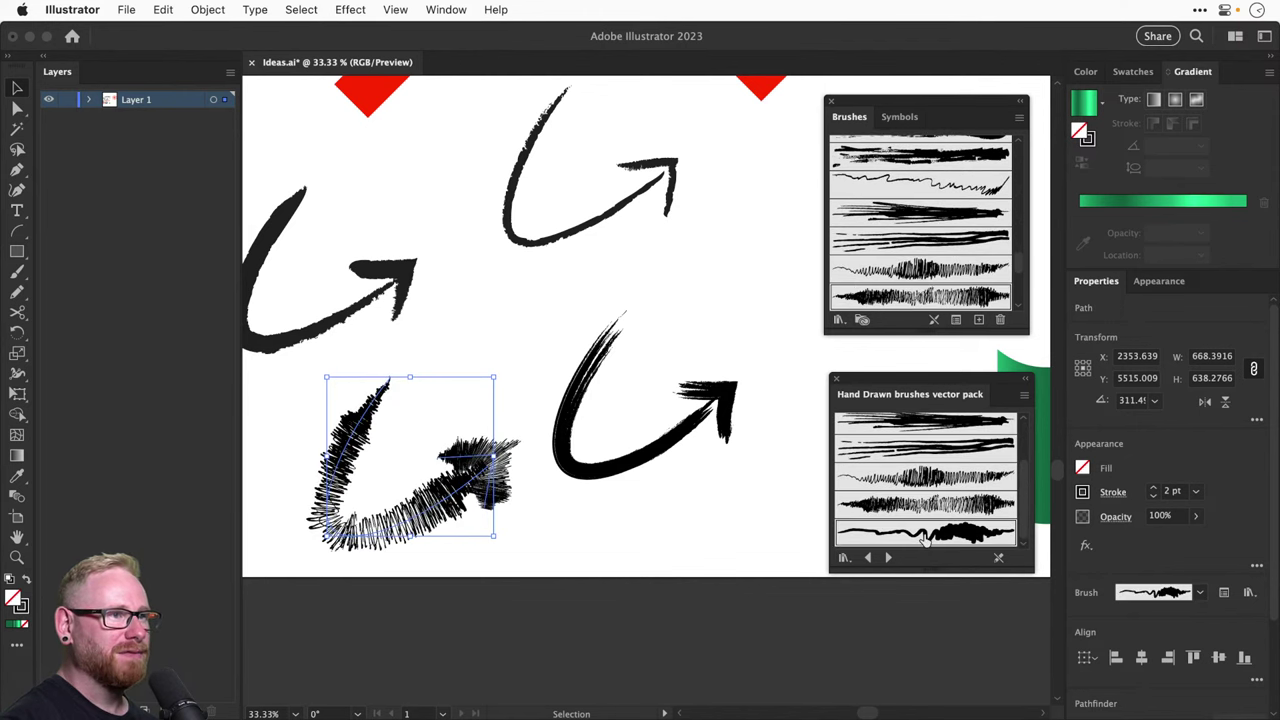
scroll(929, 495, "down", 2)
left_click(930, 428)
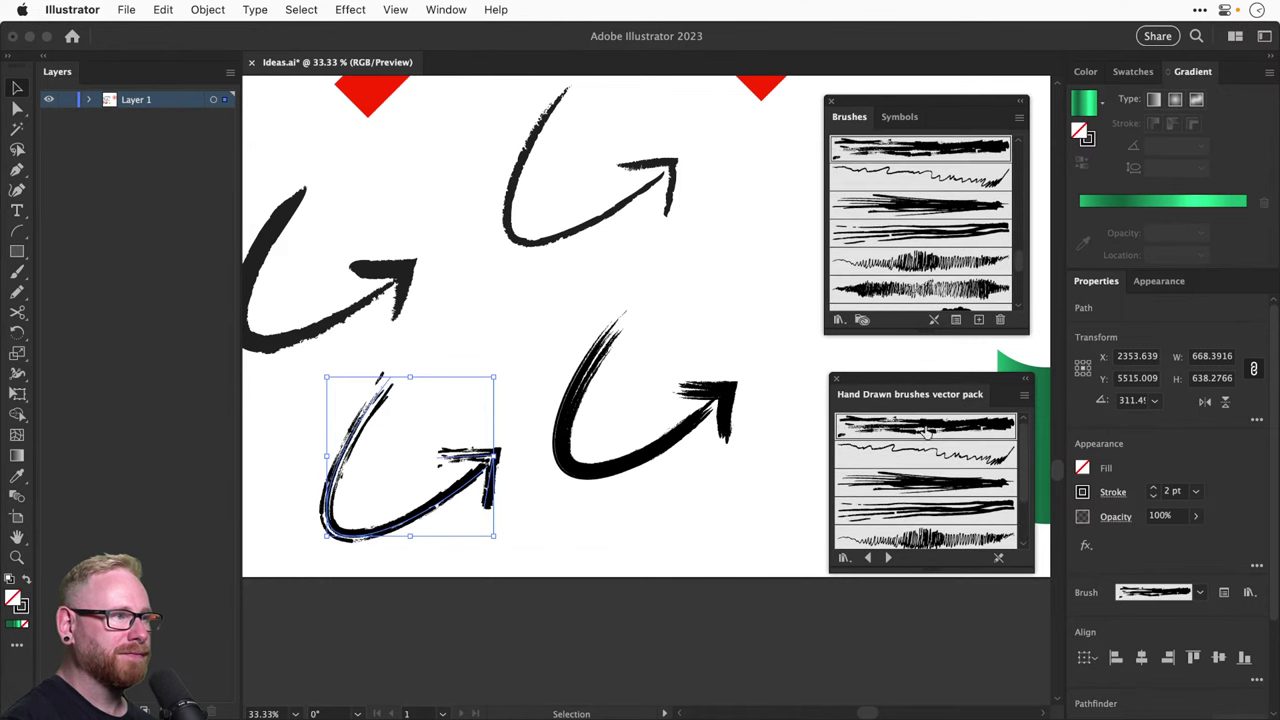
Deselect, then close the Hand Drawn library and the brushes and symbols panel
left_click(608, 363)
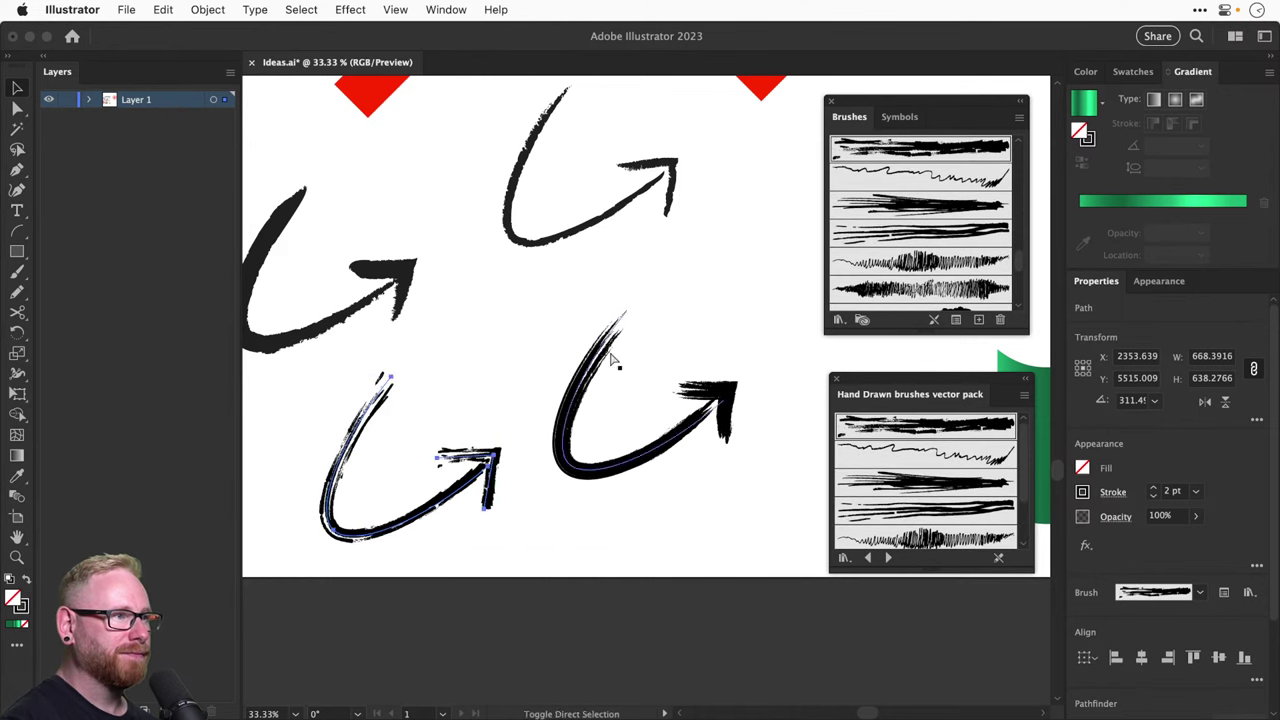
left_click(834, 378)
left_click(828, 102)
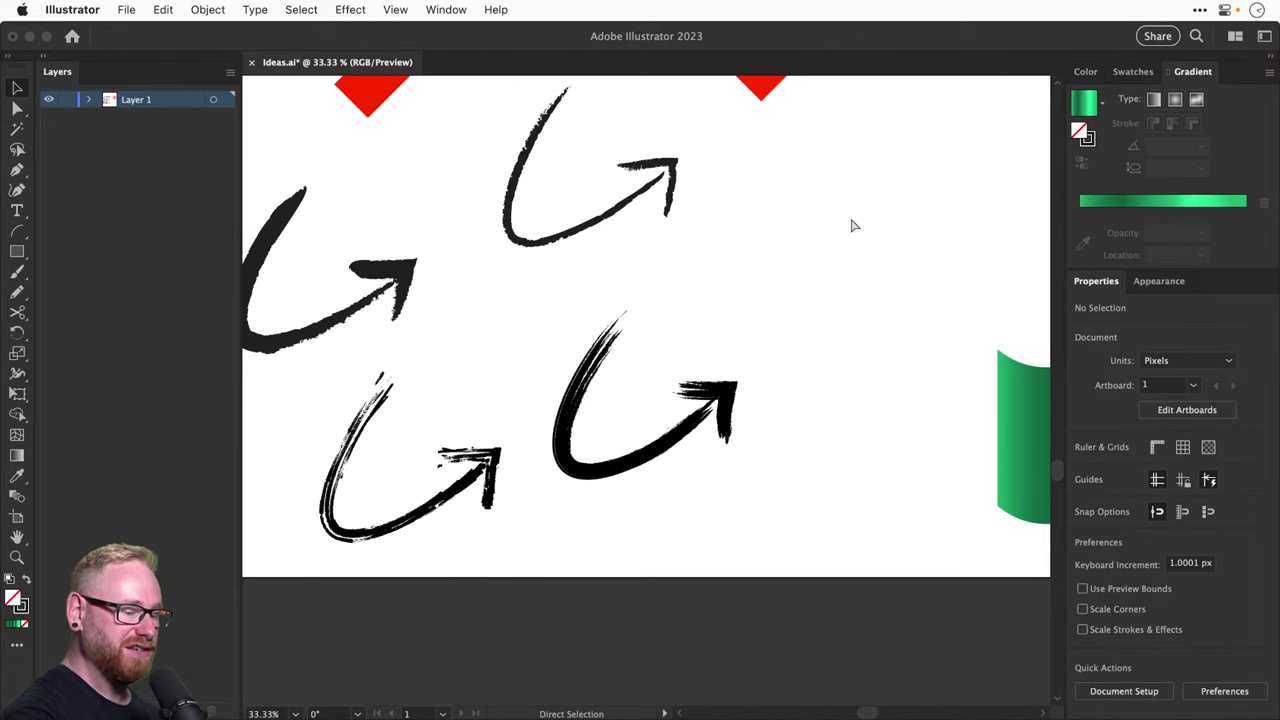
Zoom out, marquee-select the four hand-drawn brush arrows and inspect their anchor points
key("super+minus")
key("super+minus")
key("super+minus")
scroll(740, 290, "up", 3)
scroll(740, 290, "left", 2)
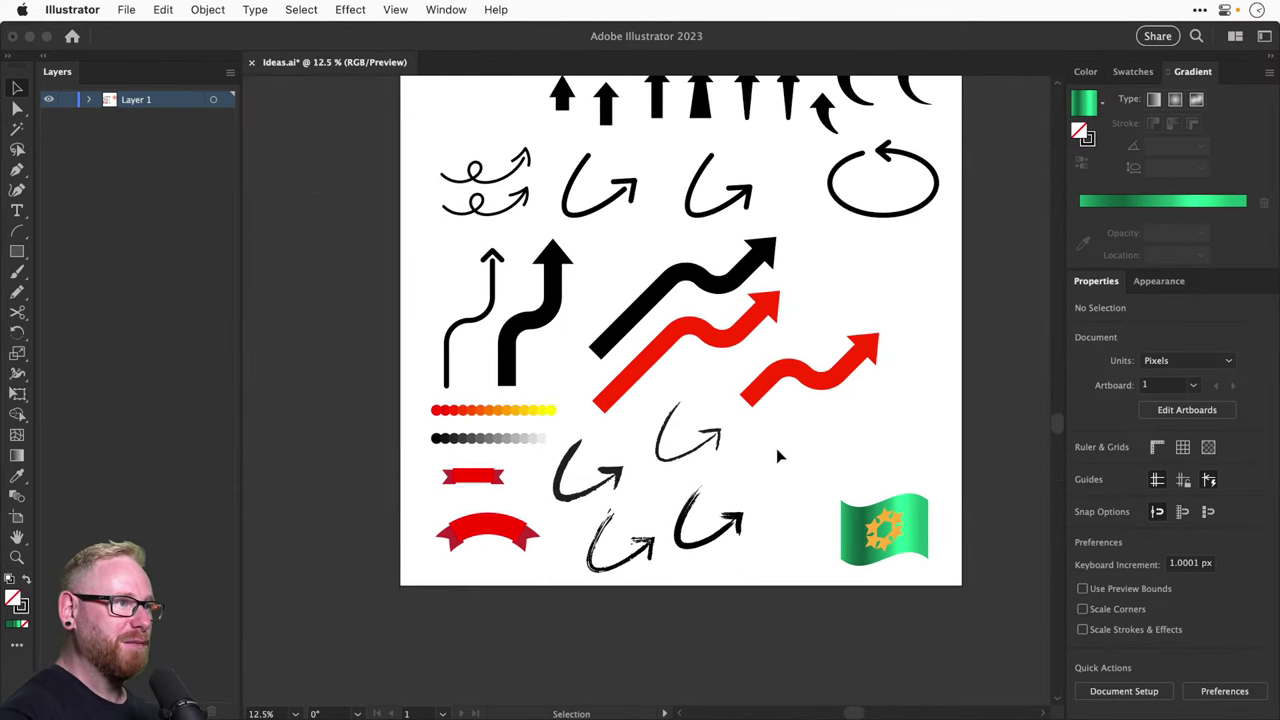
mouse_move(785, 441)
left_mouse_down()
mouse_move(657, 580)
mouse_move(588, 605)
mouse_move(388, 184)
mouse_move(272, 200)
mouse_move(321, 203)
mouse_move(347, 173)
left_mouse_up()
scroll(588, 605, "up", 2)
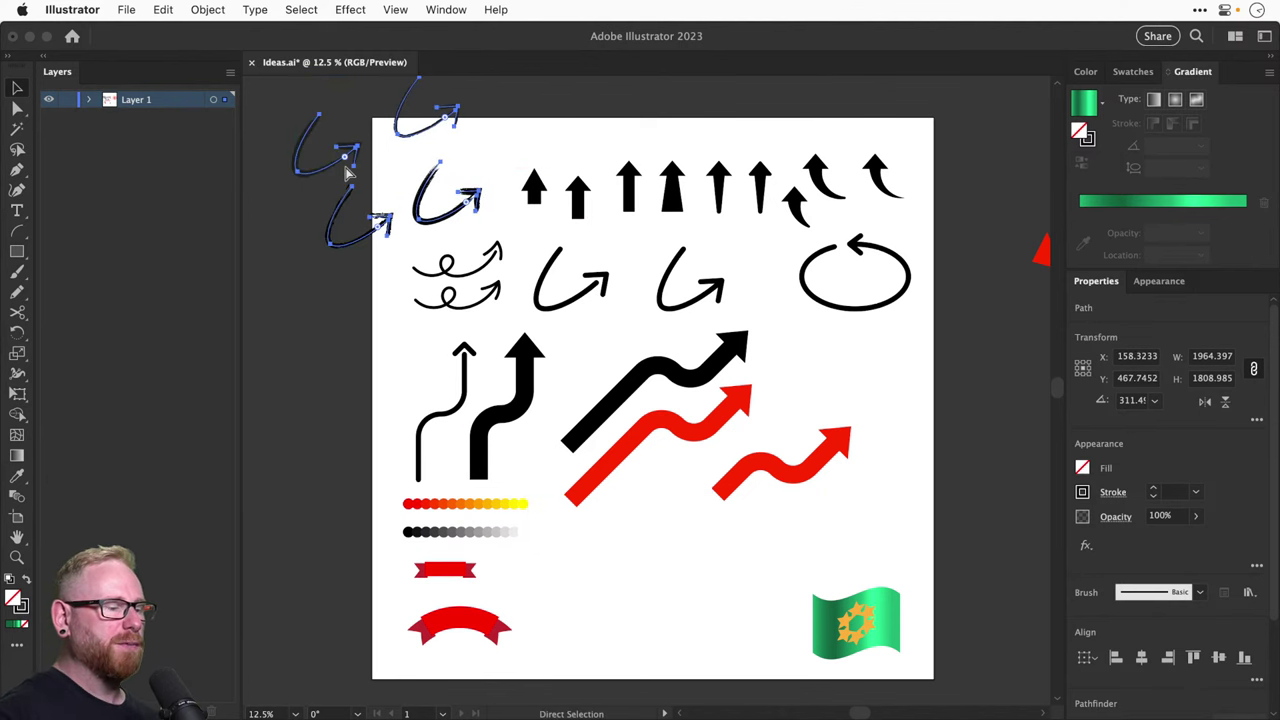
key("a")
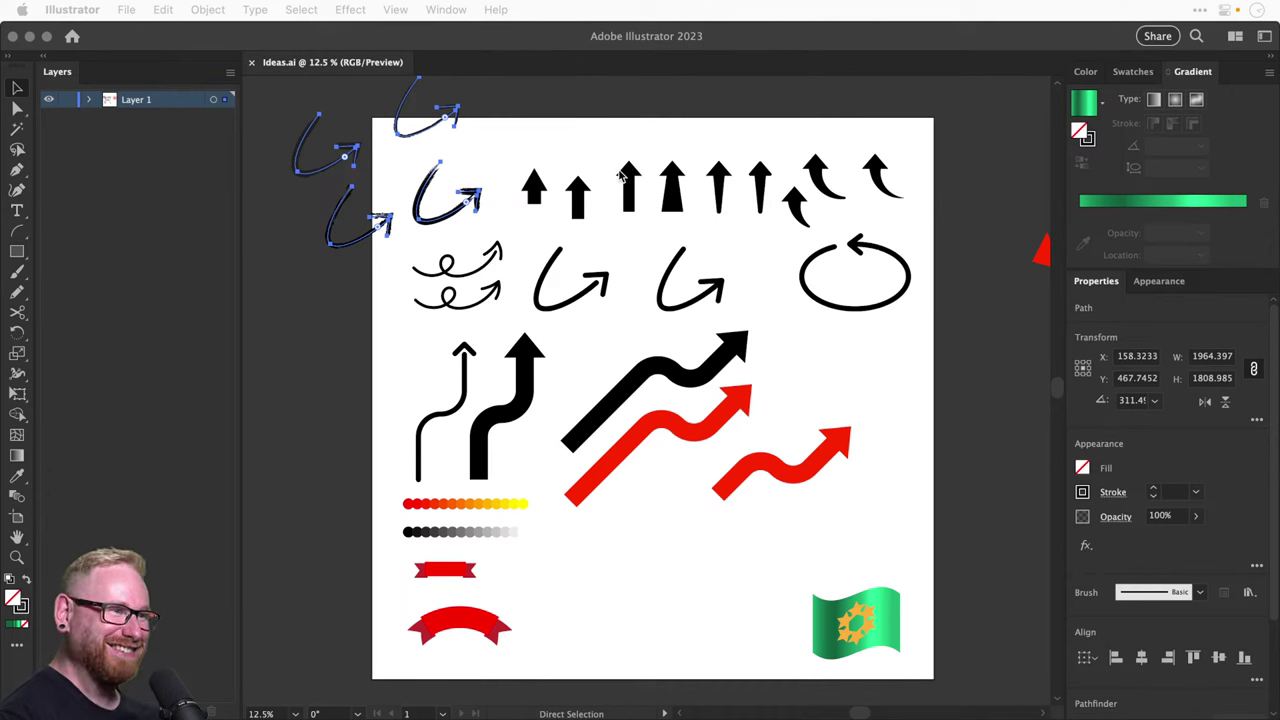
key("v")
scroll(940, 240, "right", 10)
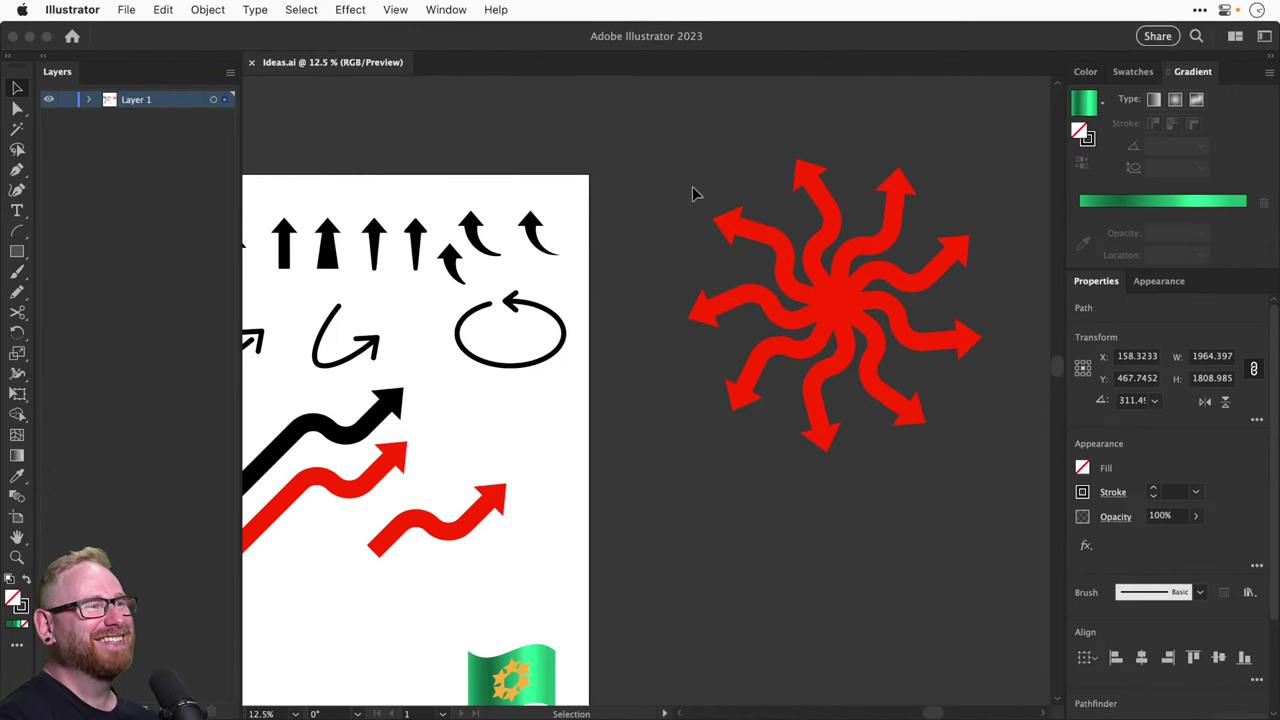
Copy the red arrow starburst and paste it inside the green flag group
left_click_drag(666, 160, 962, 520)
key("cmd+g")
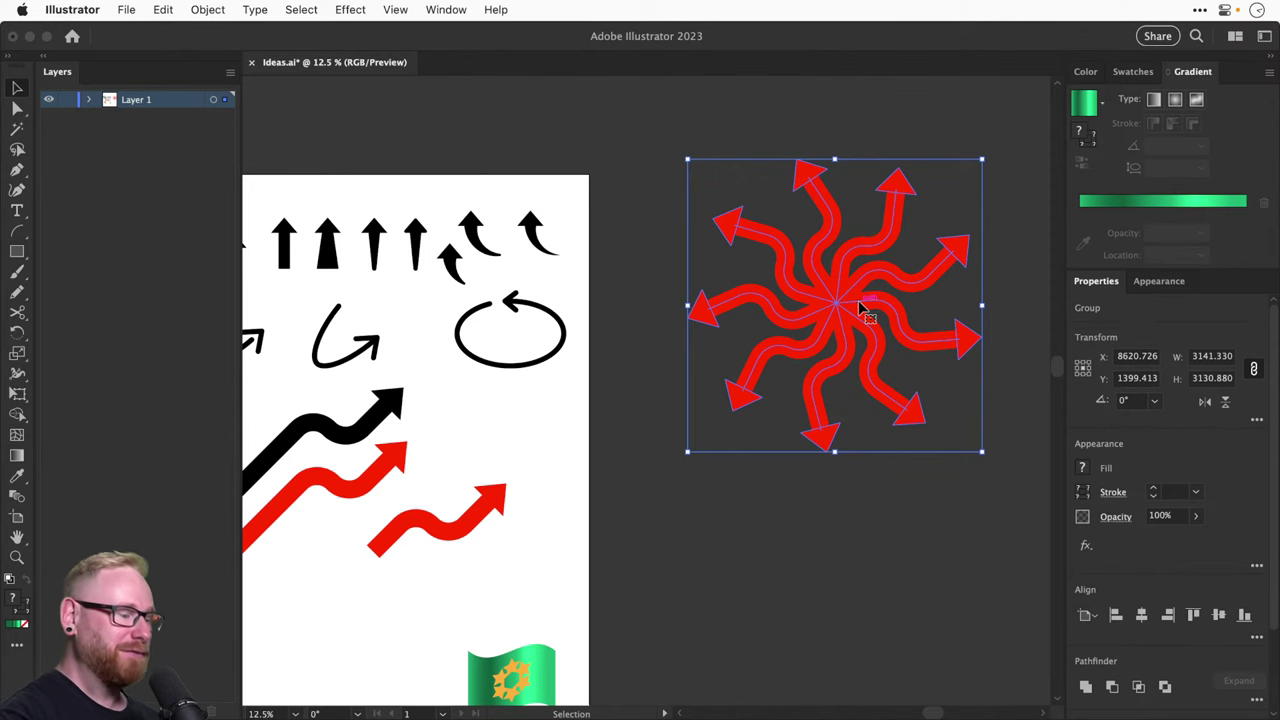
scroll(780, 420, "down", 5)
scroll(780, 420, "left", 3)
double_click(624, 456)
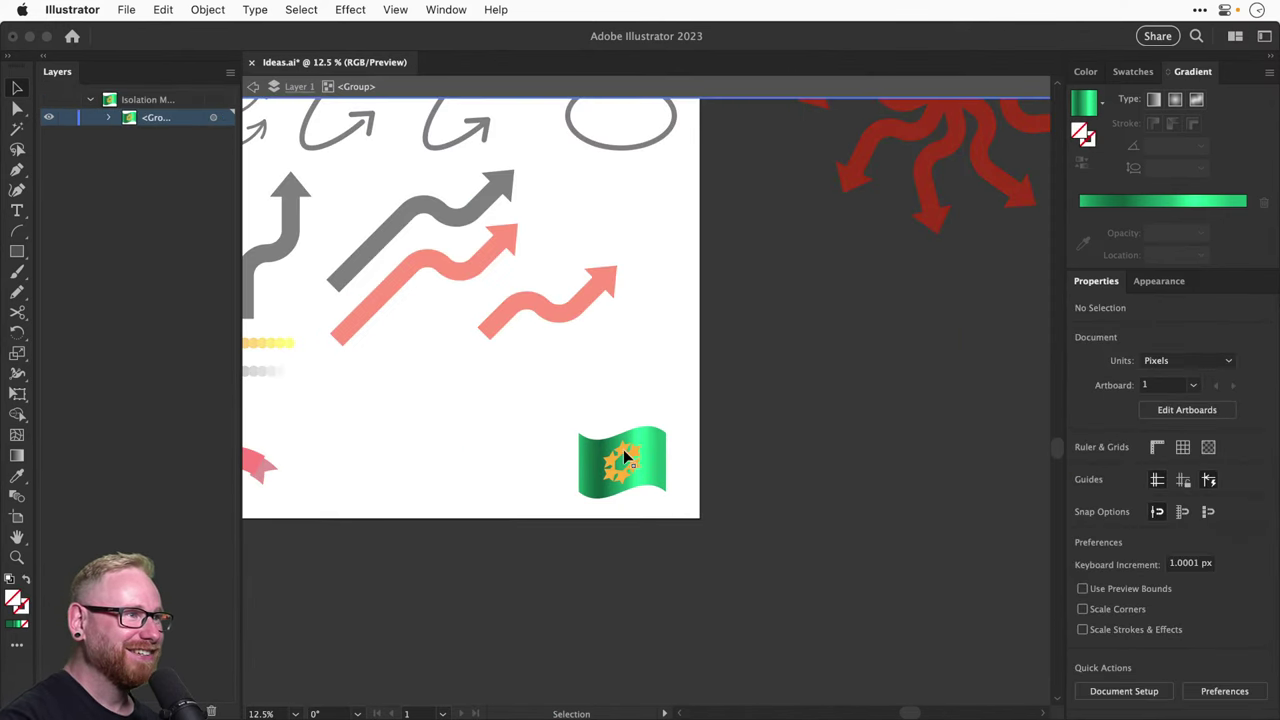
left_click(630, 456)
key("cmd+v")
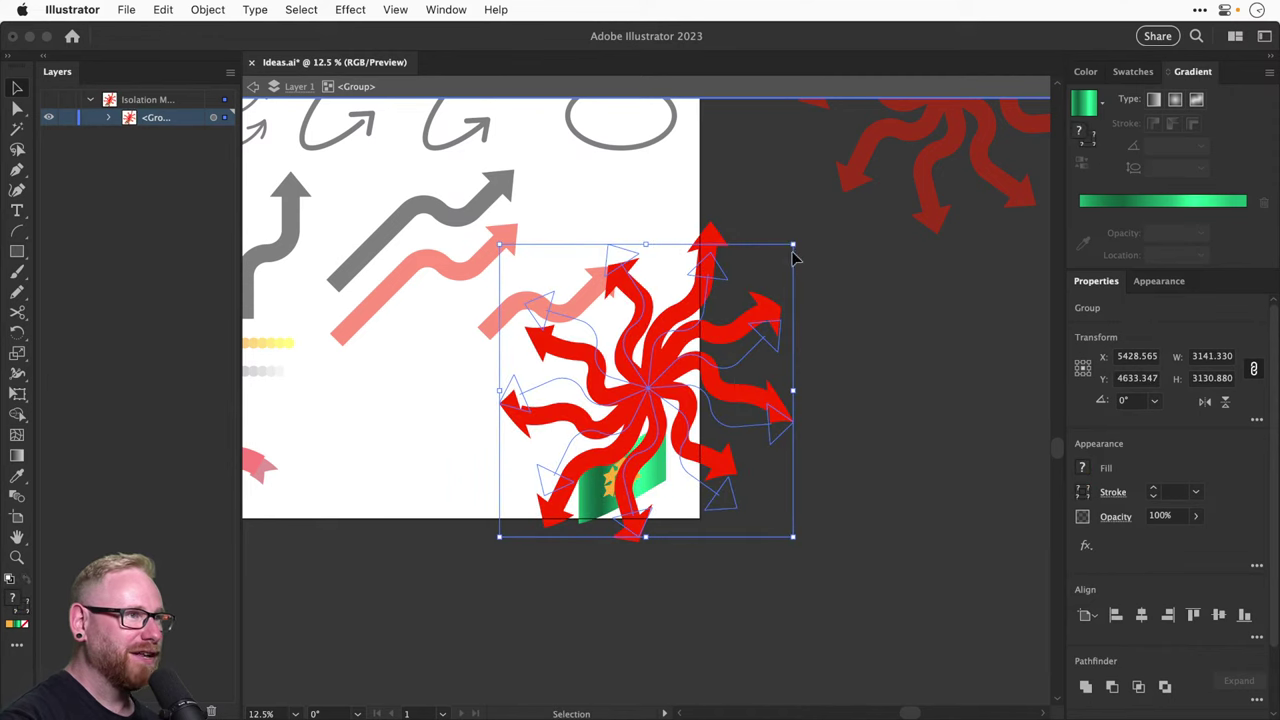
Enable Scale Corners and Scale Strokes & Effects, then shrink the pasted starburst small
left_click_drag(792, 244, 588, 466)
key("super+z")
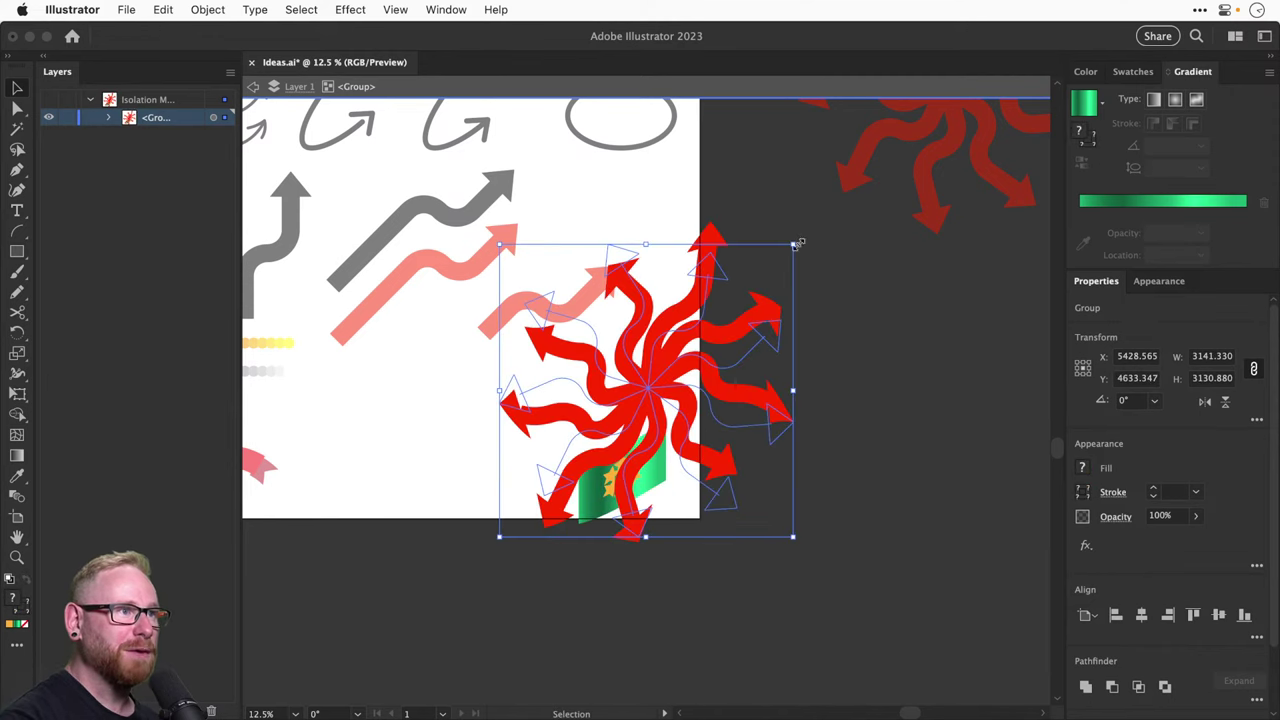
left_click_drag(796, 243, 646, 390)
key("super+z")
left_click(1257, 422)
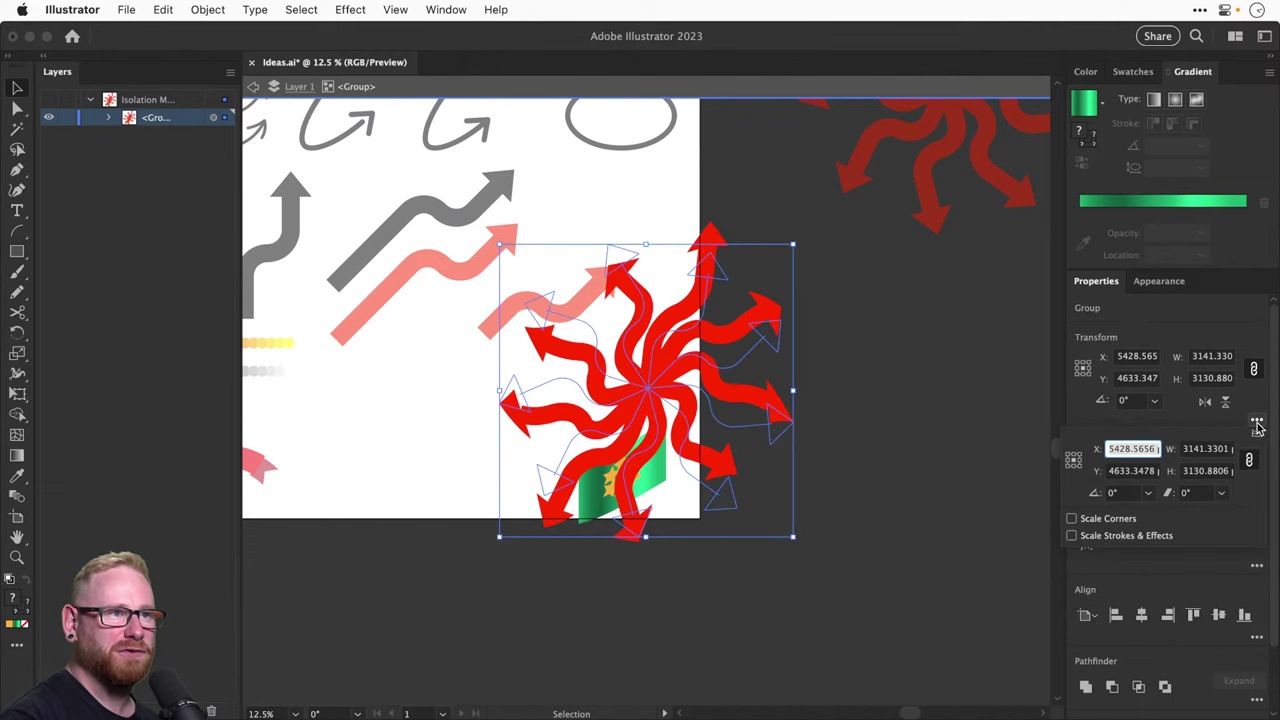
left_click(1088, 520)
left_click(1095, 537)
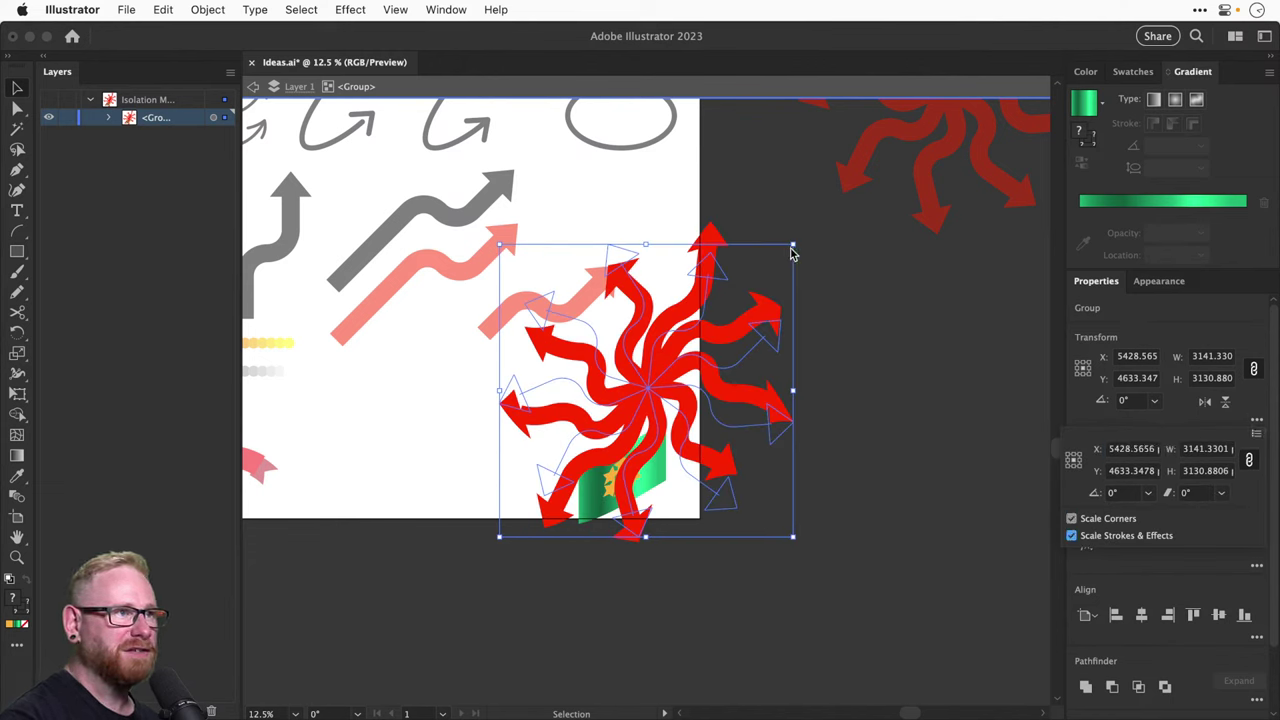
left_click_drag(792, 248, 387, 527)
Zoom in and step in and out of the starburst group's isolation mode
key("super+equal")
key("super+equal")
key("super+a")
double_click(384, 518)
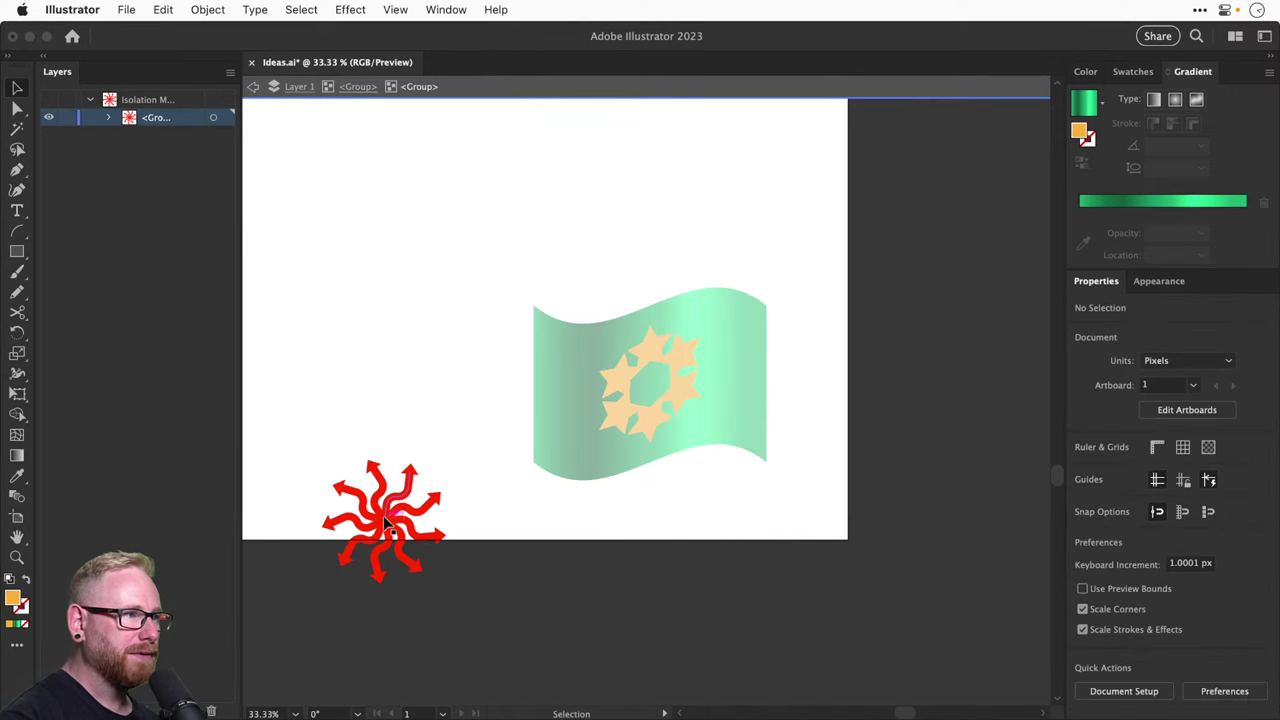
left_click(383, 515)
double_click(365, 420)
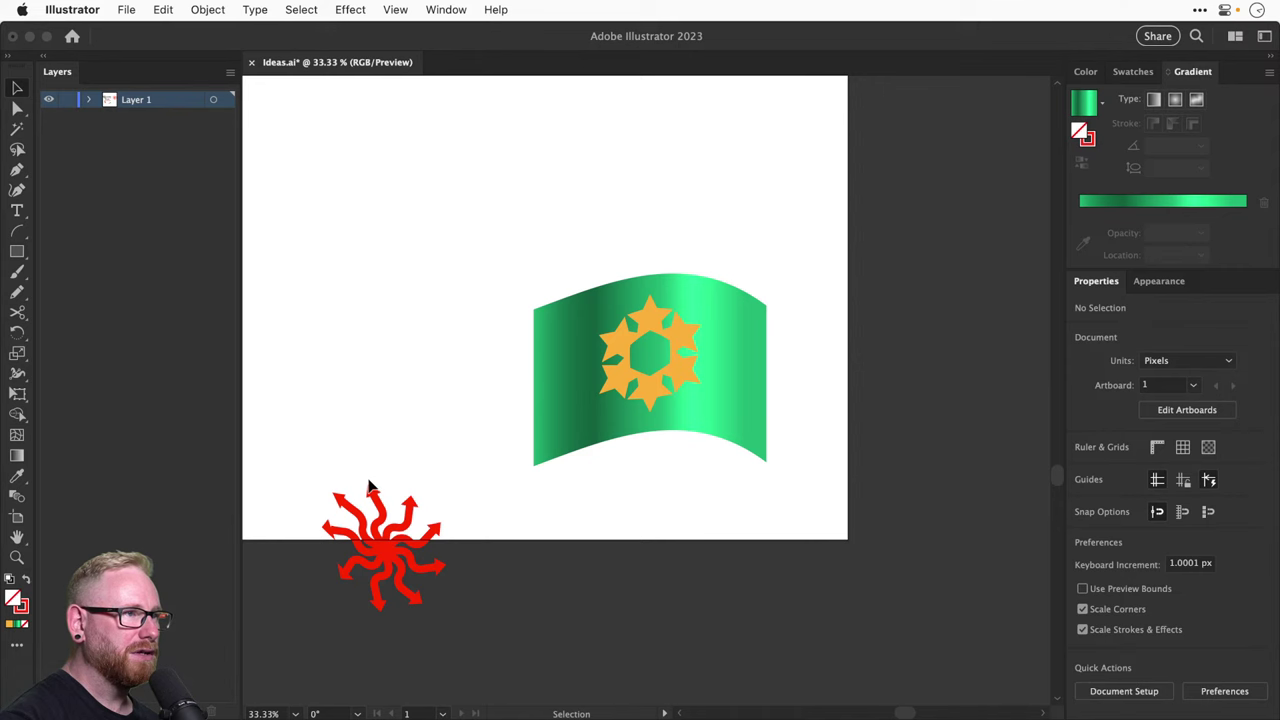
double_click(371, 414)
key("v")
Select the sunburst and star artwork, undoing an accidental resize, and zoom out
left_click(489, 374)
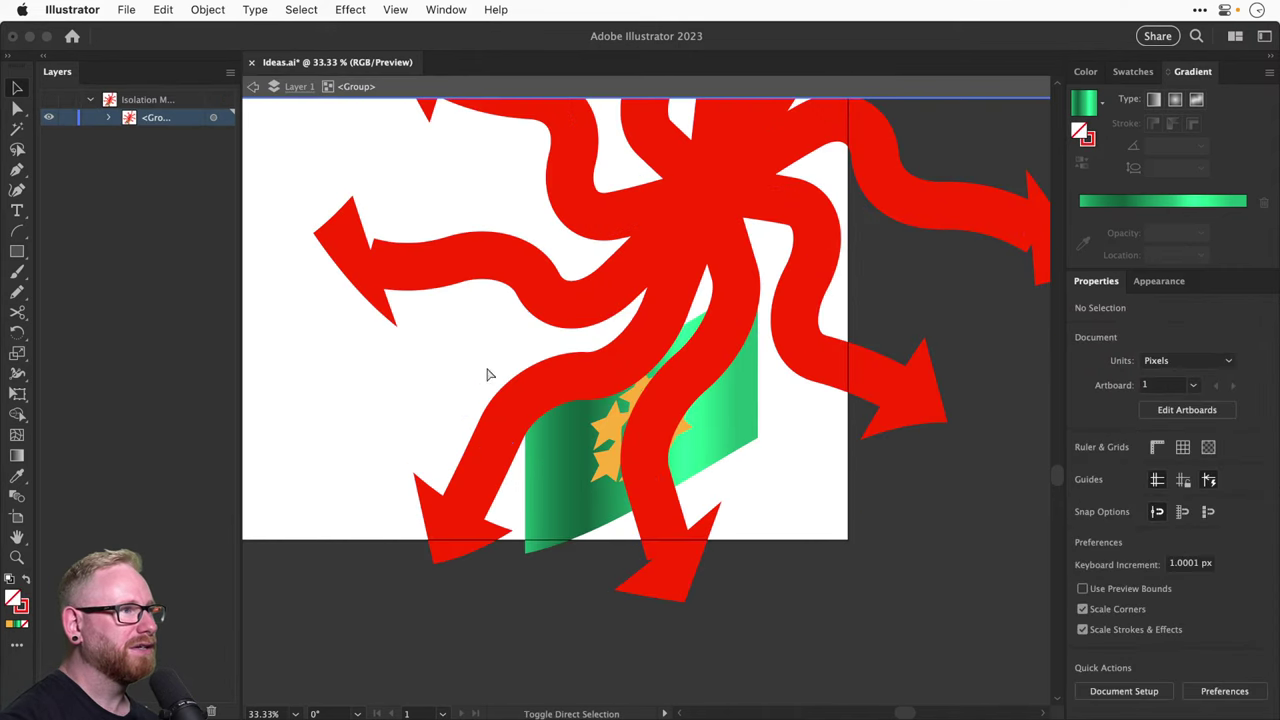
left_click(613, 298)
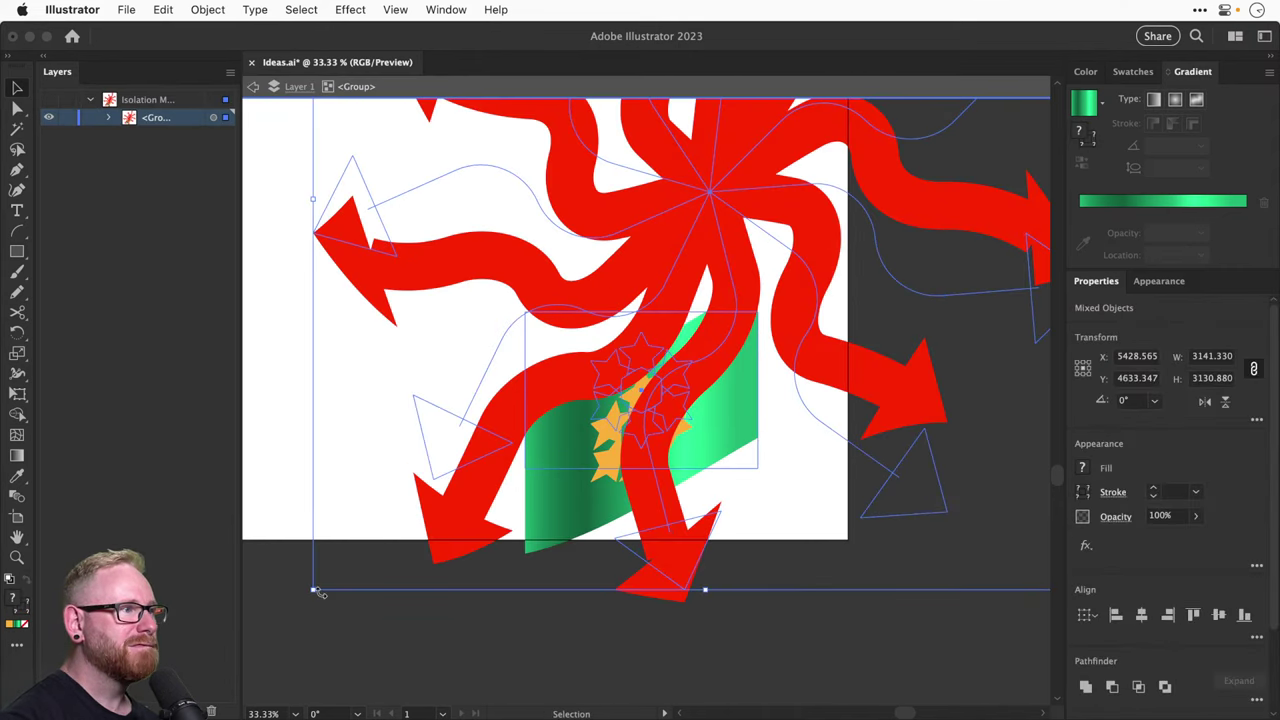
left_click_drag(316, 594, 414, 491)
key("super+z")
key("a")
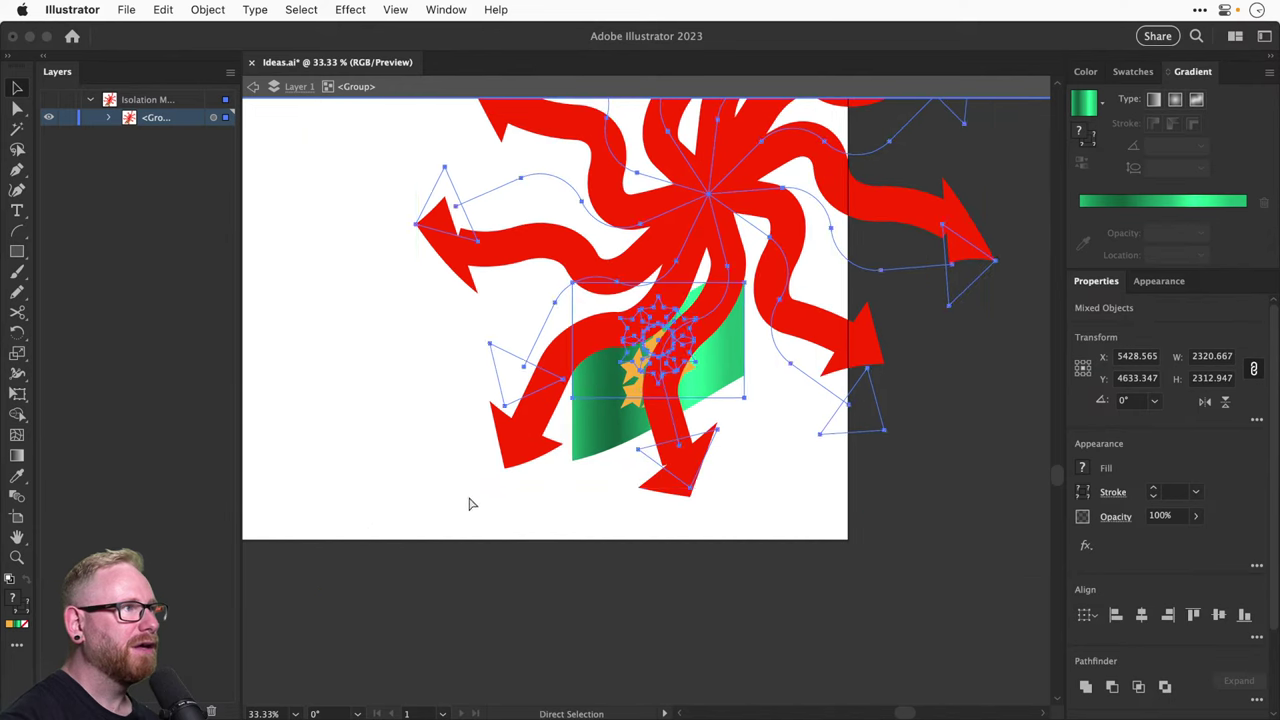
key("super+minus")
key("super+minus")
key("super+minus")
key("v")
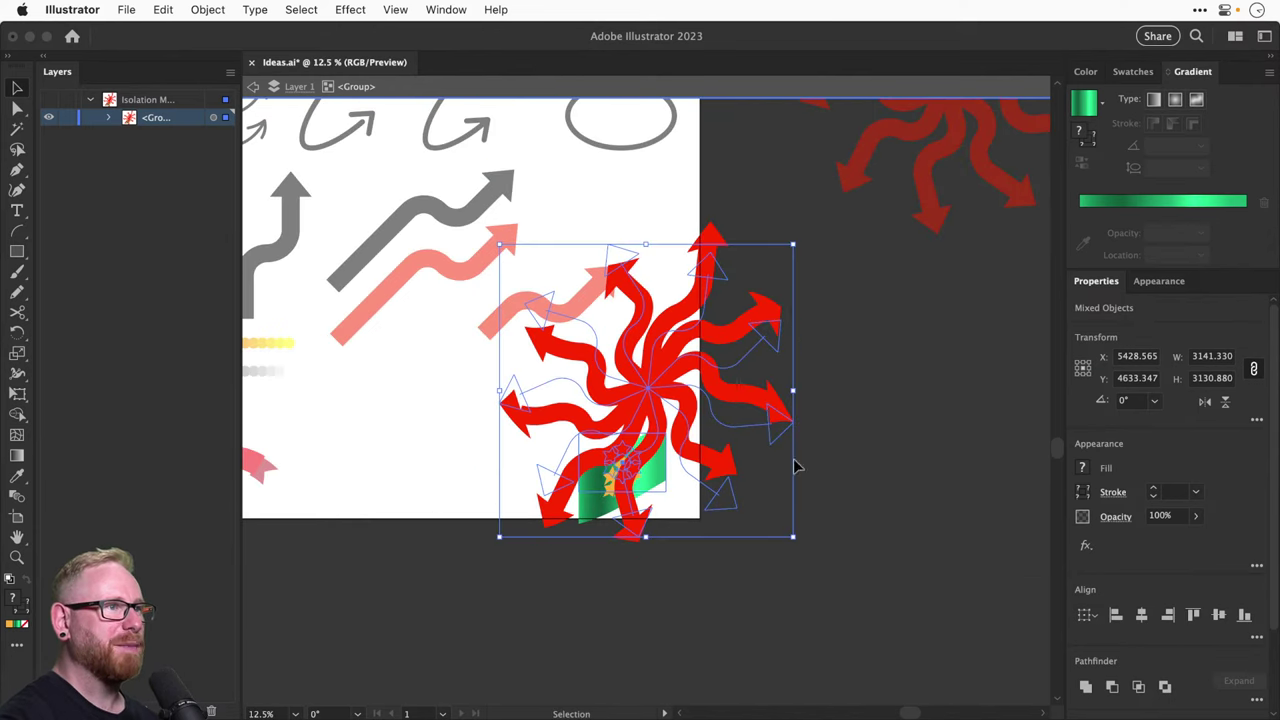
Select the whole red sunburst, delete it, and deselect everything
double_click(857, 460)
key("super+z")
left_click(824, 412)
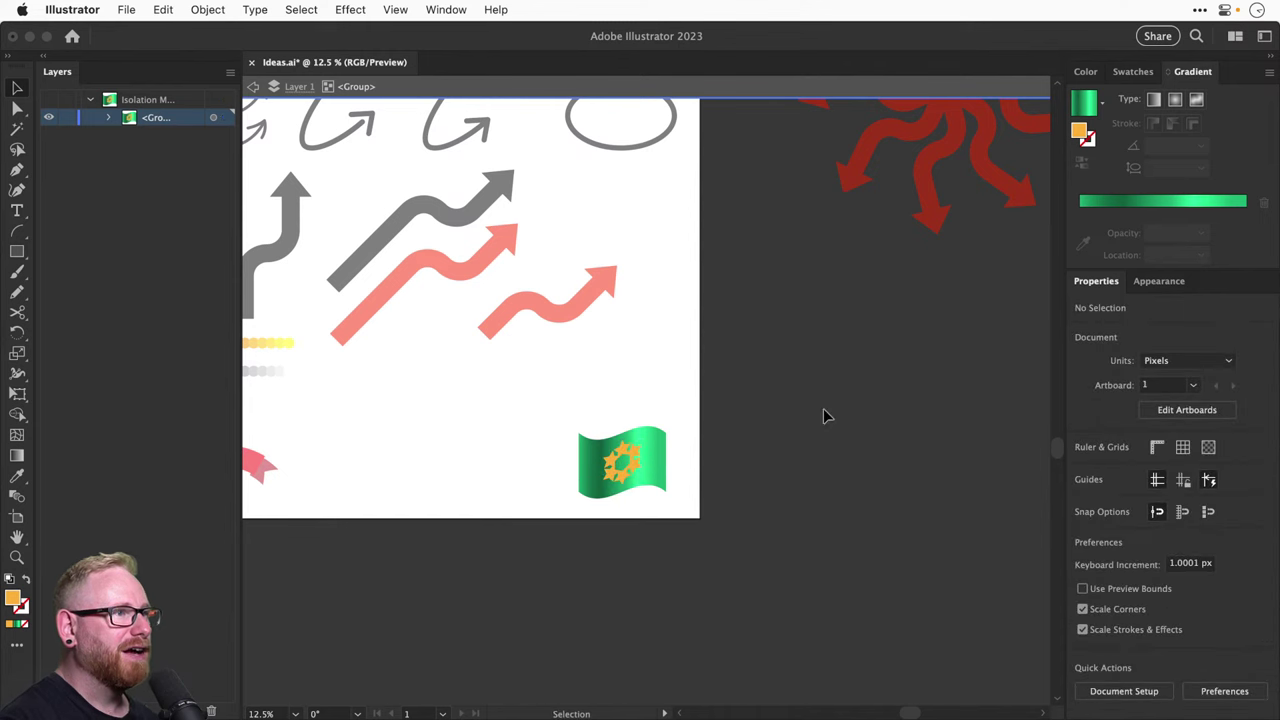
Exit the flag group's isolation mode and undo its Flag warp so the green flag lies flat
left_click(640, 452)
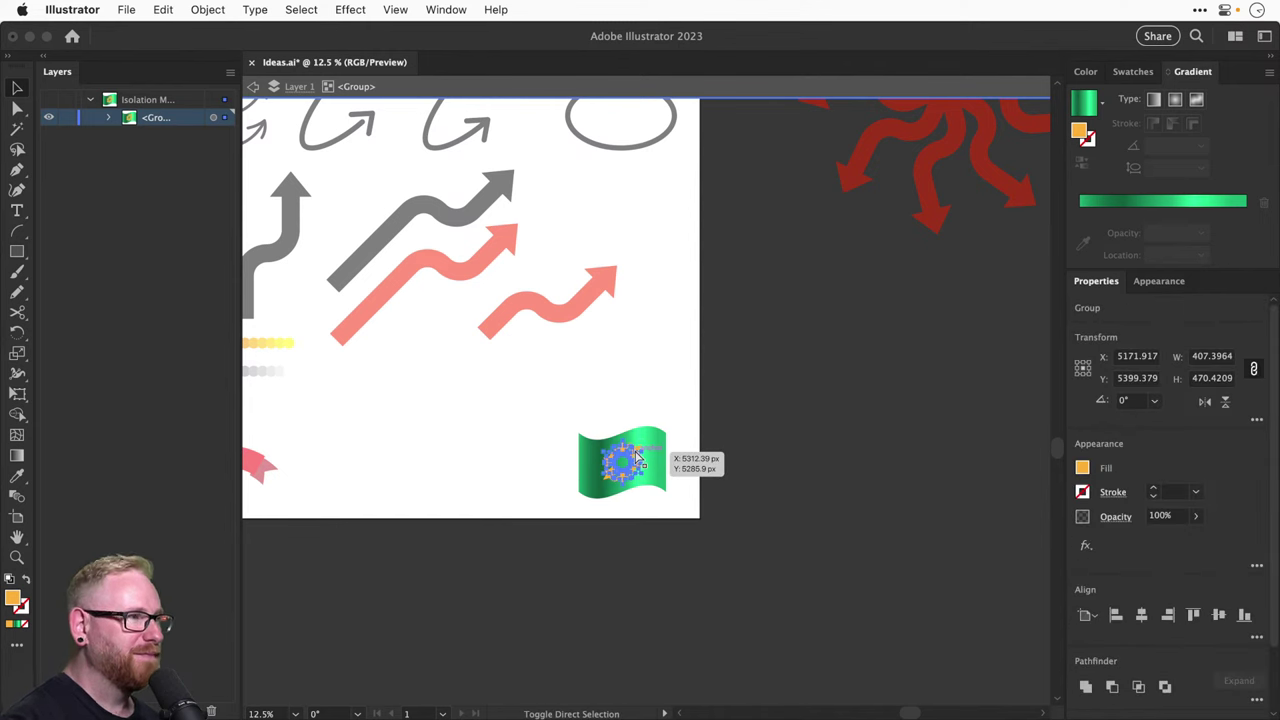
double_click(836, 352)
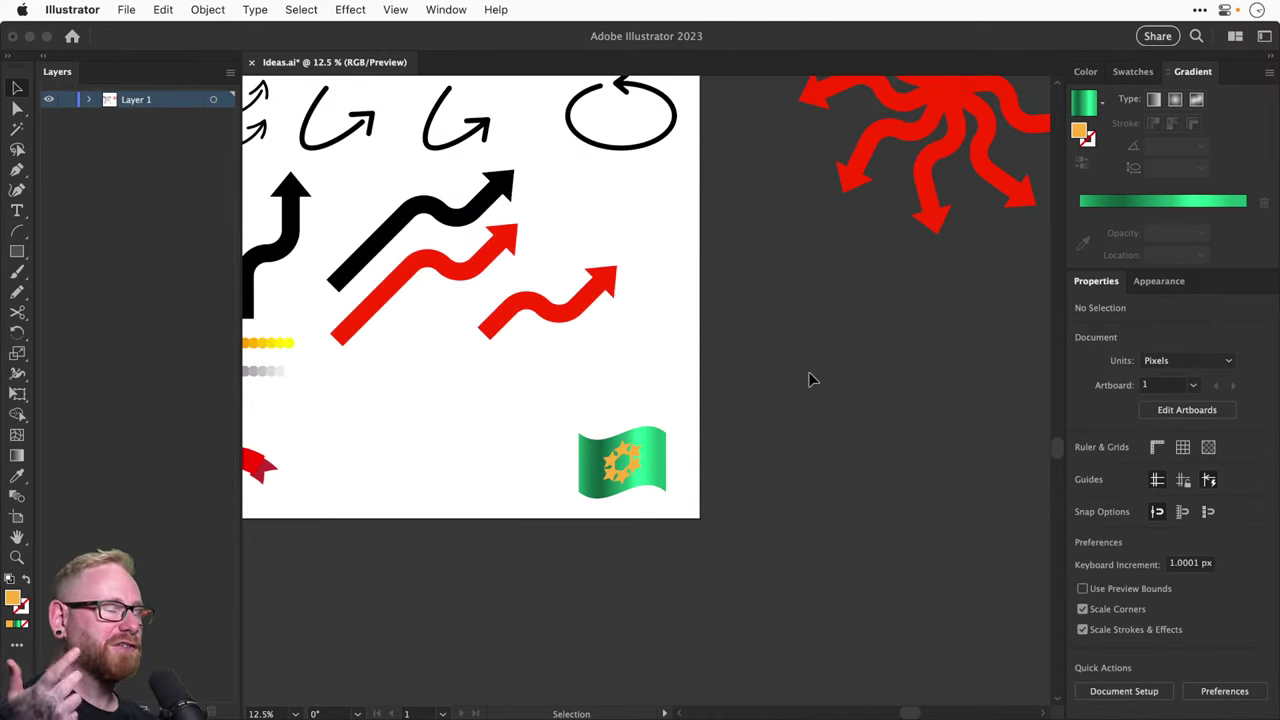
left_click(633, 452)
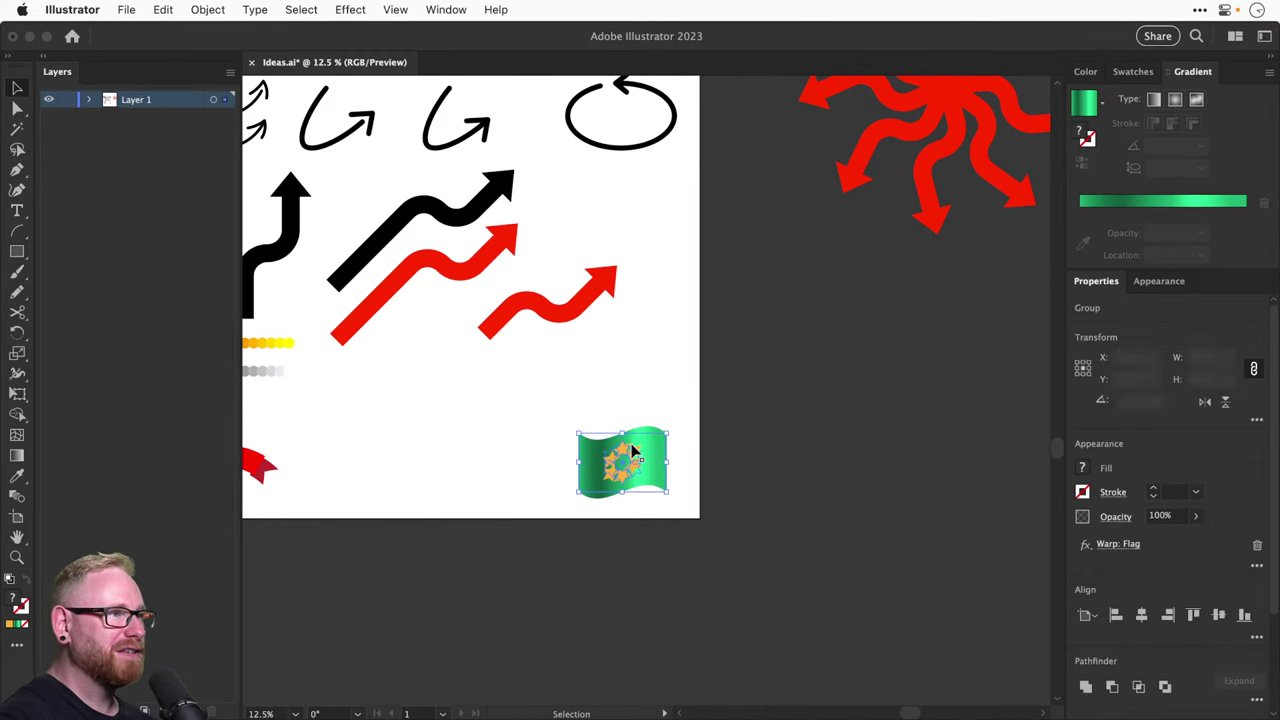
key("super+z")
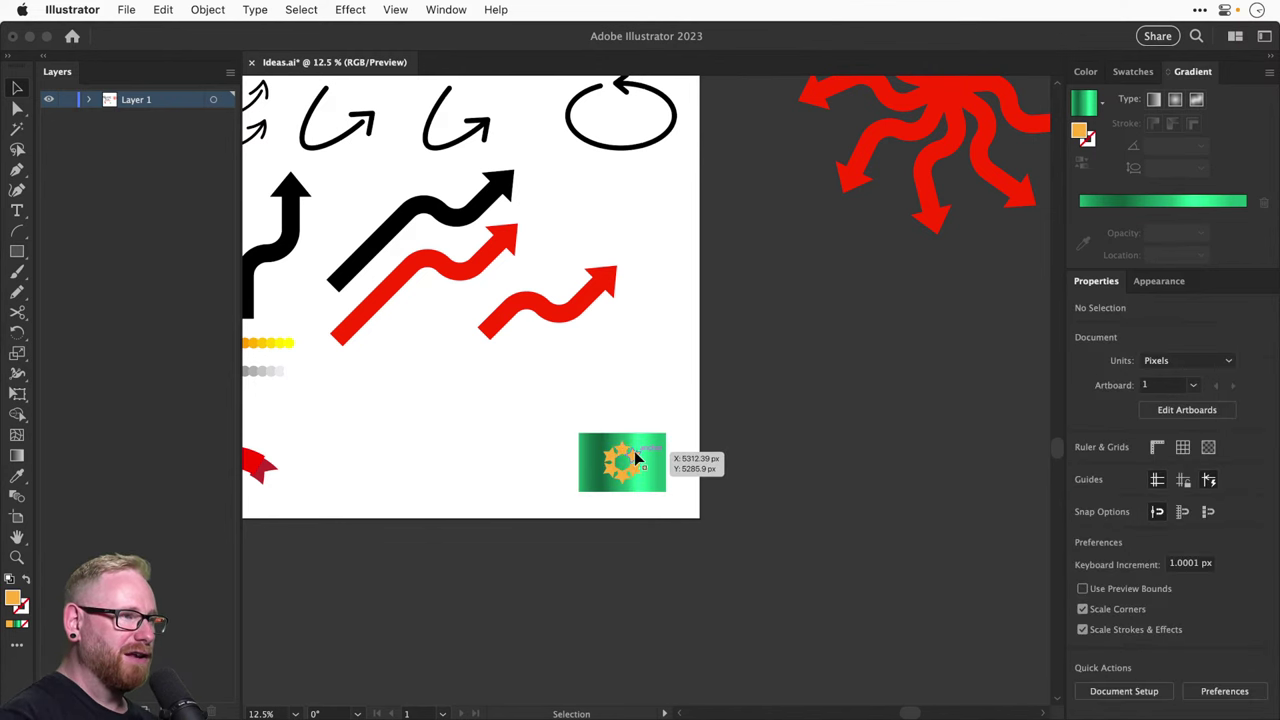
left_click_drag(629, 454, 903, 462)
key("super+z")
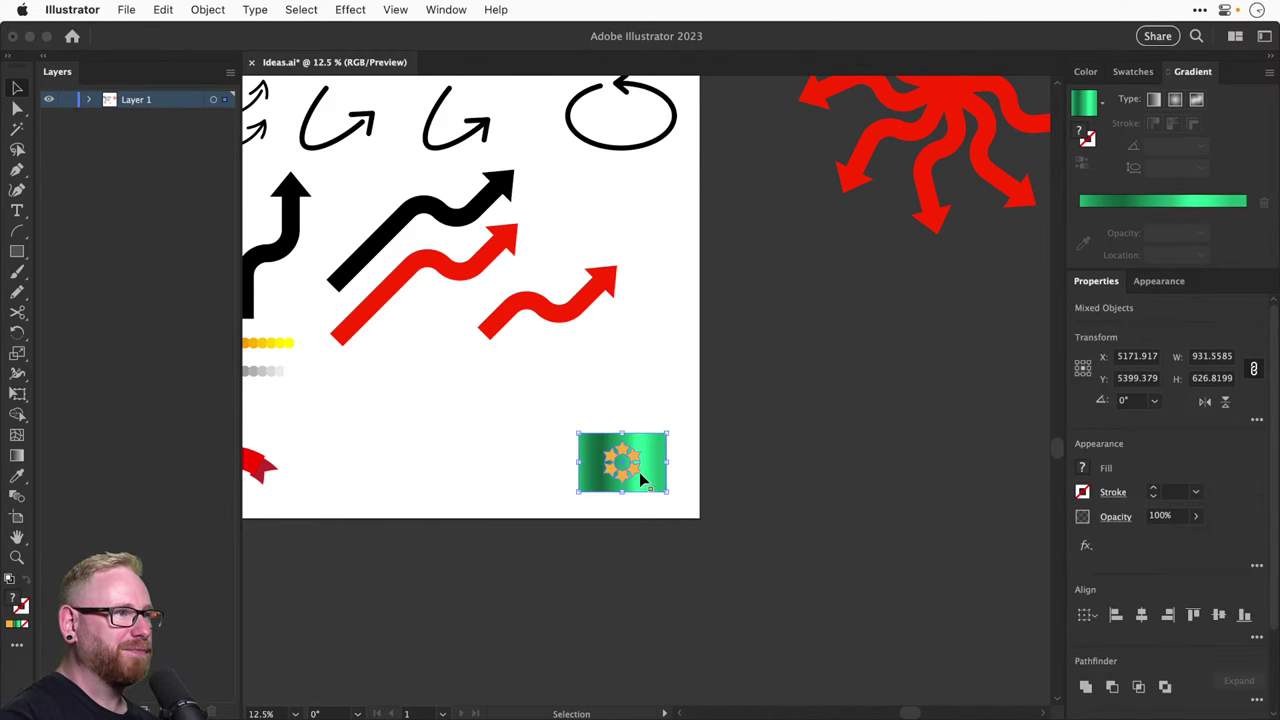
Place a flat flag copy right of the artboard with a red sunburst copy on it
left_click_drag(646, 480, 857, 457)
left_click_drag(918, 180, 957, 239)
left_click_drag(927, 190, 843, 562)
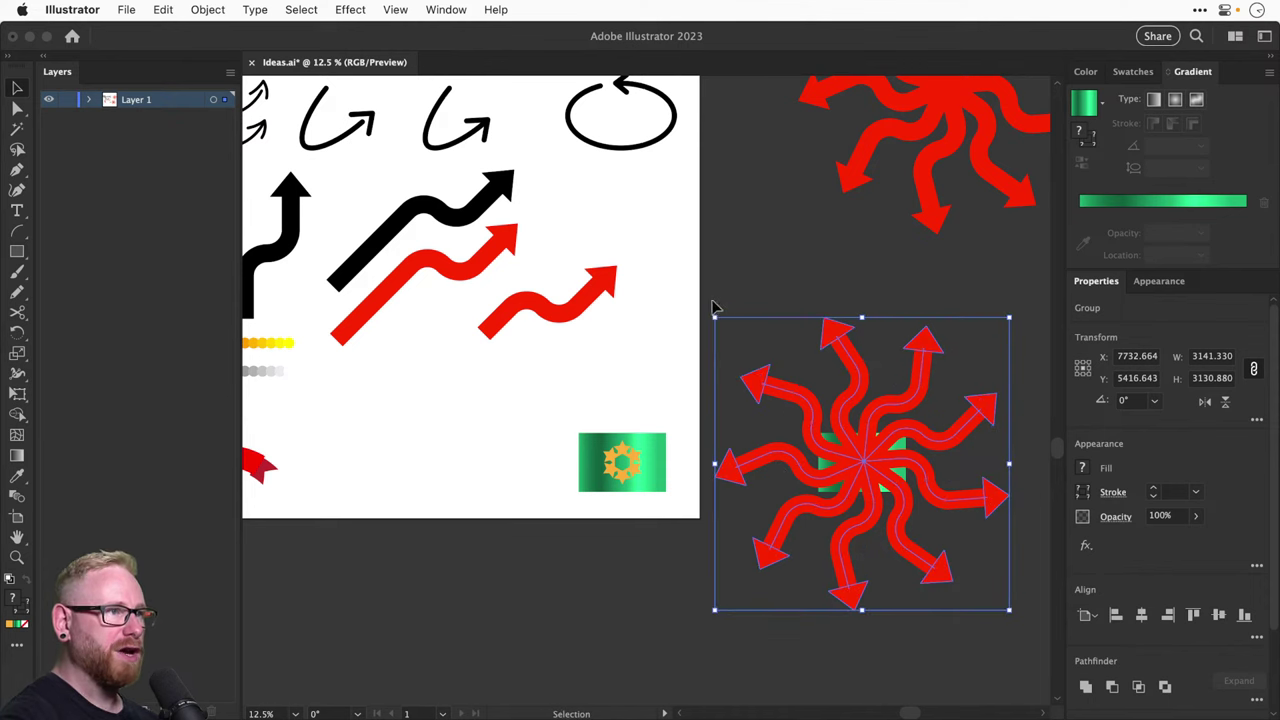
Shrink the sunburst copy to fit the new flag and group the two together
left_click_drag(716, 316, 838, 428)
left_click(851, 392)
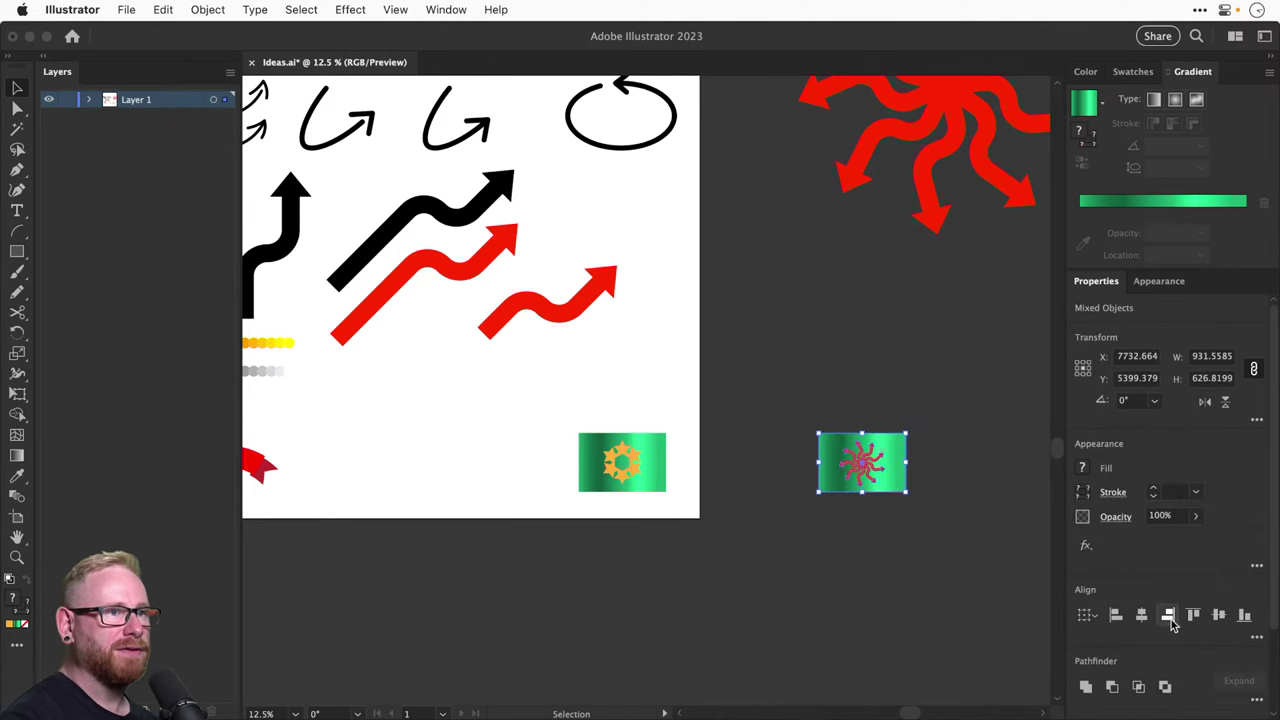
key("a")
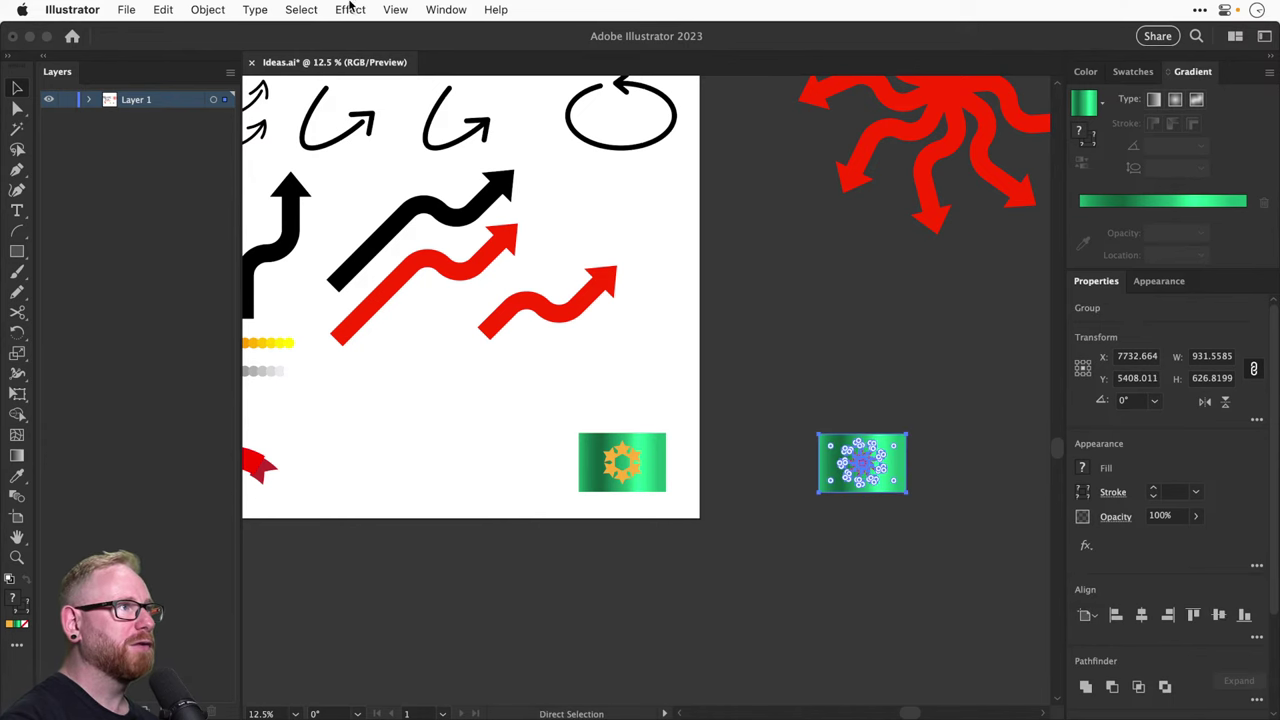
Apply the Effect > Warp > Flag warp to the new flag, zoom in, and save
left_click(395, 9)
mouse_move(350, 9)
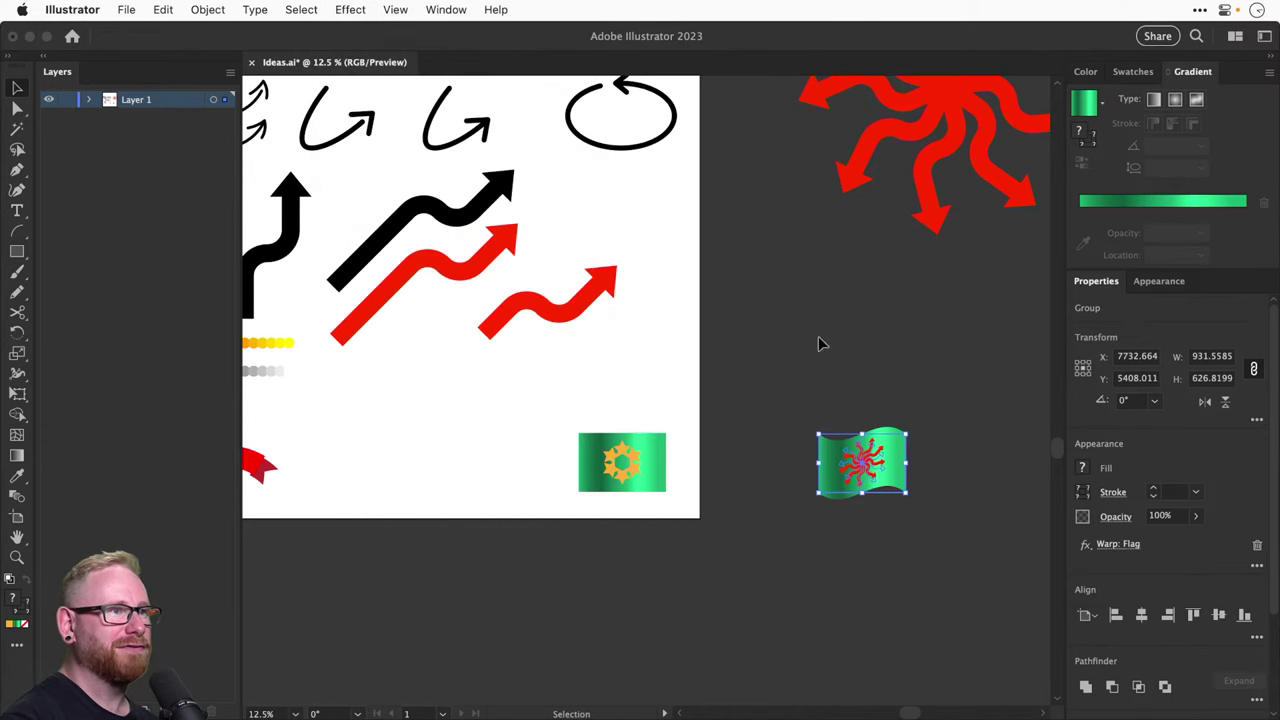
left_click(866, 320)
left_click_drag(866, 320, 774, 337)
key("z")
mouse_move(820, 510)
left_mouse_down()
mouse_move(866, 537)
mouse_move(789, 514)
mouse_move(820, 509)
left_mouse_up()
key("v")
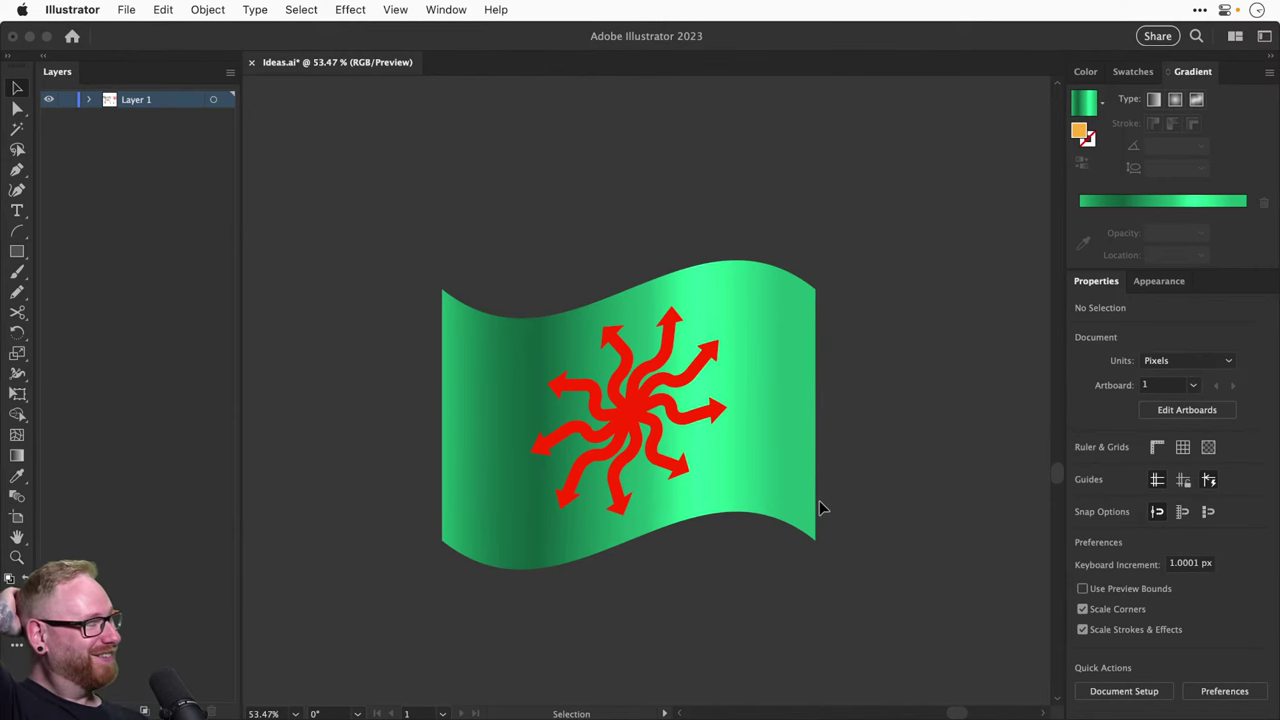
key("super+s")
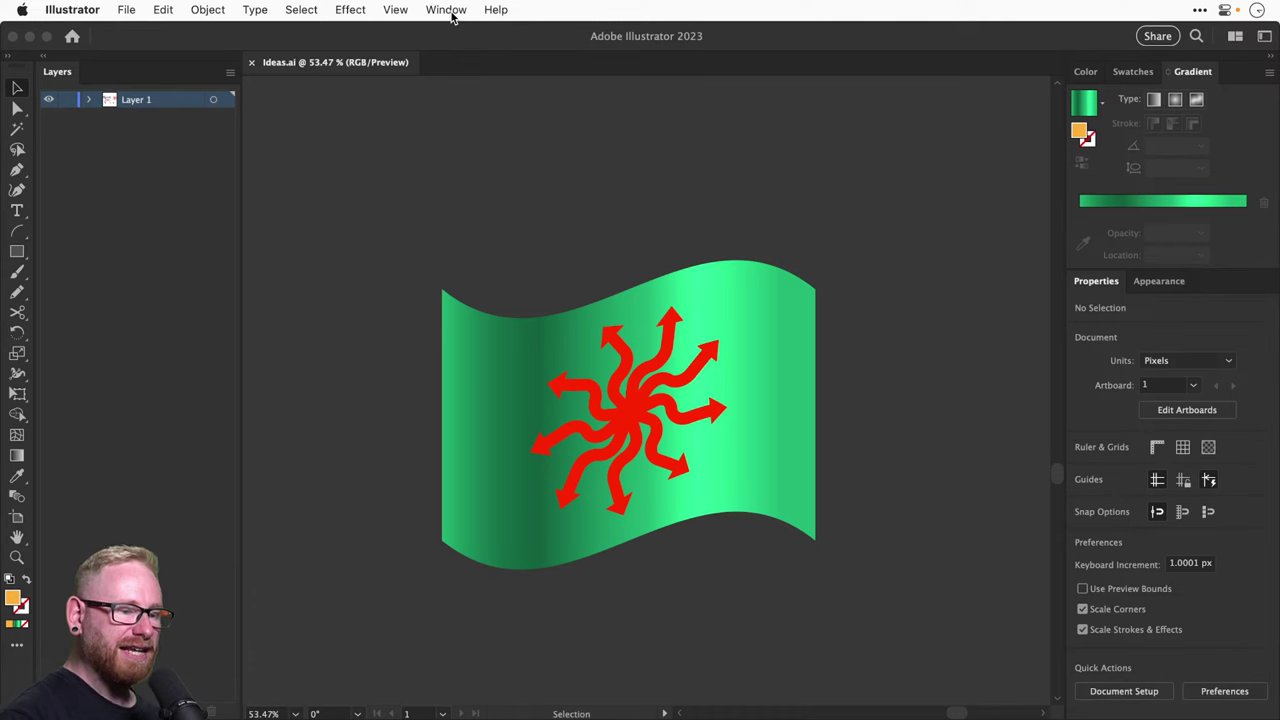
Draw an orange circle with the Ellipse Tool and move it up above the flag
key("super+minus")
key("super+minus")
key("super+minus")
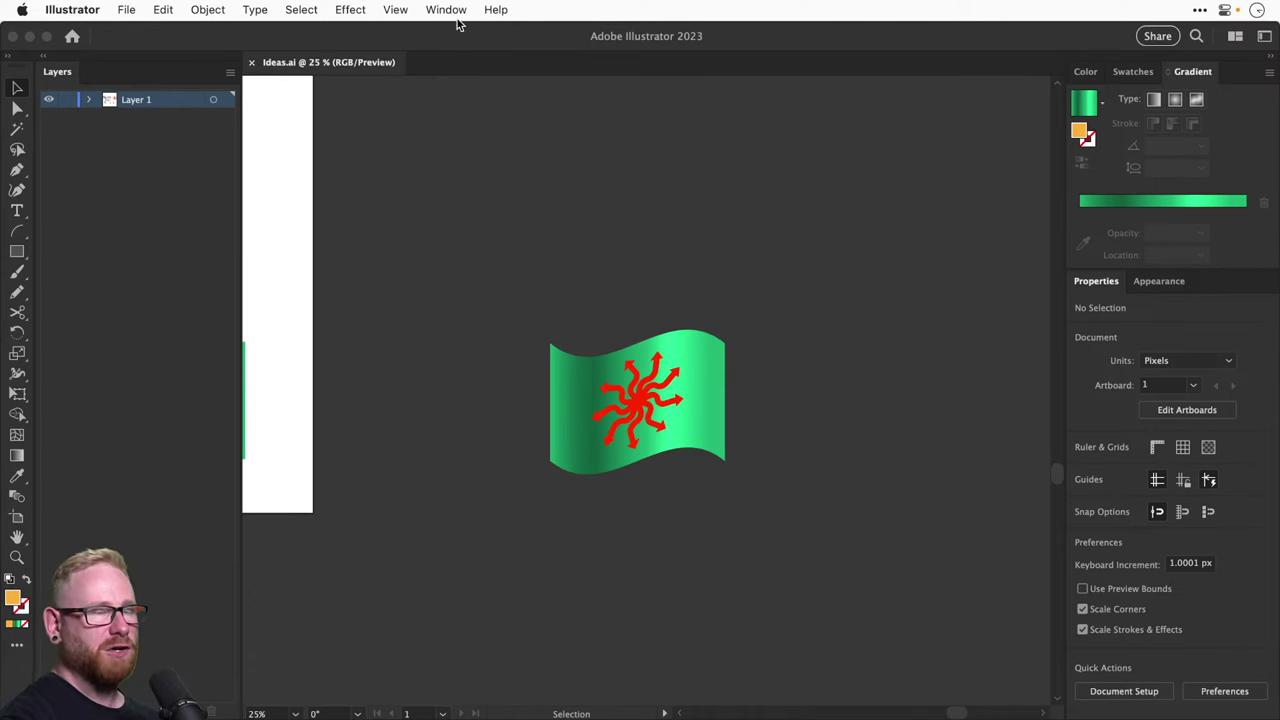
scroll(614, 294, "left", 5)
left_click_drag(17, 251, 115, 290)
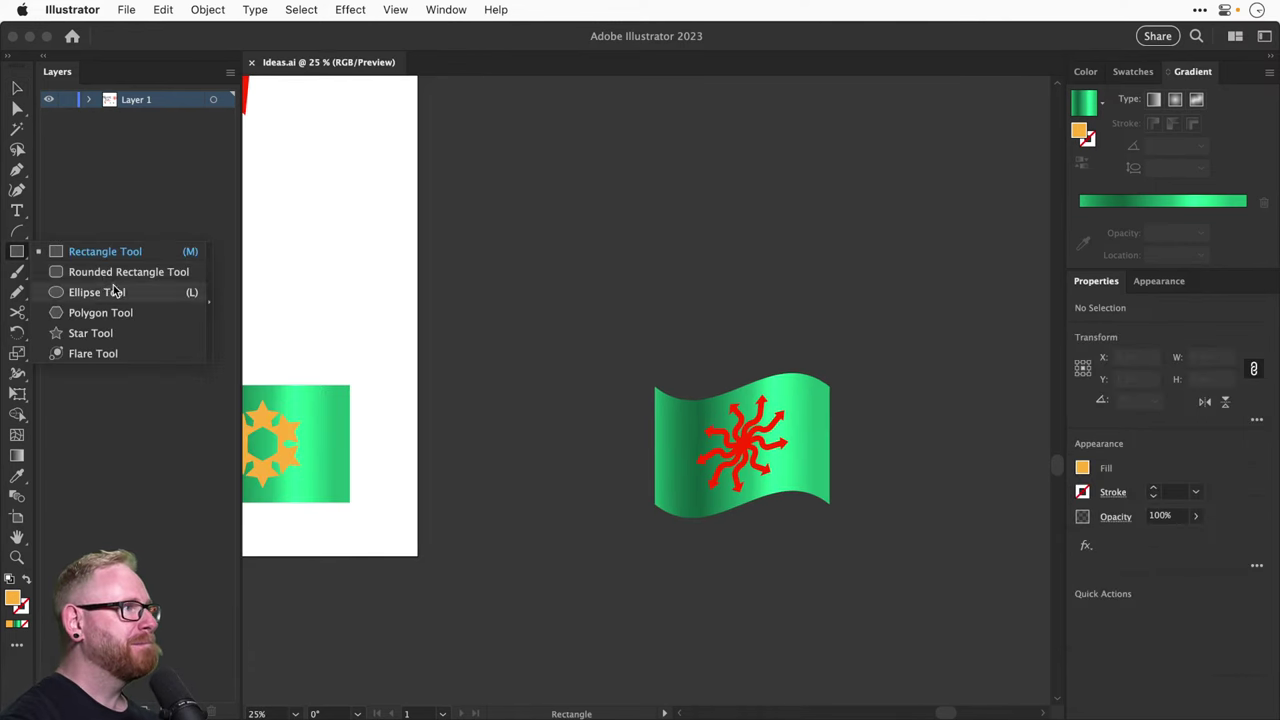
left_click_drag(554, 174, 674, 303)
key("v")
left_click_drag(643, 237, 620, 200)
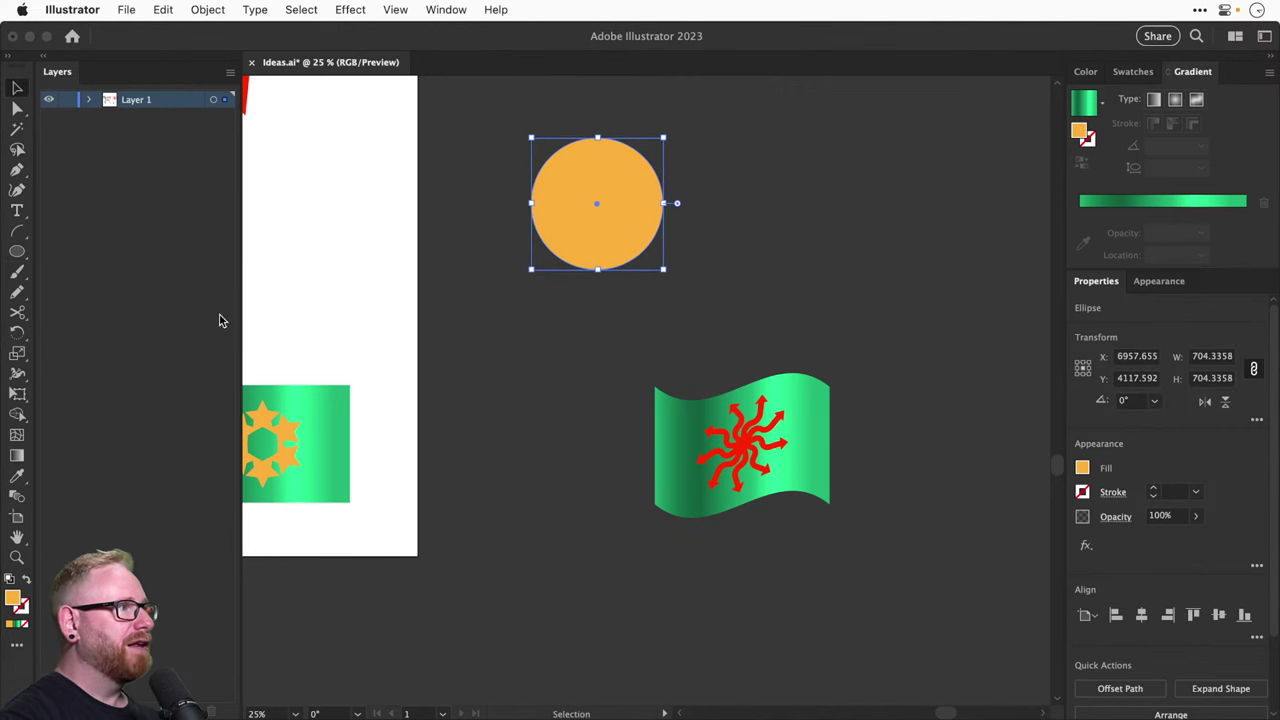
Choose the Warp Tool from the Width Tool flyout
left_click(16, 375)
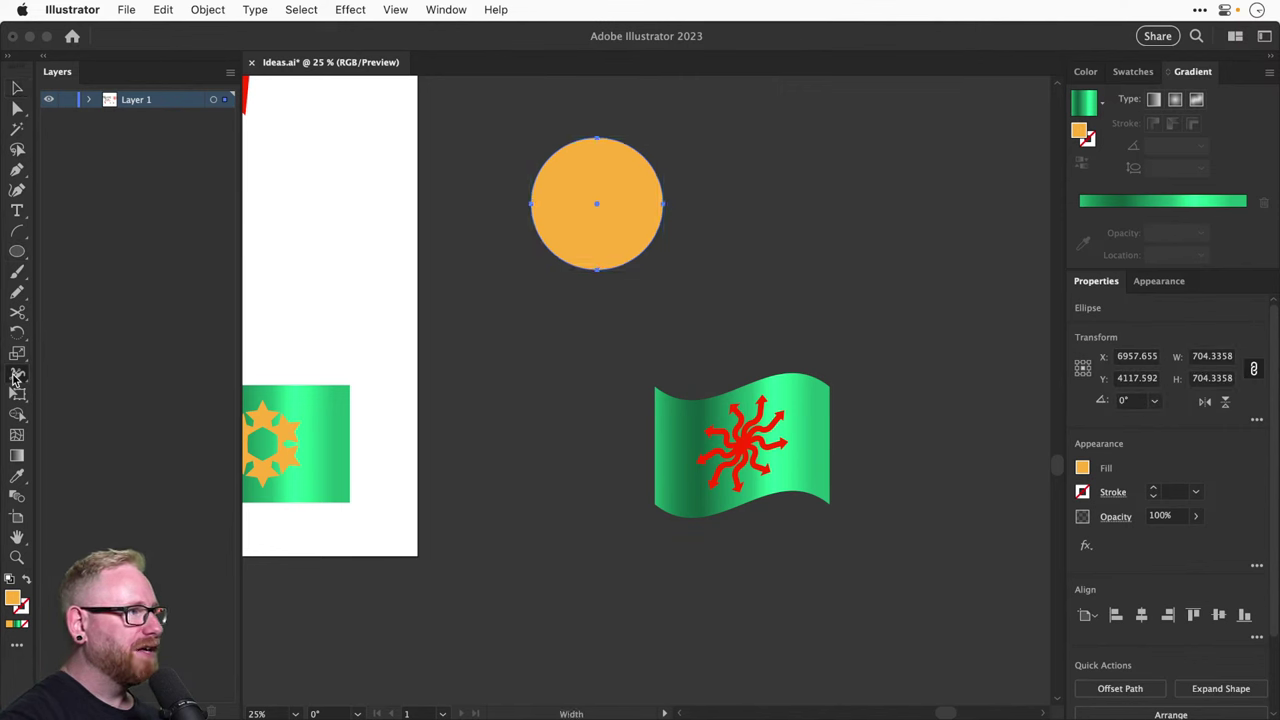
left_click_drag(14, 377, 117, 397)
left_click_drag(714, 240, 697, 382)
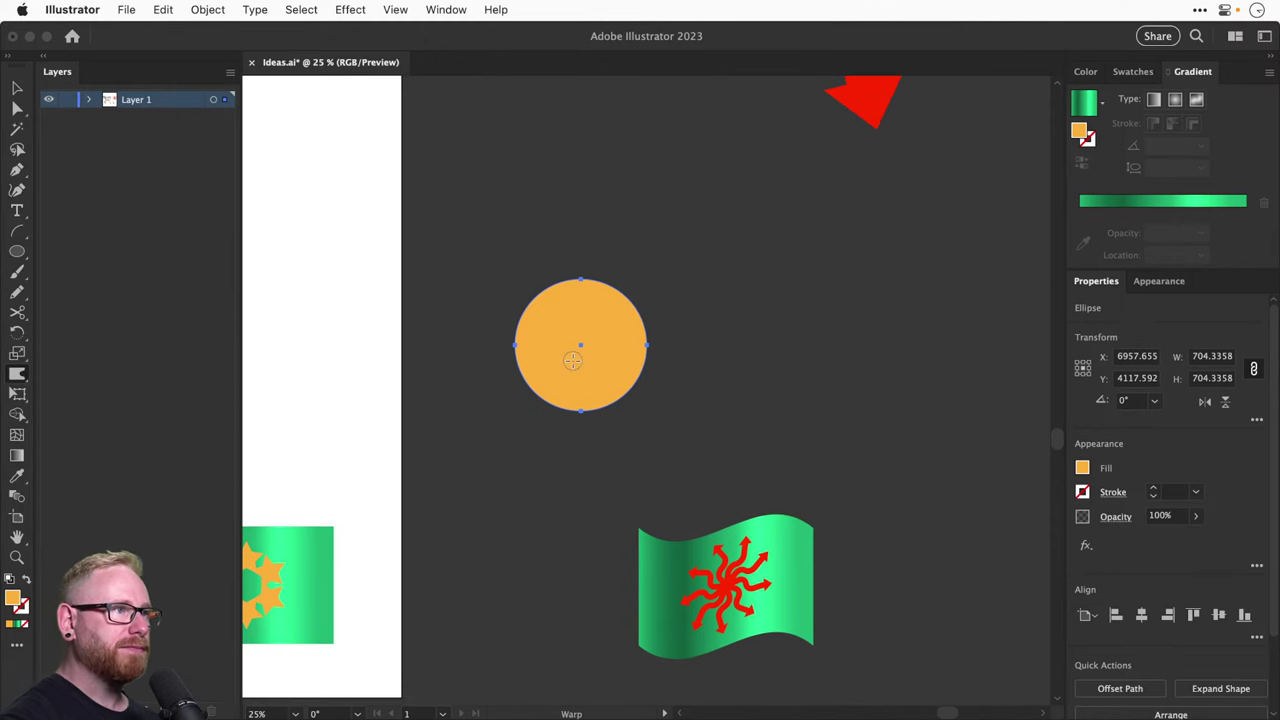
Set the Warp Tool brush Width and Height to 300 px, then cancel the reopened options
double_click(18, 377)
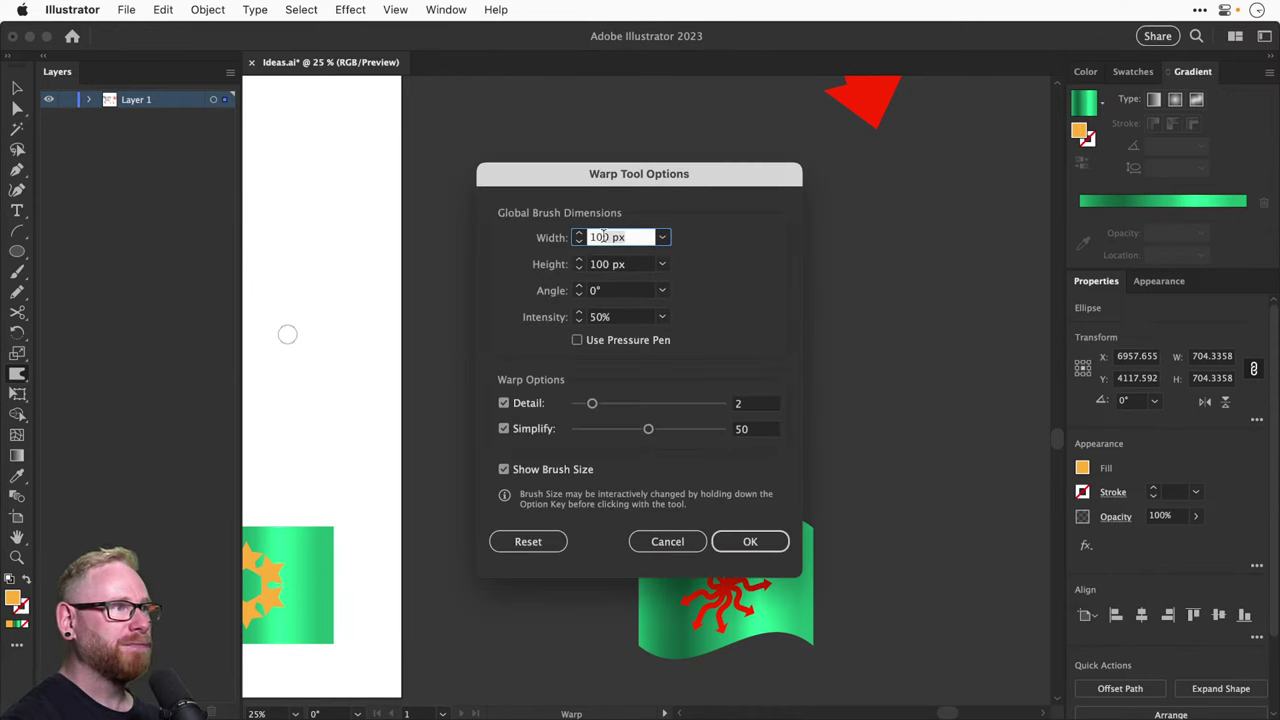
type("300")
key("Tab")
type("300")
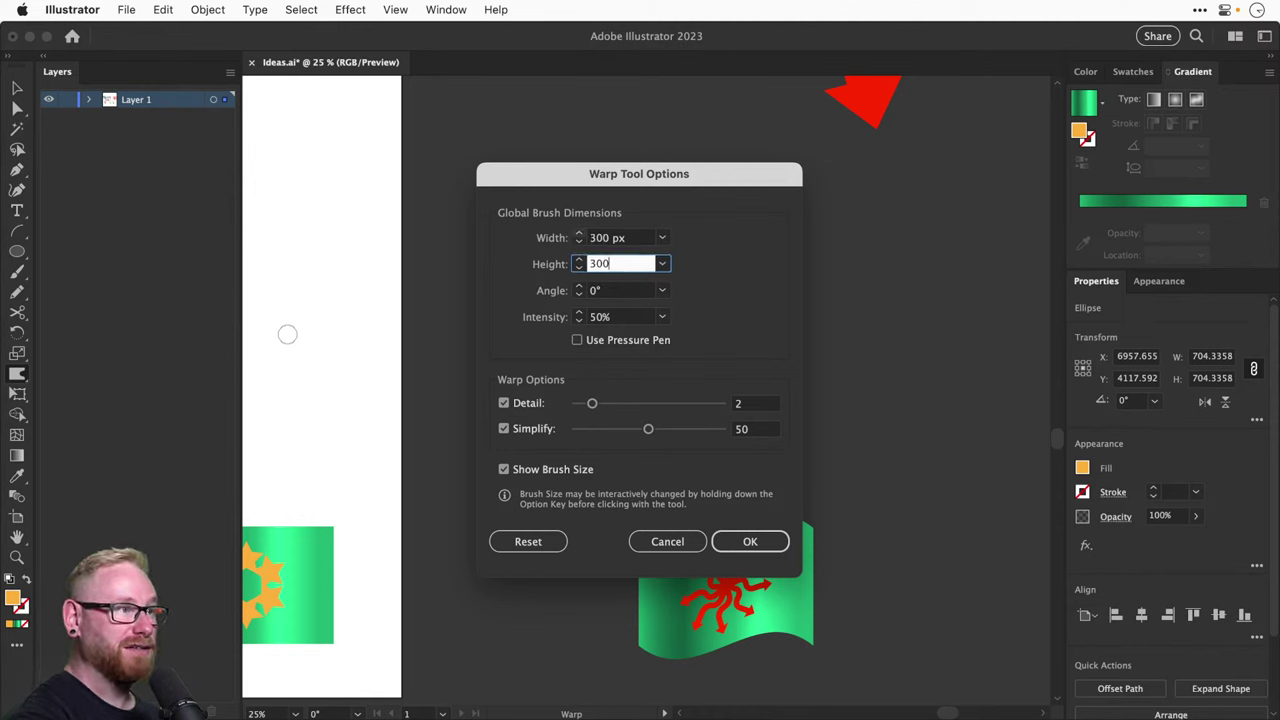
key("Return")
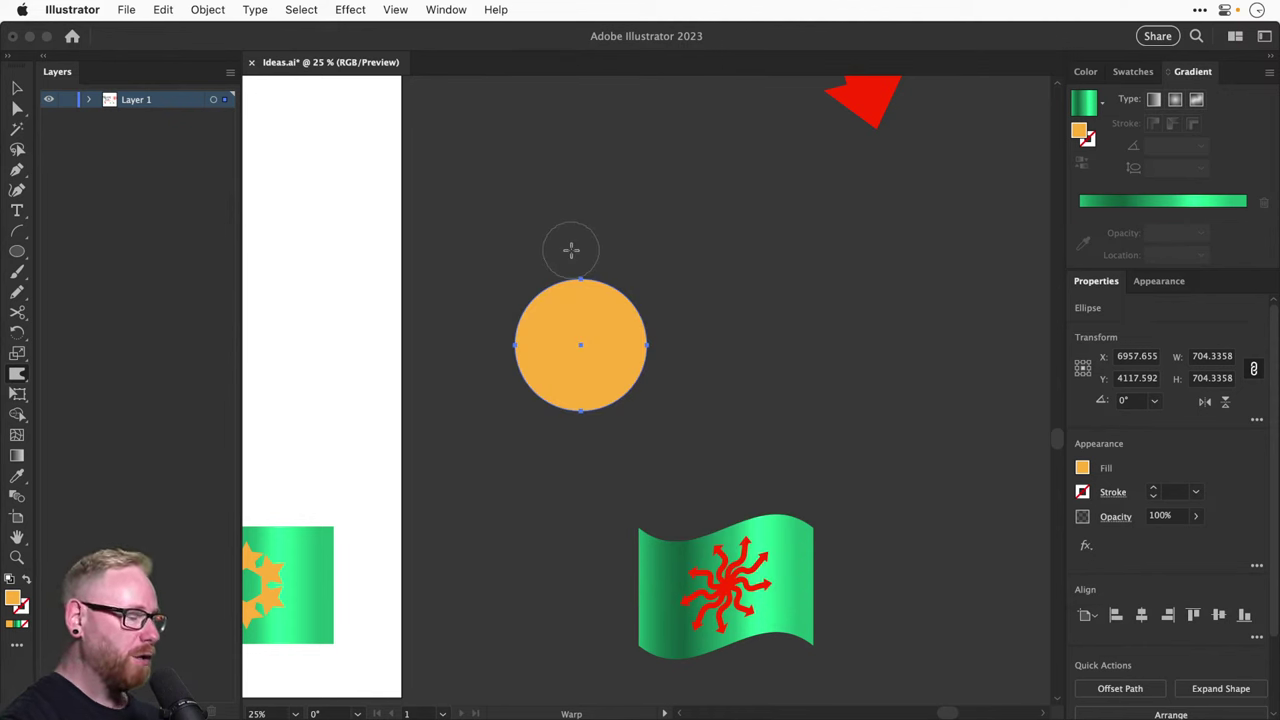
double_click(17, 375)
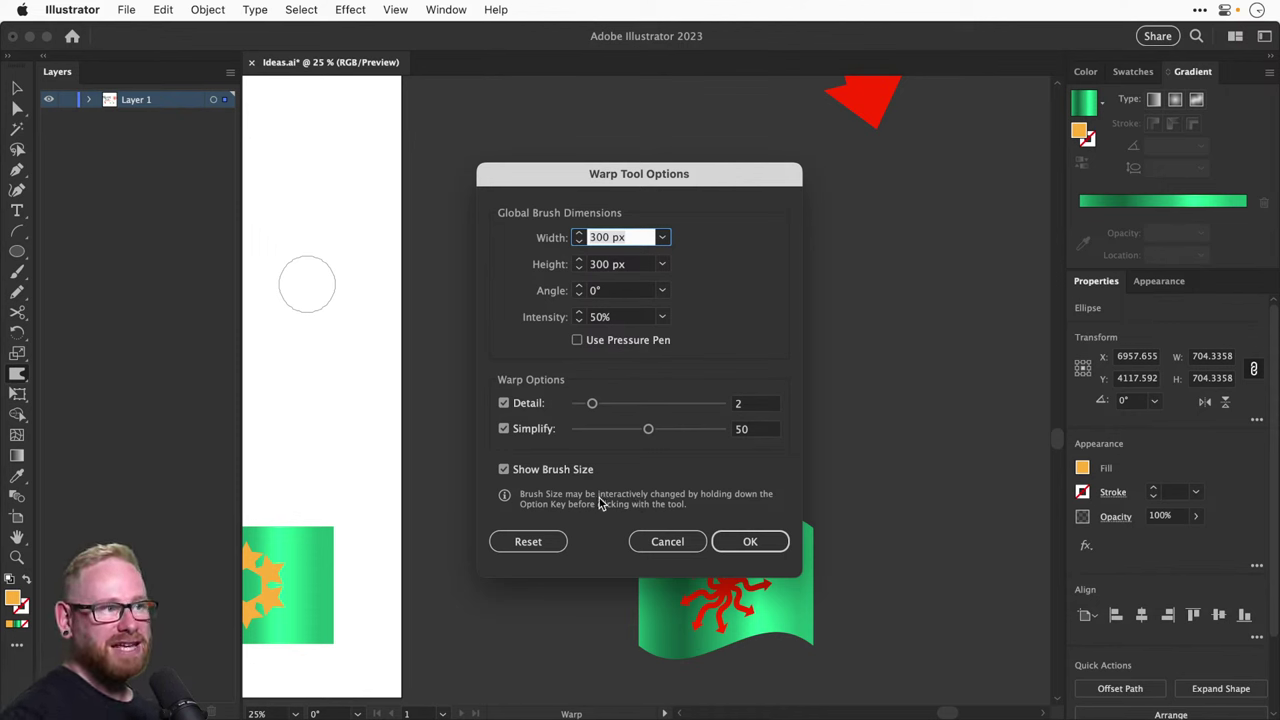
left_click(667, 541)
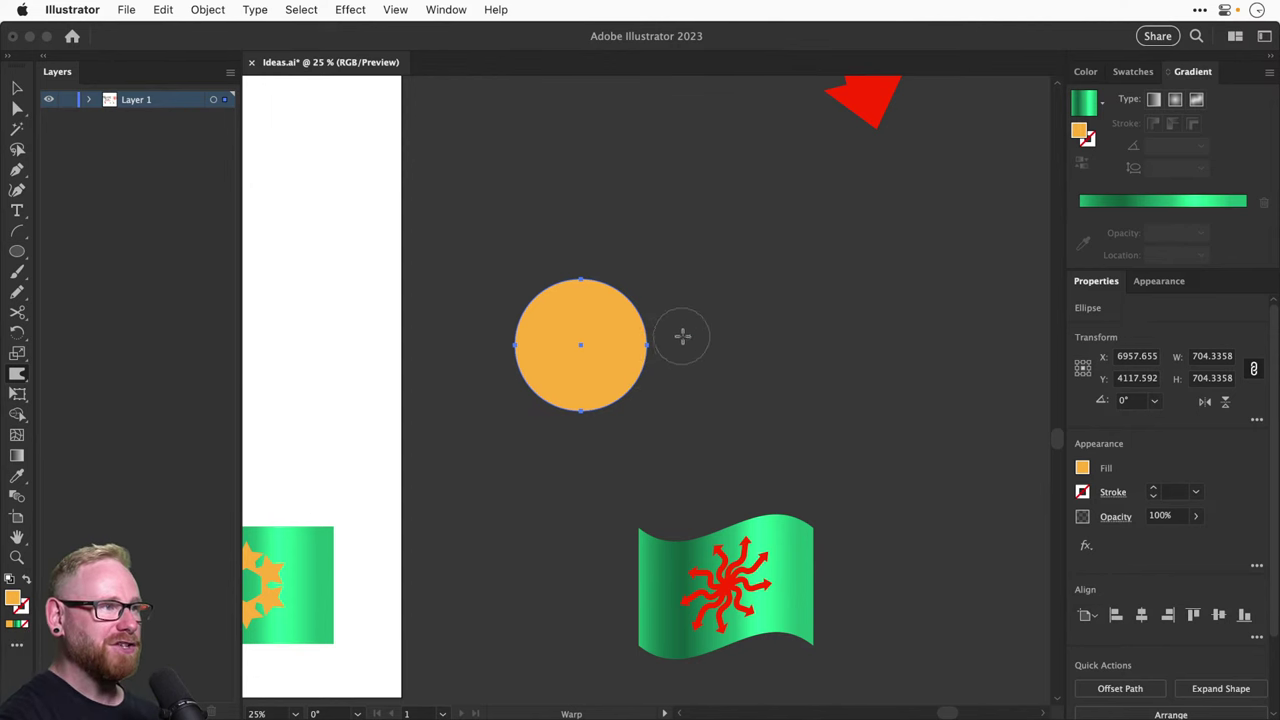
Enlarge the Warp brush on the fly with an Option-drag
scroll(683, 349, "up", 5)
scroll(681, 351, "down", 4)
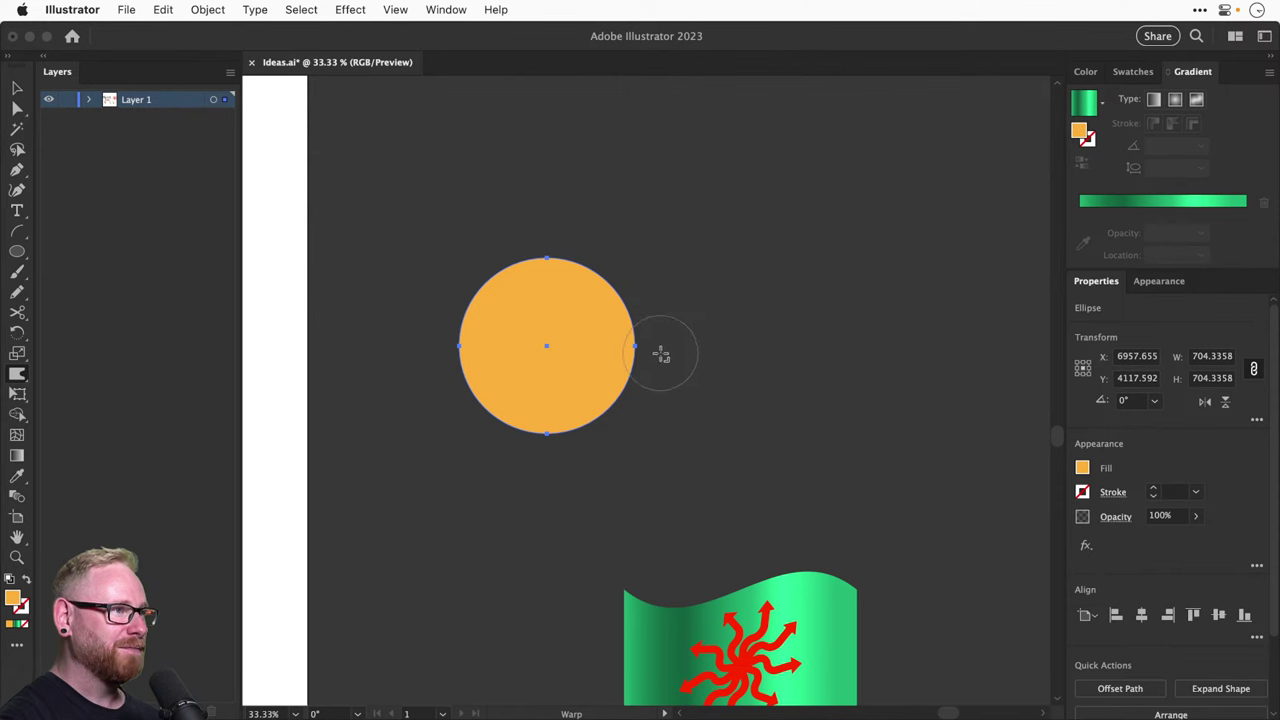
mouse_move(660, 354)
left_mouse_down()
mouse_move(660, 374)
mouse_move(657, 309)
mouse_move(645, 320)
mouse_move(686, 277)
mouse_move(673, 300)
mouse_move(677, 369)
mouse_move(666, 326)
mouse_move(766, 189)
mouse_move(646, 357)
mouse_move(666, 354)
left_mouse_up()
Try a dent, an edge warp and a pull on the orange circle, undoing each
scroll(671, 337, "up", 1)
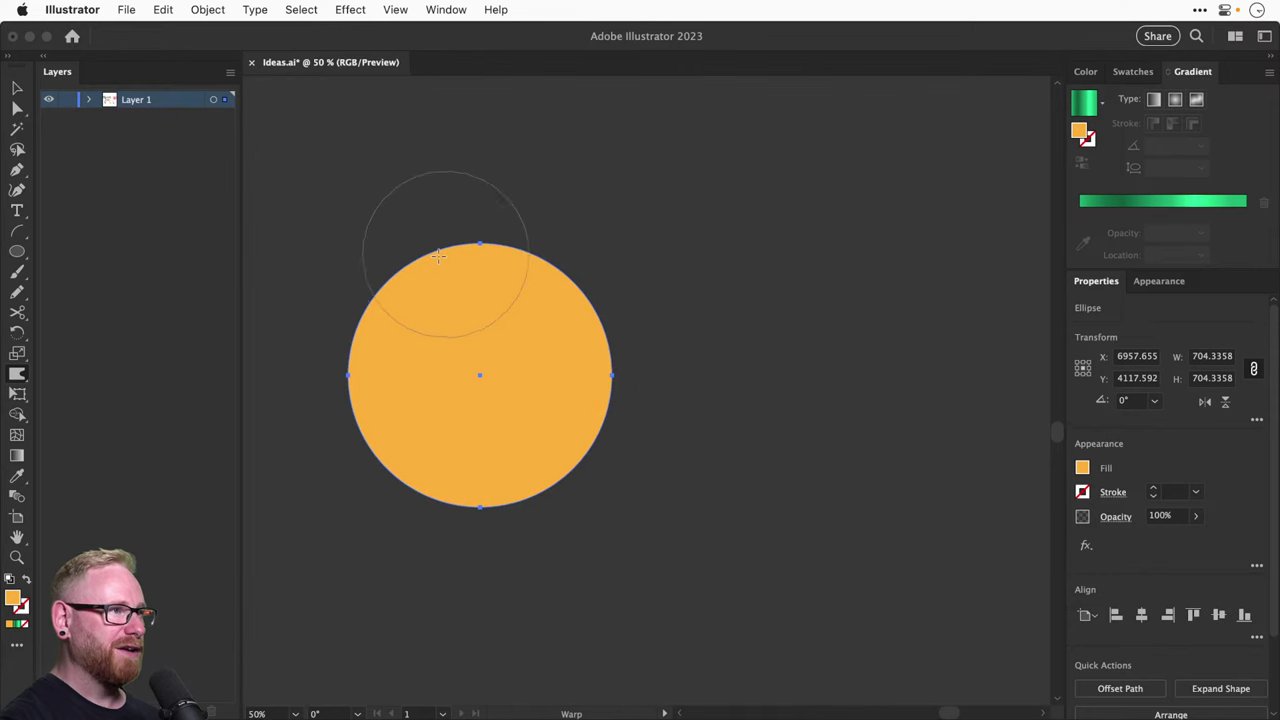
left_click_drag(413, 276, 540, 385)
scroll(780, 317, "down", 1)
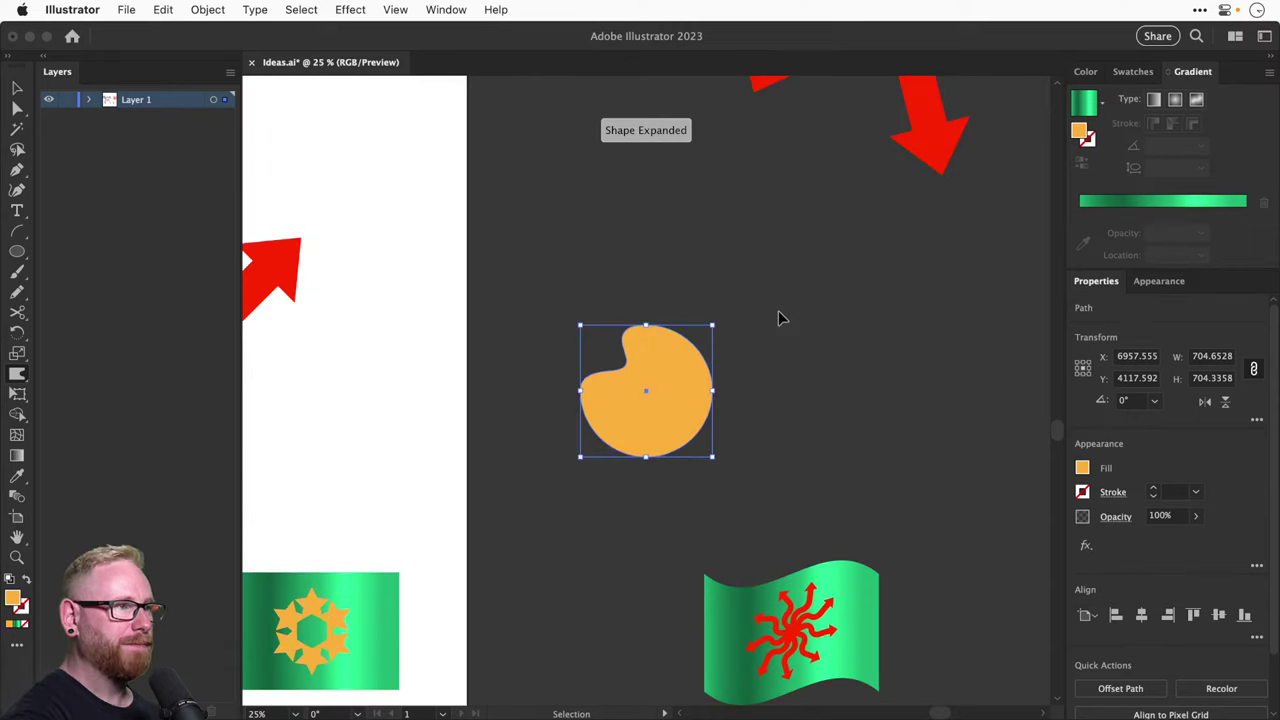
key("super+z")
mouse_move(560, 423)
left_mouse_down()
mouse_move(675, 442)
mouse_move(651, 348)
mouse_move(683, 301)
mouse_move(648, 456)
mouse_move(714, 380)
left_mouse_up()
key("super+z")
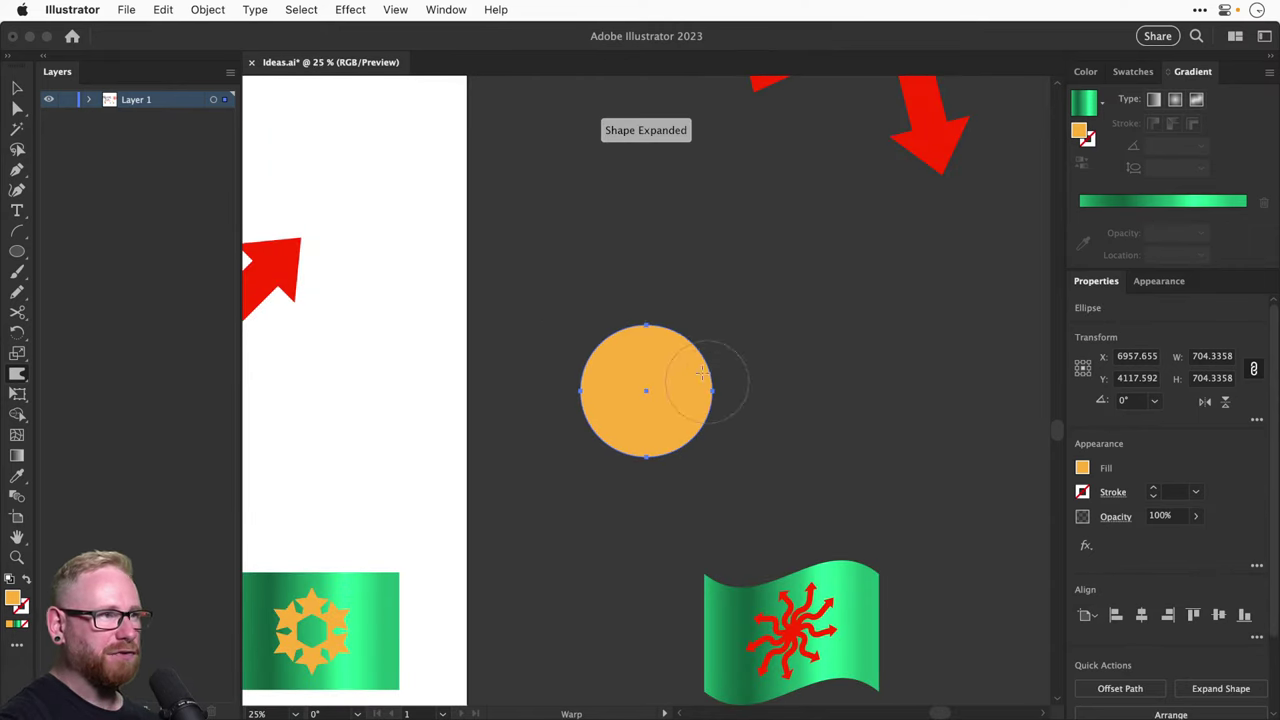
mouse_move(652, 332)
left_mouse_down()
mouse_move(664, 302)
mouse_move(630, 272)
left_mouse_up()
key("super+z")
key("super+z")
Raise the Warp Tool Options intensity to 75%
double_click(17, 373)
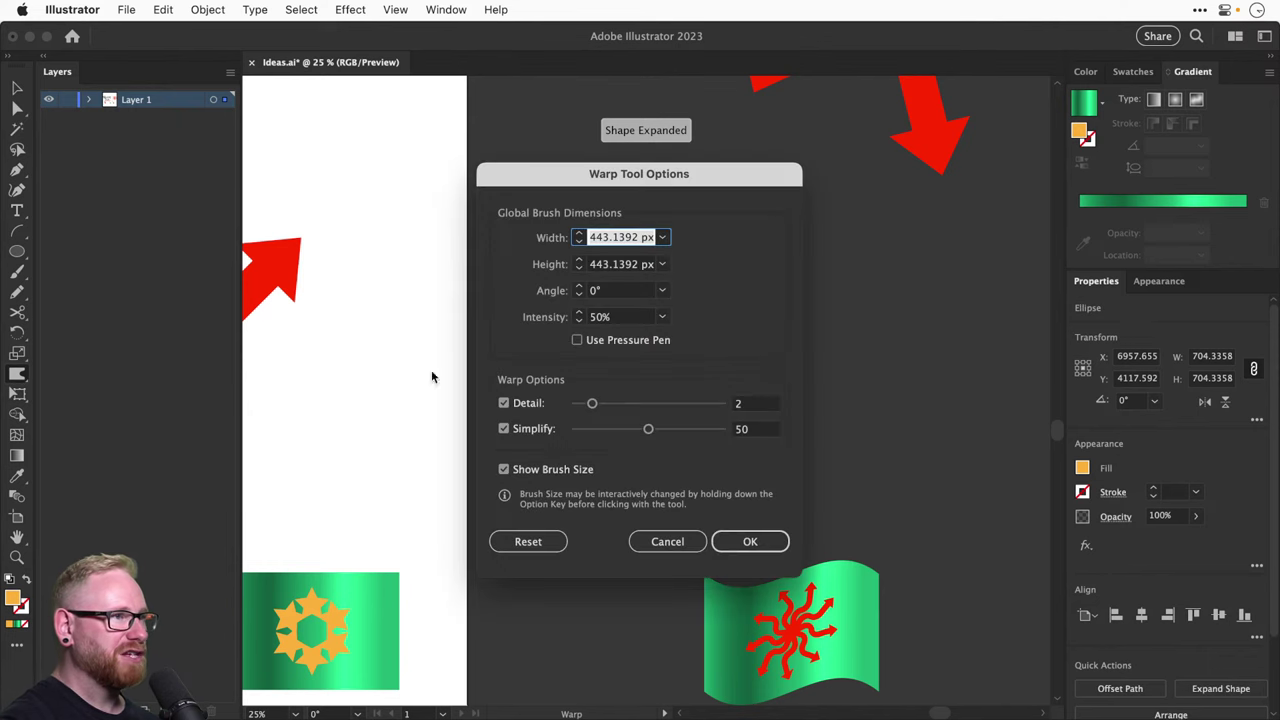
left_click(610, 316)
type("75")
key("Tab")
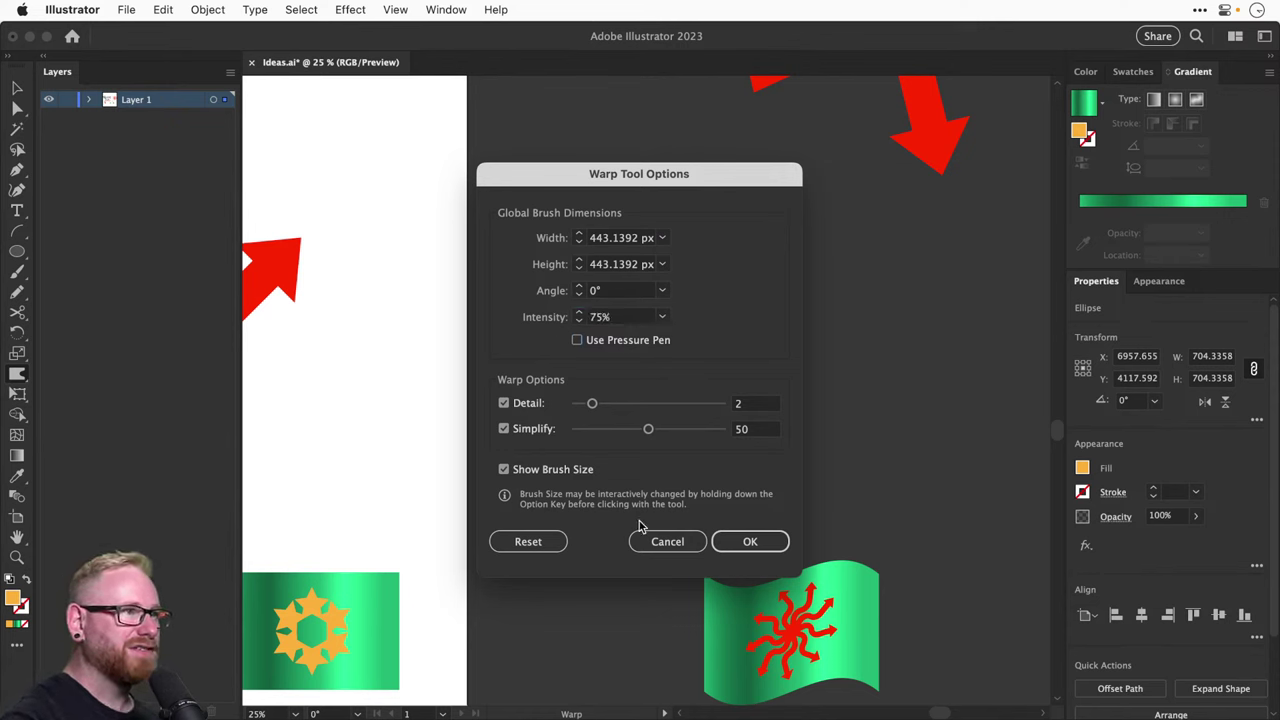
left_click(750, 541)
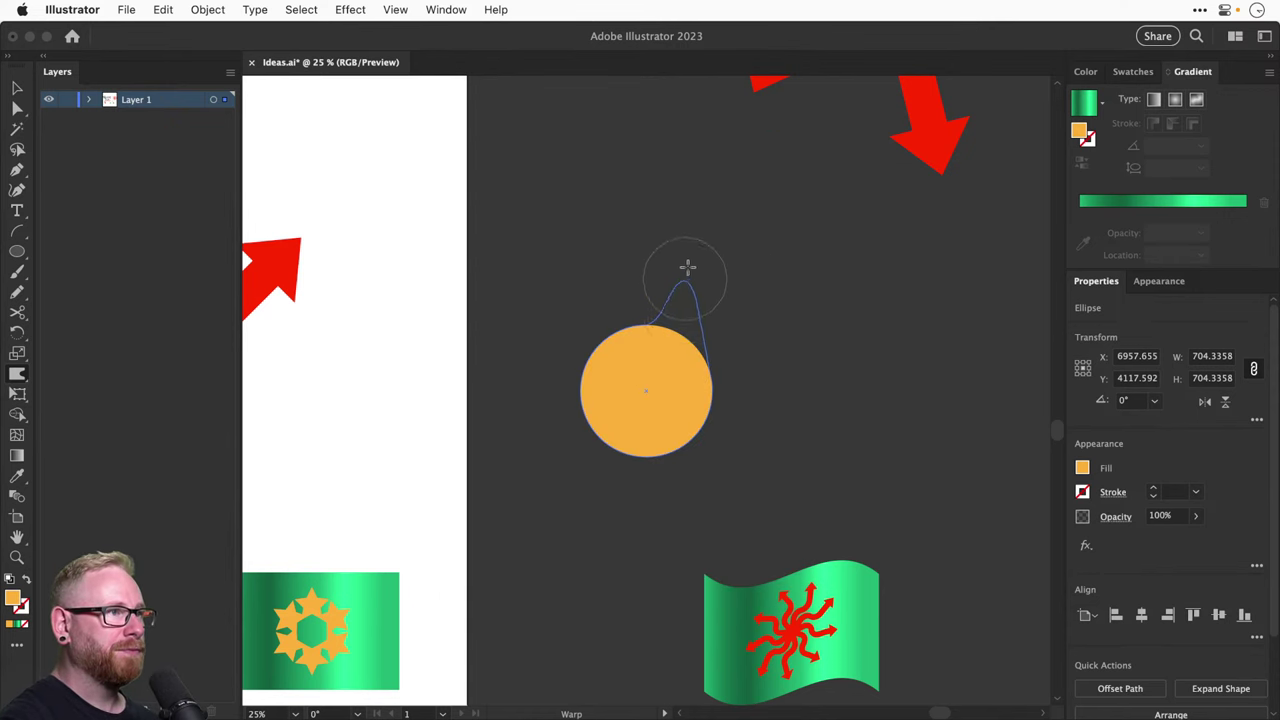
Warp the orange circle into a spiky blob with tails and a tall spike
left_click_drag(686, 290, 690, 268)
key("super+z")
left_click_drag(695, 355, 738, 310)
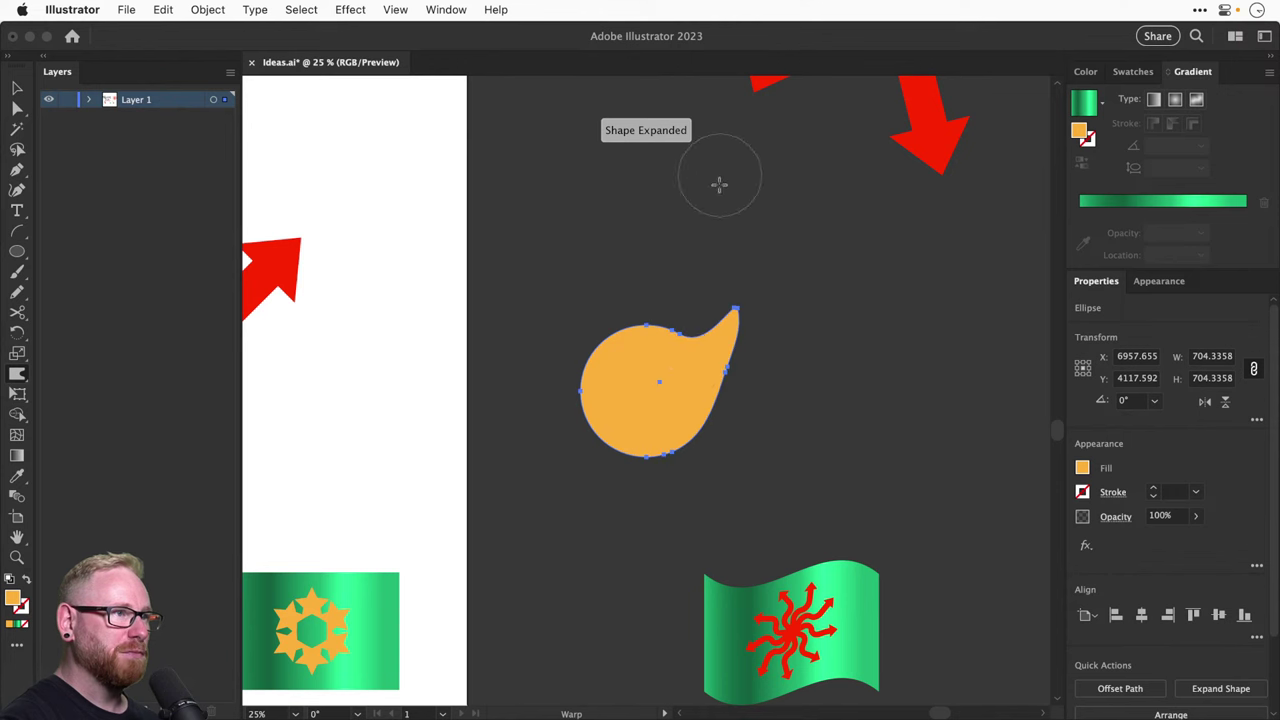
mouse_move(680, 370)
left_mouse_down()
mouse_move(770, 278)
mouse_move(771, 237)
left_mouse_up()
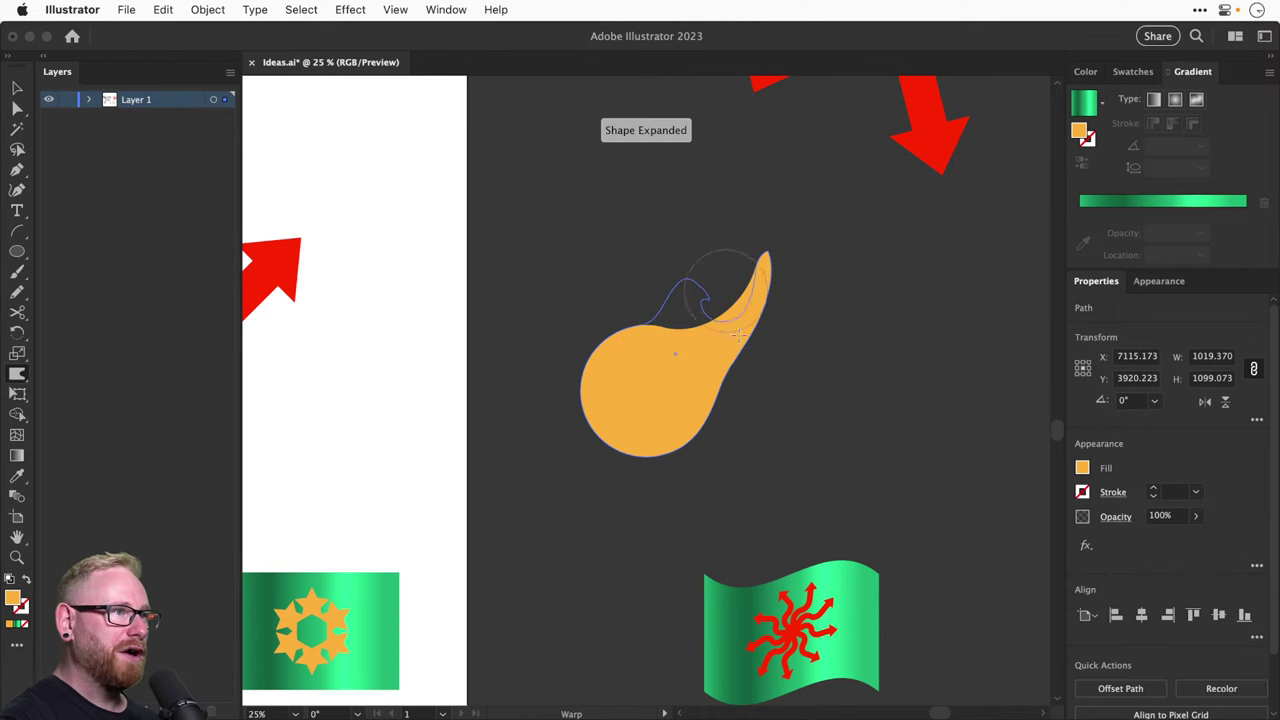
left_click_drag(745, 330, 822, 382)
mouse_move(686, 357)
left_mouse_down()
mouse_move(600, 286)
mouse_move(534, 451)
mouse_move(607, 405)
mouse_move(700, 457)
mouse_move(777, 420)
mouse_move(690, 375)
mouse_move(709, 250)
mouse_move(665, 340)
mouse_move(690, 300)
mouse_move(709, 177)
mouse_move(675, 320)
mouse_move(663, 268)
mouse_move(674, 183)
mouse_move(643, 180)
mouse_move(683, 298)
mouse_move(728, 150)
mouse_move(752, 177)
mouse_move(762, 240)
mouse_move(745, 275)
mouse_move(826, 254)
mouse_move(797, 320)
mouse_move(514, 429)
mouse_move(640, 390)
left_mouse_up()
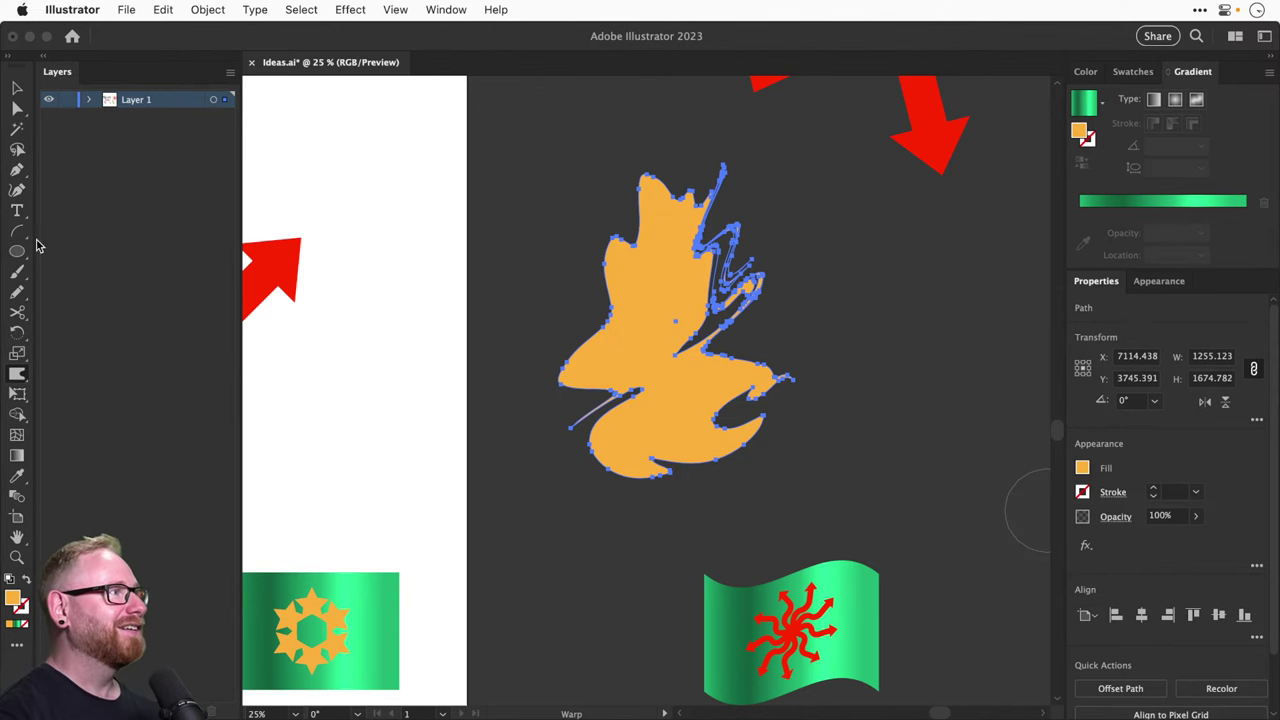
Delete the warped orange shape, move the green star flag up and right, and save
left_click(17, 89)
key("Delete")
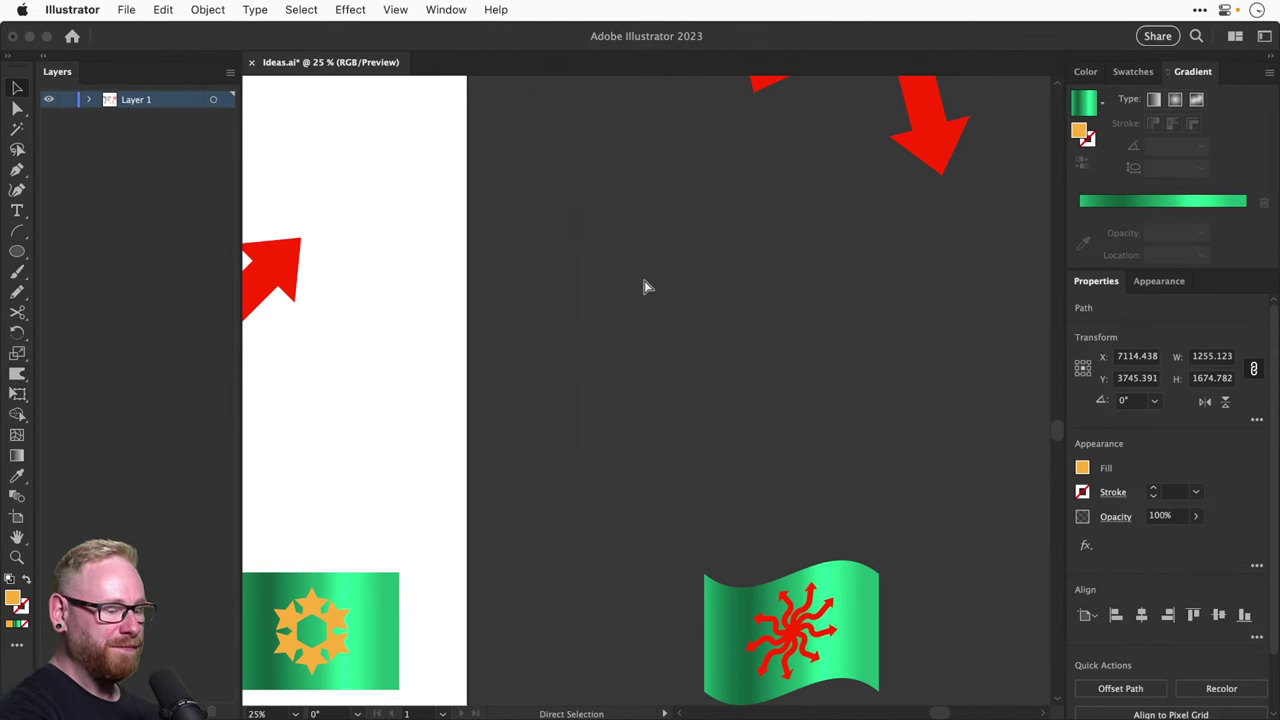
key("super+minus")
key("super+minus")
key("super+minus")
left_click_drag(685, 291, 677, 323)
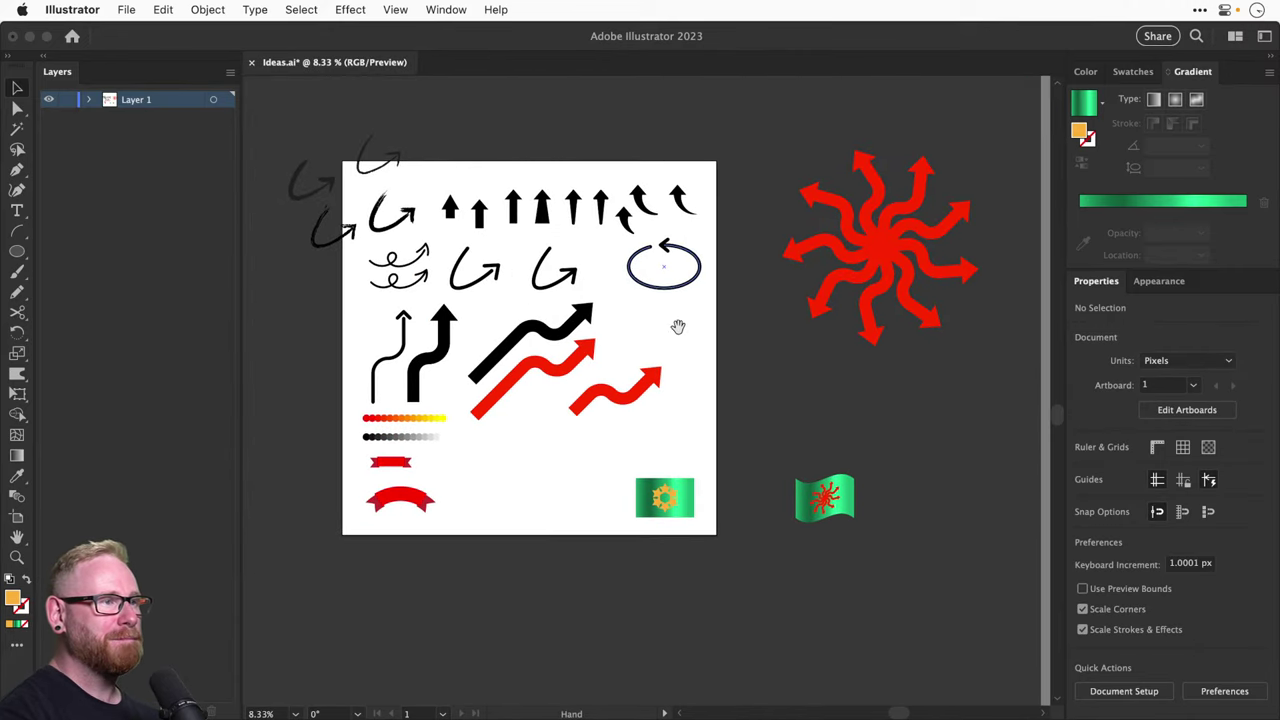
left_click_drag(674, 514, 825, 450)
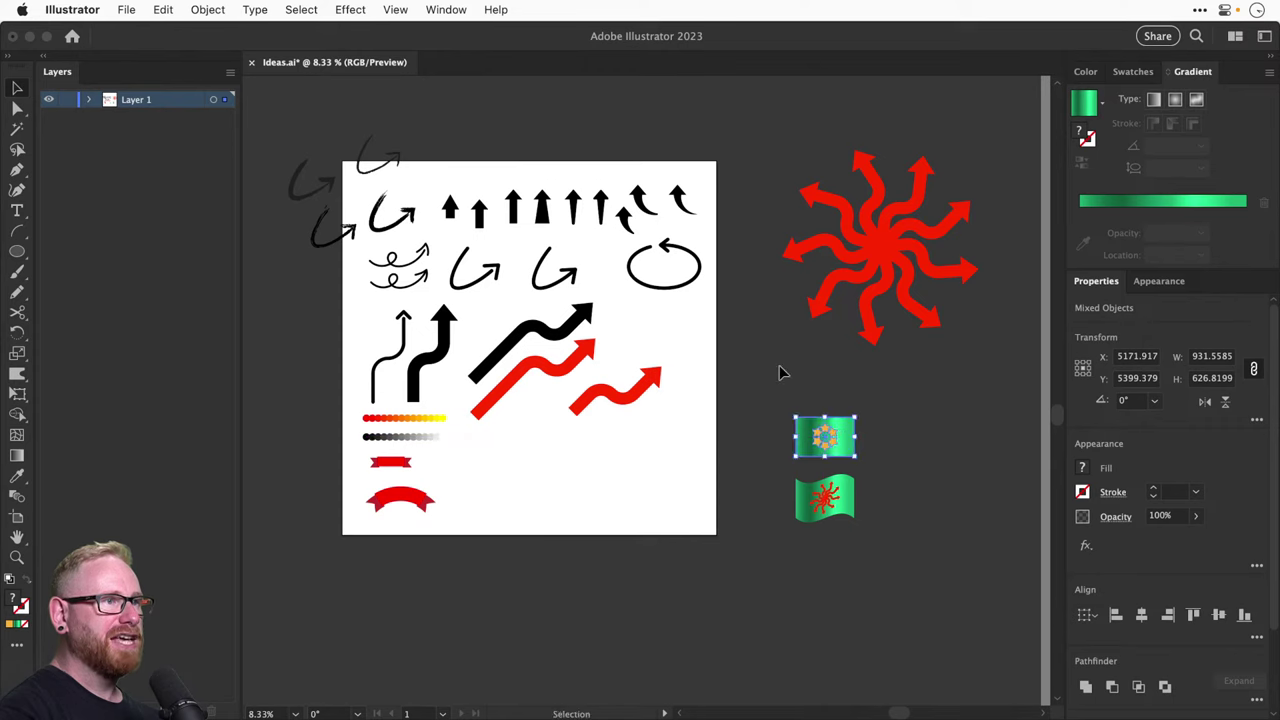
left_click(782, 370)
scroll(810, 415, "up", 5)
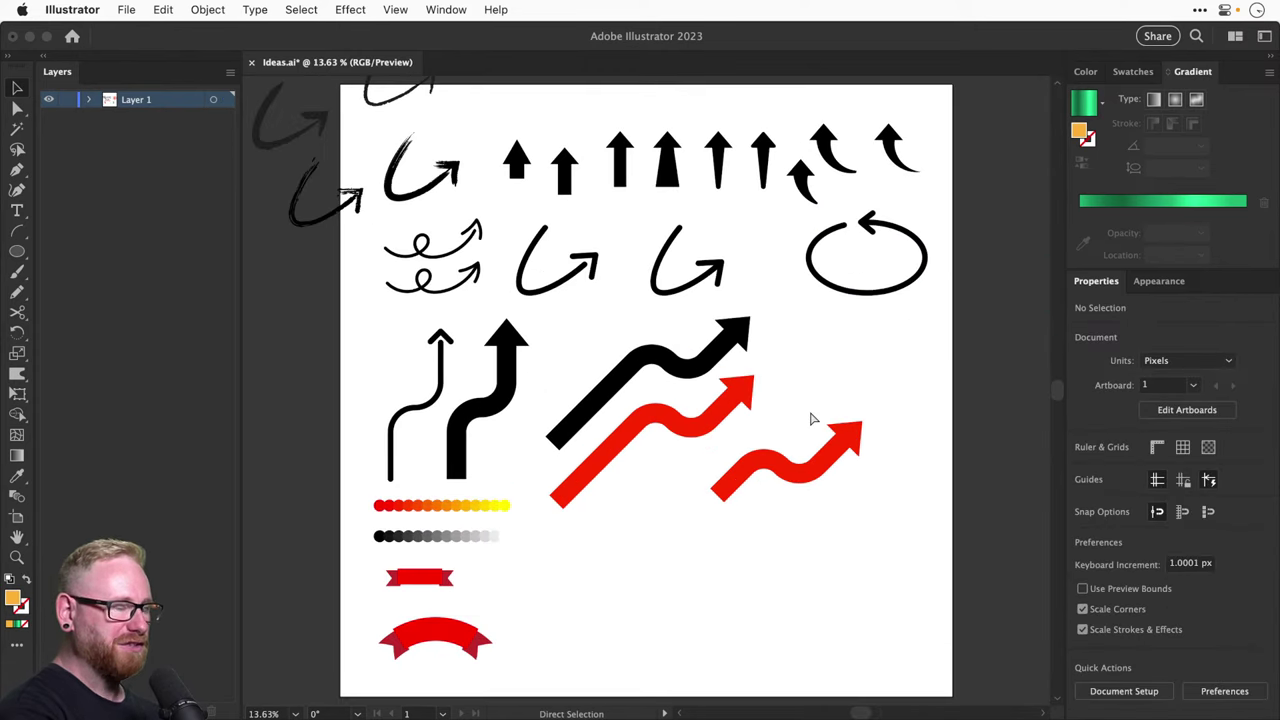
key("super+s")
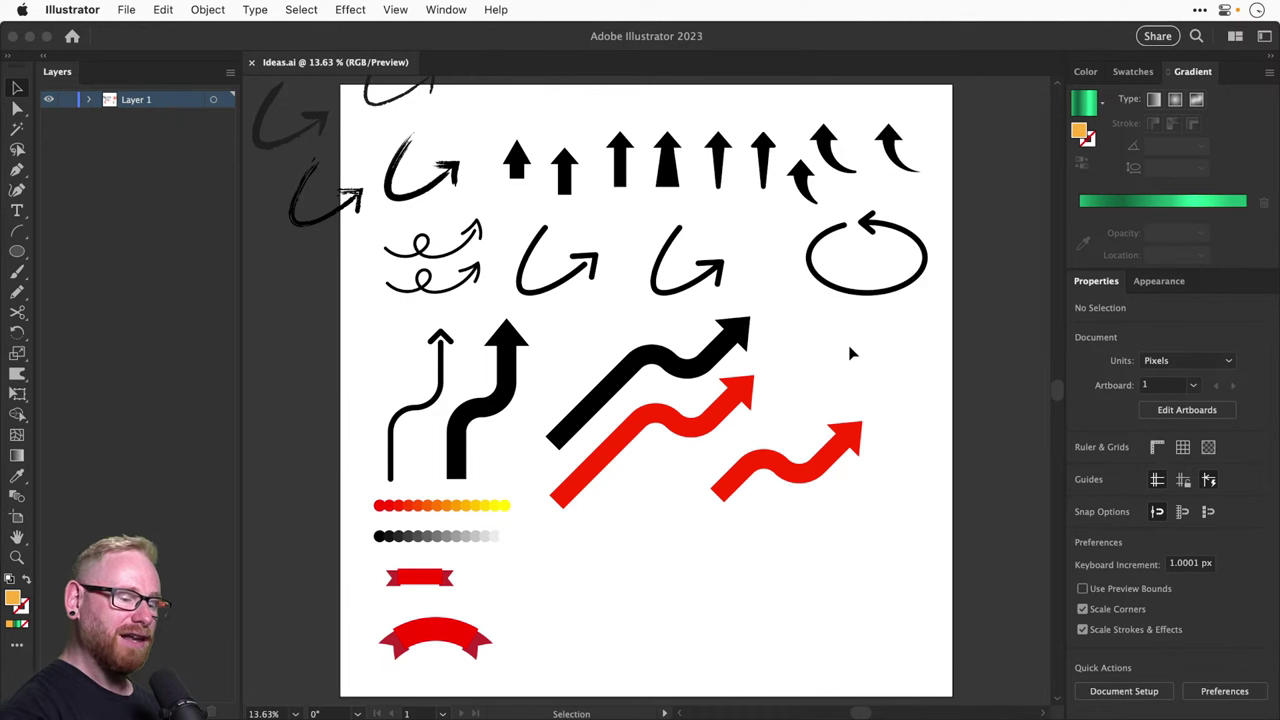
Zoom in around the red arrows on the artboard
scroll(913, 405, "up", 1)
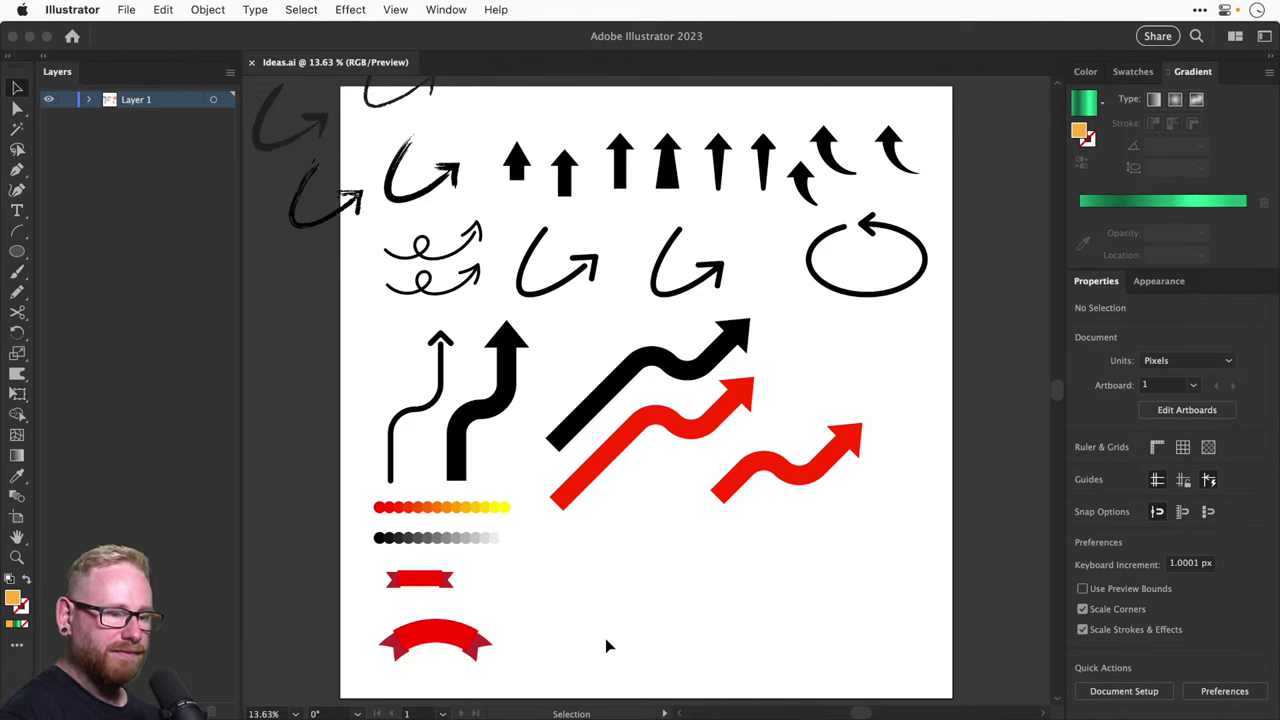
key("z")
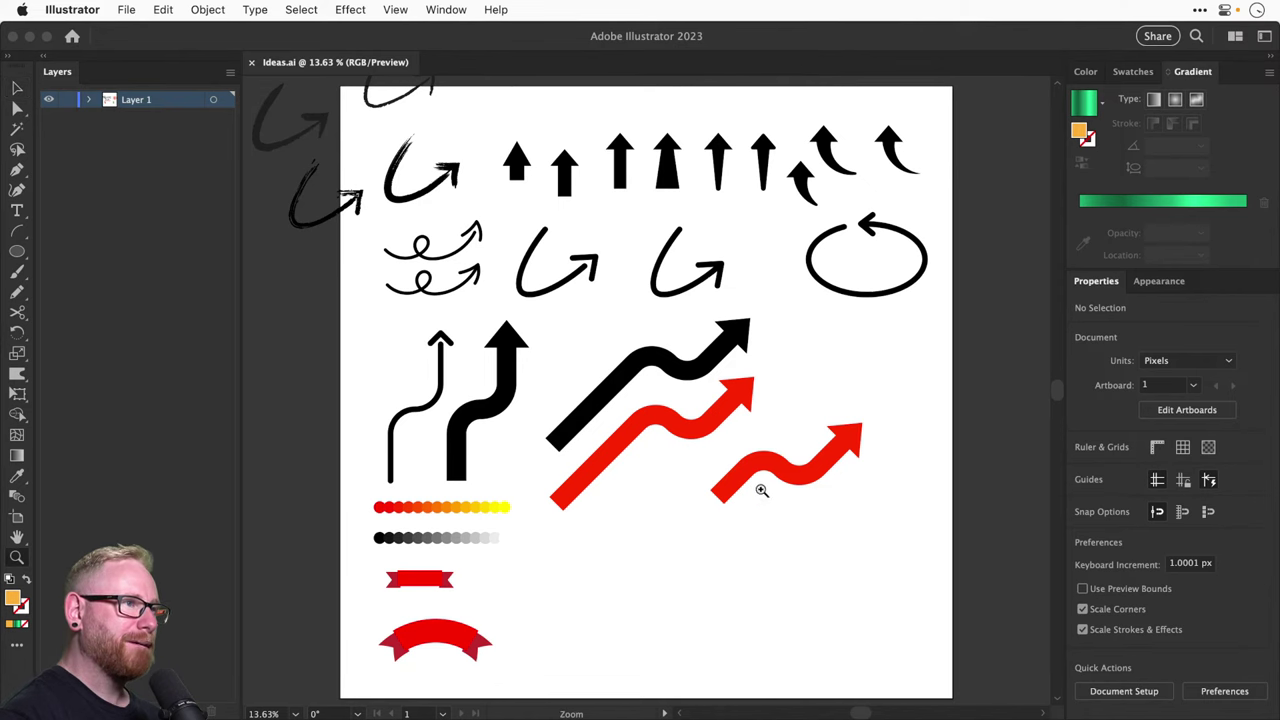
left_click(761, 490)
key("v")
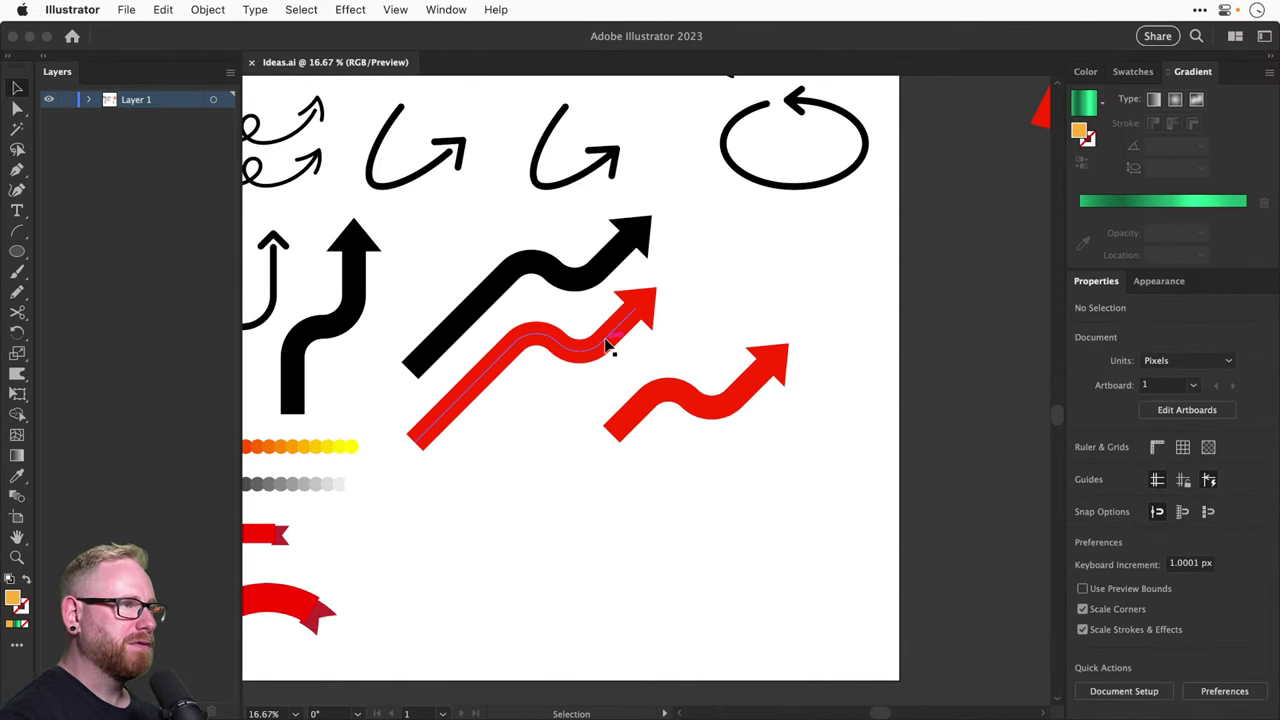
Draw a horizontal line and give it the red arrow's thick red stroke
left_click(17, 230)
left_click(100, 229)
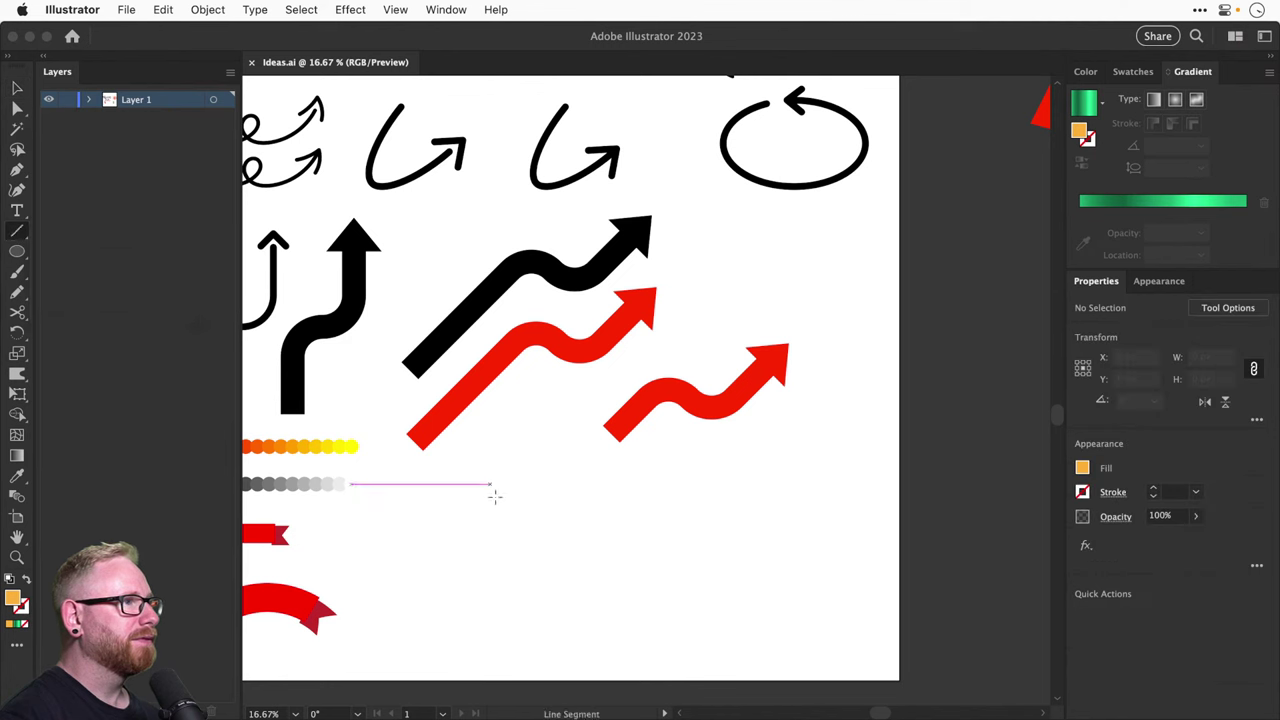
left_click_drag(500, 510, 676, 510)
key("i")
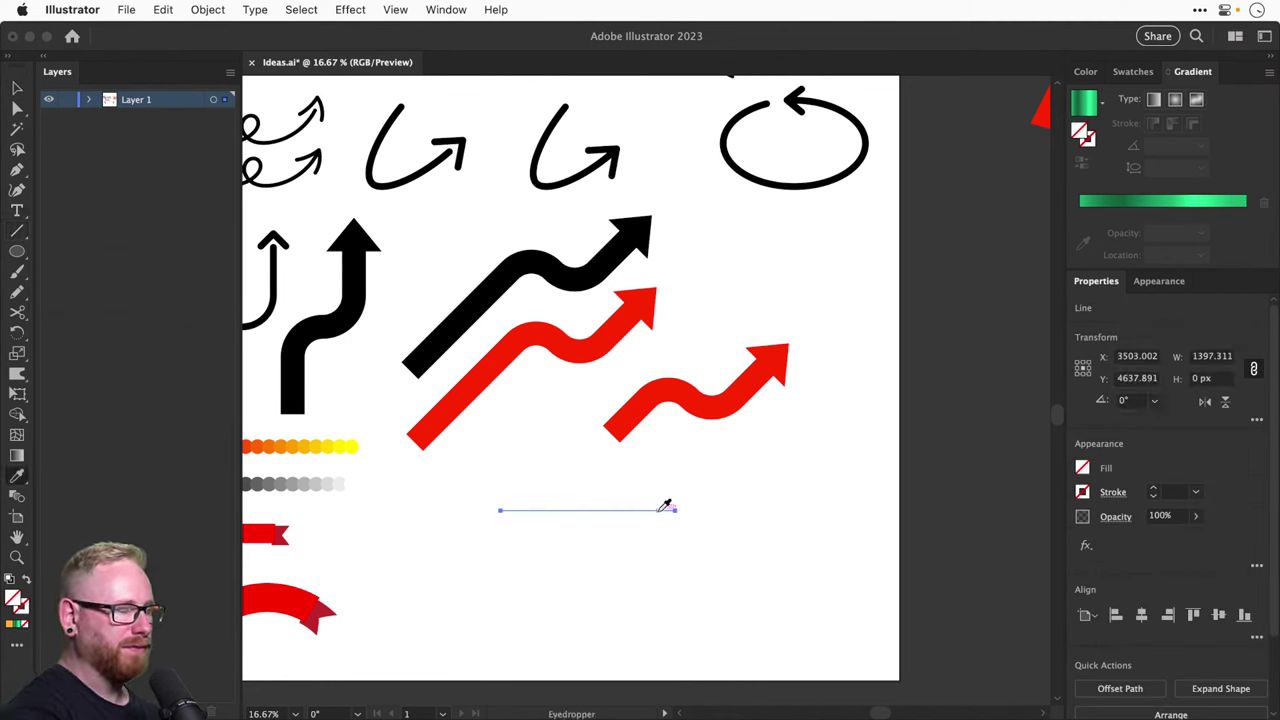
left_click(580, 343)
key("v")
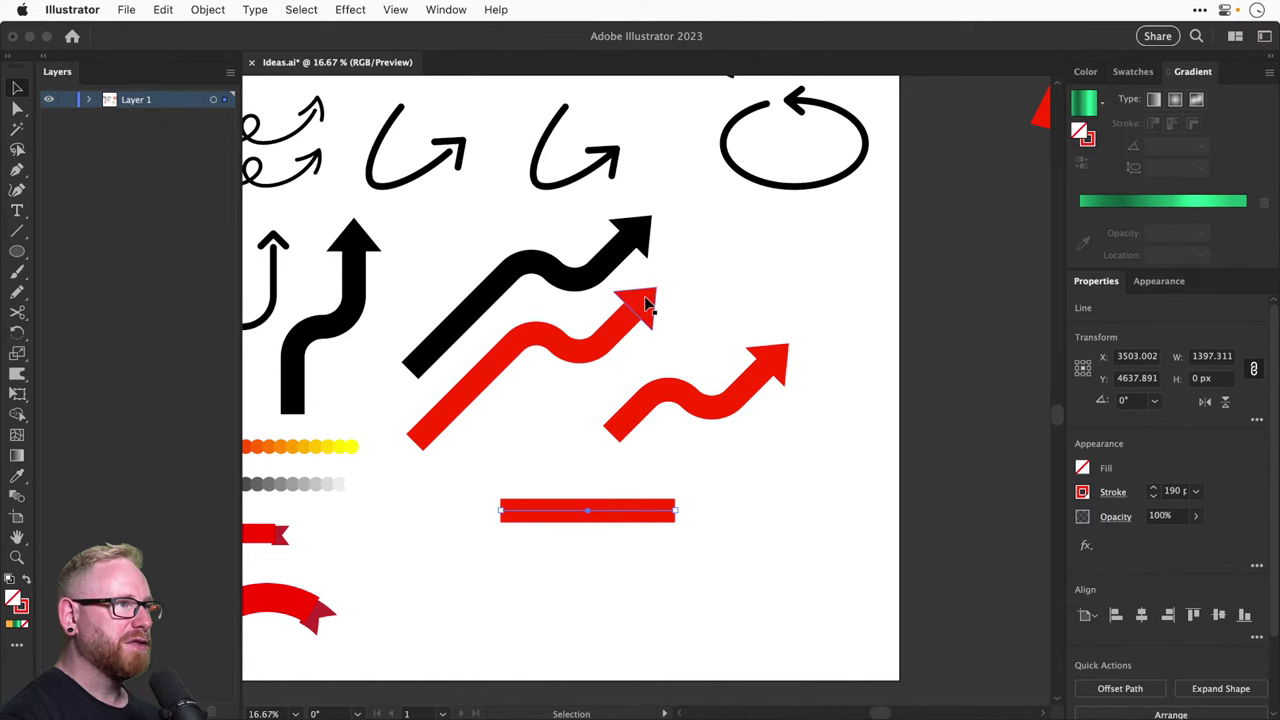
Attach a rotated copy of the red arrowhead to the line's end and select both
left_click_drag(645, 305, 700, 517)
key("r")
key("v")
left_click(590, 511, "shift")
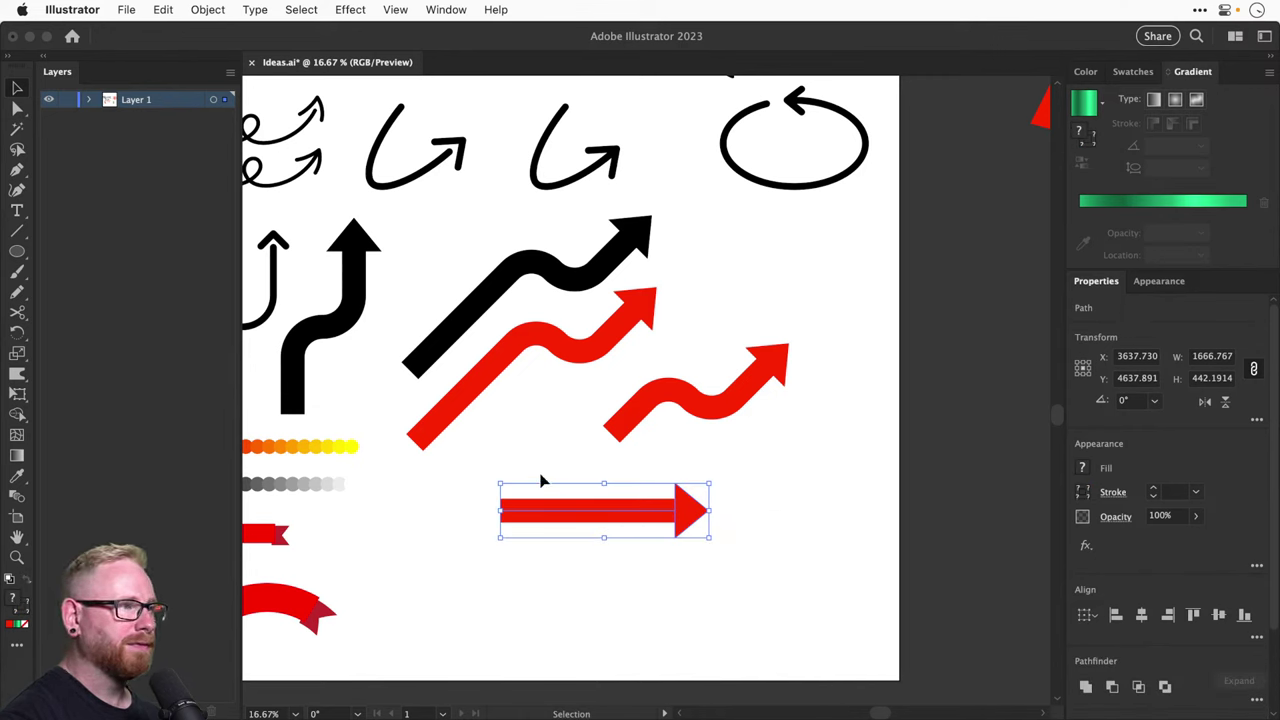
left_click_drag(541, 481, 777, 574)
Turn the straight red arrow into a new Art Brush in the Brushes panel
left_click(446, 9)
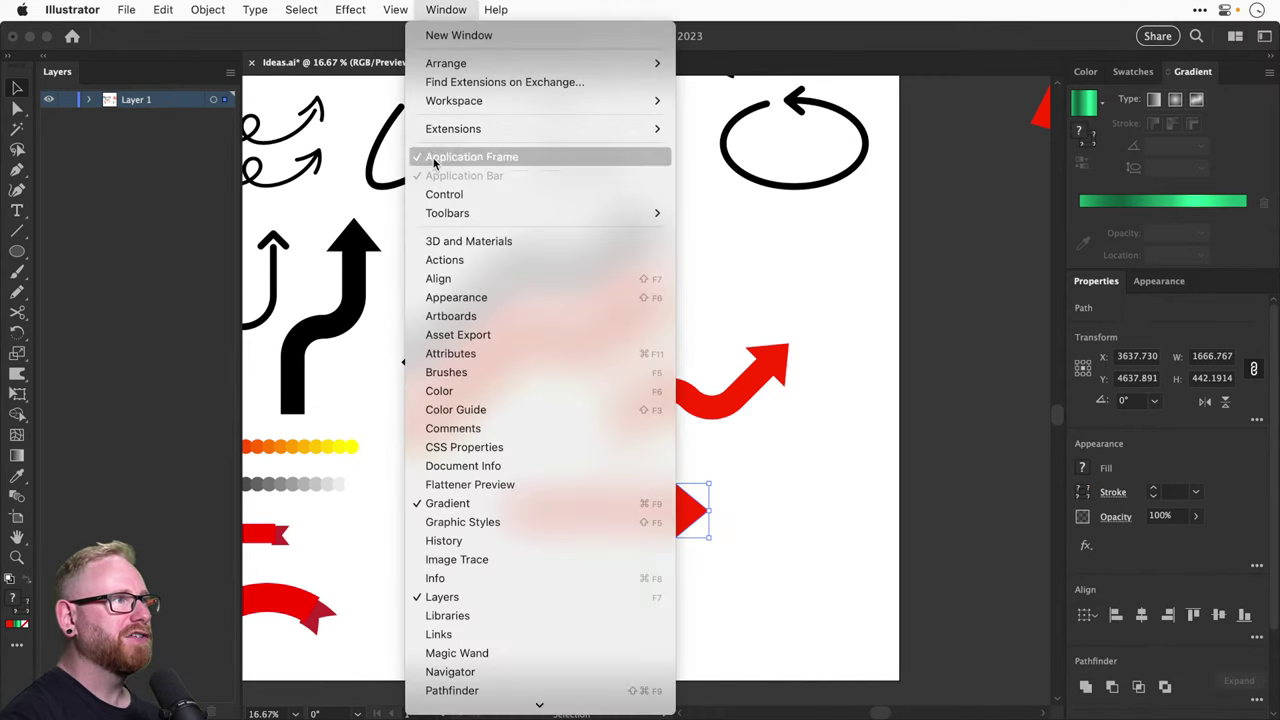
left_click(479, 375)
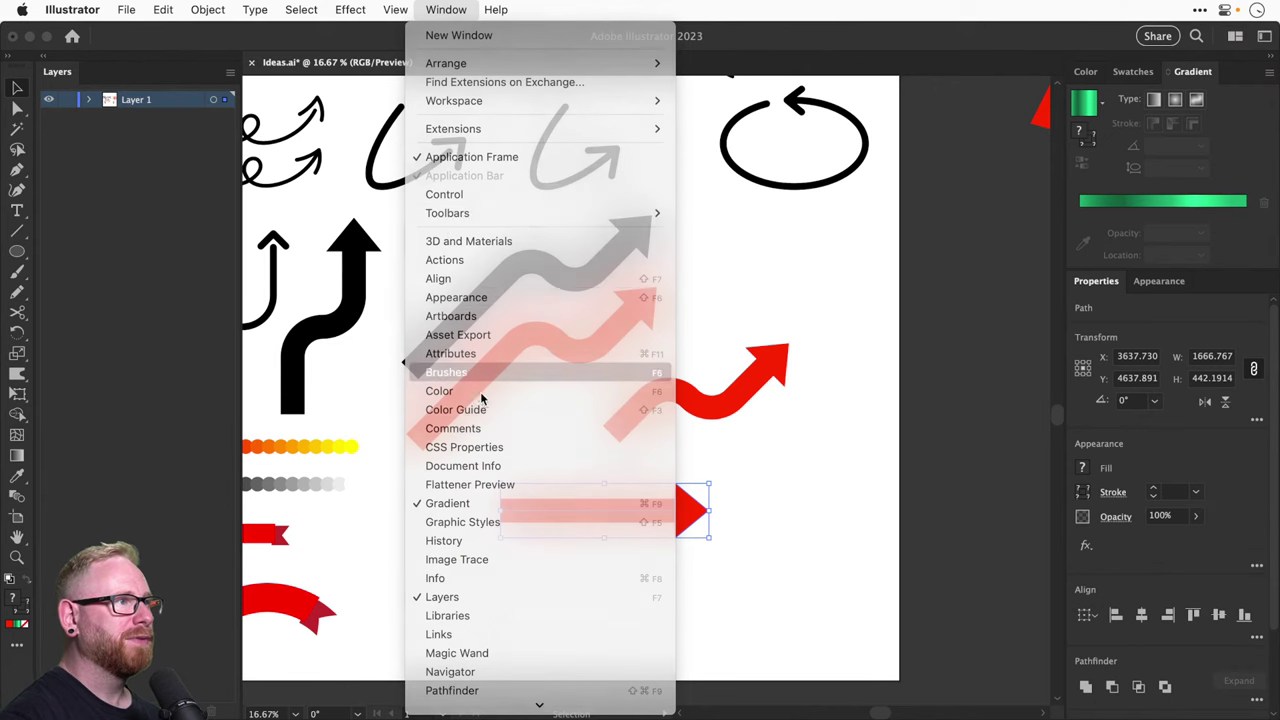
mouse_move(662, 519)
left_mouse_down()
mouse_move(800, 420)
mouse_move(664, 502)
mouse_move(871, 263)
mouse_move(910, 270)
left_mouse_up()
scroll(931, 216, "up", 5)
left_click(576, 428)
left_click(700, 503)
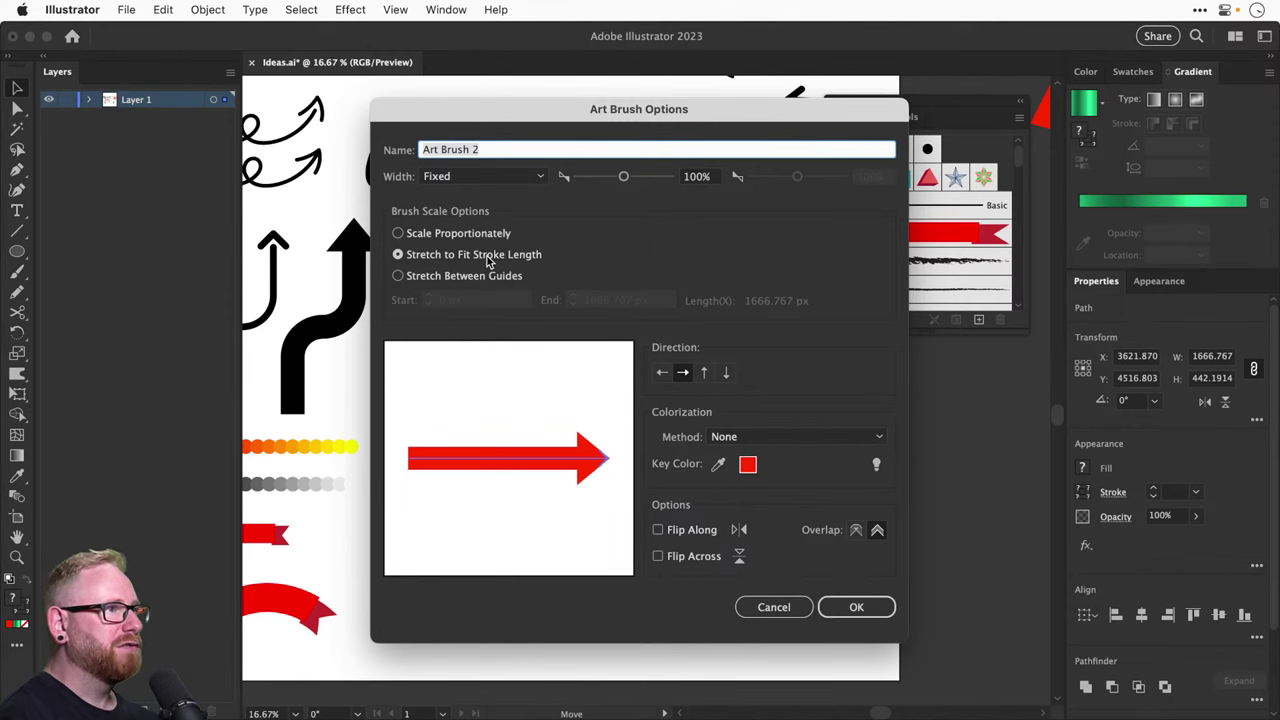
left_click(850, 607)
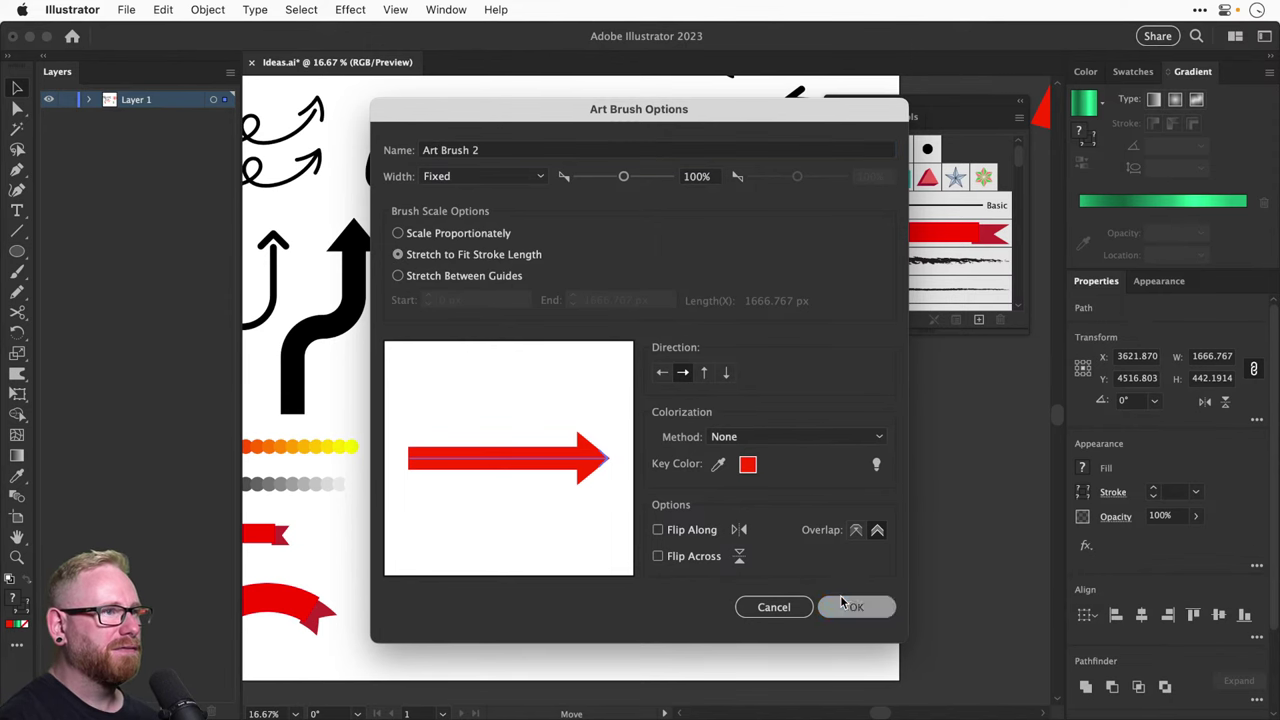
Test three curved red arrow strokes with the Paintbrush, undoing each
key("b")
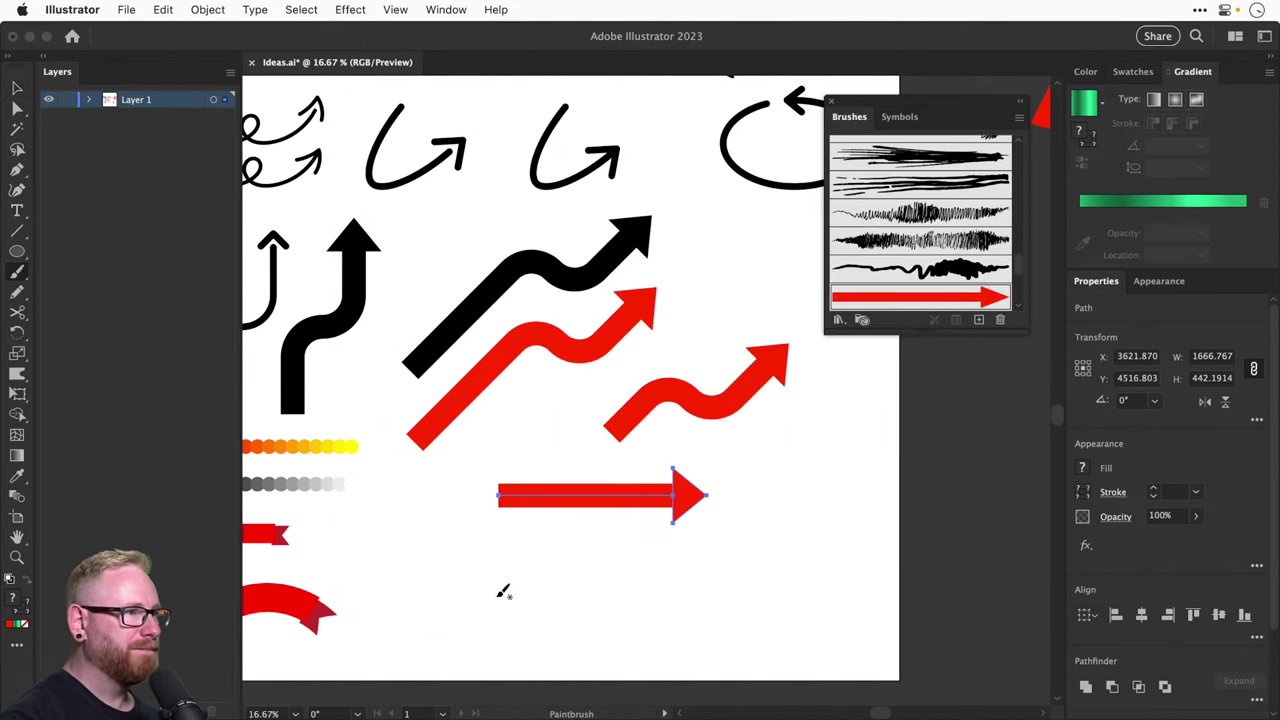
left_click_drag(668, 606, 822, 549)
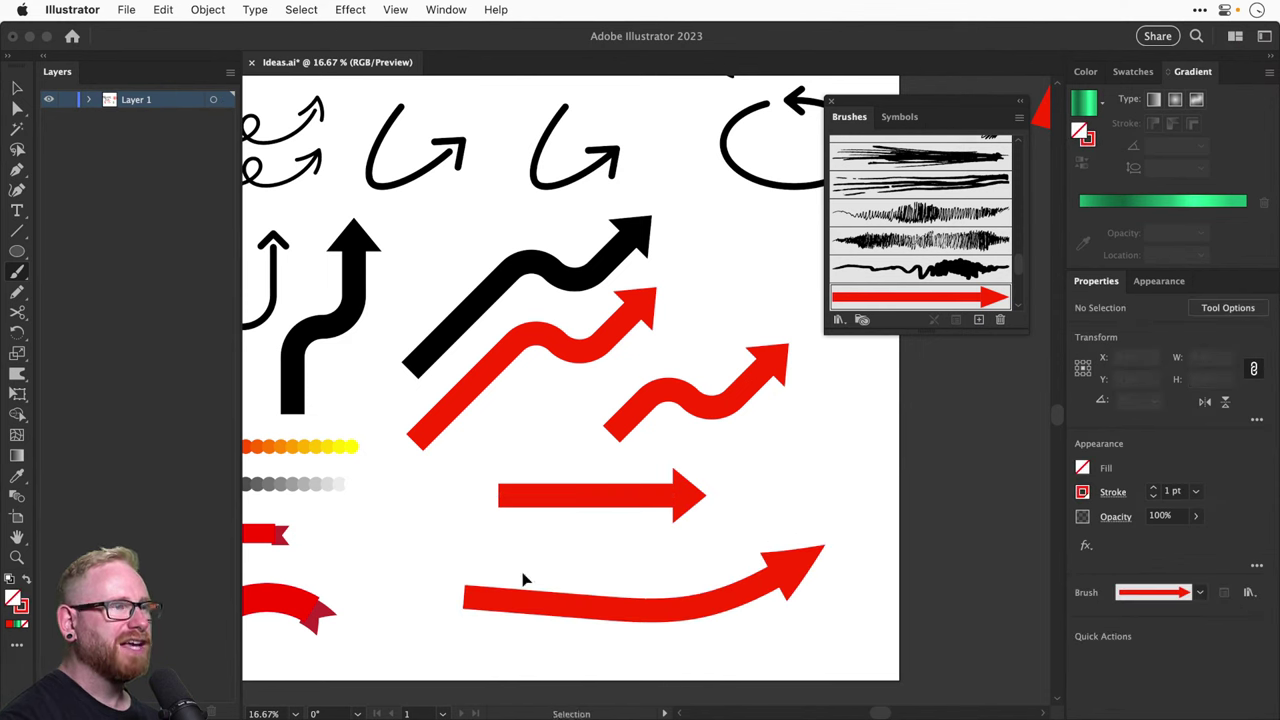
key("super+z")
left_click_drag(918, 512, 985, 485)
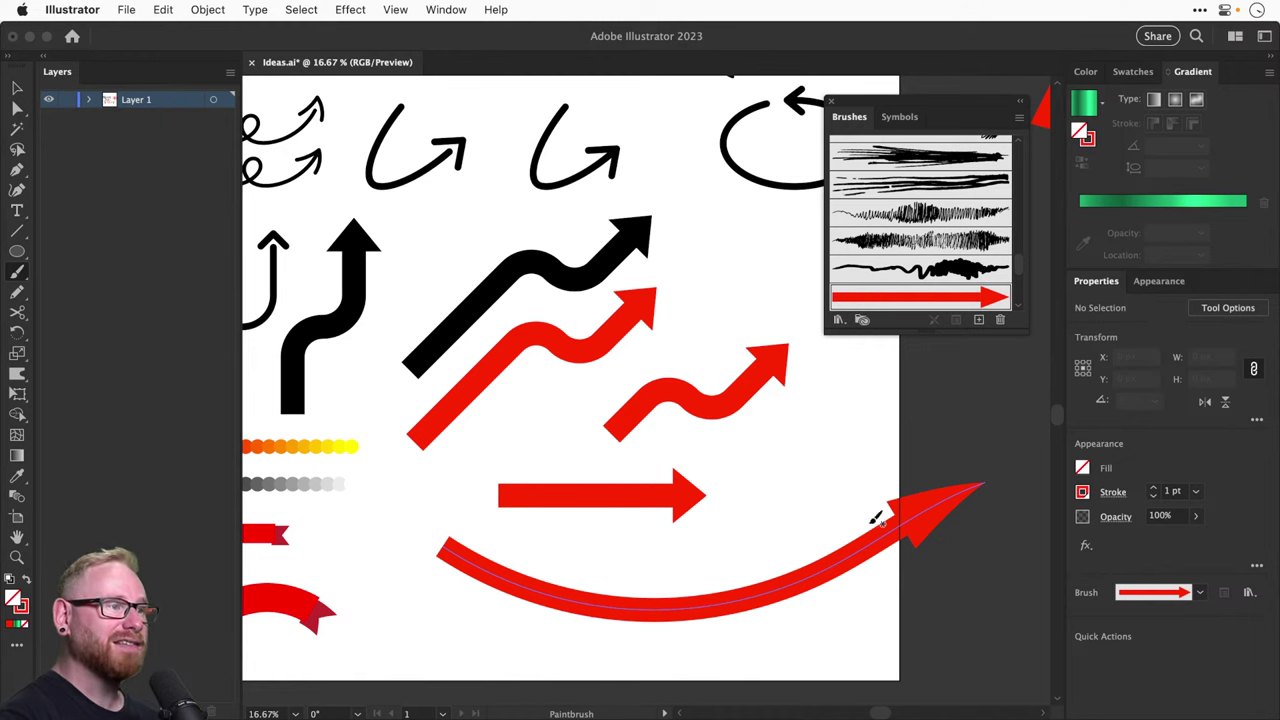
key("super+z")
left_click_drag(653, 589, 755, 560)
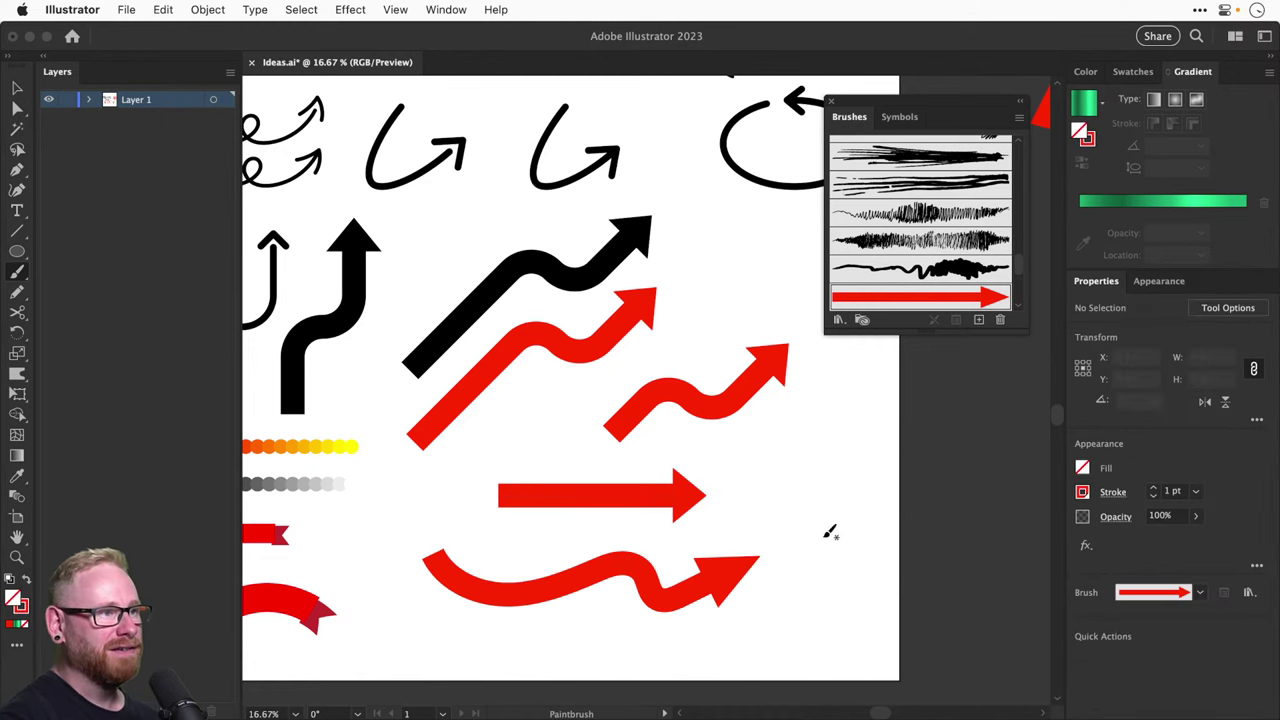
key("super+z")
Make Art Brush 2 stretch between guides to 1357.0637 px, then paint a long curved arrow
double_click(912, 300)
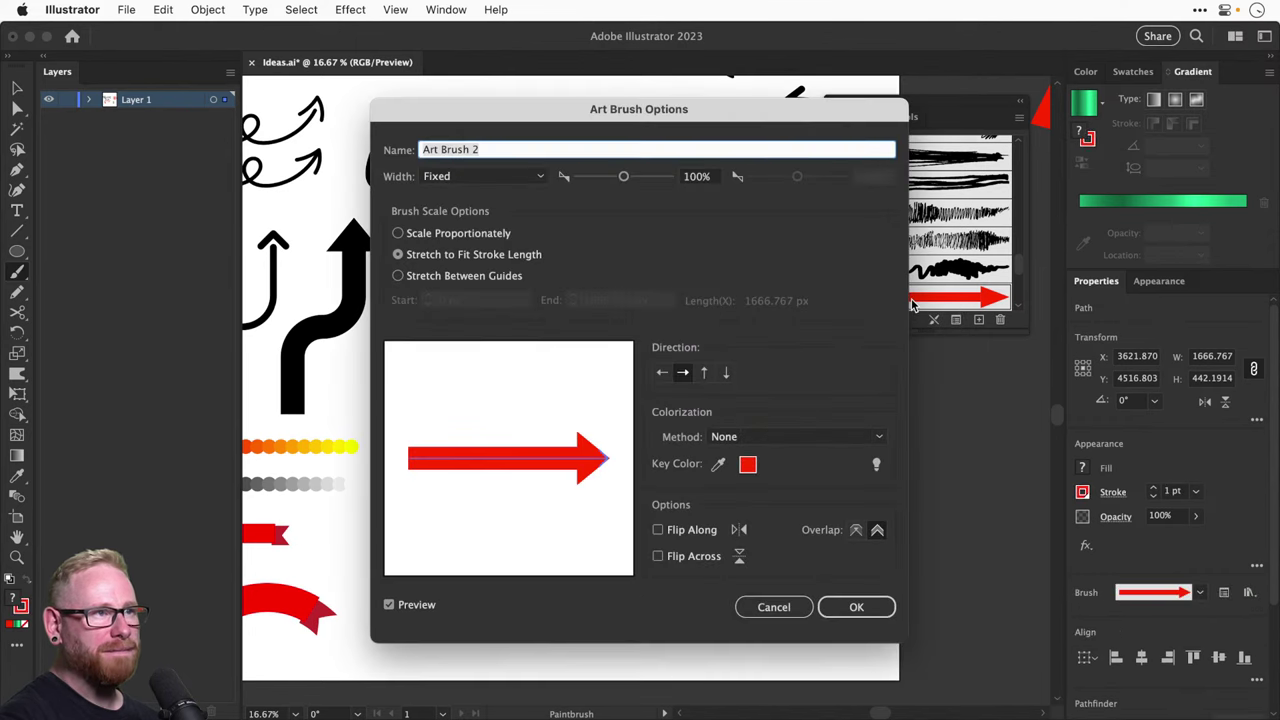
left_click(461, 279)
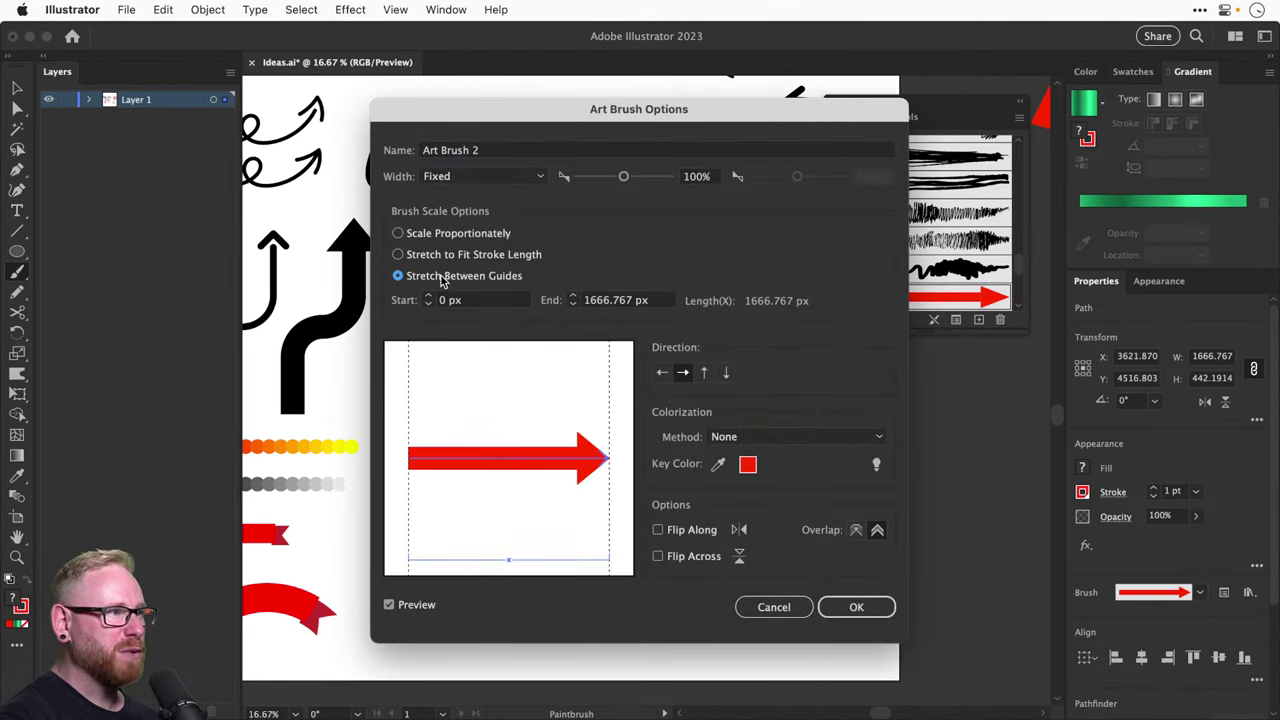
left_click_drag(573, 416, 564, 414)
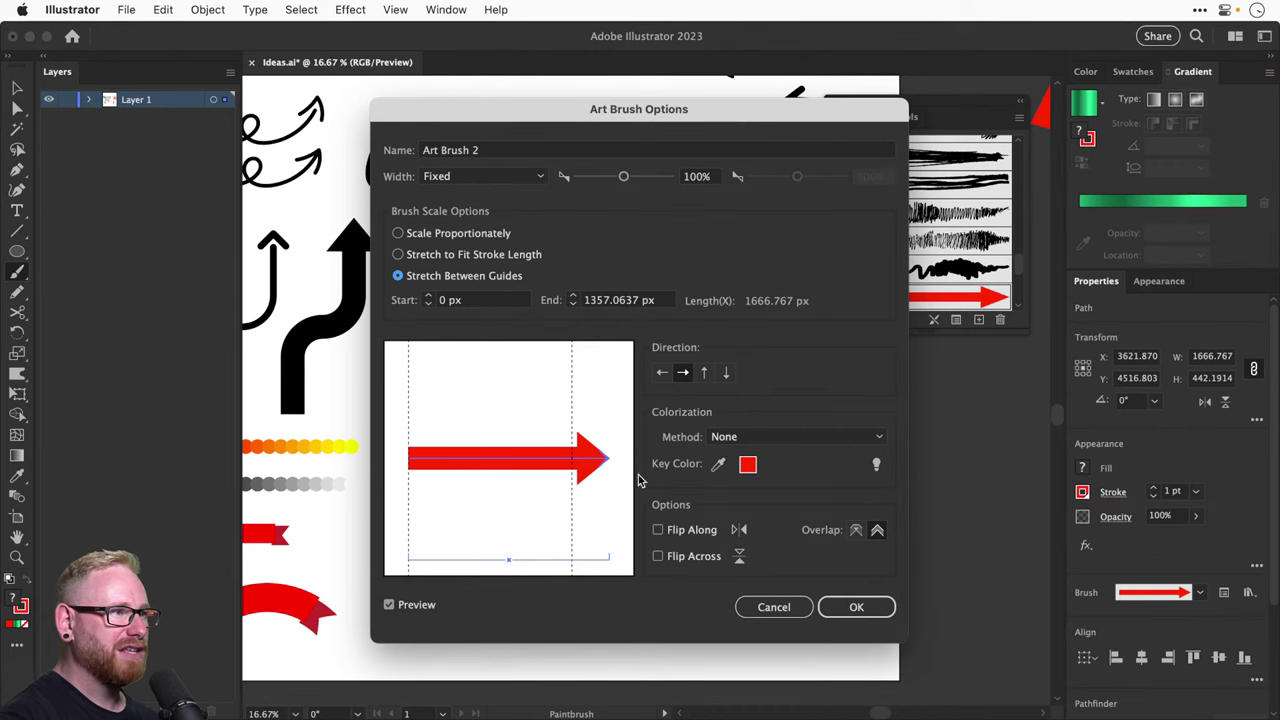
left_click(856, 606)
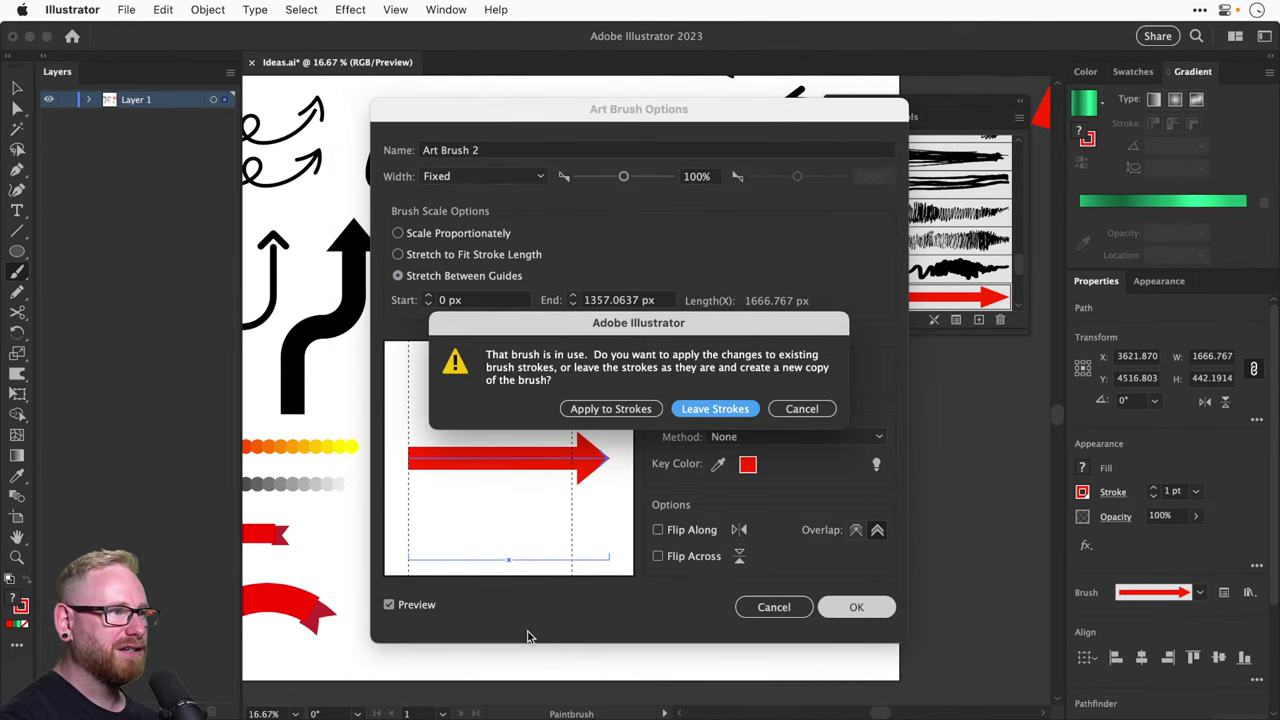
left_click(630, 409)
left_click_drag(632, 609, 854, 577)
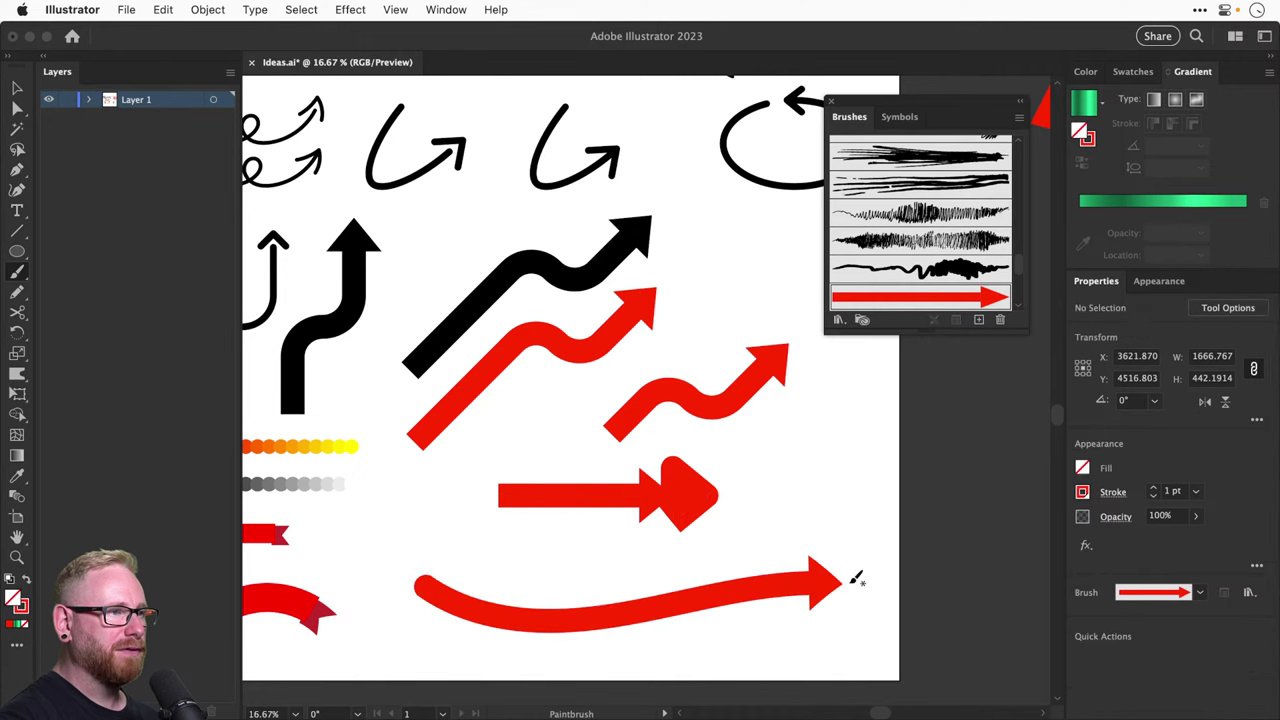
key("super+minus")
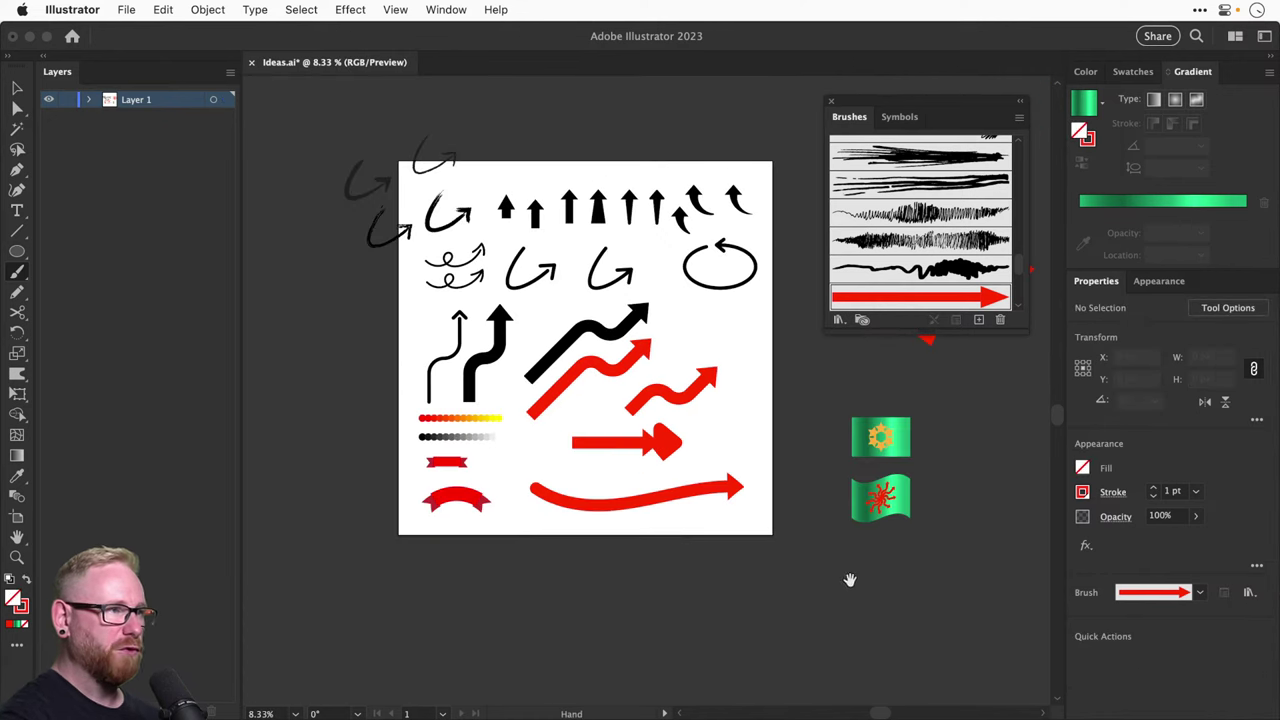
Try a wavy and a looping red arrow below the artboard, discarding both attempts
scroll(849, 583, "down", 3)
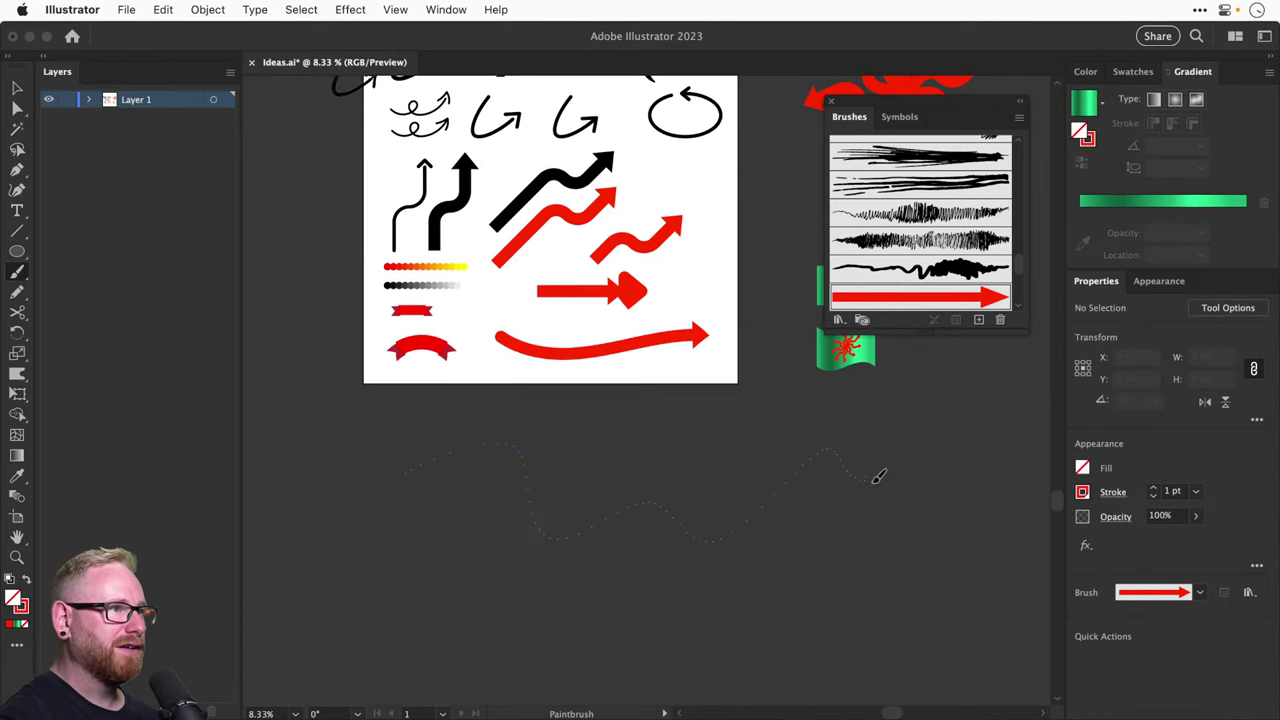
left_click_drag(878, 477, 925, 422)
key("super+z")
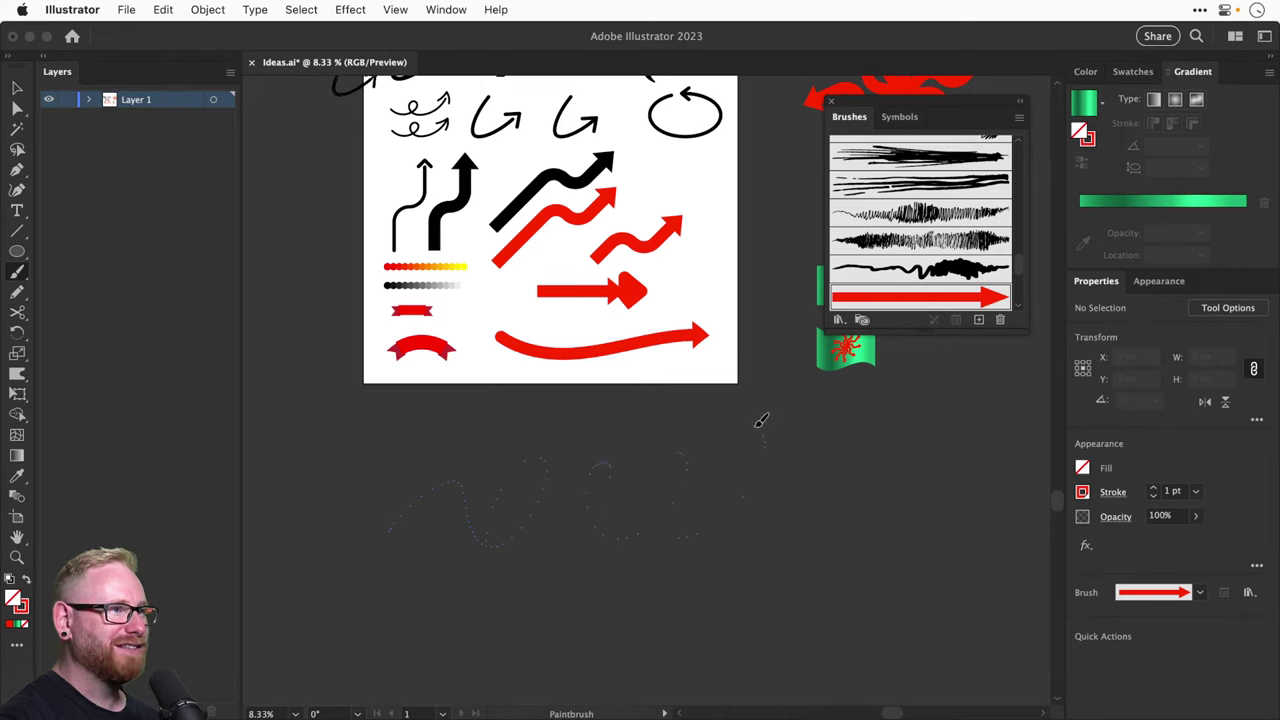
left_click_drag(800, 472, 878, 404)
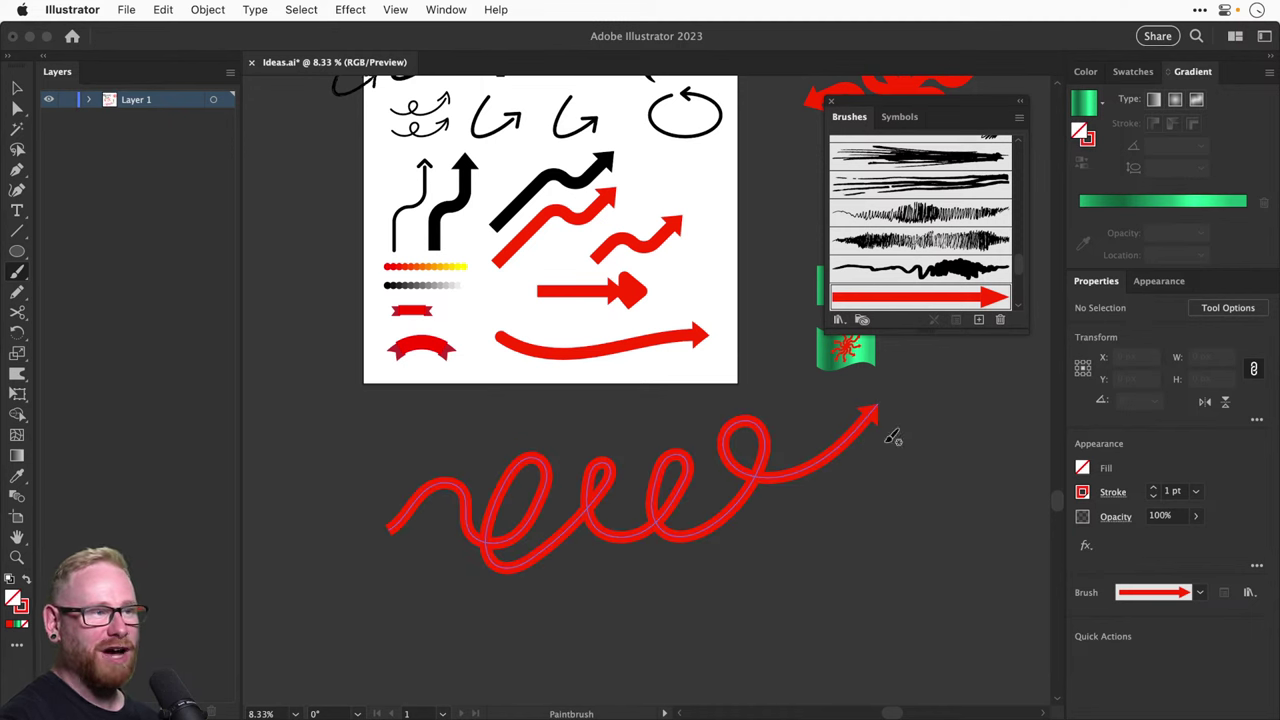
key("v")
left_click(858, 420)
key("b")
key("super+z")
Paint a lower-left curl and a looping spiral red arrow, undoing the misfired strokes
left_click_drag(405, 491, 448, 562)
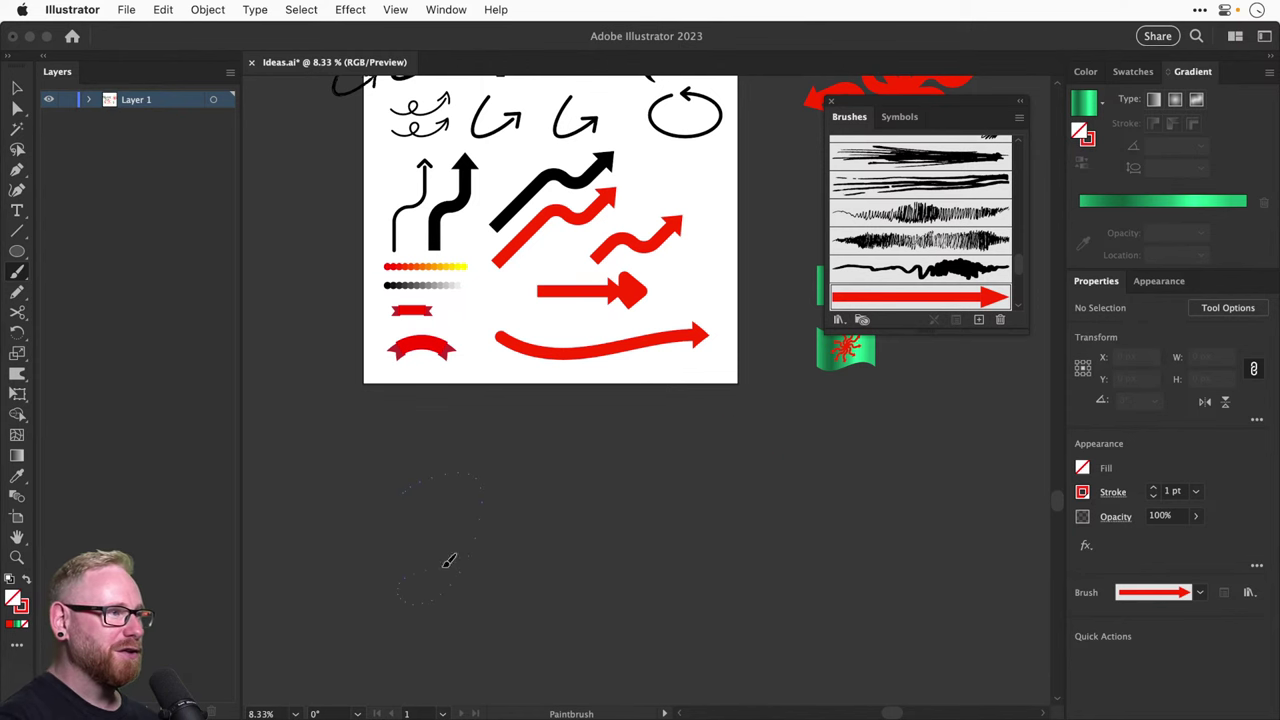
left_click_drag(727, 434, 699, 421)
key("super+z")
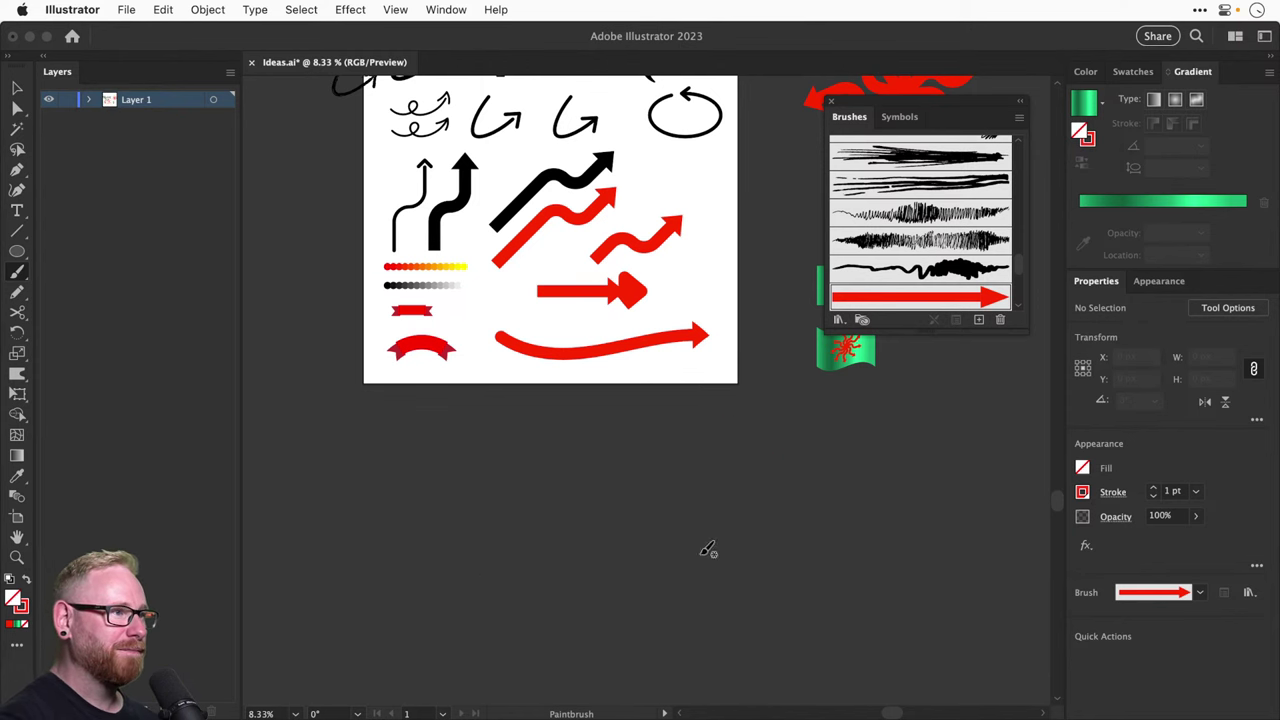
mouse_move(690, 612)
left_mouse_down()
mouse_move(641, 618)
mouse_move(589, 594)
mouse_move(616, 563)
mouse_move(576, 577)
left_mouse_up()
key("super+z")
left_click_drag(677, 508, 619, 516)
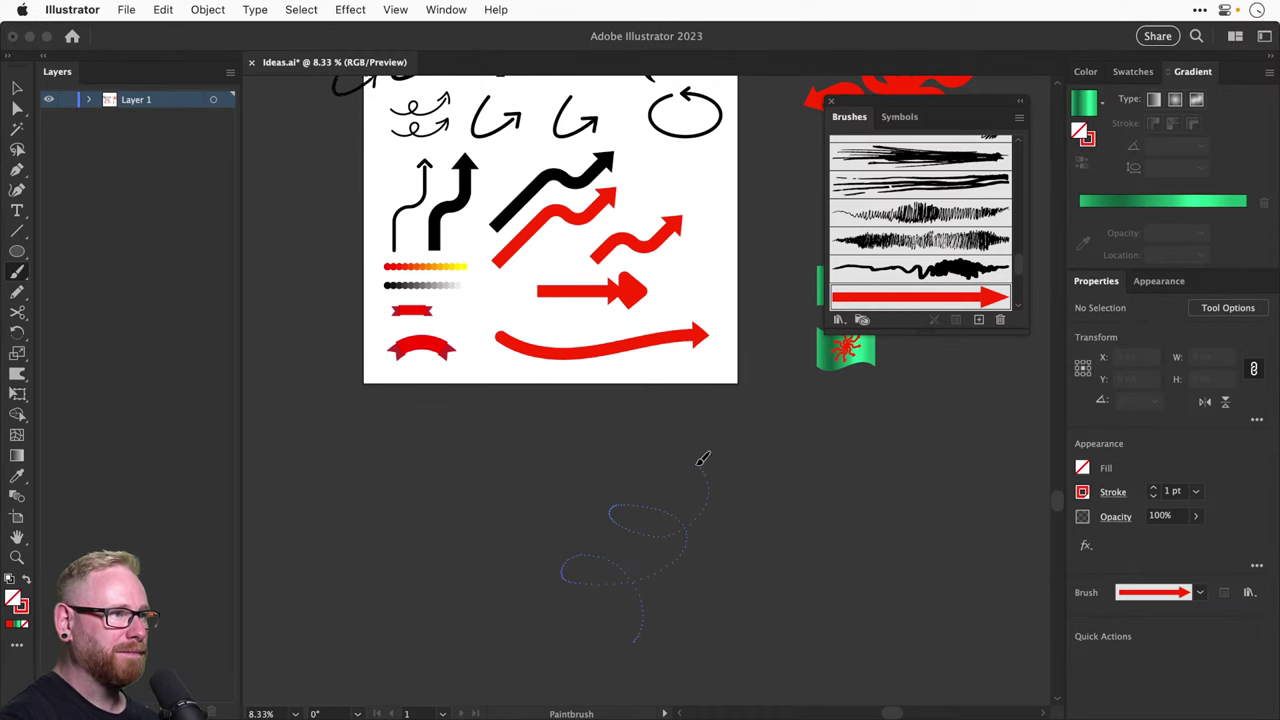
left_click_drag(703, 458, 658, 461)
left_click_drag(790, 387, 791, 386)
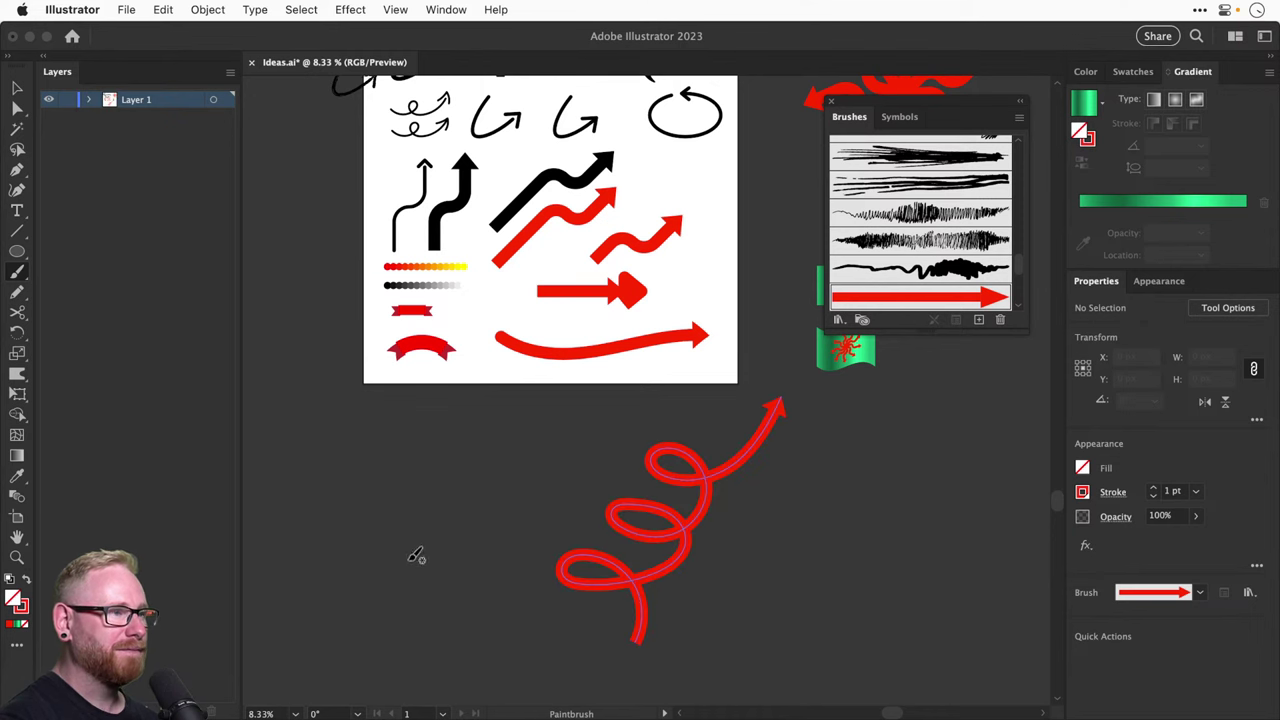
Paint a looping spiral red arrow on the left, redrawing it after undone attempts
scroll(440, 570, "left", 5)
mouse_move(428, 461)
left_mouse_down()
mouse_move(507, 443)
mouse_move(558, 463)
mouse_move(546, 486)
mouse_move(481, 484)
mouse_move(420, 529)
left_mouse_up()
key("super+z")
mouse_move(357, 449)
left_mouse_down()
mouse_move(414, 440)
mouse_move(537, 516)
mouse_move(445, 488)
left_mouse_up()
mouse_move(367, 527)
left_mouse_down()
mouse_move(451, 496)
mouse_move(508, 495)
left_mouse_up()
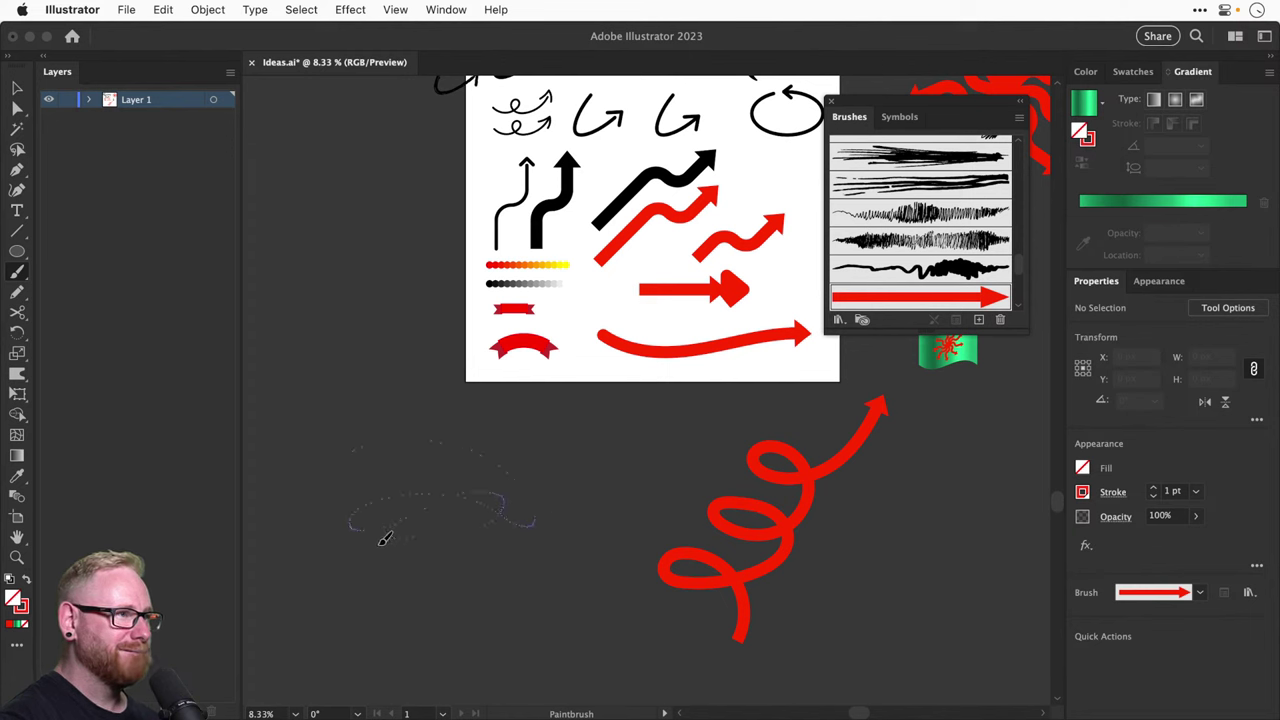
mouse_move(449, 558)
left_mouse_down()
mouse_move(493, 561)
mouse_move(400, 618)
mouse_move(490, 613)
mouse_move(514, 594)
left_mouse_up()
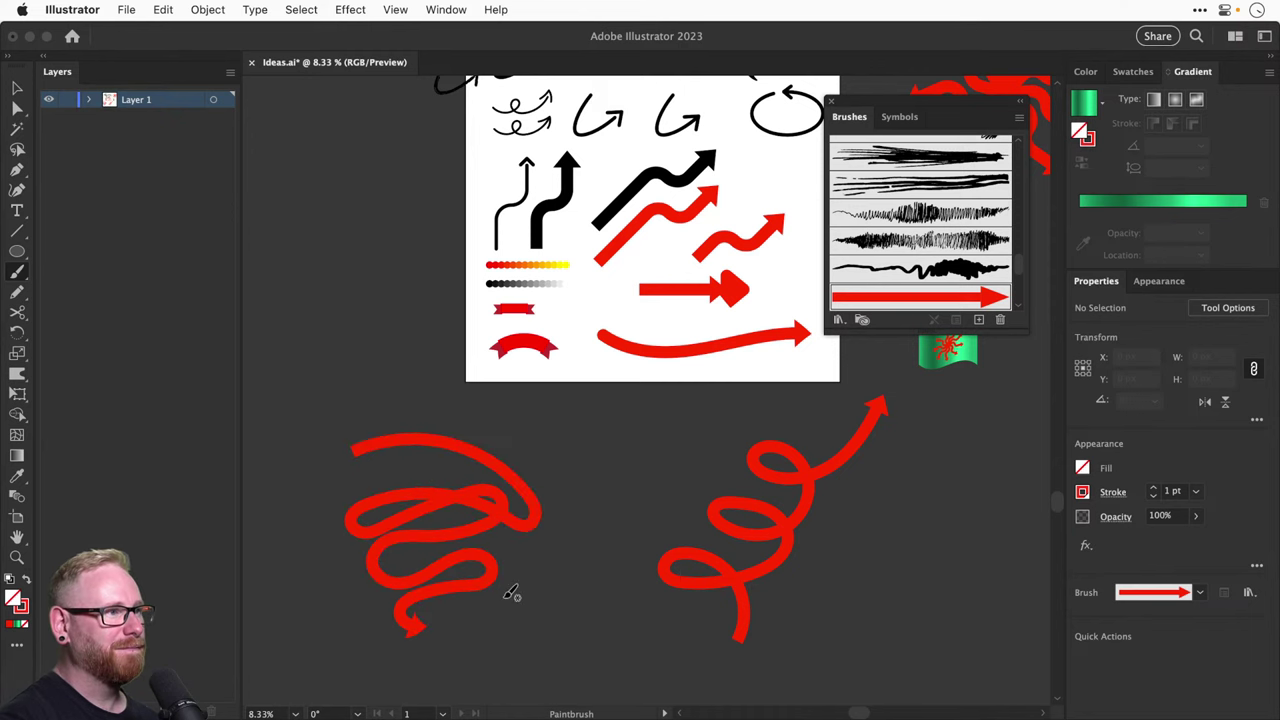
key("super+z")
left_click_drag(375, 461, 533, 583)
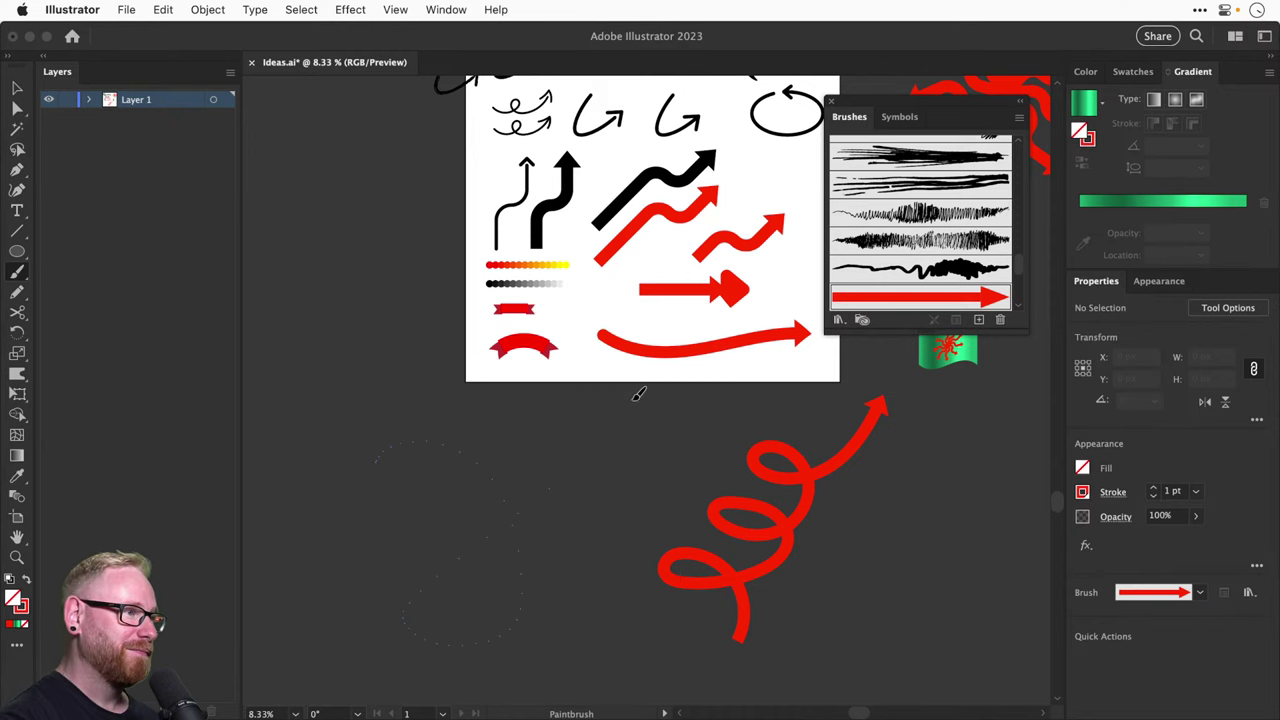
Try several more spiral and short curved red arrows, undoing each one
left_click_drag(638, 395, 634, 400)
key("super+z")
left_click_drag(607, 471, 714, 394)
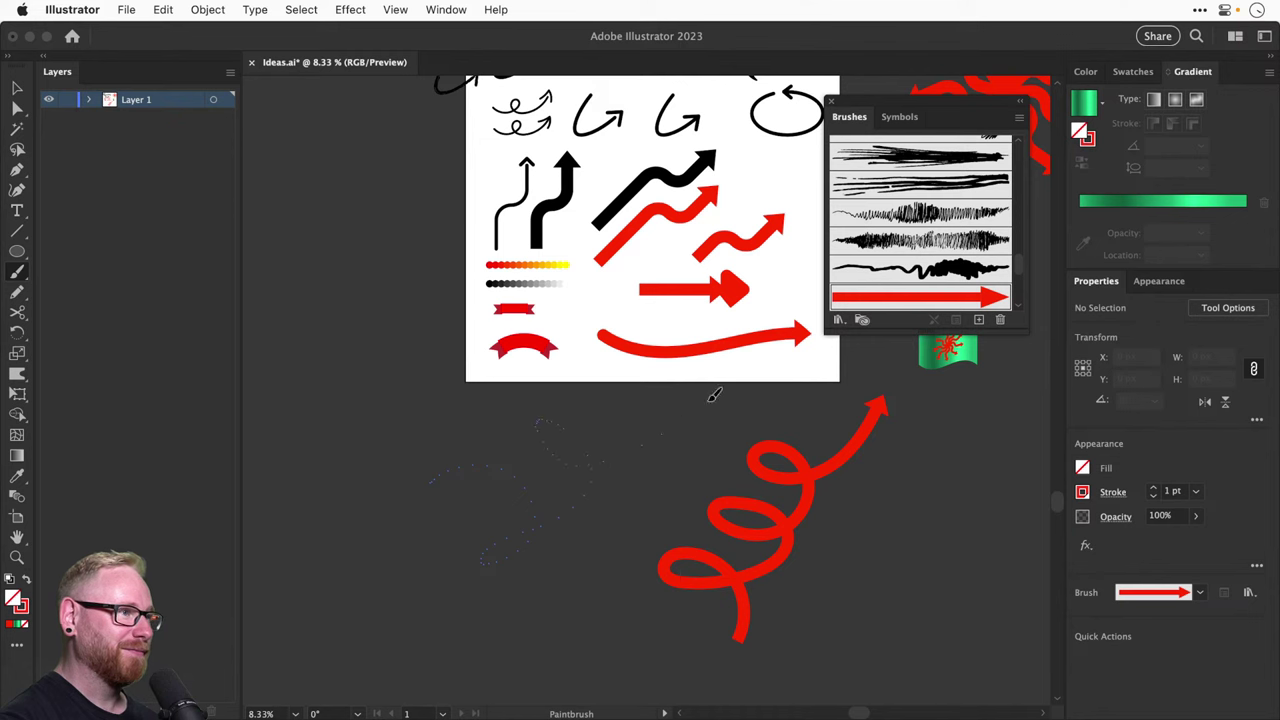
key("super+z")
left_click_drag(383, 472, 500, 434)
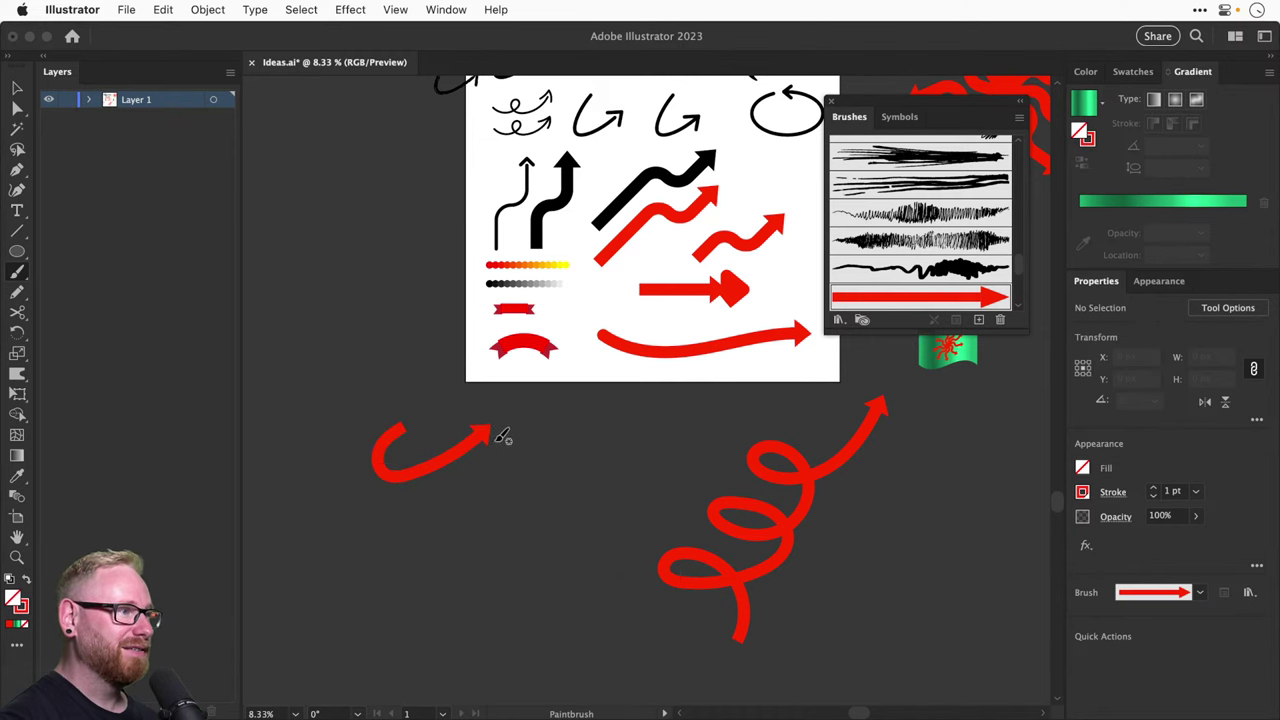
key("super+z")
left_click_drag(429, 300, 510, 408)
key("super+z")
Paint a cluster of curved, sweeping, short, downward and upward red arrows left of the spiral
left_click_drag(352, 437, 390, 522)
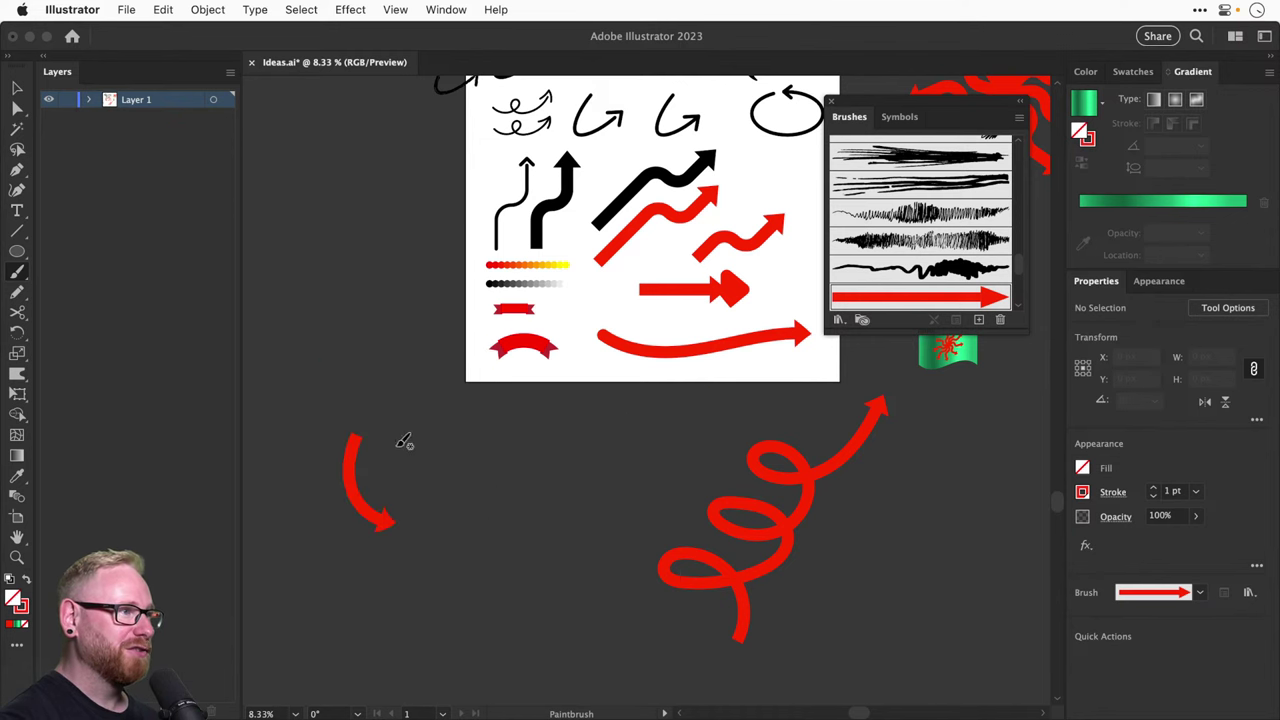
left_click_drag(400, 443, 452, 535)
mouse_move(370, 385)
left_mouse_down()
mouse_move(482, 440)
mouse_move(552, 645)
left_mouse_up()
left_click_drag(372, 577, 465, 594)
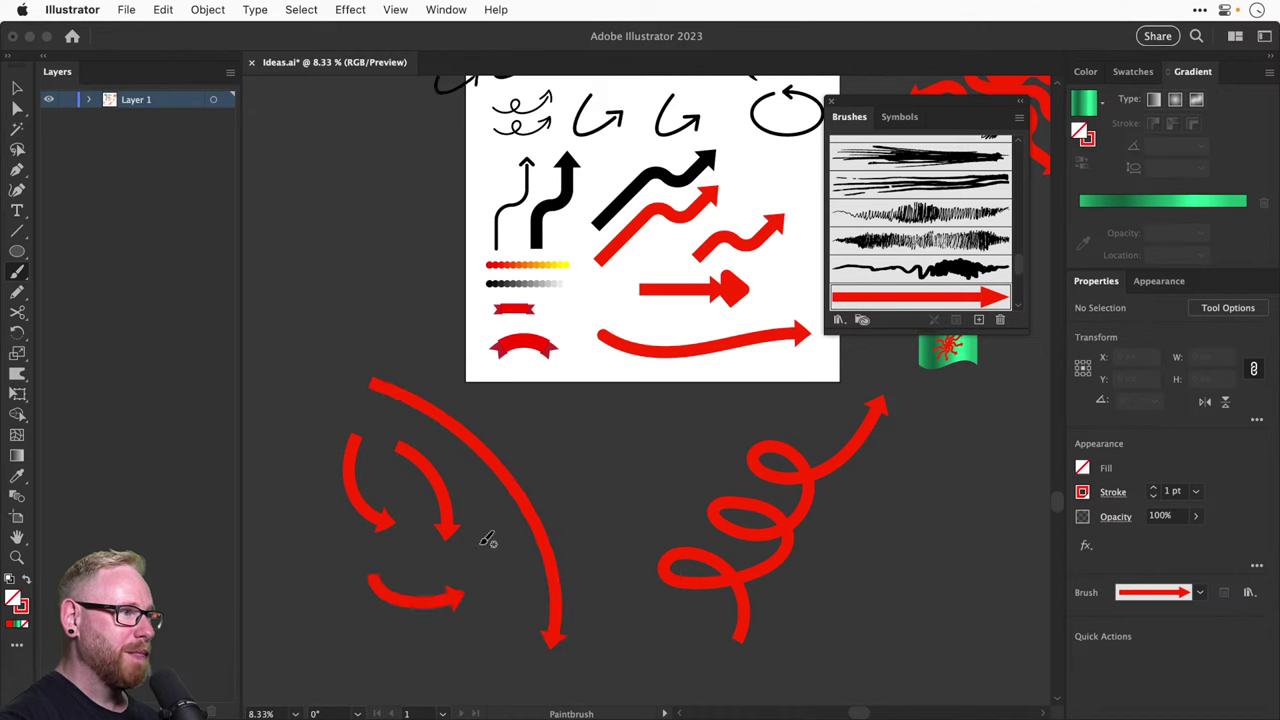
mouse_move(488, 540)
left_mouse_down()
mouse_move(508, 615)
mouse_move(488, 638)
left_mouse_up()
mouse_move(343, 630)
left_mouse_down()
mouse_move(337, 577)
mouse_move(289, 470)
left_mouse_up()
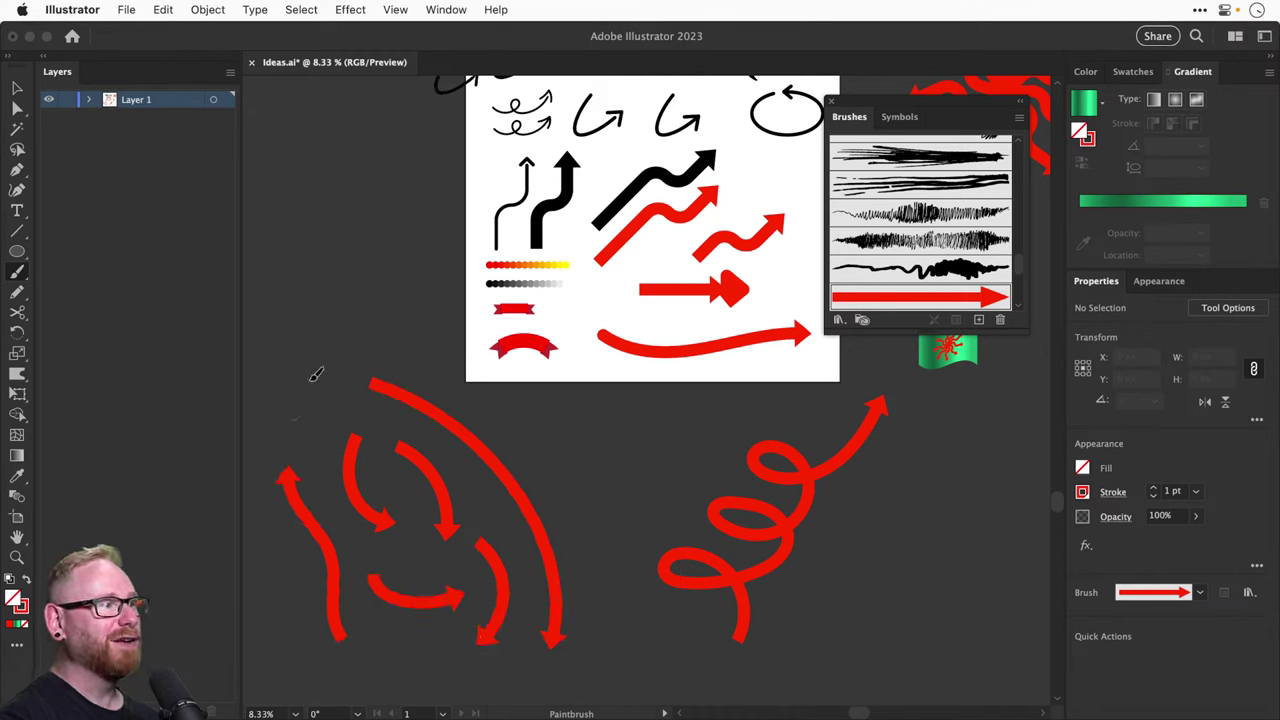
mouse_move(298, 420)
left_mouse_down()
mouse_move(330, 262)
mouse_move(422, 248)
mouse_move(398, 328)
left_mouse_up()
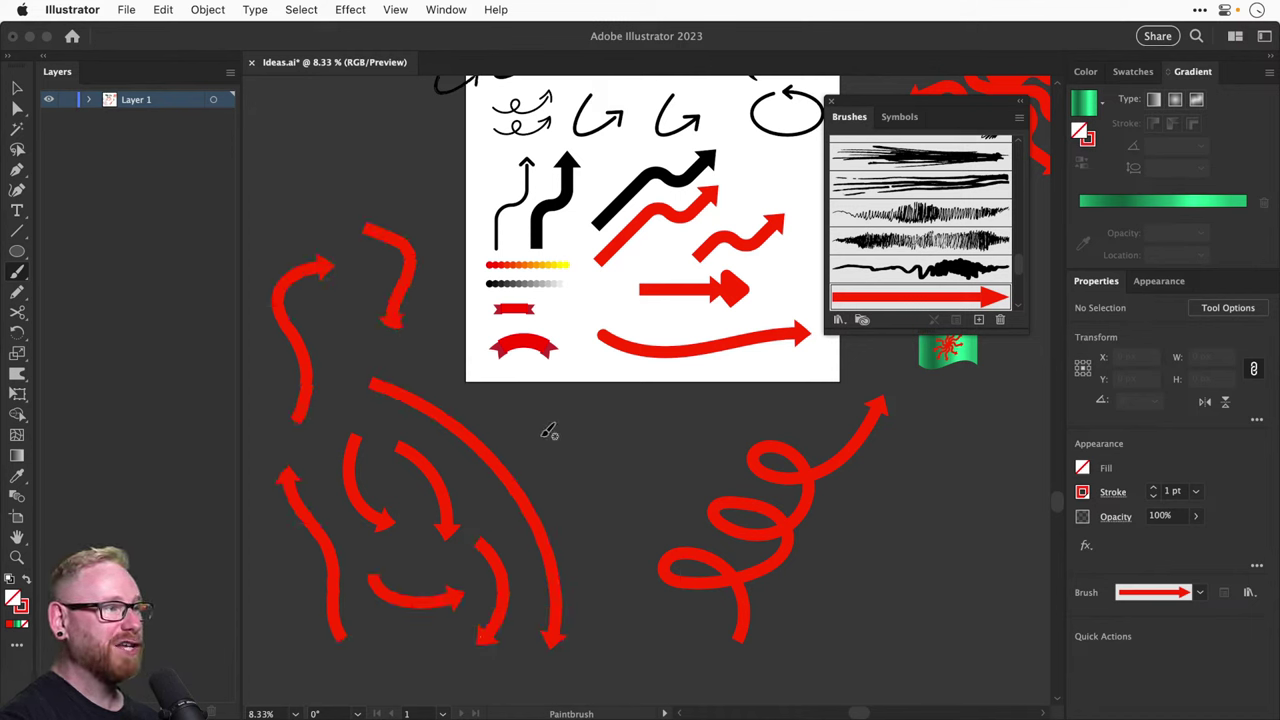
Add downward, upward-curving and hooked red arrows right of the spiral, then return to selecting and pan back
left_click_drag(545, 430, 600, 490)
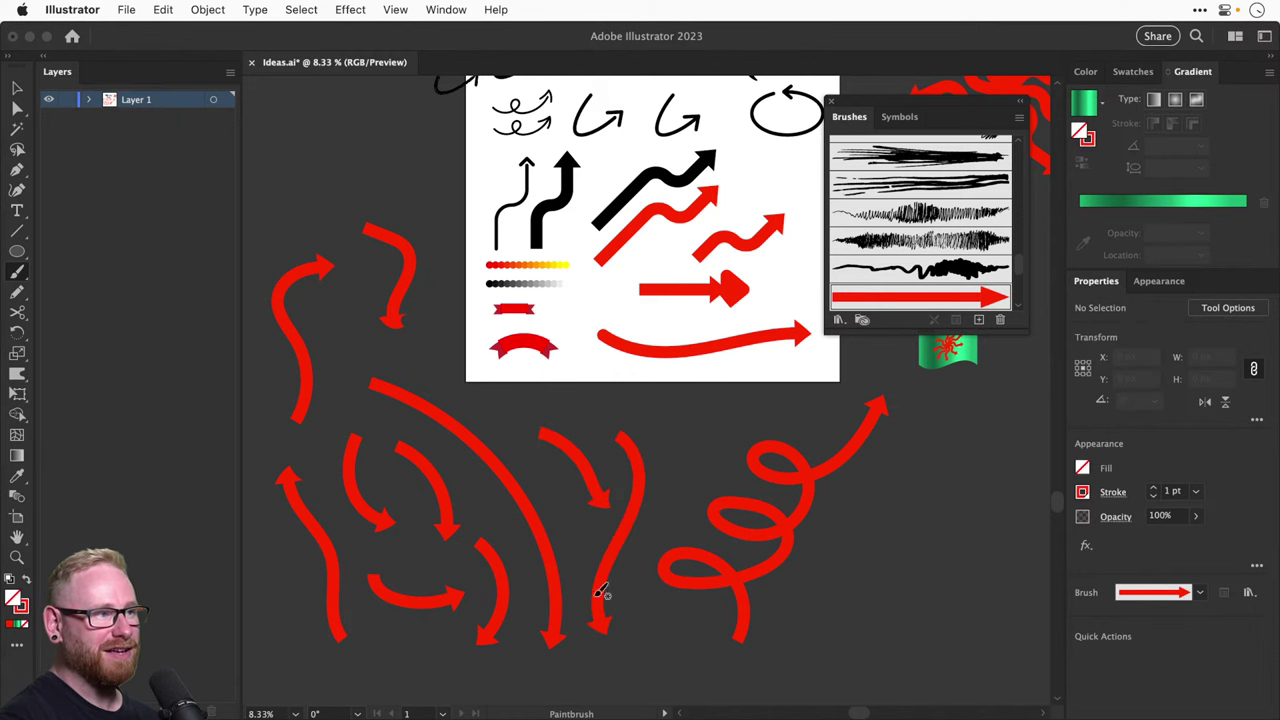
mouse_move(873, 606)
left_mouse_down()
mouse_move(709, 566)
mouse_move(805, 440)
mouse_move(904, 491)
left_mouse_up()
left_click_drag(874, 590, 860, 542)
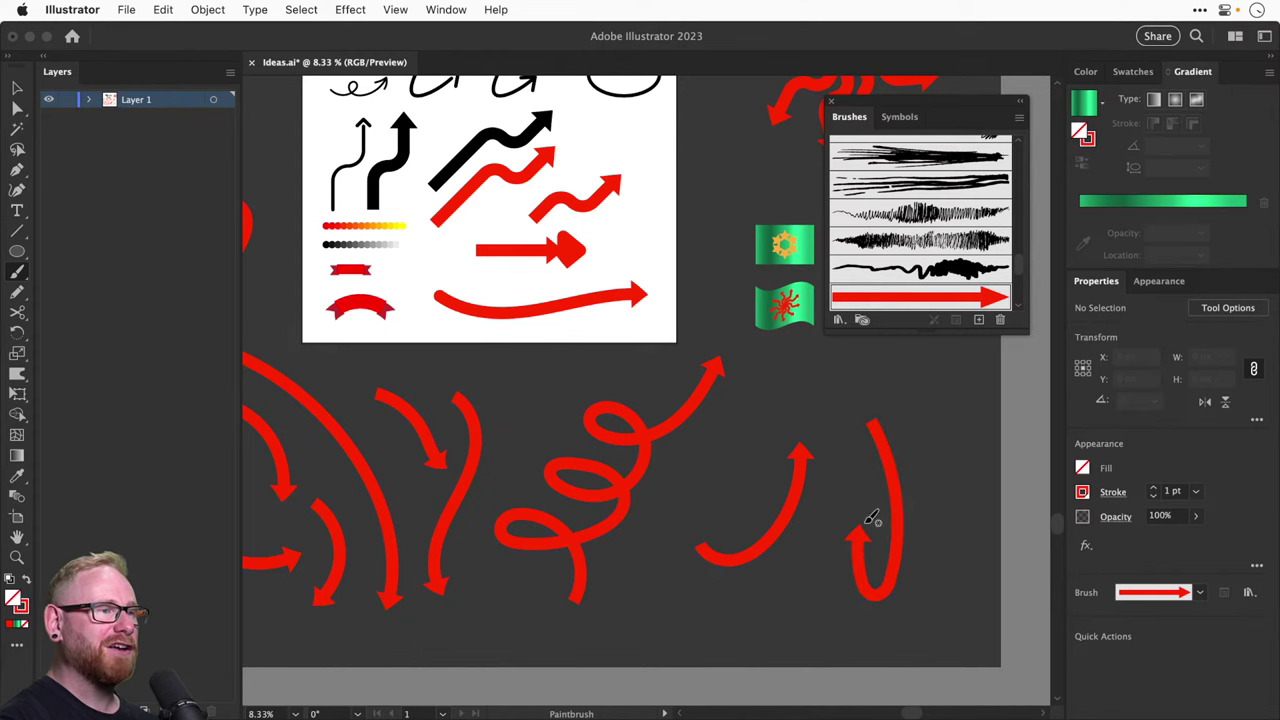
left_click_drag(731, 477, 808, 428)
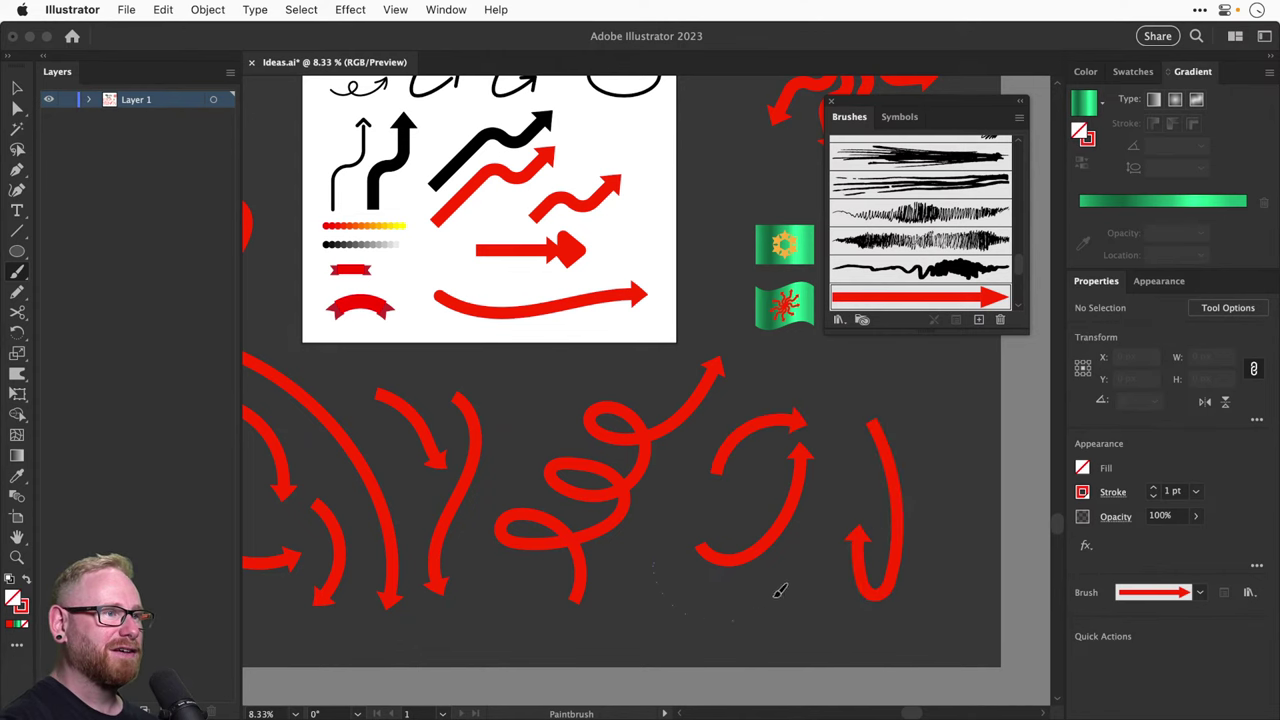
key("v")
scroll(830, 625, "left", 5)
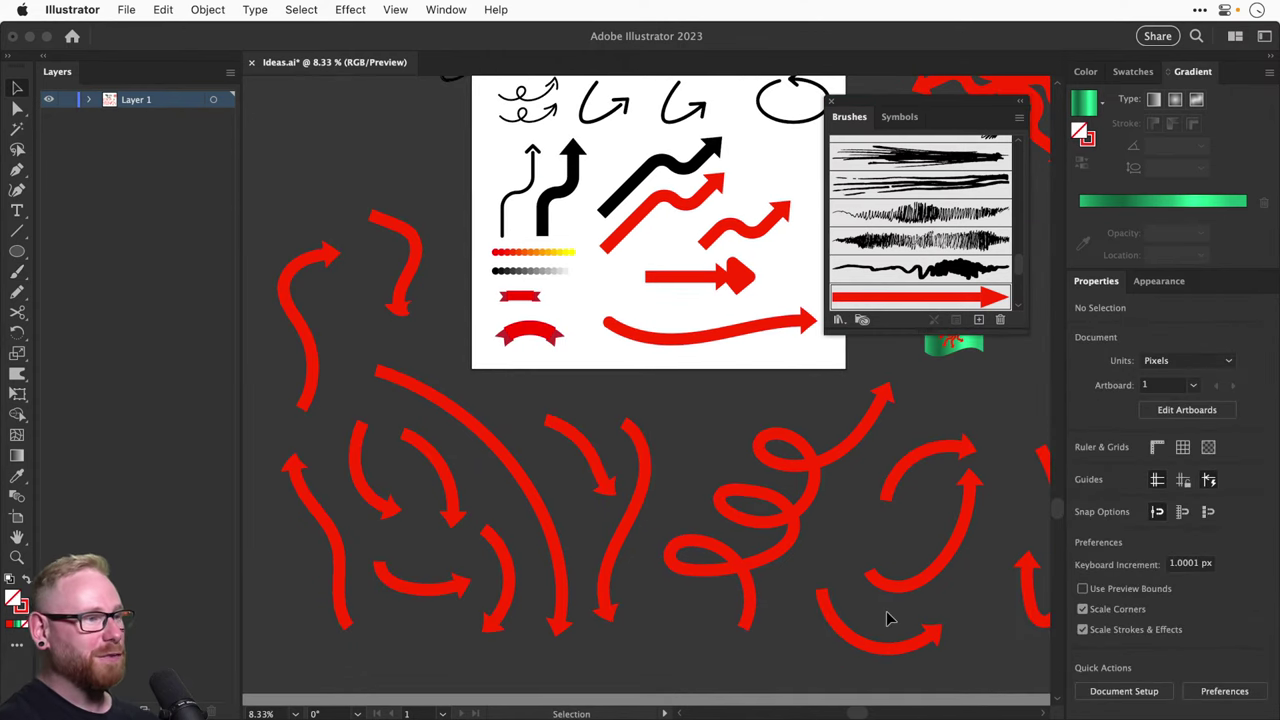
left_click_drag(651, 437, 611, 526)
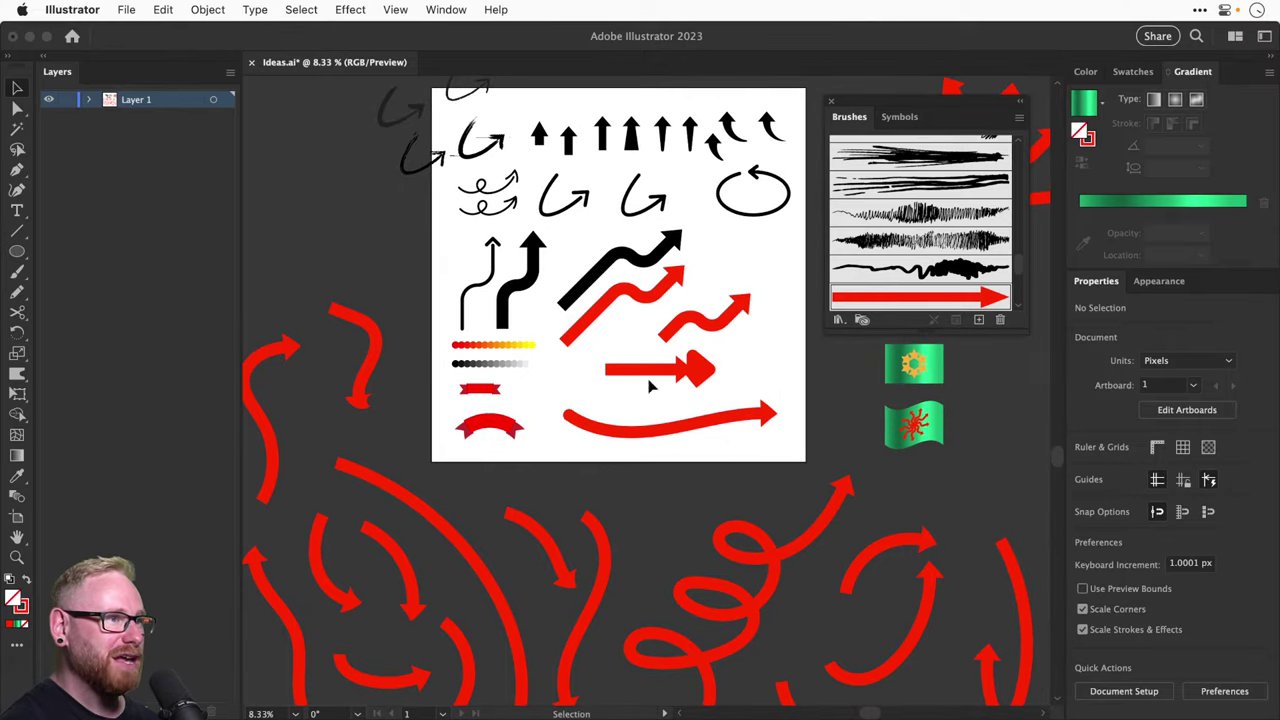
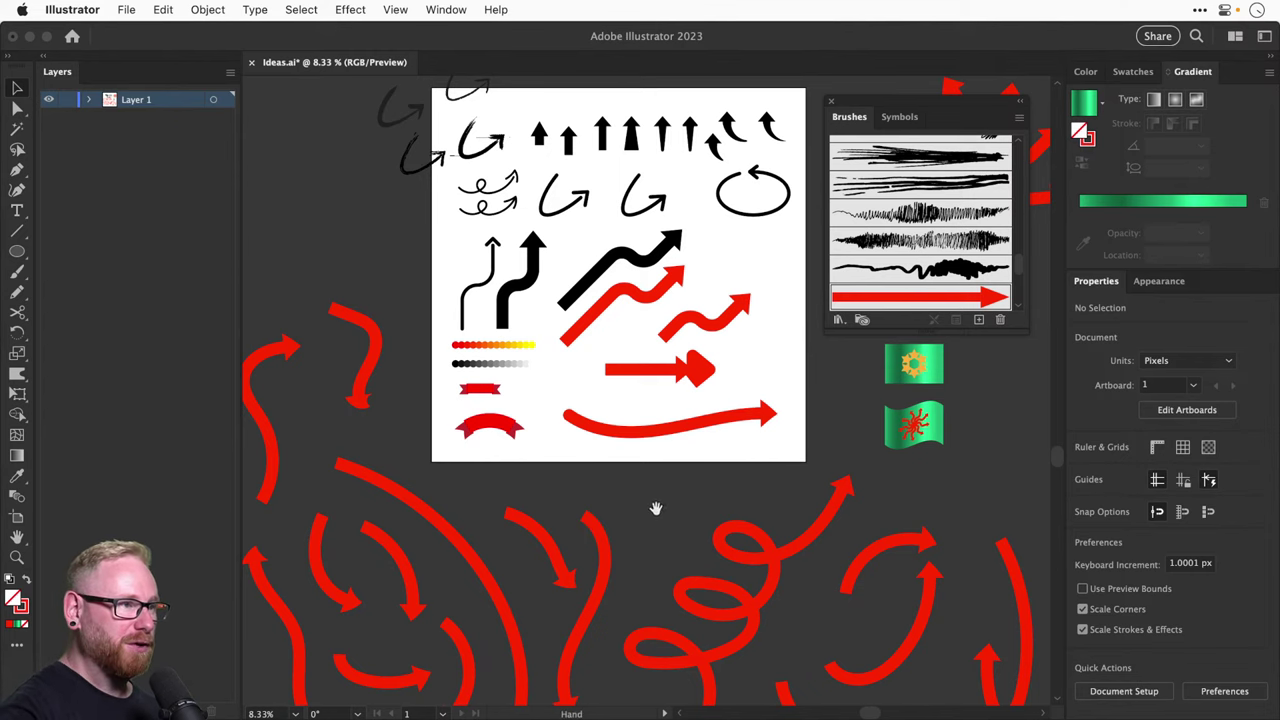
Shorten the straight red arrow from its right end and move it slightly right and down
scroll(657, 508, "up", 3)
left_click(680, 465)
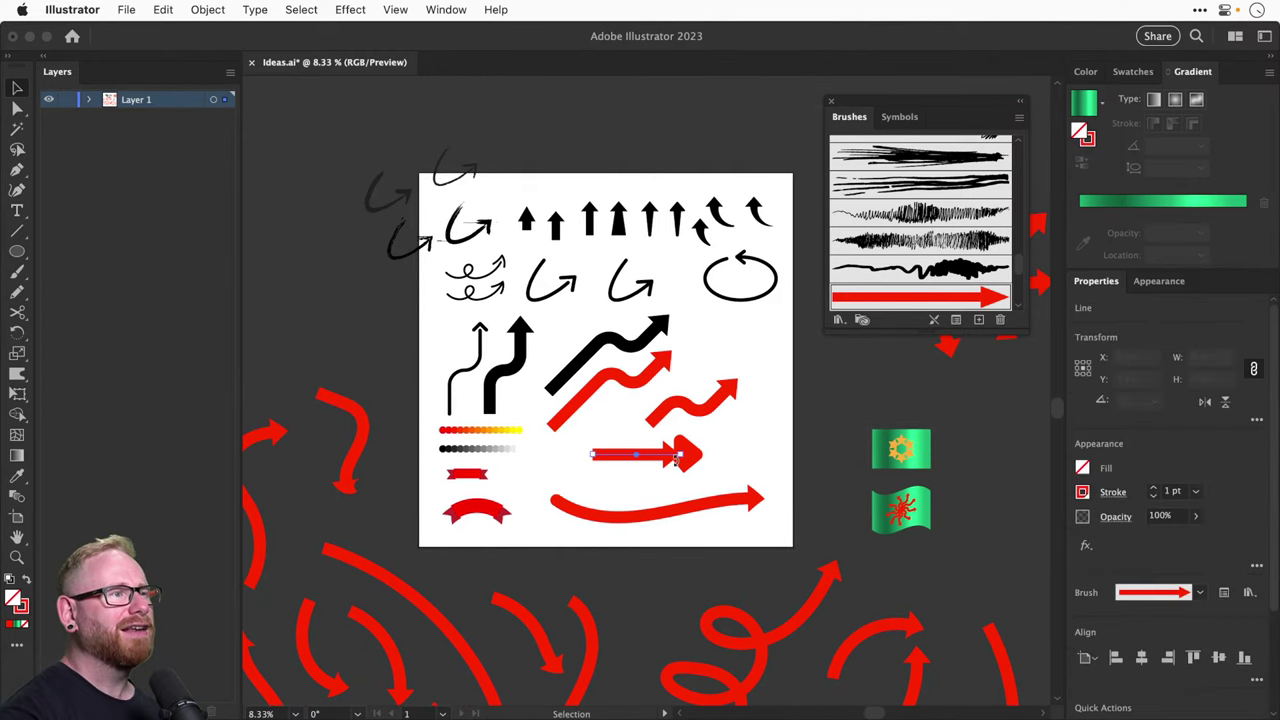
left_click_drag(702, 457, 680, 457)
left_click(698, 463)
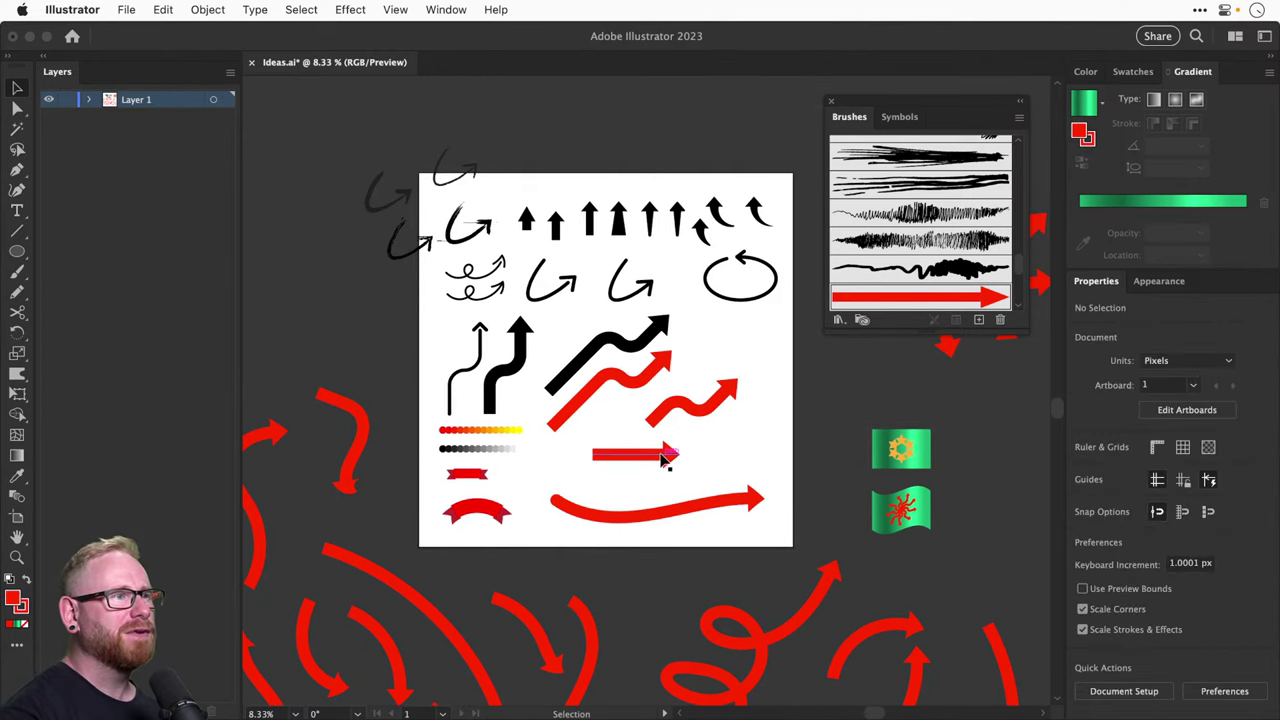
scroll(557, 420, "up", 5)
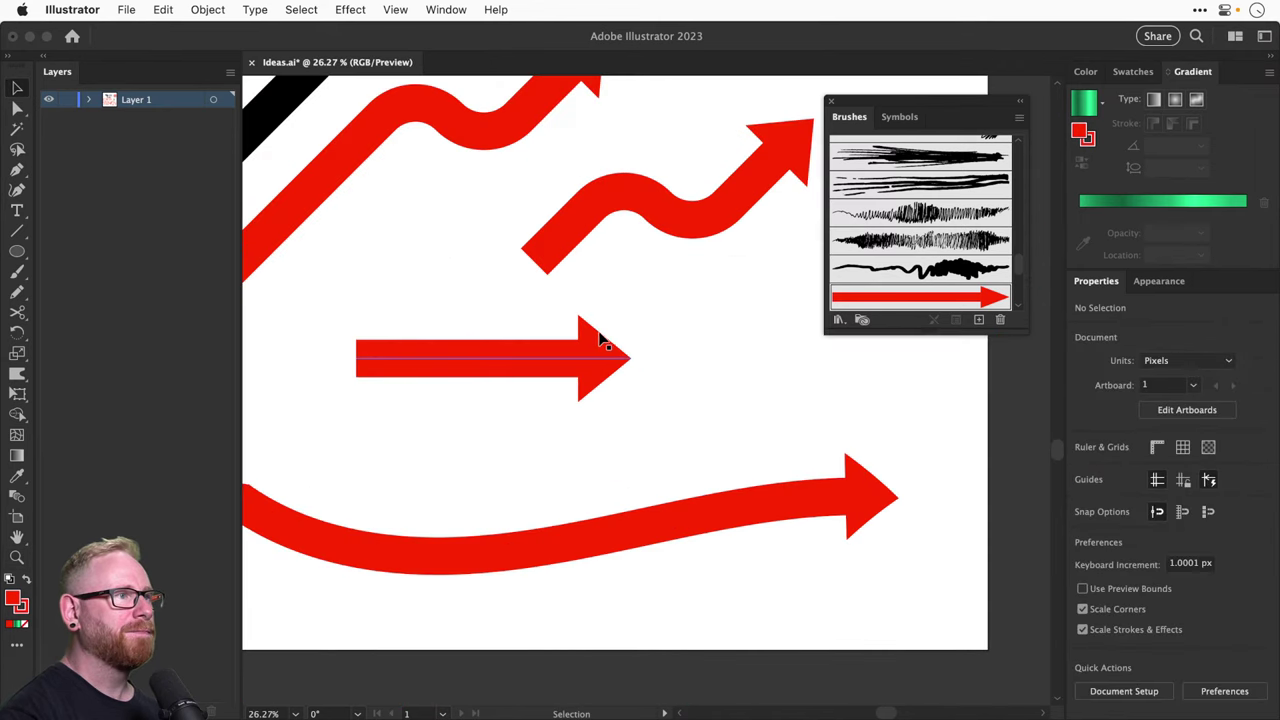
left_click_drag(600, 337, 652, 373)
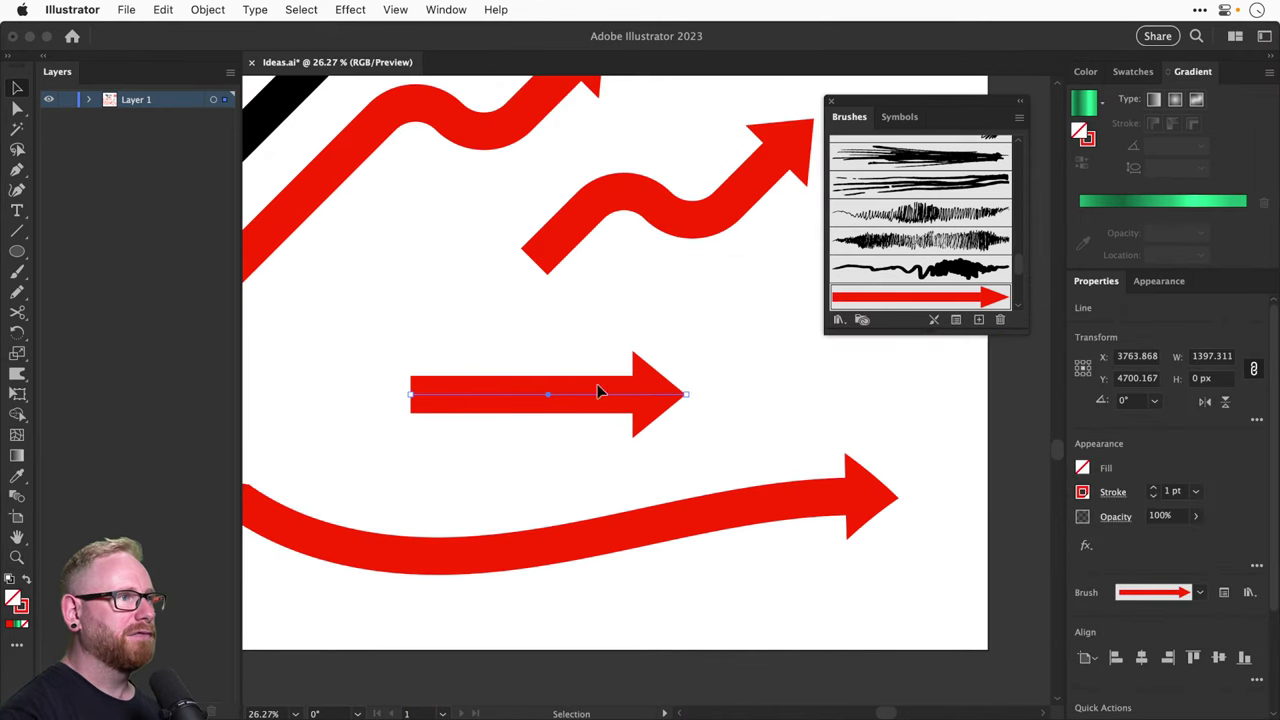
Expand the red brush arrow into editable shapes with Object > Expand Appearance
left_click(207, 9)
left_click(231, 264)
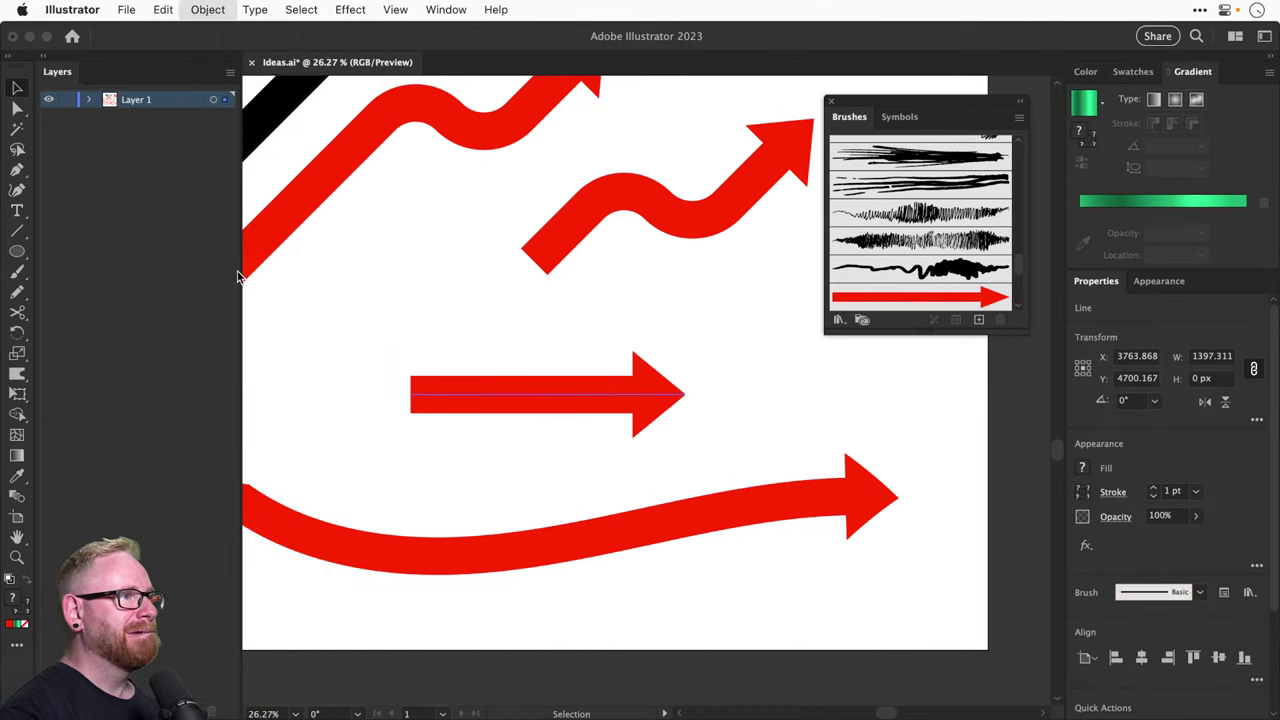
left_click(720, 380)
left_click_drag(676, 395, 711, 308)
key("super+z")
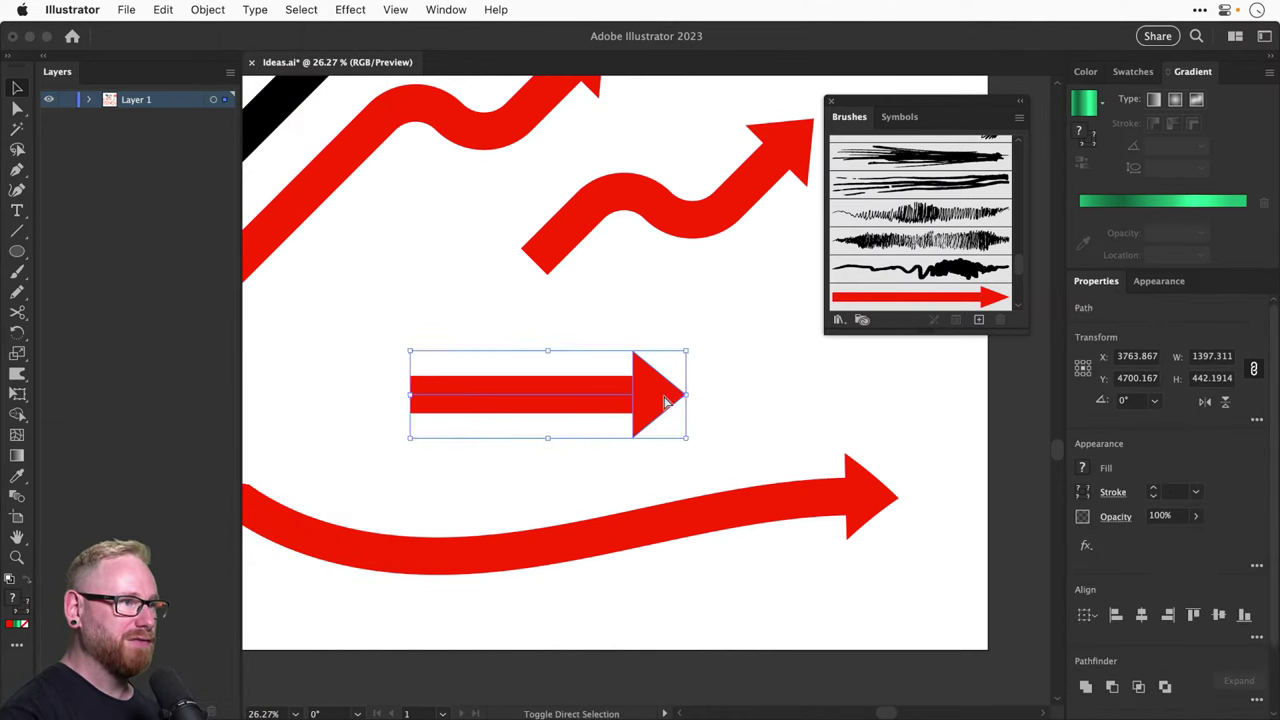
Copy and reflect the arrowhead onto the shaft's left end, then group the double arrow
left_click_drag(652, 405, 415, 426)
left_click(1205, 401)
left_click_drag(364, 351, 641, 430)
scroll(578, 360, "up", 1)
key("super+g")
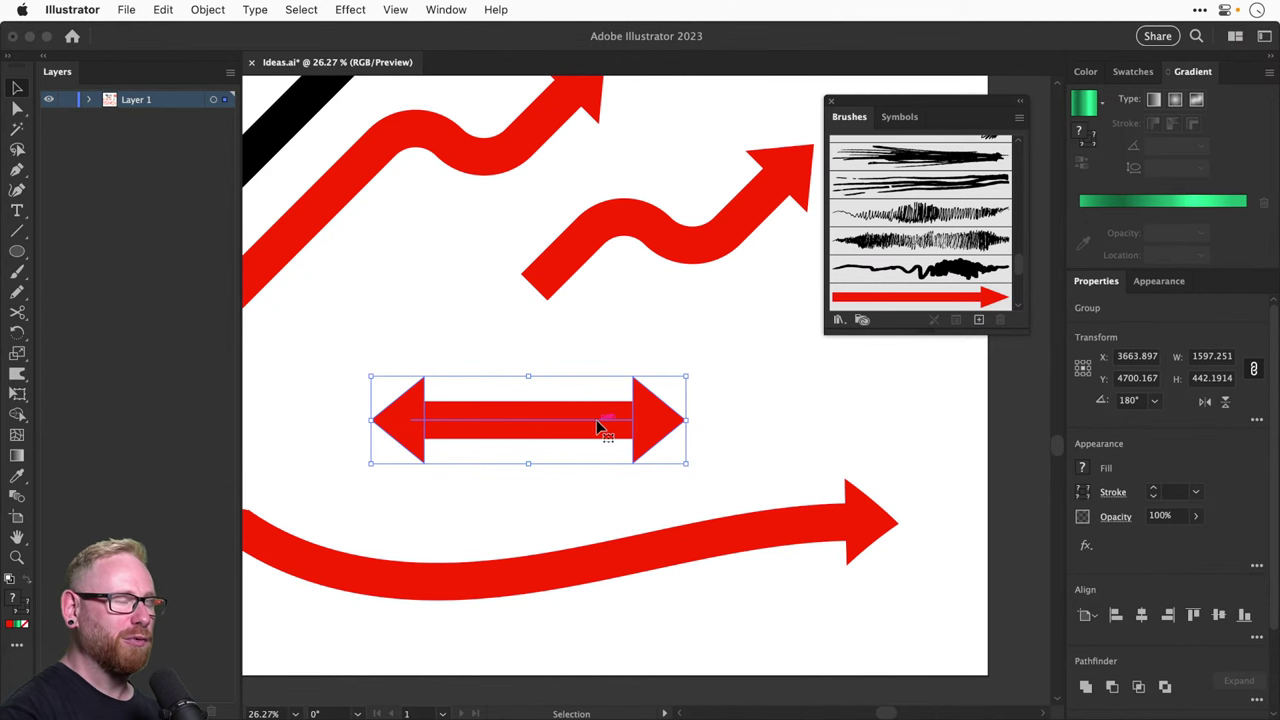
Save the double arrow as an Art Brush stretching between guides at 310.2769 and 1293.7197 px
mouse_move(597, 427)
left_mouse_down()
mouse_move(880, 294)
mouse_move(910, 295)
left_mouse_up()
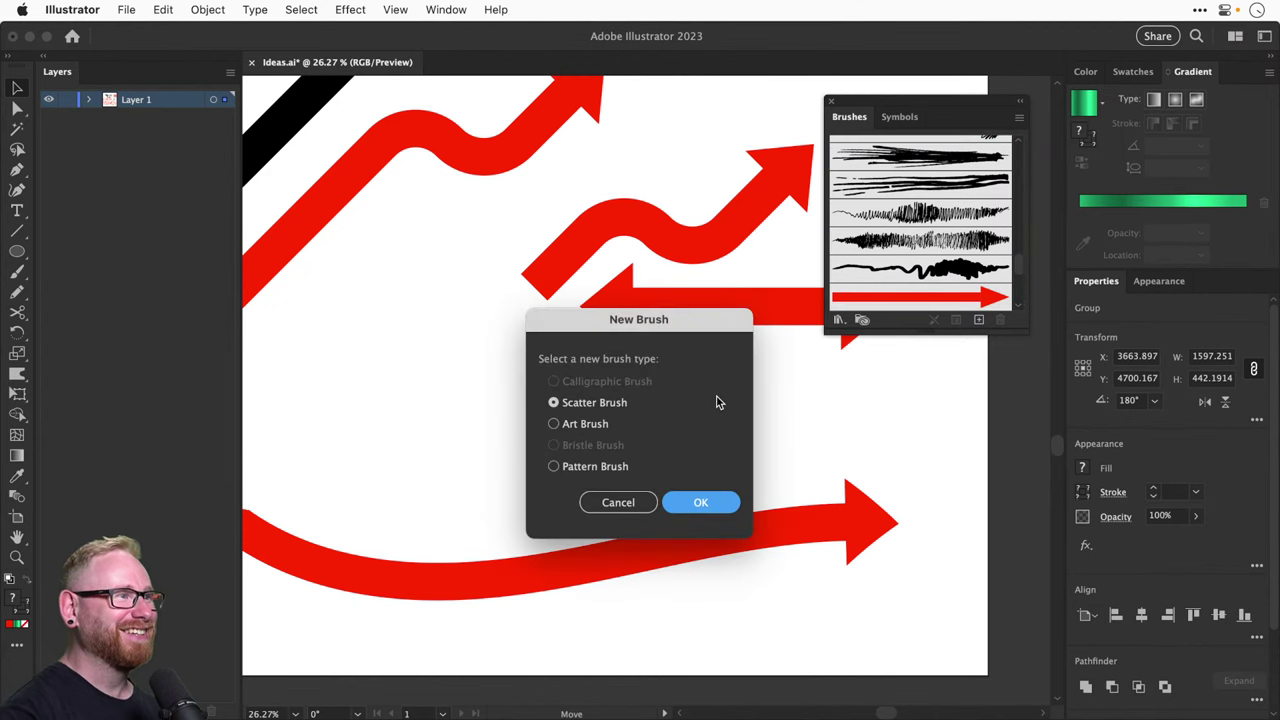
left_click(605, 428)
left_click(700, 503)
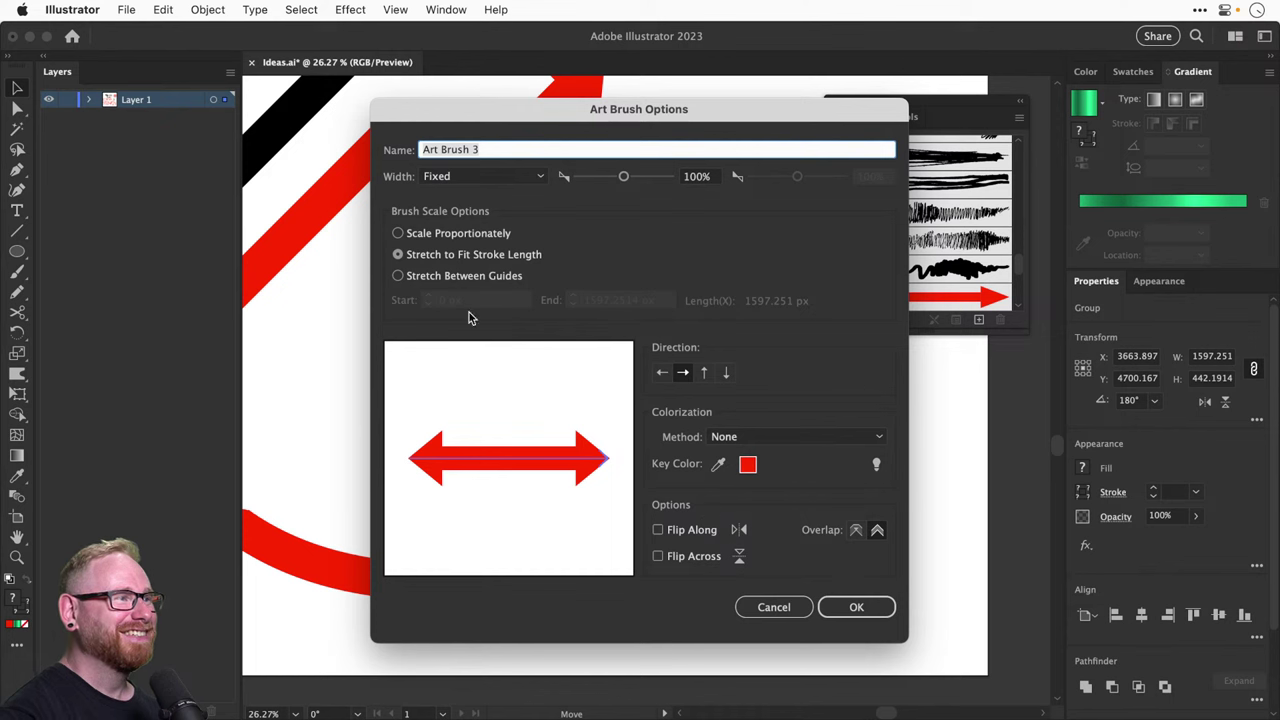
left_click(425, 276)
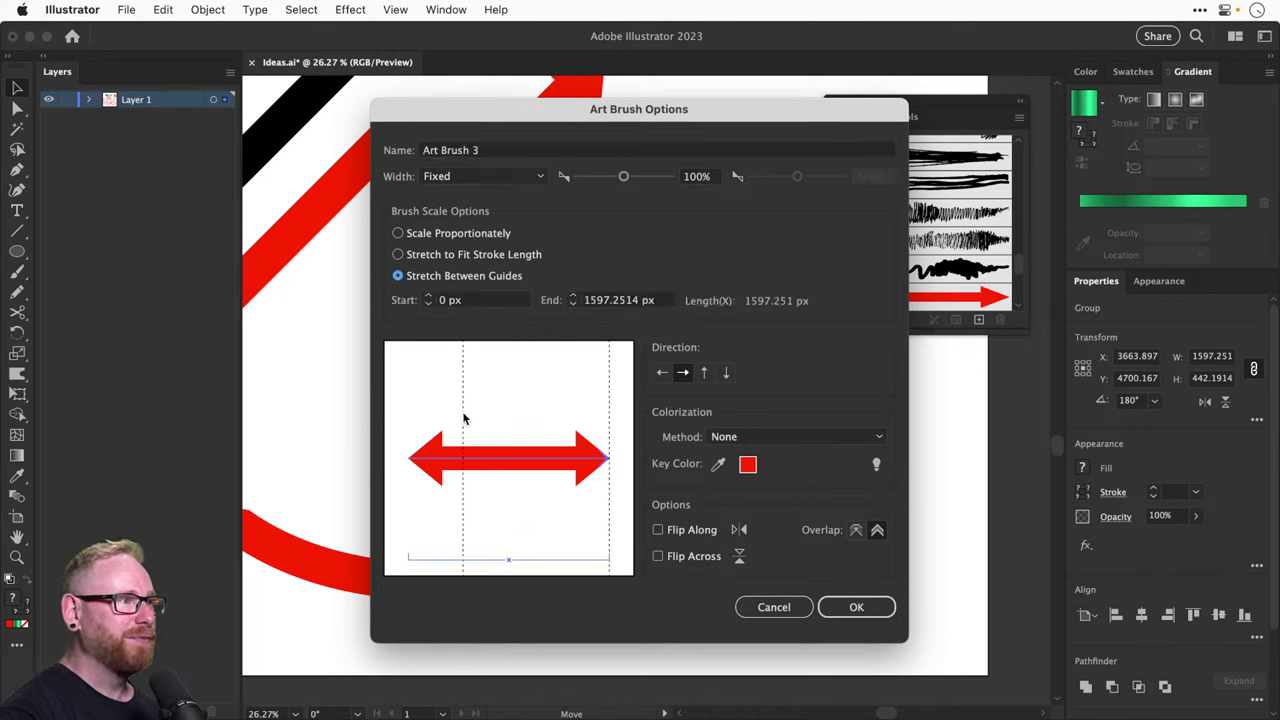
left_click_drag(463, 418, 447, 418)
left_click_drag(614, 393, 571, 401)
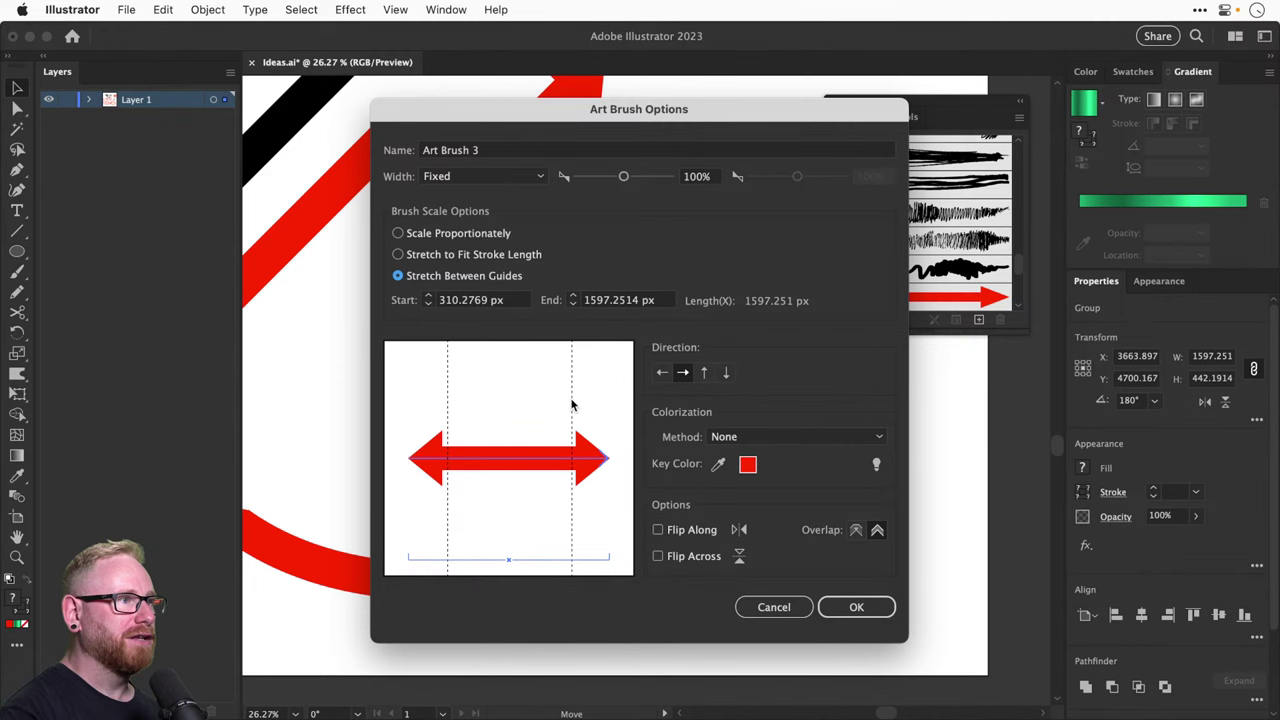
left_click(835, 607)
key("super+minus")
key("super+minus")
key("super+minus")
key("super+minus")
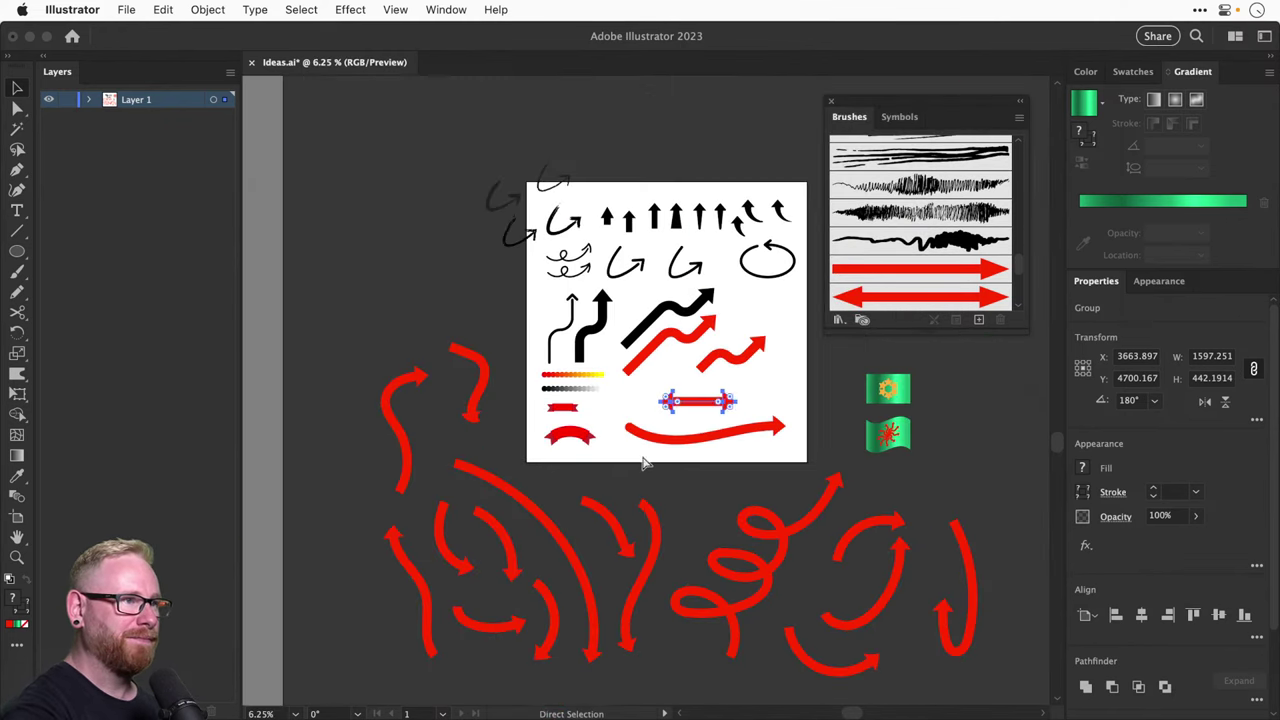
Zoom into the empty space above the artboard and paint a vertical red double-arrow
scroll(645, 462, "up", 5)
scroll(534, 342, "up", 3)
key("z")
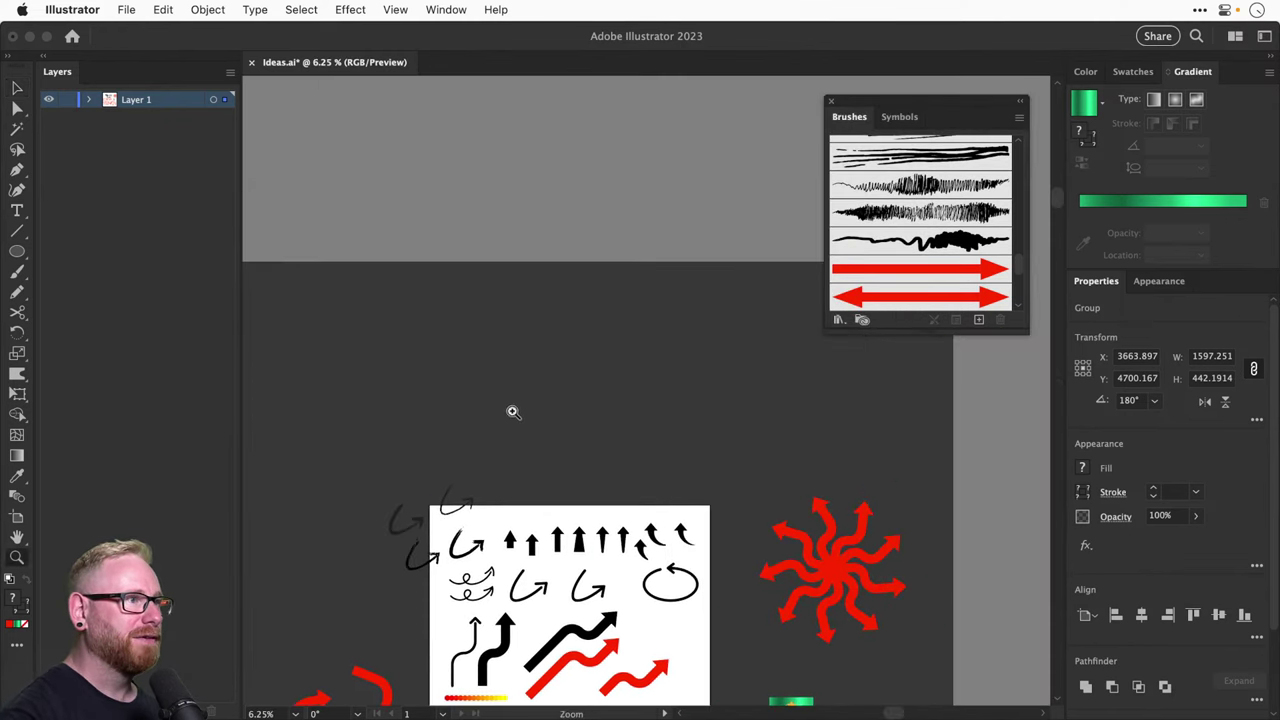
left_click_drag(391, 309, 751, 671)
scroll(554, 359, "up", 3)
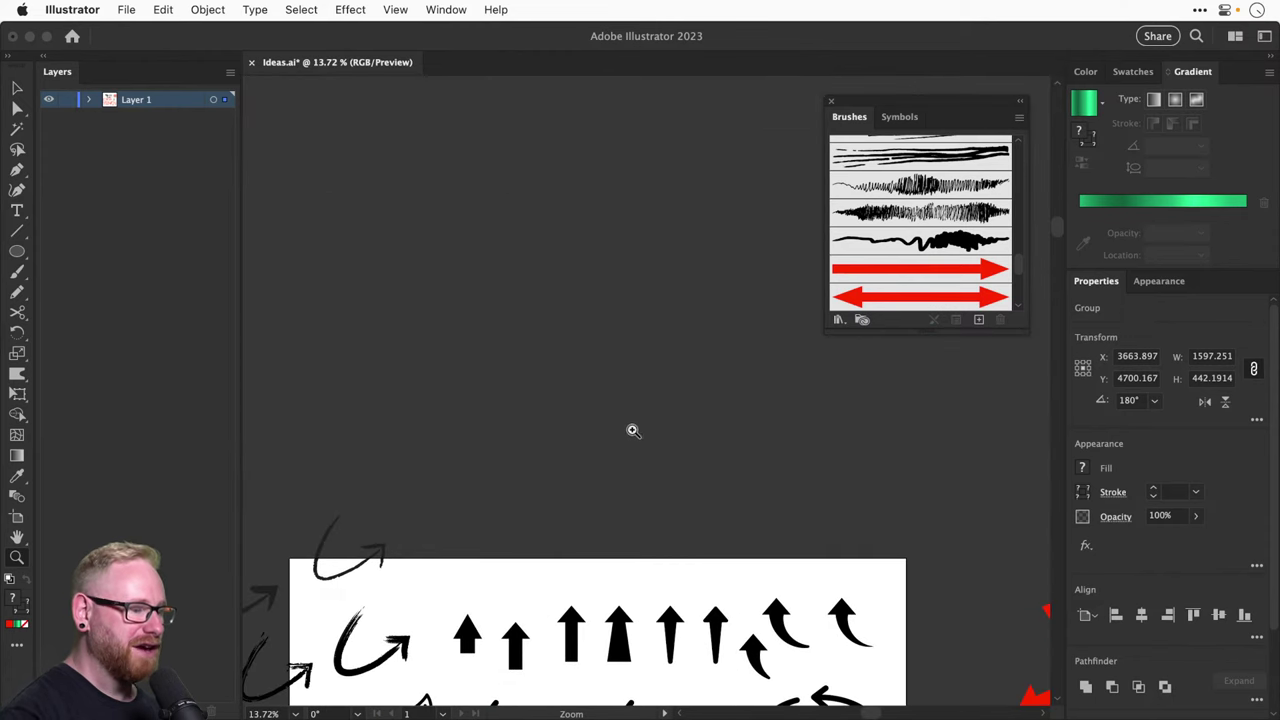
key("b")
left_click_drag(557, 331, 558, 334)
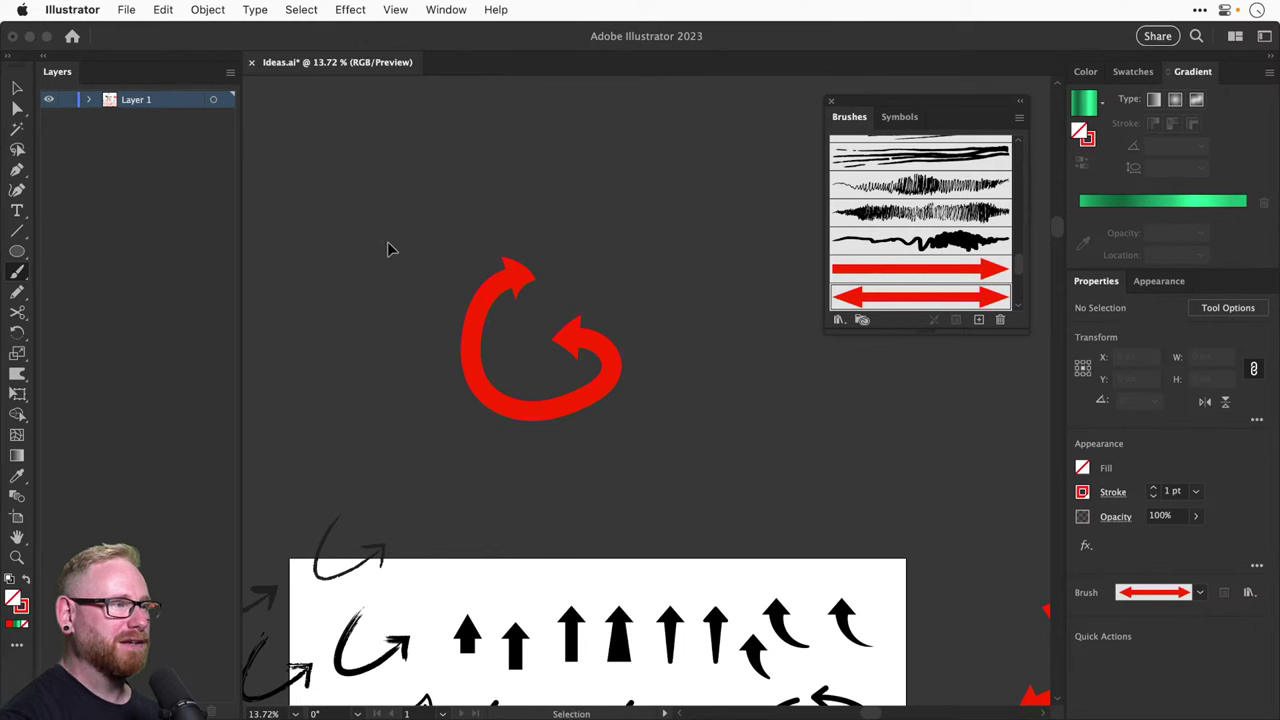
key("super+z")
left_click_drag(386, 242, 384, 364)
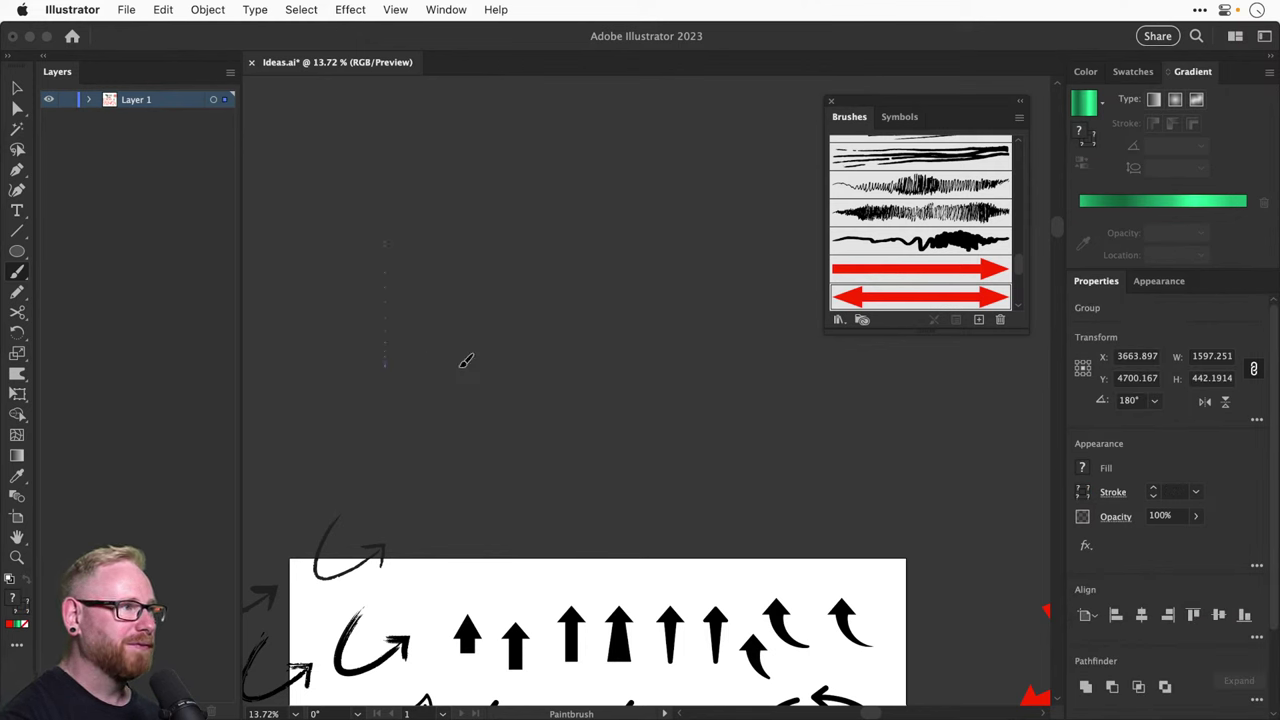
left_click_drag(466, 360, 466, 360)
key("super+z")
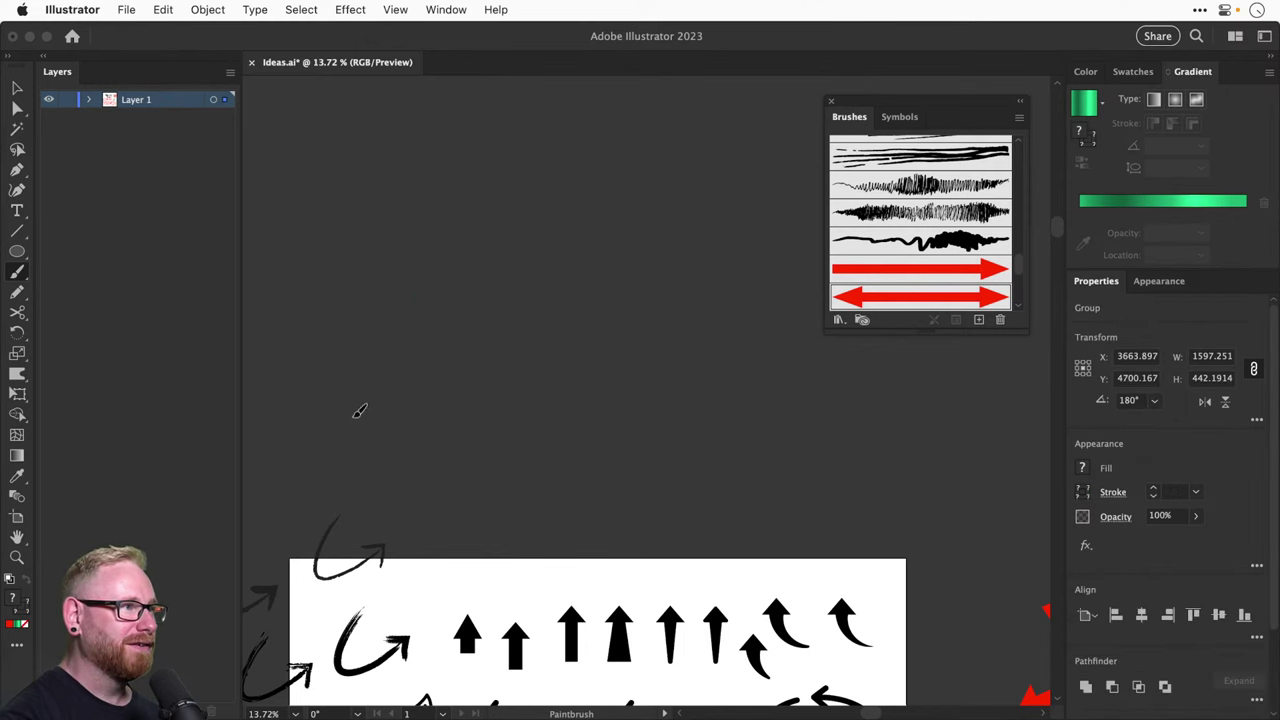
key("super+shift+z")
Paint diagonal, upper-right and small lower-right double-arrows with the new brush
left_click_drag(426, 183, 588, 374)
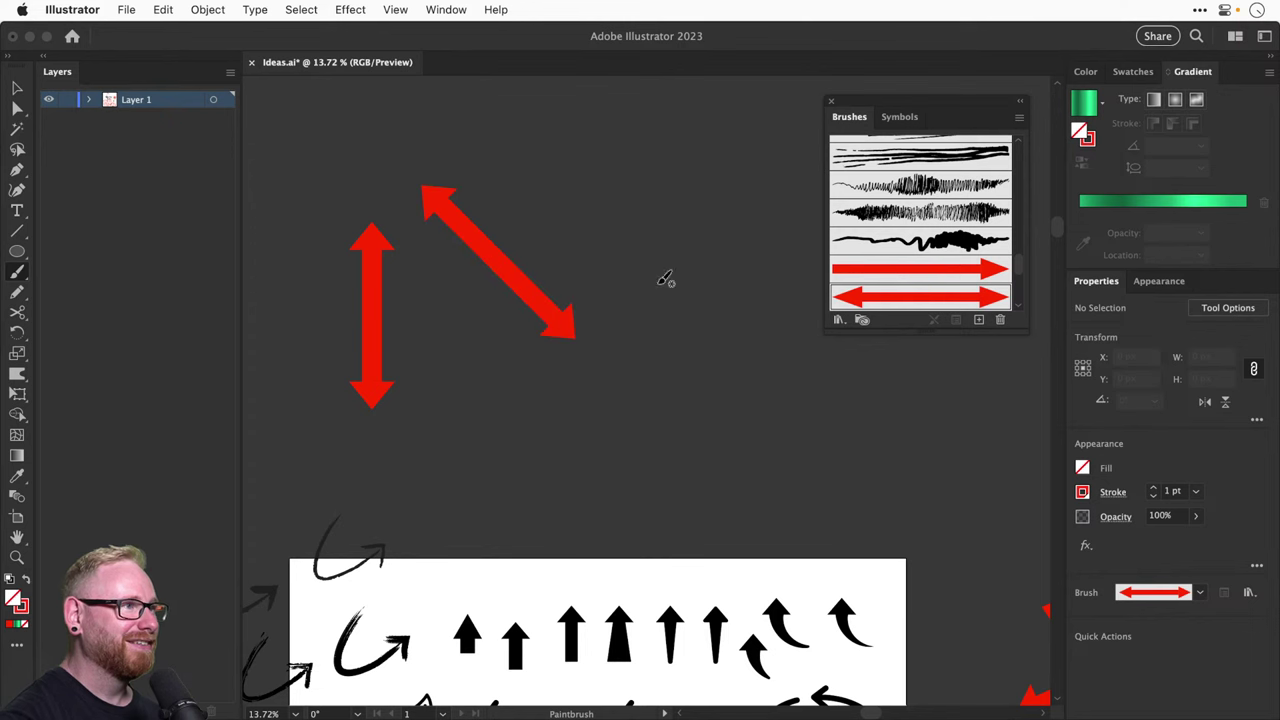
left_click_drag(606, 221, 678, 148)
left_click_drag(740, 264, 622, 378)
left_click_drag(814, 420, 752, 472)
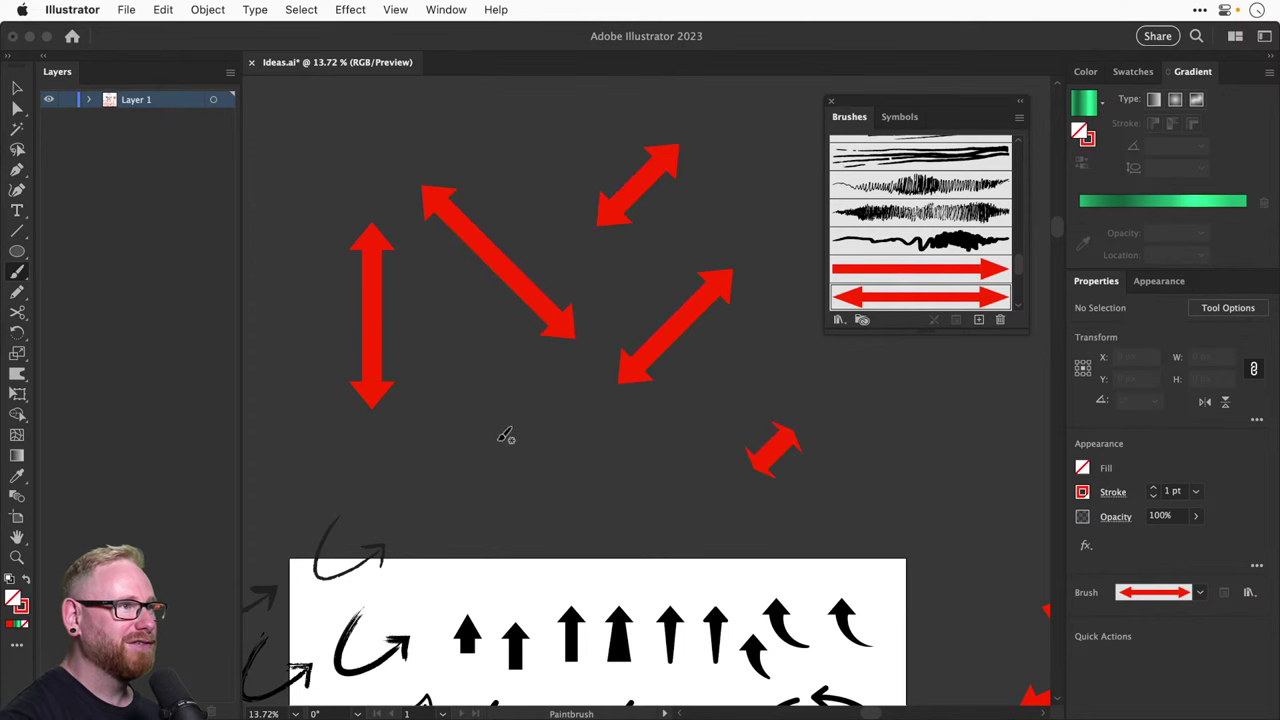
left_click_drag(543, 484, 729, 293)
left_click_drag(549, 294, 636, 456)
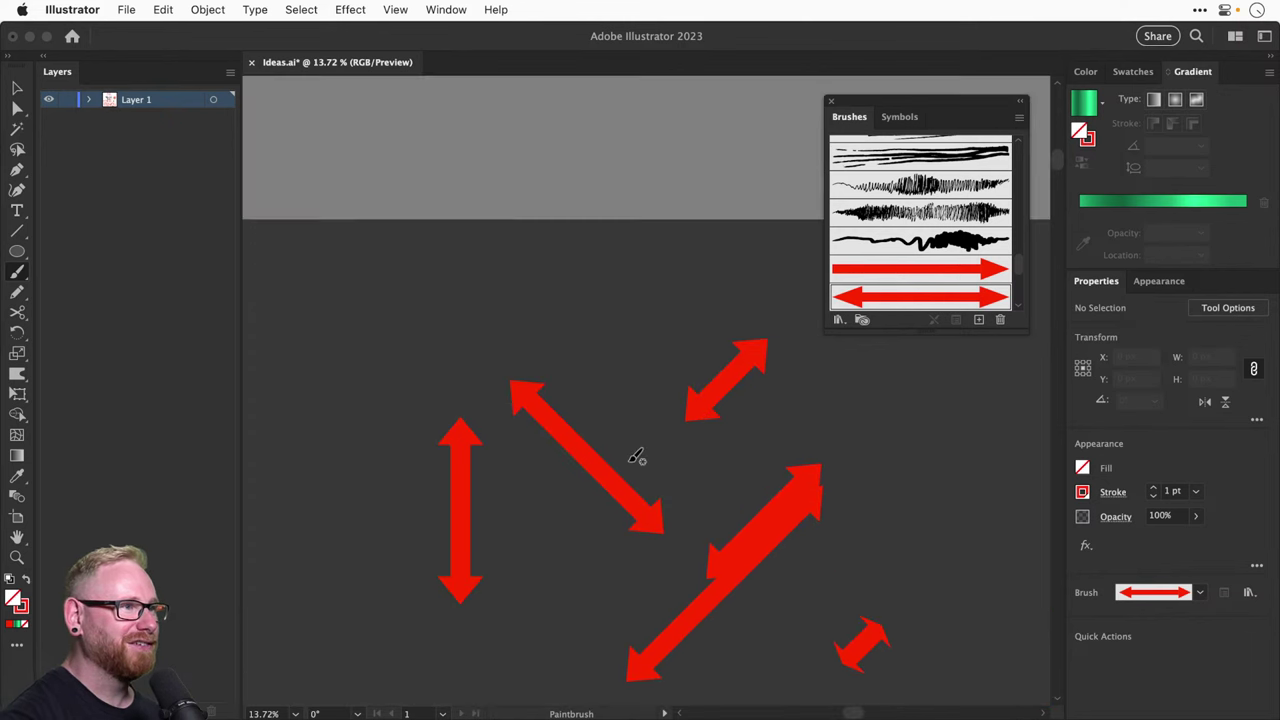
key("super+z")
key("super+z")
mouse_move(666, 580)
left_mouse_down()
mouse_move(394, 320)
mouse_move(434, 403)
mouse_move(557, 337)
mouse_move(579, 426)
mouse_move(592, 428)
left_mouse_up()
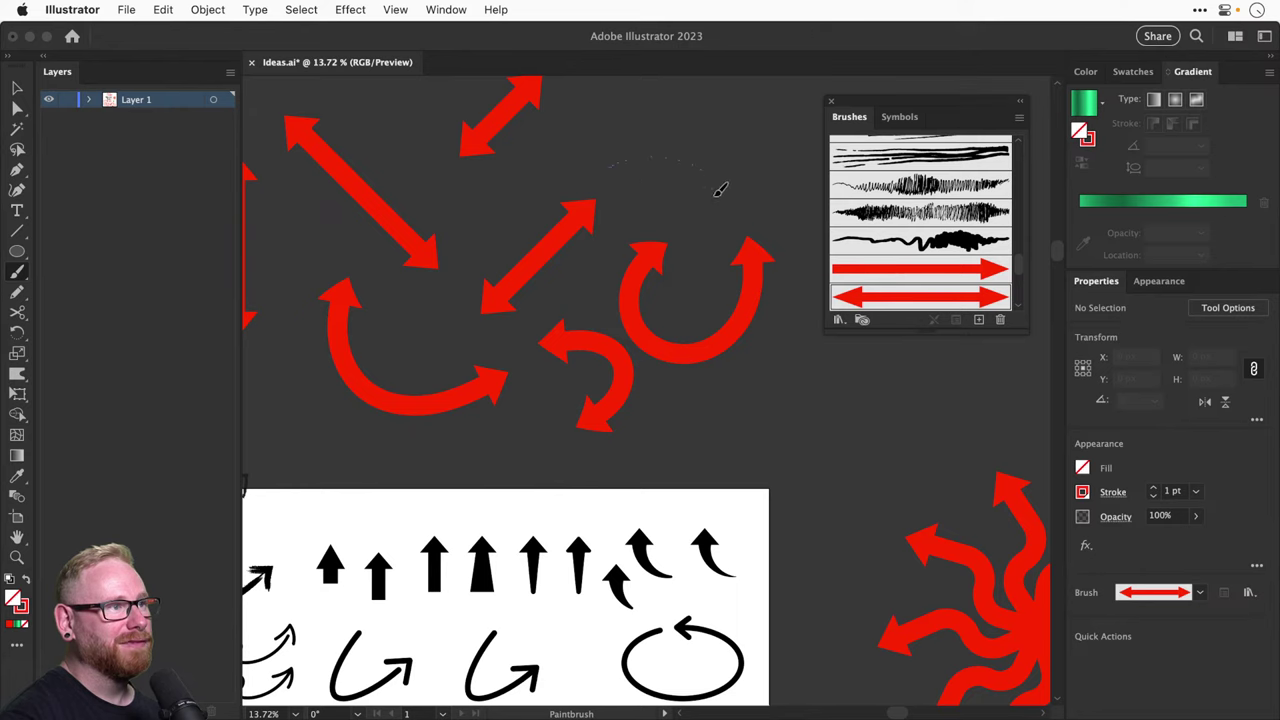
Paint a curved double-arrow and a loop-shaped double-arrow further to the right
left_click_drag(720, 189, 609, 337)
left_click_drag(531, 163, 728, 402)
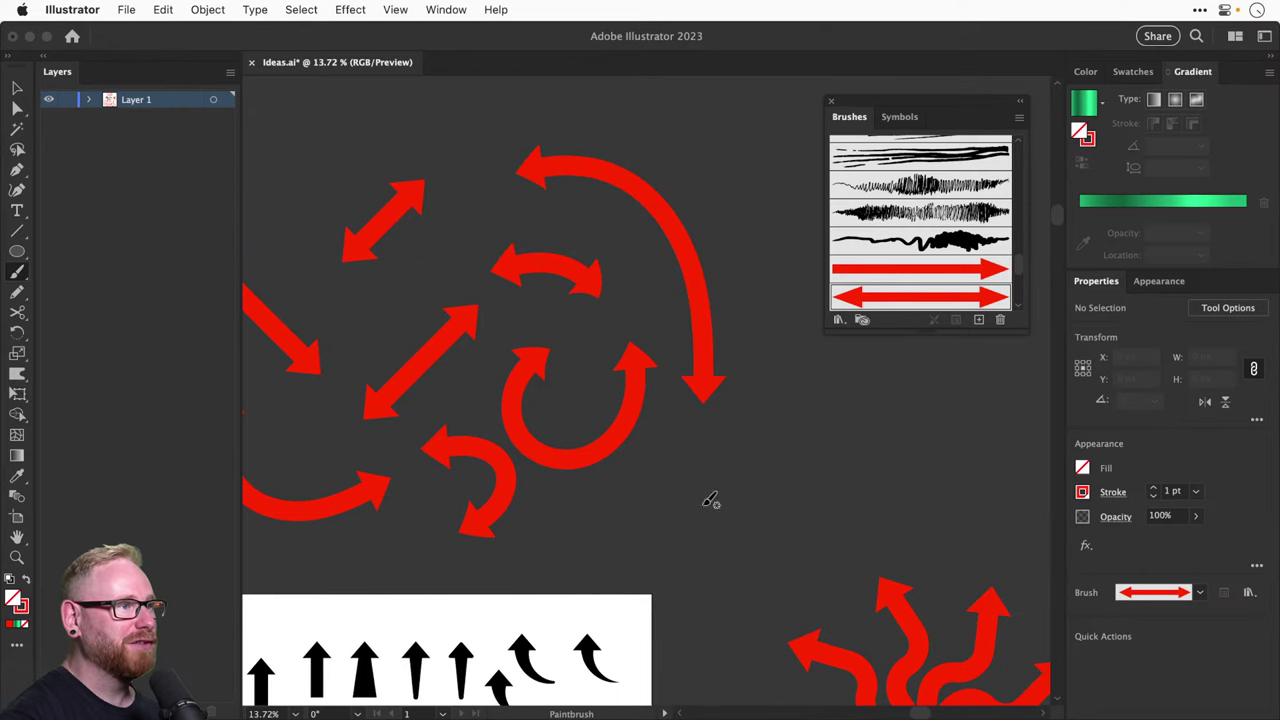
left_click_drag(706, 503, 517, 563)
left_click_drag(862, 431, 888, 380)
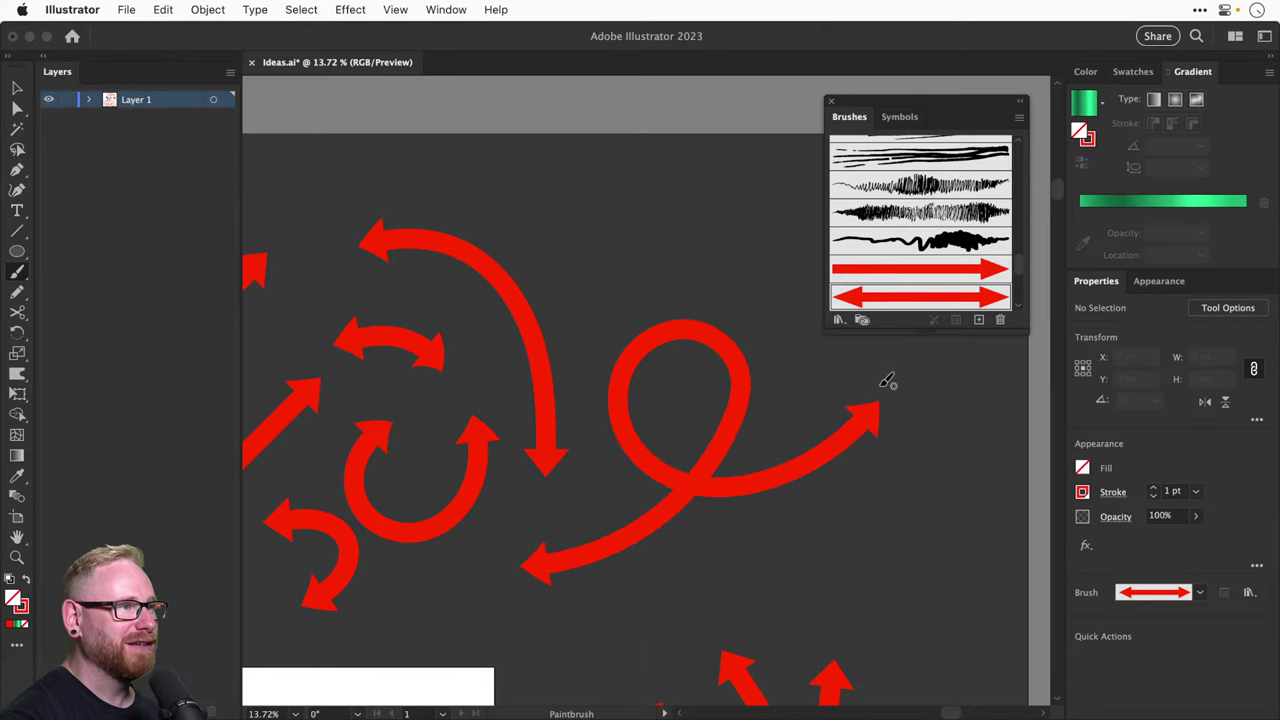
key("cmd+z")
mouse_move(656, 485)
left_mouse_down()
mouse_move(764, 443)
mouse_move(750, 308)
mouse_move(889, 491)
left_mouse_up()
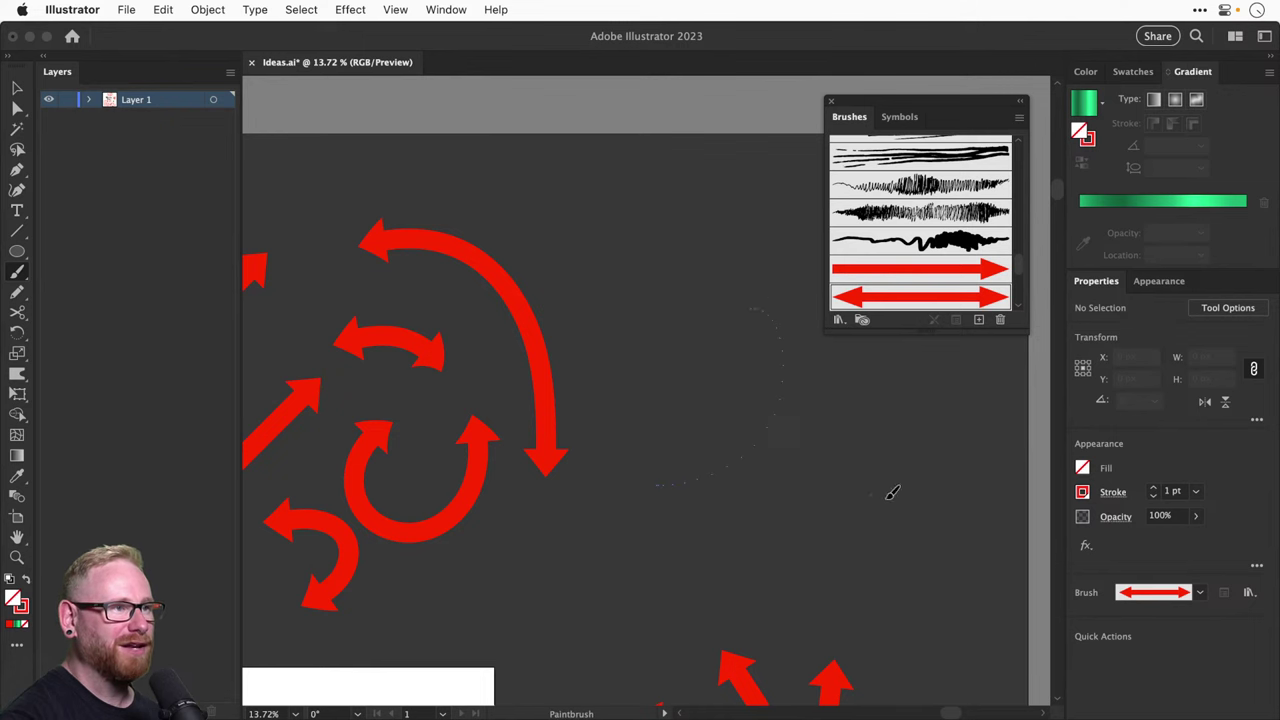
key("super+z")
mouse_move(648, 492)
left_mouse_down()
mouse_move(753, 383)
mouse_move(712, 289)
mouse_move(812, 499)
mouse_move(845, 503)
left_mouse_up()
key("v")
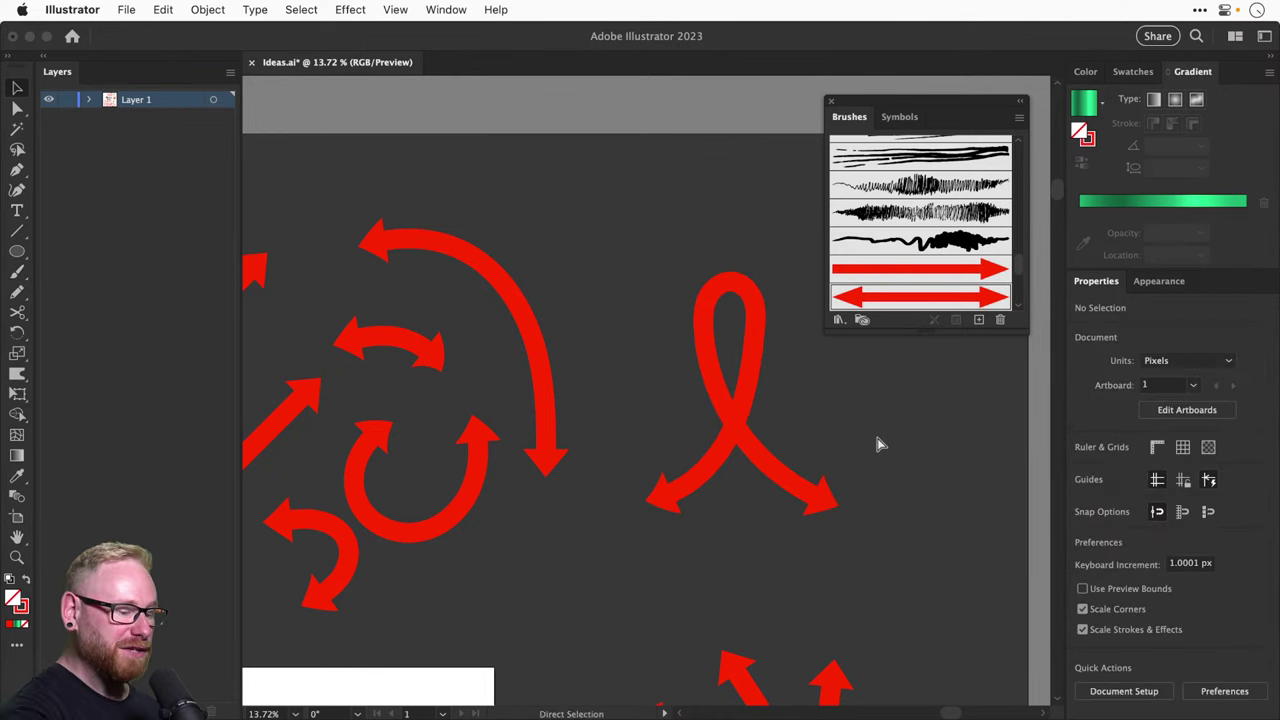
key("super+minus")
key("super+minus")
scroll(662, 335, "right", 2)
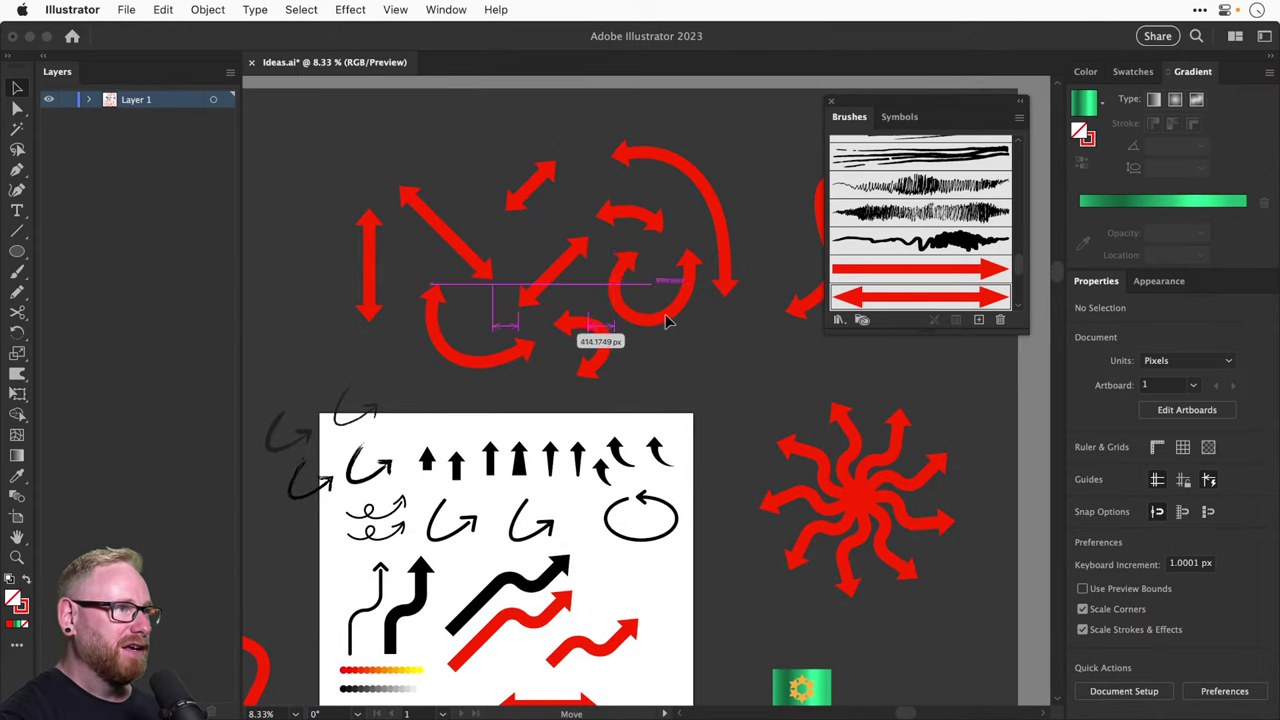
left_click(668, 320)
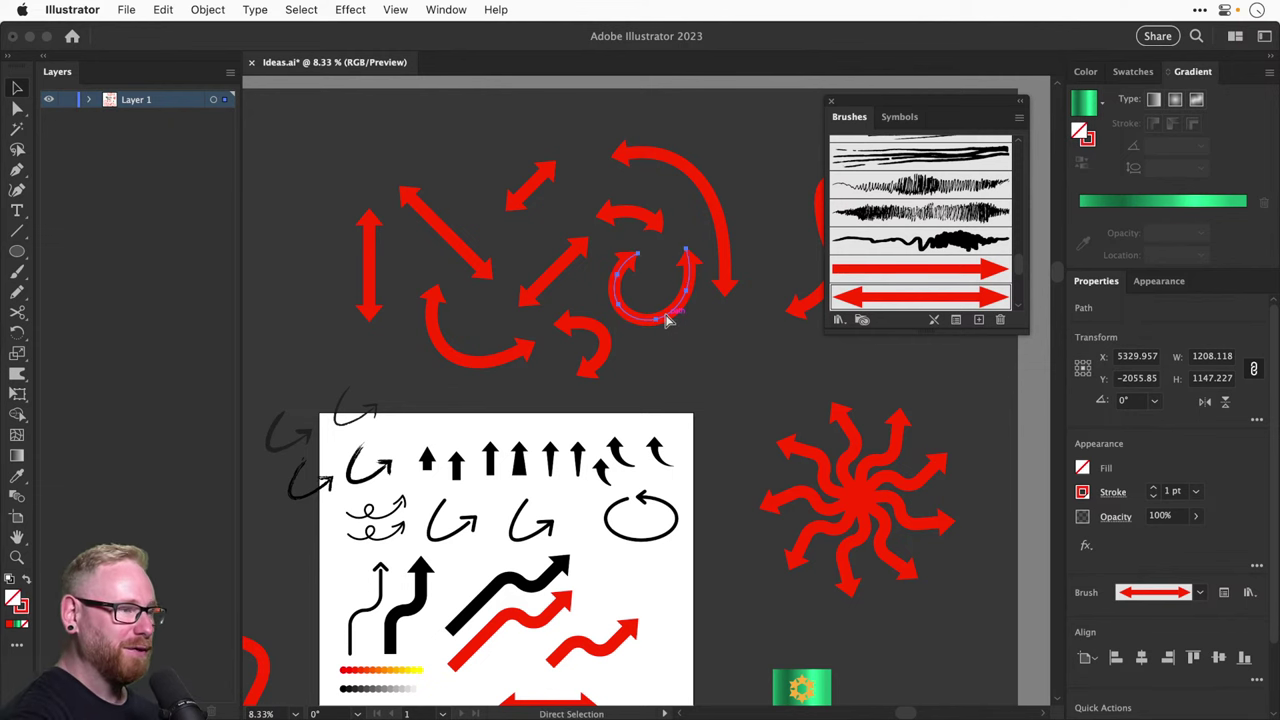
left_click_drag(621, 499, 700, 340)
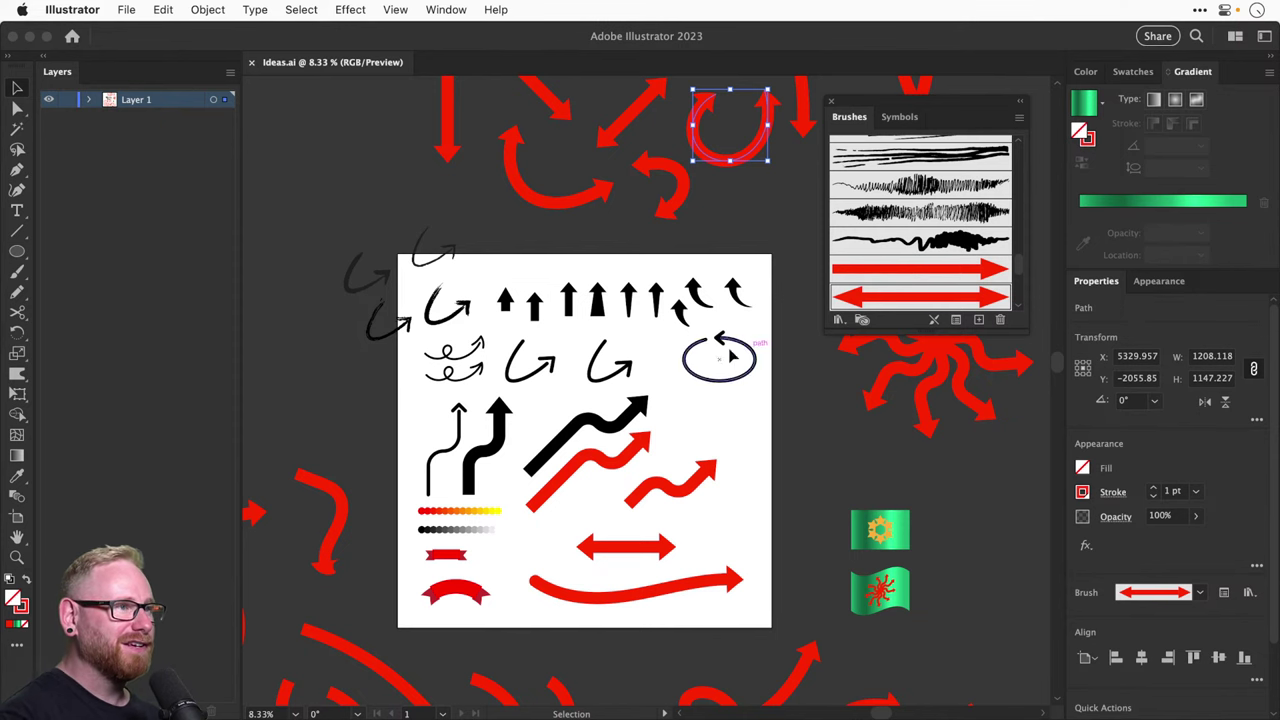
Draw a short horizontal line with the Pen and give it the curved arrow's thick stroke
scroll(718, 375, "up", 3)
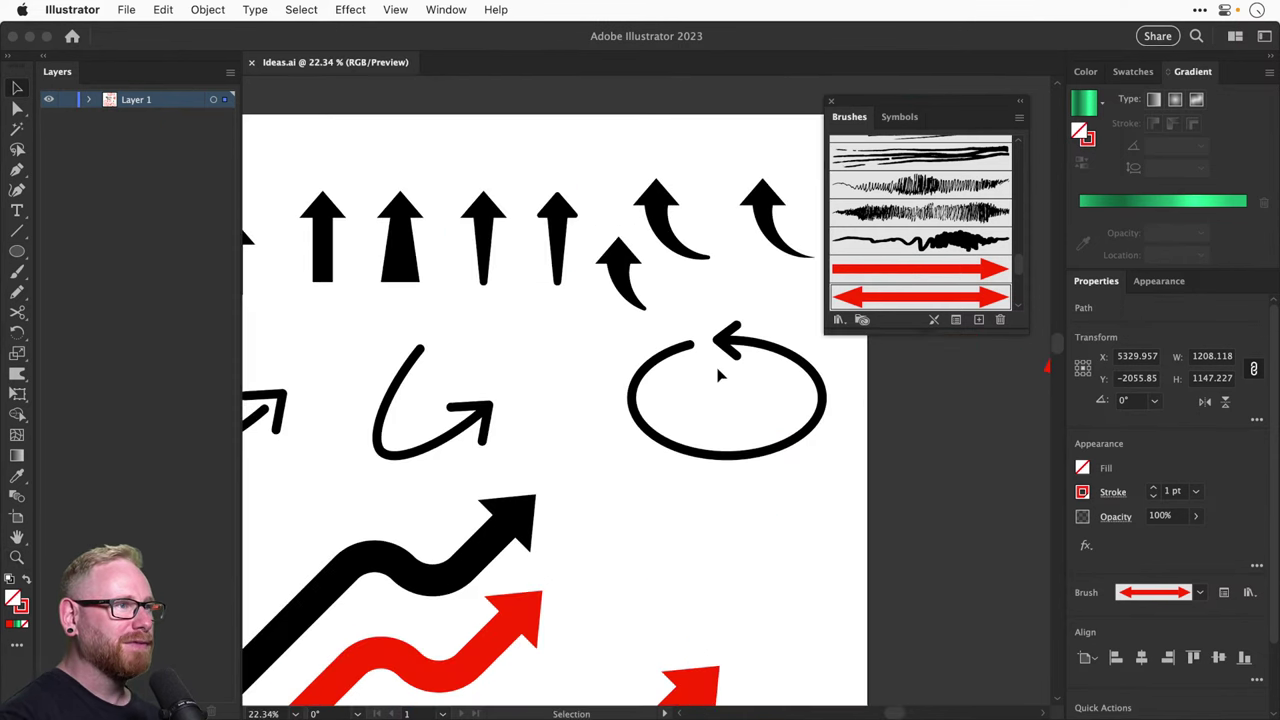
key("p")
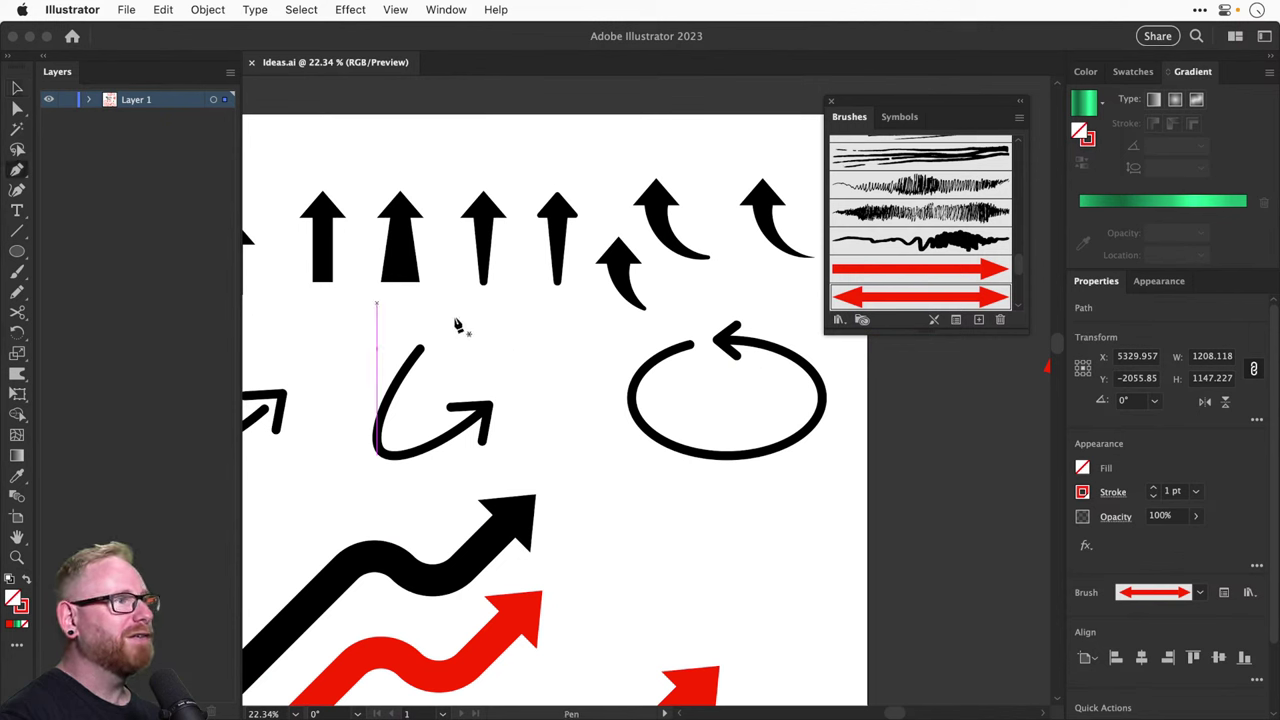
left_click(480, 329)
left_click(560, 331)
key("v")
left_click(543, 342)
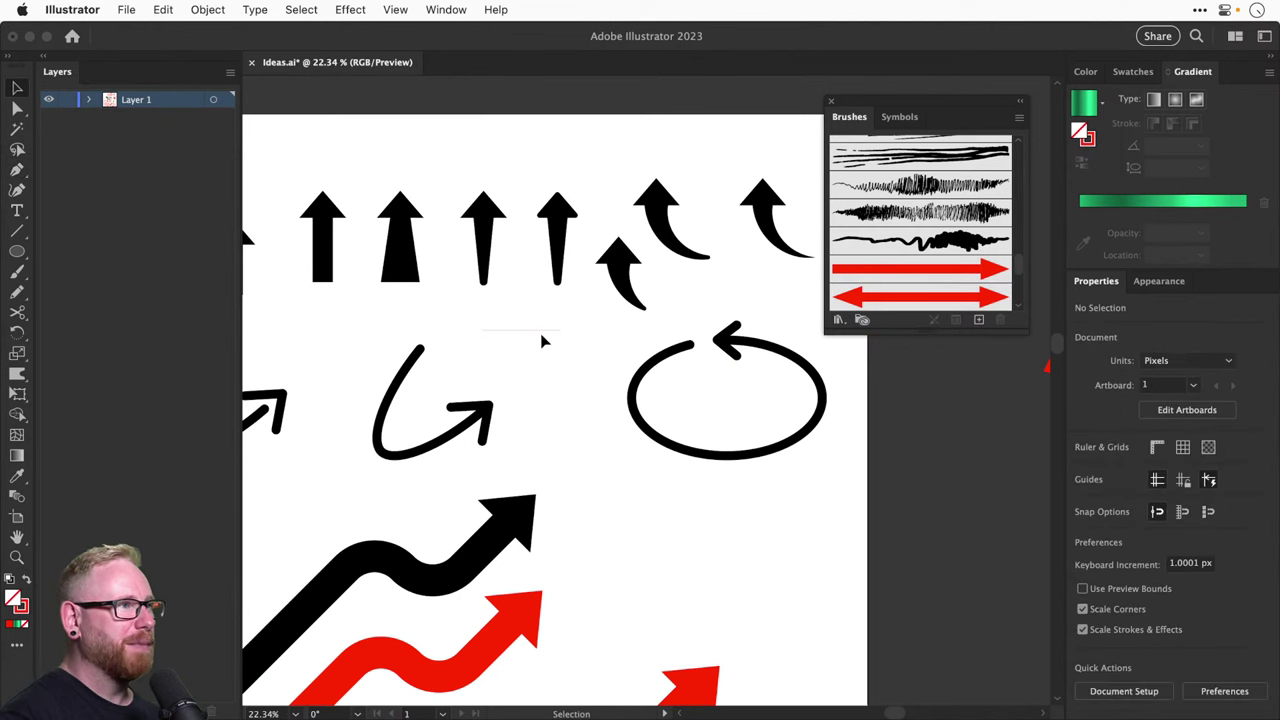
left_click(540, 330)
key("i")
left_click(418, 358)
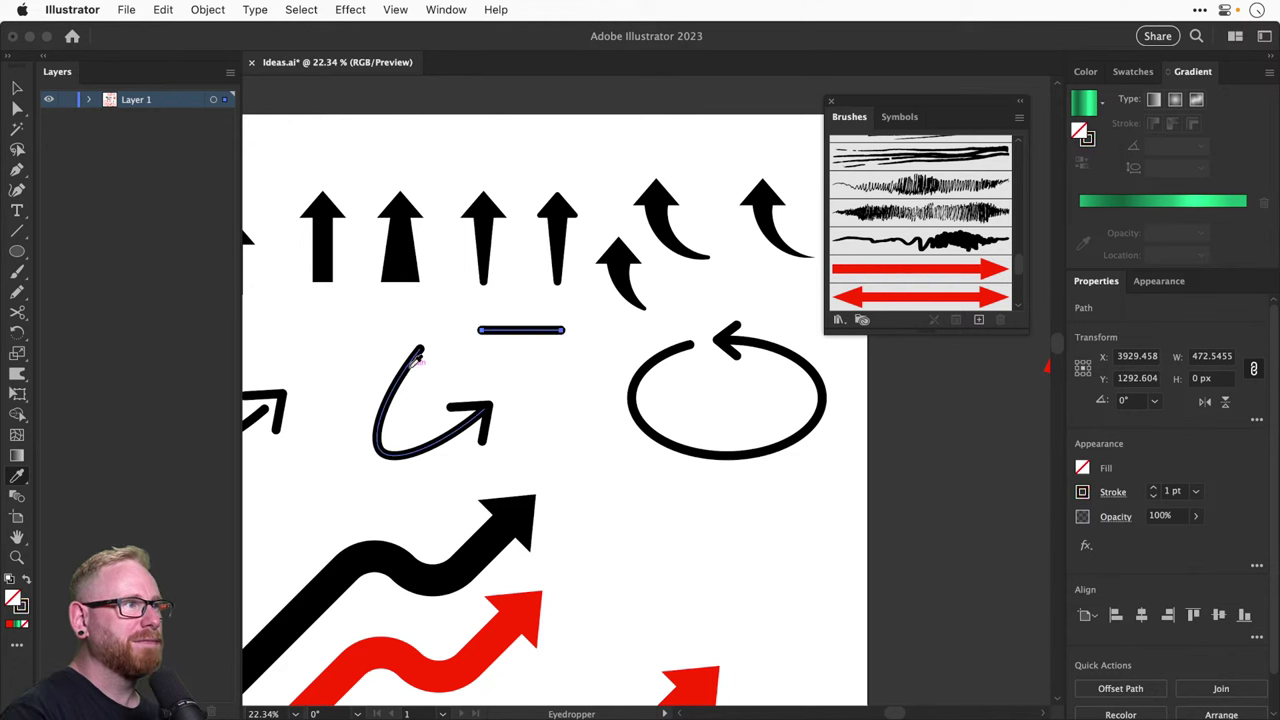
key("v")
Place arrowheads on both line ends, reflecting the left one, and select the whole double arrow
left_click_drag(729, 342, 560, 339)
key("super+shift+a")
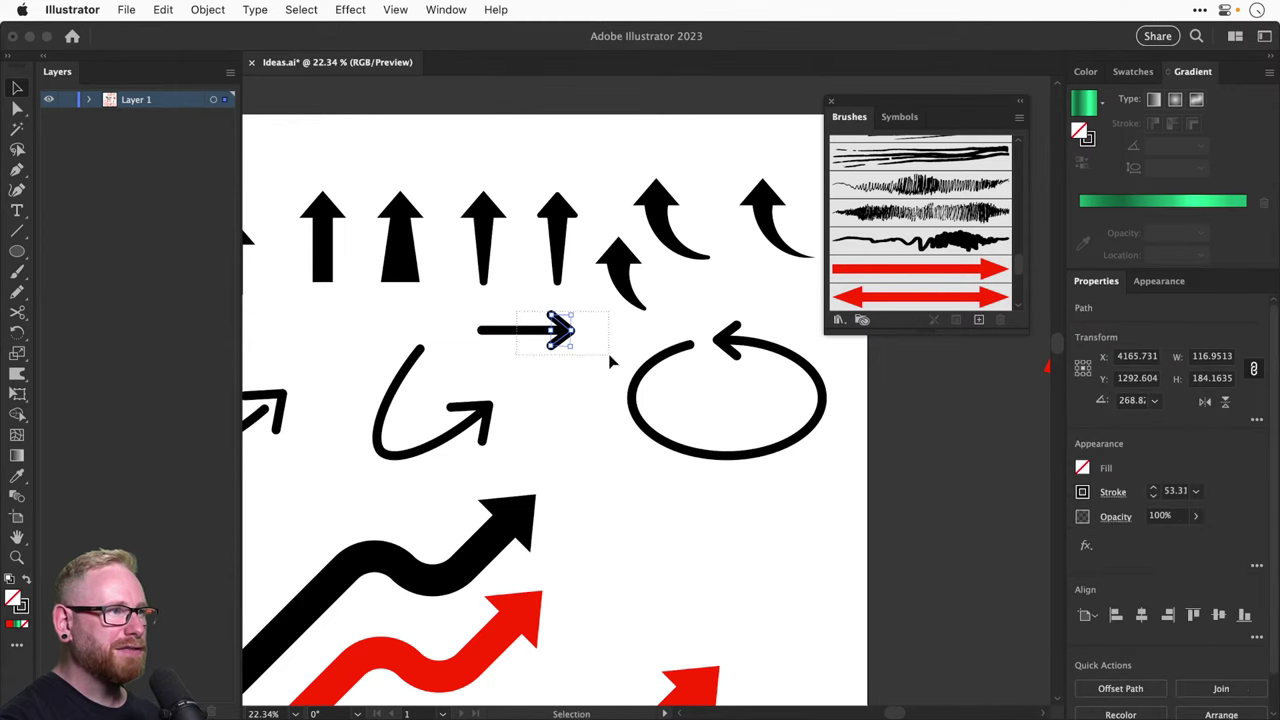
left_click(612, 361)
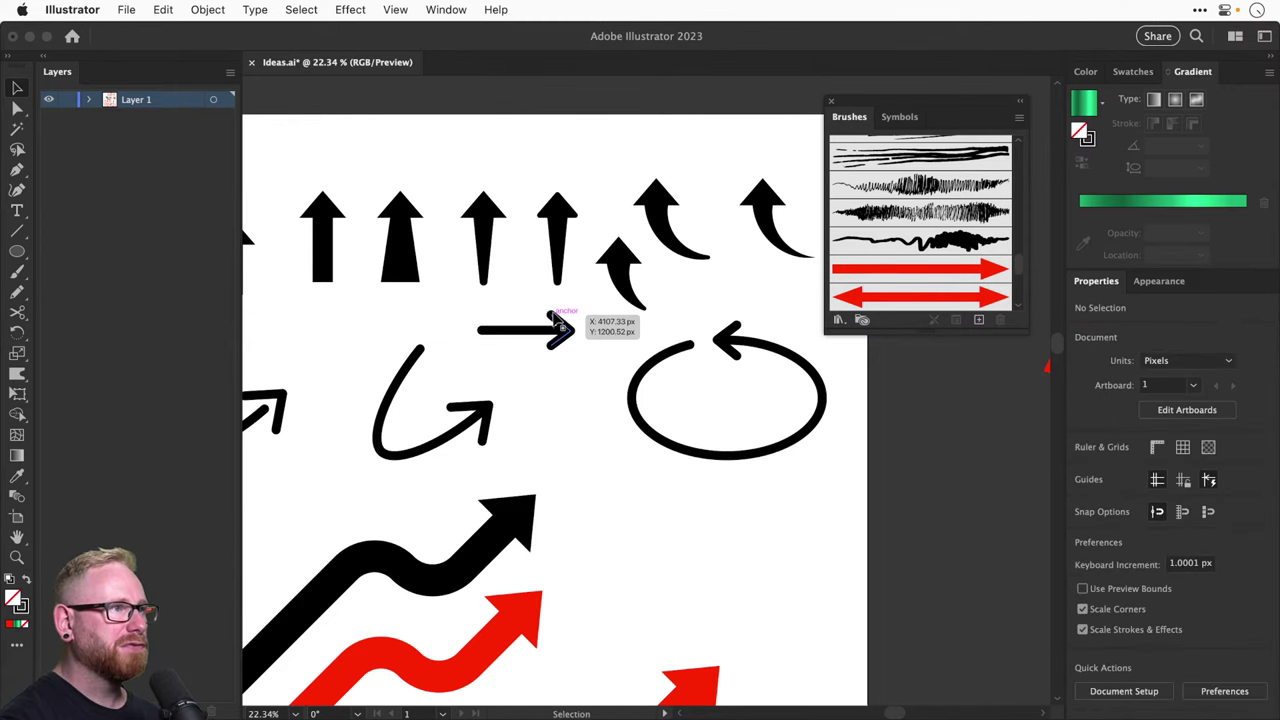
left_click_drag(558, 318, 476, 320)
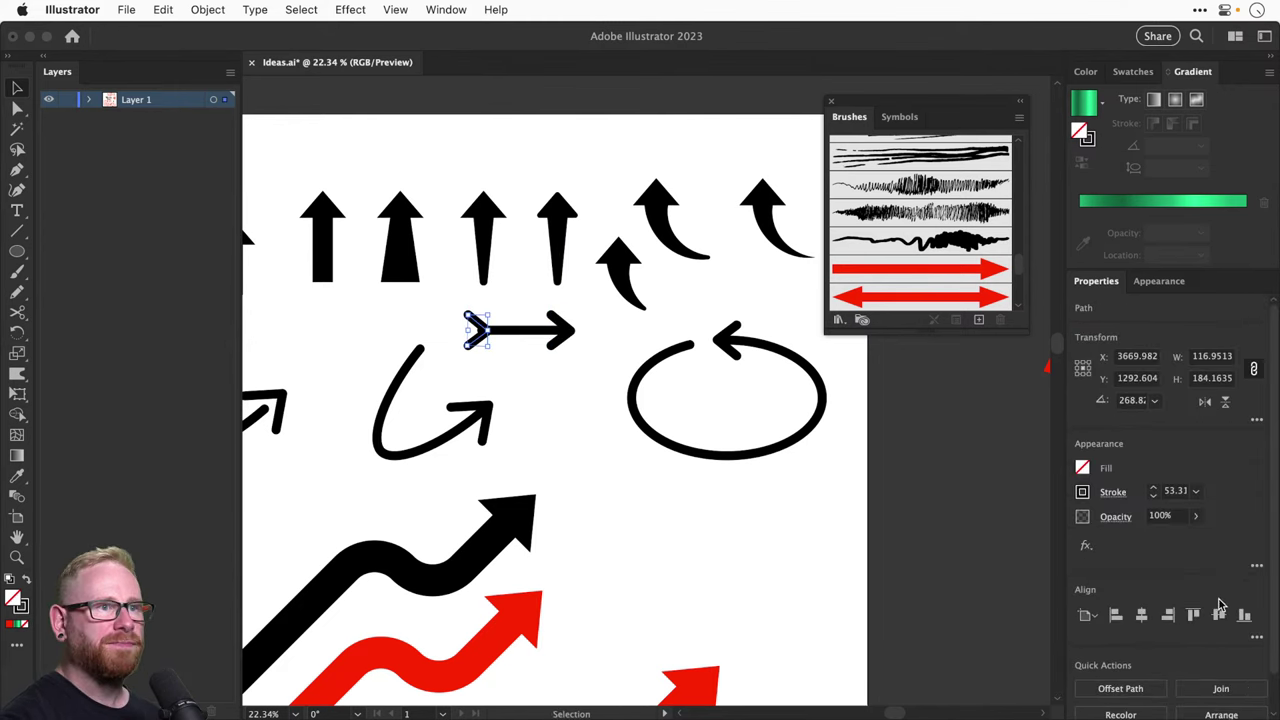
left_click(1205, 401)
left_click(540, 374)
key("z")
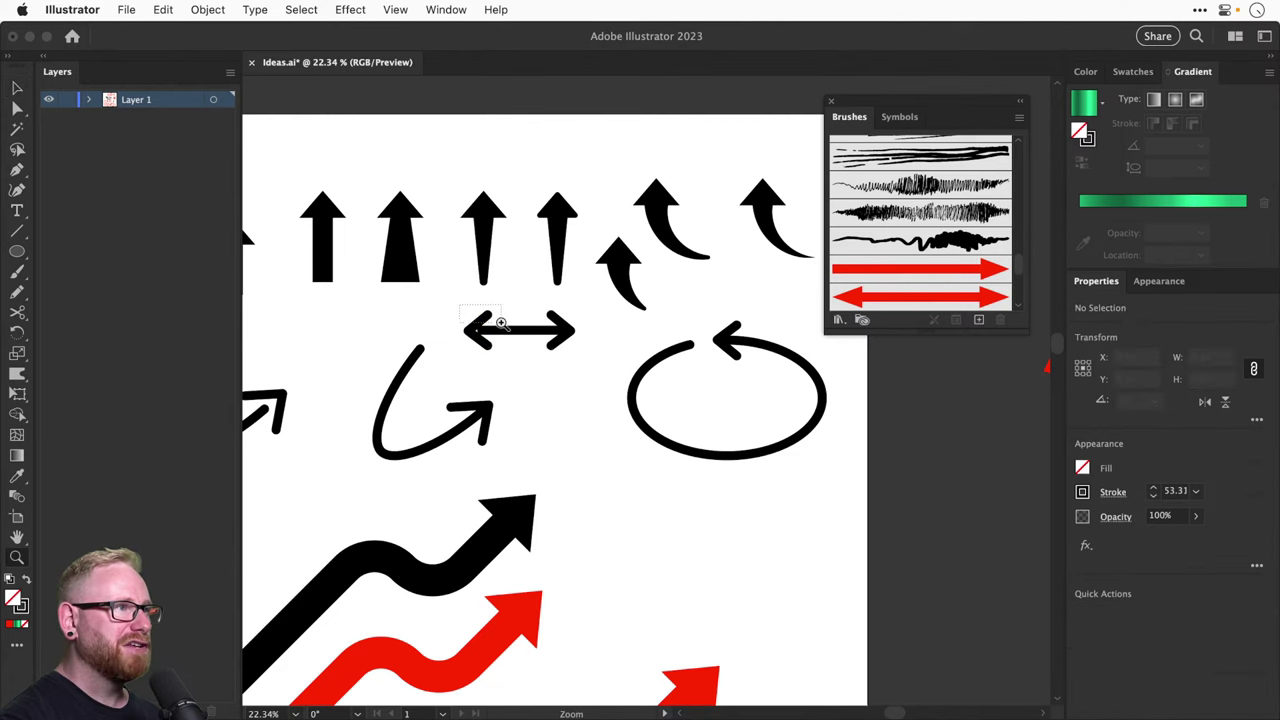
left_click(501, 323)
key("v")
left_click_drag(357, 346, 372, 346)
mouse_move(352, 406)
left_mouse_down()
mouse_move(680, 257)
mouse_move(748, 290)
mouse_move(958, 288)
mouse_move(950, 302)
left_mouse_up()
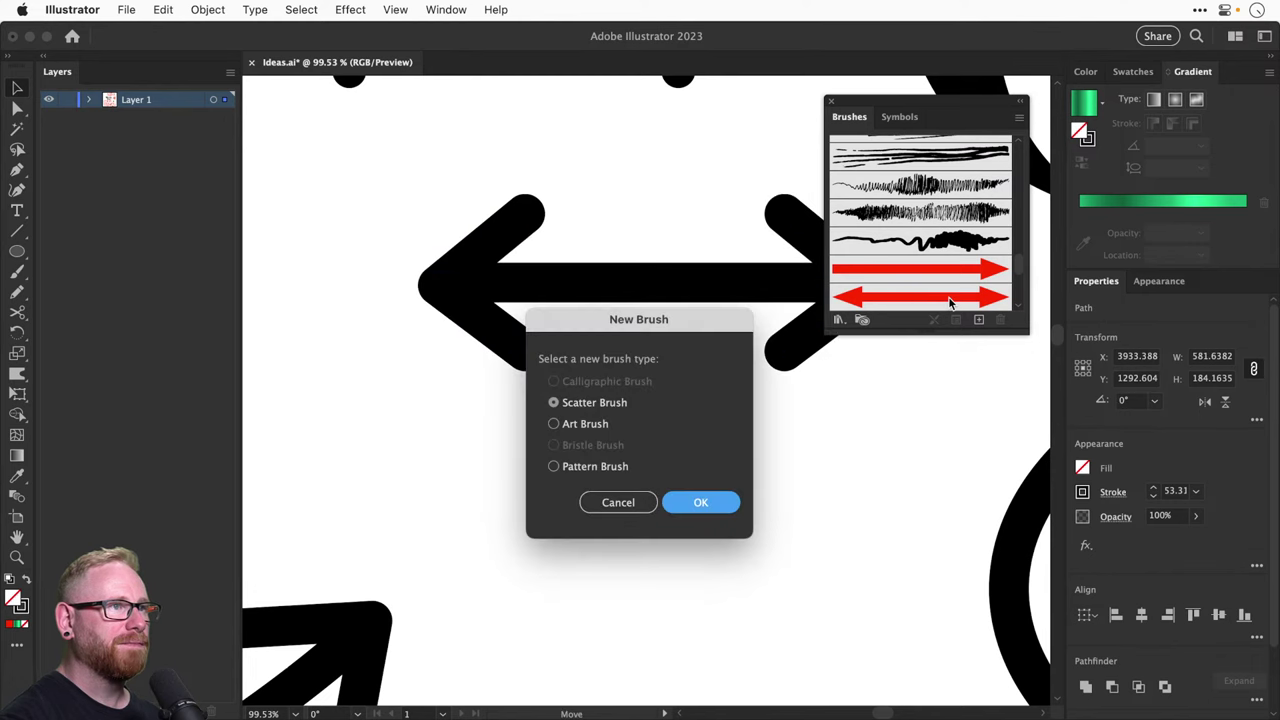
Save the black double arrow as an Art Brush stretching between guides inside both arrowheads
left_click(604, 426)
key("Return")
left_click(397, 276)
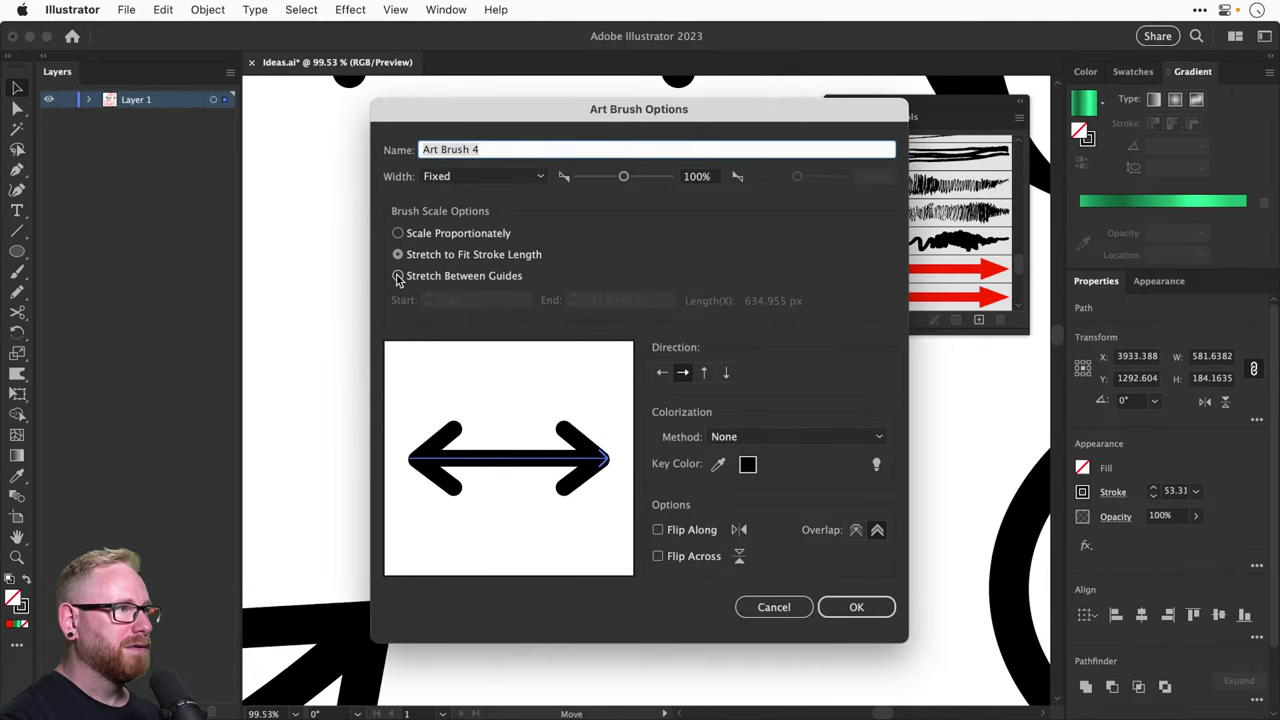
left_click_drag(408, 414, 468, 418)
left_click_drag(609, 402, 545, 404)
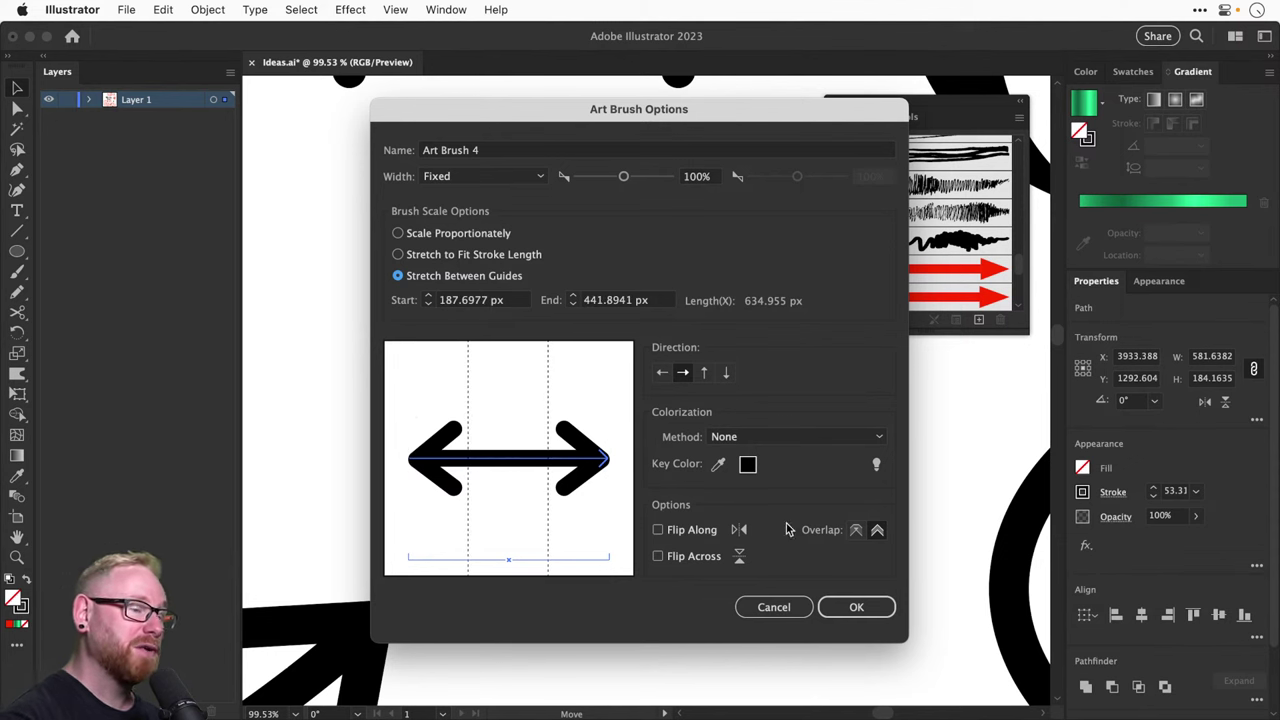
left_click(856, 607)
Delete the long red wavy arrow and move the red double arrow to the artboard's upper right
left_click(754, 497)
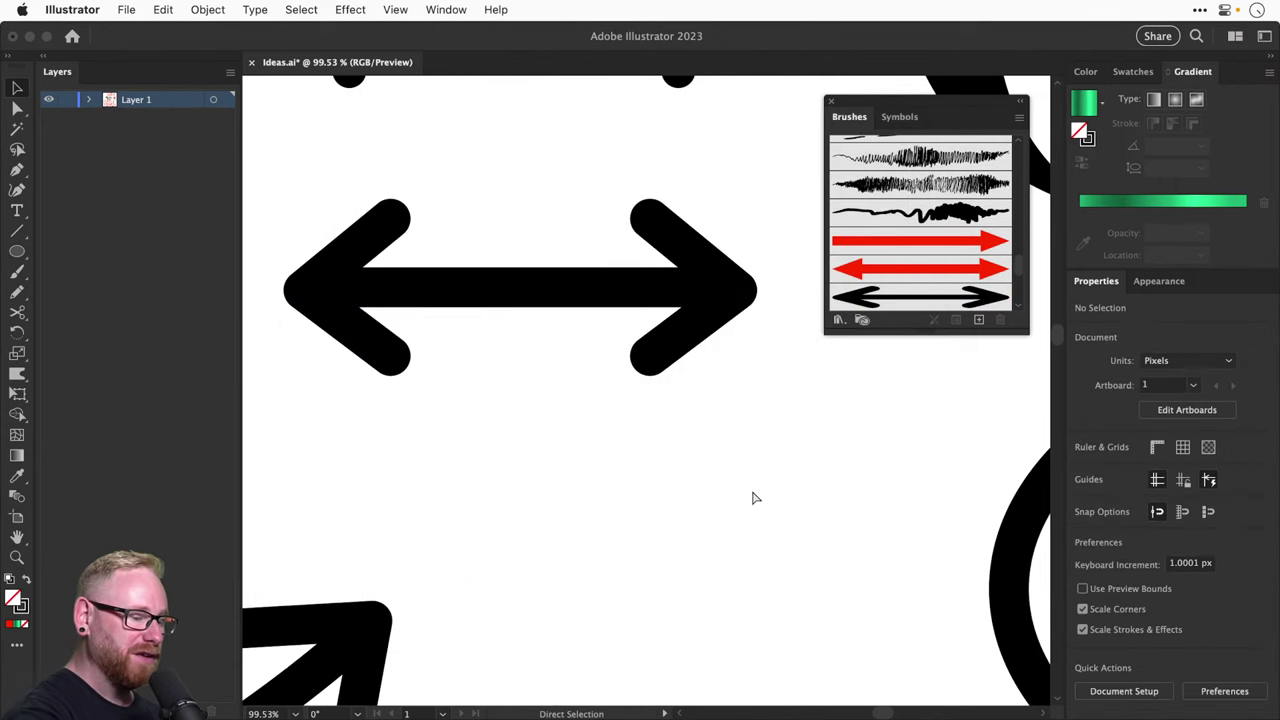
key("super+minus")
key("super+minus")
key("super+minus")
key("super+minus")
key("super+minus")
key("super+minus")
key("super+minus")
left_click_drag(670, 490, 642, 397)
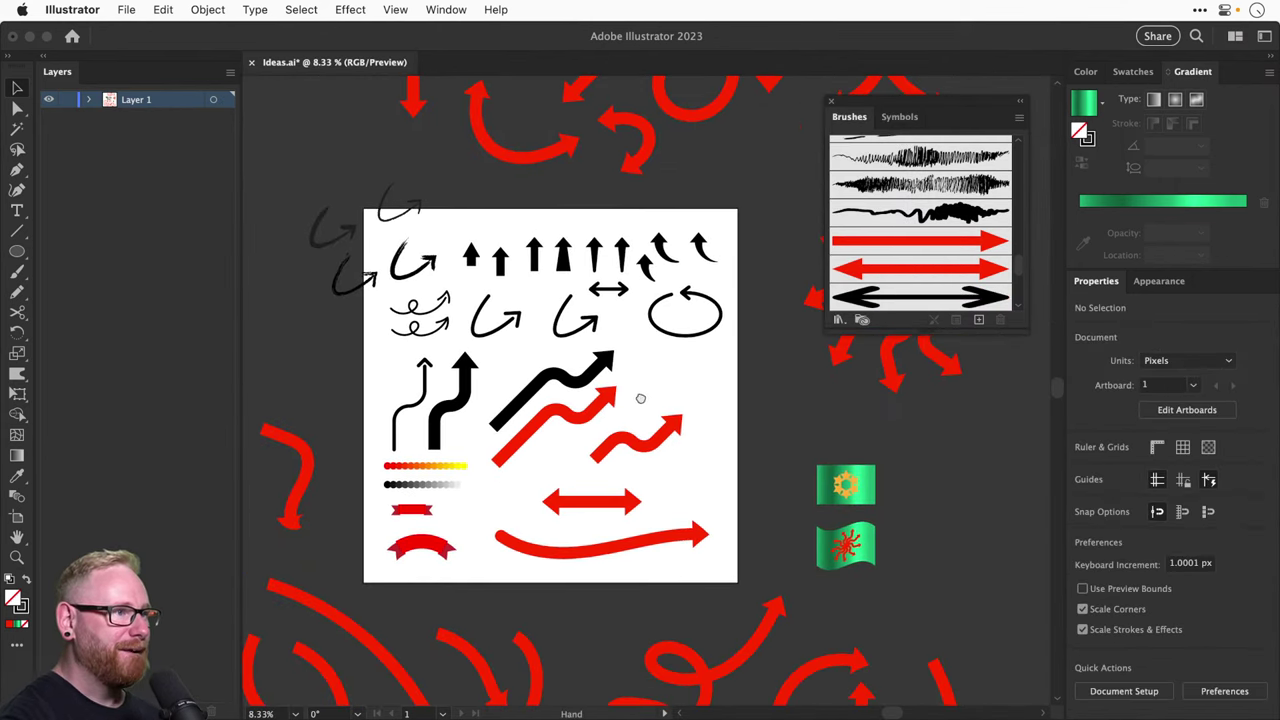
left_click(617, 555)
key("Delete")
left_click(548, 503)
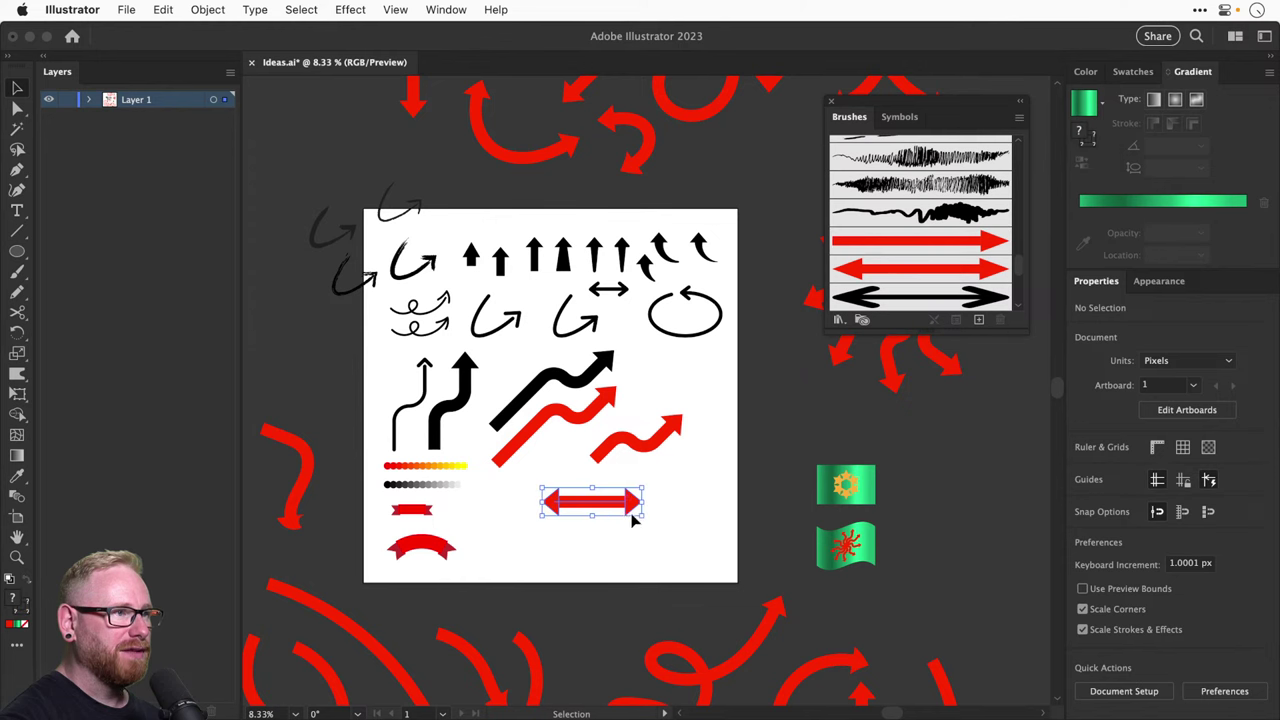
mouse_move(548, 503)
left_mouse_down()
mouse_move(656, 380)
mouse_move(508, 419)
mouse_move(477, 449)
mouse_move(555, 390)
left_mouse_up()
Zoom into the lower artboard and paint a wavy black double-headed arrow
key("z")
left_click(566, 481)
left_click(630, 478)
key("b")
key("super+z")
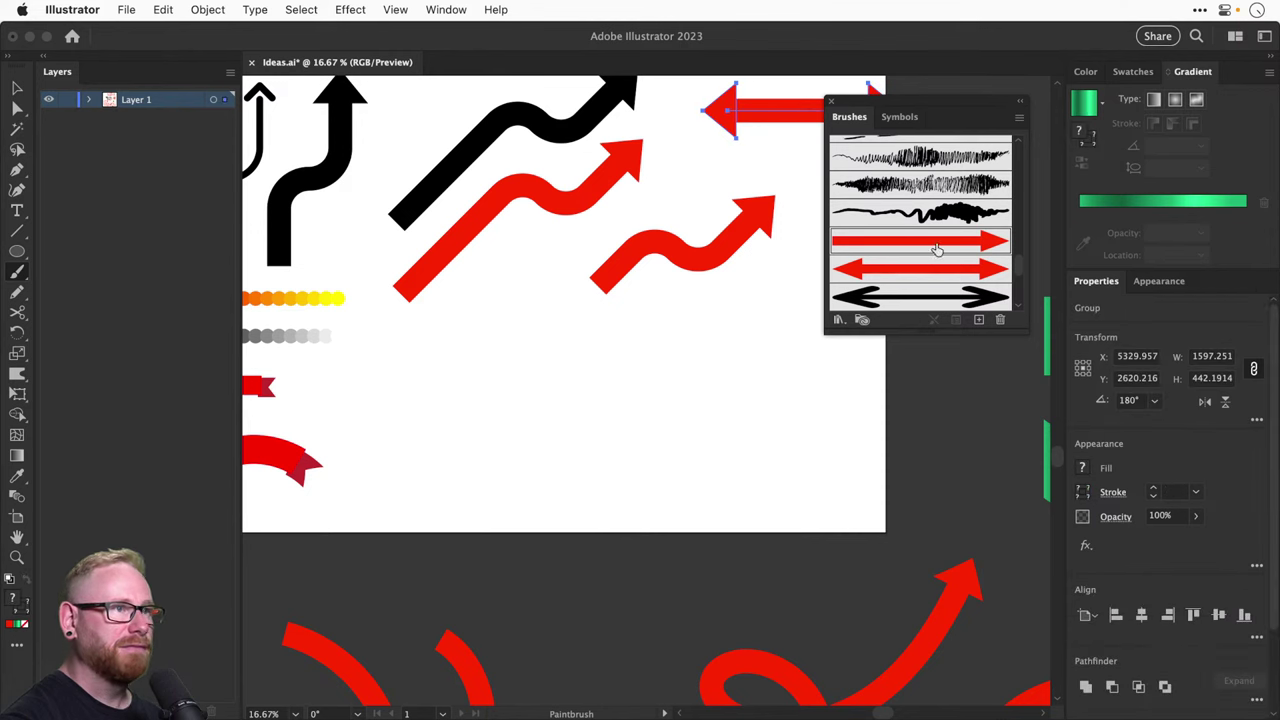
left_click(915, 298)
left_click_drag(538, 403, 552, 420)
key("super+z")
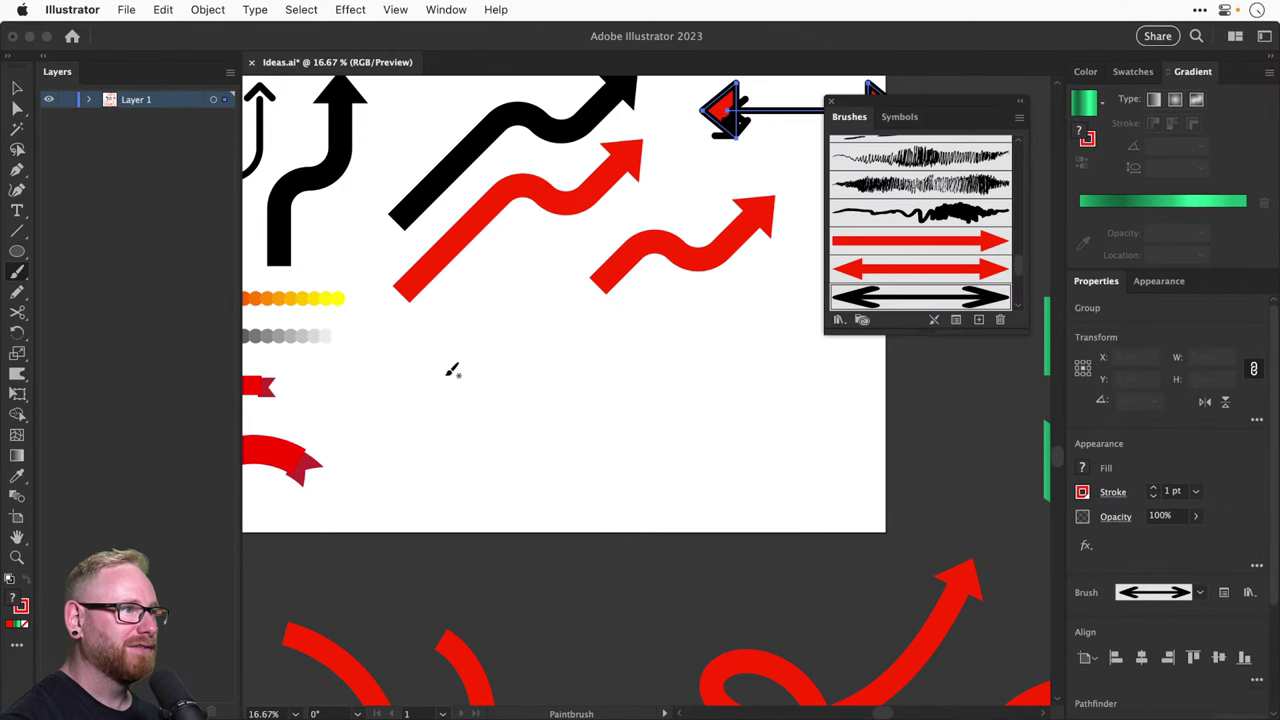
mouse_move(458, 352)
left_mouse_down()
mouse_move(669, 374)
mouse_move(704, 410)
left_mouse_up()
Paint rising, horizontal, vertical and diagonal black double arrows forming a cross
mouse_move(410, 419)
left_mouse_down()
mouse_move(575, 353)
mouse_move(603, 323)
left_mouse_up()
mouse_move(418, 384)
left_mouse_down()
mouse_move(608, 489)
mouse_move(837, 483)
left_mouse_up()
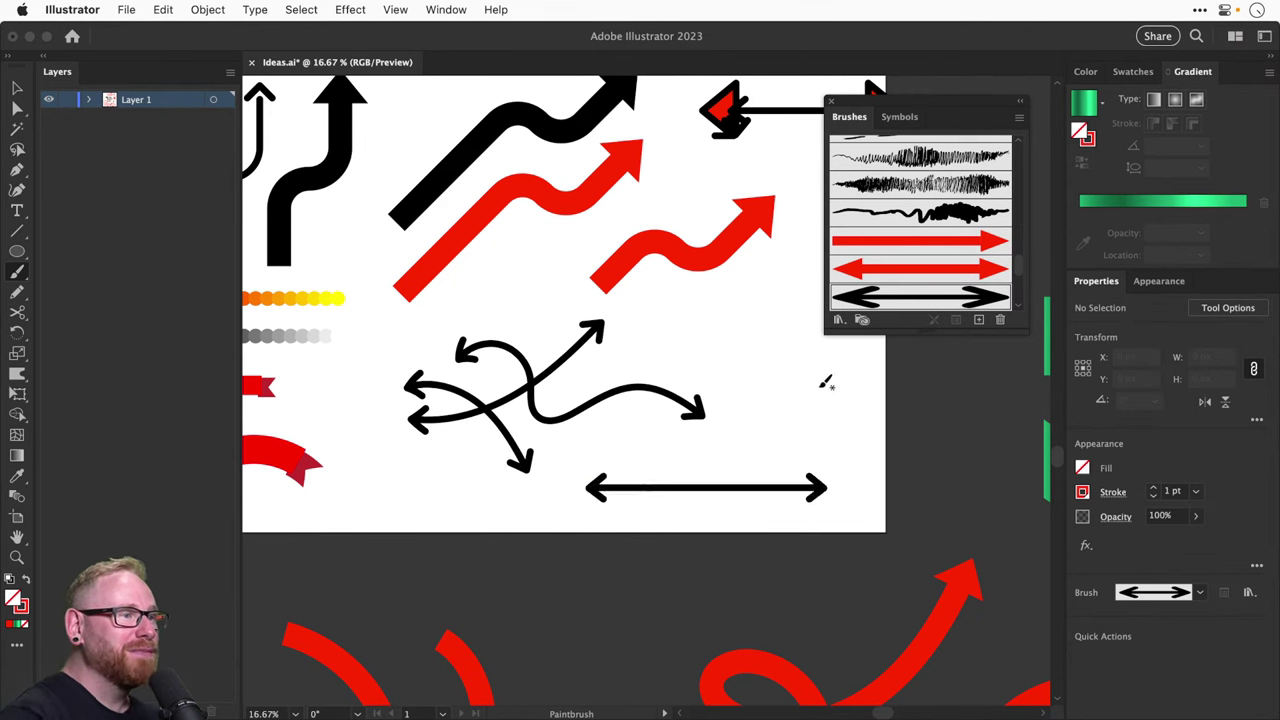
key("super+z")
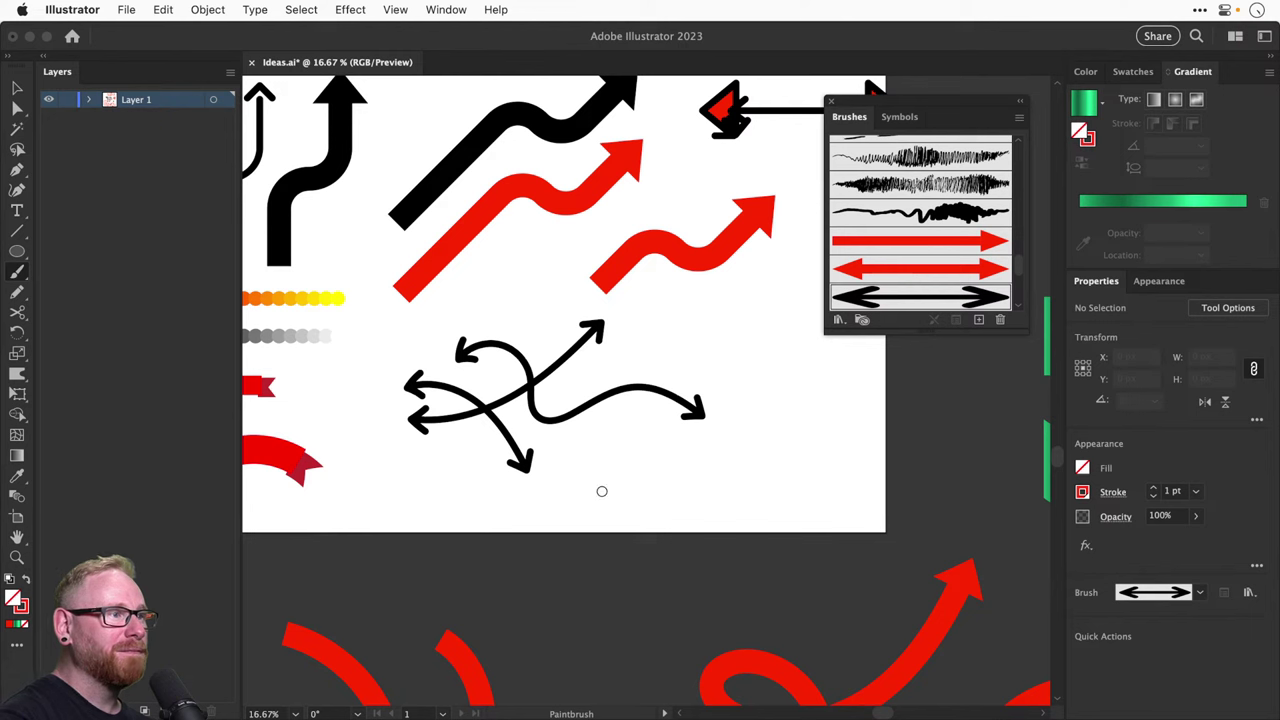
left_click_drag(604, 488, 849, 489)
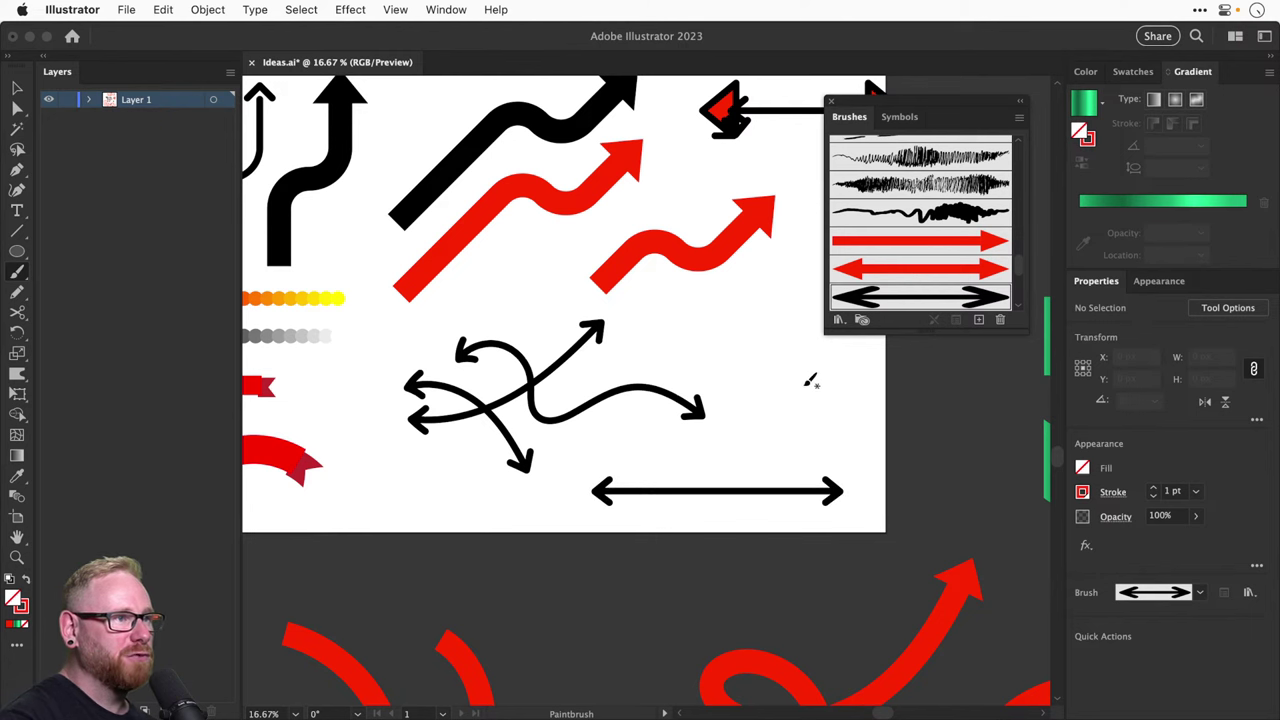
left_click_drag(787, 524, 788, 527)
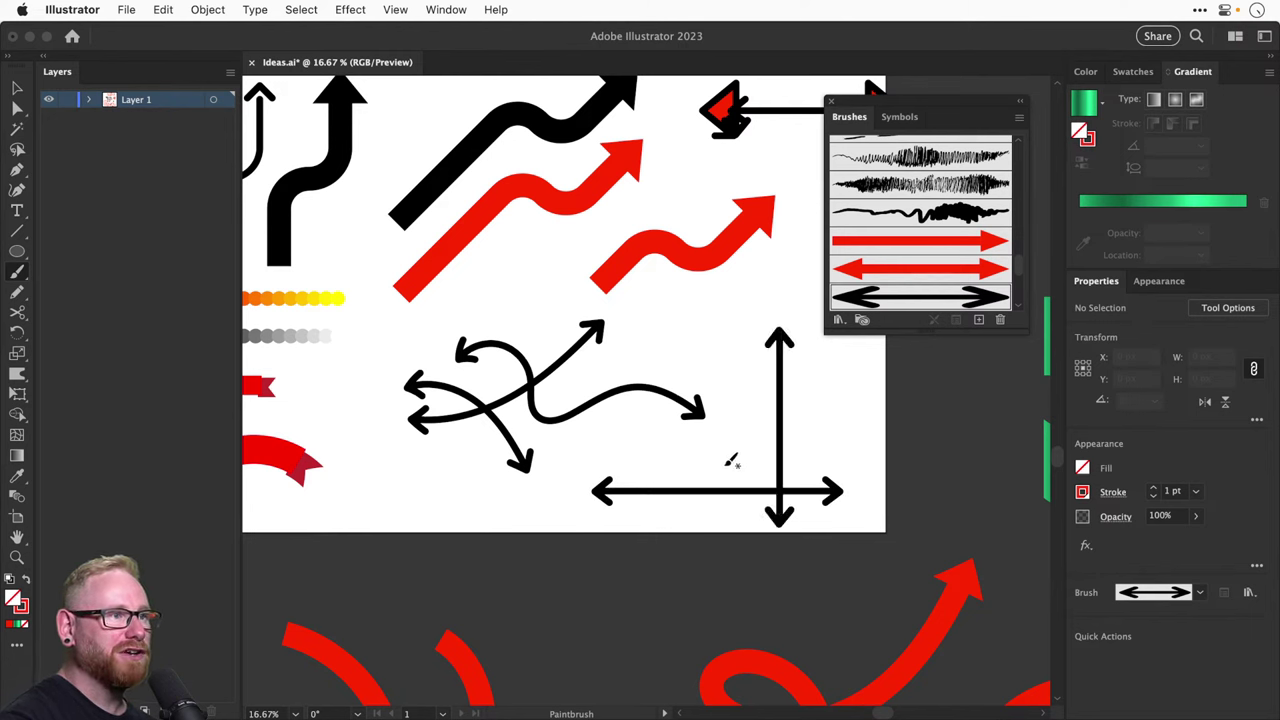
left_click_drag(731, 459, 795, 395)
key("super+z")
key("v")
key("b")
left_click_drag(735, 456, 795, 402)
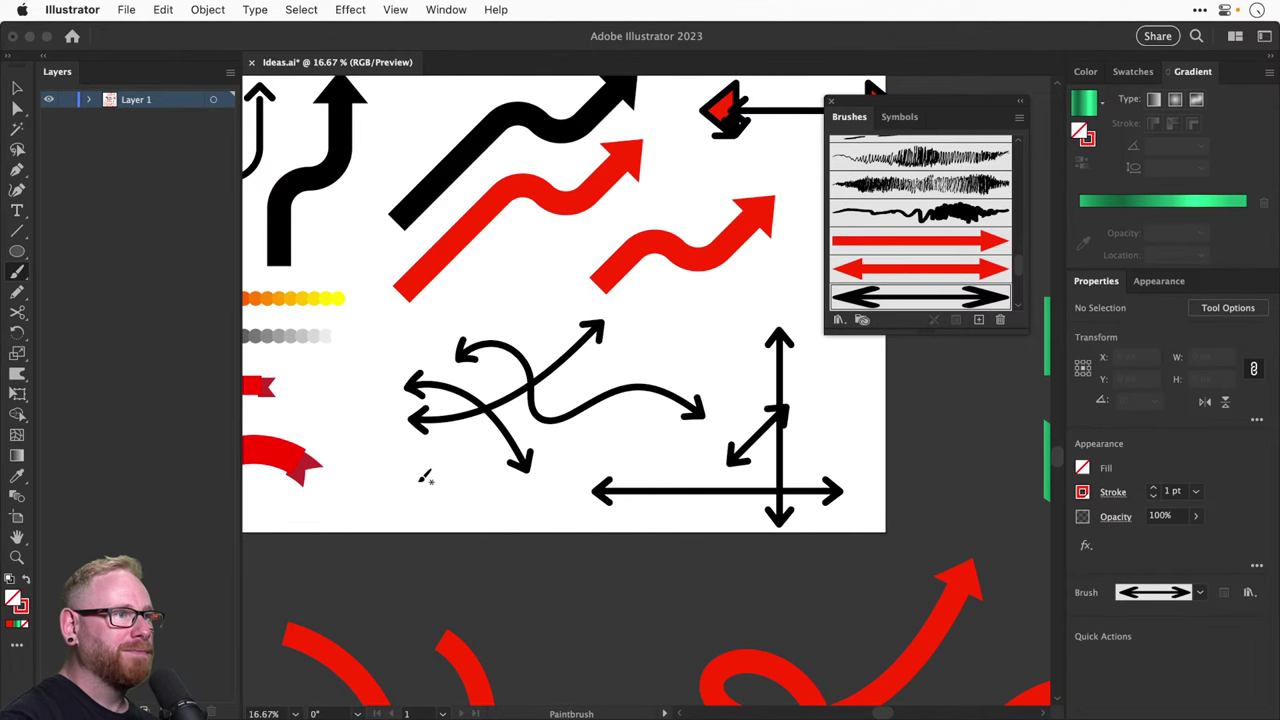
mouse_move(380, 476)
left_mouse_down()
mouse_move(413, 510)
mouse_move(512, 538)
left_mouse_up()
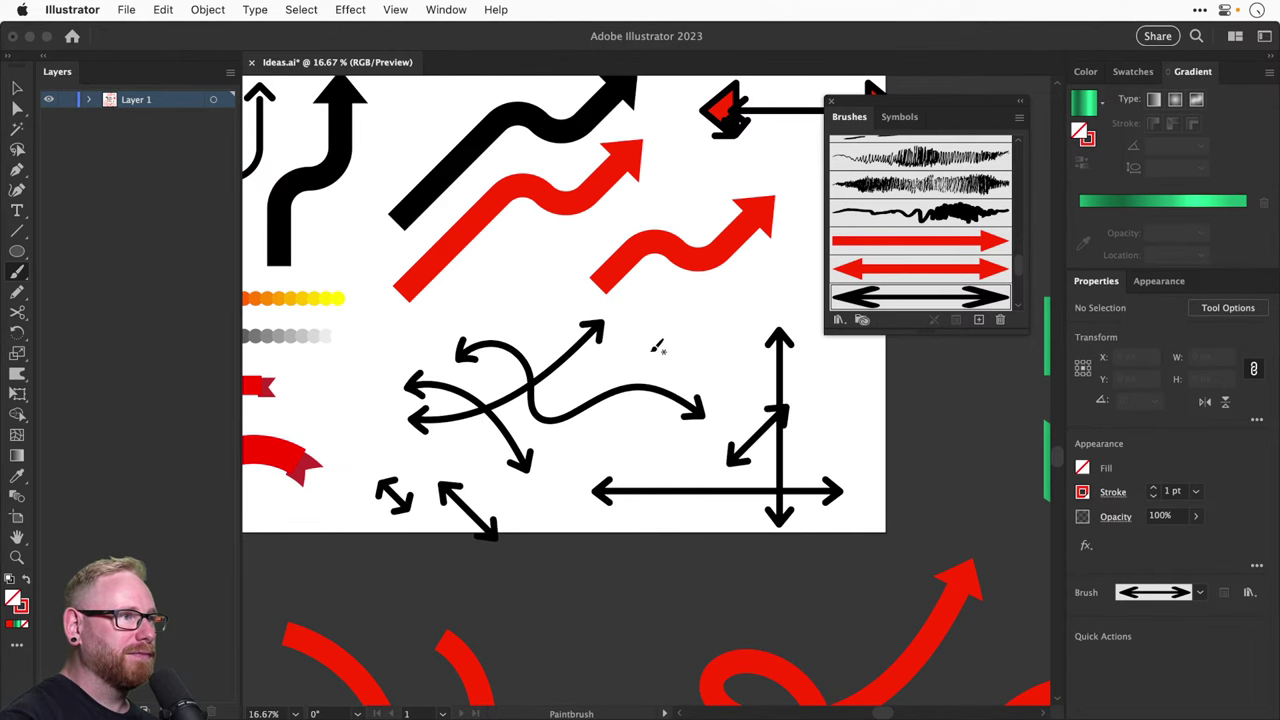
mouse_move(657, 343)
left_mouse_down()
mouse_move(528, 217)
mouse_move(521, 339)
left_mouse_up()
Paint squiggly and looping black double arrows around the cross and below the green flags
left_click_drag(568, 559, 615, 699)
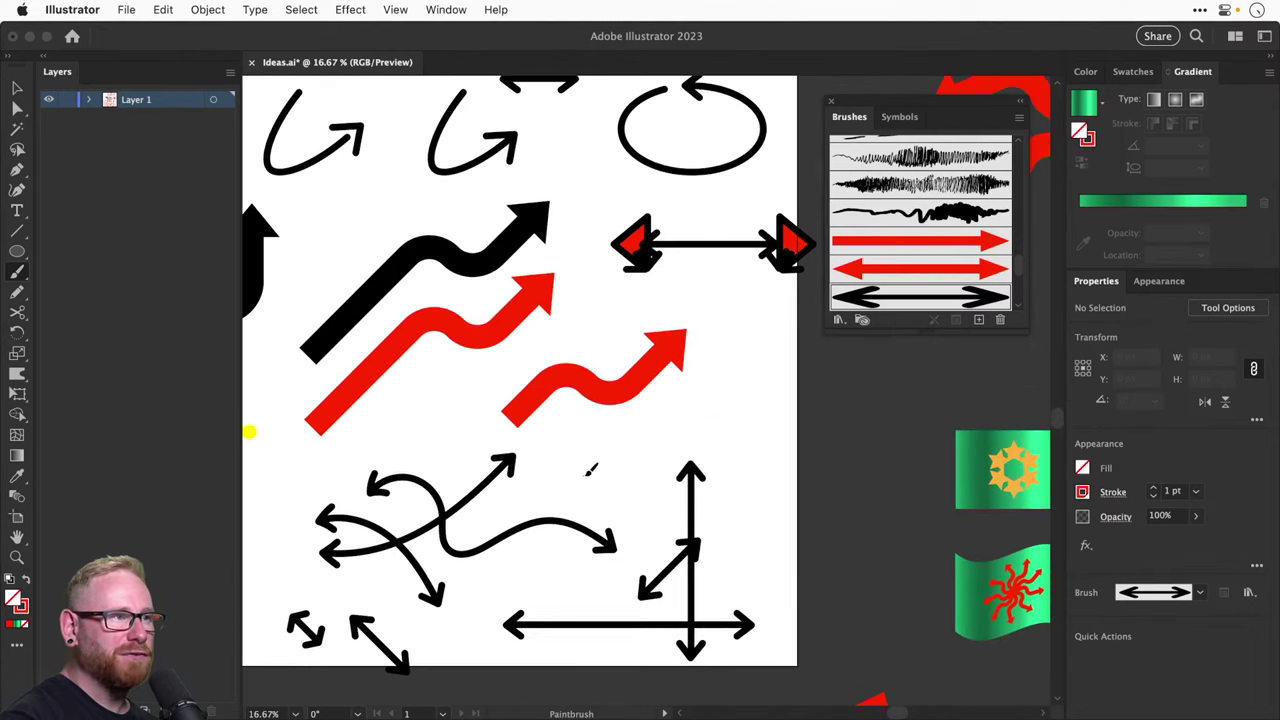
left_click_drag(590, 467, 737, 400)
mouse_move(754, 455)
left_mouse_down()
mouse_move(857, 492)
mouse_move(942, 486)
left_mouse_up()
left_click_drag(869, 560, 576, 271)
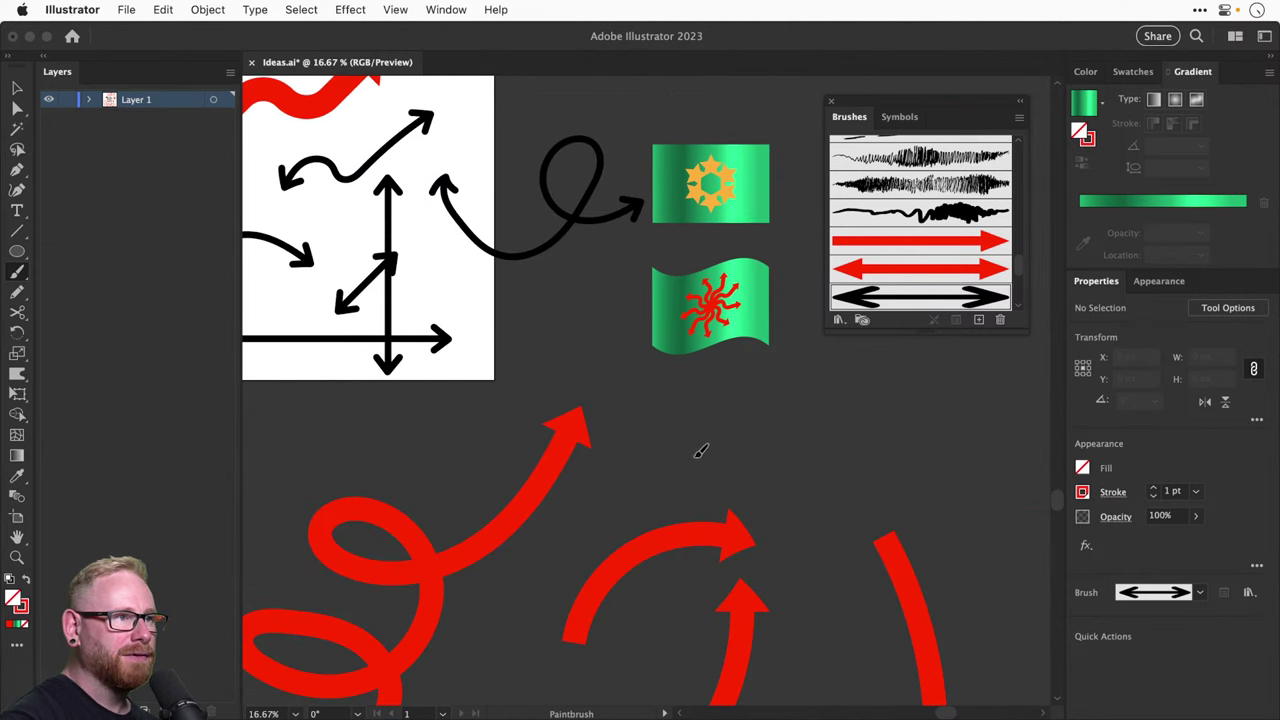
mouse_move(700, 450)
left_mouse_down()
mouse_move(792, 428)
mouse_move(905, 462)
left_mouse_up()
key("v")
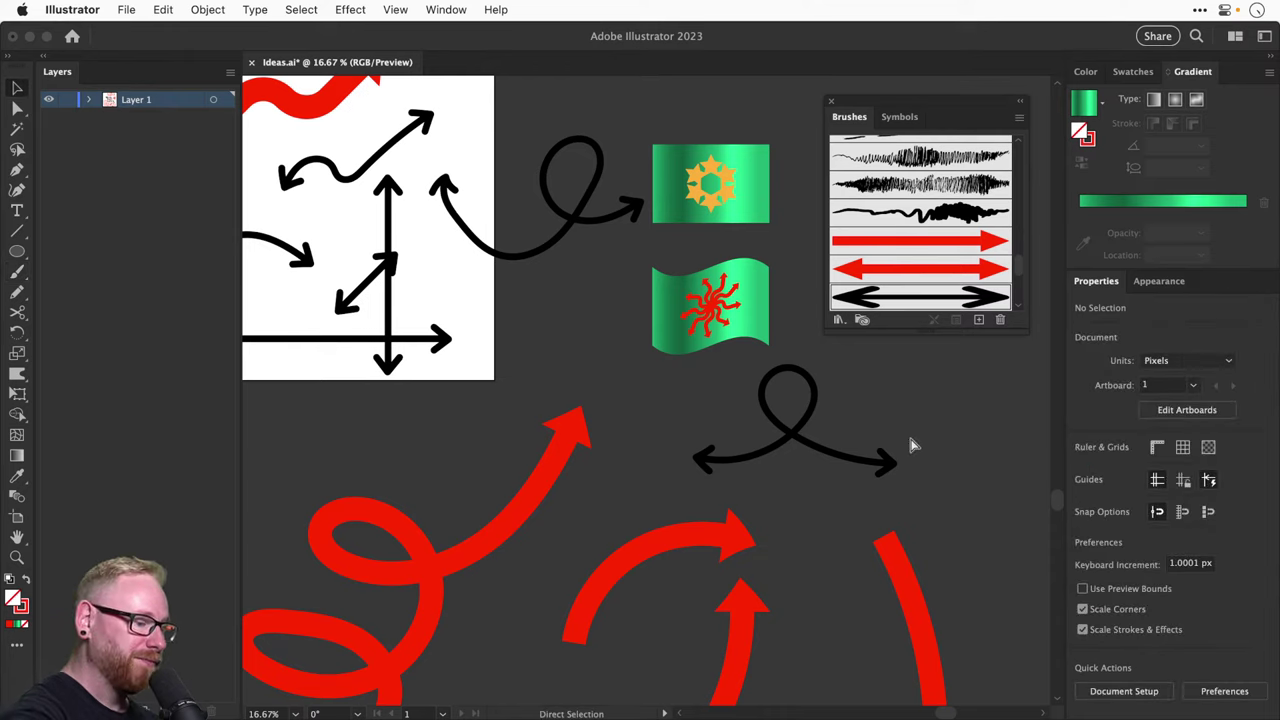
key("super+minus")
key("super+minus")
key("super+minus")
key("z")
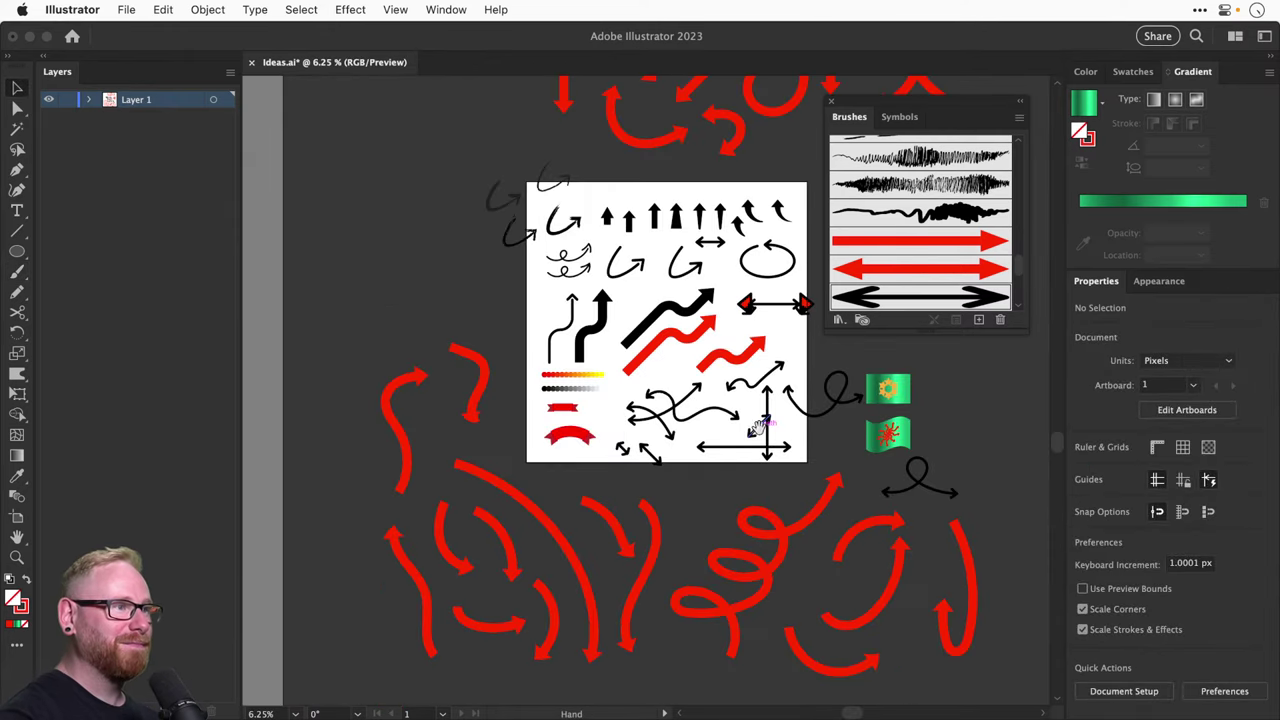
scroll(700, 432, "right", 3)
left_click_drag(631, 434, 666, 451)
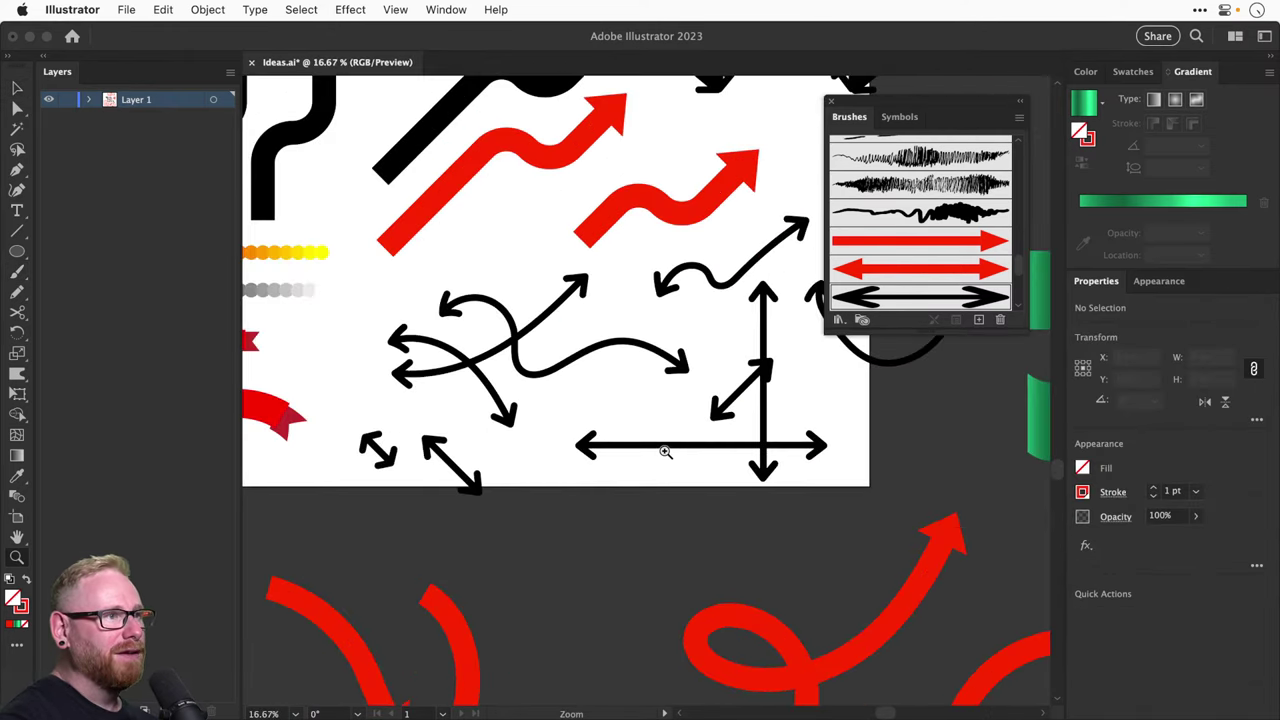
key("v")
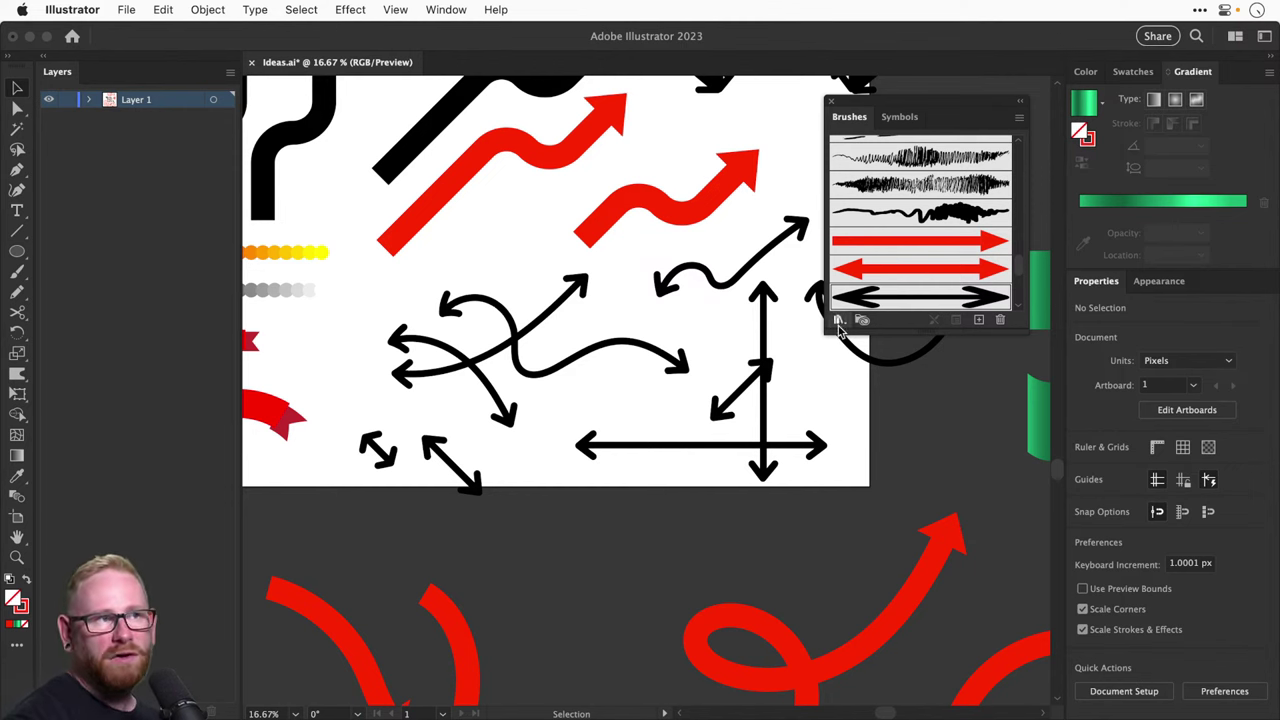
Set the double-arrow brush's end guide to 444 px and apply it to existing strokes
double_click(887, 303)
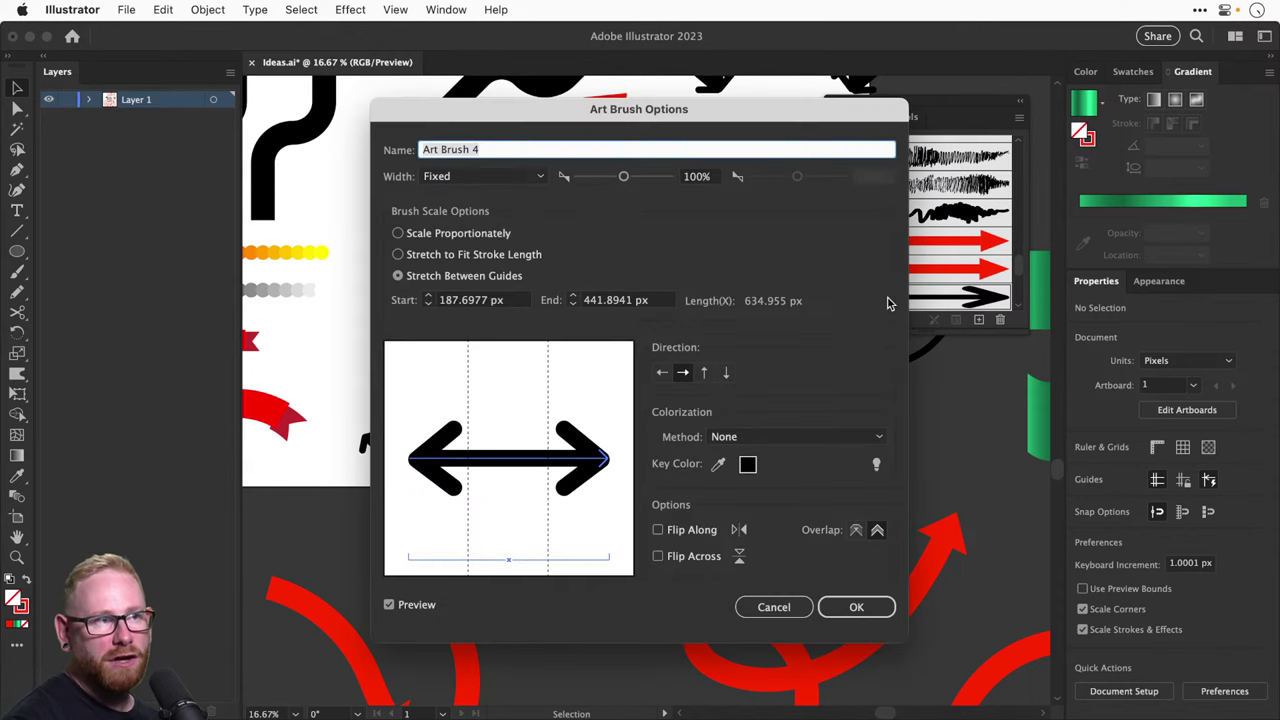
left_click(449, 296)
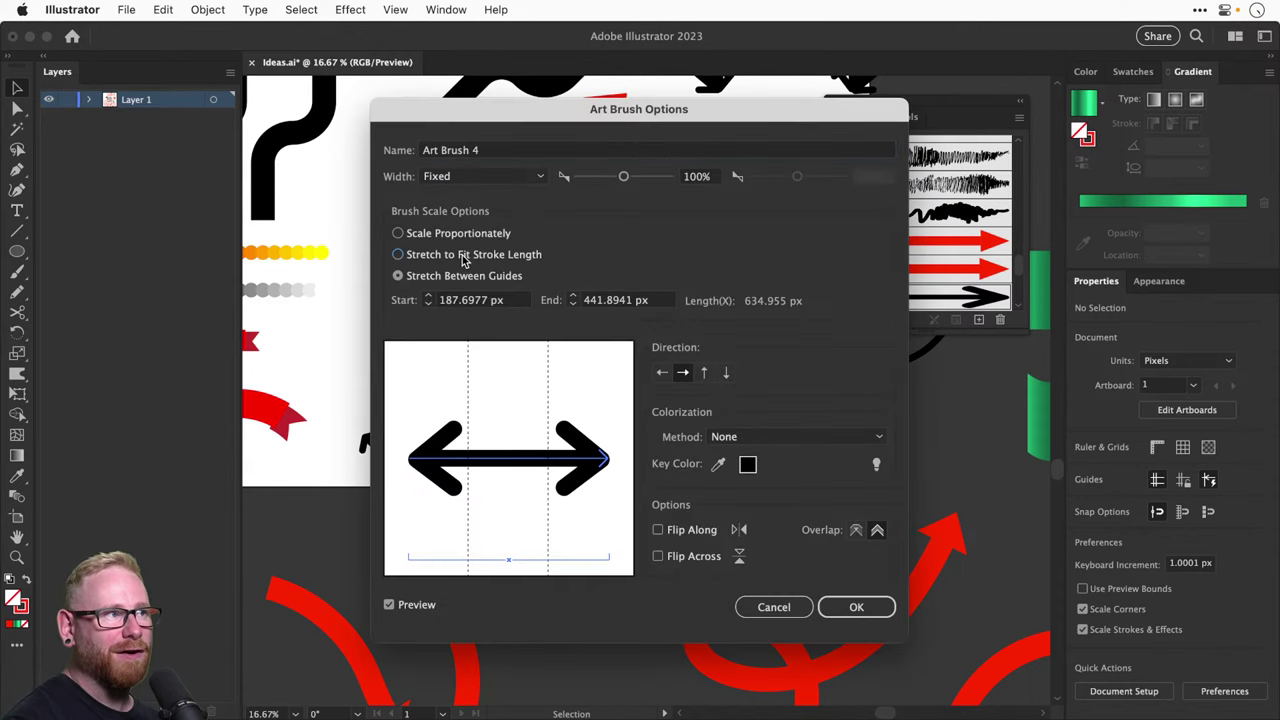
double_click(590, 300)
type("444")
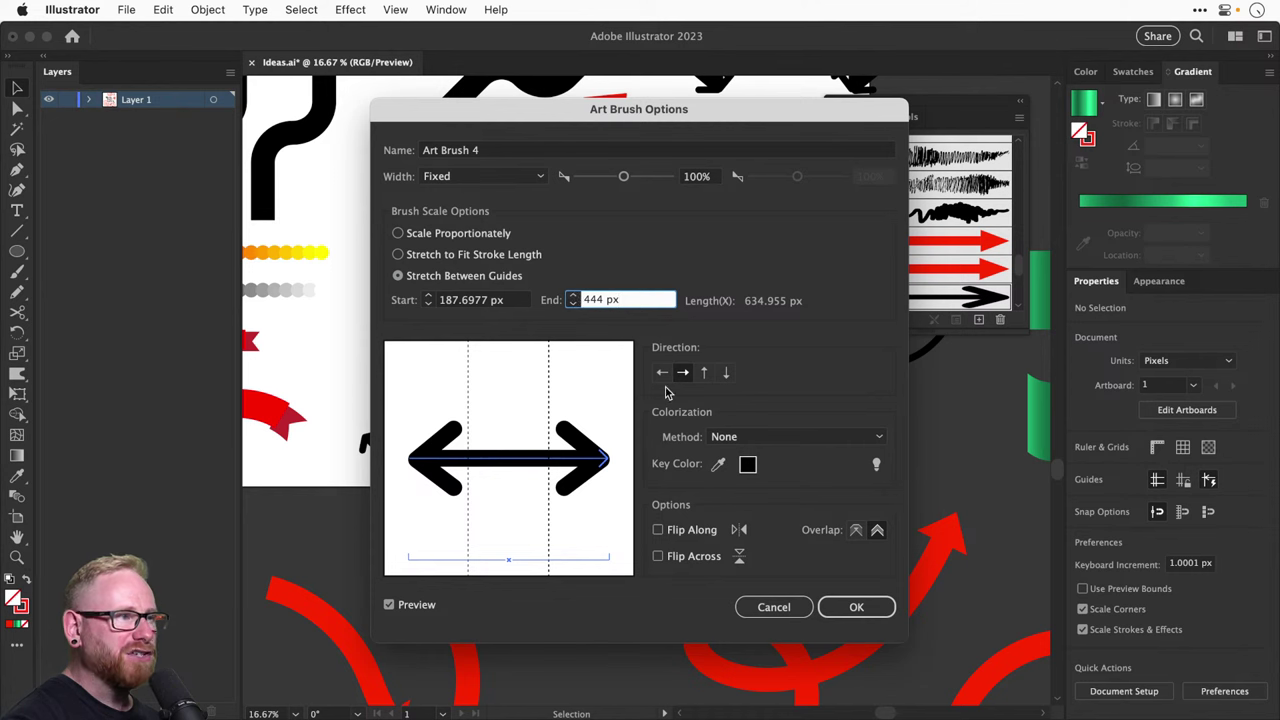
left_click(857, 608)
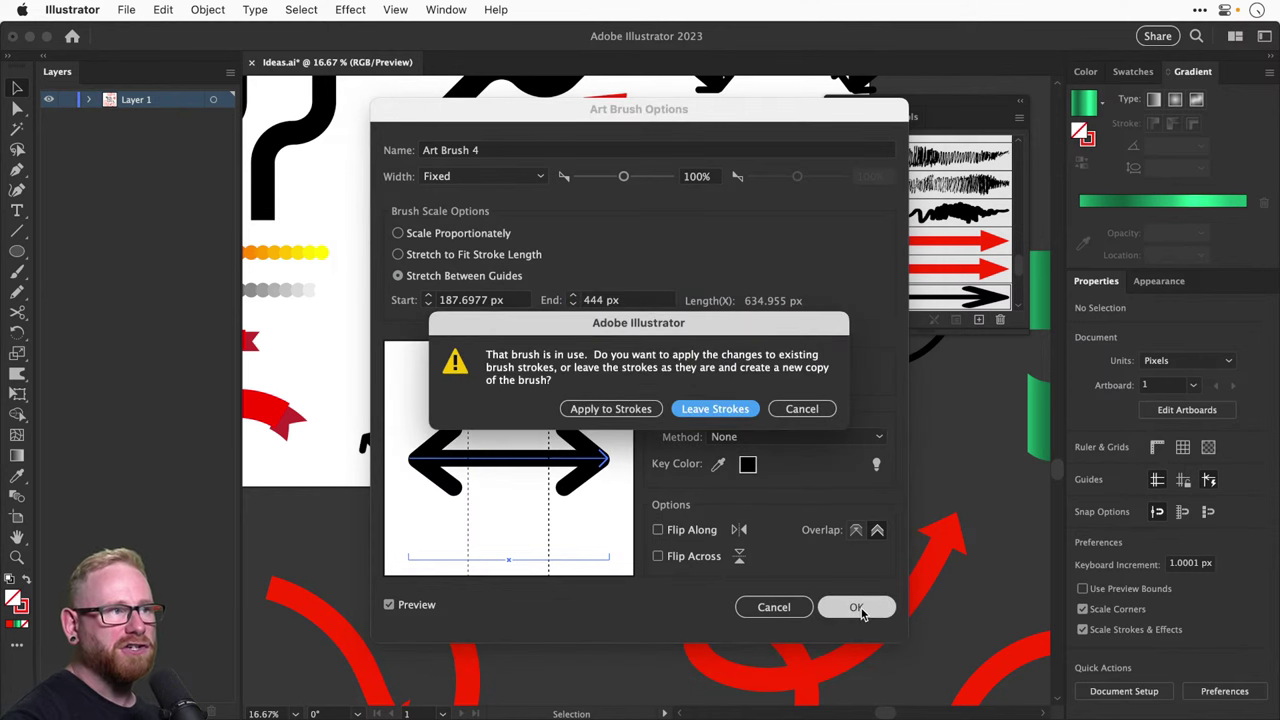
left_click(581, 412)
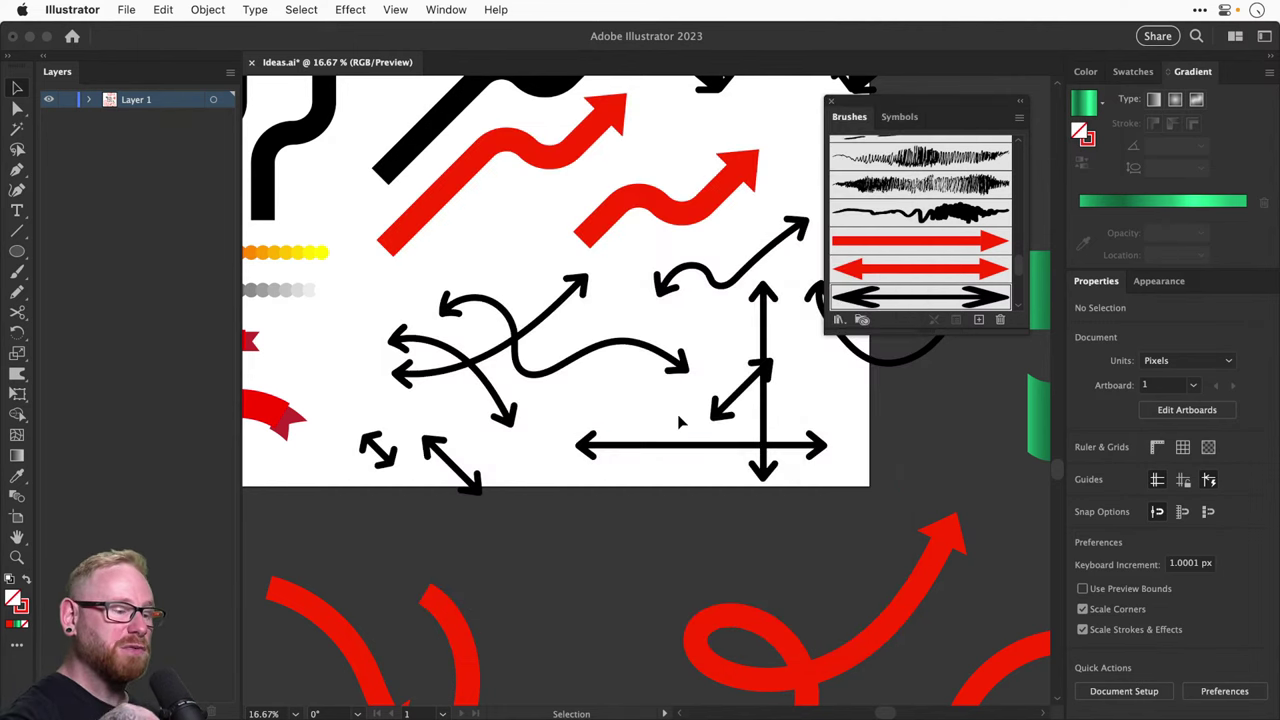
Save the file, then delete the double-headed arrow with red tips
key("super+s")
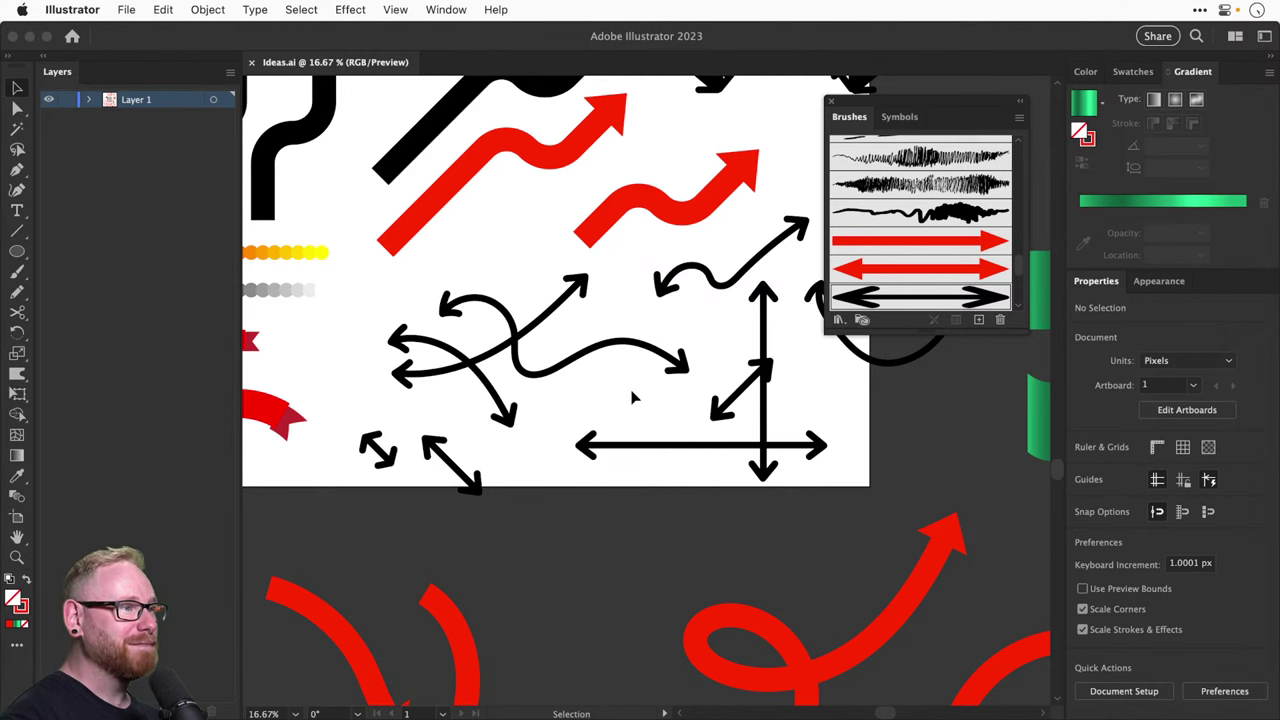
key("a")
scroll(632, 397, "down", 2)
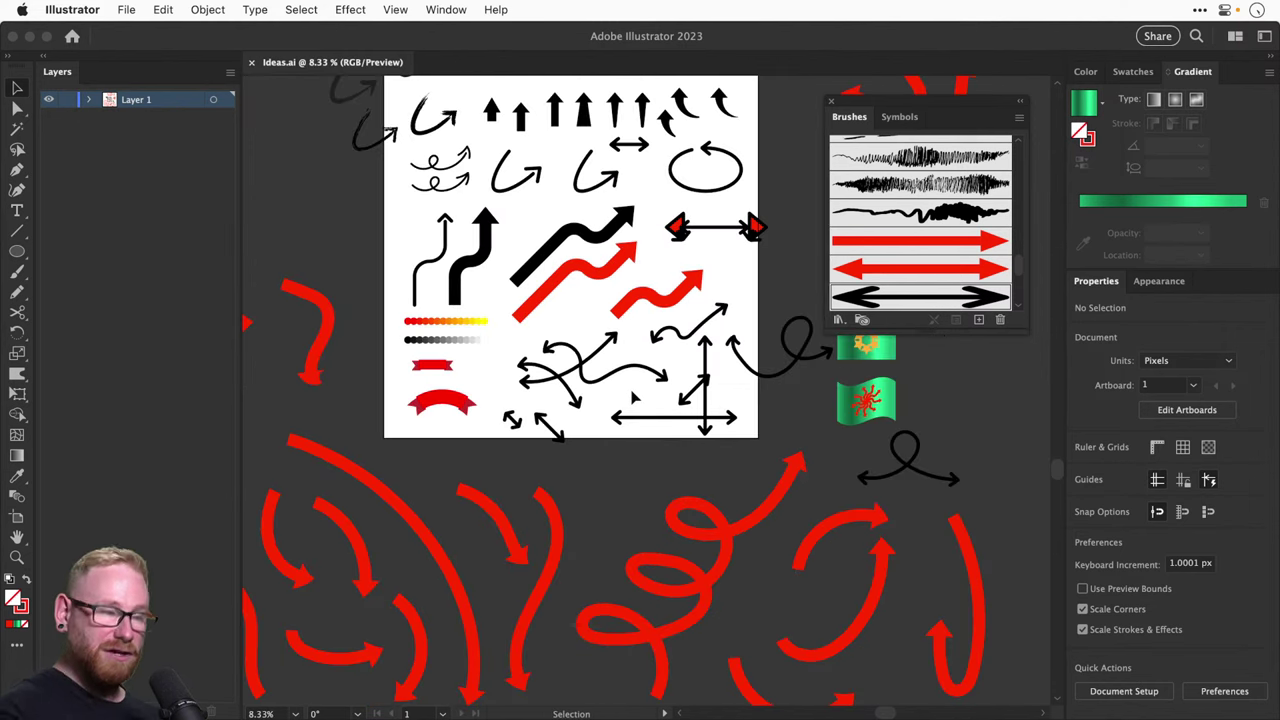
scroll(632, 397, "down", 1)
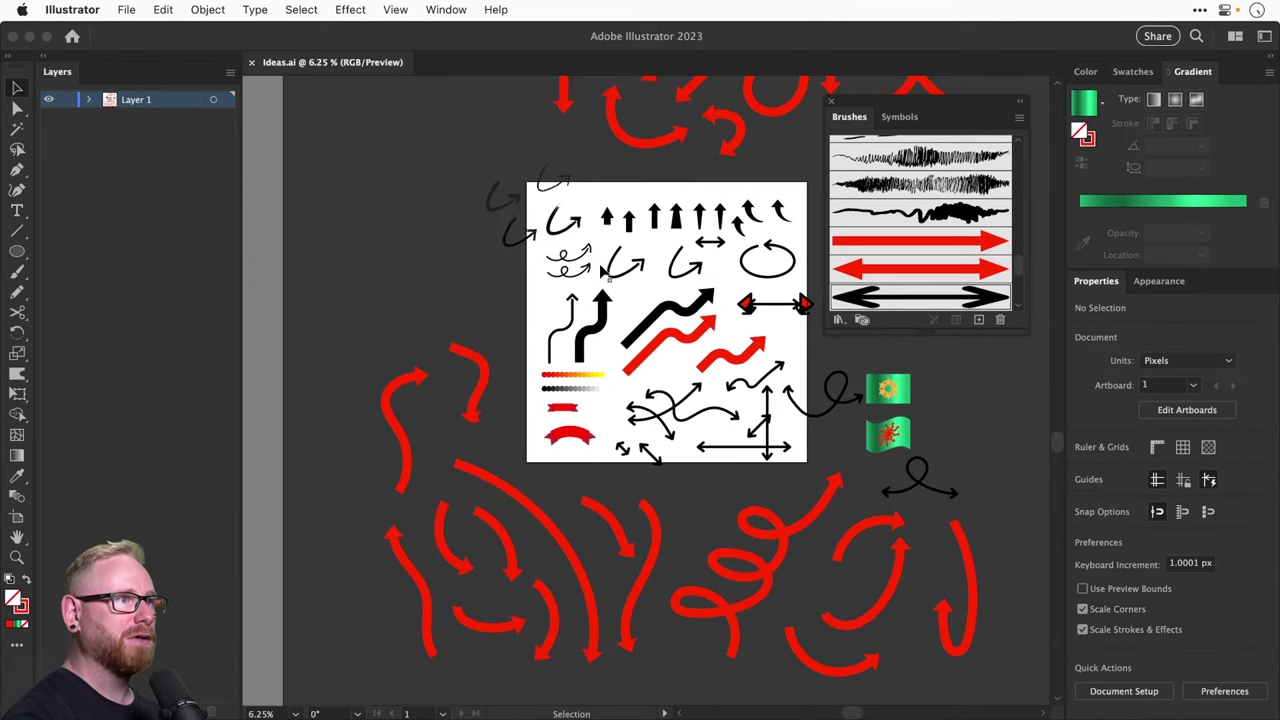
left_click_drag(711, 385, 523, 373)
scroll(580, 290, "up", 5)
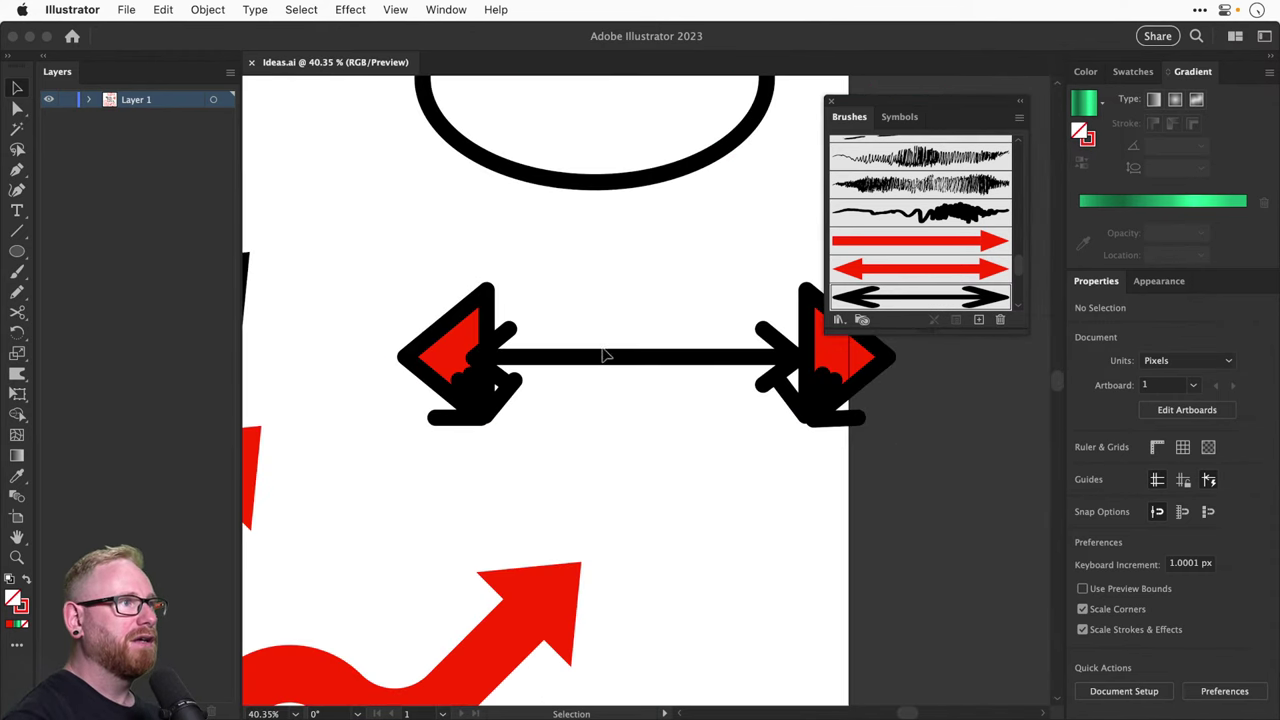
left_click(450, 347)
key("Delete")
Save the document again after the deletion
key("a")
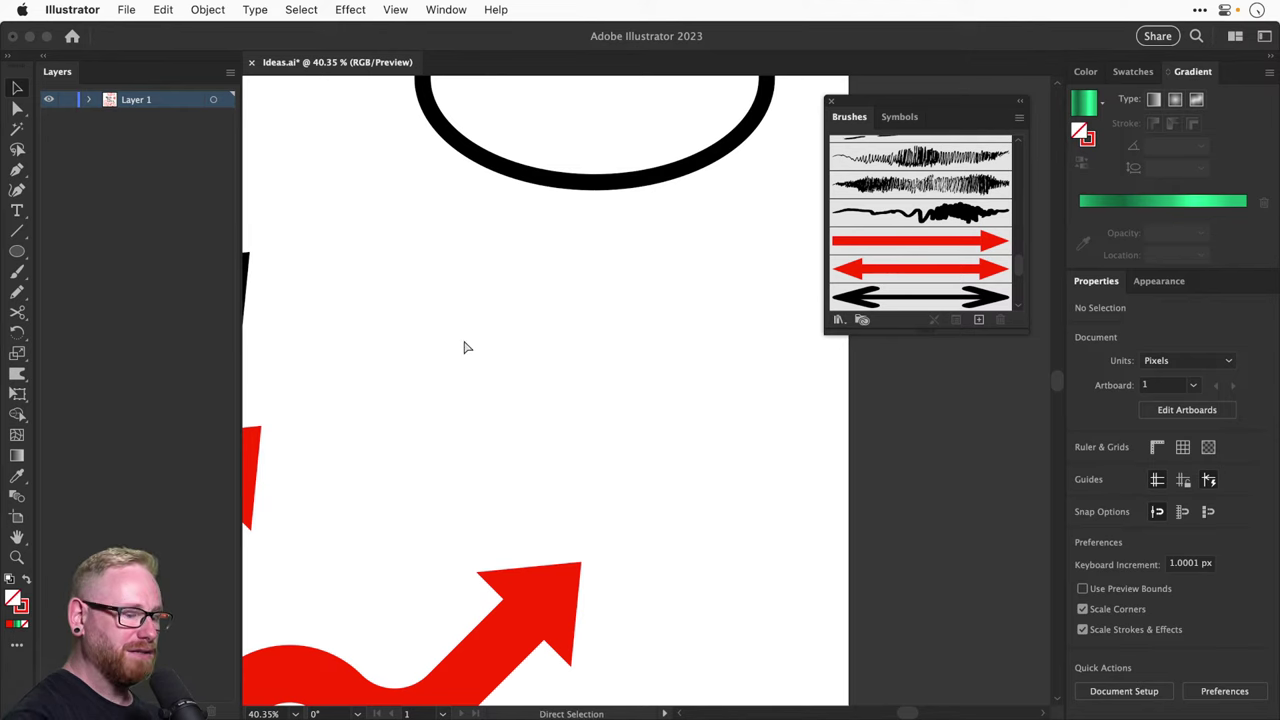
scroll(463, 349, "down", 3)
scroll(463, 349, "down", 2)
scroll(463, 348, "up", 1)
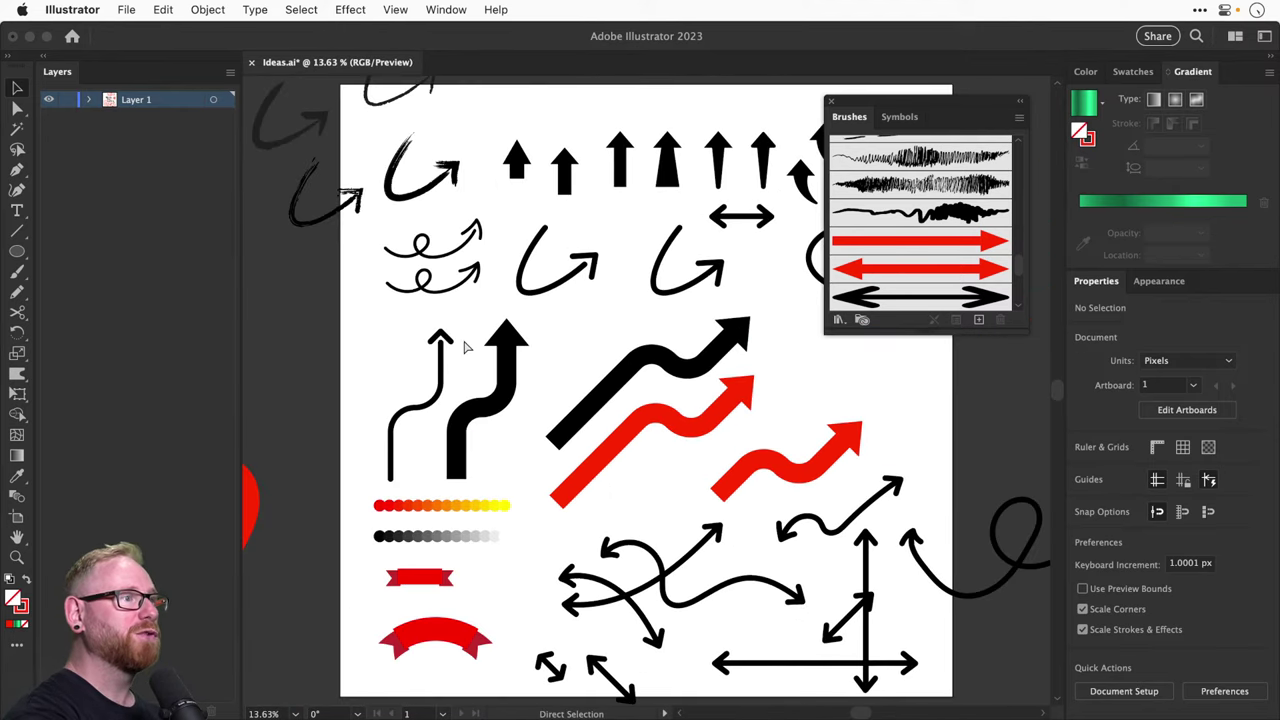
scroll(463, 347, "down", 2)
key("v")
key("super+s")
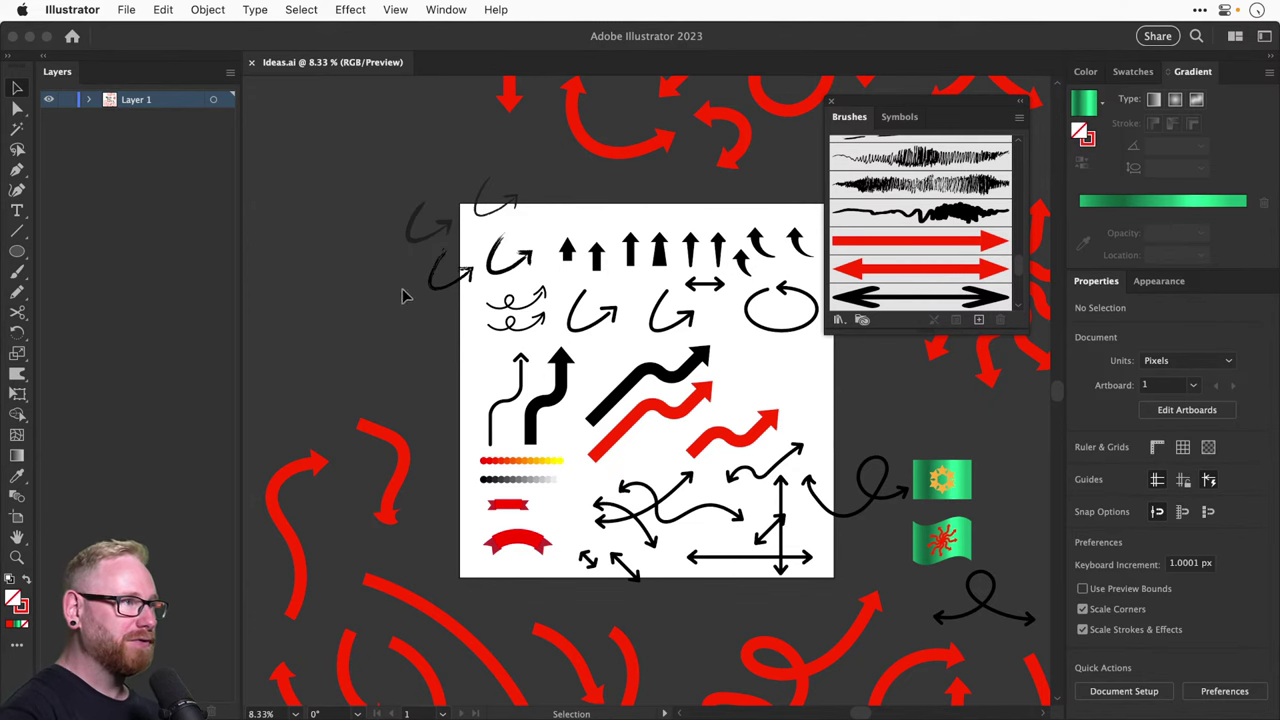
Close the brush collection and deselect everything on the artboard
key("space")
left_click_drag(600, 391, 587, 337)
scroll(587, 337, "right", 5)
scroll(587, 337, "down", 2)
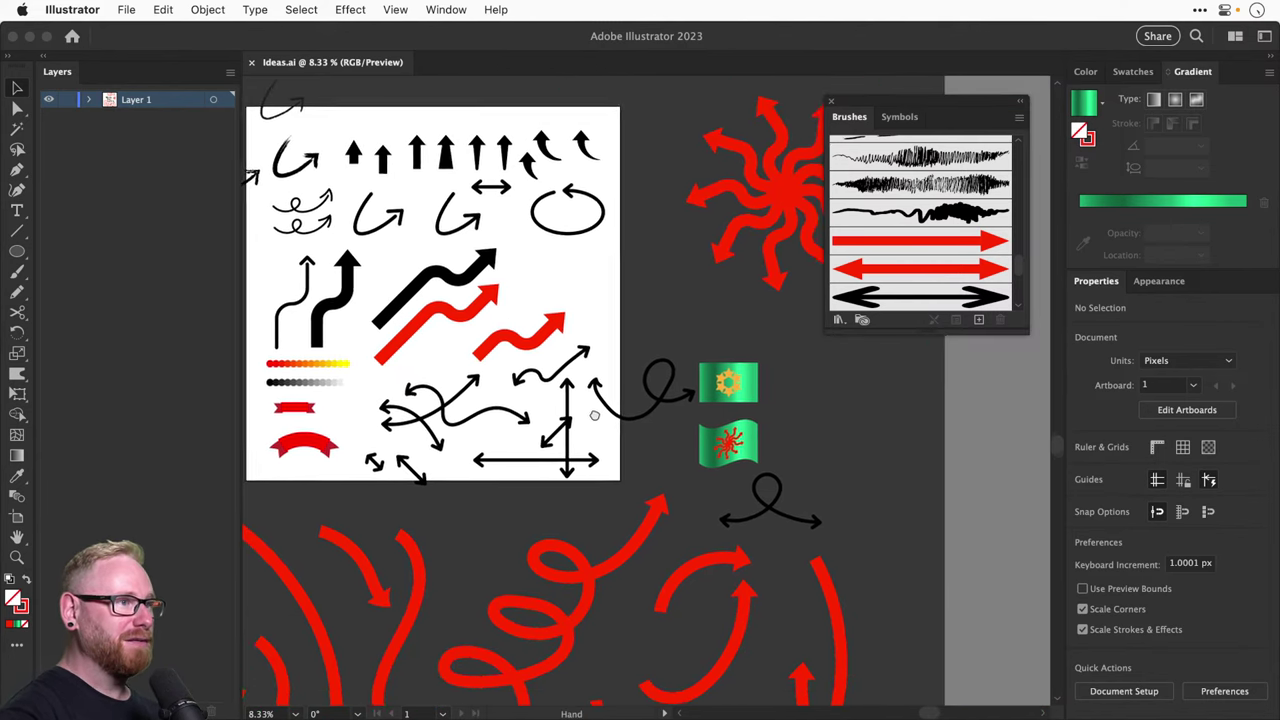
left_click_drag(691, 421, 726, 460)
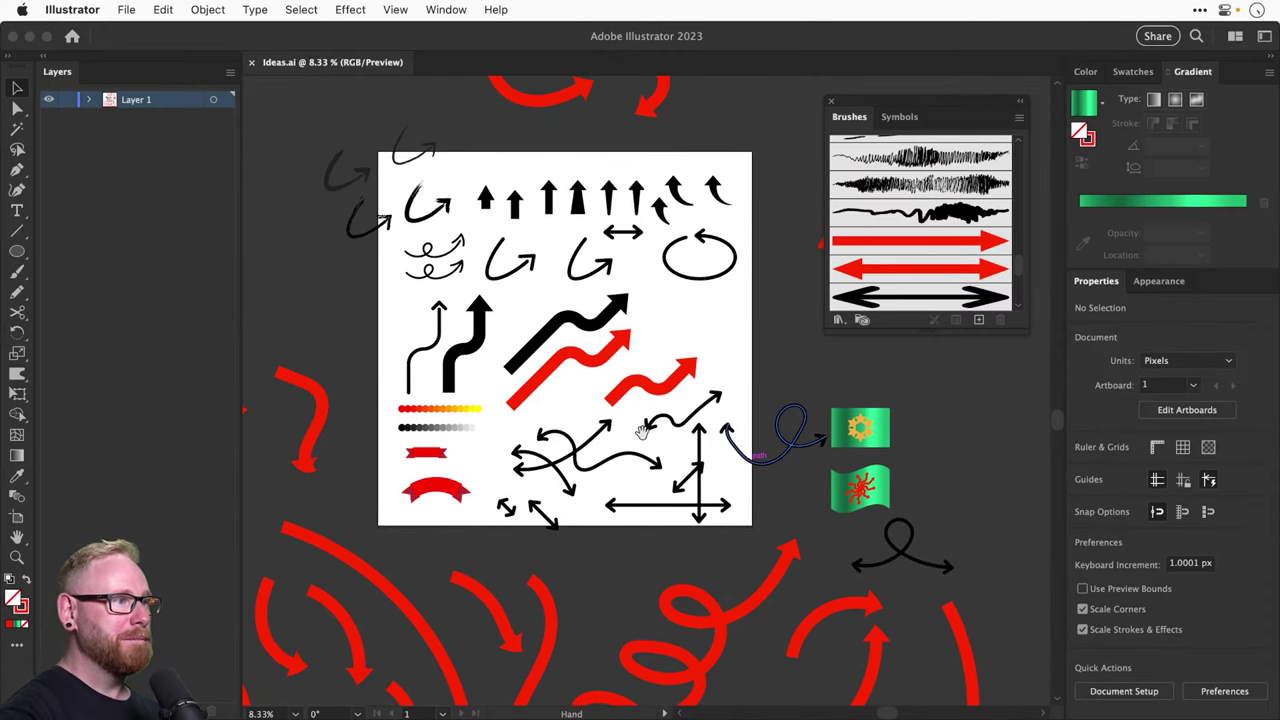
left_click_drag(657, 447, 672, 470)
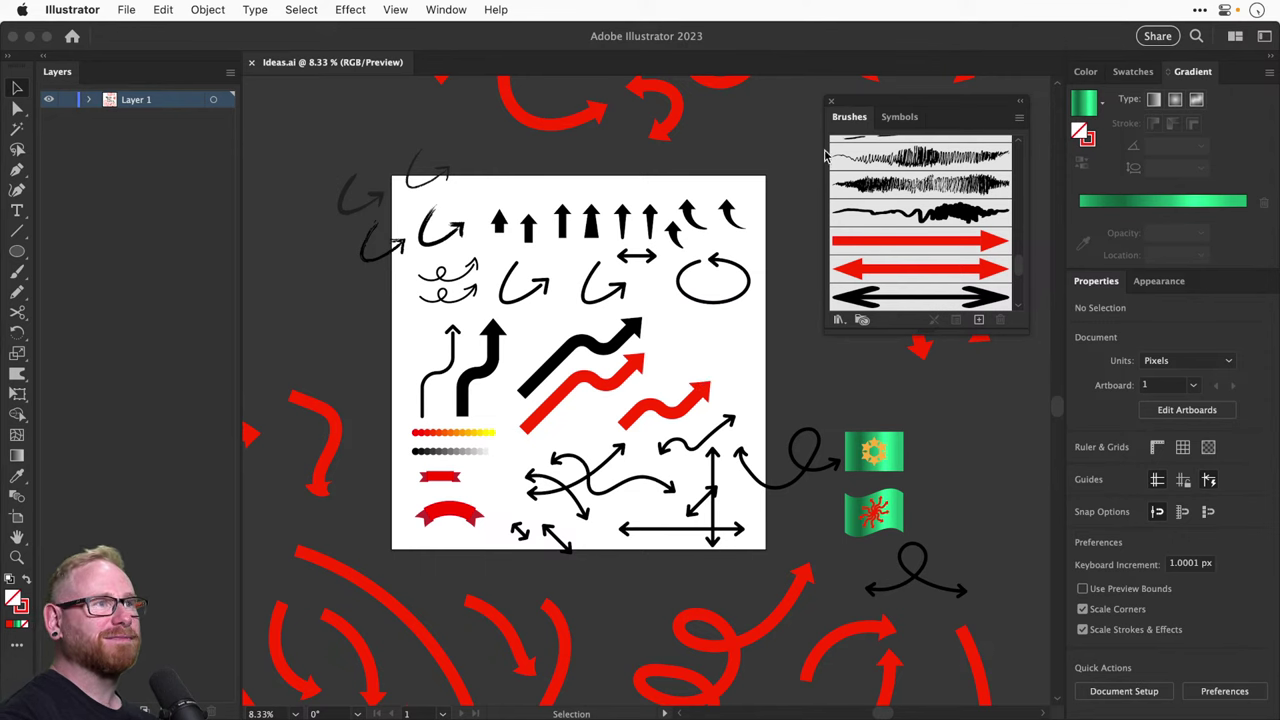
left_click(830, 101)
mouse_move(832, 260)
left_mouse_down()
mouse_move(771, 249)
mouse_move(845, 481)
mouse_move(853, 467)
left_mouse_up()
left_click(657, 322)
left_click_drag(657, 322, 688, 327)
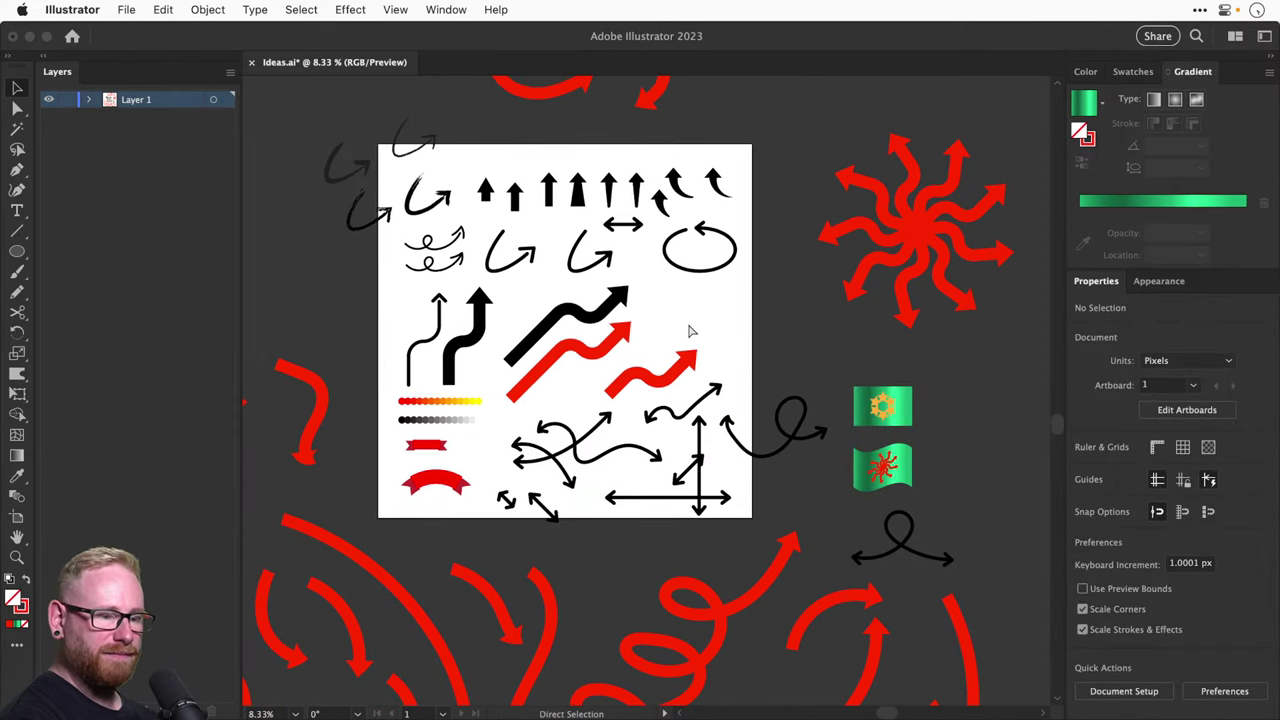
scroll(688, 331, "up", 3)
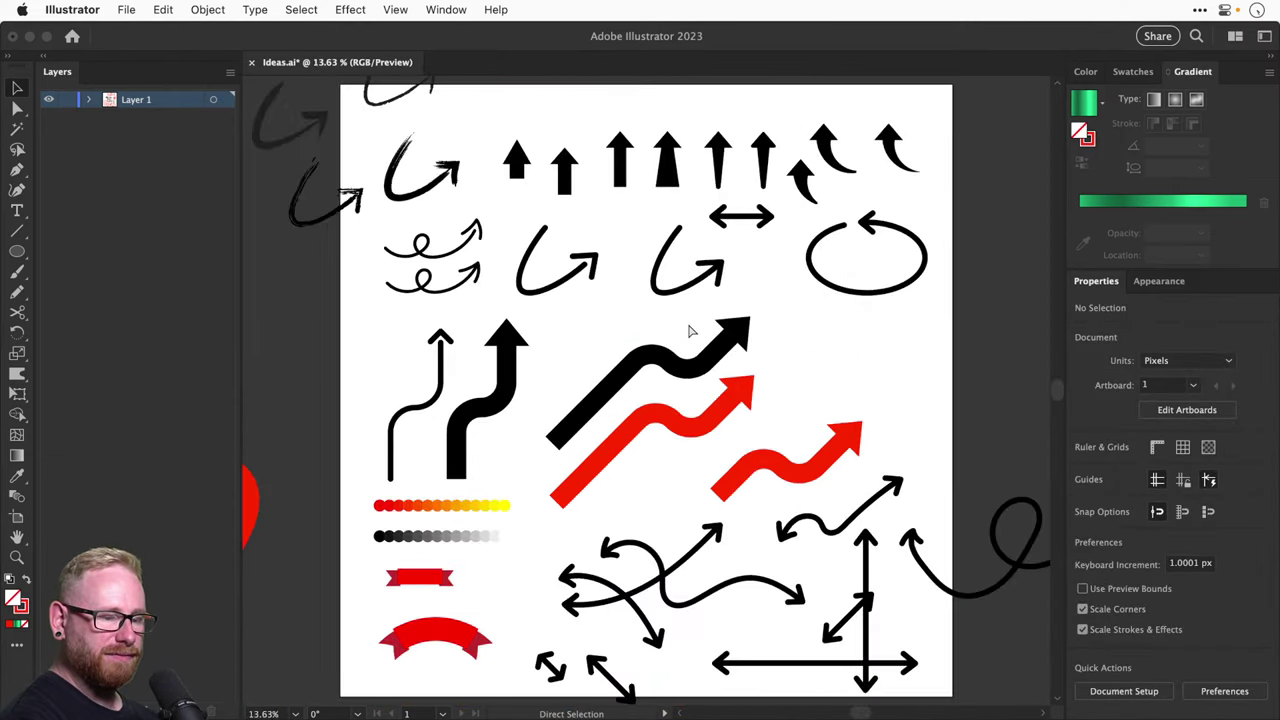
key("v")
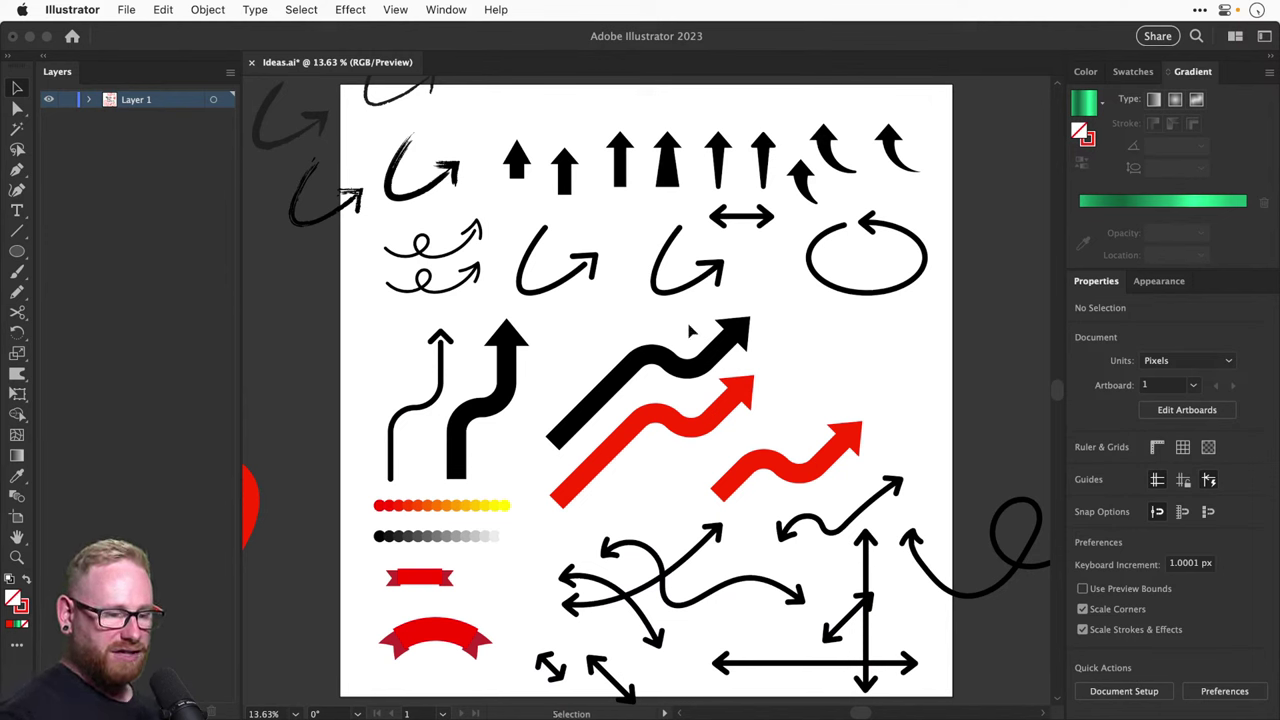
Save Ideas.ai with Cmd+S
key("a")
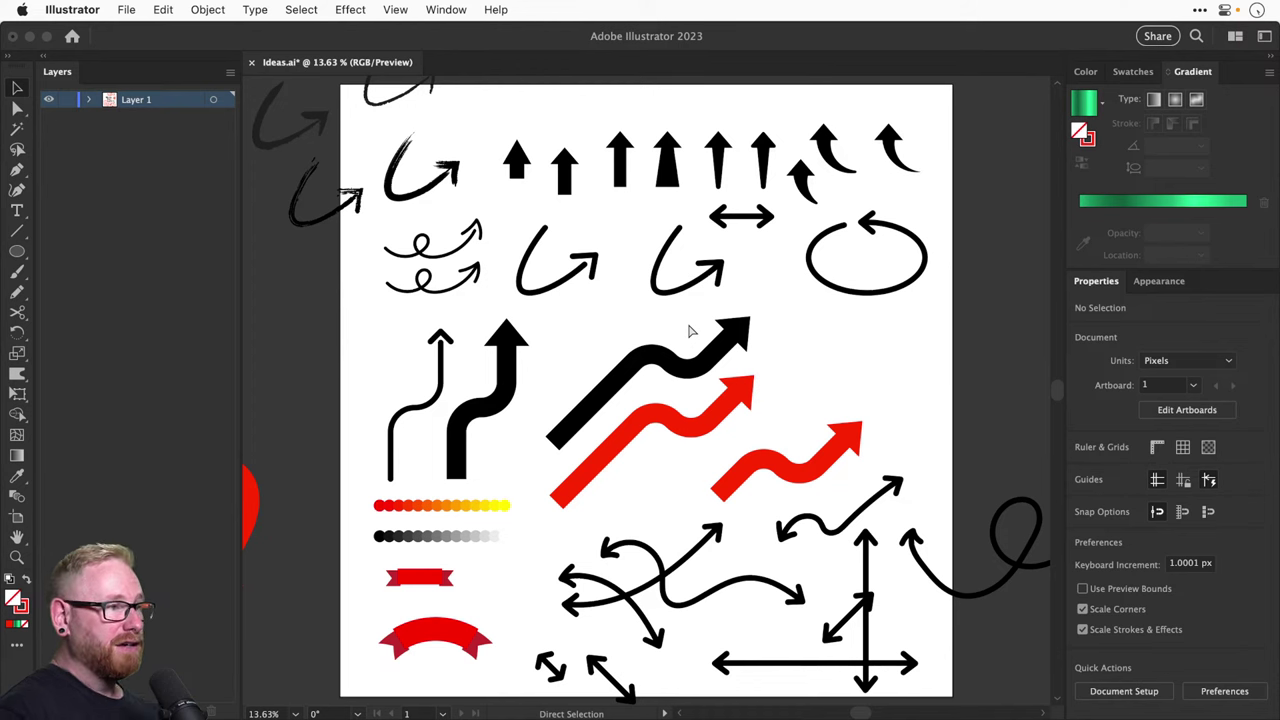
key("super+s")
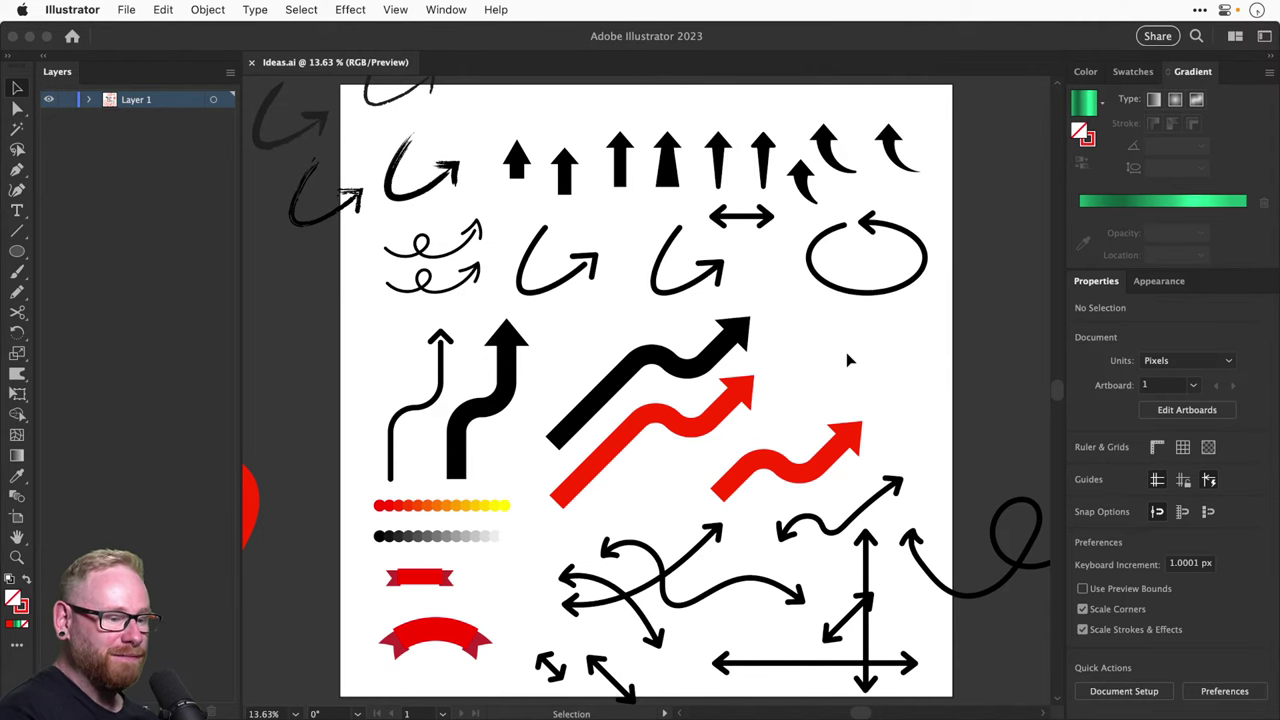
Duplicate the lower red wavy arrow and place the copy near the red starburst
left_click_drag(820, 349, 705, 449)
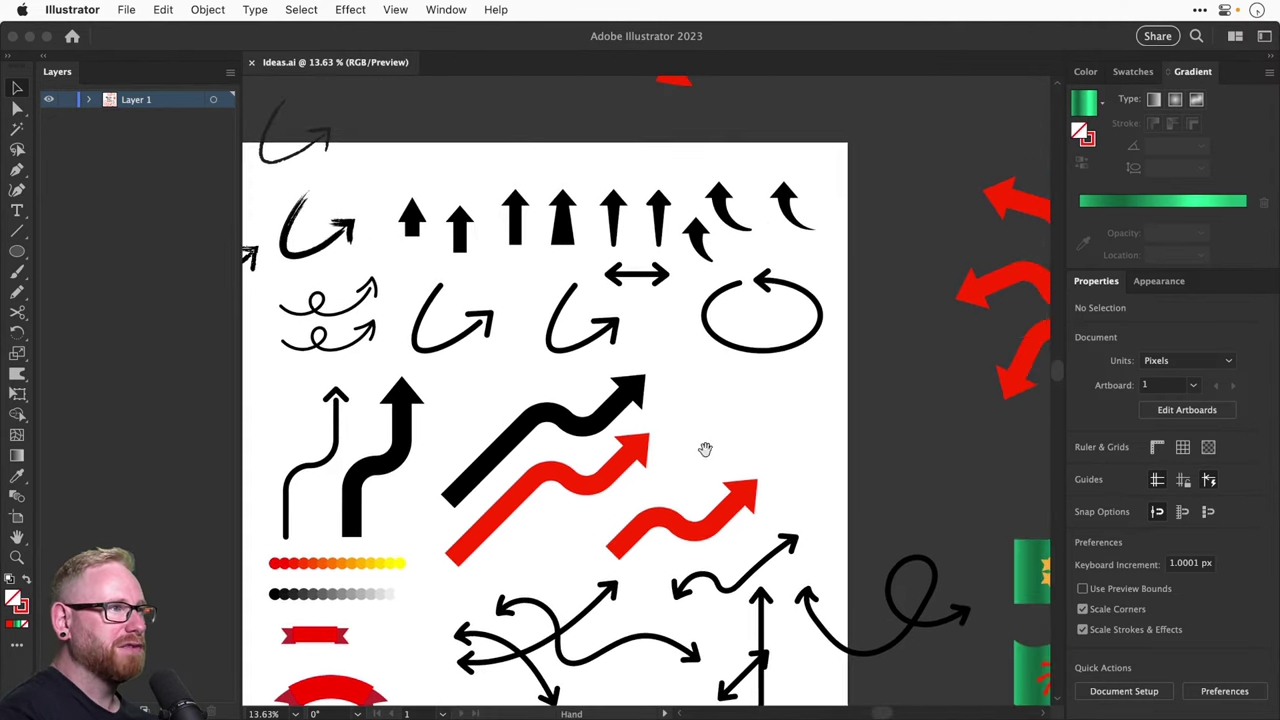
mouse_move(710, 520)
left_mouse_down()
mouse_move(758, 485)
mouse_move(747, 433)
left_mouse_up()
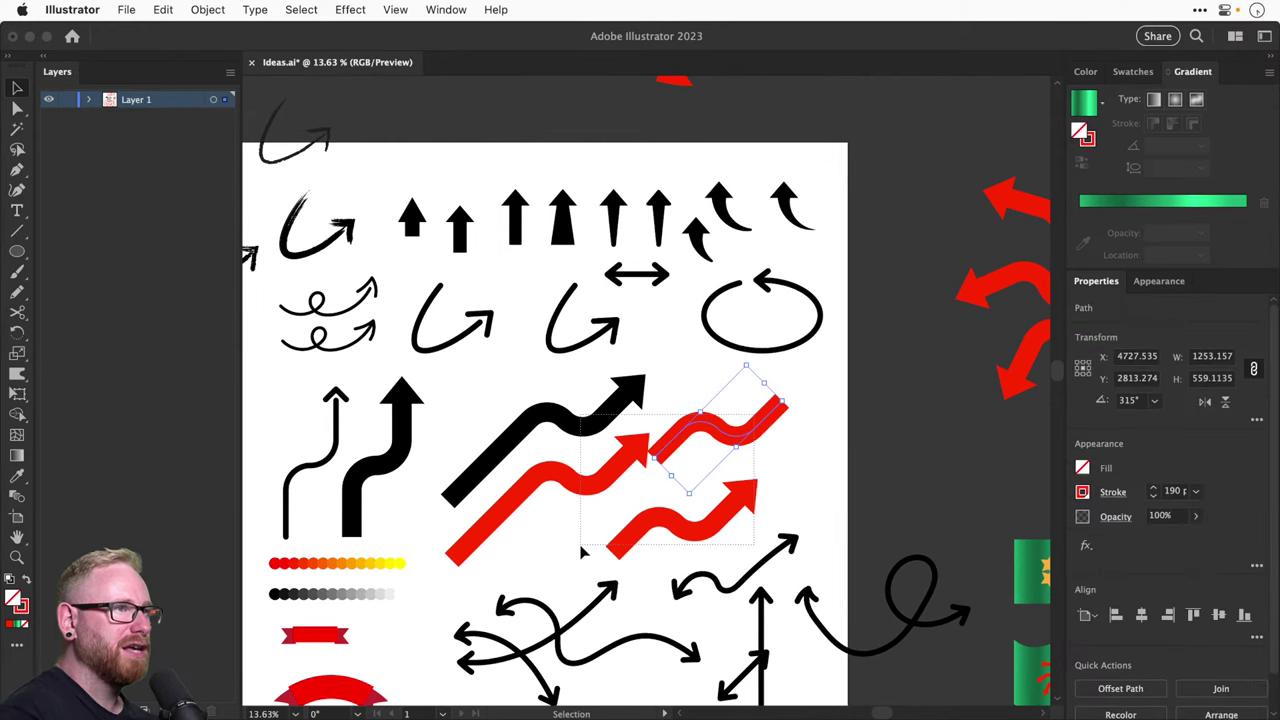
scroll(583, 553, "right", 5)
key("super+shift+a")
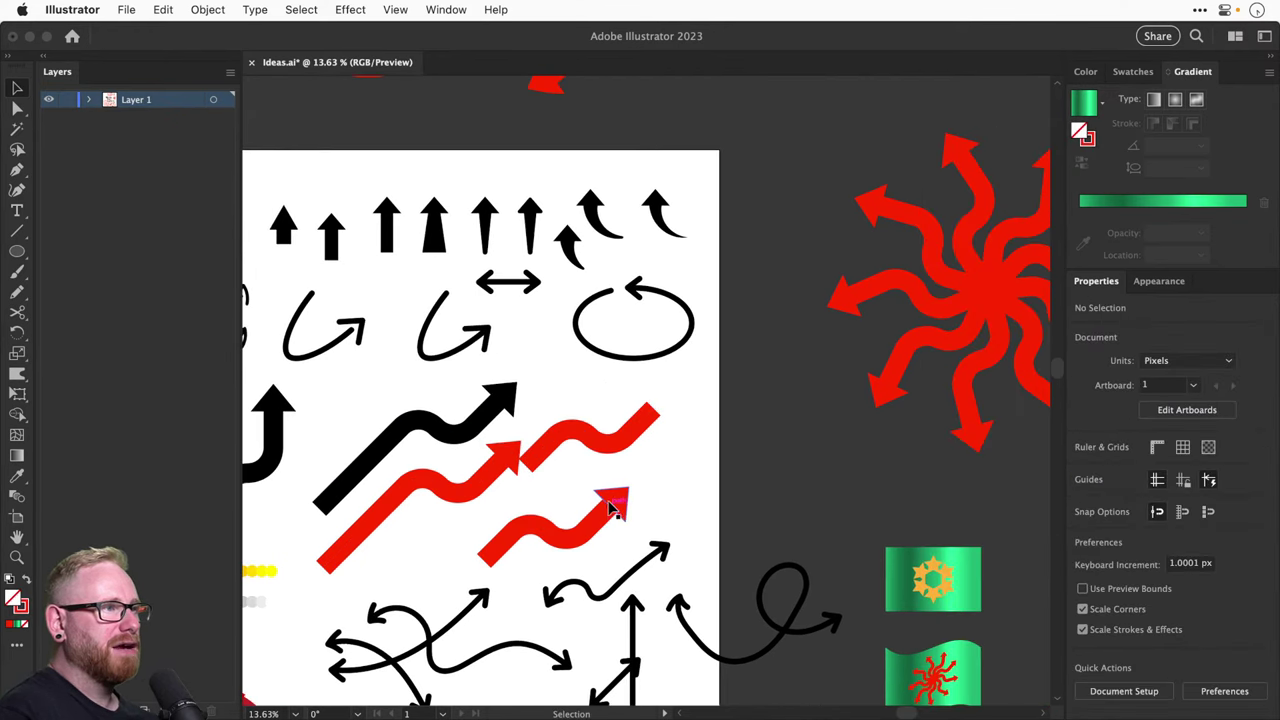
left_click(612, 510)
key("super+shift+a")
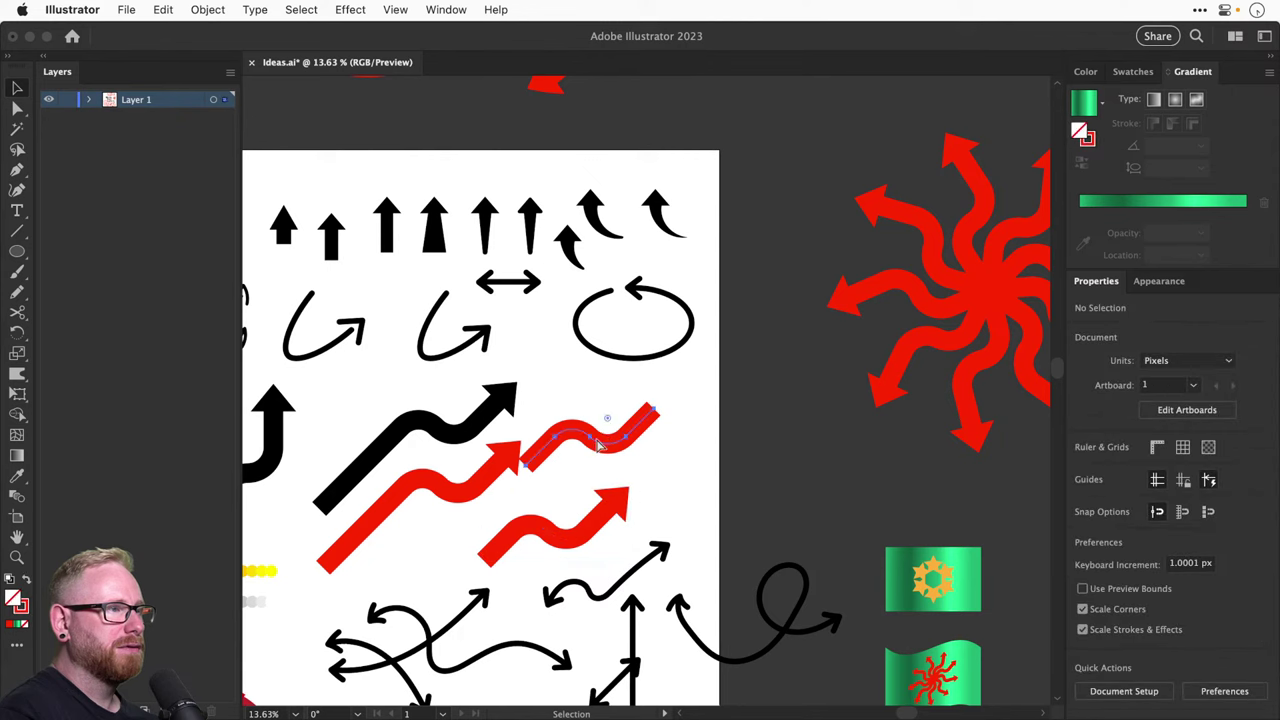
key("super+z")
left_click(592, 512)
left_click_drag(622, 510, 897, 340)
left_click_drag(810, 270, 934, 383)
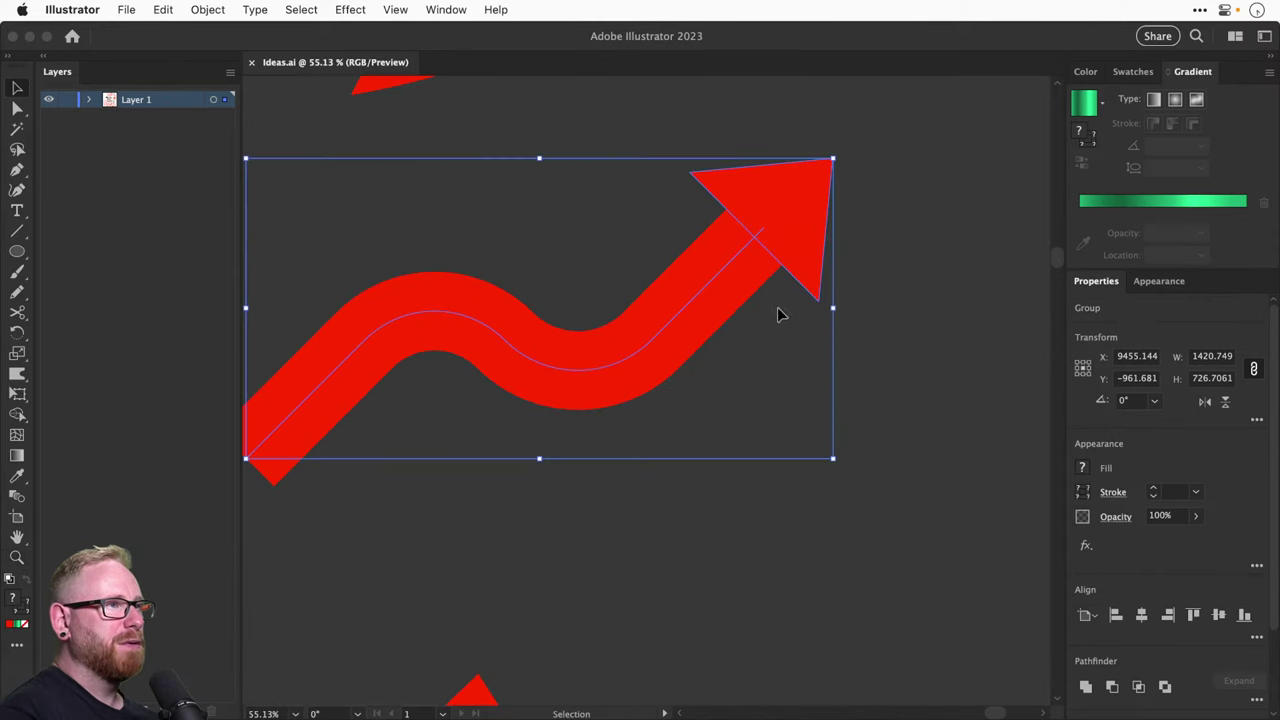
Apply a 3D Extrude & Bevel effect to the arrow copy with 172 px depth
left_click(352, 11)
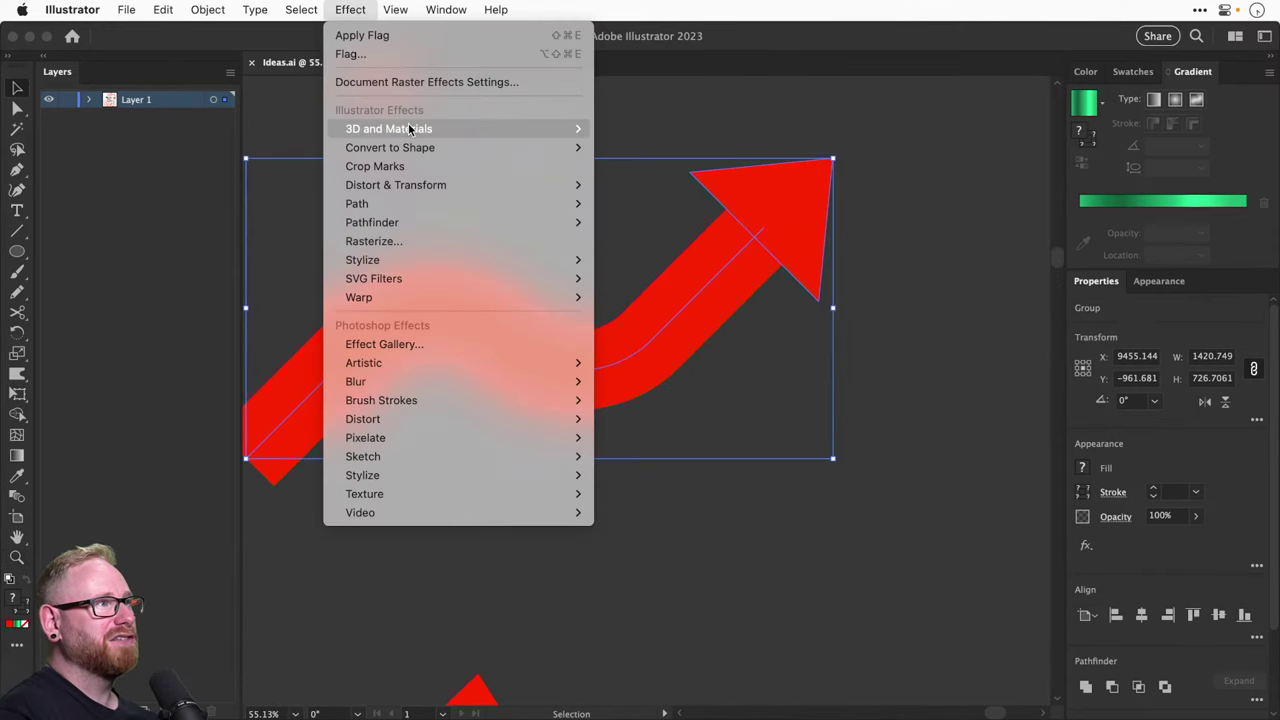
mouse_move(408, 125)
left_click(657, 132)
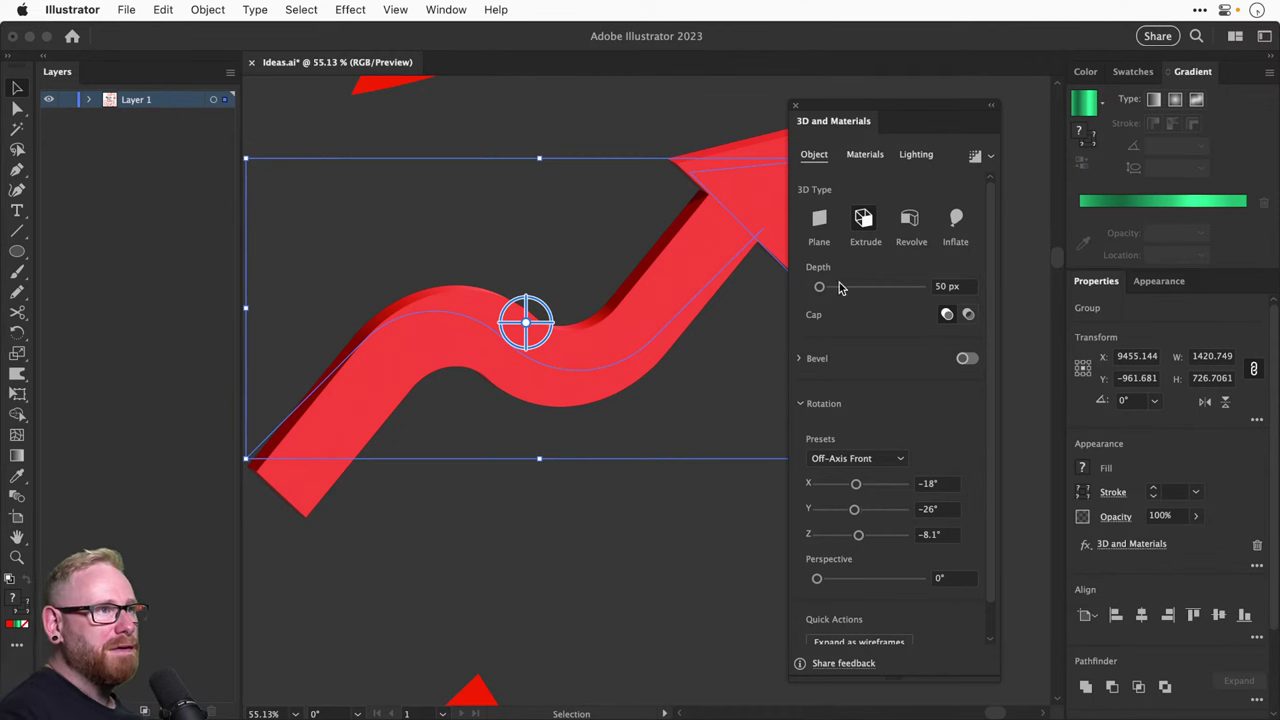
left_click_drag(826, 287, 826, 290)
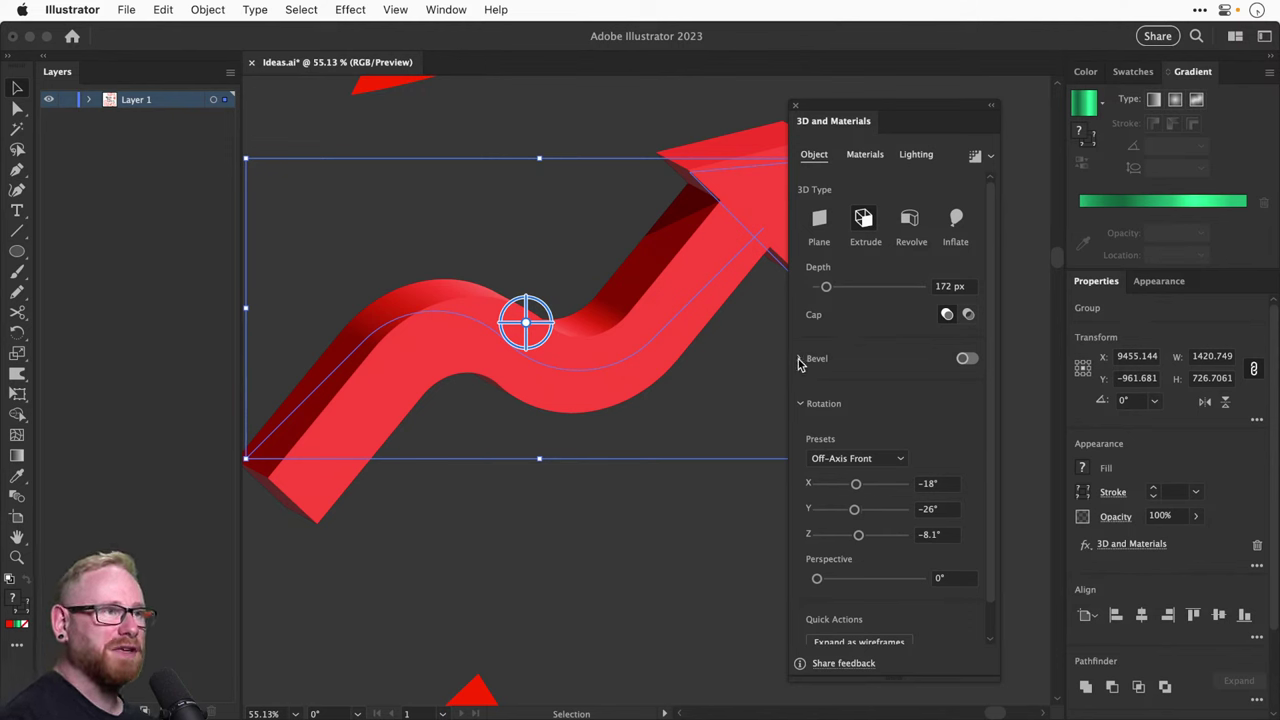
Turn on a Round bevel with 2% width, 2% height and 1 repeat
left_click(800, 360)
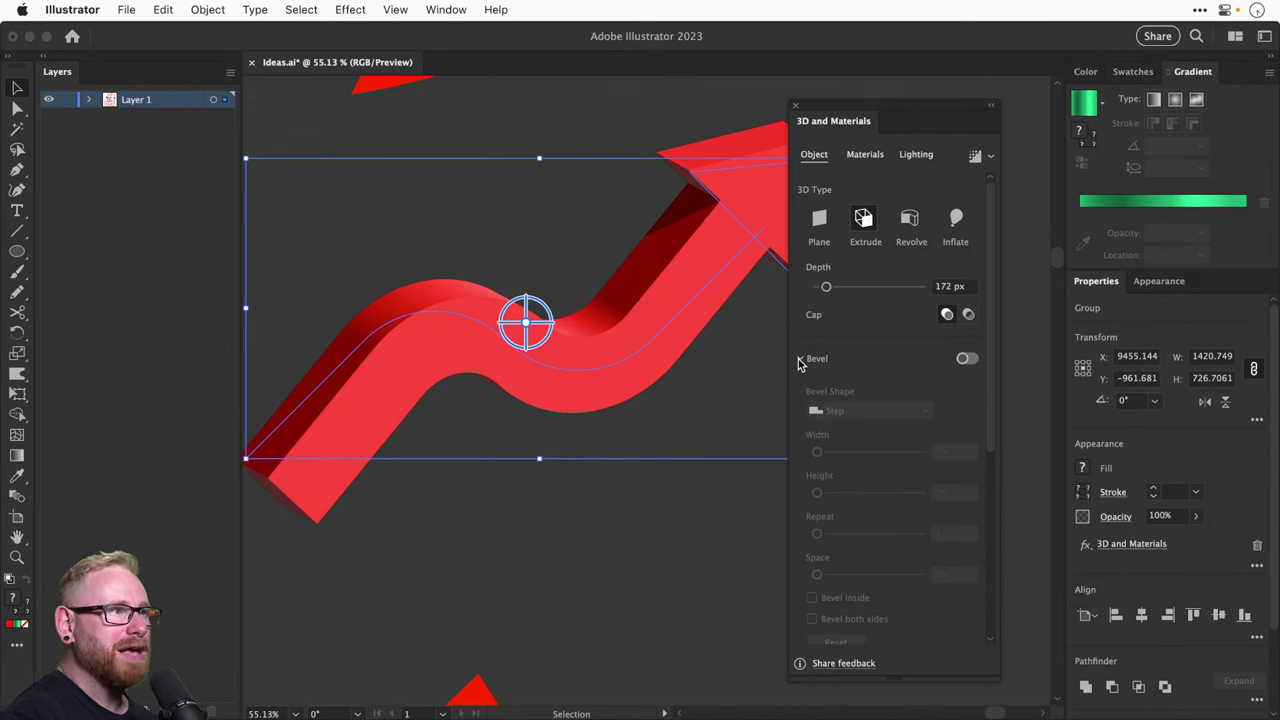
left_click(966, 358)
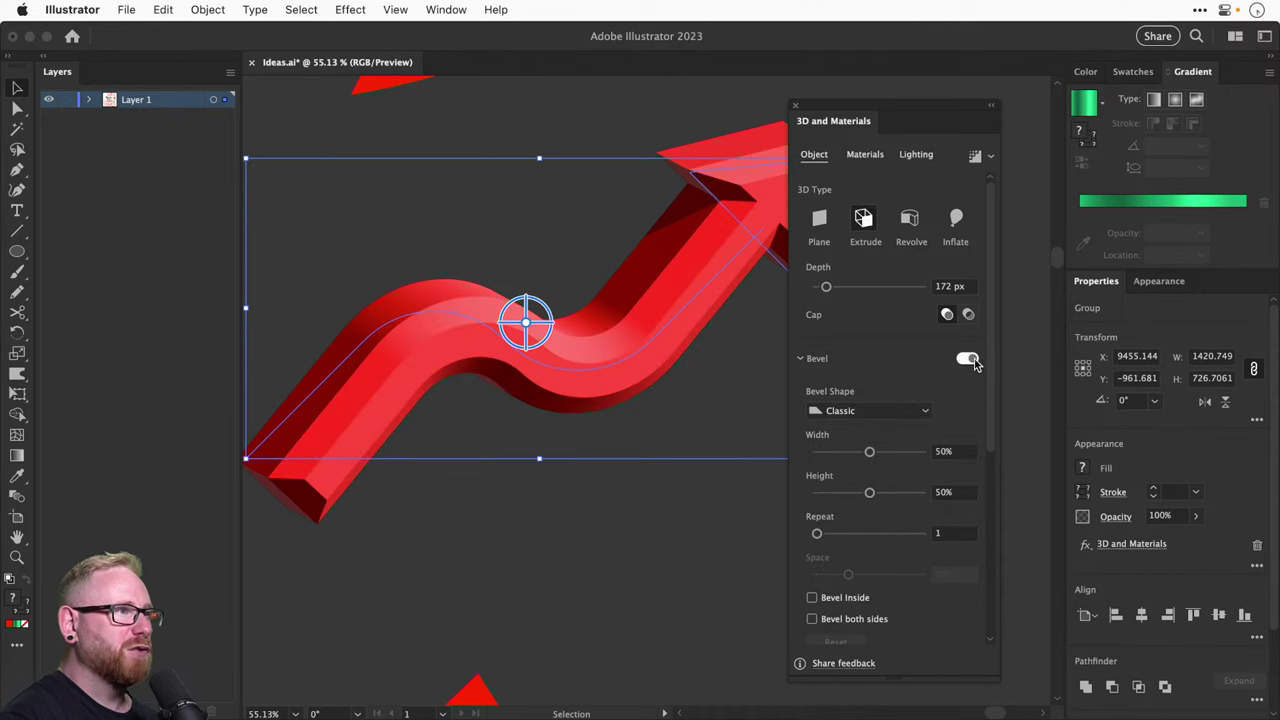
left_click(852, 411)
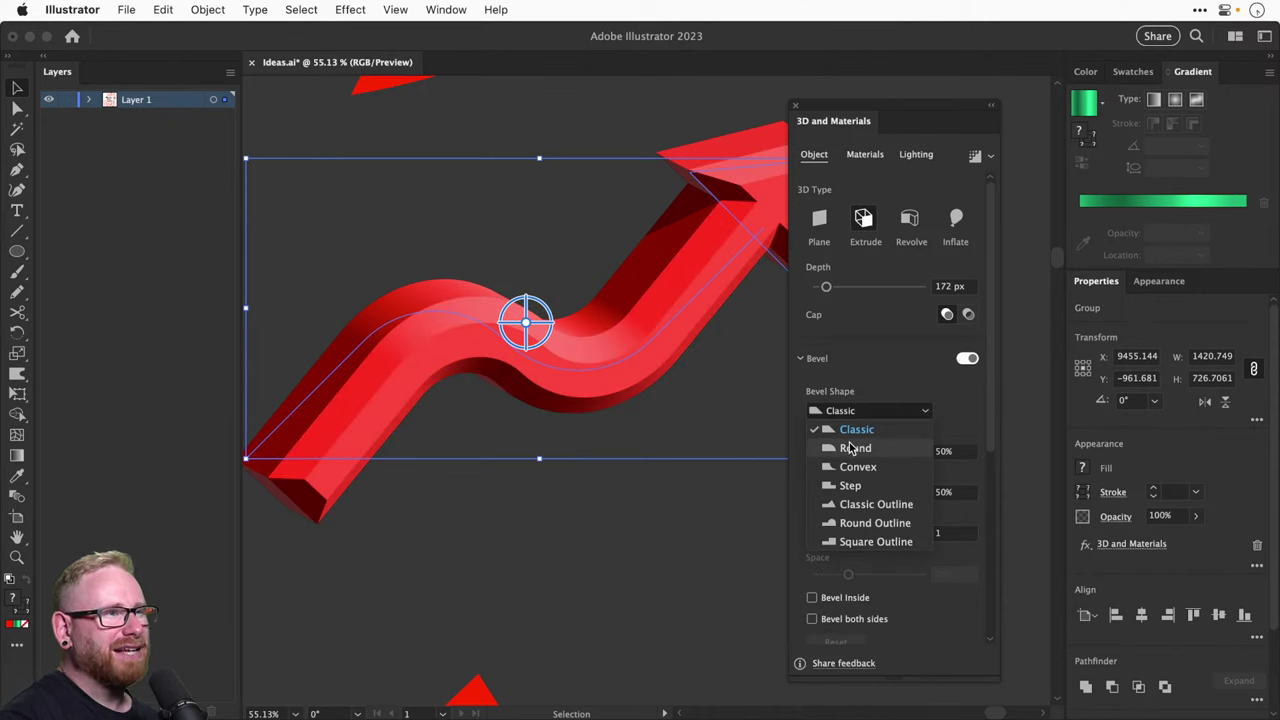
left_click(851, 449)
left_click(950, 451)
type("2")
key("Tab")
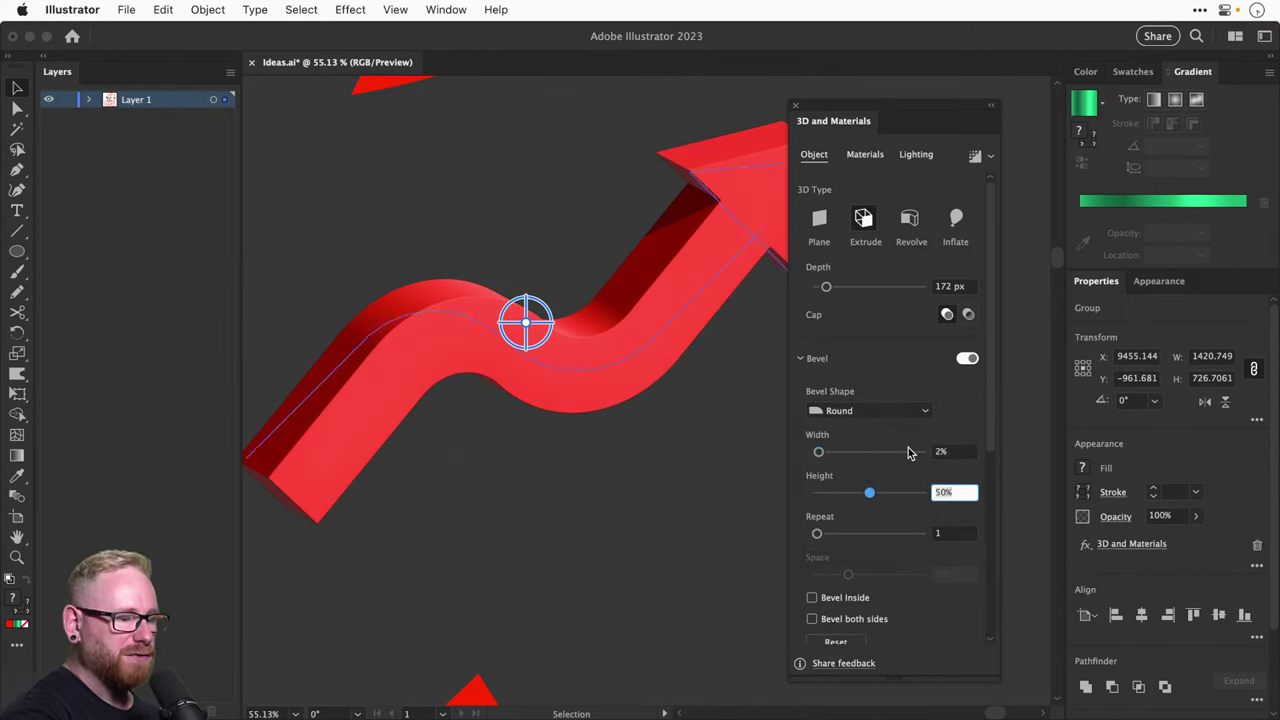
type("2")
key("Tab")
type("1")
key("Return")
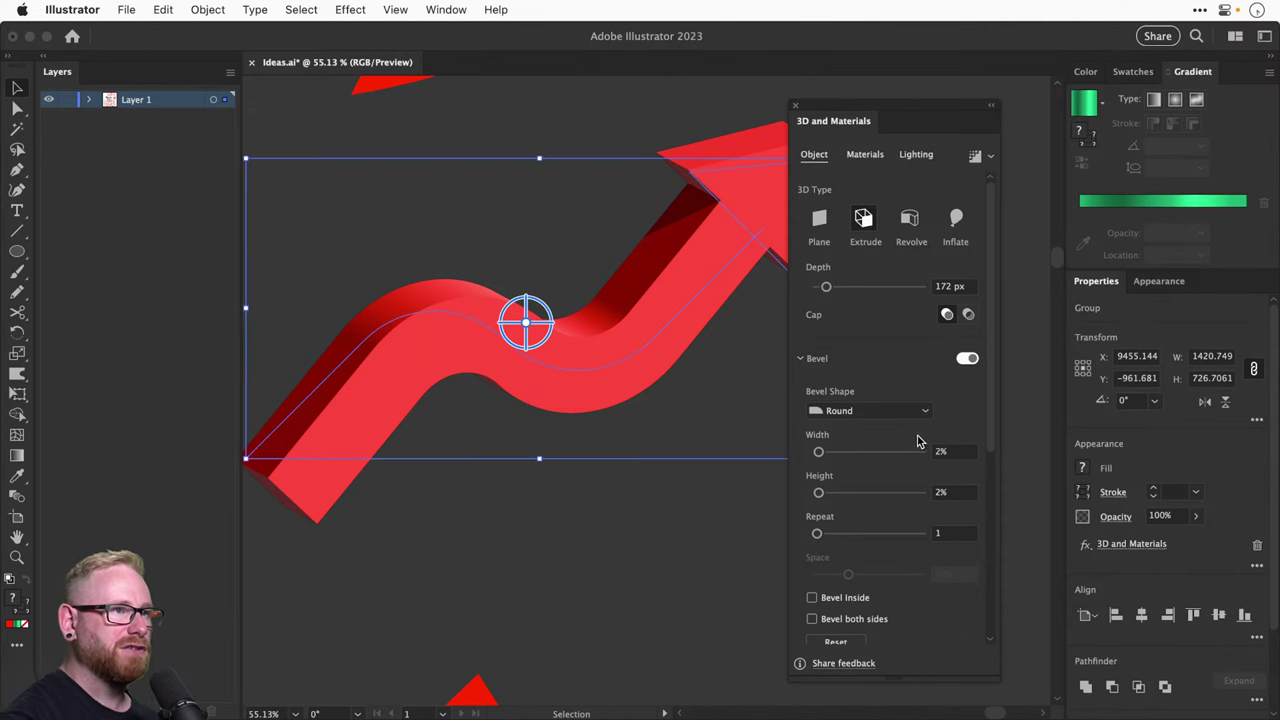
Increase the bevel width and height to 20%
left_click(945, 452)
type("20")
key("Tab")
type("20")
key("Tab")
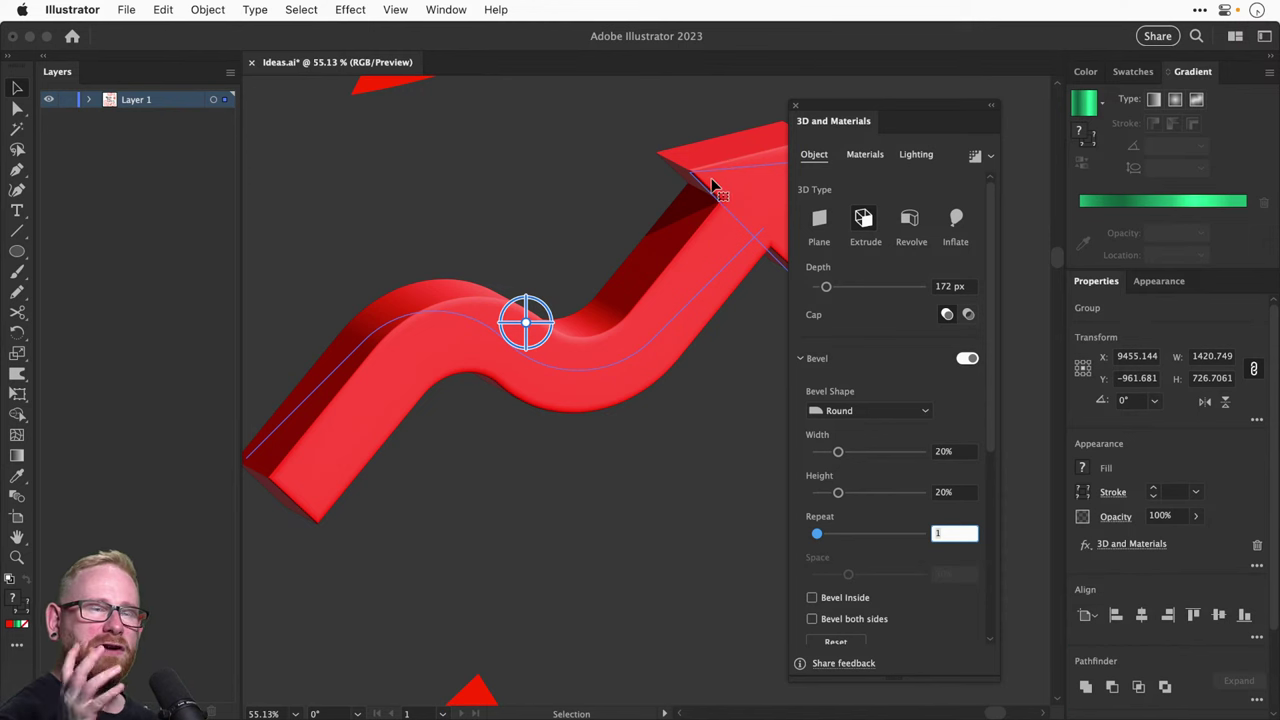
Try Inflate, revert to Extrude, bevel both sides and tilt the arrow
left_click(956, 220)
left_click(864, 220)
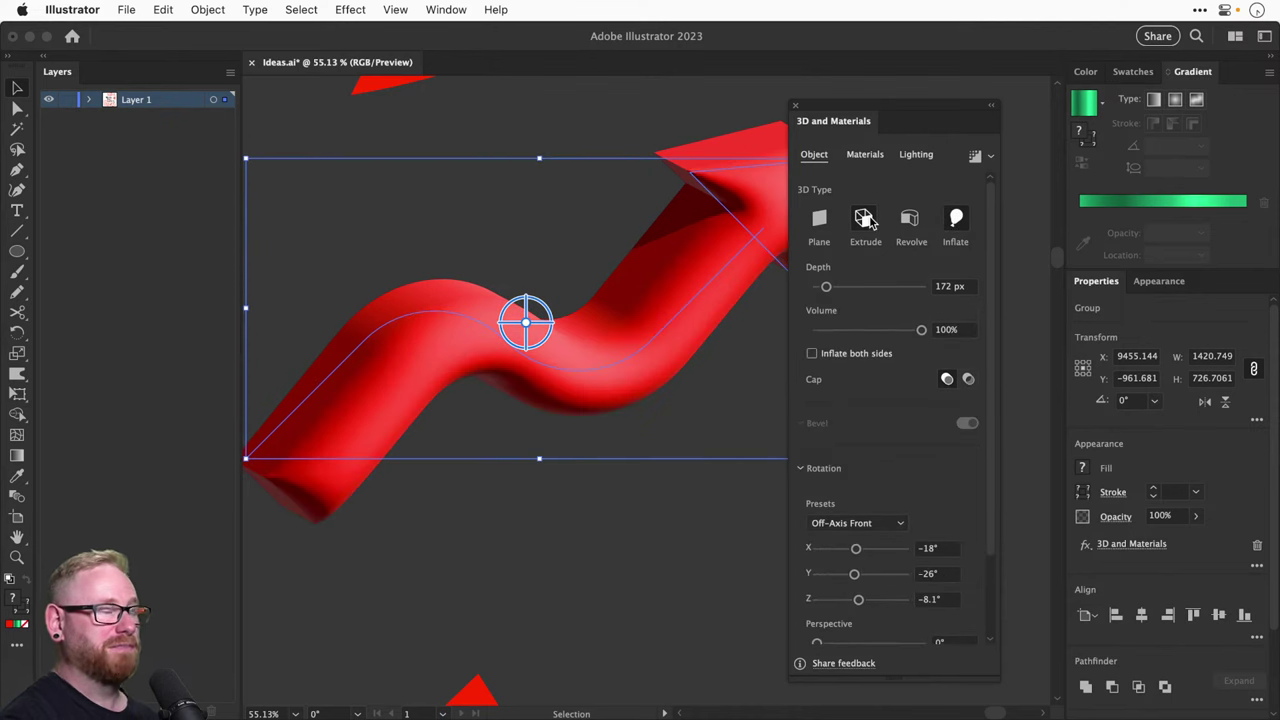
left_click(965, 360)
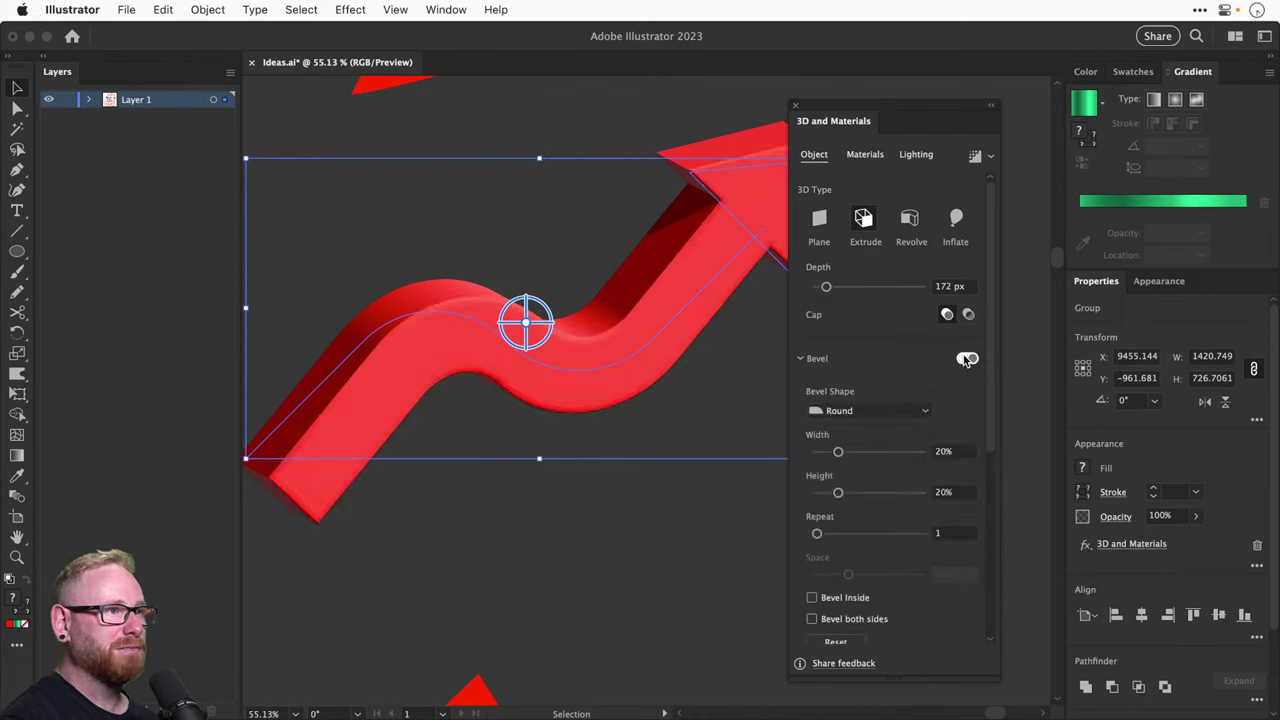
left_click(848, 621)
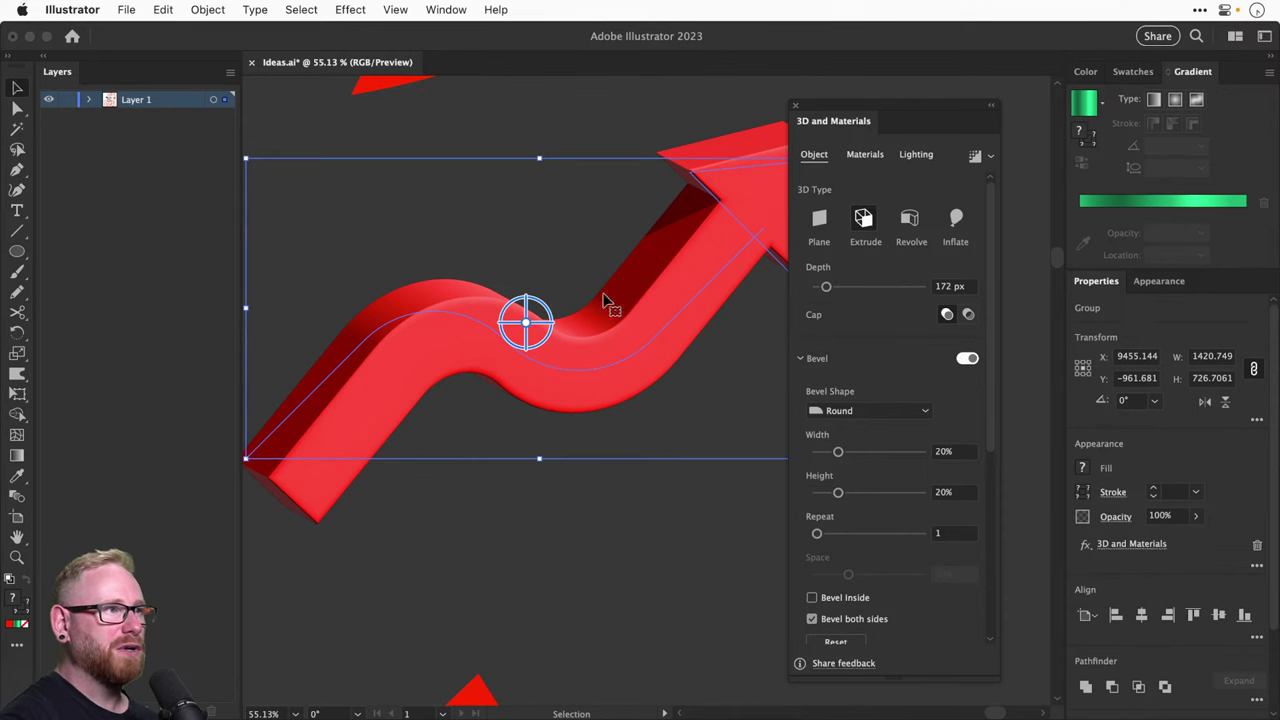
mouse_move(538, 333)
left_mouse_down()
mouse_move(526, 320)
mouse_move(594, 317)
mouse_move(634, 257)
mouse_move(558, 289)
mouse_move(579, 438)
mouse_move(582, 300)
mouse_move(546, 296)
mouse_move(541, 326)
left_mouse_up()
Render the arrow with Medium-quality ray tracing, remembered for all objects
left_click(991, 156)
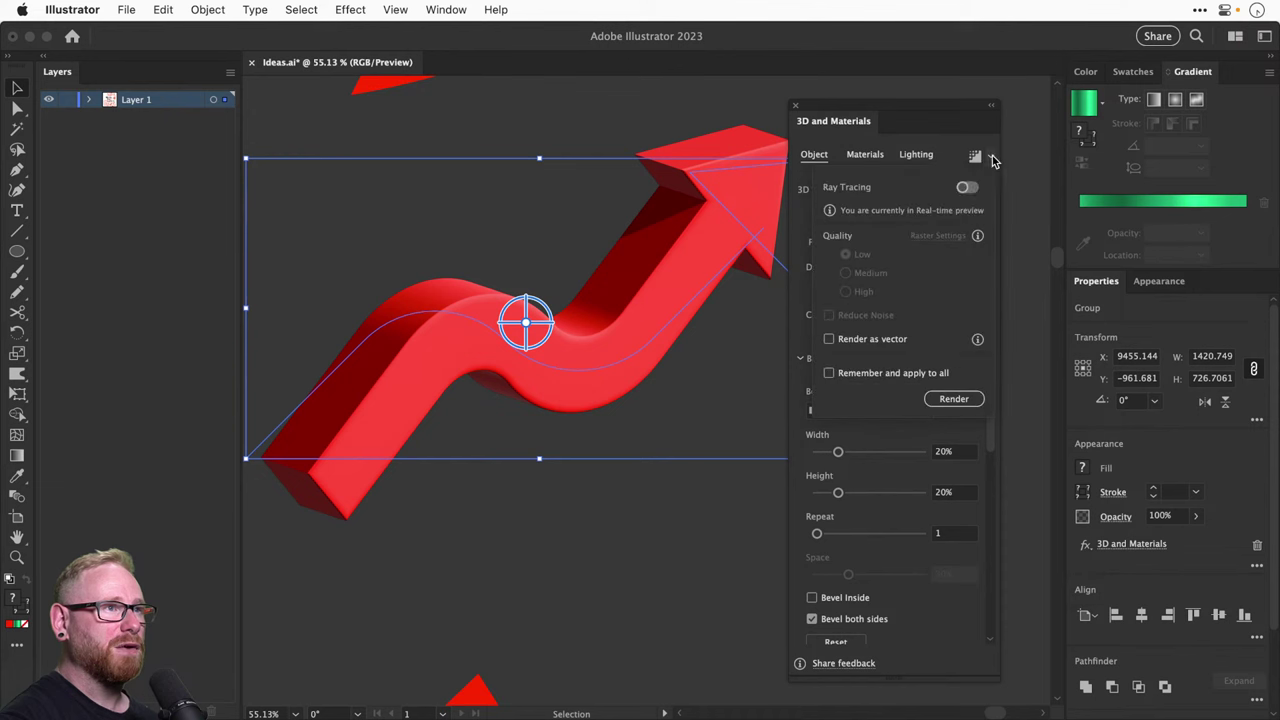
left_click(965, 187)
left_click(847, 273)
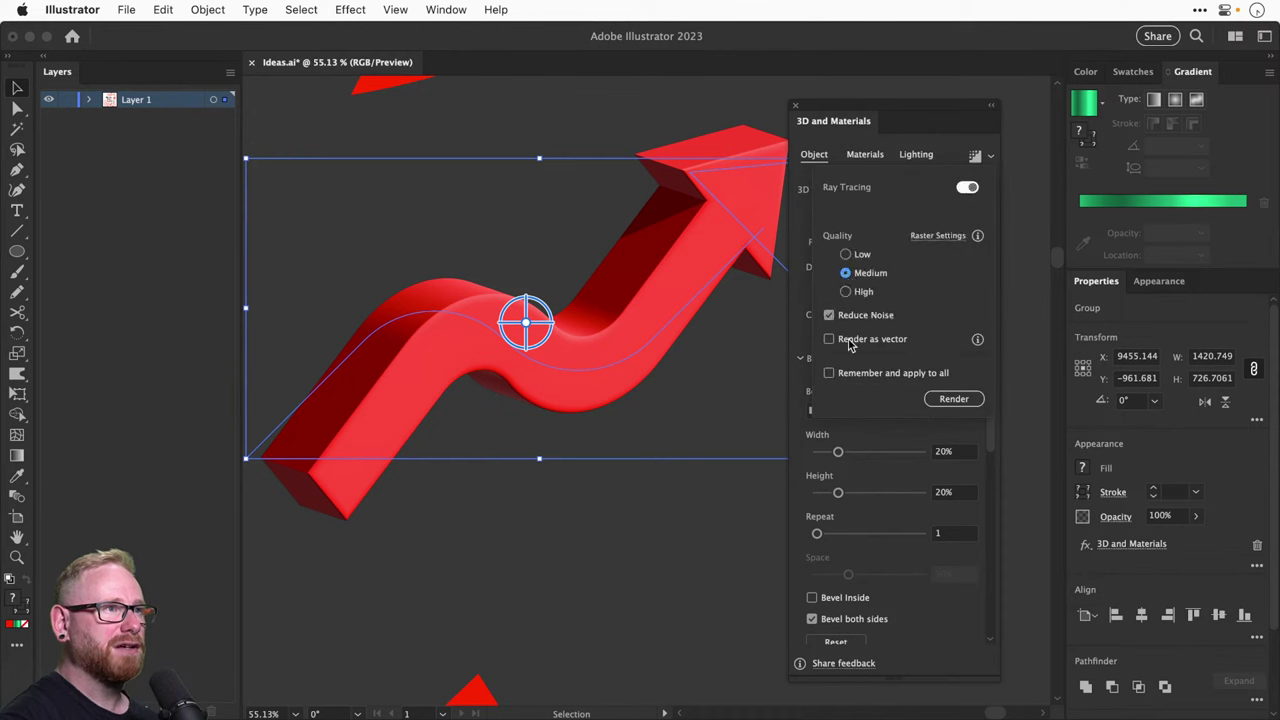
left_click(867, 377)
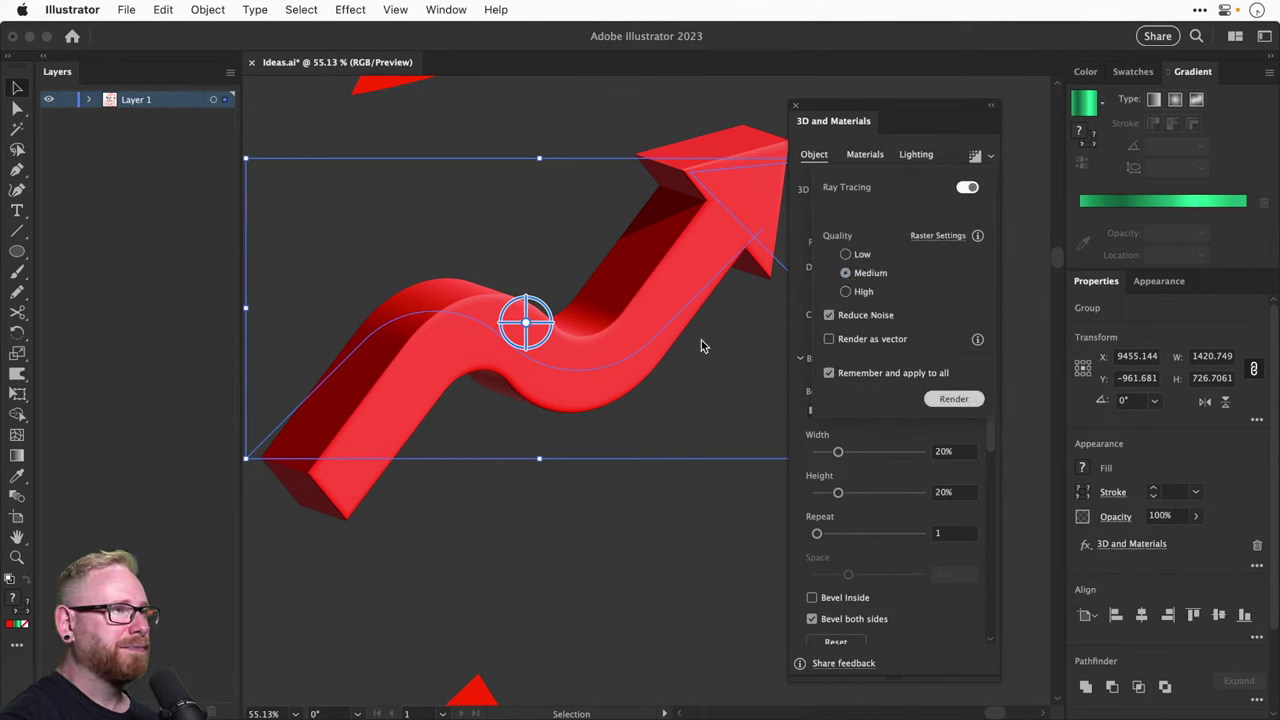
left_click(693, 278)
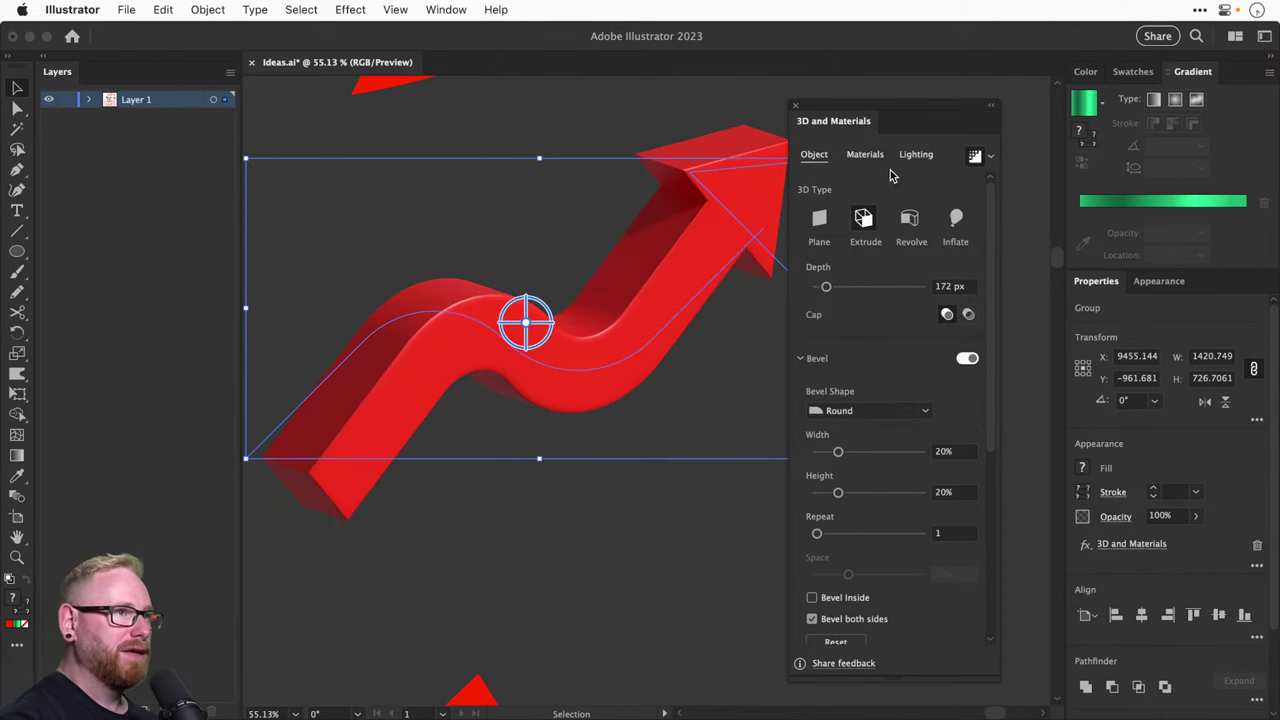
Preview Right lighting, settle on the Top Left preset, then close 3D and Materials and deselect
left_click(916, 155)
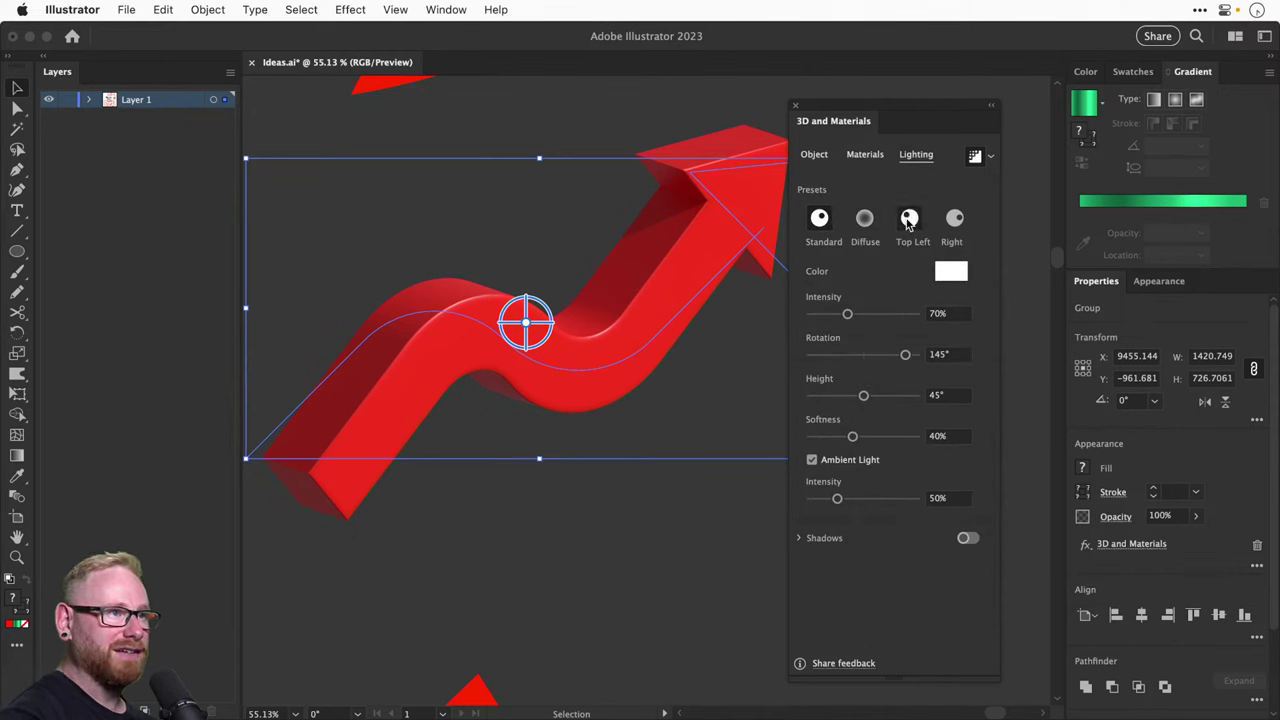
left_click(955, 219)
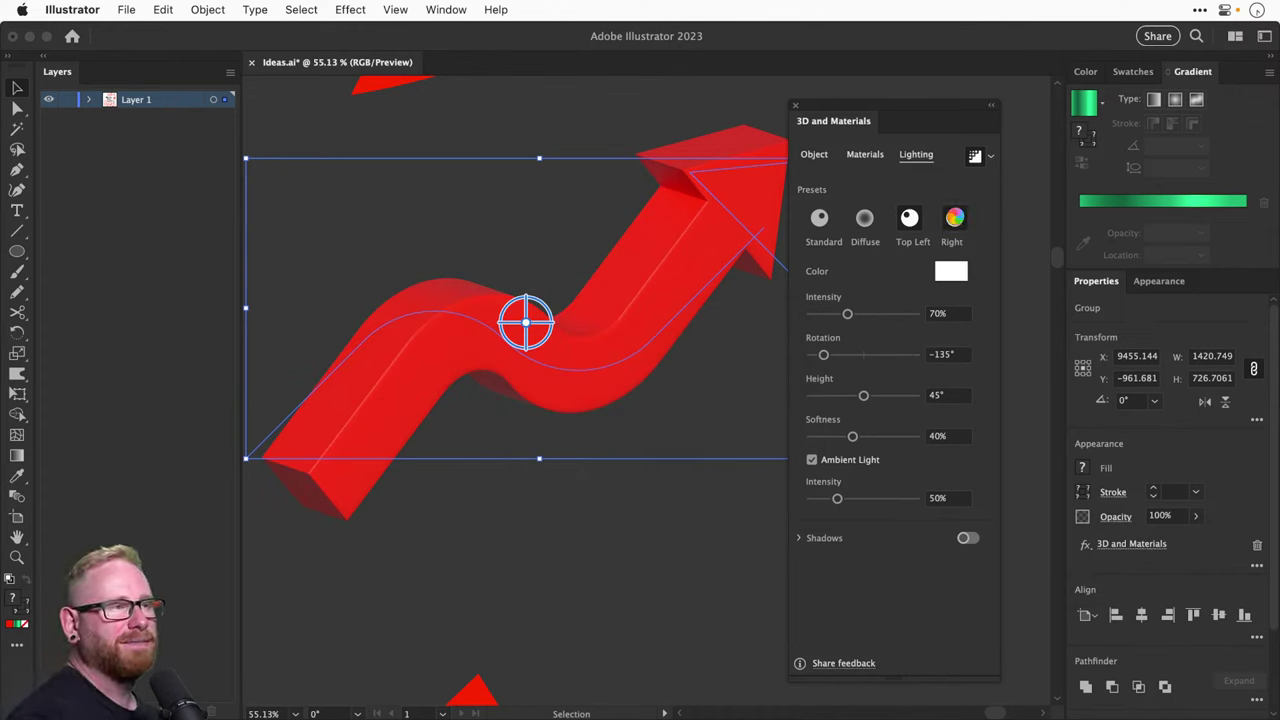
left_click(955, 218)
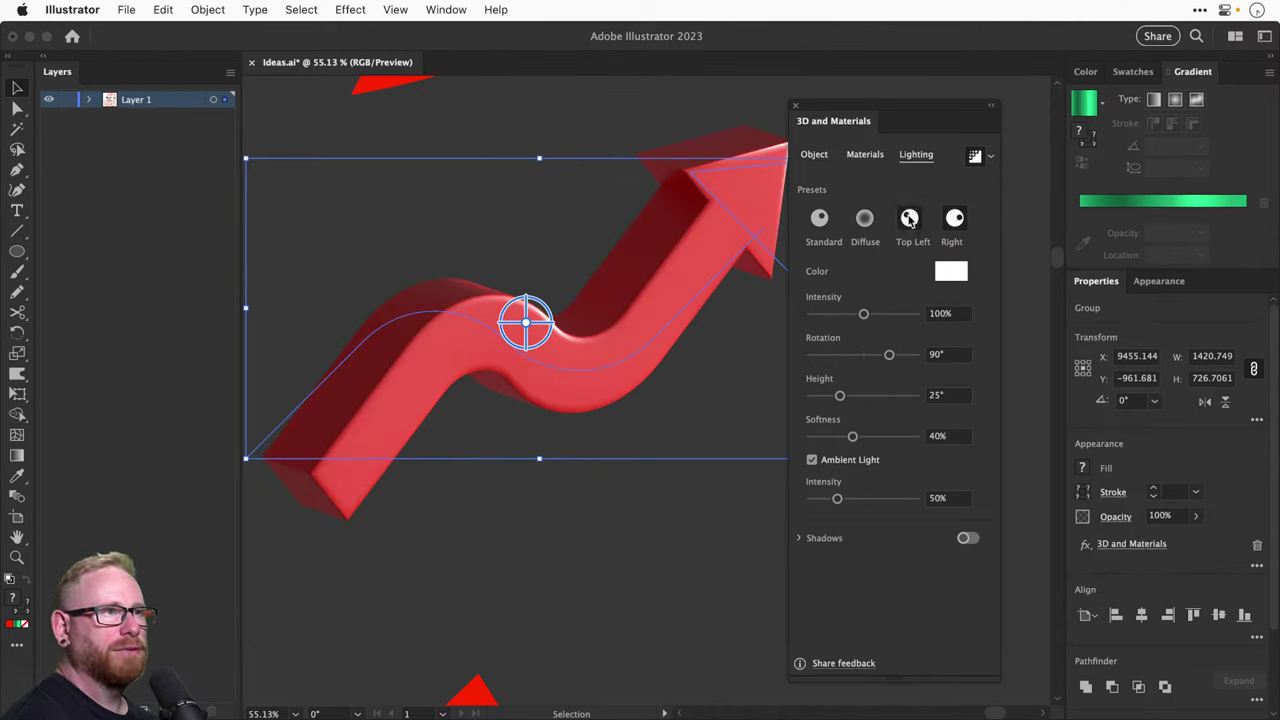
left_click(909, 218)
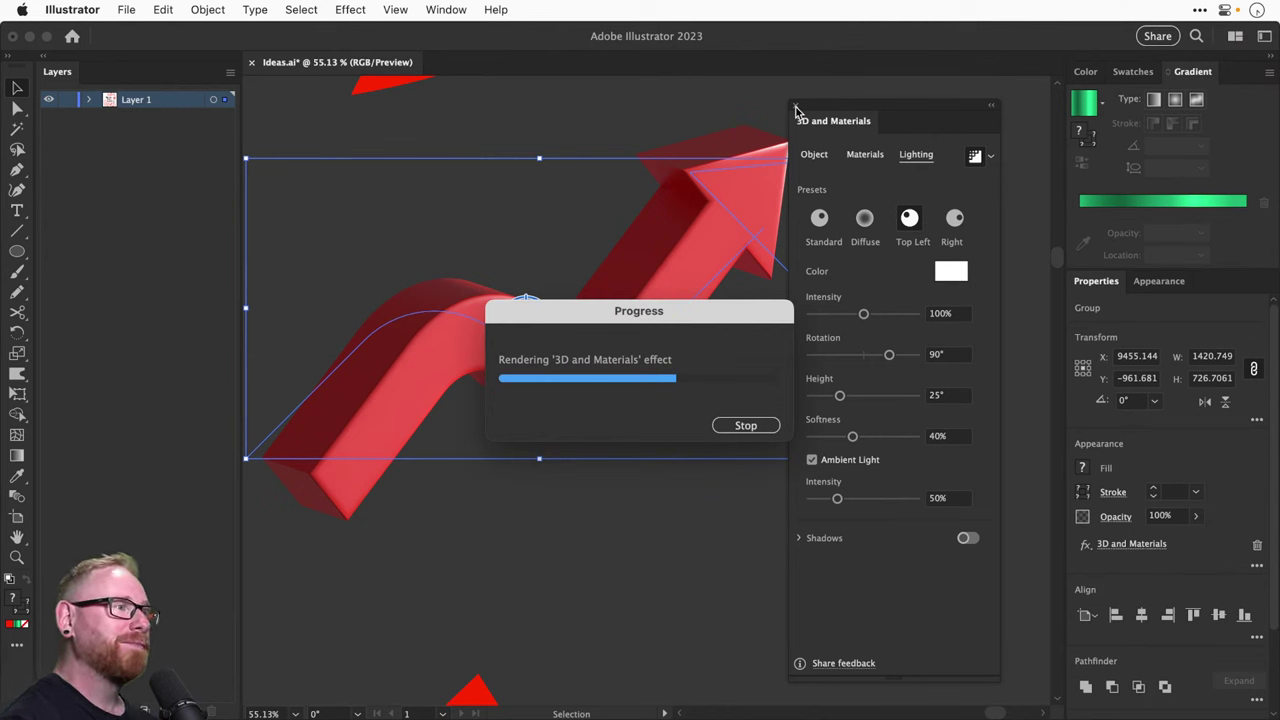
left_click(797, 105)
left_click(871, 149)
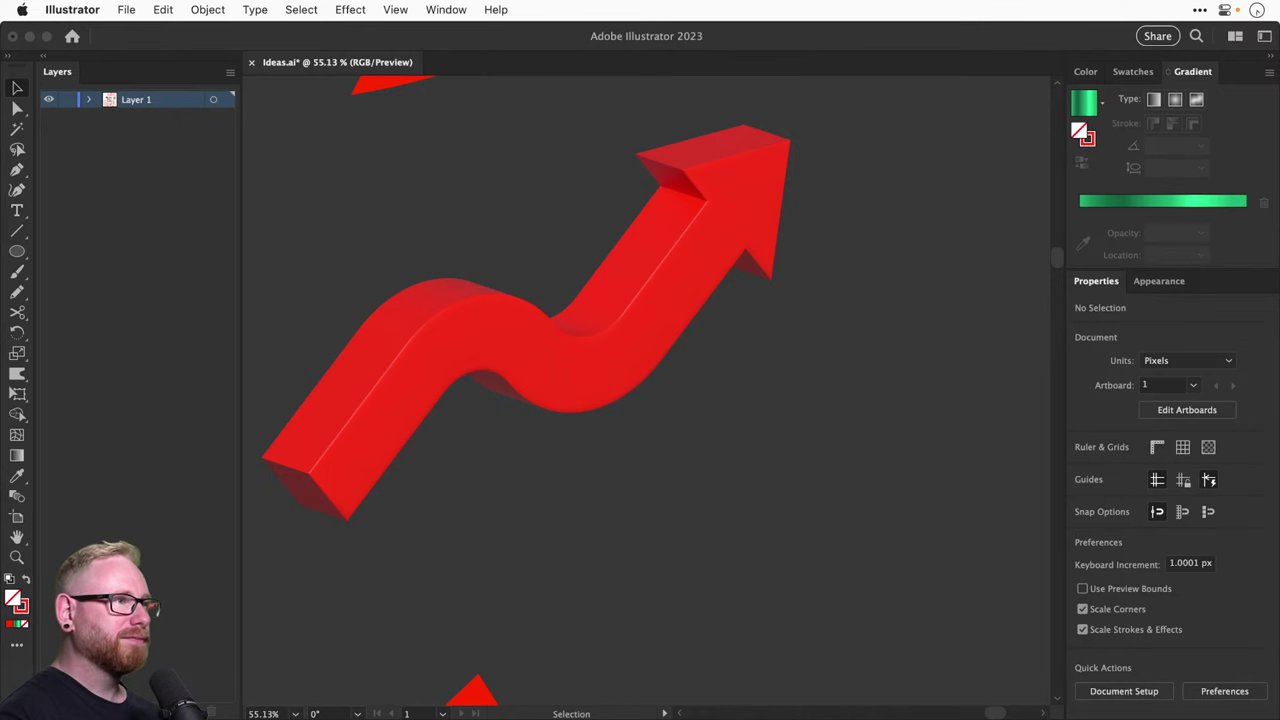
Zoom out, direct-select the arrow's underlying path and colour it with the blue swatch
key("super+minus")
key("super+minus")
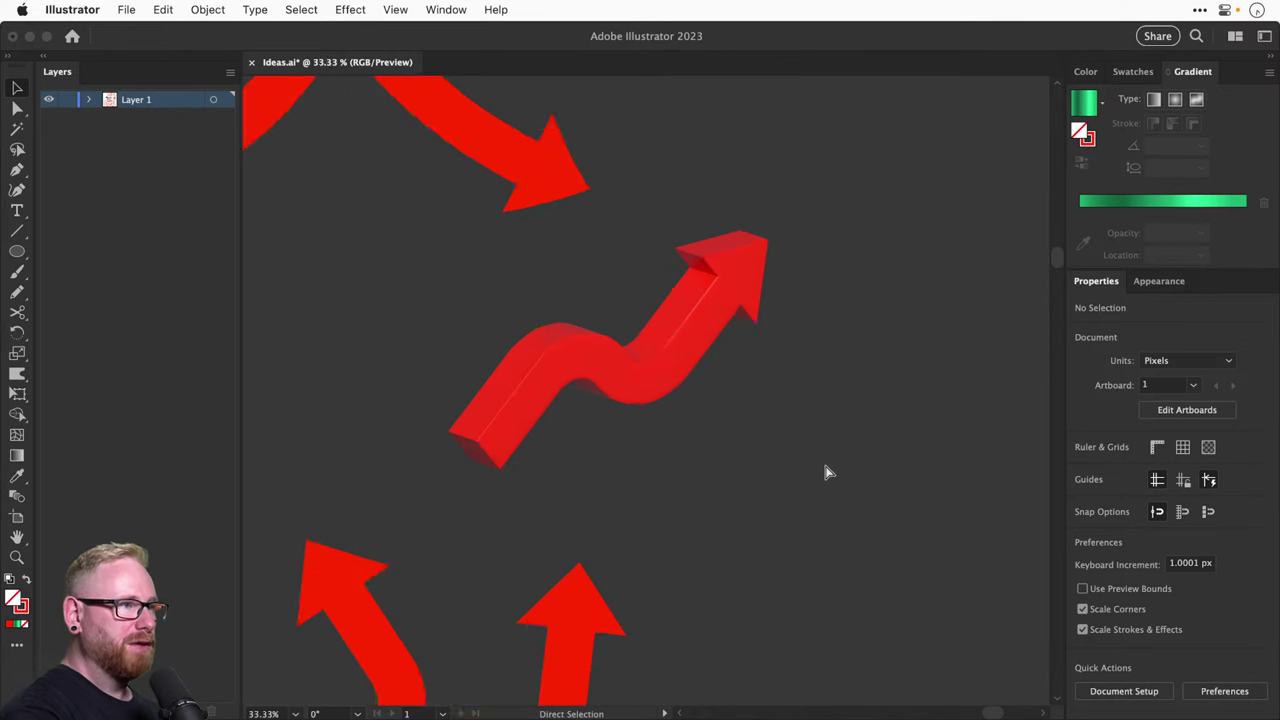
key("super+minus")
left_click(712, 412)
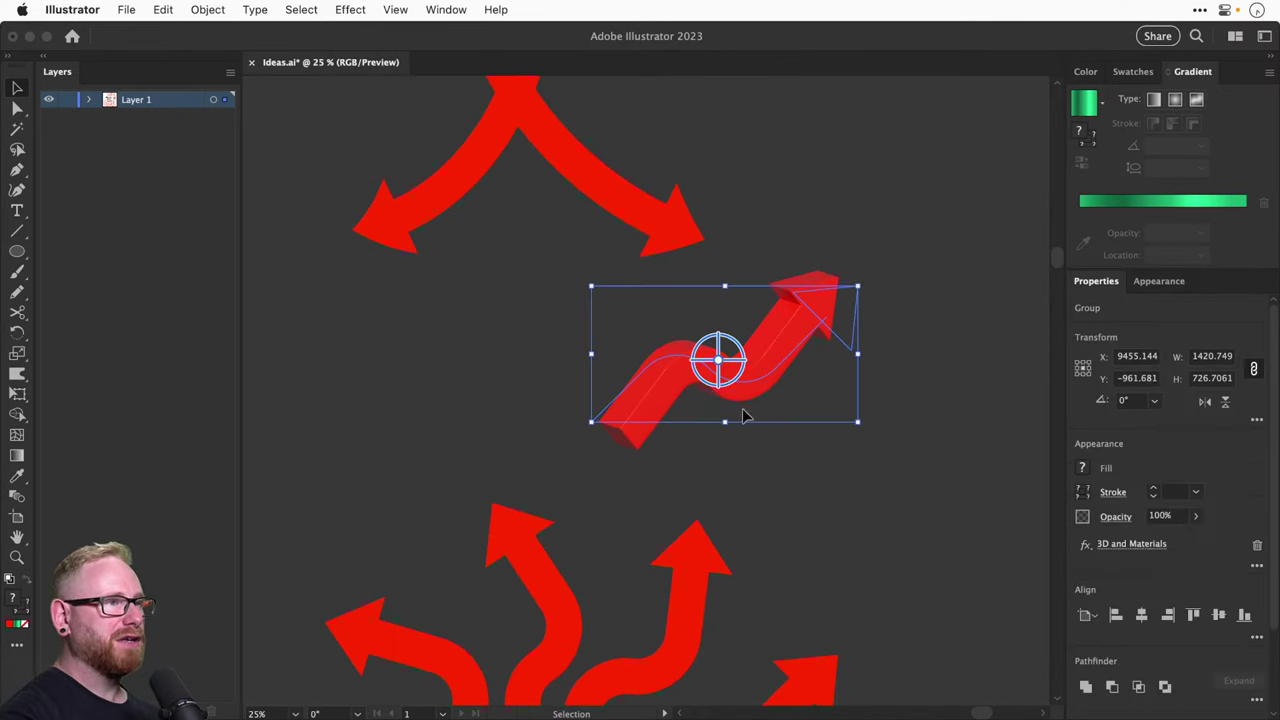
key("a")
left_click(903, 206)
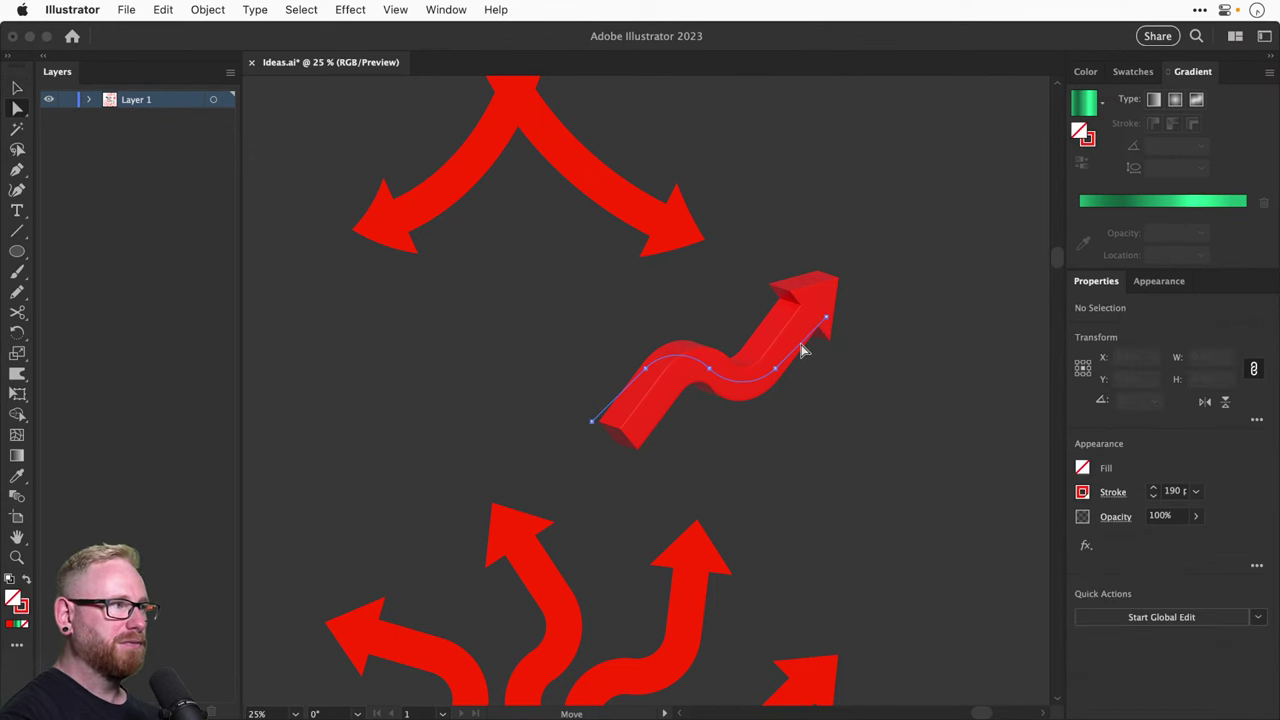
left_click(803, 350)
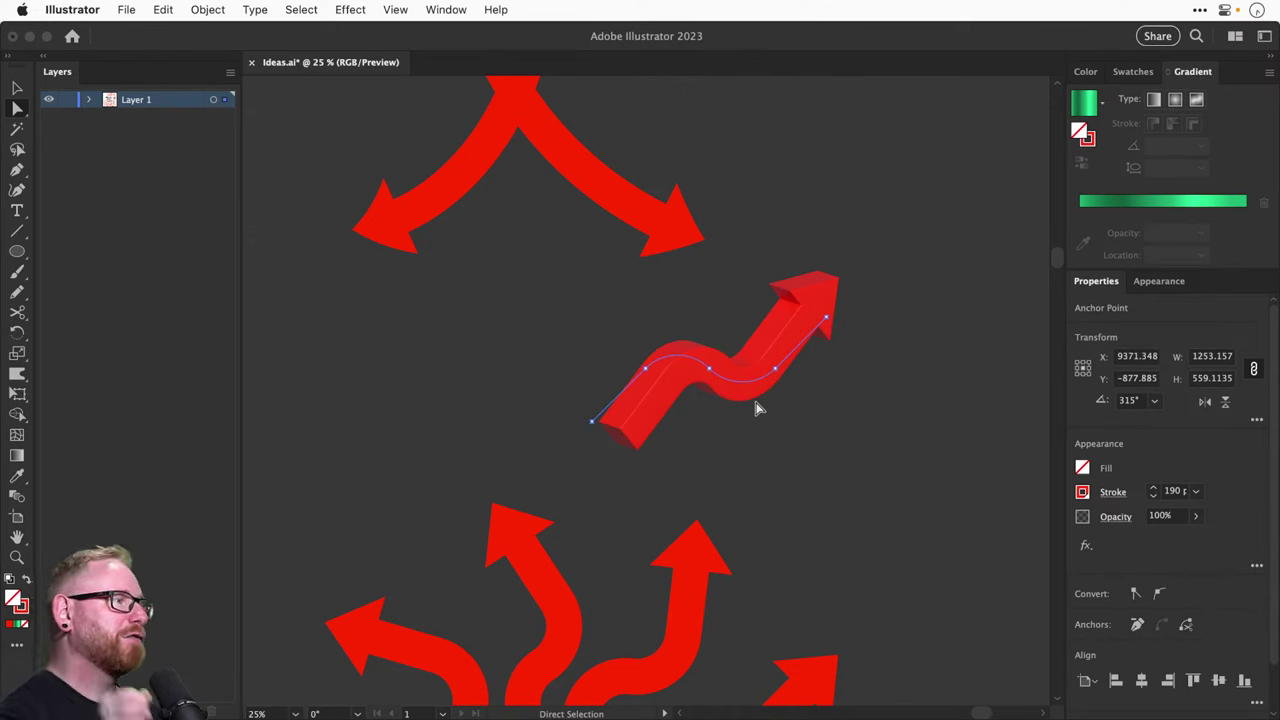
left_click(1128, 74)
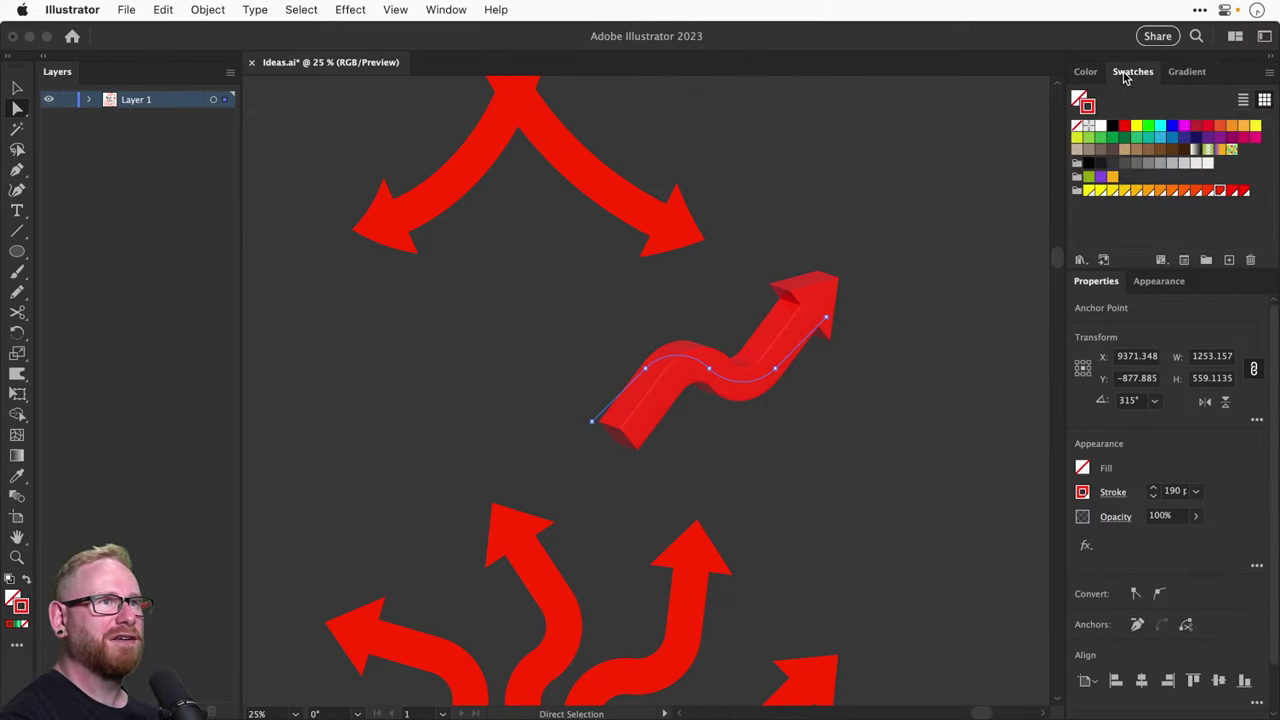
left_click(1174, 140)
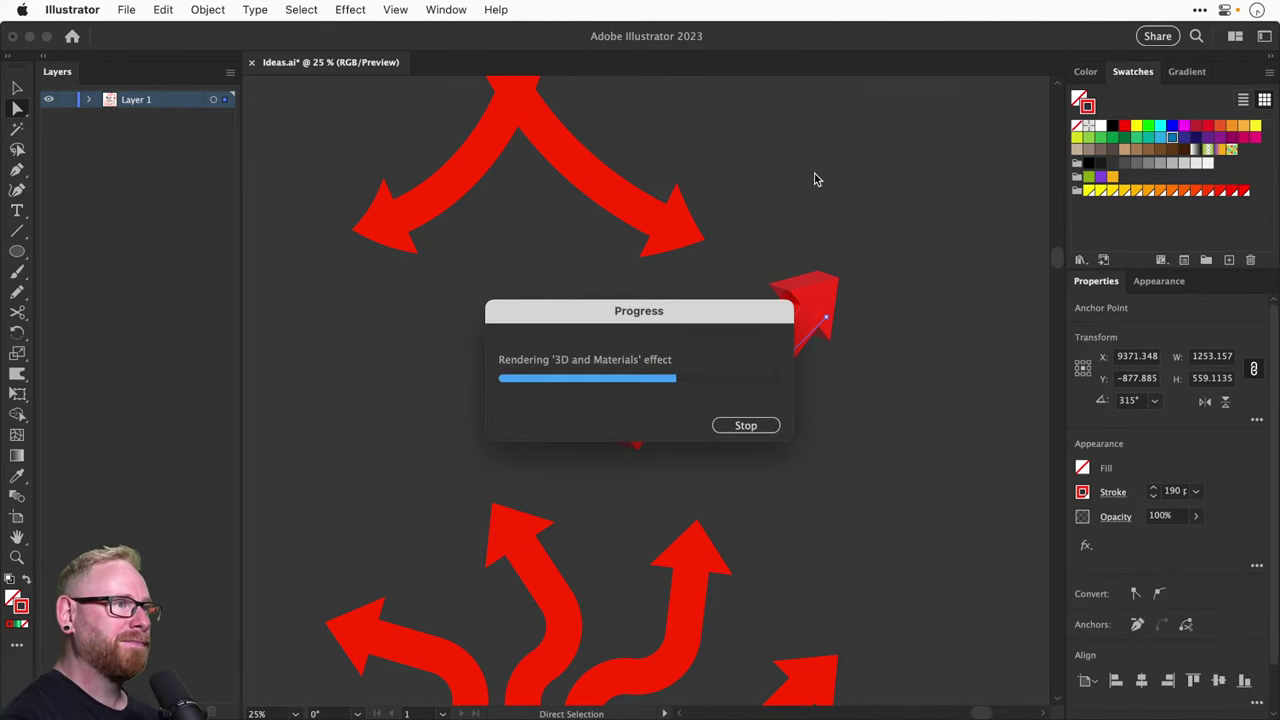
key("v")
left_click(818, 193)
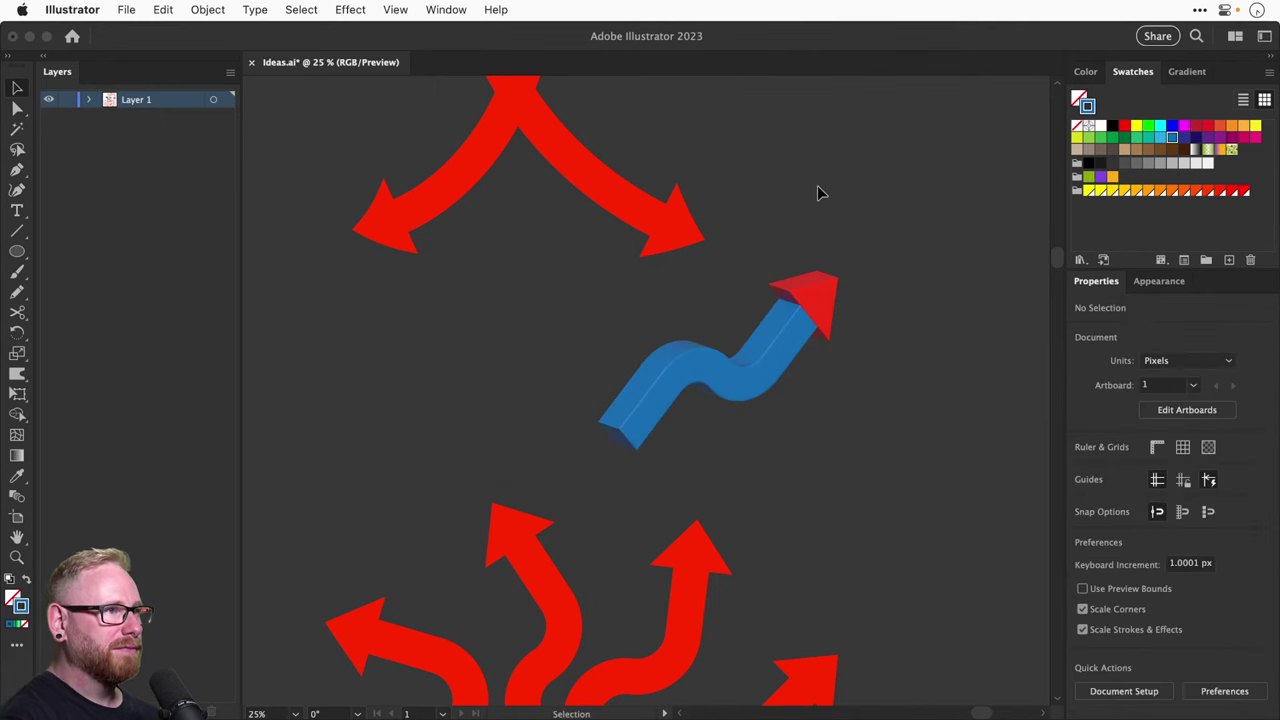
key("a")
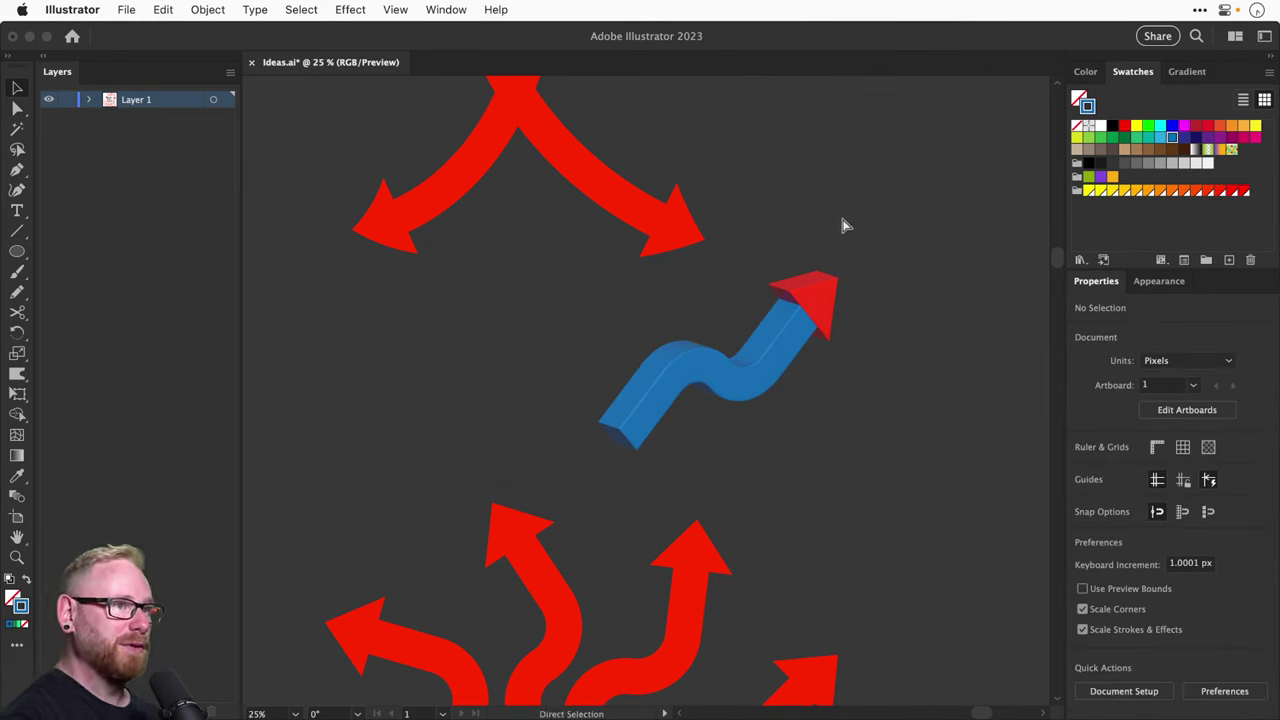
Re-render the 3D arrow with ray tracing from 3D and Materials, then close the panel
left_click(446, 9)
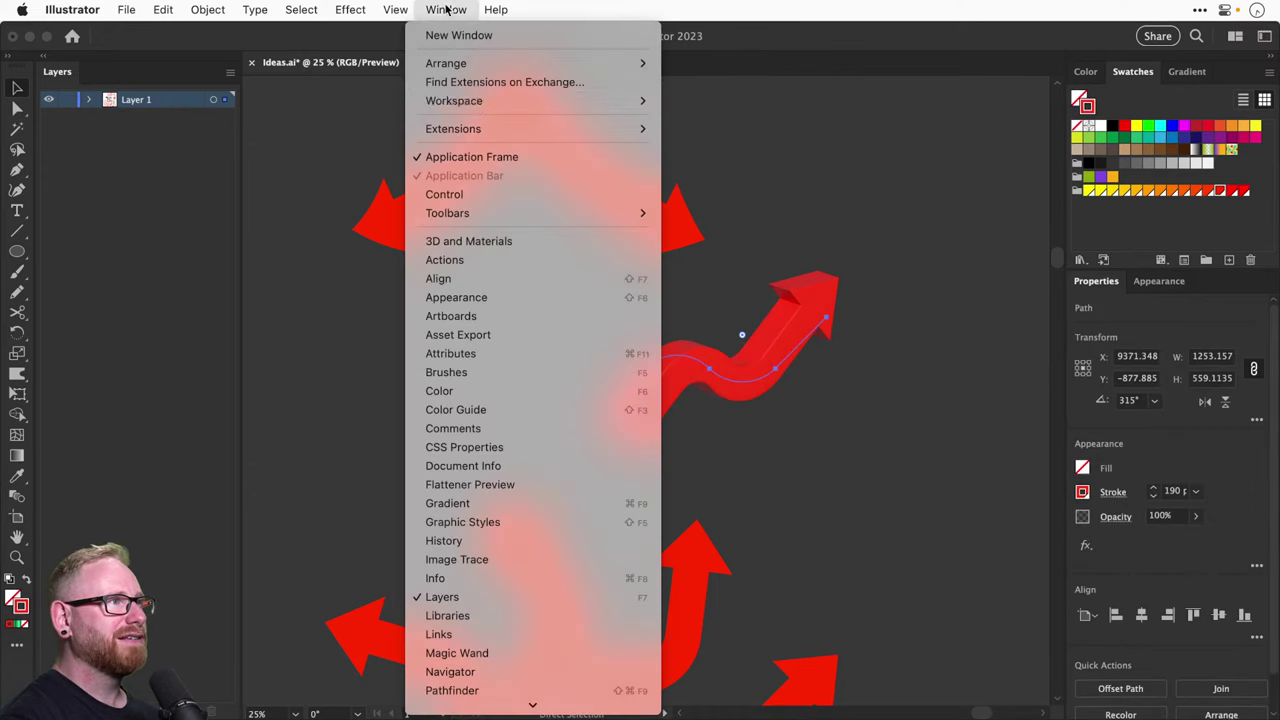
left_click(541, 241)
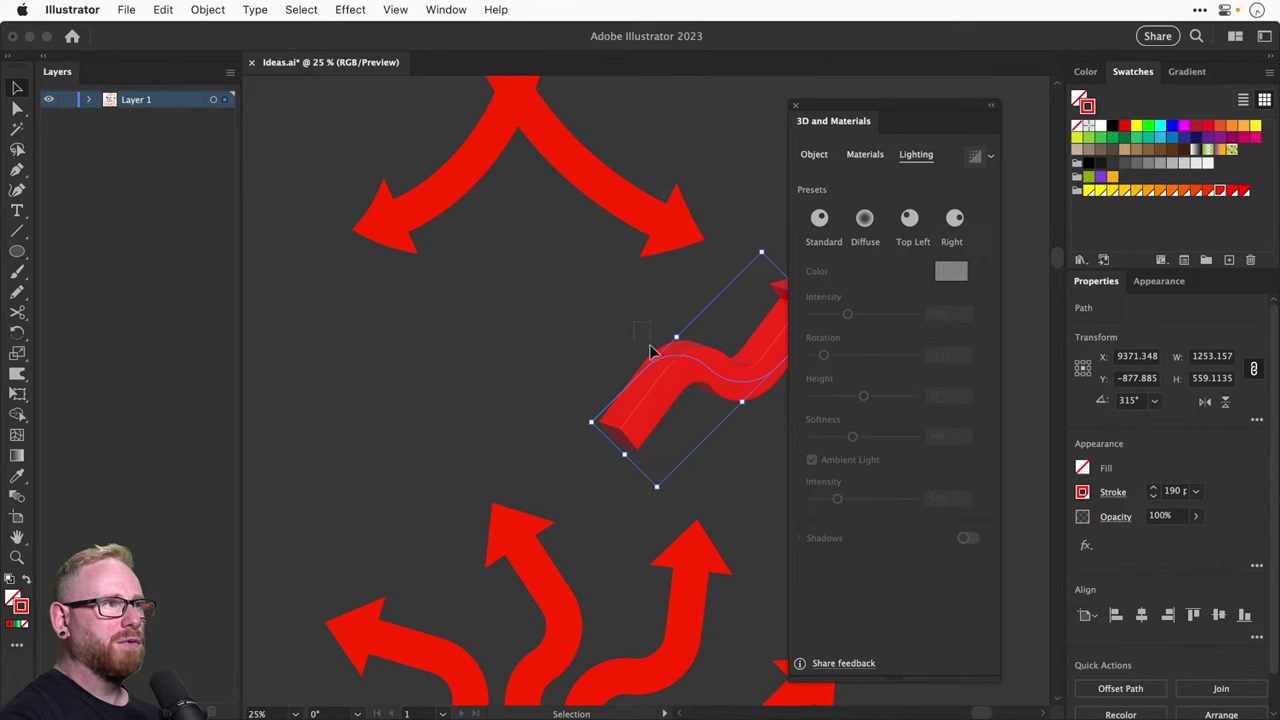
left_click(718, 410)
left_click(977, 160)
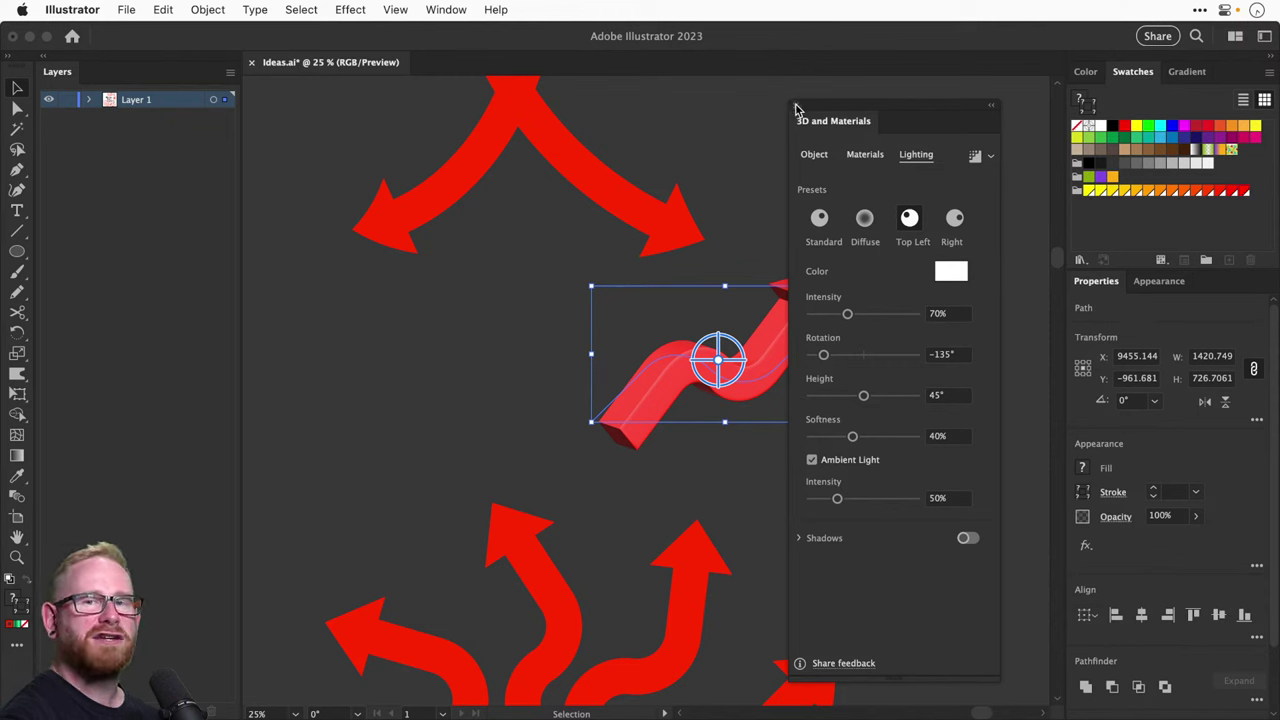
left_click(797, 108)
left_click(863, 223)
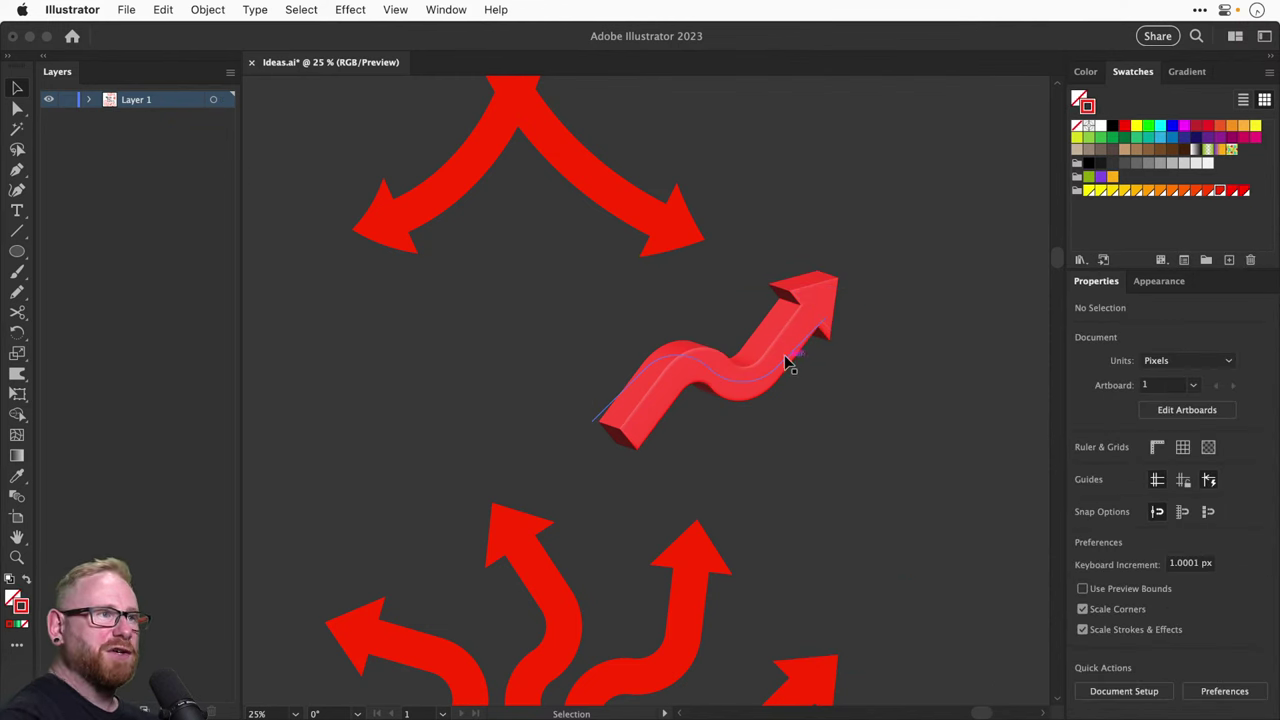
Move the arrow up and right, deselect and save the document
mouse_move(787, 366)
left_mouse_down()
mouse_move(850, 360)
mouse_move(880, 322)
mouse_move(859, 353)
left_mouse_up()
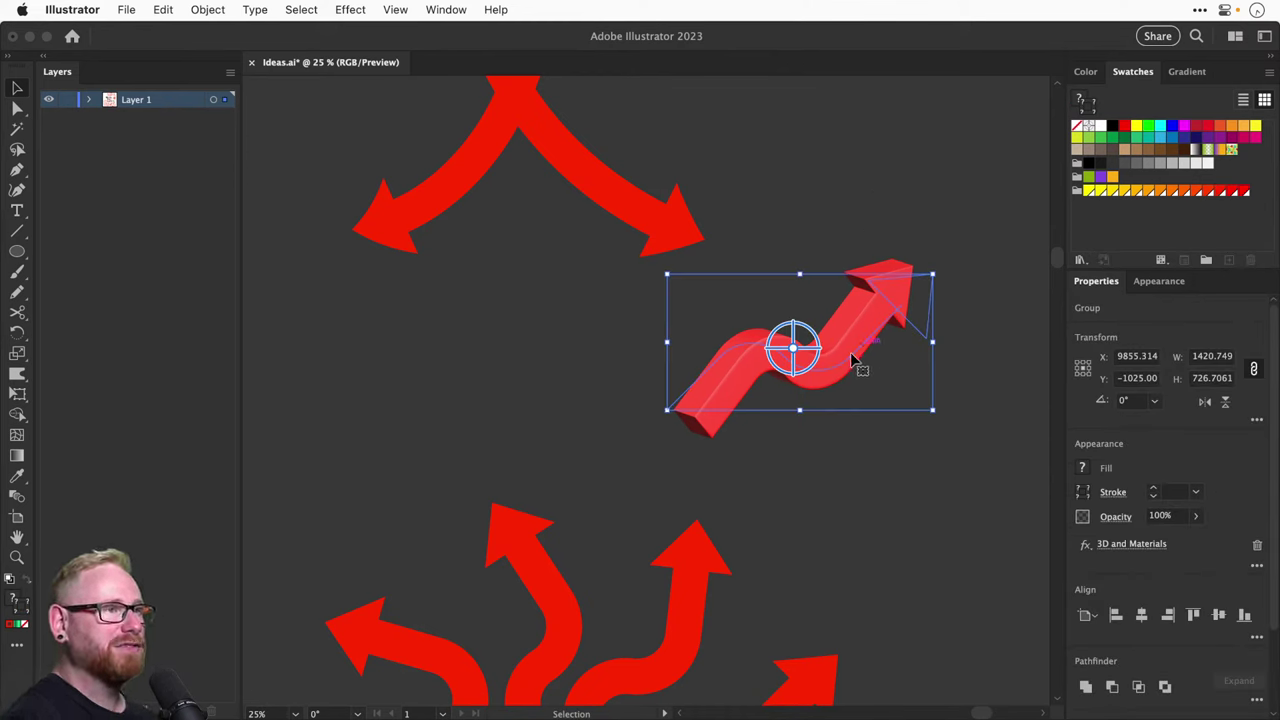
left_click(865, 224)
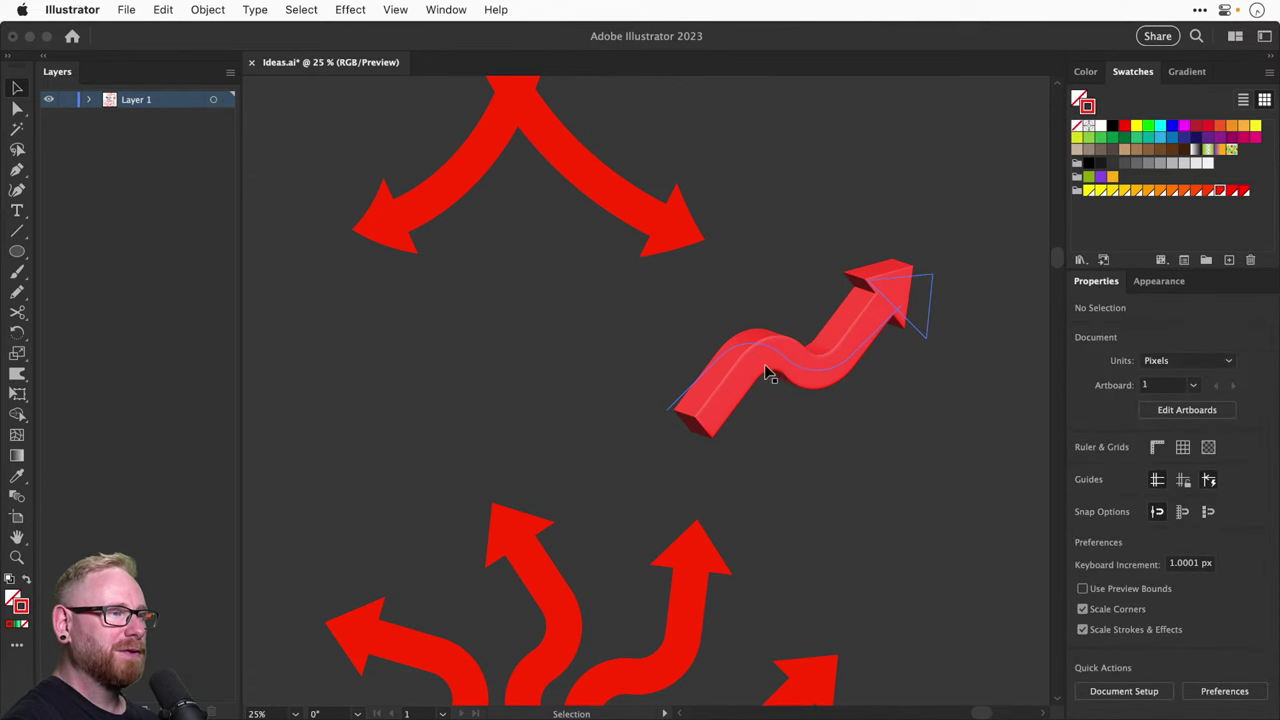
key("super+s")
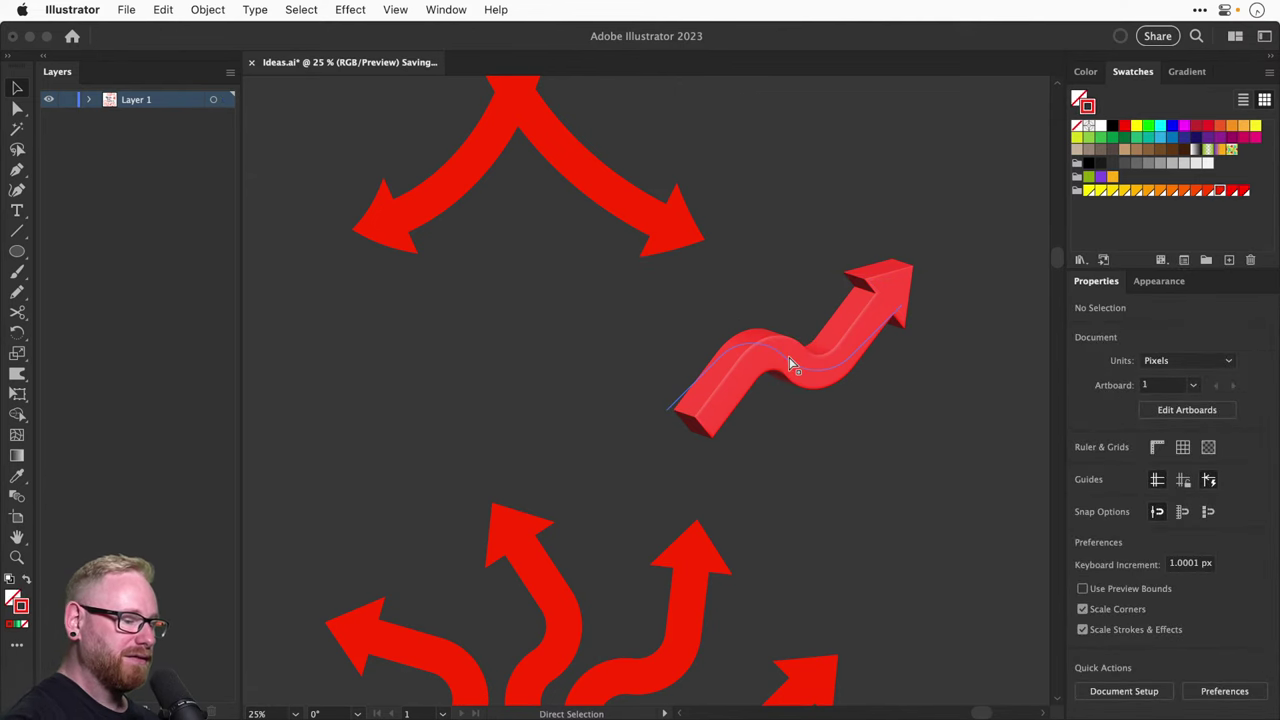
Delete the tangled black arrows and the diagonal arrow from the lower artboard
key("super+minus")
key("super+minus")
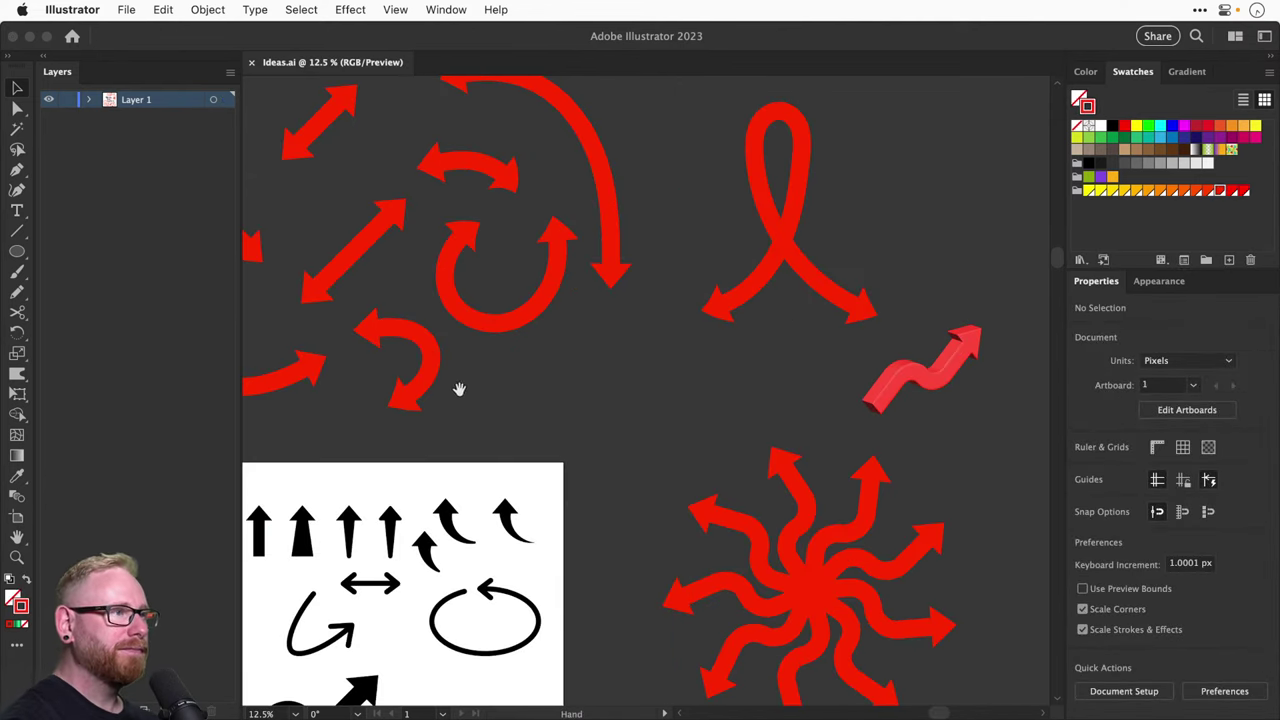
scroll(457, 386, "left", 10)
scroll(491, 429, "up", 3)
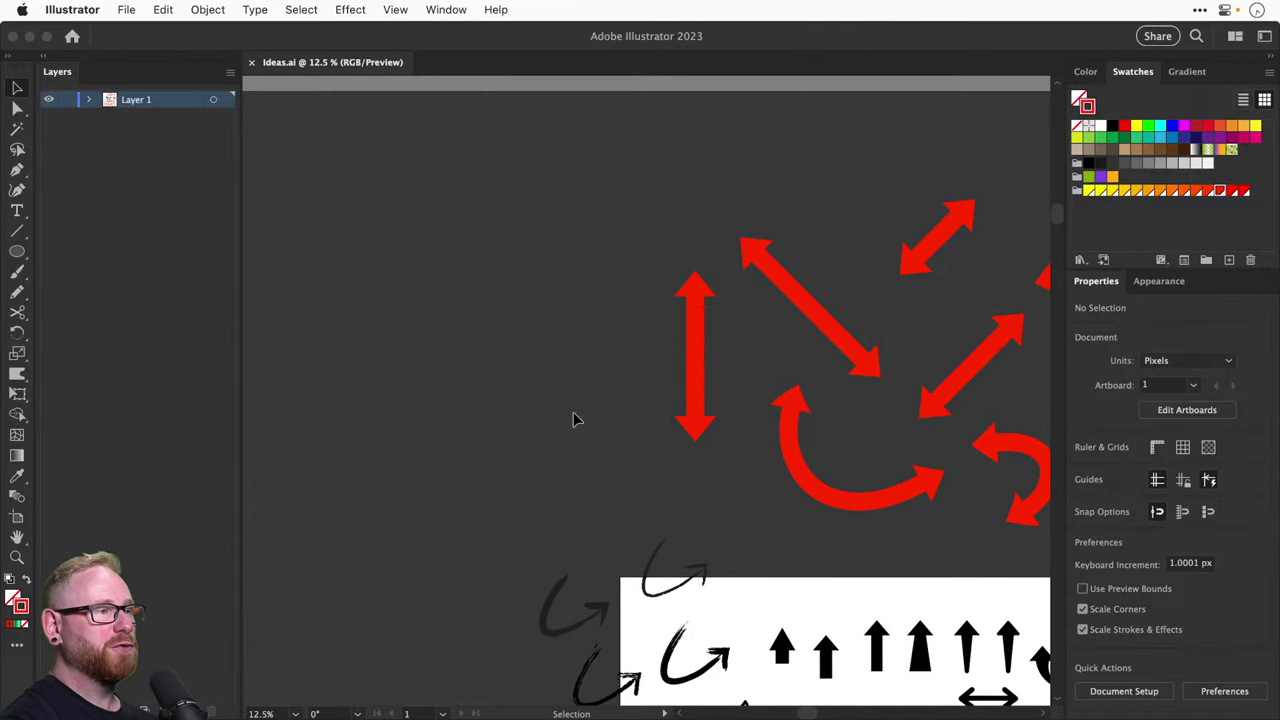
scroll(520, 435, "down", 5)
scroll(520, 435, "right", 3)
scroll(500, 380, "up", 3)
scroll(500, 380, "left", 4)
scroll(480, 300, "down", 8)
scroll(480, 300, "right", 8)
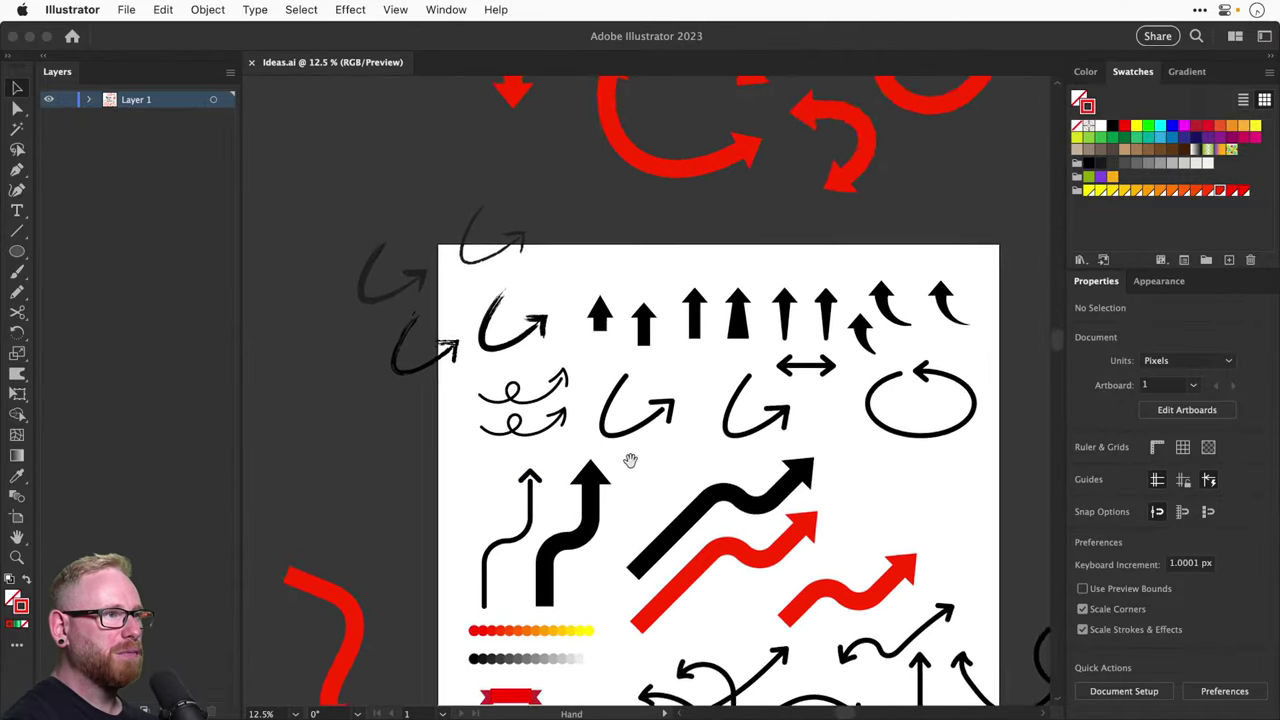
key("v")
left_click_drag(527, 265, 686, 372)
left_click(600, 366)
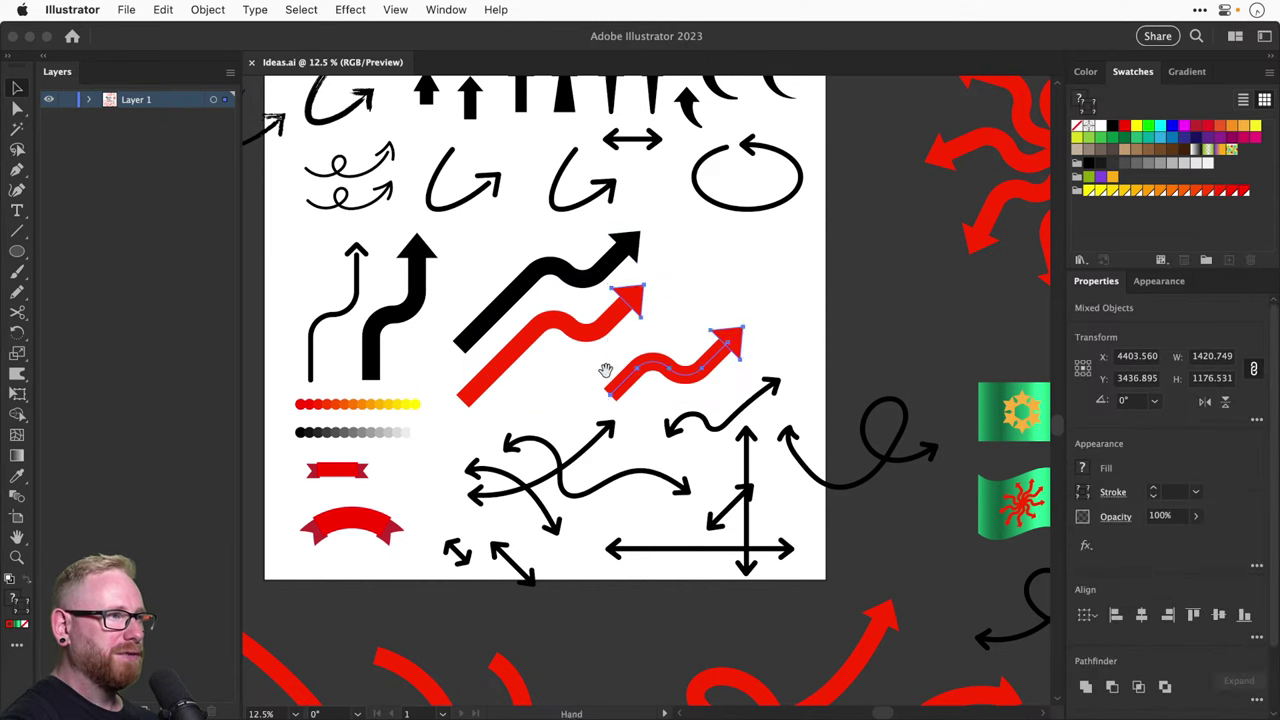
left_click_drag(498, 426, 545, 585)
key("Delete")
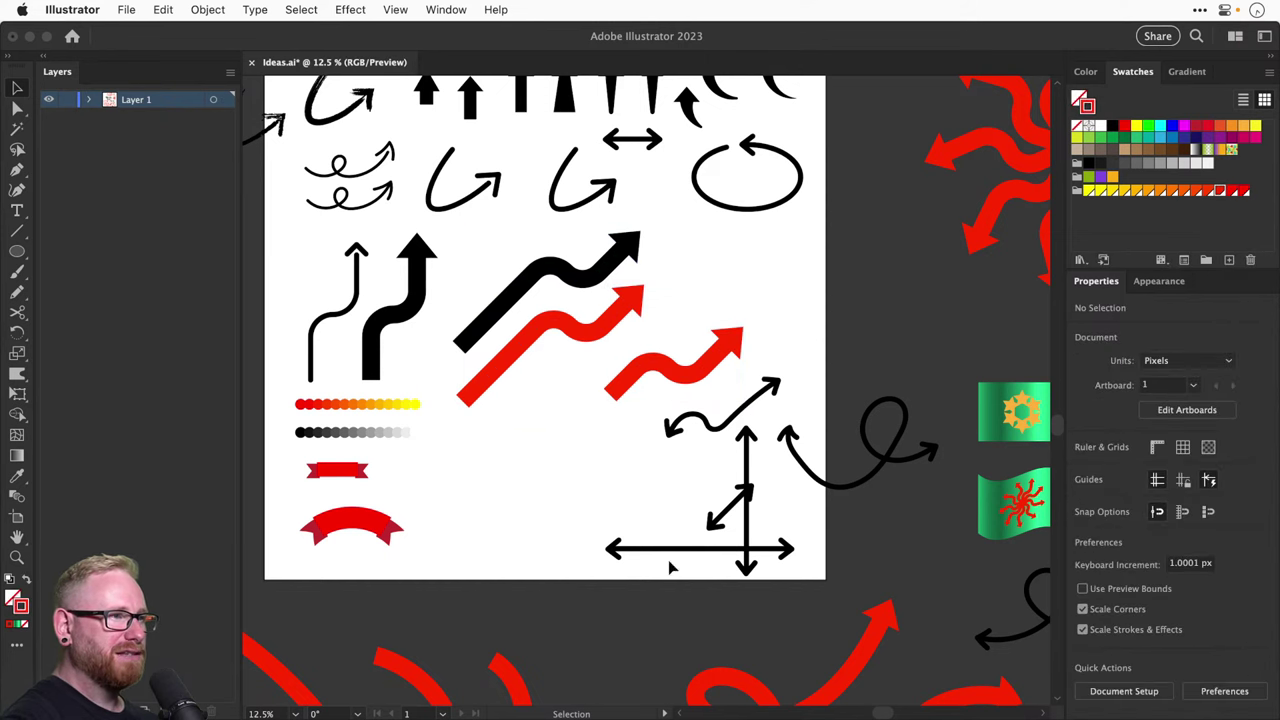
Move the remaining crossed arrows off the artboard and zoom into the empty area below
left_click_drag(670, 566, 876, 238)
left_click_drag(630, 451, 650, 403)
left_click_drag(455, 318, 620, 449)
Draw an ellipse and give it a reversed radial gradient with a black centre
left_click(16, 253)
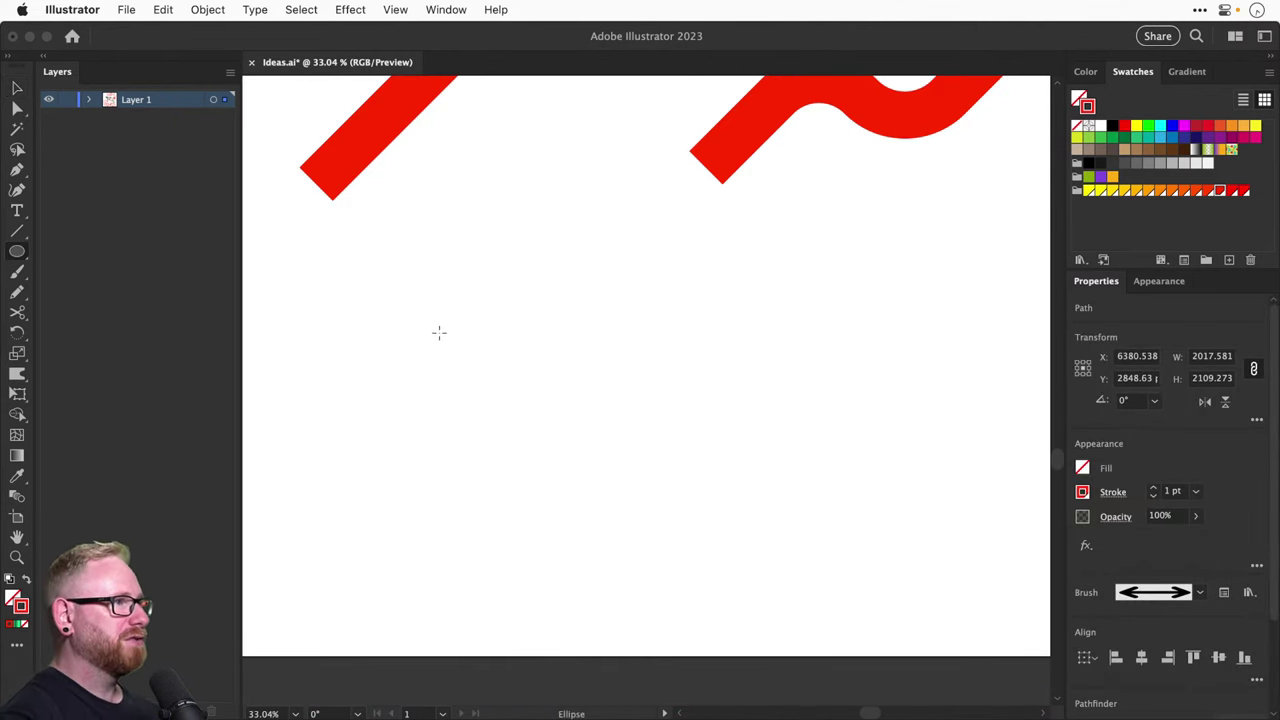
left_click_drag(438, 332, 707, 465)
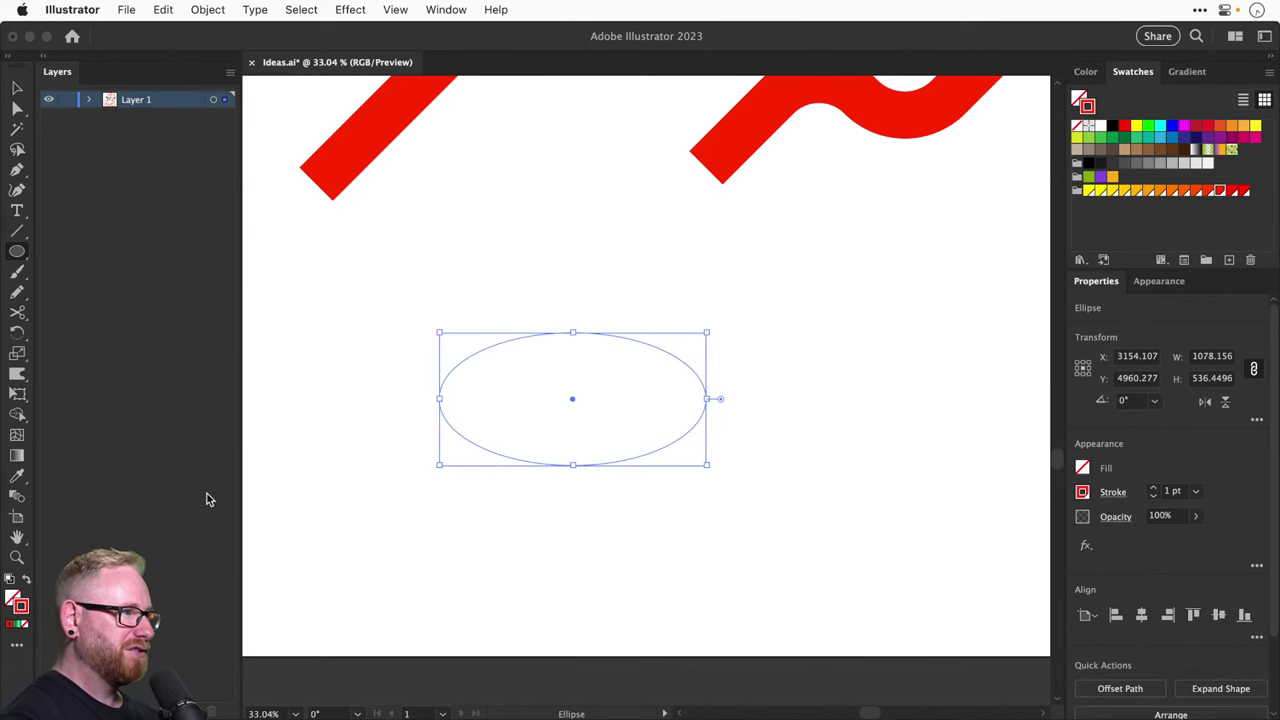
key("v")
left_click(25, 580)
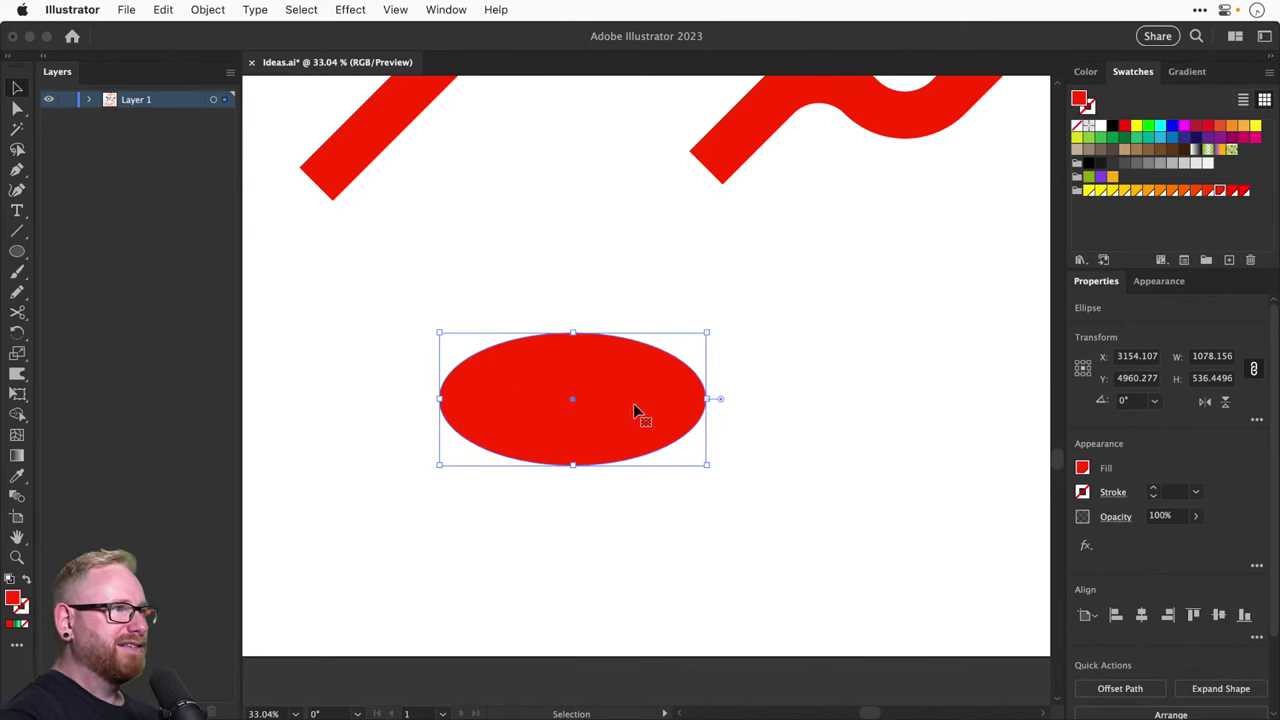
left_click(1195, 150)
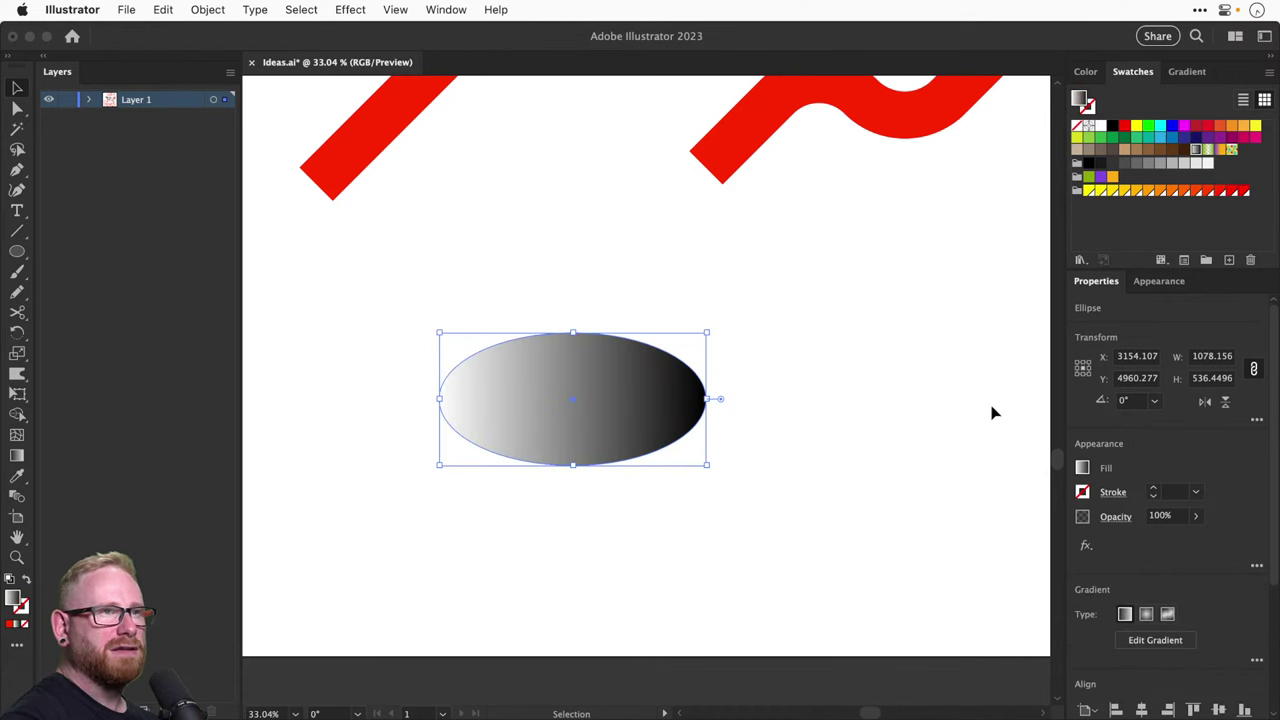
left_click(1203, 73)
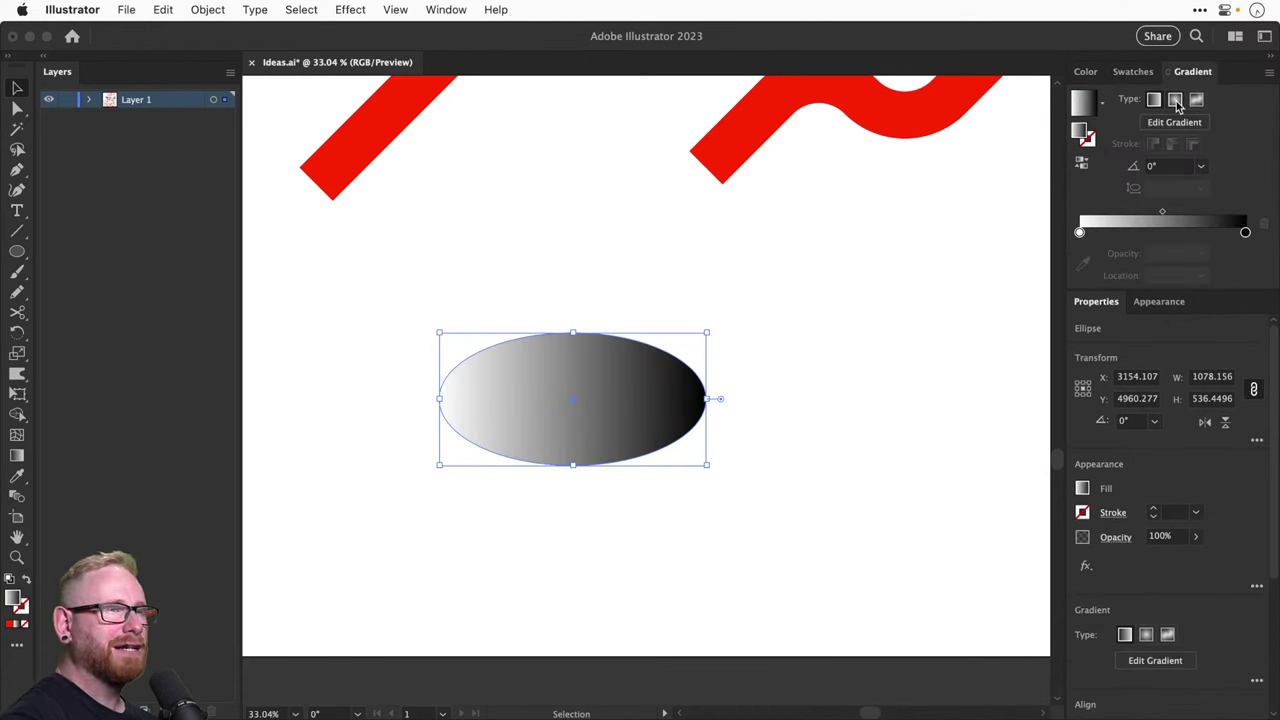
left_click(1176, 101)
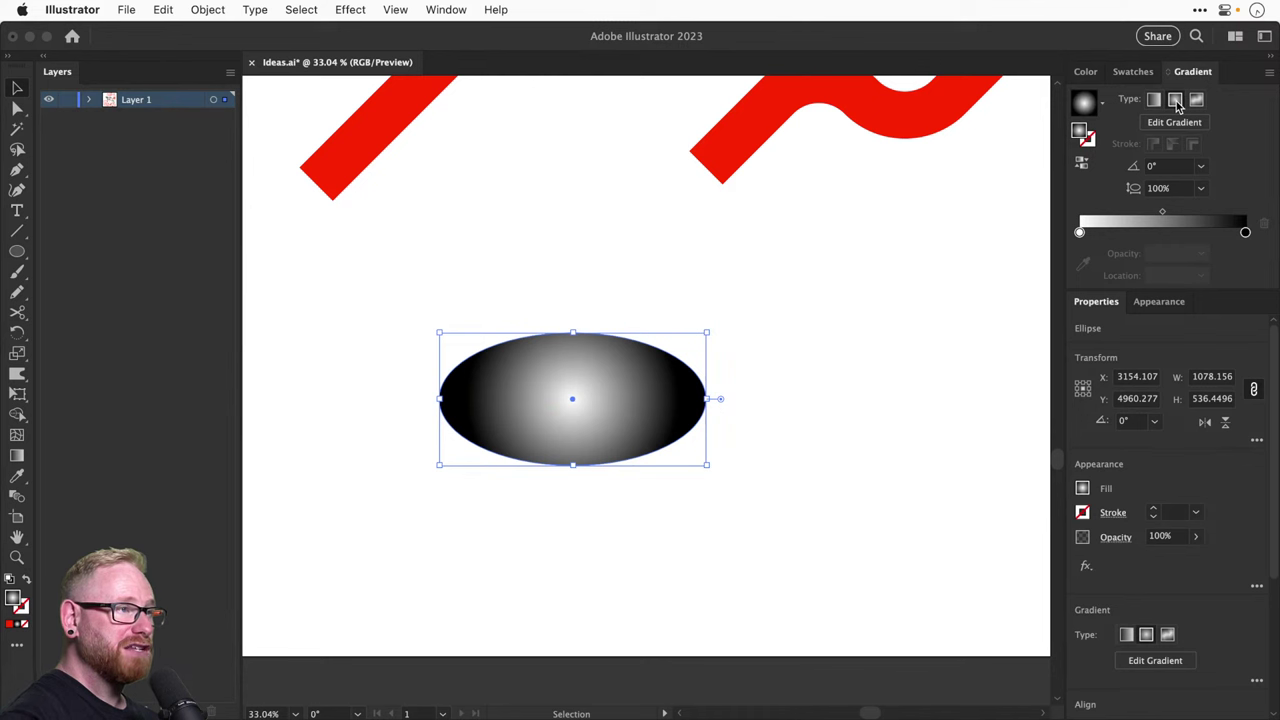
left_click(1081, 164)
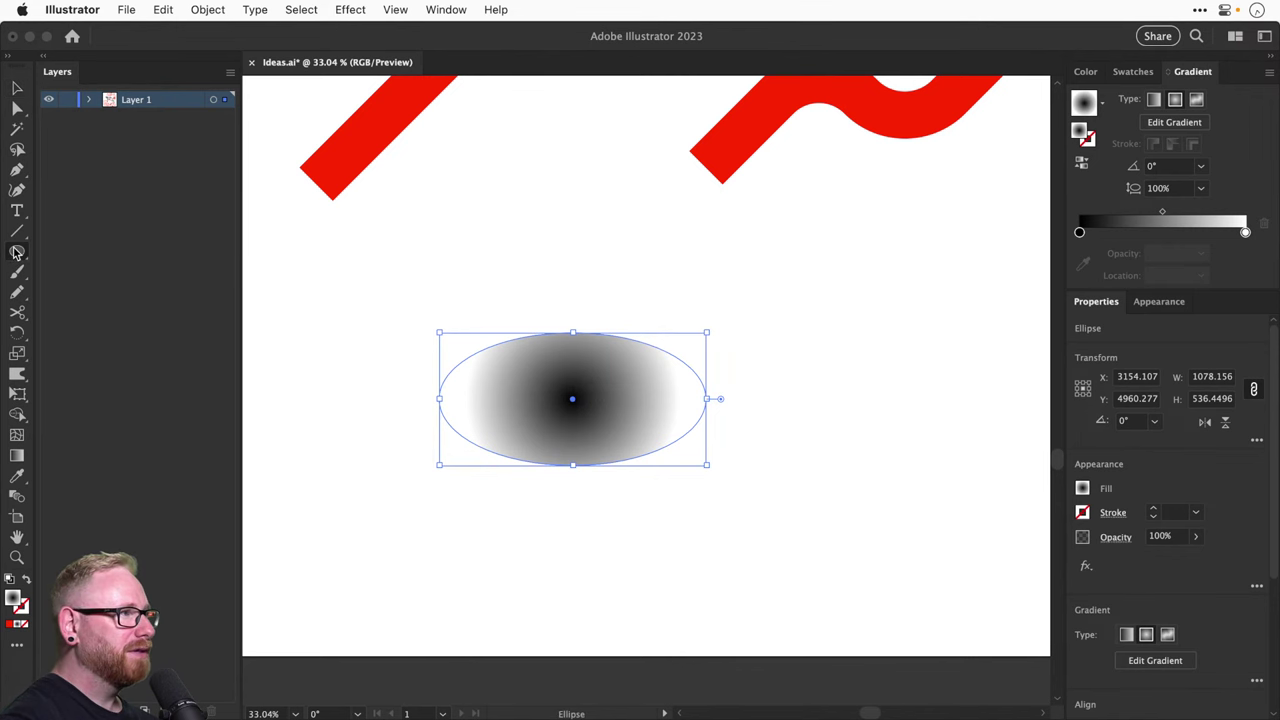
Add a large rectangle around the ellipse, fill it with the arrows' red, and send it behind
left_click_drag(17, 251, 85, 254)
left_click_drag(311, 228, 856, 588)
key("v")
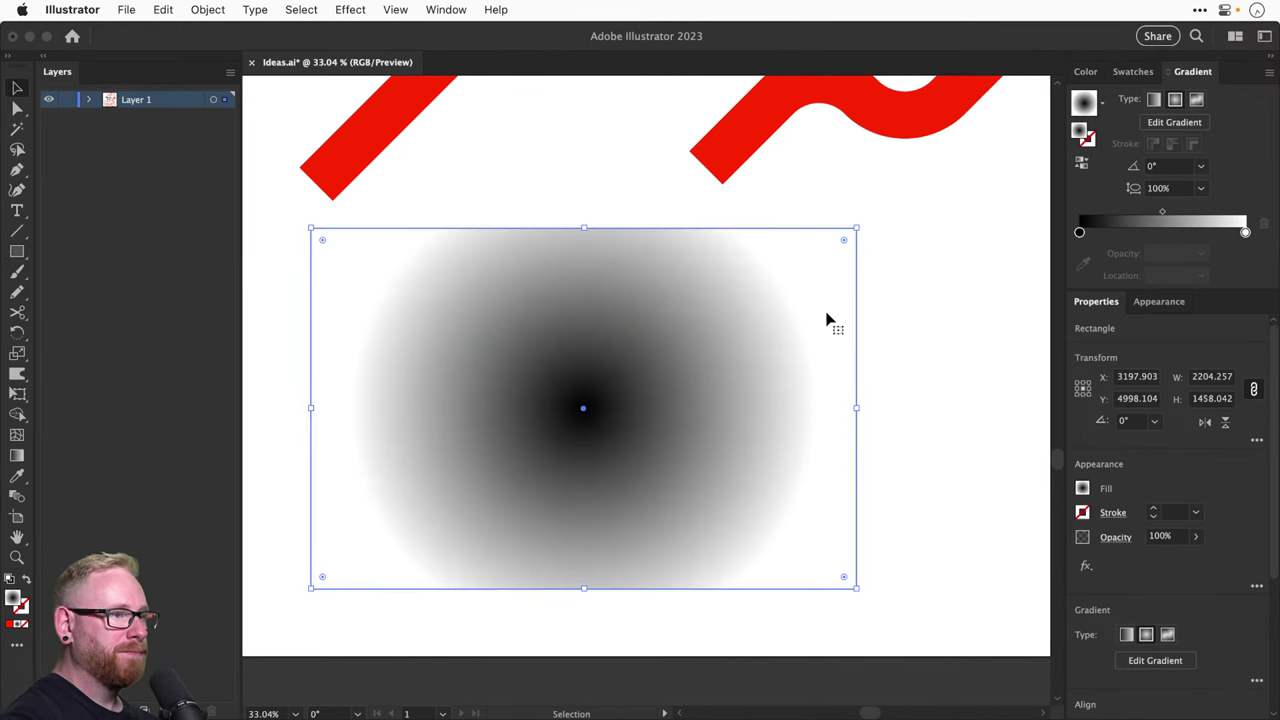
key("i")
left_click(775, 125)
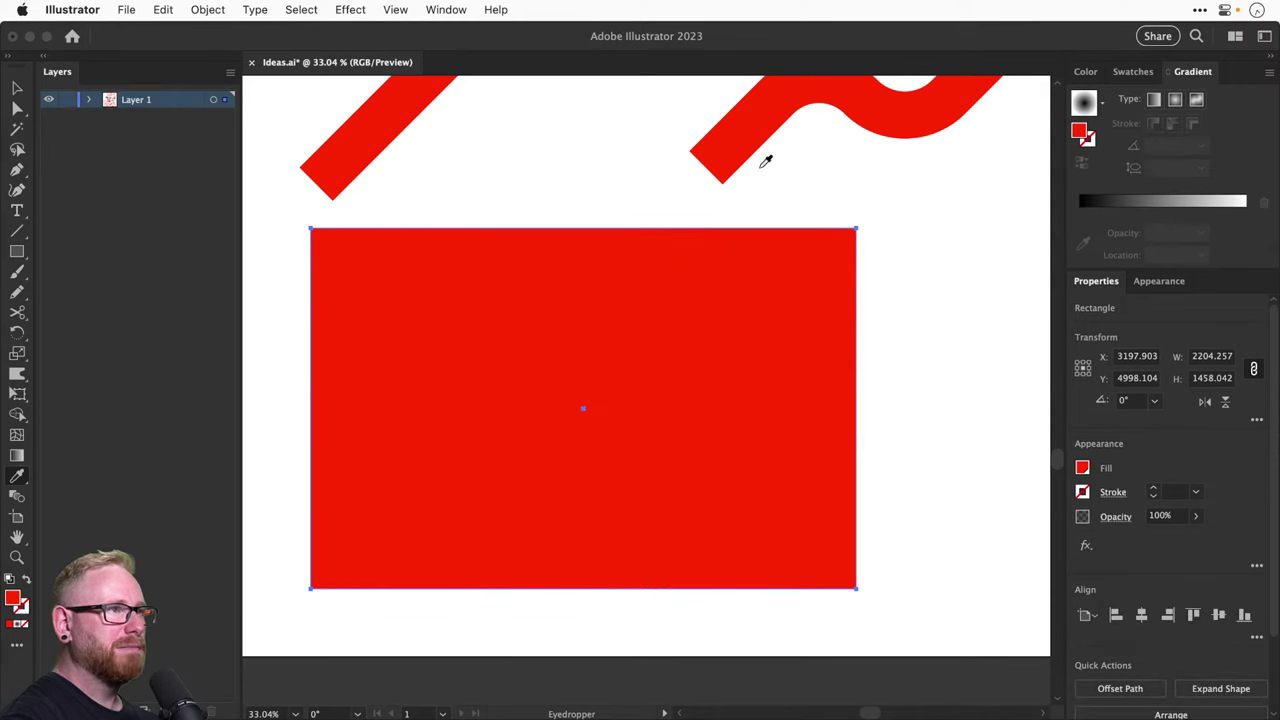
key("super+shift+bracketleft")
left_click(768, 215)
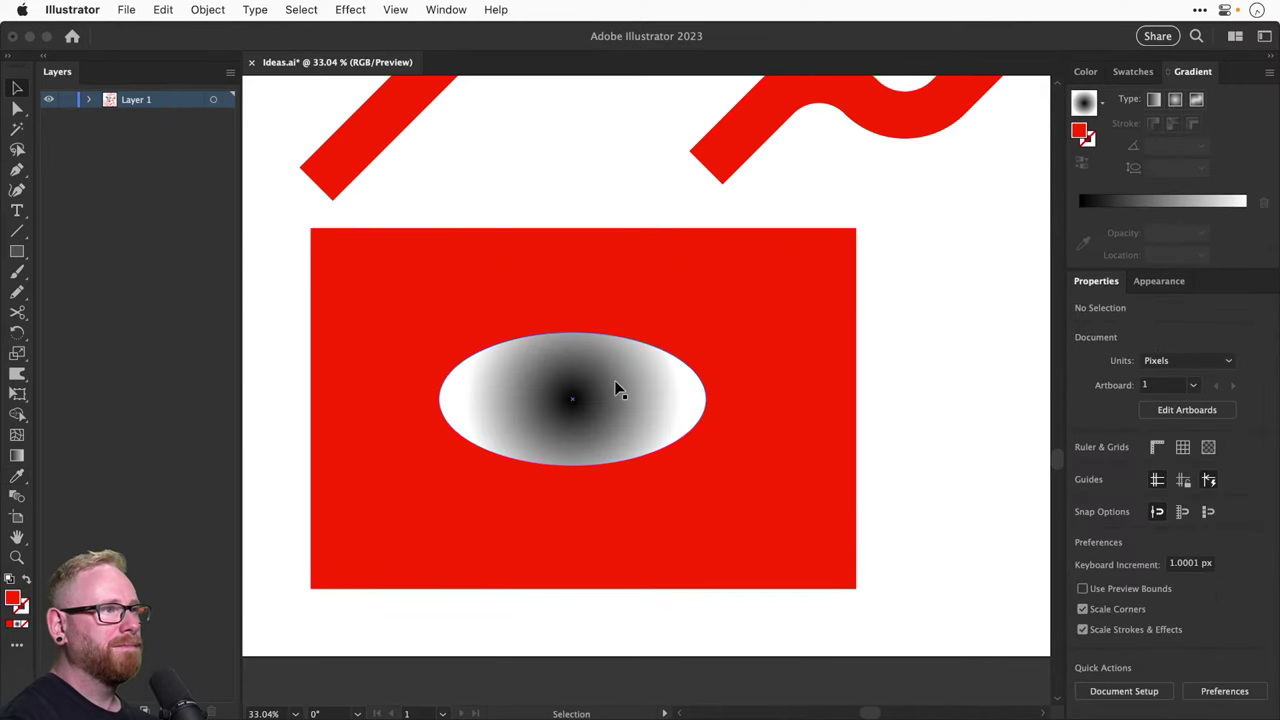
Make the ellipse's outer gradient stop black at 0% opacity
left_click(580, 357)
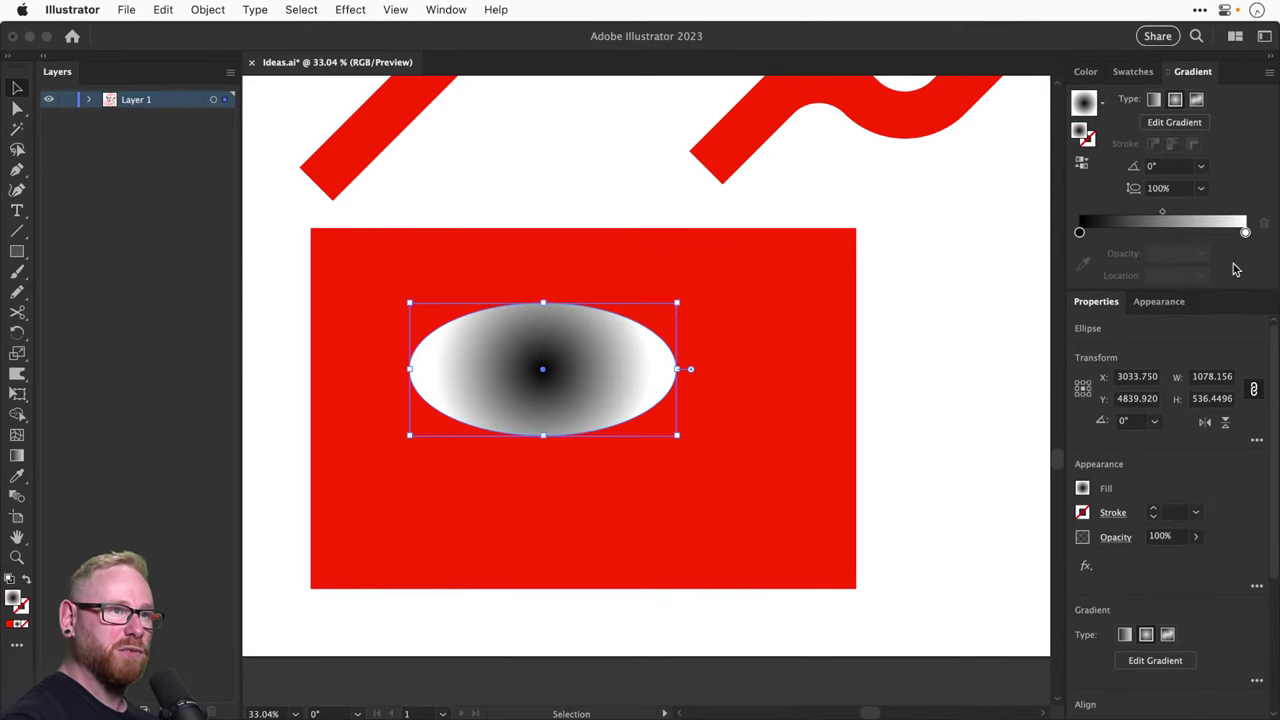
double_click(1246, 232)
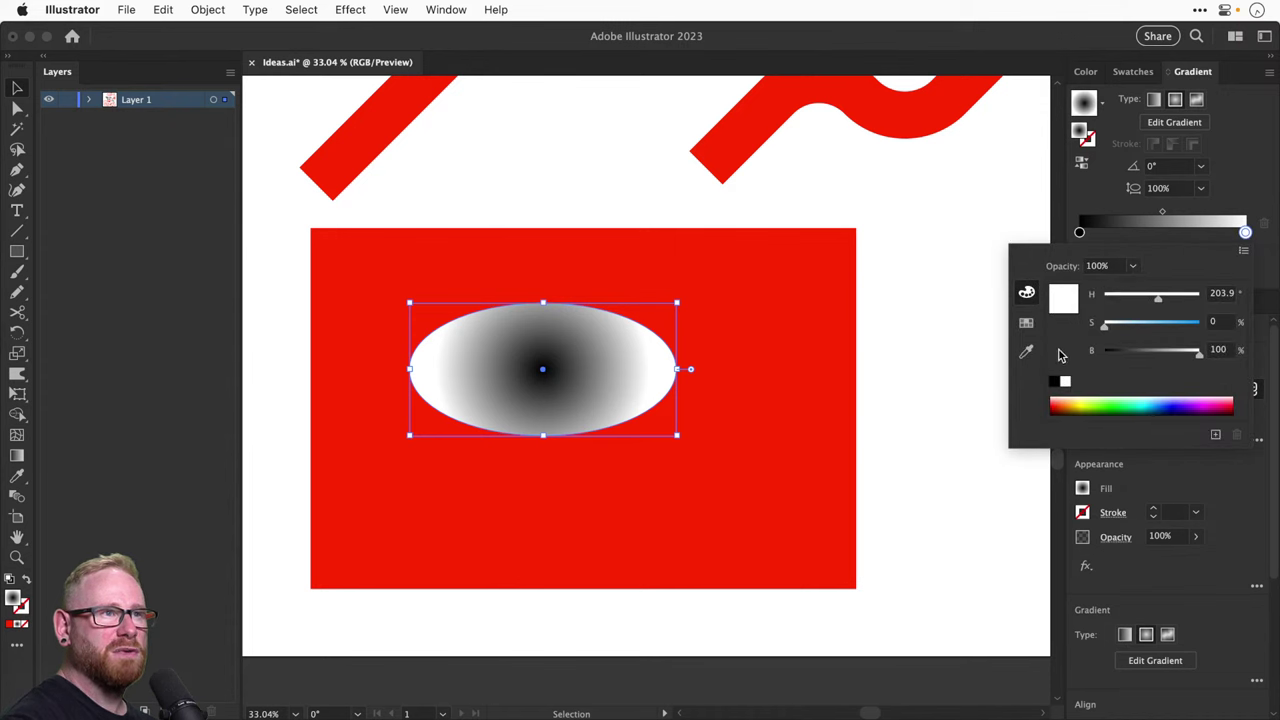
left_click(1053, 383)
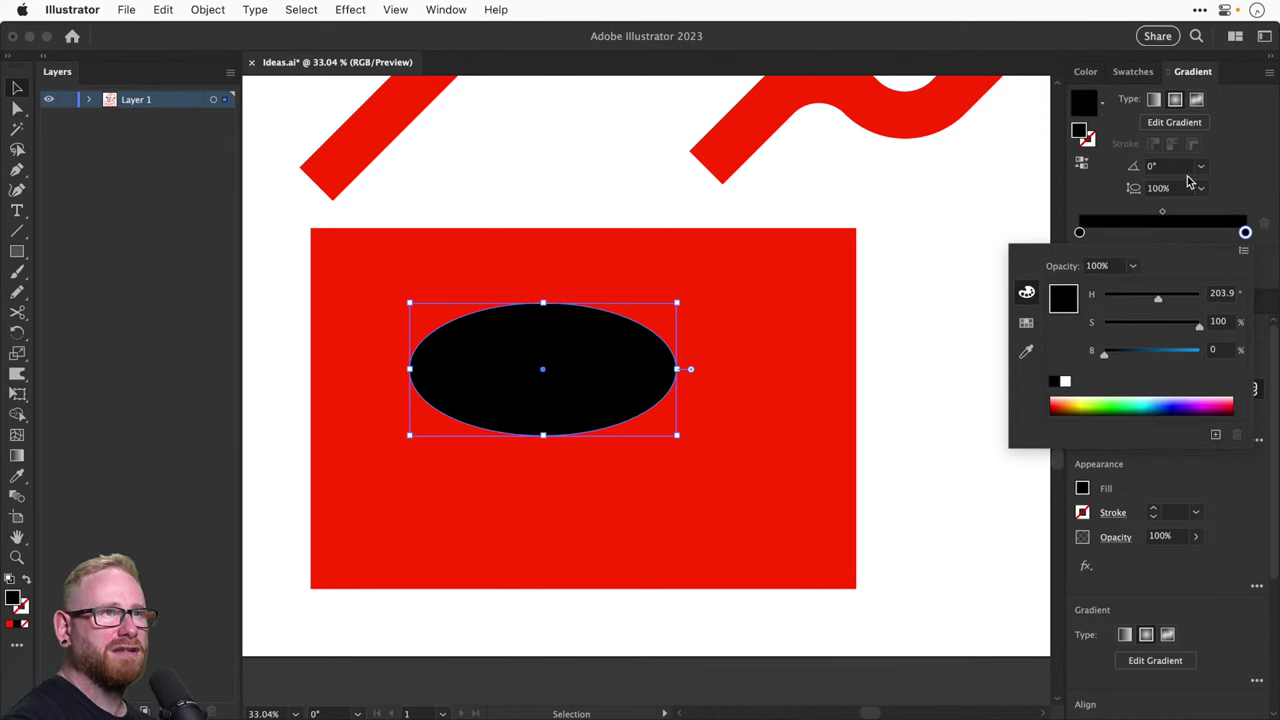
left_click(1245, 170)
left_click(1201, 253)
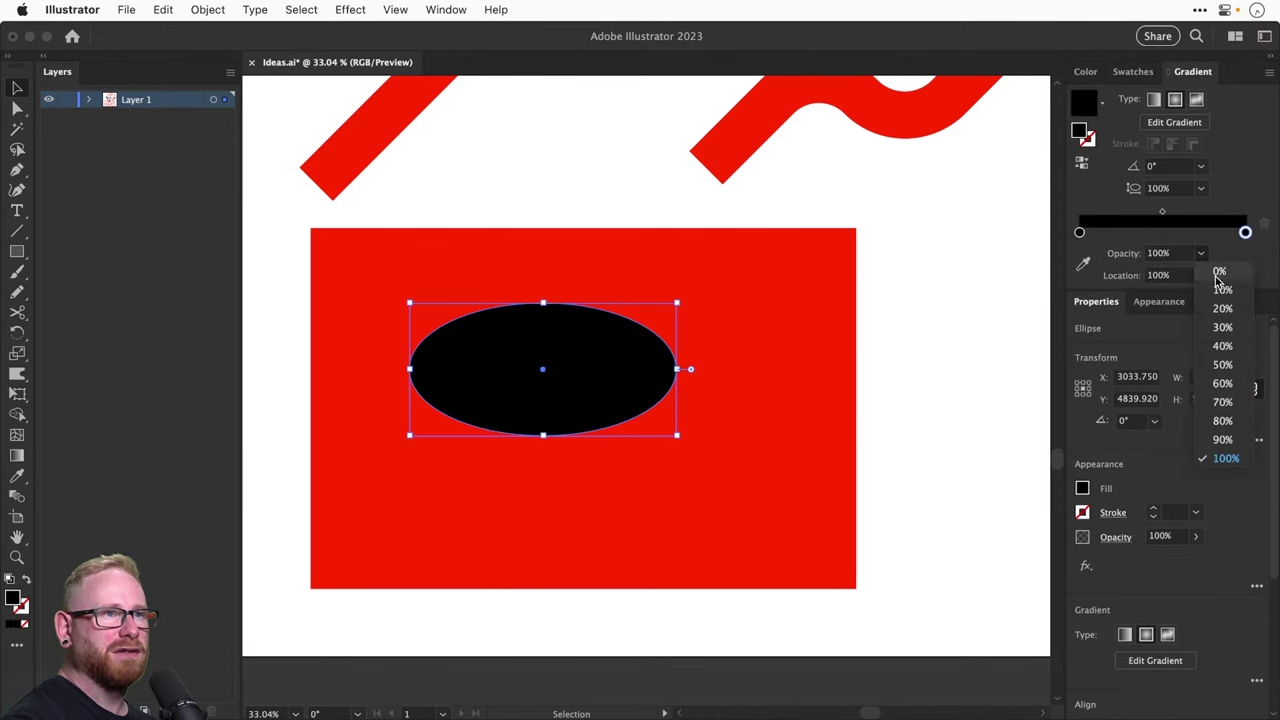
left_click(1218, 278)
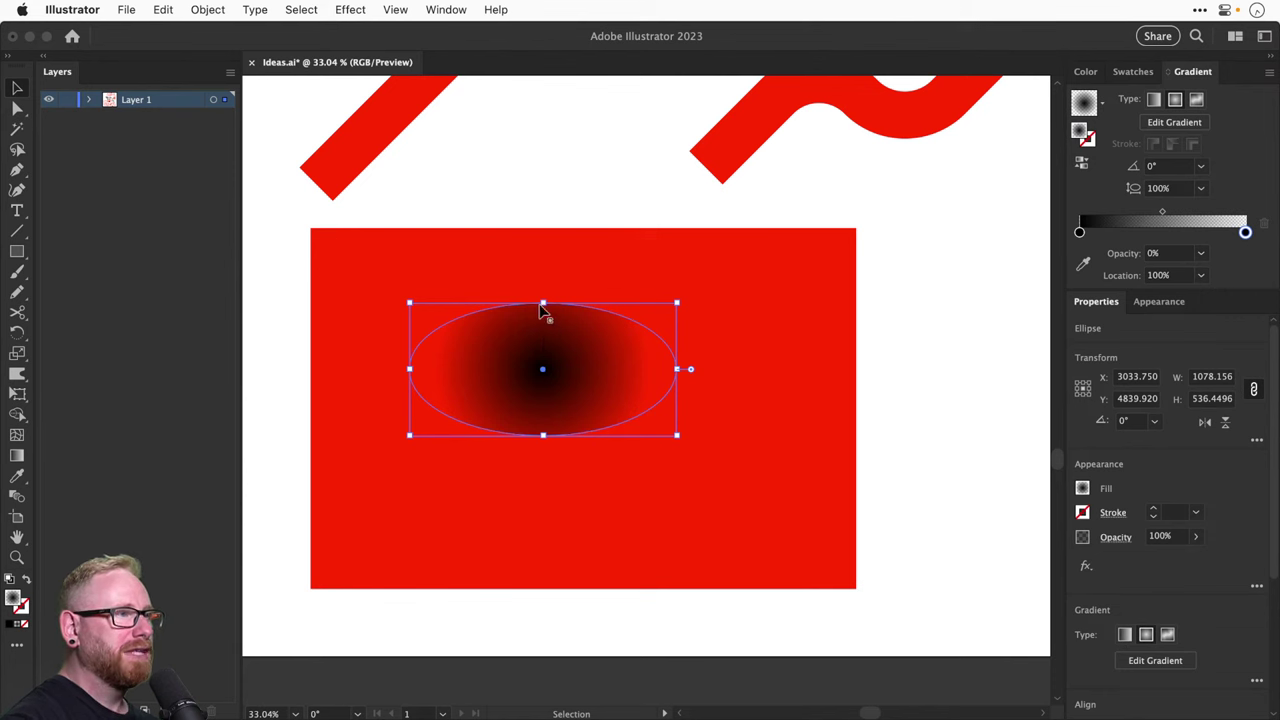
left_click(1015, 236)
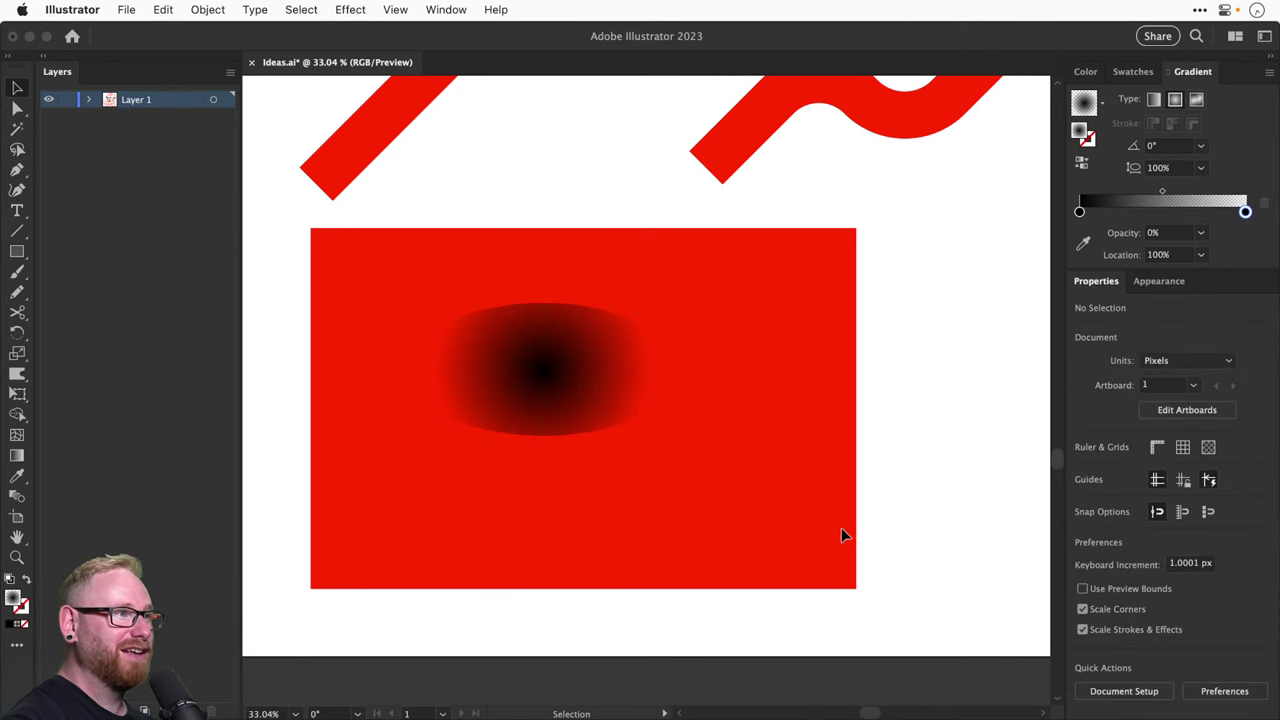
scroll(492, 368, "up", 3)
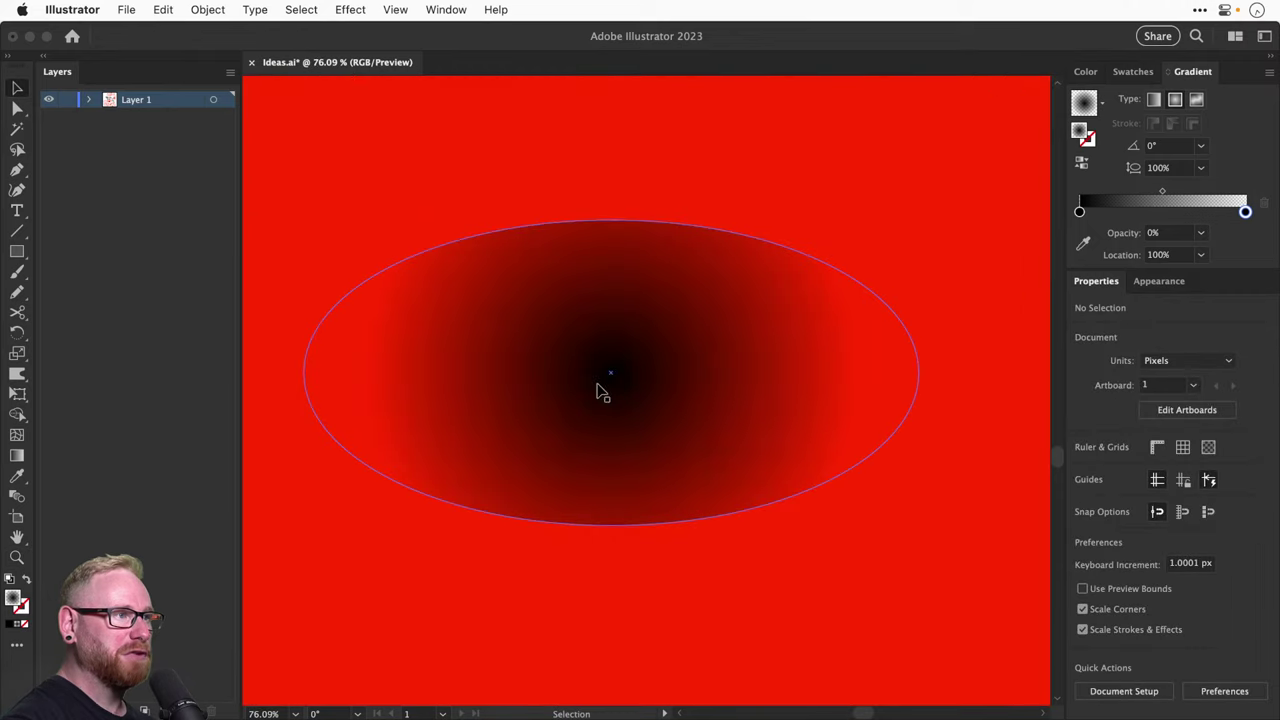
Flatten the radial gradient to a 30% aspect ratio
left_click(698, 353)
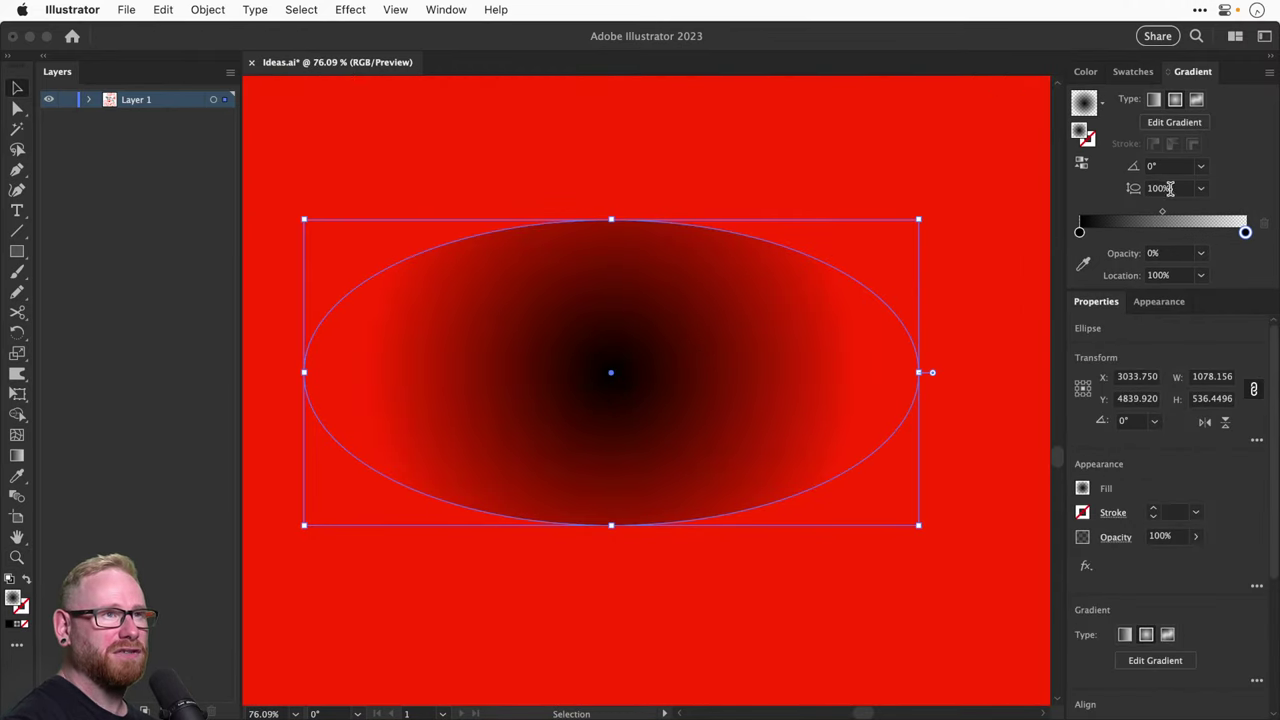
left_click(1170, 188)
key("shift+Down")
key("shift+Down")
key("shift+Down")
key("shift+Down")
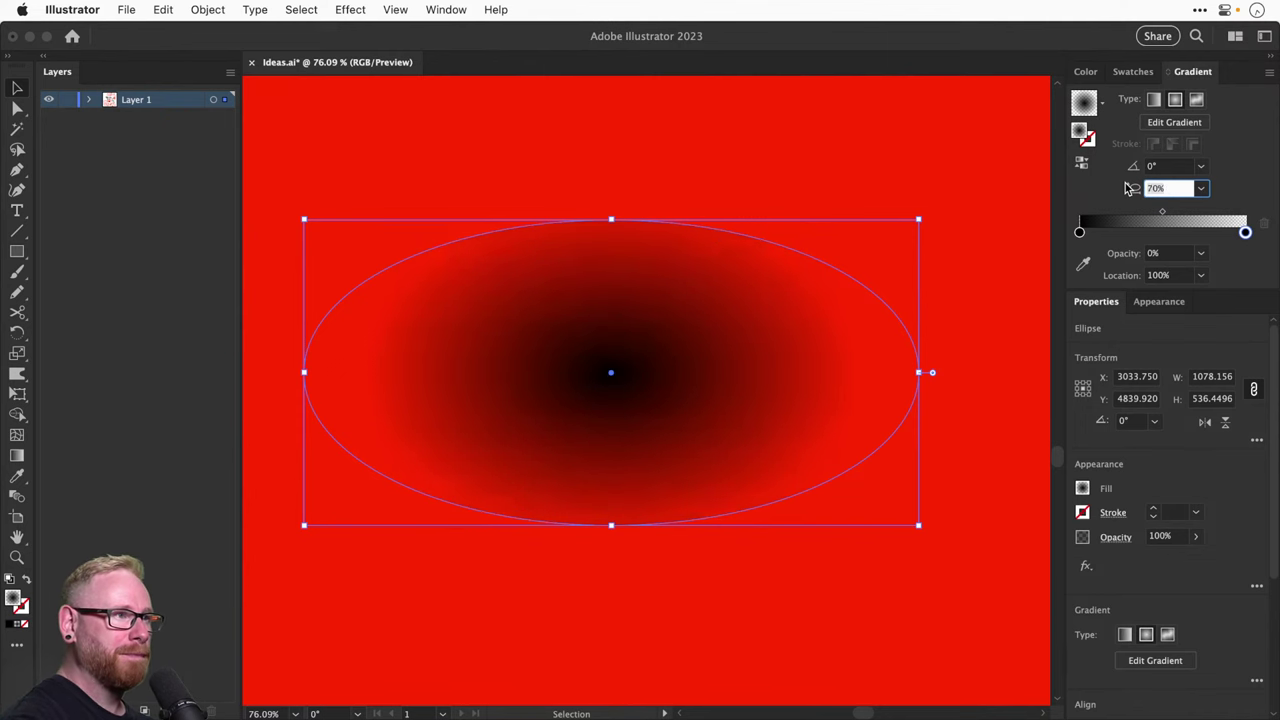
key("shift+Down")
key("shift+Down")
key("shift+Down")
key("shift+Down")
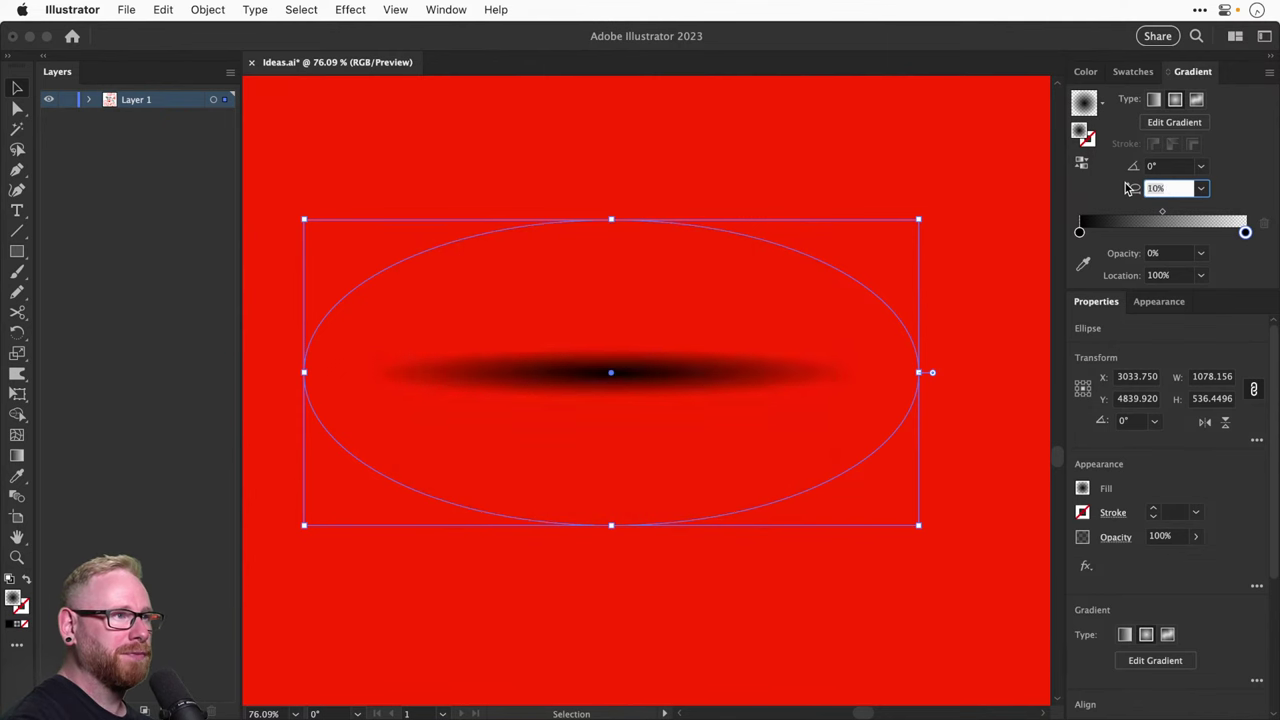
key("shift+Up")
key("shift+Up")
key("shift+Down")
key("shift+Down")
key("shift+Down")
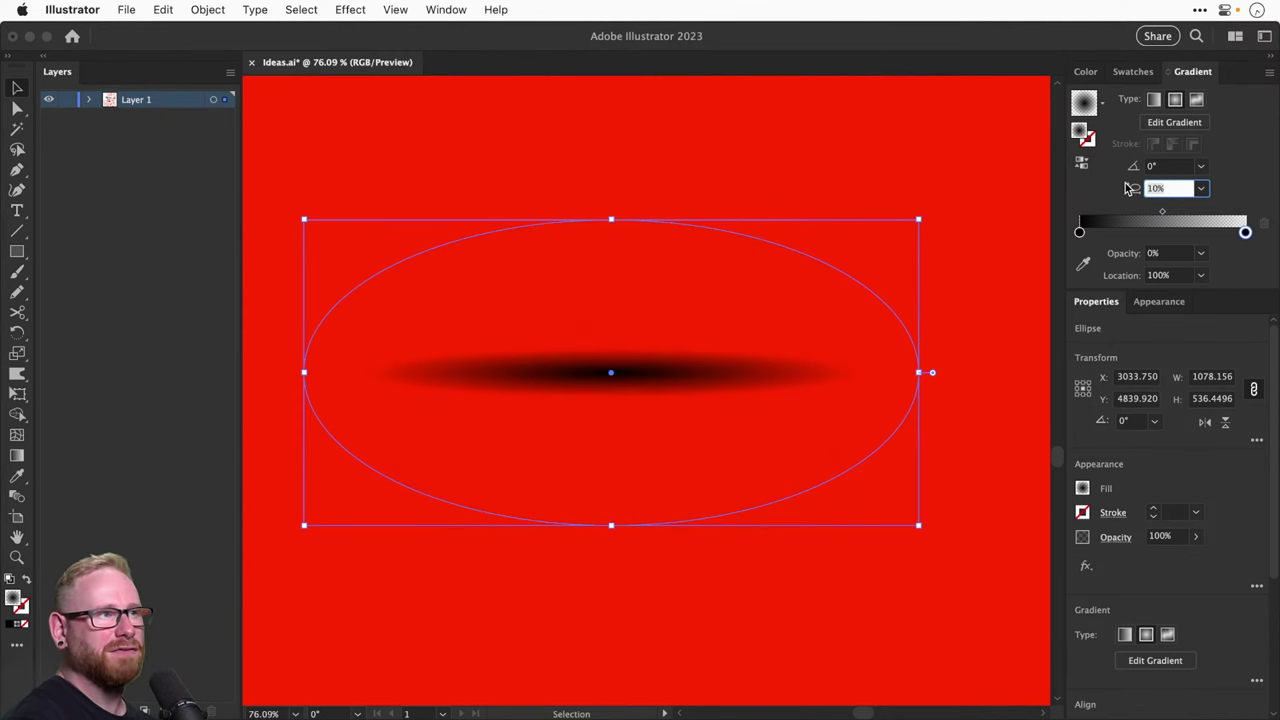
key("shift+Up")
key("shift+Up")
key("shift+Up")
key("shift+Up")
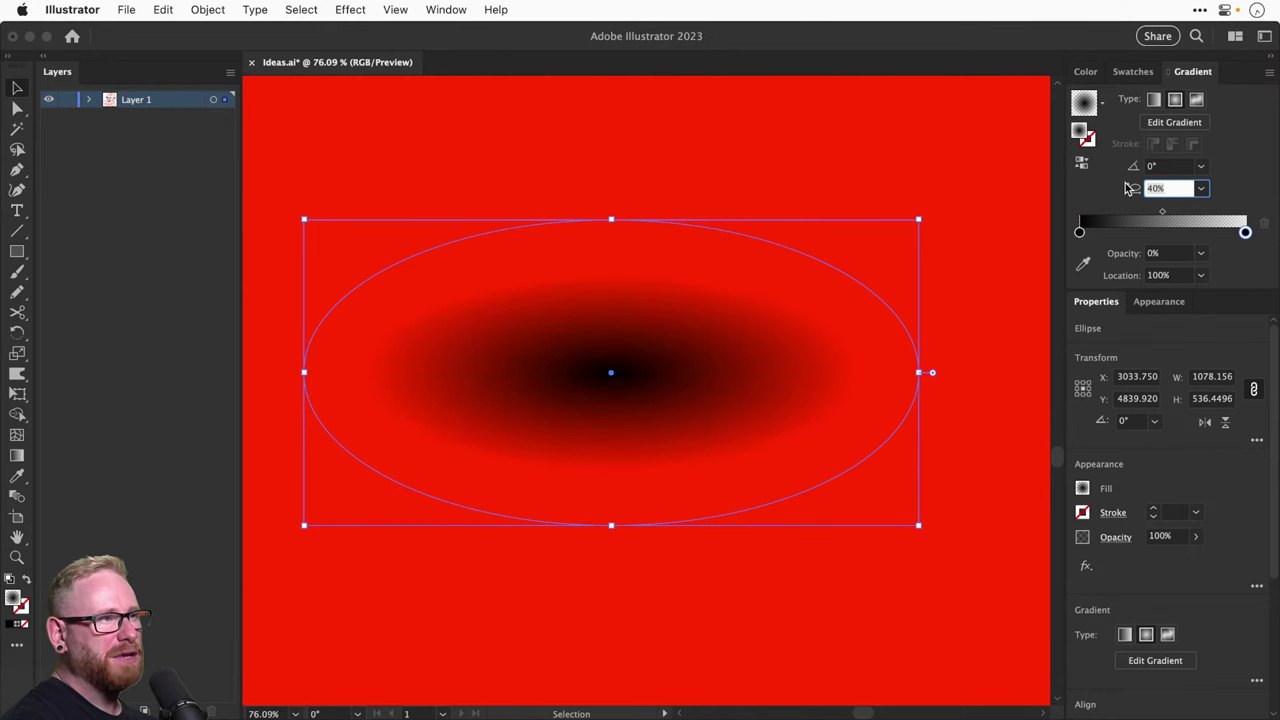
key("shift+Down")
key("shift+Down")
key("shift+Up")
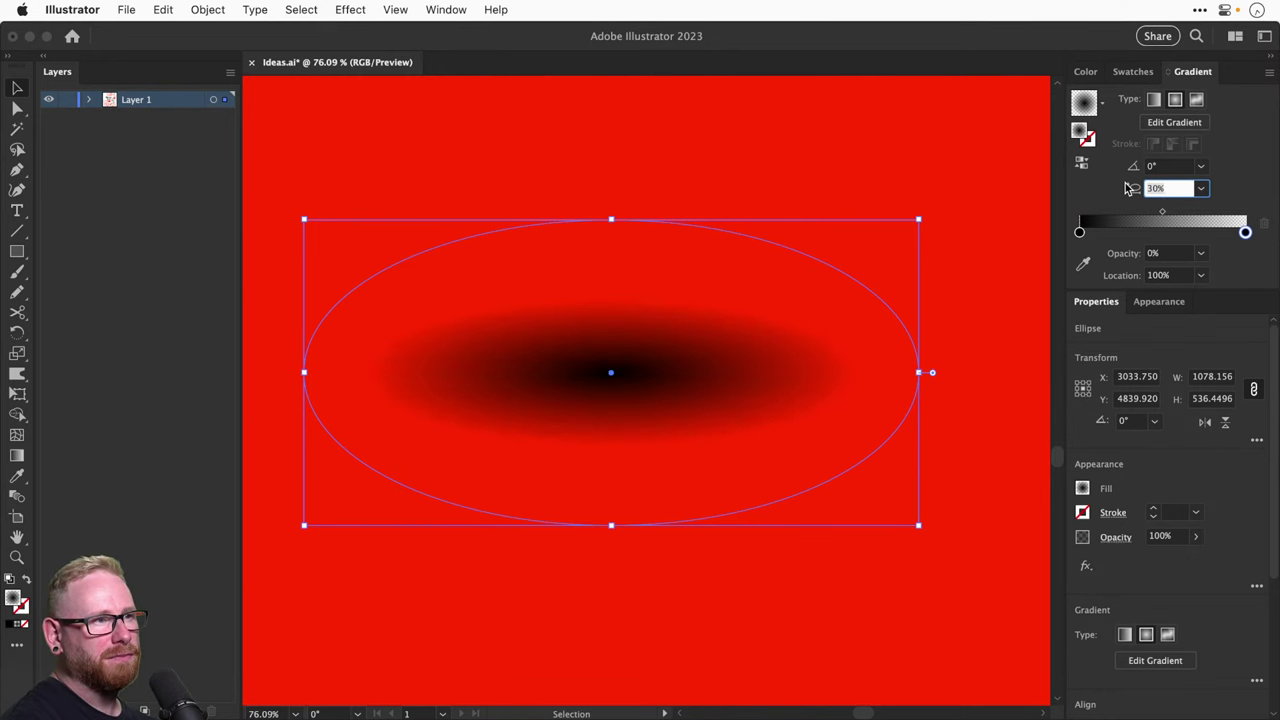
left_click(946, 89)
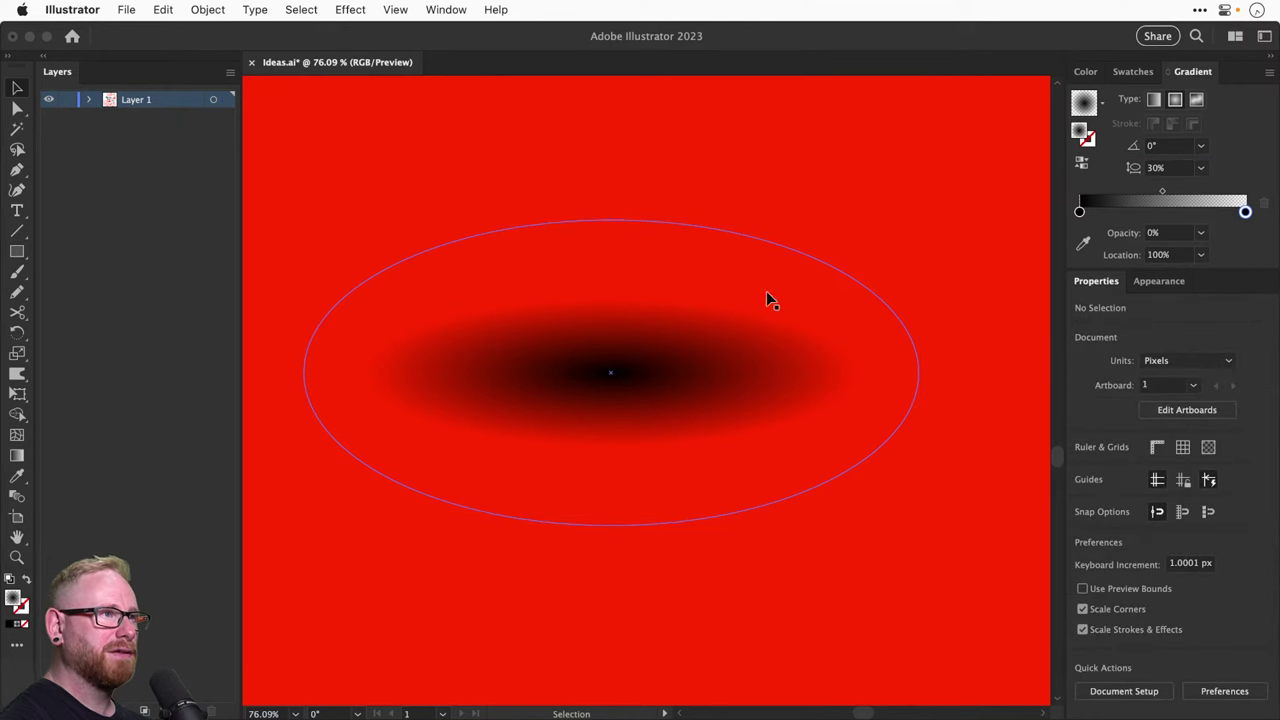
left_click(720, 378)
key("super+minus")
key("super+minus")
key("super+minus")
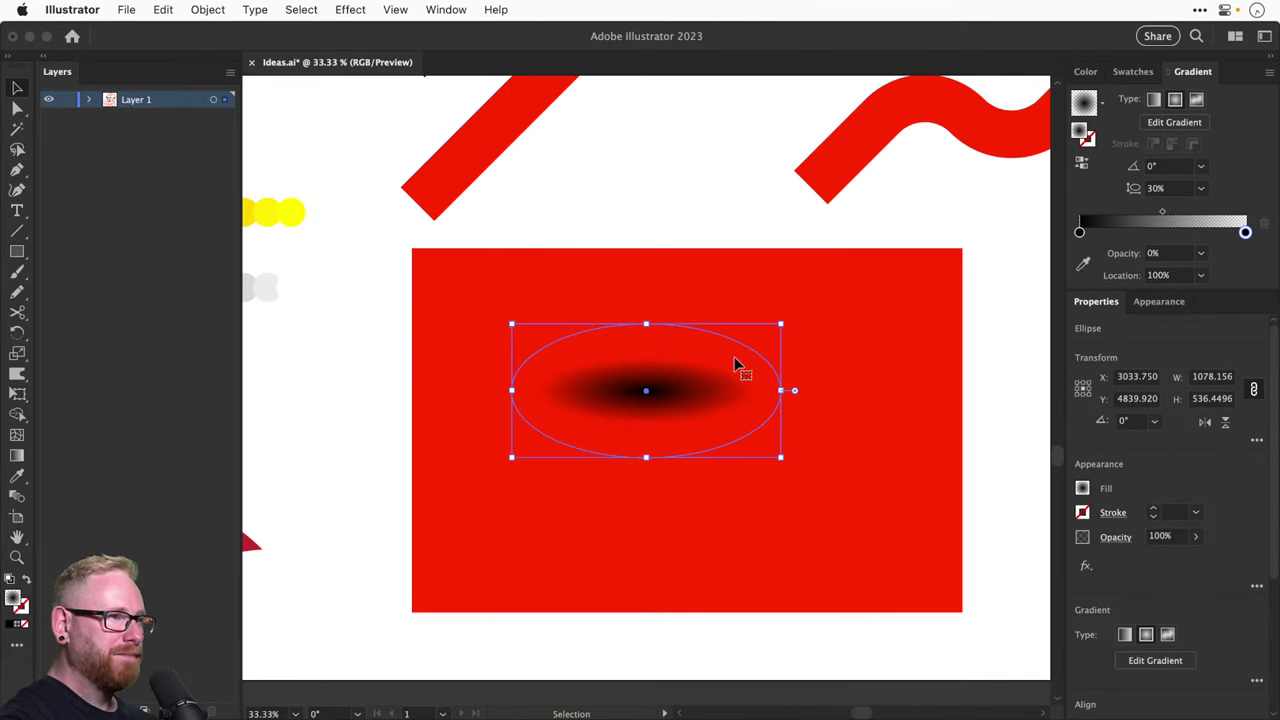
left_click_drag(776, 322, 823, 394)
left_click(980, 380)
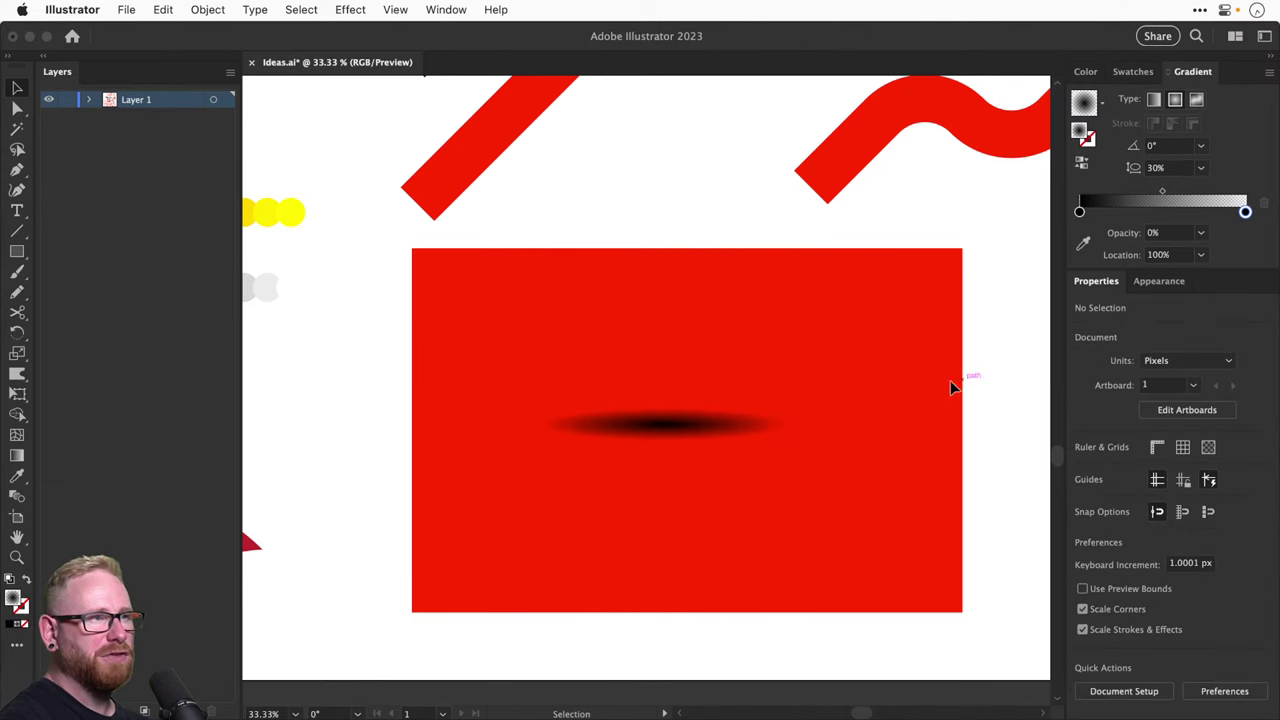
key("z")
left_click_drag(500, 386, 818, 483)
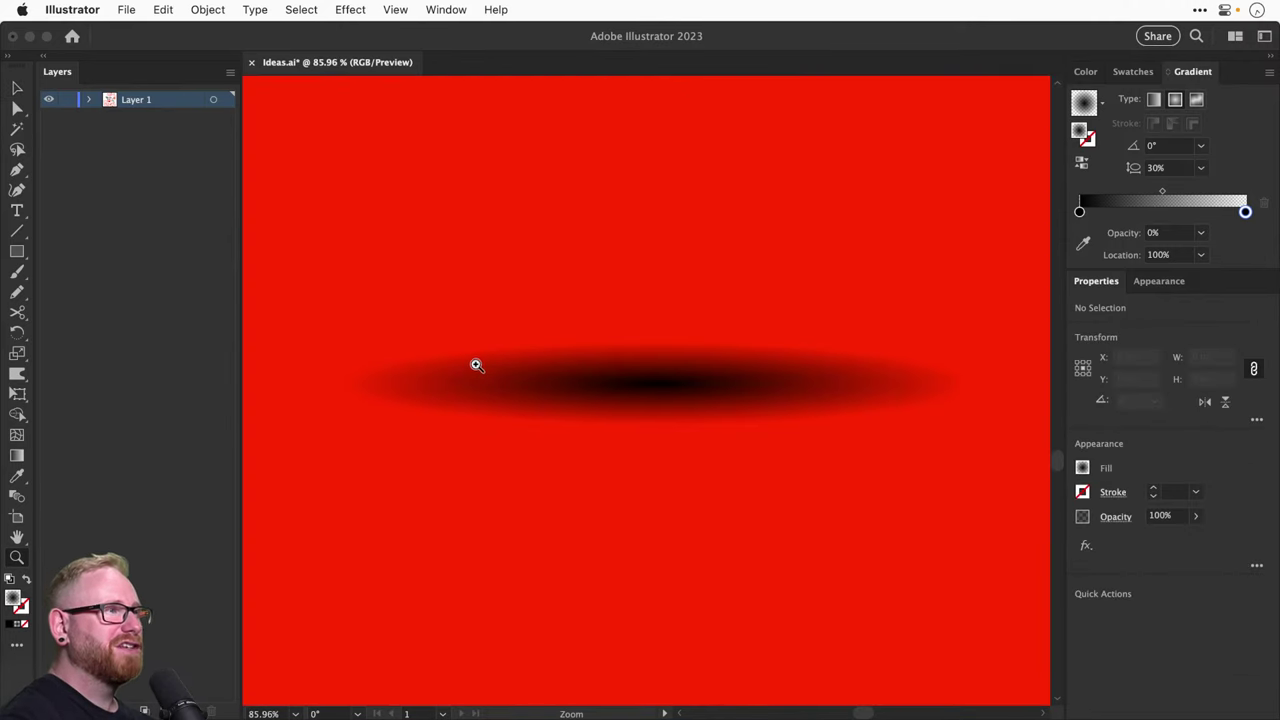
key("v")
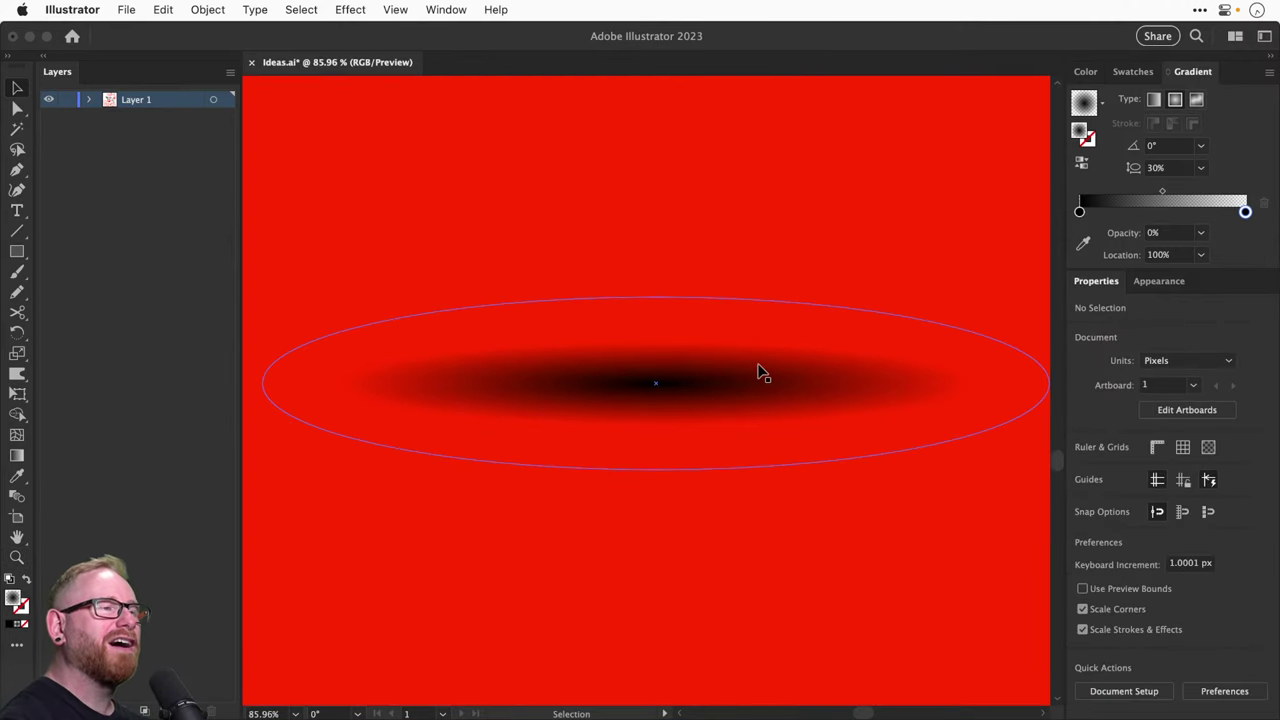
left_click(758, 372)
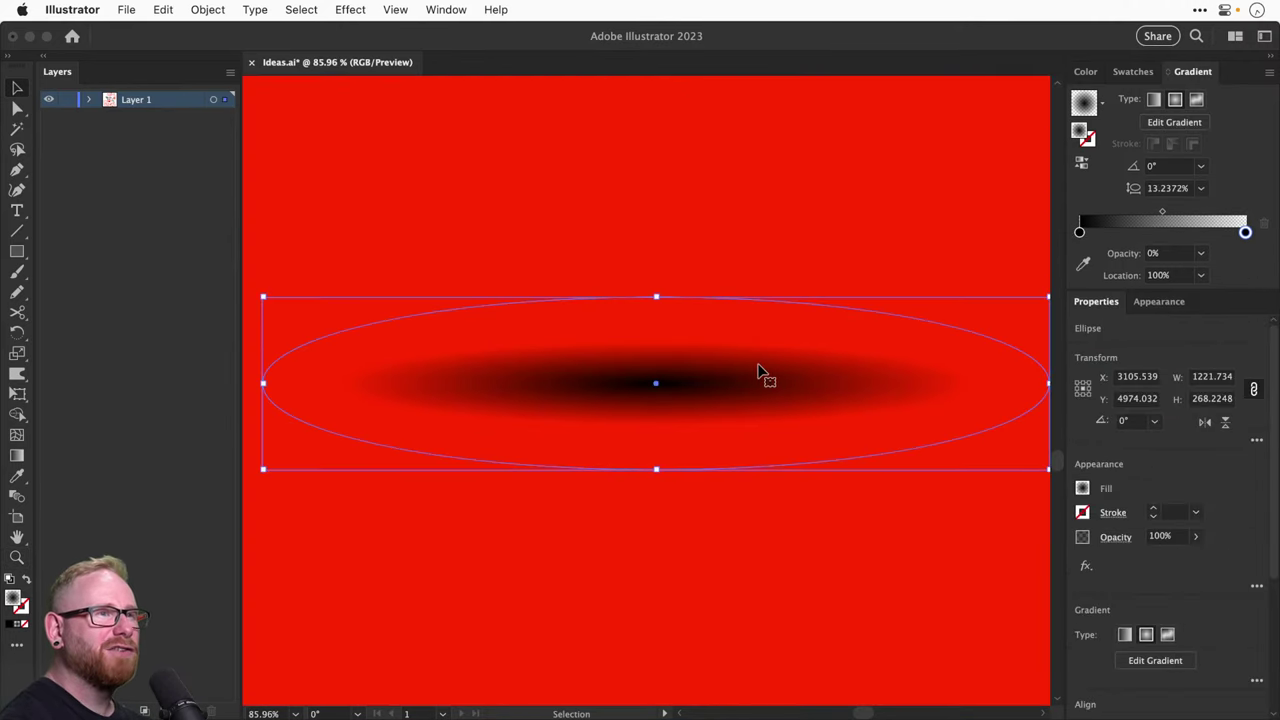
double_click(1245, 233)
key("Escape")
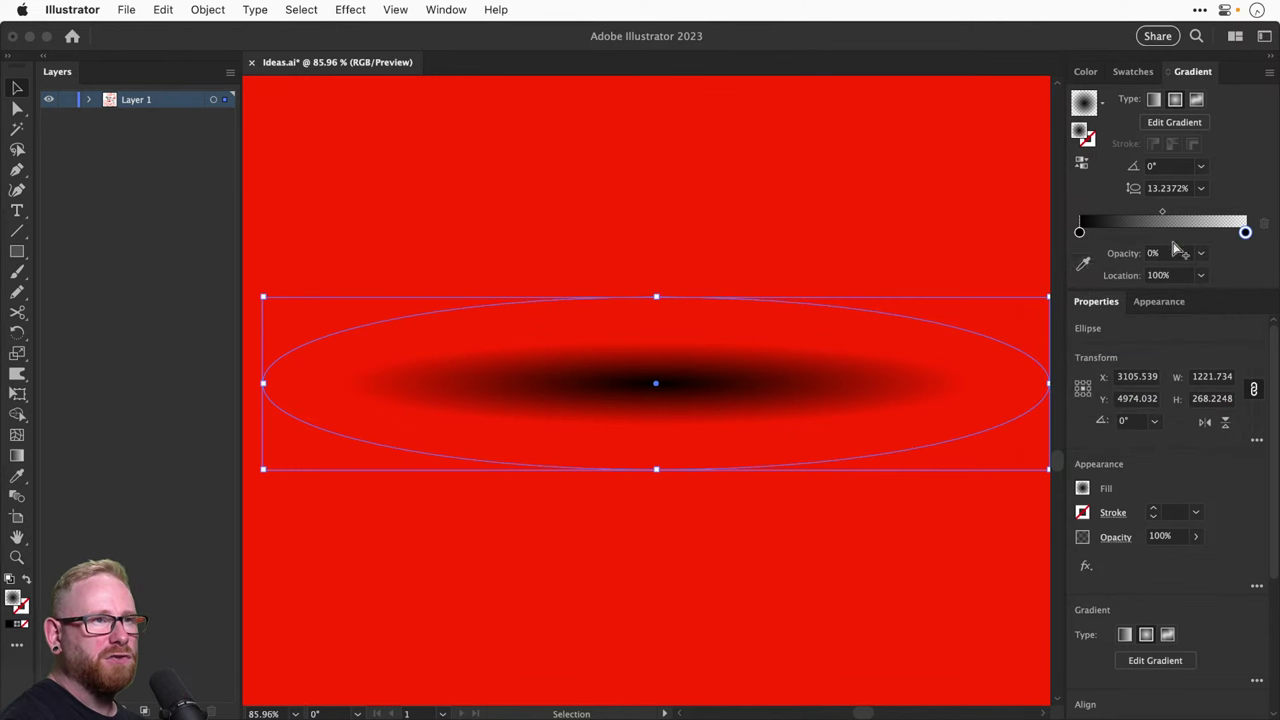
left_click(1083, 264)
left_click(908, 215)
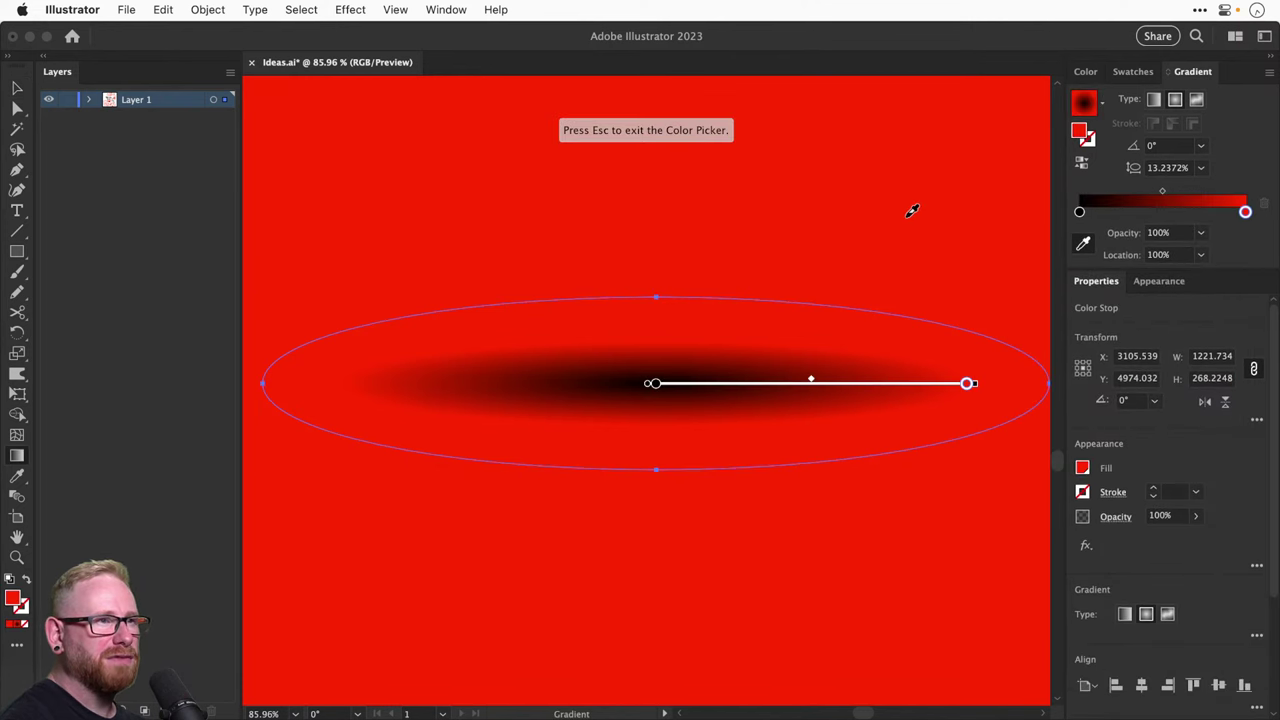
key("Escape")
key("v")
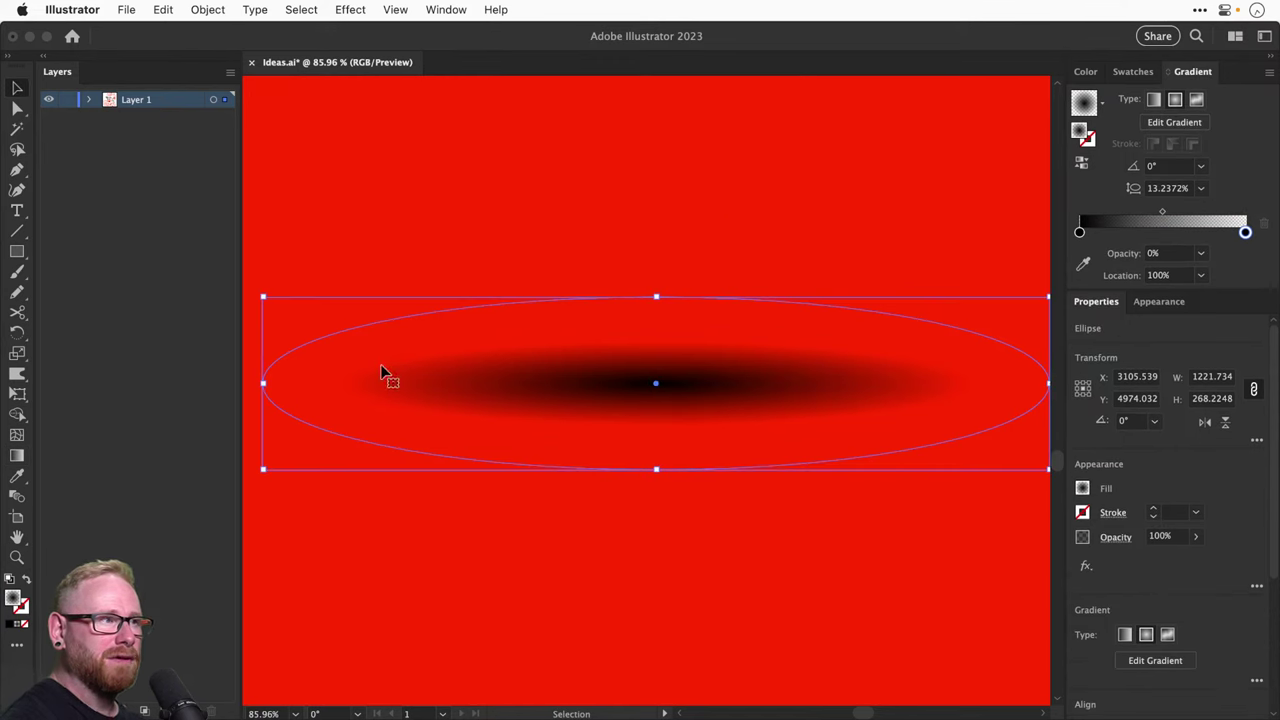
left_click(658, 233)
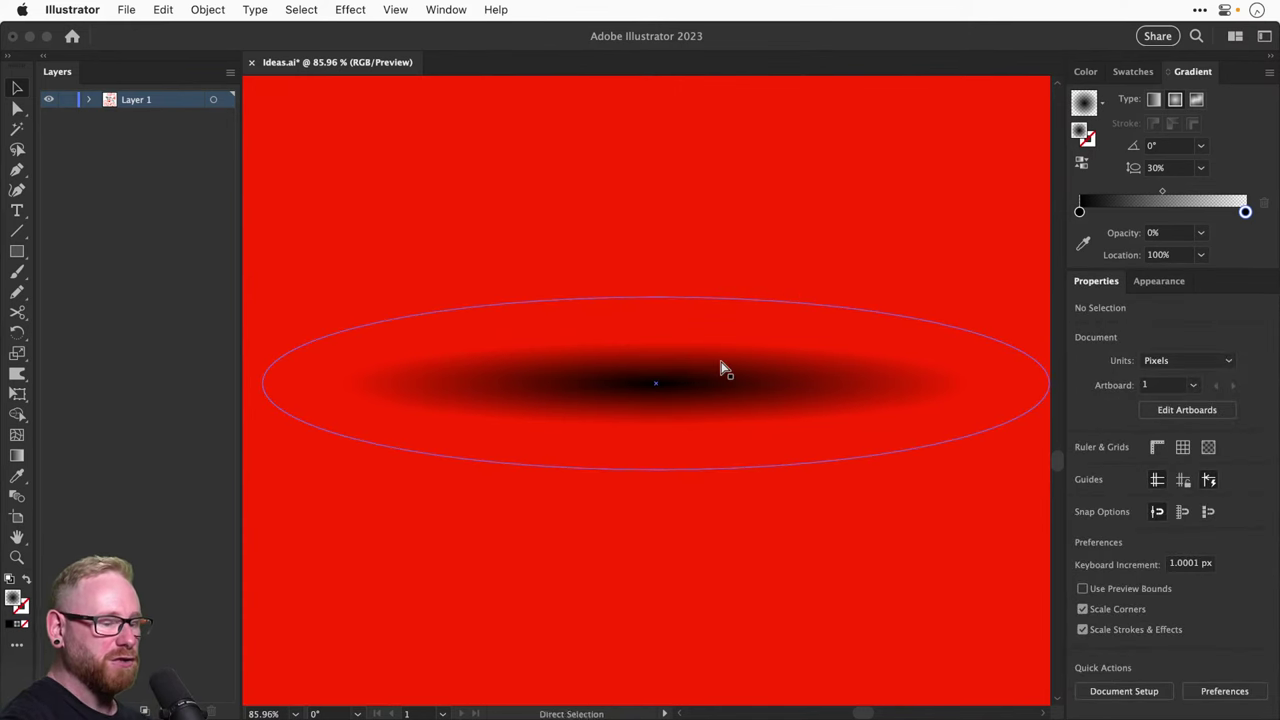
key("super+minus")
key("super+minus")
Move the shadow ellipse lower-left and draw a small black ellipse near the top
left_click_drag(643, 366, 559, 541)
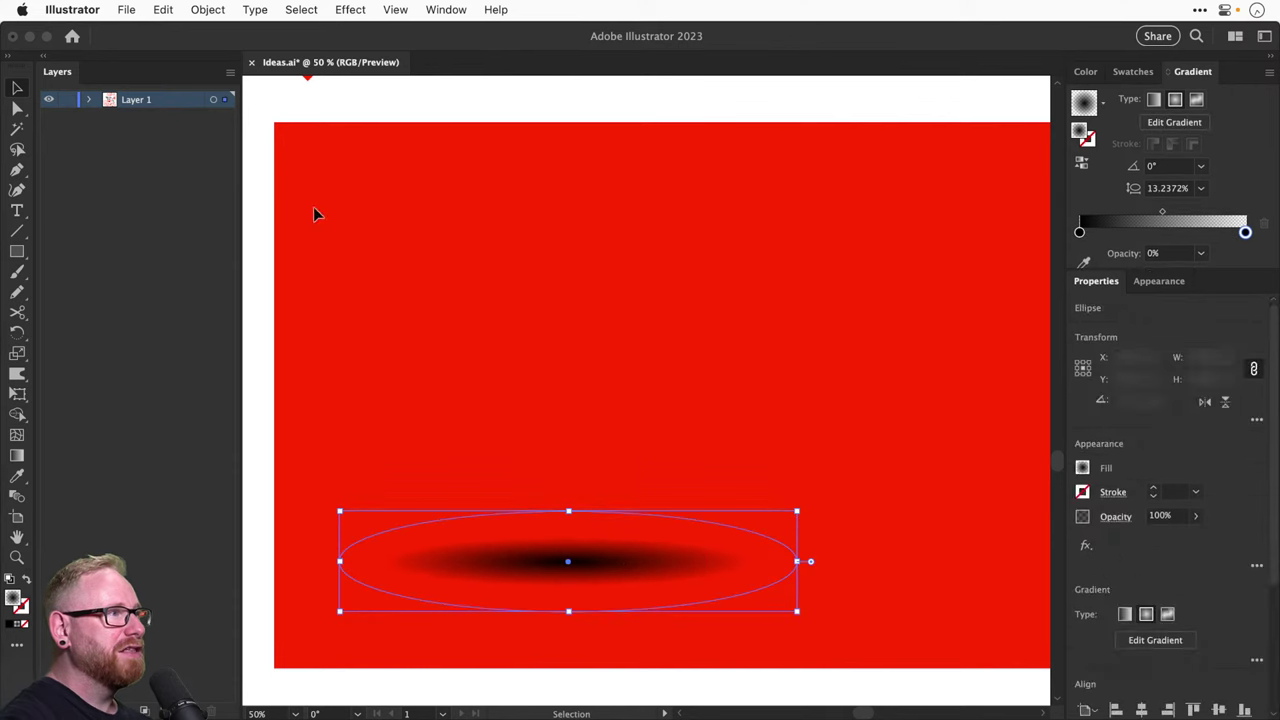
left_click_drag(17, 251, 93, 294)
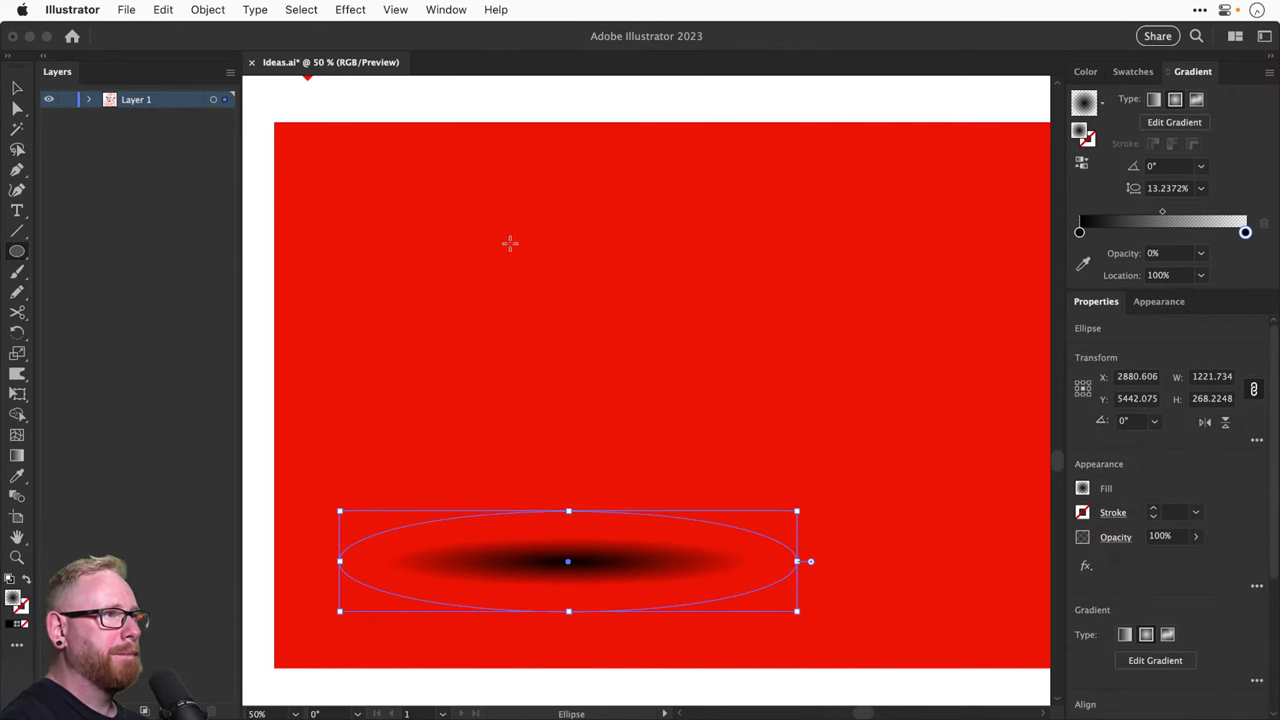
mouse_move(536, 243)
left_mouse_down()
mouse_move(657, 274)
mouse_move(624, 277)
left_mouse_up()
key("v")
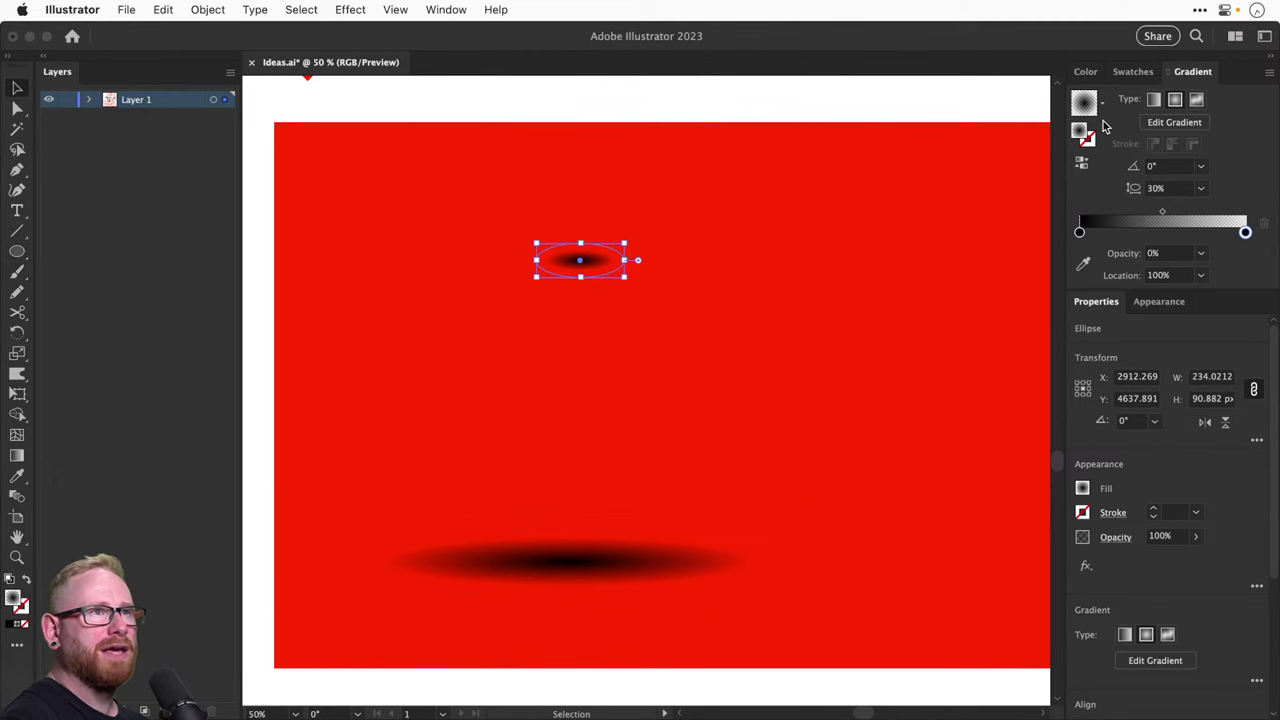
left_click(1131, 72)
left_click(1111, 125)
left_click(814, 223)
key("a")
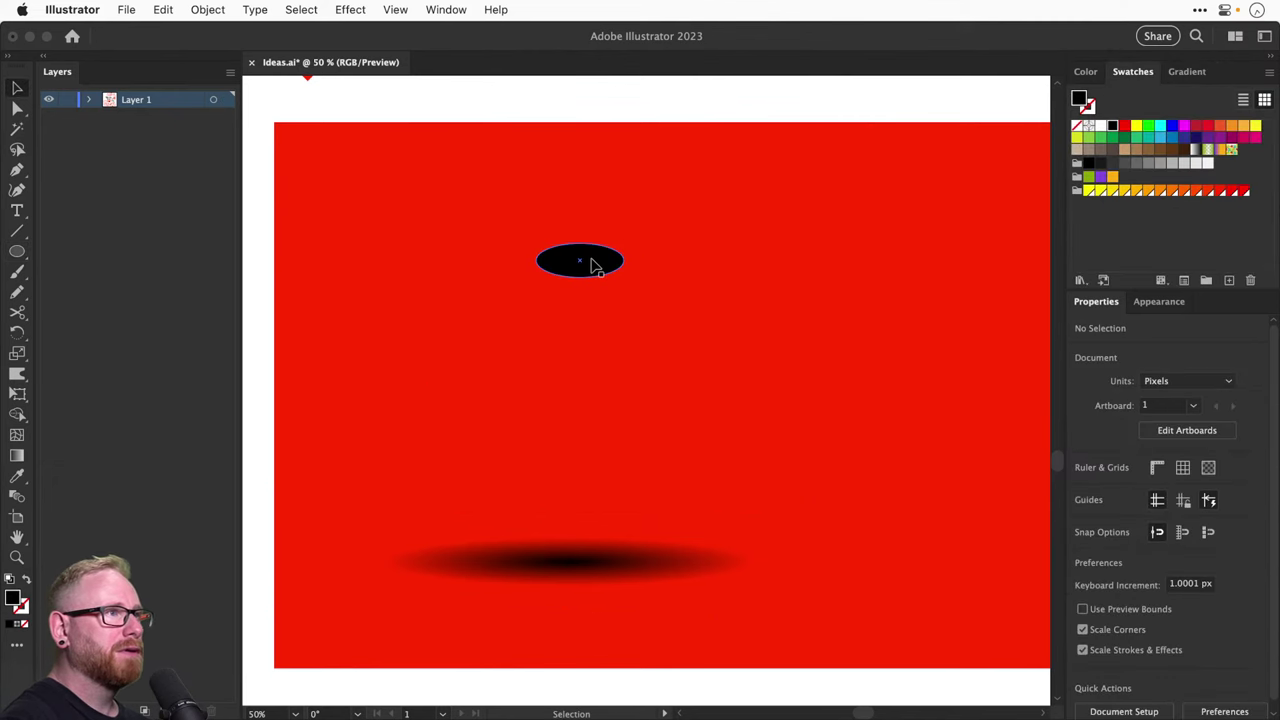
left_click(591, 263)
key("v")
Enlarge the ellipse to 1158 px wide in blue, paste the small black one in front, and select both
left_click_drag(626, 243, 797, 176)
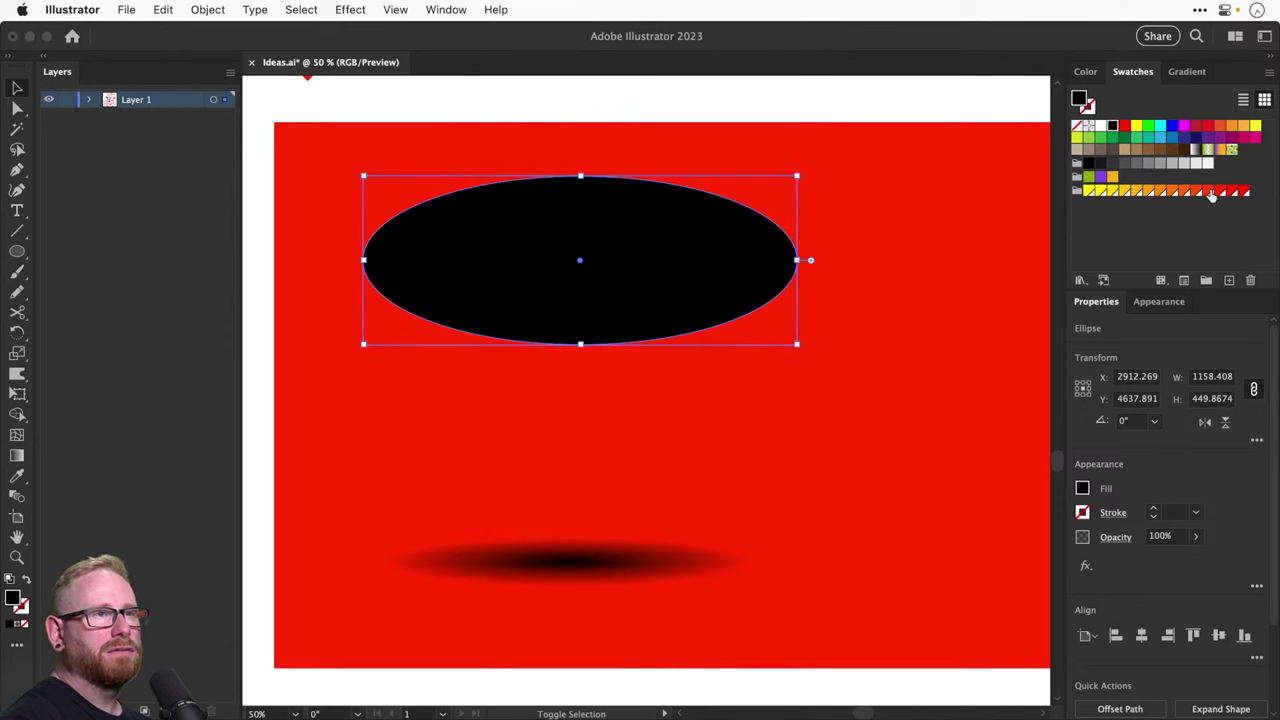
left_click(1172, 127)
key("a")
key("super+f")
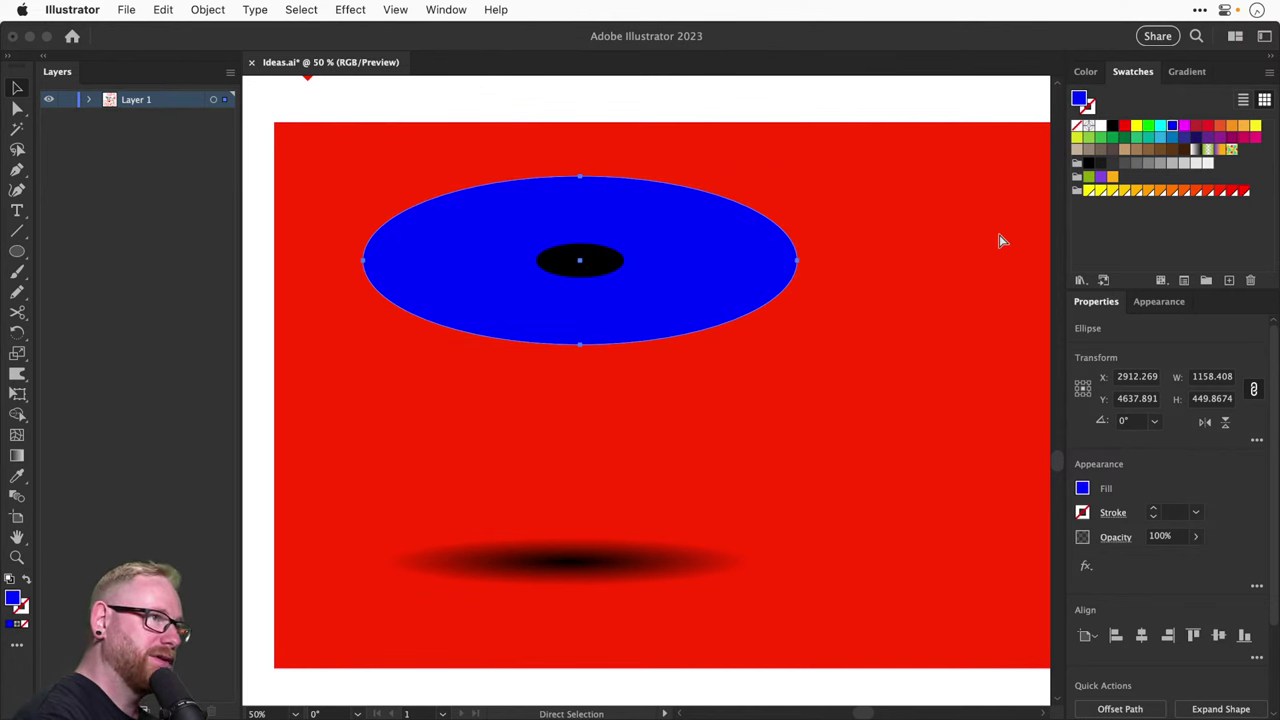
key("v")
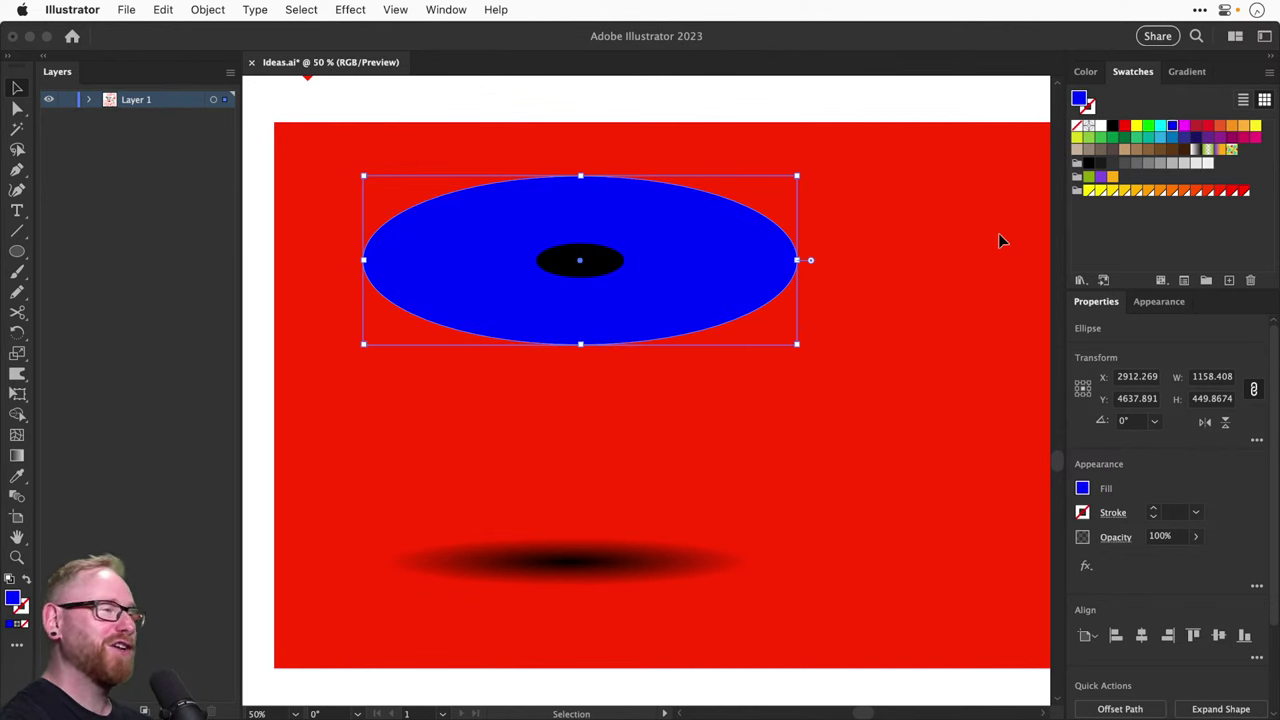
left_click(595, 268, "shift")
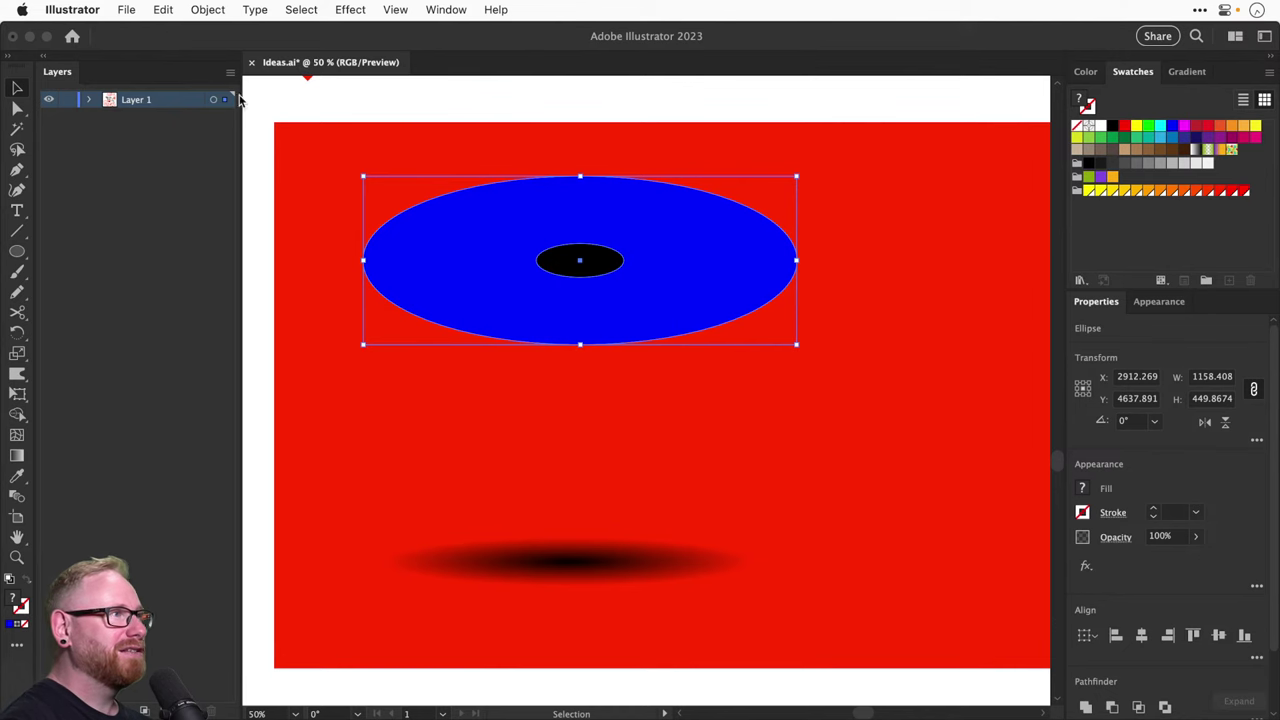
Blend the blue and black ellipses with Object > Blend > Make
left_click(207, 9)
mouse_move(235, 551)
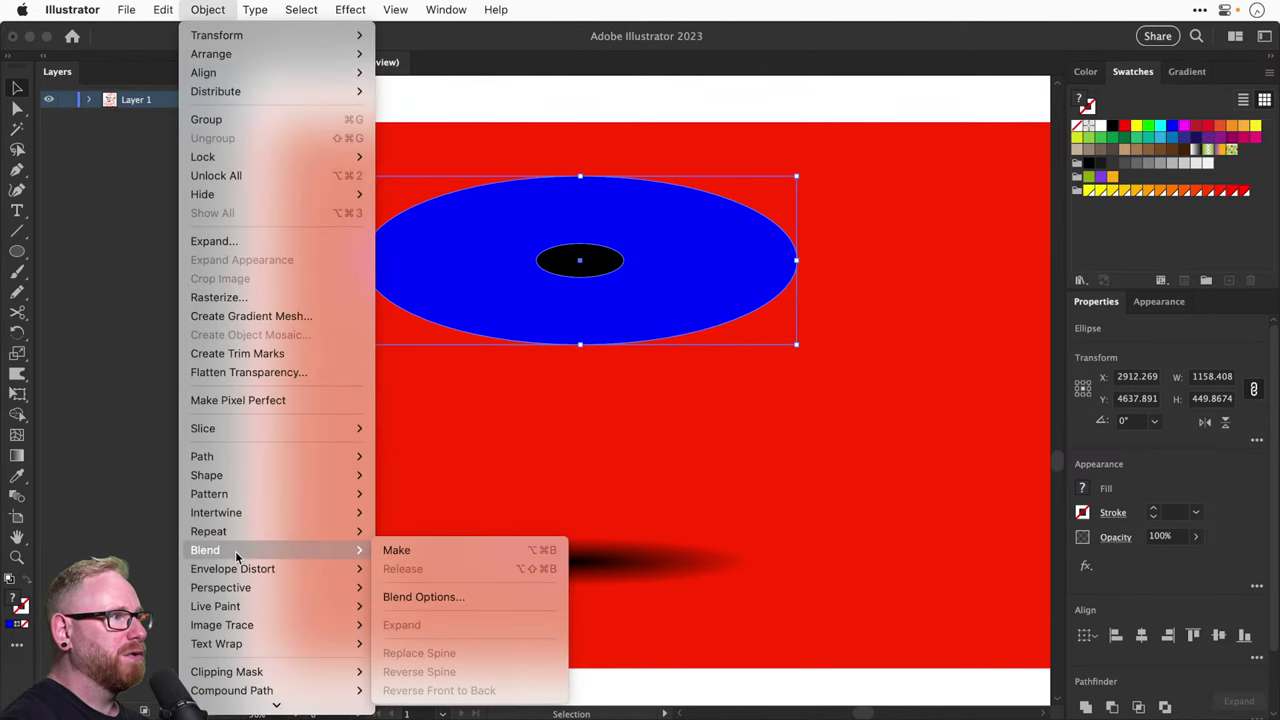
left_click(461, 547)
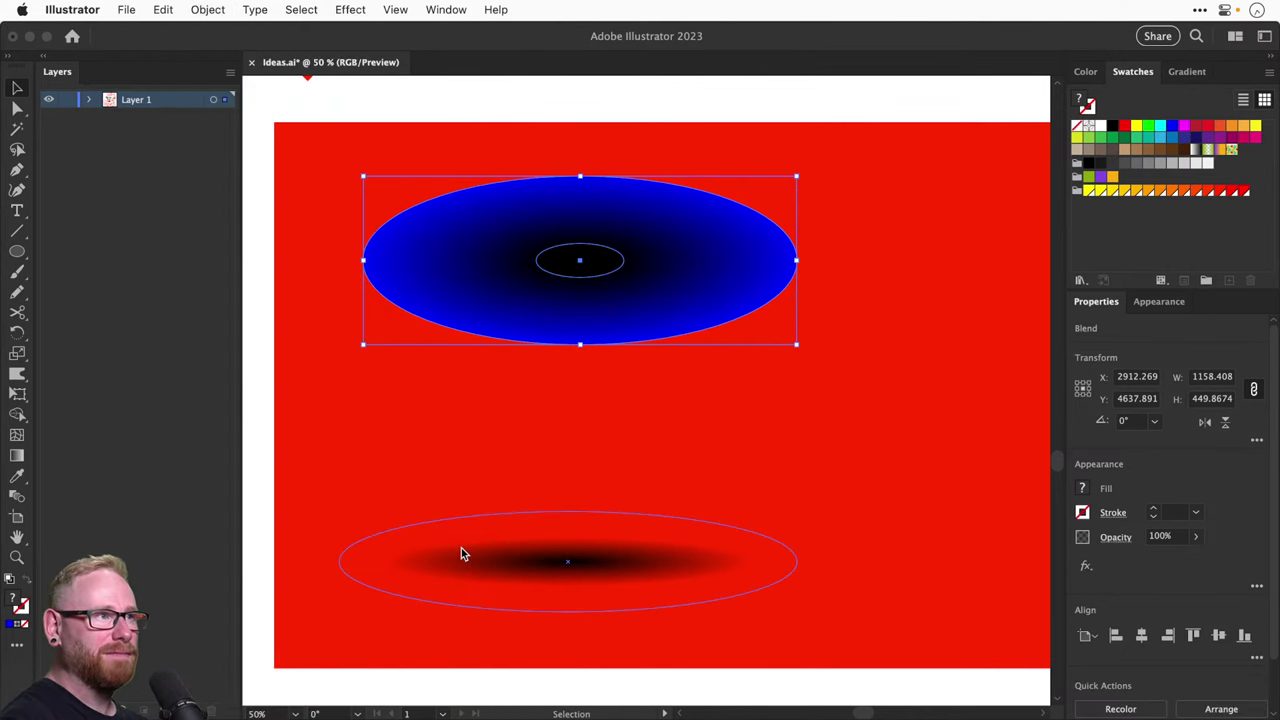
left_click(836, 250)
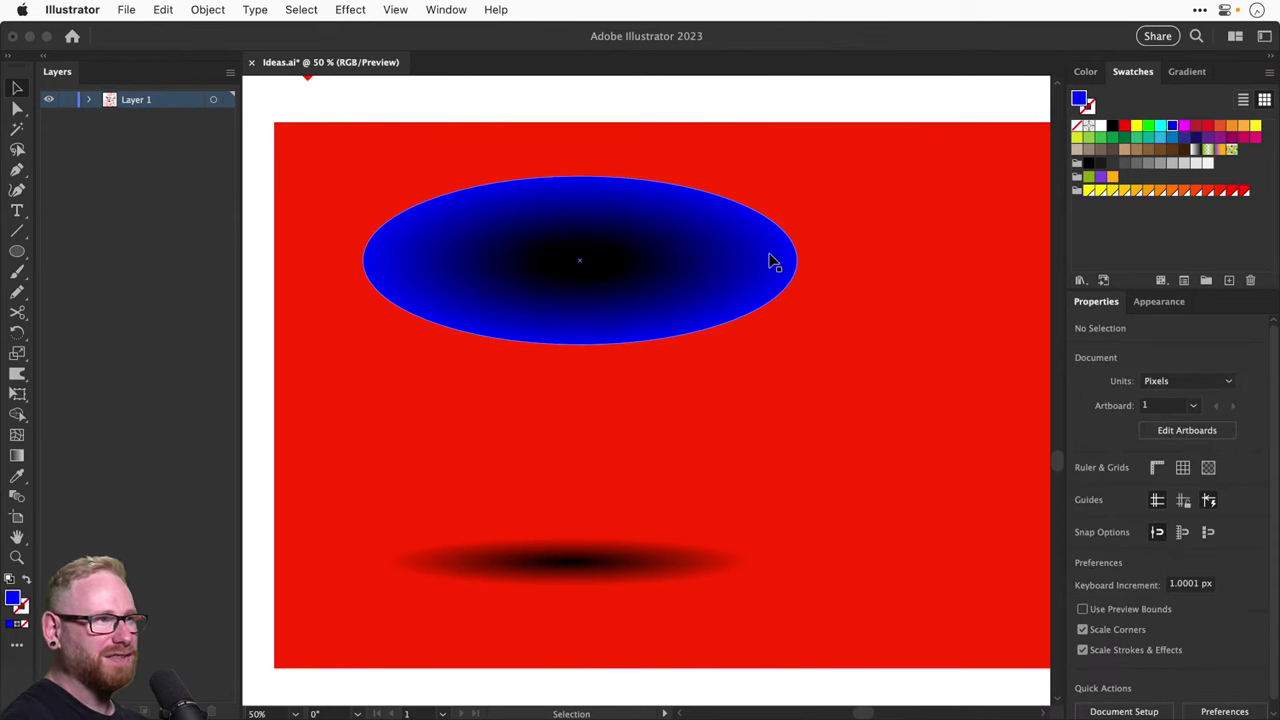
In isolation mode, set the blend's outer ellipse to black fill with 0% opacity
left_click(686, 266)
double_click(700, 266)
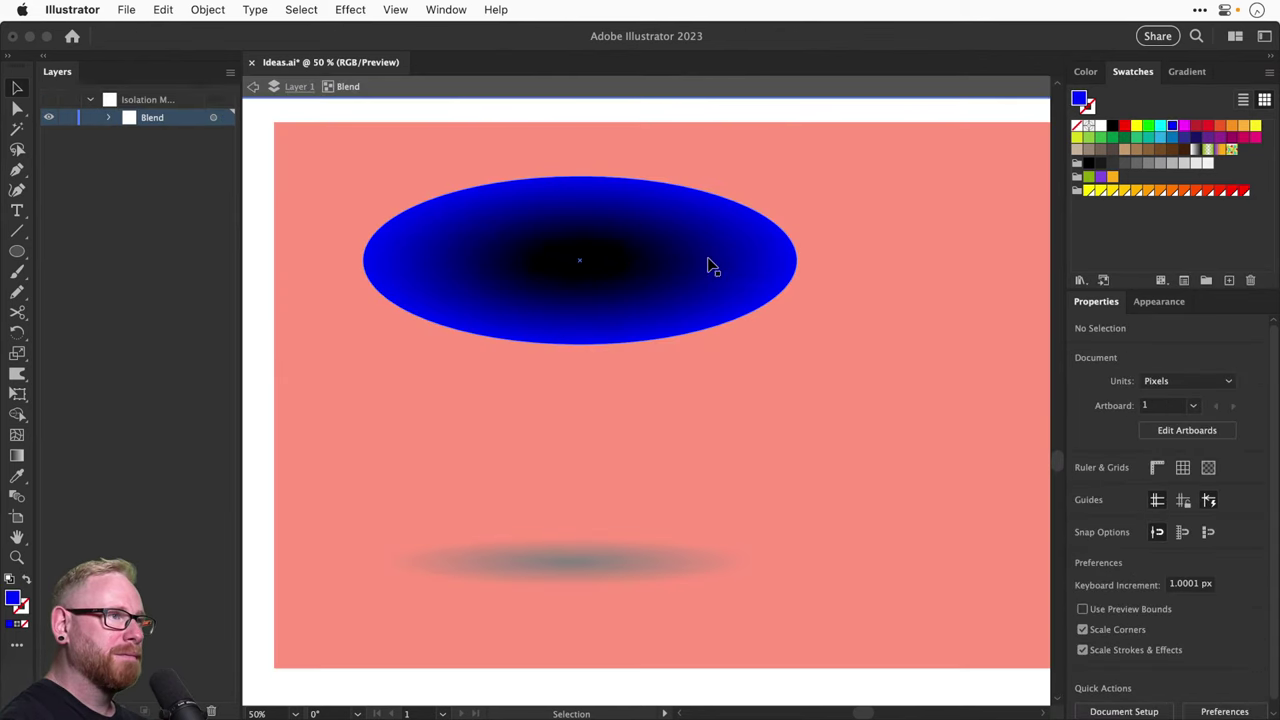
left_click_drag(784, 266, 662, 229)
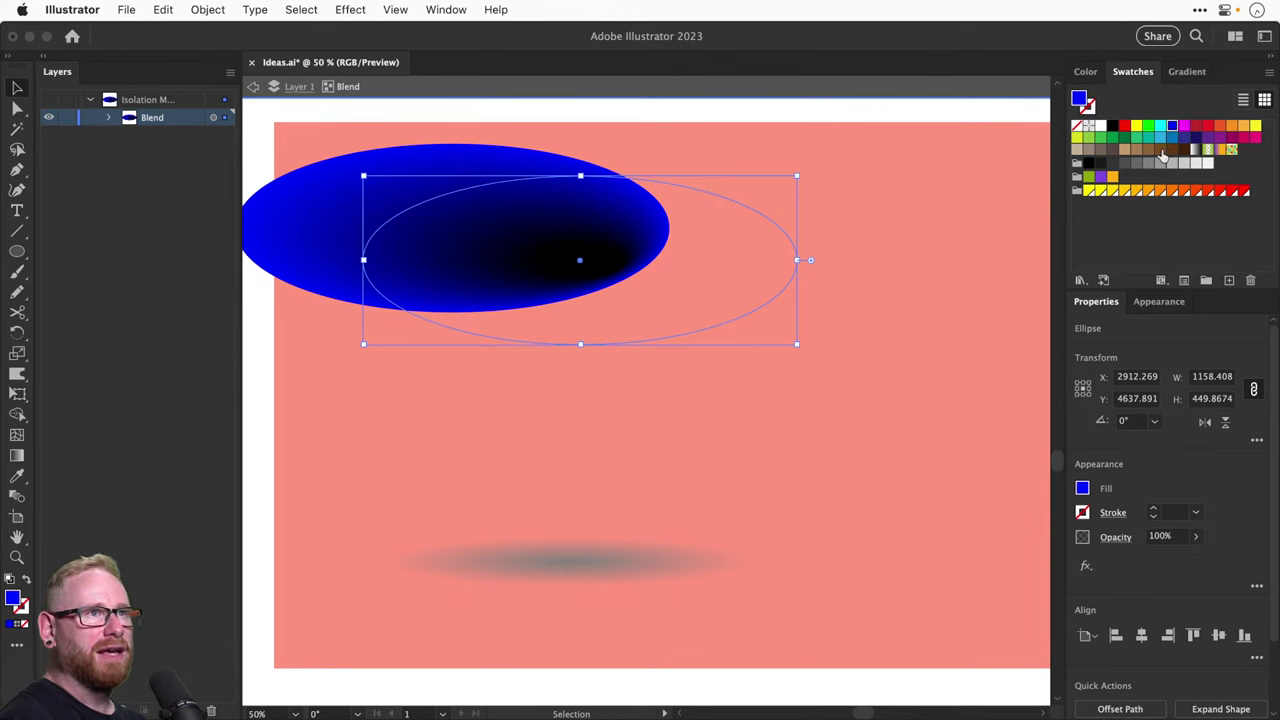
left_click(1113, 128)
left_click(1150, 537)
type("0")
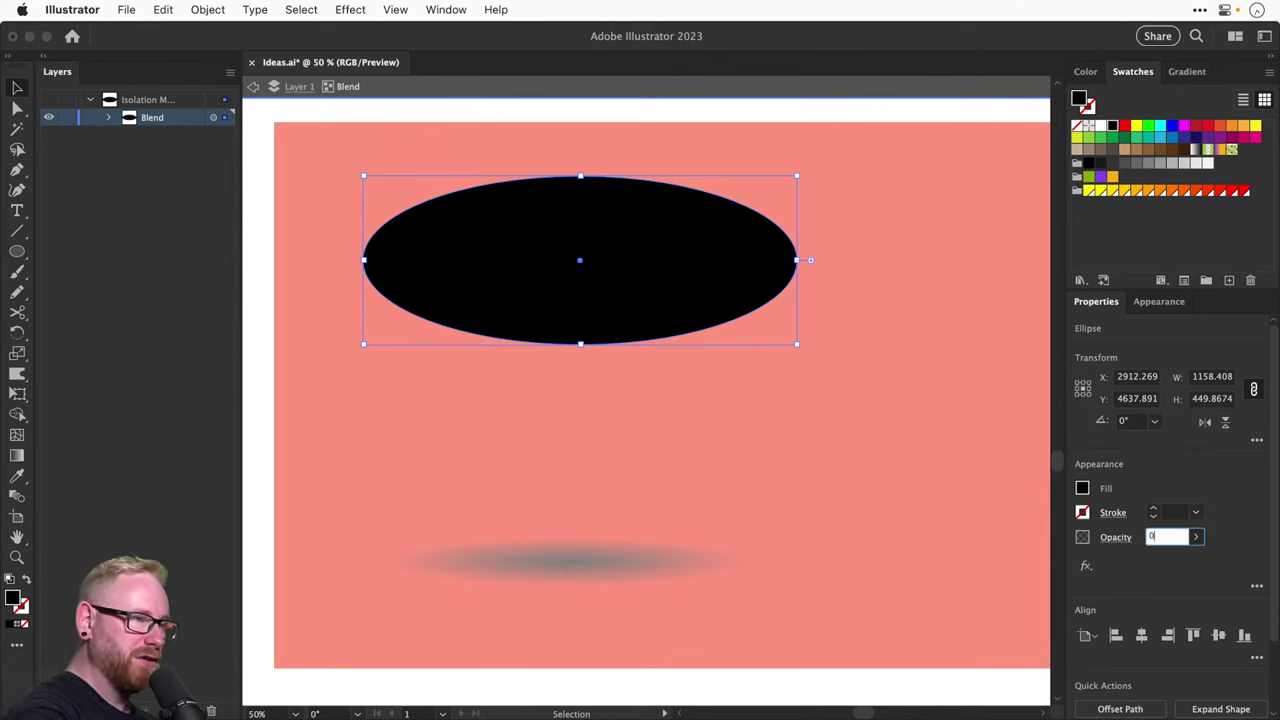
key("Return")
double_click(252, 346)
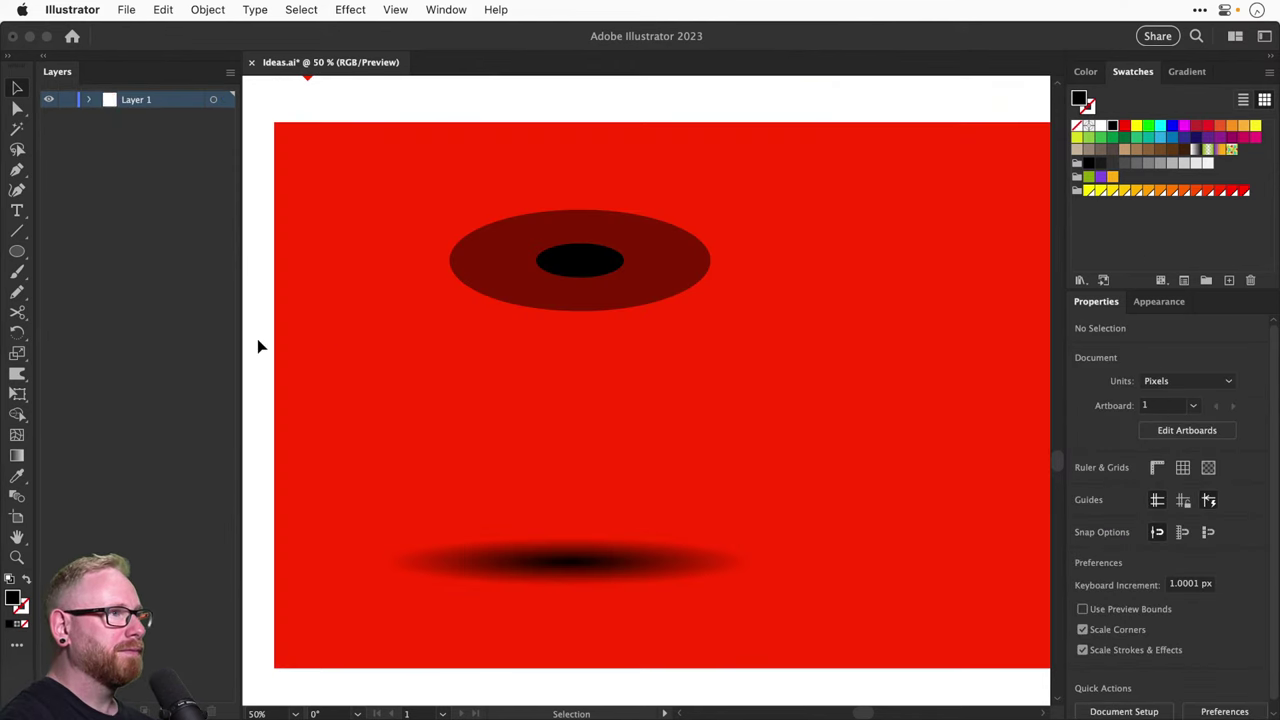
Set the blend's Blend Options spacing to Specified Steps with a value of 7
left_click(543, 272)
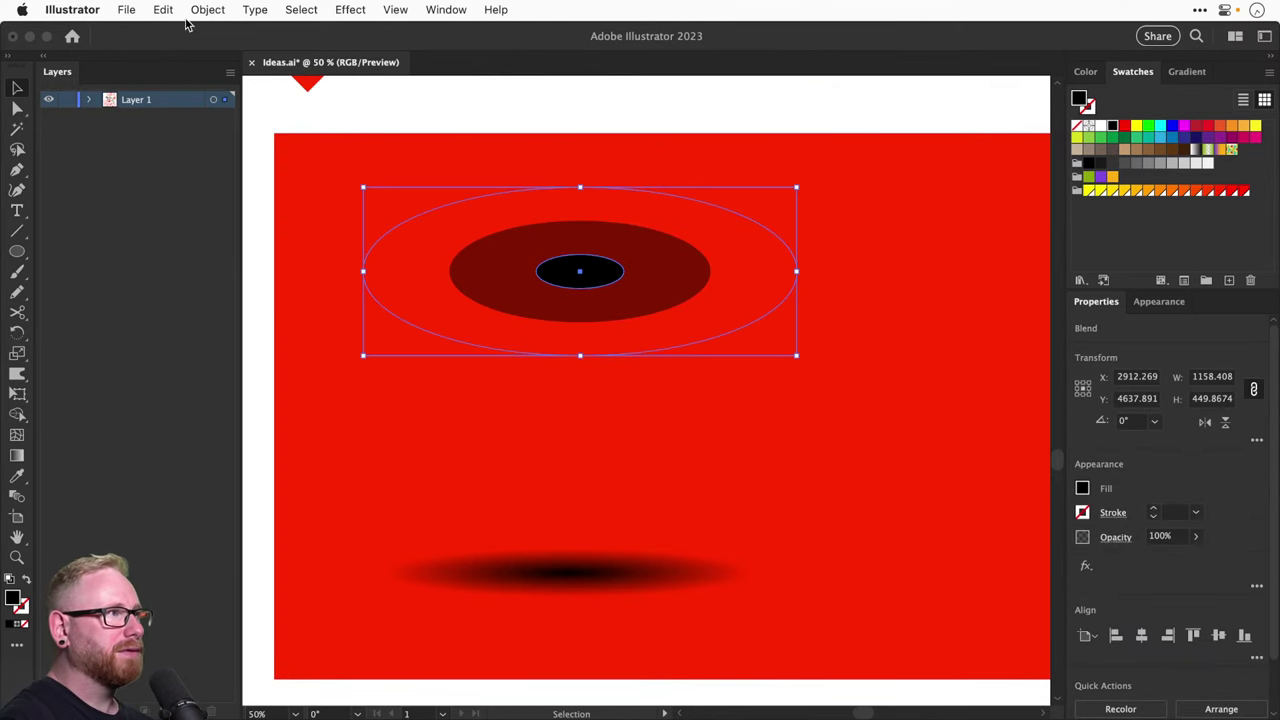
left_click(208, 9)
mouse_move(349, 550)
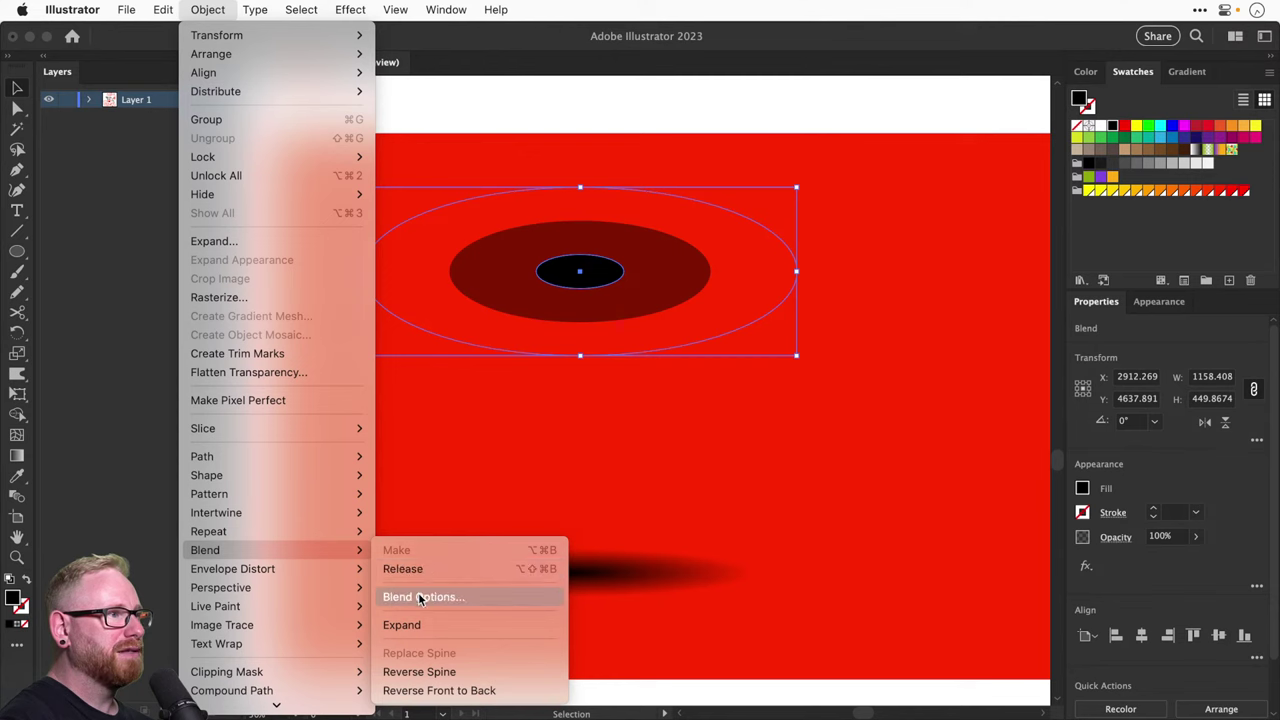
left_click(422, 598)
left_click(814, 156)
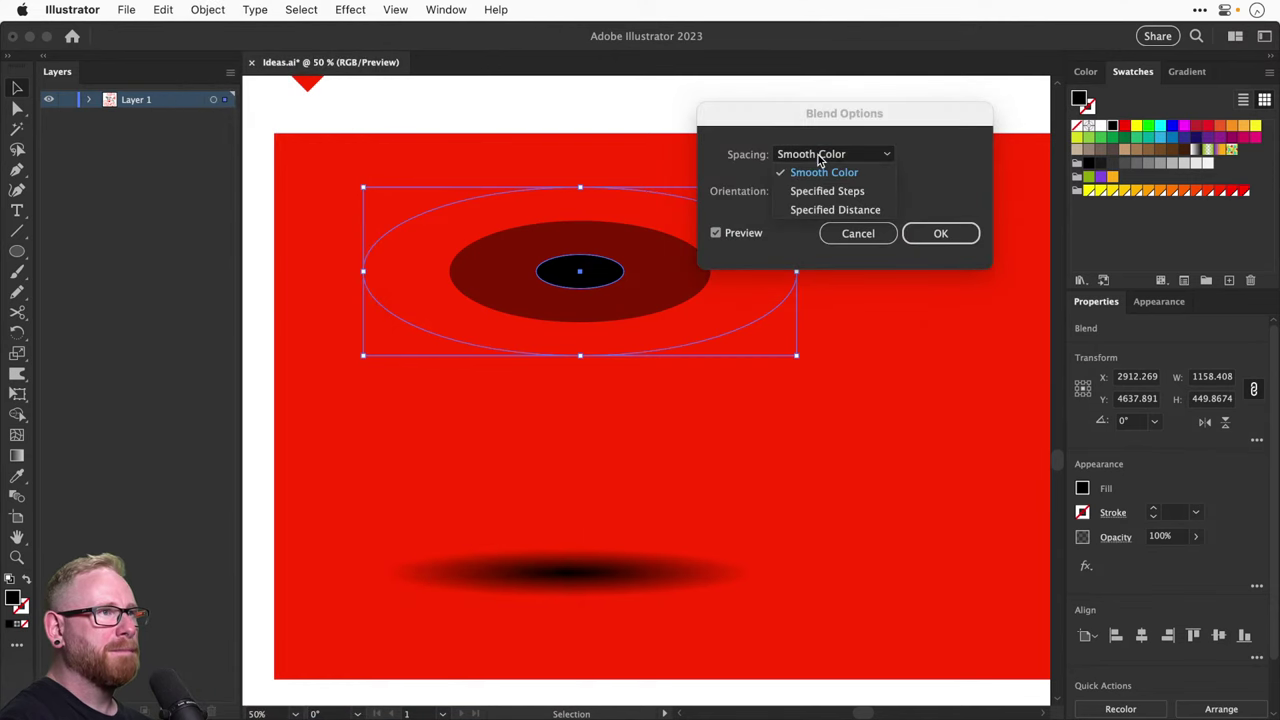
left_click(826, 191)
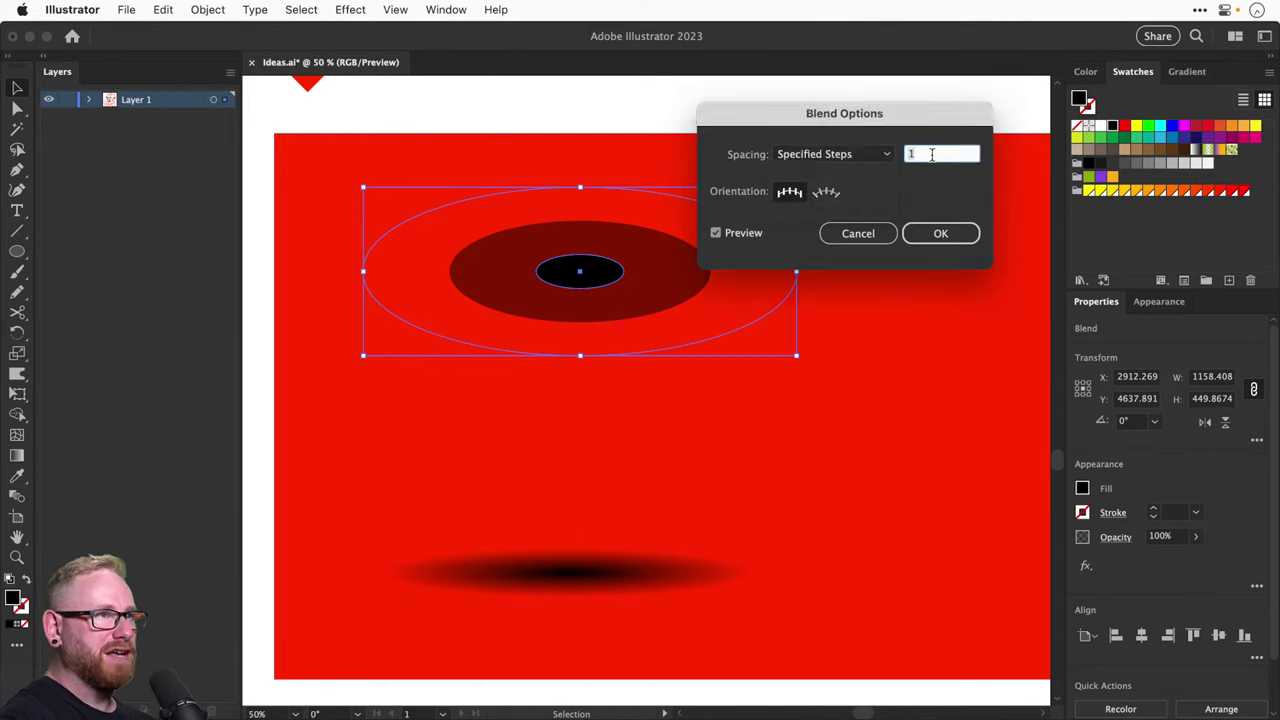
type("10")
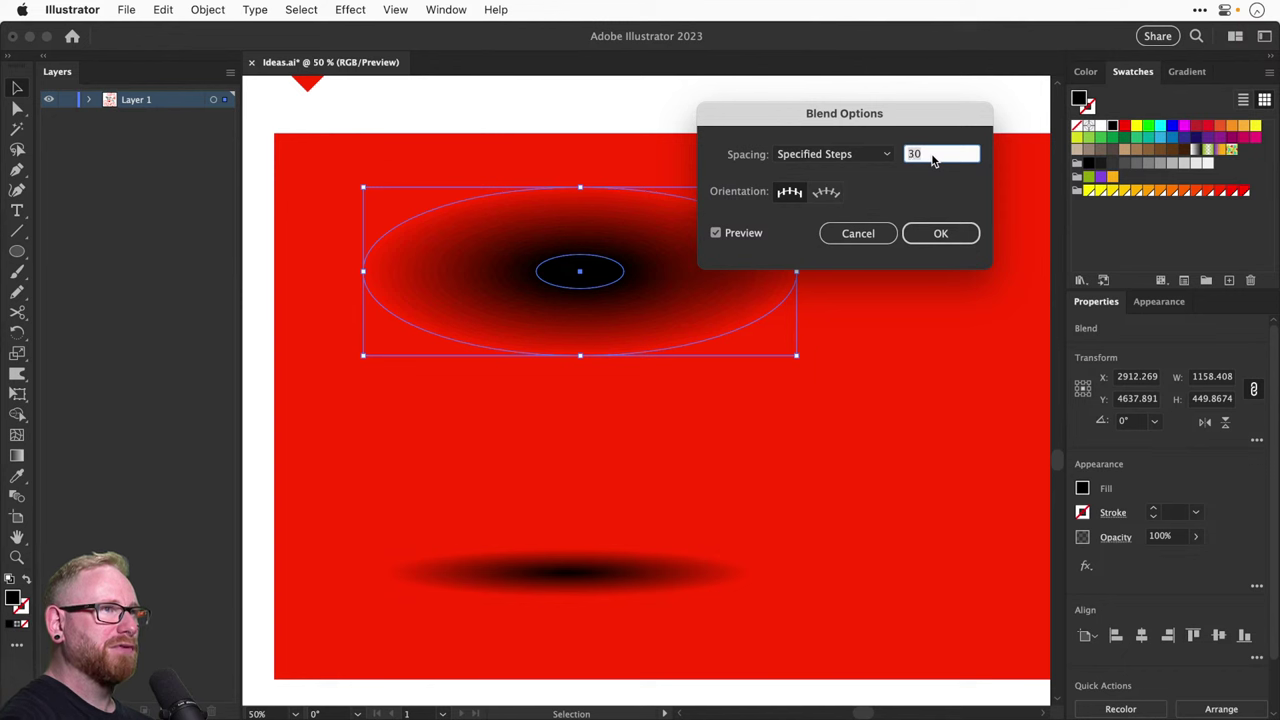
type("5")
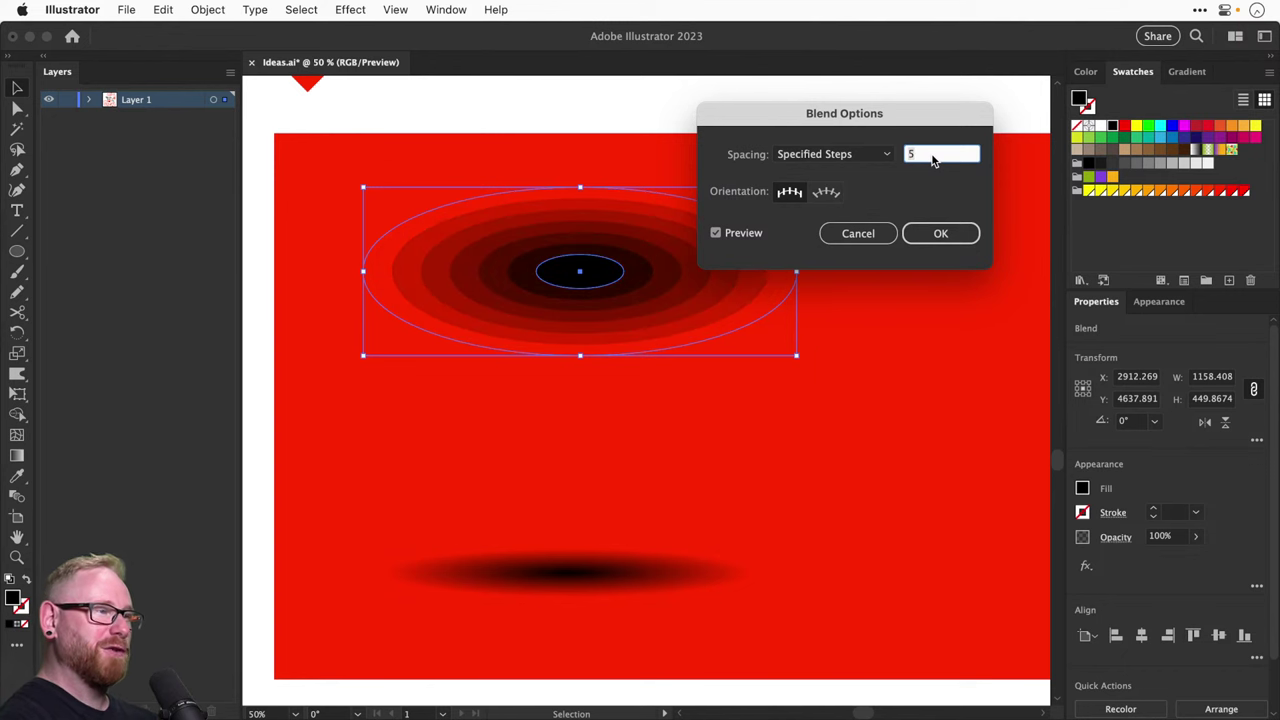
key("BackSpace")
type("7")
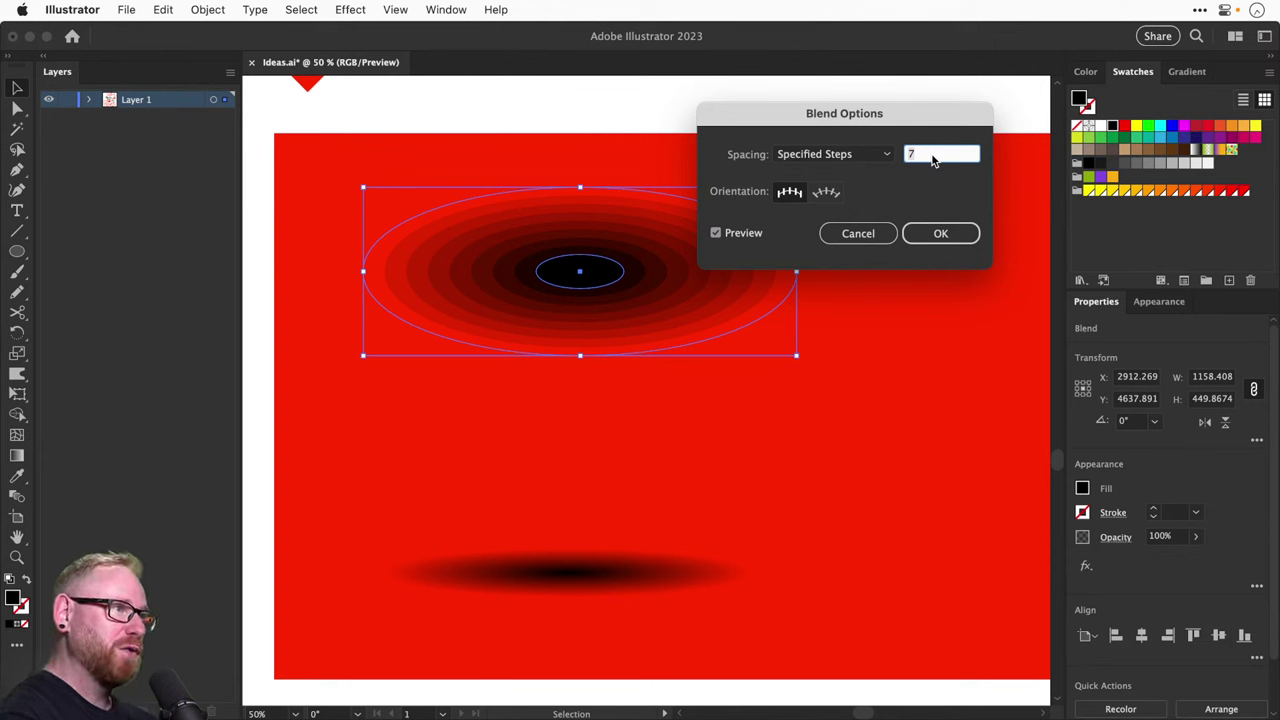
key("Return")
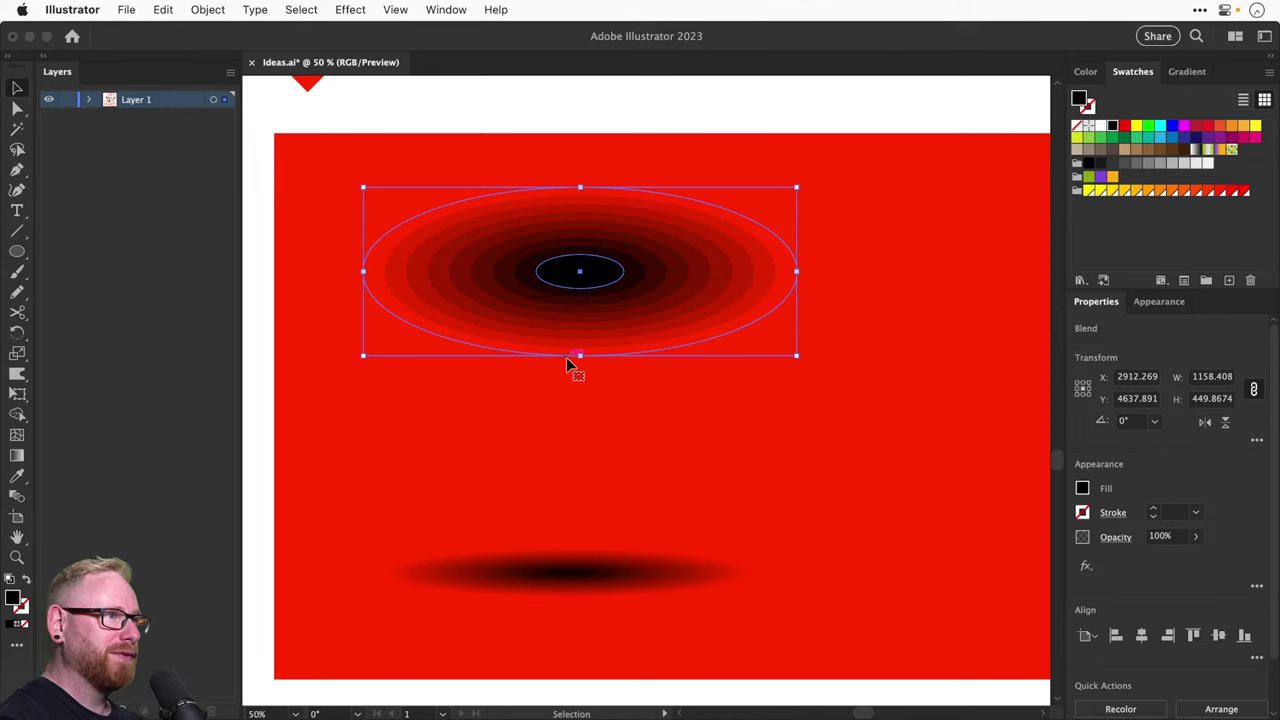
Reshape the blend into a circle and reposition it and the shadow ellipse
left_click_drag(580, 355, 580, 606)
left_click_drag(660, 429, 677, 345)
key("space")
left_click_drag(697, 358, 729, 389)
key("super+shift+a")
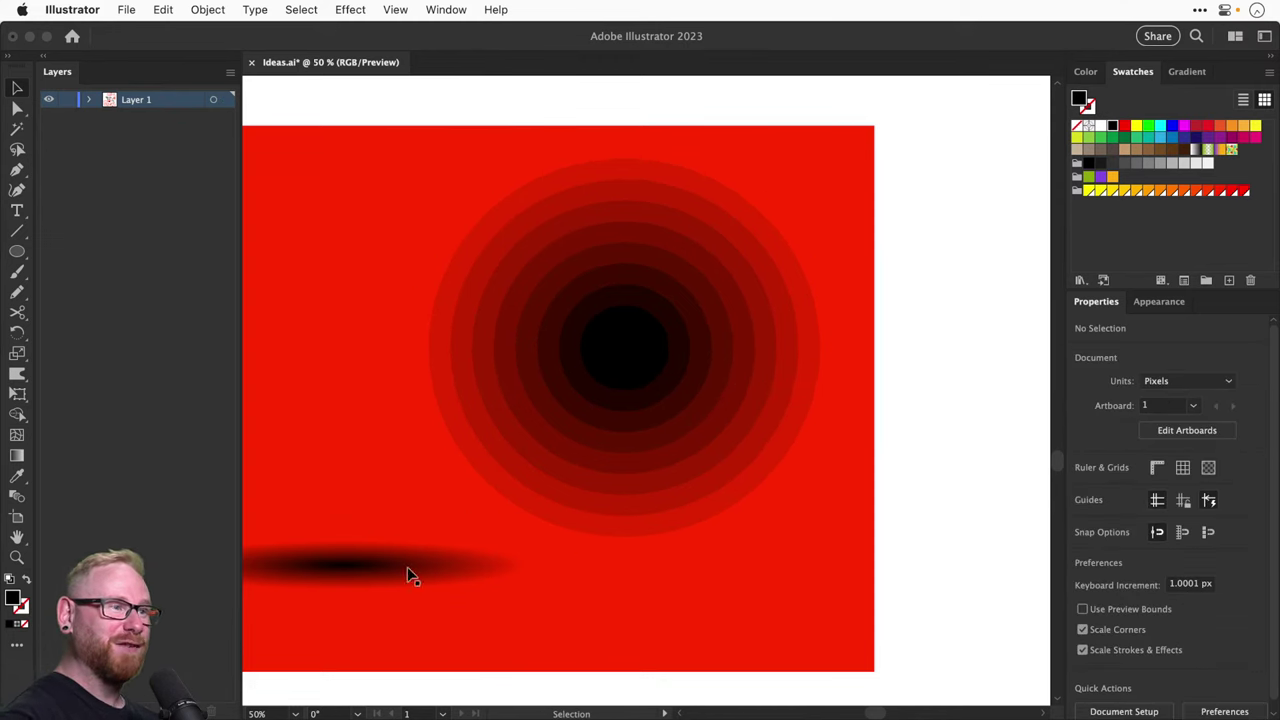
scroll(407, 575, "left", 5)
left_click_drag(591, 529, 491, 566)
left_click_drag(652, 498, 369, 603)
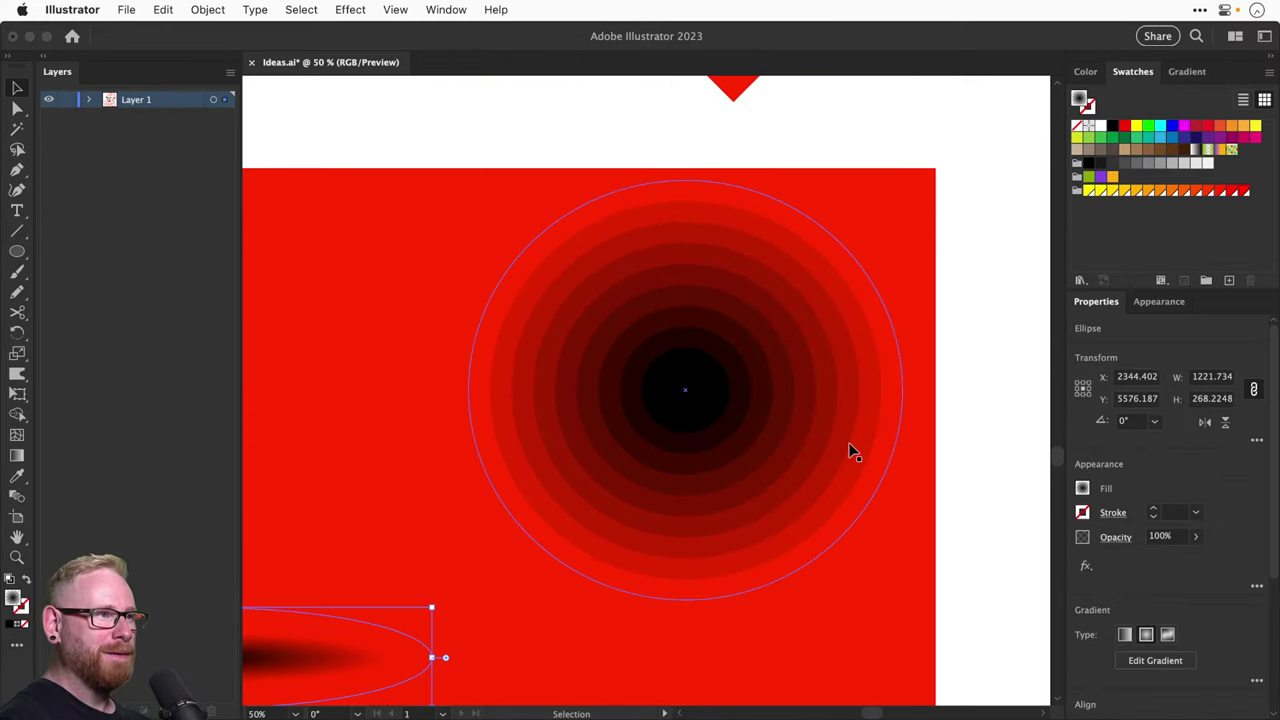
mouse_move(850, 452)
left_mouse_down()
mouse_move(822, 470)
mouse_move(842, 474)
left_mouse_up()
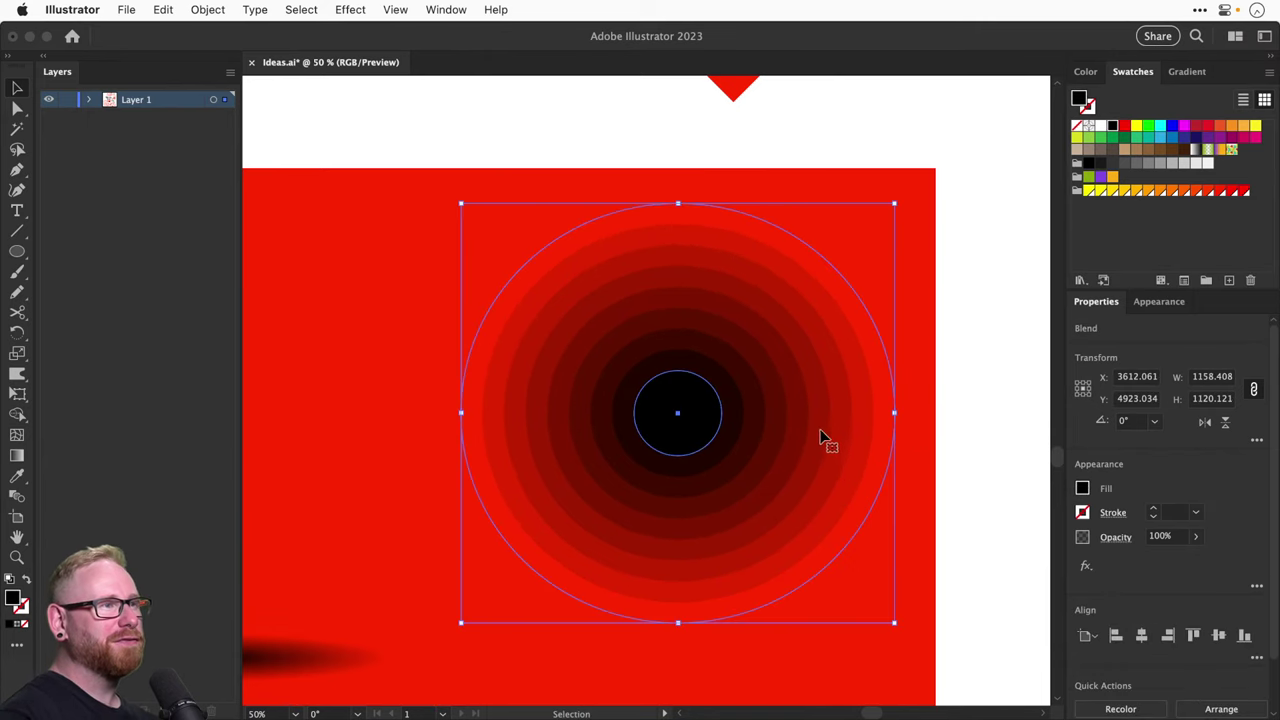
Copy the ringed circle and squash the copy into a flat ellipse about 1279 × 302 px
left_click_drag(689, 534, 686, 589)
scroll(528, 506, "right", 5)
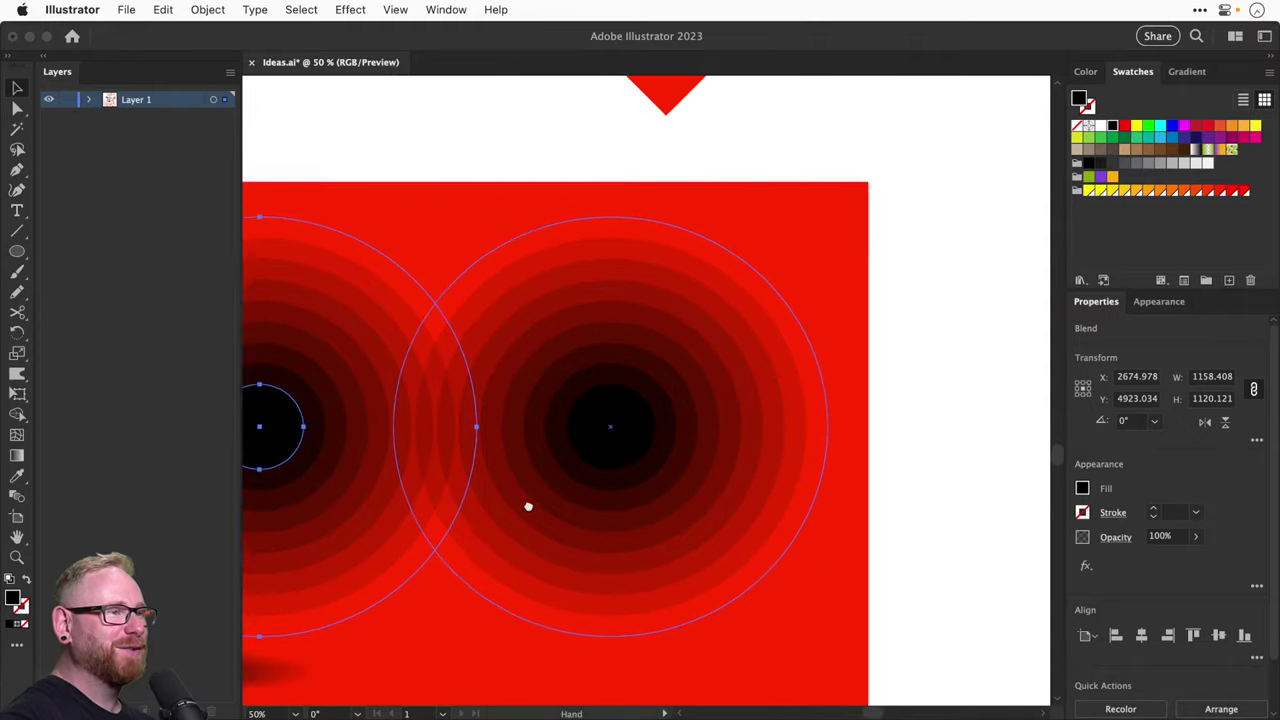
left_click_drag(528, 506, 906, 486)
scroll(697, 526, "right", 5)
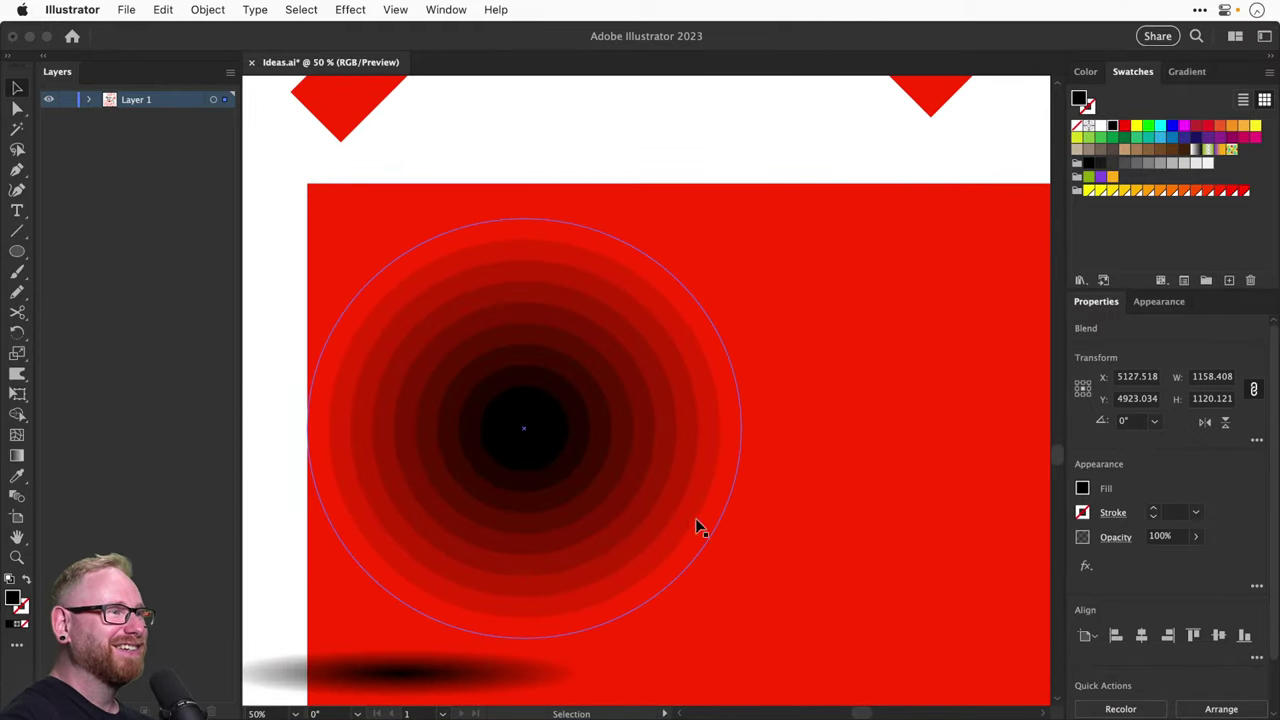
left_click_drag(741, 638, 851, 417)
Change the flat ellipse blend to 200 specified steps and clear the selection
left_click(207, 9)
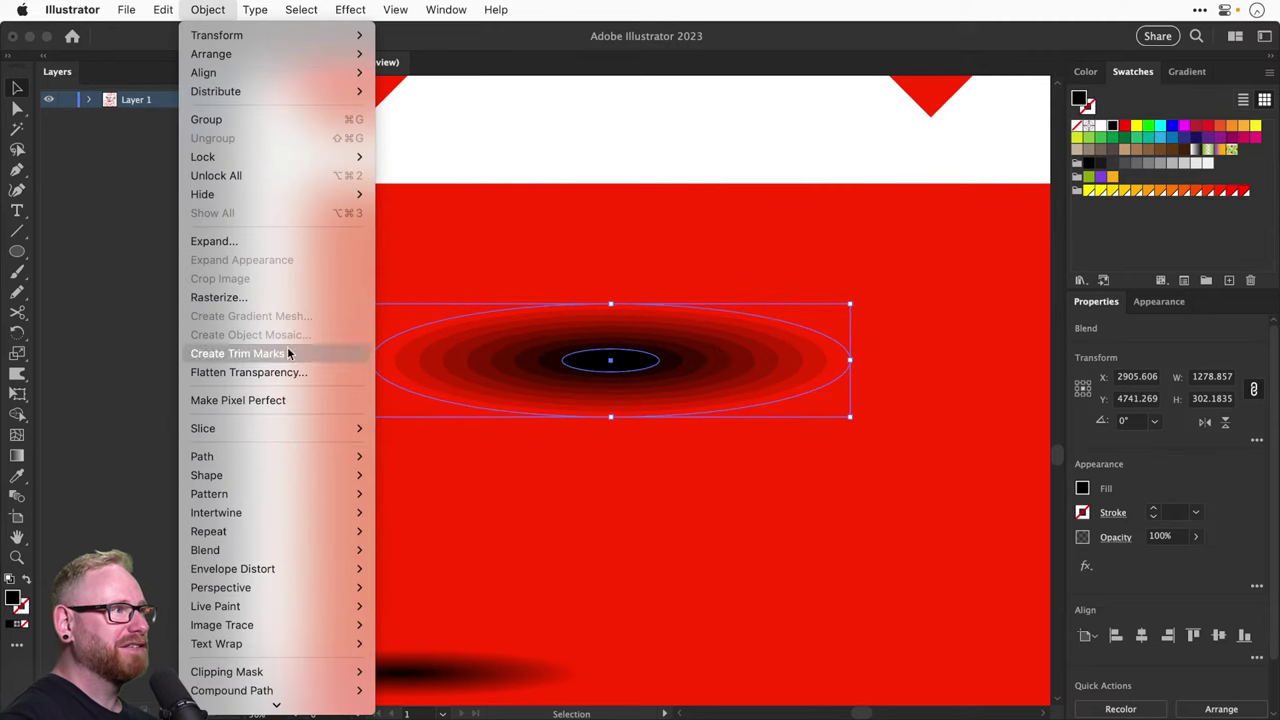
mouse_move(321, 550)
left_click(440, 597)
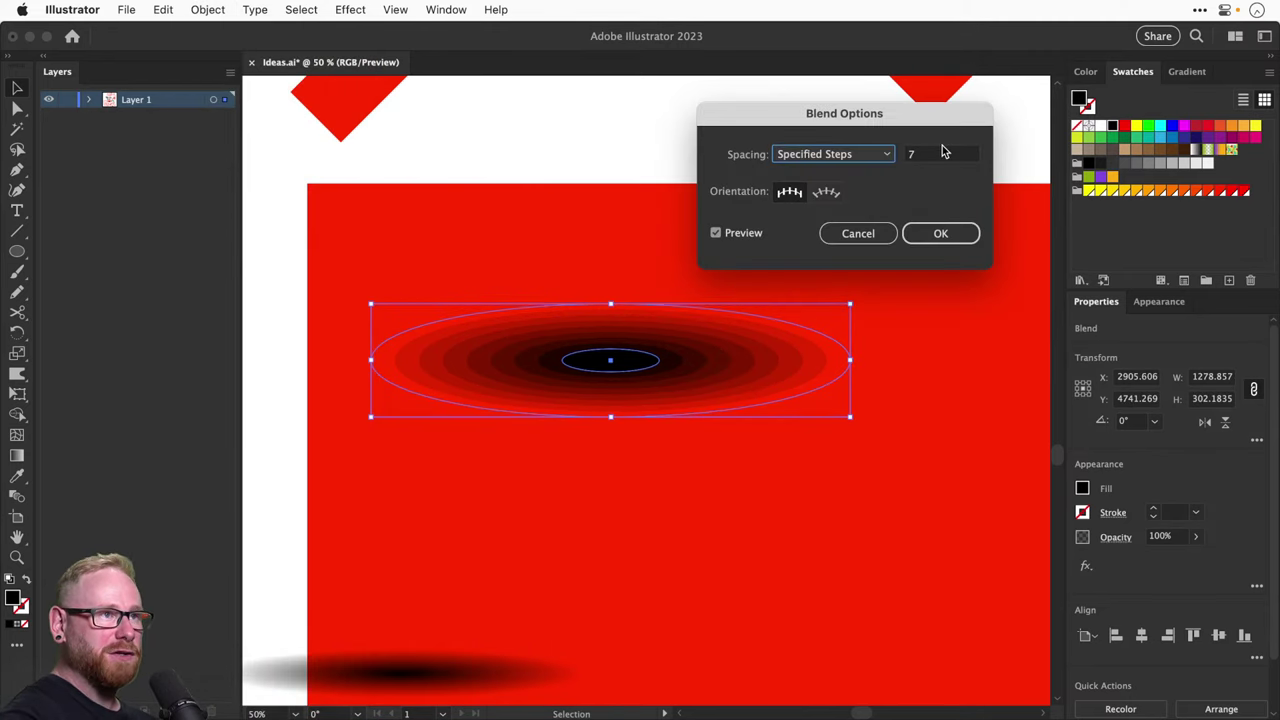
left_click(941, 152)
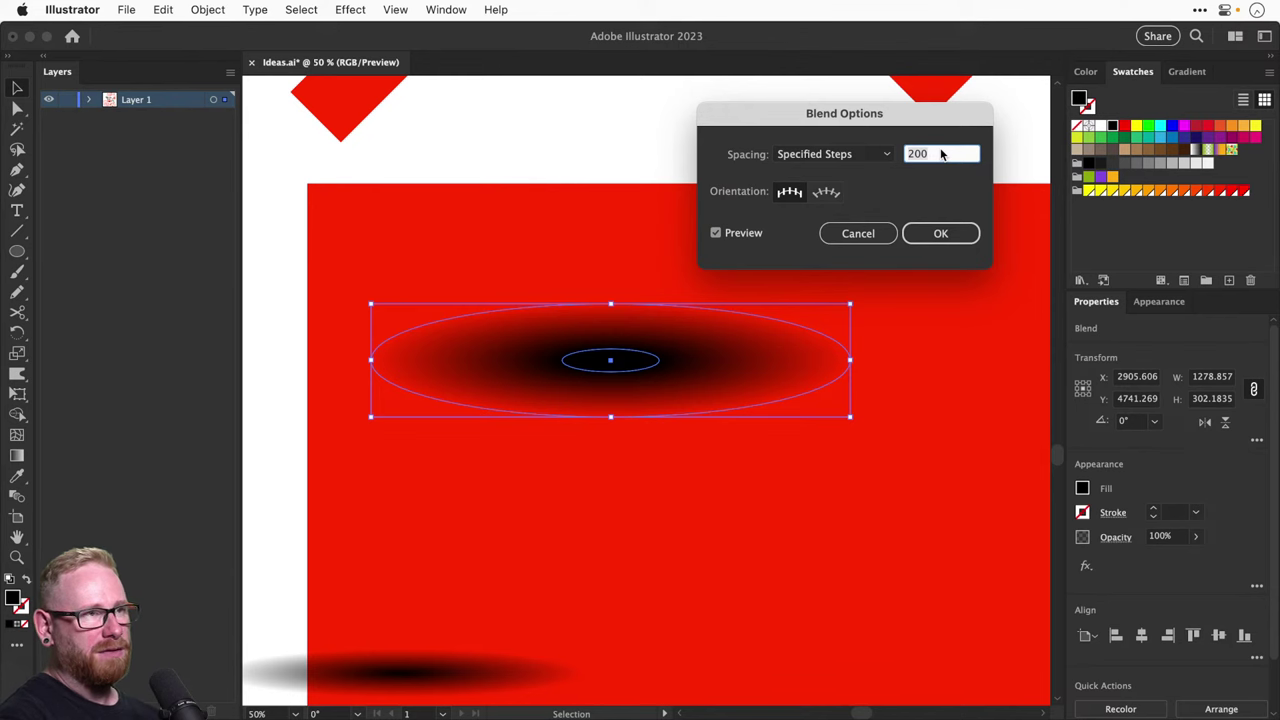
key("Return")
key("super+shift+a")
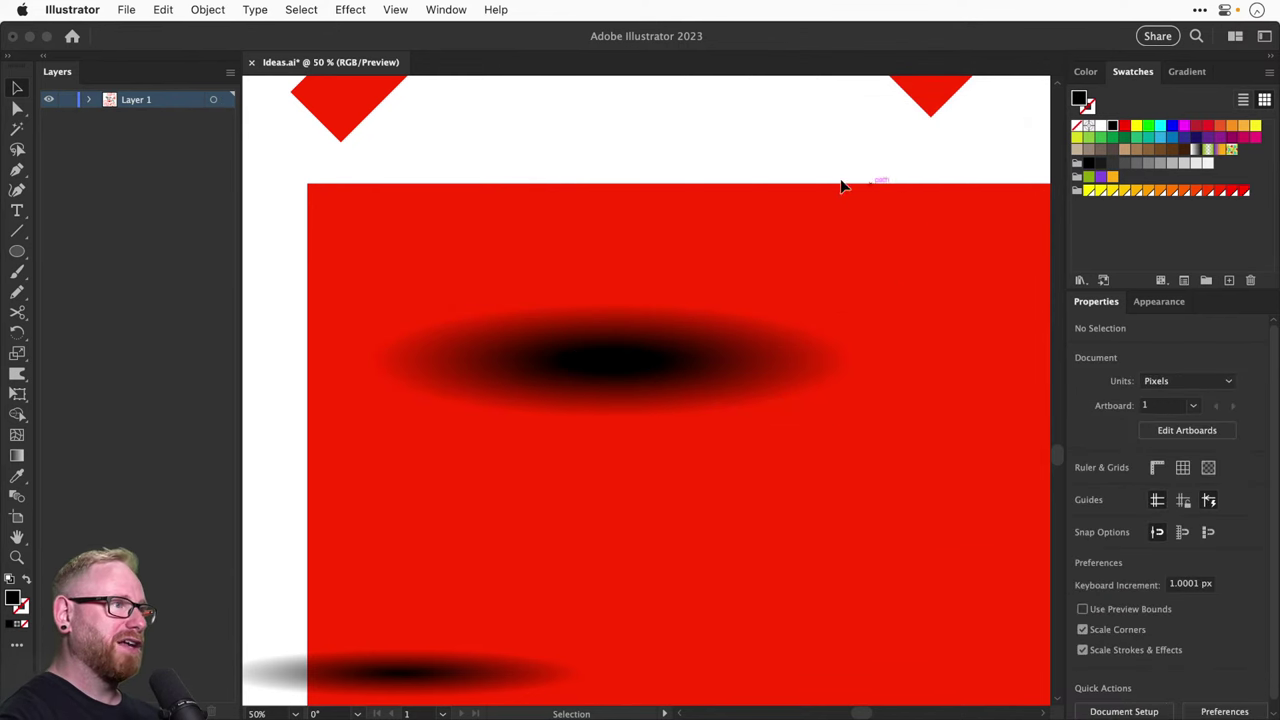
Nudge the lower gradient ellipse slightly down and zoom in on it
scroll(700, 300, "down", 3)
scroll(700, 300, "right", 2)
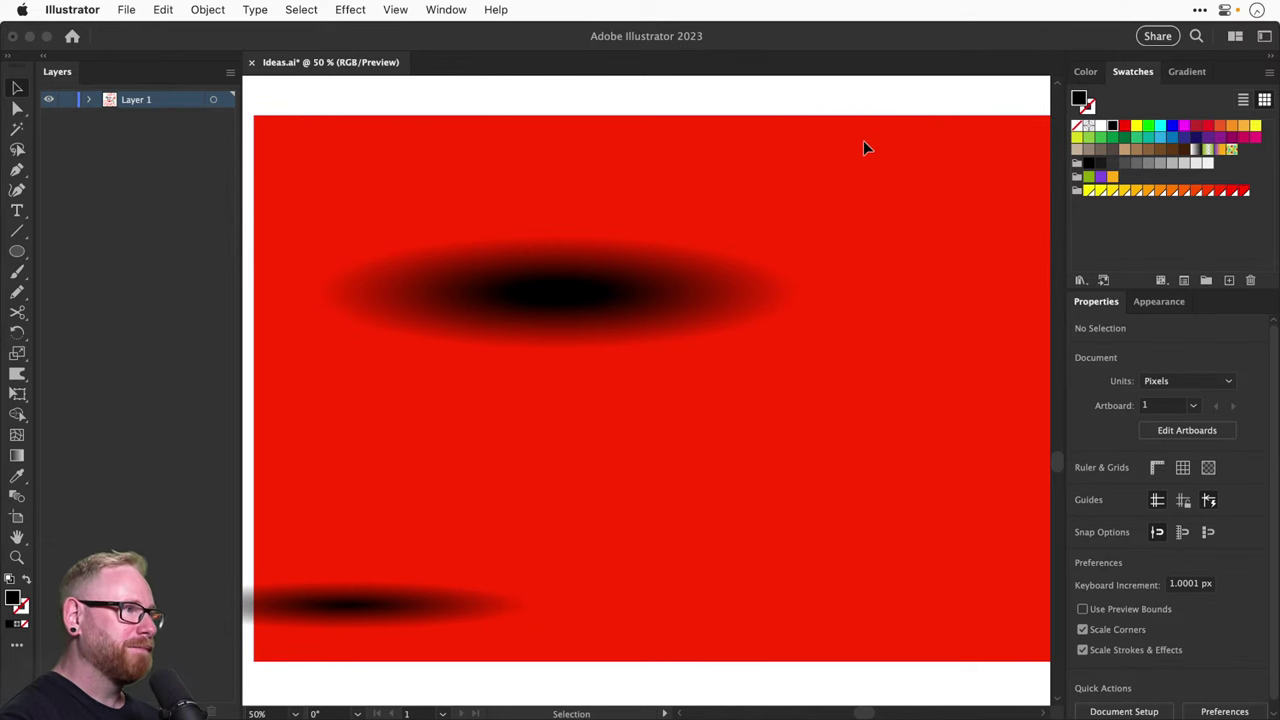
left_click(680, 292)
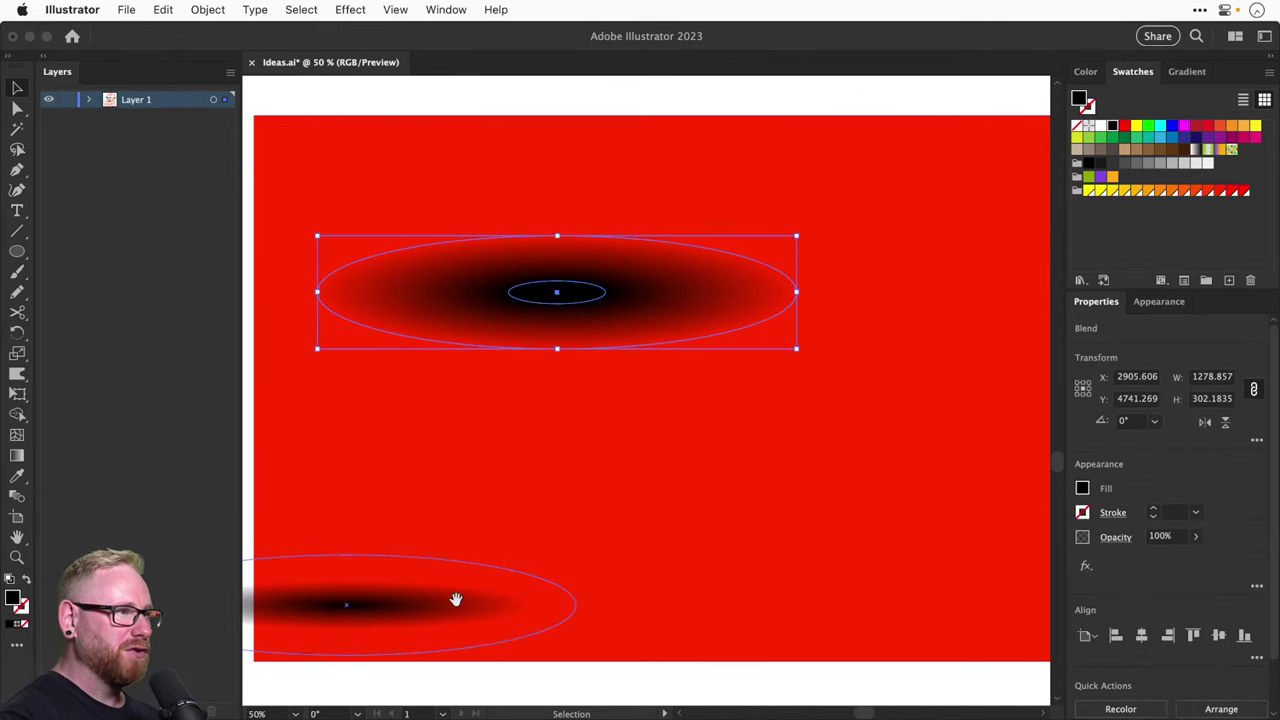
left_click_drag(454, 600, 546, 517)
left_click(729, 474)
key("z")
key("v")
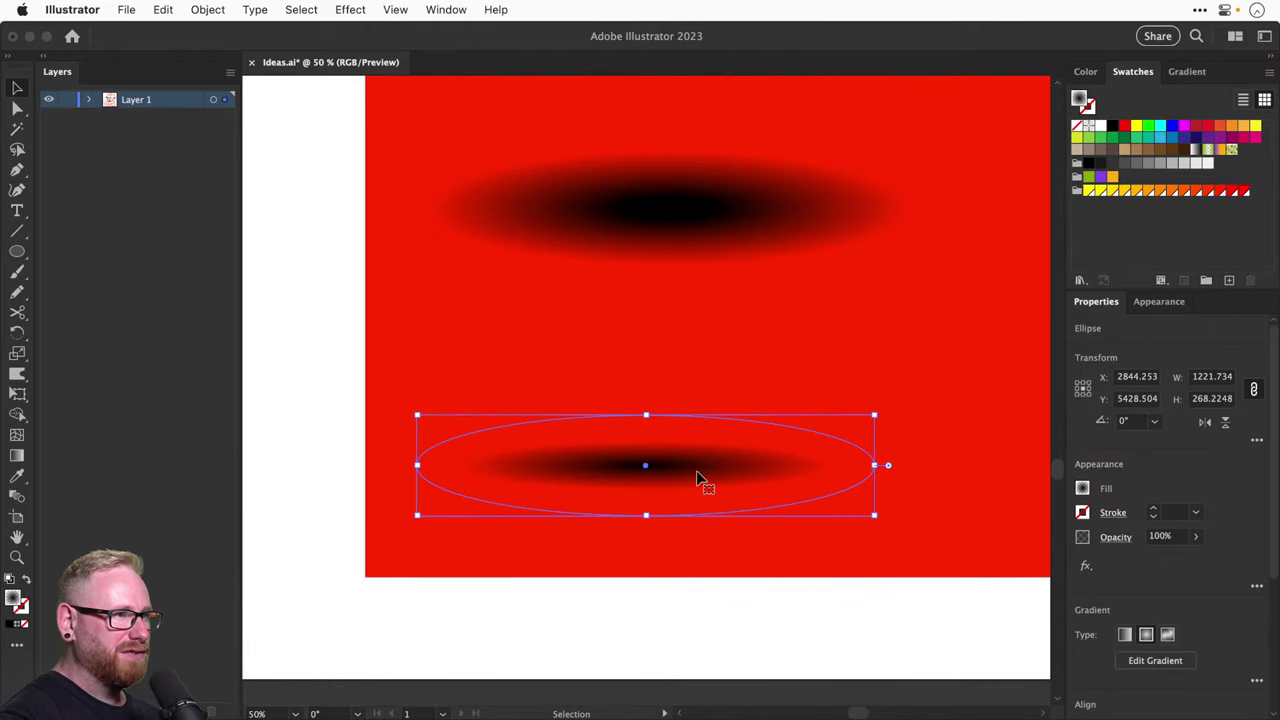
left_click_drag(696, 470, 698, 481)
key("z")
left_click_drag(603, 431, 806, 570)
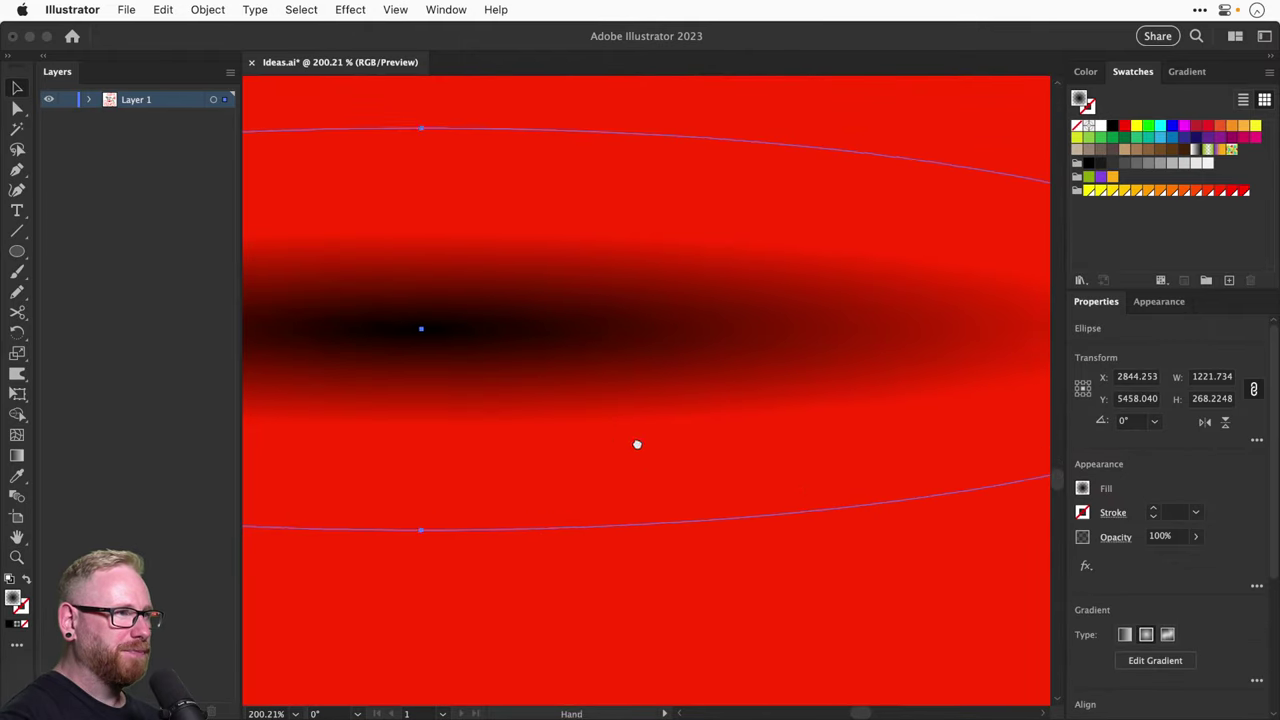
key("super+minus")
key("super+minus")
key("super+minus")
Pull the gradient's outer stop and midpoint inward toward the centre
key("g")
mouse_move(668, 398)
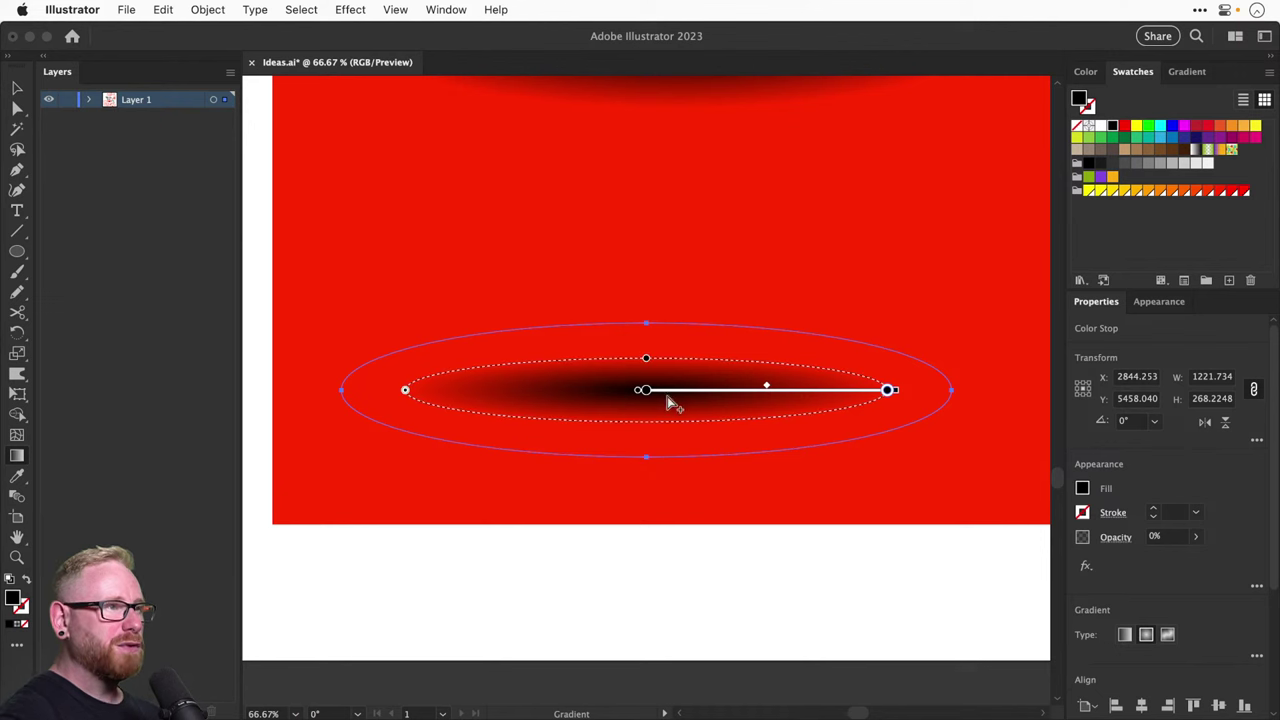
left_click_drag(890, 390, 856, 390)
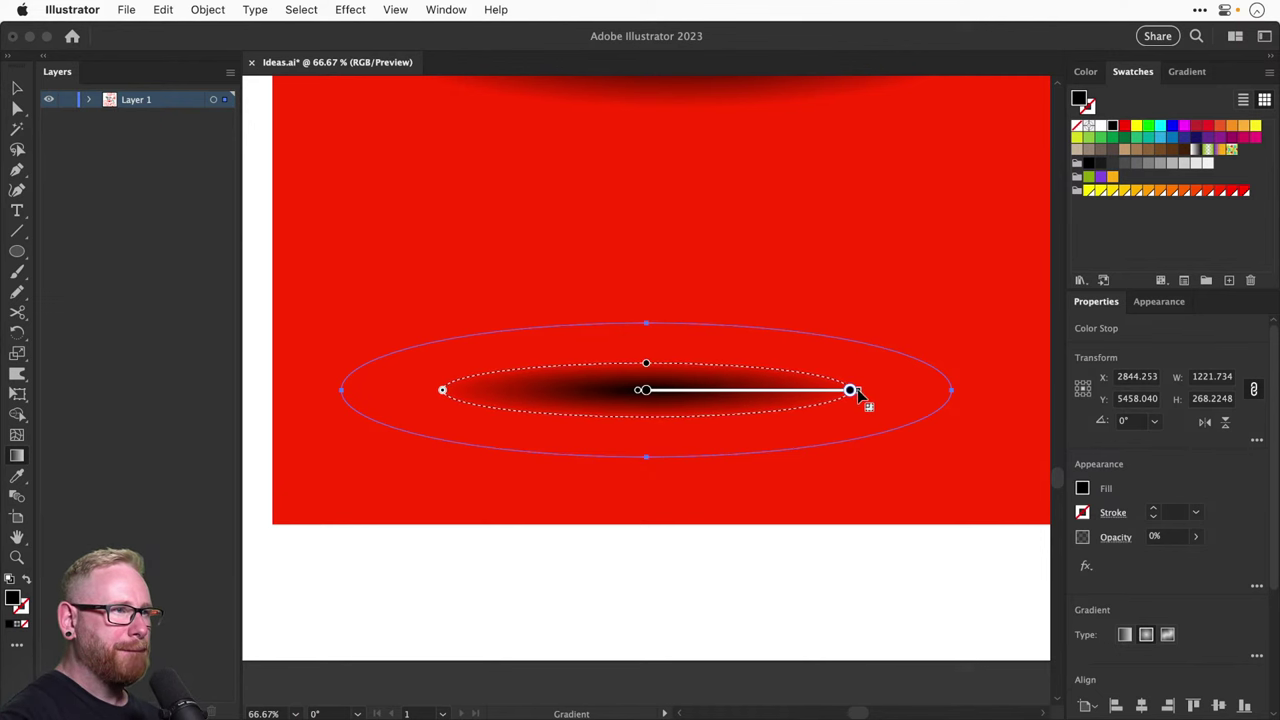
left_click_drag(749, 390, 712, 390)
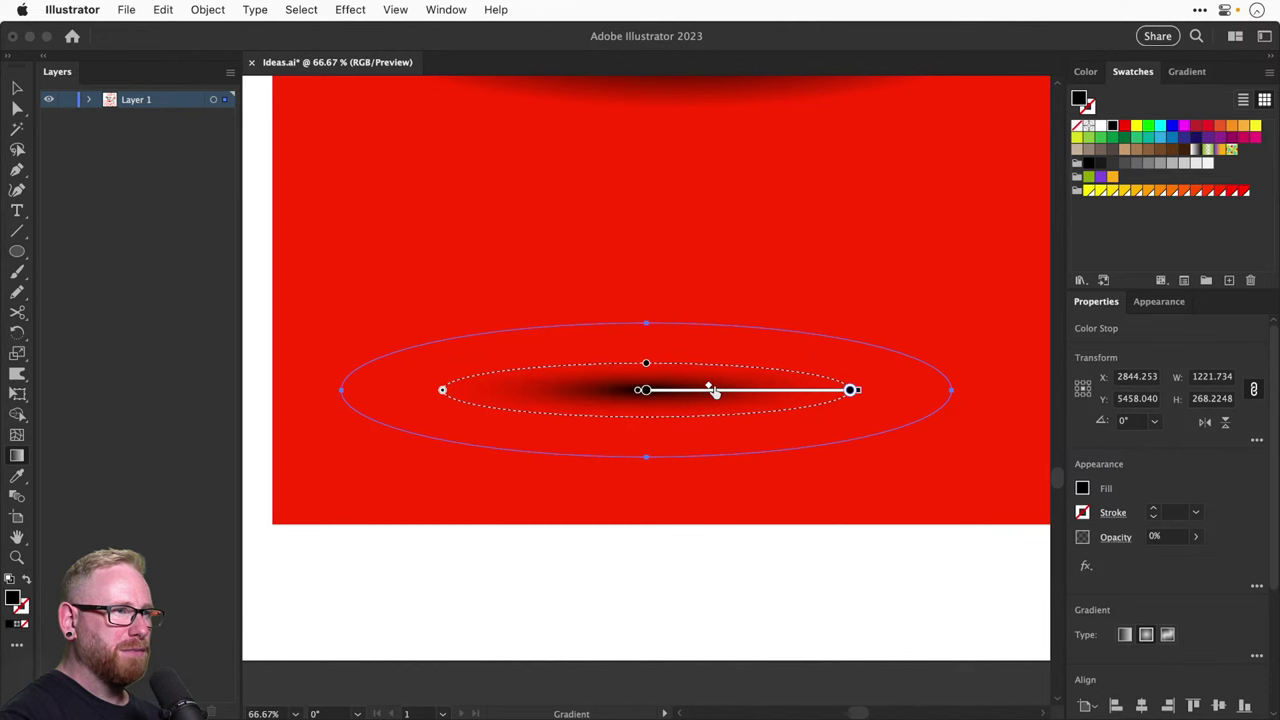
key("v")
Flatten the gradient ellipse into a thin sliver about 1421 × 63 px
left_click(792, 209)
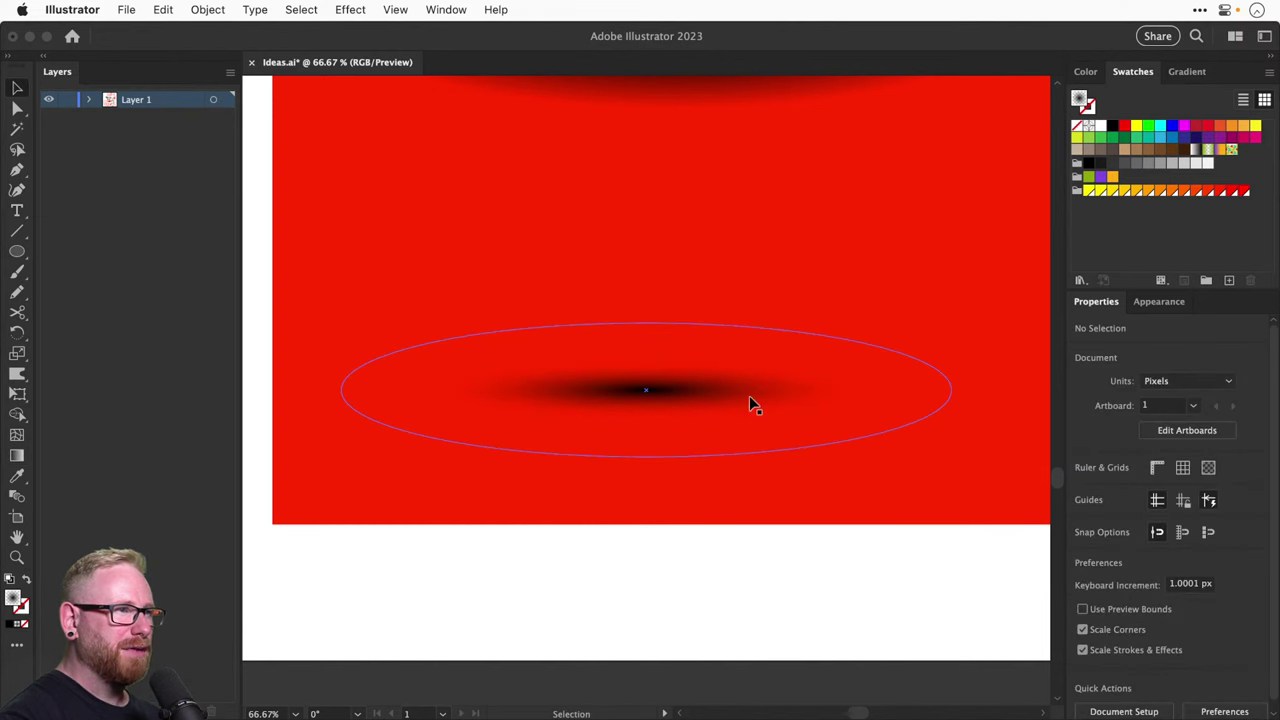
scroll(790, 441, "right", 2)
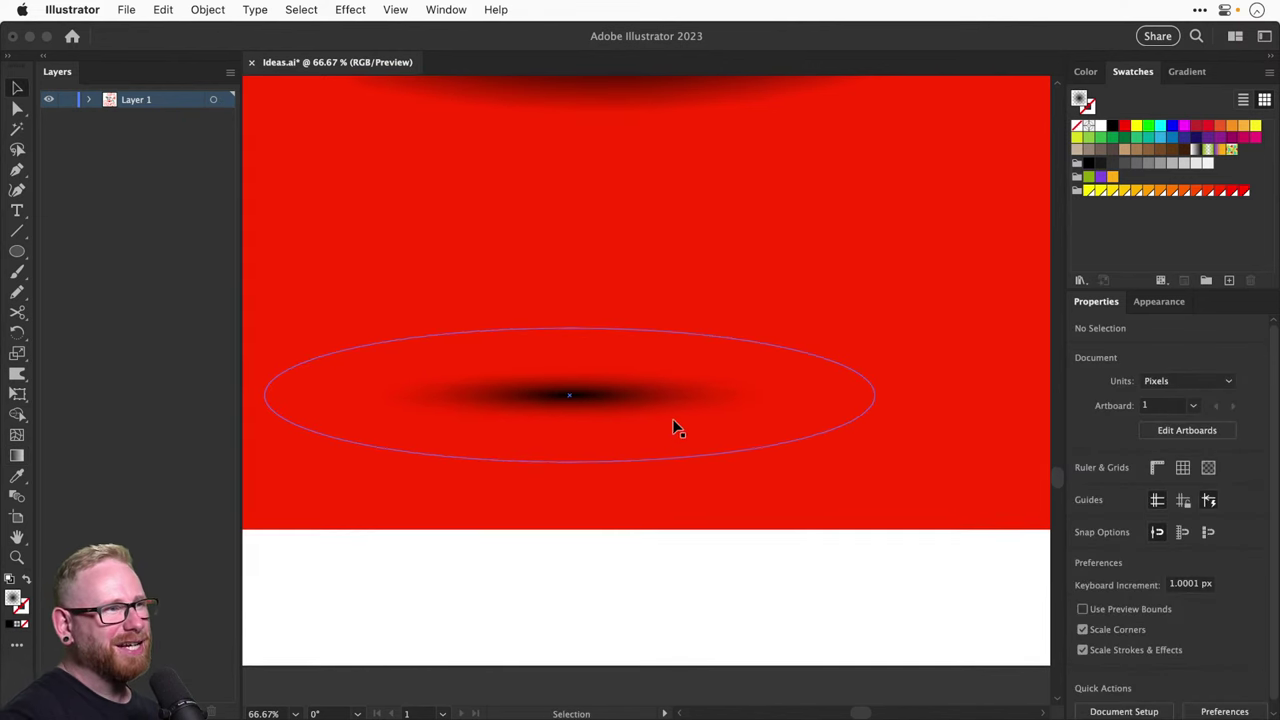
left_click(677, 426)
left_click_drag(874, 335, 963, 432)
Draw a tall blue-filled rectangle above the thin shadow
left_click(862, 335)
key("super+minus")
key("super+minus")
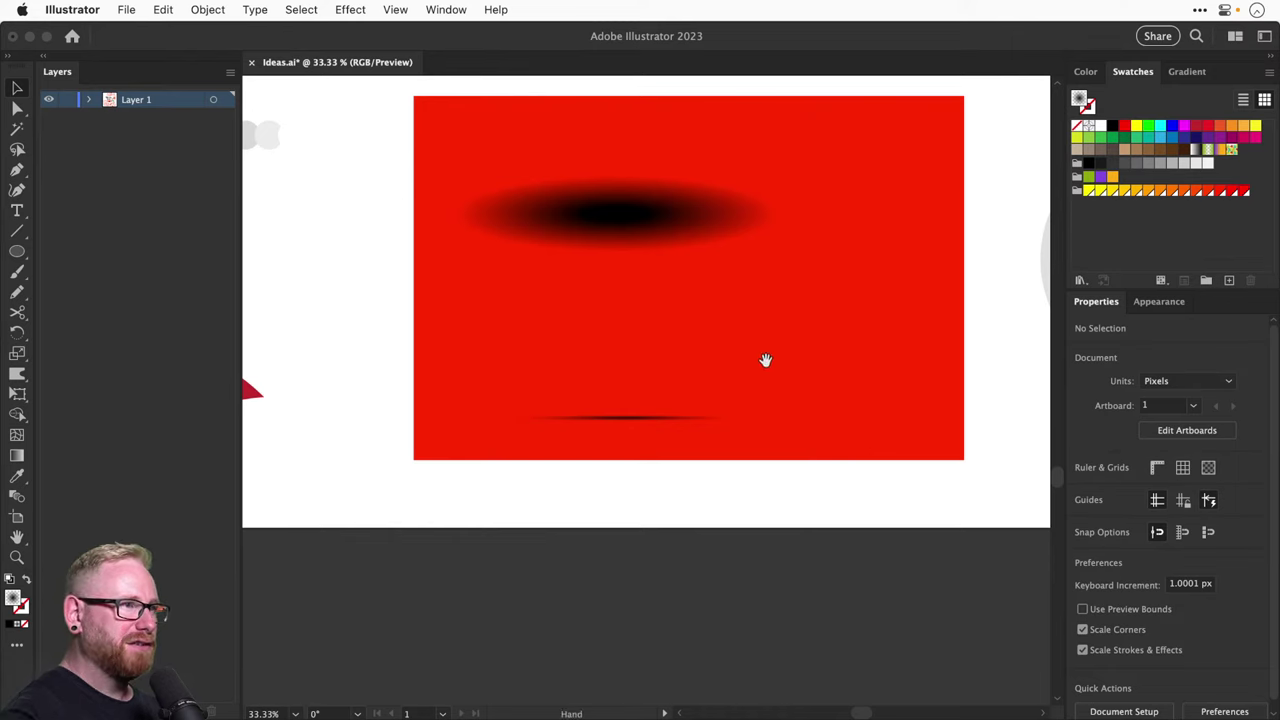
key("l")
left_click_drag(15, 252, 57, 251)
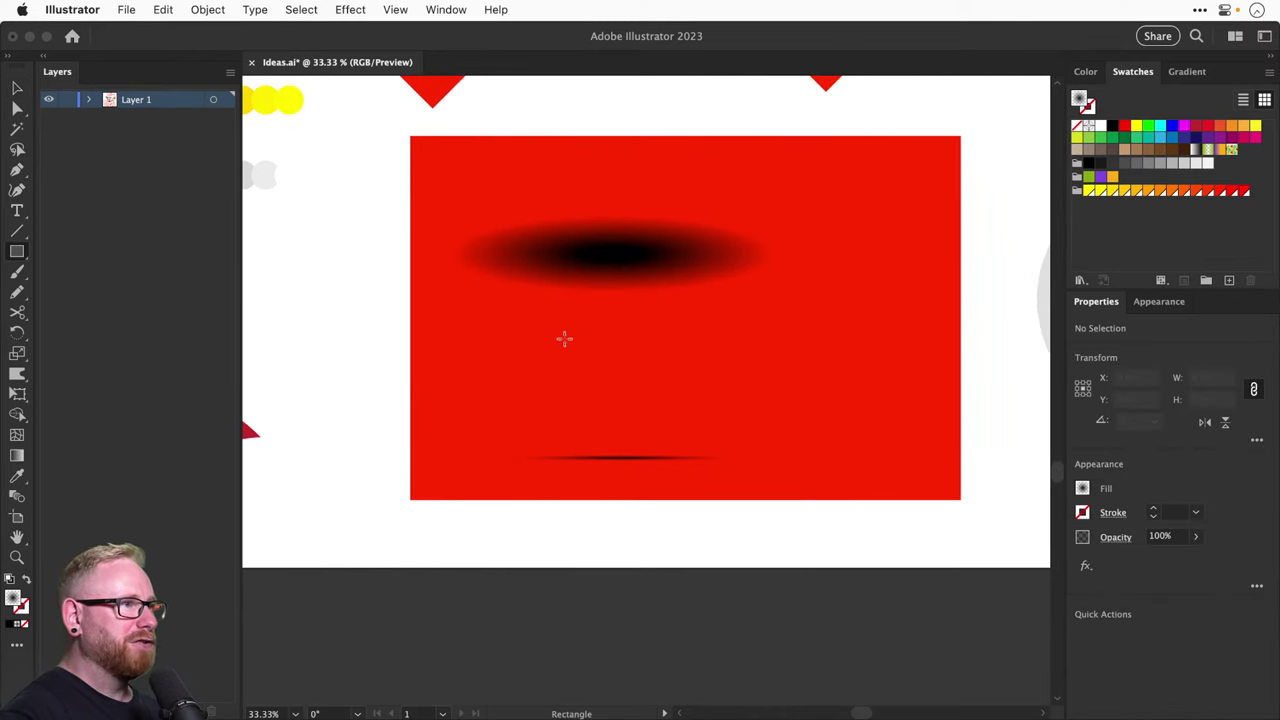
left_click_drag(562, 309, 656, 458)
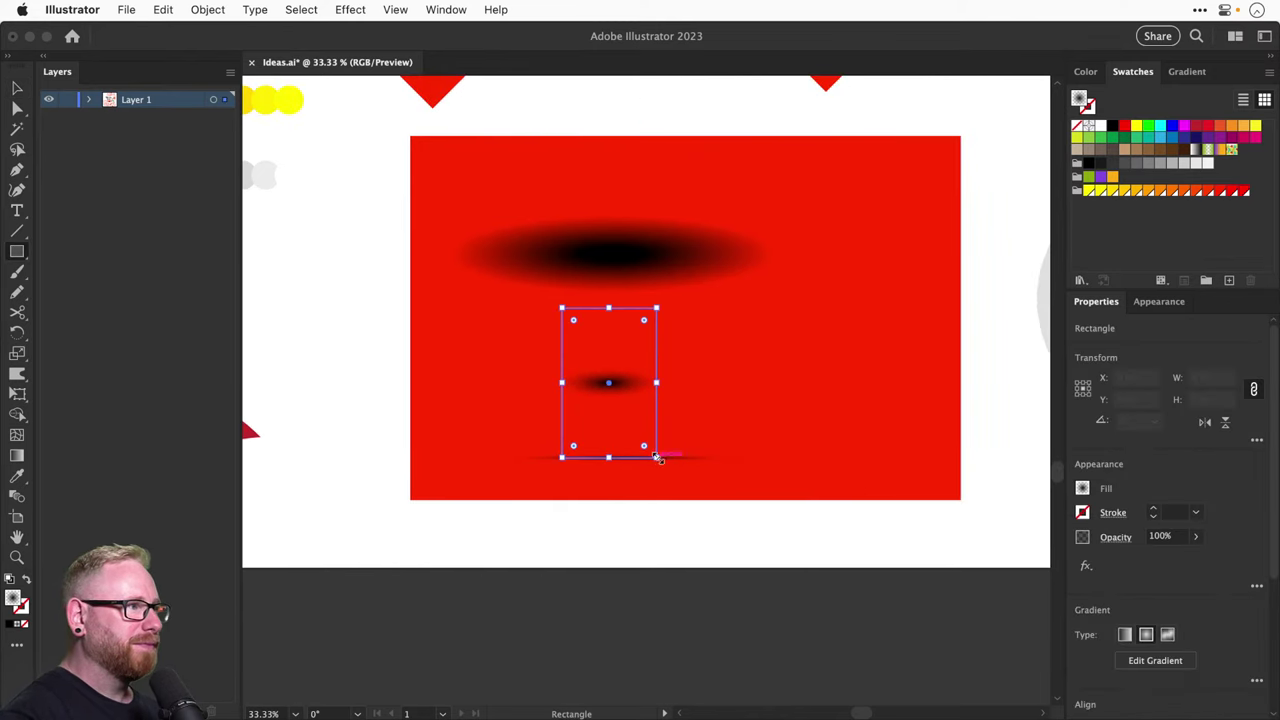
left_click(1112, 126)
left_click(1172, 126)
key("v")
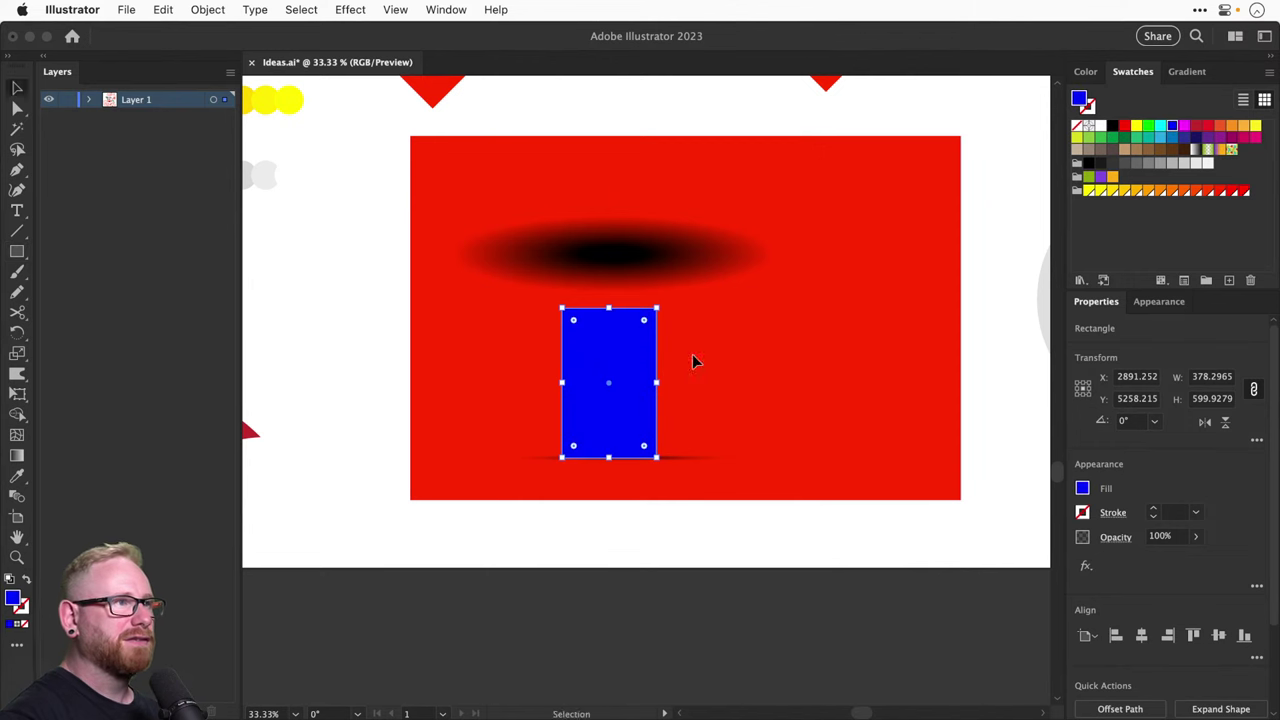
Settle the rectangle on the shadow, then narrow the shadow and shift it about 90 px right
key("z")
left_click_drag(491, 231, 774, 503)
left_click_drag(600, 473, 618, 467)
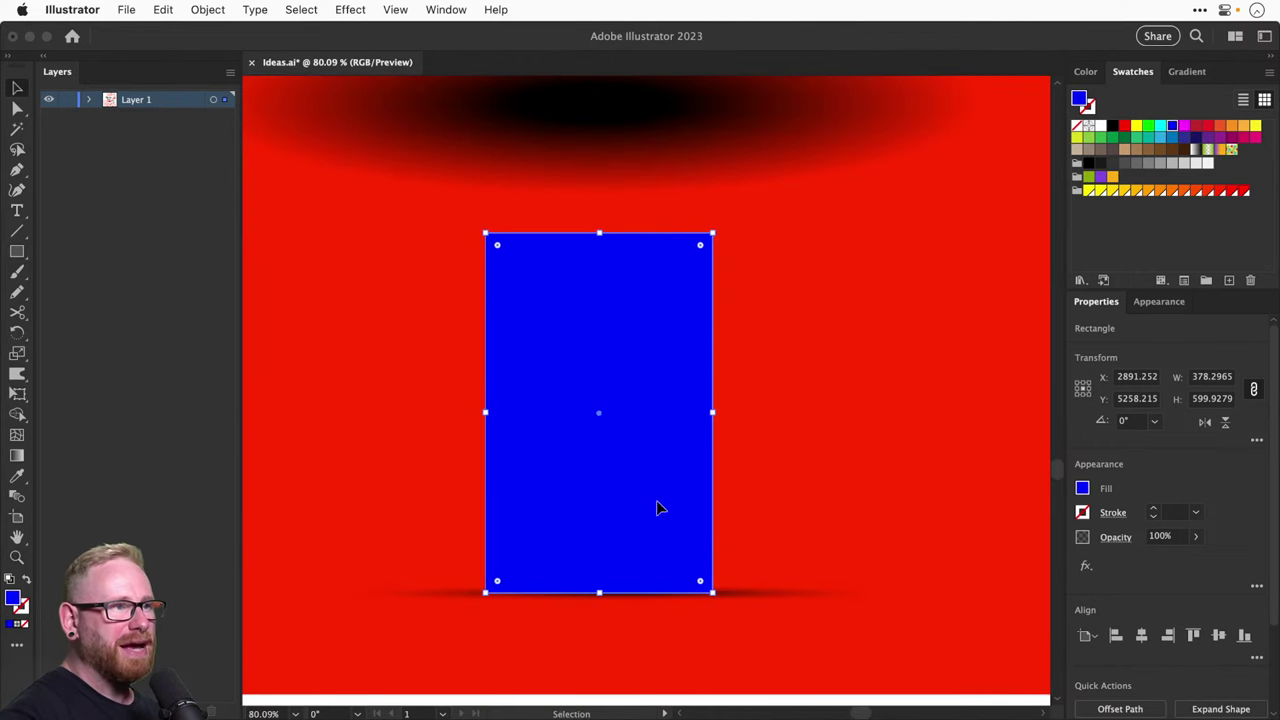
left_click_drag(758, 586, 749, 589)
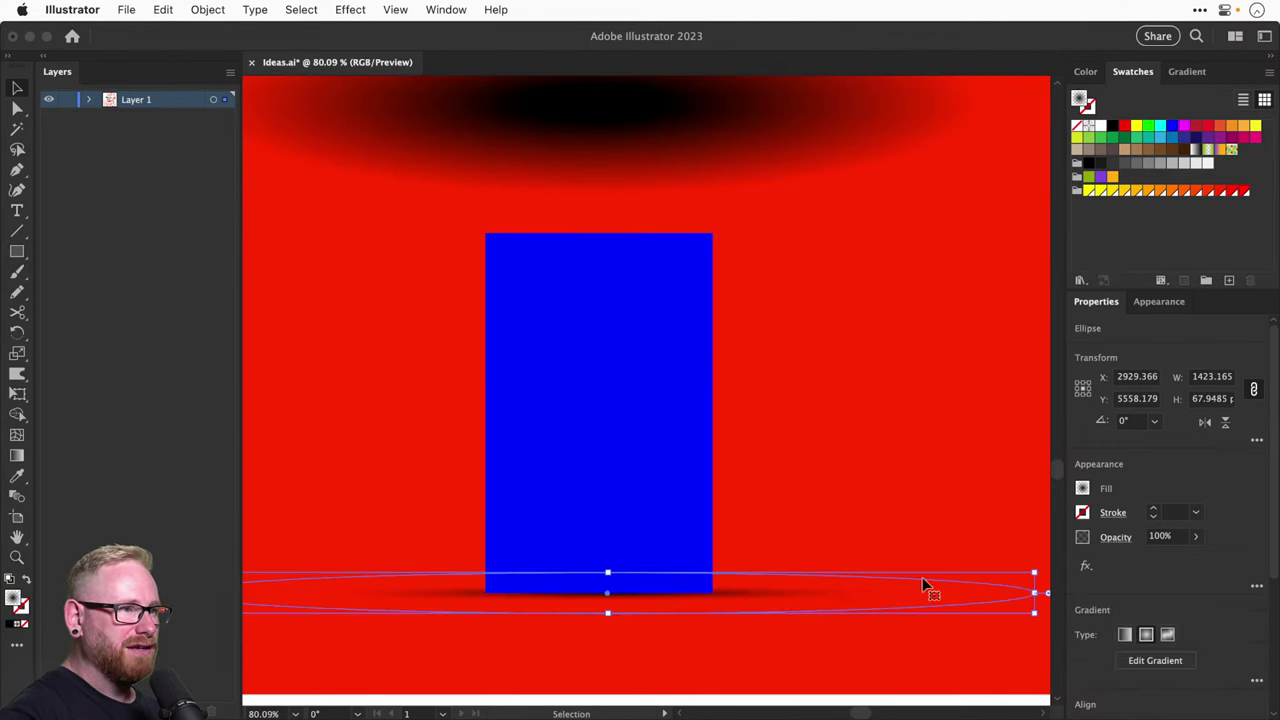
left_click_drag(1034, 591, 891, 594)
left_click(977, 476)
left_click_drag(940, 478, 931, 455)
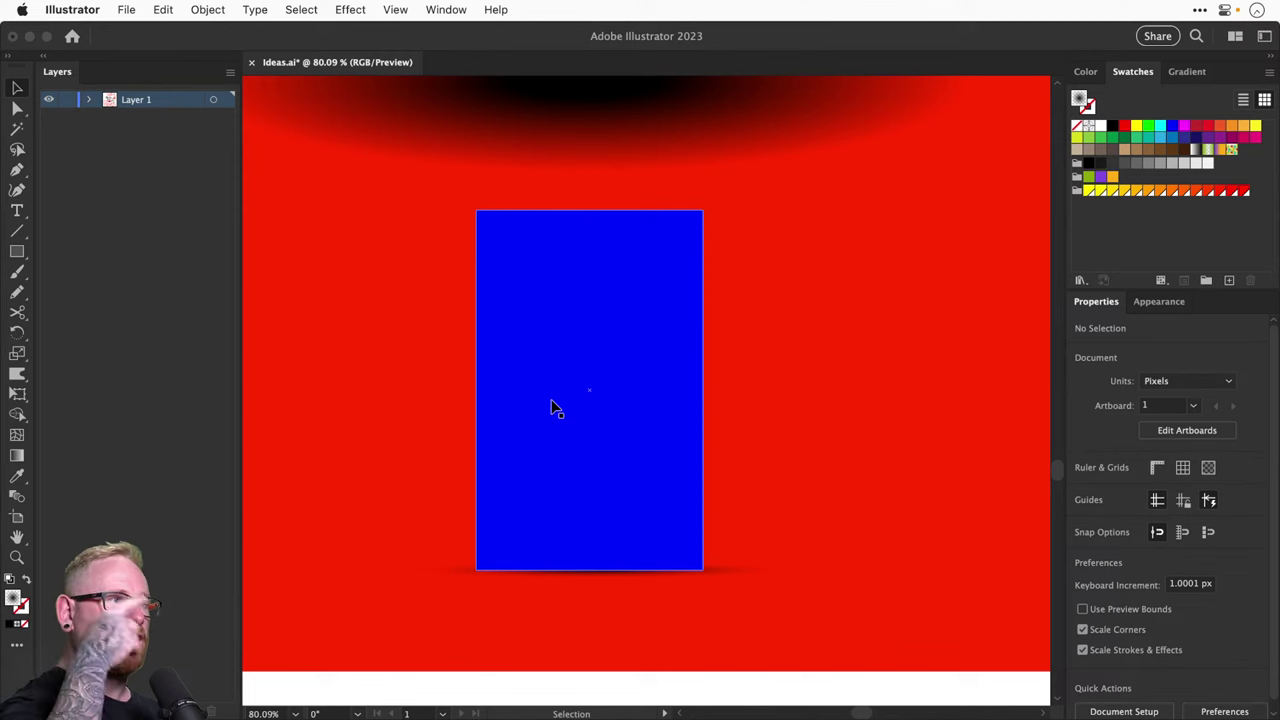
left_click_drag(734, 577, 824, 578)
left_click(879, 628)
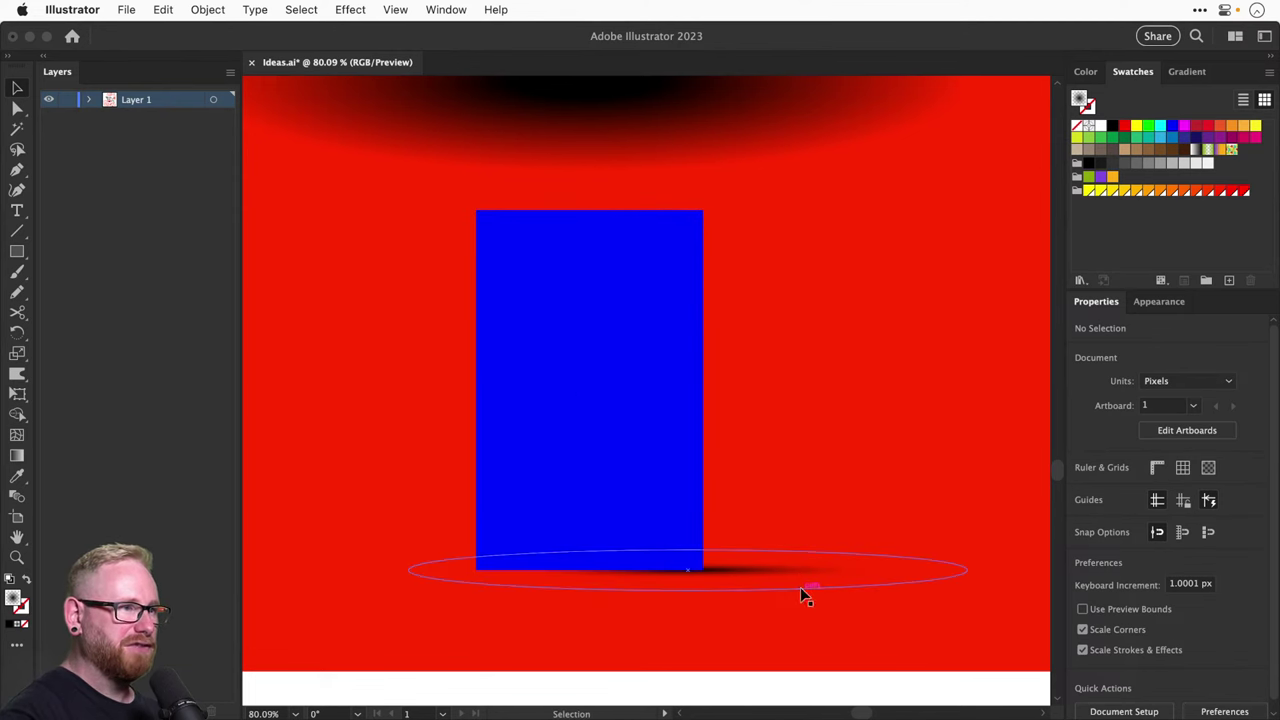
key("super+minus")
key("super+minus")
key("super+minus")
key("space")
In isolation mode, drag the blend's outer ellipse right into a tapered comet streak, then exit
left_click_drag(844, 371, 764, 482)
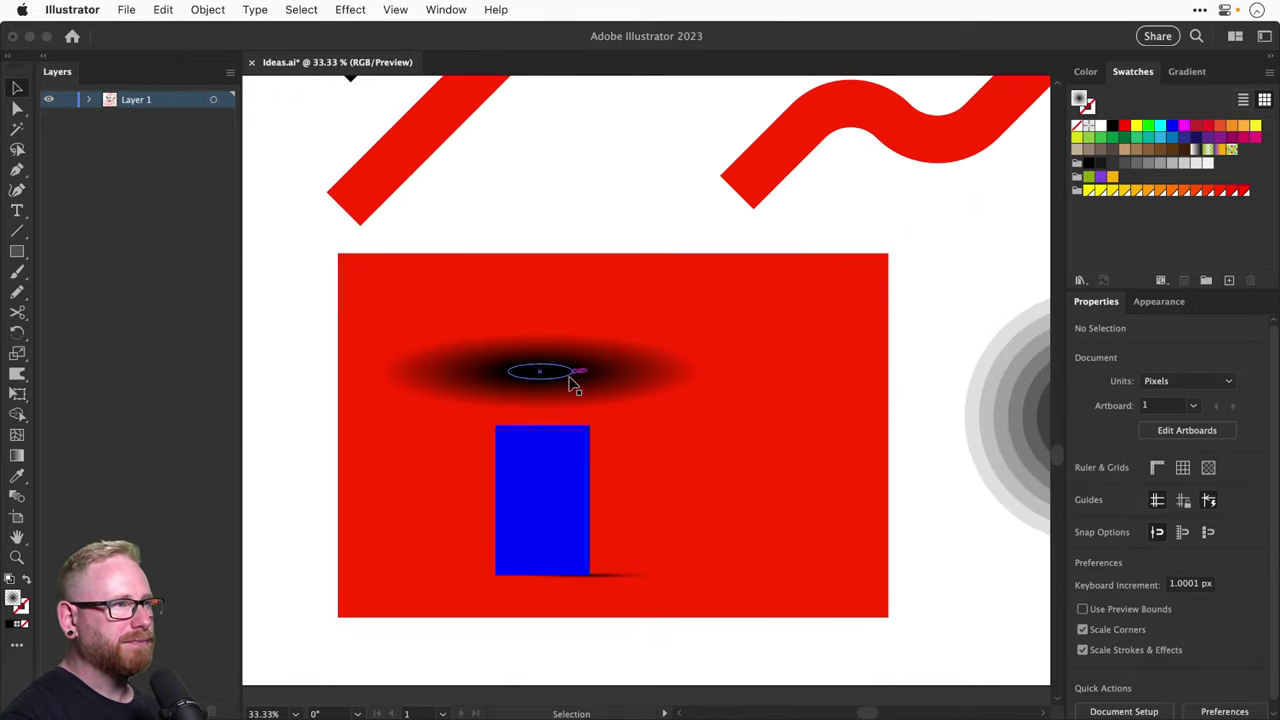
left_click(538, 371)
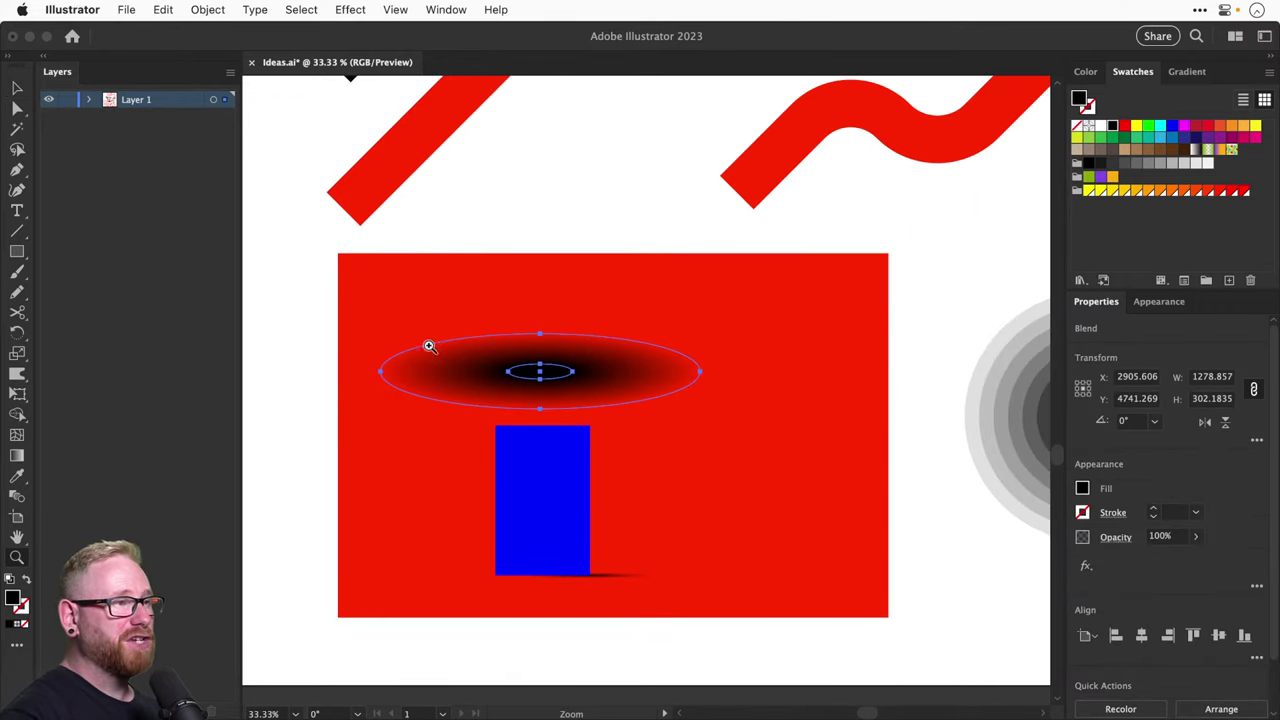
double_click(566, 376)
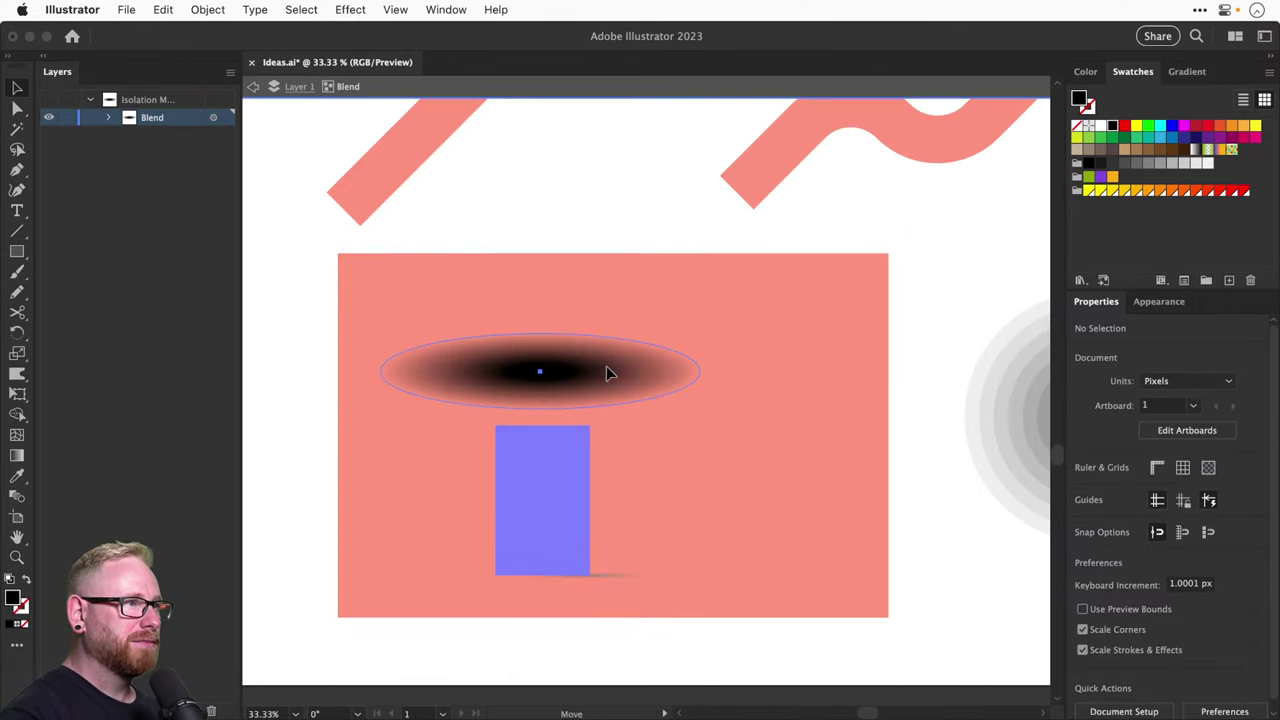
left_click_drag(610, 374, 710, 368)
key("super+z")
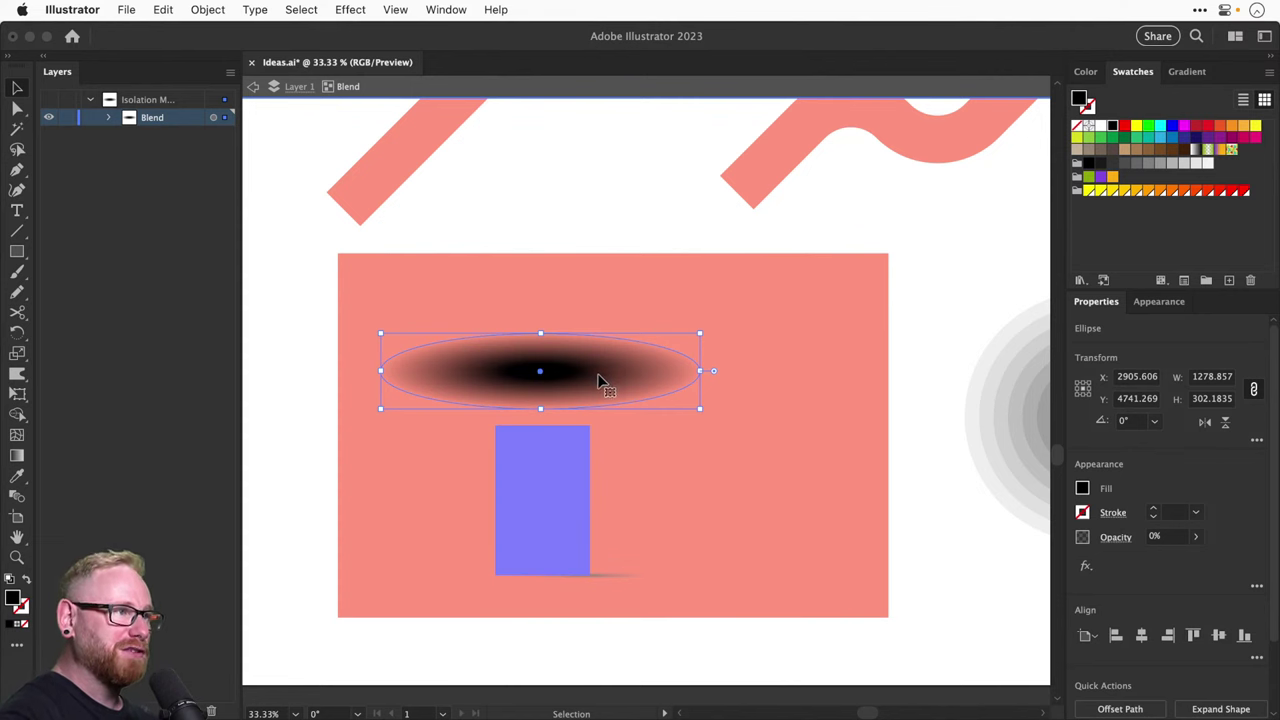
left_click_drag(598, 373, 745, 370)
double_click(586, 205)
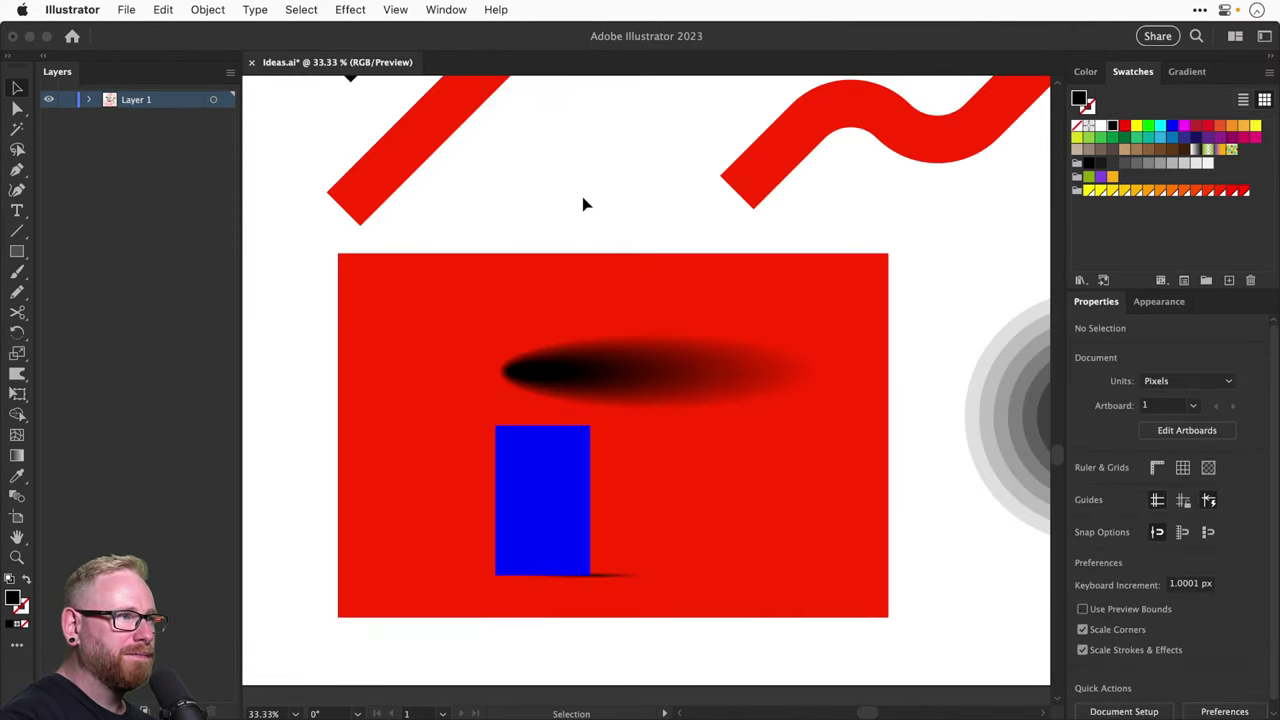
Flatten the comet-shaped blend shadow vertically
left_click(672, 394)
left_click_drag(658, 408, 699, 503)
left_click(638, 252)
Copy the blue rectangle up and right, and fit a narrower blend shadow under its base
left_click_drag(540, 550, 658, 409)
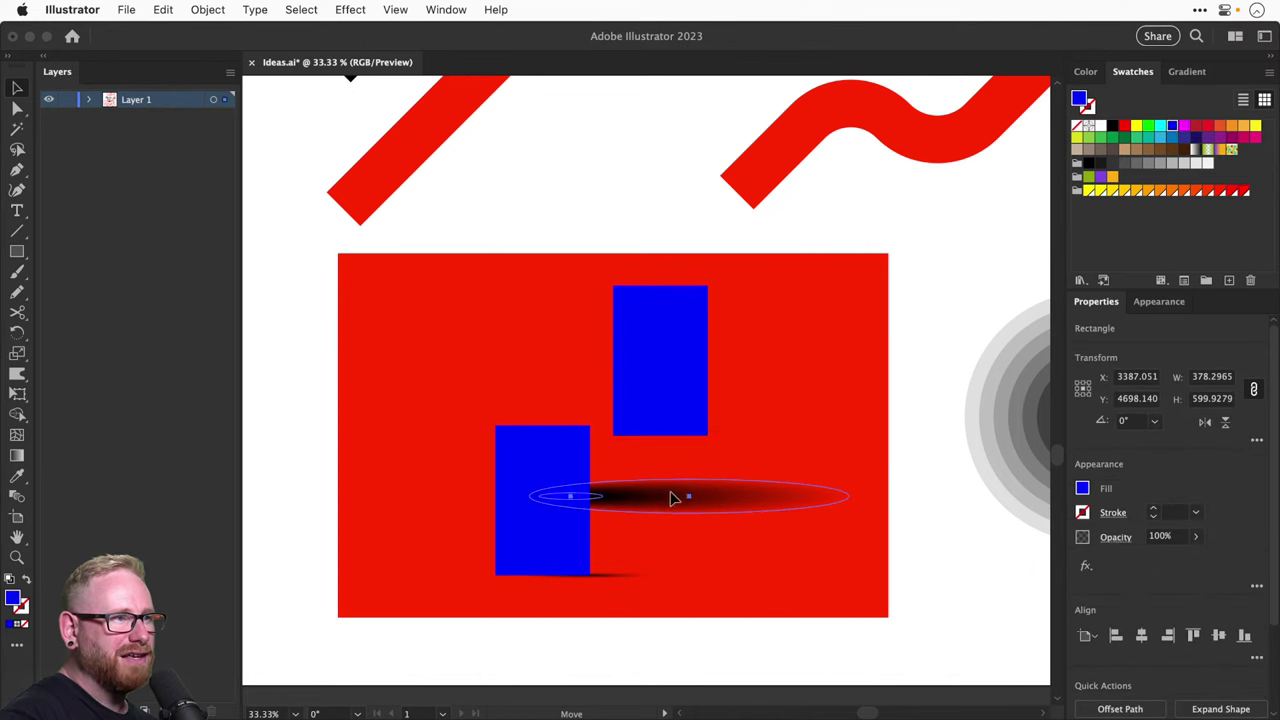
left_click_drag(680, 494, 721, 444)
left_click_drag(888, 465, 857, 457)
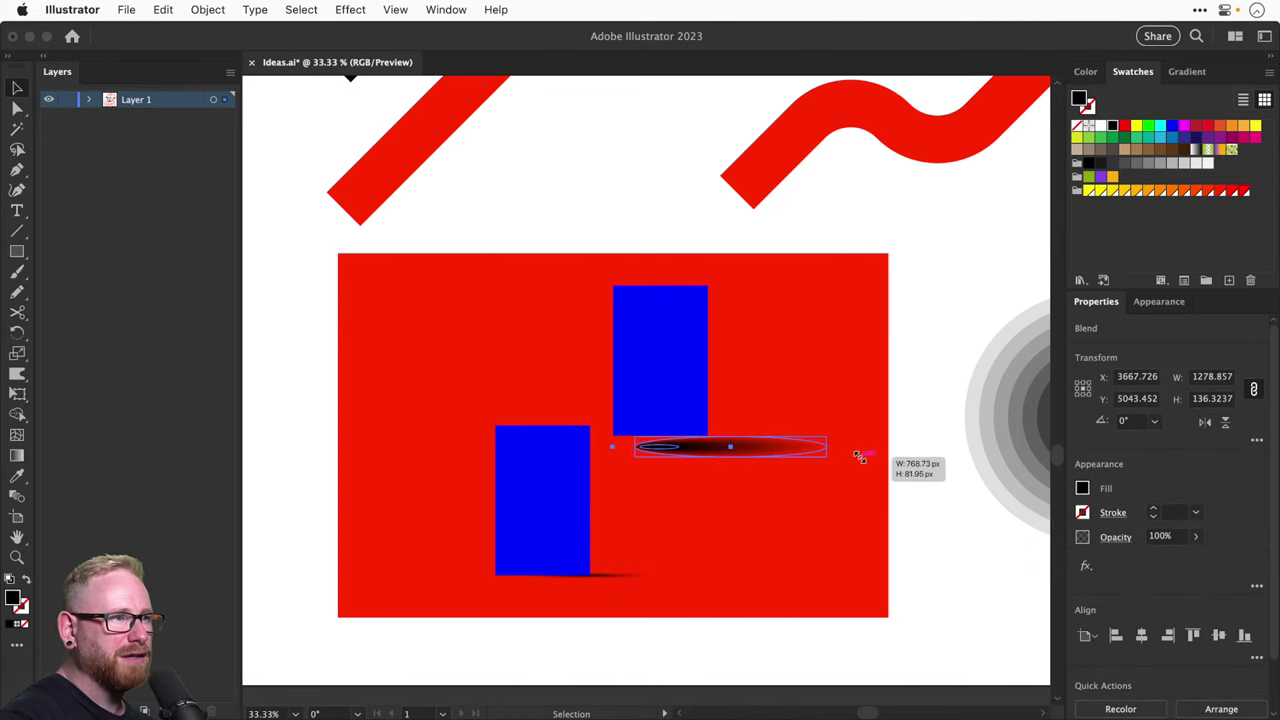
key("super+shift+a")
key("z")
left_click(727, 442)
key("v")
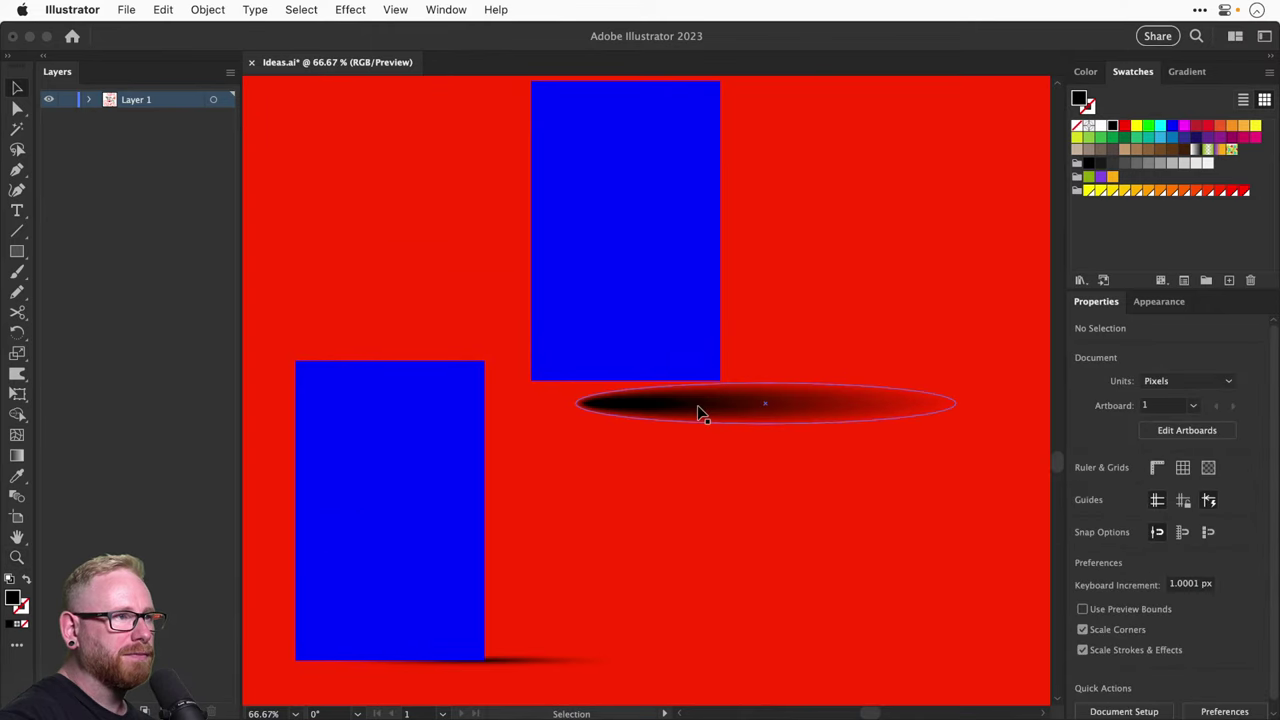
left_click_drag(697, 405, 753, 377)
key("super+shift+a")
Slide the blend shadow left so it sits under the upper rectangle's edge
scroll(845, 370, "up", 5)
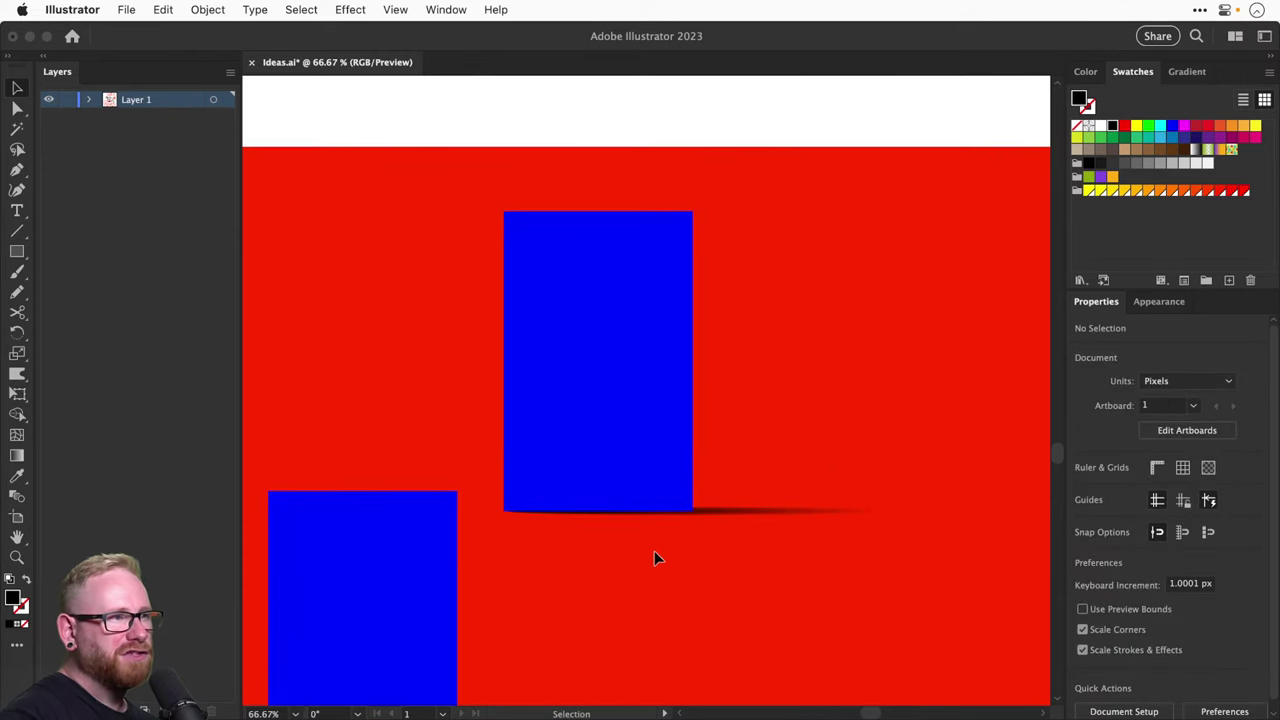
left_click(726, 511)
key("super+shift+a")
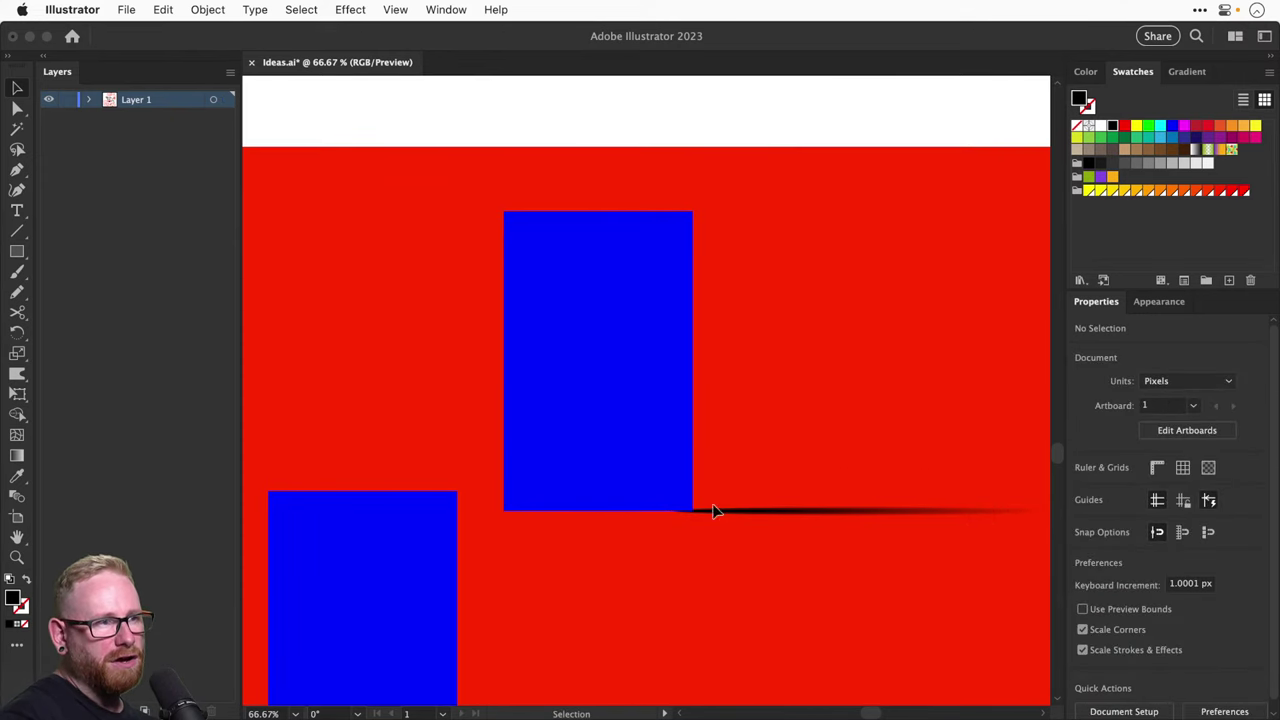
left_click_drag(950, 513, 711, 521)
key("super+shift+a")
key("super+shift+a")
Enlarge the radial-gradient ellipse near the lower rectangle to 1192 × 282 px
scroll(711, 521, "down", 10)
scroll(708, 526, "left", 5)
left_click_drag(700, 444, 857, 357)
key("super+z")
scroll(845, 420, "up", 2)
scroll(845, 420, "right", 4)
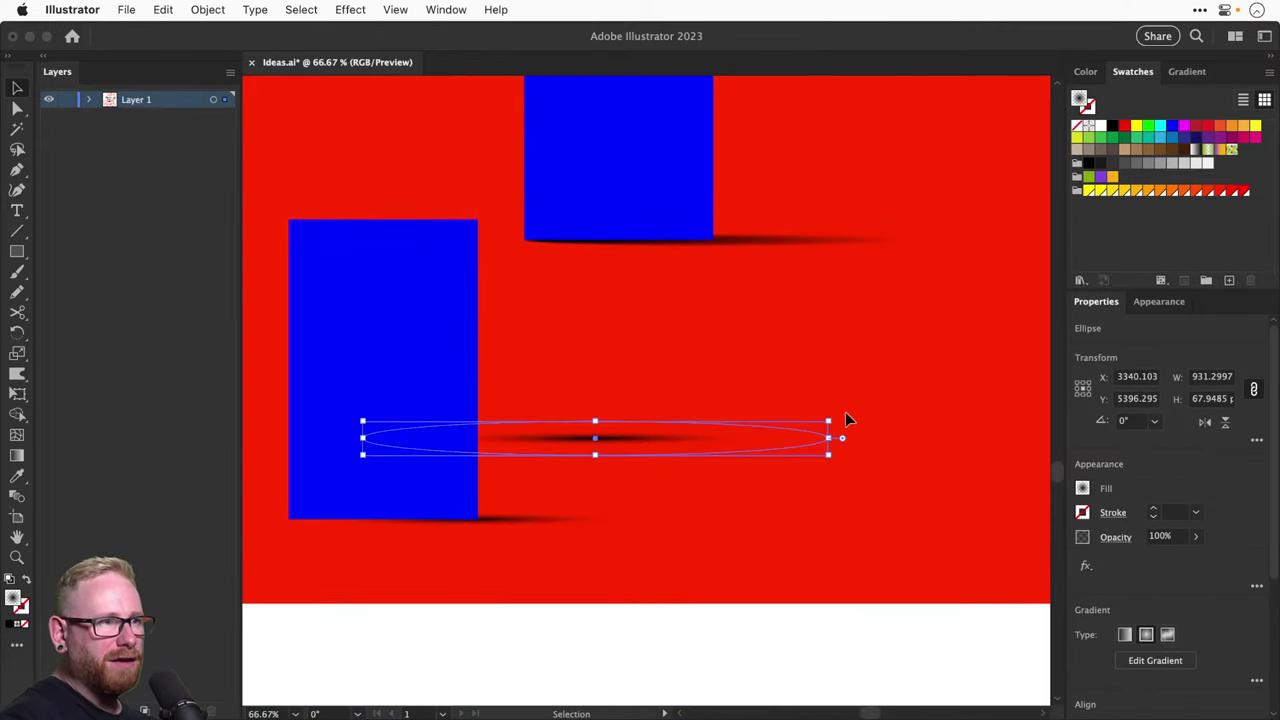
left_click_drag(829, 420, 957, 314)
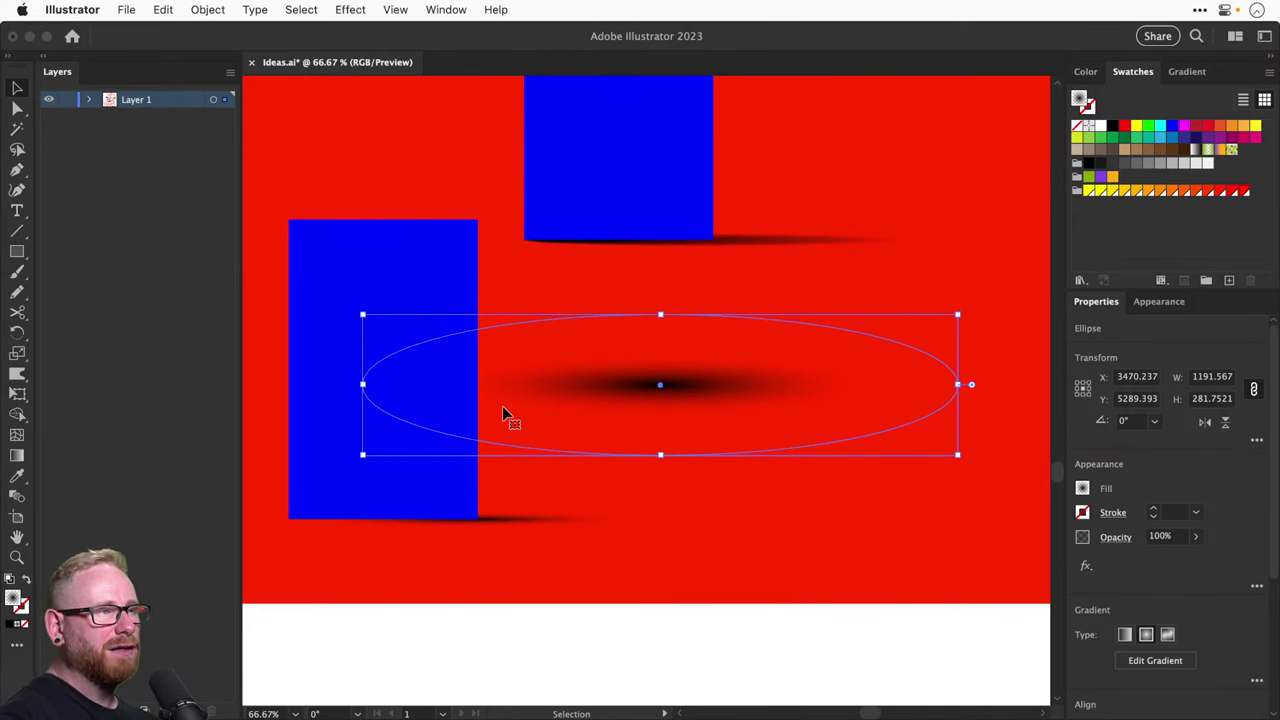
Apply a Gaussian Blur of about 7.4 px radius to the gradient ellipse
left_click(350, 9)
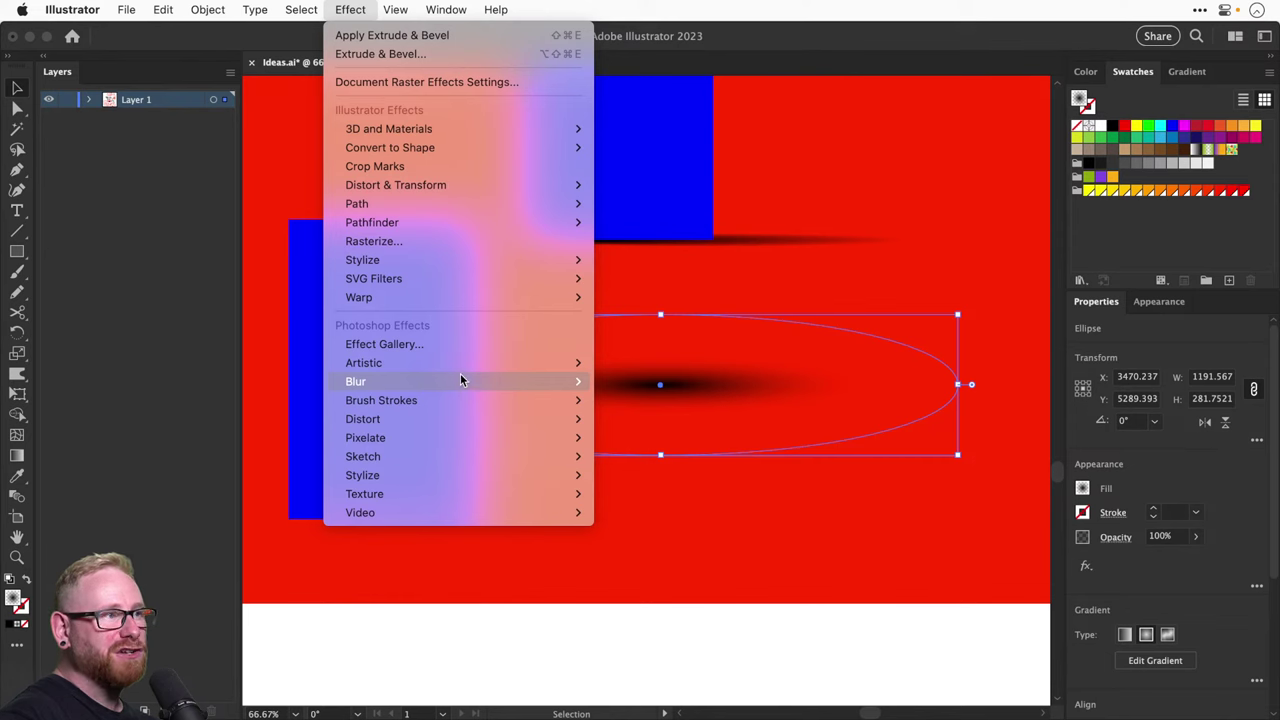
mouse_move(460, 381)
left_click(641, 381)
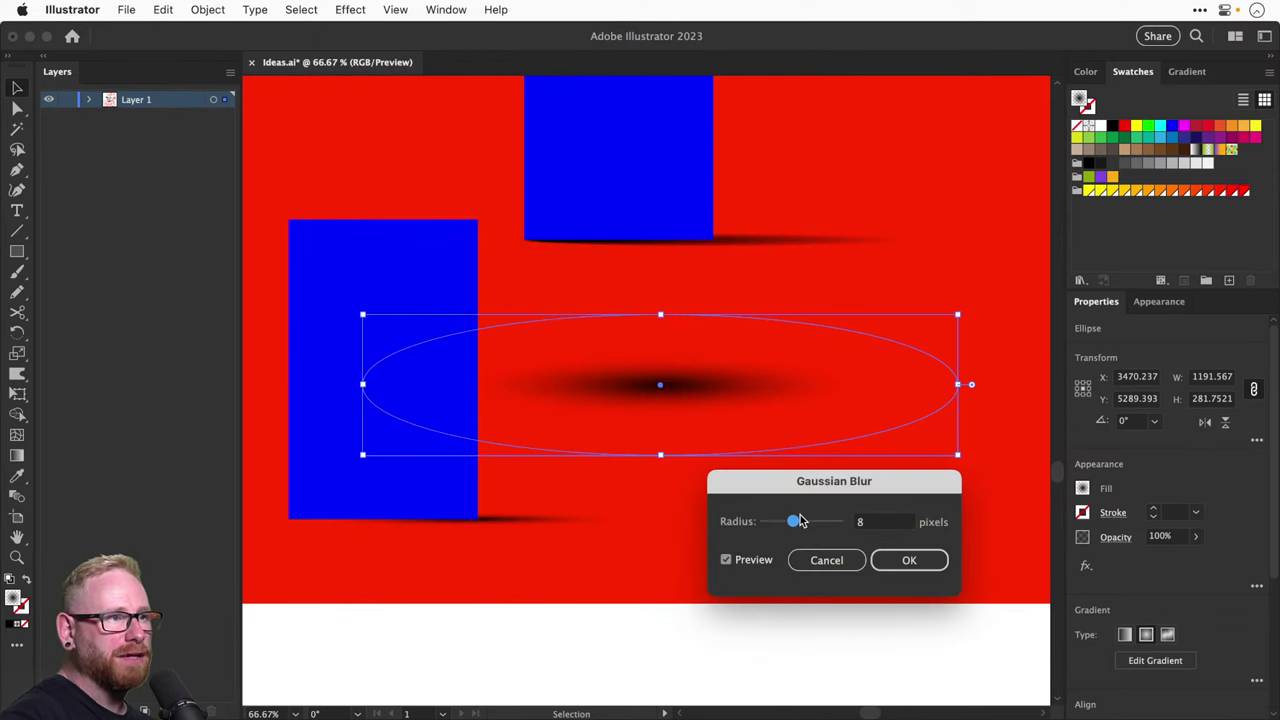
mouse_move(800, 521)
left_mouse_down()
mouse_move(773, 521)
mouse_move(824, 521)
mouse_move(786, 523)
mouse_move(797, 523)
left_mouse_up()
left_click(906, 560)
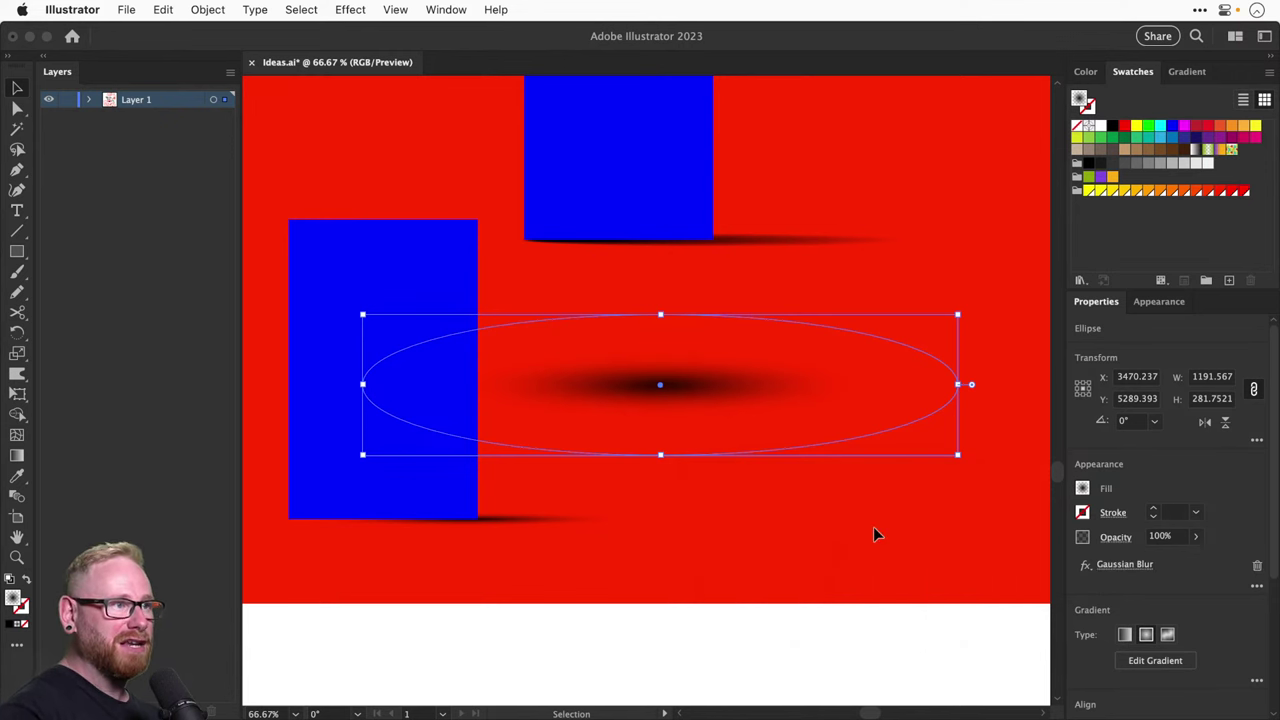
left_click(874, 528)
Move the lower blue rectangle down past the artboard edge
key("super+minus")
scroll(686, 480, "up", 3)
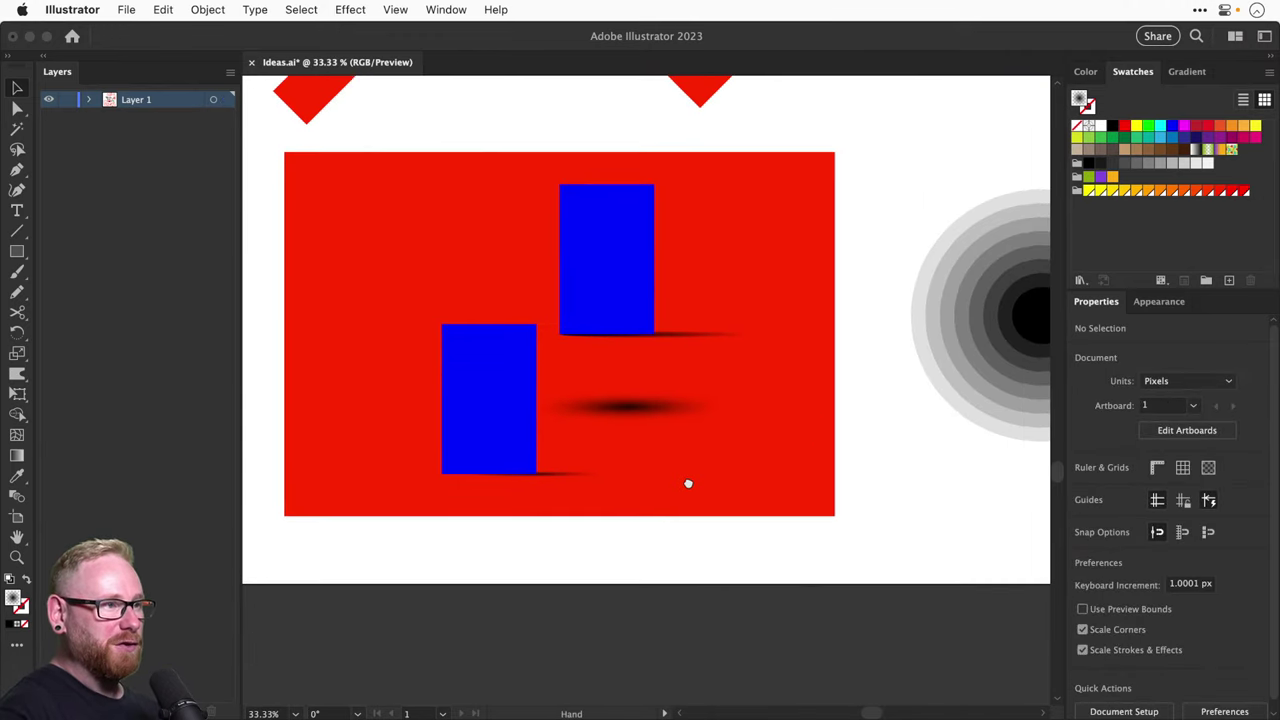
left_click(600, 540)
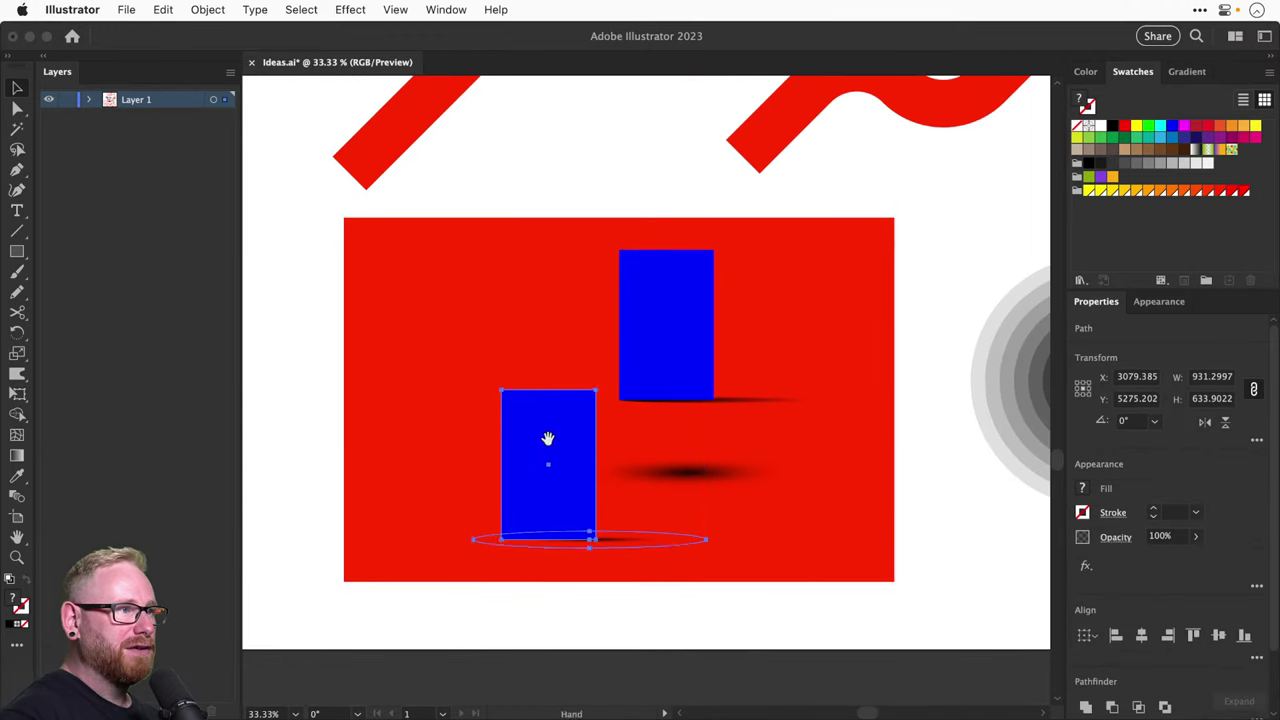
left_click_drag(543, 437, 564, 618)
left_click_drag(740, 429, 546, 430)
Copy a blue rectangle to the left and shrink the blurred ellipse to half height beneath it
left_click_drag(663, 304, 497, 325)
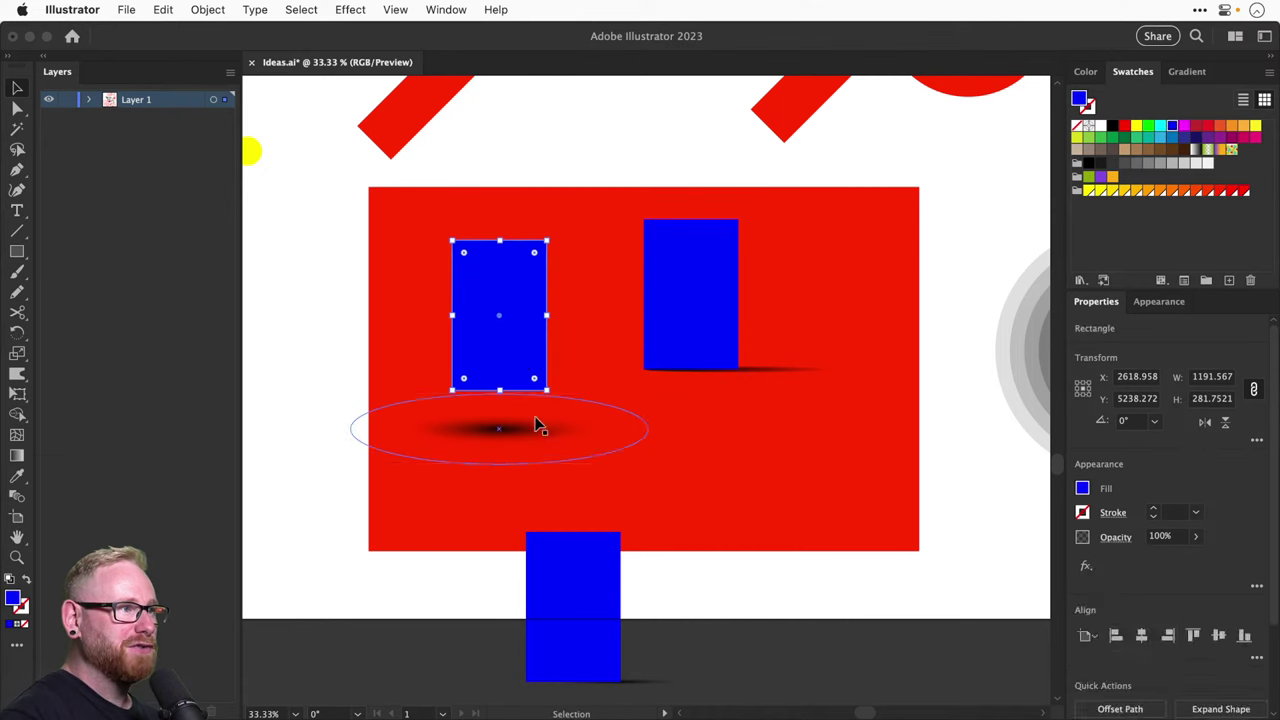
left_click(540, 429)
left_click_drag(648, 429, 584, 428)
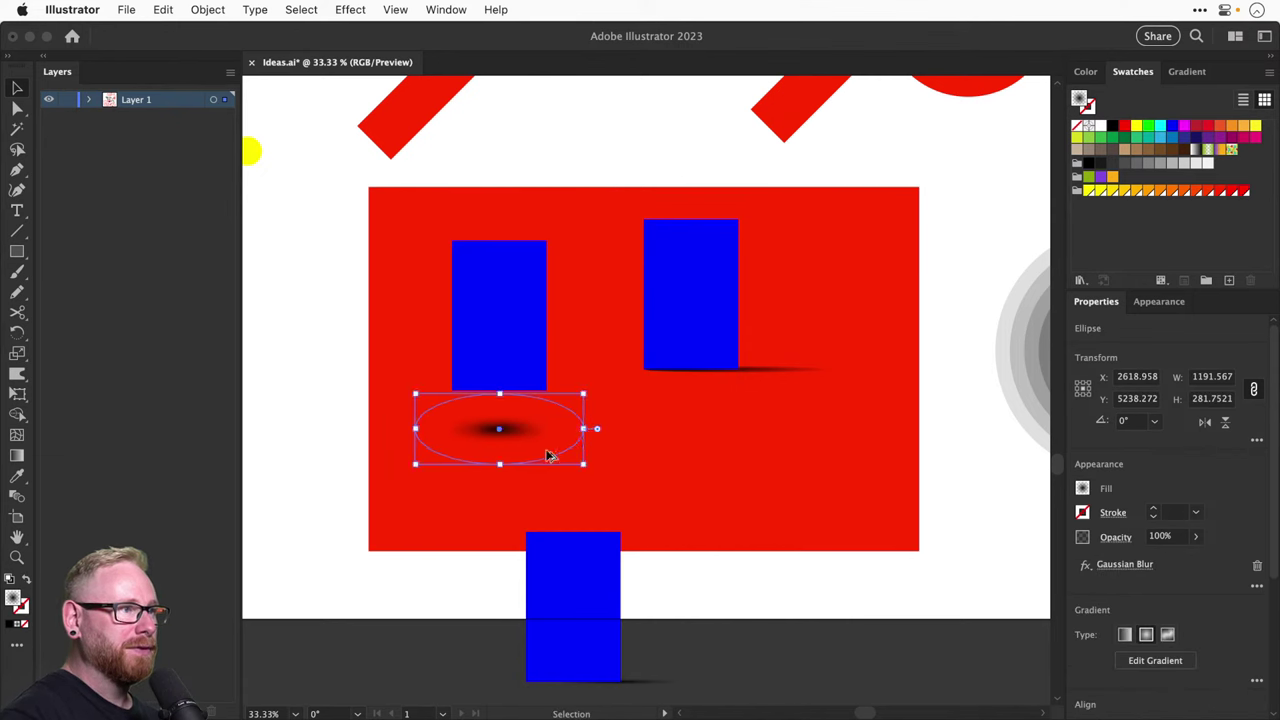
left_click_drag(500, 466, 500, 436)
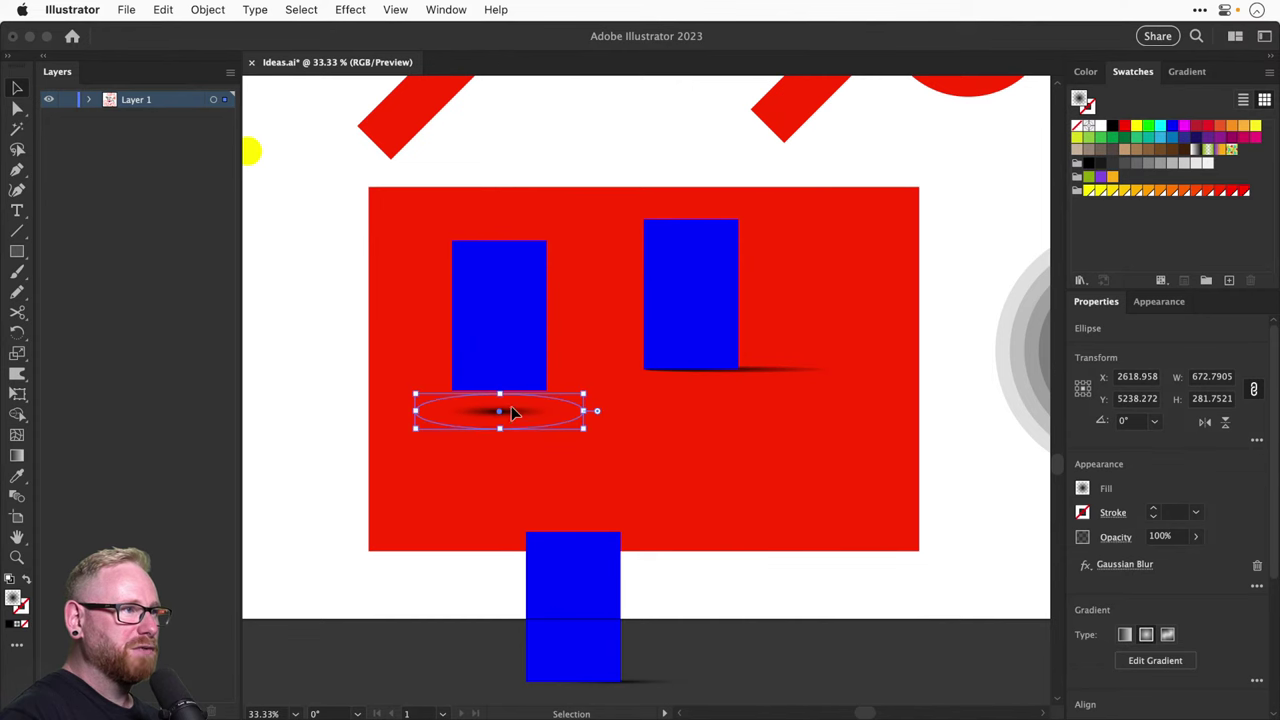
left_click(543, 371)
scroll(509, 314, "up", 3)
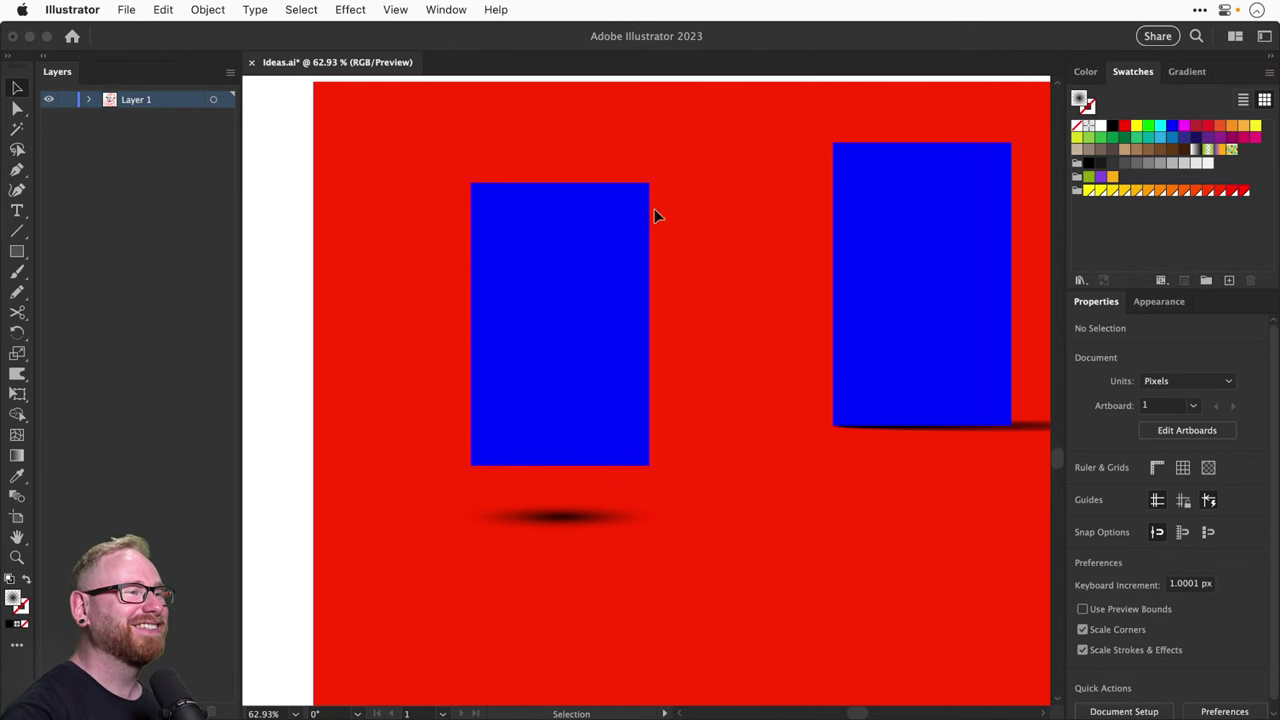
Draw a black-filled ellipse, shift it left, and add a first mesh point to it
scroll(714, 314, "right", 5)
scroll(714, 314, "down", 3)
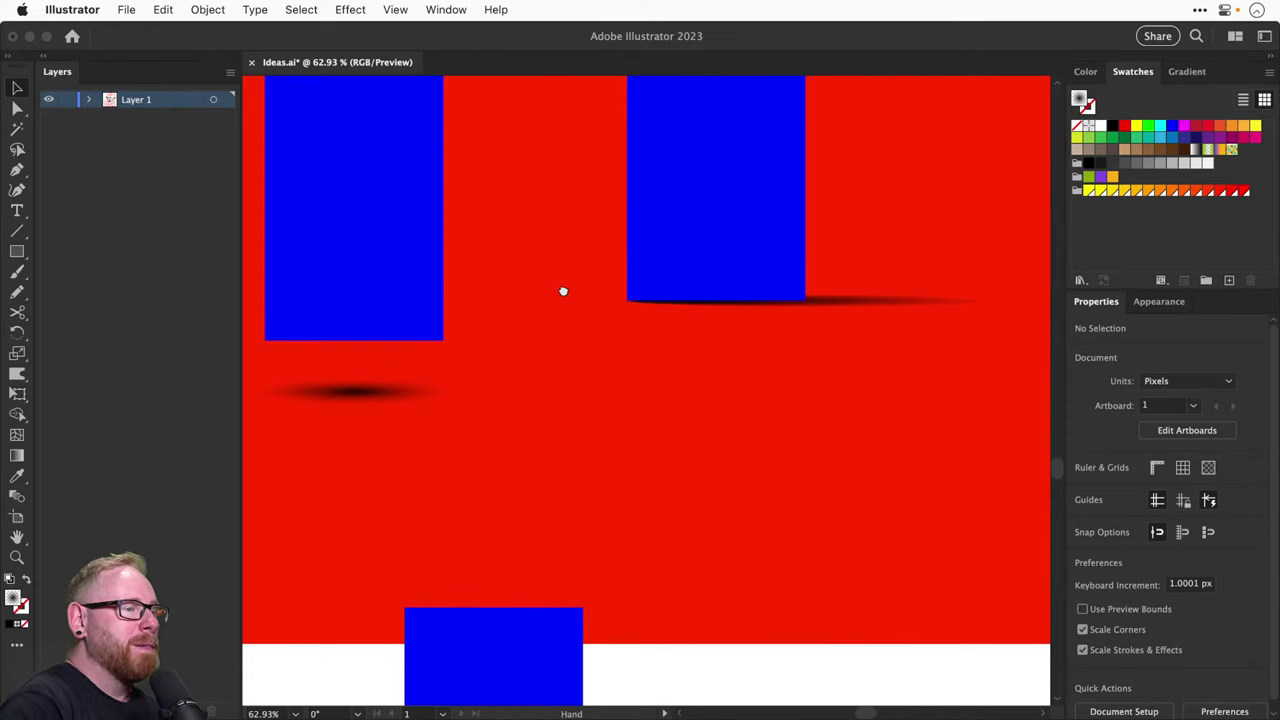
left_click_drag(17, 252, 72, 289)
left_click_drag(712, 426, 969, 493)
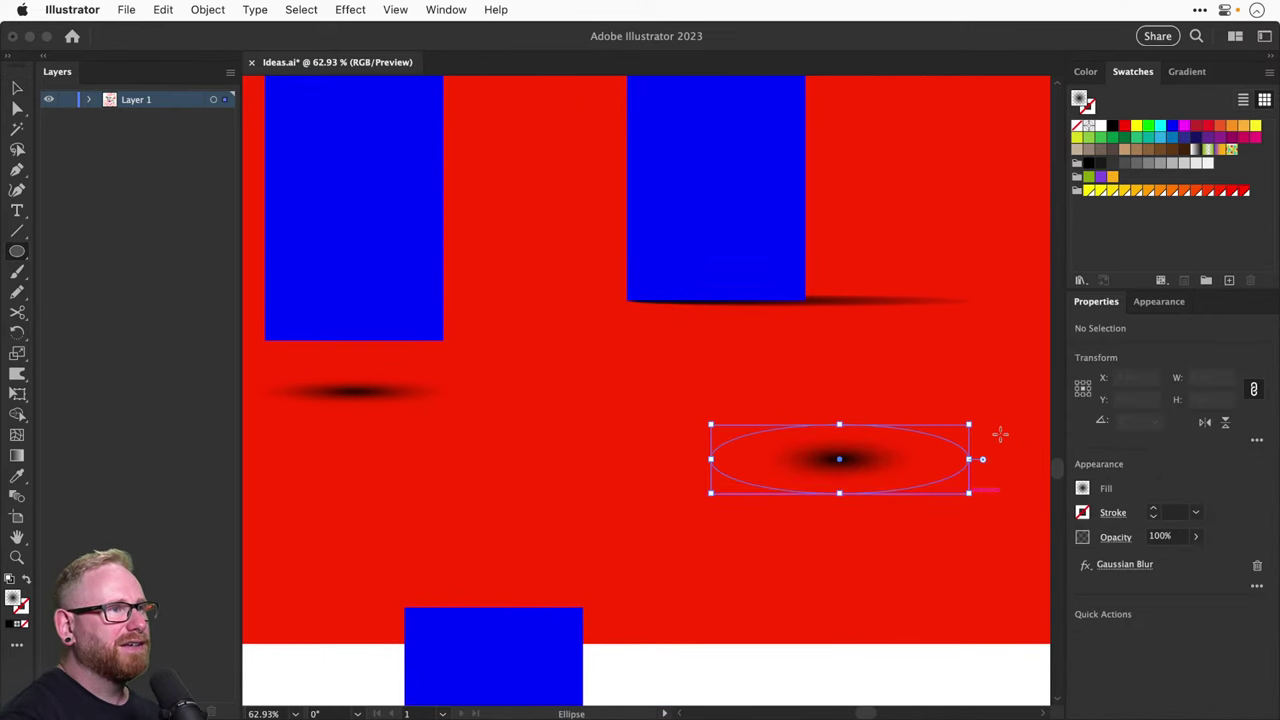
left_click(1112, 126)
key("v")
left_click_drag(879, 461, 785, 455)
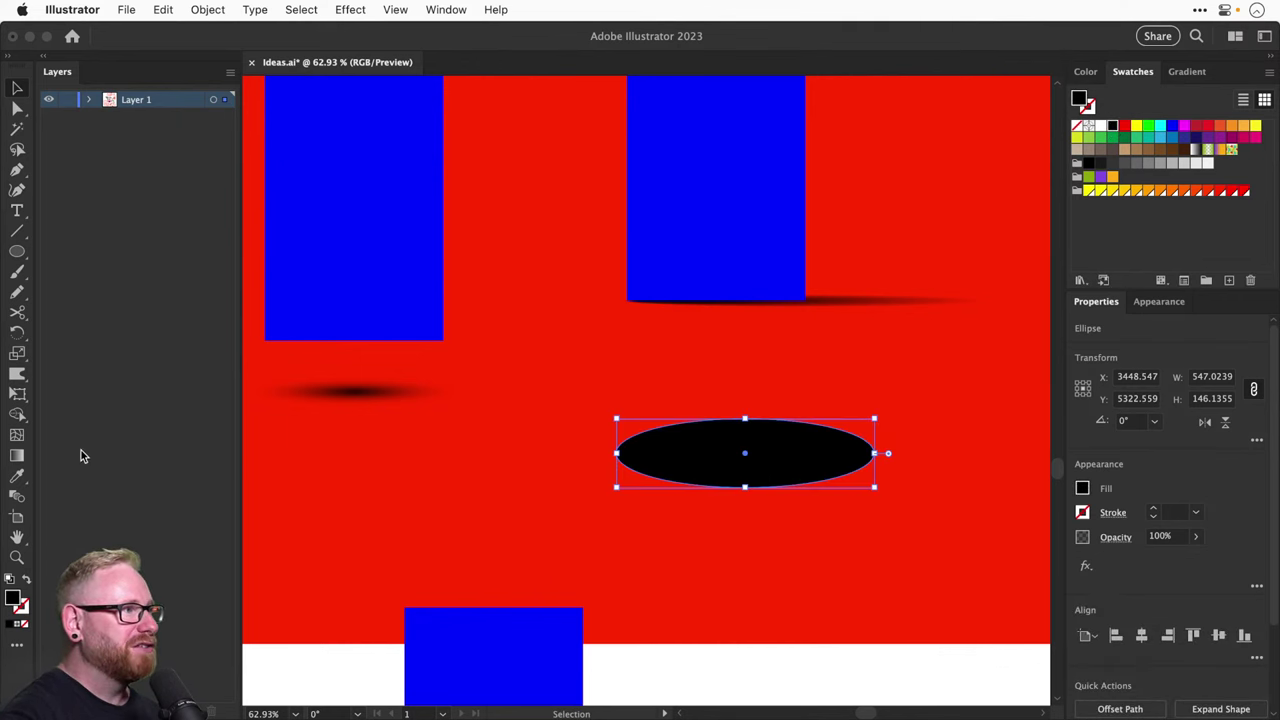
left_click(17, 434)
left_click(663, 451)
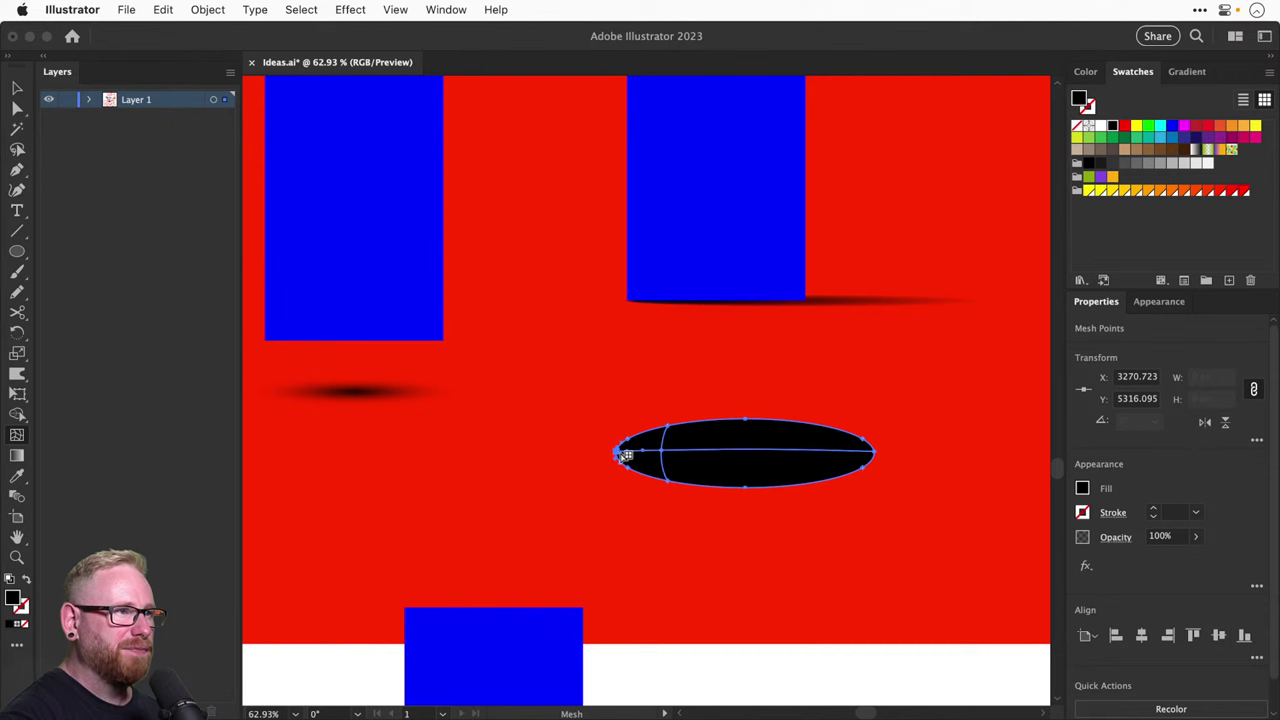
Make the left mesh point of the black ellipse fully transparent
key("v")
key("super+1")
key("u")
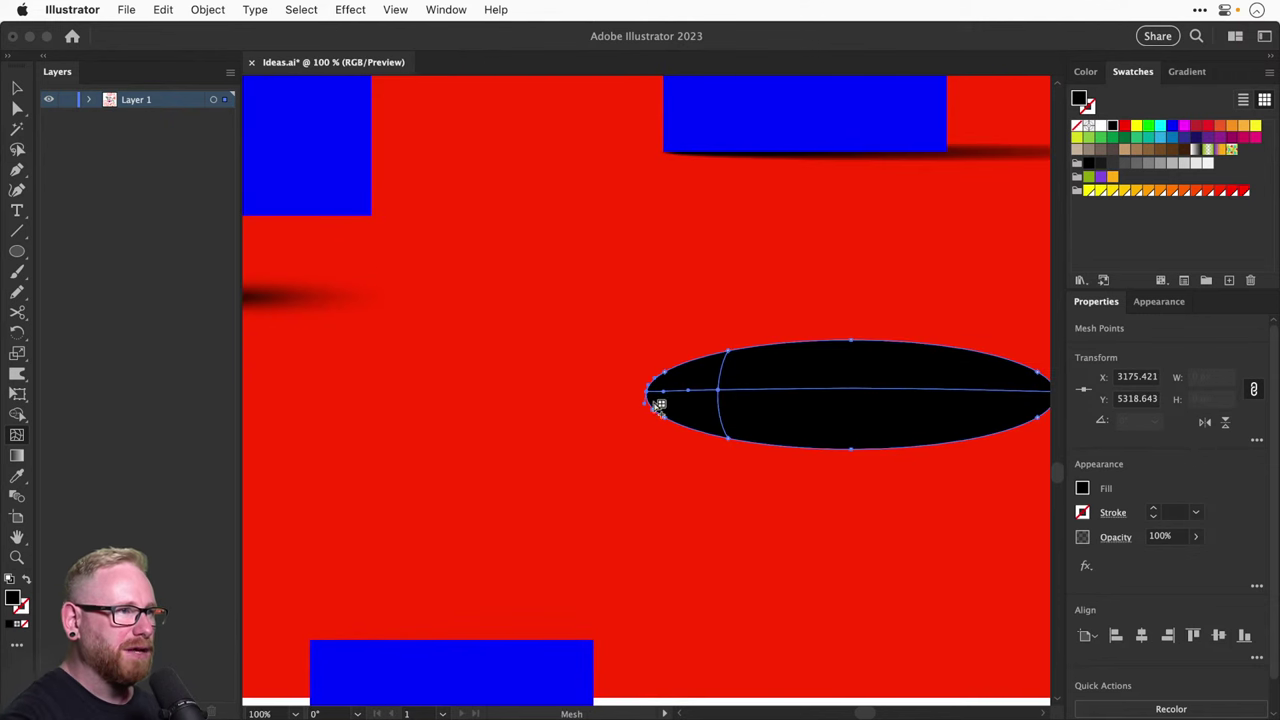
left_click(1198, 537)
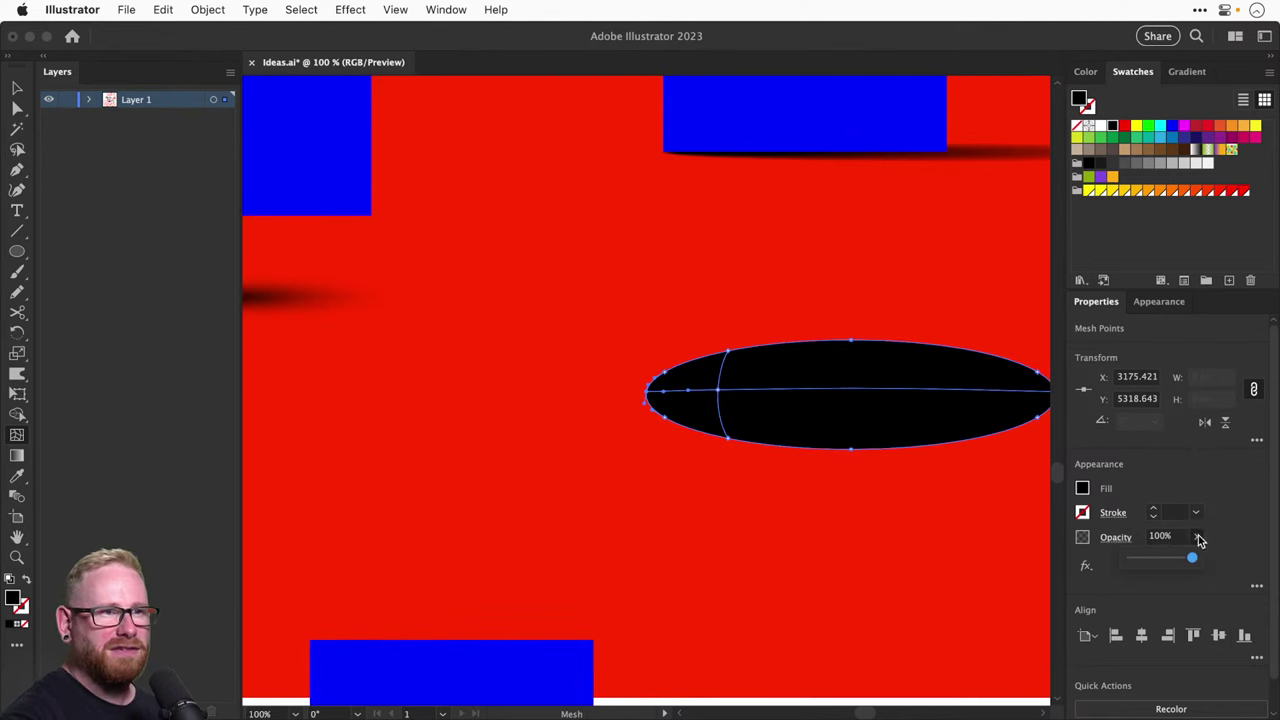
left_click_drag(1157, 567, 1073, 562)
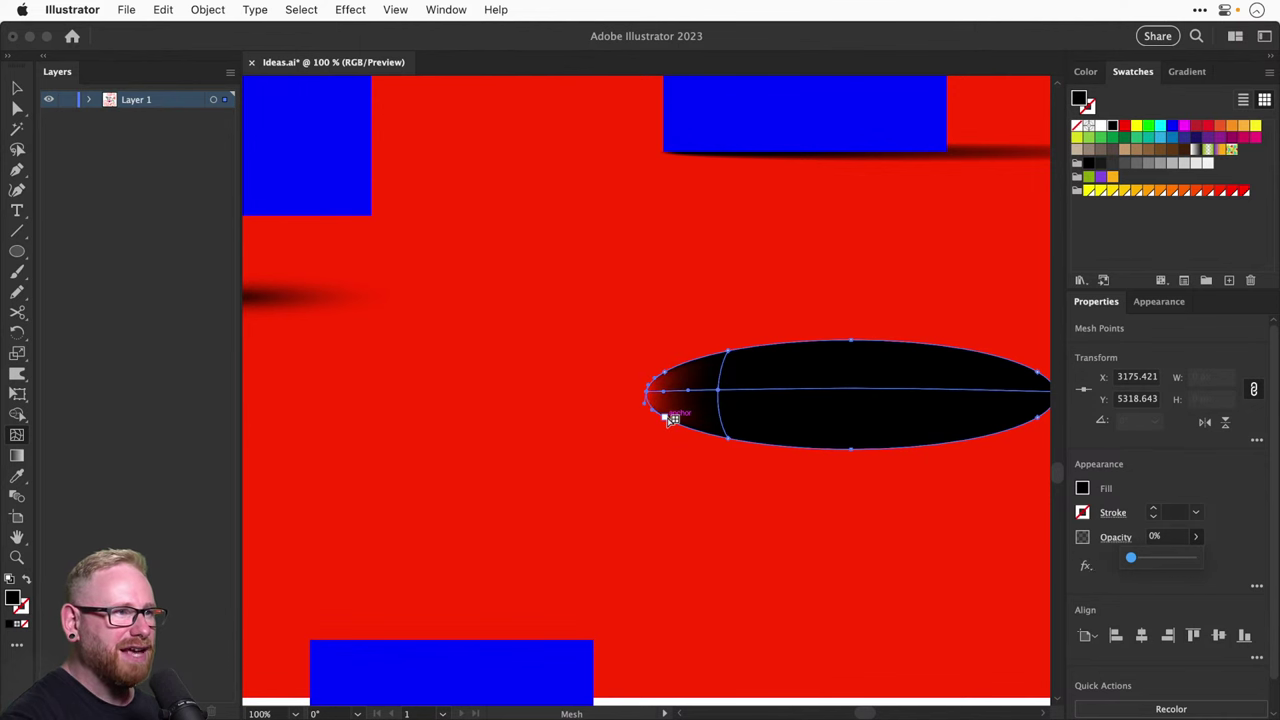
Select the lower, top and right mesh points and fade the right point to 0% opacity
left_click(717, 437)
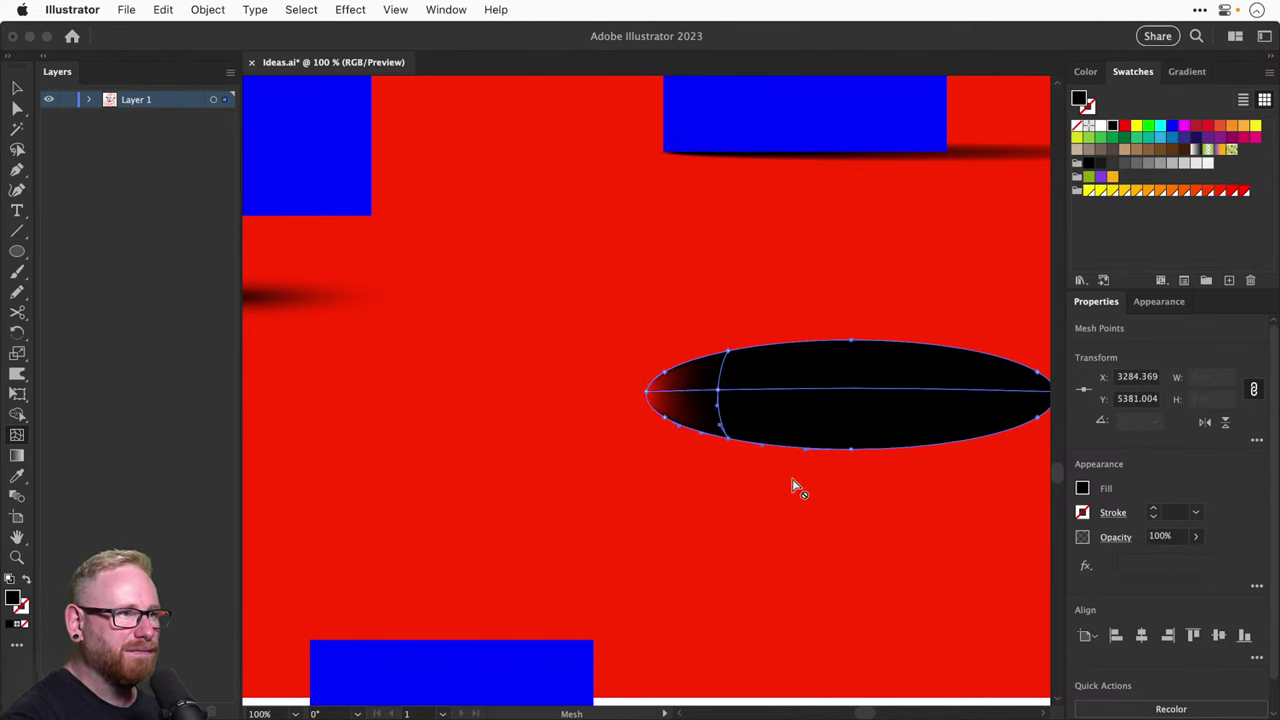
key("super")
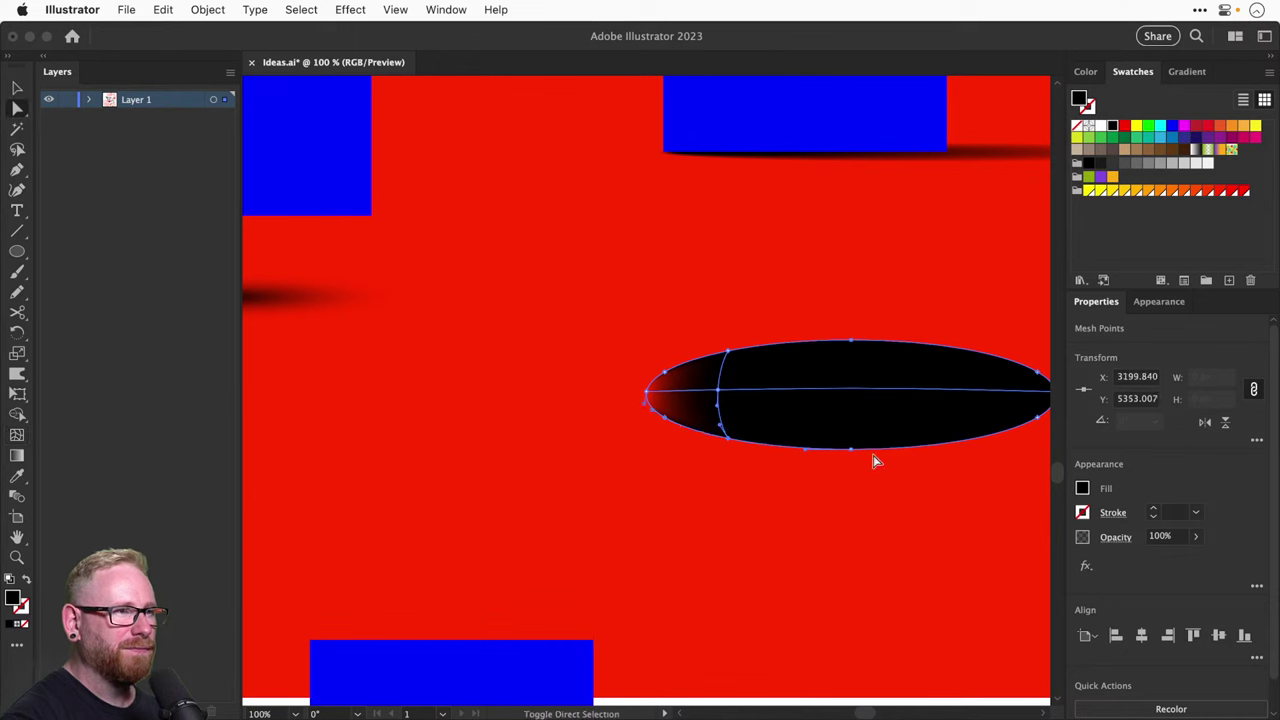
left_click(849, 449)
left_click(1195, 536)
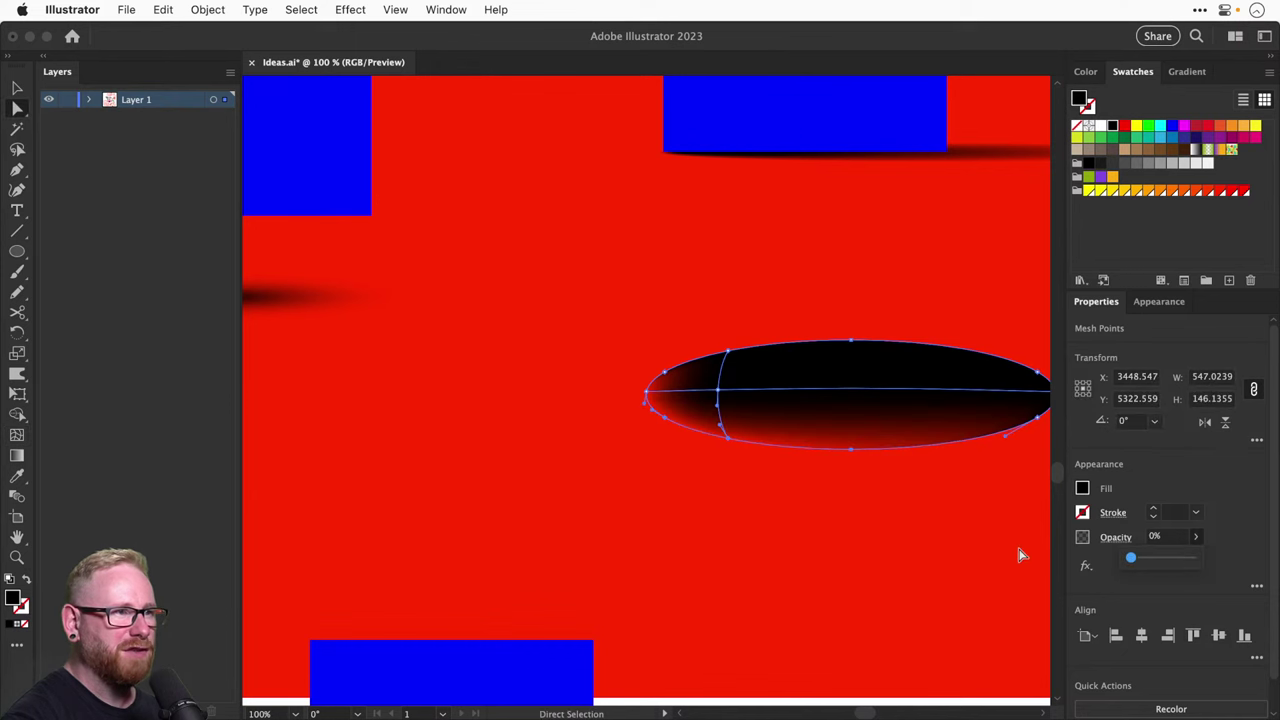
left_click(728, 353)
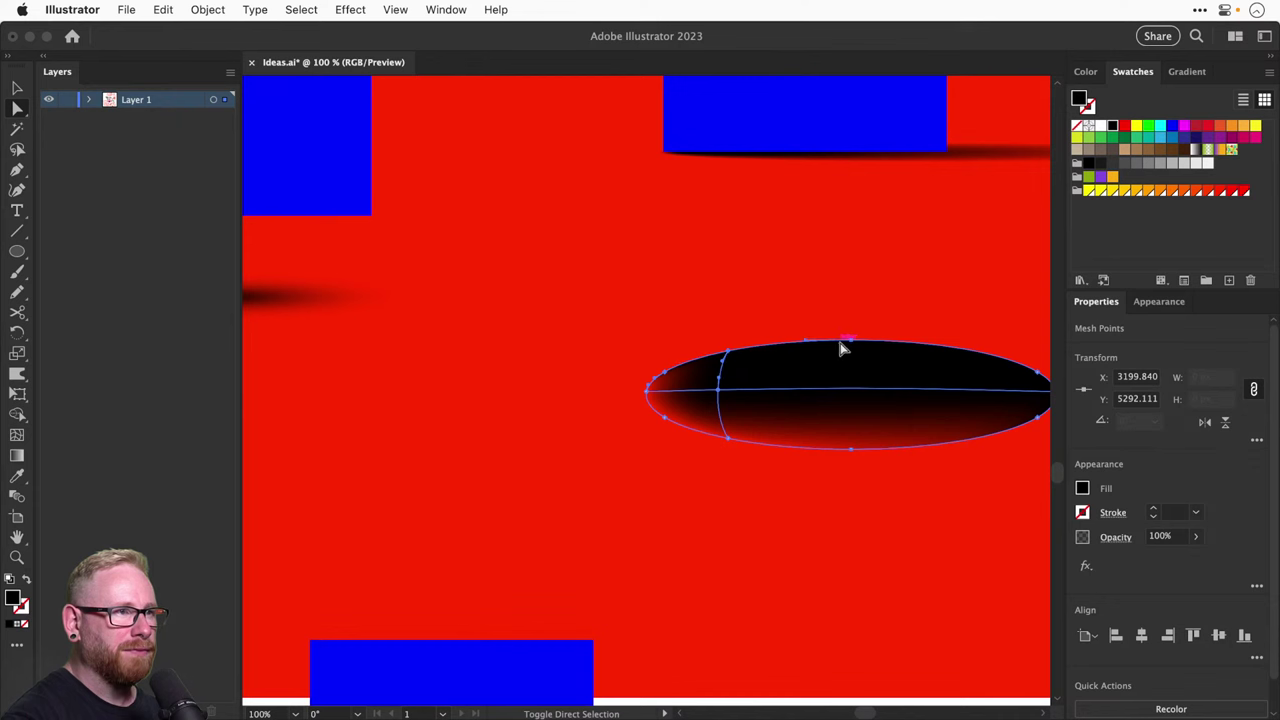
left_click(889, 366)
left_click_drag(889, 366, 786, 371)
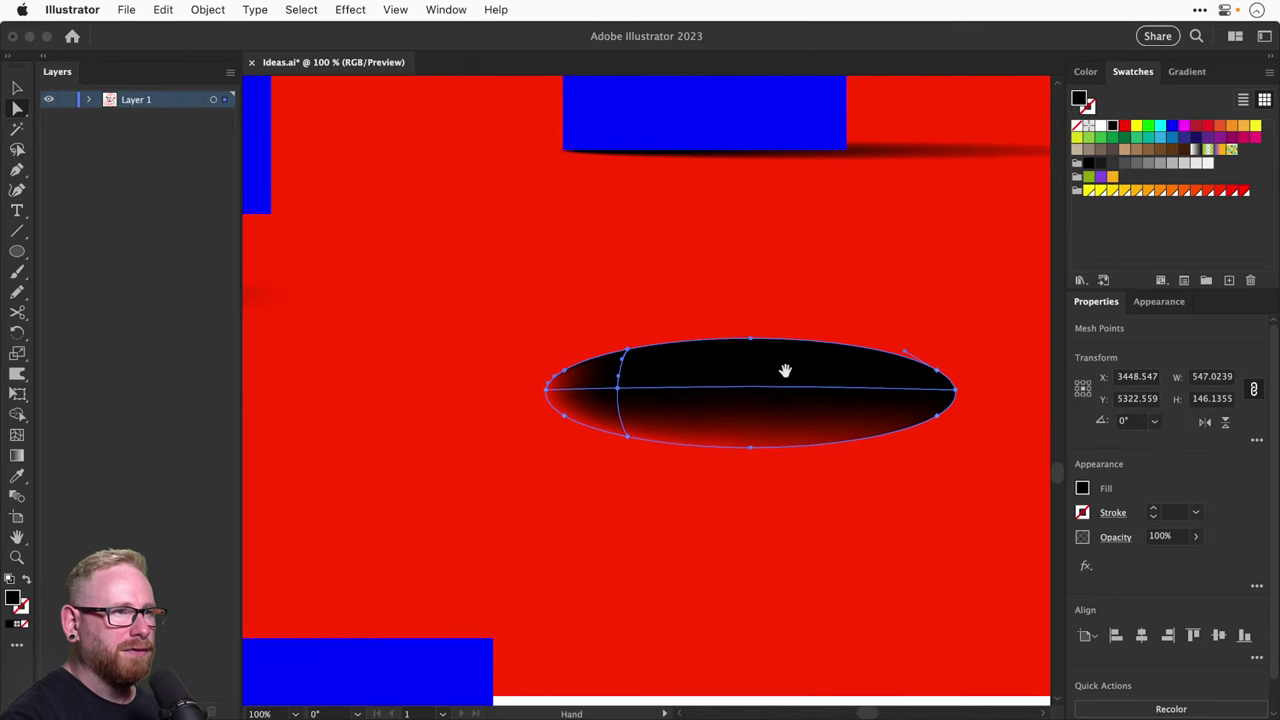
left_click(957, 391)
left_click(938, 417)
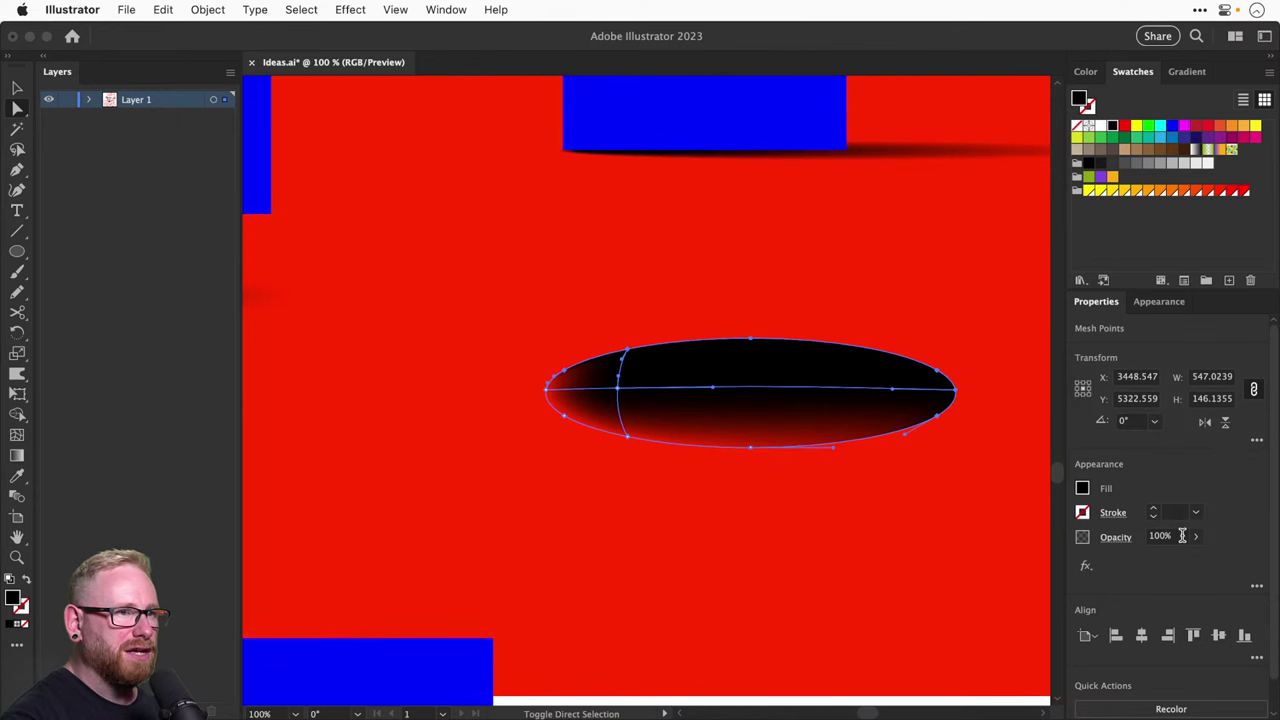
left_click(1195, 536)
left_click_drag(1191, 557, 1022, 557)
left_click(973, 553)
Shift the shadow's dark centre left, trying and discarding a bulged top edge
key("v")
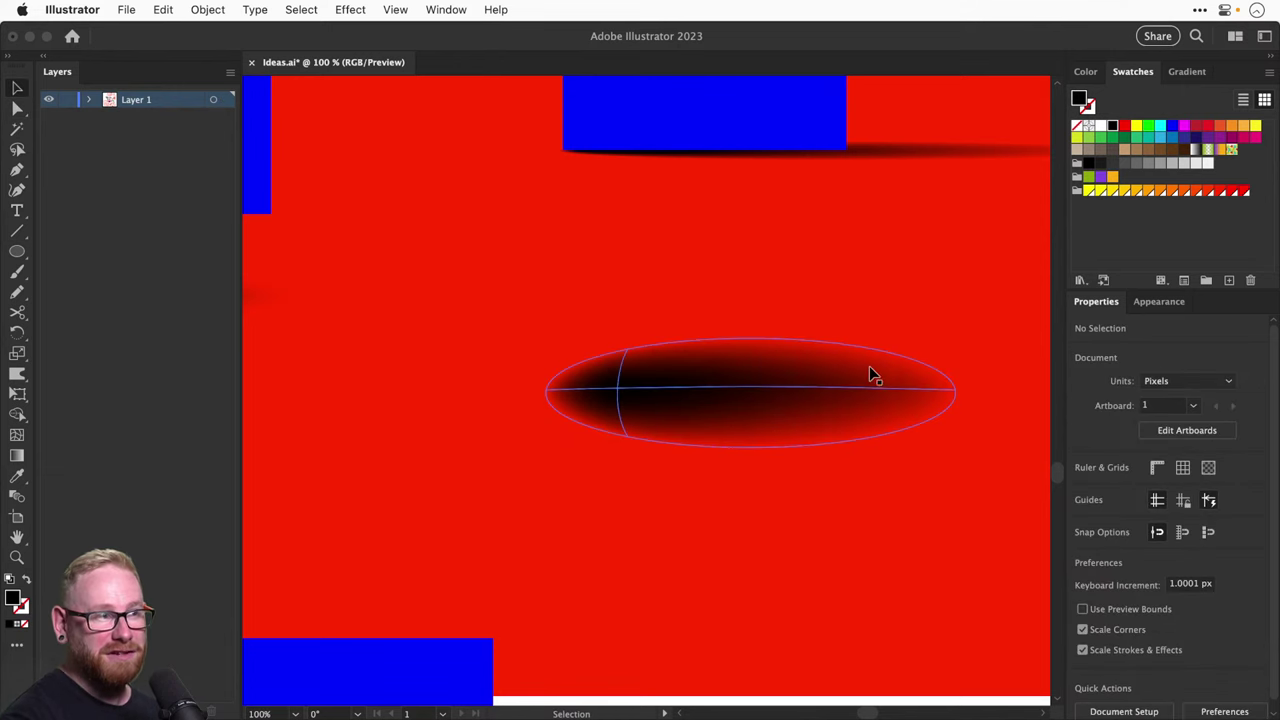
left_click(671, 397)
key("a")
left_click_drag(622, 395, 577, 400)
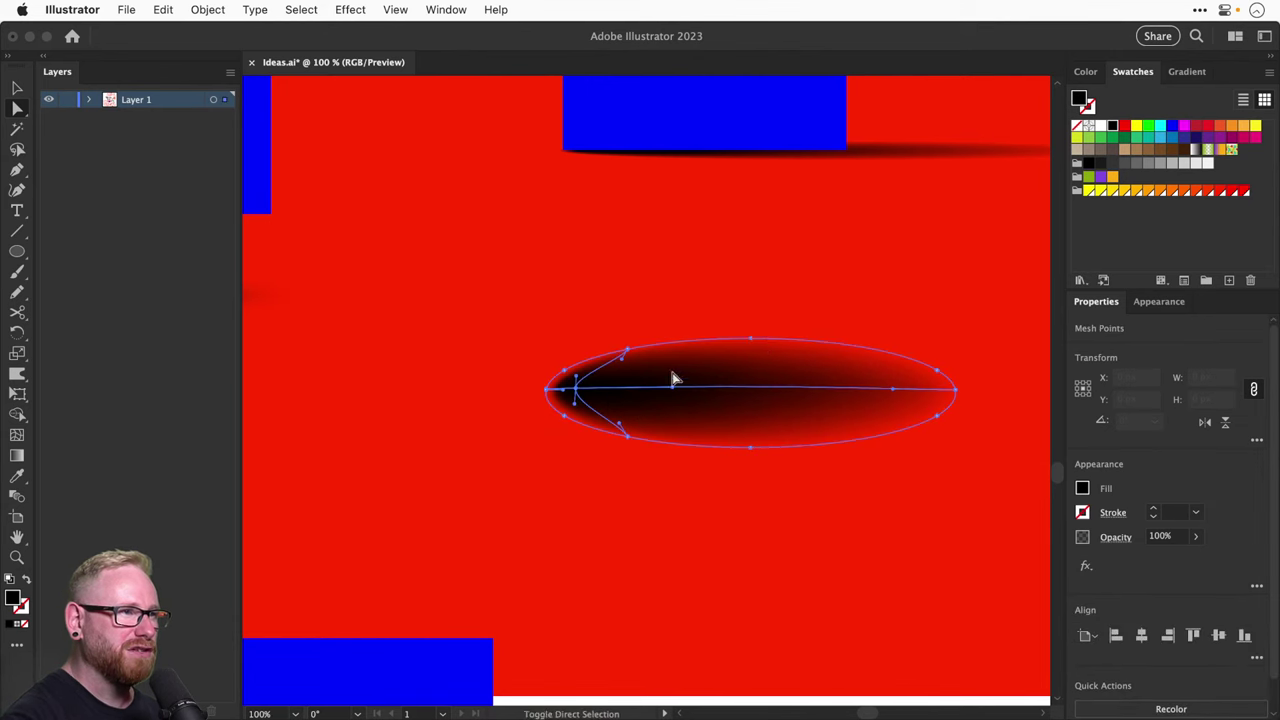
left_click_drag(757, 346, 773, 173)
key("super+z")
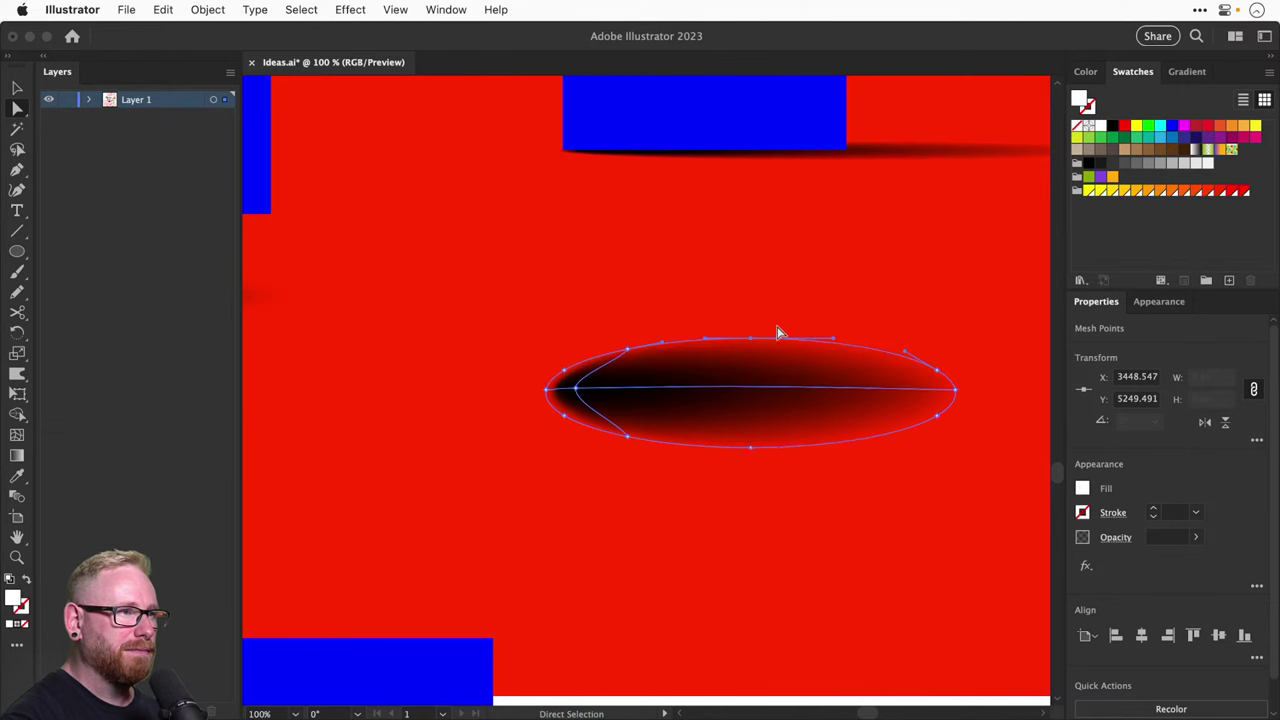
Try squashing and tapering the shadow with Scale, then undo those changes
key("s")
left_click_drag(831, 569, 838, 553)
key("a")
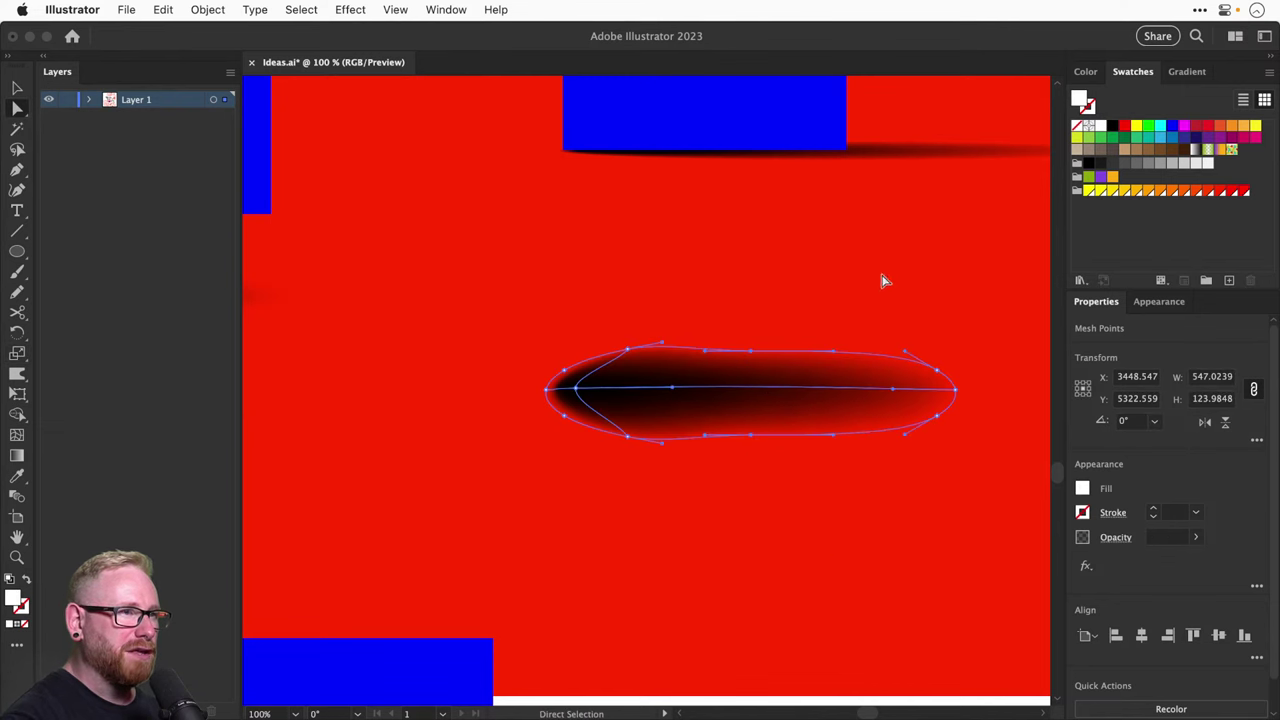
left_click(946, 393)
key("s")
left_click_drag(983, 543, 966, 460)
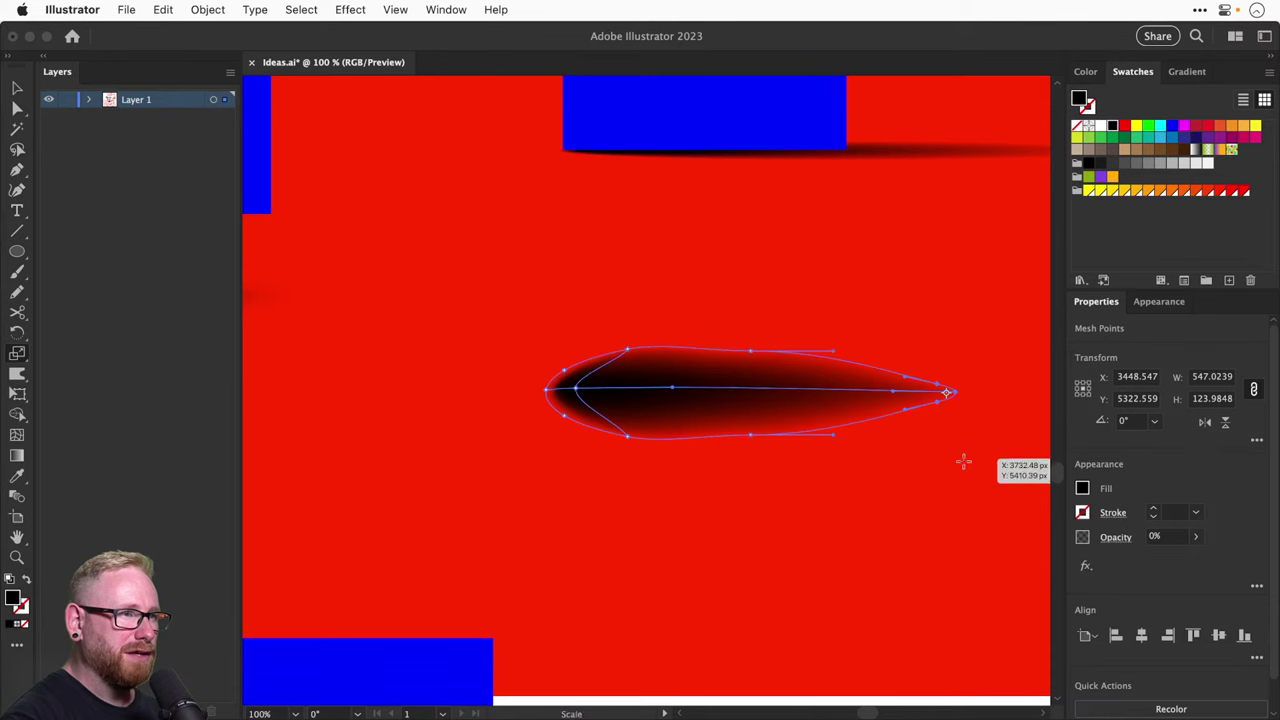
key("super+z")
key("v")
key("super+shift+a")
key("super+z")
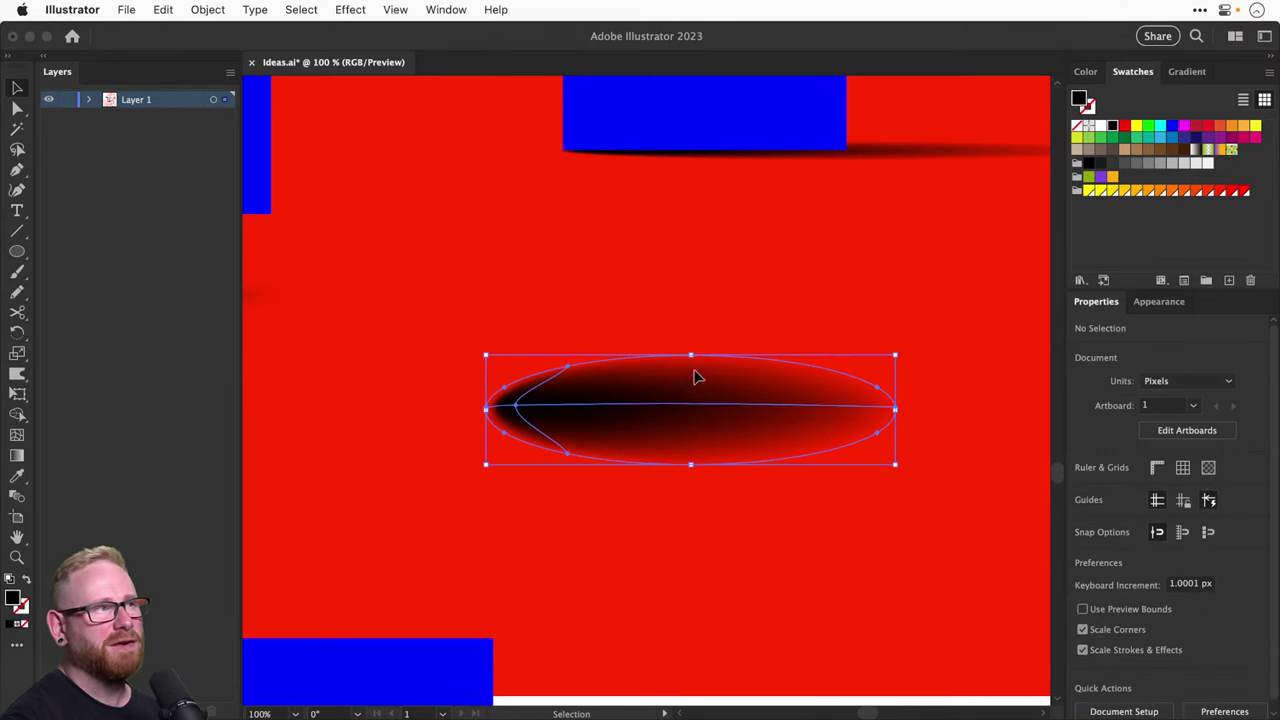
Try pulling the shadow's left mesh point inward, then undo it and deselect
key("a")
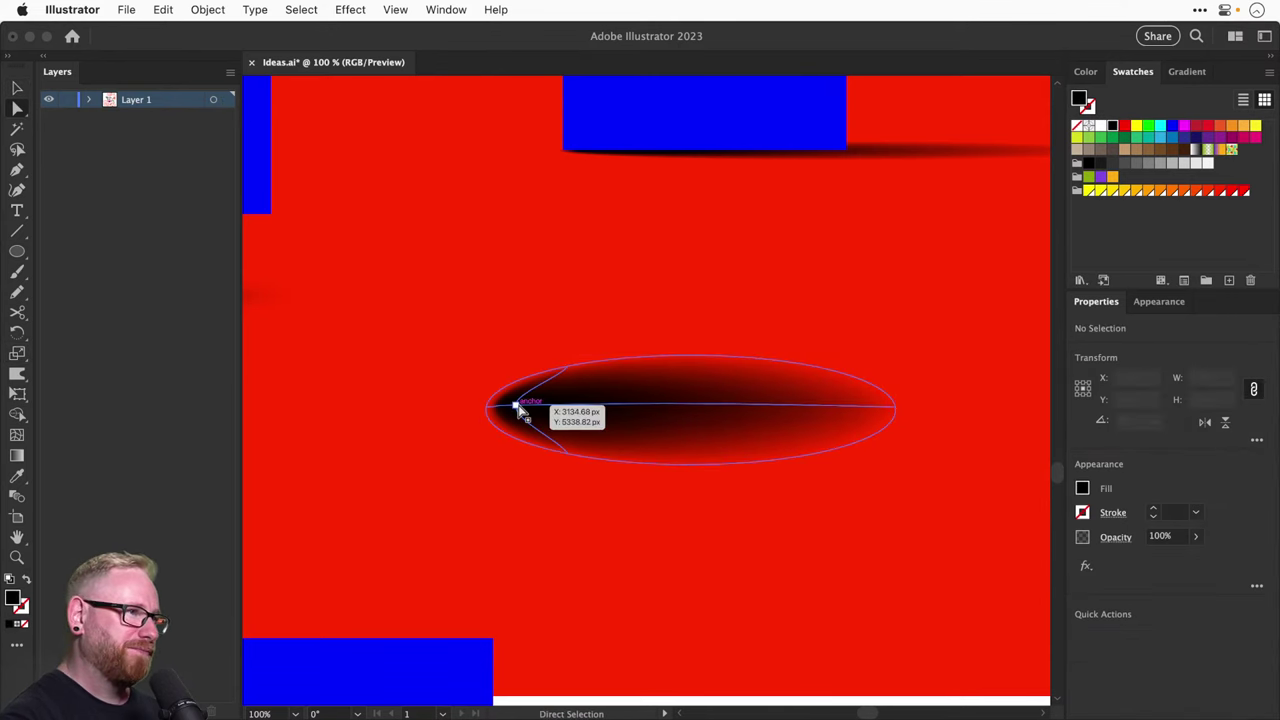
left_click_drag(514, 409, 563, 409)
key("super+z")
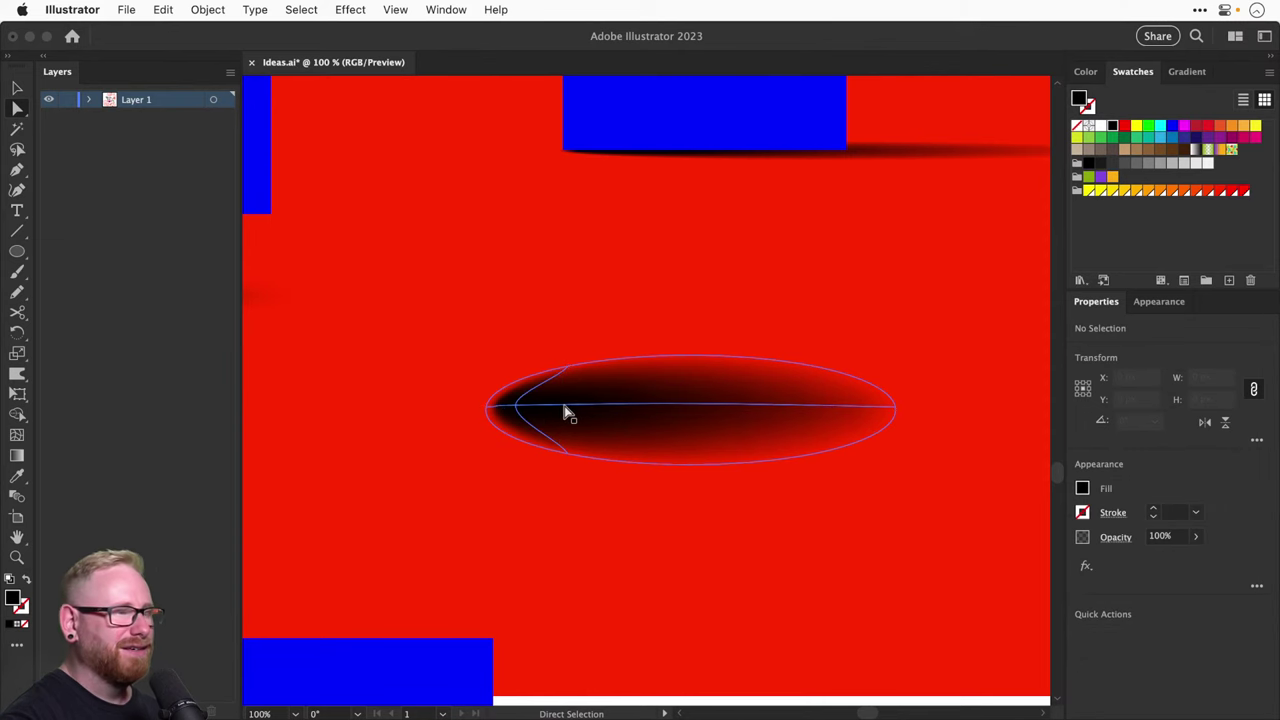
key("super+shift+a")
key("v")
Squash the mesh shadow into a thin ellipse about 547 × 59 px and nudge the upper shadow
left_click(668, 405)
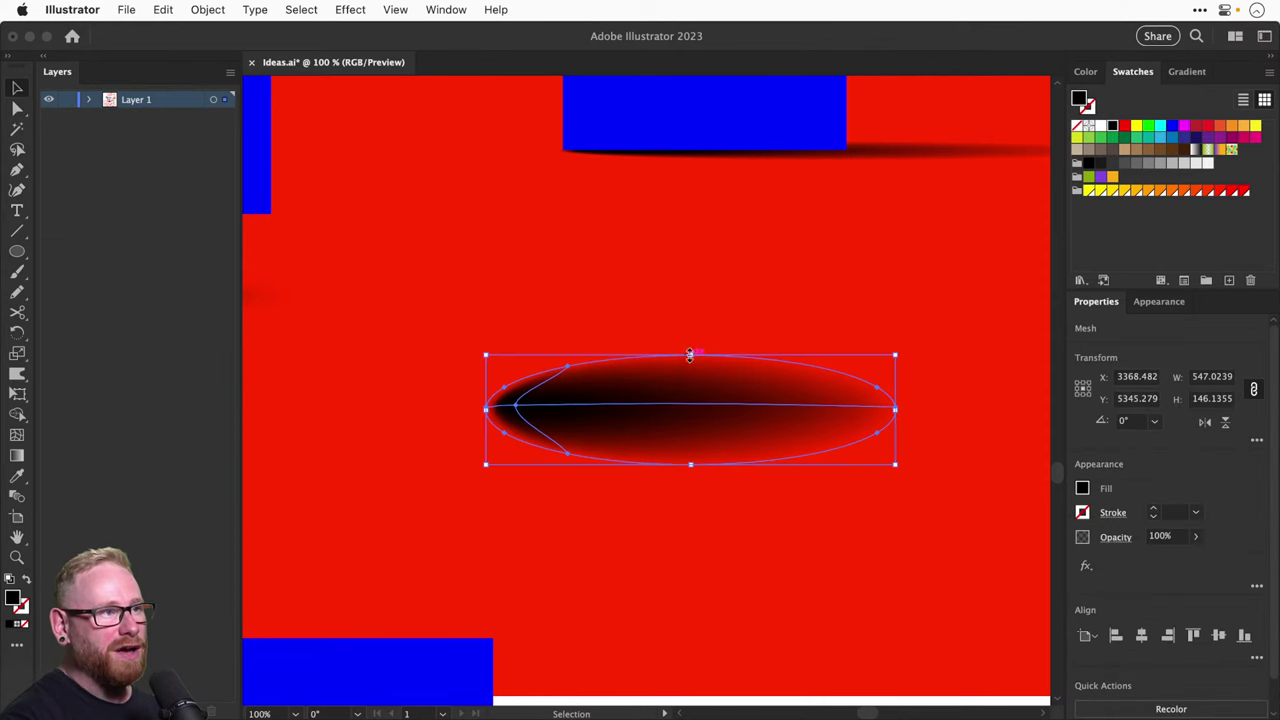
left_click_drag(691, 355, 692, 428)
left_click(740, 330)
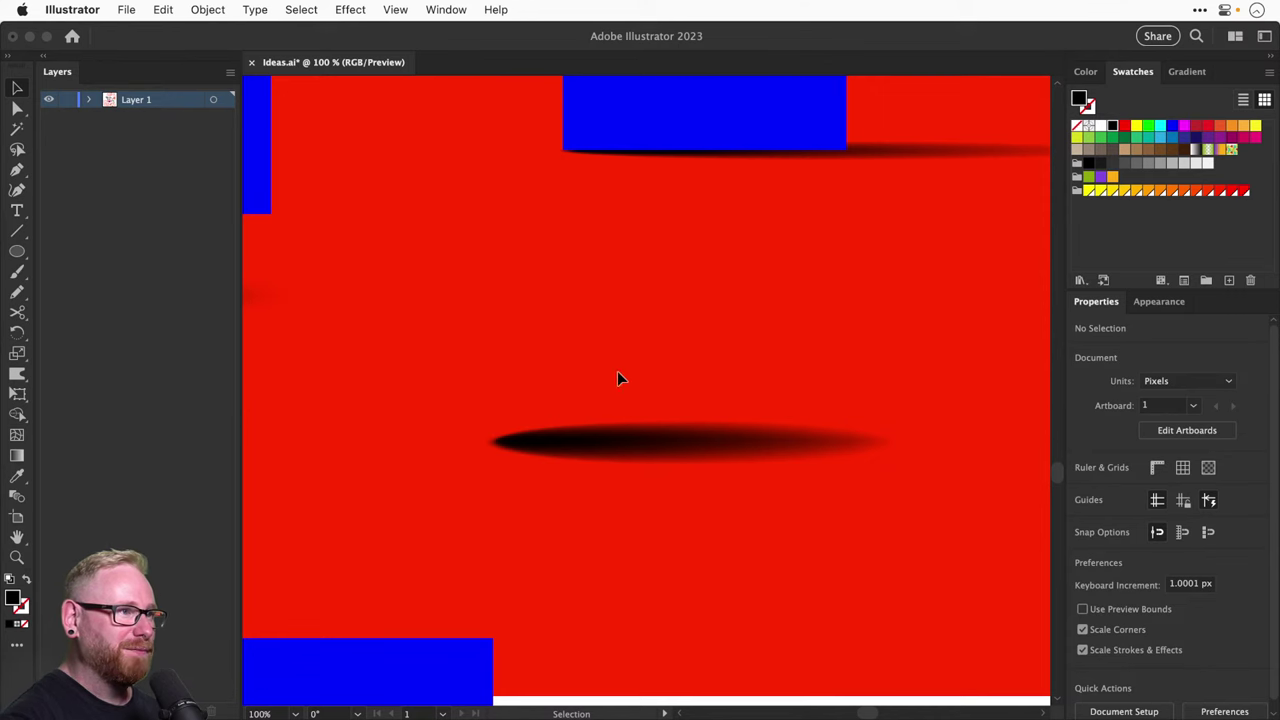
left_click_drag(657, 363, 663, 457)
left_click_drag(929, 258, 845, 362)
Undo the upper shadow move and apply a Gaussian Blur to the lower shadow ellipse
key("super+z")
left_click(700, 538)
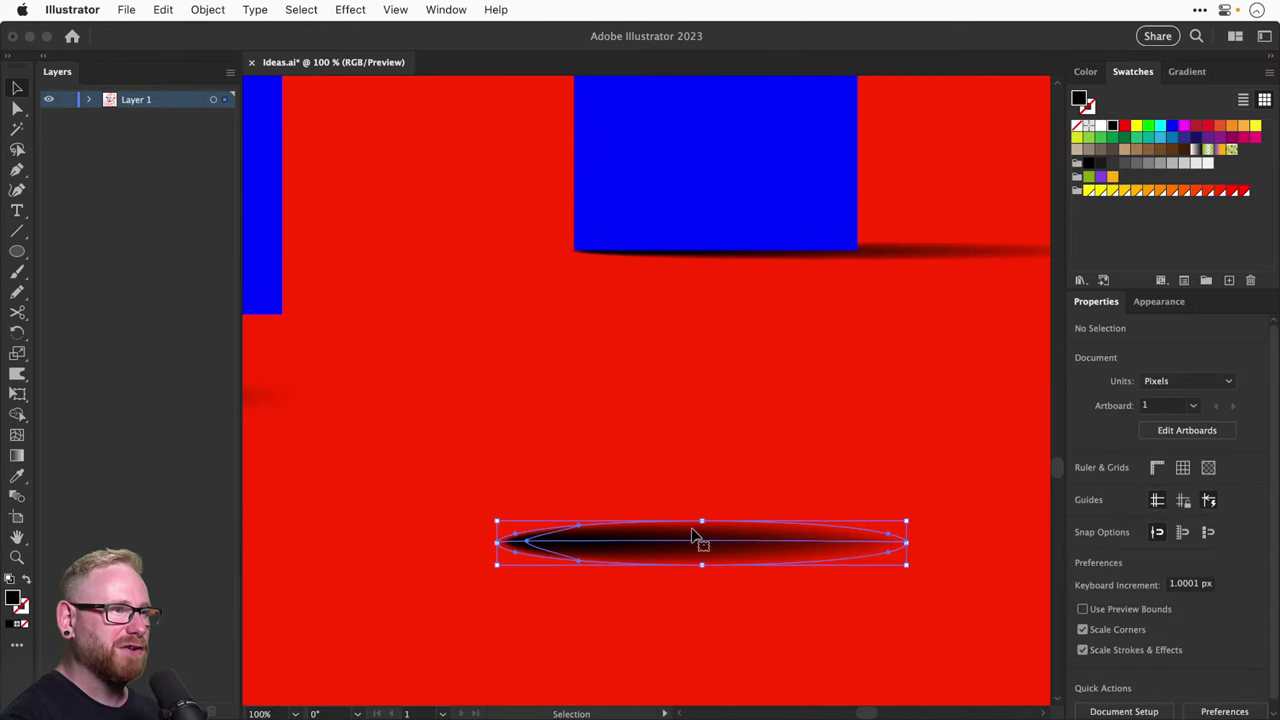
left_click(347, 9)
left_click(360, 39)
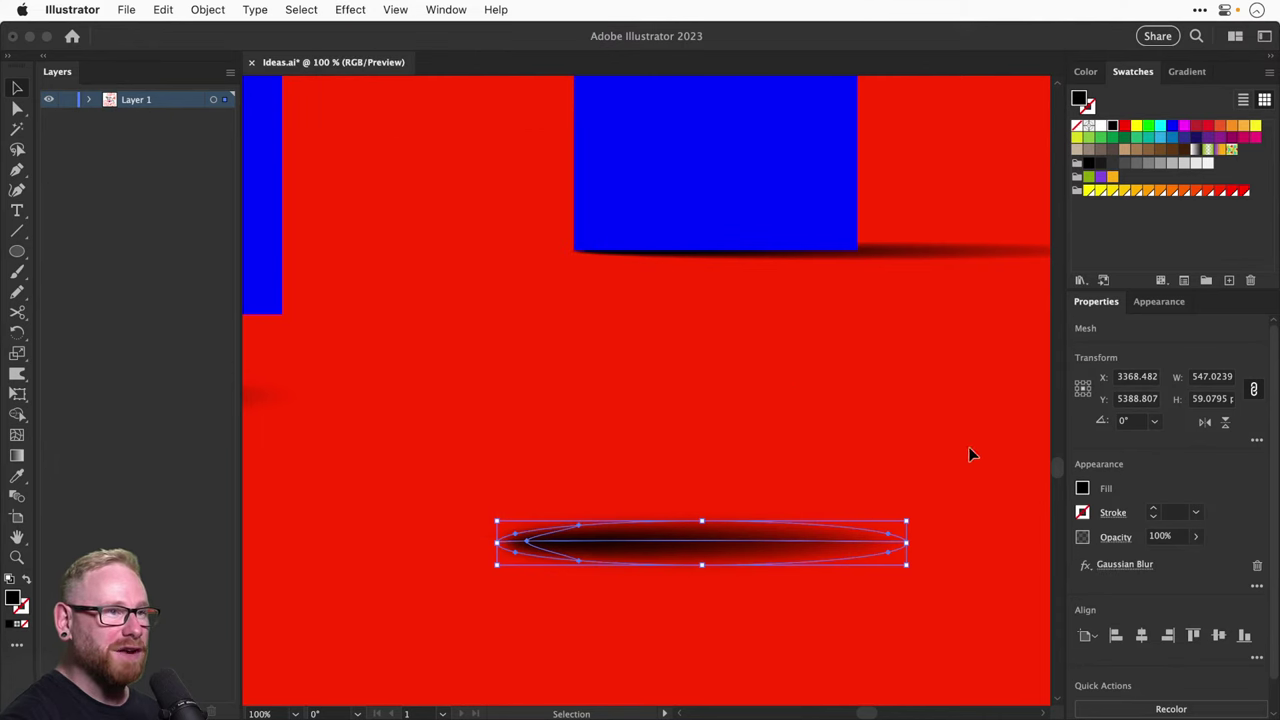
left_click(863, 459)
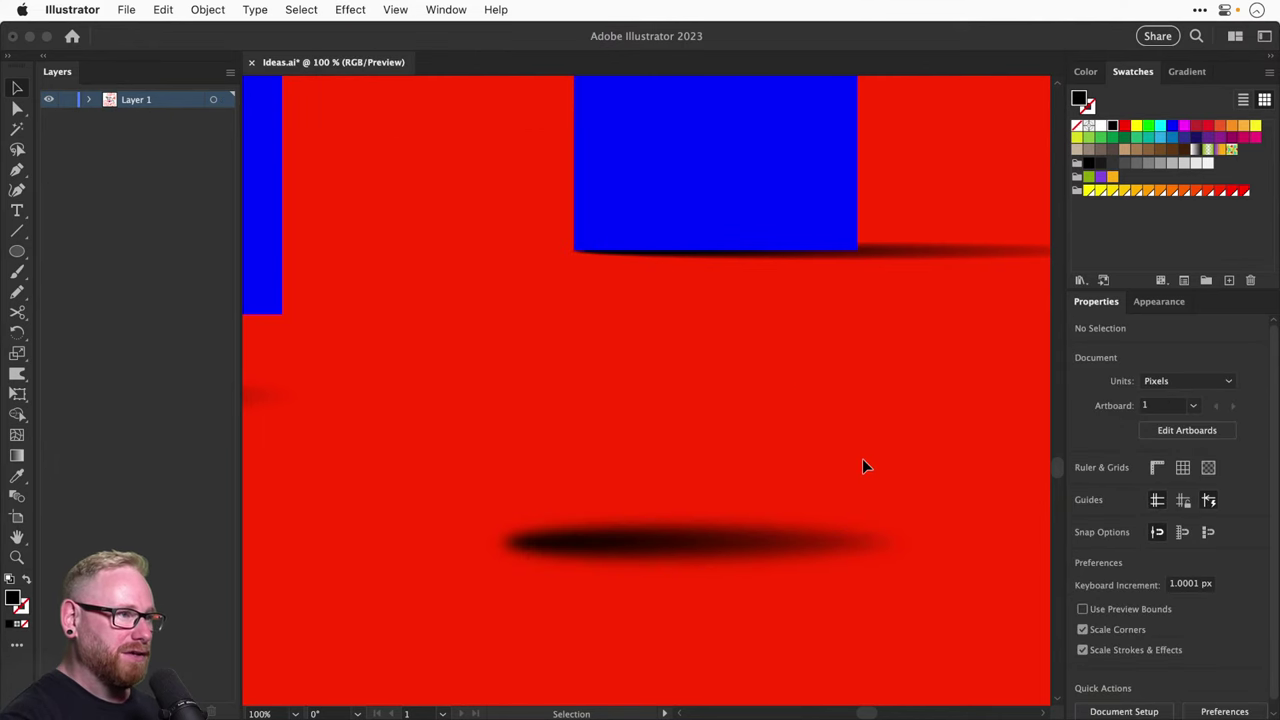
Confirm the shadow's Gaussian Blur radius of 7.8139 px from the Appearance panel
scroll(790, 420, "down", 3)
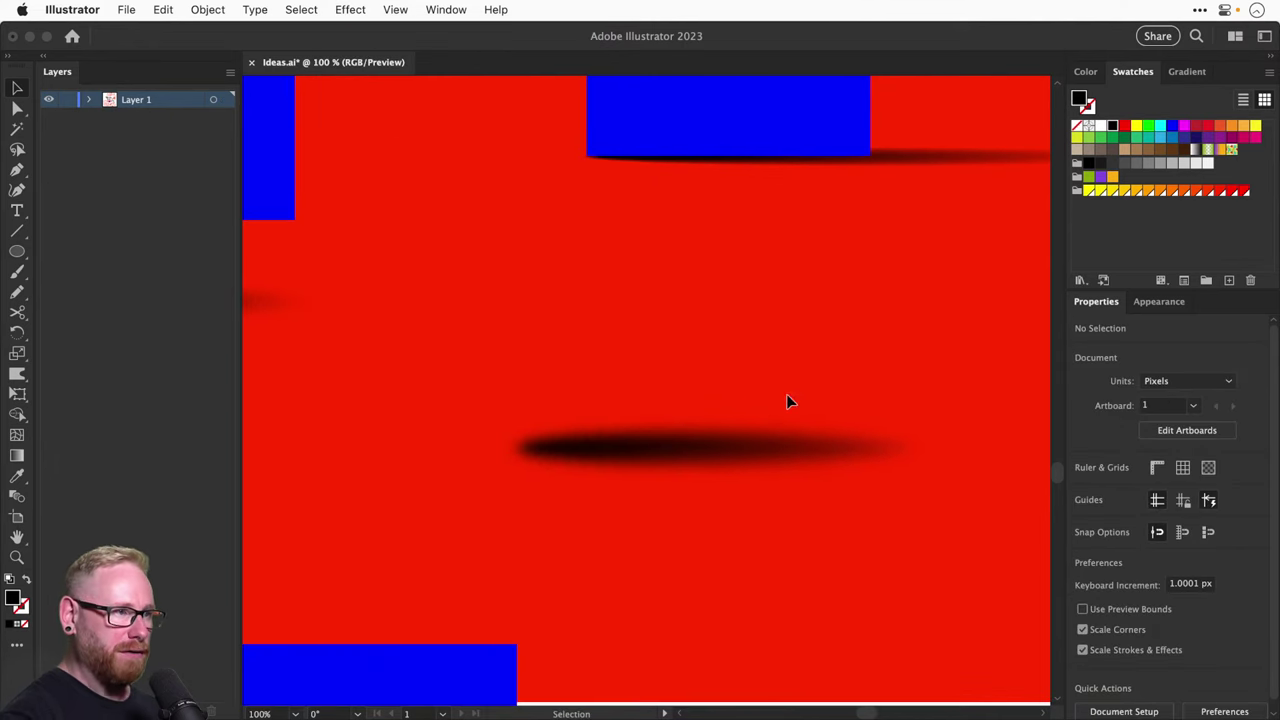
key("super+minus")
key("super+minus")
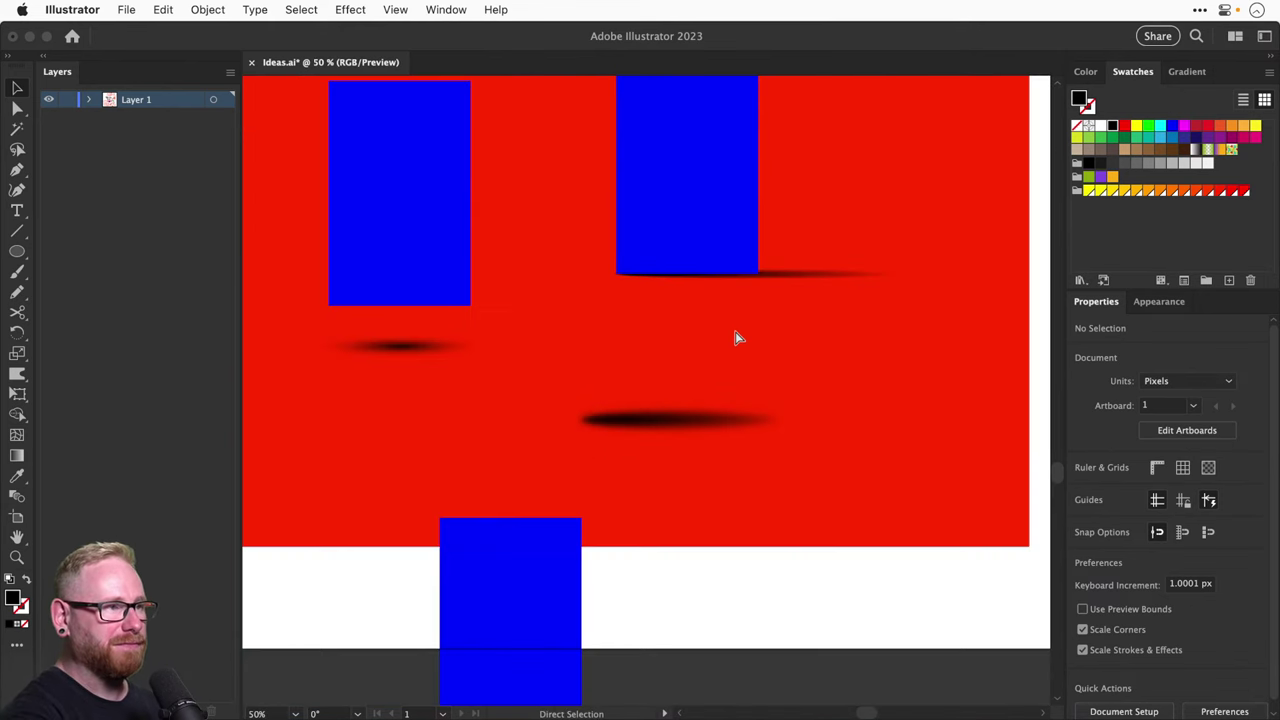
left_click(691, 420)
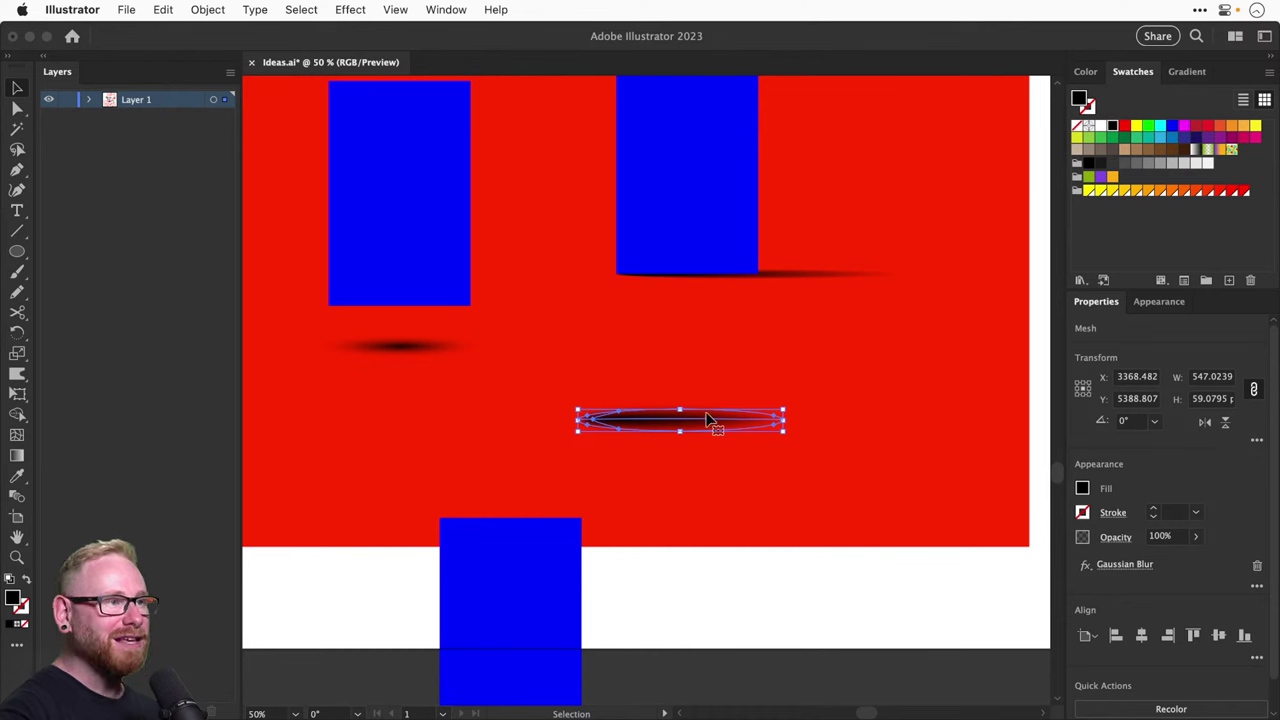
key("z")
left_click(581, 375)
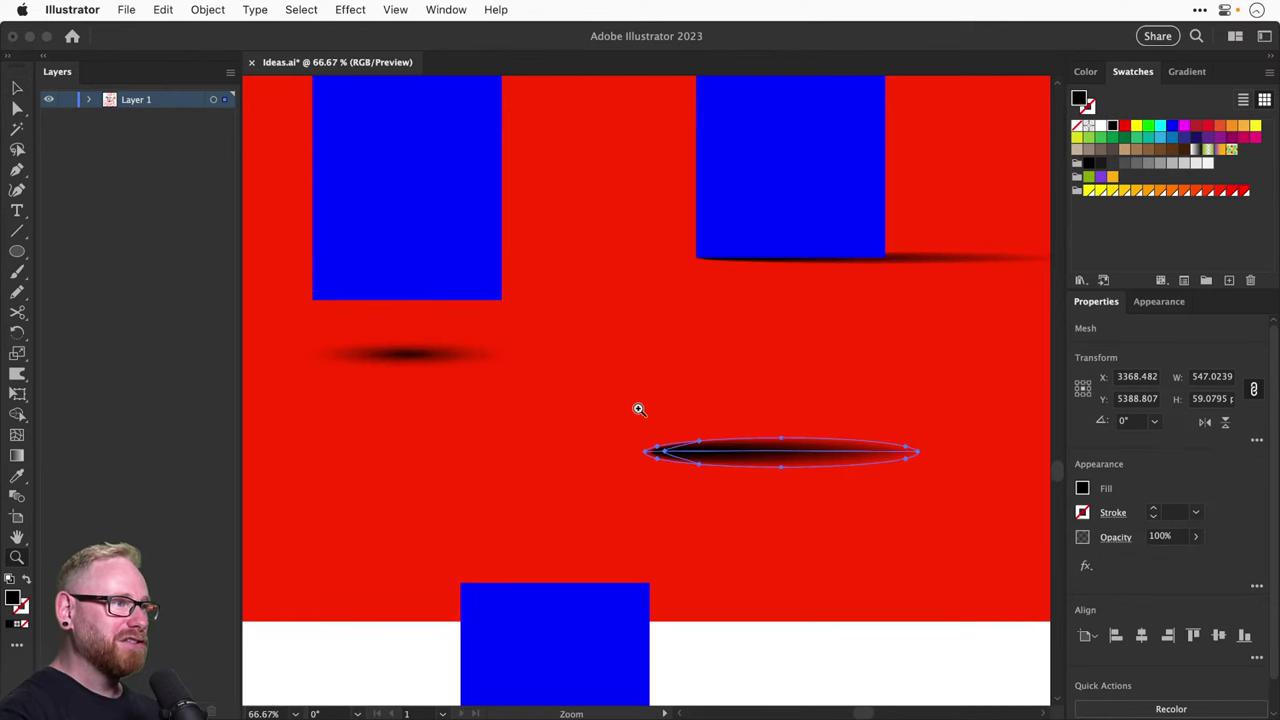
key("v")
left_click(772, 406)
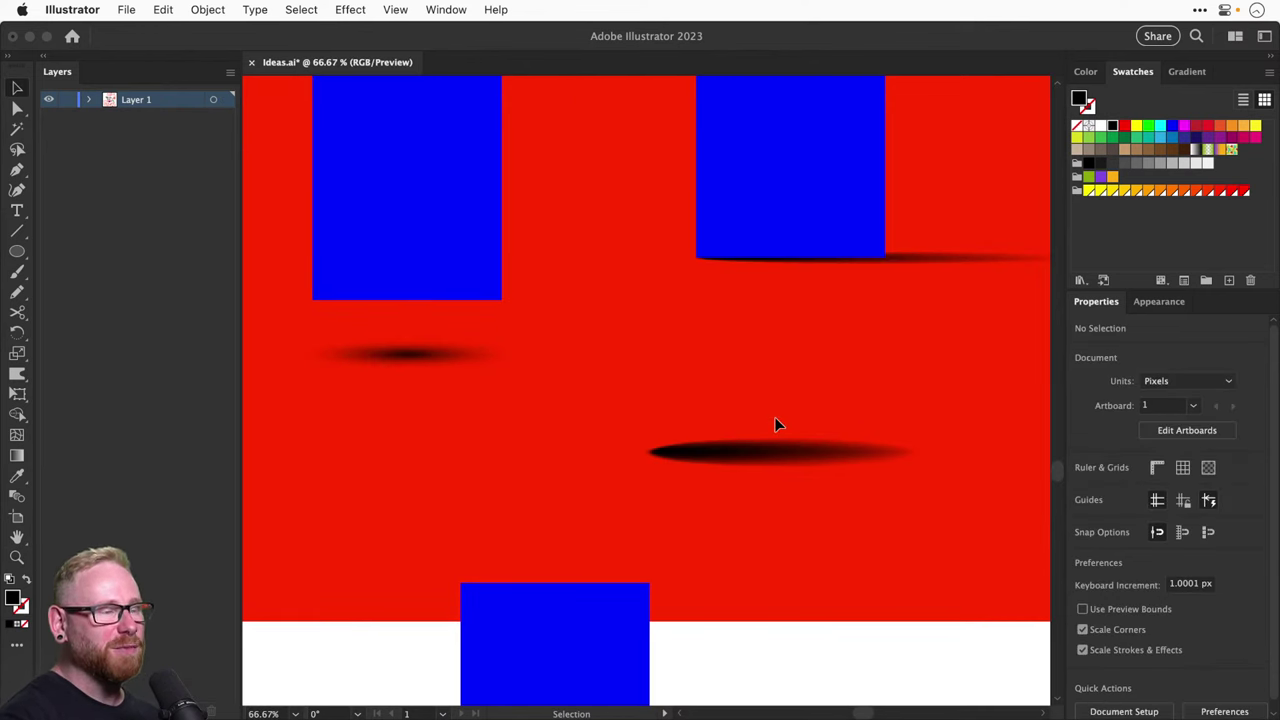
left_click(758, 442)
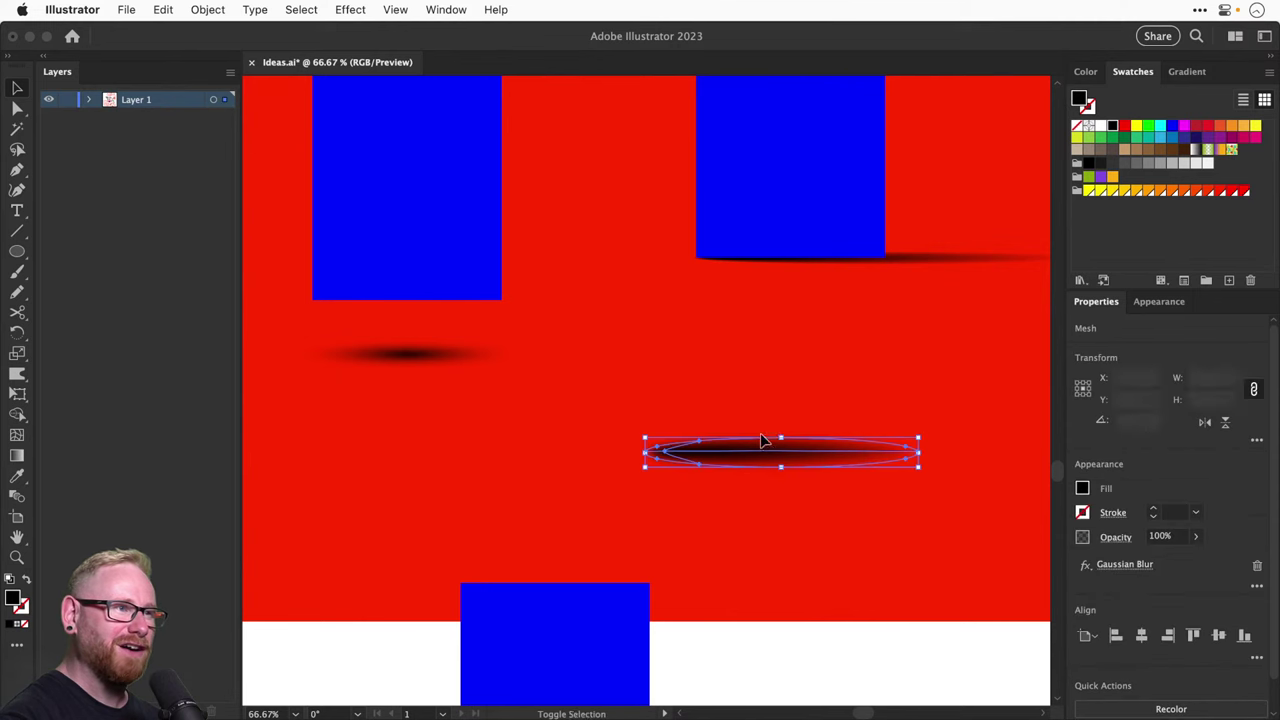
left_click(1122, 565)
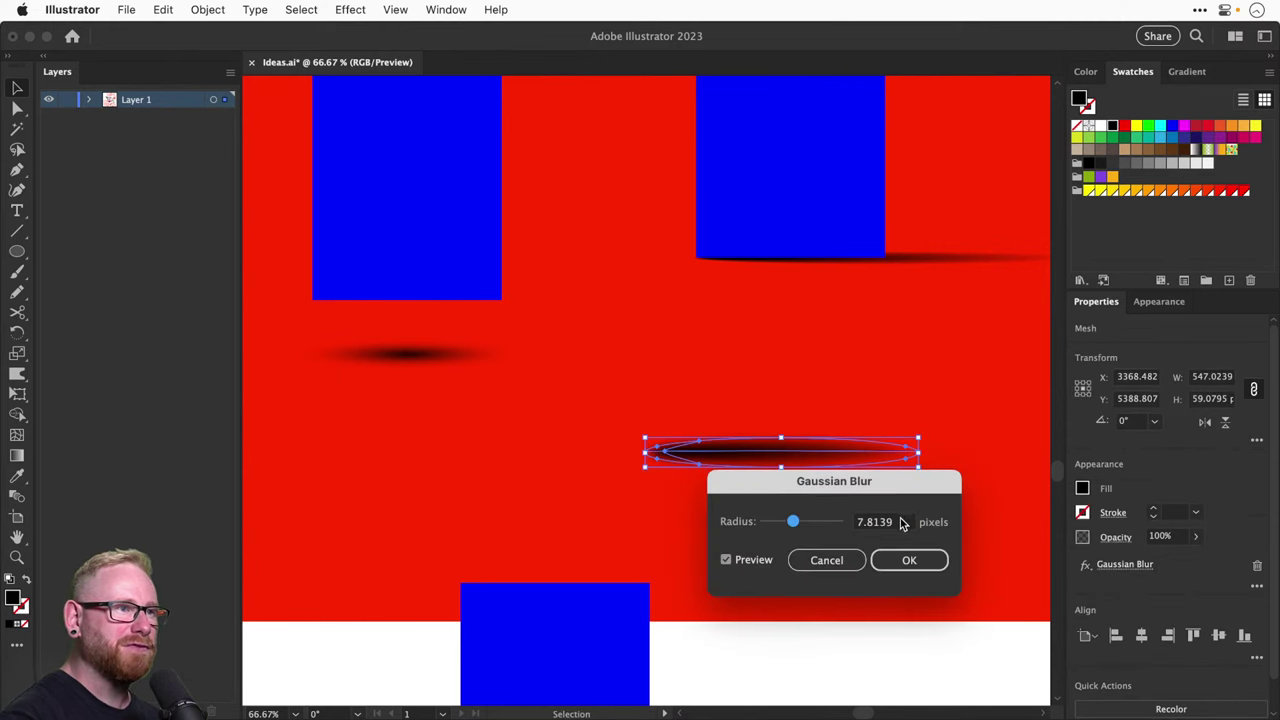
left_click(882, 562)
left_click(846, 370)
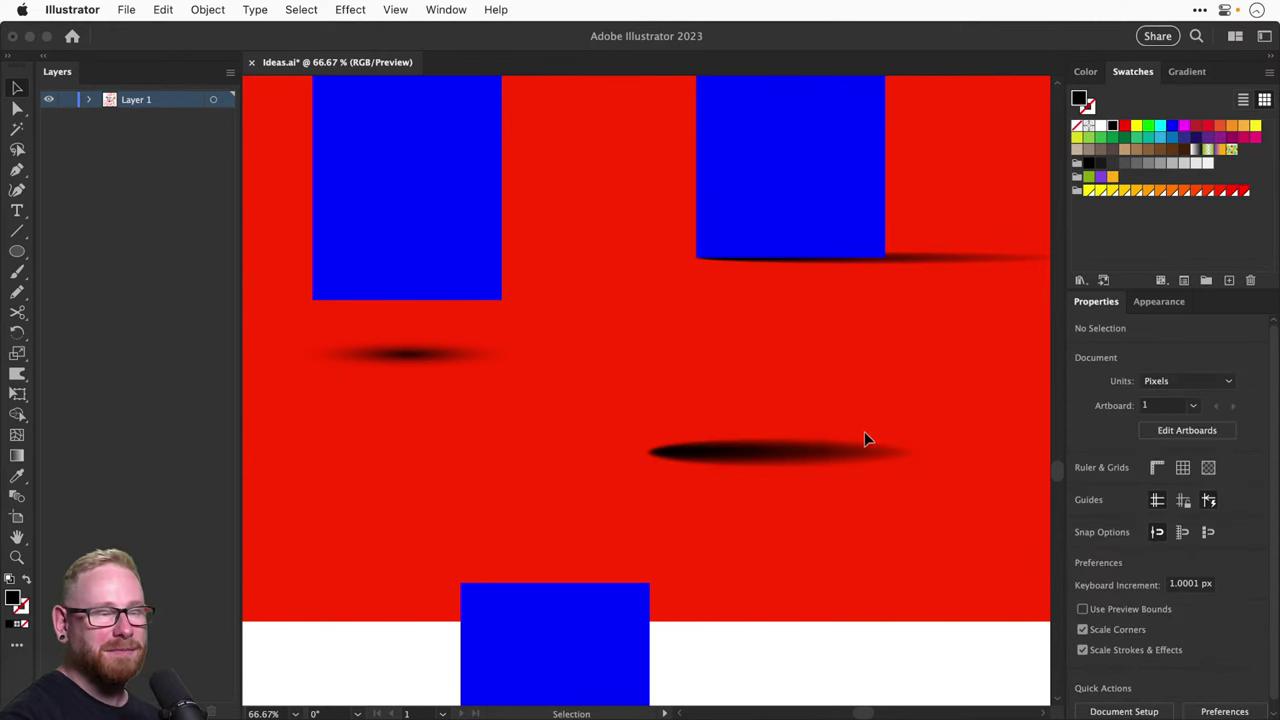
Fit the artboard in the window, save the document, and zoom out slightly
key("super+0")
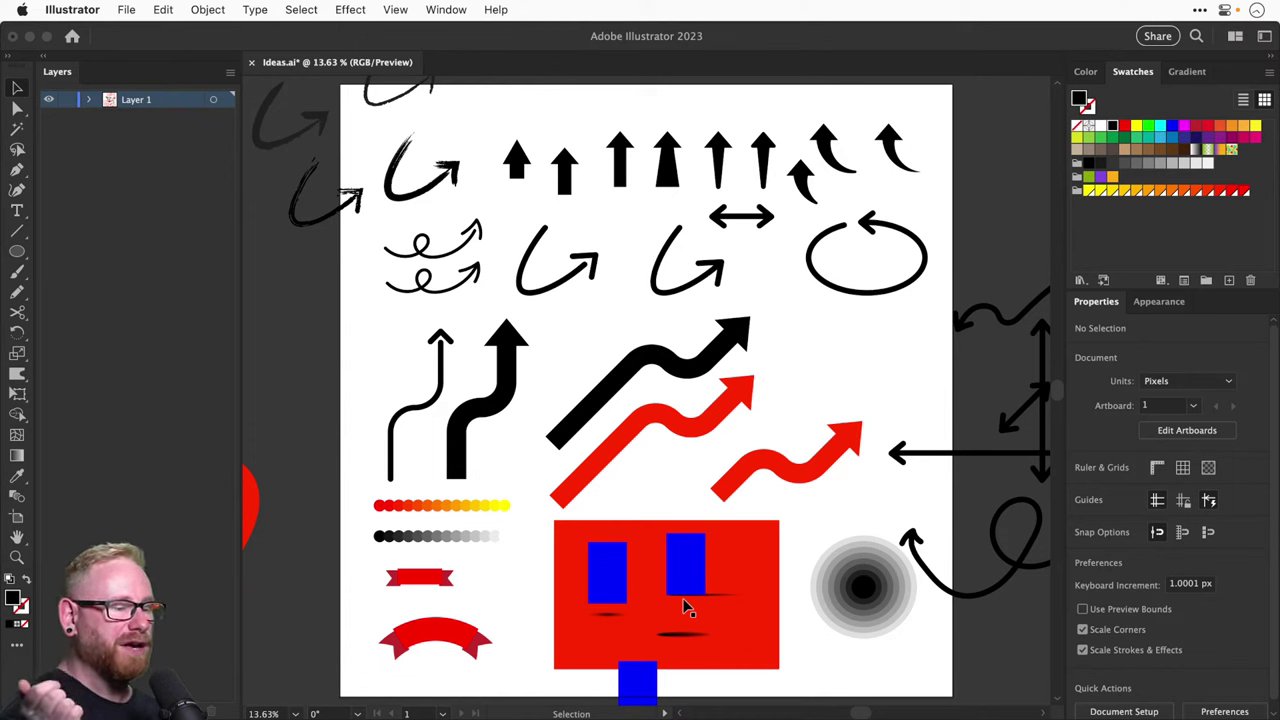
key("a")
key("super+s")
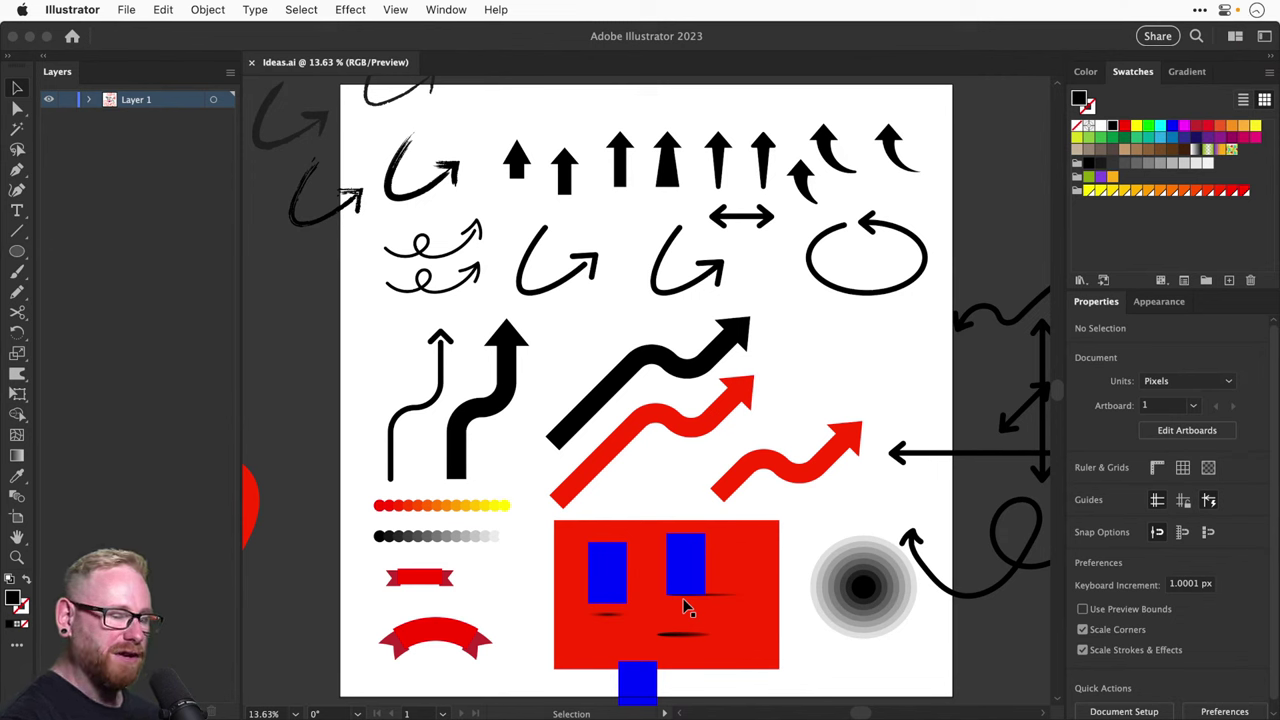
key("a")
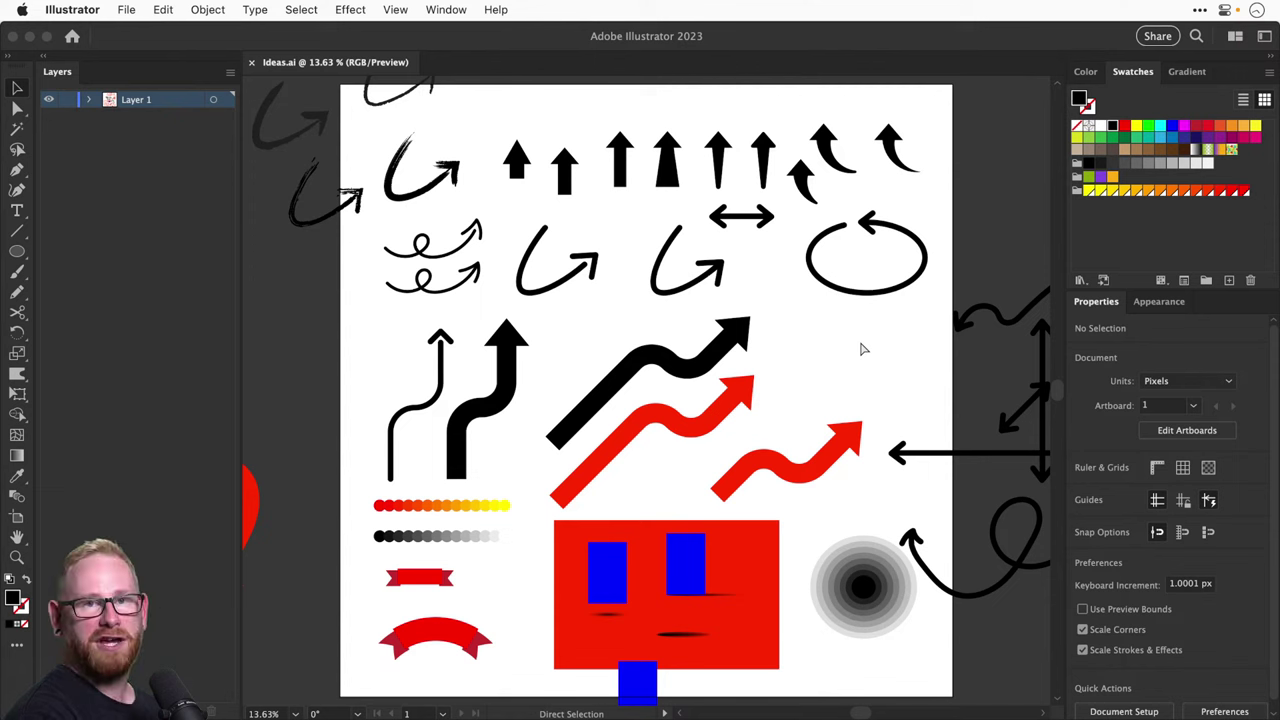
key("super+minus")
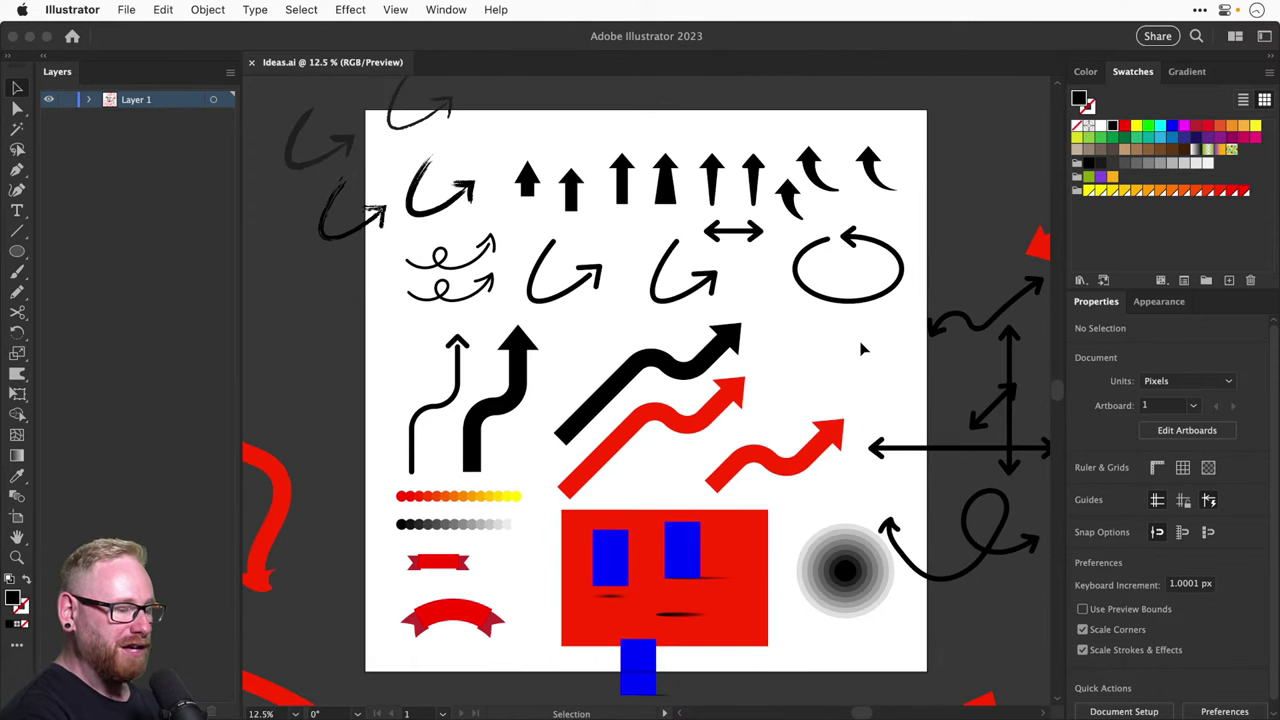